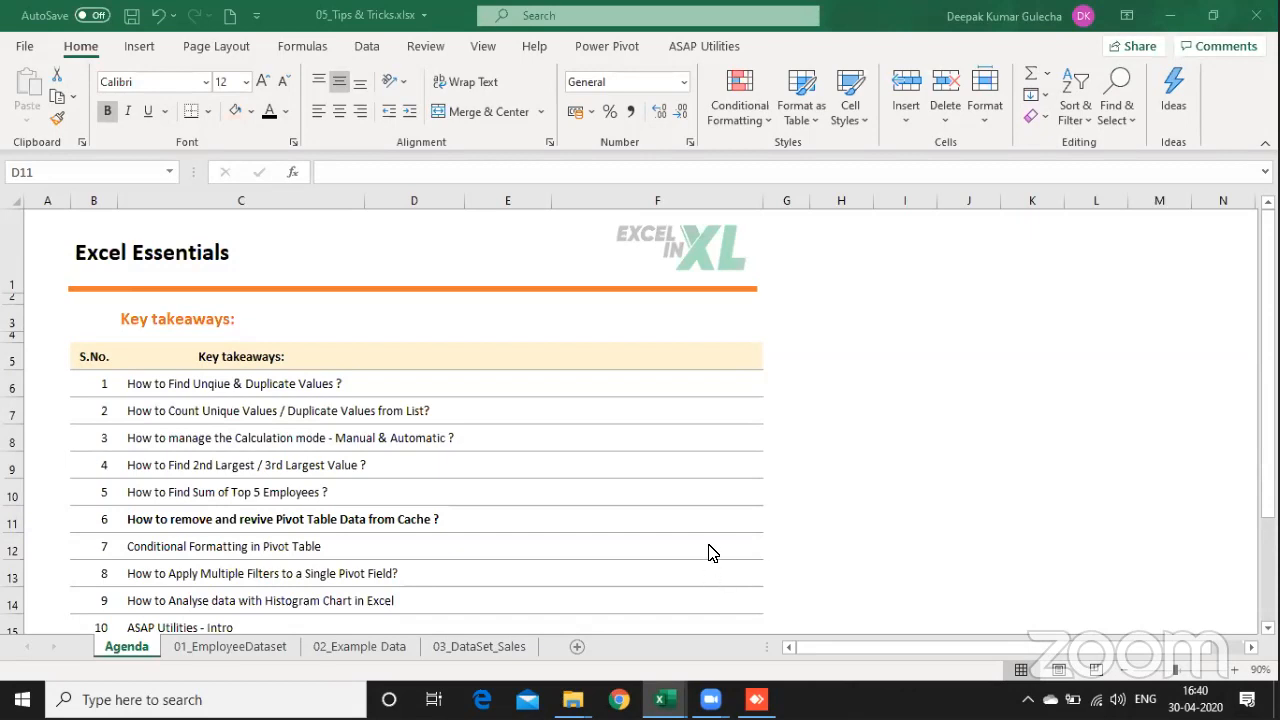
# Step: Look through the list of key takeaways on the Agenda sheet down to the ASAP Utilities entry
pyautogui.click(428, 430)
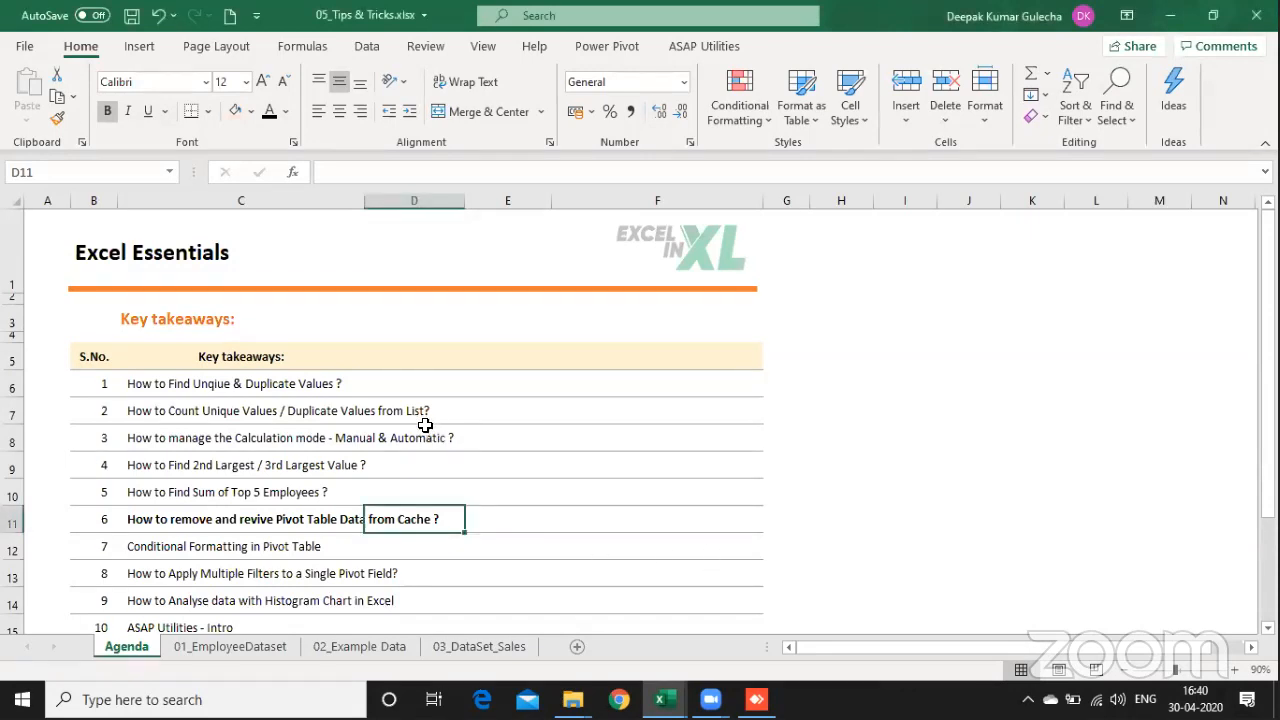
pyautogui.click(511, 391)
pyautogui.press('Left')
pyautogui.press('Left')
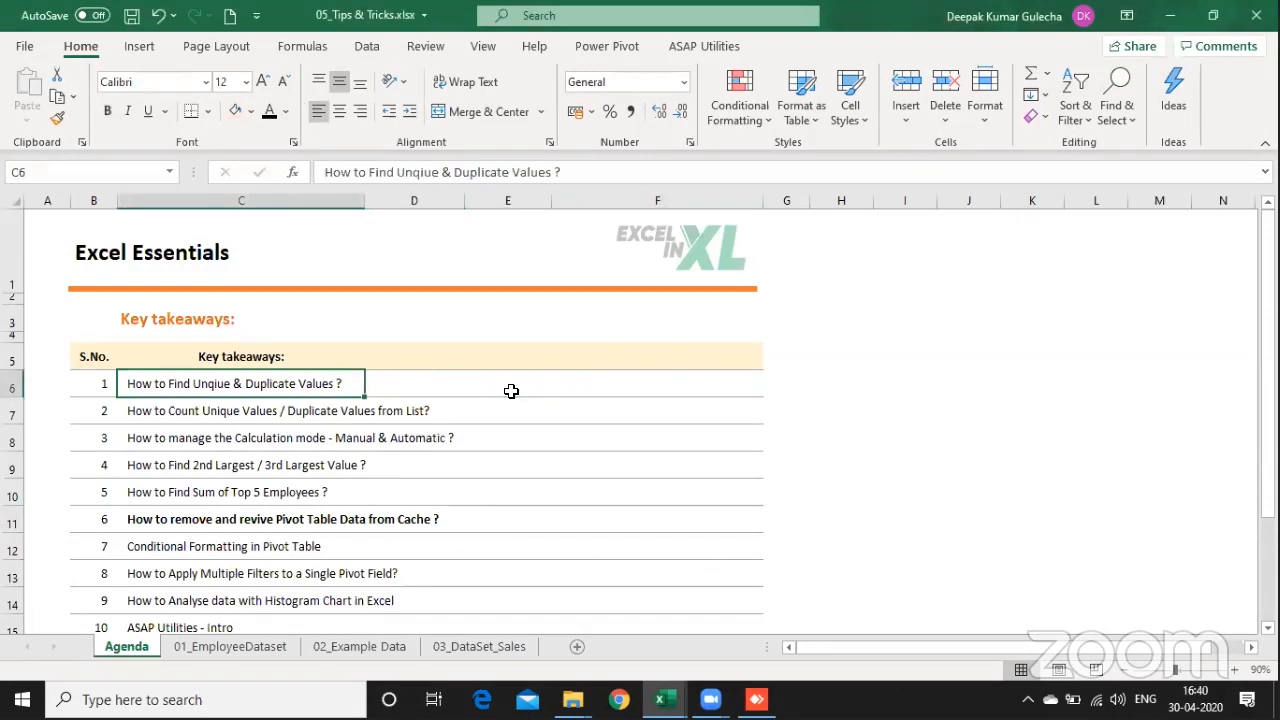
pyautogui.press('Right')
pyautogui.press('Right')
pyautogui.press('Right')
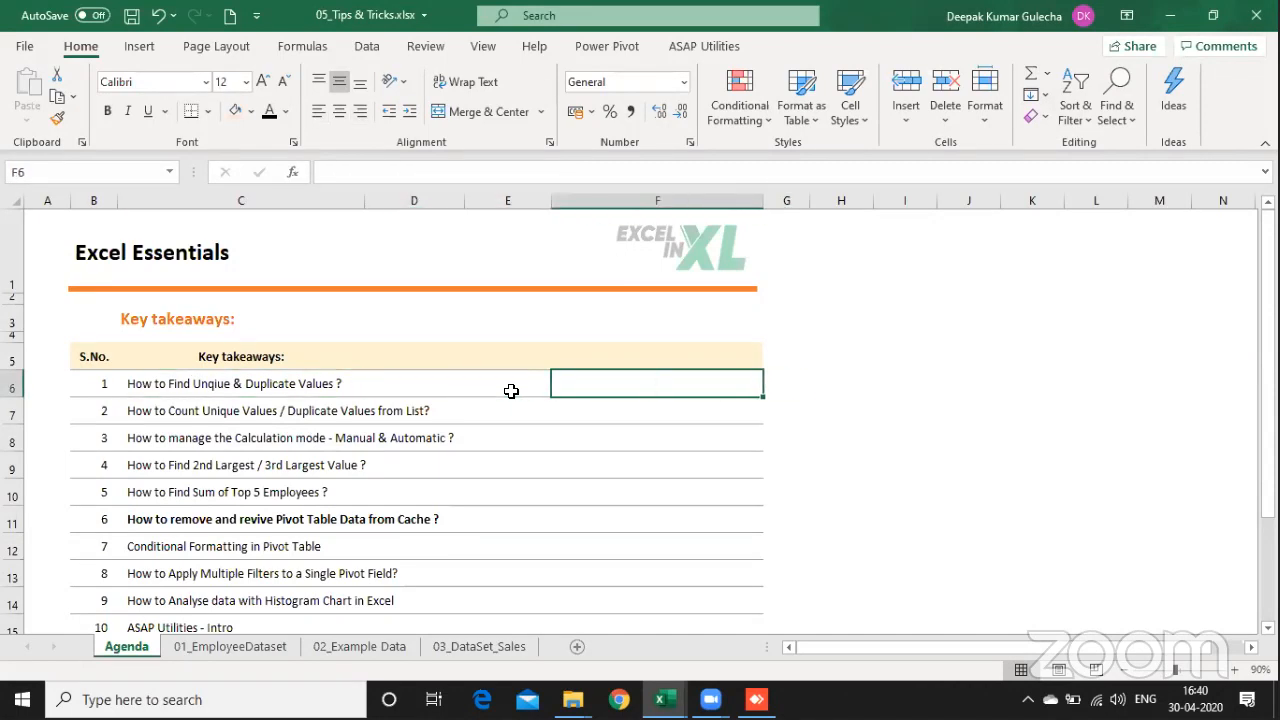
pyautogui.press('Down')
pyautogui.press('Down')
pyautogui.press('Down')
pyautogui.press('Down')
pyautogui.press('Down')
pyautogui.press('Down')
pyautogui.press('Down')
pyautogui.press('Down')
pyautogui.press('Down')
pyautogui.press('Down')
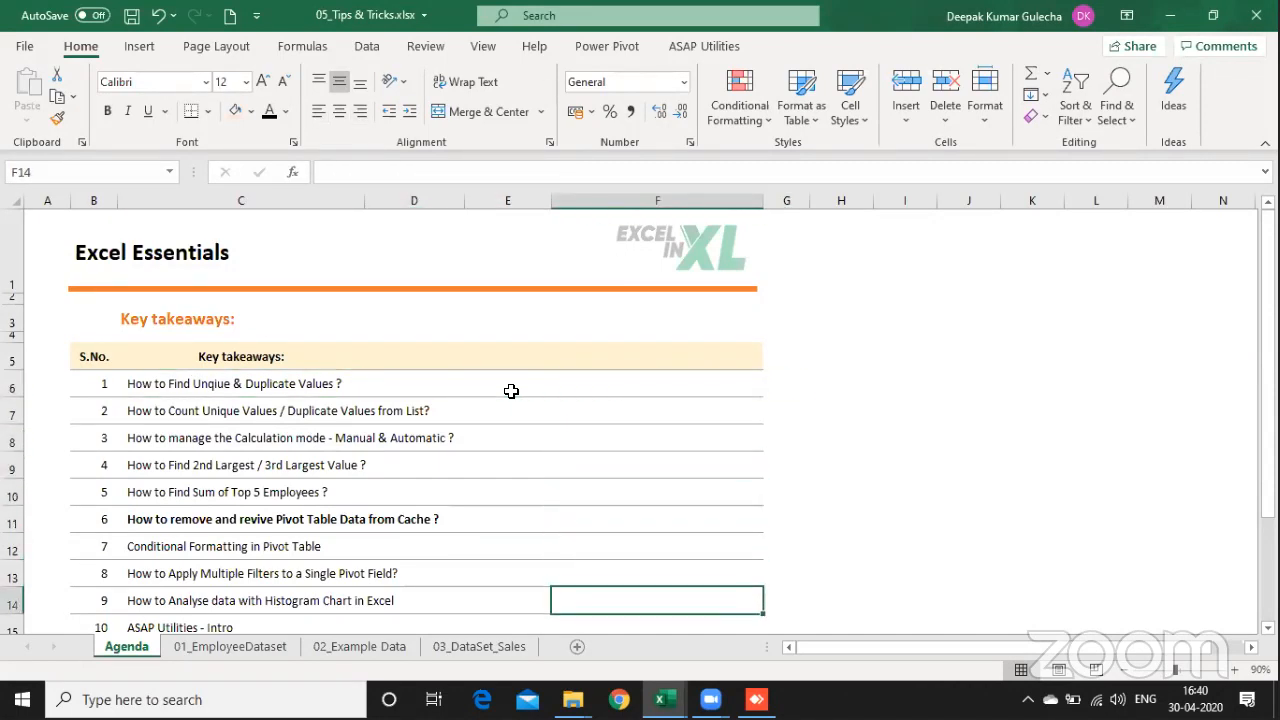
pyautogui.press('Up')
pyautogui.press('Up')
pyautogui.press('Up')
pyautogui.press('Up')
pyautogui.press('Up')
pyautogui.press('Up')
pyautogui.press('Up')
pyautogui.press('Up')
pyautogui.press('Up')
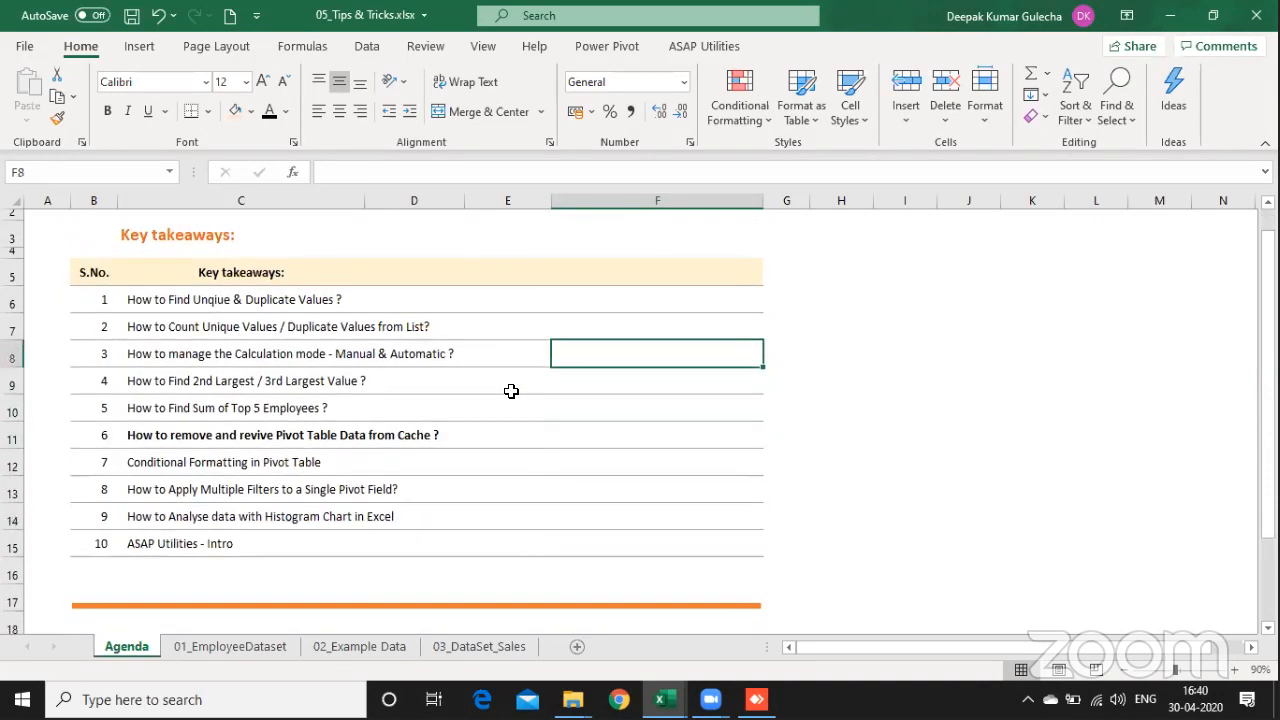
# Step: Highlight the first takeaway, on finding unique and duplicate values, across columns C to F
pyautogui.press('Up')
pyautogui.hotkey('shift', 'Left')
pyautogui.hotkey('shift', 'Left')
pyautogui.hotkey('shift', 'Left')
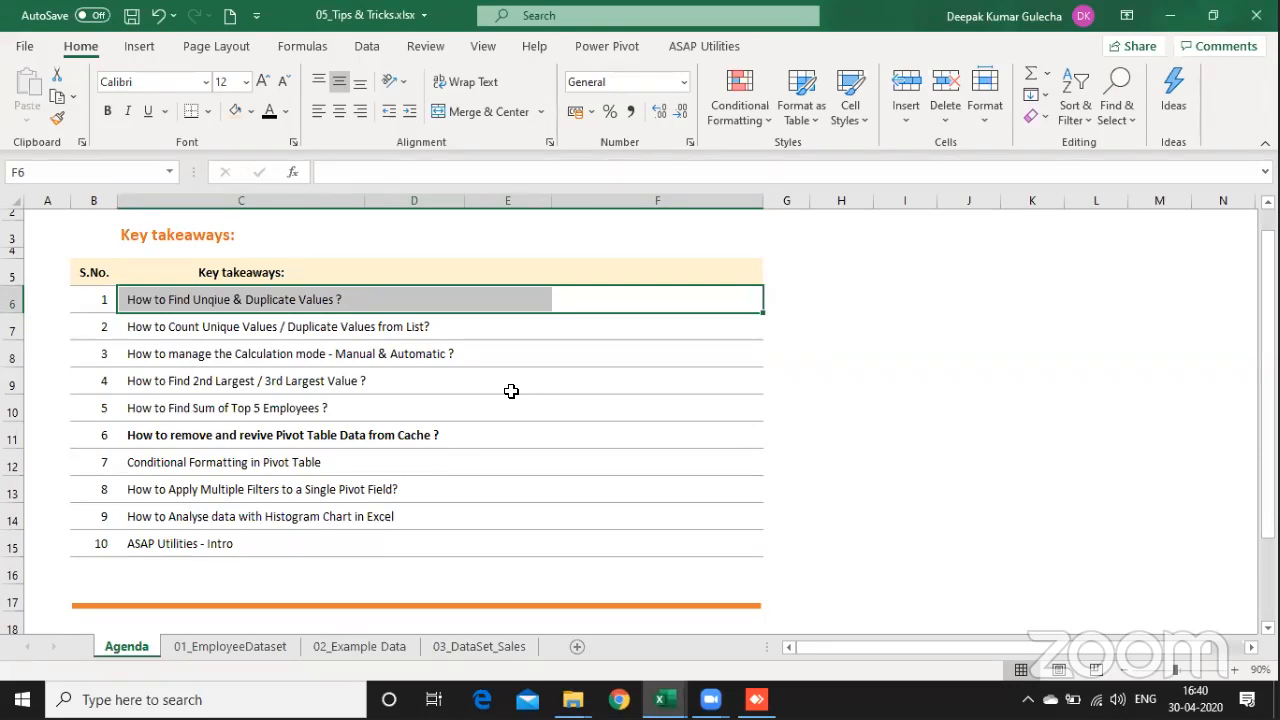
# Step: Highlight the second takeaway, on counting unique and duplicate values, across columns C to F
pyautogui.press('Down')
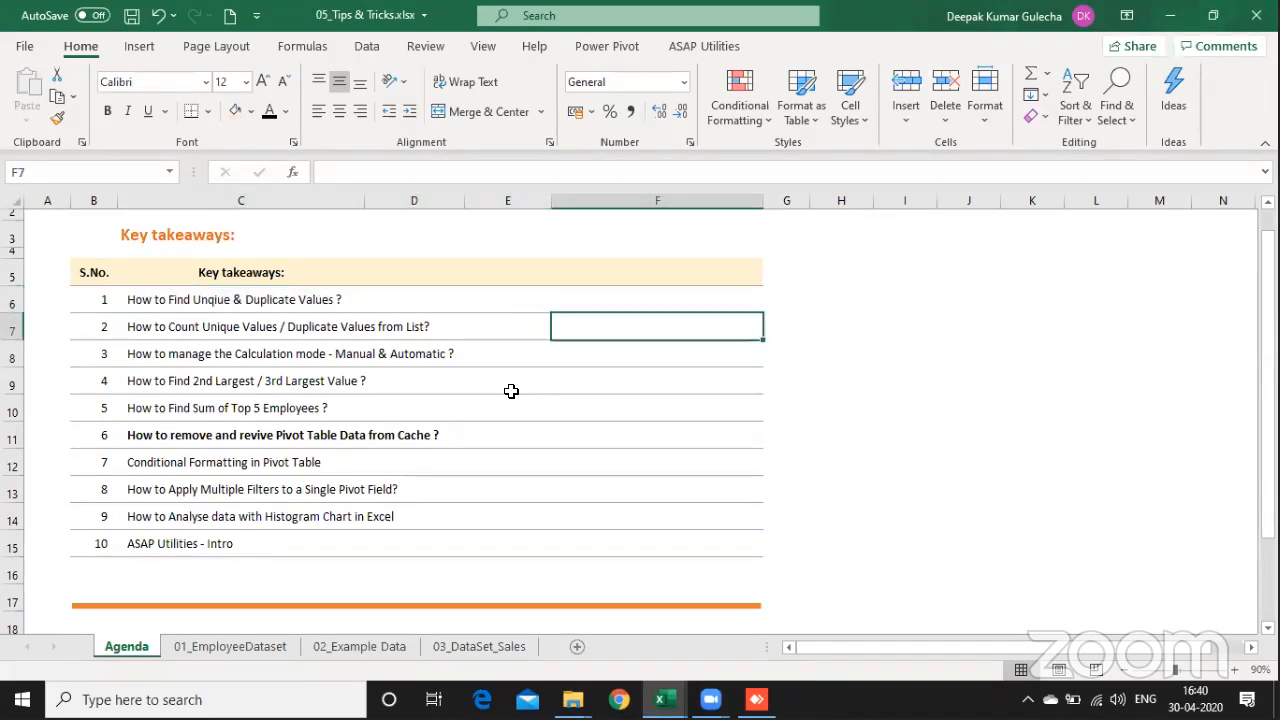
pyautogui.press('Left')
pyautogui.press('Left')
pyautogui.press('Left')
pyautogui.press('Left')
pyautogui.press('Right')
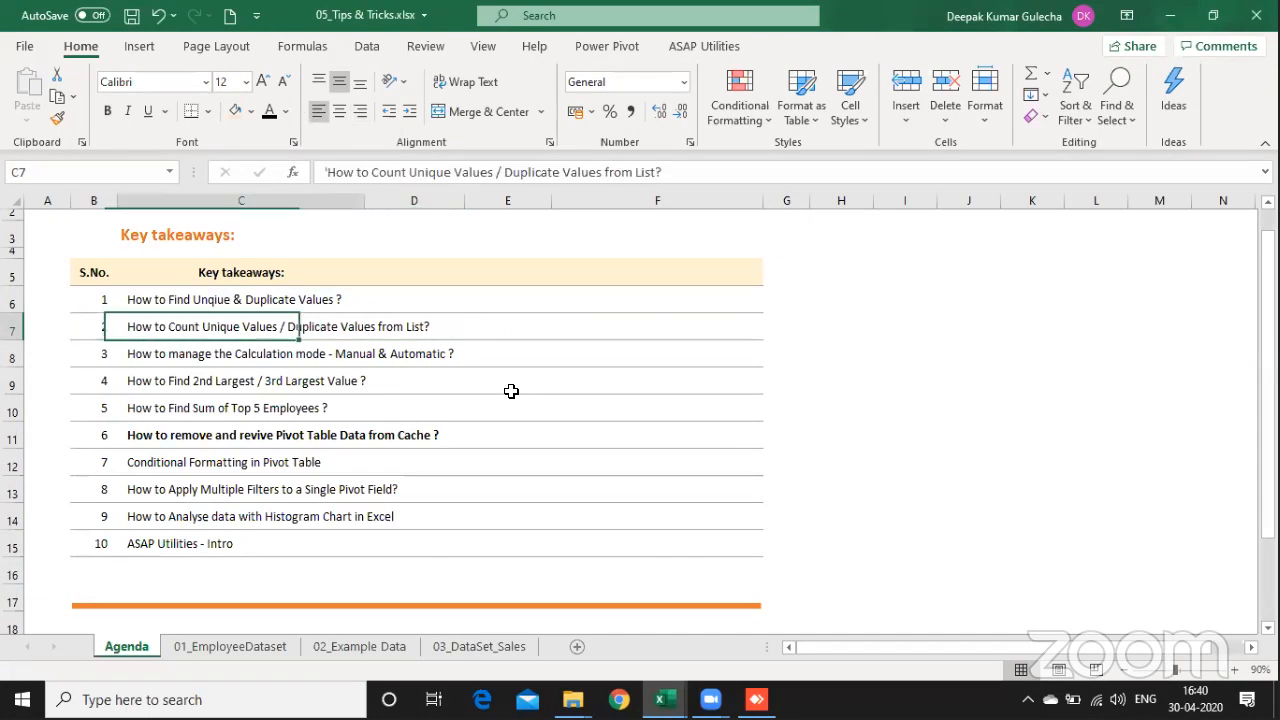
pyautogui.hotkey('shift', 'Right')
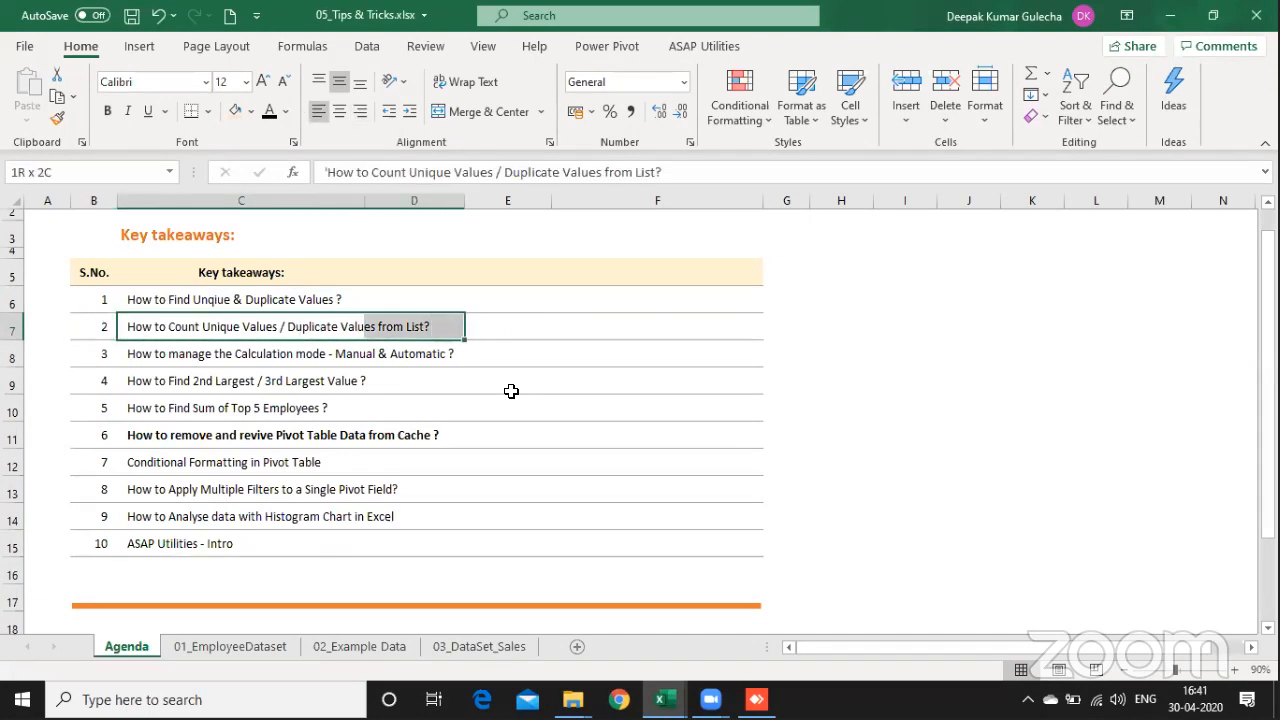
pyautogui.hotkey('shift', 'Right')
pyautogui.hotkey('shift', 'Right')
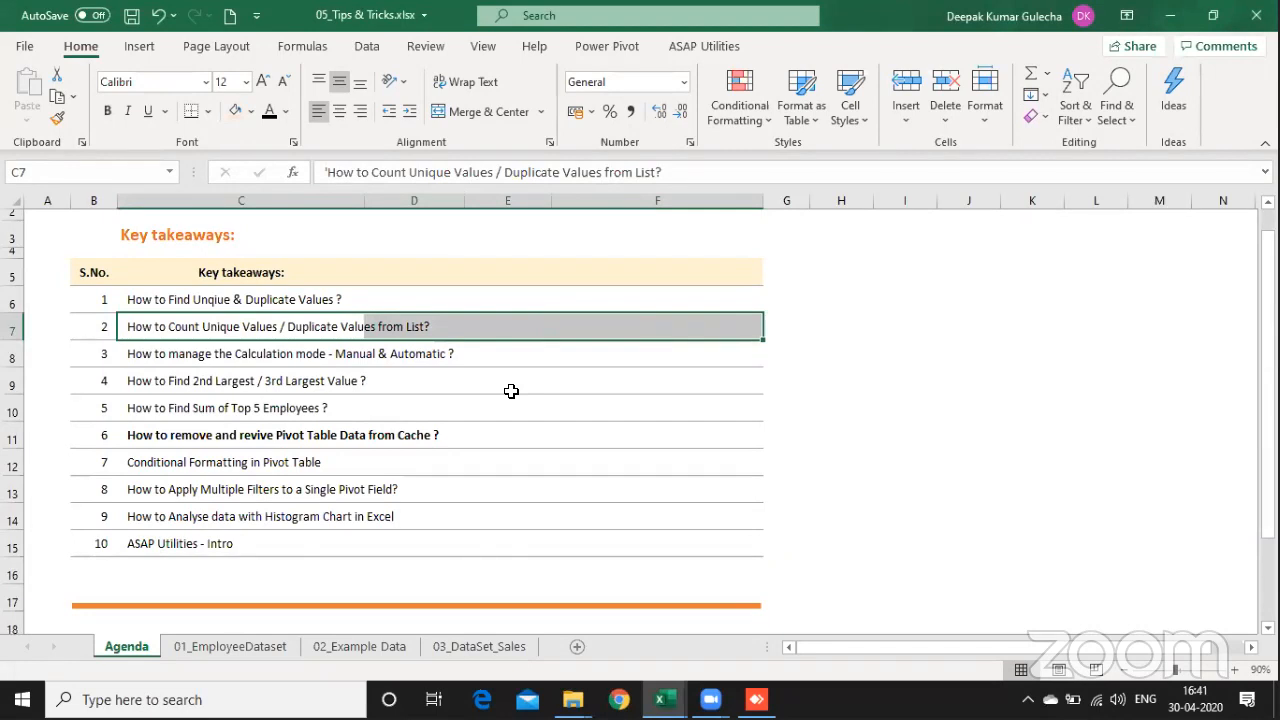
# Step: Highlight the third takeaway, on managing manual and automatic calculation mode, across columns C to F
pyautogui.press('Down')
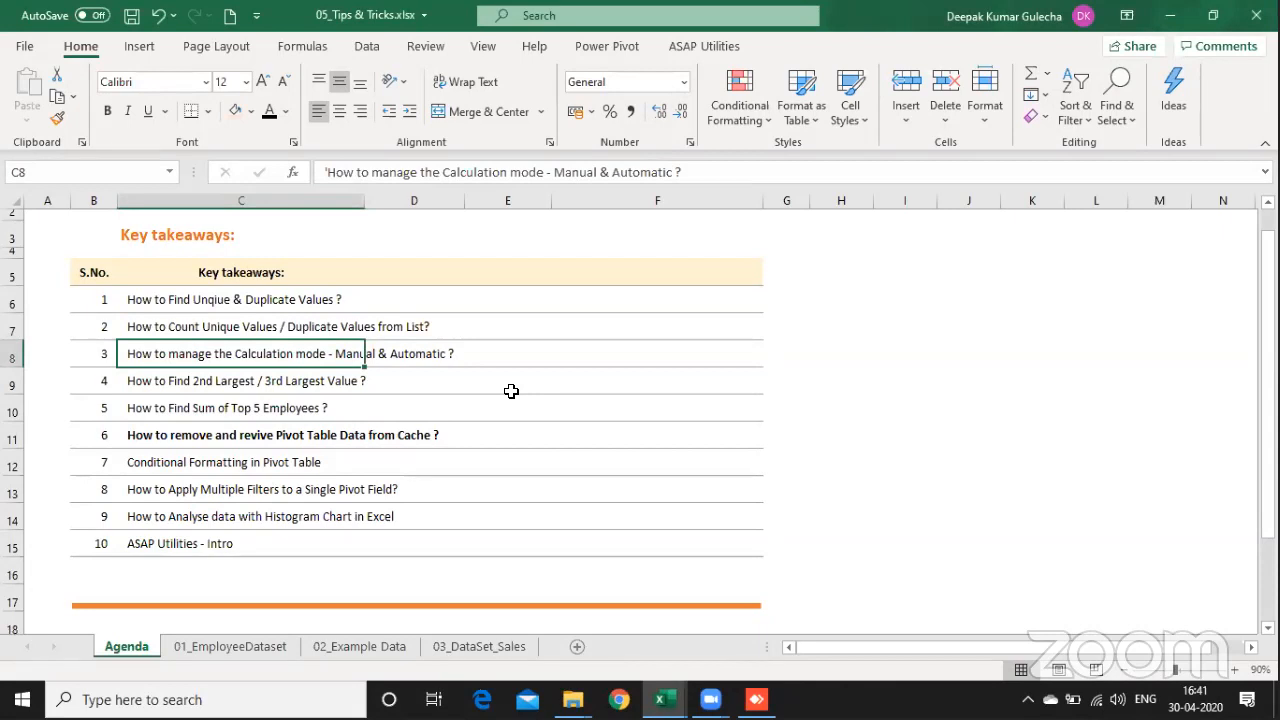
pyautogui.hotkey('shift', 'Right')
pyautogui.hotkey('shift', 'Right')
pyautogui.hotkey('shift', 'Right')
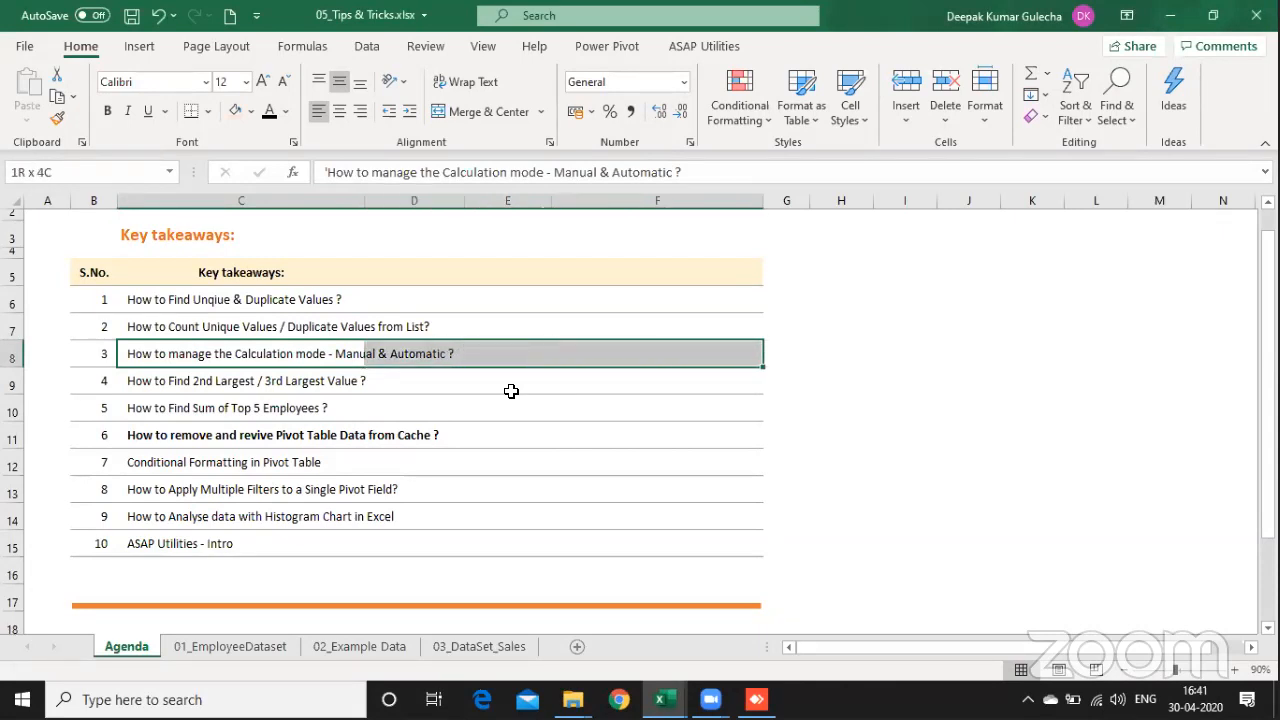
pyautogui.hotkey('shift', 'Left')
pyautogui.hotkey('shift', 'Left')
pyautogui.hotkey('shift', 'Left')
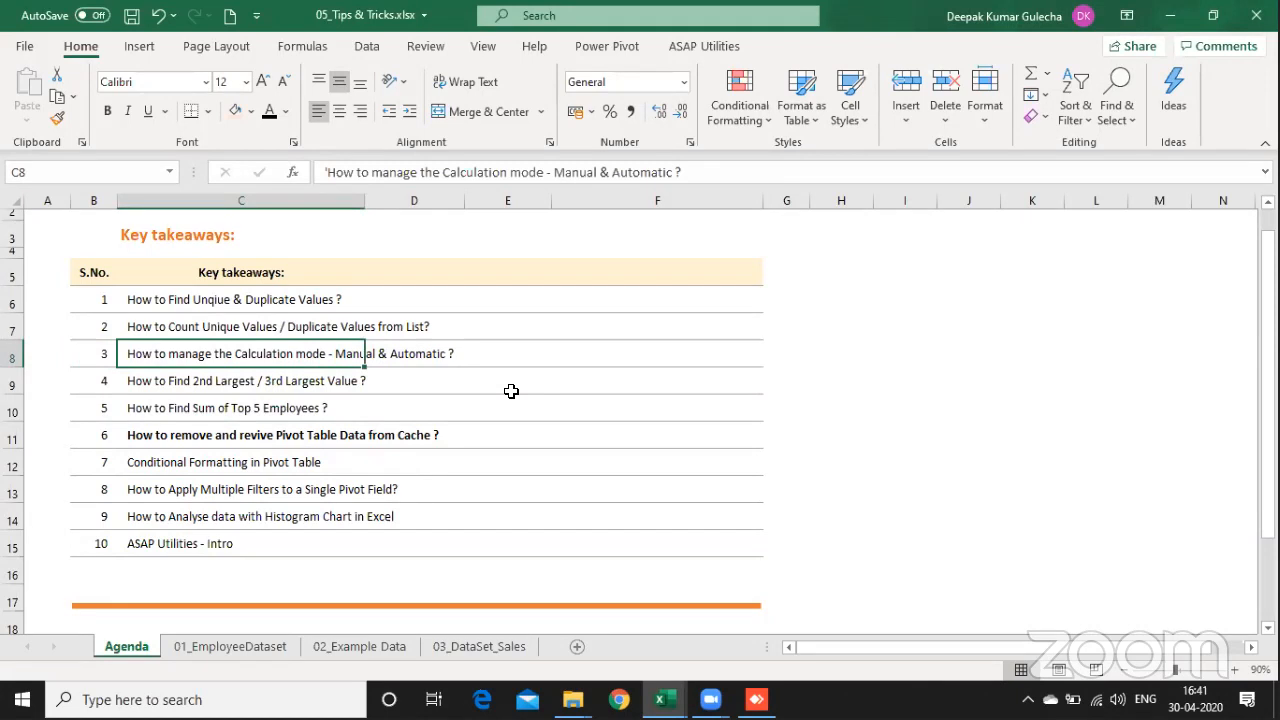
pyautogui.press('Left')
pyautogui.press('Right')
pyautogui.hotkey('shift', 'Right')
pyautogui.hotkey('shift', 'Right')
pyautogui.hotkey('shift', 'Right')
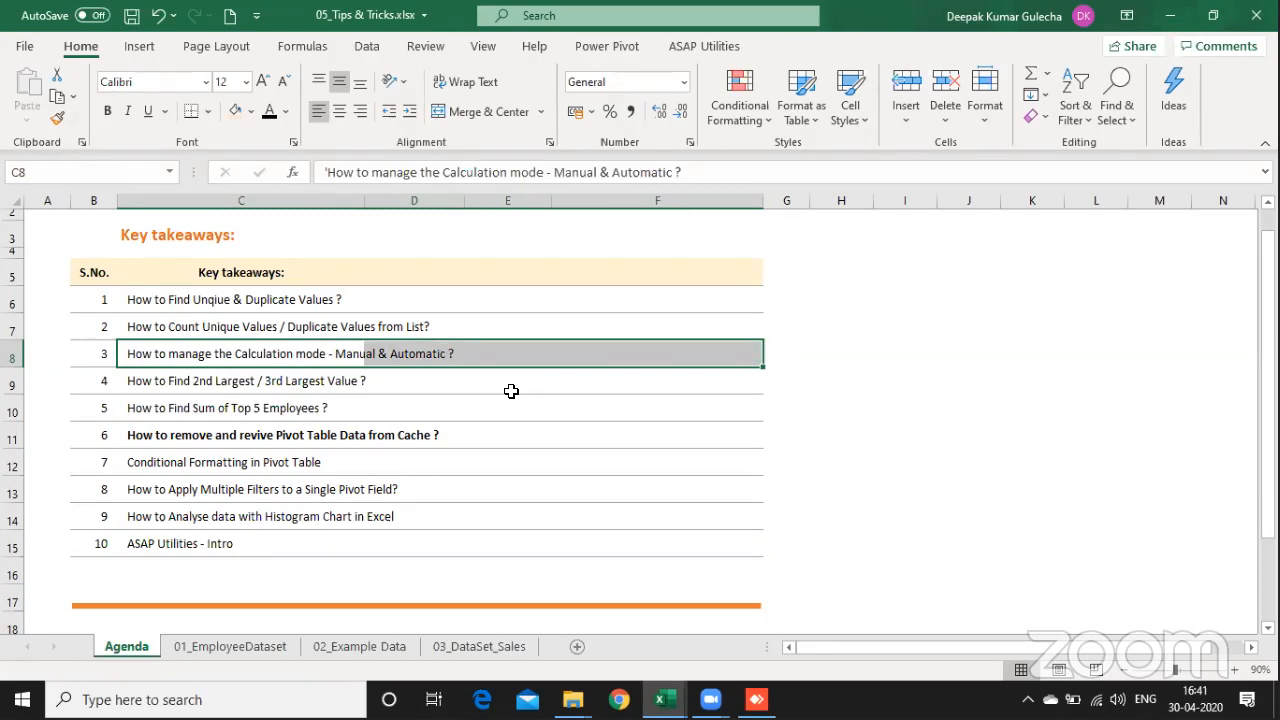
# Step: Go back to the takeaway on counting unique and duplicate values and highlight cells C7:F7 again
pyautogui.press('Up')
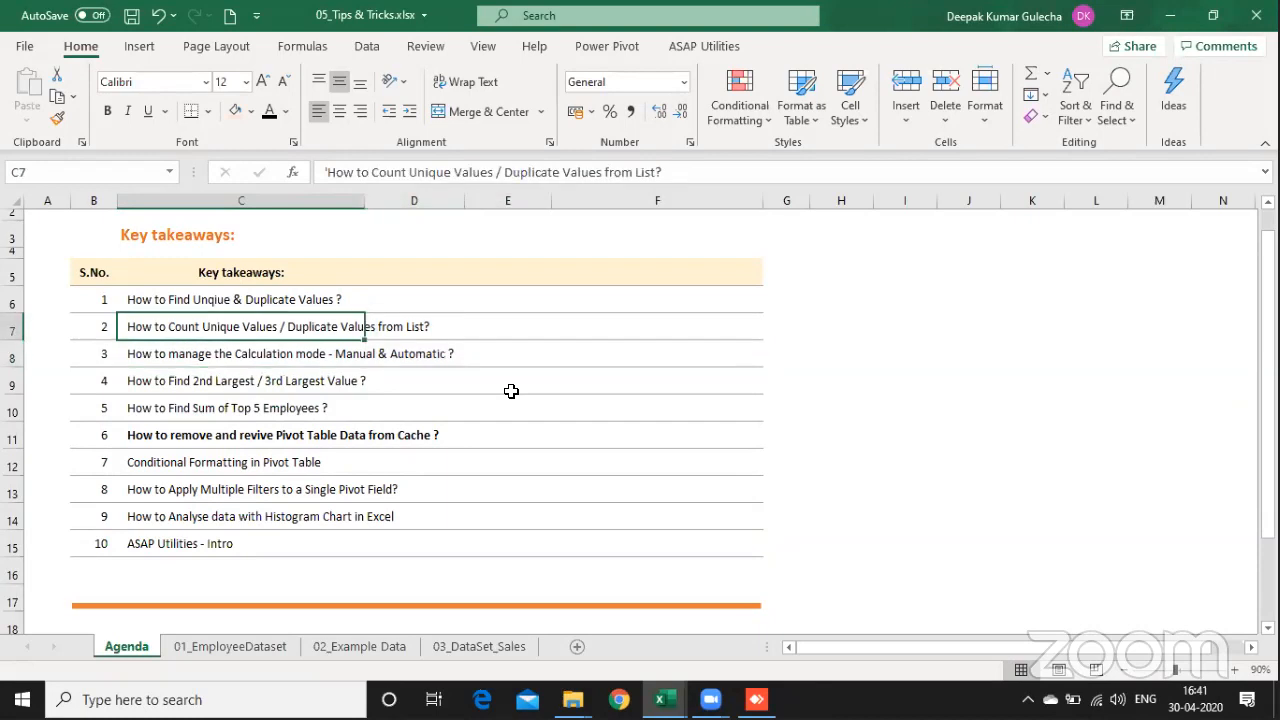
pyautogui.hotkey('shift', 'Right')
pyautogui.hotkey('shift', 'Right')
pyautogui.hotkey('shift', 'Right')
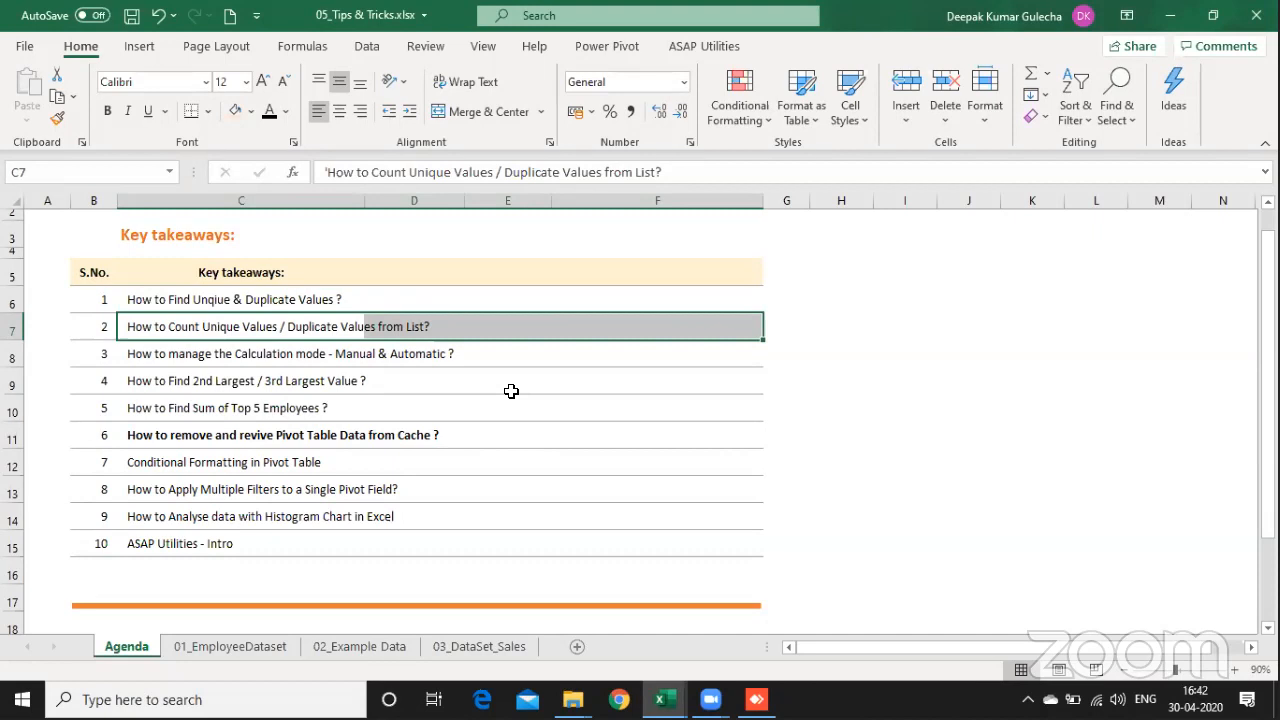
# Step: Highlight the fourth takeaway, on finding the 2nd and 3rd largest value, across columns C to F
pyautogui.click(315, 388)
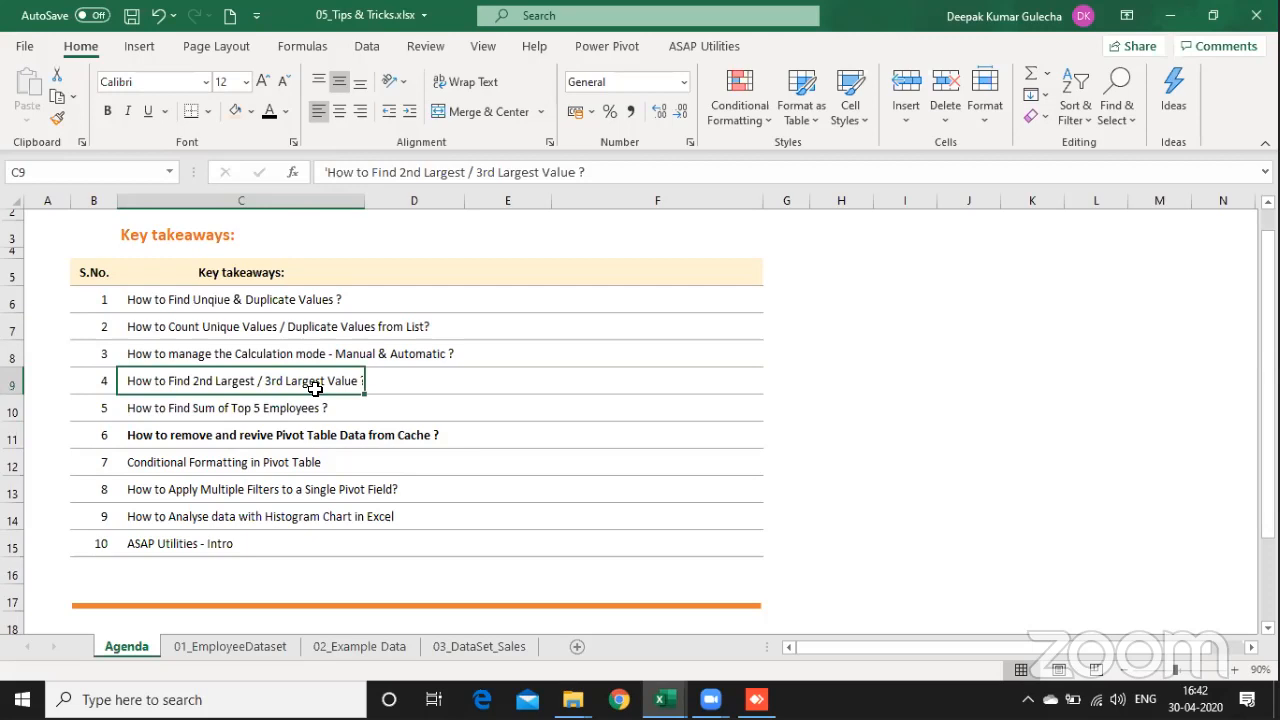
pyautogui.hotkey('shift', 'Right')
pyautogui.hotkey('shift', 'Right')
pyautogui.hotkey('shift', 'Right')
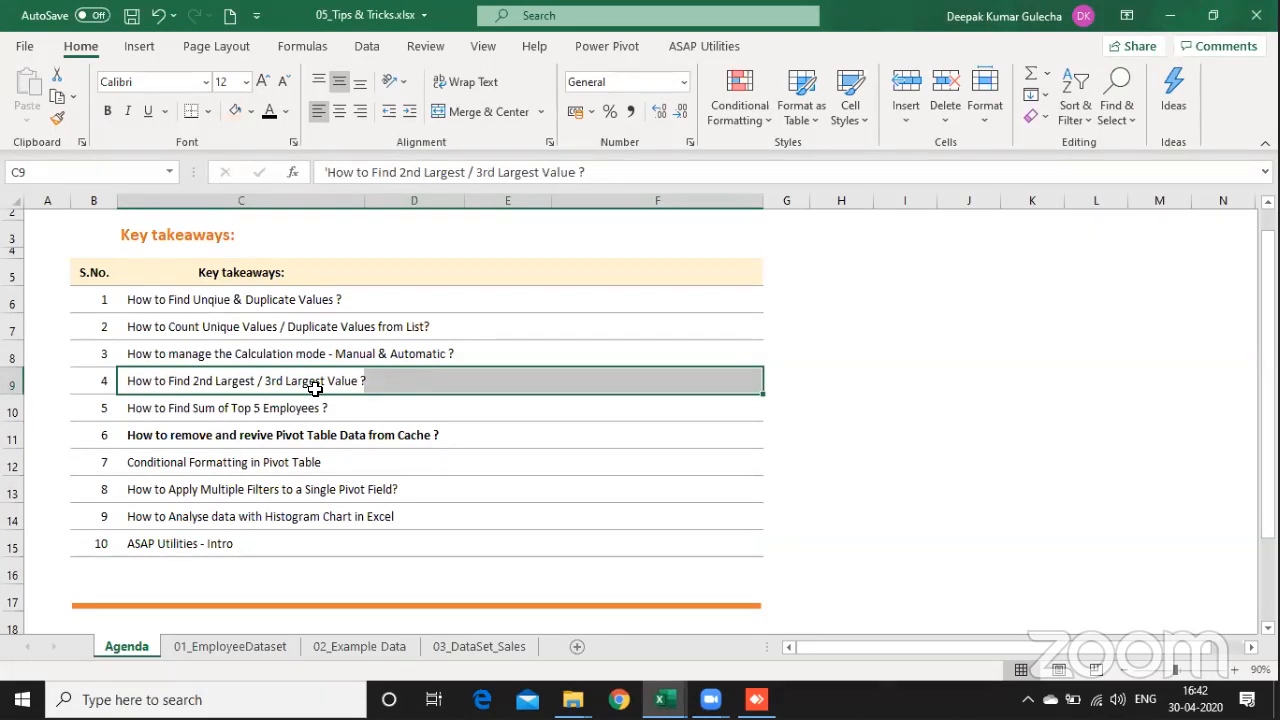
# Step: Look at the Salary p.a. column on the 01_EmployeeDataset sheet and return to the Agenda sheet
pyautogui.hotkey('ctrl', 'pagedown')
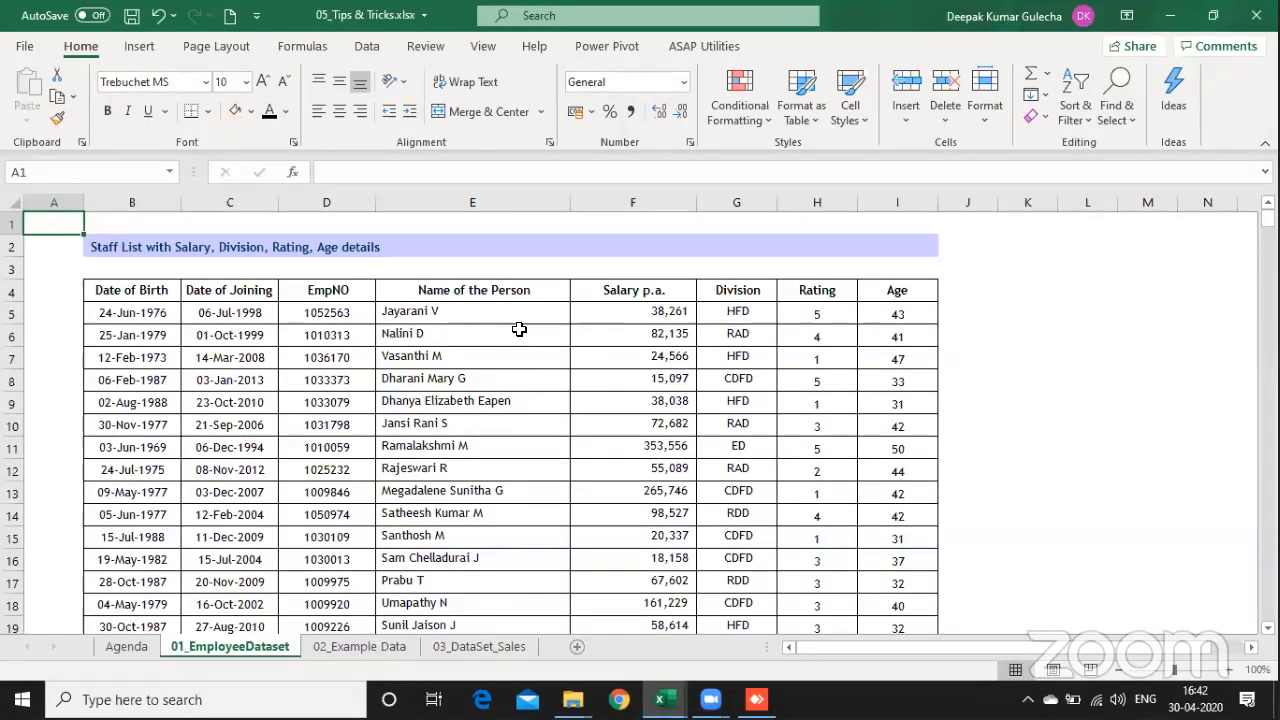
pyautogui.click(609, 310)
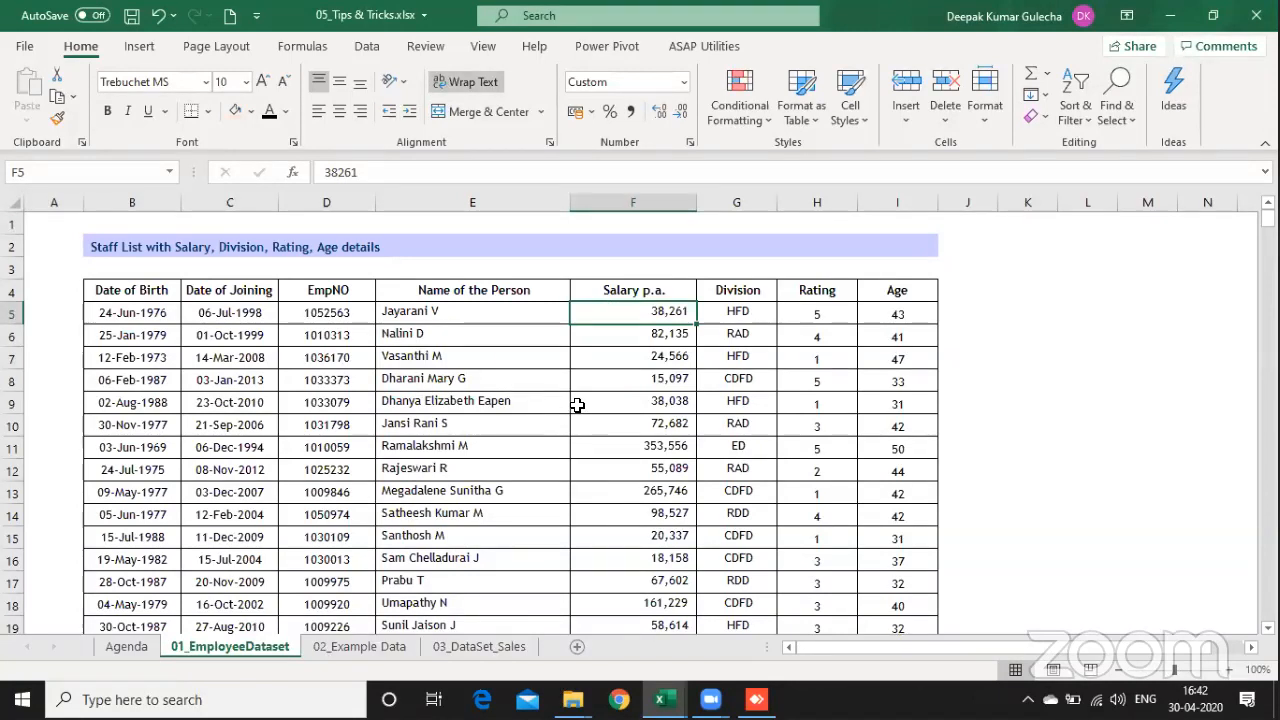
pyautogui.hotkey('ctrl', 'pageup')
# Step: Highlight the fifth takeaway, on finding the sum of the top 5 employees, across columns C to F
pyautogui.press('Down')
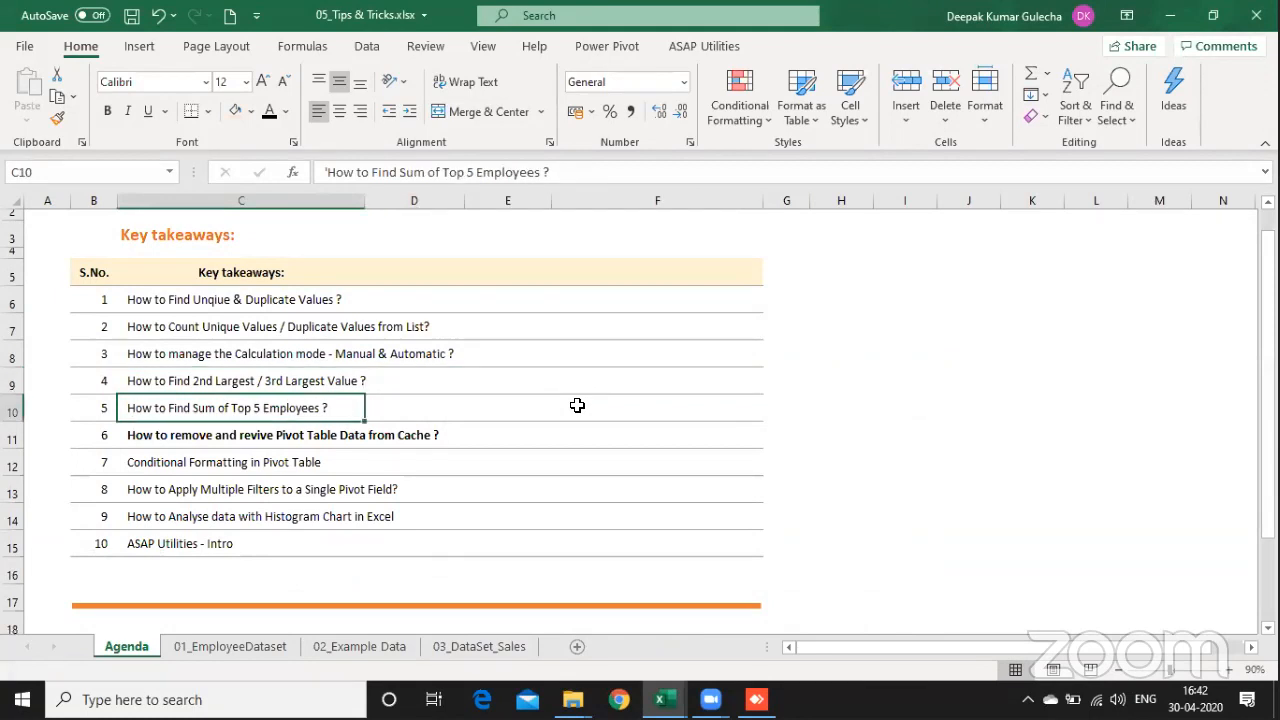
pyautogui.hotkey('shift', 'Right')
pyautogui.hotkey('shift', 'Right')
pyautogui.hotkey('shift', 'Right')
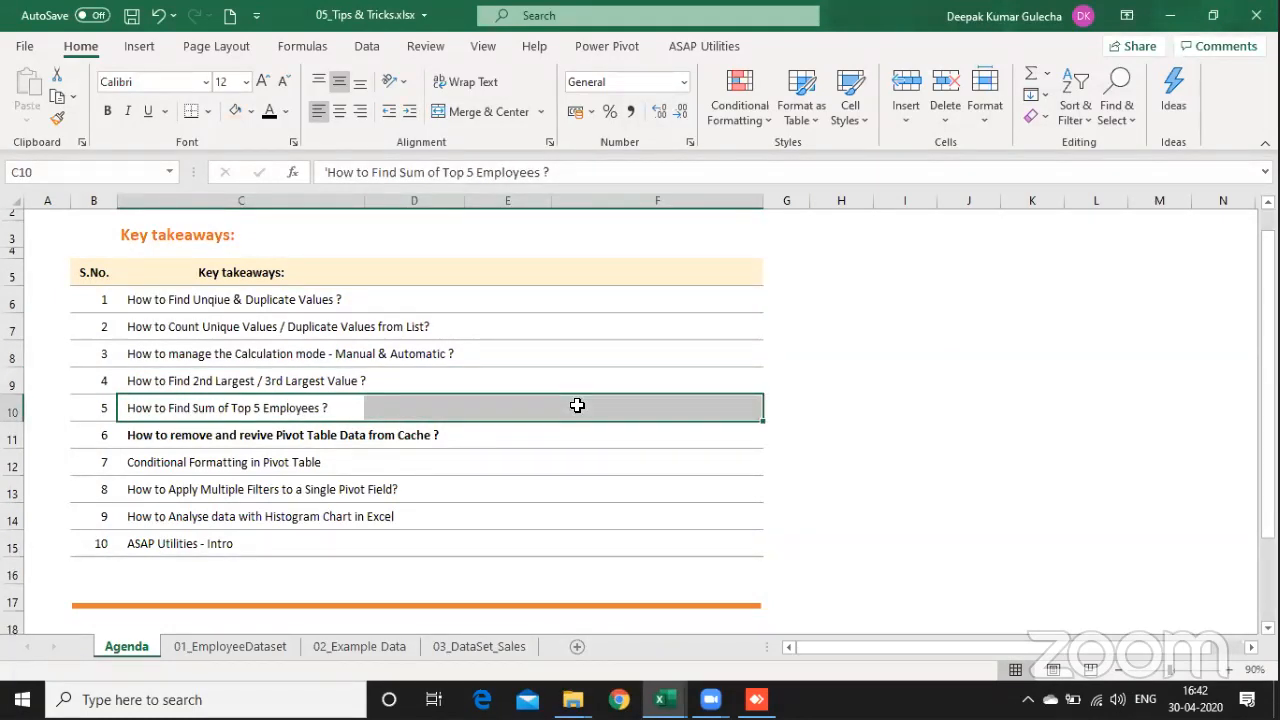
# Step: Go through the pivot table takeaways and highlight the one on applying multiple filters to a single pivot field, C13:F13
pyautogui.press('Down')
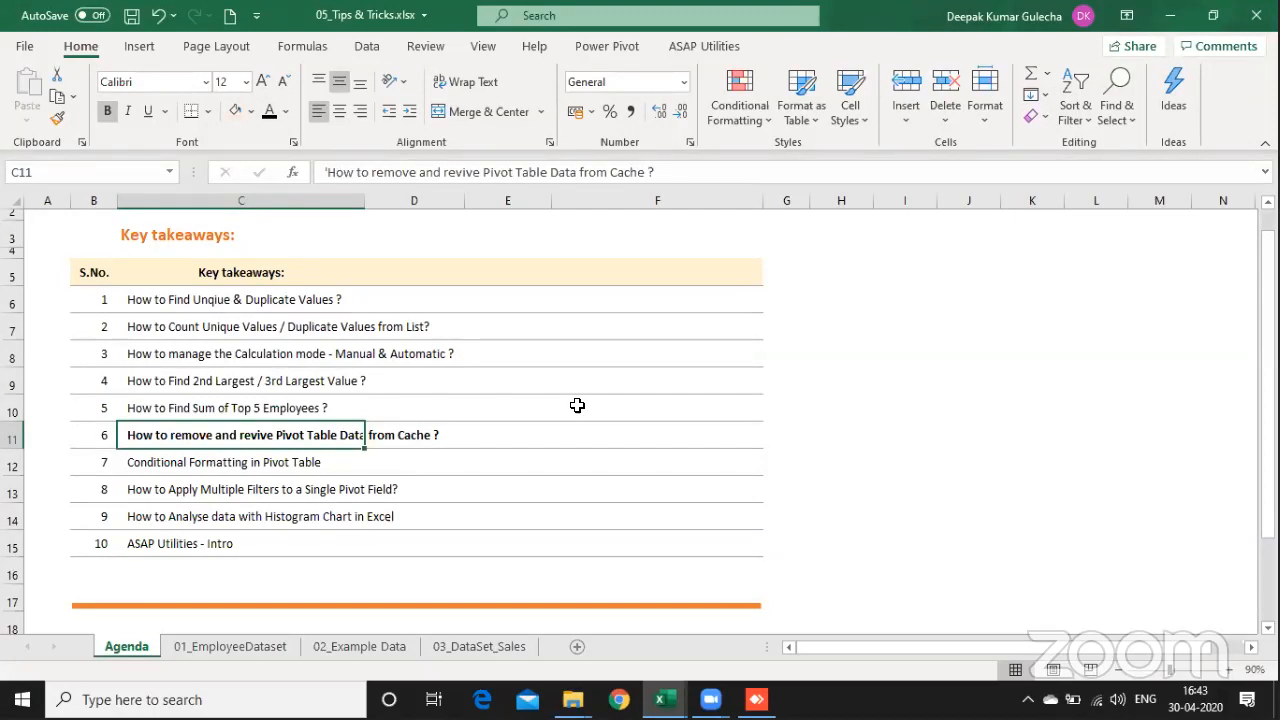
pyautogui.press('Down')
pyautogui.press('Down')
pyautogui.hotkey('shift', 'Right')
pyautogui.hotkey('shift', 'Right')
pyautogui.hotkey('shift', 'Right')
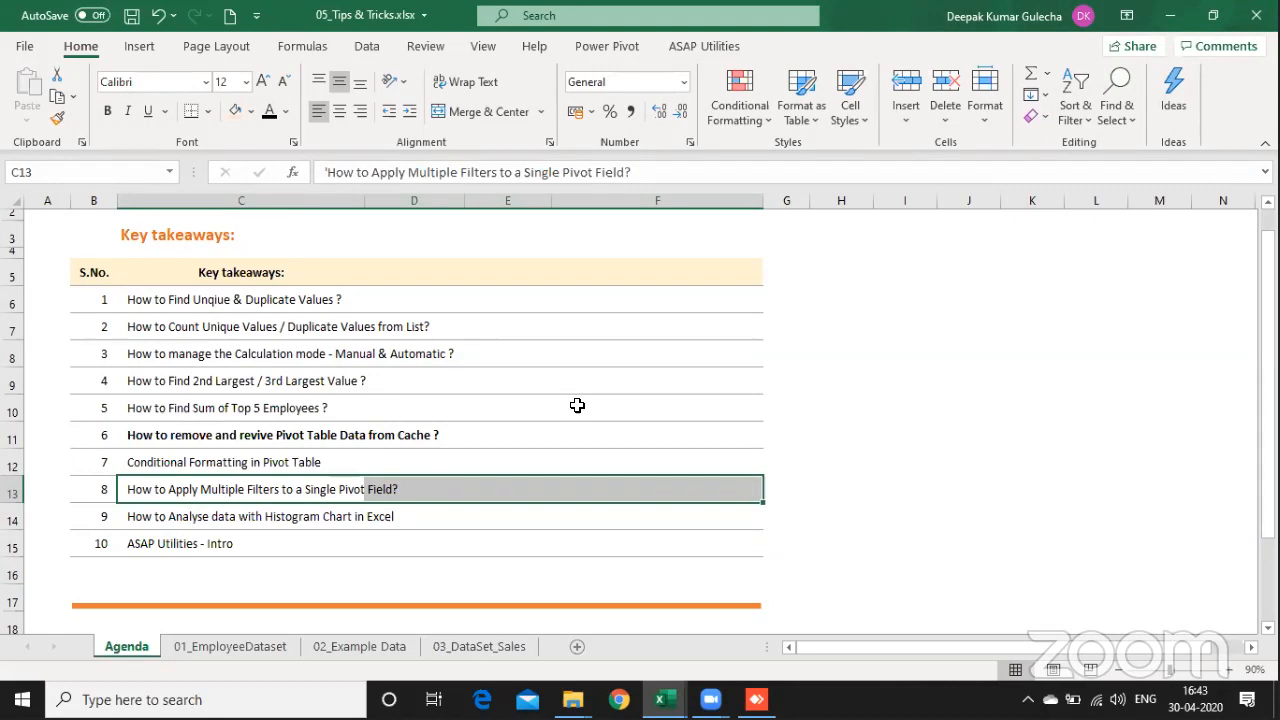
# Step: Highlight the ninth takeaway, on analysing data with a histogram chart, across columns C to F
pyautogui.press('Down')
pyautogui.press('Up')
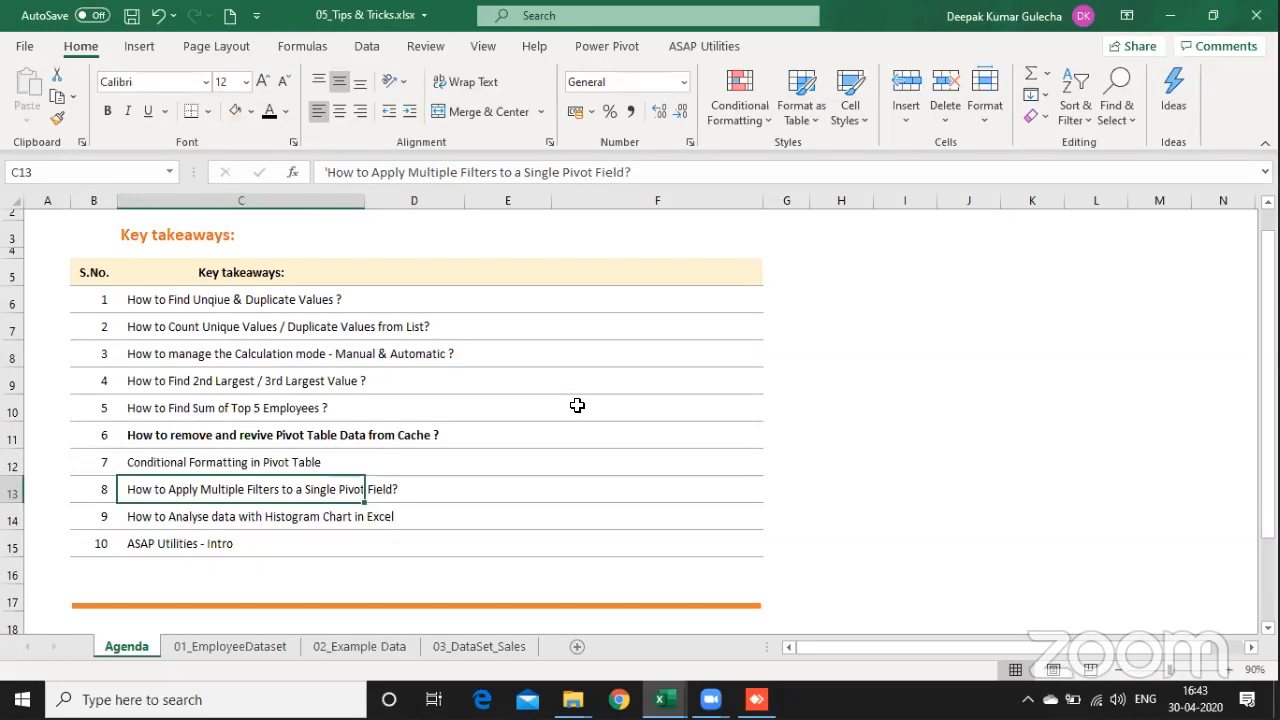
pyautogui.press('Down')
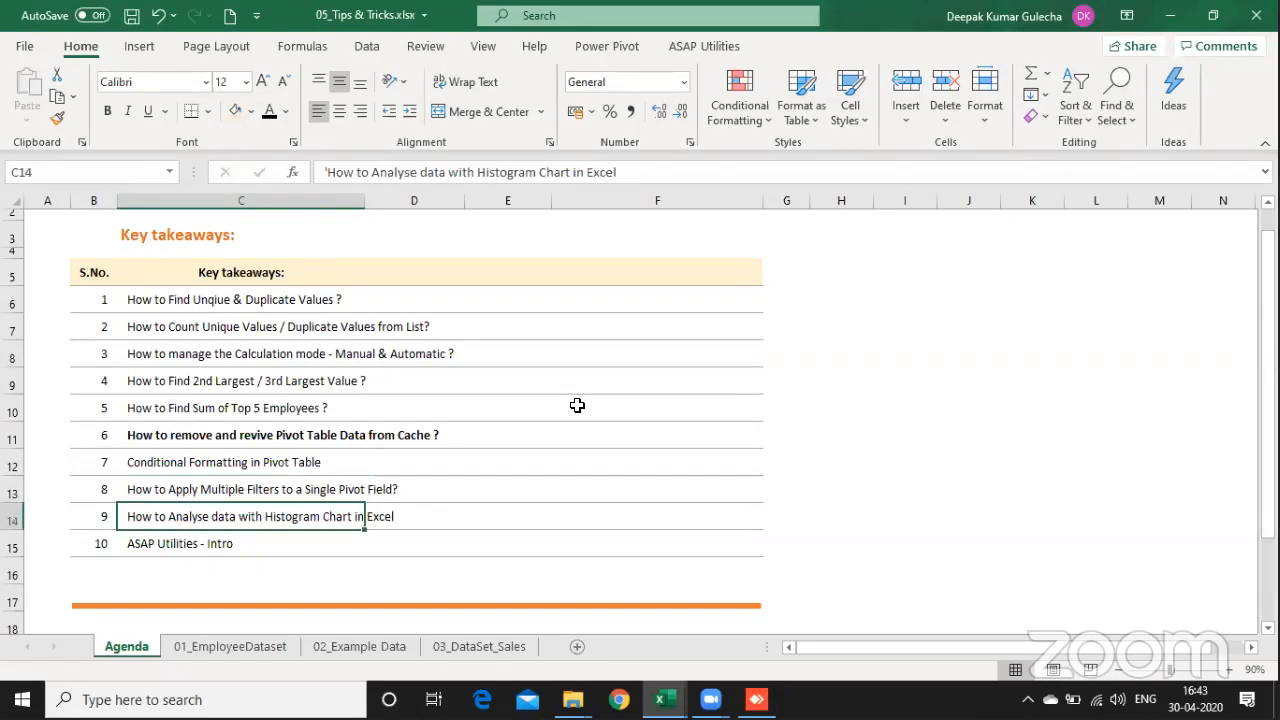
pyautogui.hotkey('shift', 'Right')
pyautogui.hotkey('shift', 'Right')
pyautogui.hotkey('shift', 'Right')
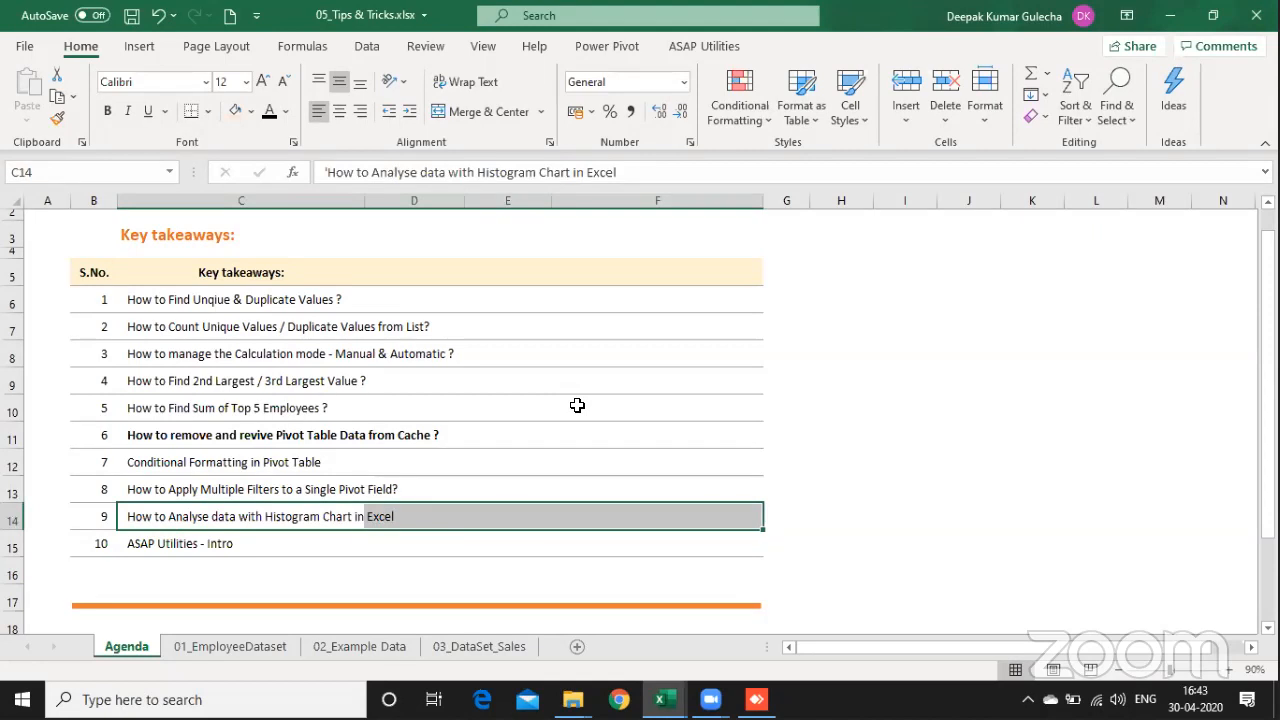
# Step: Change the text in C14 to "How to Analyse data distribution with Histogram Chart in Excel" and save the workbook
pyautogui.press('Left')
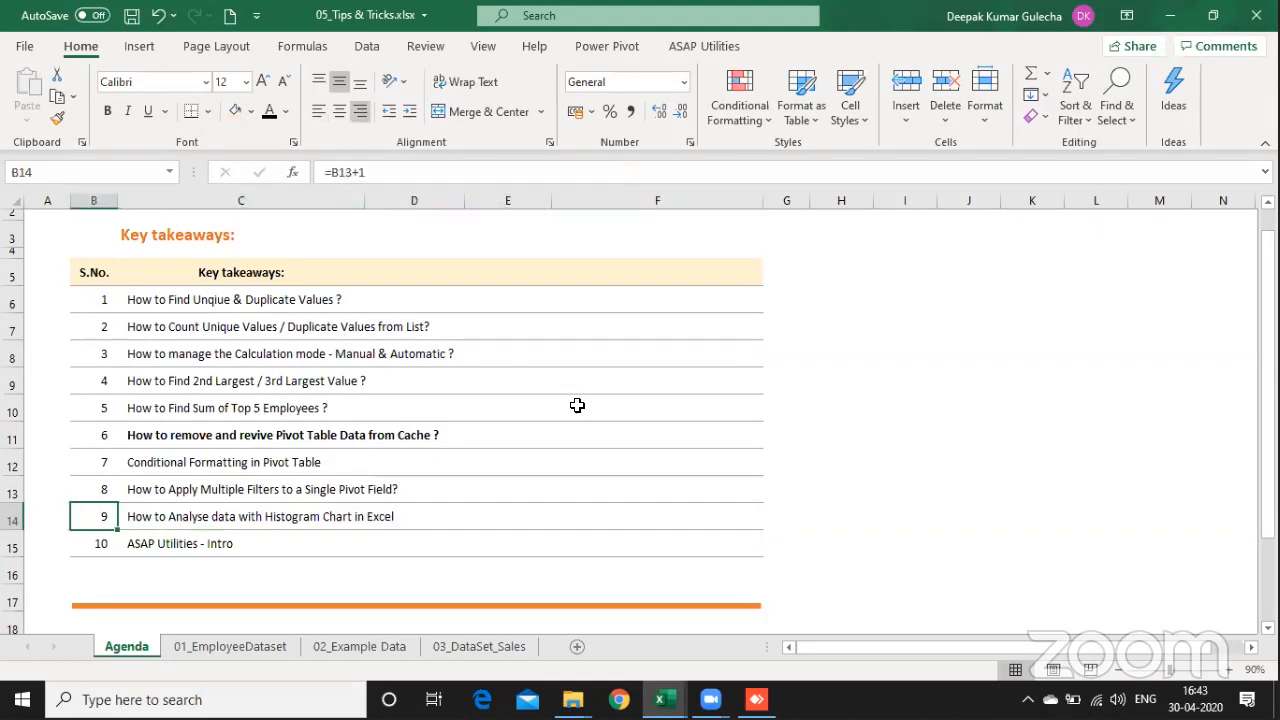
pyautogui.press('Right')
pyautogui.press('F2')
pyautogui.hotkey('ctrl', 'Left')
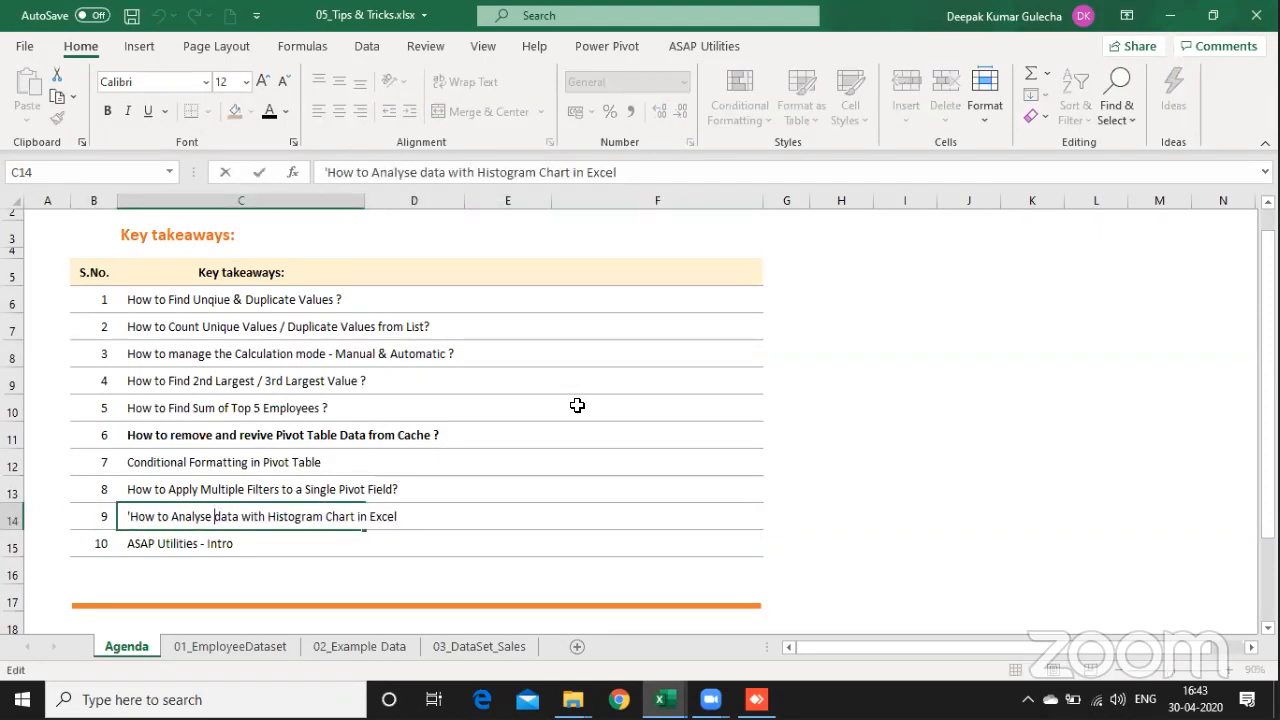
pyautogui.write('distribu')
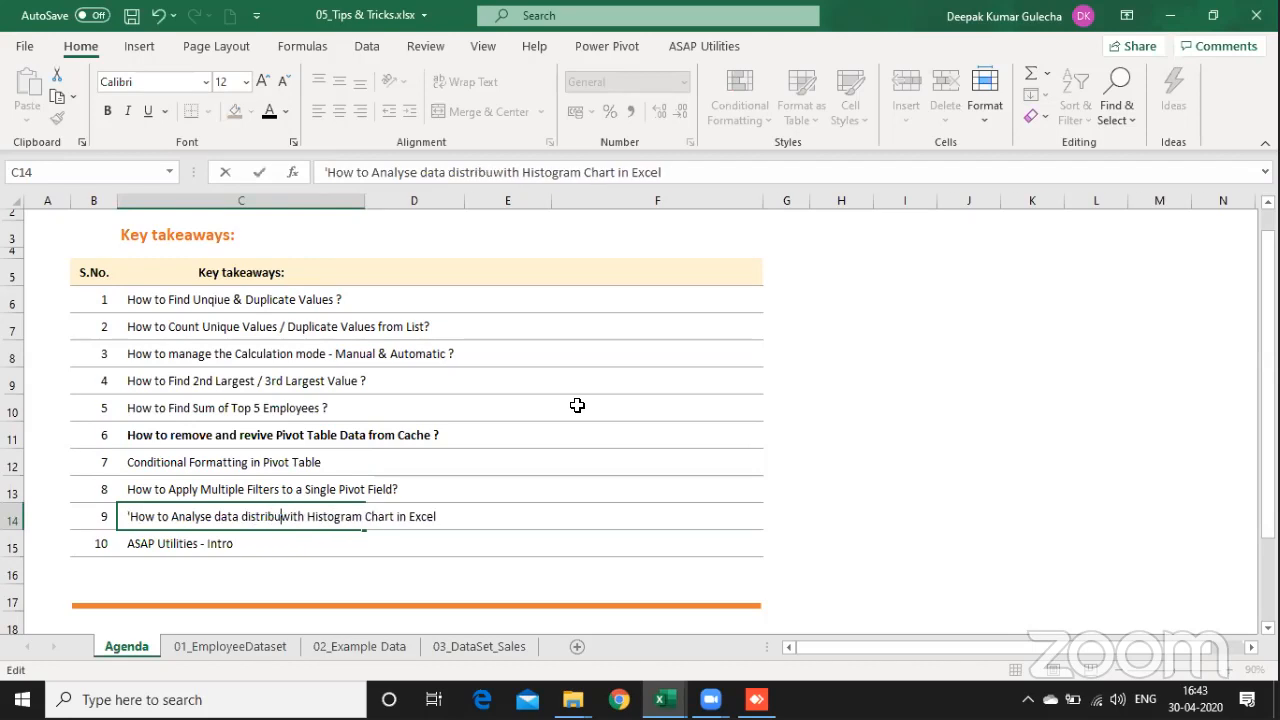
pyautogui.write('tion')
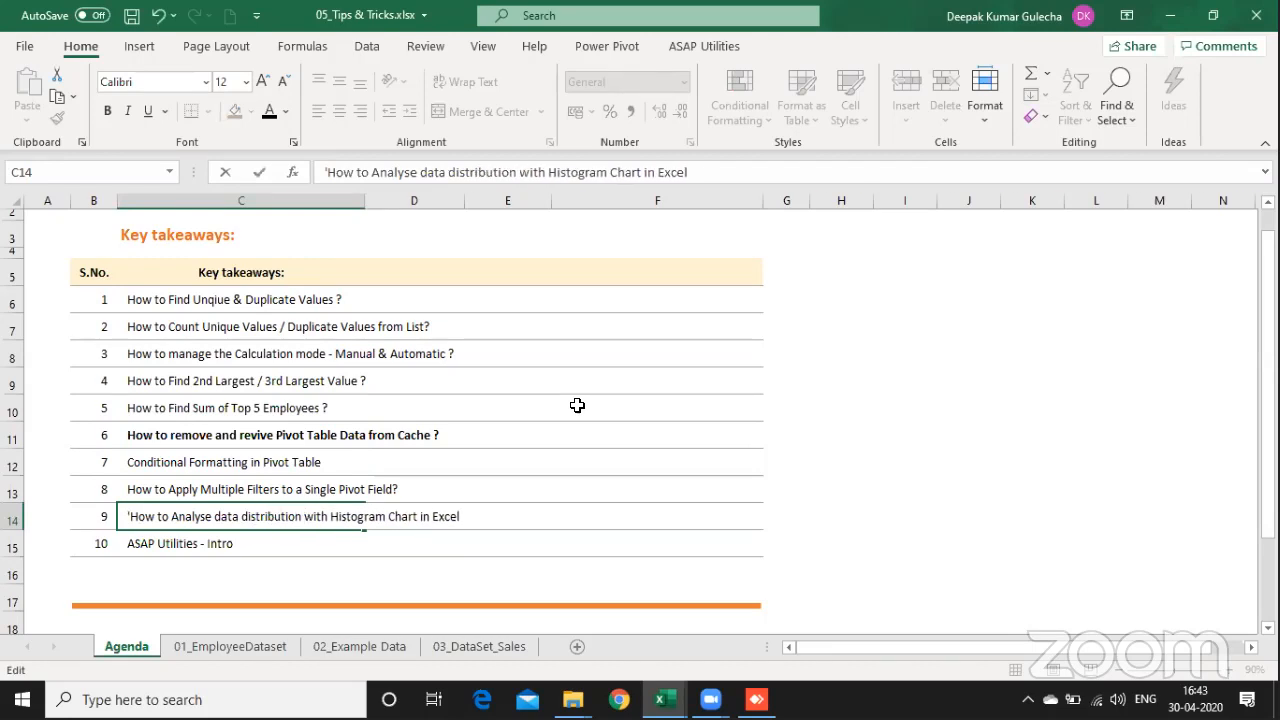
pyautogui.hotkey('ctrl', 'Return')
pyautogui.hotkey('ctrl', 's')
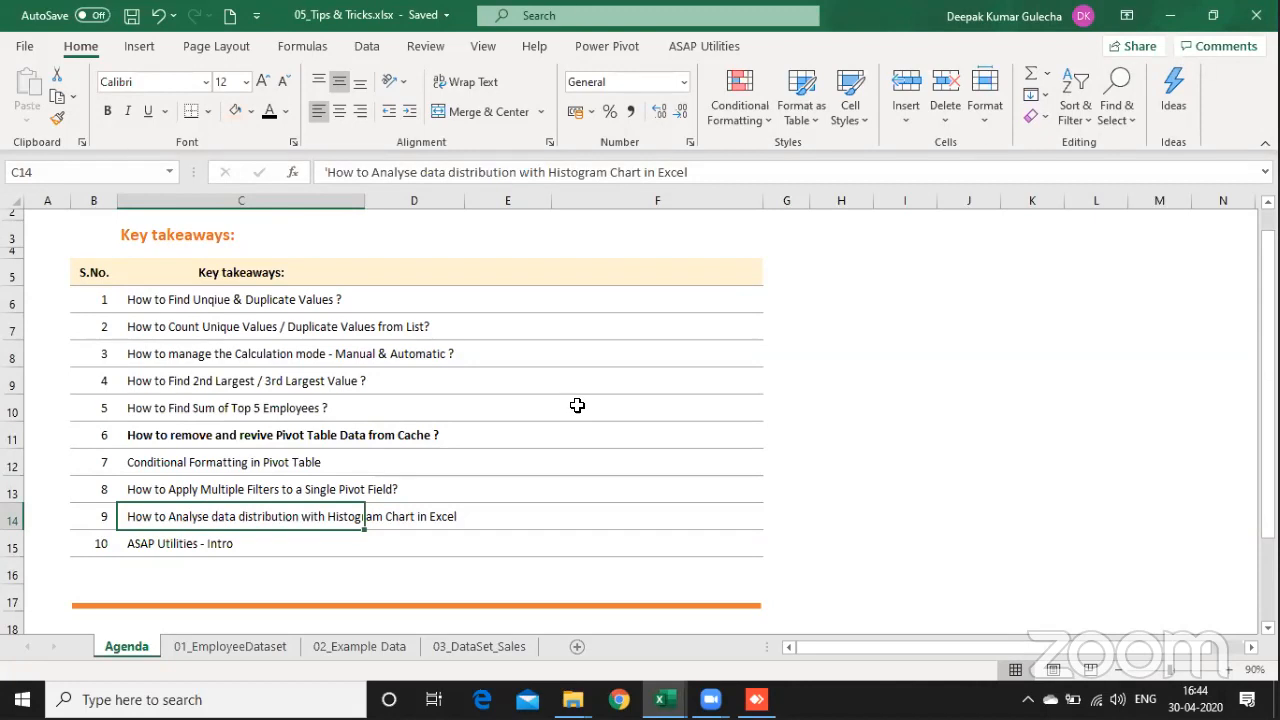
# Step: Check the ASAP Utilities entry and highlight the reworded histogram takeaway across C14:F14
pyautogui.press('Down')
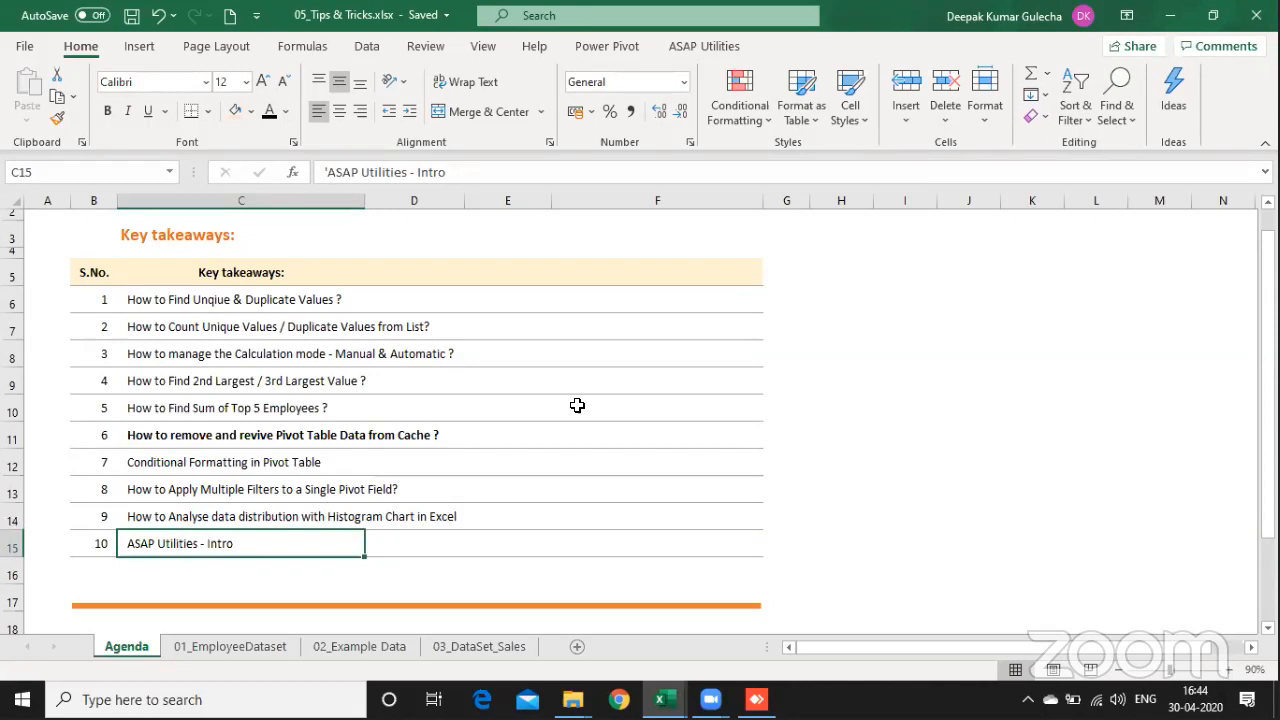
pyautogui.press('Up')
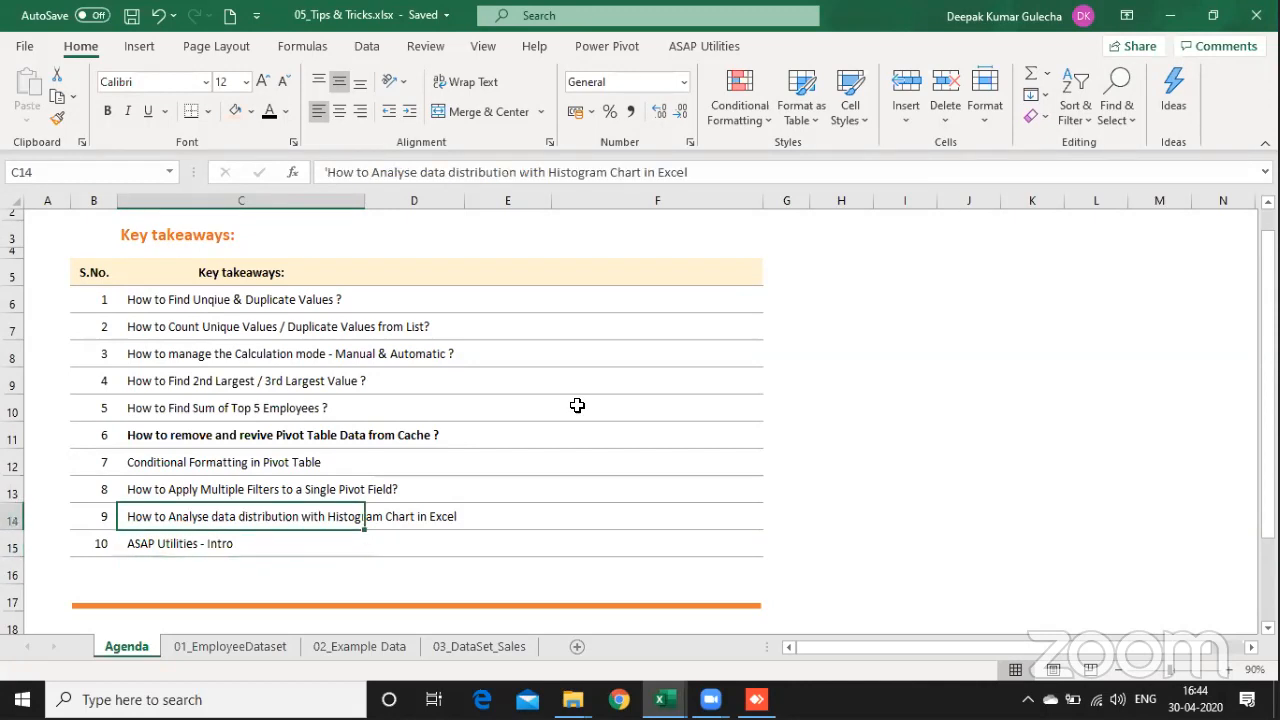
pyautogui.hotkey('shift', 'Right')
pyautogui.hotkey('shift', 'Right')
pyautogui.hotkey('shift', 'Right')
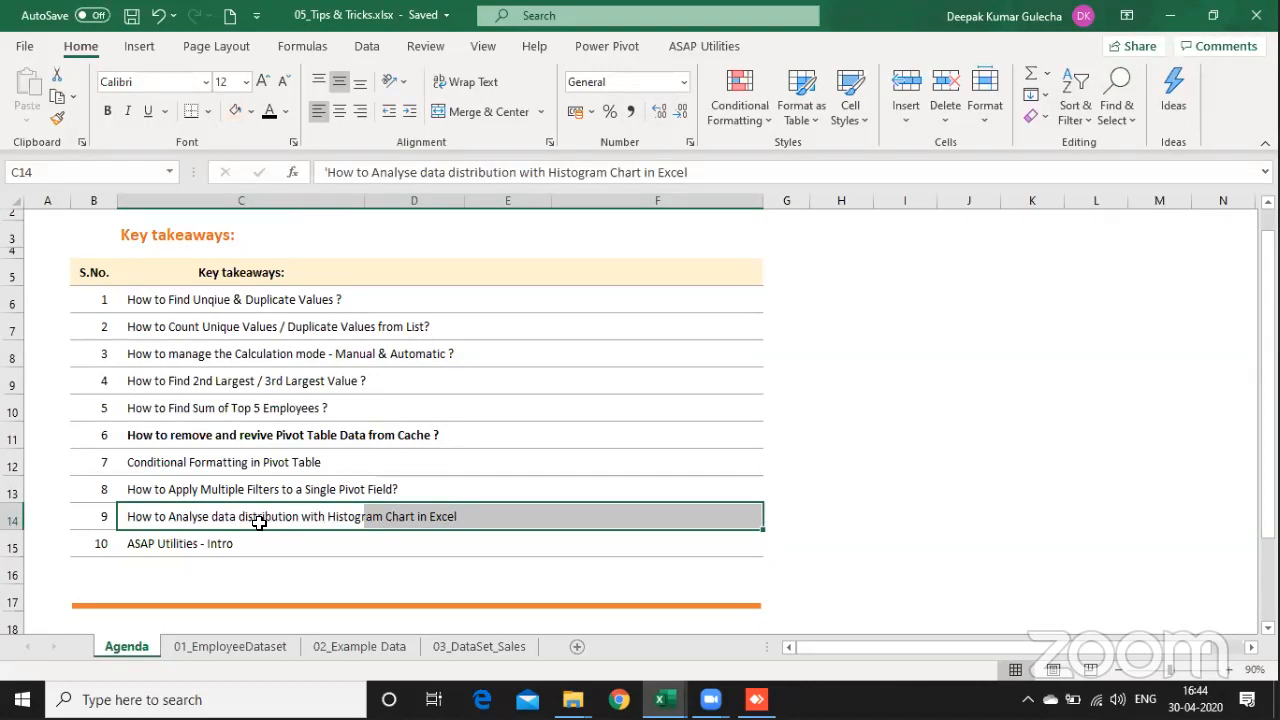
# Step: Open the 01_EmployeeDataset sheet and look across the staff list's columns through Age
pyautogui.click(258, 647)
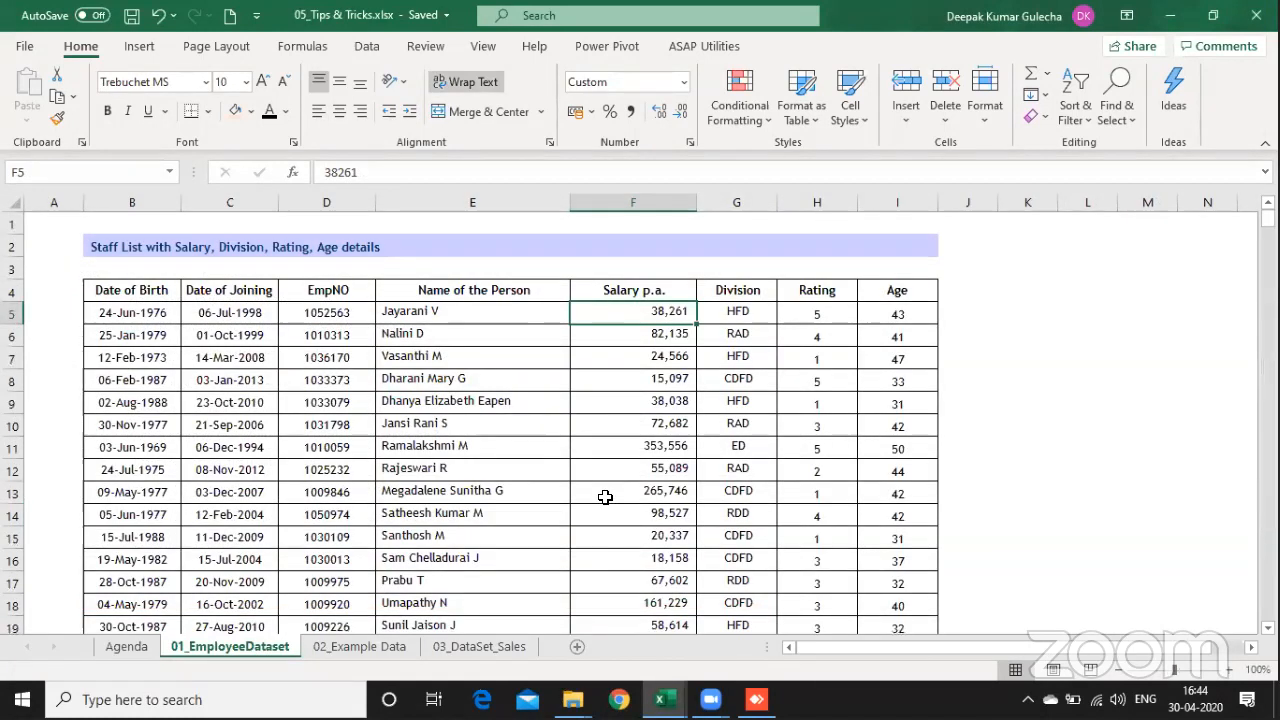
pyautogui.press('Right')
pyautogui.press('Right')
pyautogui.press('Right')
pyautogui.press('Right')
pyautogui.press('Right')
pyautogui.press('Right')
pyautogui.press('Right')
pyautogui.press('Right')
pyautogui.press('Right')
pyautogui.press('Left')
pyautogui.press('Left')
pyautogui.press('Left')
pyautogui.press('Left')
pyautogui.press('Left')
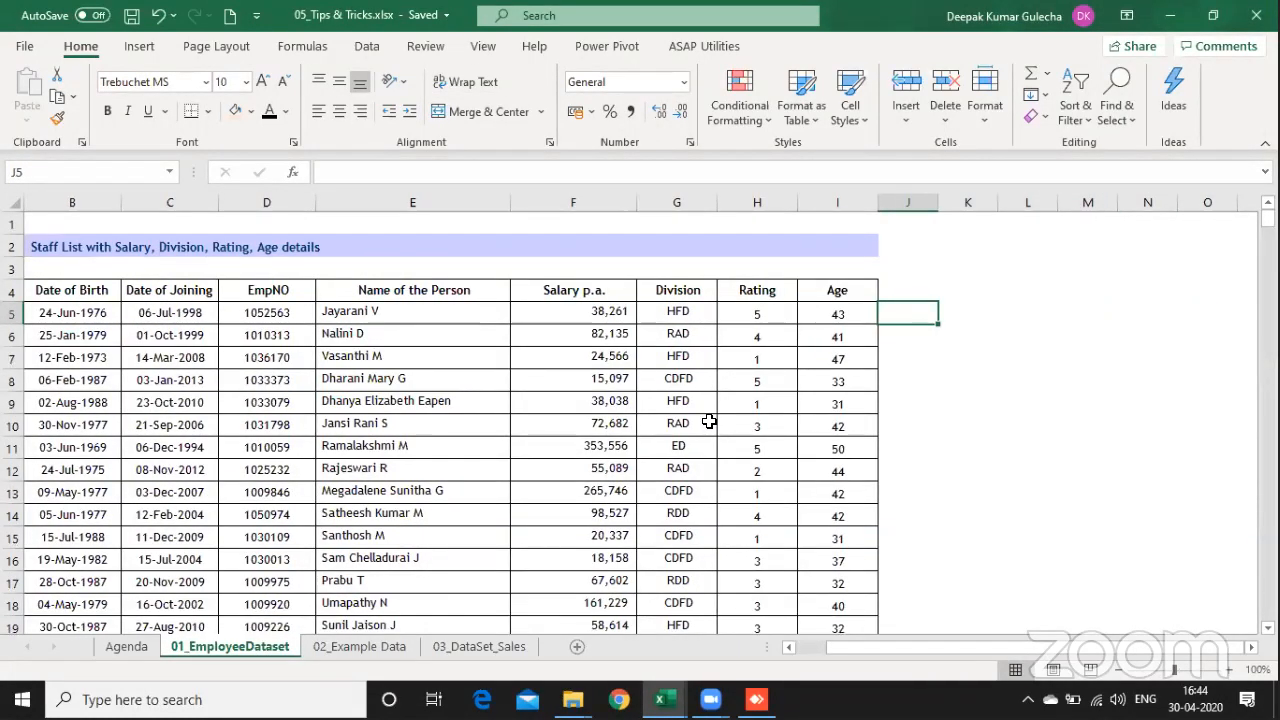
# Step: Insert a histogram chart from the Age column, I4:I421, and widen it across the staff list
pyautogui.click(840, 292)
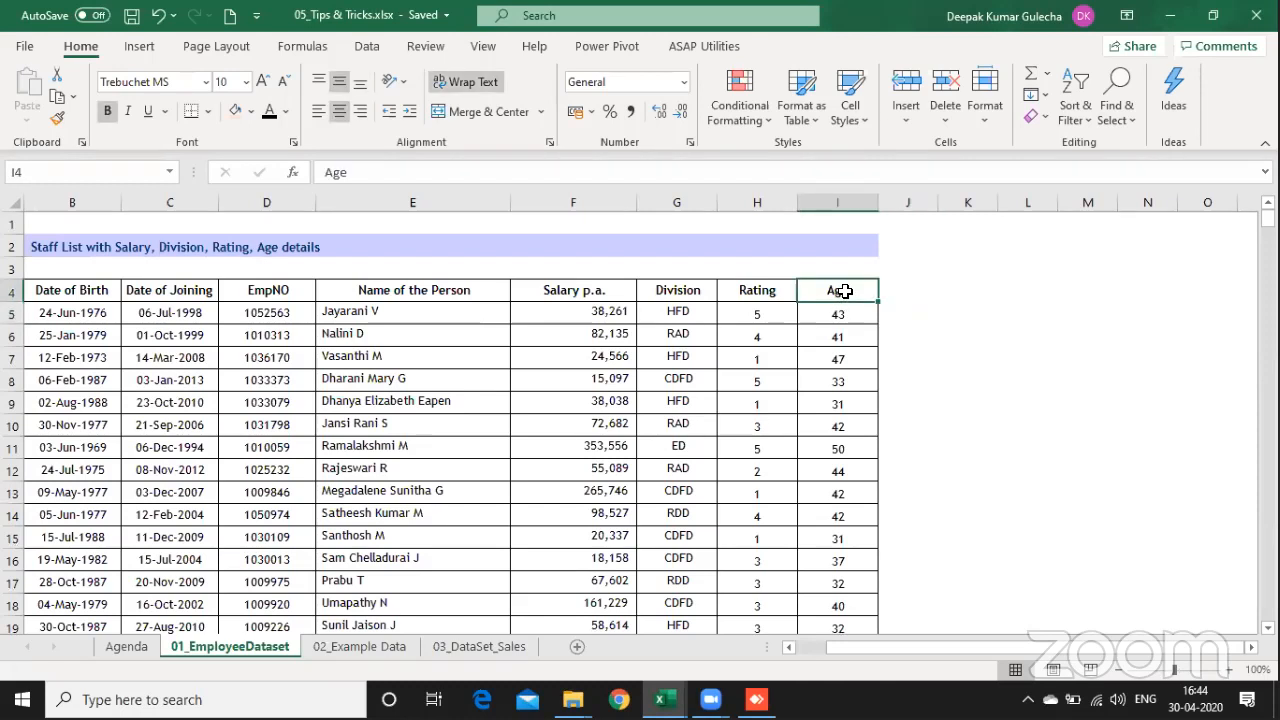
pyautogui.hotkey('ctrl', 'shift', 'Down')
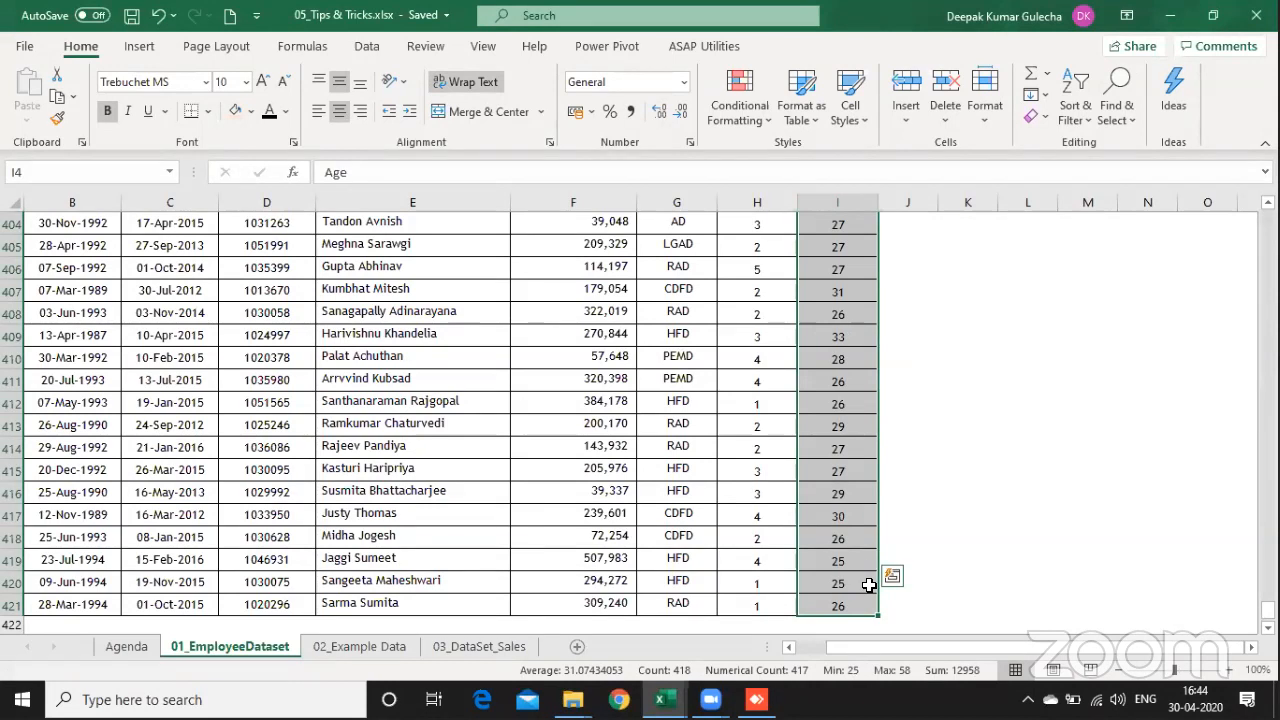
pyautogui.click(142, 47)
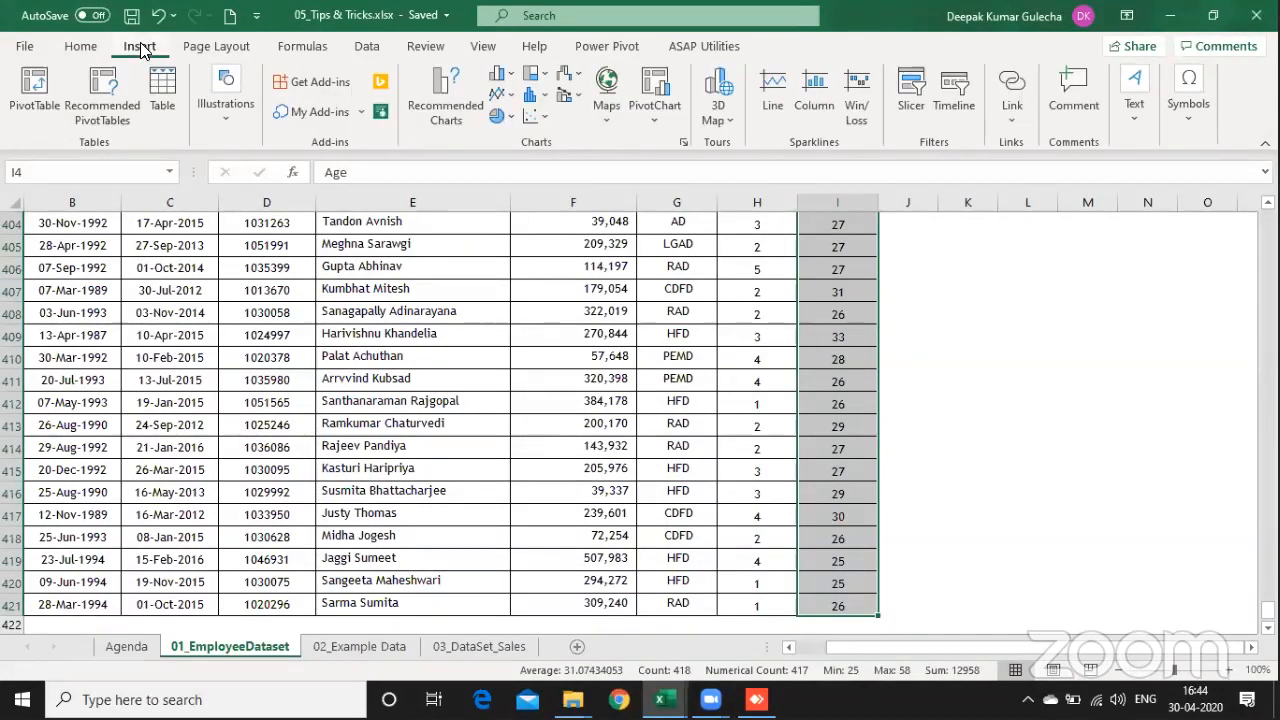
pyautogui.click(530, 102)
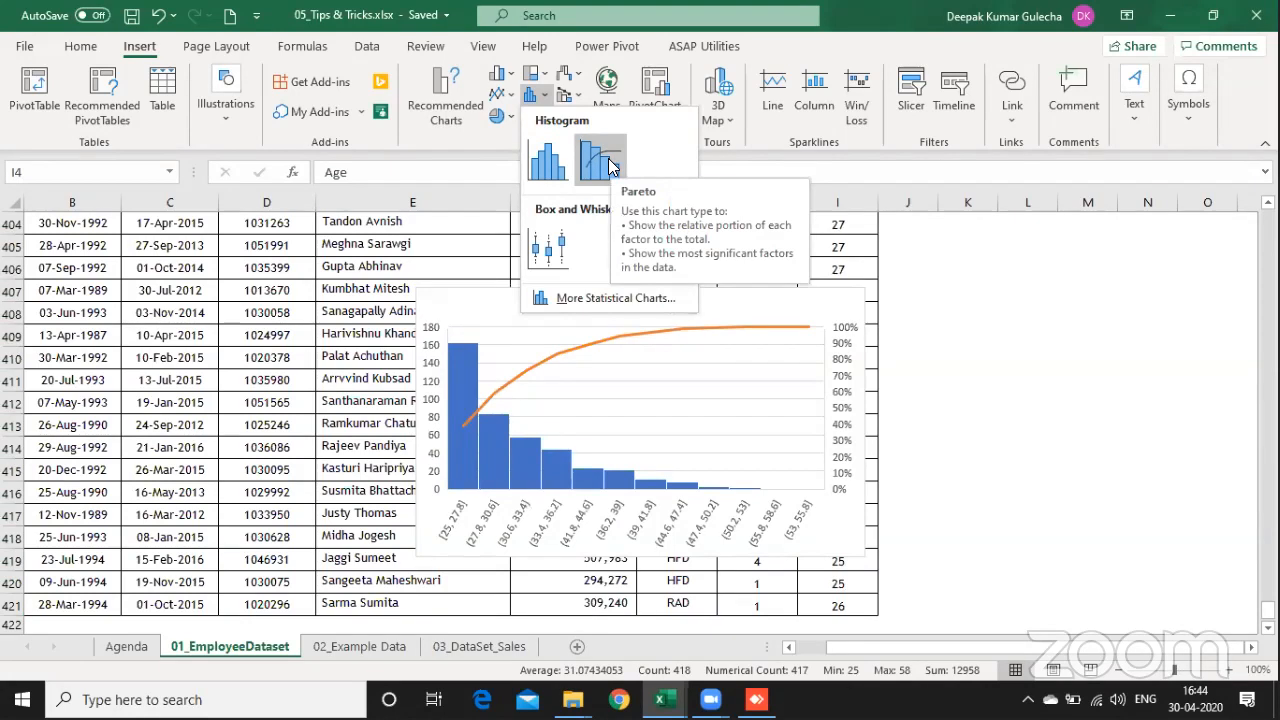
pyautogui.click(551, 172)
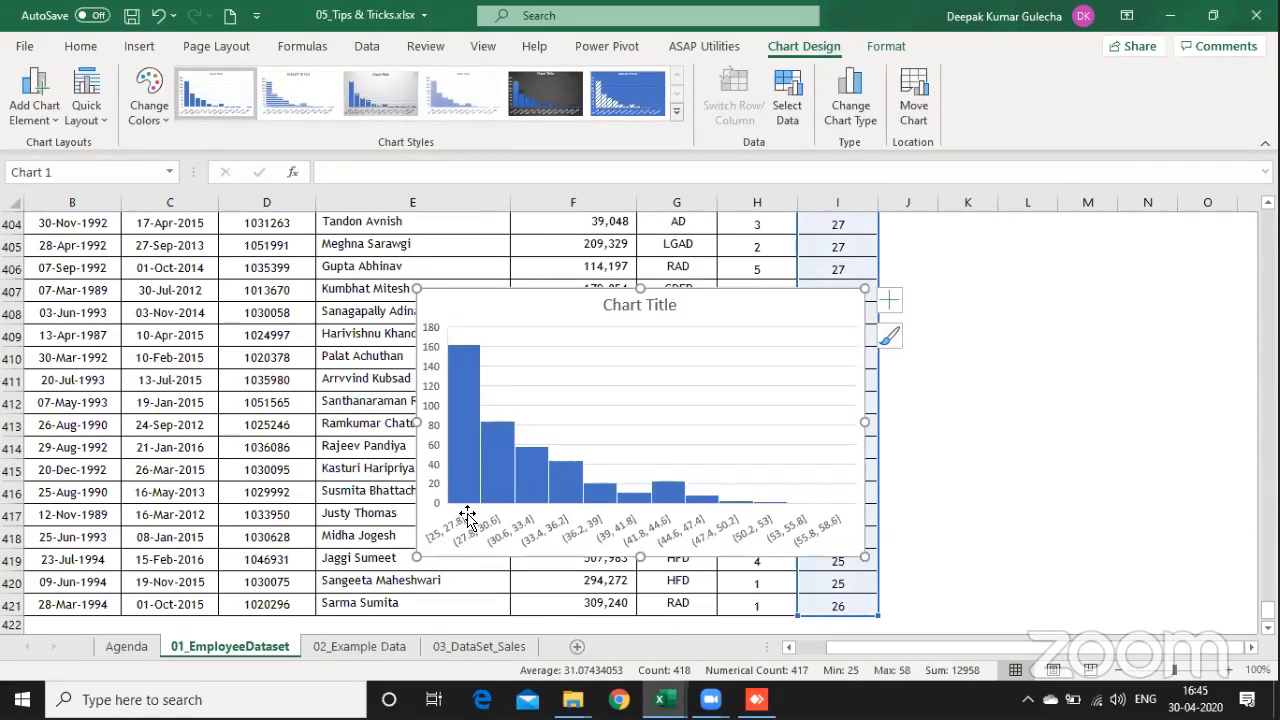
pyautogui.moveTo(416, 421); pyautogui.dragTo(168, 421)
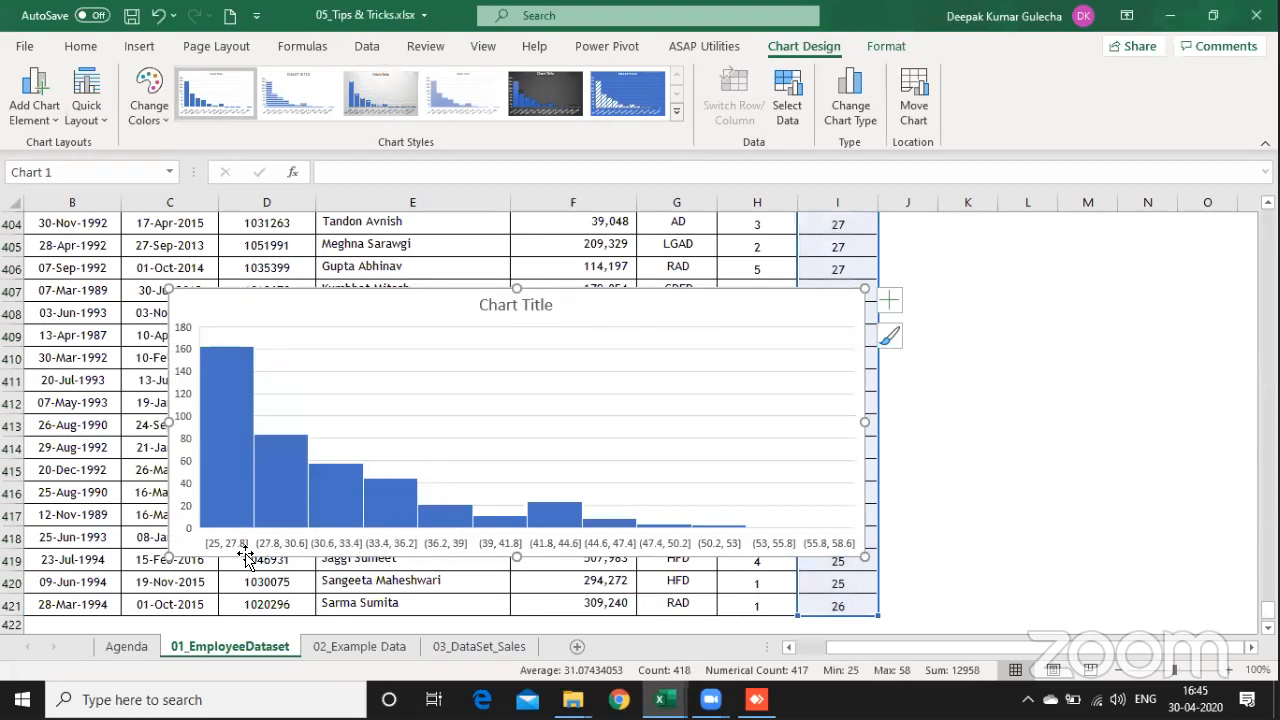
# Step: Format the Age histogram's horizontal axis with the overflow bin enabled at 49 and a bin width of 3
pyautogui.click(436, 547)
pyautogui.rightClick(436, 547)
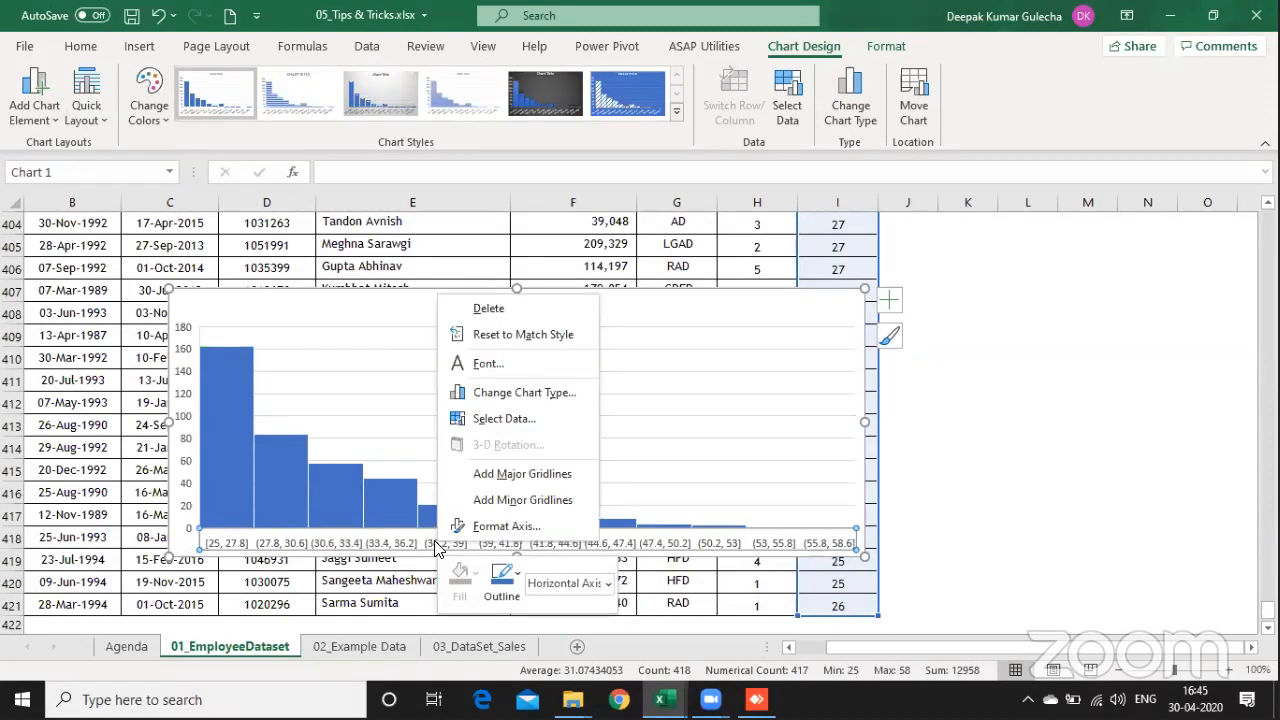
pyautogui.click(503, 528)
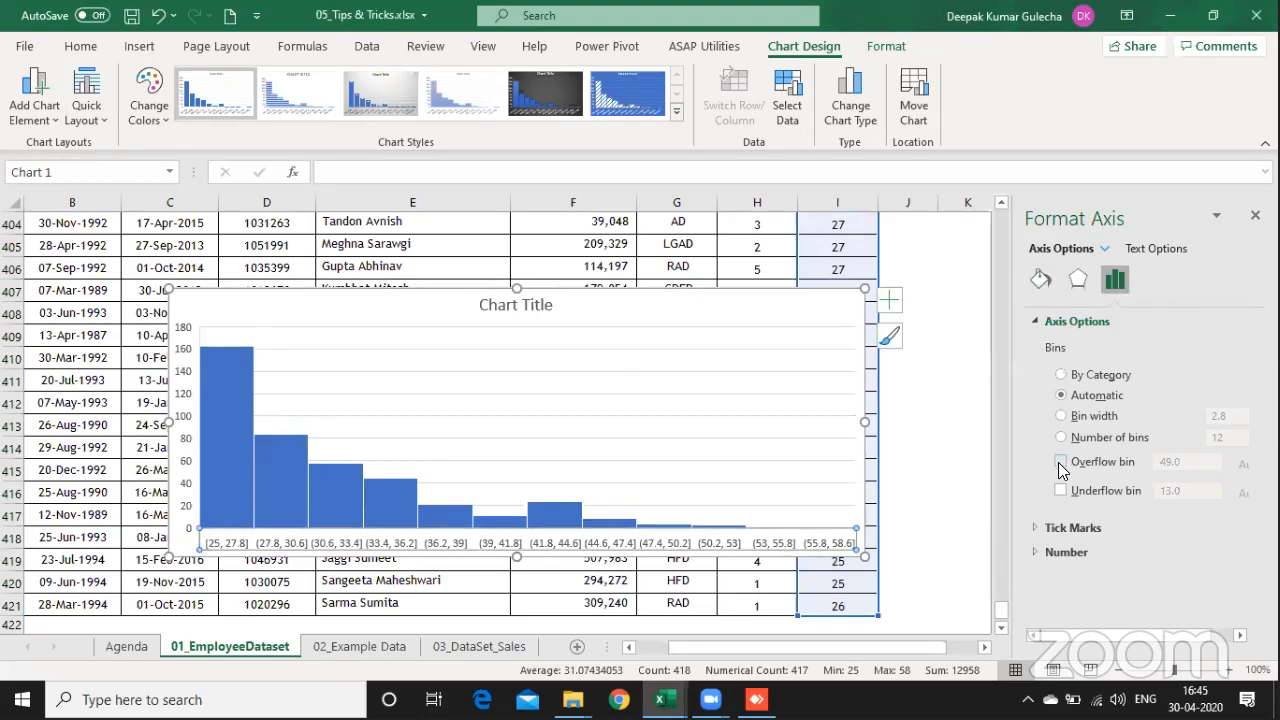
pyautogui.click(1043, 289)
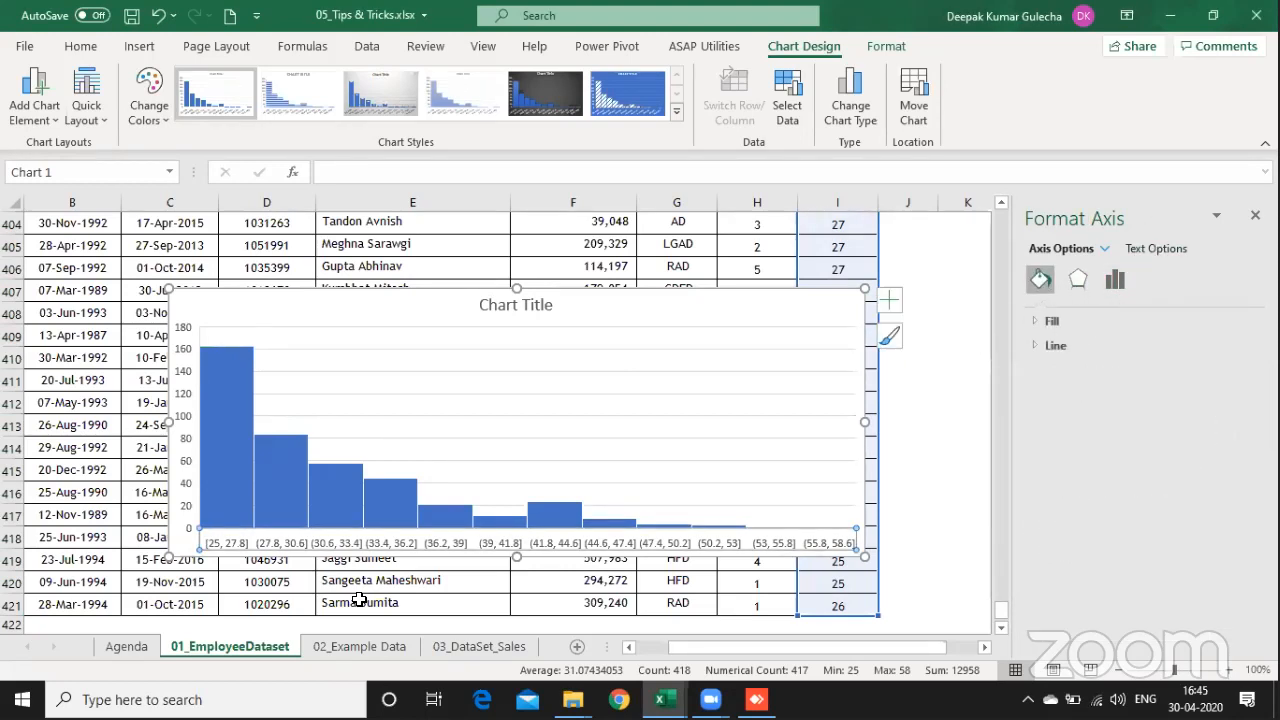
pyautogui.rightClick(325, 549)
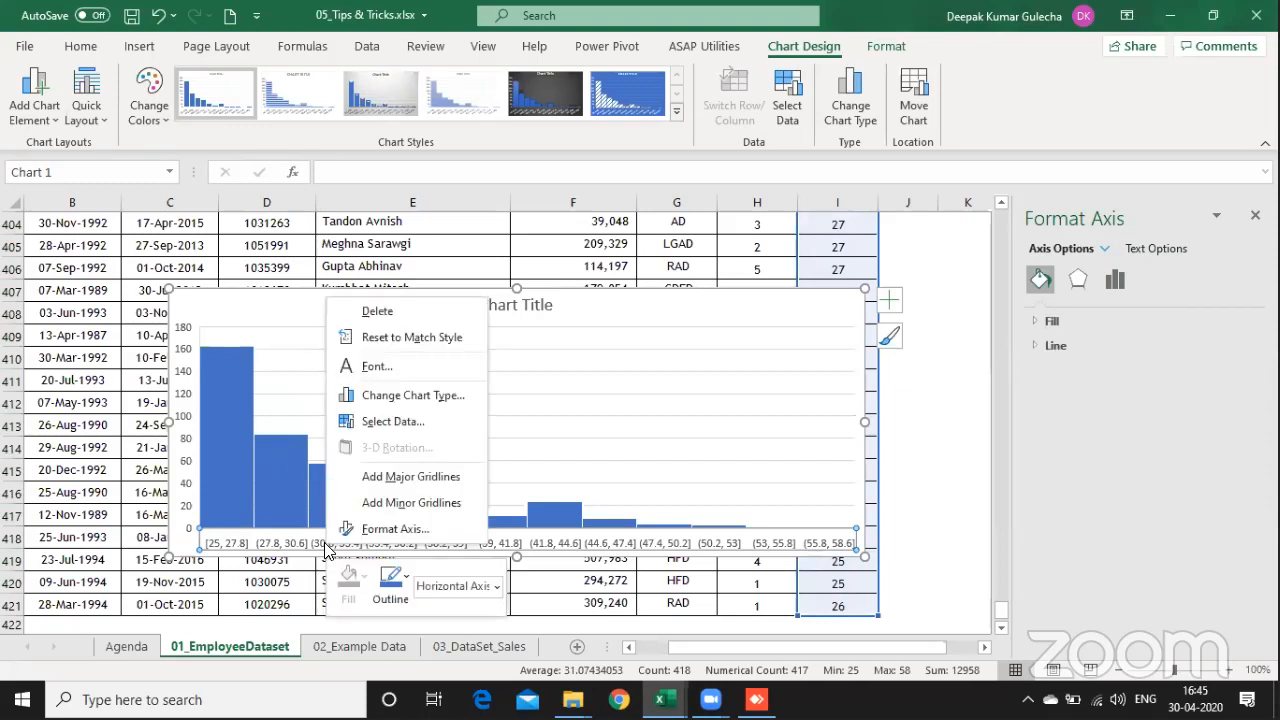
pyautogui.click(425, 539)
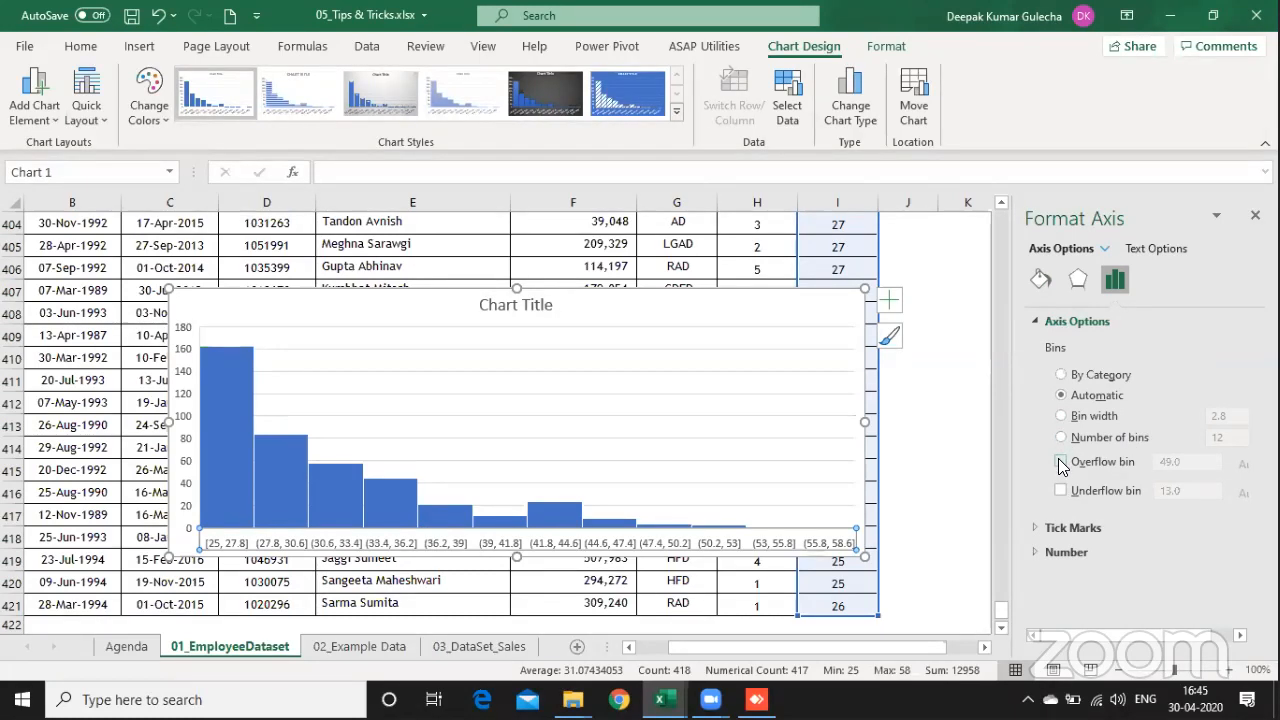
pyautogui.click(1061, 462)
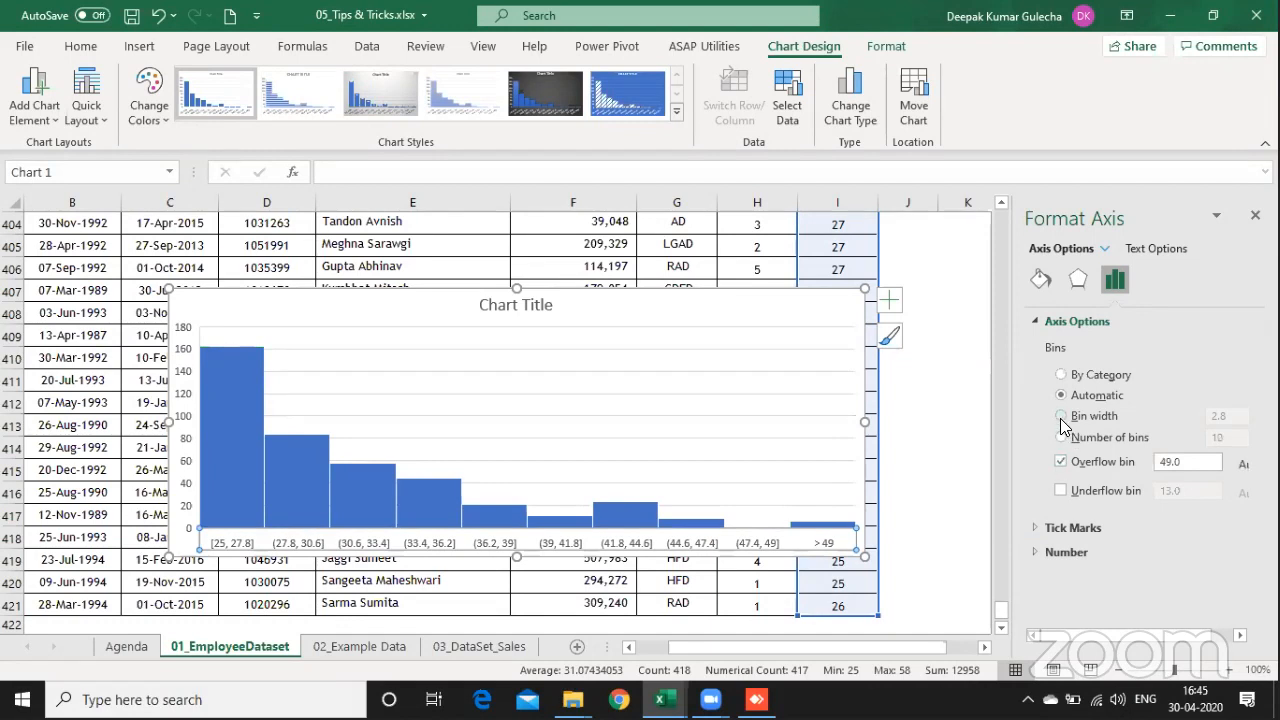
pyautogui.click(1061, 418)
pyautogui.click(1238, 416)
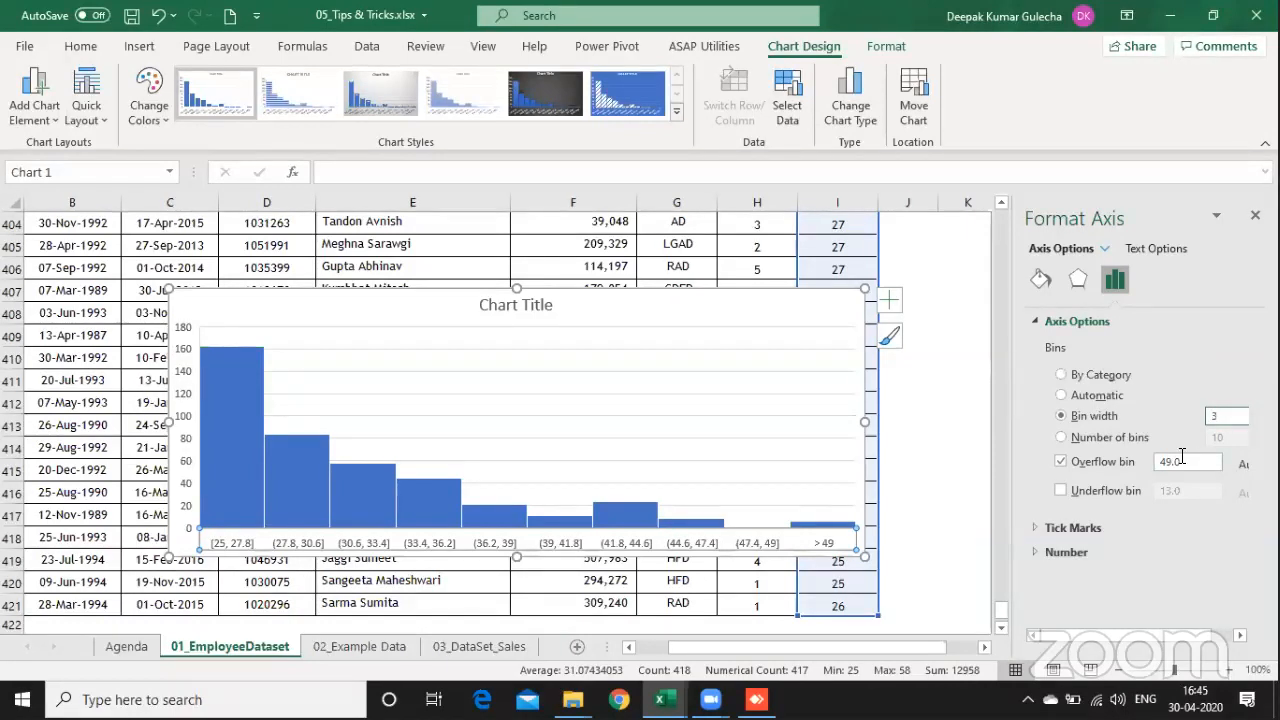
pyautogui.write('3')
pyautogui.press('Return')
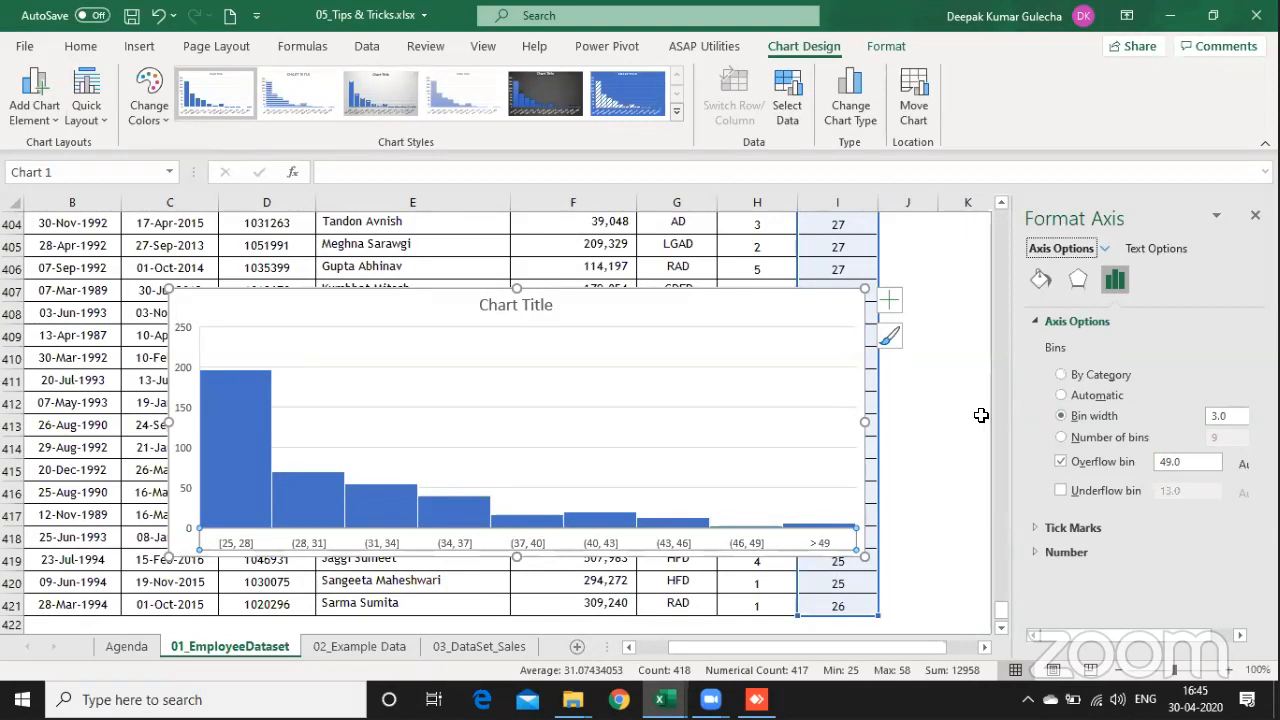
# Step: Add data labels to the bars of the Age histogram
pyautogui.click(286, 434)
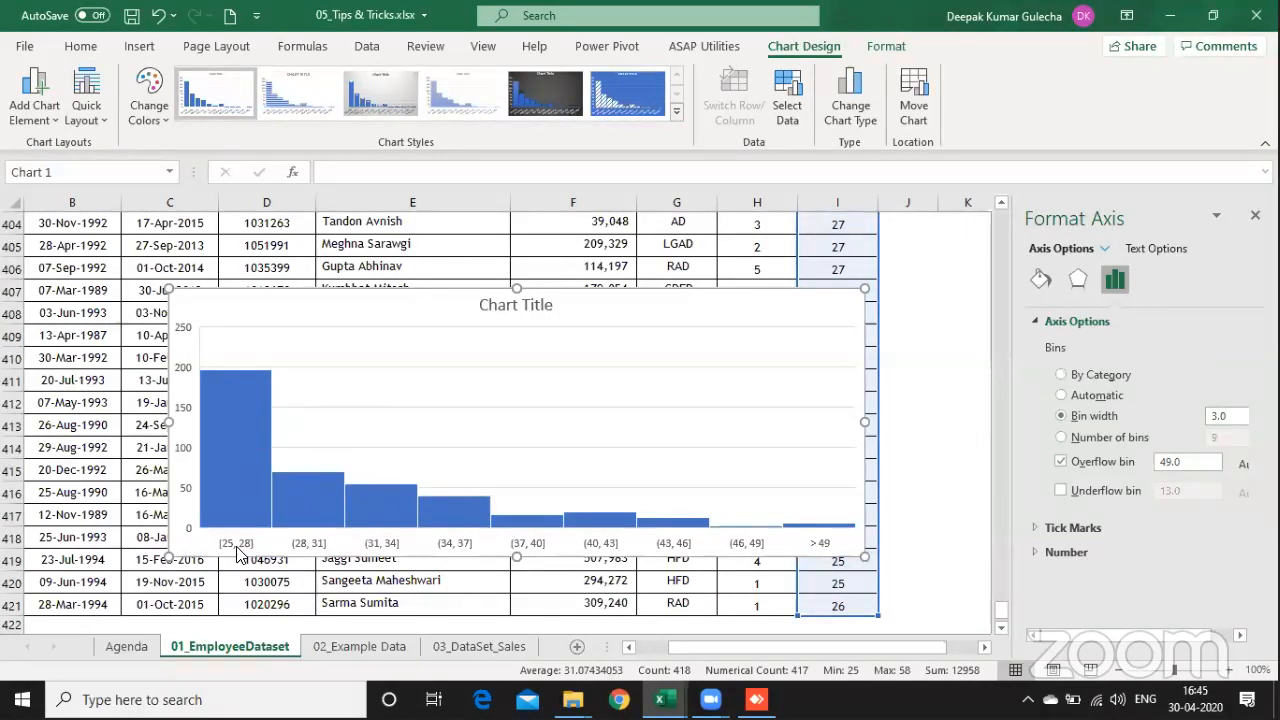
pyautogui.click(295, 313)
pyautogui.rightClick(226, 390)
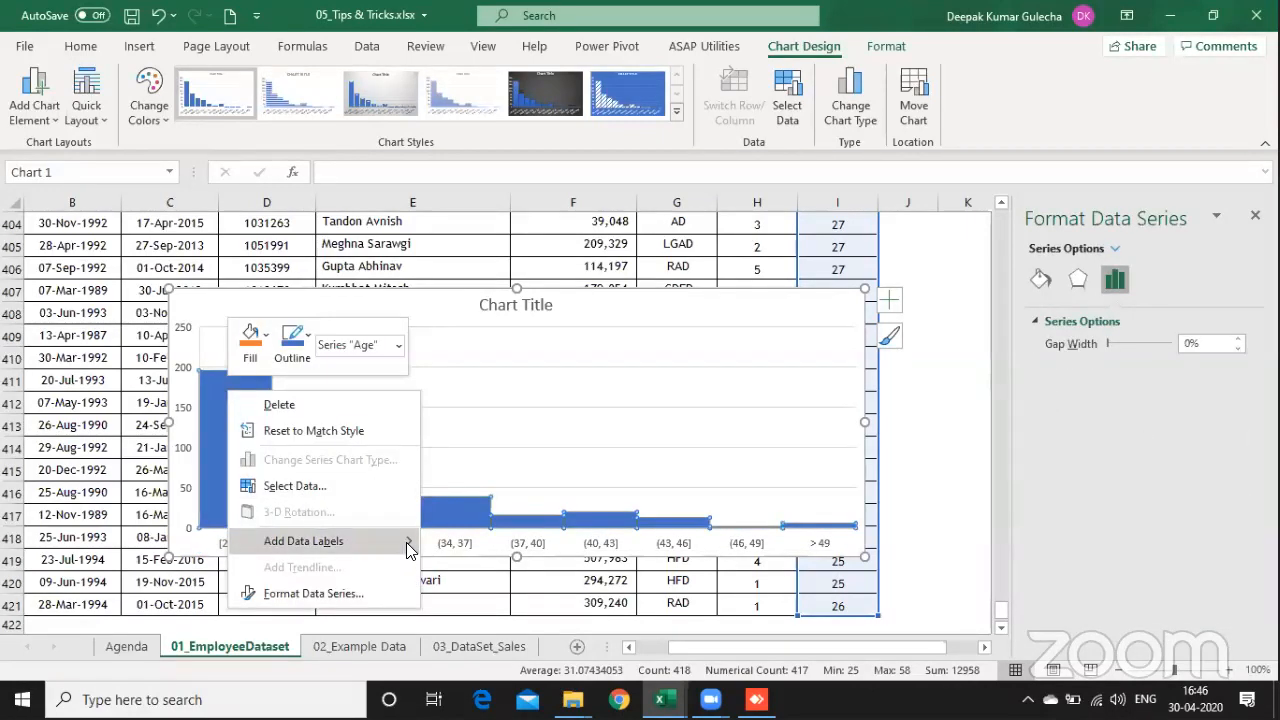
pyautogui.moveTo(406, 542)
pyautogui.click(470, 544)
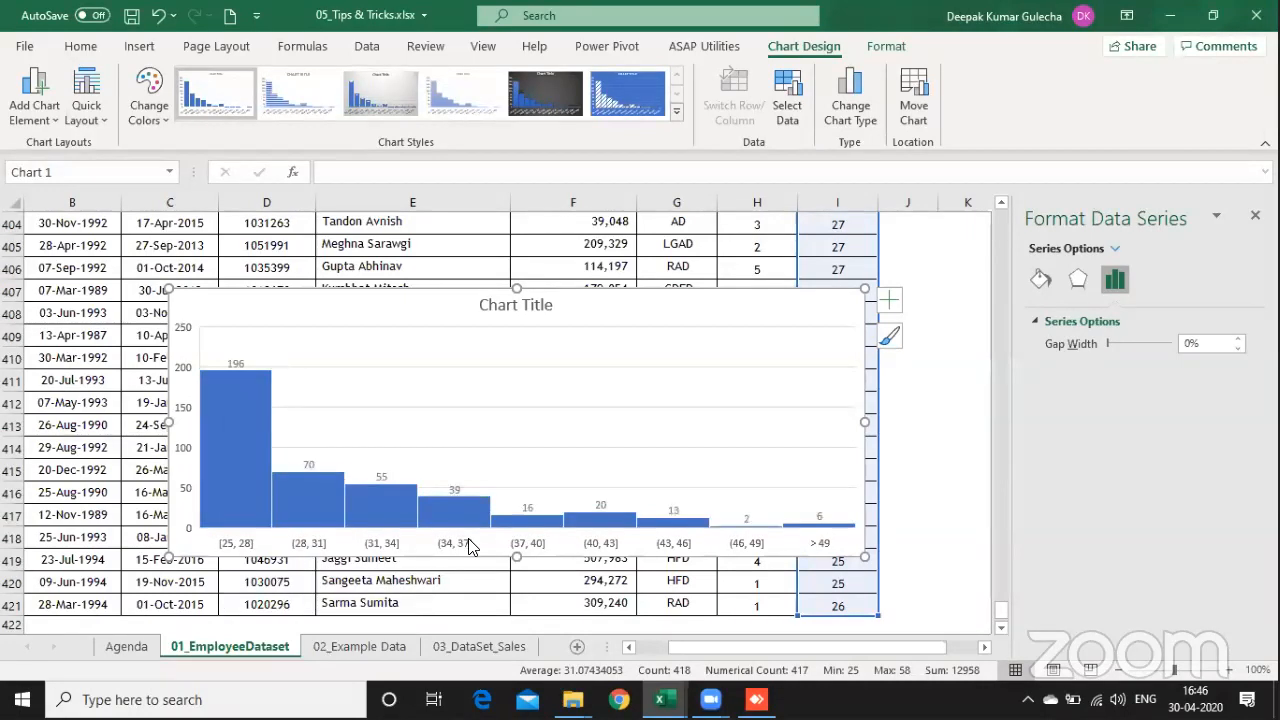
# Step: Check the data labels on the Age histogram, move the chart up and across to column B, and make it taller
pyautogui.click(236, 364)
pyautogui.click(236, 364)
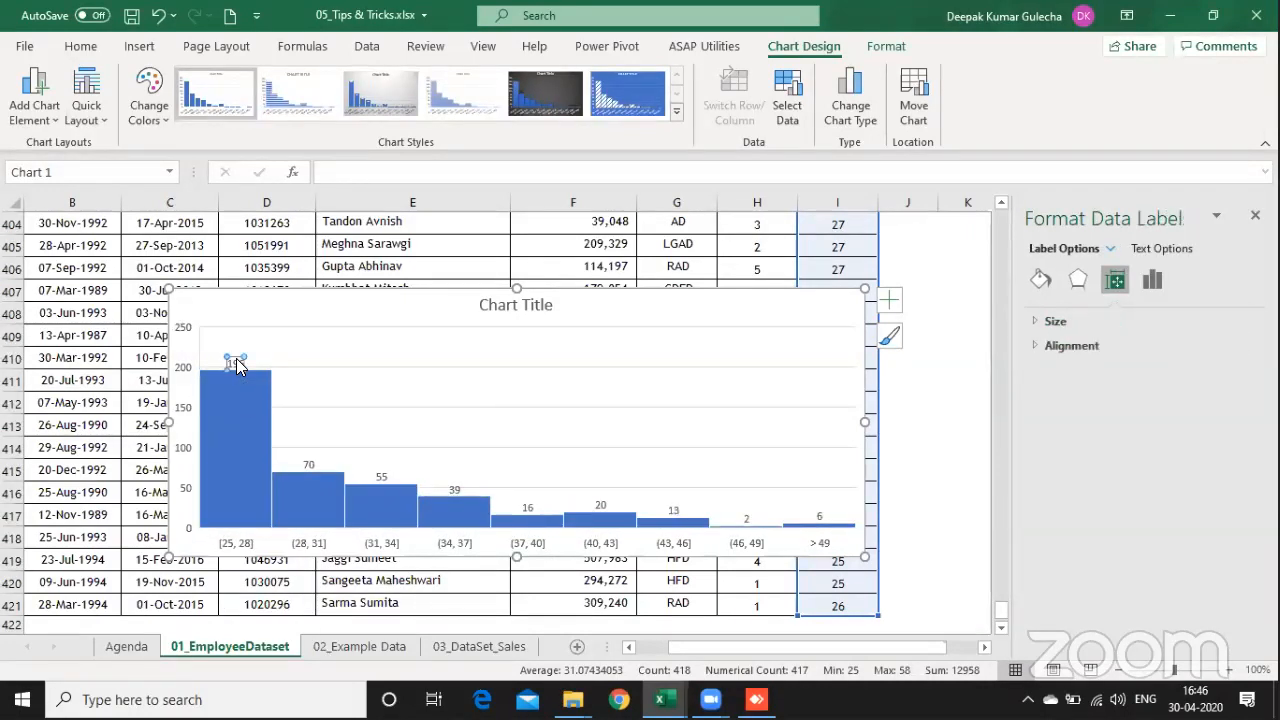
pyautogui.click(357, 444)
pyautogui.click(312, 465)
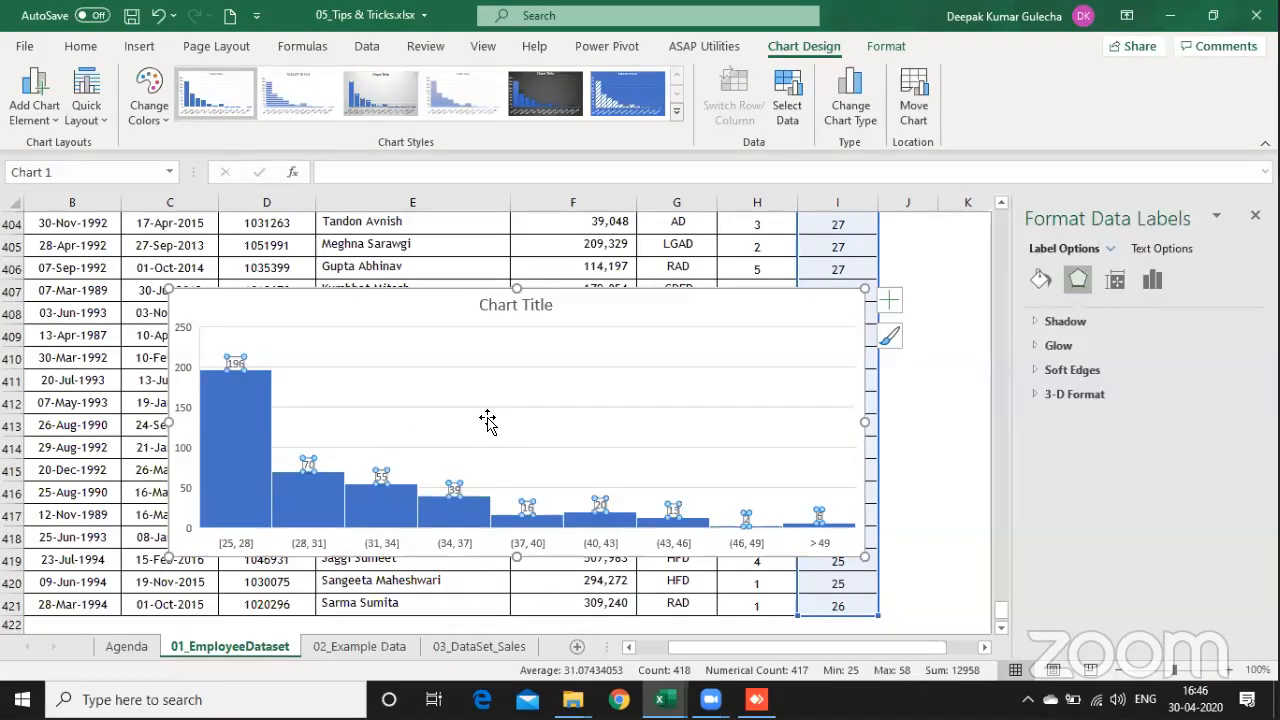
pyautogui.click(588, 310)
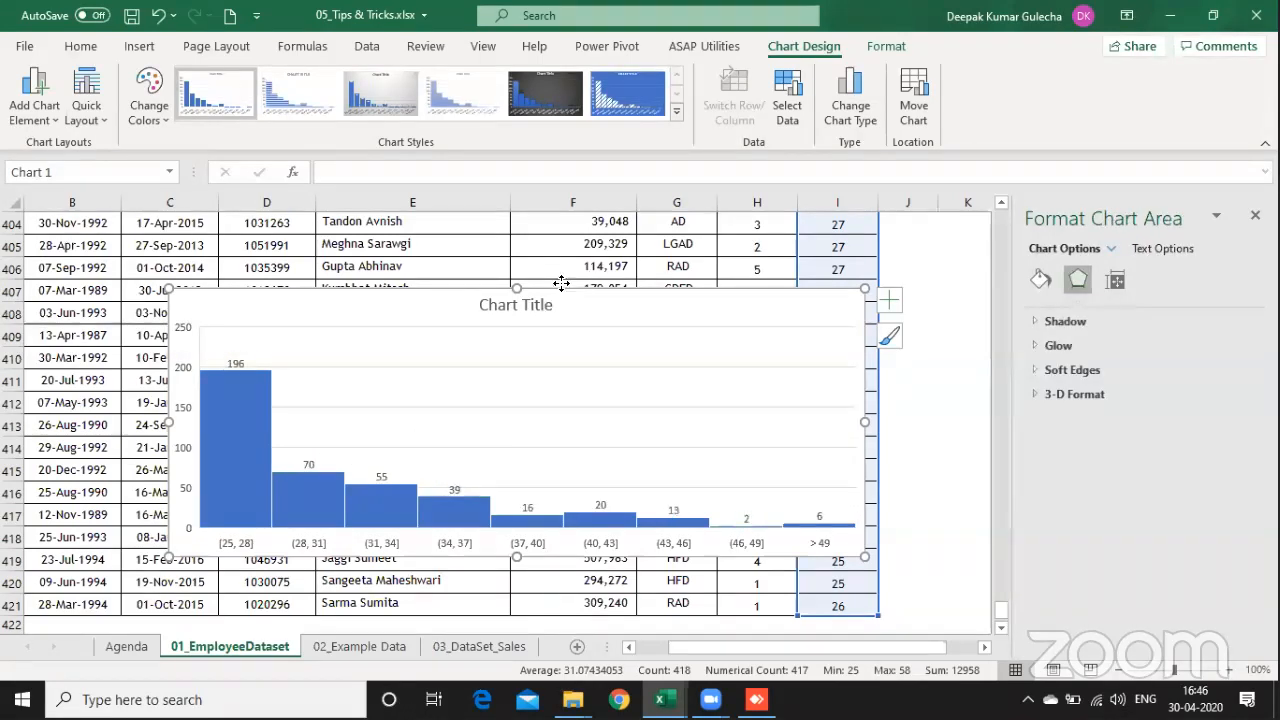
pyautogui.moveTo(561, 284); pyautogui.dragTo(466, 226)
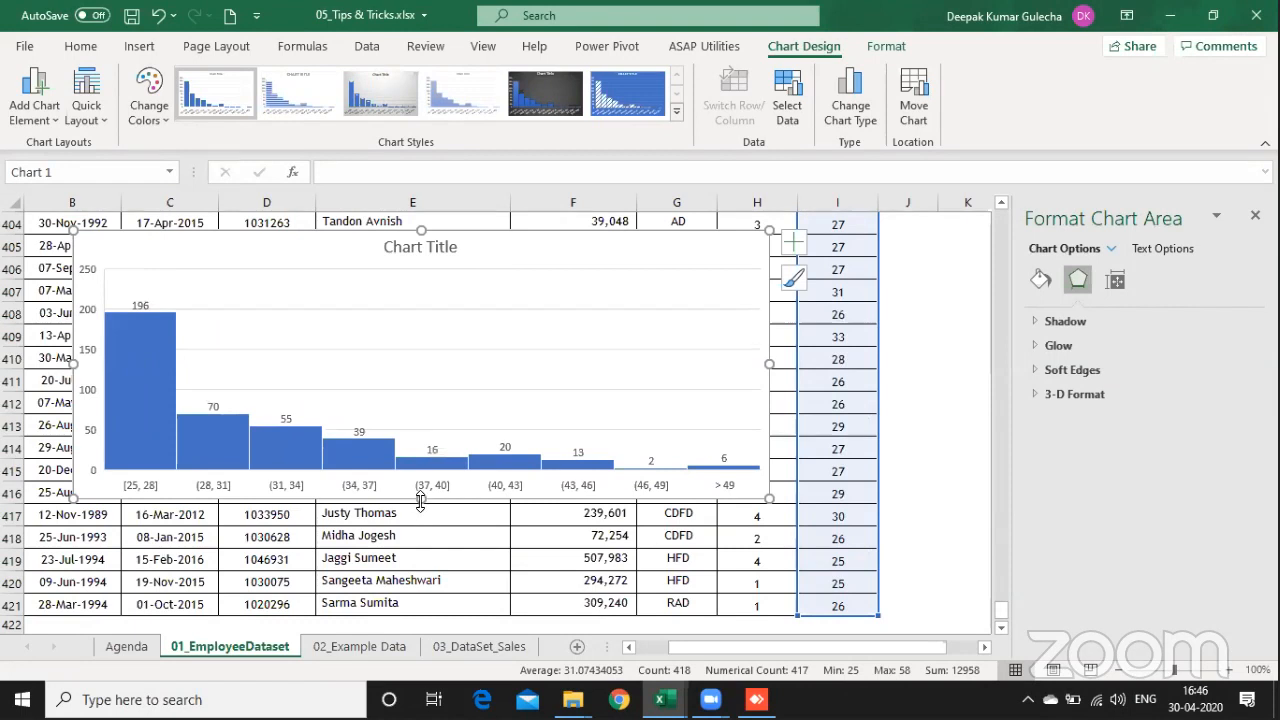
pyautogui.moveTo(420, 499); pyautogui.dragTo(421, 556)
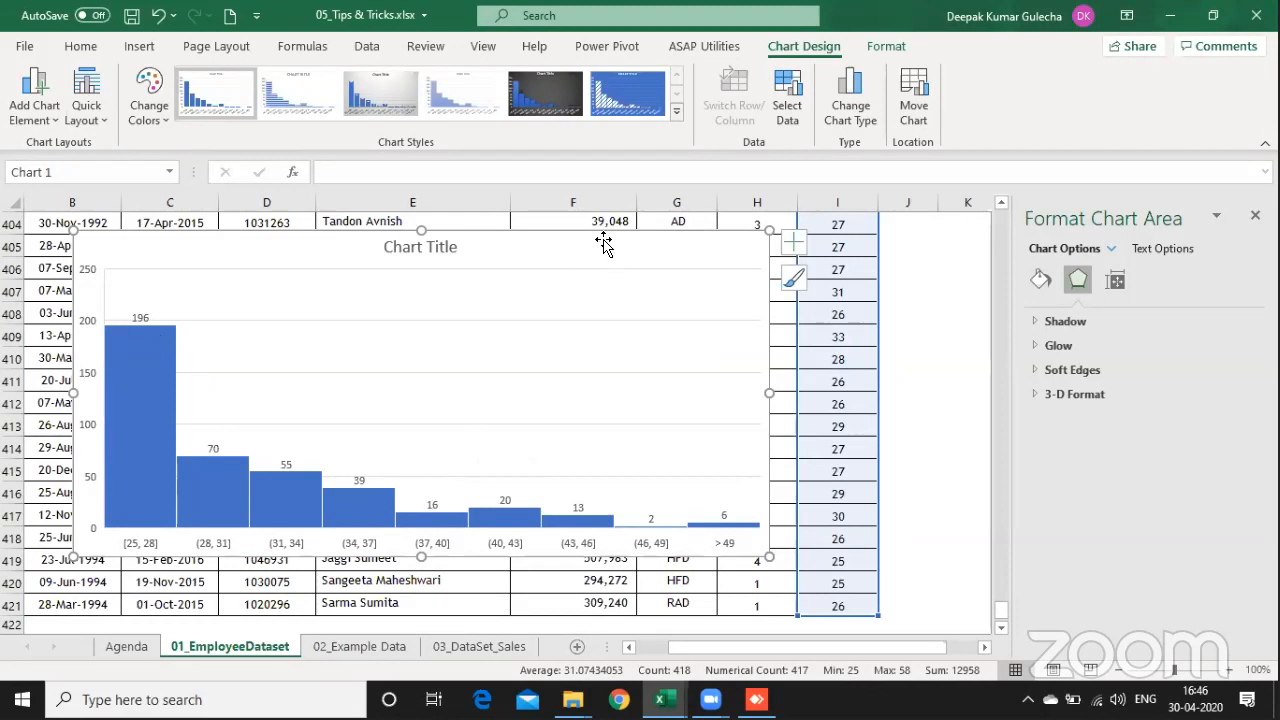
# Step: Delete the Age histogram and insert a histogram chart from the Salary p.a. values in F5:F421
pyautogui.press('Delete')
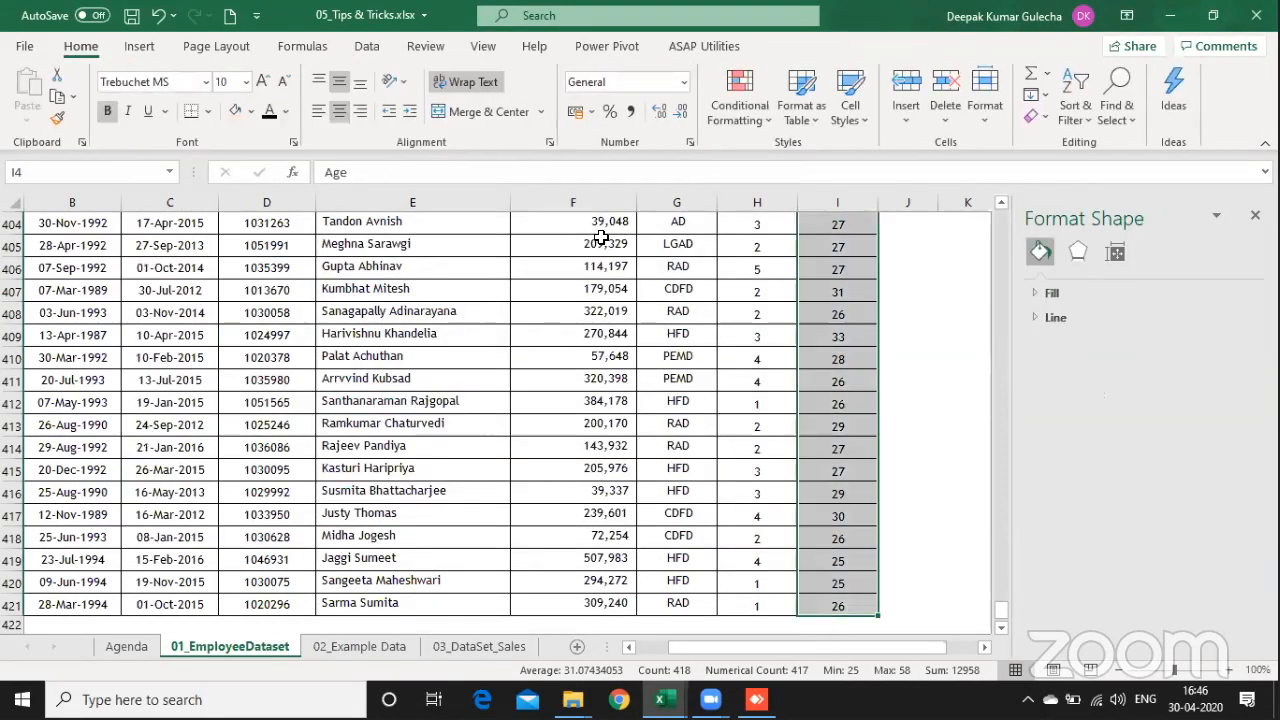
pyautogui.press('Left')
pyautogui.press('Left')
pyautogui.press('Left')
pyautogui.press('Down')
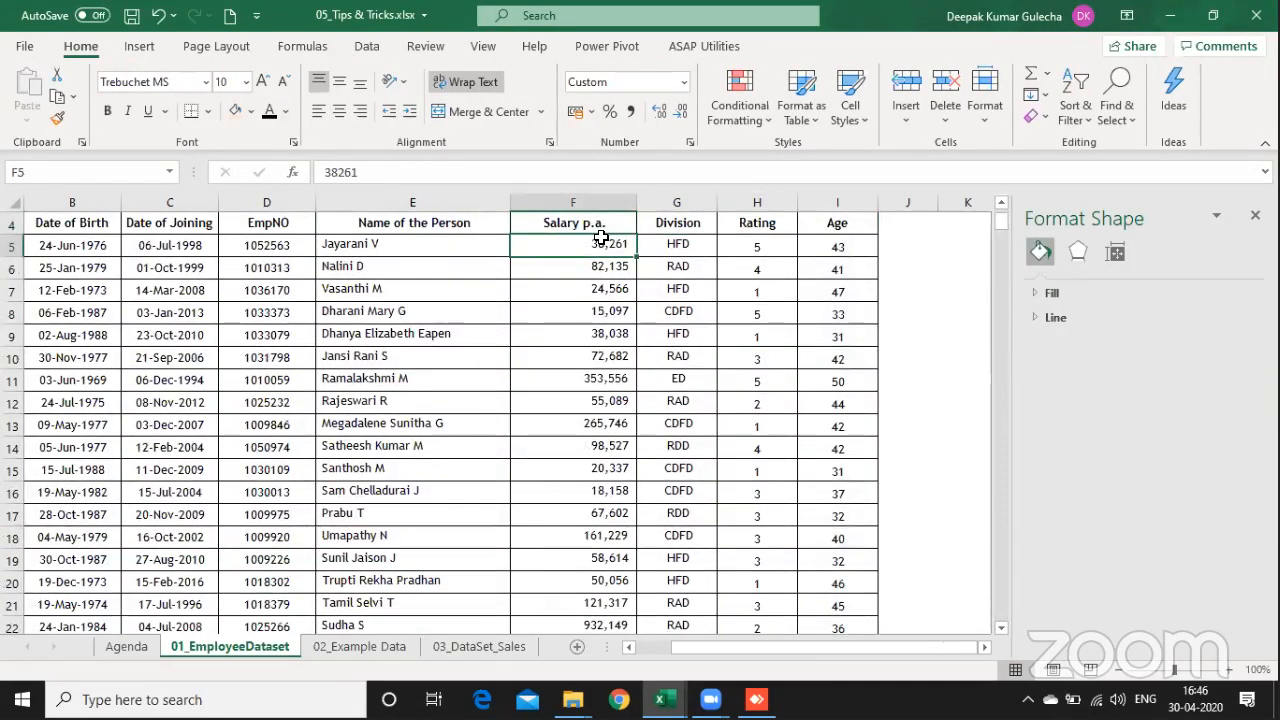
pyautogui.hotkey('ctrl', 'shift', 'Down')
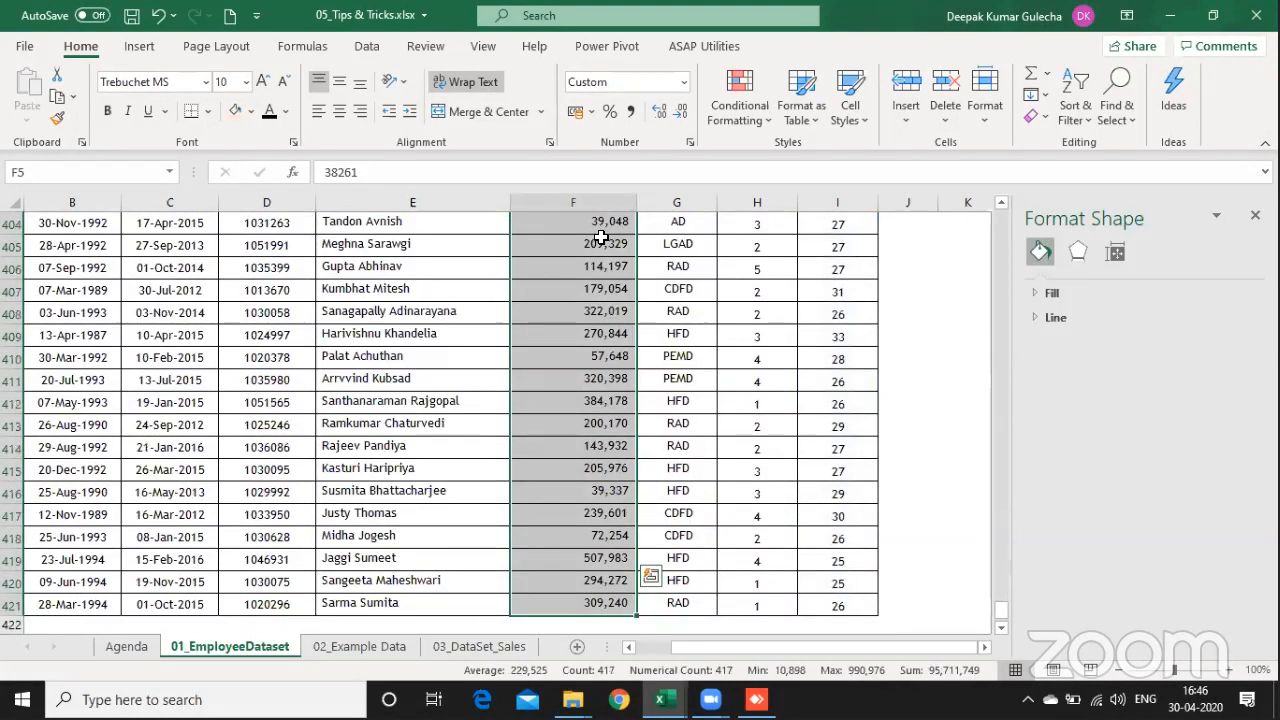
pyautogui.click(140, 47)
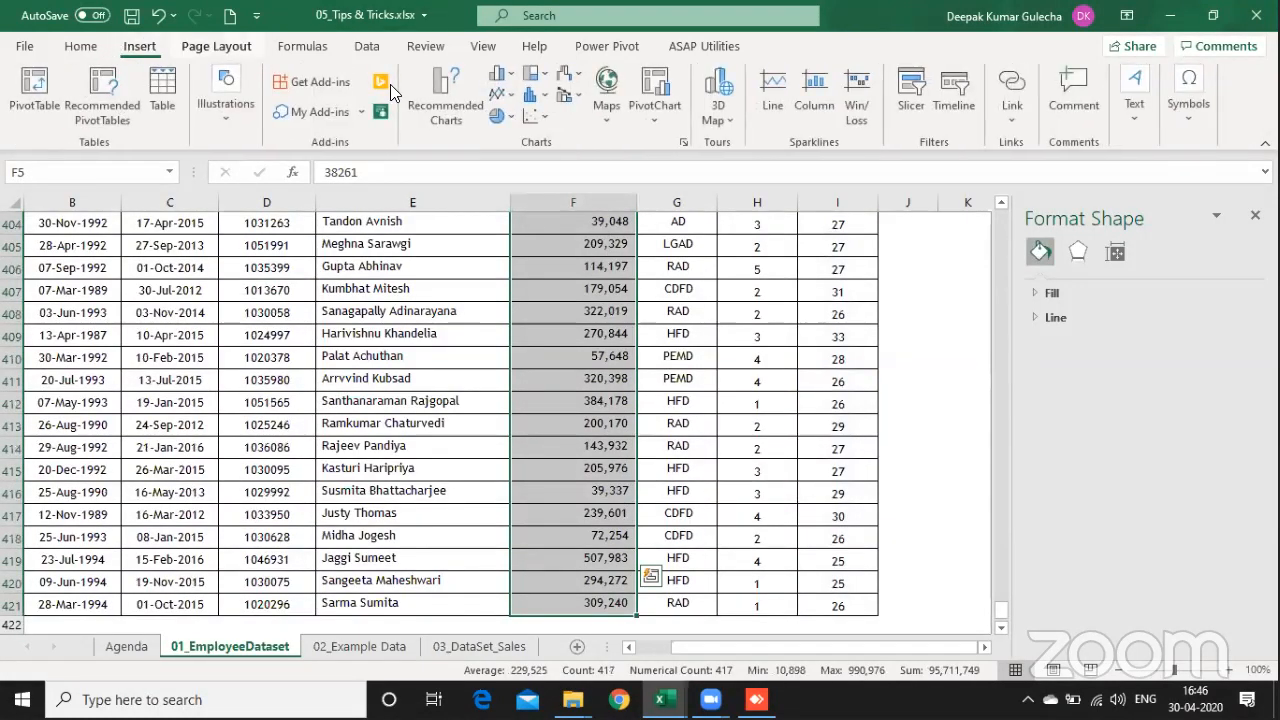
pyautogui.click(530, 96)
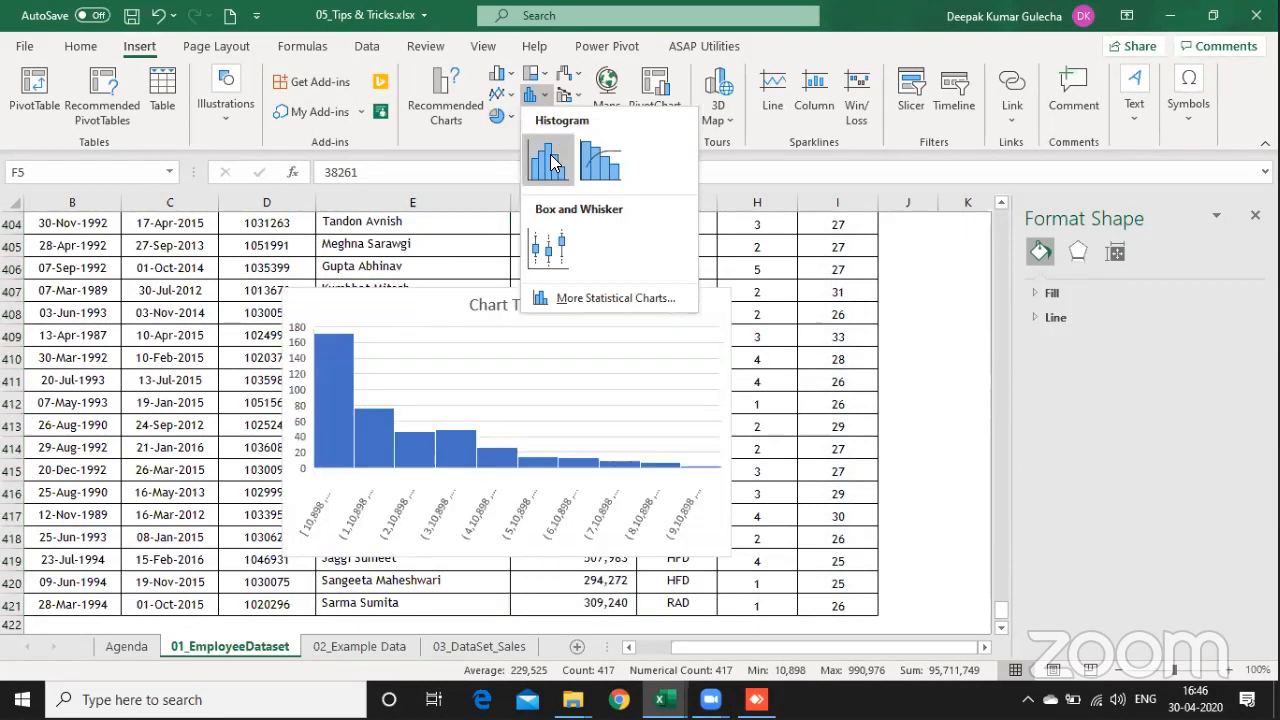
pyautogui.click(553, 163)
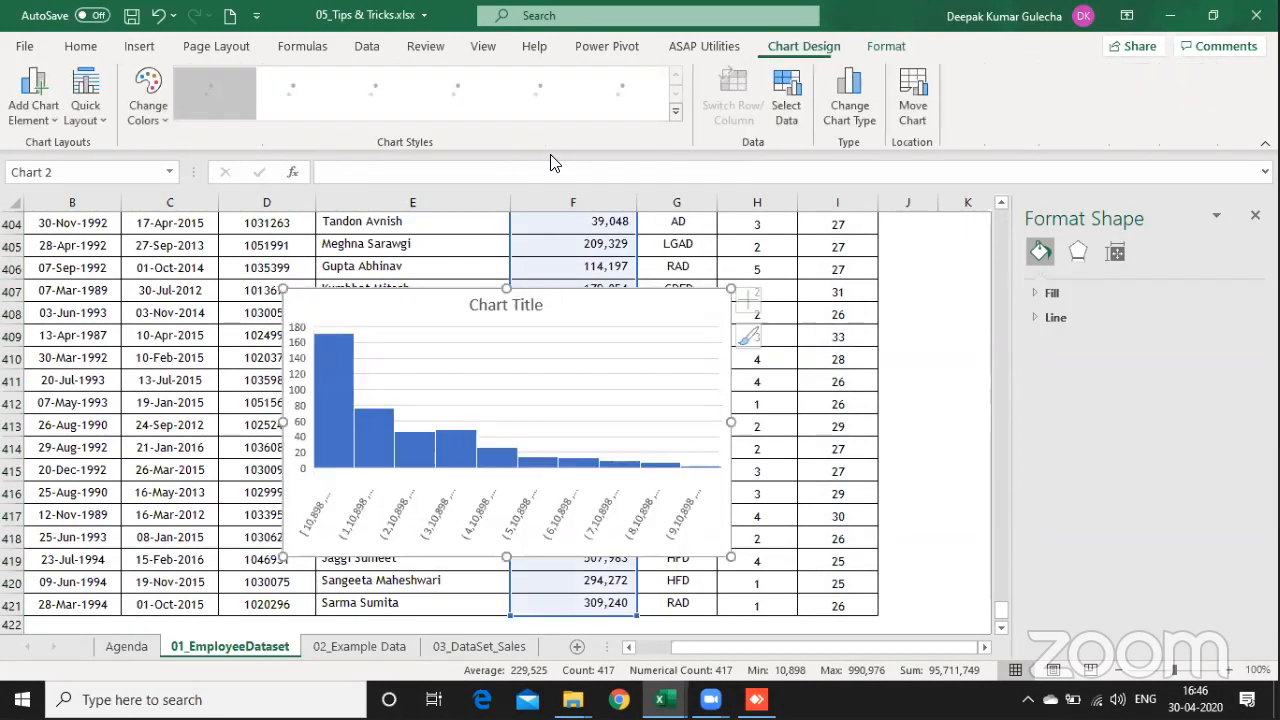
# Step: Widen the salary histogram across to column B and set its horizontal axis bin width to 10000
pyautogui.moveTo(284, 422); pyautogui.dragTo(117, 434)
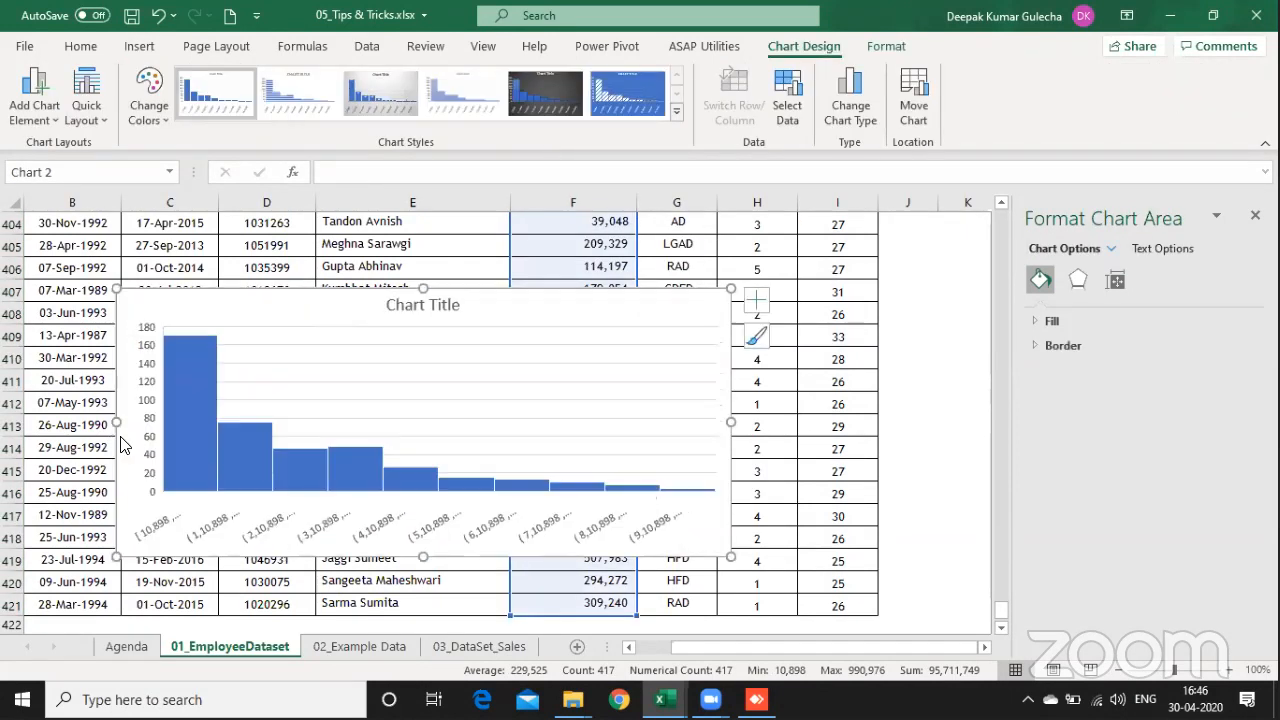
pyautogui.click(209, 527)
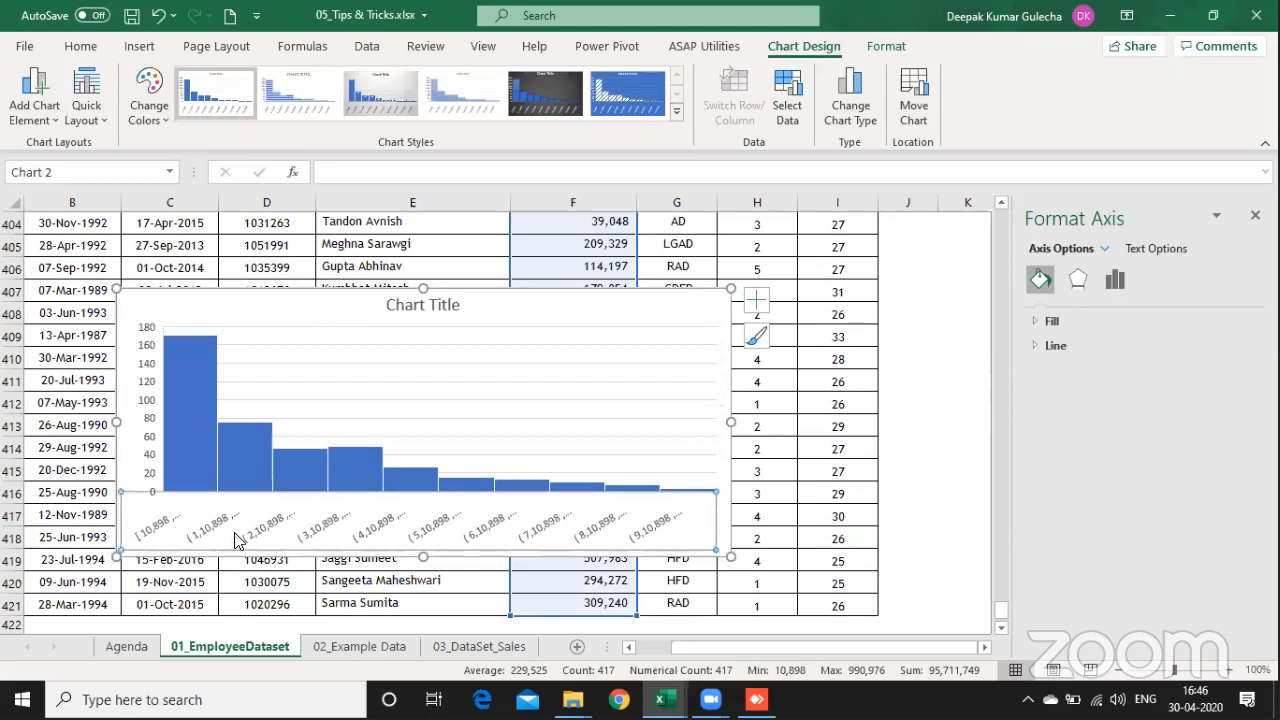
pyautogui.rightClick(230, 530)
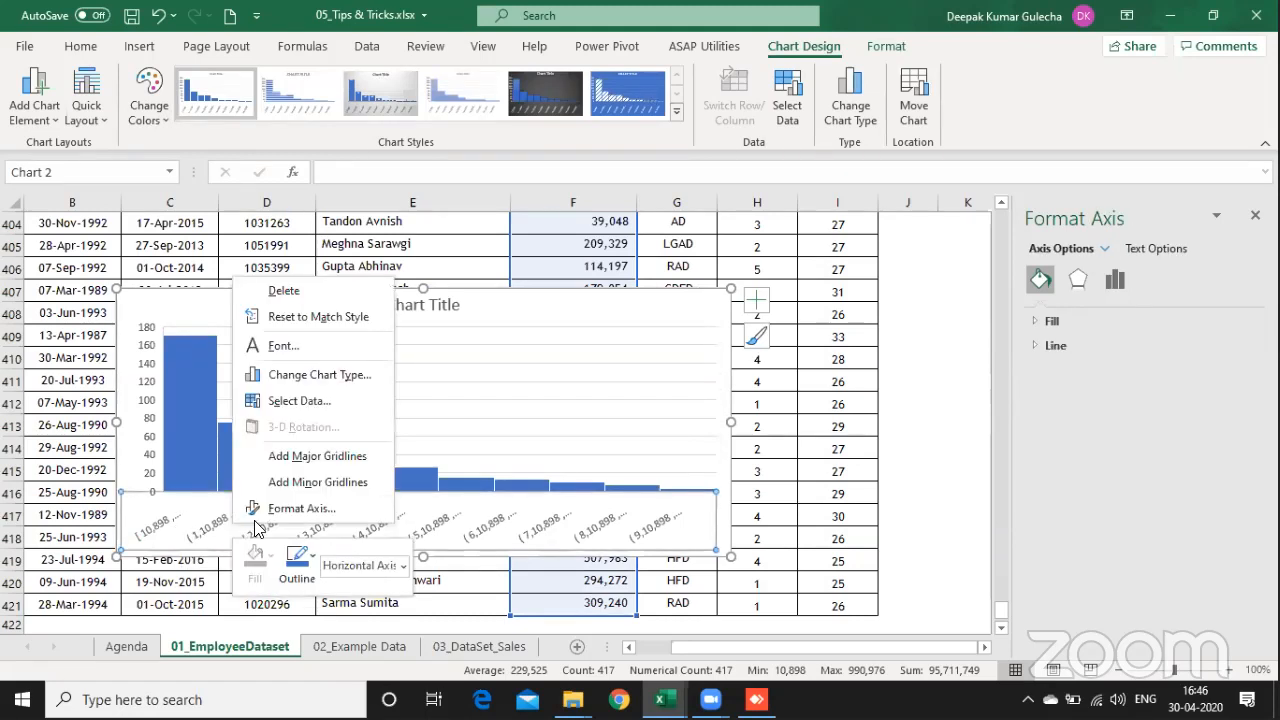
pyautogui.click(300, 506)
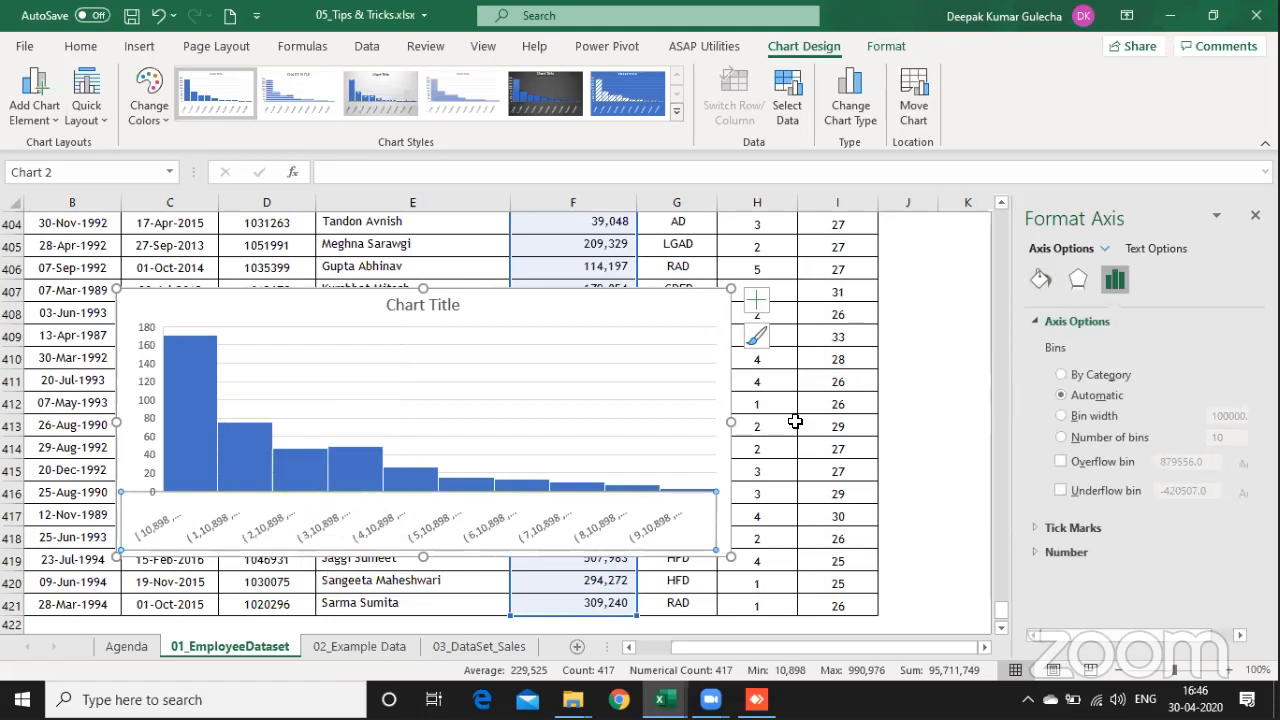
pyautogui.click(1090, 418)
pyautogui.click(1238, 418)
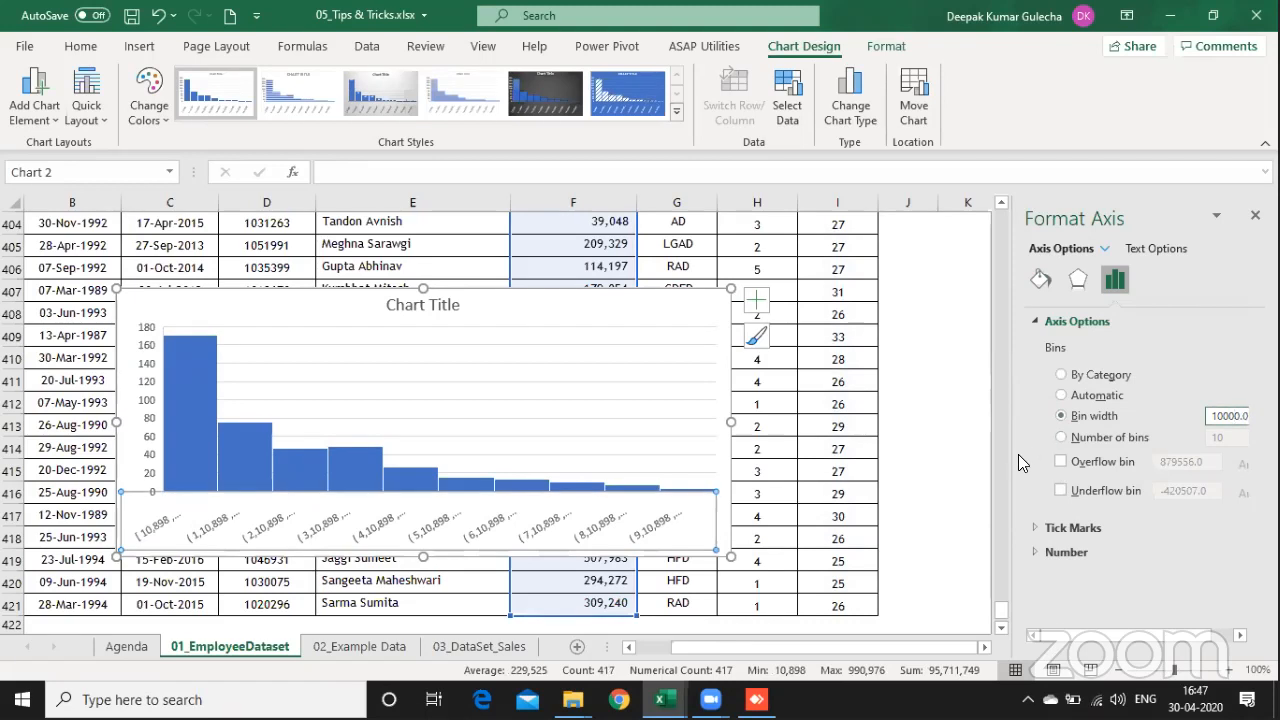
# Step: Widen the axis formatting pane and set the salary histogram's bin width to 50000
pyautogui.moveTo(1013, 456); pyautogui.dragTo(920, 457)
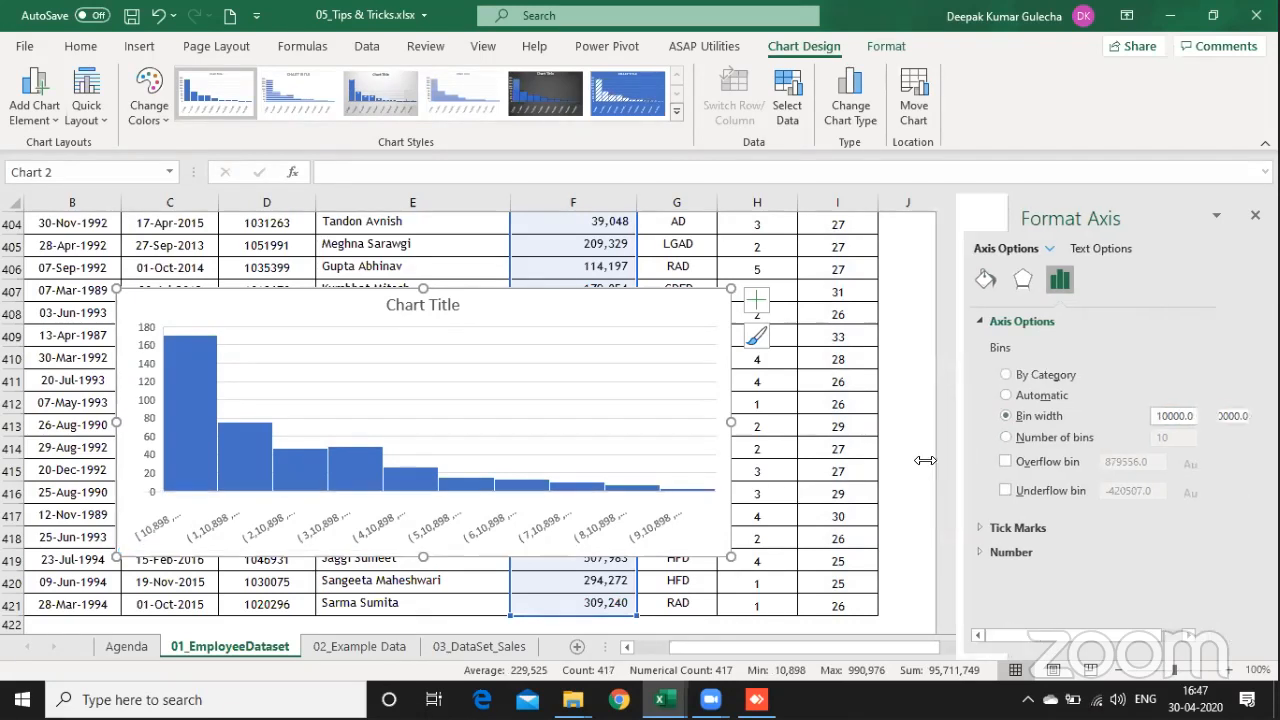
pyautogui.click(1212, 415)
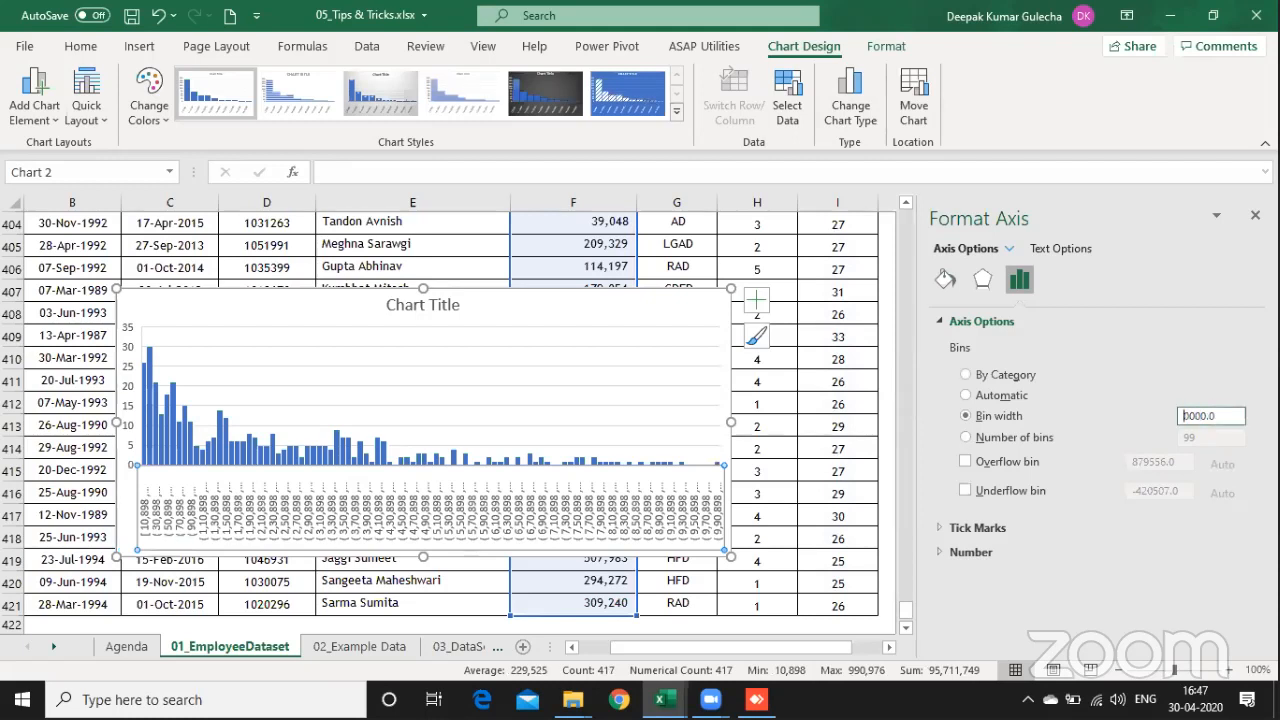
pyautogui.write('5')
pyautogui.click(367, 441)
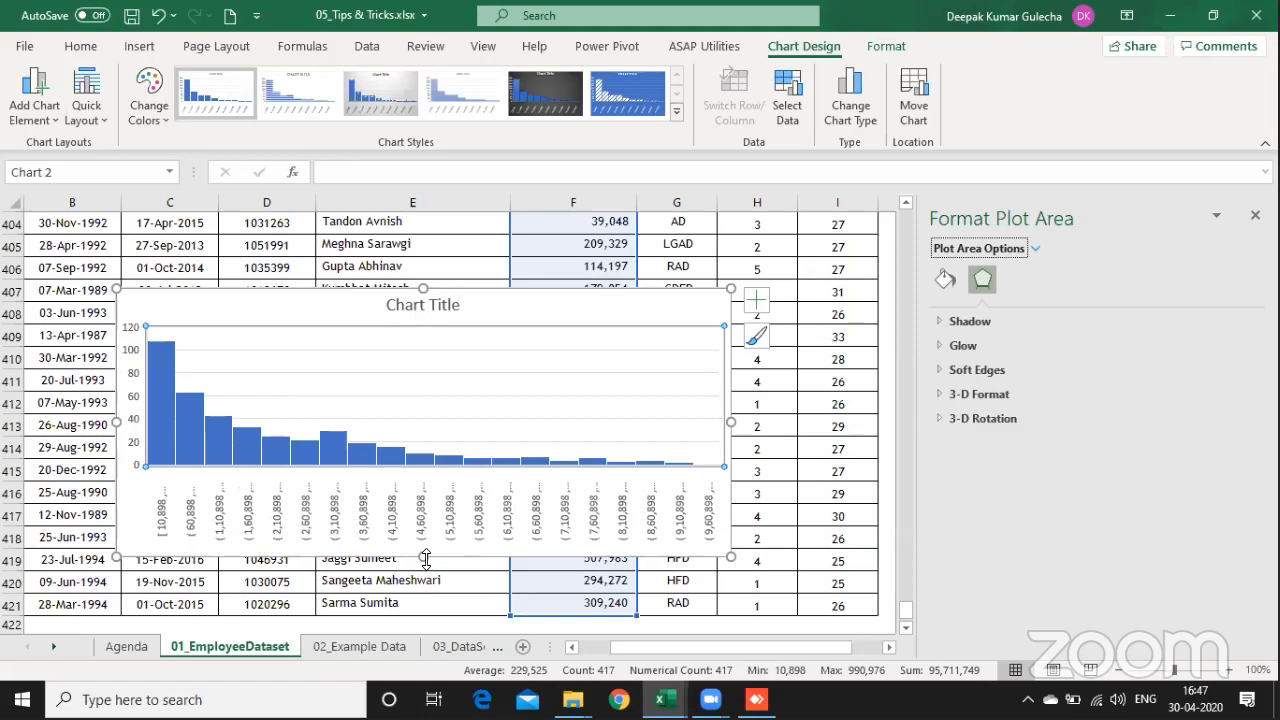
# Step: Enlarge the salary histogram down to row 420 and across past column I, with the formatting pane closed
pyautogui.moveTo(425, 566); pyautogui.dragTo(424, 592)
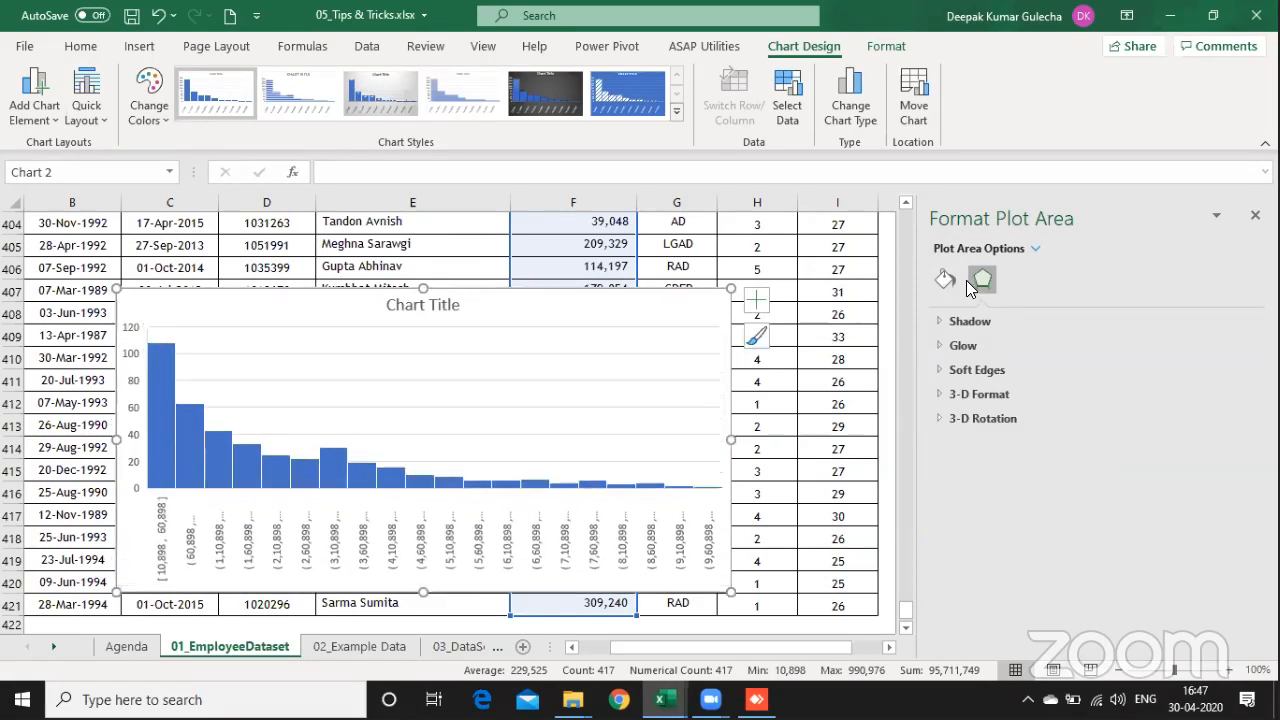
pyautogui.click(1255, 215)
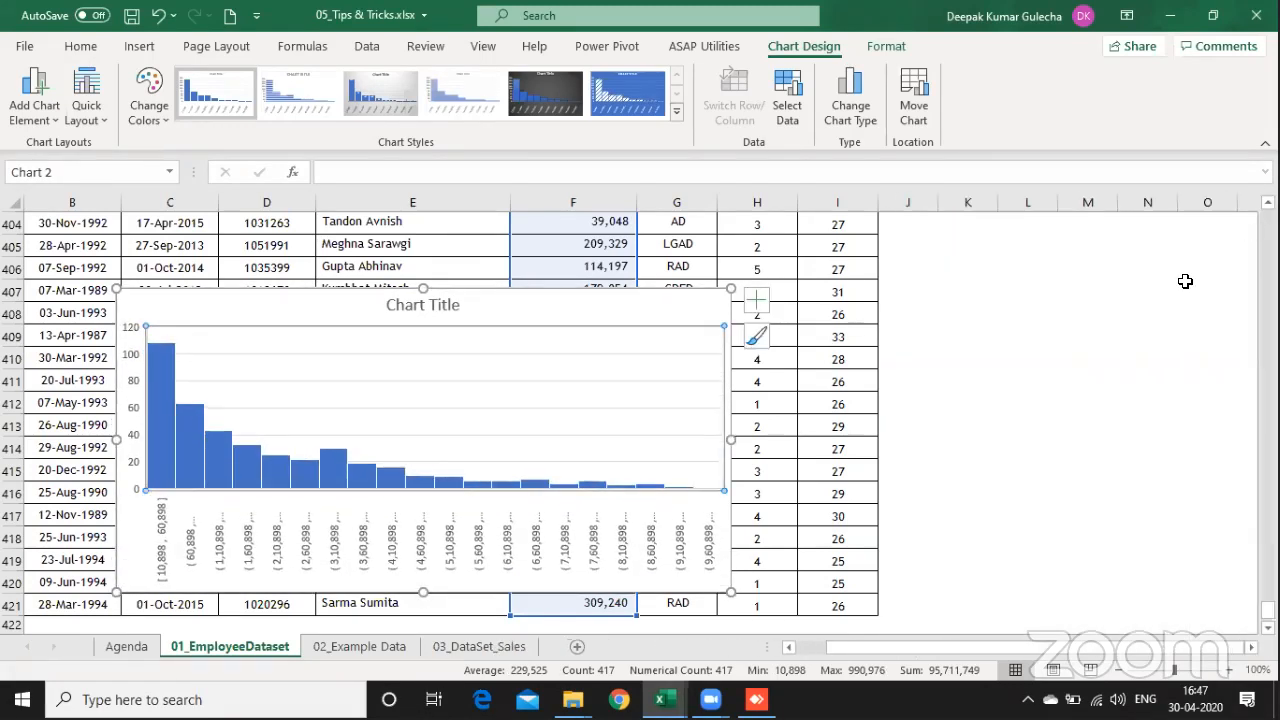
pyautogui.click(526, 302)
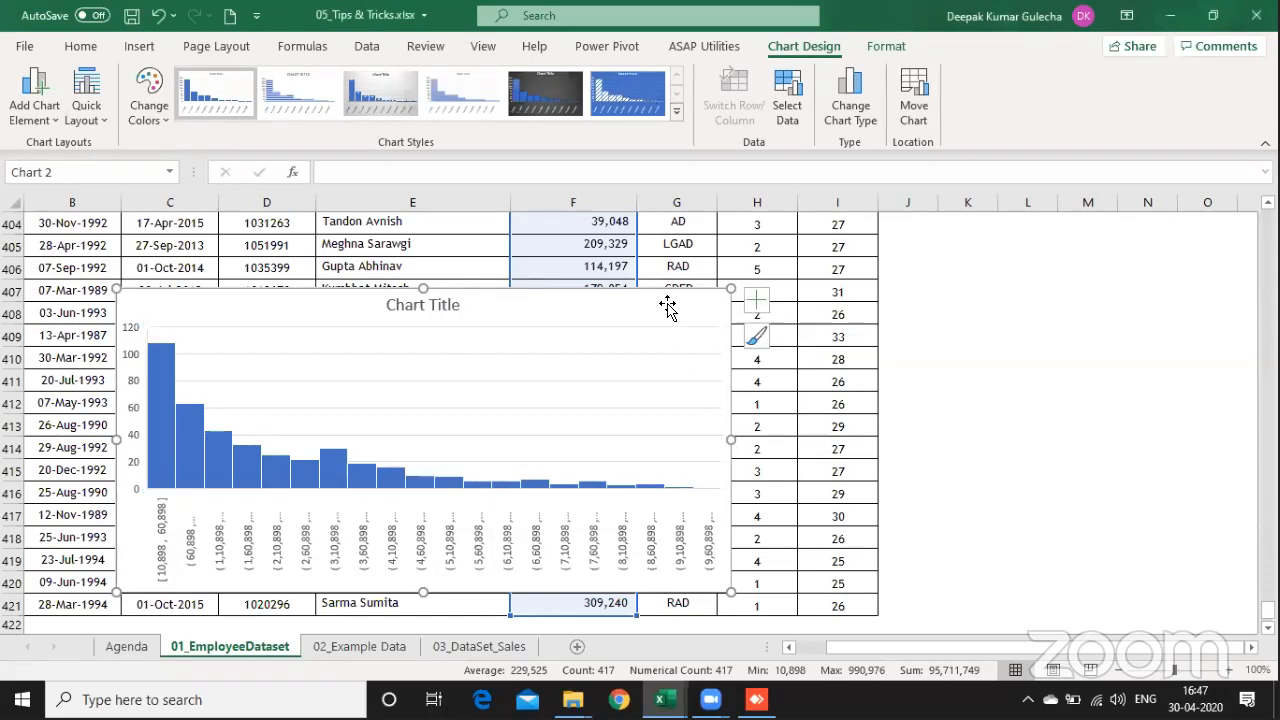
pyautogui.click(681, 336)
pyautogui.moveTo(735, 441); pyautogui.dragTo(891, 440)
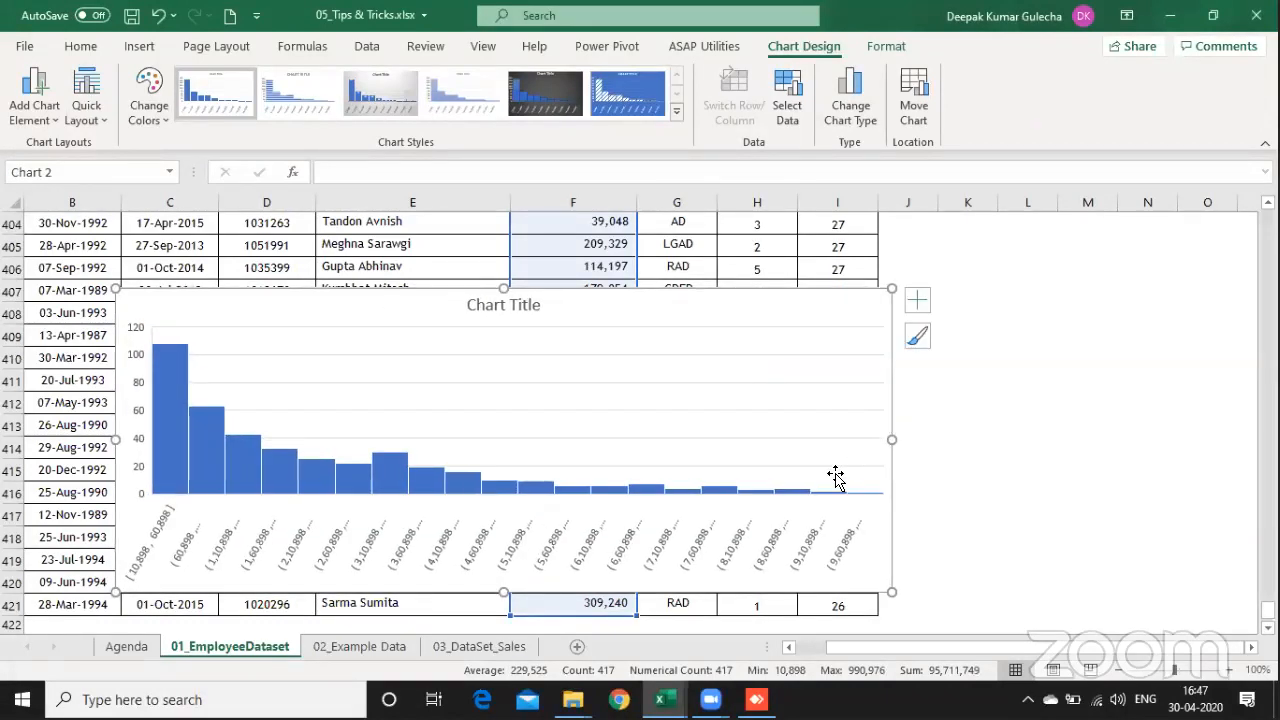
# Step: Replace the salary histogram's title with "Distribution of Salary"
pyautogui.doubleClick(524, 307)
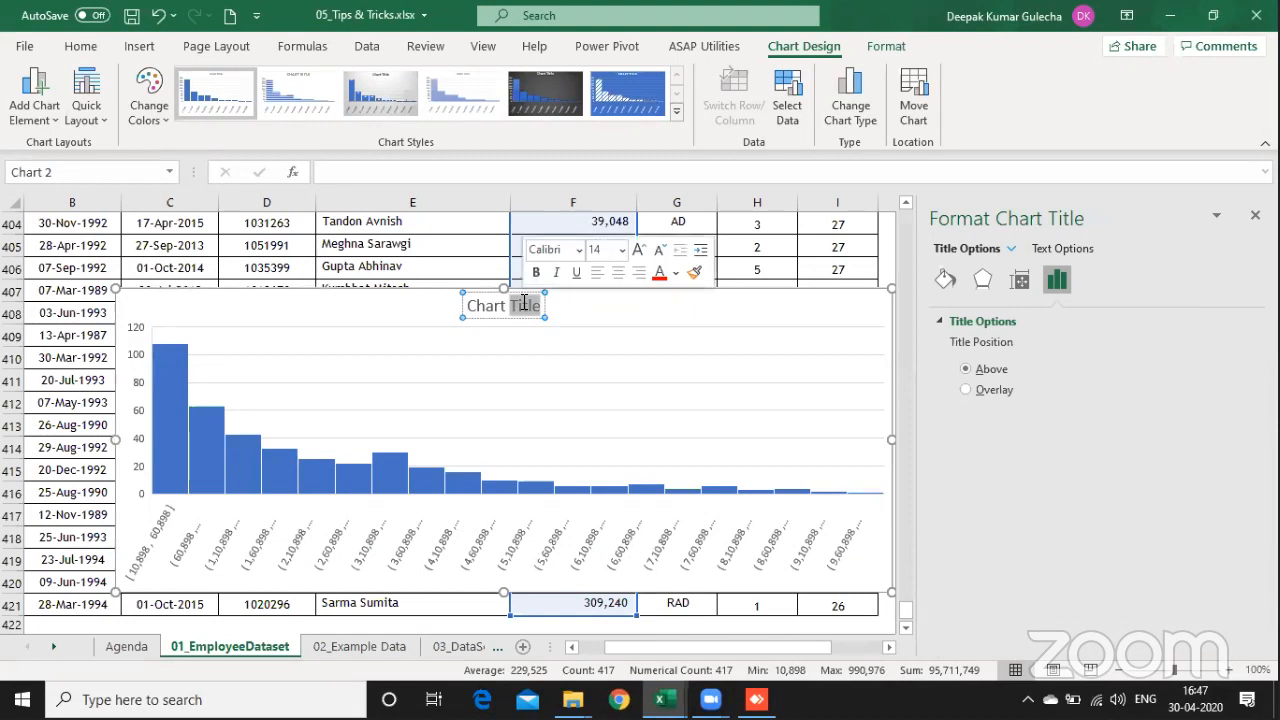
pyautogui.doubleClick(524, 307)
pyautogui.press('BackSpace')
pyautogui.press('BackSpace')
pyautogui.press('BackSpace')
pyautogui.press('BackSpace')
pyautogui.press('BackSpace')
pyautogui.press('BackSpace')
pyautogui.press('BackSpace')
pyautogui.press('BackSpace')
pyautogui.press('BackSpace')
pyautogui.press('BackSpace')
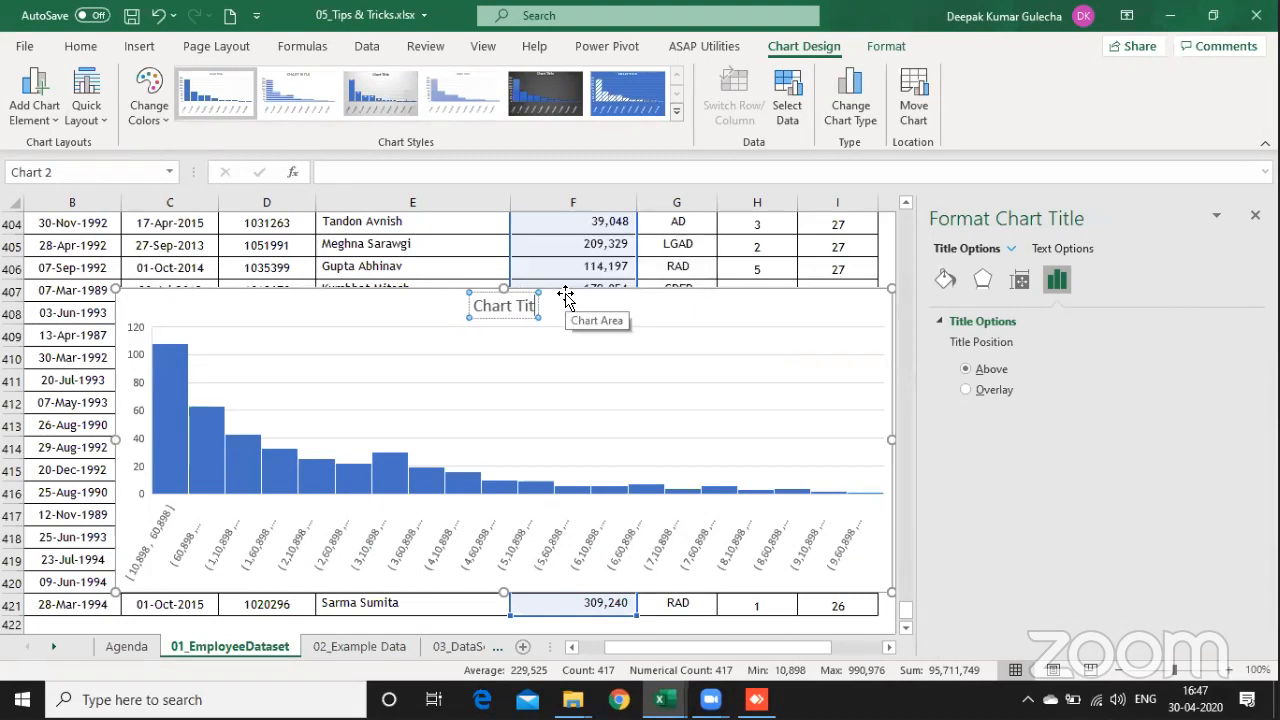
pyautogui.press('BackSpace')
pyautogui.write('Dis')
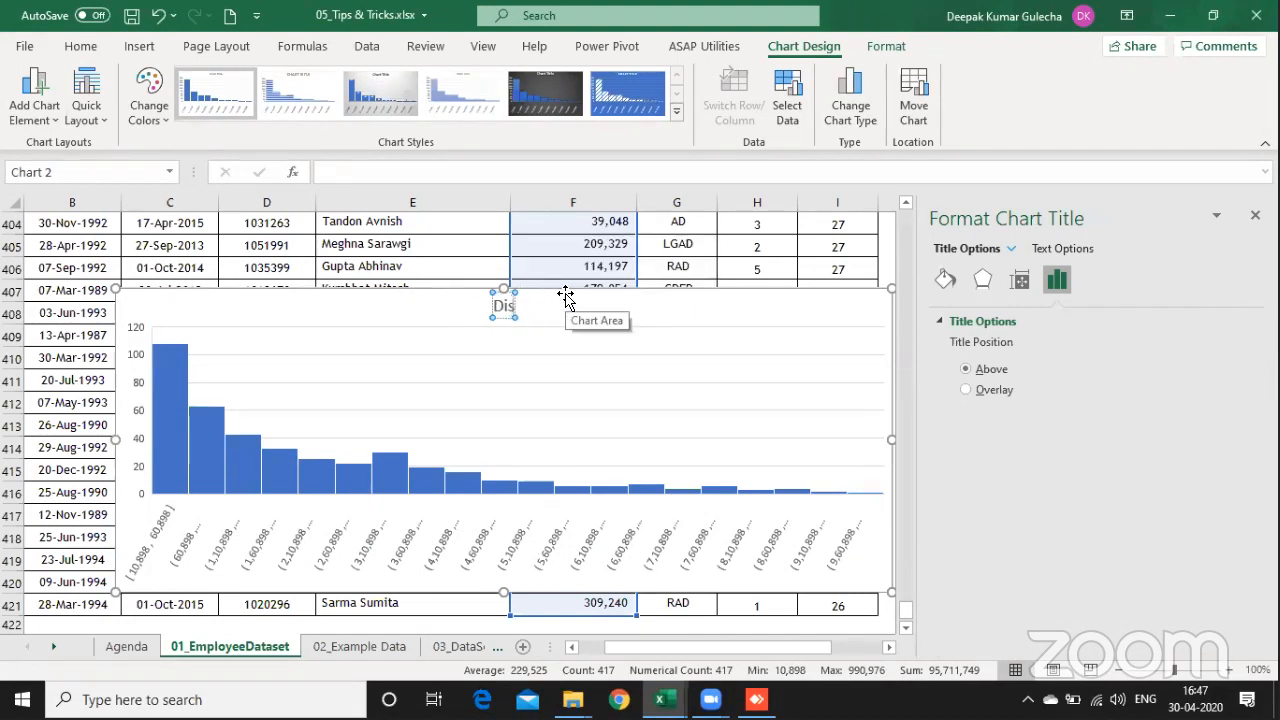
pyautogui.write('tribution of')
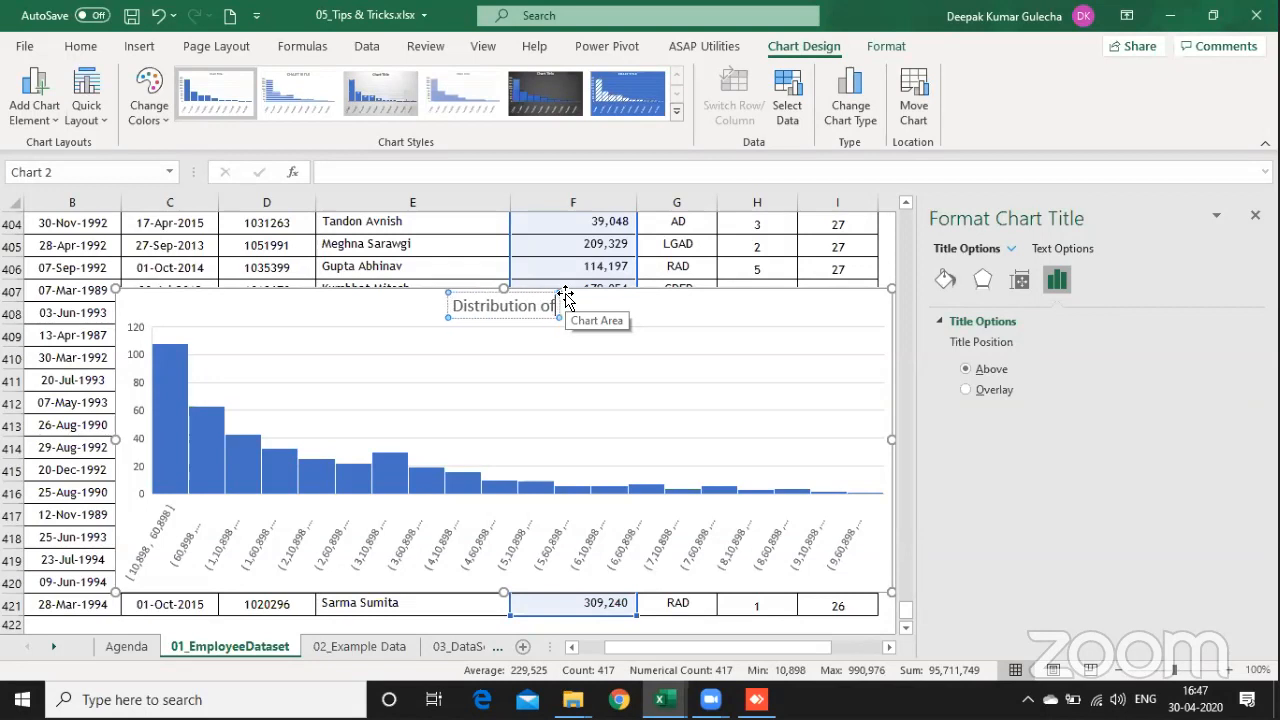
pyautogui.write(' Salary')
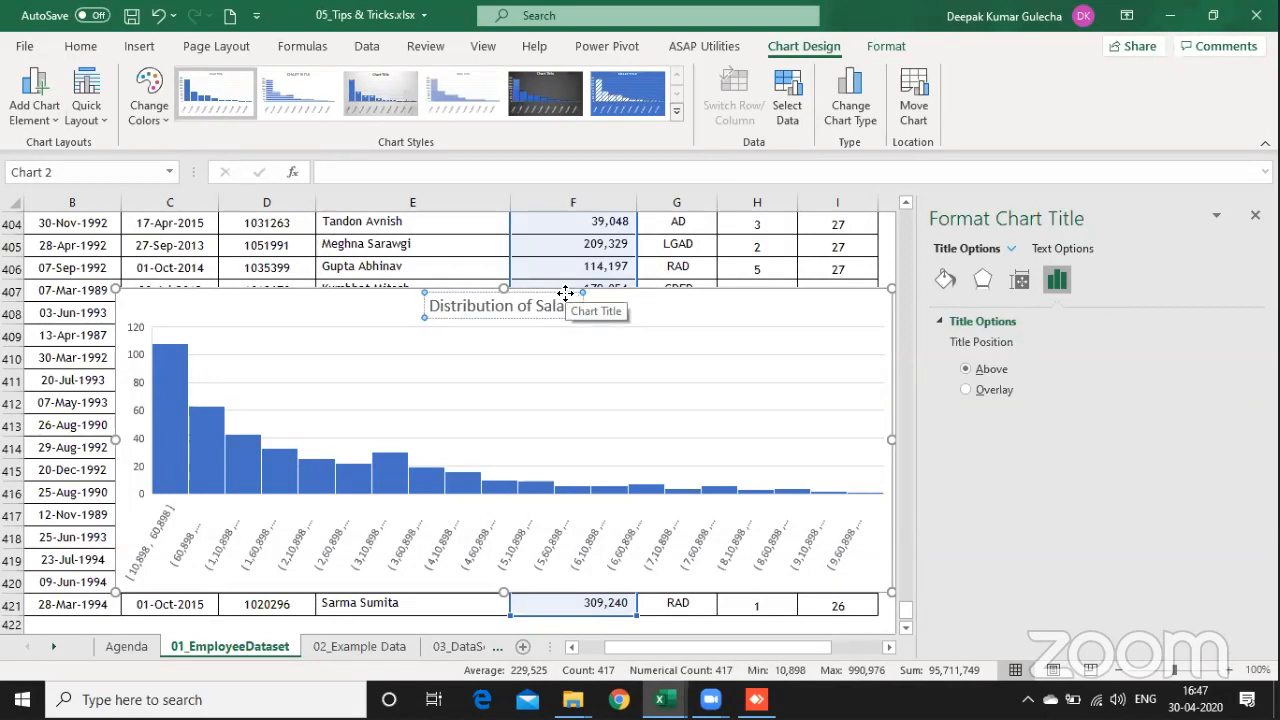
# Step: Review the axes options for the salary histogram and make the chart taller, extending it down to row 422
pyautogui.click(487, 578)
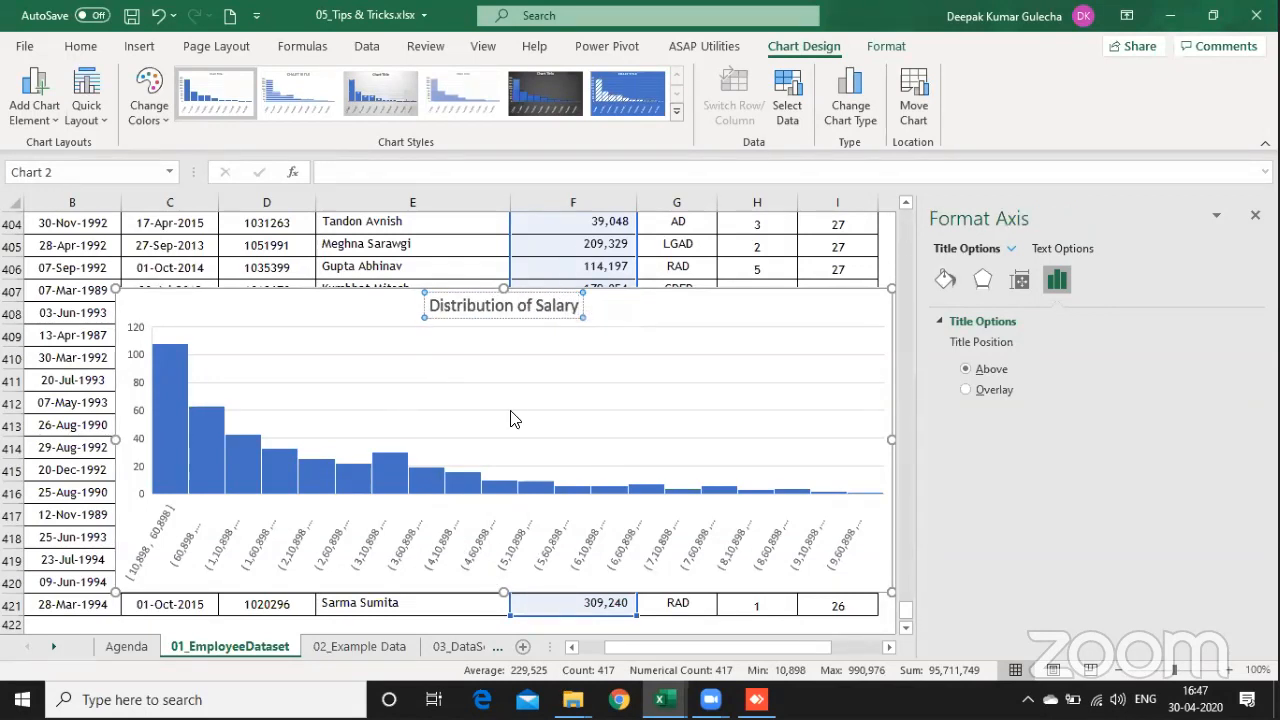
pyautogui.click(30, 120)
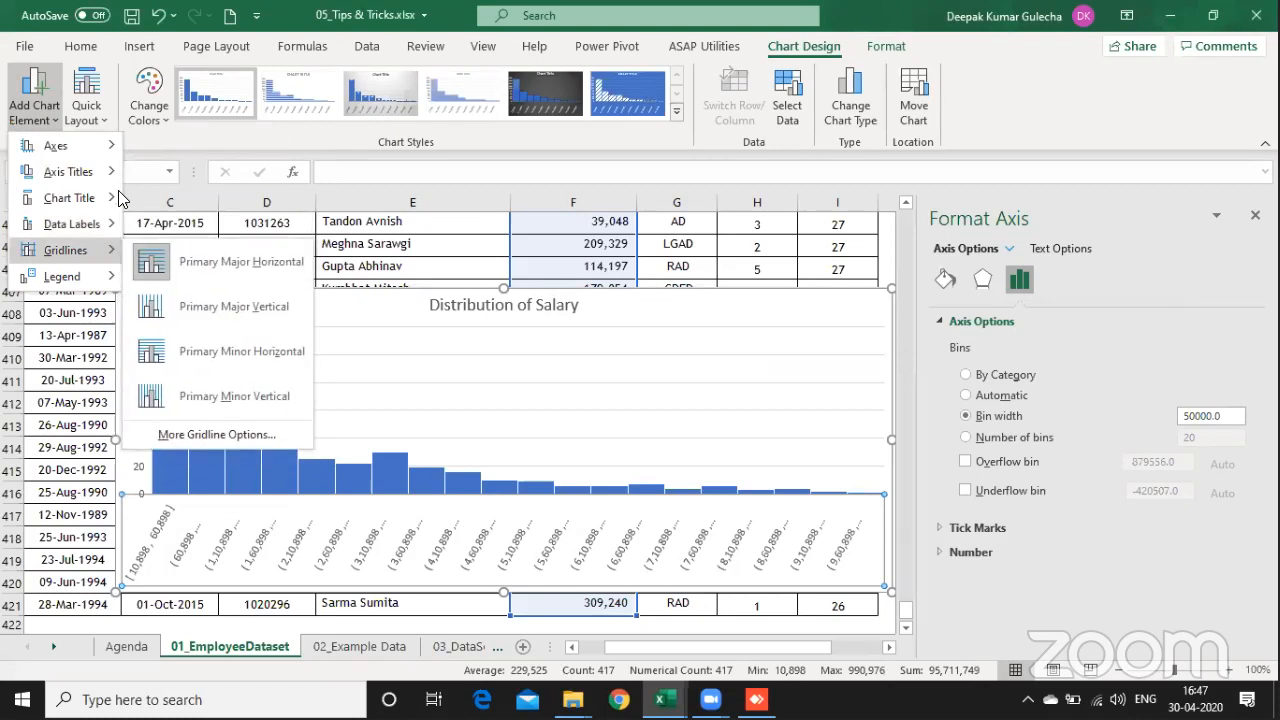
pyautogui.moveTo(80, 145)
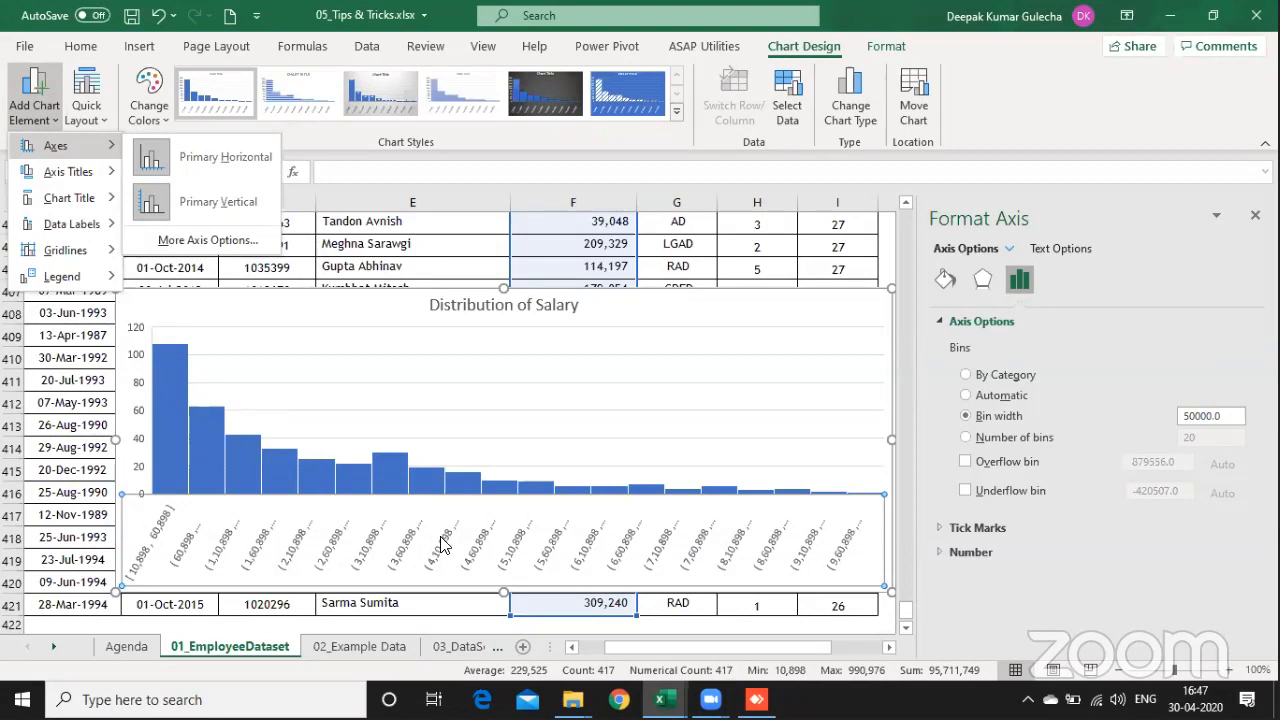
pyautogui.click(505, 595)
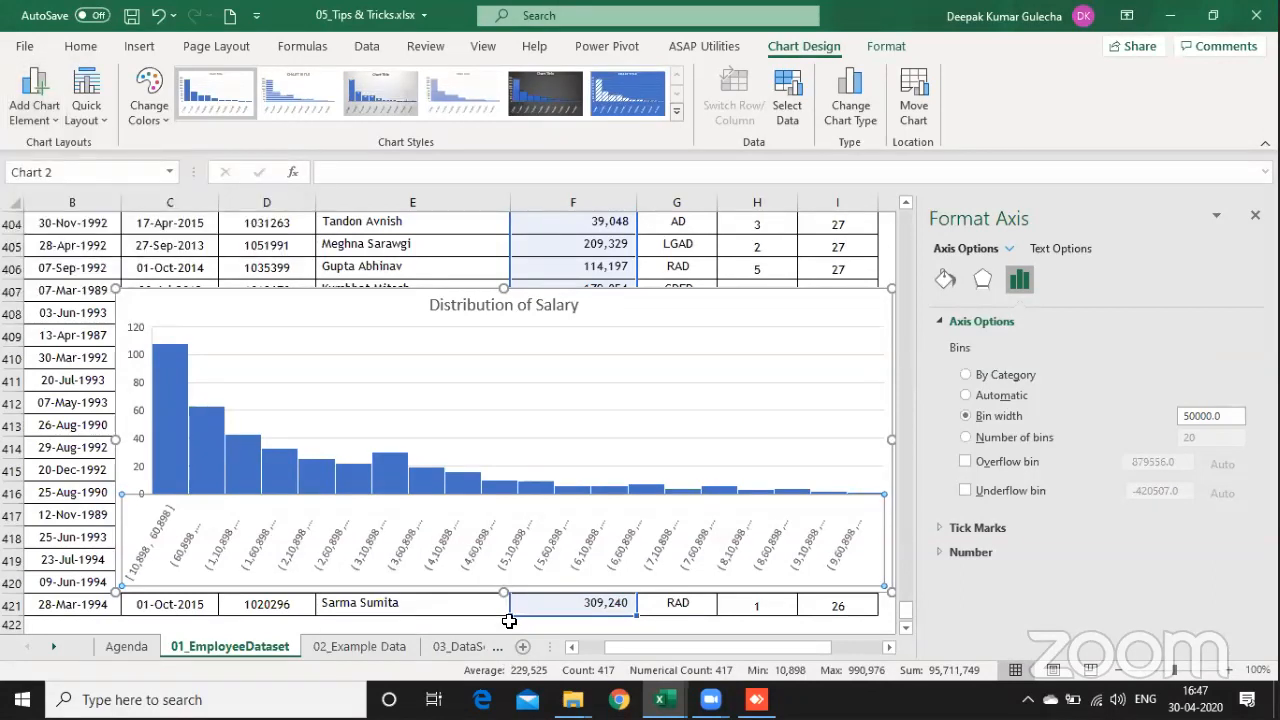
pyautogui.moveTo(505, 595); pyautogui.dragTo(503, 624)
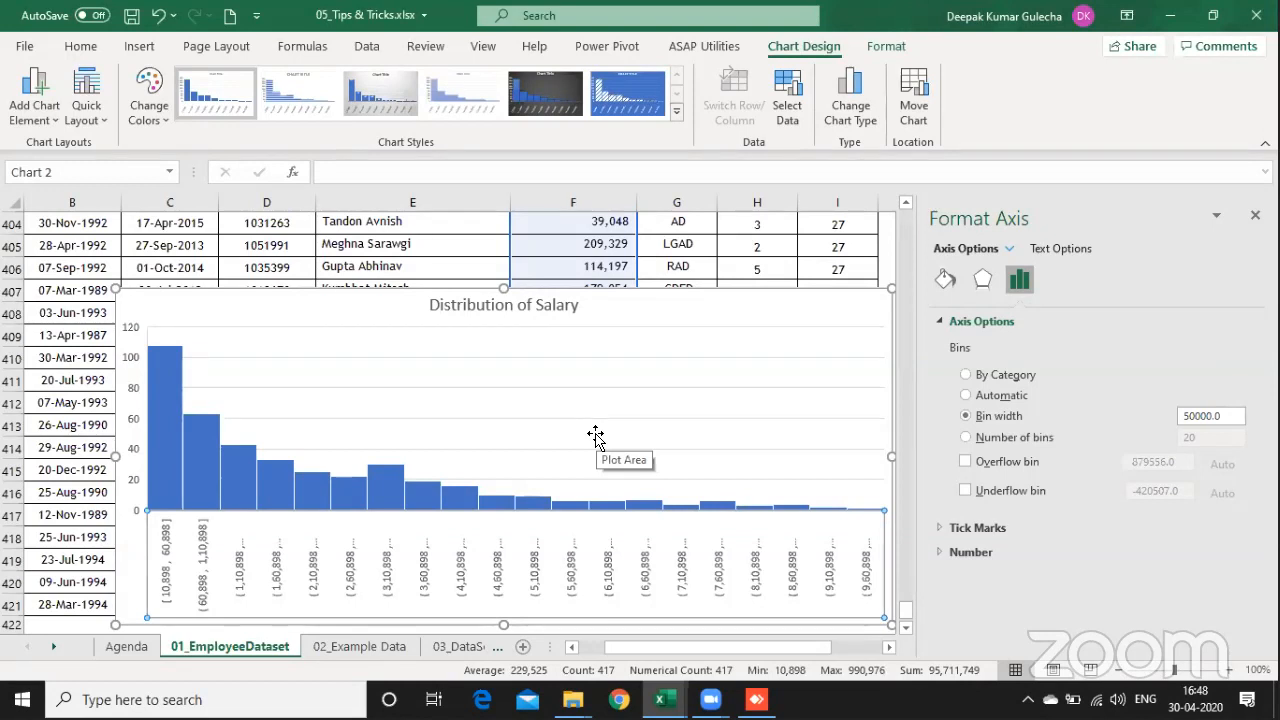
# Step: Delete the salary histogram and insert a new blank worksheet before 01_EmployeeDataset
pyautogui.click(771, 307)
pyautogui.press('Delete')
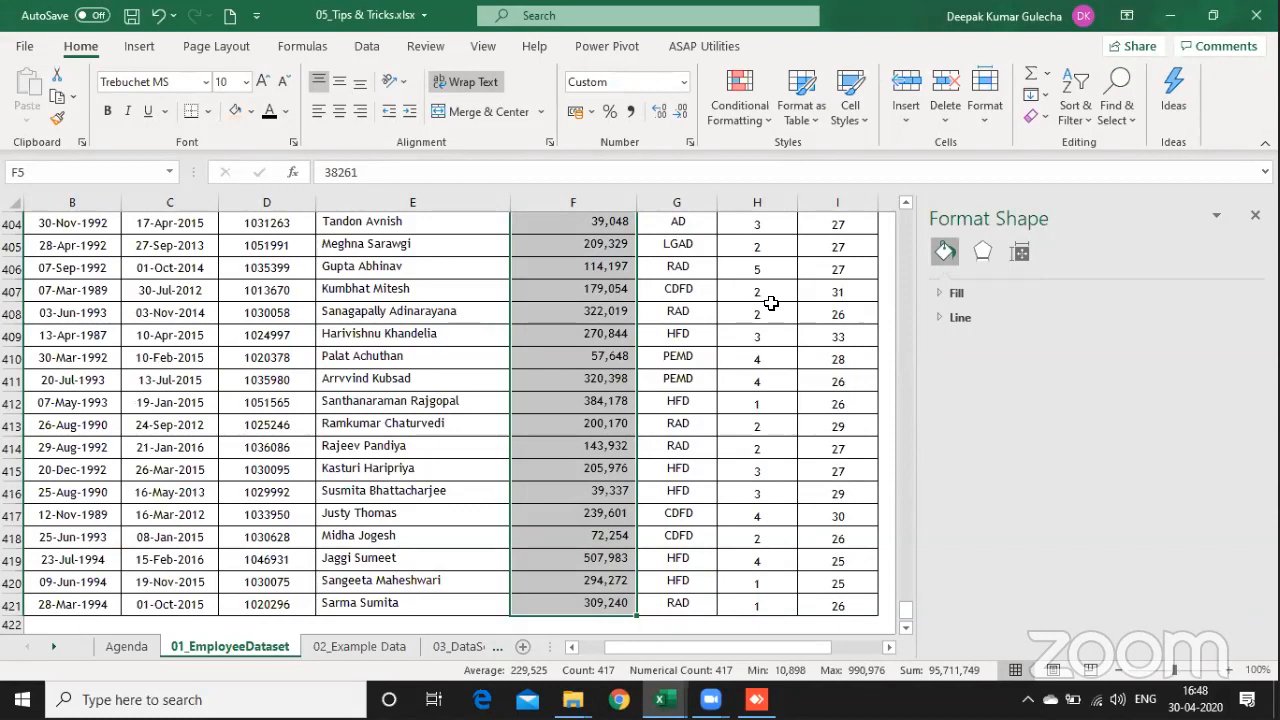
pyautogui.hotkey('alt', 'i')
pyautogui.press('w')
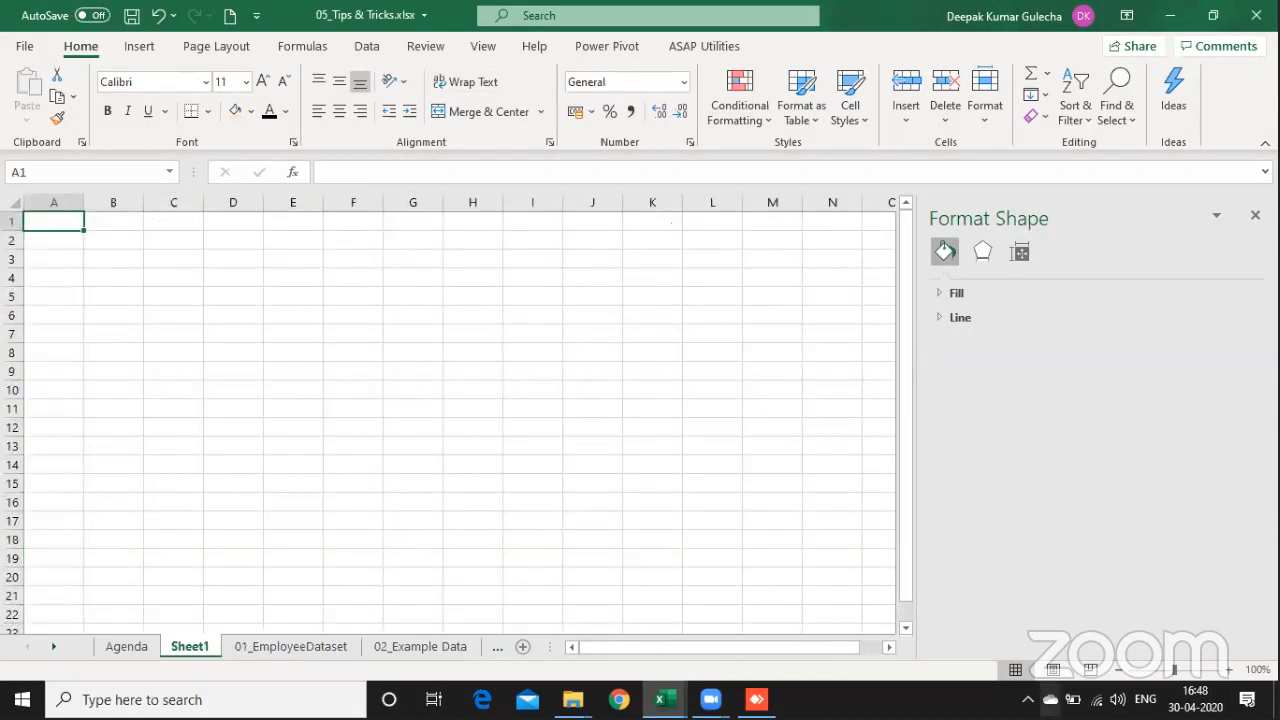
# Step: Enter "Infosys Limited" in cell C4 of the new worksheet
pyautogui.click(1230, 671)
pyautogui.click(1230, 671)
pyautogui.click(1230, 671)
pyautogui.click(1230, 671)
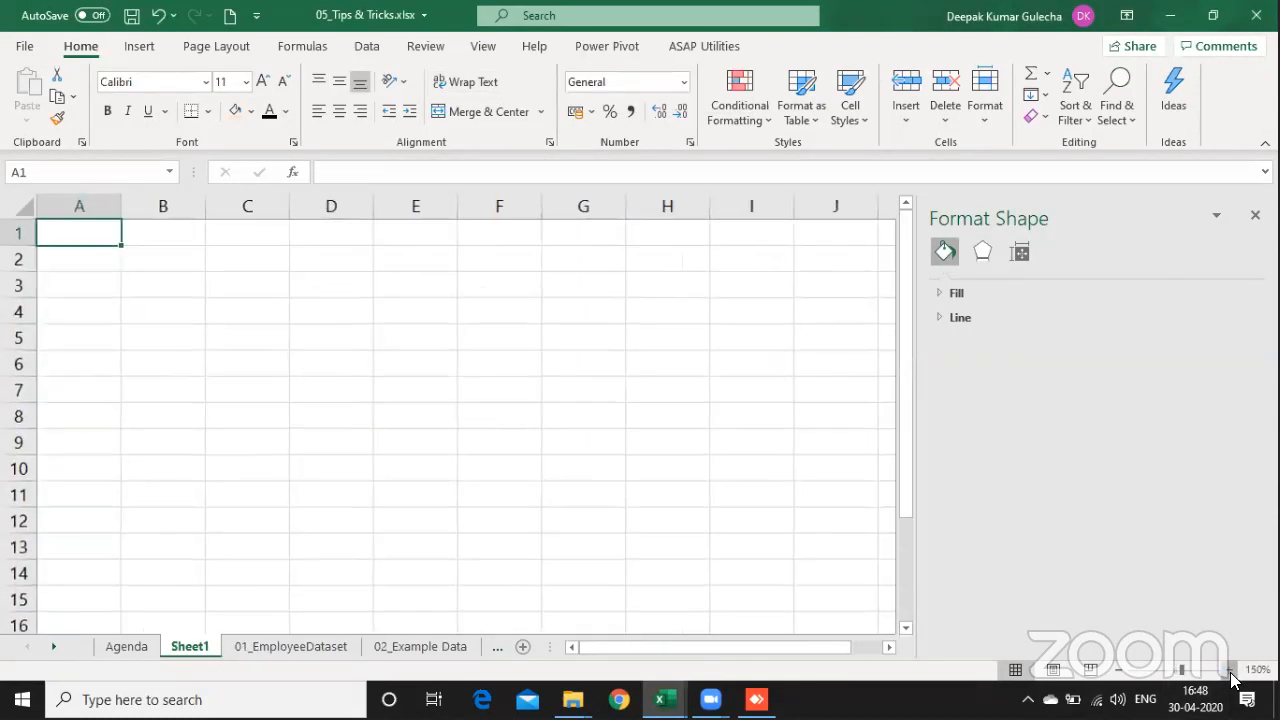
pyautogui.click(1230, 671)
pyautogui.click(1230, 671)
pyautogui.click(299, 316)
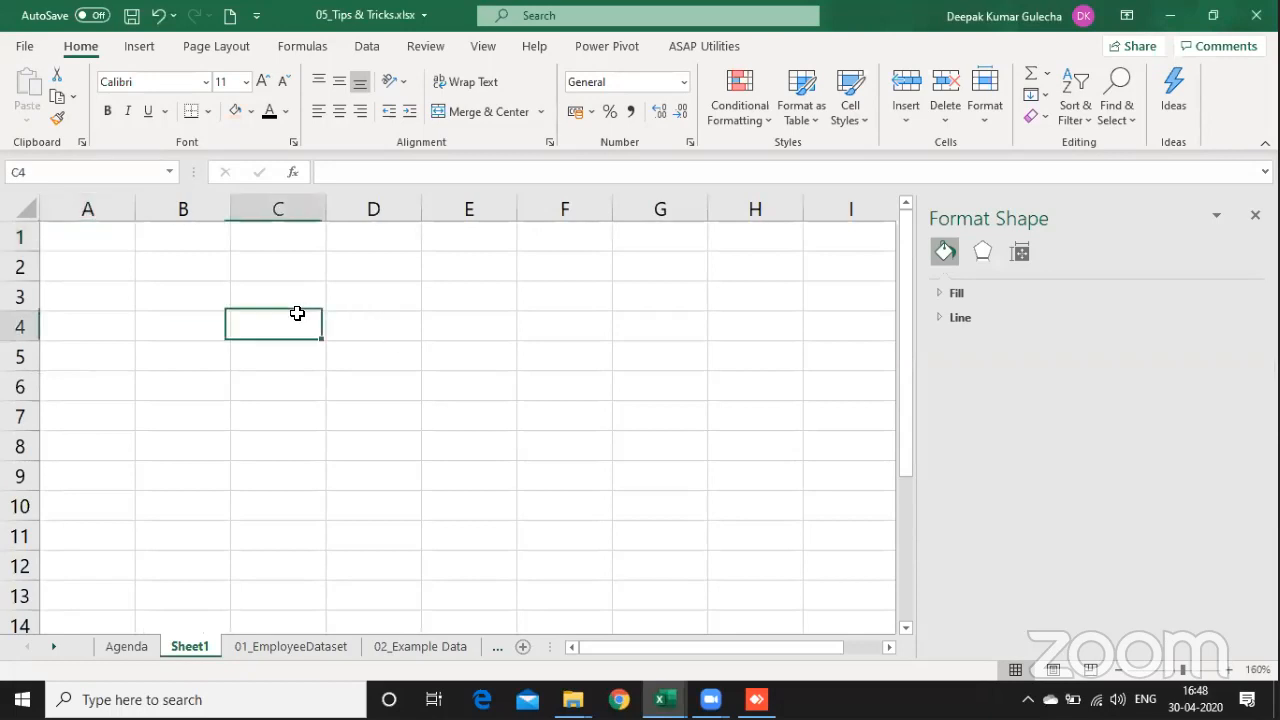
pyautogui.write('Infosys')
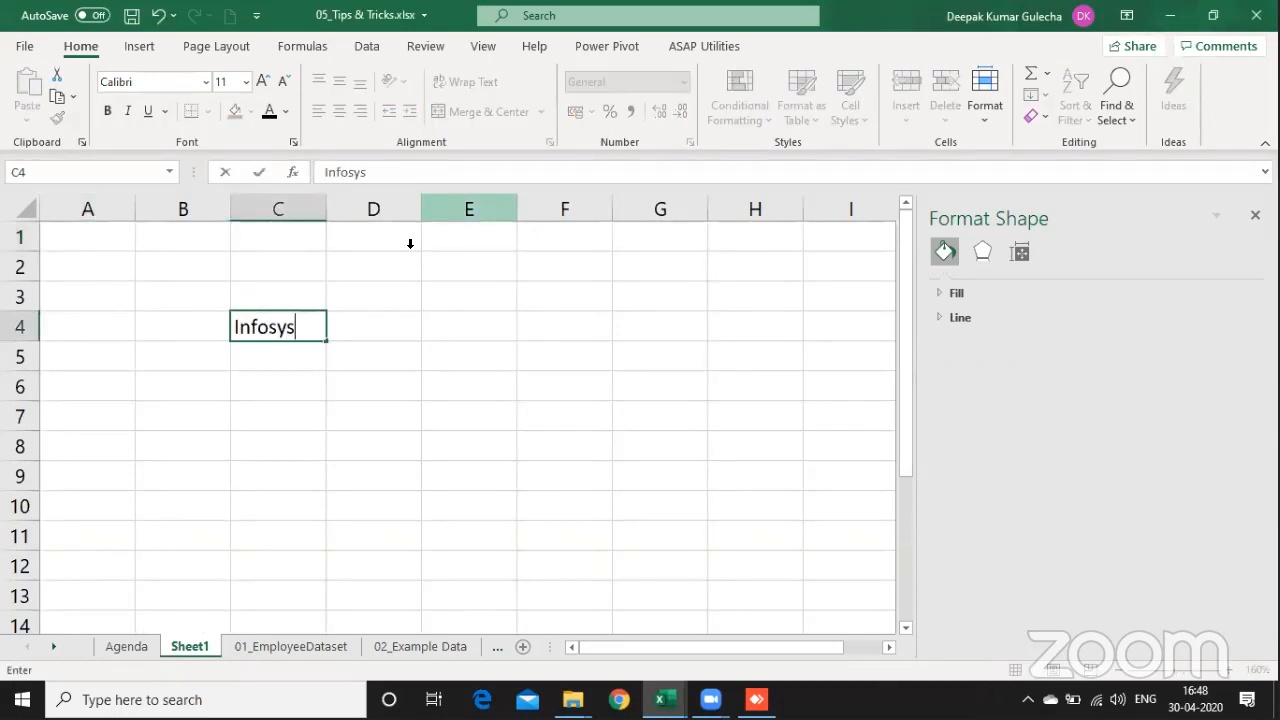
pyautogui.write(' Limited')
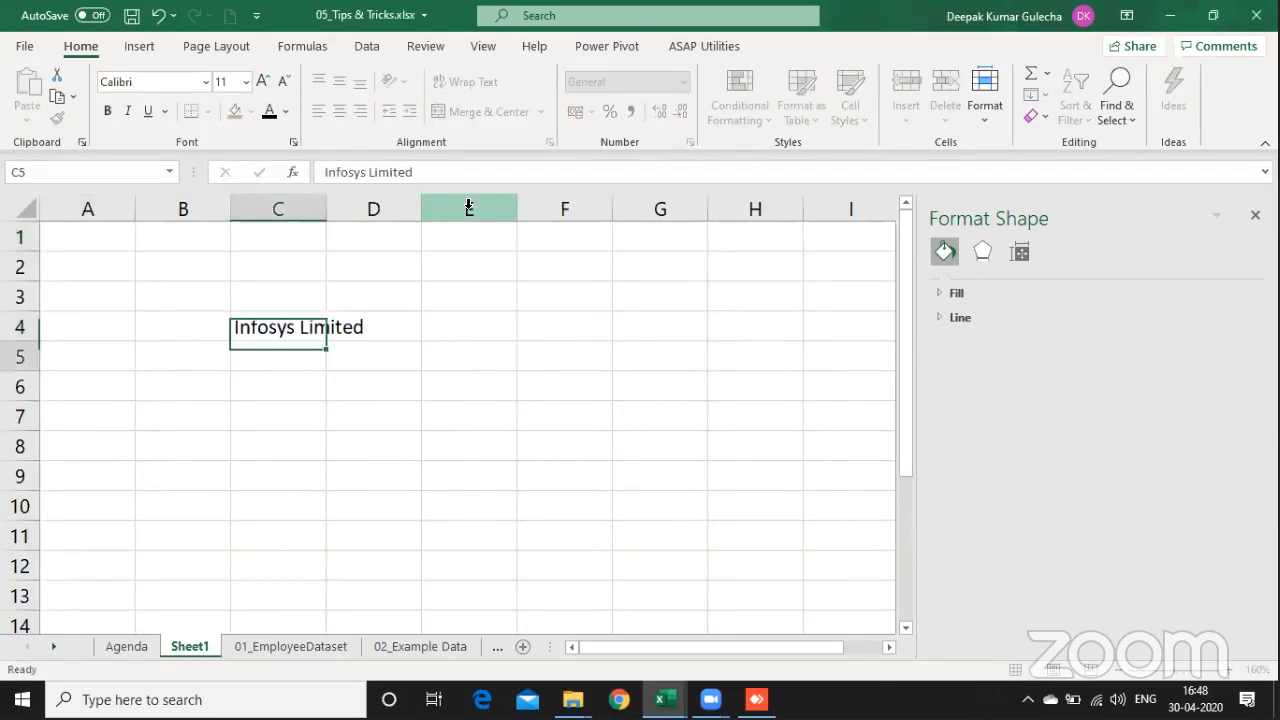
pyautogui.press('Return')
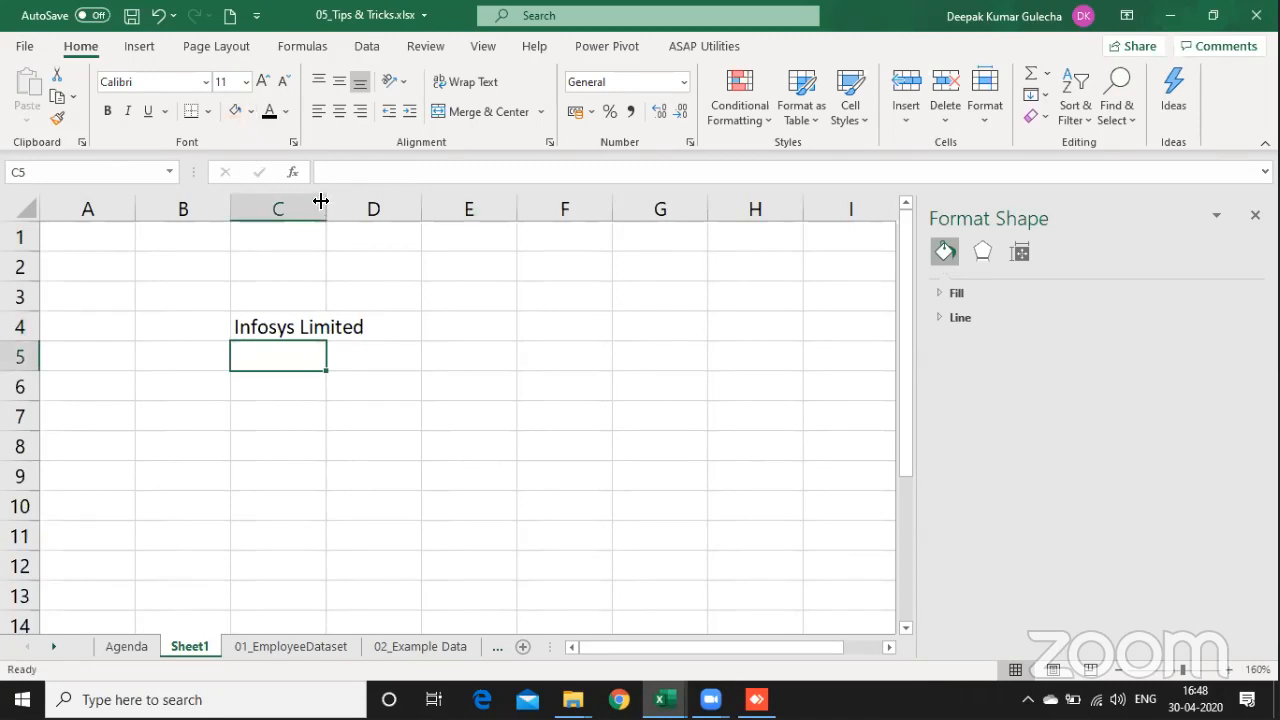
# Step: Widen column C to about twice its width and enter "Tata Motors Limited" in cell C5
pyautogui.moveTo(325, 204); pyautogui.dragTo(417, 210)
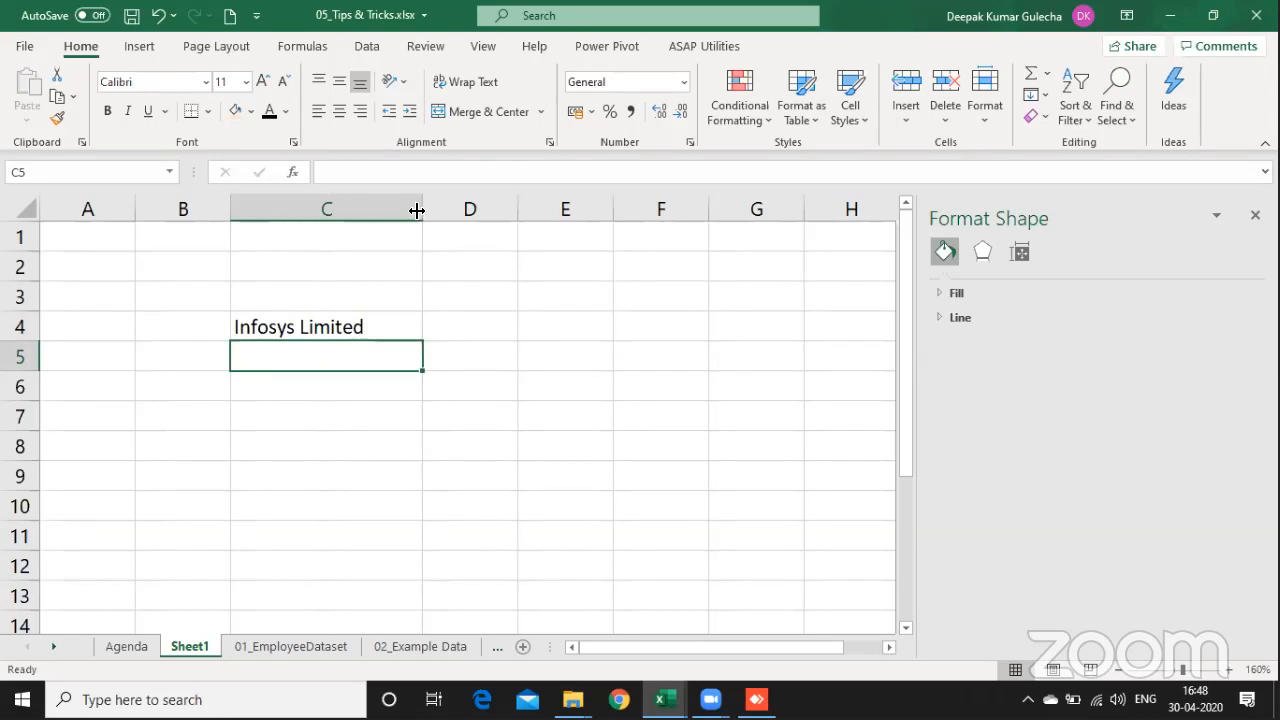
pyautogui.write('Ta')
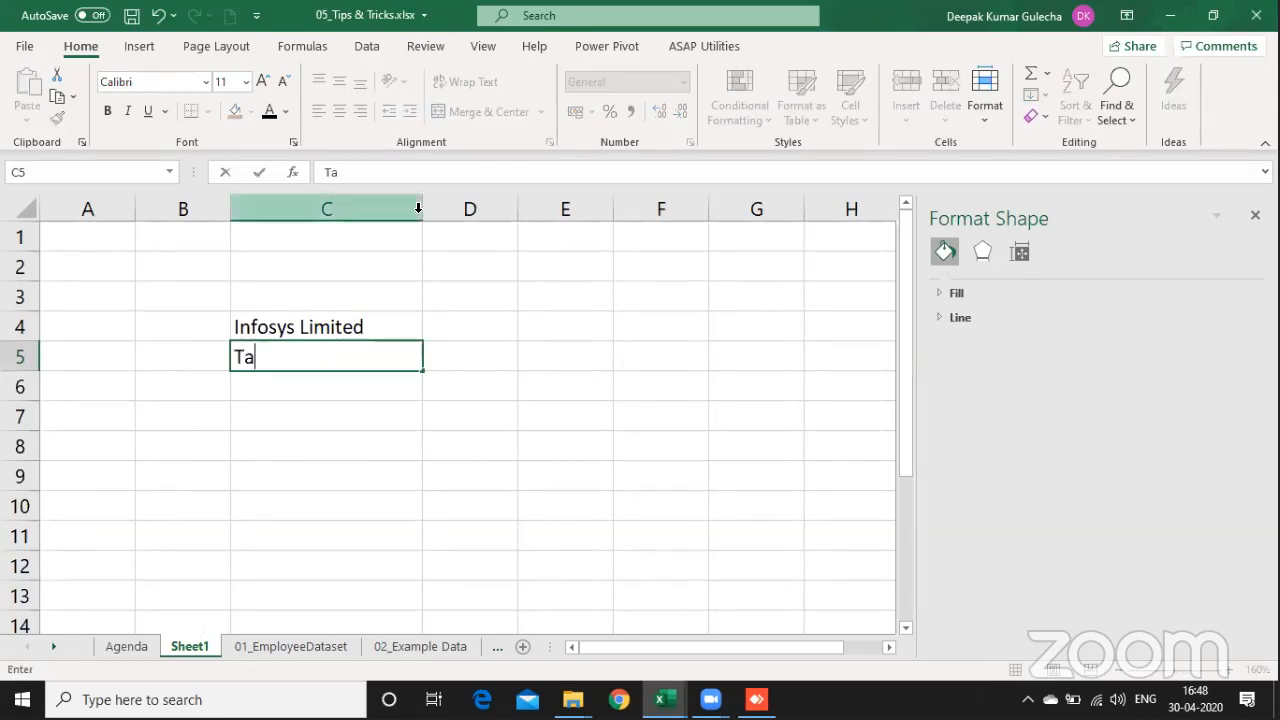
pyautogui.write('ta Motors Limited')
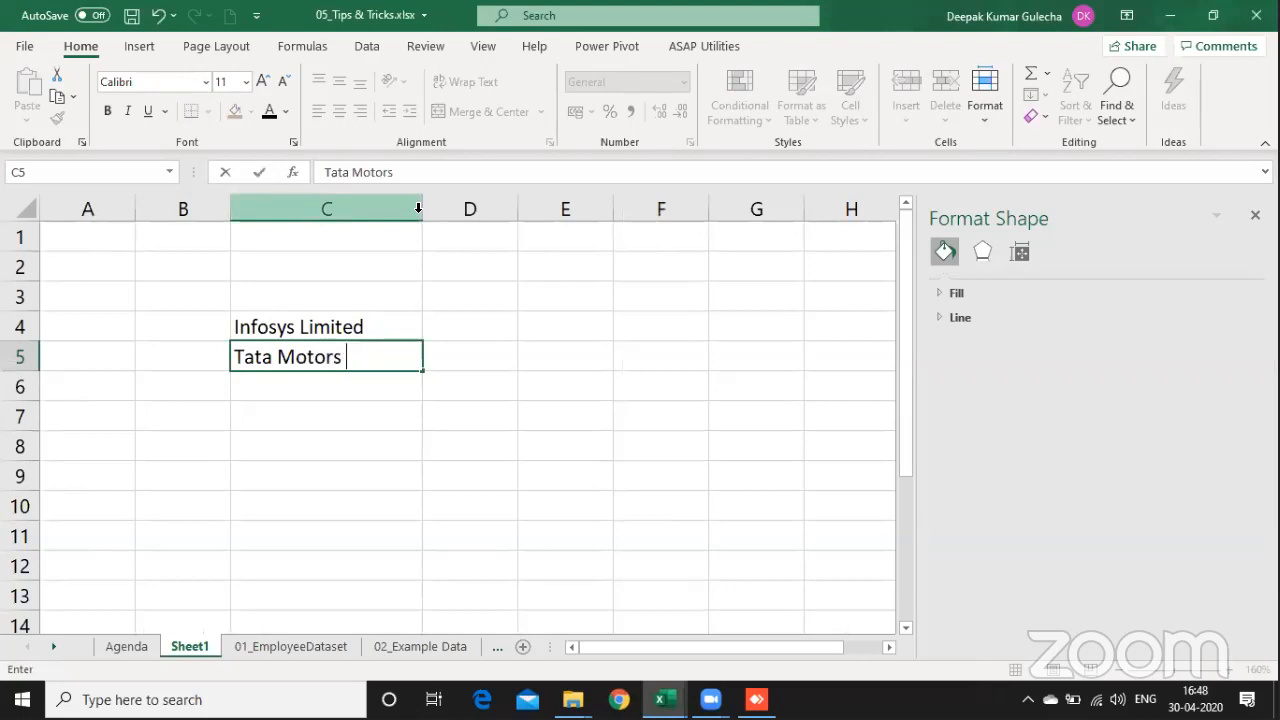
pyautogui.press('Return')
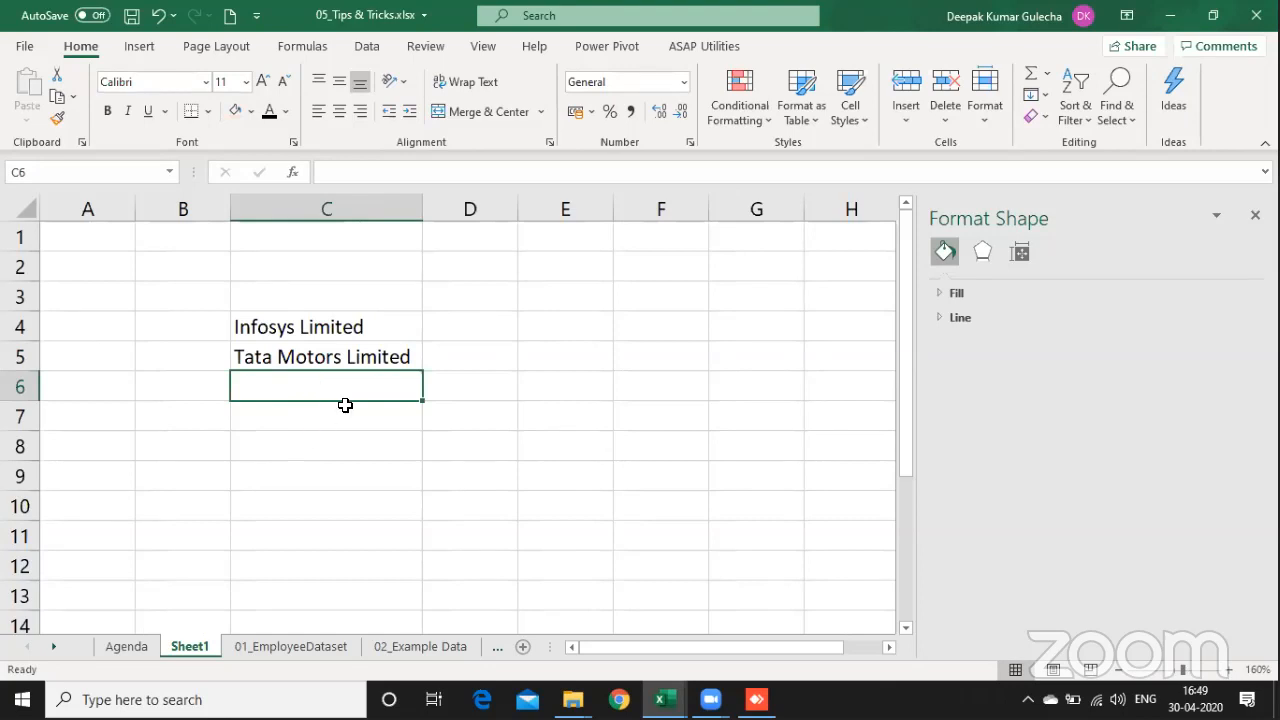
# Step: Enter "reliance Industries Limited" in cell C6
pyautogui.write('reliance Ind')
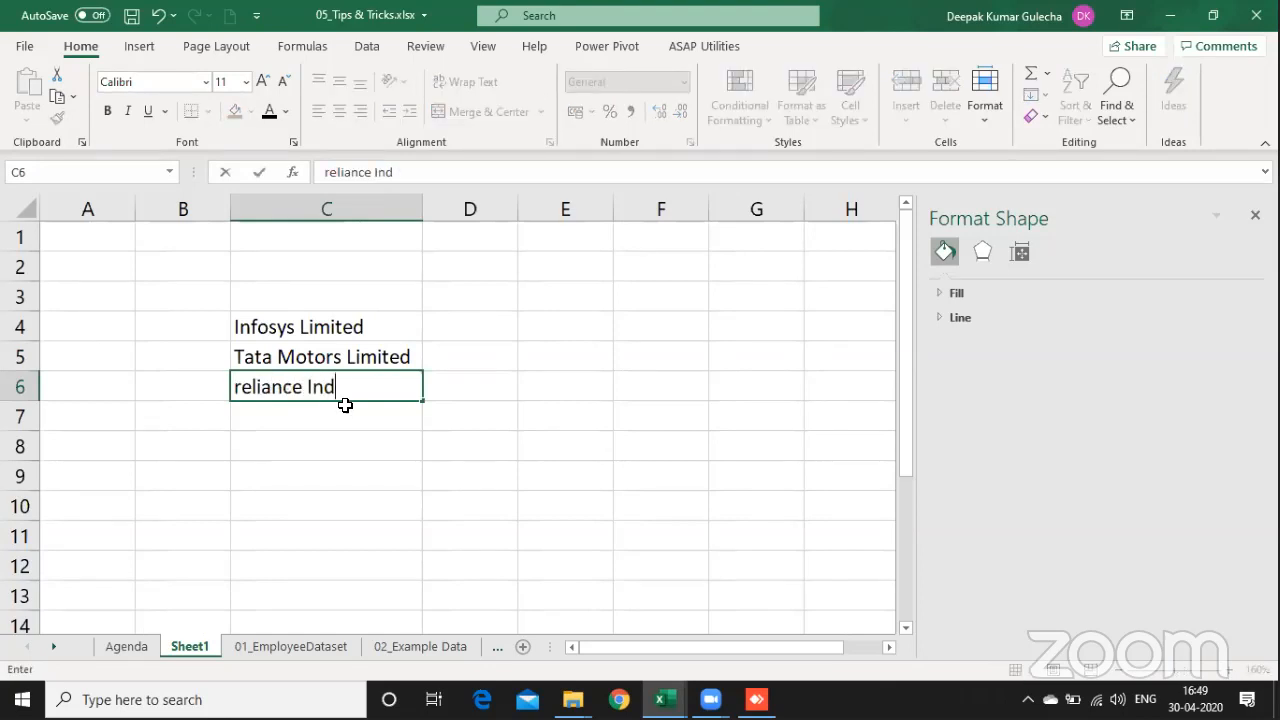
pyautogui.write('ustir')
pyautogui.press('BackSpace')
pyautogui.press('BackSpace')
pyautogui.write('ries Limited')
pyautogui.press('Return')
# Step: Enter "State Bank of India" in cell C7
pyautogui.write('SB')
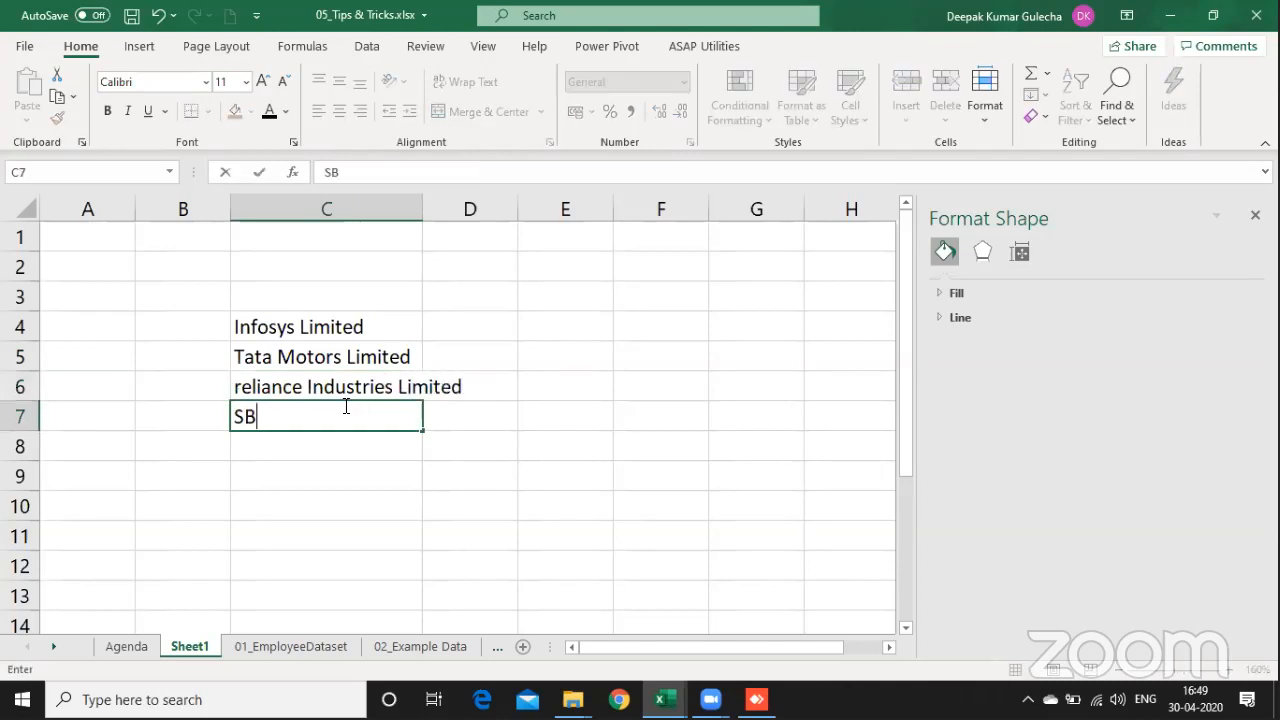
pyautogui.write('I BAN')
pyautogui.press('BackSpace')
pyautogui.press('BackSpace')
pyautogui.press('BackSpace')
pyautogui.press('BackSpace')
pyautogui.press('BackSpace')
pyautogui.press('BackSpace')
pyautogui.write('tate Bank of India')
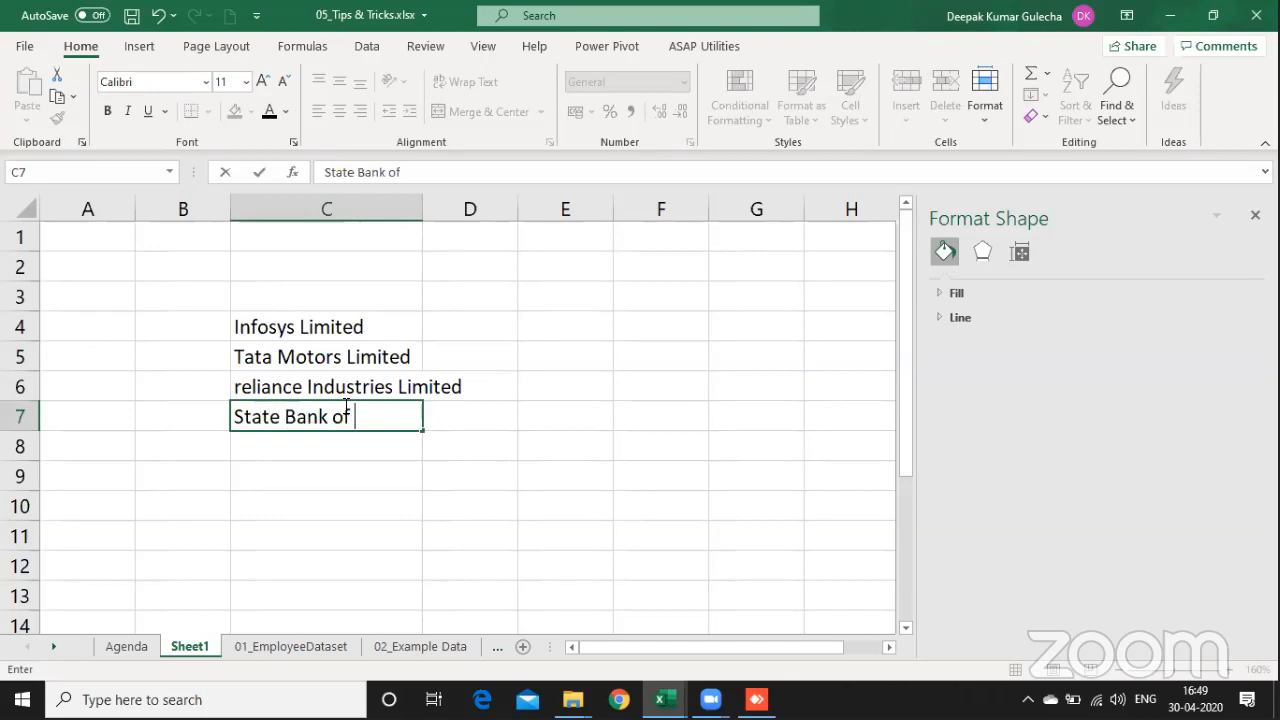
pyautogui.press('Return')
pyautogui.press('Return')
pyautogui.press('Up')
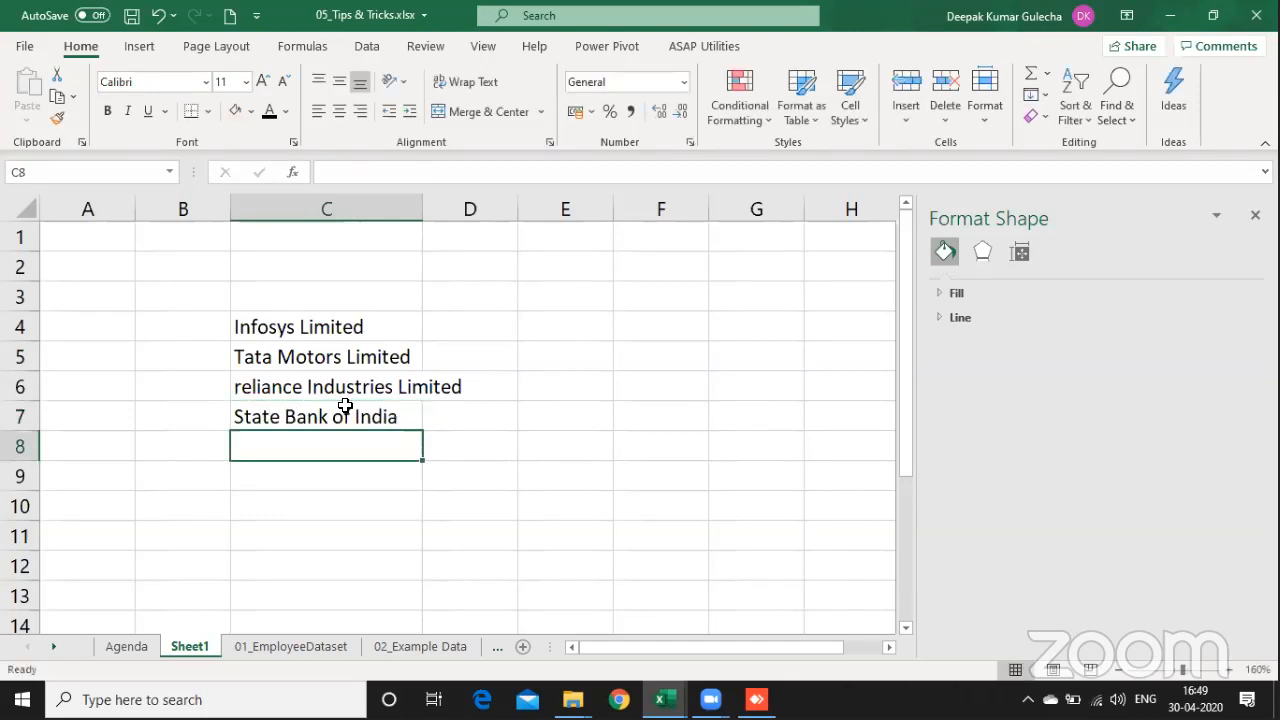
# Step: Enter "National Aluiminium" in cell C8 beneath State Bank of India
pyautogui.write('N')
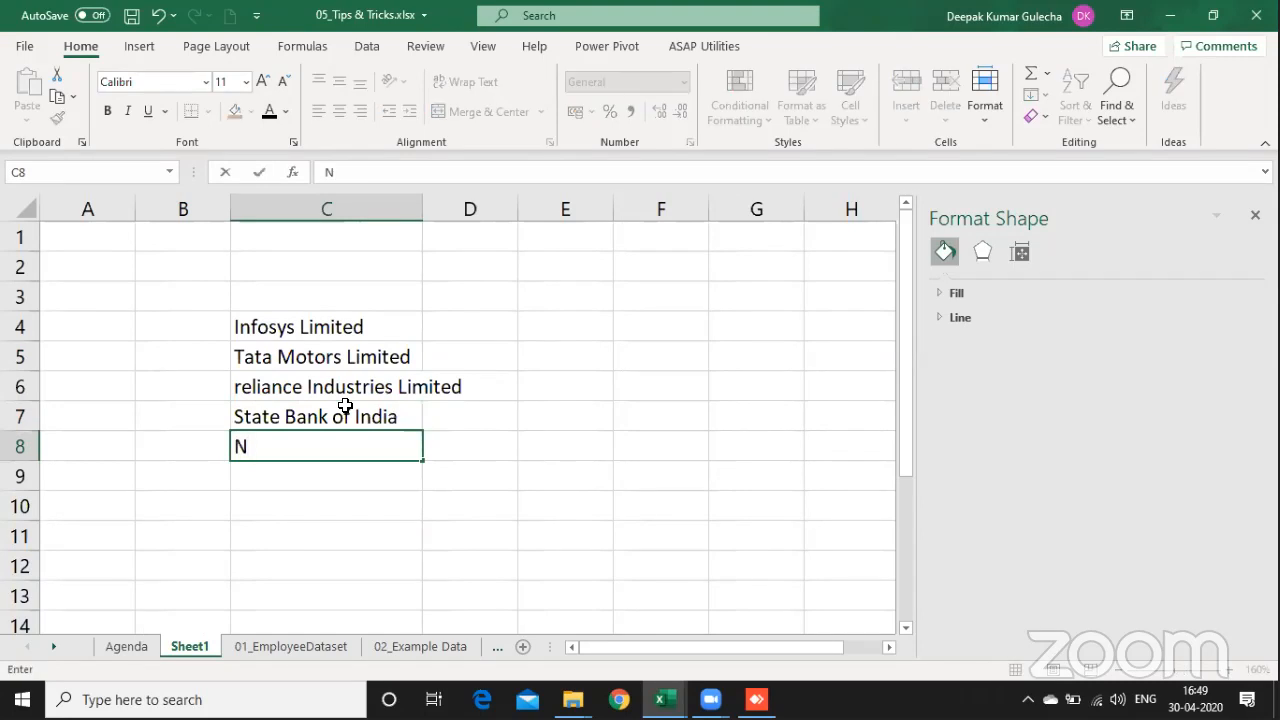
pyautogui.write('ALCO')
pyautogui.press('BackSpace')
pyautogui.press('BackSpace')
pyautogui.press('BackSpace')
pyautogui.press('BackSpace')
pyautogui.press('BackSpace')
pyautogui.write('ational Alum')
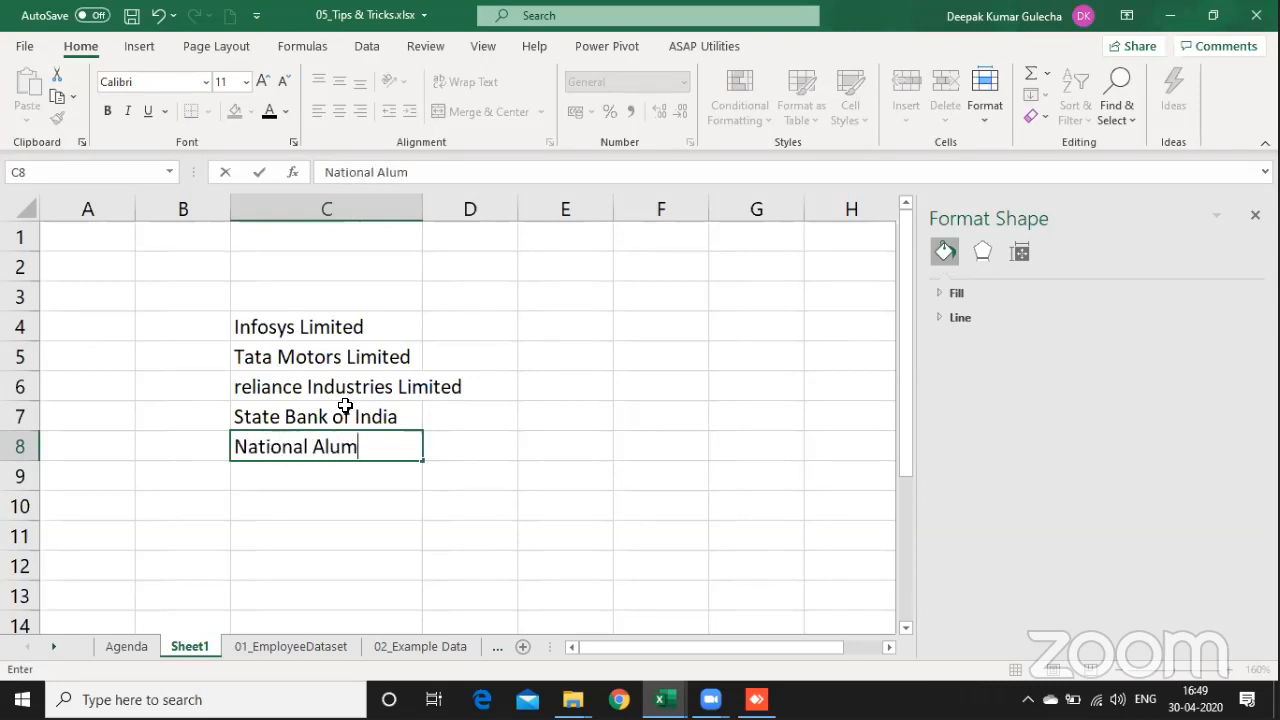
pyautogui.press('BackSpace')
pyautogui.write('iminium')
pyautogui.press('Return')
# Step: Correct the spelling in cell C8 to "National Aluminium"
pyautogui.press('Up')
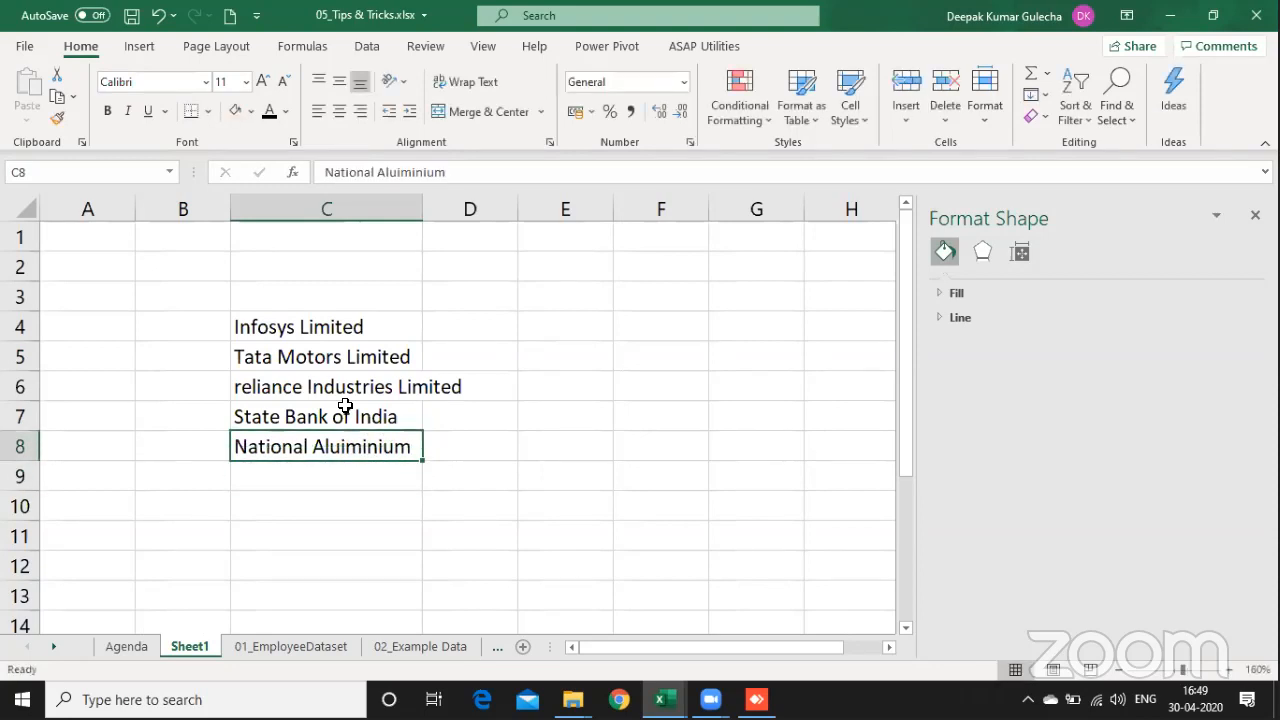
pyautogui.press('F2')
pyautogui.press('Left')
pyautogui.press('Left')
pyautogui.press('Left')
pyautogui.press('BackSpace')
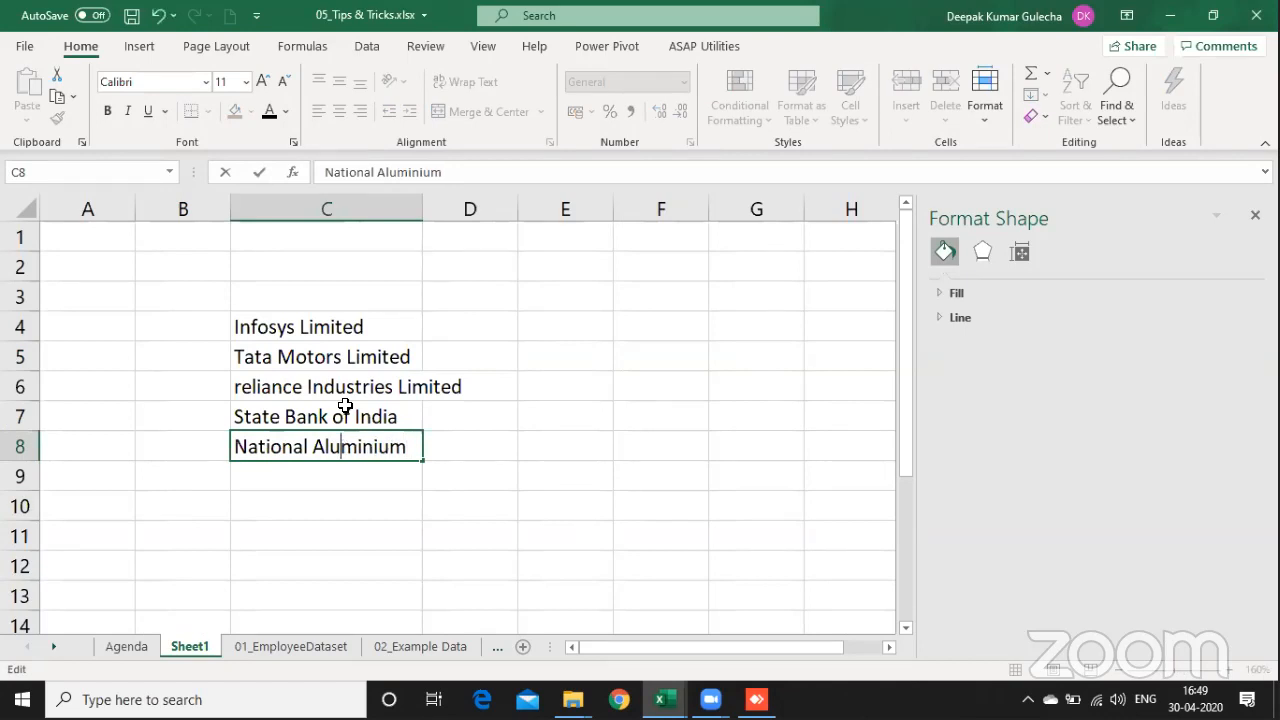
pyautogui.press('Return')
# Step: Extend the name in cell C8 to read "National Aluminium Company Limited"
pyautogui.press('Up')
pyautogui.press('F2')
pyautogui.write('Company Limited')
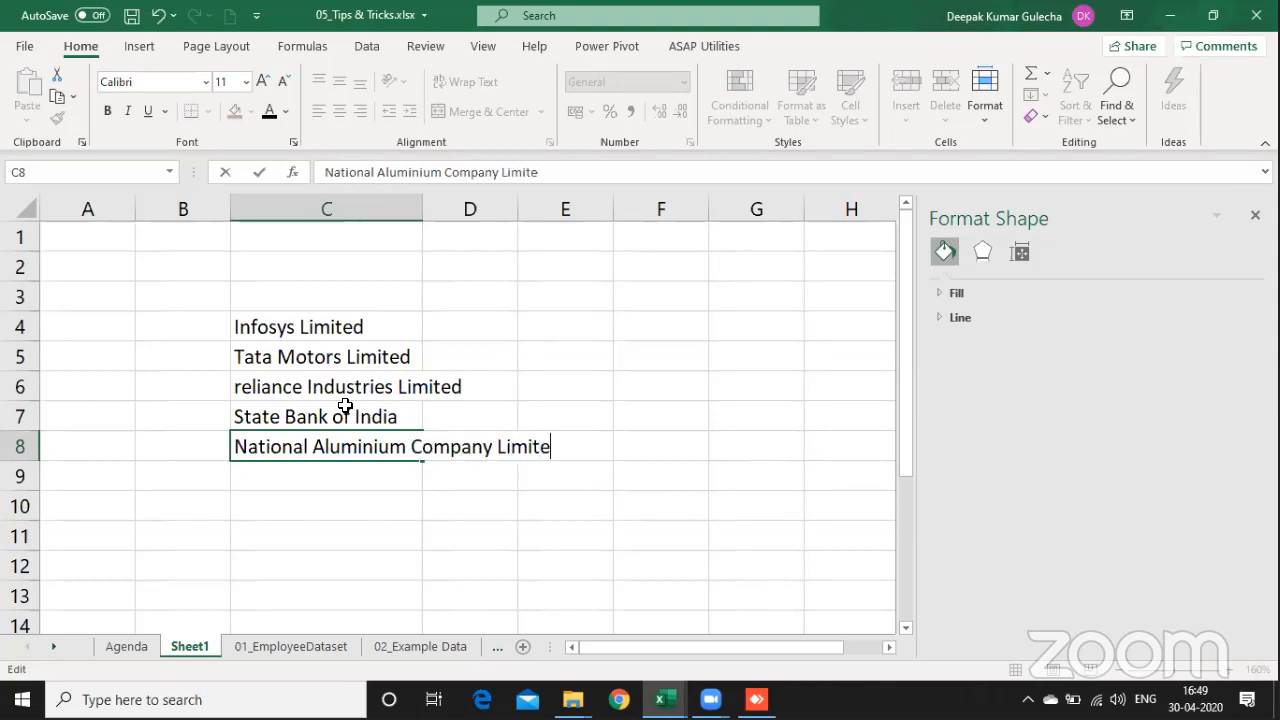
pyautogui.press('Return')
# Step: Enter the heading "Company" in cell C3 above the list of names
pyautogui.press('Up')
pyautogui.press('Up')
pyautogui.press('Up')
pyautogui.press('Up')
pyautogui.press('Up')
pyautogui.press('Up')
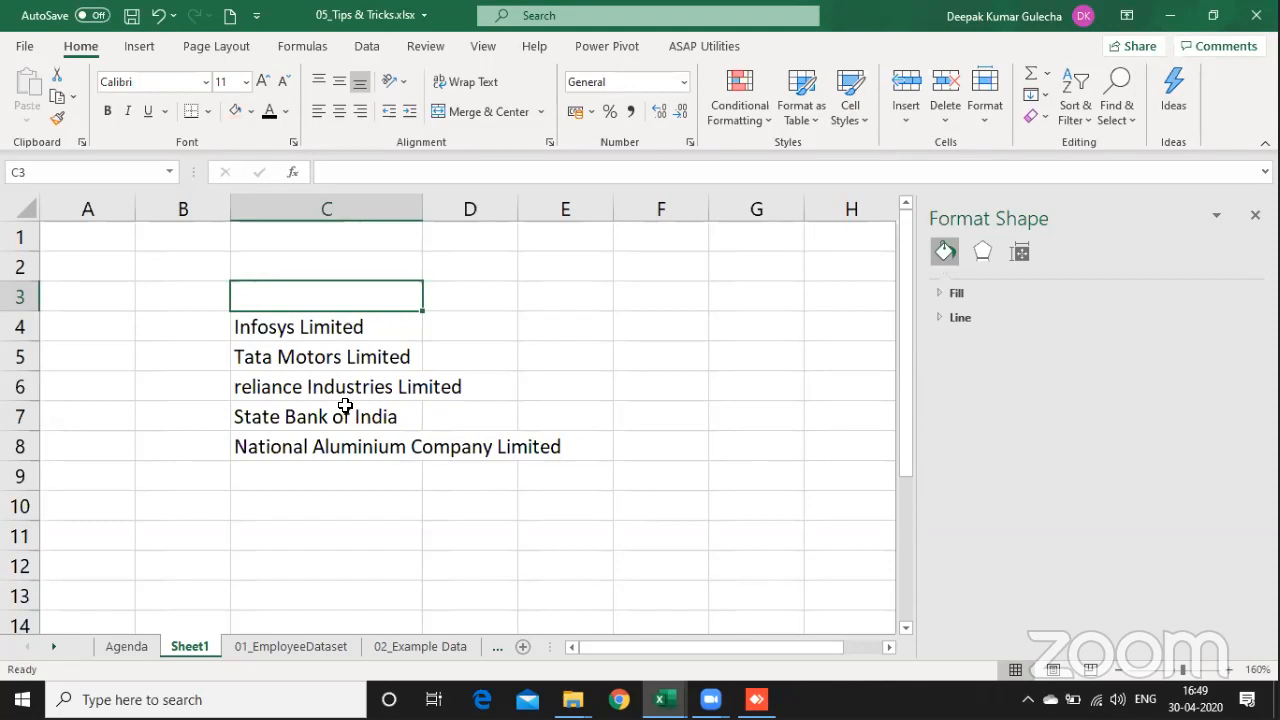
pyautogui.write('Company')
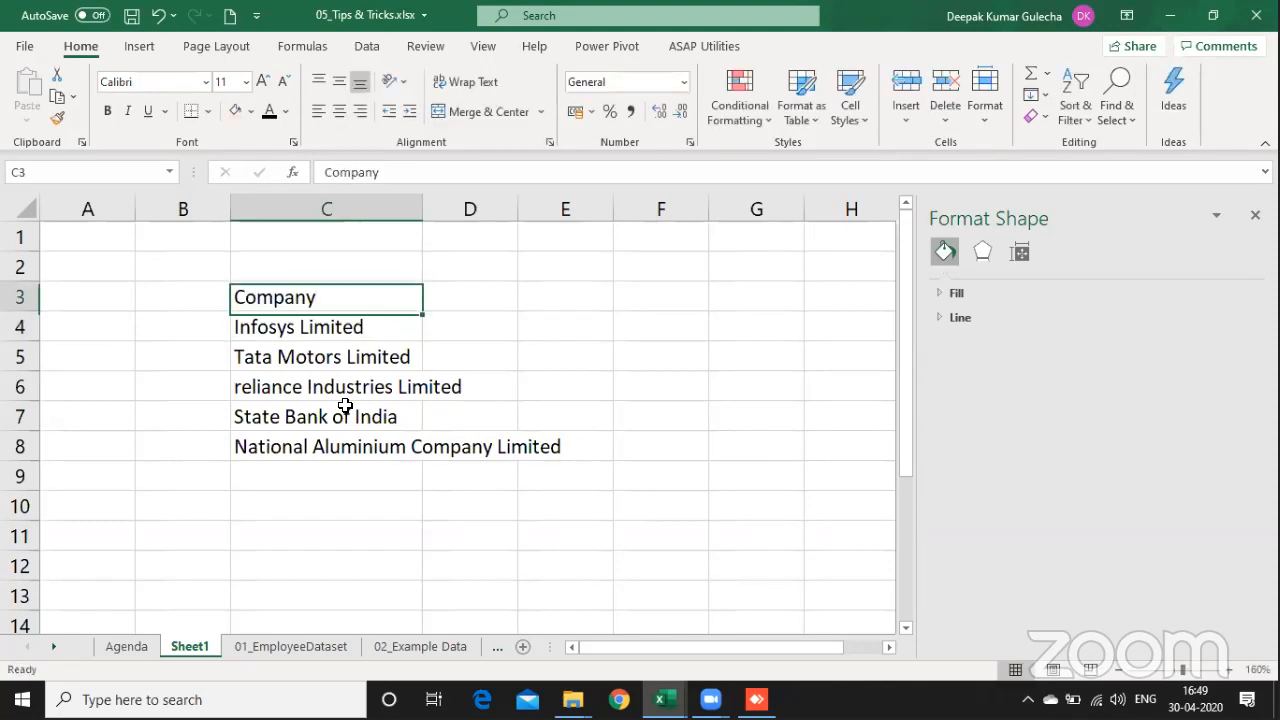
pyautogui.press('Return')
# Step: Convert the five company names in C4:C8 to the Stocks data type
pyautogui.hotkey('ctrl', 'shift', 'Down')
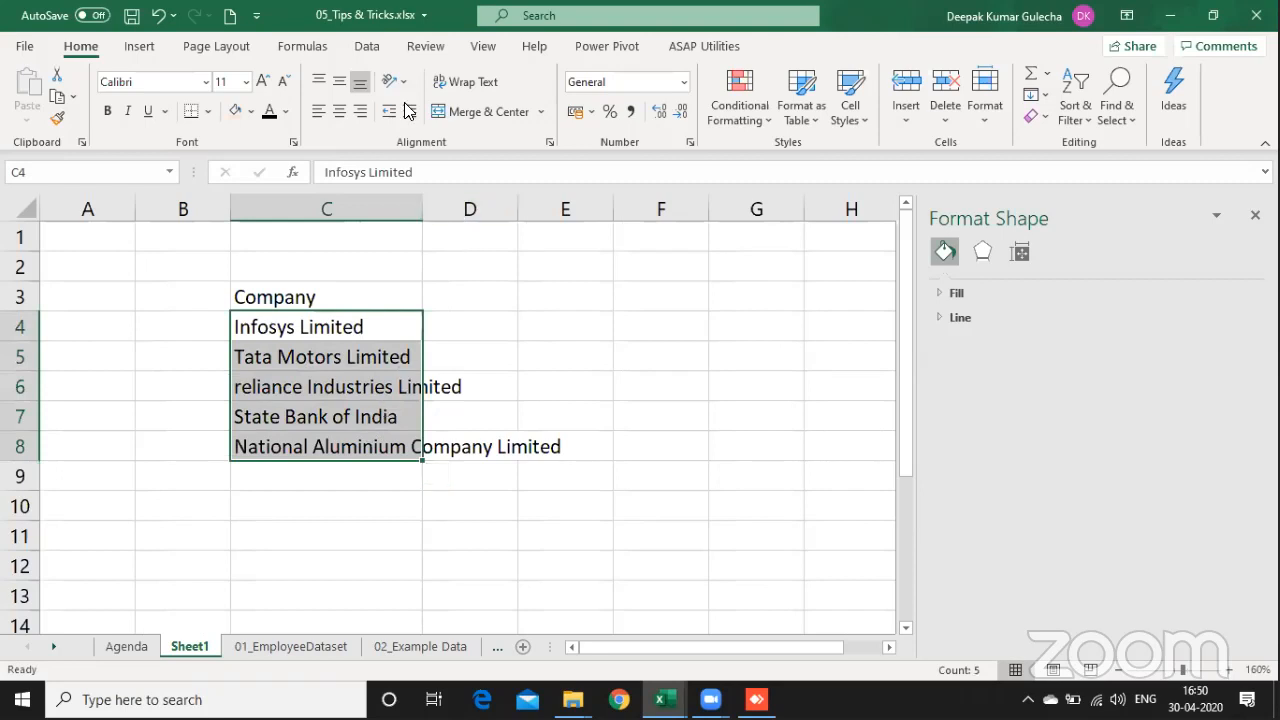
pyautogui.click(372, 50)
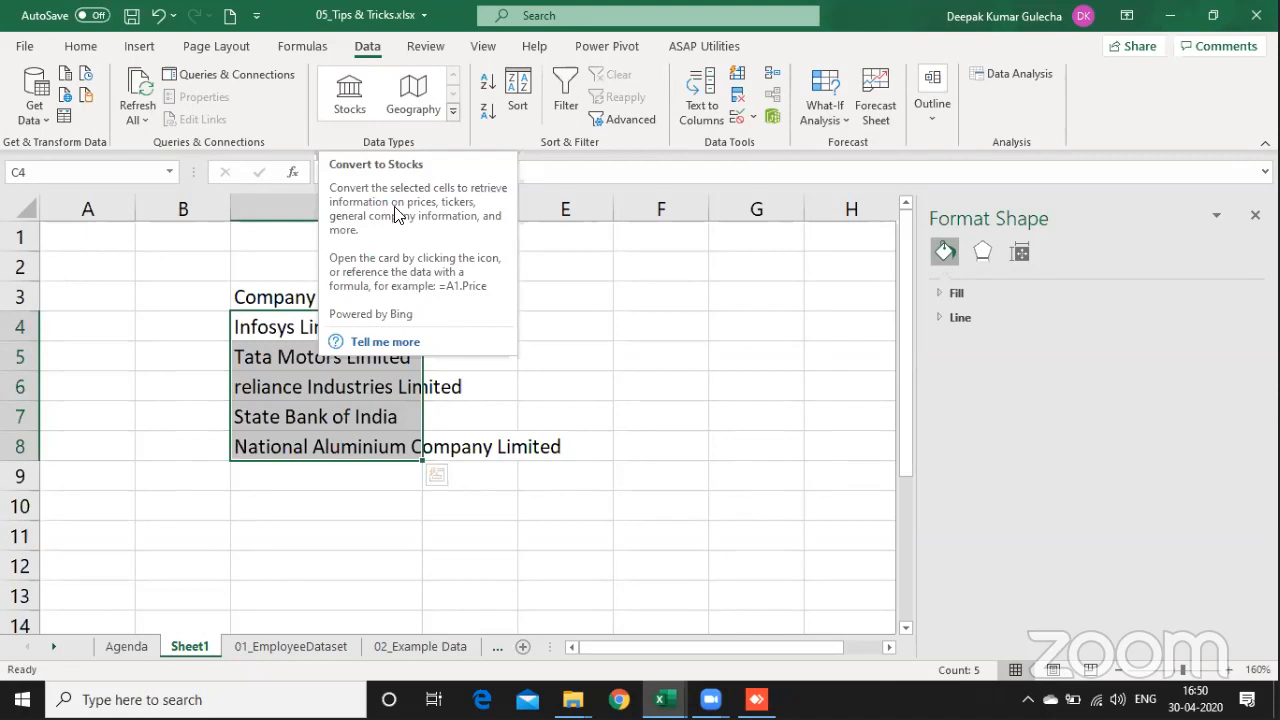
pyautogui.click(355, 105)
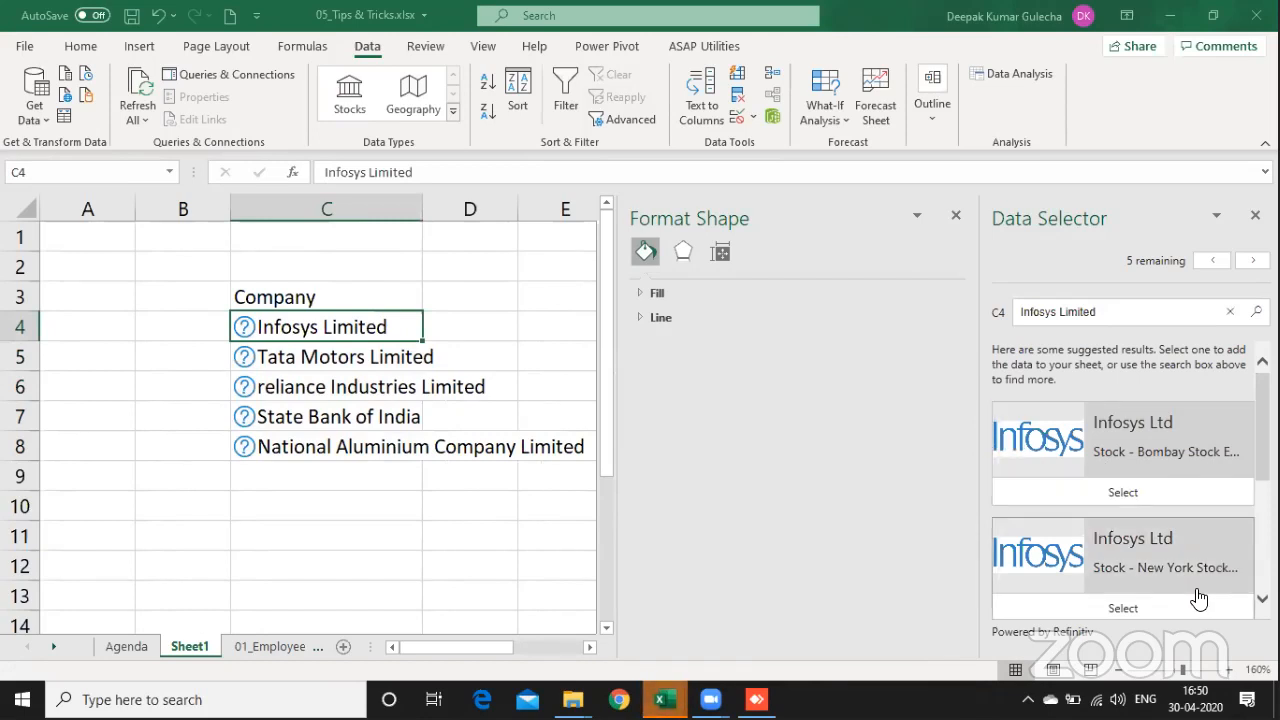
# Step: Match Infosys, Tata Motors, Reliance Industries and State Bank of India to their Bombay Stock Exchange listings
pyautogui.click(1176, 500)
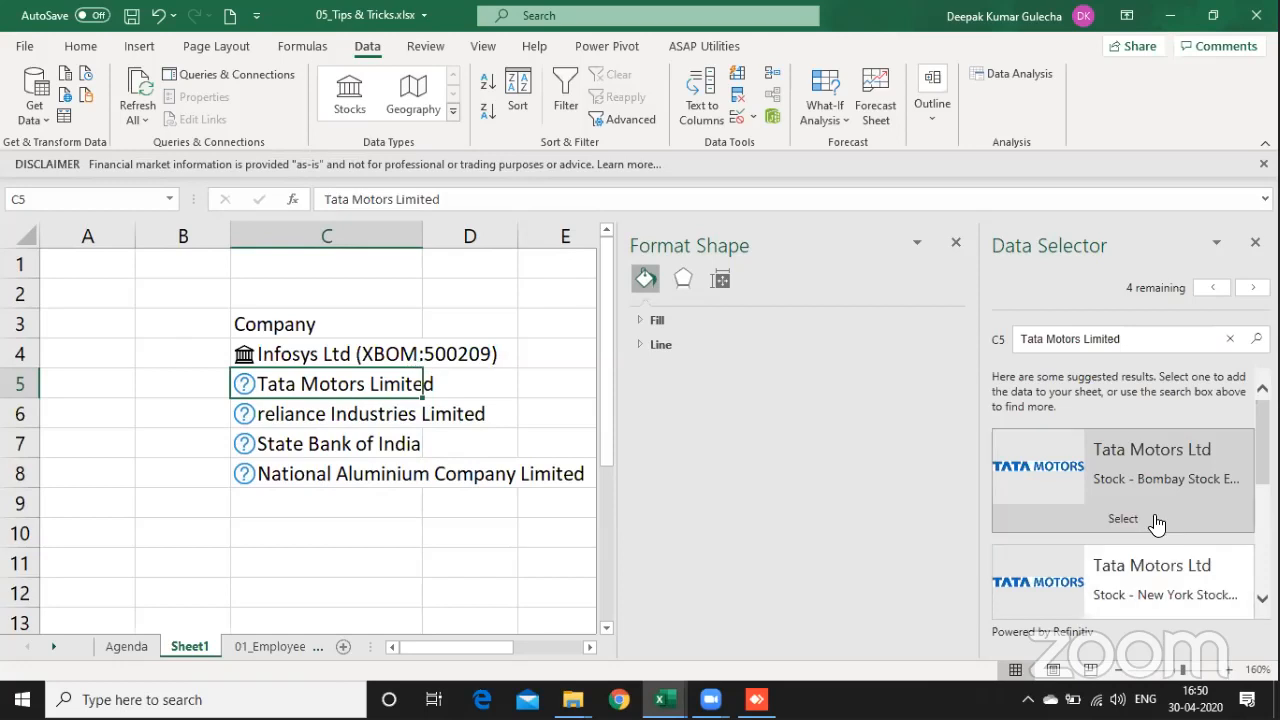
pyautogui.click(1155, 522)
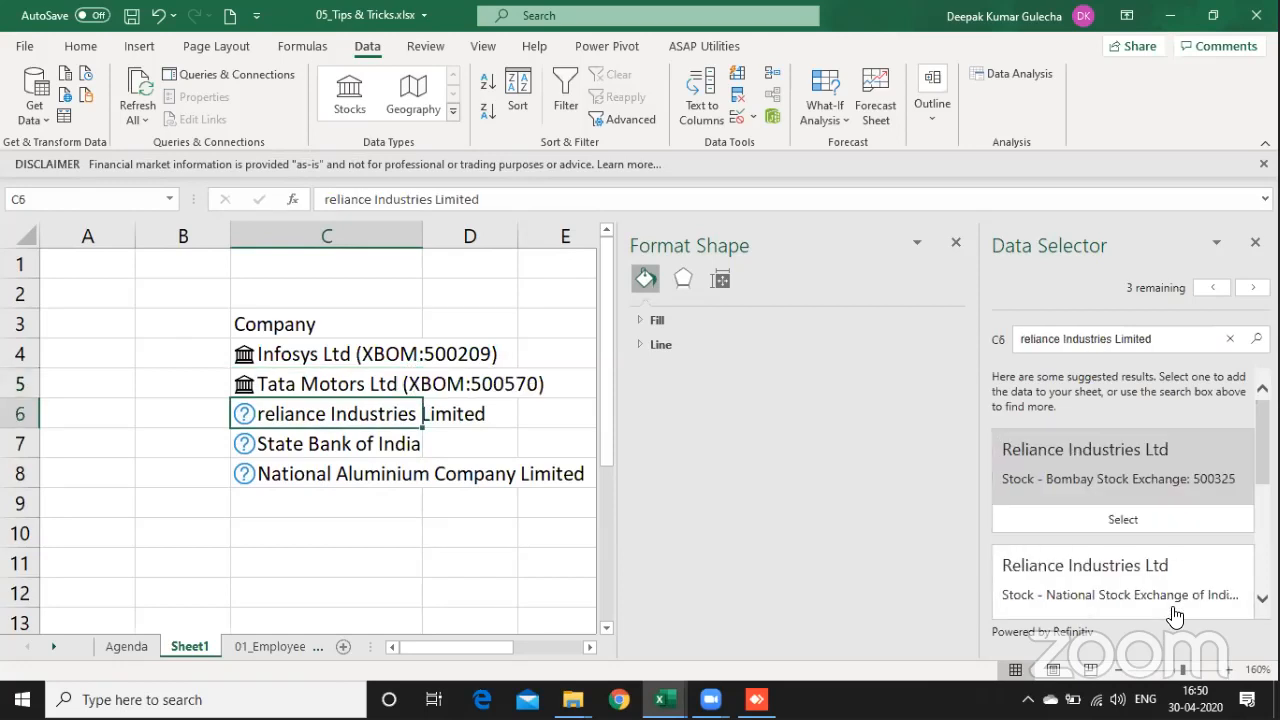
pyautogui.click(1155, 522)
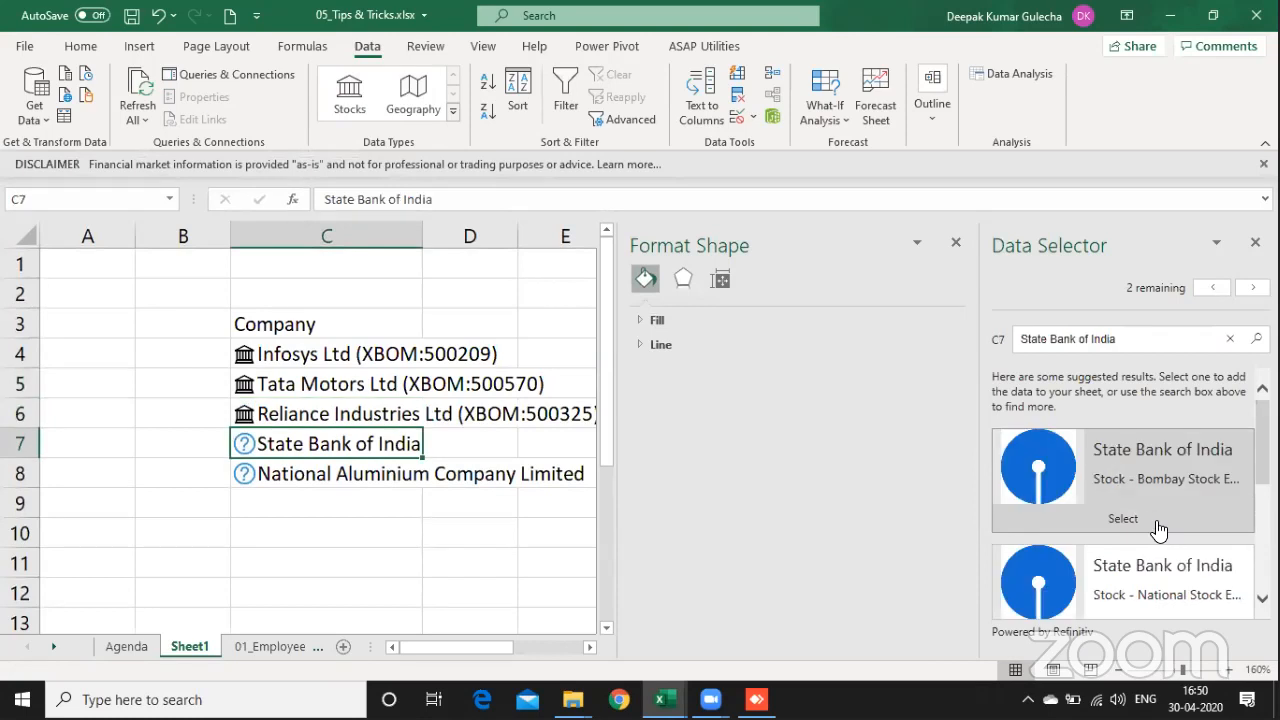
pyautogui.click(1157, 528)
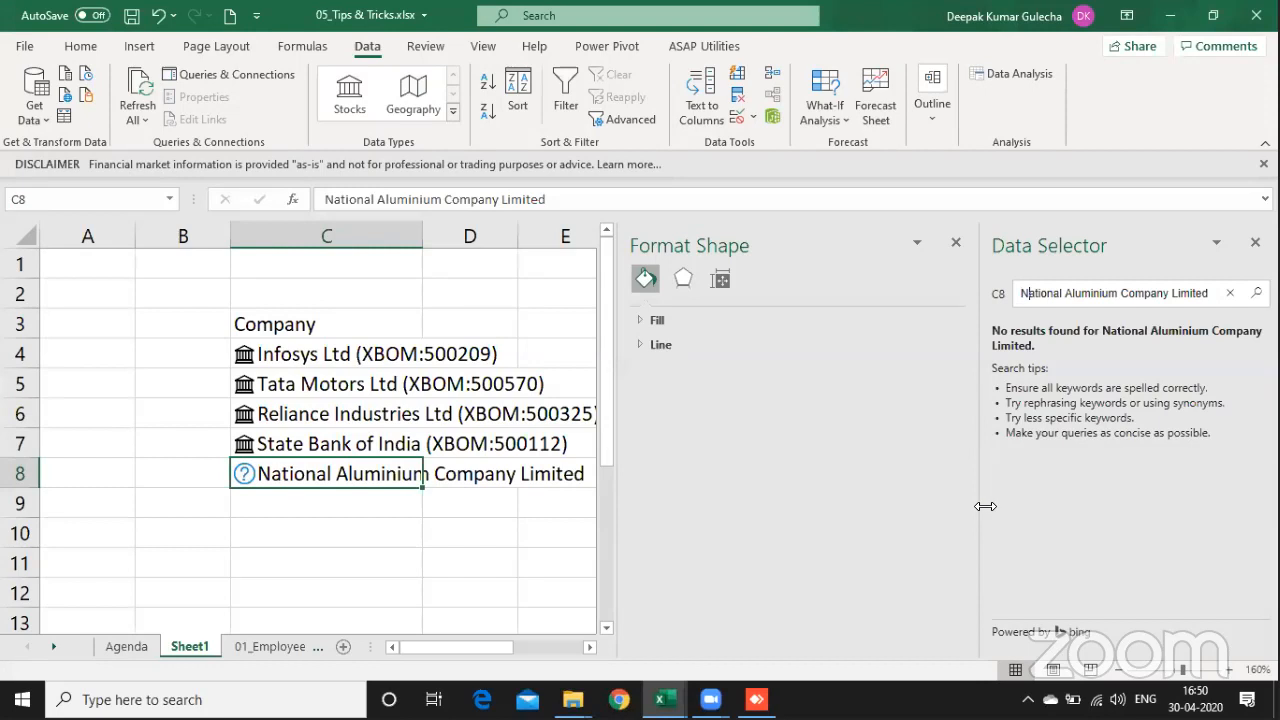
# Step: Search the stock suggestions for "NALCO" as a match for cell C8
pyautogui.hotkey('ctrl', 'a')
pyautogui.write('NAL')
pyautogui.press('Return')
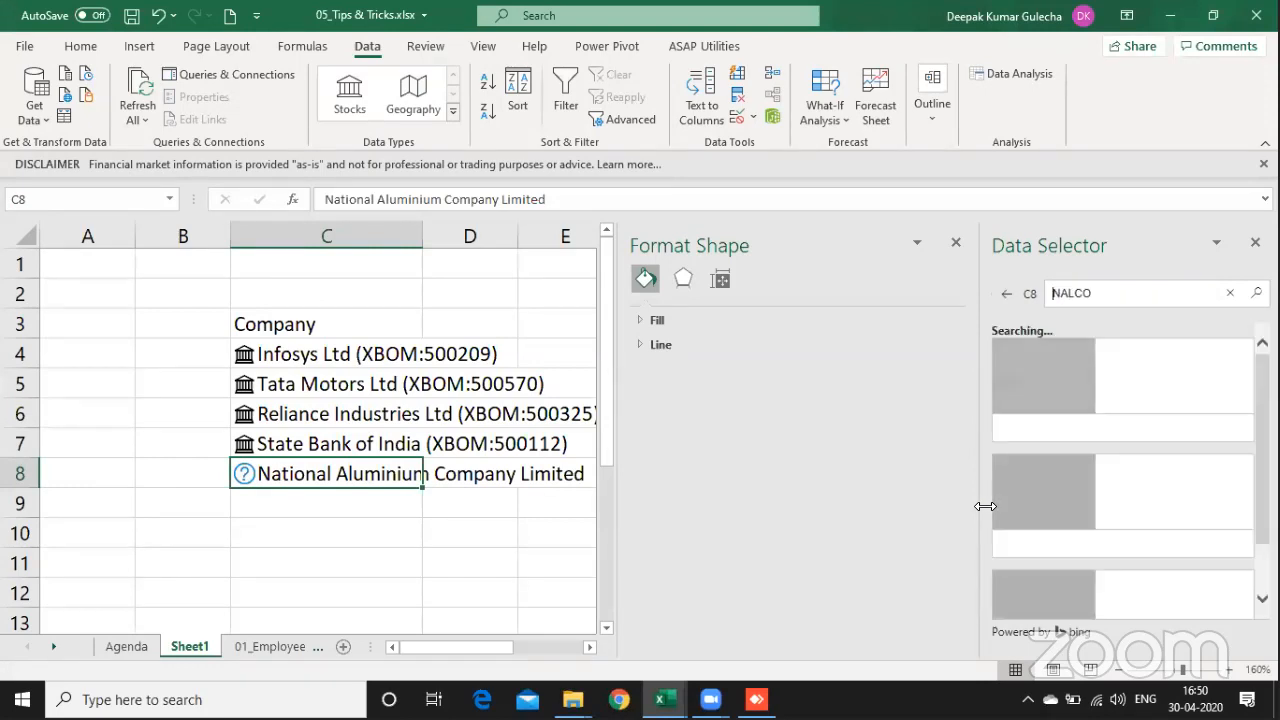
pyautogui.doubleClick(1136, 289)
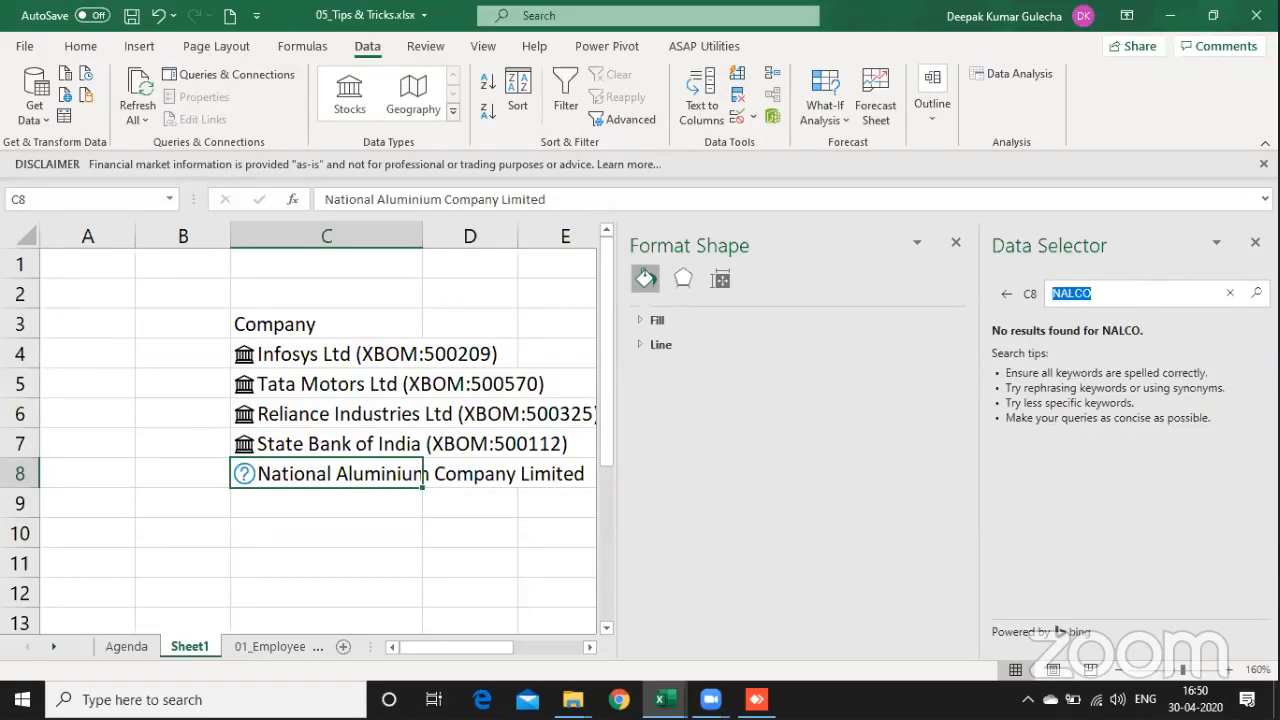
# Step: Switch to Chrome, search Google for "NALCO bse" and select the BOM stock code in the result
pyautogui.click(619, 700)
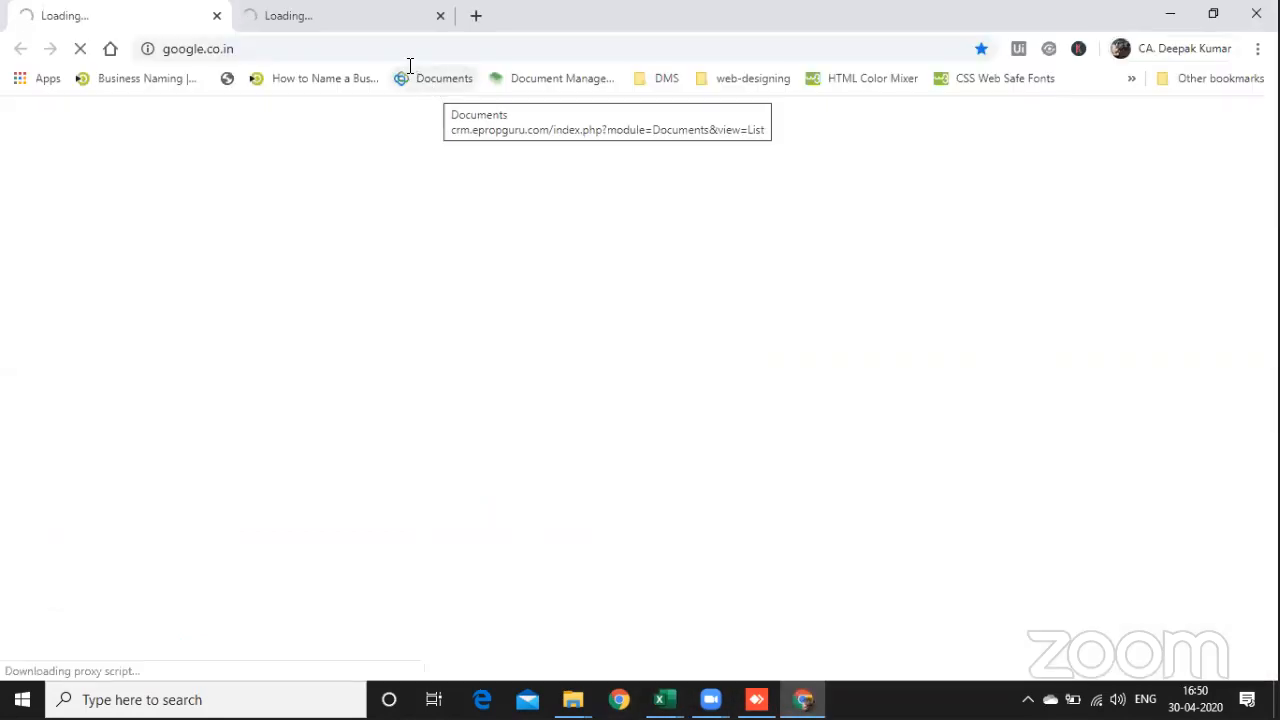
pyautogui.click(391, 49)
pyautogui.write('googe')
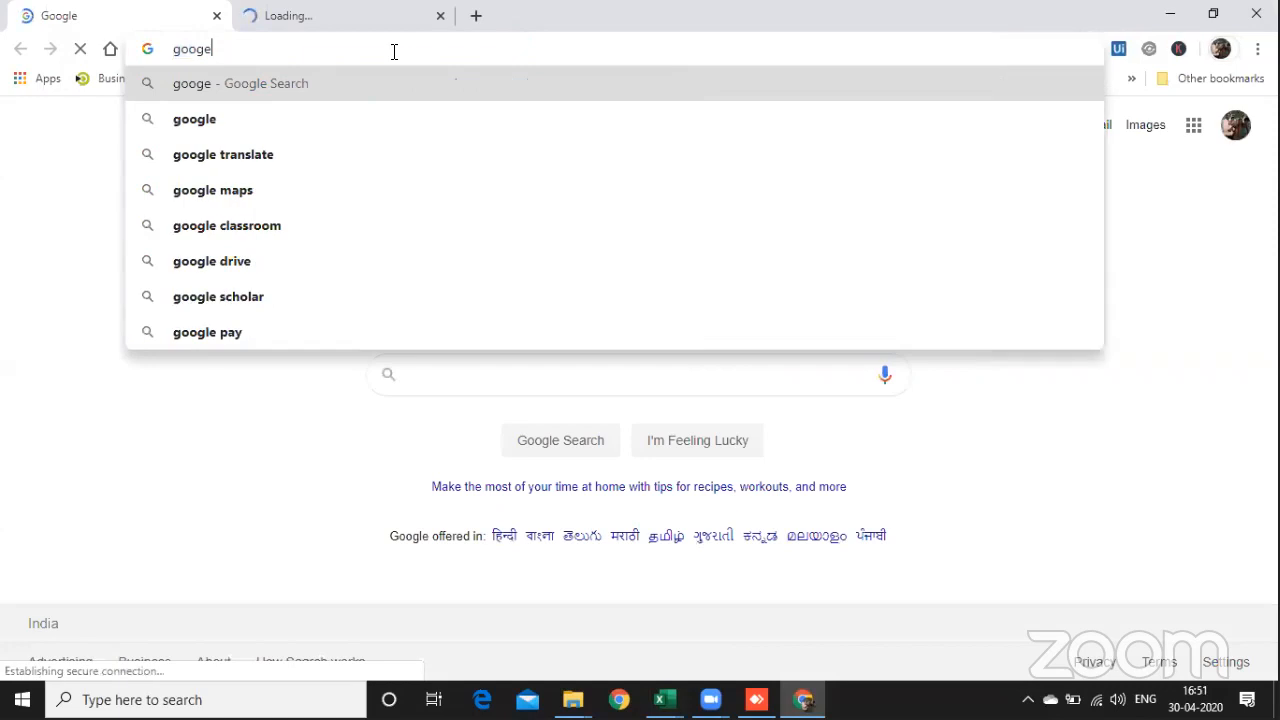
pyautogui.press('BackSpace')
pyautogui.write('le.com/adsense/new/u/0/pub-4787385450916025/home')
pyautogui.press('Tab')
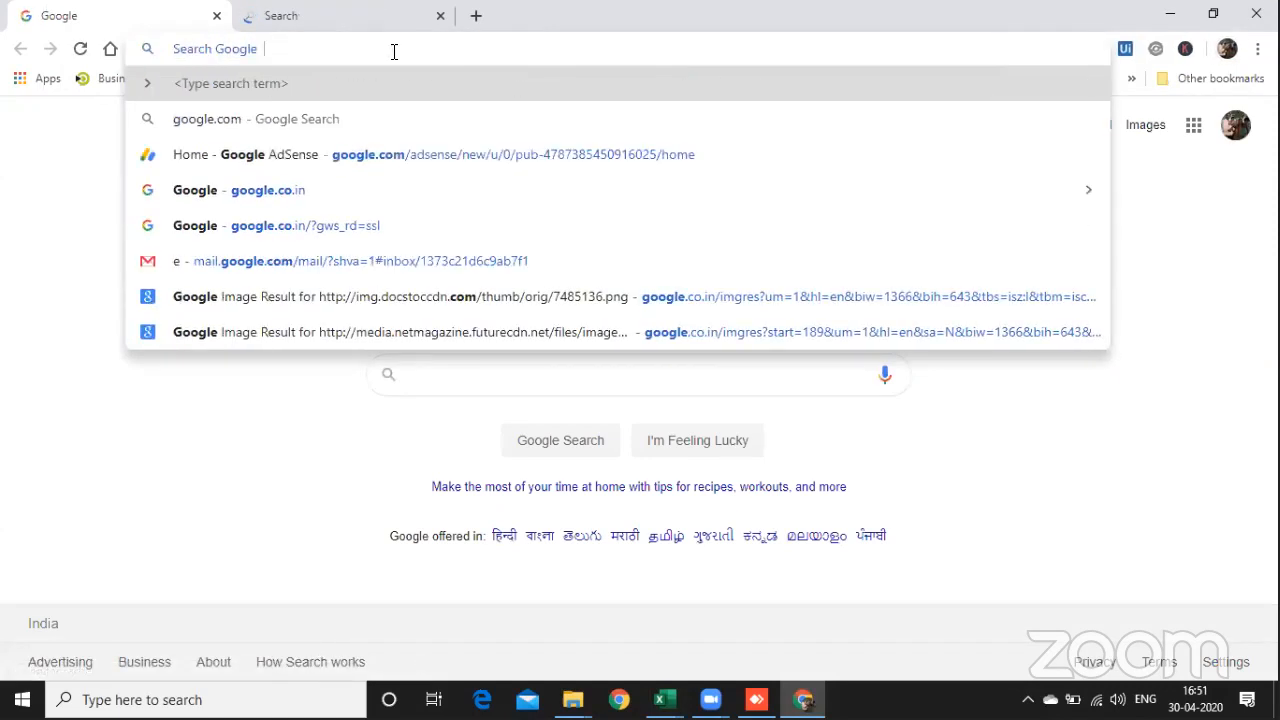
pyautogui.write('NALCO bse')
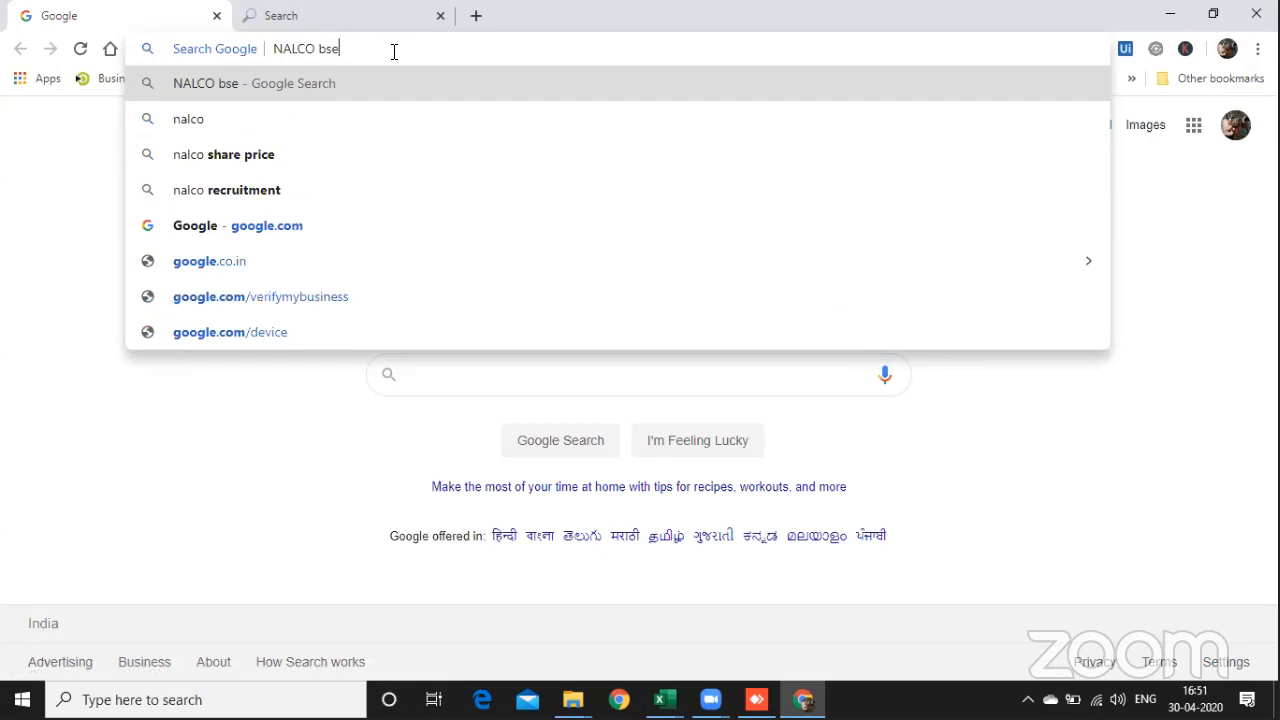
pyautogui.press('Return')
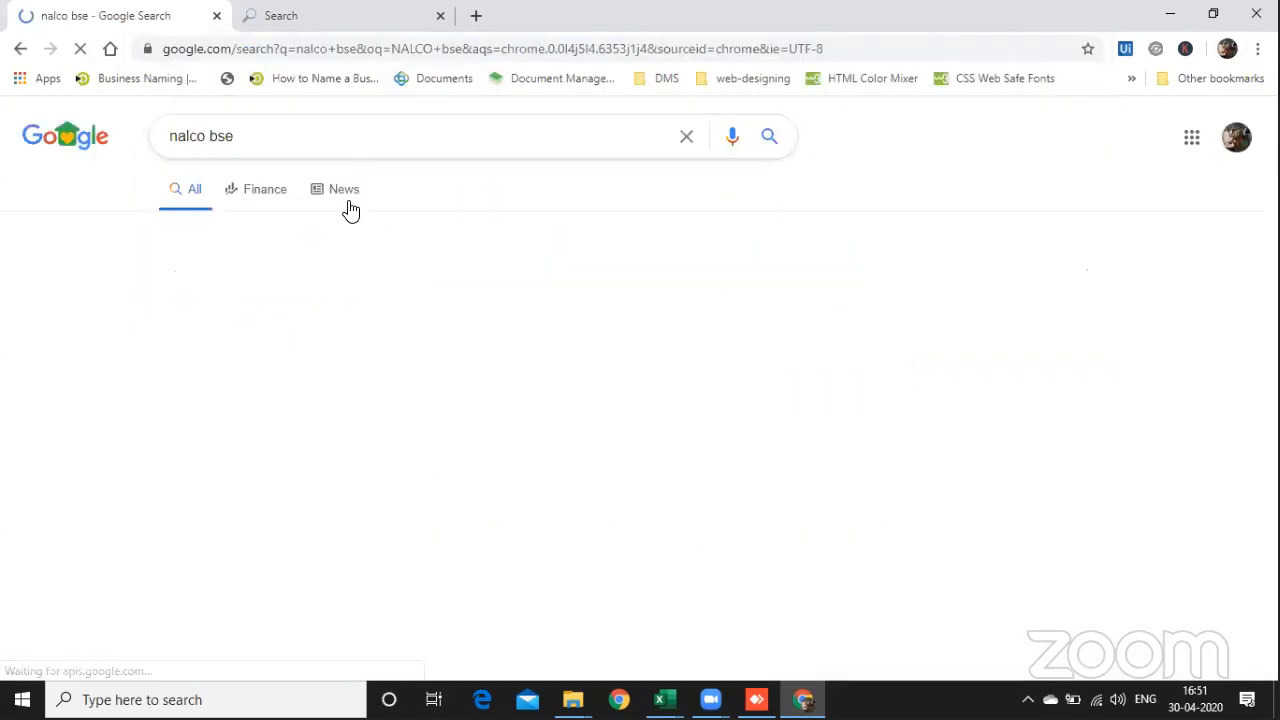
pyautogui.moveTo(278, 305); pyautogui.dragTo(236, 306)
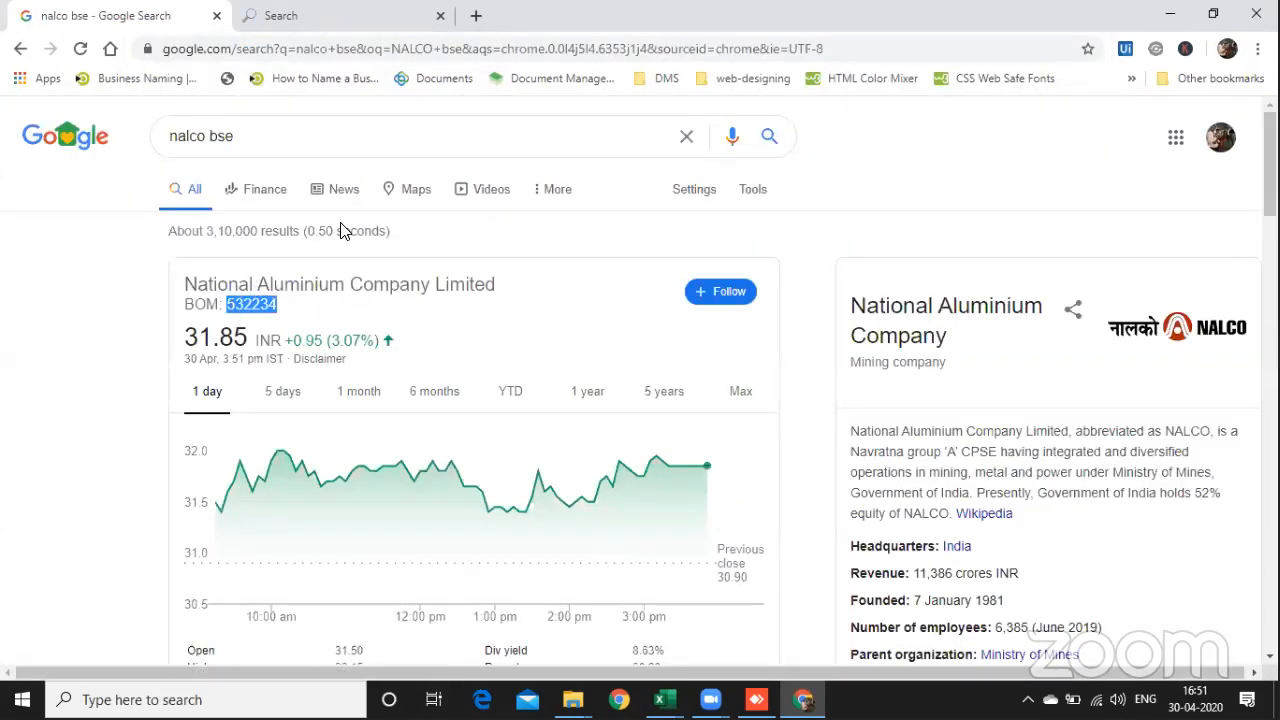
# Step: Switch back to Excel and close the Data Selector and Format Shape panes
pyautogui.hotkey('alt', 'Tab')
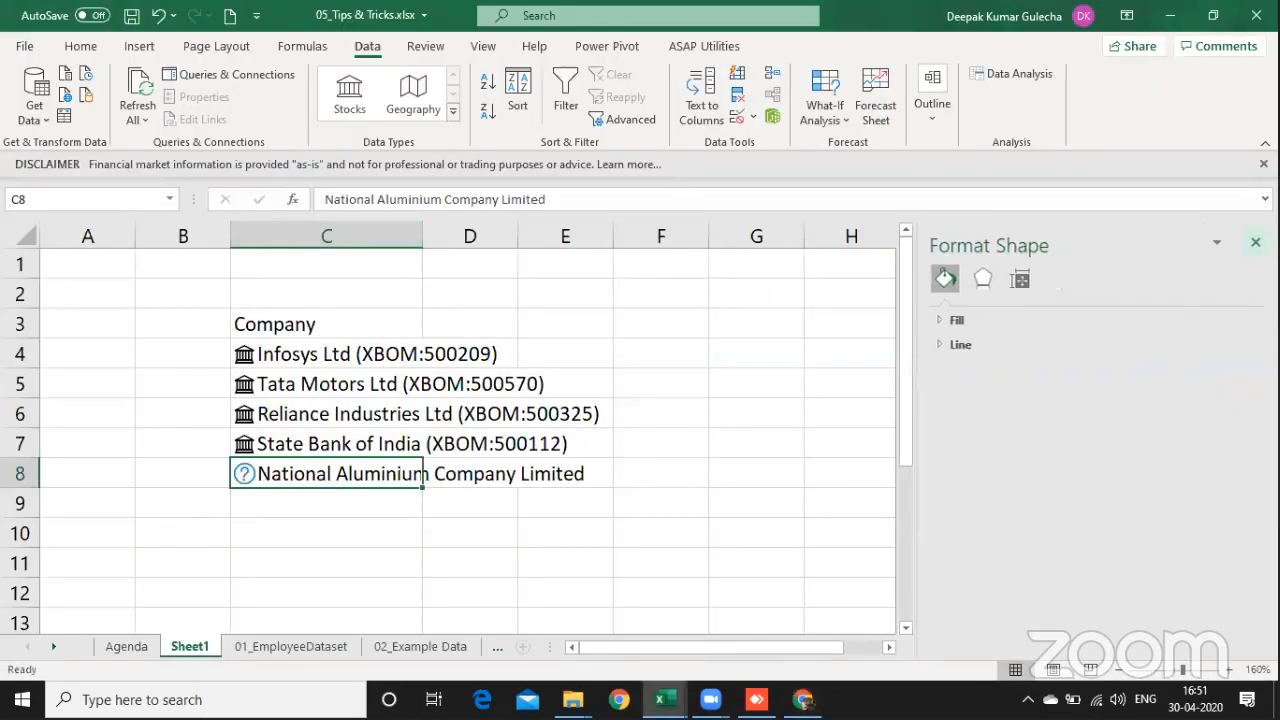
pyautogui.click(1255, 242)
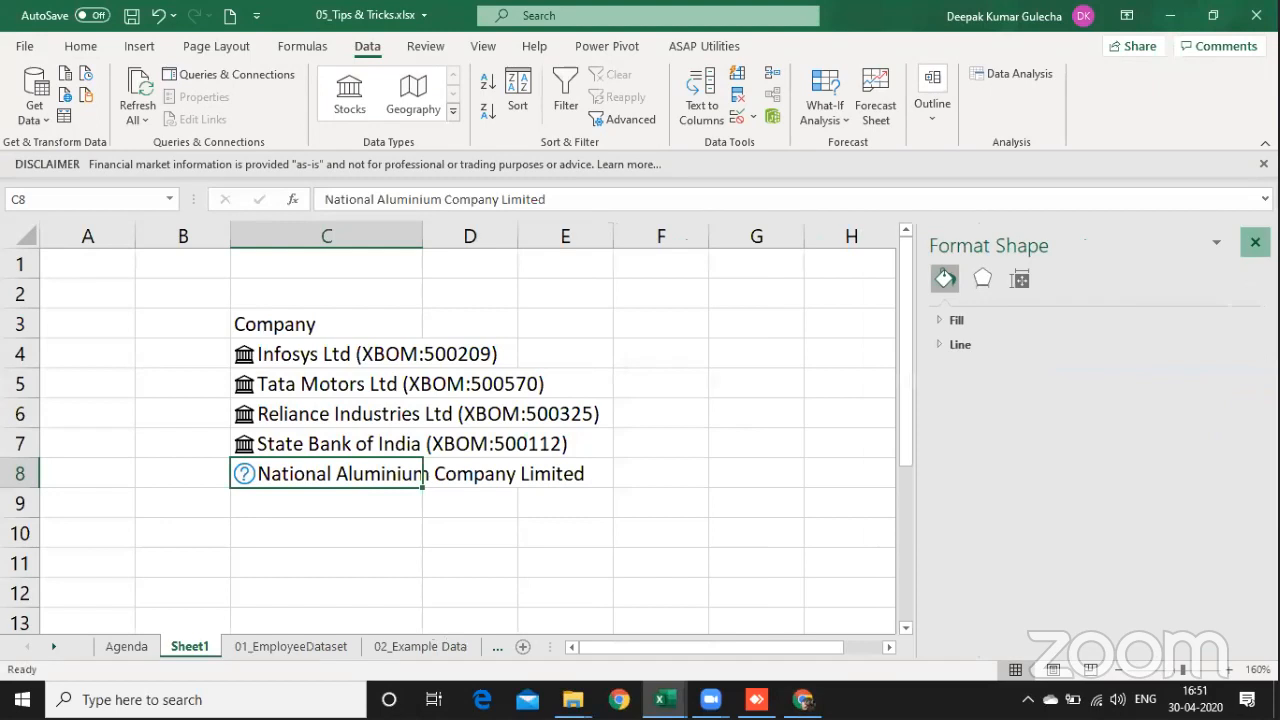
pyautogui.click(1255, 242)
# Step: Enter the stock code "XBOM:532234" in cell C9 below the company list
pyautogui.click(297, 519)
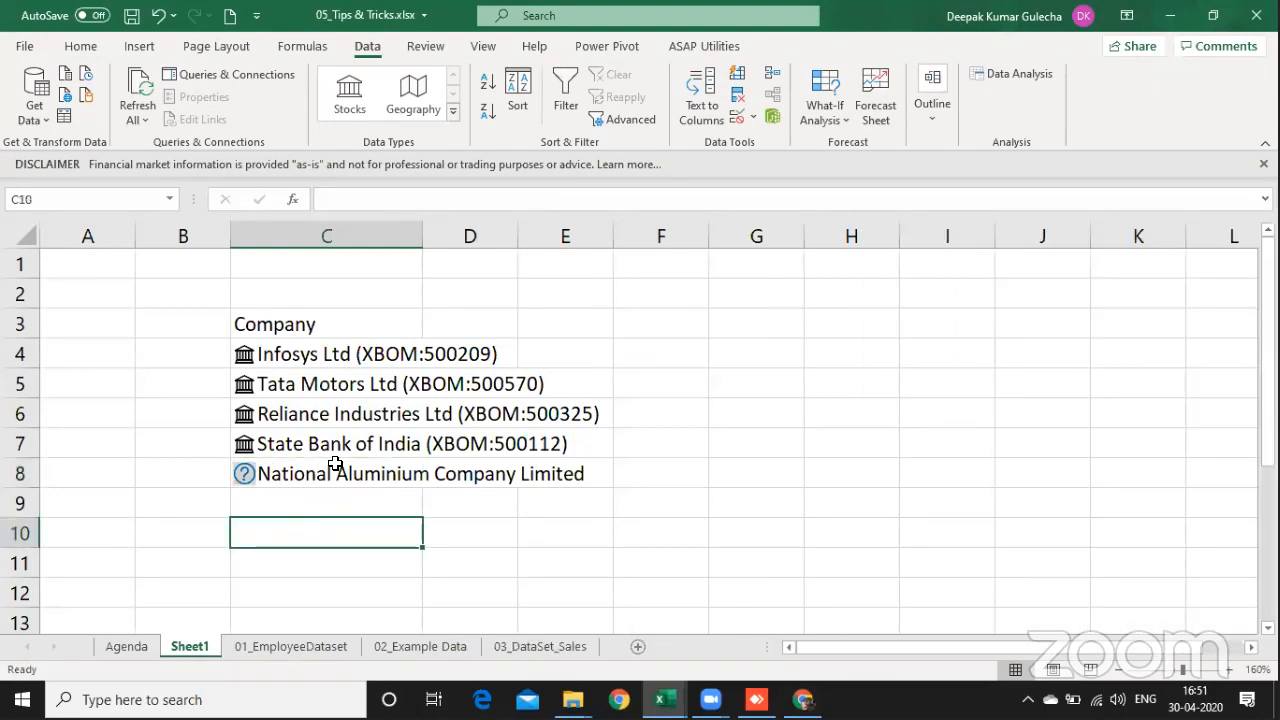
pyautogui.press('Up')
pyautogui.write('XBOM')
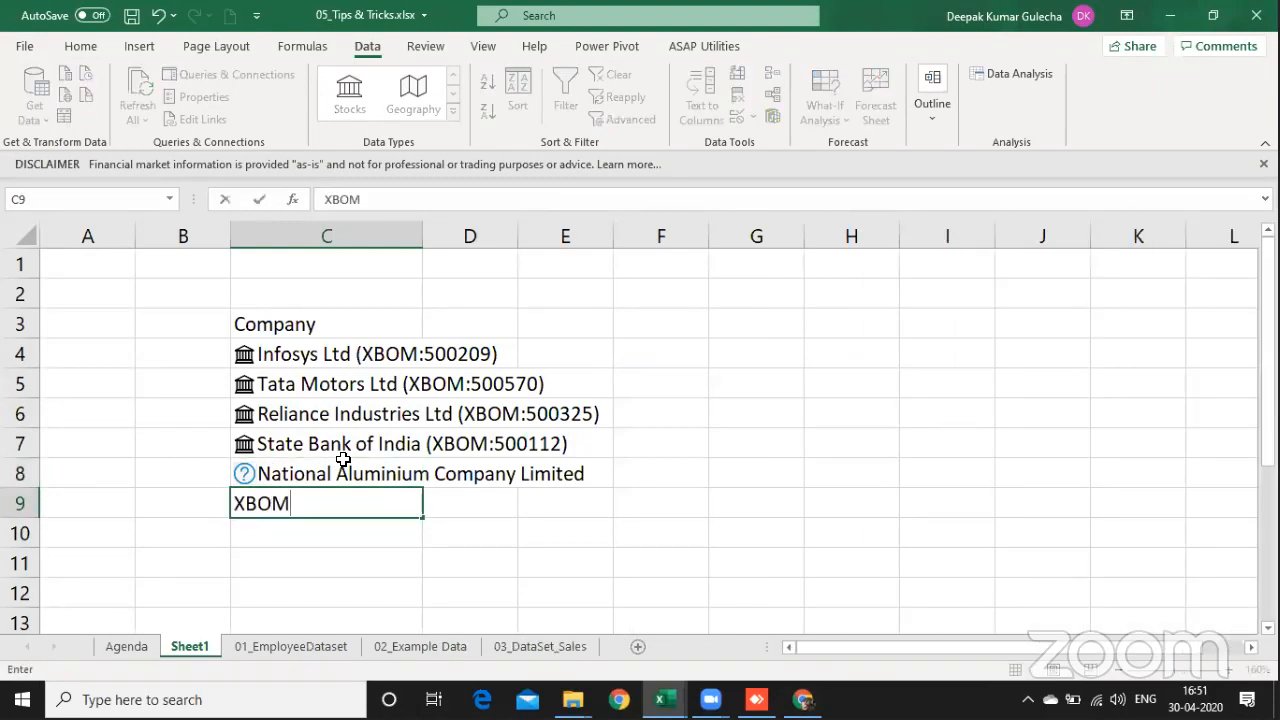
pyautogui.write(':532234')
pyautogui.press('Return')
pyautogui.press('Up')
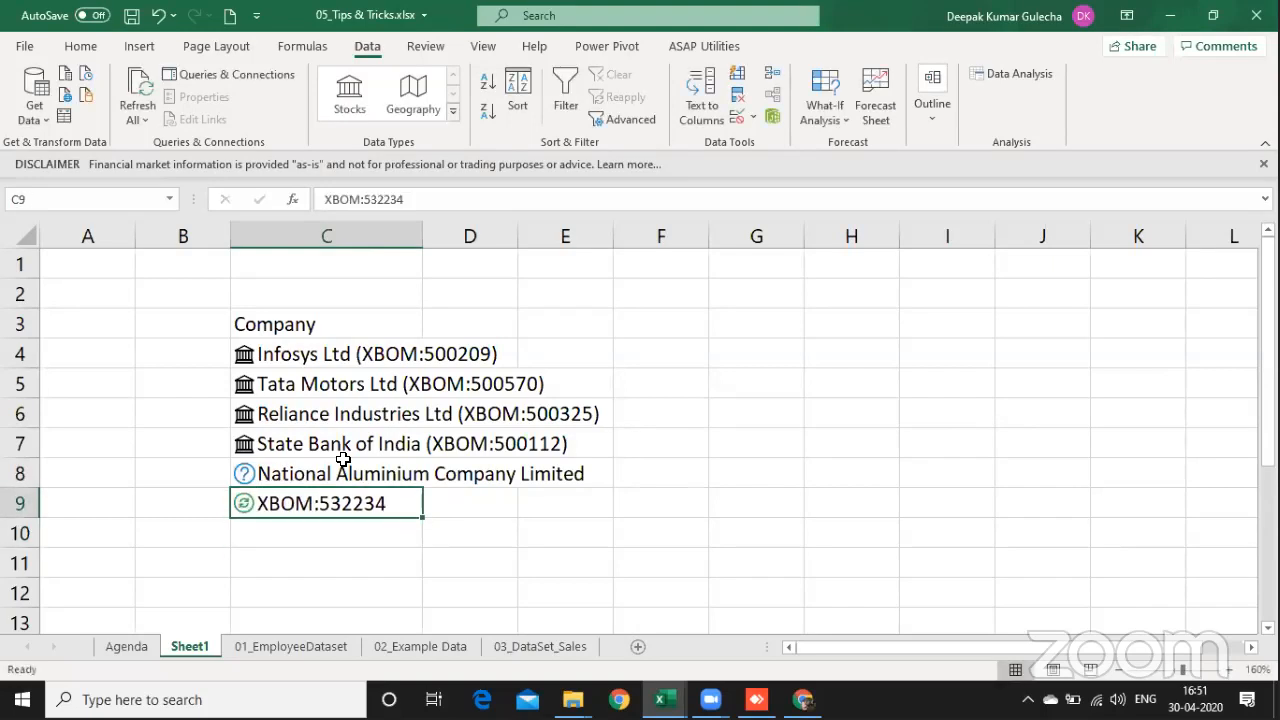
# Step: Delete row 8 containing the unmatched National Aluminium Company Limited entry
pyautogui.click(342, 458)
pyautogui.hotkey('shift', 'space')
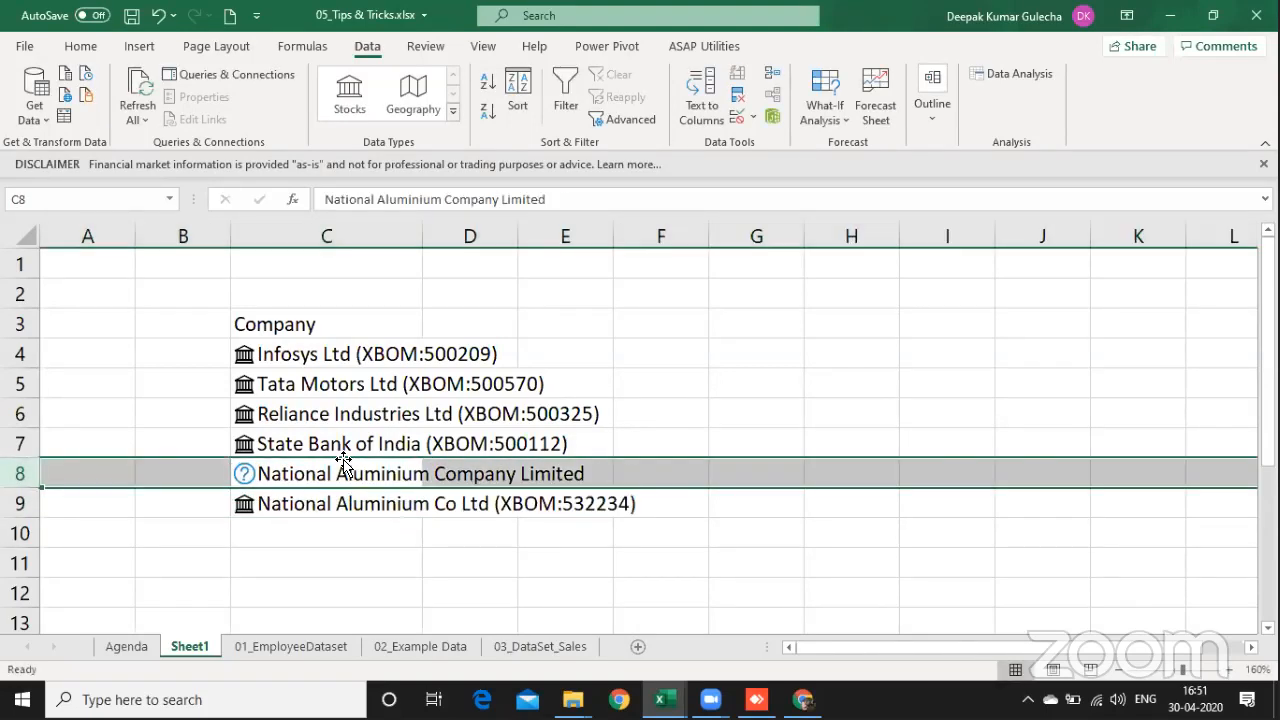
pyautogui.hotkey('ctrl', '-')
# Step: Enter "XBOM:532234" once more, in the empty cell C9 under the National Aluminium stock
pyautogui.press('Down')
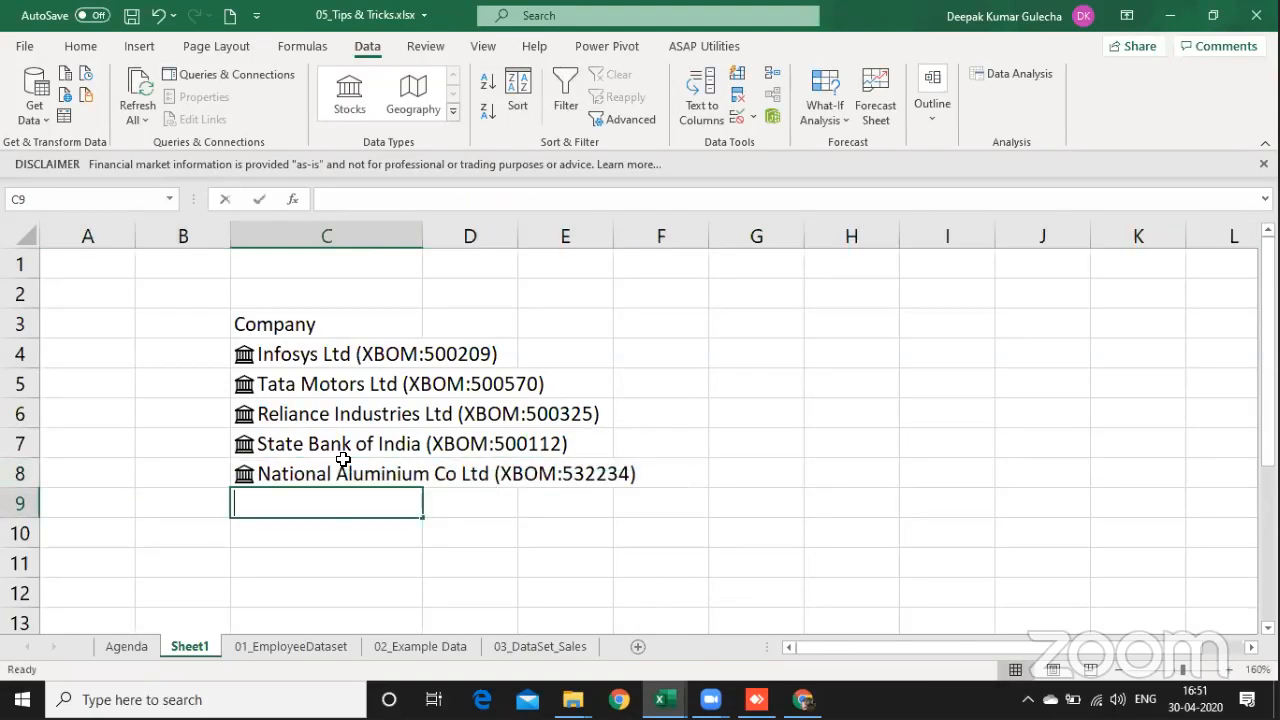
pyautogui.write('XBOM')
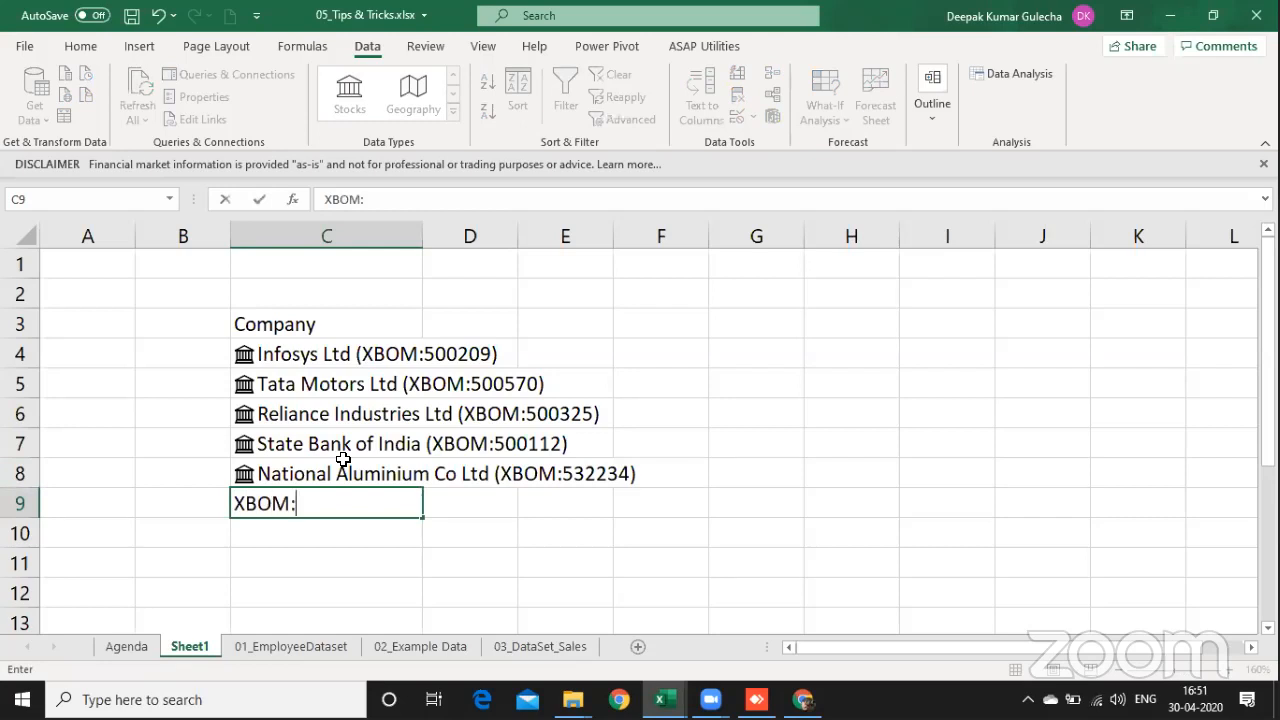
pyautogui.write(':532234')
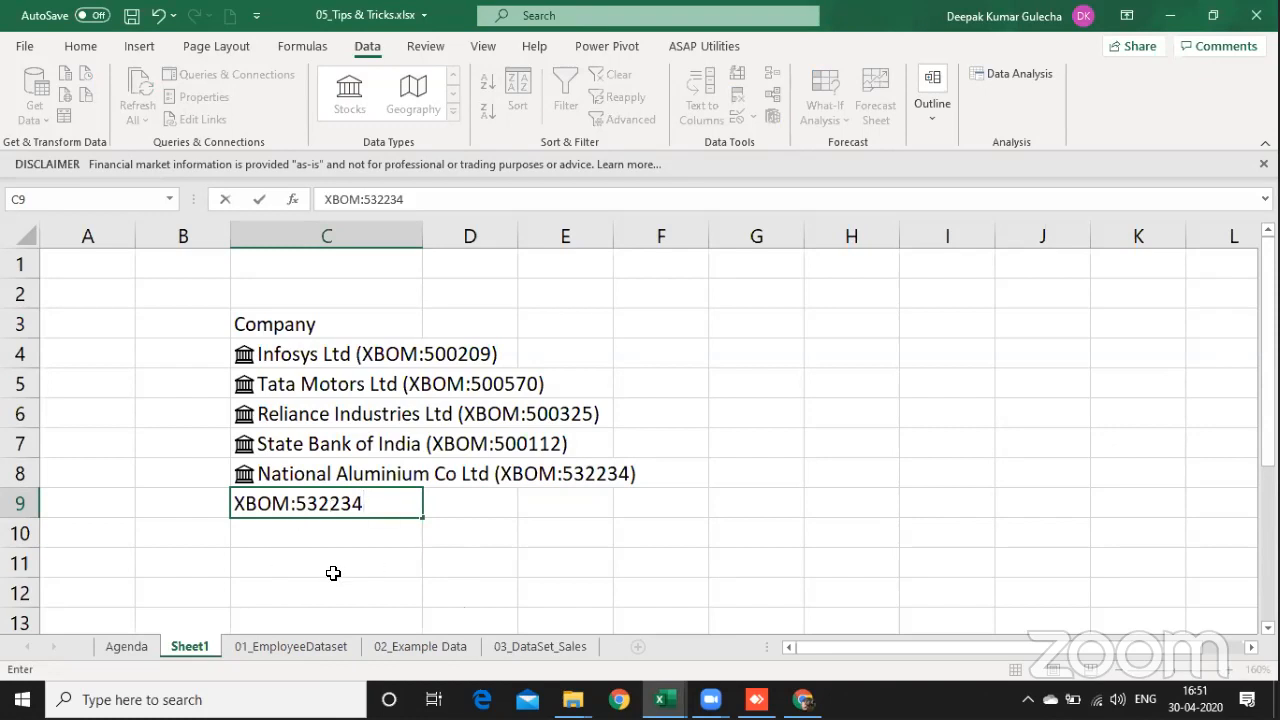
pyautogui.press('Return')
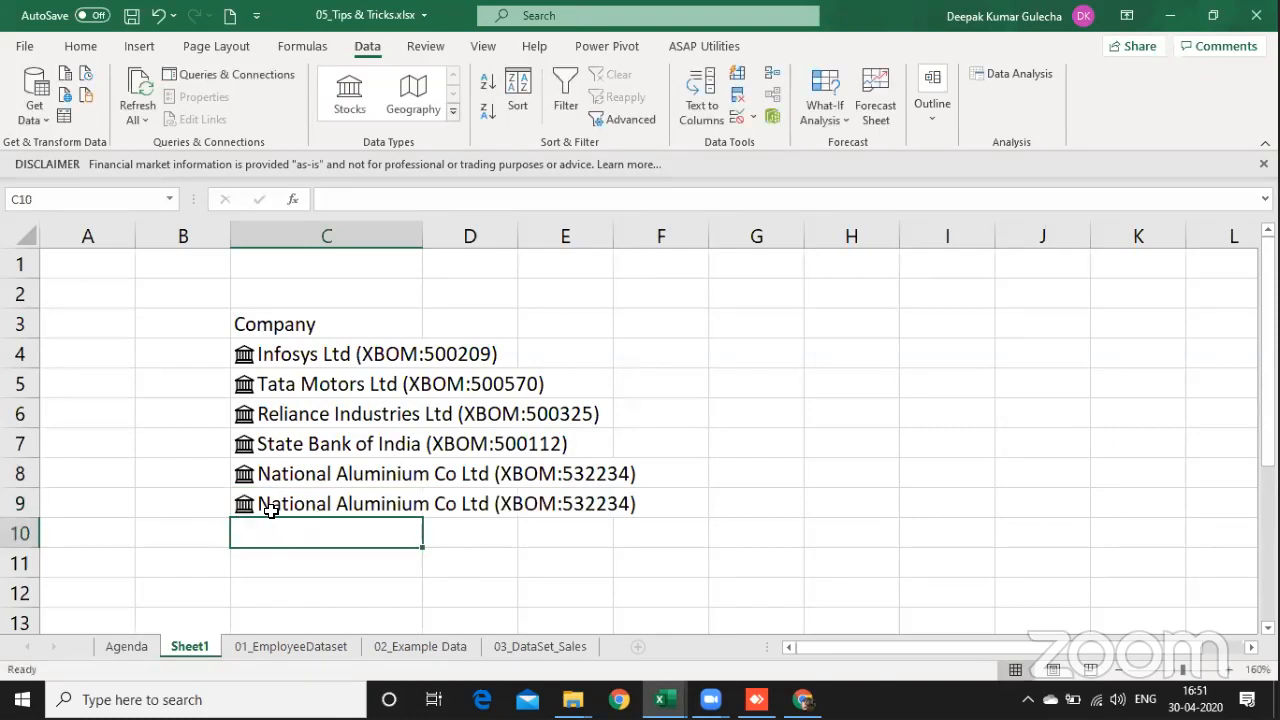
# Step: Add the Price field for the stocks in C4:C9 and widen columns C and D
pyautogui.moveTo(423, 228); pyautogui.dragTo(575, 228)
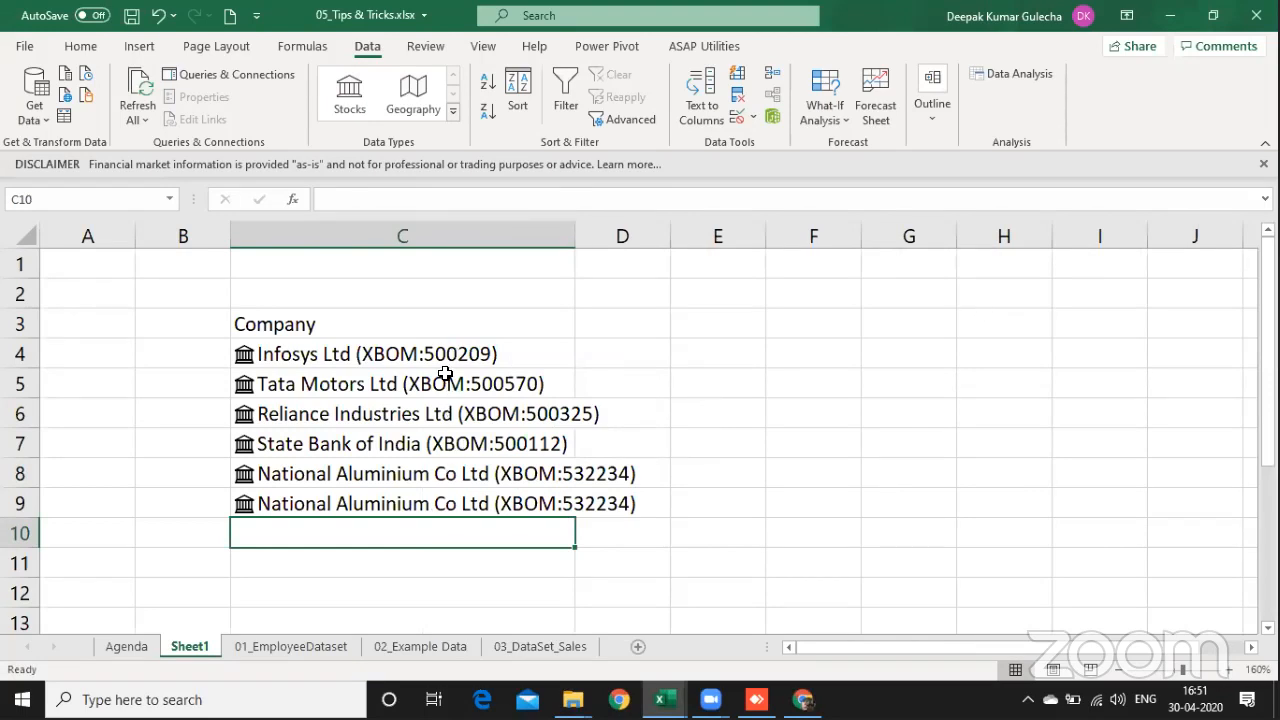
pyautogui.moveTo(452, 356); pyautogui.dragTo(554, 508)
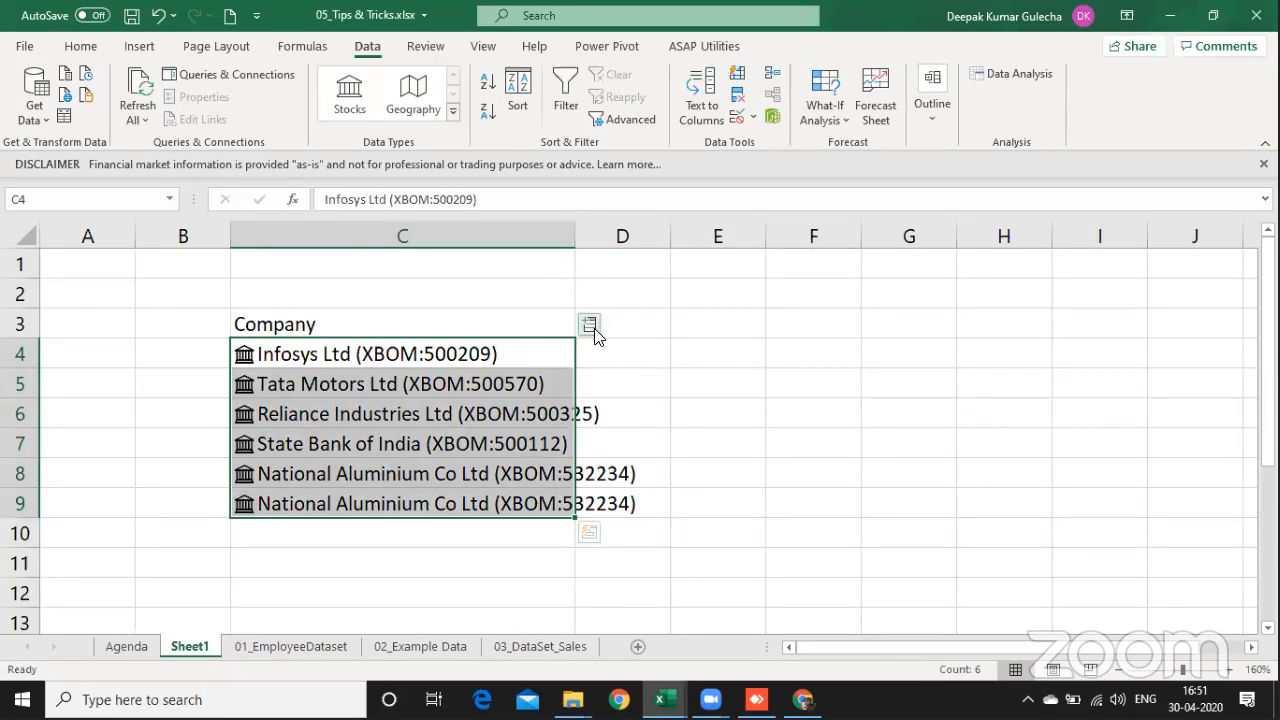
pyautogui.click(590, 327)
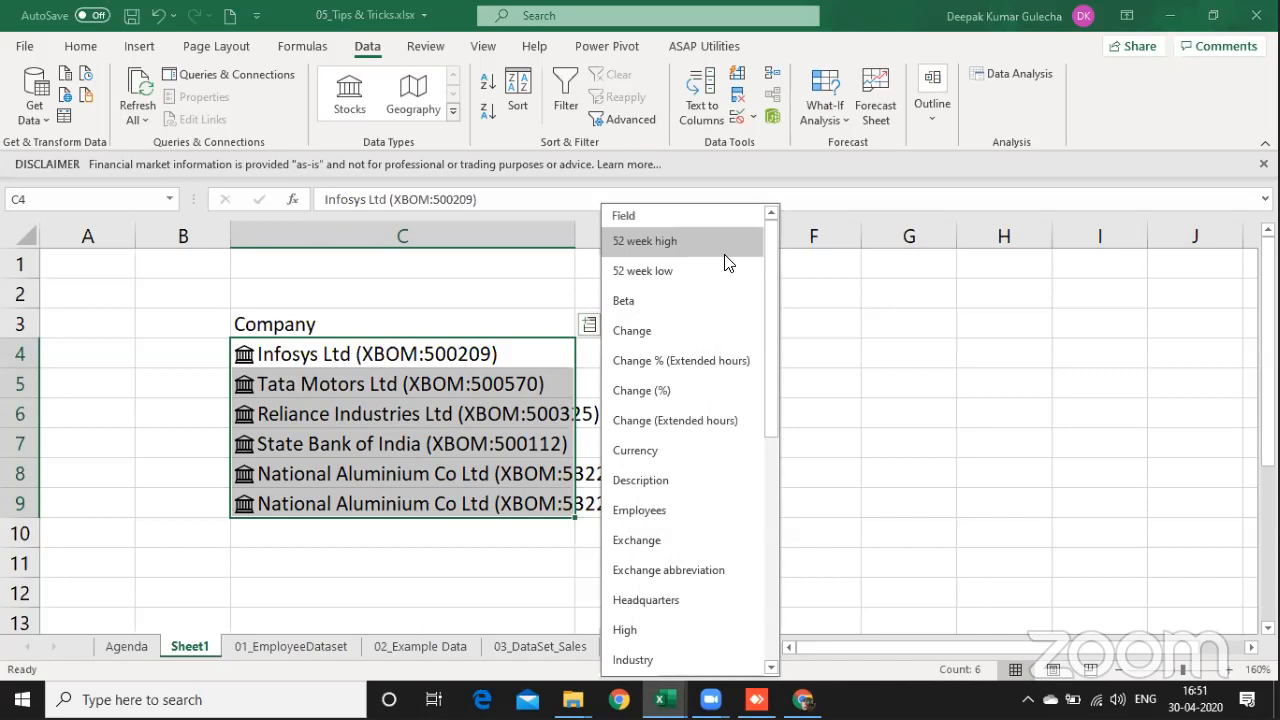
pyautogui.click(768, 616)
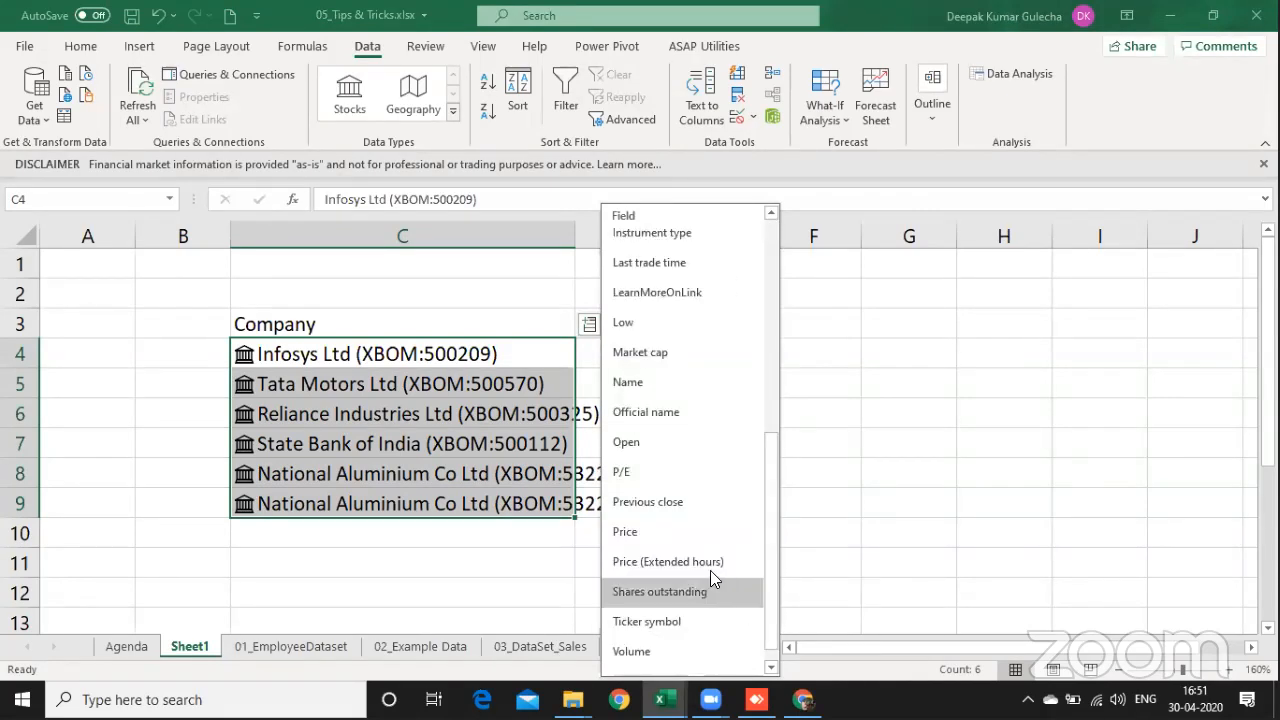
pyautogui.click(700, 534)
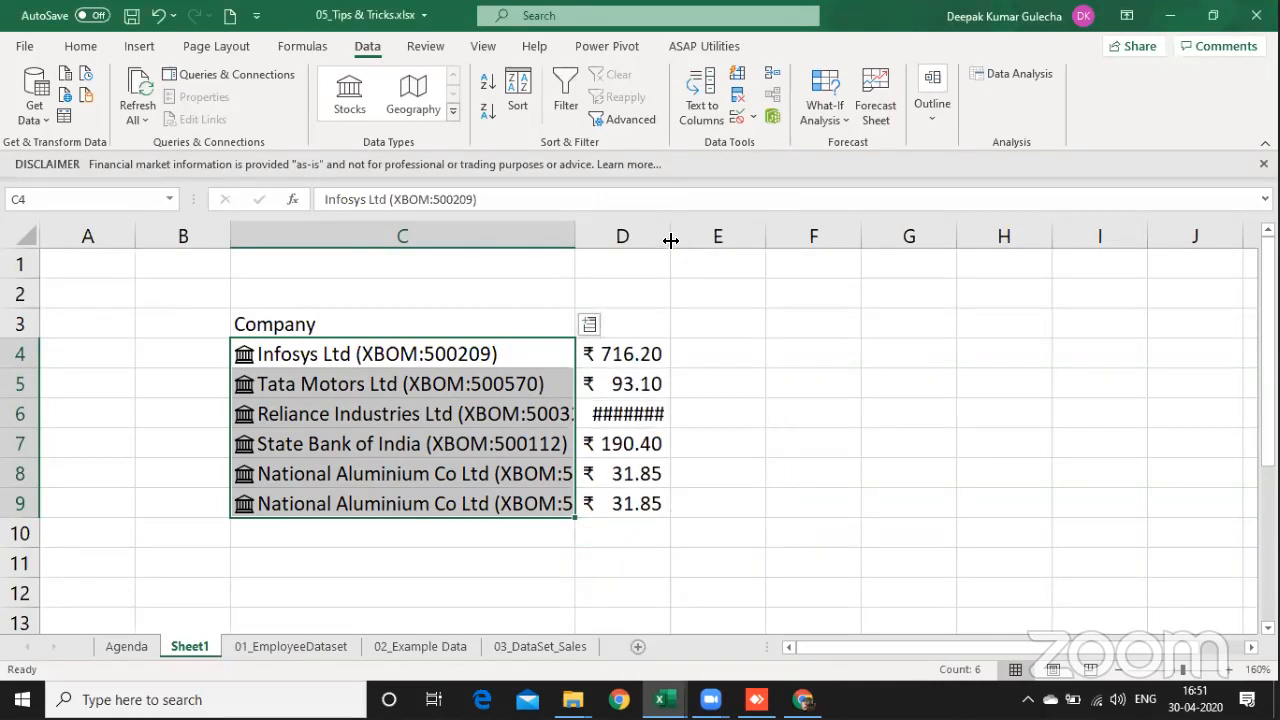
pyautogui.moveTo(670, 240); pyautogui.dragTo(709, 240)
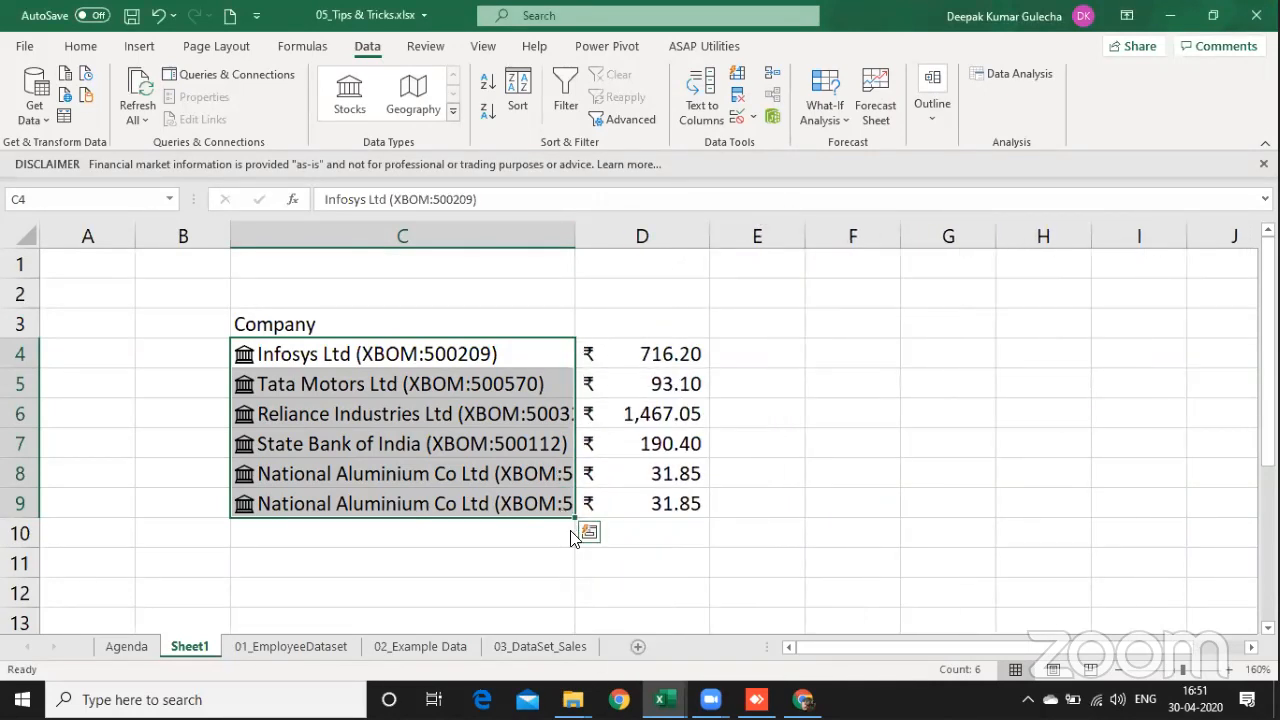
# Step: Add the Volume field for the Infosys stock in C4 only
pyautogui.click(550, 353)
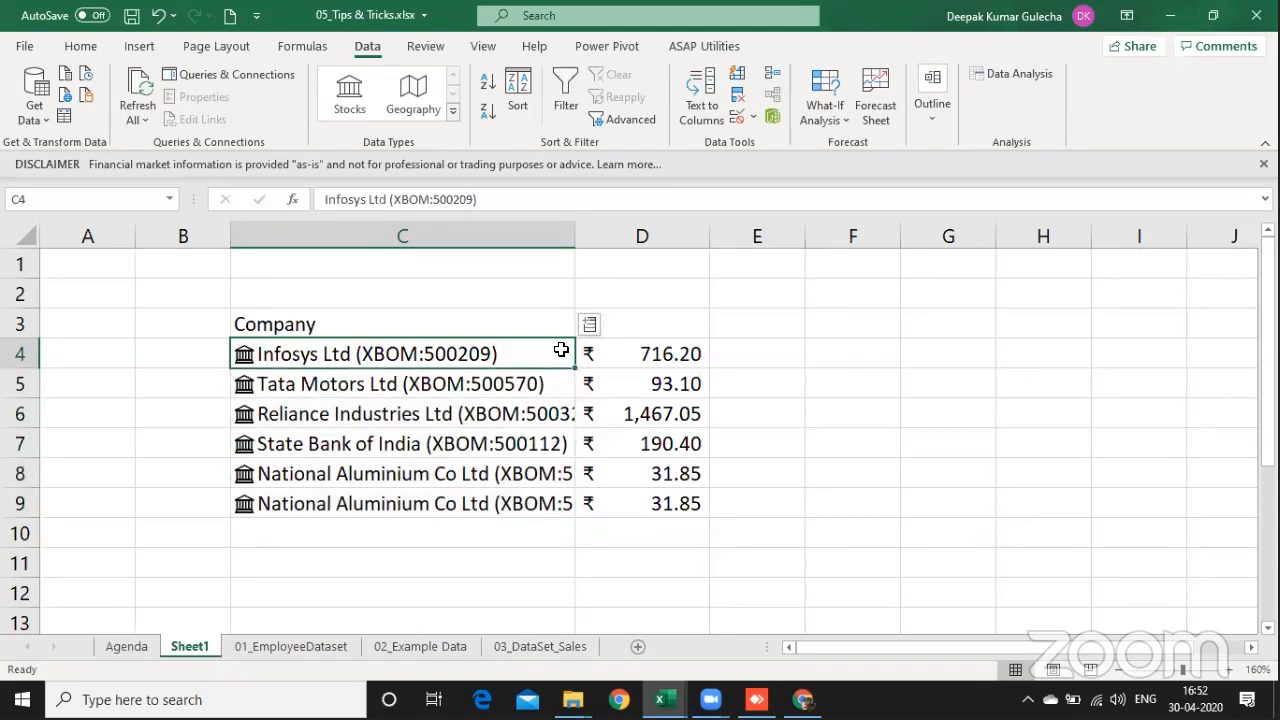
pyautogui.click(590, 326)
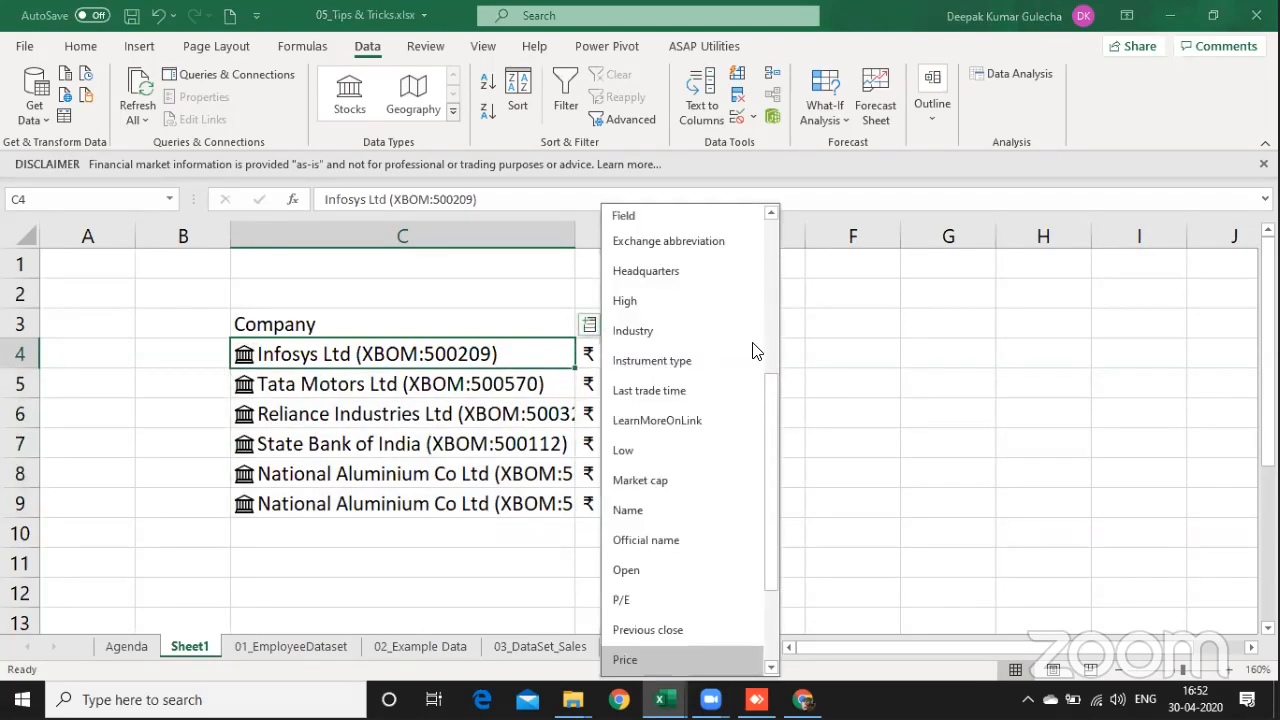
pyautogui.moveTo(770, 418); pyautogui.dragTo(779, 575)
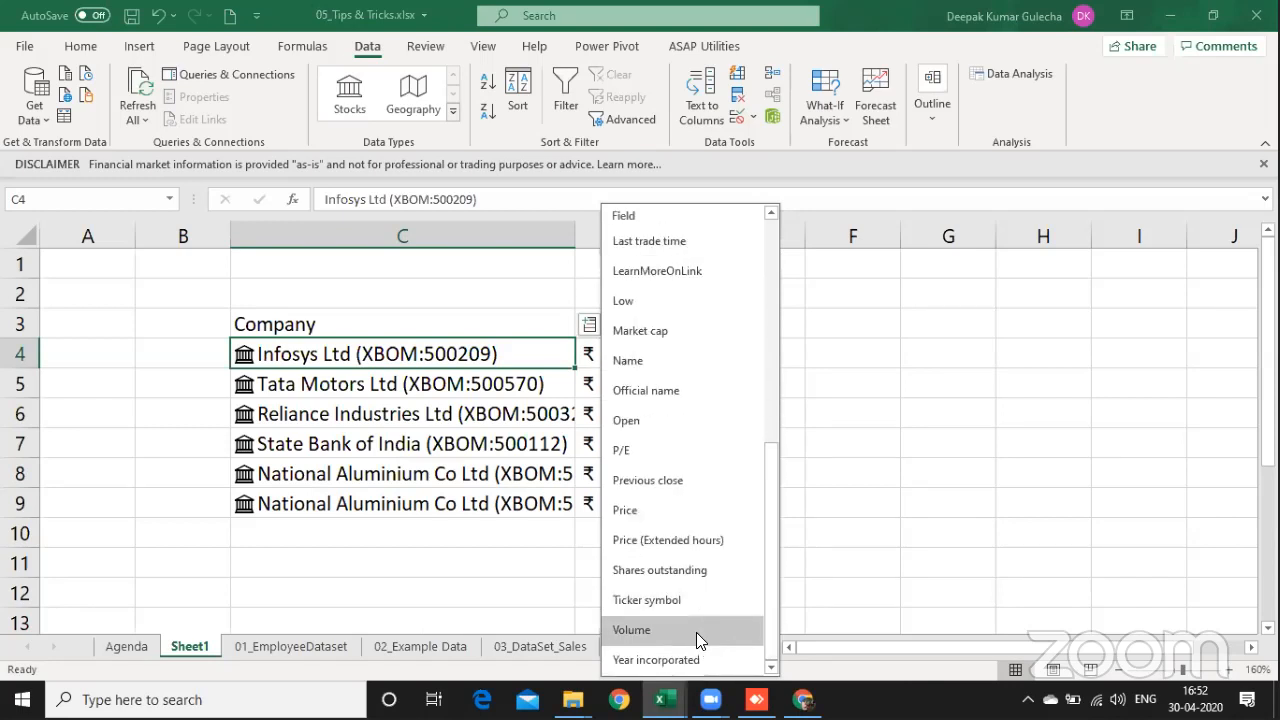
pyautogui.click(696, 632)
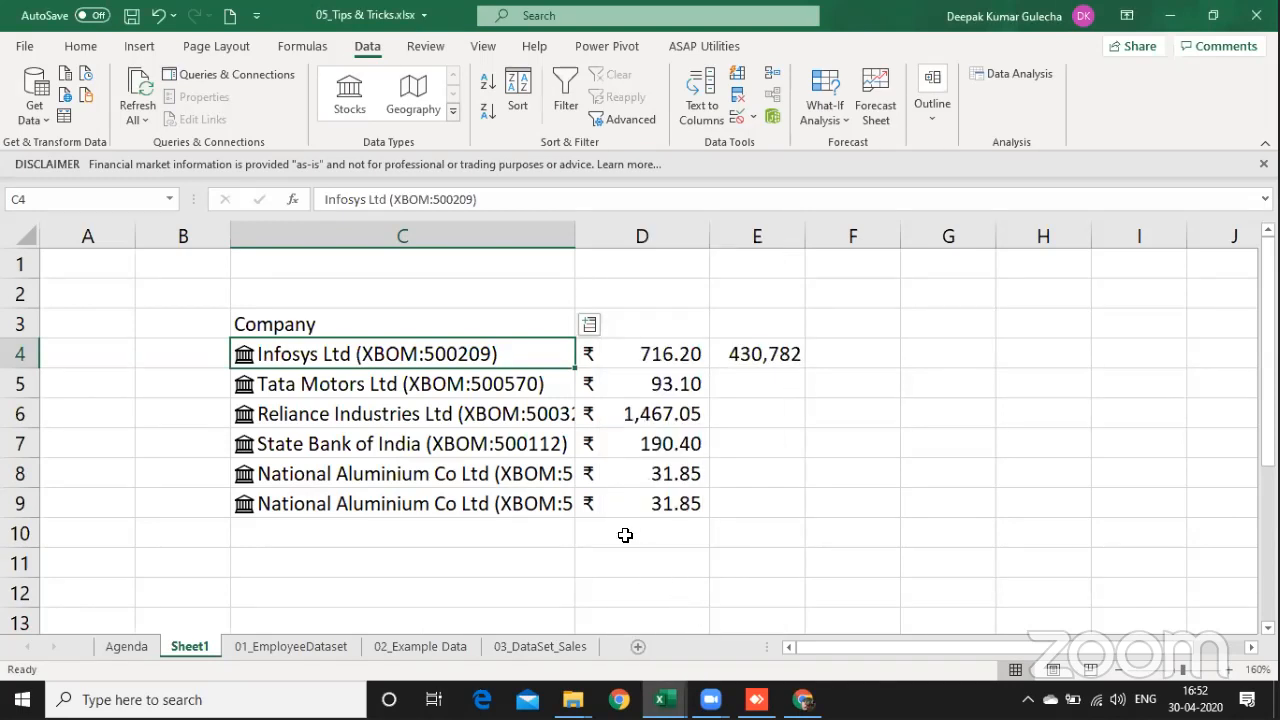
# Step: Add the 52 week high field for all the stocks in C4:C9
pyautogui.hotkey('shift', 'Down')
pyautogui.hotkey('shift', 'Down')
pyautogui.hotkey('shift', 'Down')
pyautogui.hotkey('shift', 'Down')
pyautogui.hotkey('shift', 'Down')
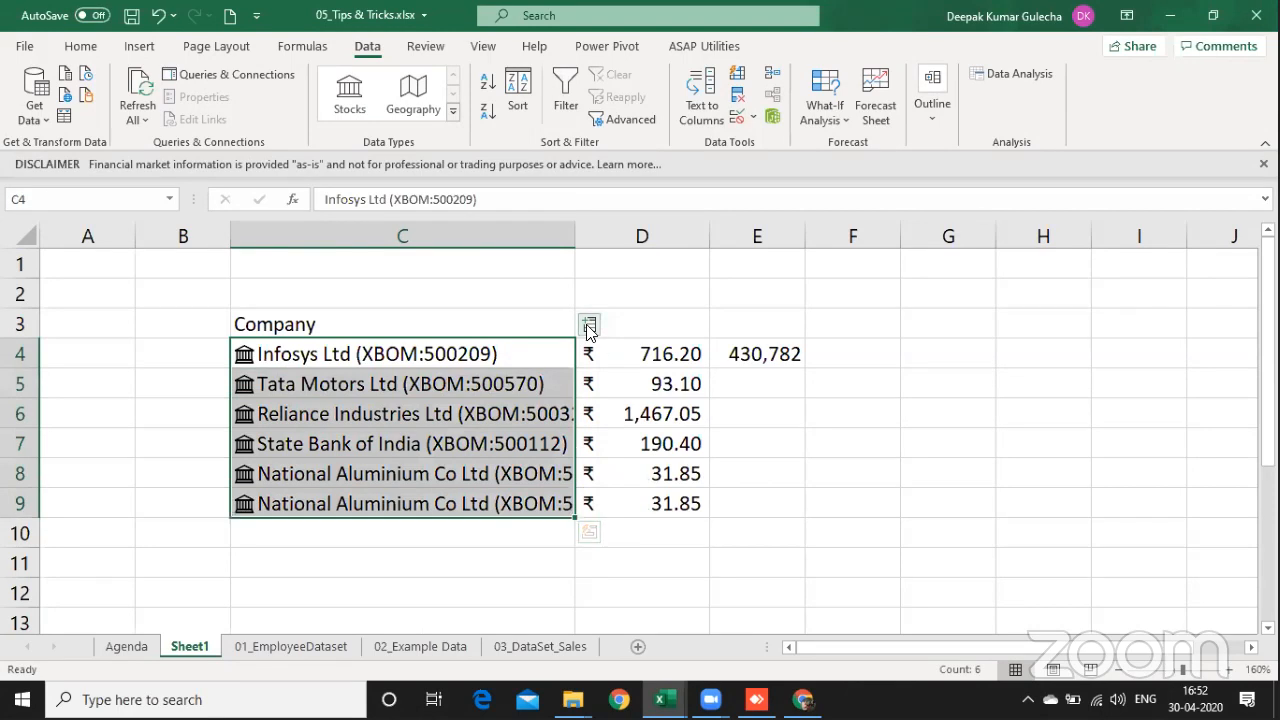
pyautogui.click(588, 328)
pyautogui.click(772, 240)
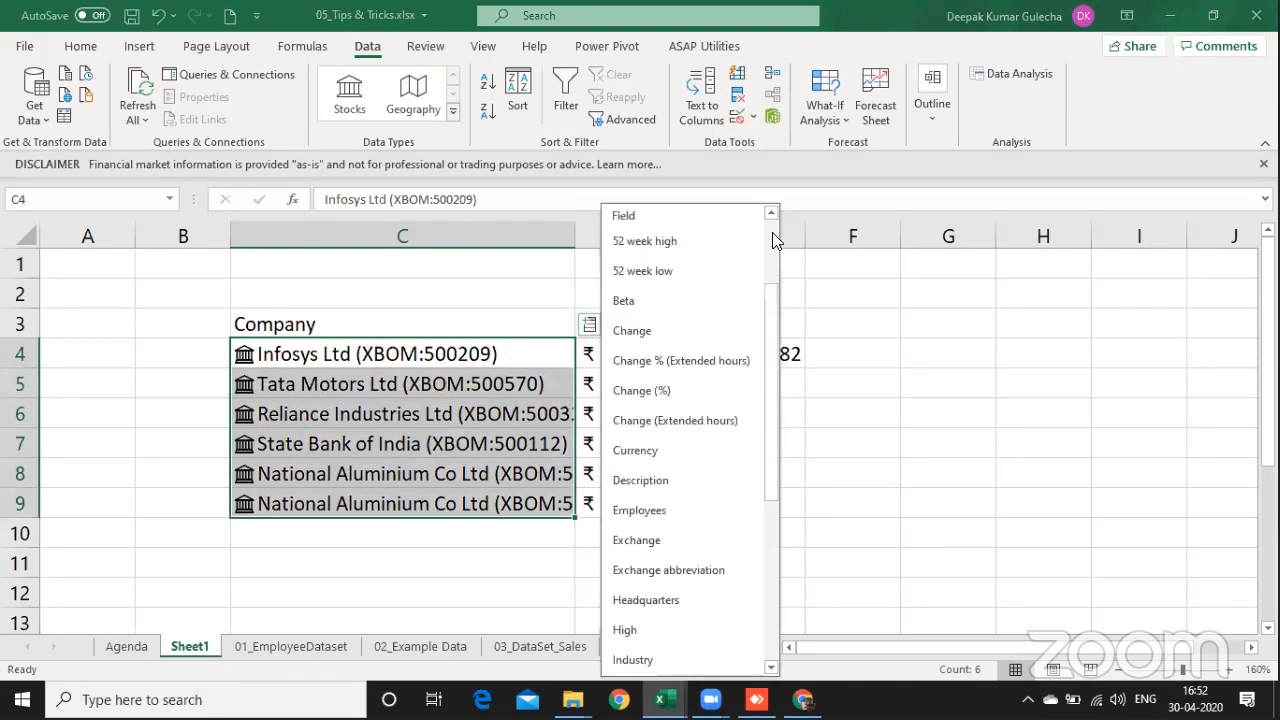
pyautogui.click(684, 243)
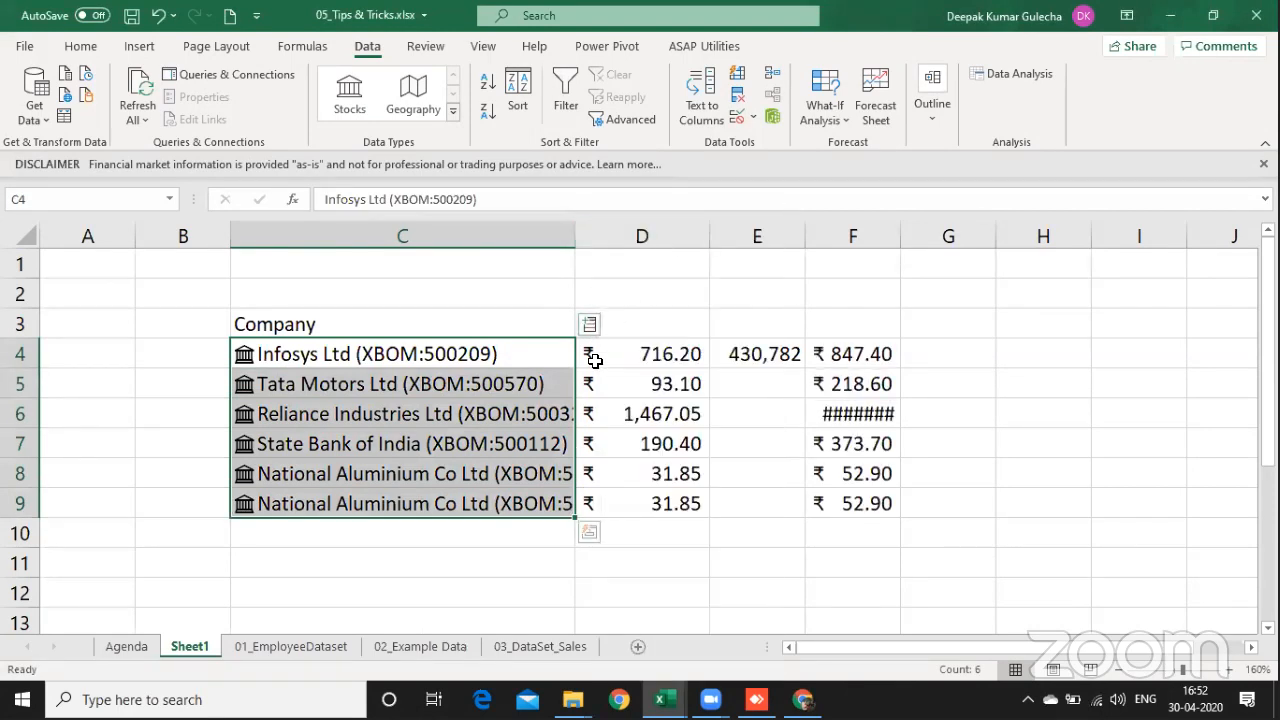
# Step: Add the 52 week low field for the same stocks and widen columns D through G equally
pyautogui.click(589, 324)
pyautogui.click(667, 273)
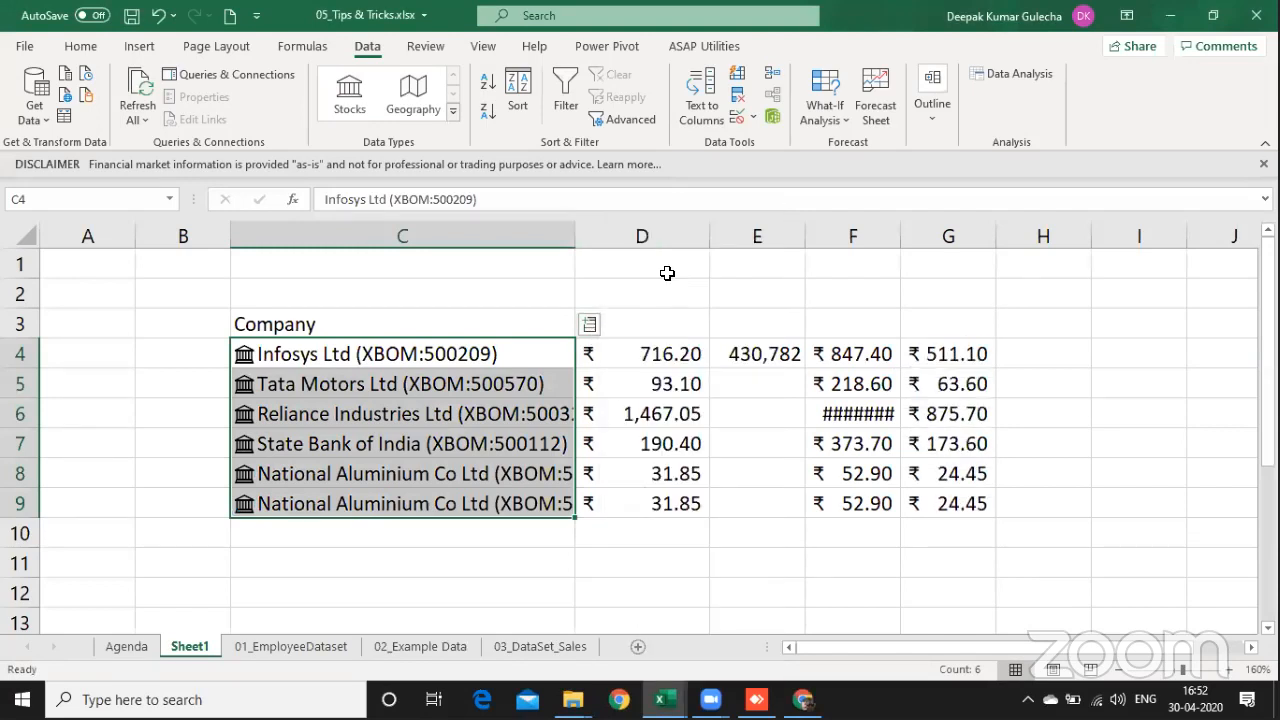
pyautogui.moveTo(943, 235); pyautogui.dragTo(713, 228)
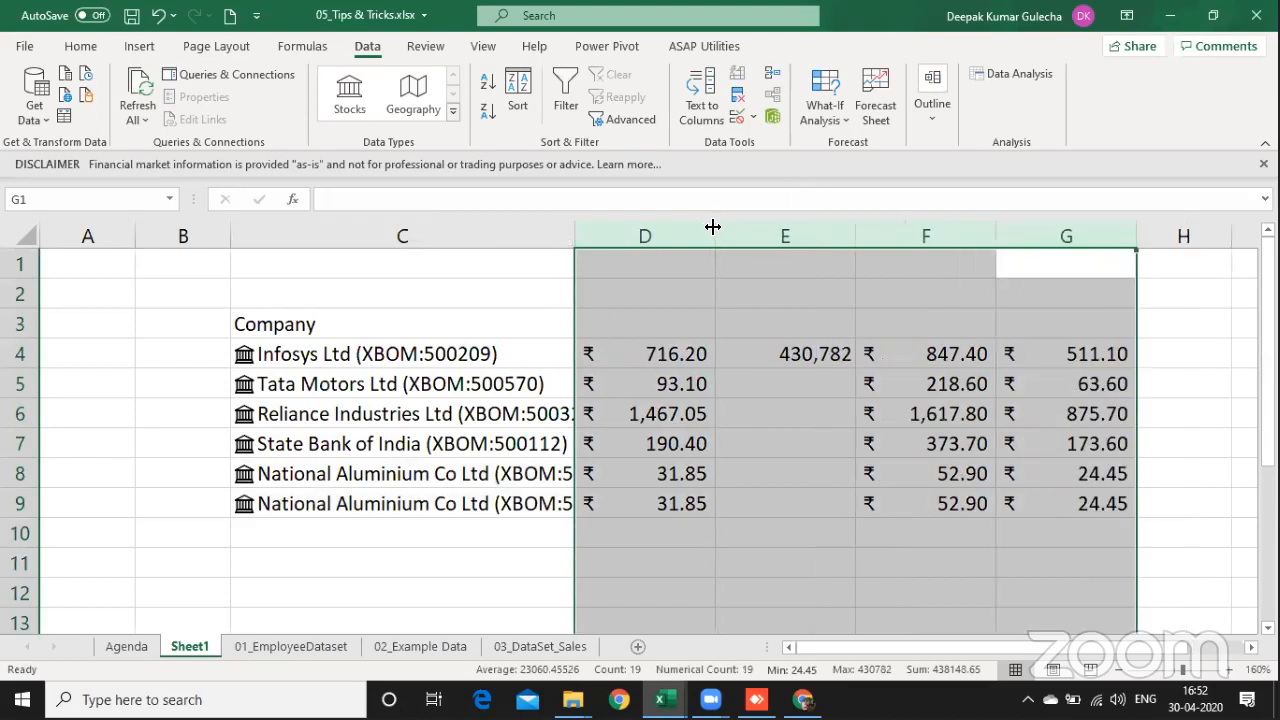
# Step: Delete column E, which holds only the Infosys volume, and return to the Infosys price in D4
pyautogui.click(757, 377)
pyautogui.hotkey('ctrl', 'space')
pyautogui.hotkey('ctrl', '-')
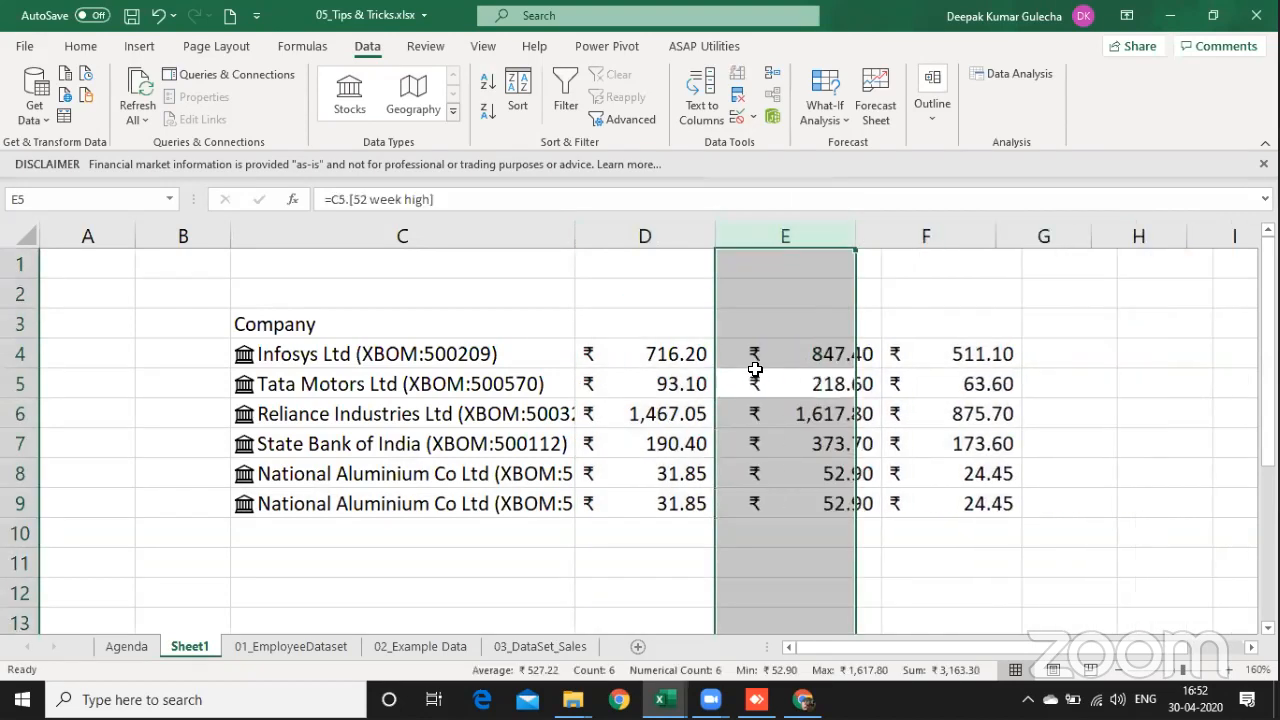
pyautogui.press('Left')
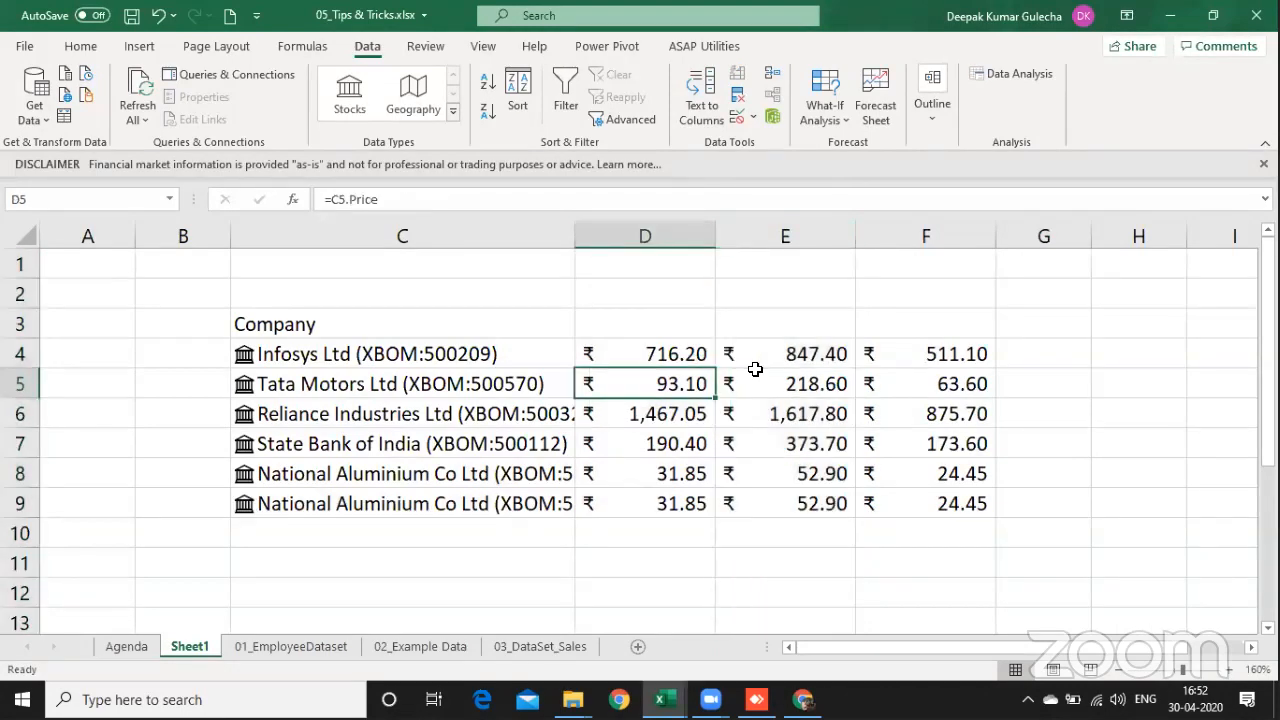
pyautogui.press('Up')
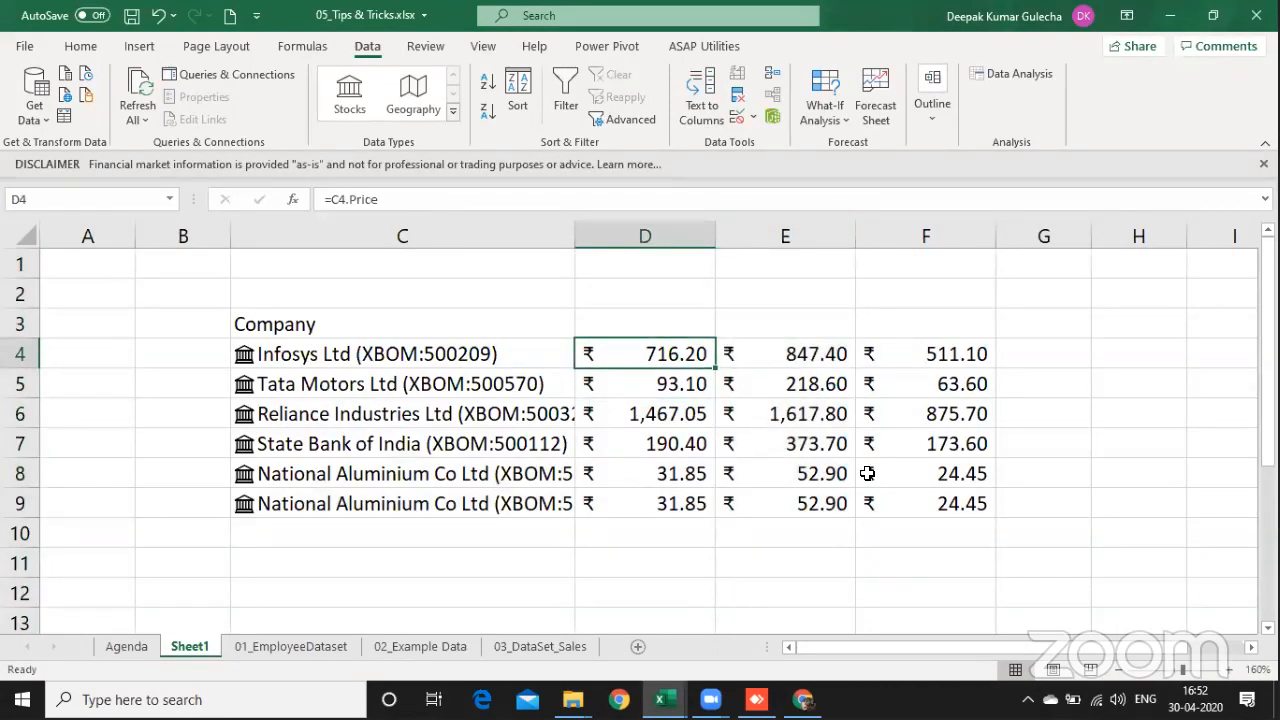
# Step: Highlight the stock code within the Infosys entry in cell C4
pyautogui.press('Left')
pyautogui.press('F2')
pyautogui.press('Left')
pyautogui.hotkey('ctrl', 'shift', 'Left')
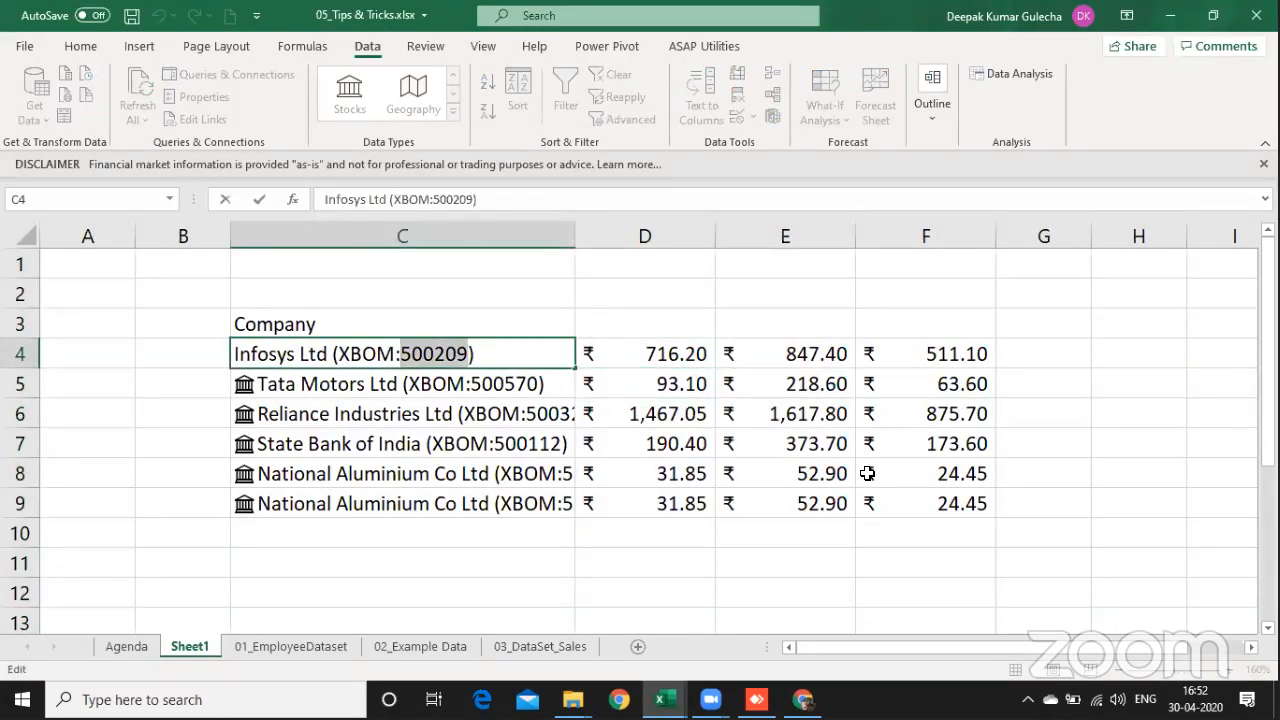
# Step: Switch to Chrome to check National Aluminium's share price, and return to Excel to compare it with the price in D9
pyautogui.hotkey('alt', 'Tab')
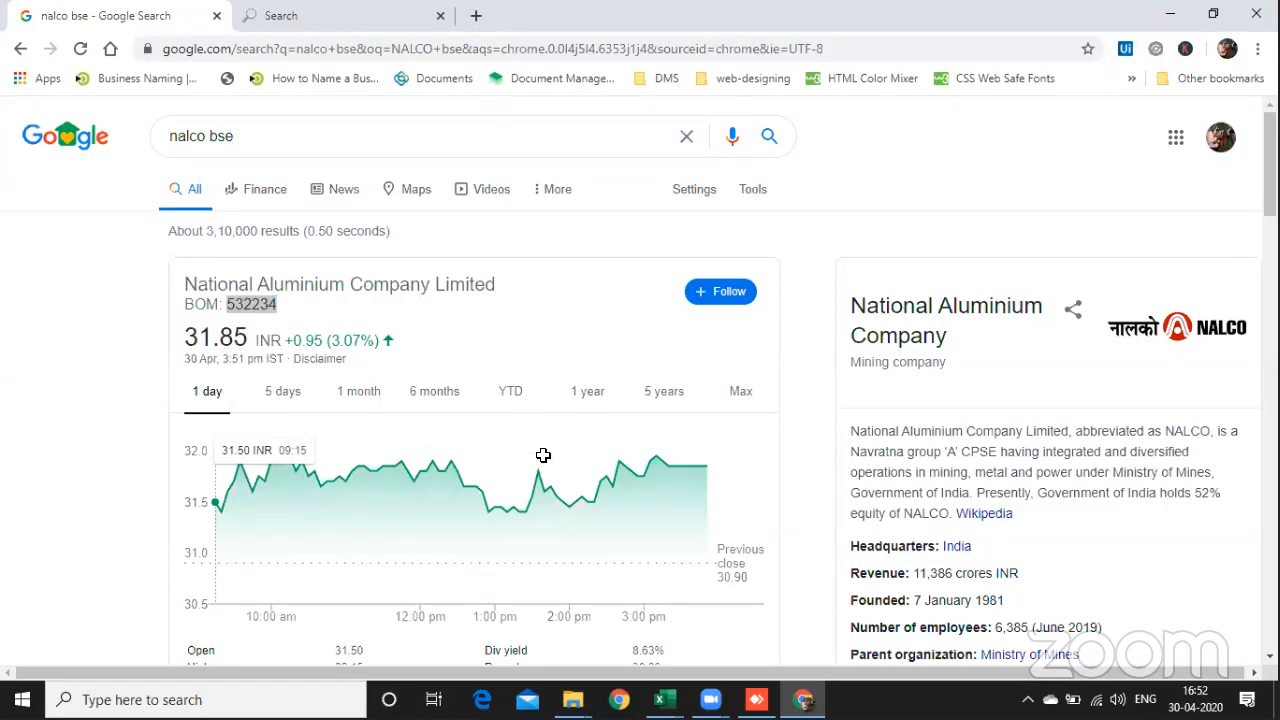
pyautogui.hotkey('alt', 'Tab')
pyautogui.click(663, 545)
pyautogui.press('Up')
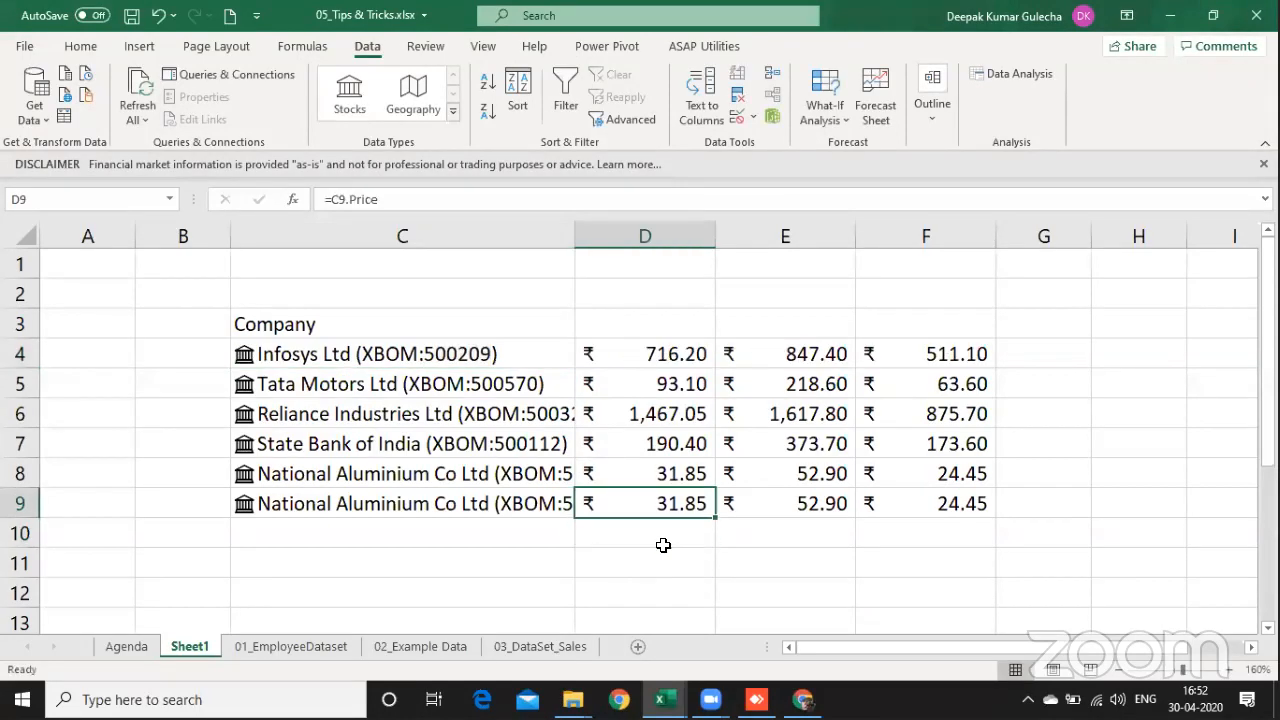
# Step: Delete row 9 containing the duplicate National Aluminium stock
pyautogui.hotkey('shift', 'Left')
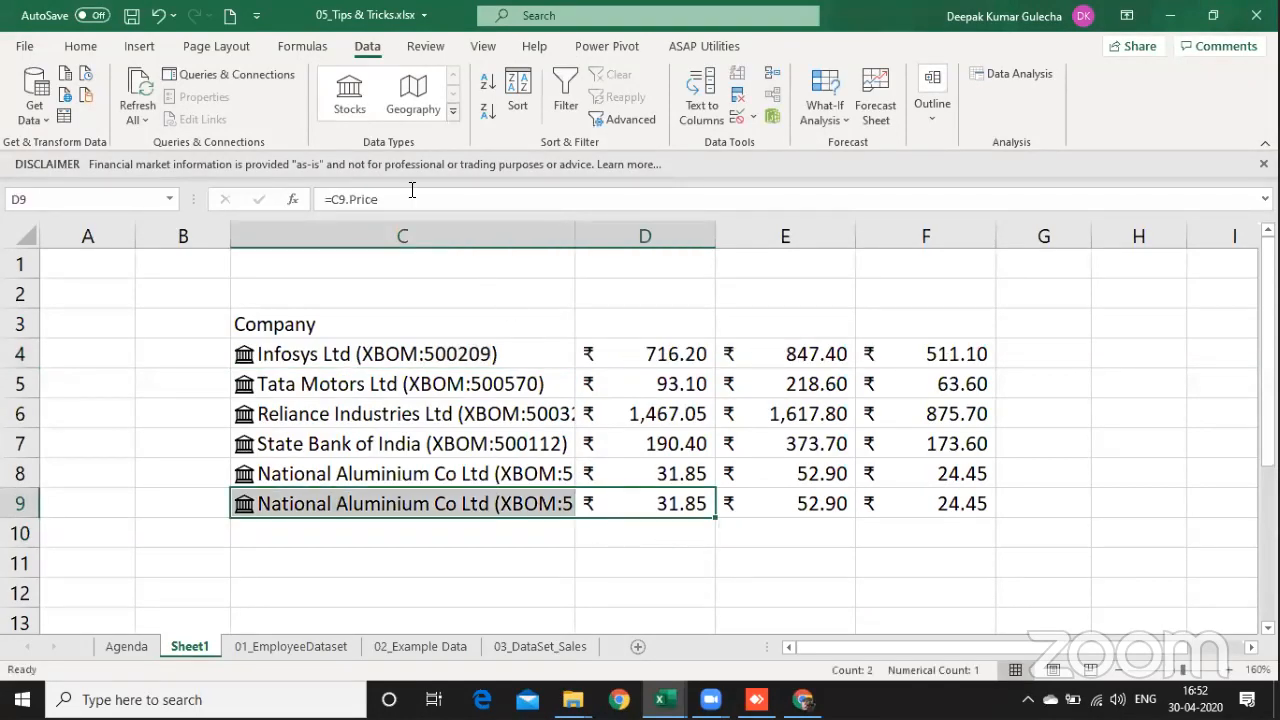
pyautogui.press('Up')
pyautogui.press('Down')
pyautogui.hotkey('shift', 'space')
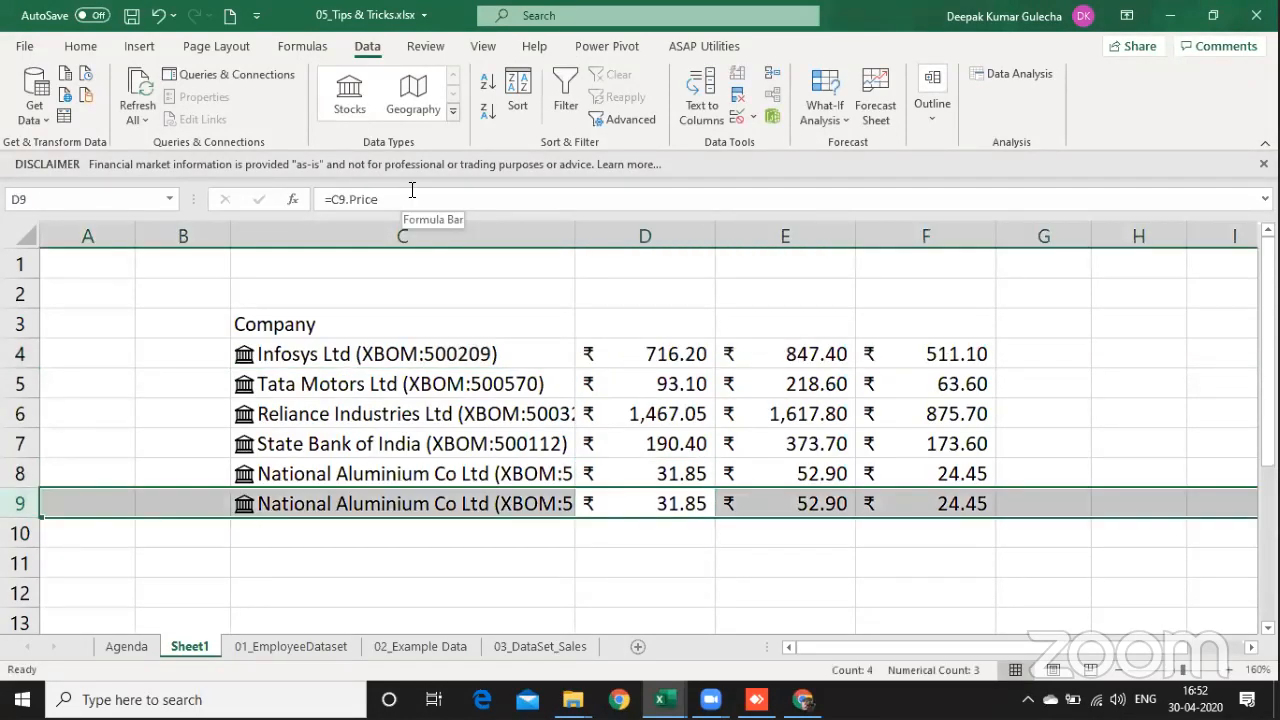
pyautogui.hotkey('ctrl', '-')
# Step: Examine the Price formula for Infosys in cell D4 without changing it
pyautogui.press('Up')
pyautogui.press('Up')
pyautogui.press('Up')
pyautogui.press('Up')
pyautogui.press('Up')
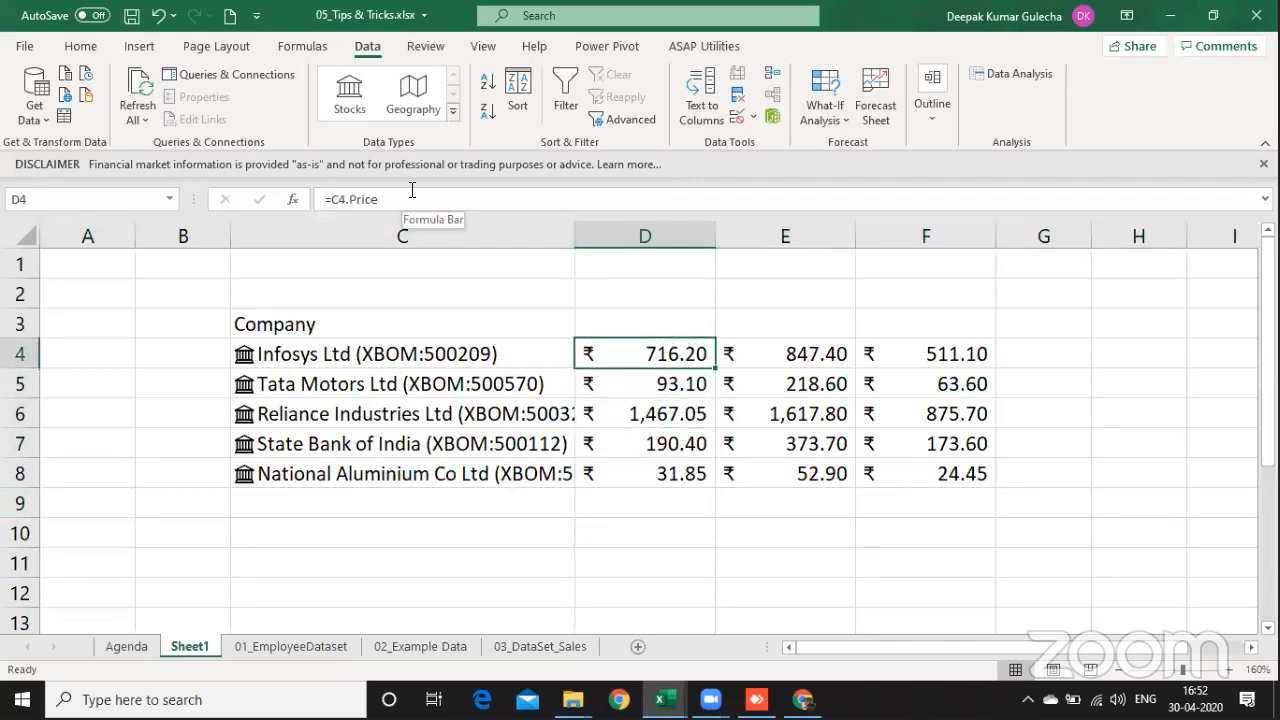
pyautogui.press('F2')
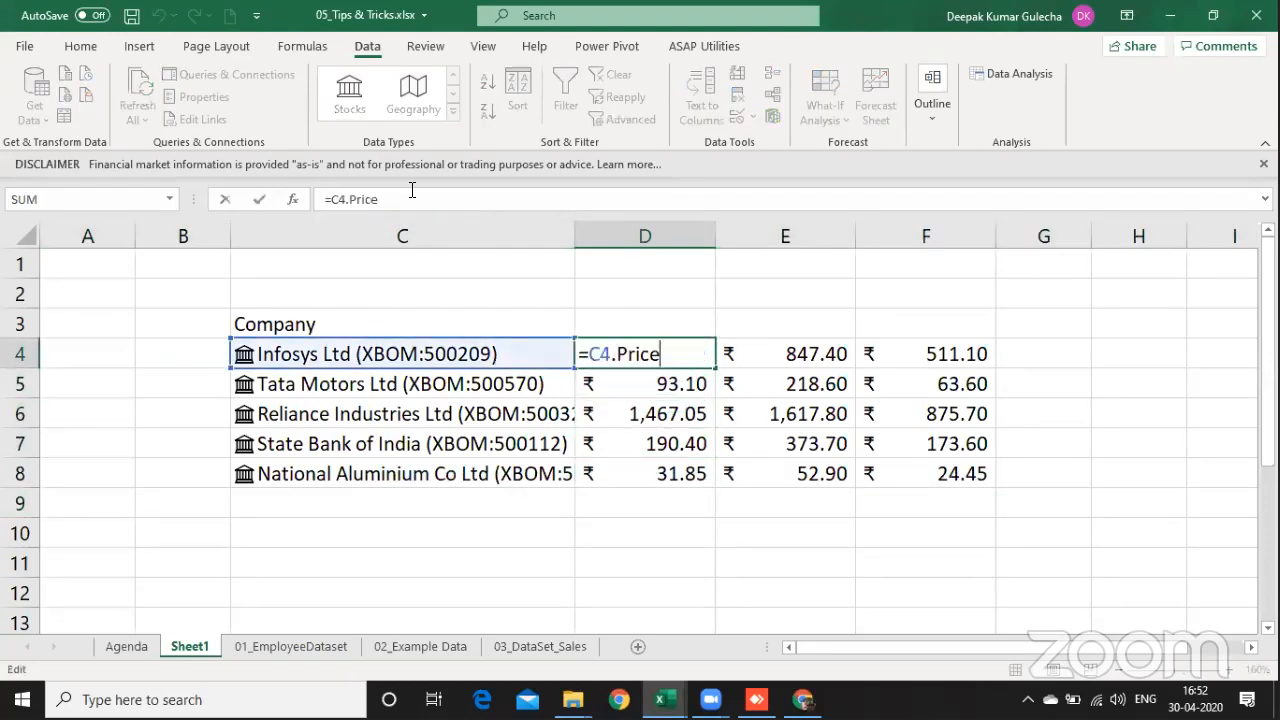
pyautogui.press('Escape')
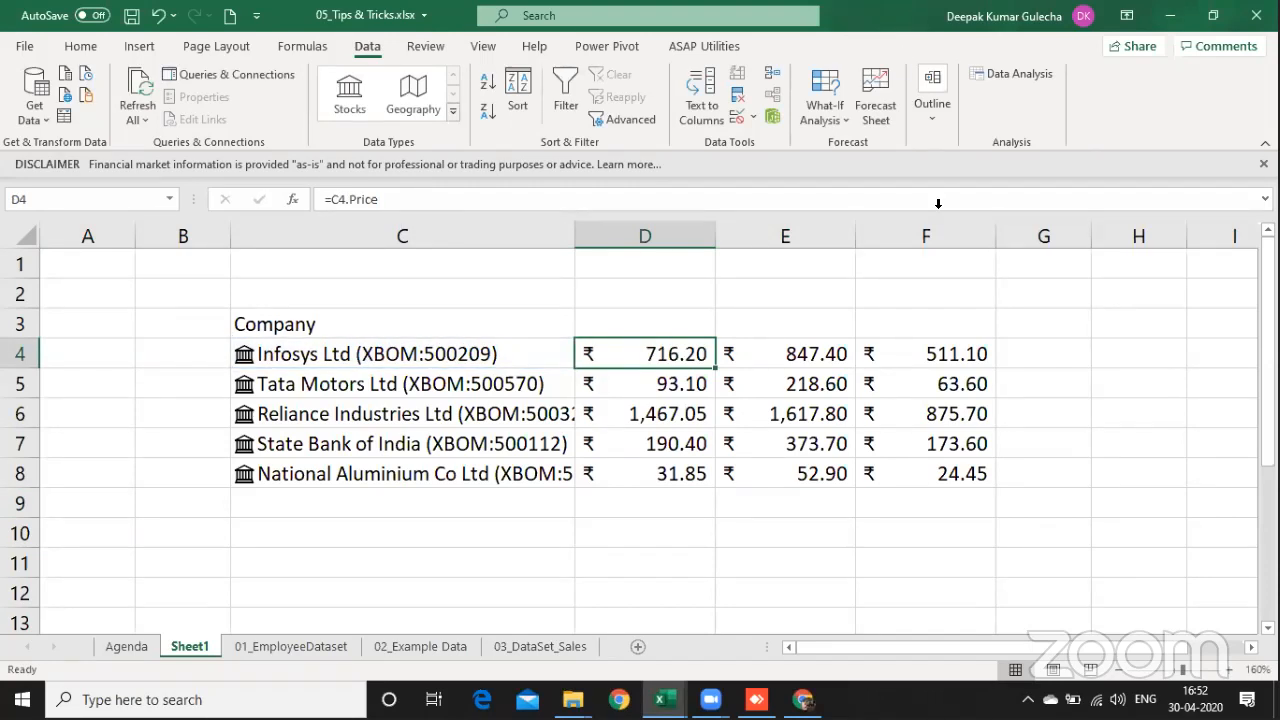
# Step: Add the Employees field for the stocks in C4:C8
pyautogui.moveTo(474, 355); pyautogui.dragTo(478, 486)
pyautogui.click(591, 325)
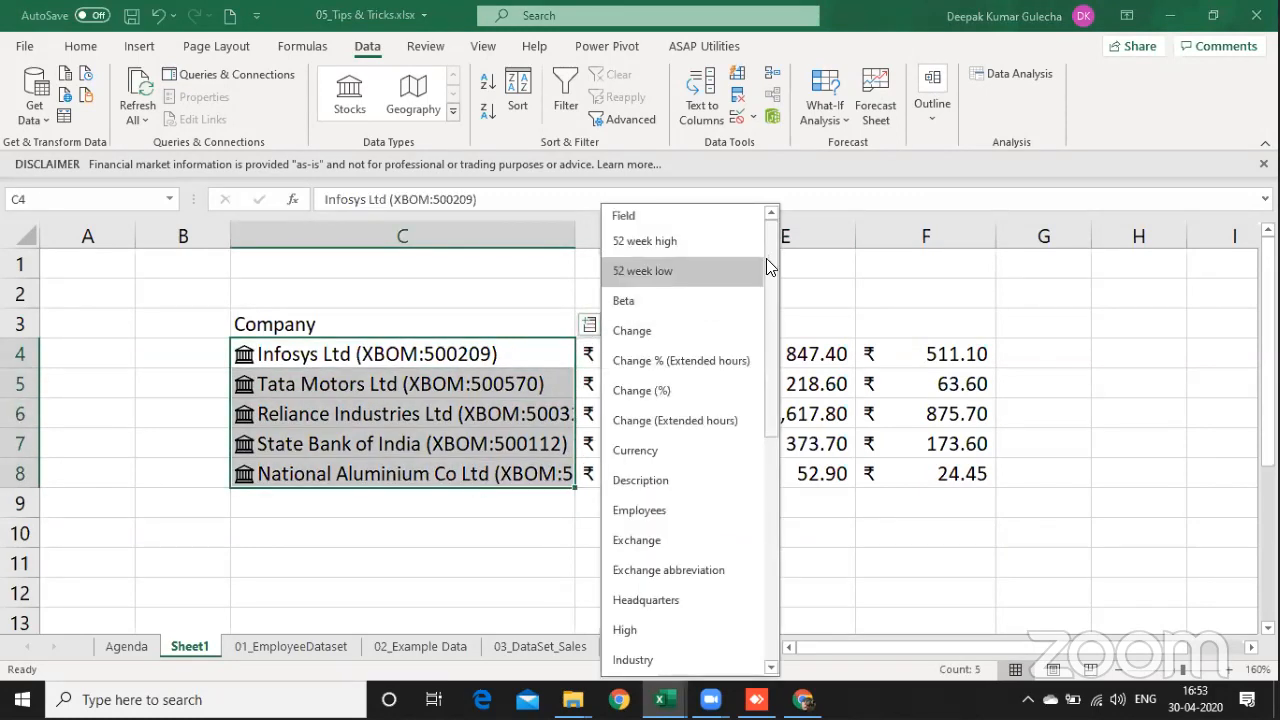
pyautogui.moveTo(766, 258); pyautogui.dragTo(768, 345)
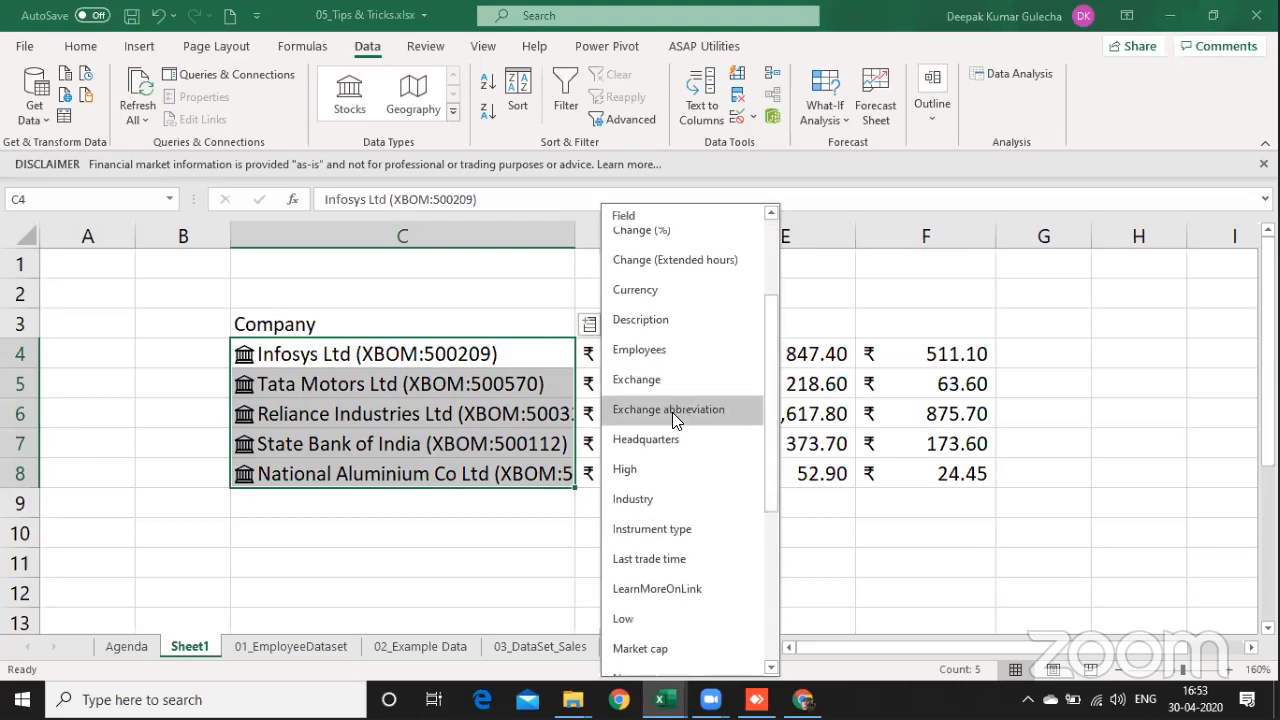
pyautogui.click(666, 346)
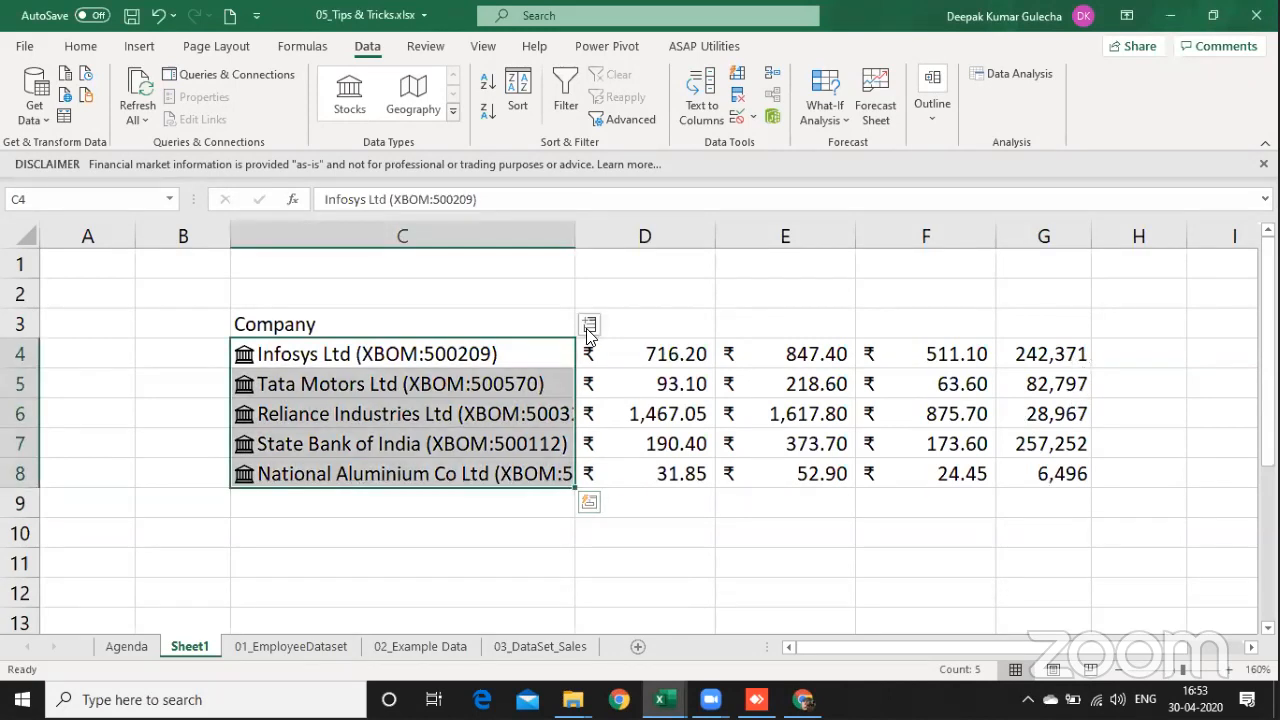
# Step: Add the Industry field for the stocks in C4:C8 and widen column H
pyautogui.click(589, 326)
pyautogui.scroll(-2, 775, 440)
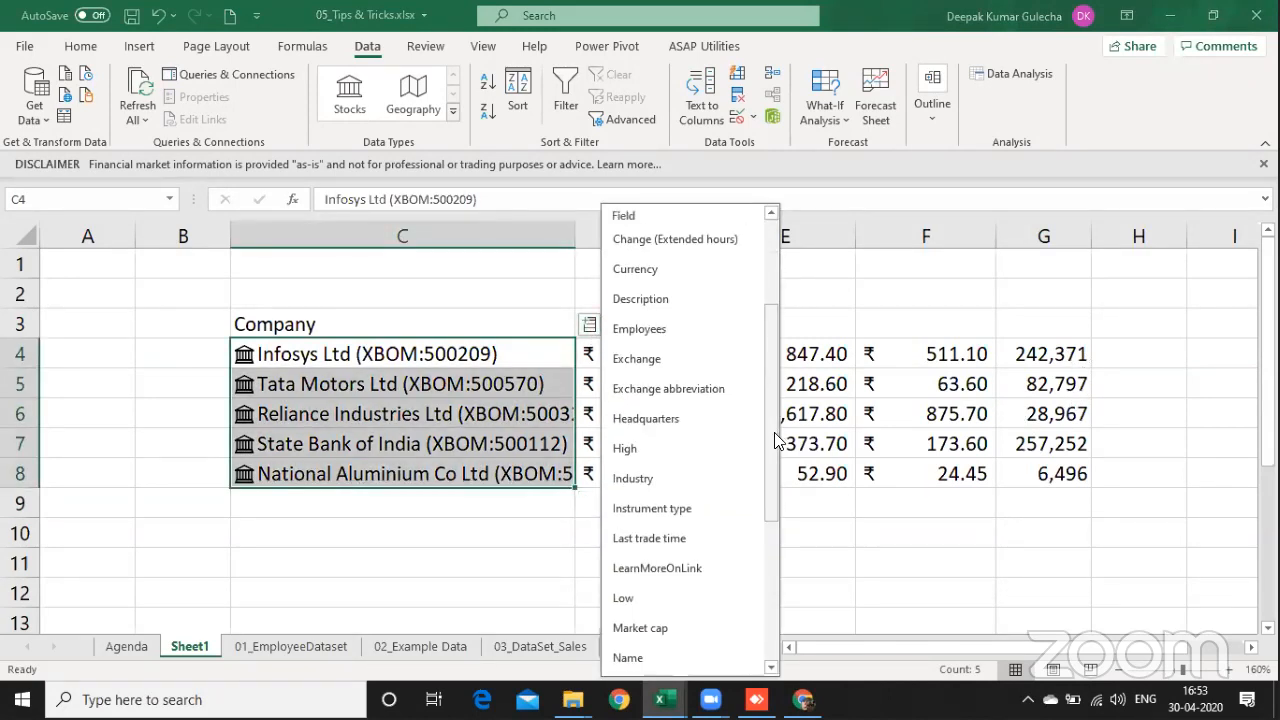
pyautogui.click(589, 326)
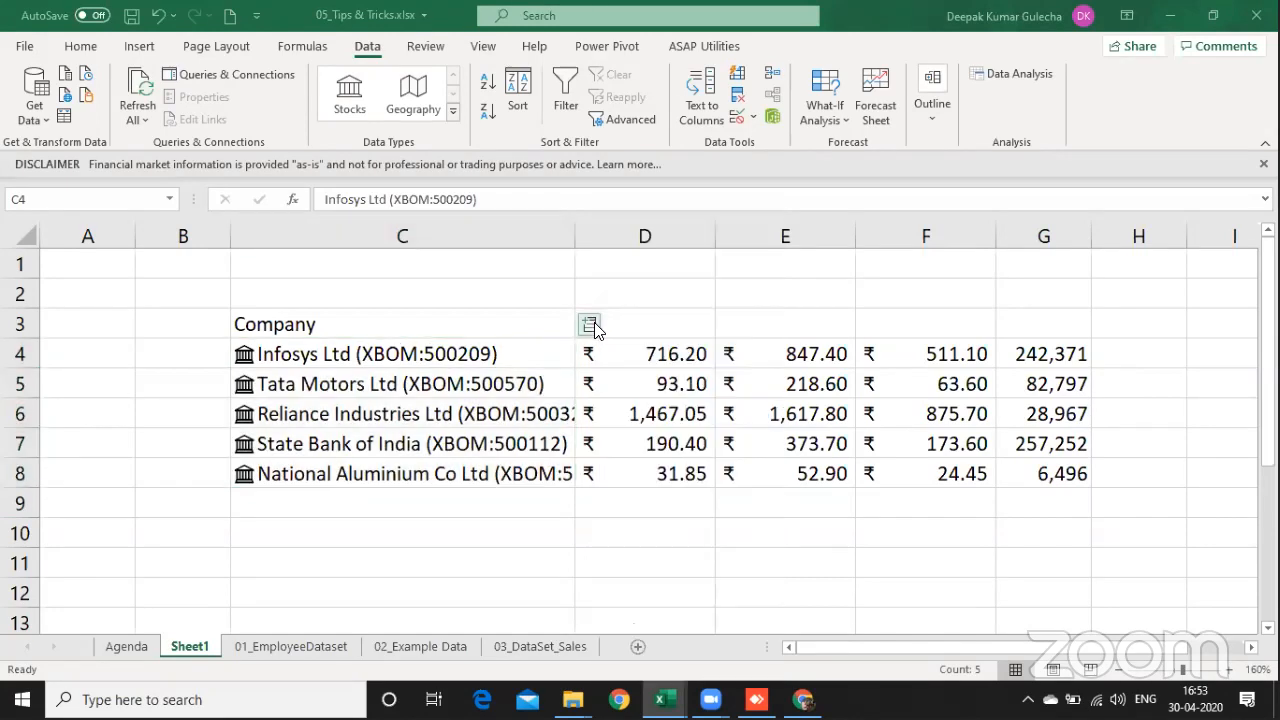
pyautogui.click(589, 326)
pyautogui.moveTo(762, 412); pyautogui.dragTo(786, 551)
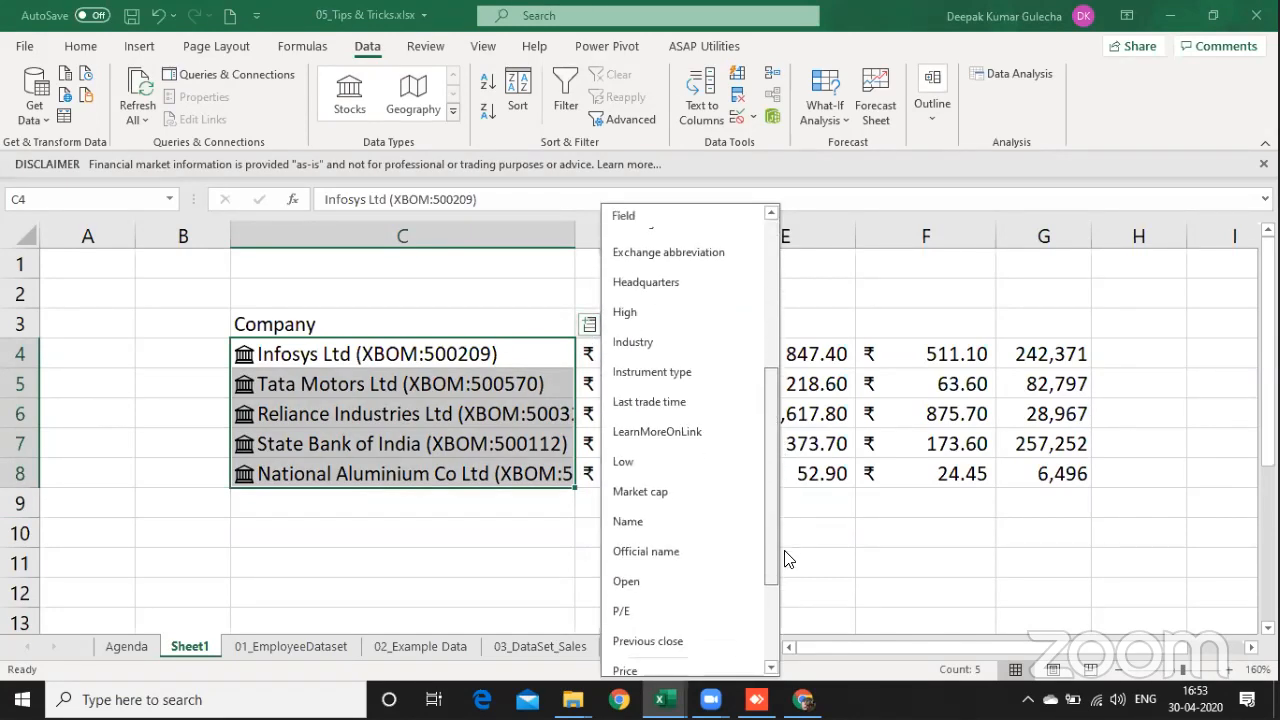
pyautogui.click(686, 344)
pyautogui.moveTo(1191, 235); pyautogui.dragTo(1226, 236)
pyautogui.click(866, 394)
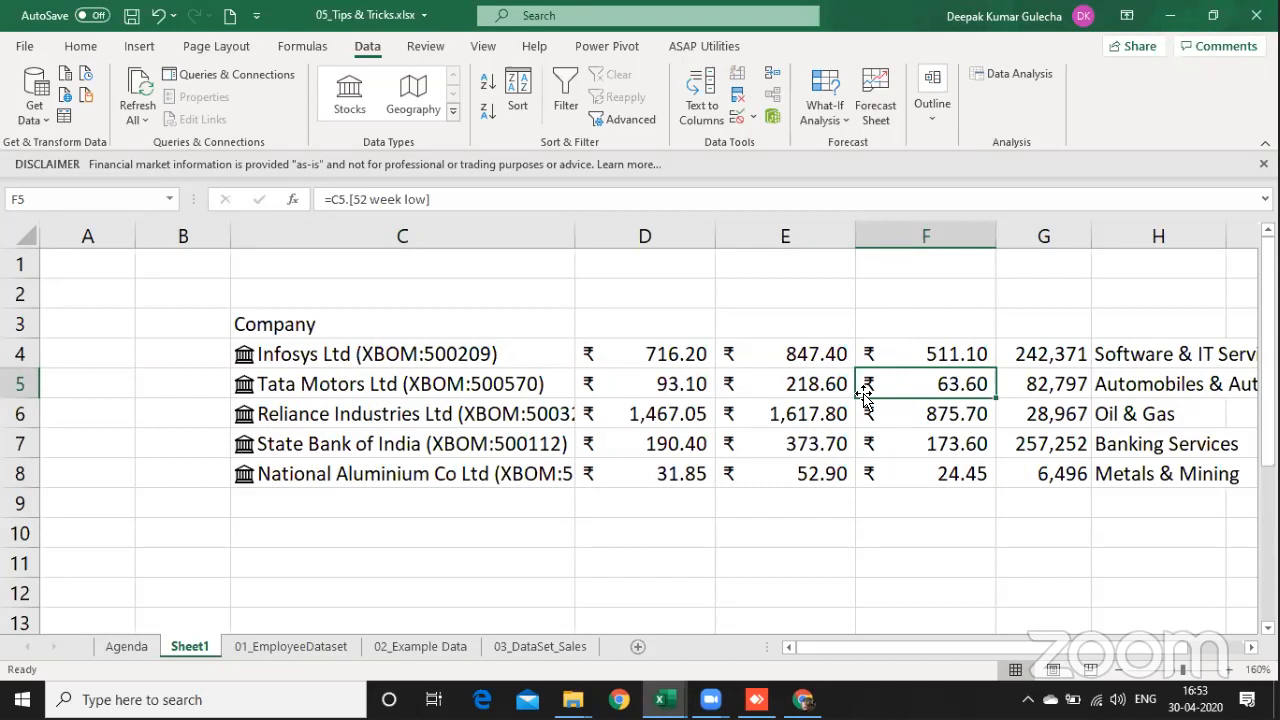
pyautogui.click(806, 328)
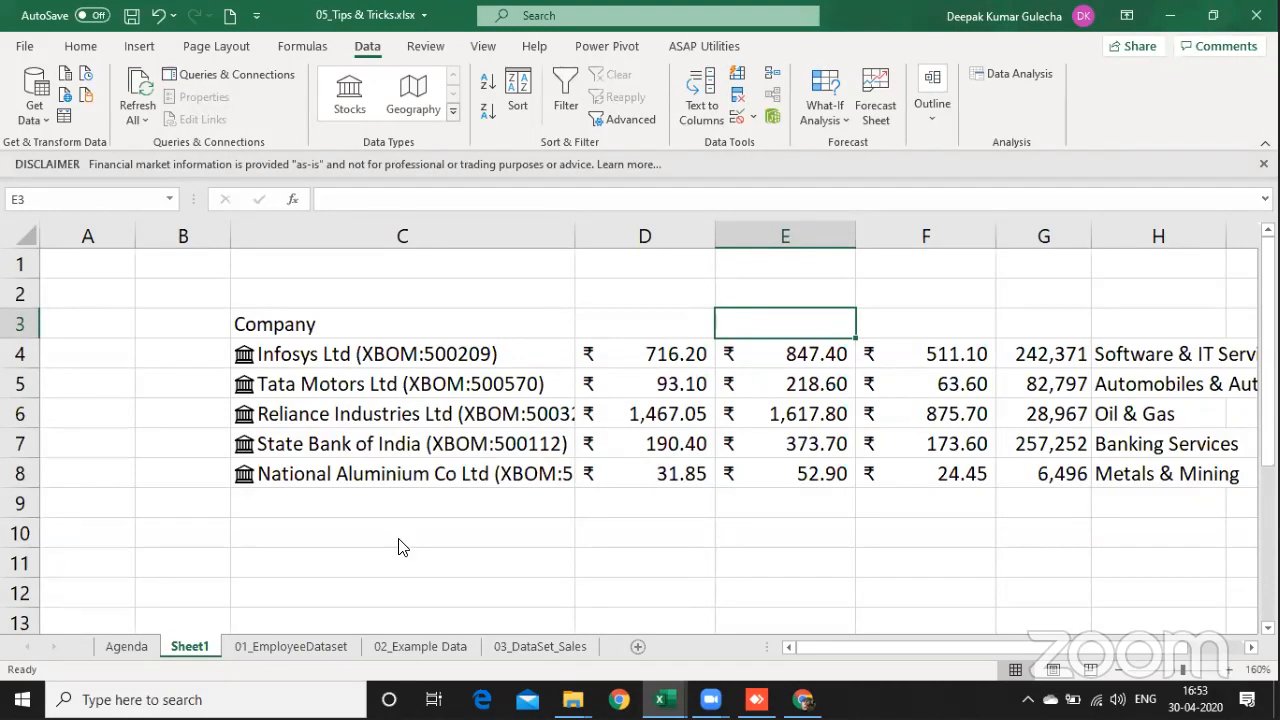
pyautogui.click(195, 311)
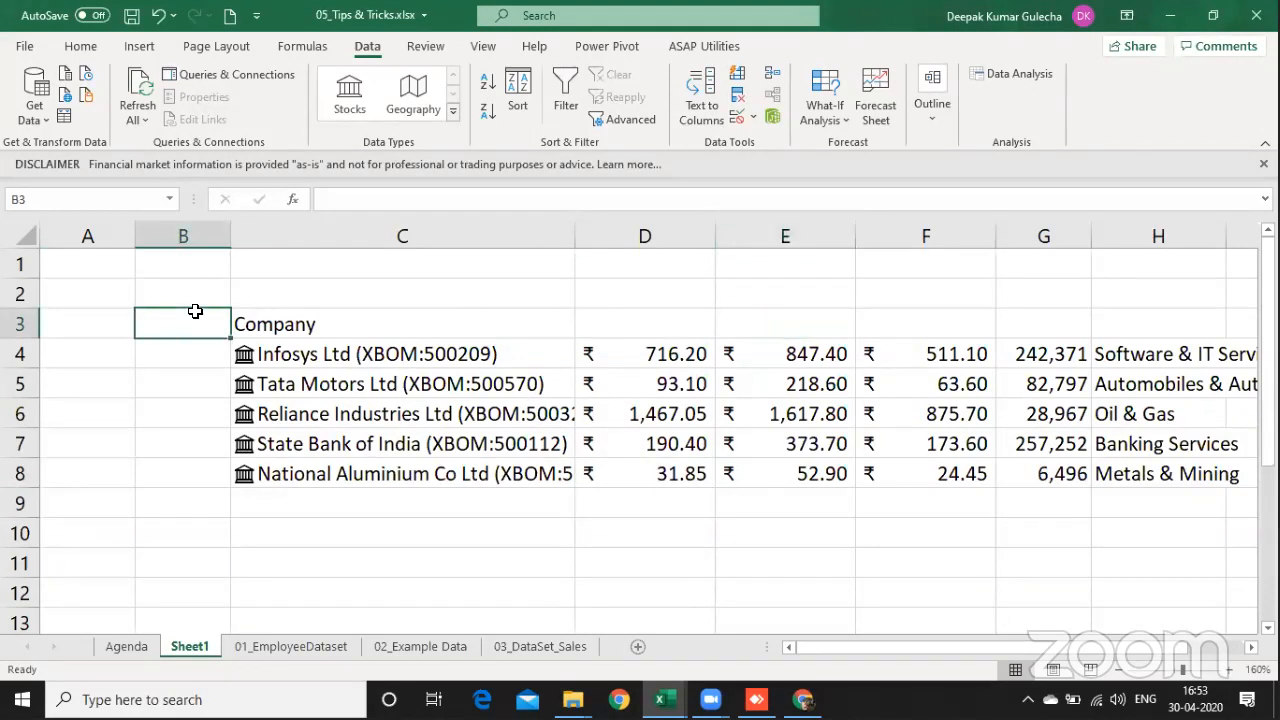
# Step: Delete the empty column B and select the five company stocks in B4:B8
pyautogui.hotkey('ctrl', 'space')
pyautogui.hotkey('ctrl', '-')
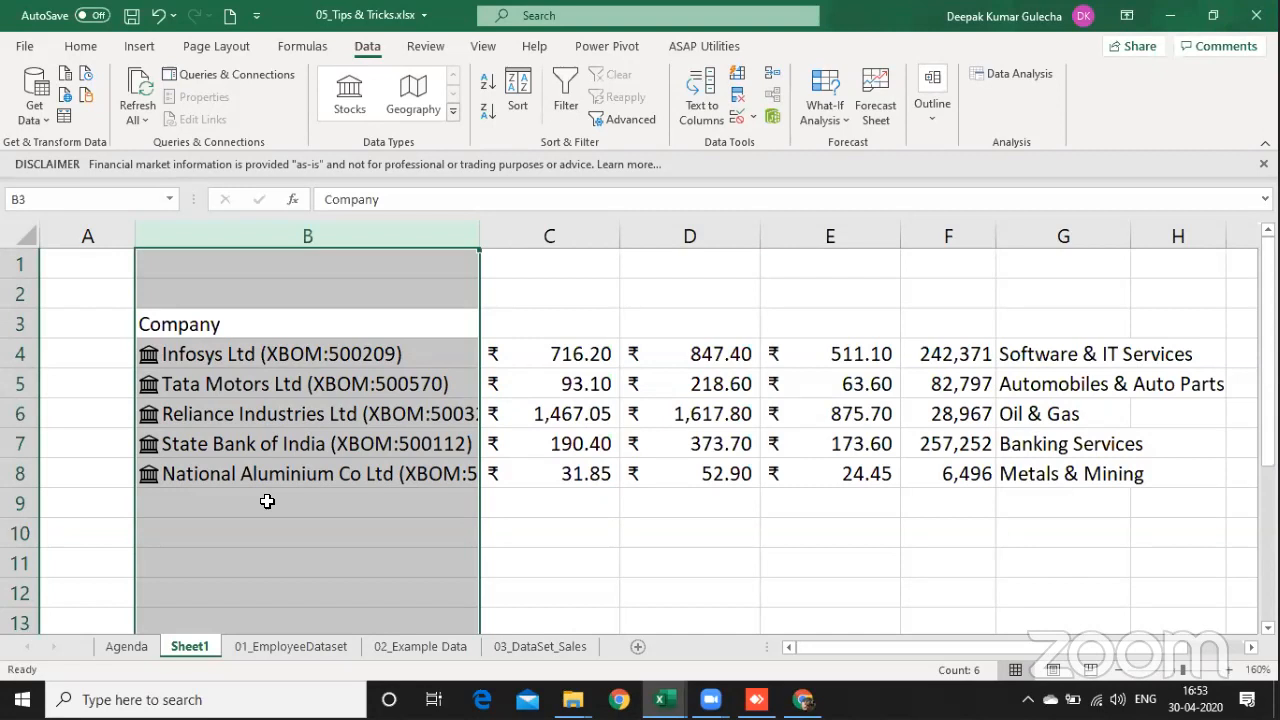
pyautogui.press('Down')
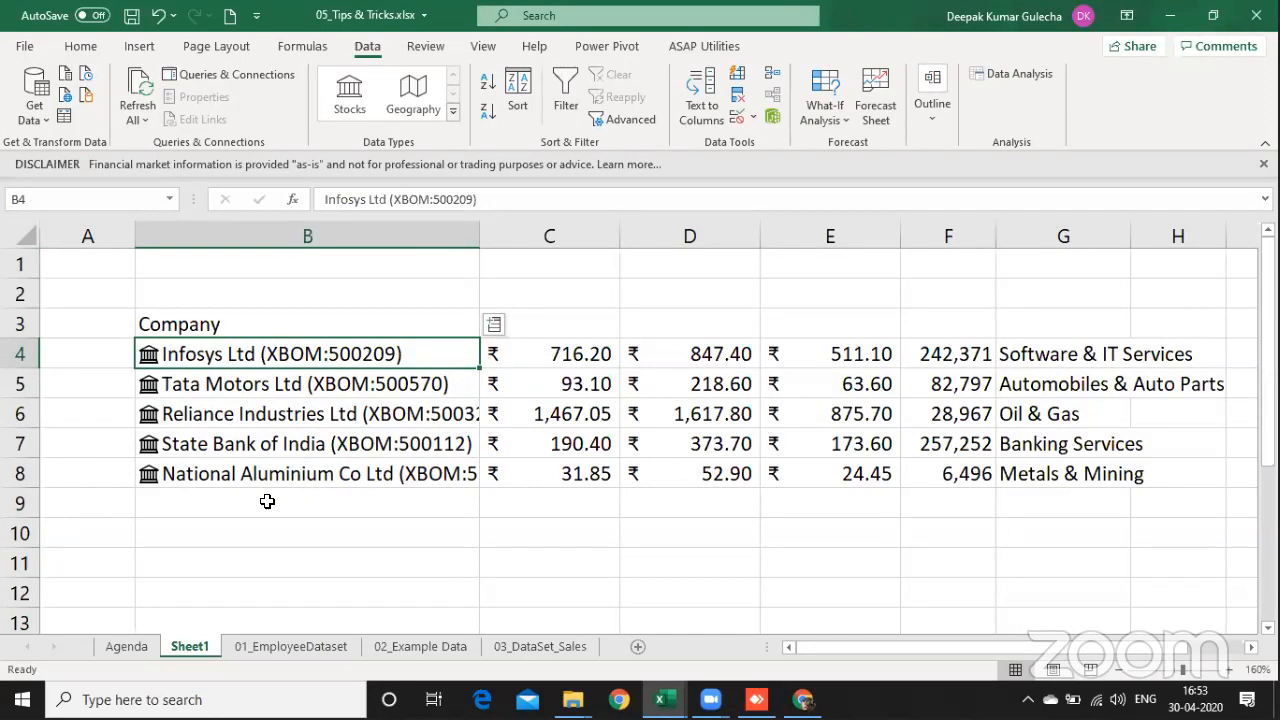
pyautogui.hotkey('shift', 'Down')
pyautogui.hotkey('shift', 'Down')
pyautogui.hotkey('shift', 'Down')
pyautogui.hotkey('shift', 'Down')
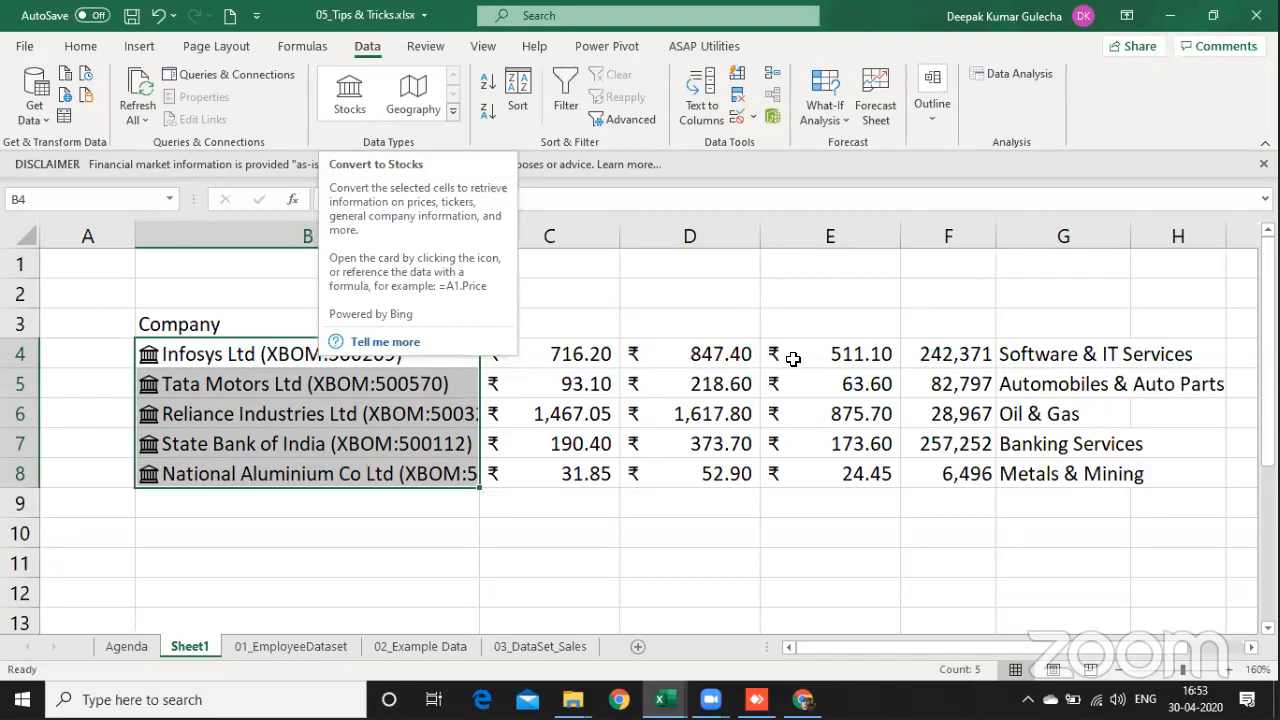
# Step: Enter the header "Close Price" in C3 and inspect the formula in C4 without changing it
pyautogui.click(571, 323)
pyautogui.write('Clos')
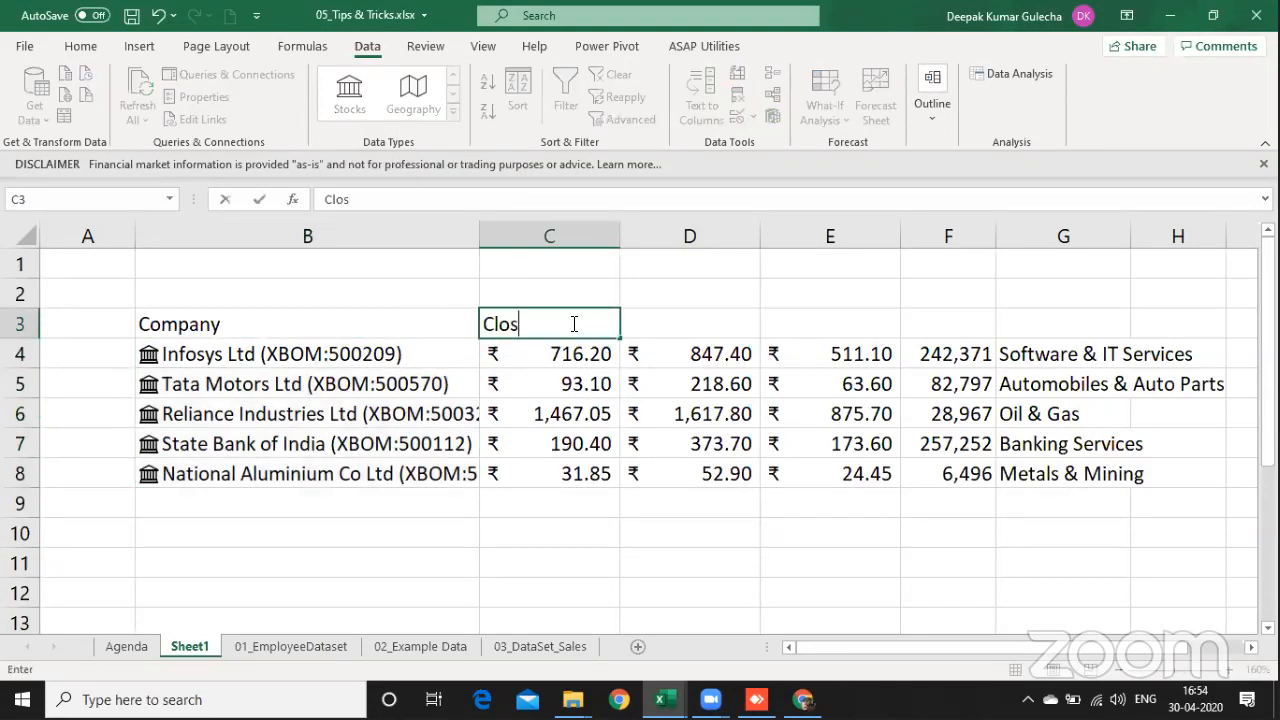
pyautogui.write('e Price')
pyautogui.press('Return')
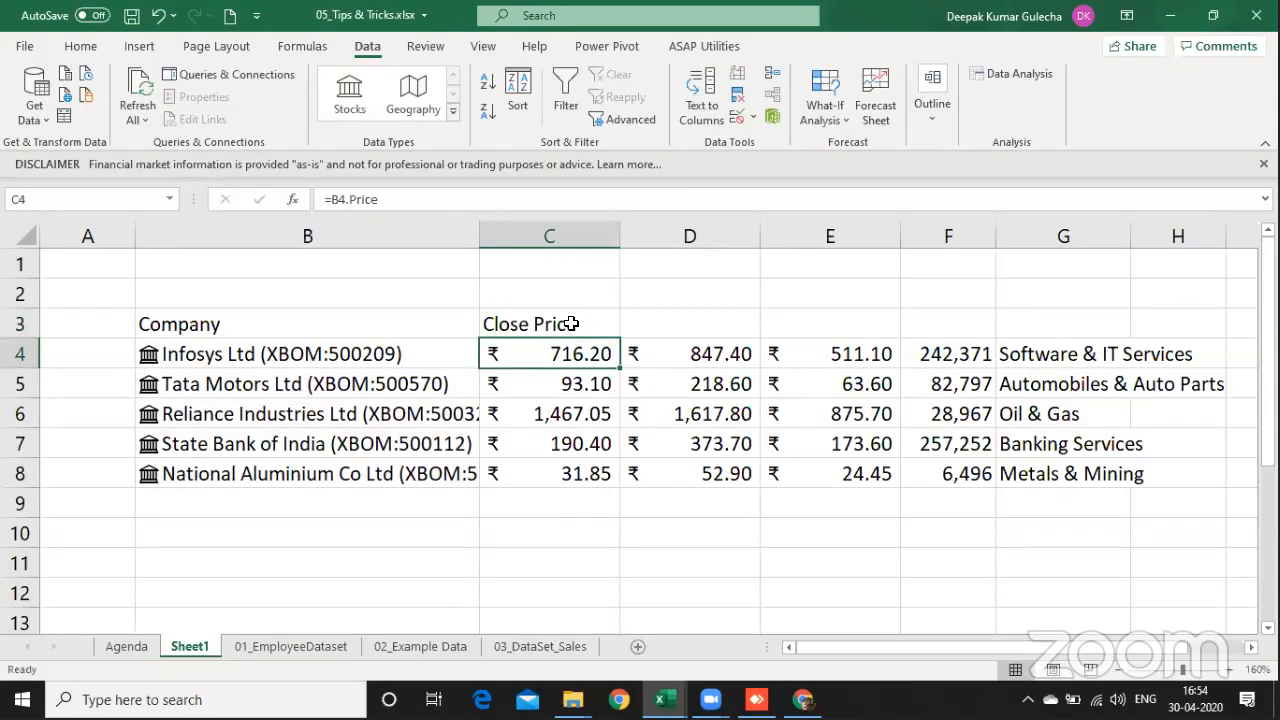
pyautogui.press('F2')
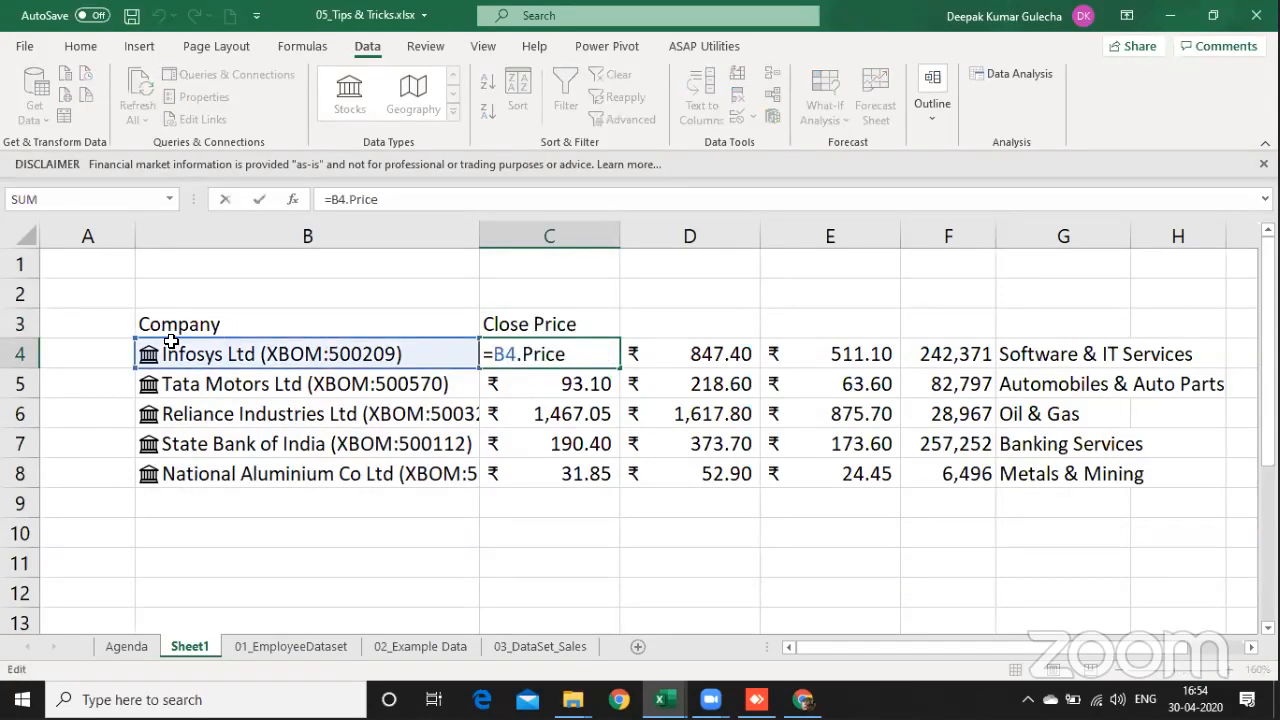
pyautogui.press('Escape')
# Step: Copy the company stocks in B4:B8 and paste them as values starting at B16
pyautogui.moveTo(243, 353); pyautogui.dragTo(231, 463)
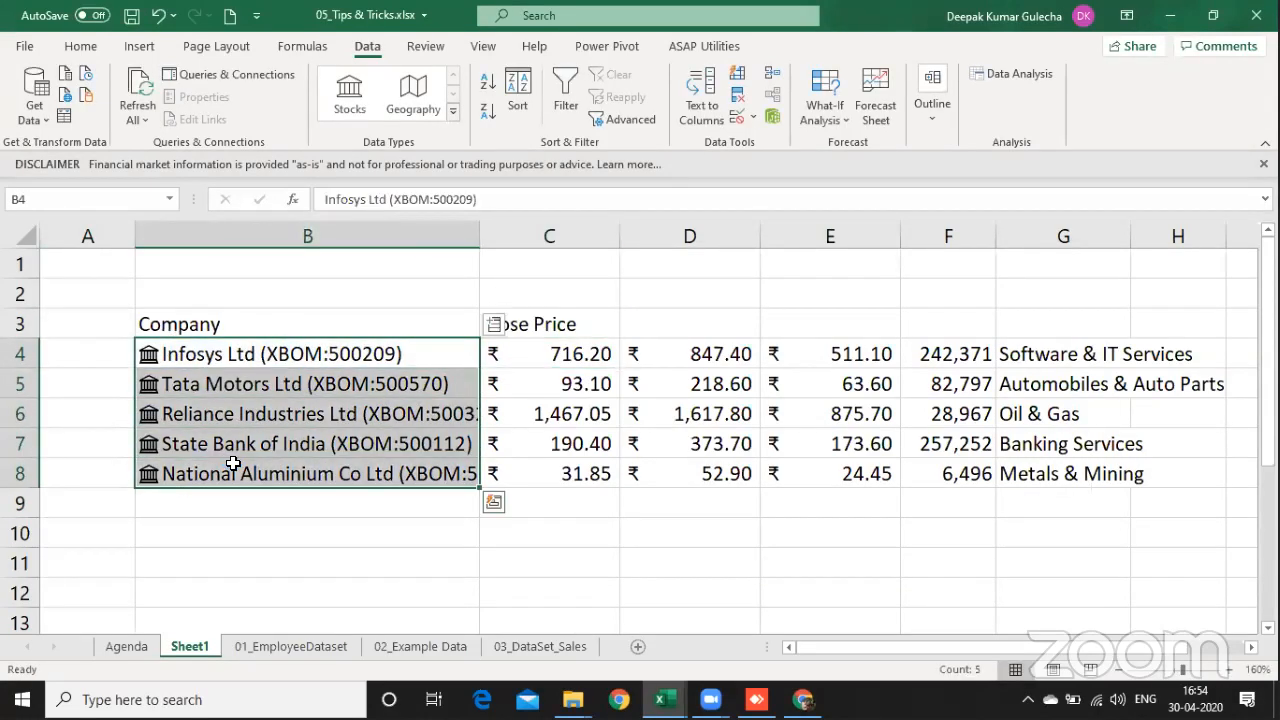
pyautogui.hotkey('ctrl', 'c')
pyautogui.press('pagedown')
pyautogui.hotkey('ctrl', 'alt', 'v')
pyautogui.press('v')
pyautogui.press('Return')
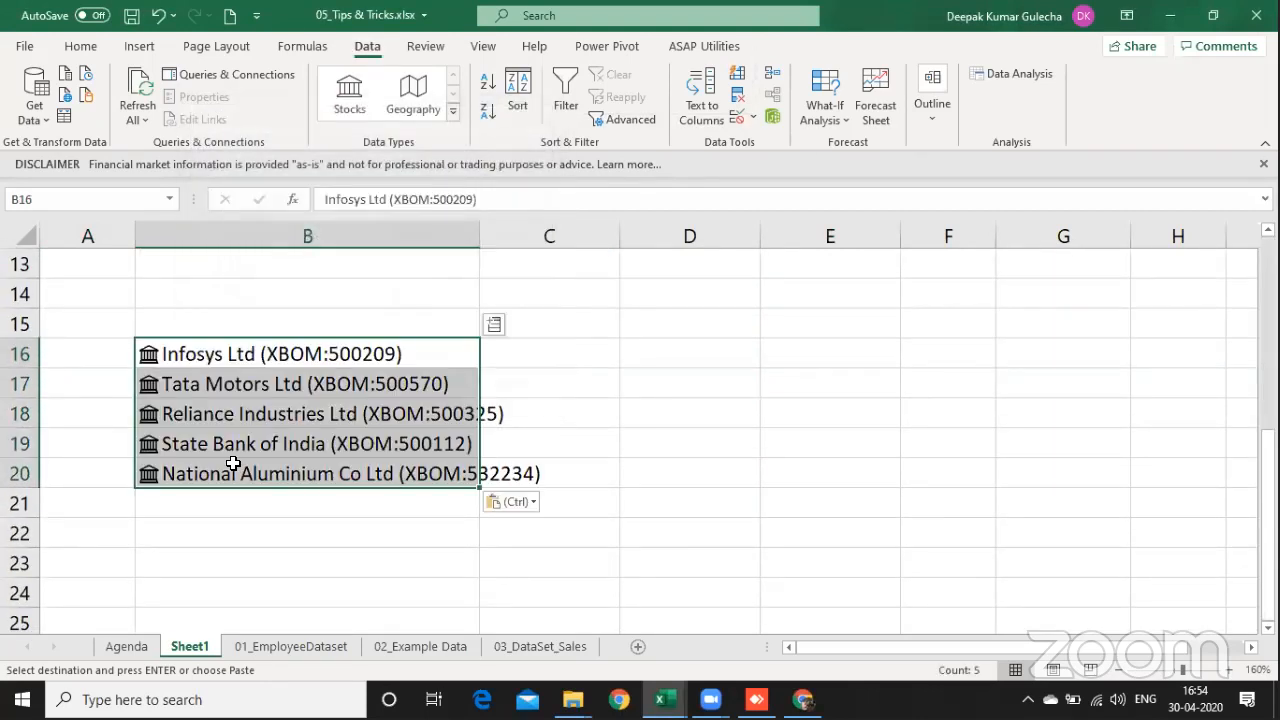
# Step: Remove the exchange codes from B16 and B17, leaving the plain text "Infosys Ltd" and "Tata Motors Ltd"
pyautogui.press('F2')
pyautogui.press('BackSpace')
pyautogui.press('BackSpace')
pyautogui.press('BackSpace')
pyautogui.press('BackSpace')
pyautogui.press('BackSpace')
pyautogui.press('BackSpace')
pyautogui.press('BackSpace')
pyautogui.press('BackSpace')
pyautogui.press('BackSpace')
pyautogui.press('BackSpace')
pyautogui.press('BackSpace')
pyautogui.press('BackSpace')
pyautogui.press('BackSpace')
pyautogui.press('BackSpace')
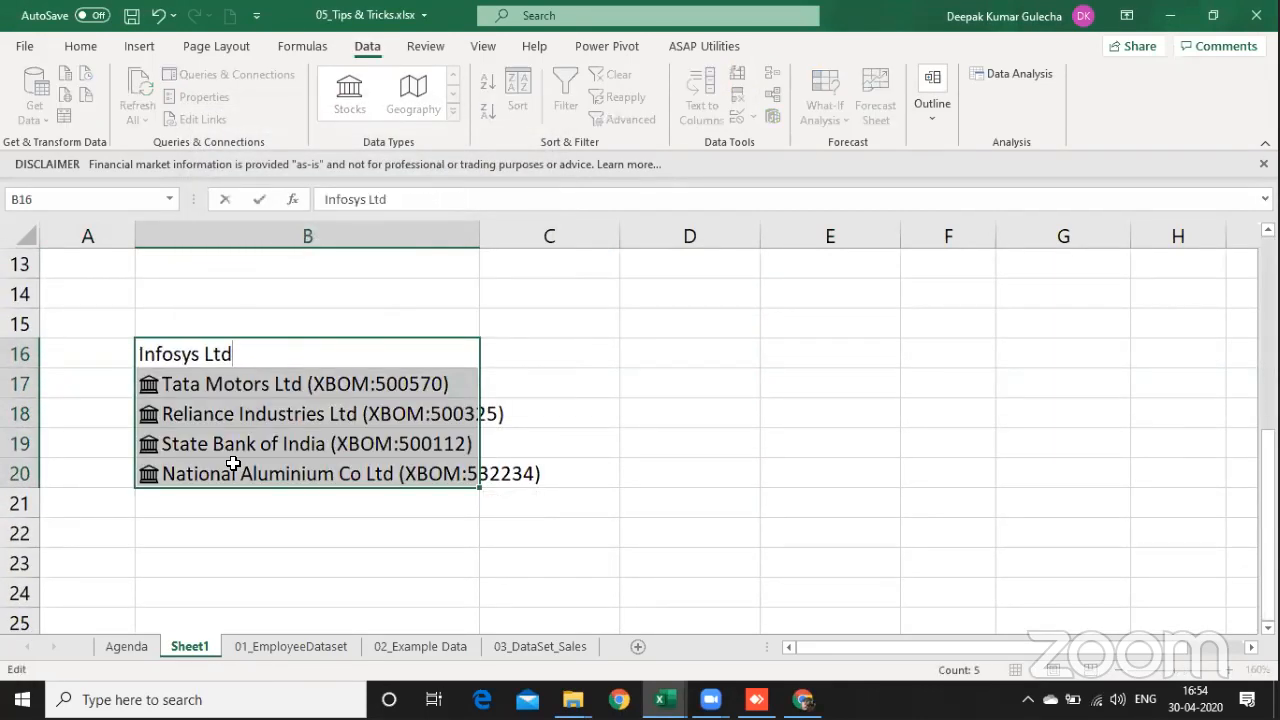
pyautogui.press('Return')
pyautogui.press('F2')
pyautogui.press('BackSpace')
pyautogui.press('BackSpace')
pyautogui.press('BackSpace')
pyautogui.press('BackSpace')
# Step: Trim the entries in B18:B20 to "Reliance Industries Ltd", "State Bank of India" and "National Aluminium Co Ltd"
pyautogui.press('BackSpace')
pyautogui.press('BackSpace')
pyautogui.press('BackSpace')
pyautogui.press('BackSpace')
pyautogui.press('BackSpace')
pyautogui.press('BackSpace')
pyautogui.press('BackSpace')
pyautogui.press('BackSpace')
pyautogui.press('BackSpace')
pyautogui.press('BackSpace')
pyautogui.press('BackSpace')
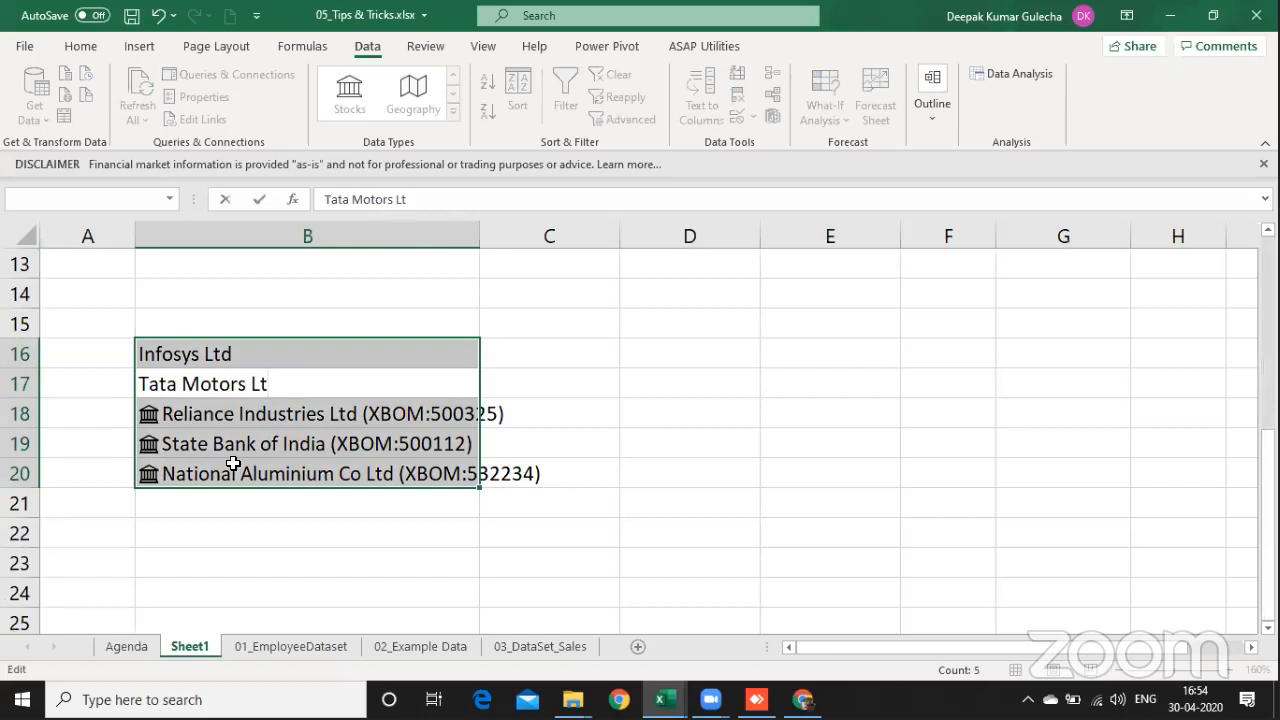
pyautogui.write('d')
pyautogui.press('Return')
pyautogui.press('F2')
pyautogui.press('BackSpace')
pyautogui.press('BackSpace')
pyautogui.press('BackSpace')
pyautogui.press('BackSpace')
pyautogui.press('BackSpace')
pyautogui.press('BackSpace')
pyautogui.press('BackSpace')
pyautogui.press('BackSpace')
pyautogui.press('BackSpace')
pyautogui.press('BackSpace')
pyautogui.press('BackSpace')
pyautogui.press('BackSpace')
pyautogui.press('BackSpace')
pyautogui.press('BackSpace')
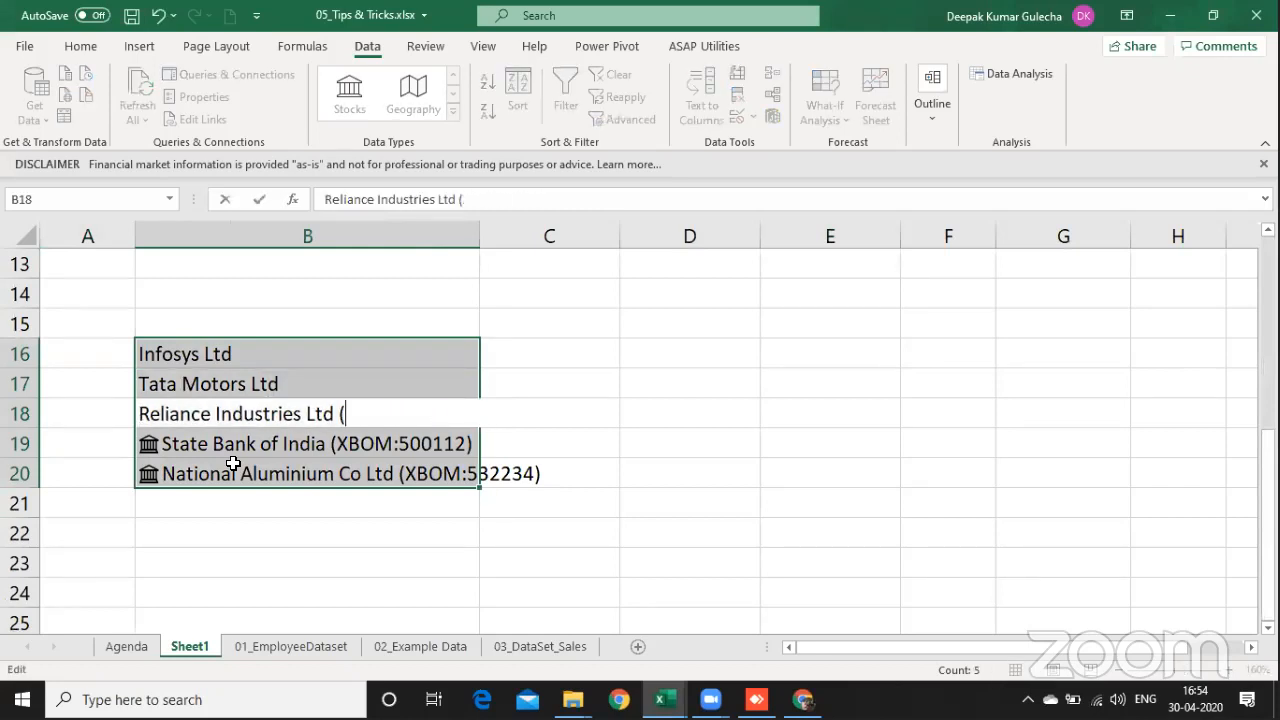
pyautogui.press('Return')
pyautogui.press('F2')
pyautogui.press('BackSpace')
pyautogui.press('BackSpace')
pyautogui.press('BackSpace')
pyautogui.press('BackSpace')
pyautogui.press('BackSpace')
pyautogui.press('BackSpace')
pyautogui.press('BackSpace')
pyautogui.press('BackSpace')
pyautogui.press('BackSpace')
pyautogui.press('BackSpace')
pyautogui.press('BackSpace')
pyautogui.press('BackSpace')
pyautogui.press('BackSpace')
pyautogui.press('BackSpace')
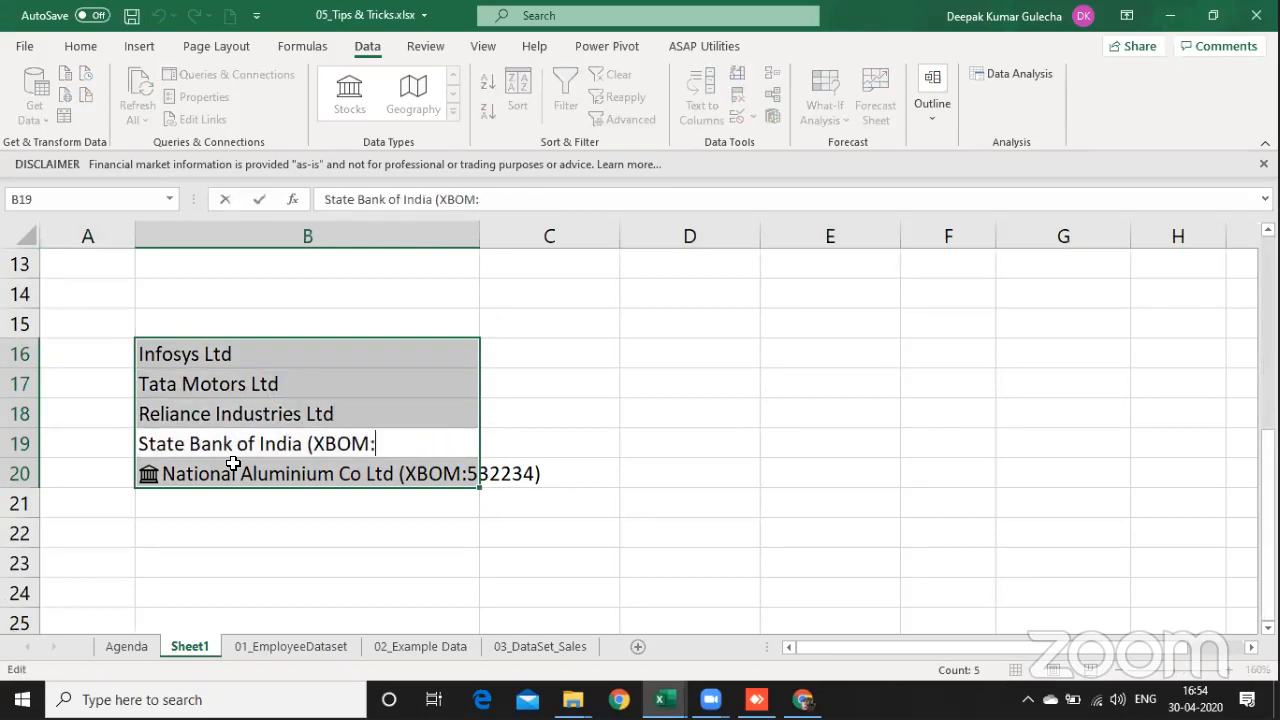
pyautogui.press('Return')
pyautogui.press('F2')
pyautogui.press('BackSpace')
pyautogui.press('BackSpace')
pyautogui.press('BackSpace')
pyautogui.press('BackSpace')
pyautogui.press('BackSpace')
pyautogui.press('BackSpace')
pyautogui.press('BackSpace')
pyautogui.press('BackSpace')
pyautogui.press('BackSpace')
pyautogui.press('BackSpace')
pyautogui.press('BackSpace')
pyautogui.press('BackSpace')
pyautogui.press('BackSpace')
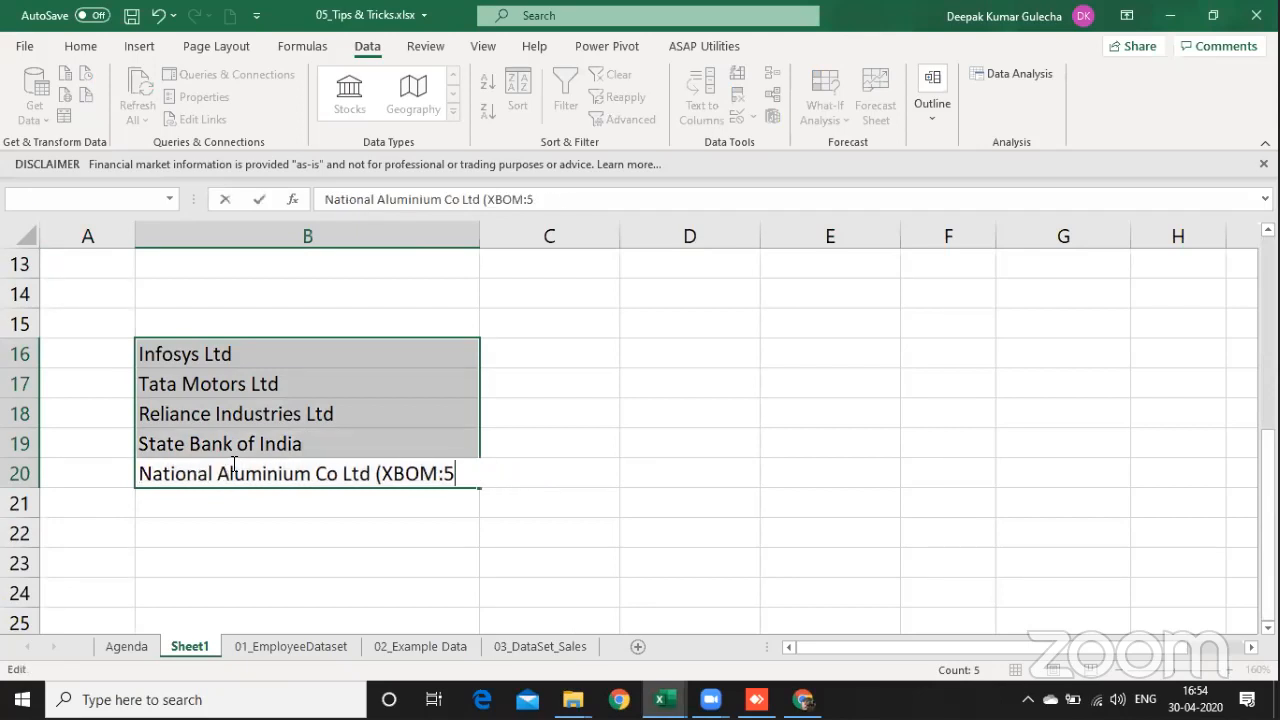
pyautogui.press('BackSpace')
pyautogui.press('Return')
# Step: Enter the header "Company Name" in B15 above the list of plain company names
pyautogui.press('Up')
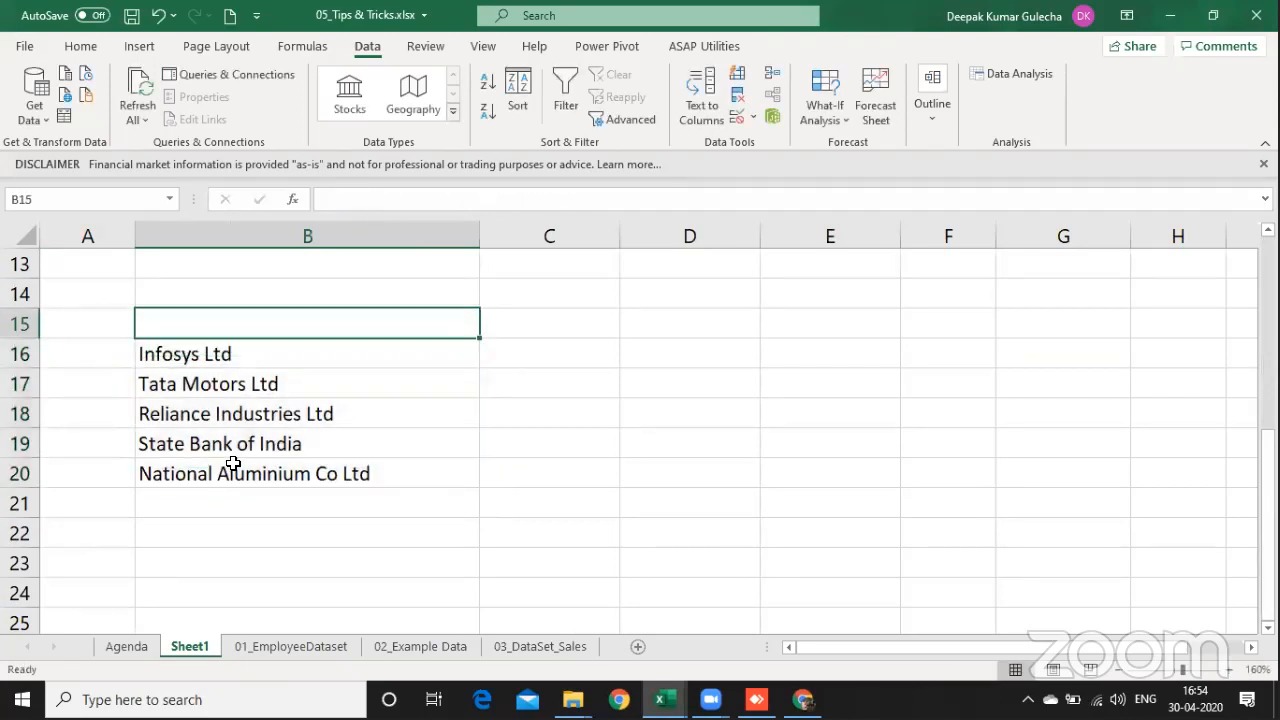
pyautogui.write('S')
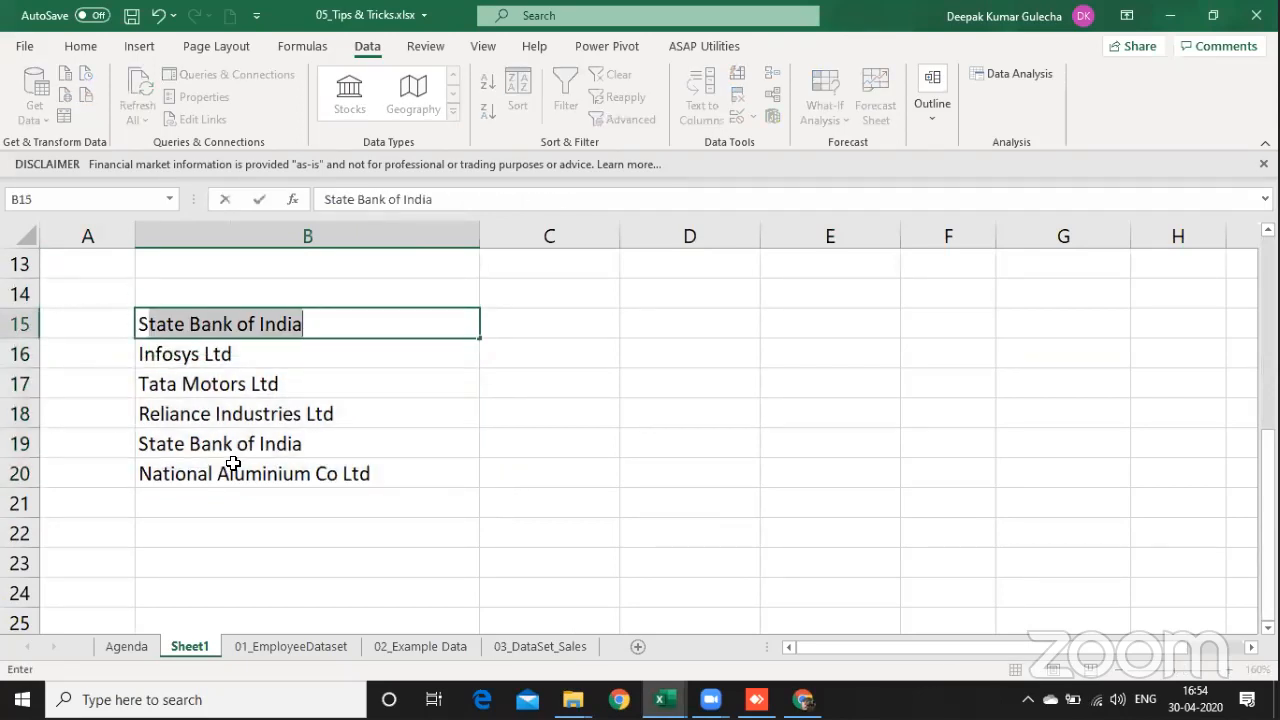
pyautogui.press('BackSpace')
pyautogui.press('BackSpace')
pyautogui.write('Company N')
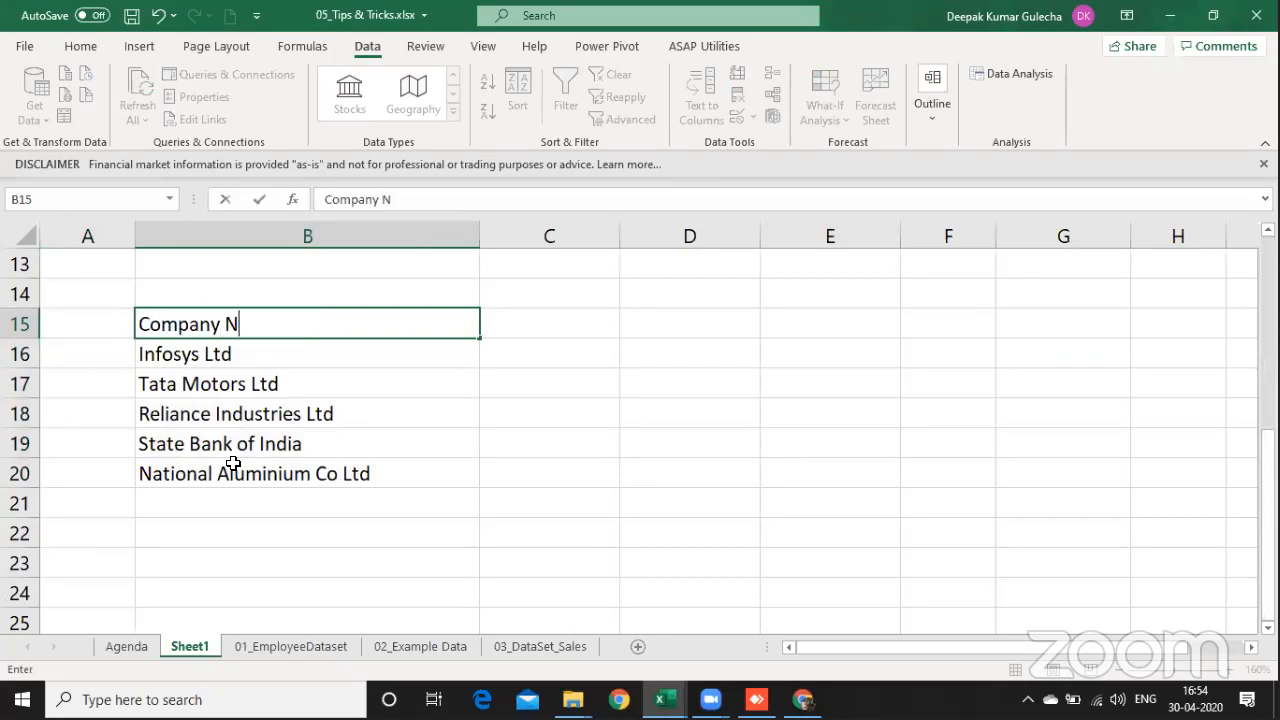
pyautogui.write('ame')
pyautogui.press('Return')
# Step: Convert the company names in B16:B20 to the Stocks data type and extract the Employees field
pyautogui.hotkey('ctrl', 'shift', 'Down')
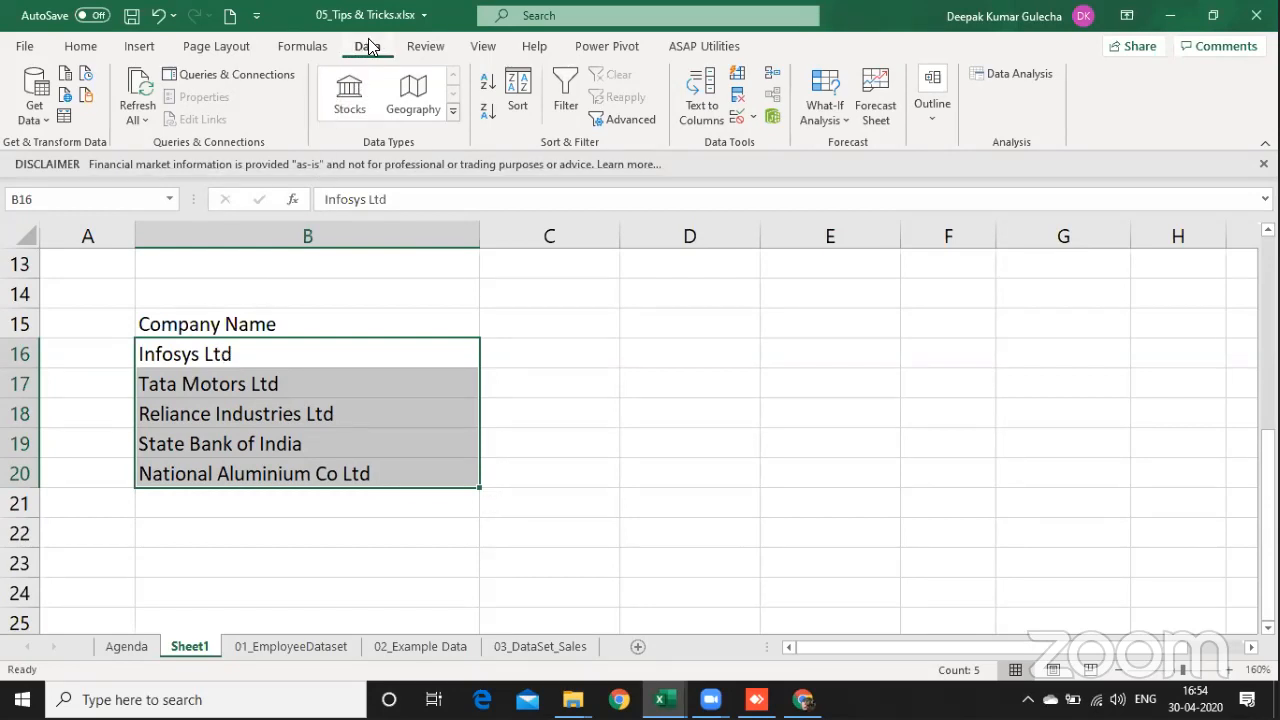
pyautogui.click(349, 88)
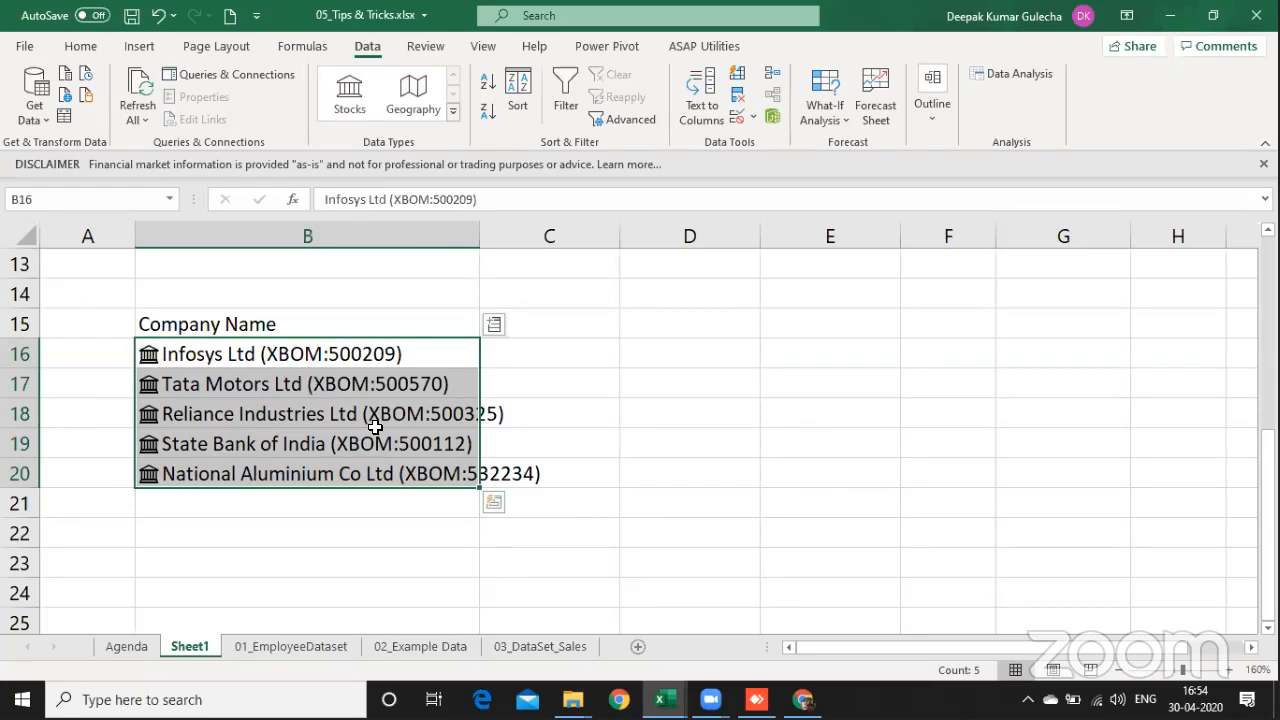
pyautogui.click(494, 331)
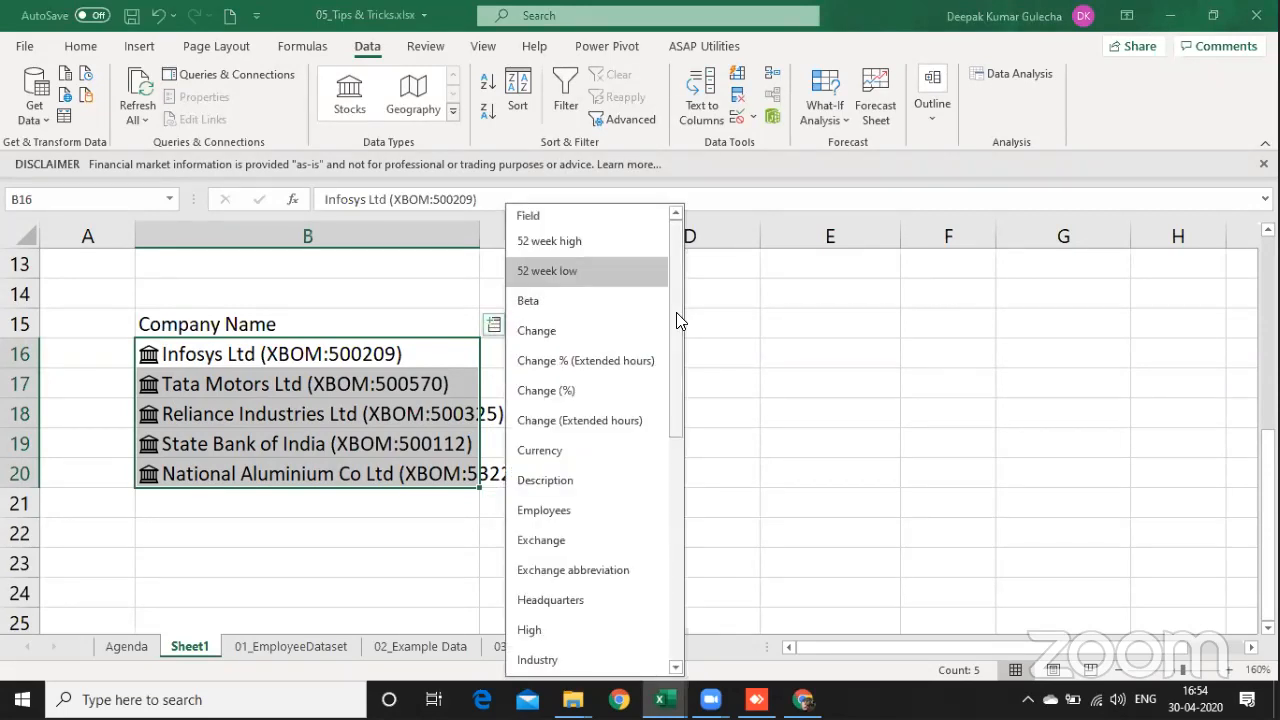
pyautogui.click(584, 507)
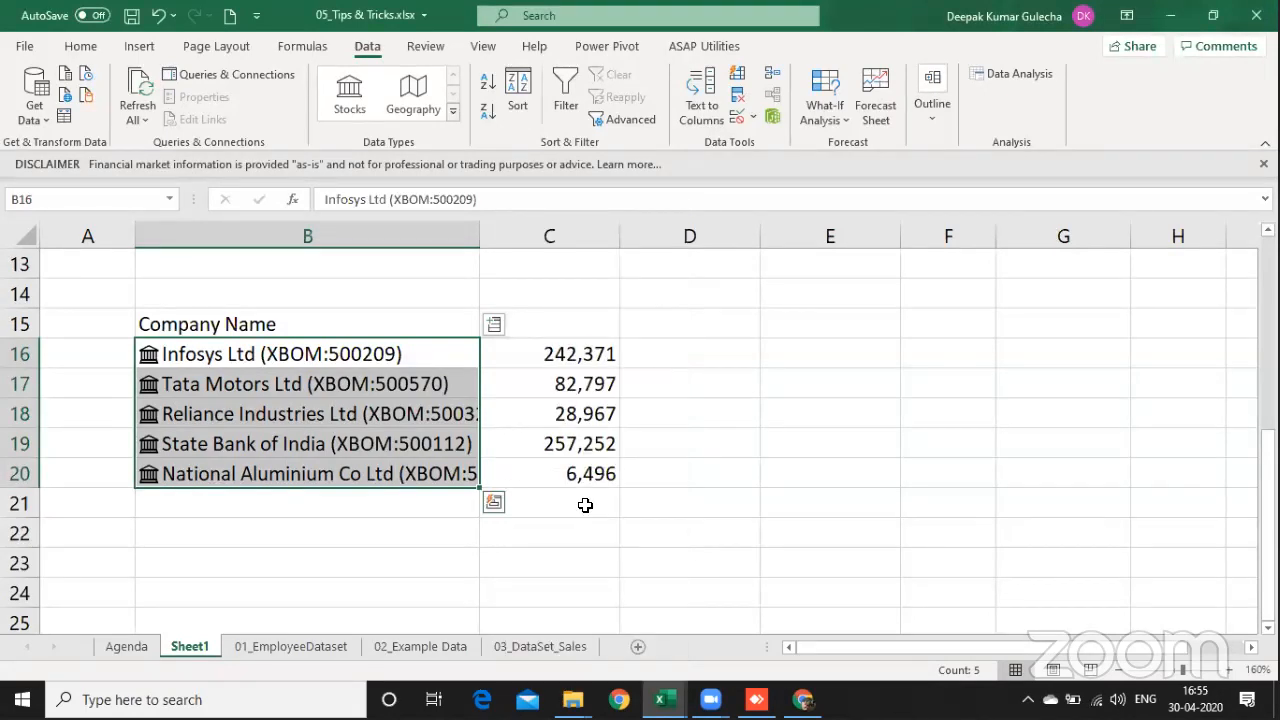
# Step: Add the Industry field for the stocks in B16:B20
pyautogui.click(496, 327)
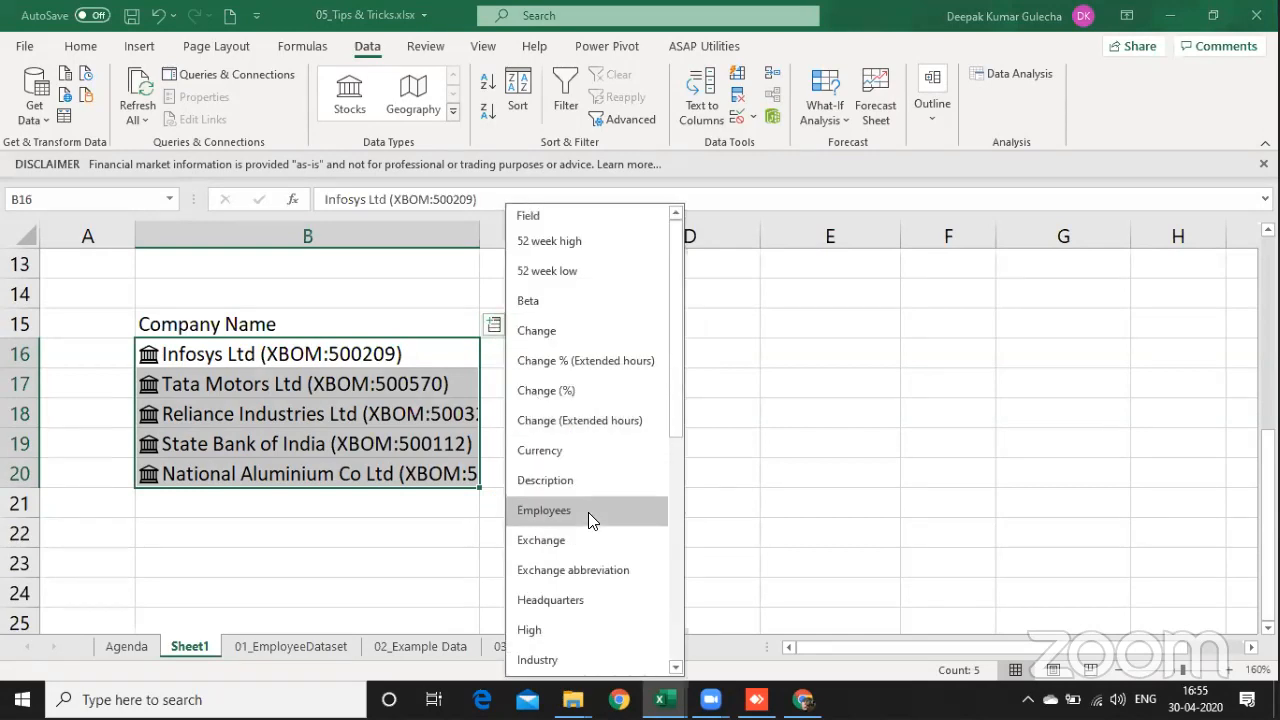
pyautogui.click(583, 662)
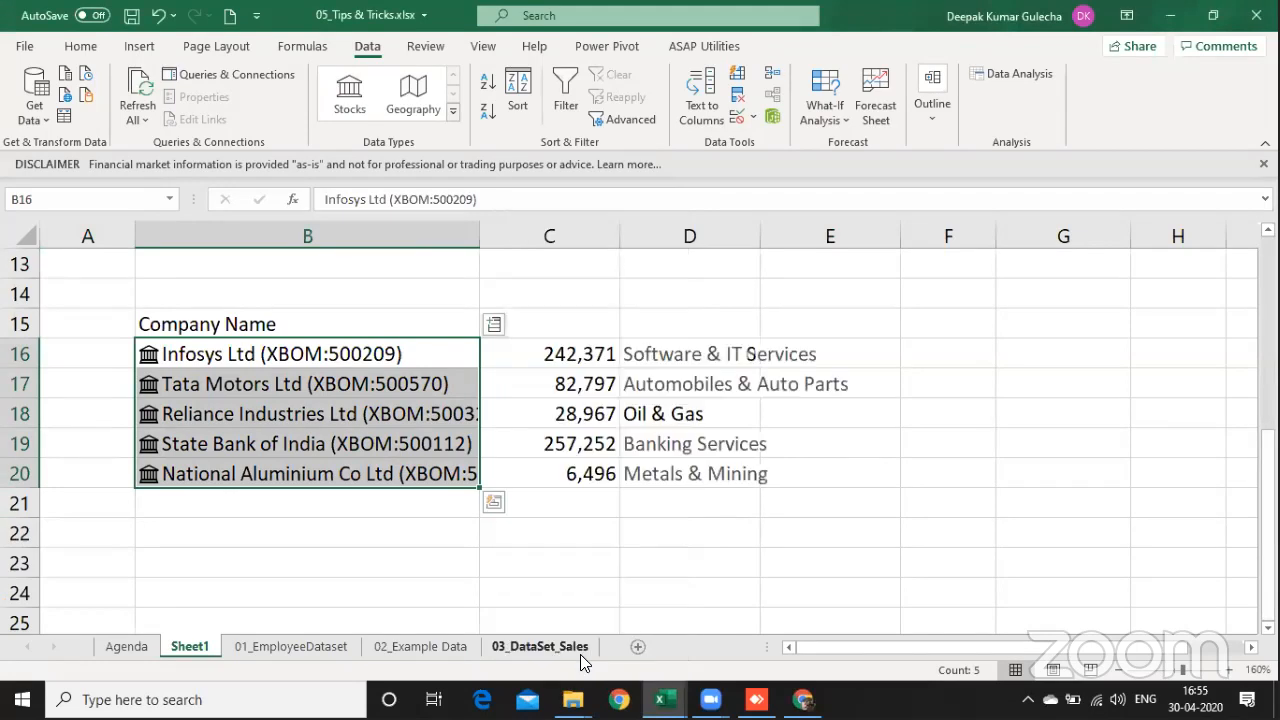
pyautogui.click(719, 547)
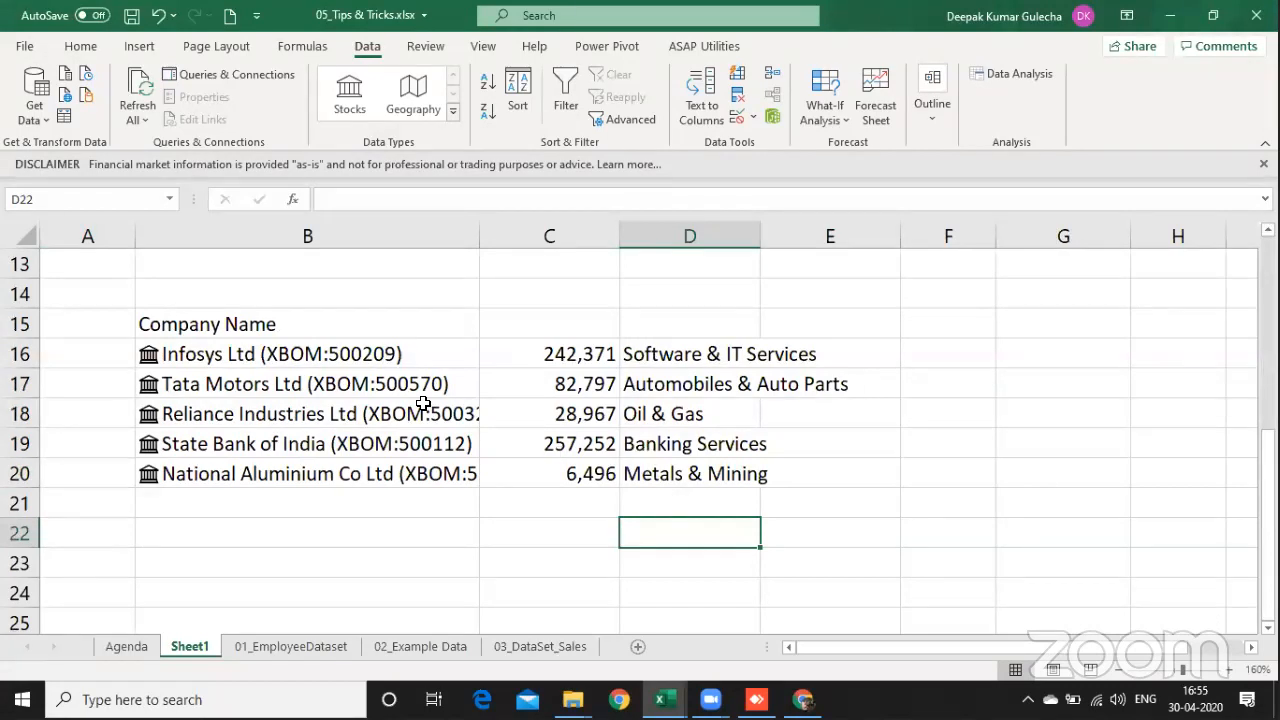
# Step: Add the Year incorporated field for the stocks in B16:B20 and review the extracted values in column E
pyautogui.moveTo(412, 362); pyautogui.dragTo(428, 506)
pyautogui.moveTo(431, 422); pyautogui.dragTo(430, 474)
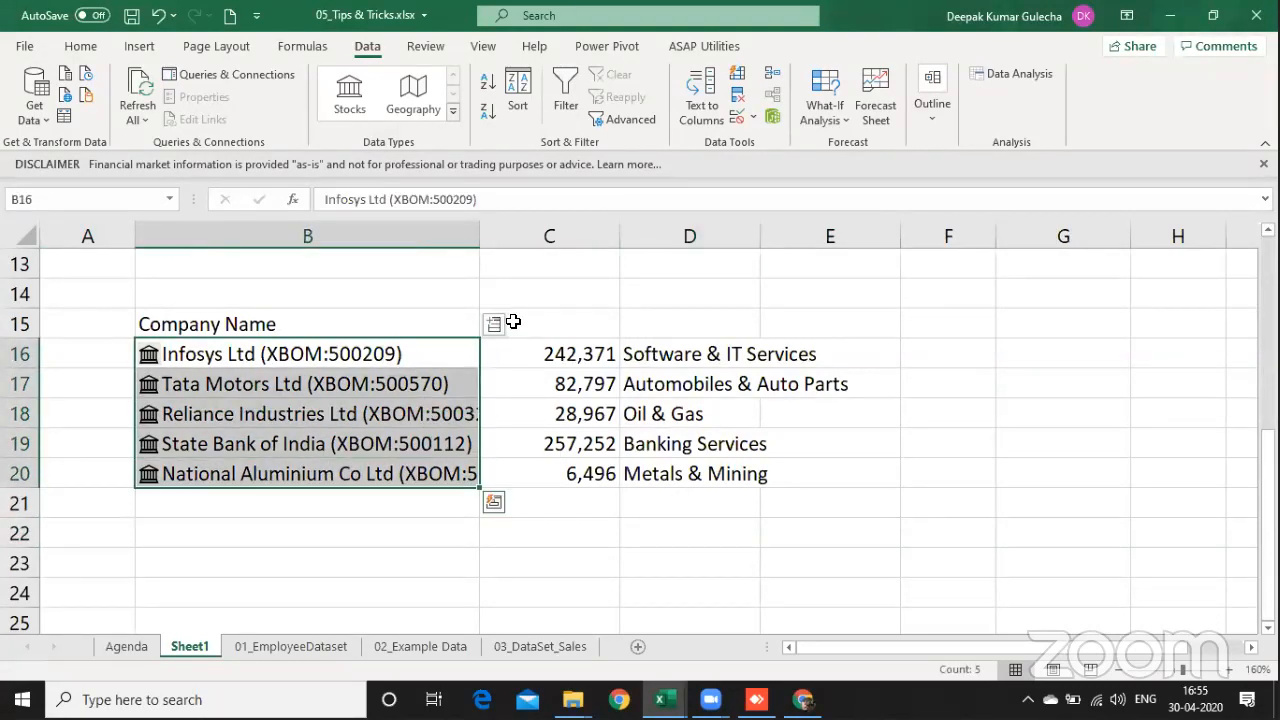
pyautogui.click(493, 324)
pyautogui.moveTo(678, 398); pyautogui.dragTo(688, 642)
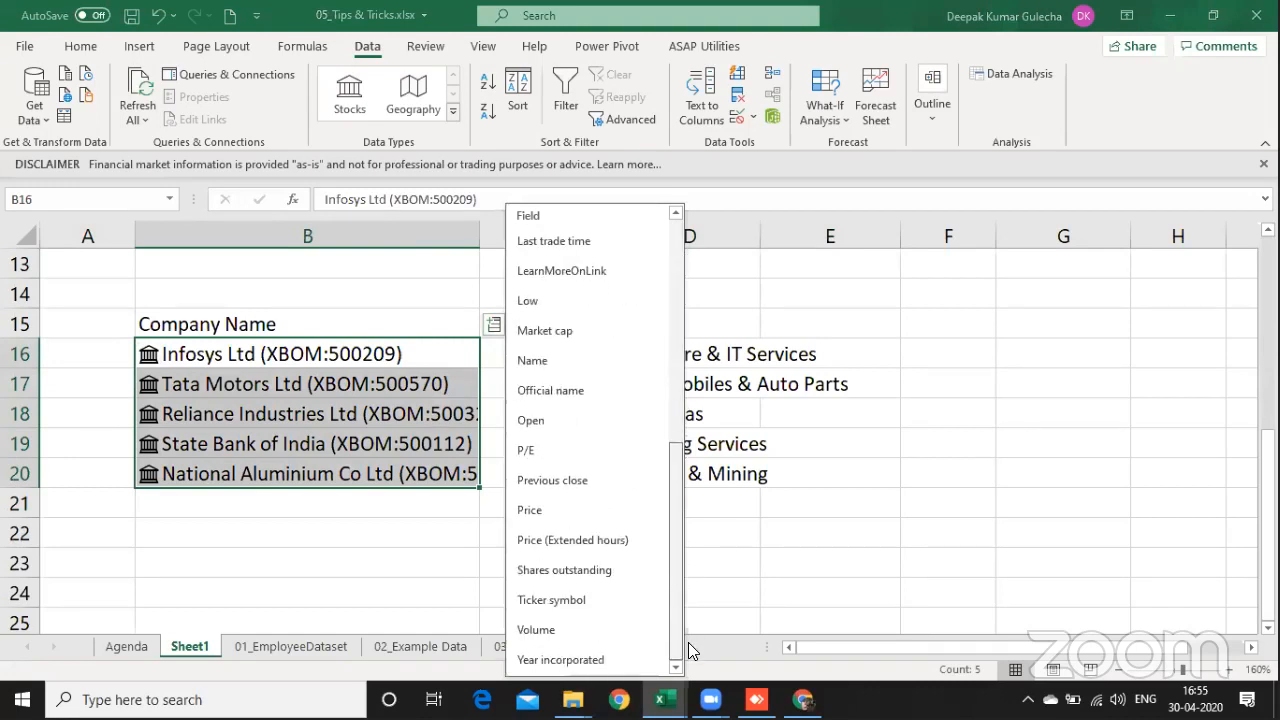
pyautogui.click(594, 660)
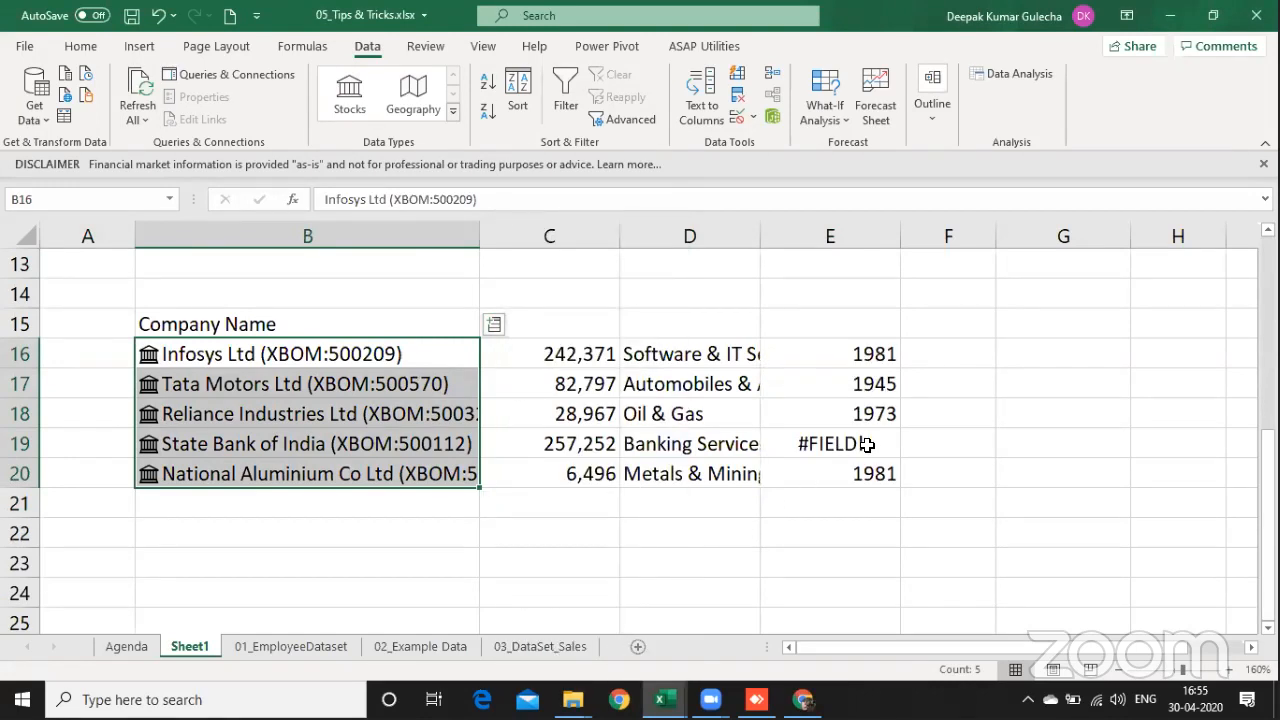
pyautogui.moveTo(867, 444); pyautogui.dragTo(385, 432)
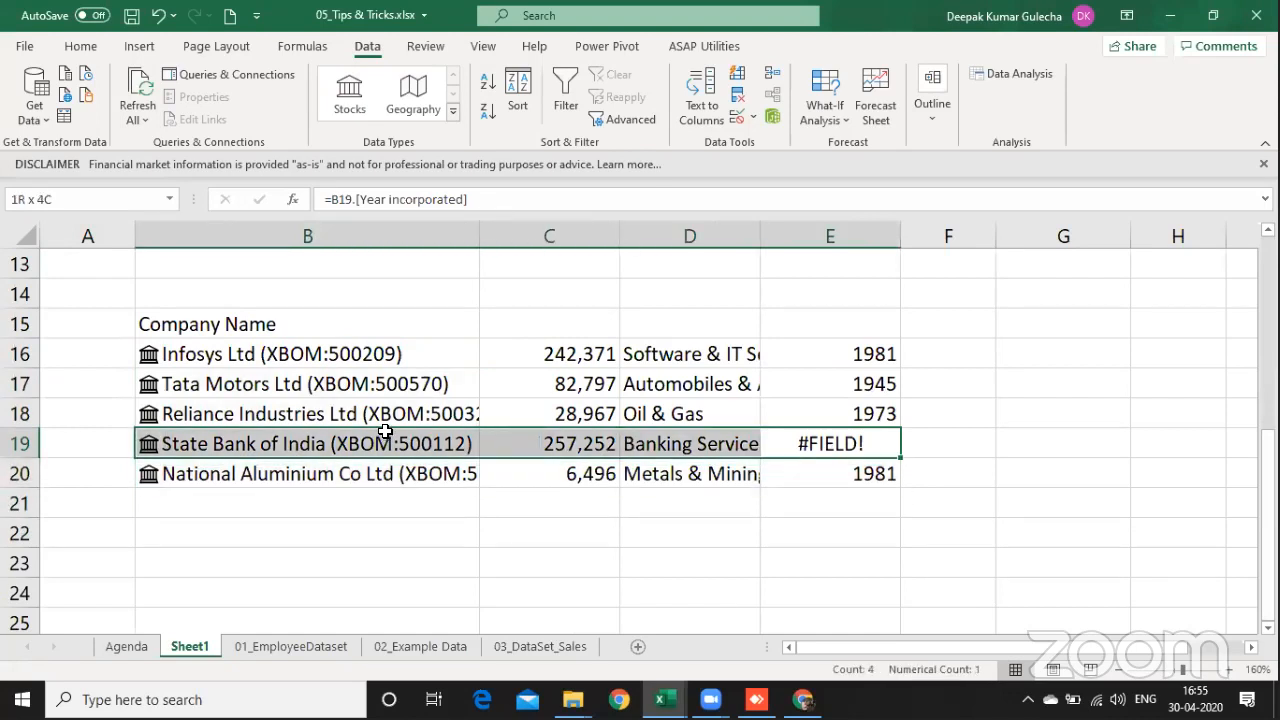
pyautogui.click(867, 360)
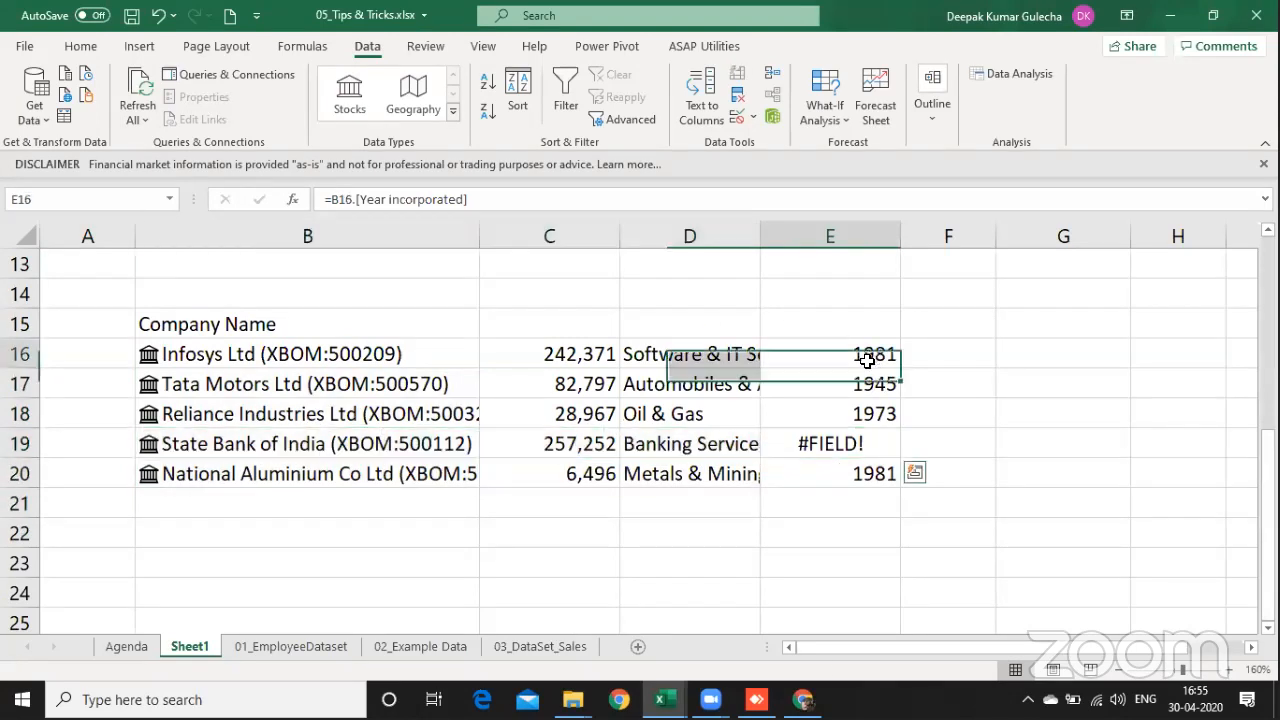
pyautogui.moveTo(867, 360); pyautogui.dragTo(875, 473)
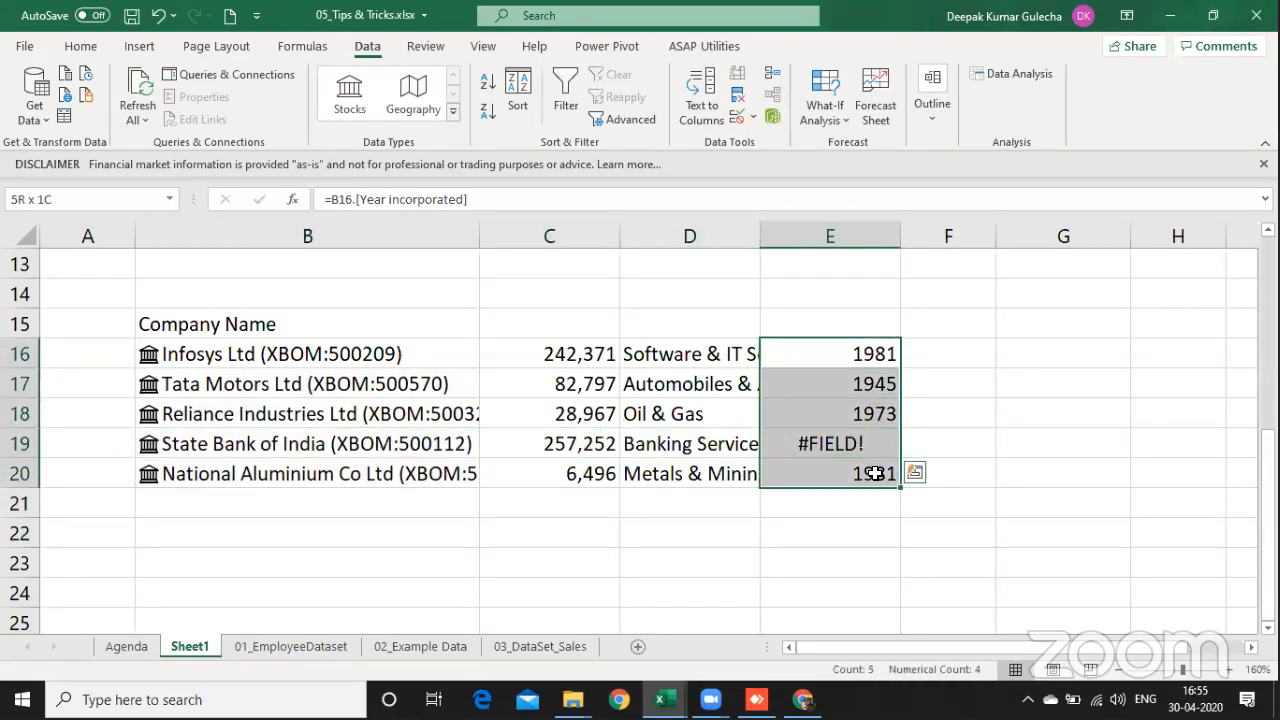
pyautogui.click(858, 553)
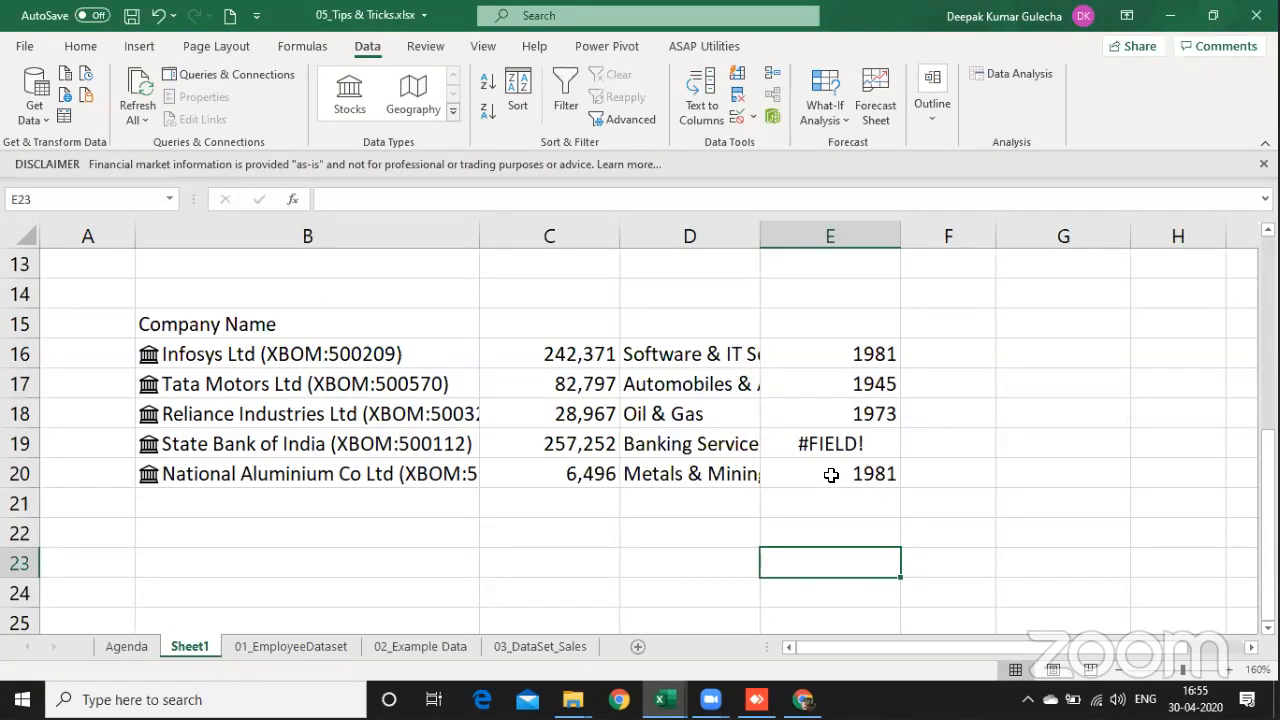
# Step: Insert a new worksheet and enter the heading "GeoGraaphical" in cell D3
pyautogui.hotkey('shift', 'F11')
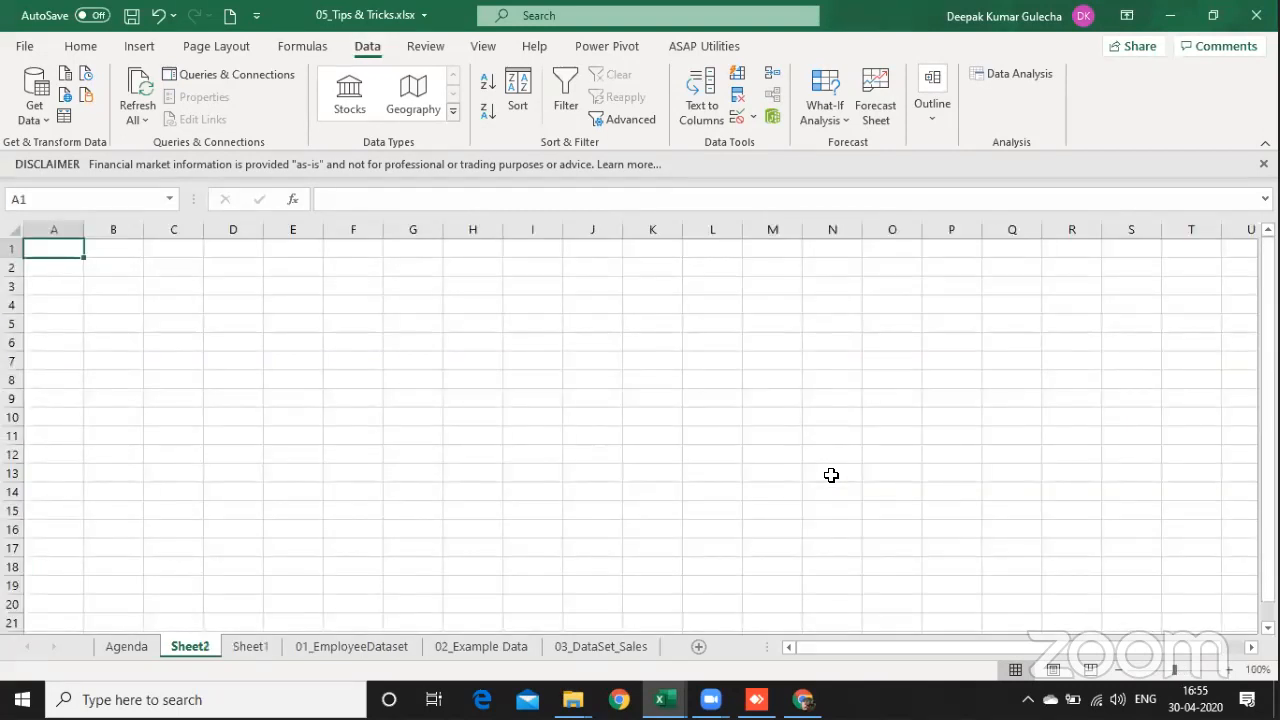
pyautogui.press('Right')
pyautogui.press('Right')
pyautogui.press('Down')
pyautogui.press('Down')
pyautogui.press('Down')
pyautogui.press('Right')
pyautogui.press('Up')
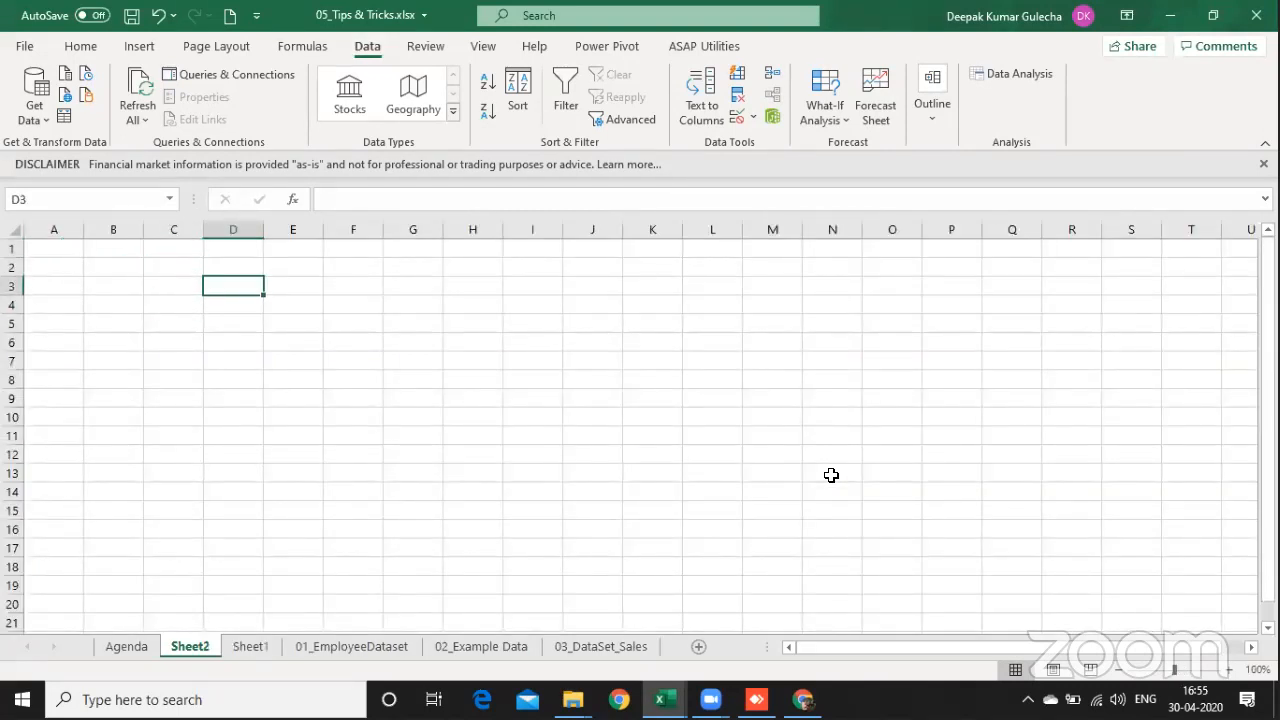
pyautogui.write('Geo')
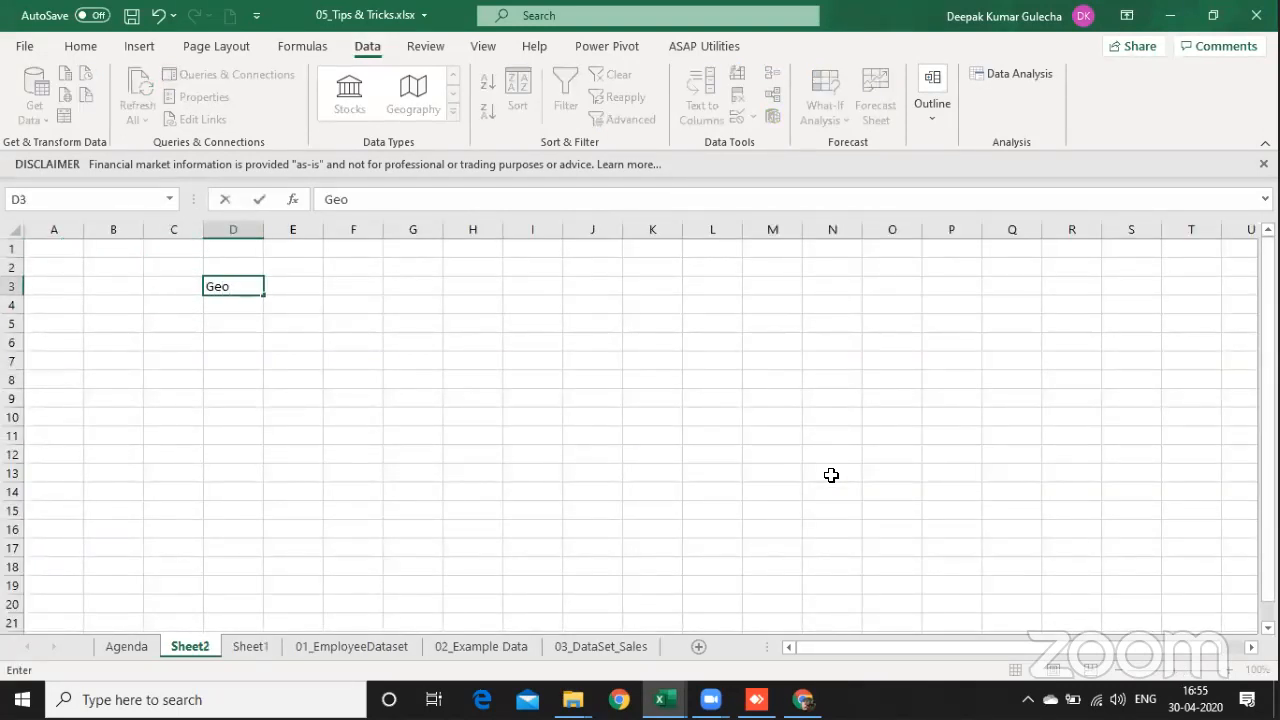
pyautogui.write('Graaphical')
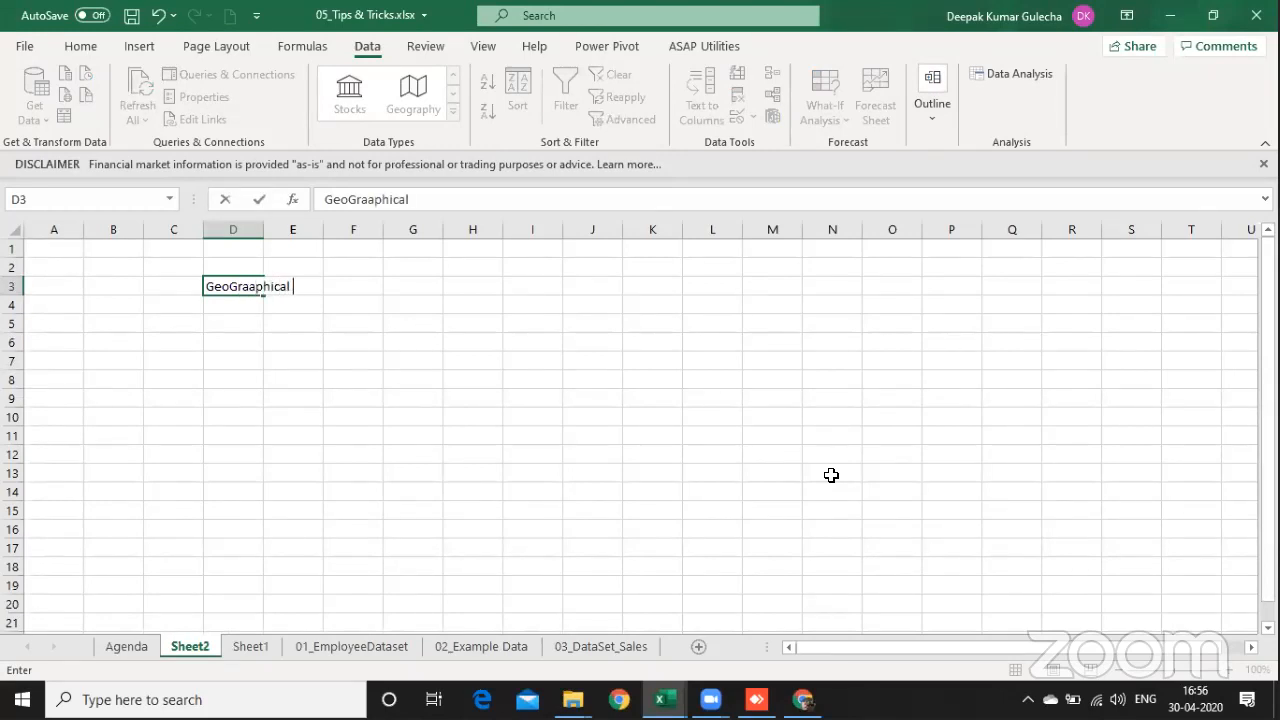
pyautogui.press('Return')
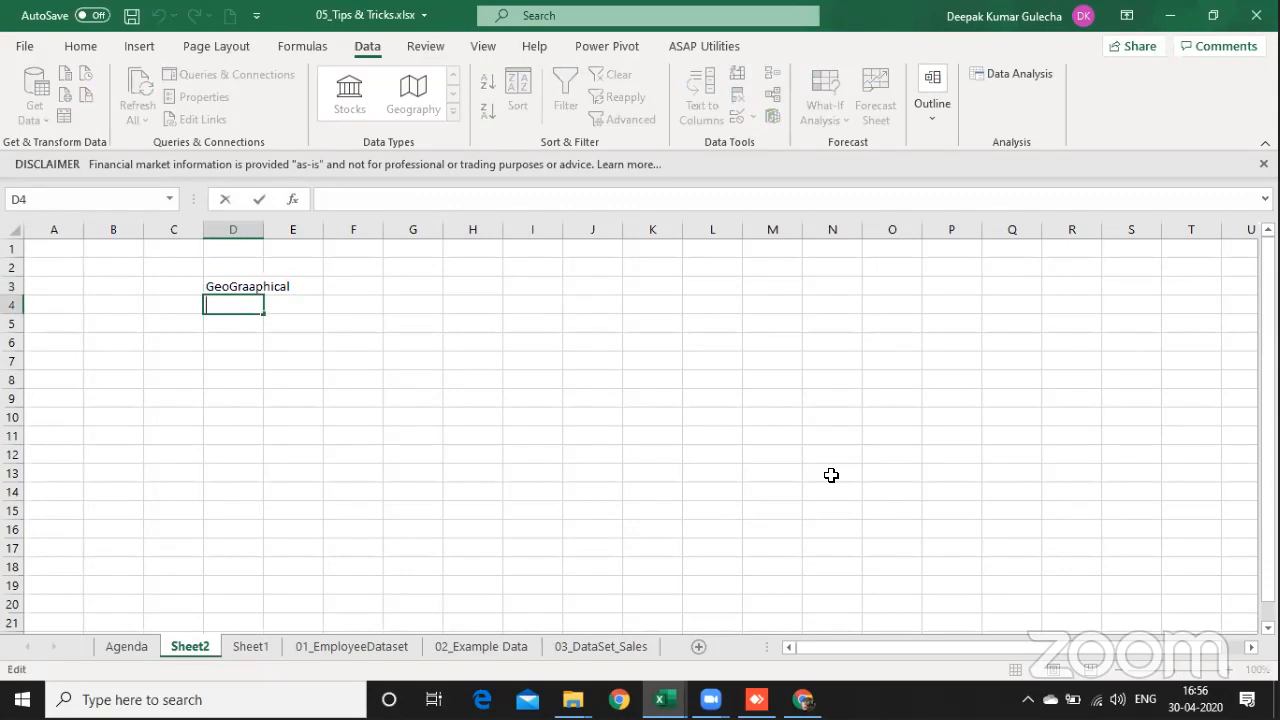
# Step: Correct the heading in cell D3 to read "GeoGraphical Data"
pyautogui.press('Up')
pyautogui.press('F2')
pyautogui.press('Left')
pyautogui.press('Left')
pyautogui.press('BackSpace')
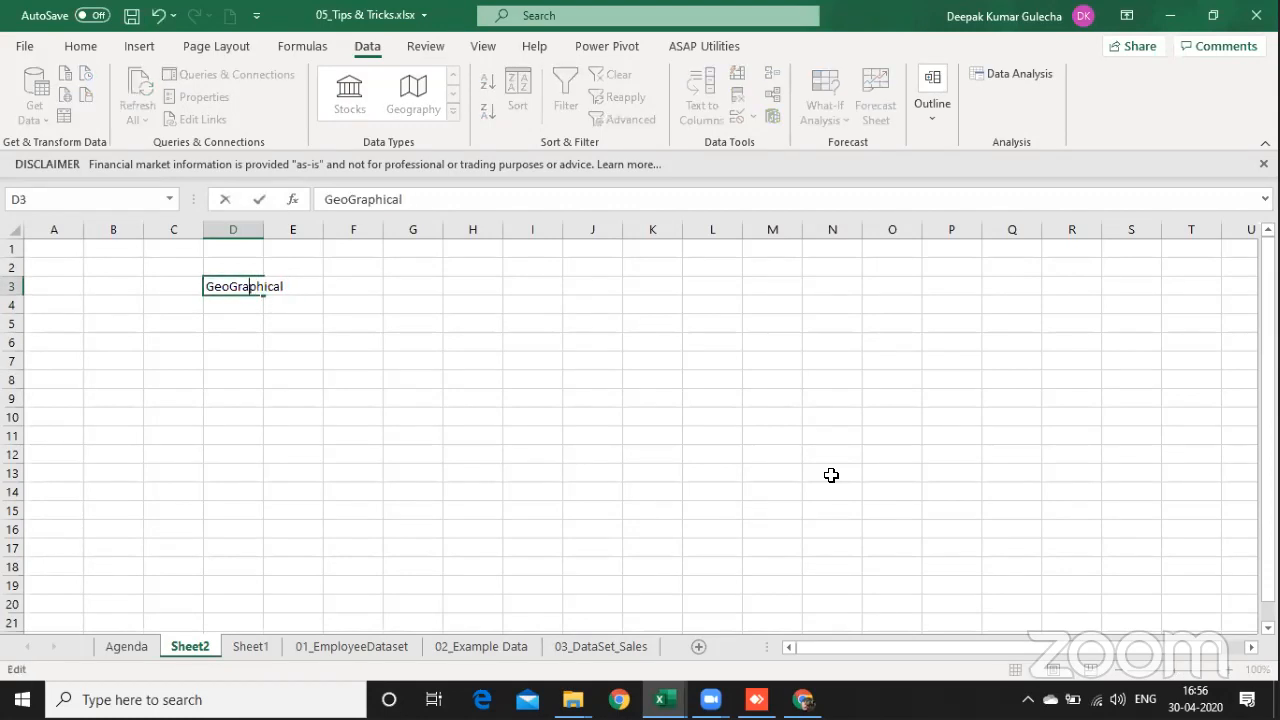
pyautogui.press('End')
pyautogui.write('Dayt')
pyautogui.press('BackSpace')
pyautogui.press('BackSpace')
pyautogui.write('ta')
pyautogui.press('Return')
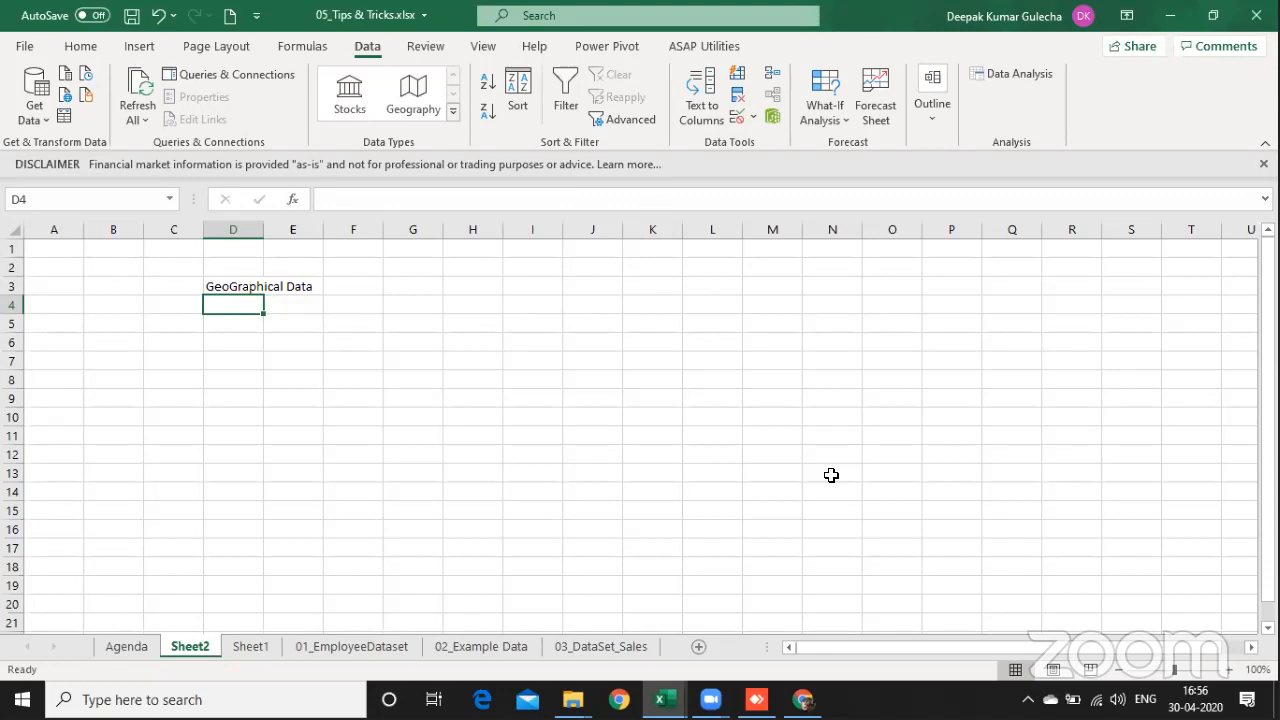
# Step: Enter the city Chennai in cell D7 with the number 1000 beside it in E7
pyautogui.press('Down')
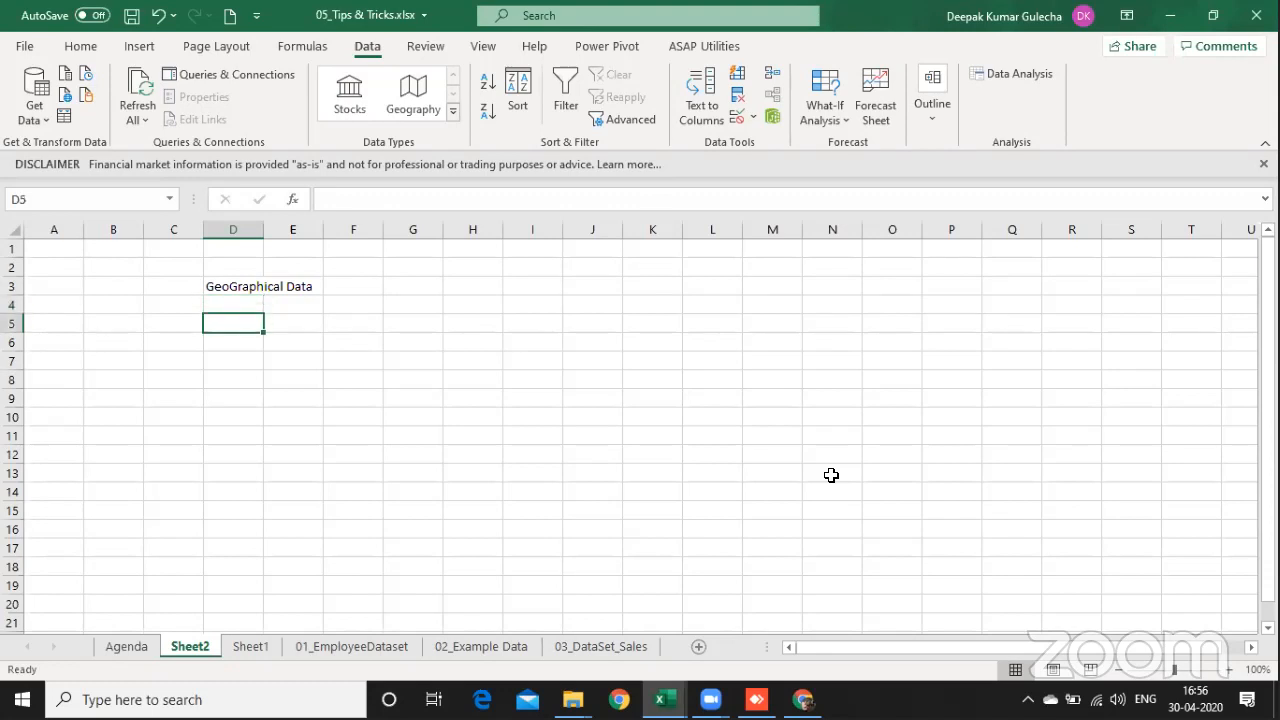
pyautogui.press('Down')
pyautogui.press('Down')
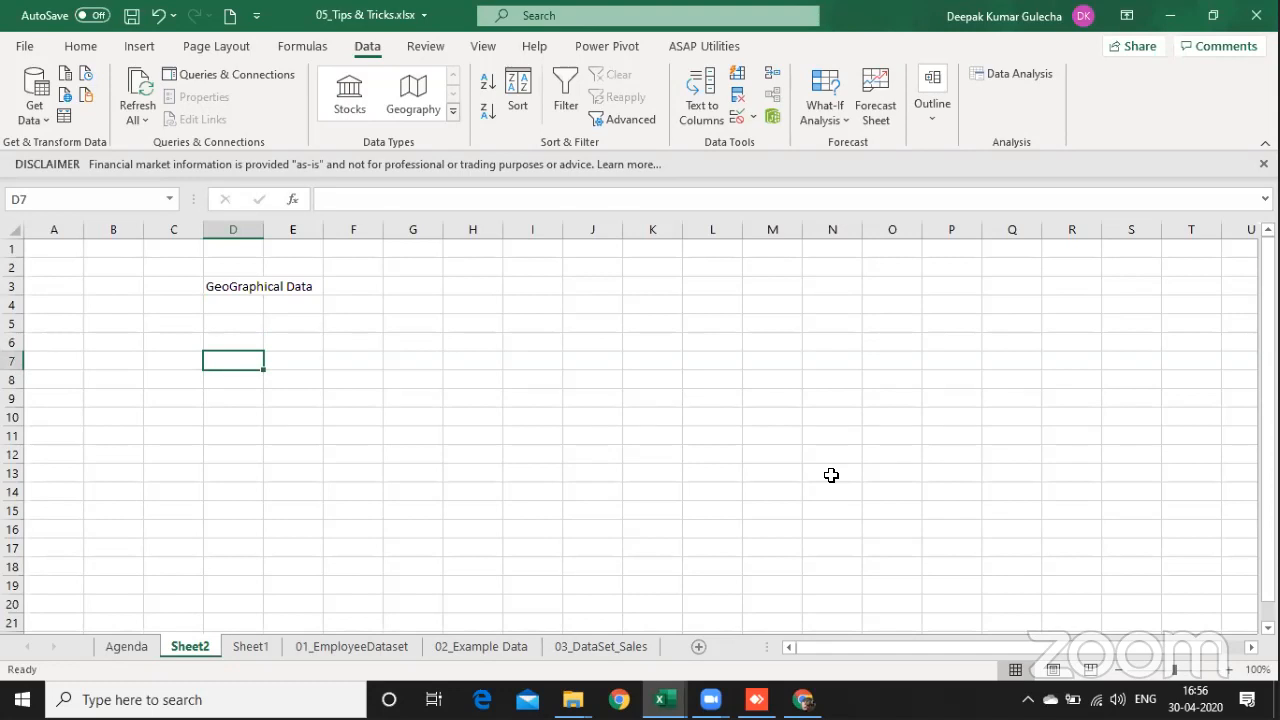
pyautogui.write('Chennai')
pyautogui.press('Tab')
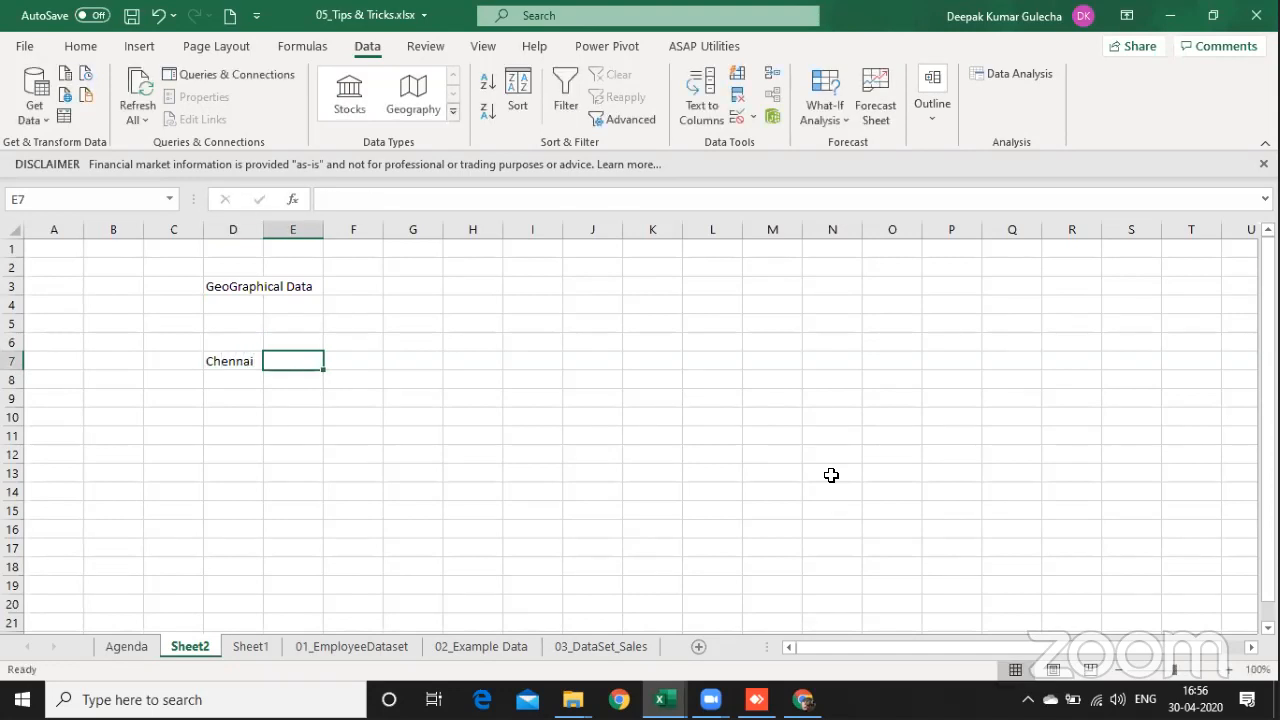
pyautogui.write('1000')
pyautogui.press('Return')
pyautogui.press('Up')
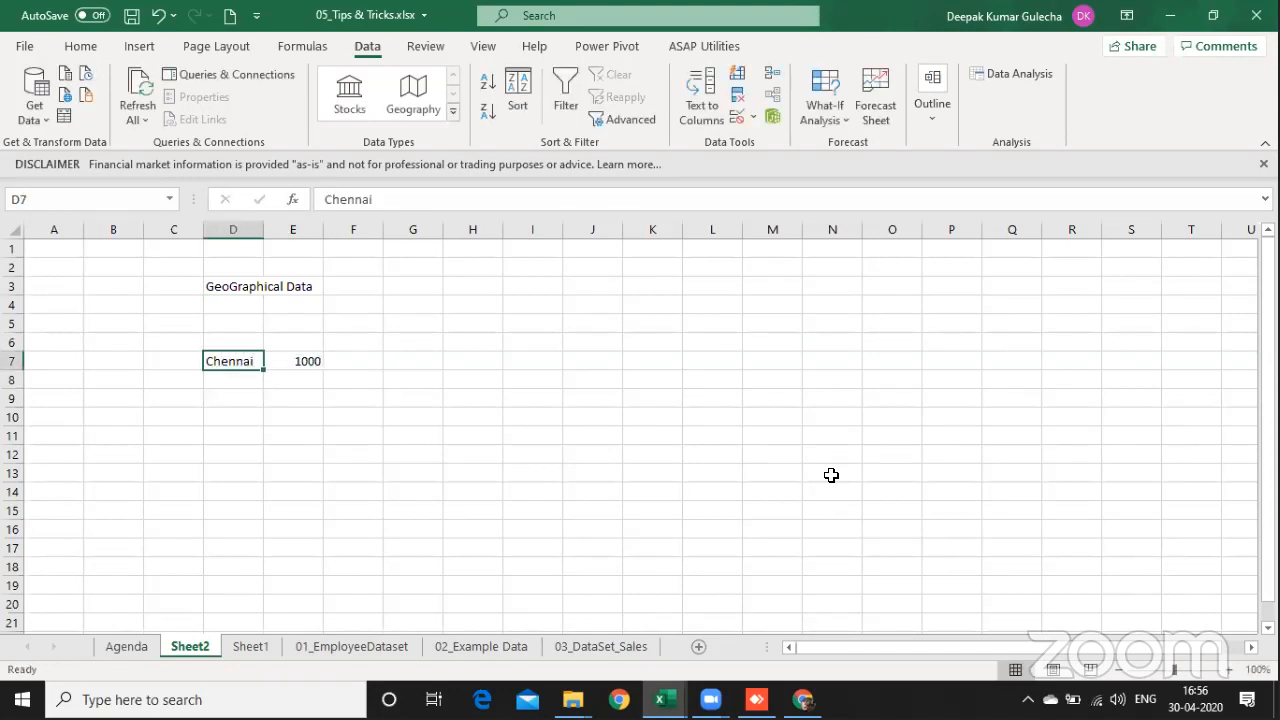
# Step: Enter the city "Comibatore" in cell D8 with the number 500 in E8
pyautogui.press('Down')
pyautogui.write('Comin')
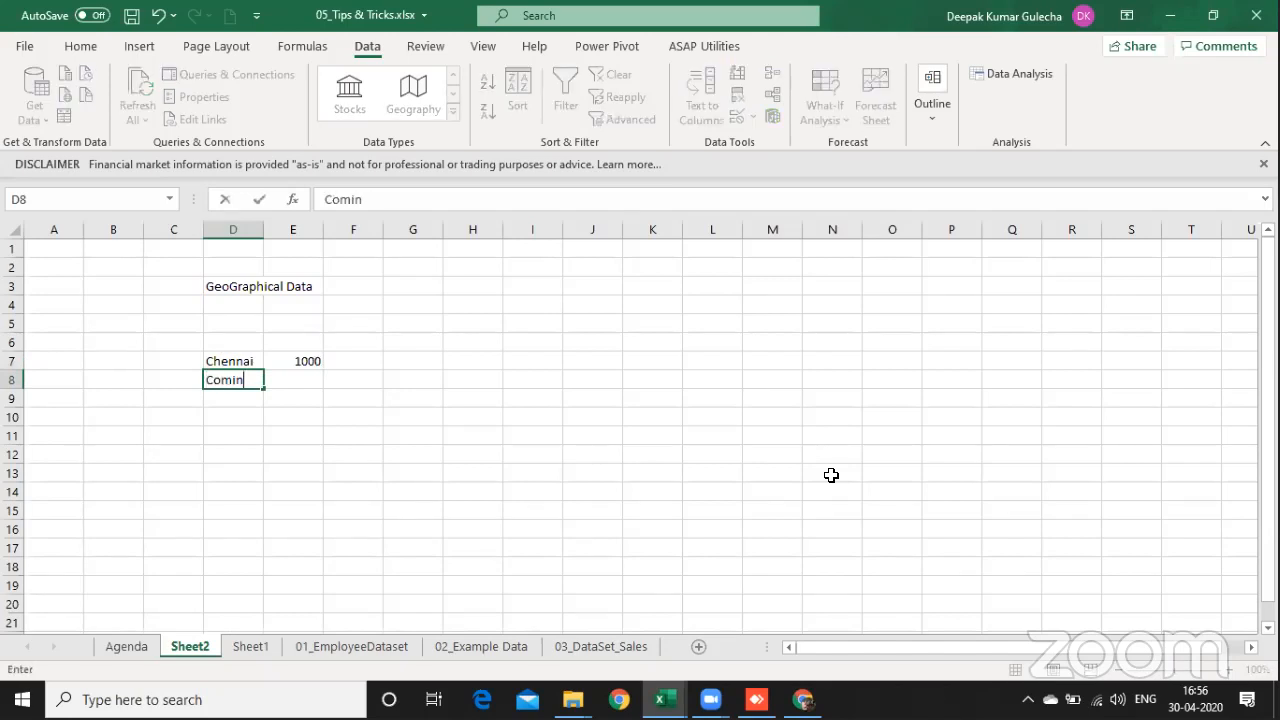
pyautogui.press('BackSpace')
pyautogui.write('batore')
pyautogui.press('Tab')
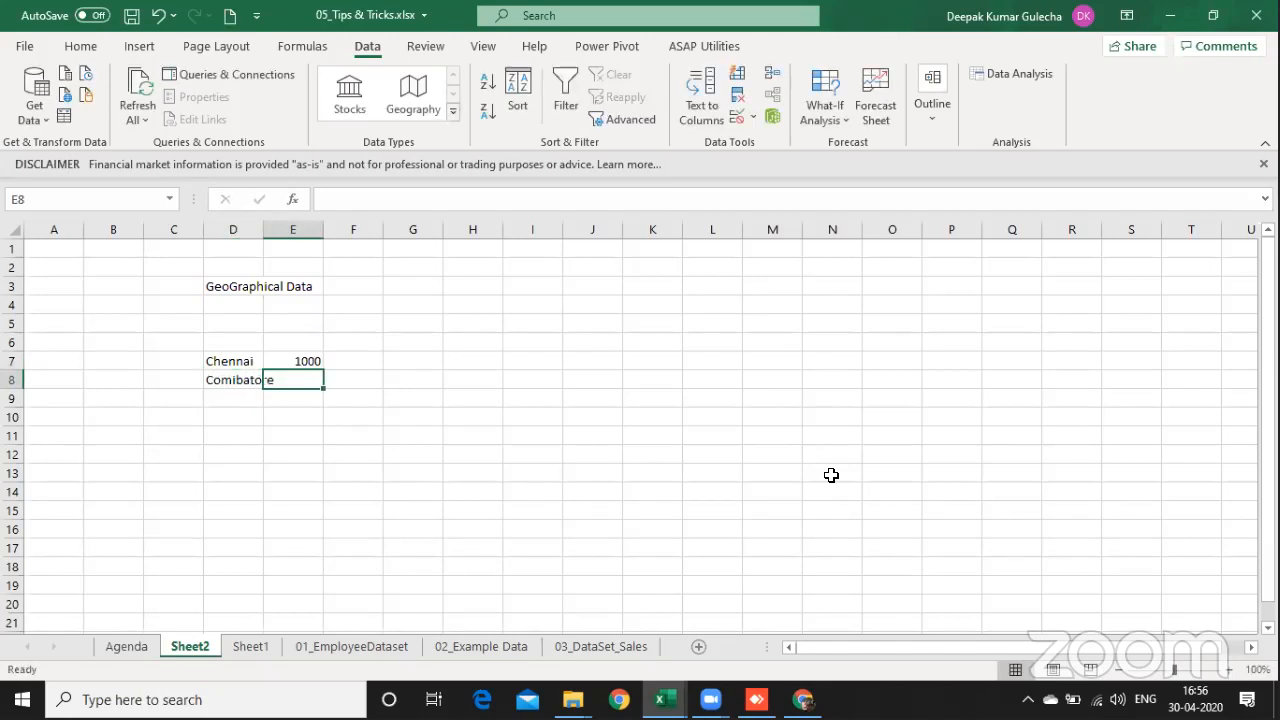
pyautogui.write('500')
pyautogui.press('Return')
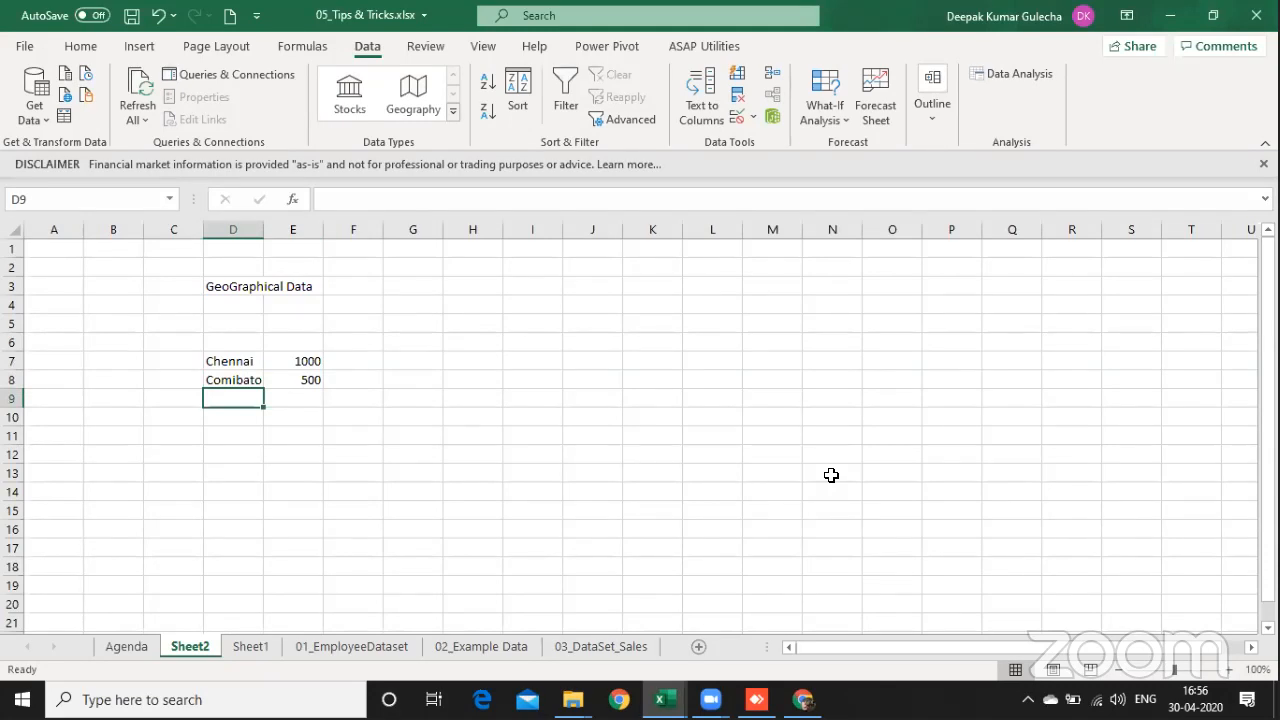
# Step: Add Delhi in cell D9 with the number 200 in E9
pyautogui.write('Delhi')
pyautogui.press('Tab')
pyautogui.write('20')
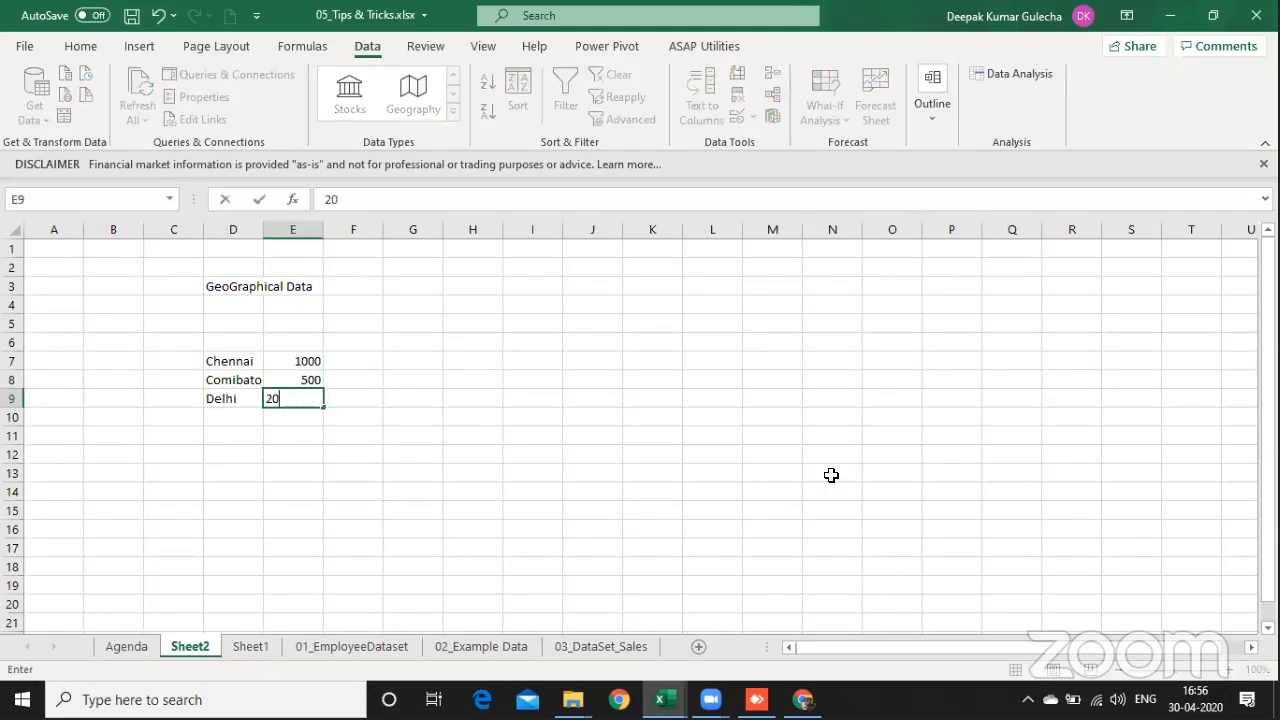
pyautogui.write('0')
pyautogui.press('Return')
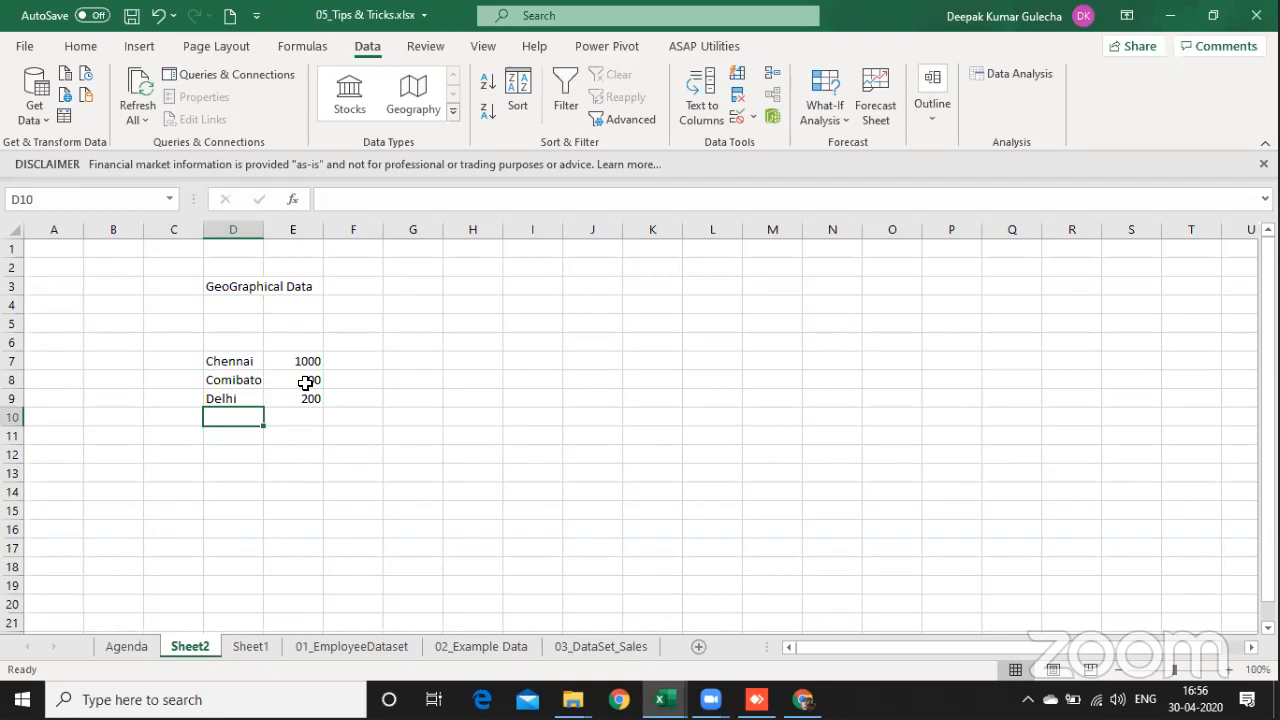
# Step: Add Hyderabad in cell D10 with the number 100 in E10
pyautogui.write('Hy')
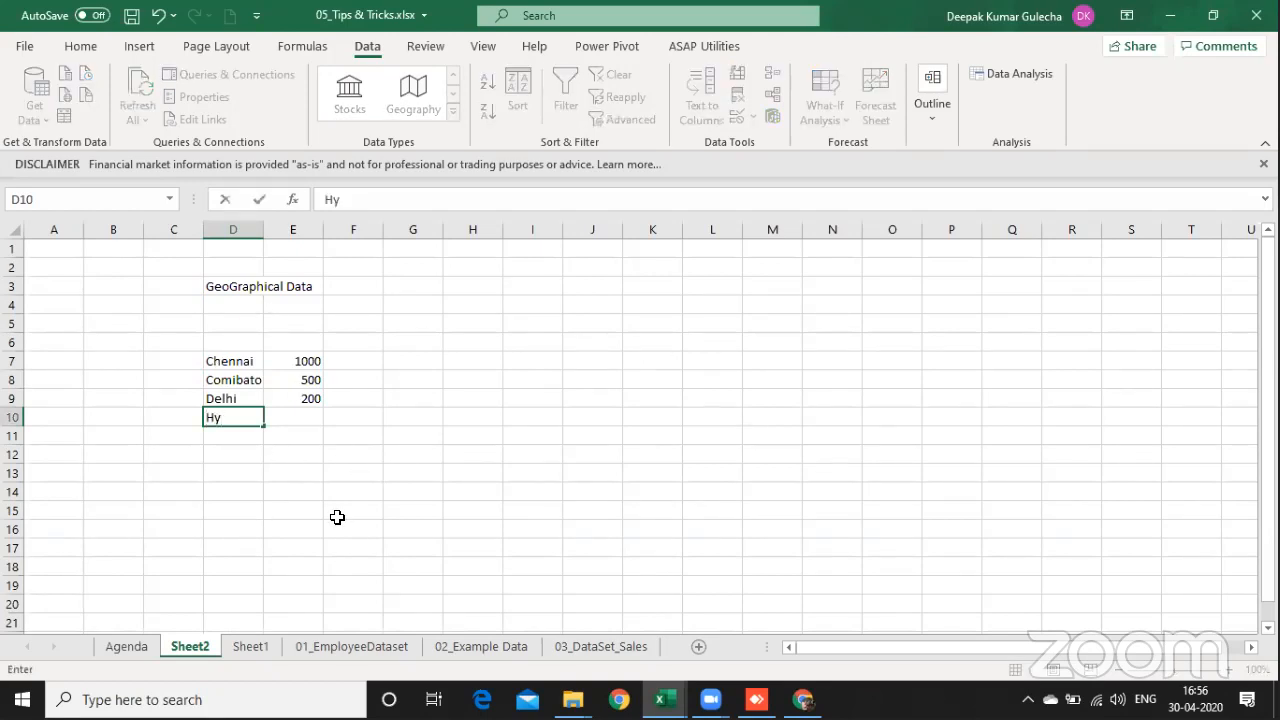
pyautogui.write('derabad')
pyautogui.press('Tab')
pyautogui.write('1000')
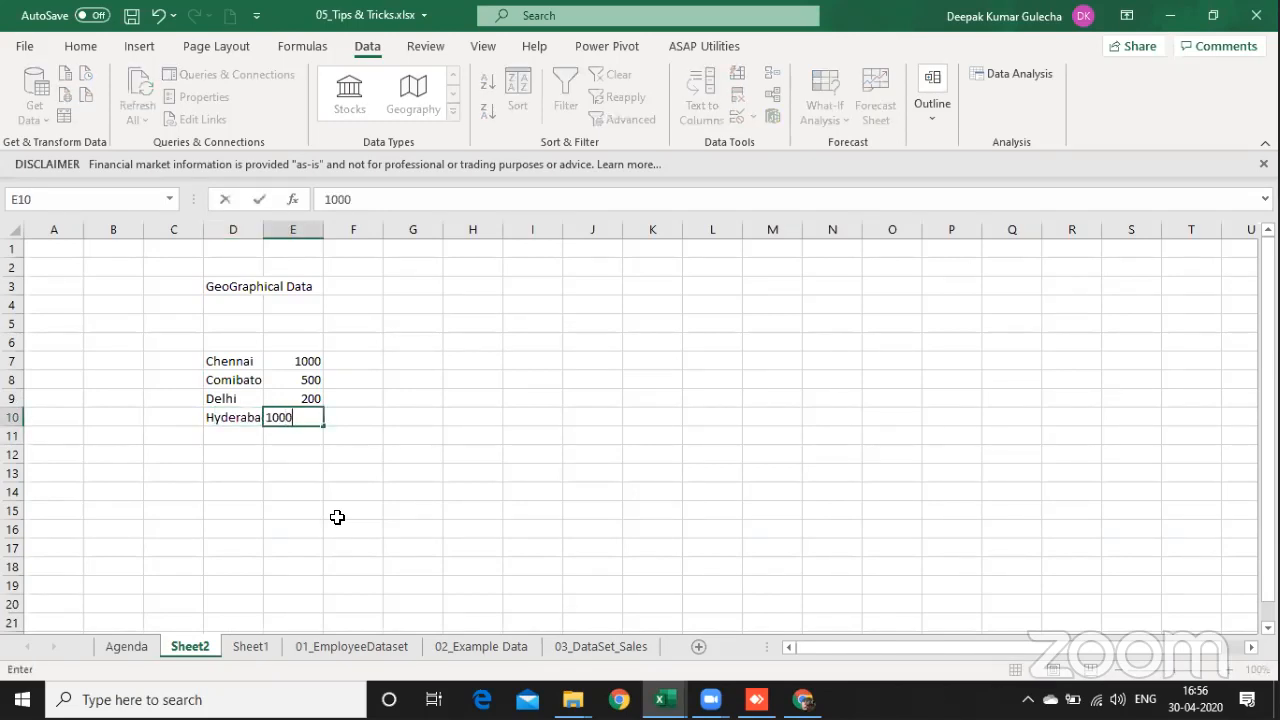
pyautogui.press('BackSpace')
pyautogui.press('Return')
pyautogui.press('Left')
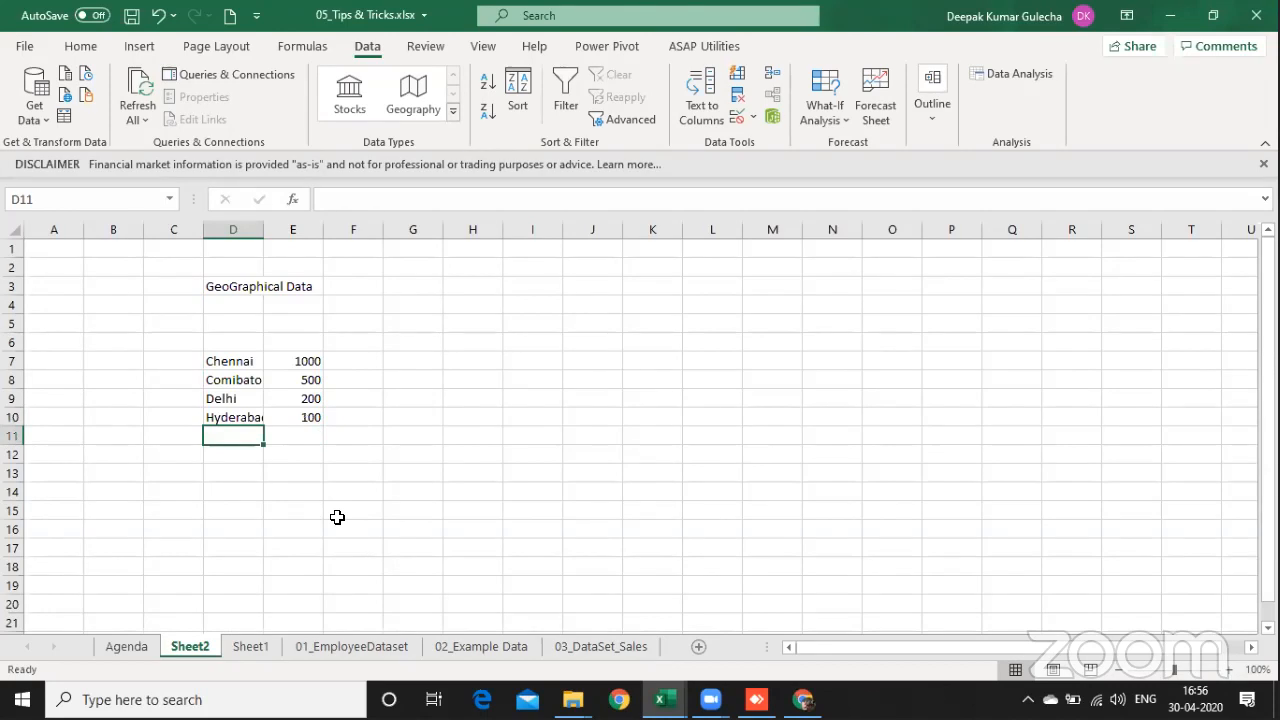
# Step: Add Bangalore in cell D11 with the number 100 in E11
pyautogui.write('Bangalore')
pyautogui.press('Tab')
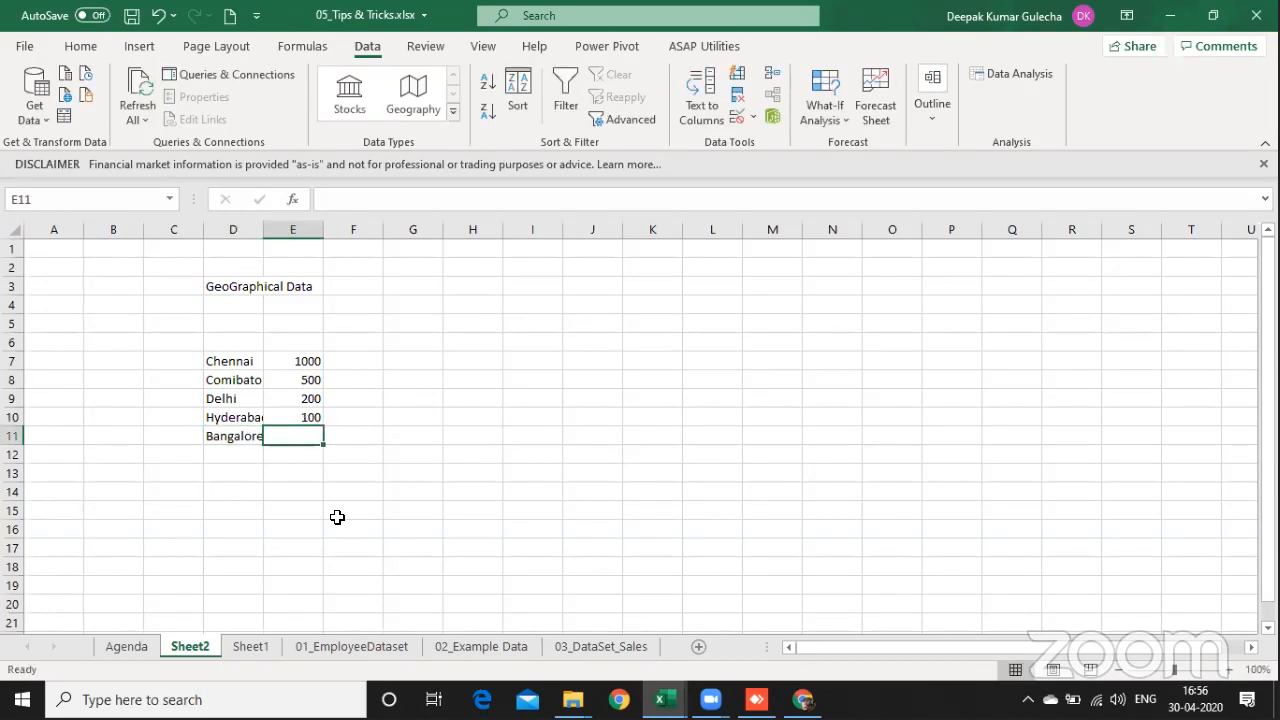
pyautogui.write('100')
pyautogui.press('Return')
# Step: Add the column headers "Number" in E6 and "City" in D6 above the list
pyautogui.press('Up')
pyautogui.press('Up')
pyautogui.press('Up')
pyautogui.press('Up')
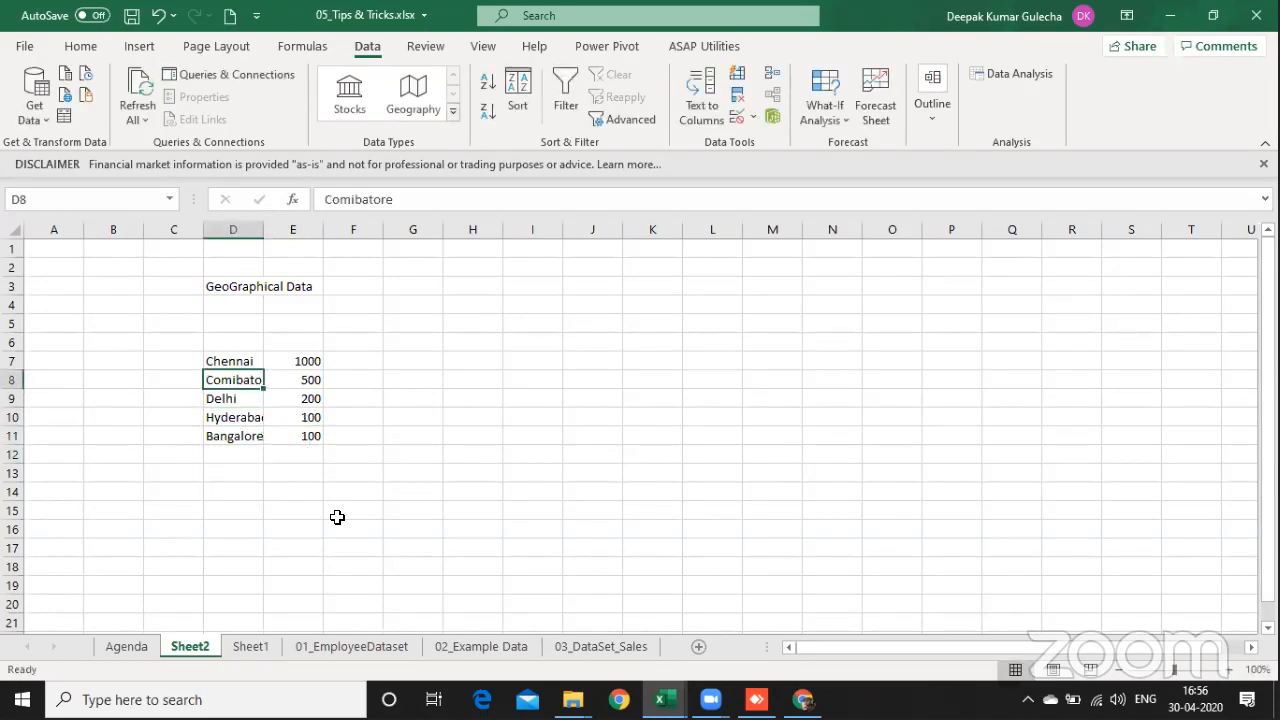
pyautogui.press('Up')
pyautogui.press('Up')
pyautogui.press('Right')
pyautogui.write('Number')
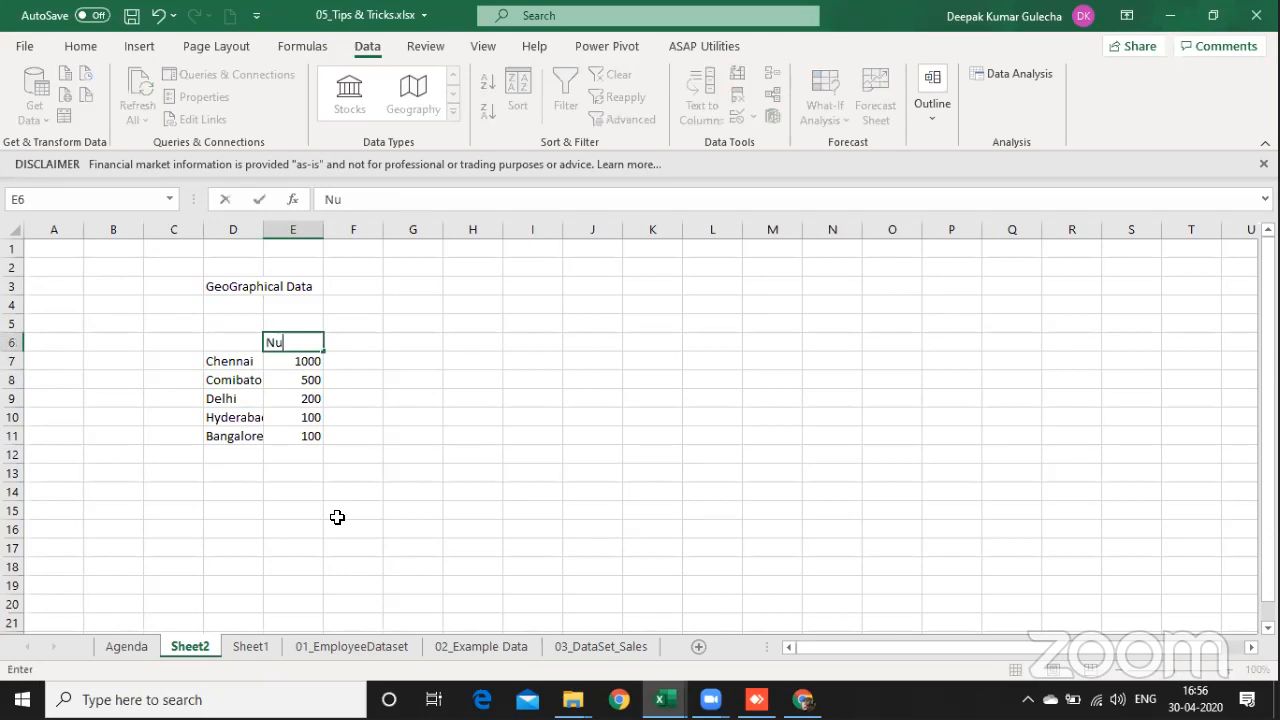
pyautogui.press('Return')
pyautogui.write('City')
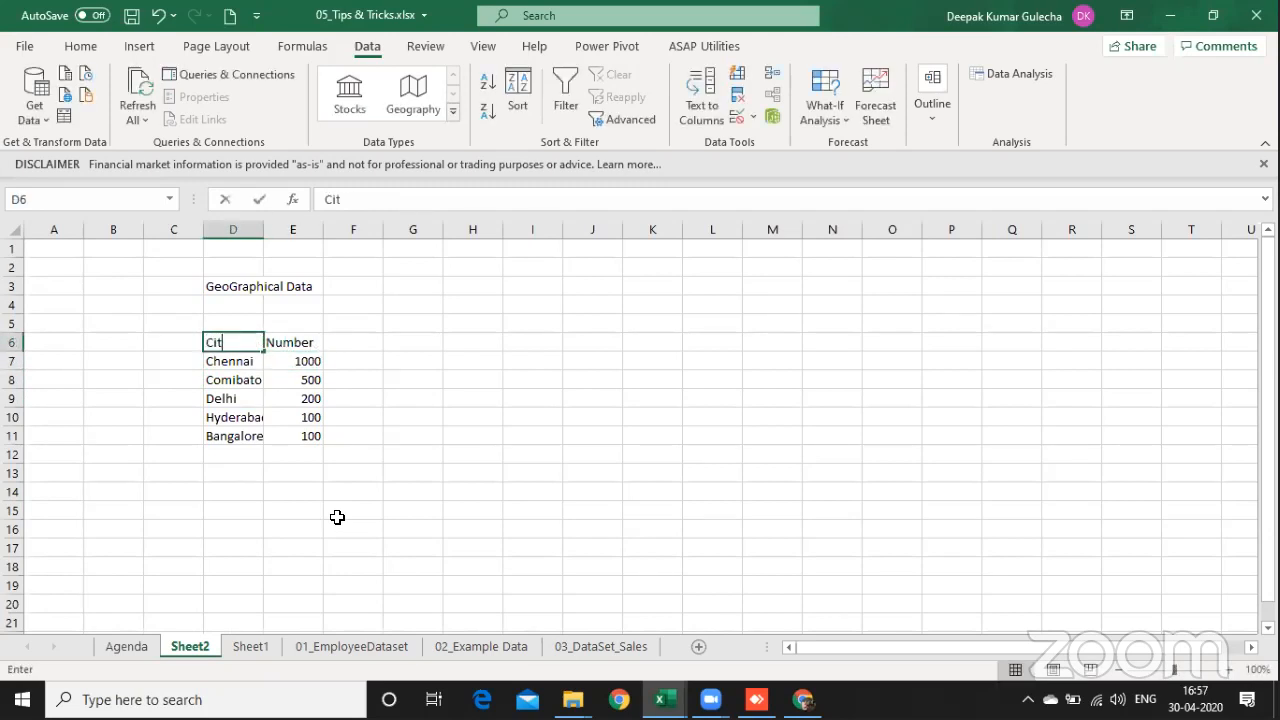
pyautogui.press('Return')
# Step: Convert the city names in D7:D11 to the Geography data type and widen column D to fit them
pyautogui.hotkey('shift', 'Down')
pyautogui.hotkey('shift', 'Down')
pyautogui.hotkey('shift', 'Down')
pyautogui.hotkey('shift', 'Down')
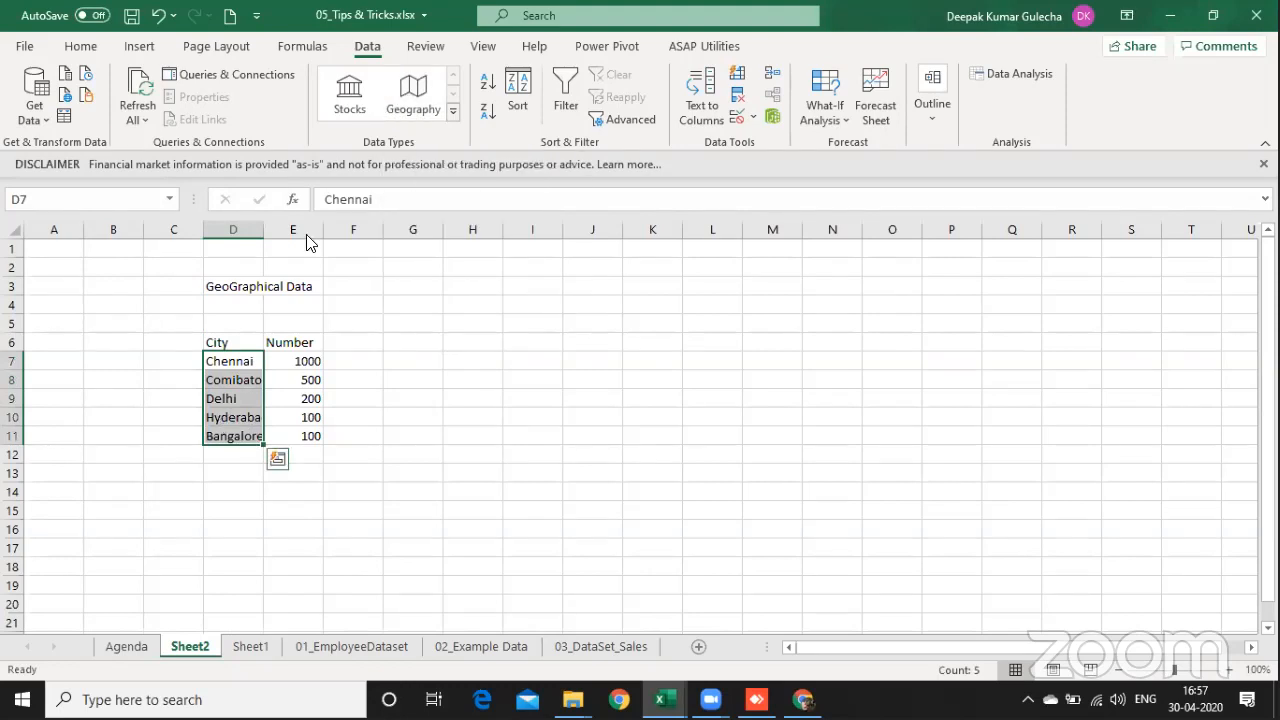
pyautogui.click(411, 97)
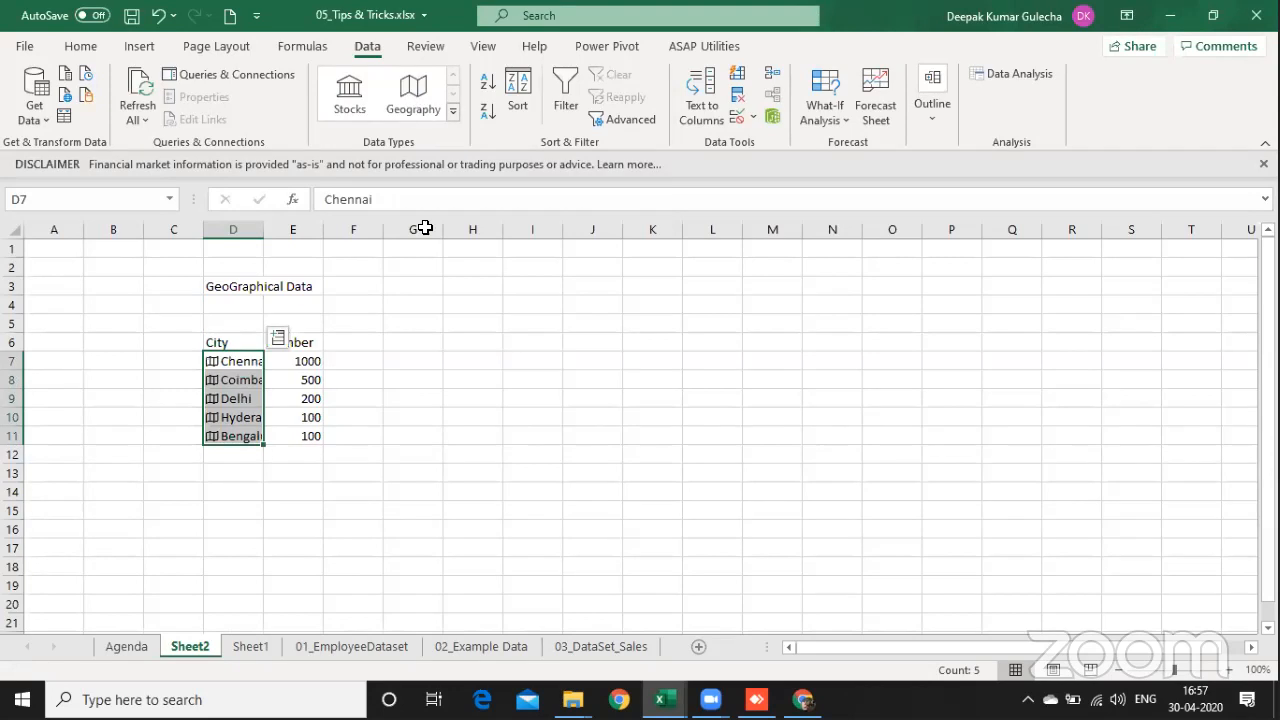
pyautogui.moveTo(265, 229); pyautogui.dragTo(372, 232)
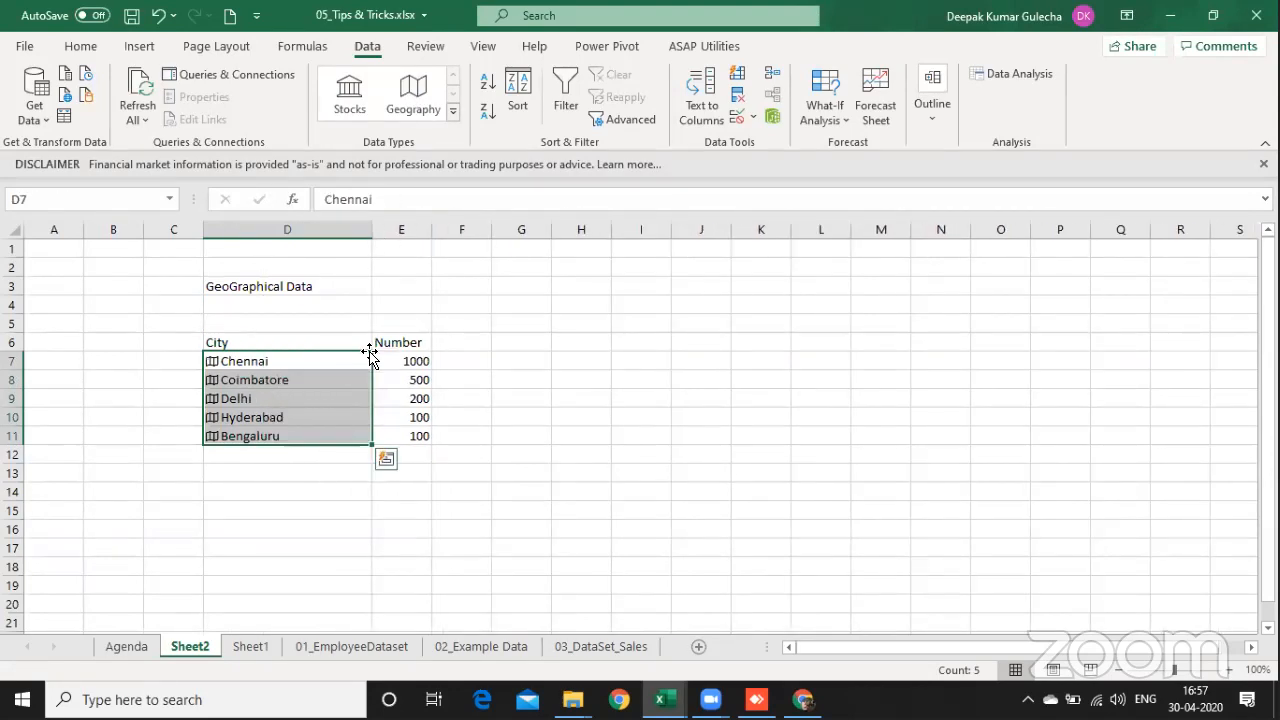
pyautogui.click(355, 363)
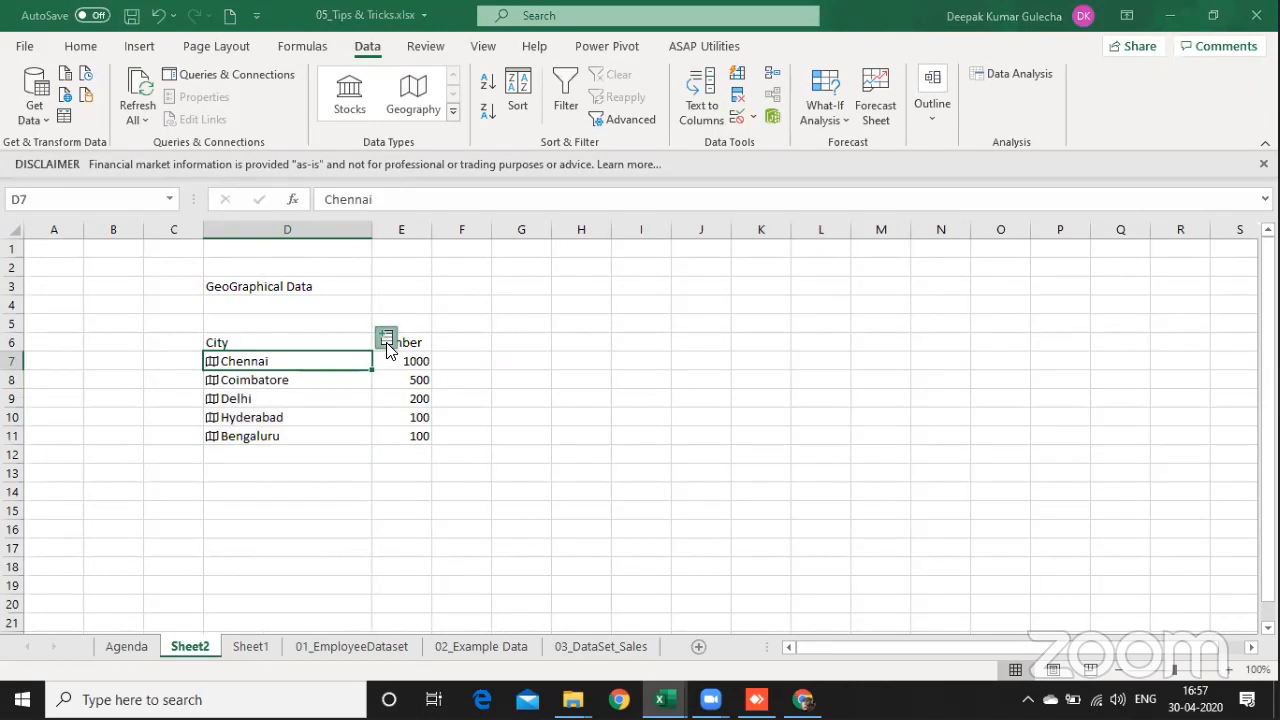
pyautogui.click(387, 340)
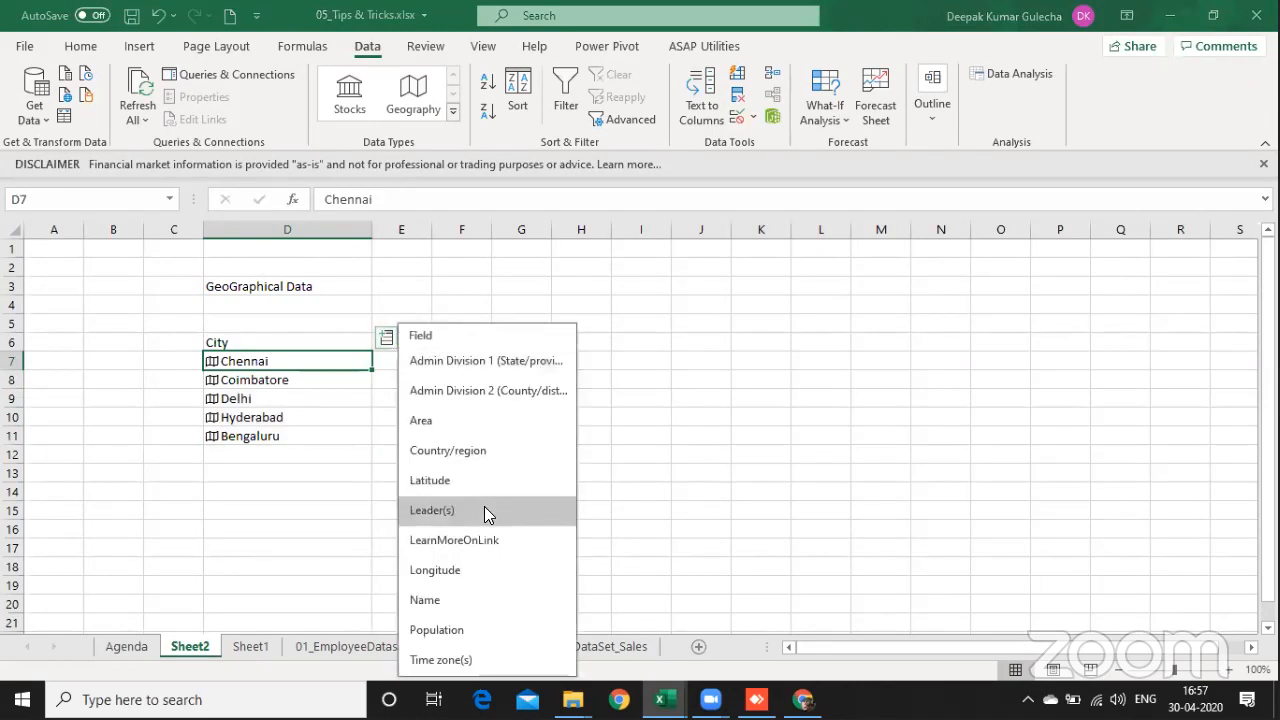
pyautogui.click(494, 452)
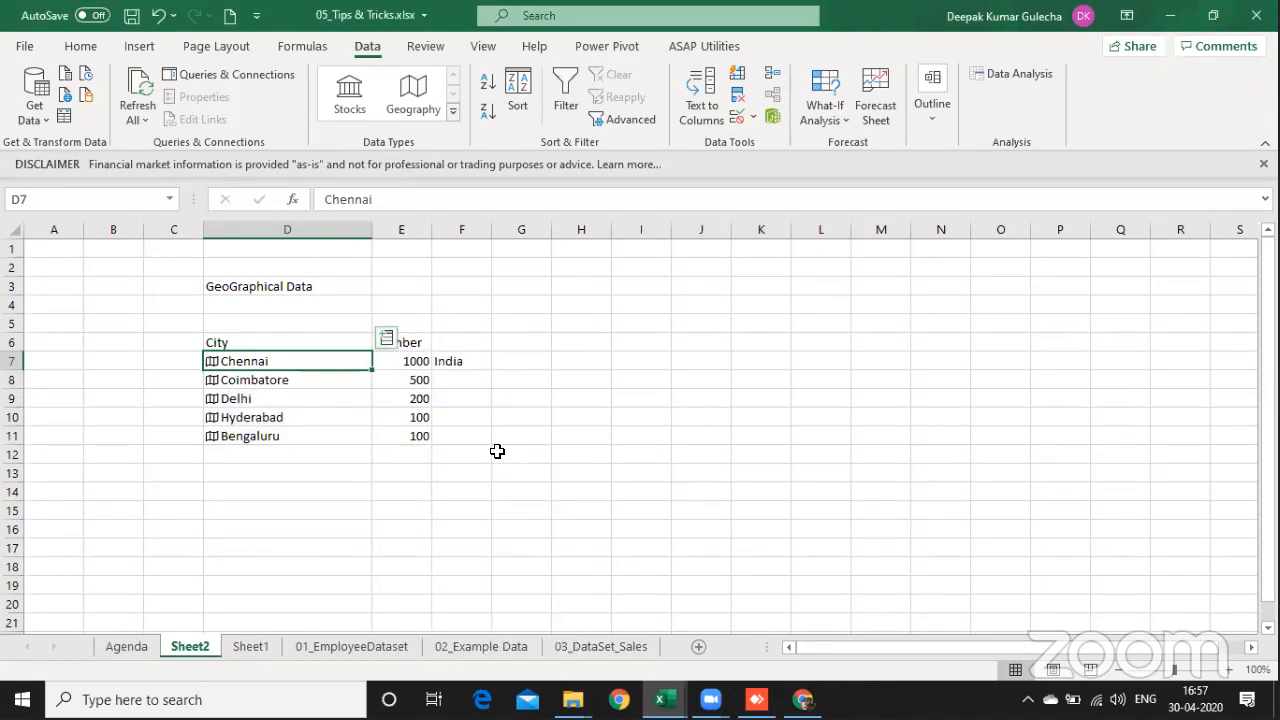
pyautogui.hotkey('ctrl', 'z')
# Step: Extract the Country/region field for all the cities in D7:D11
pyautogui.press('Left')
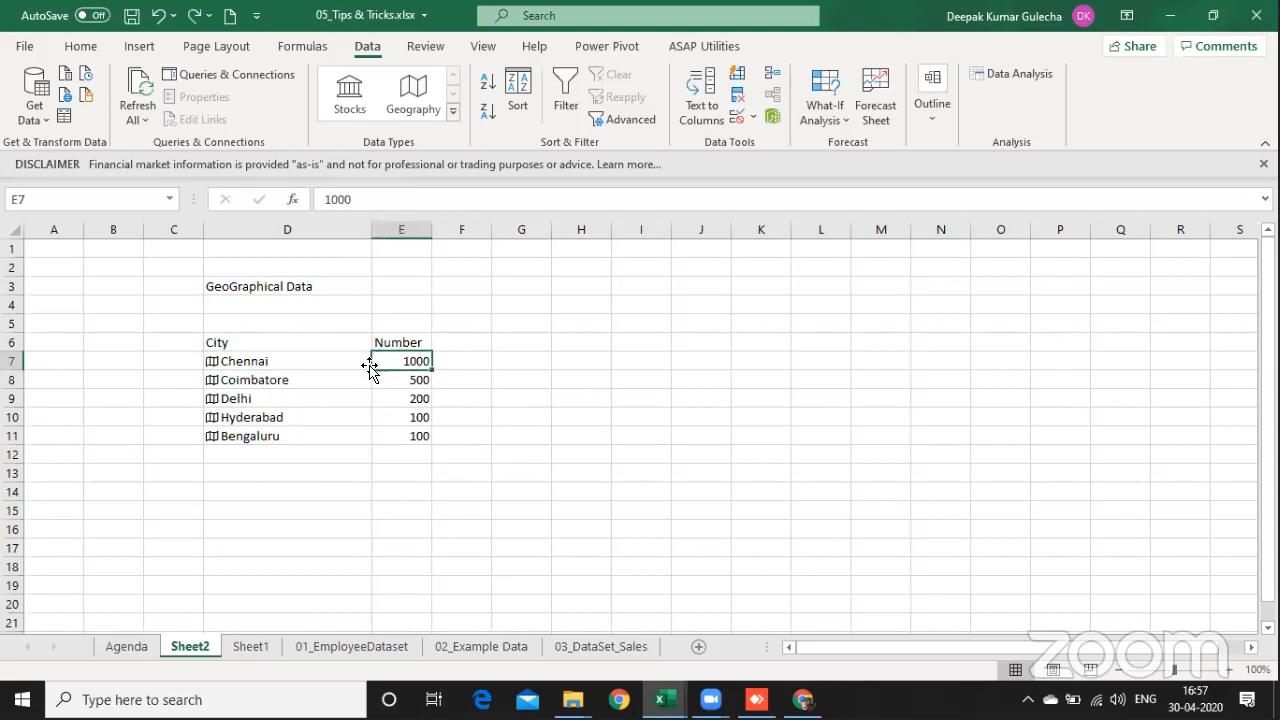
pyautogui.press('Left')
pyautogui.hotkey('ctrl', 'shift', 'Down')
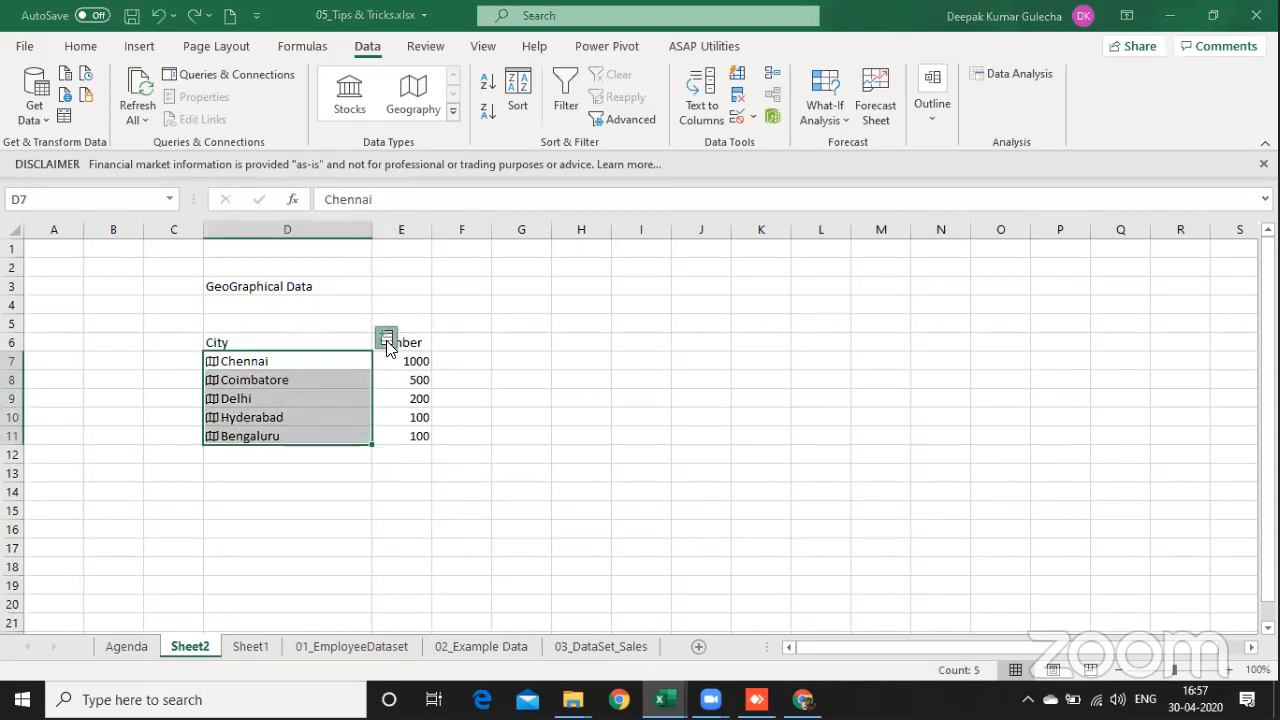
pyautogui.click(386, 338)
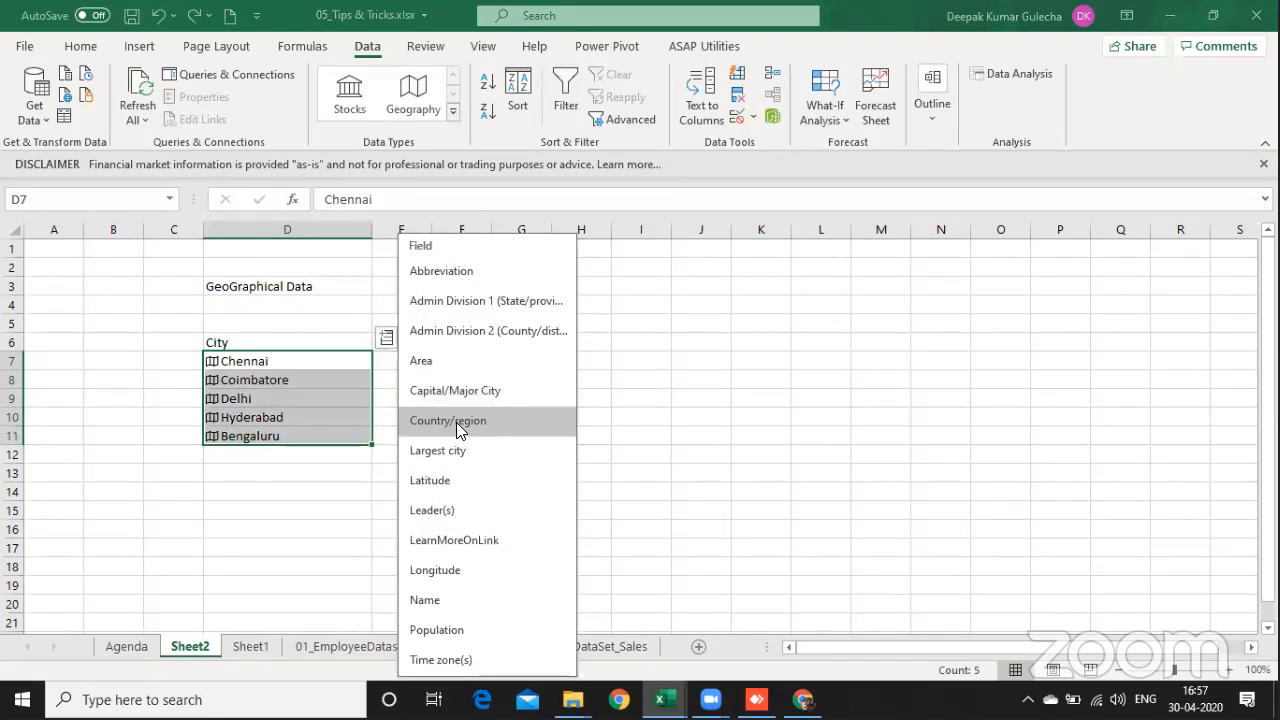
pyautogui.click(456, 422)
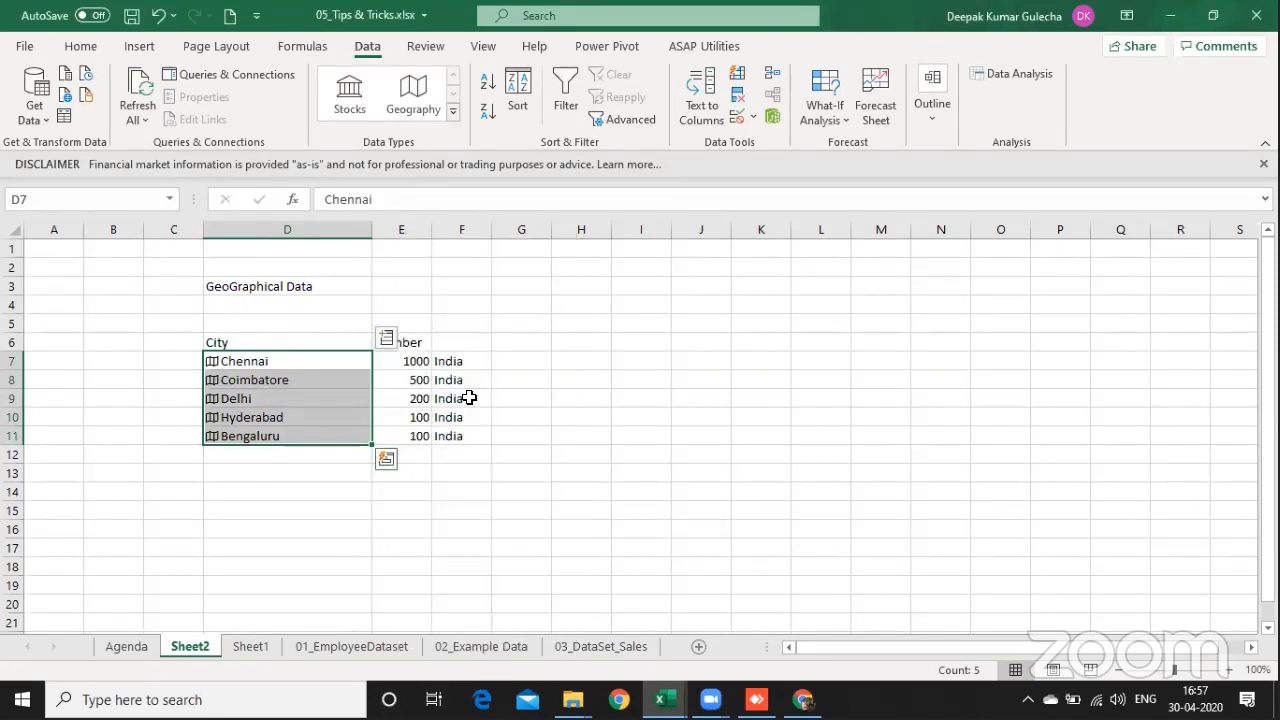
# Step: Extract the Population field for the cities in D7:D11 and widen column G to show the full figures
pyautogui.click(388, 338)
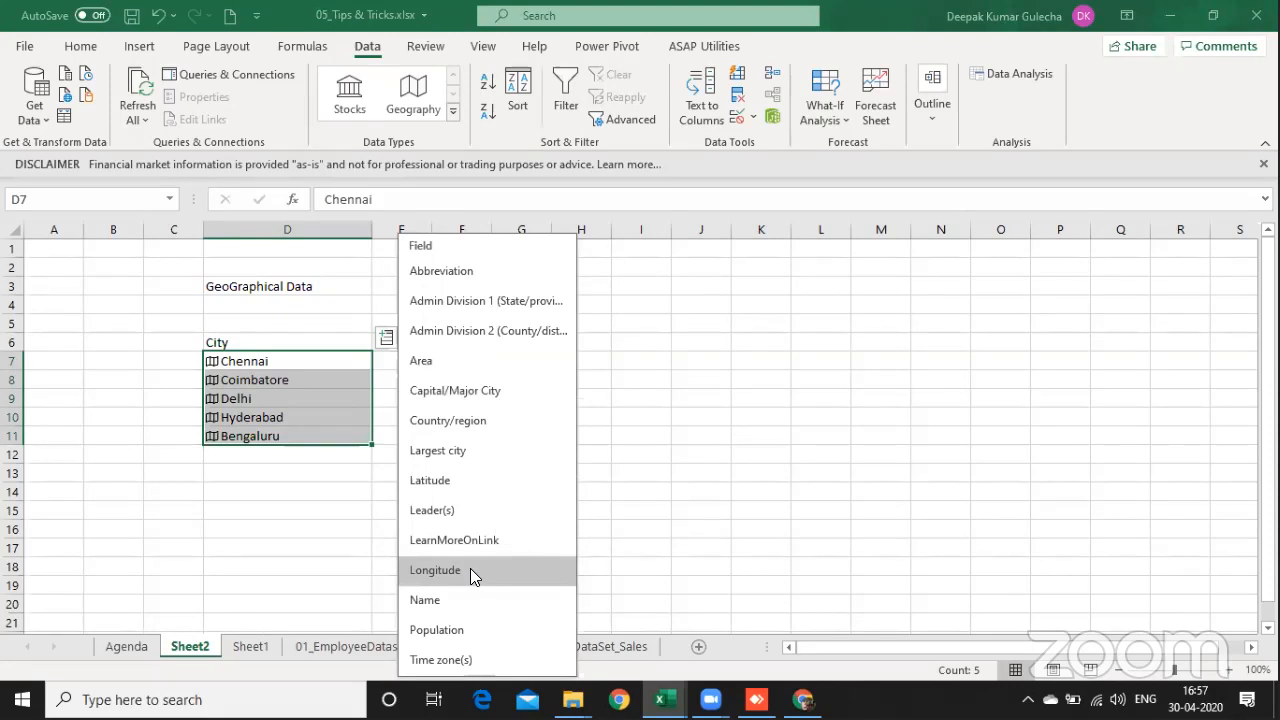
pyautogui.click(477, 627)
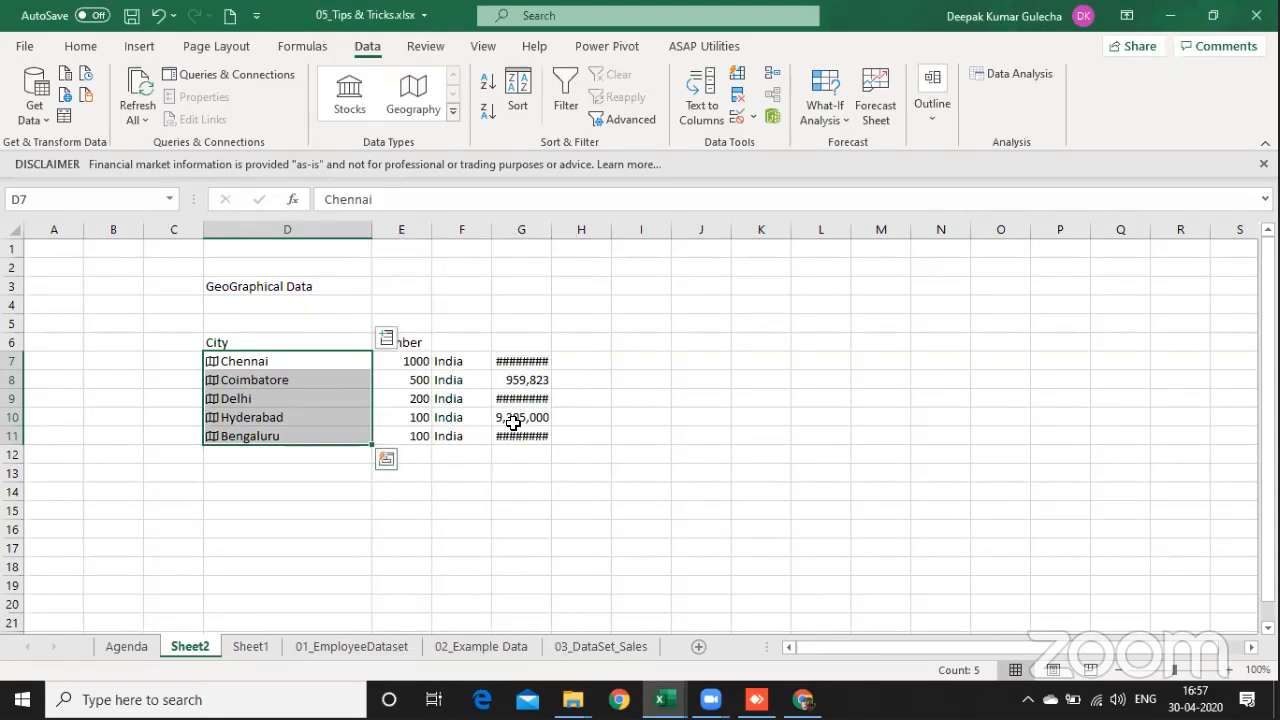
pyautogui.moveTo(551, 229); pyautogui.dragTo(590, 229)
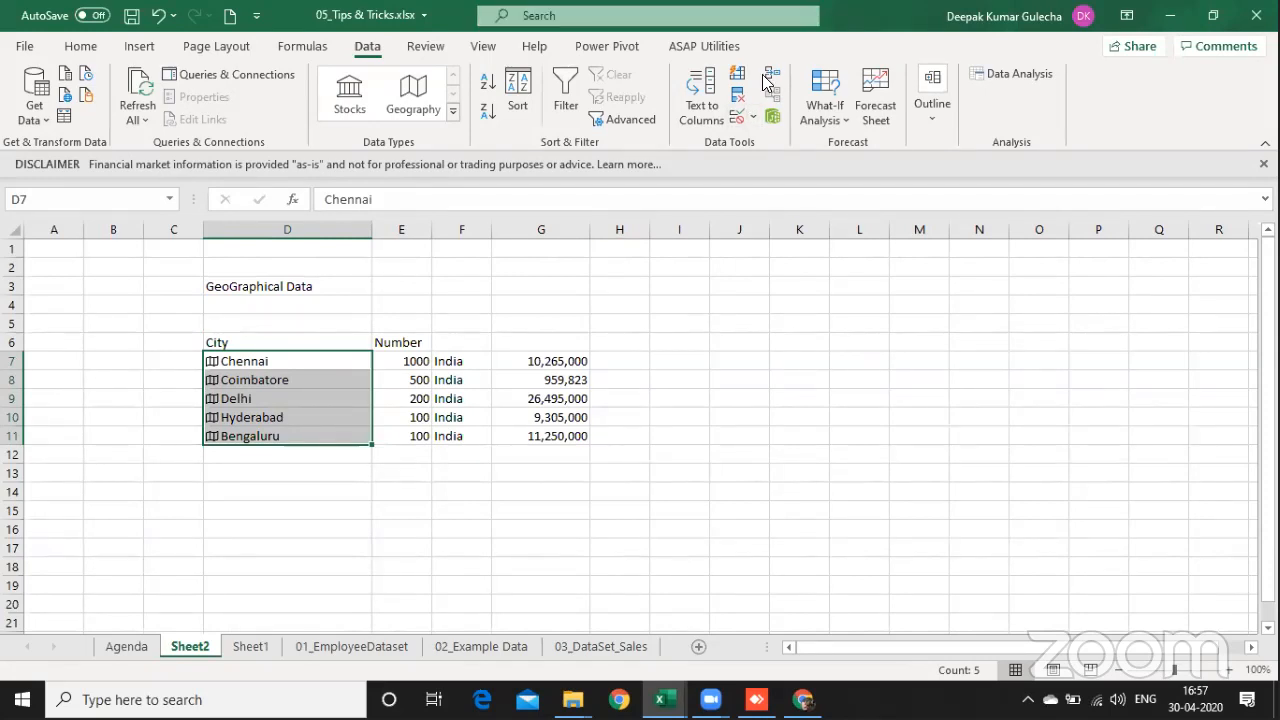
# Step: Try to insert a Filled Map chart from the cities in D7:D11, and delete the chart
pyautogui.hotkey('ctrl', 'n')
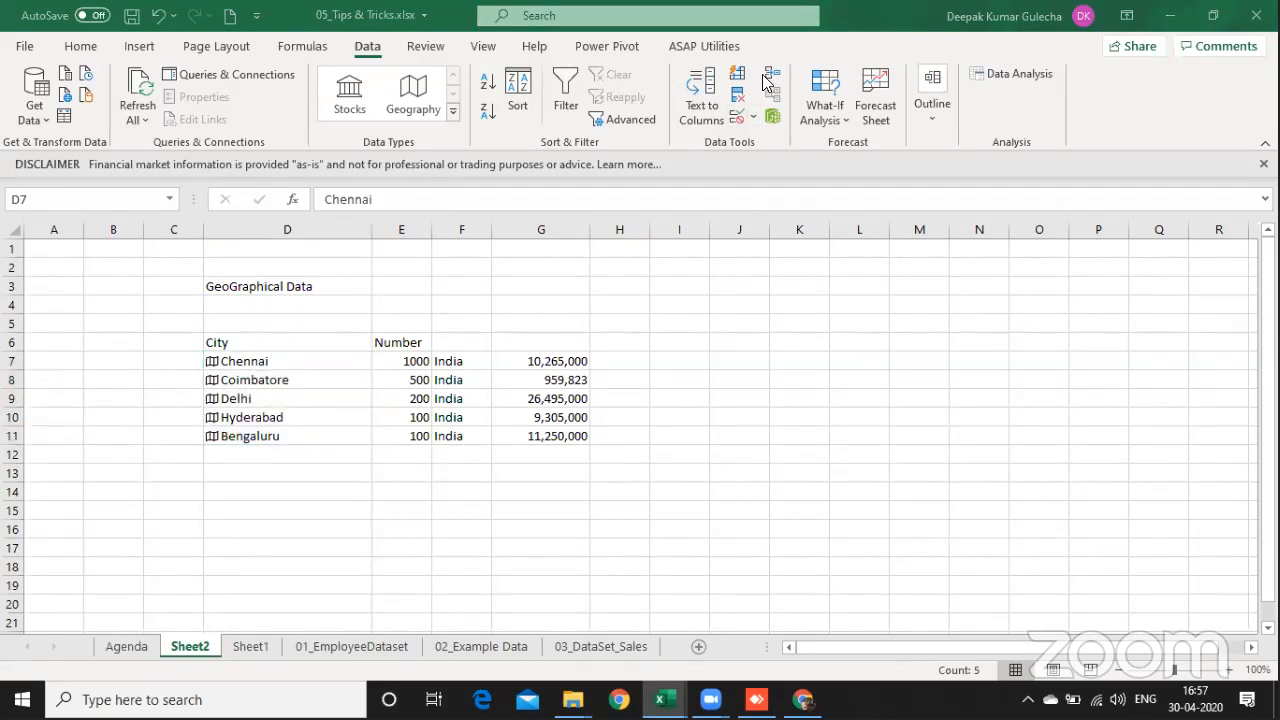
pyautogui.click(313, 377)
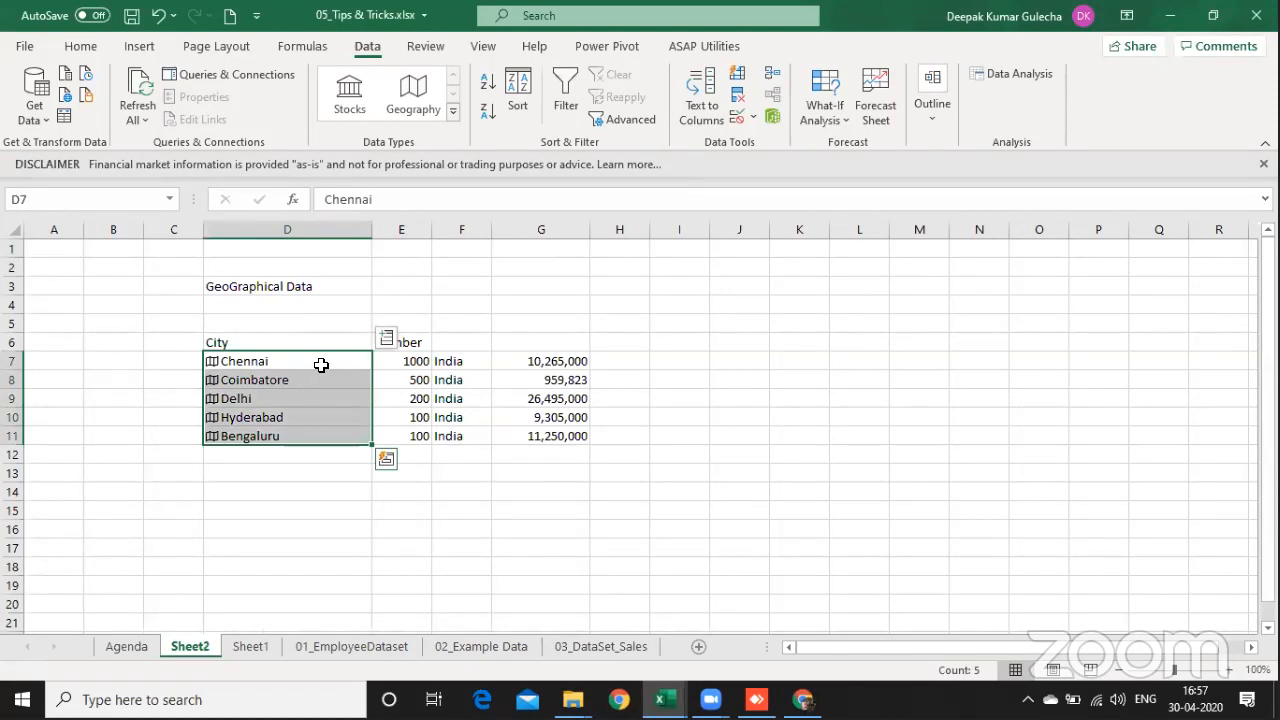
pyautogui.click(139, 47)
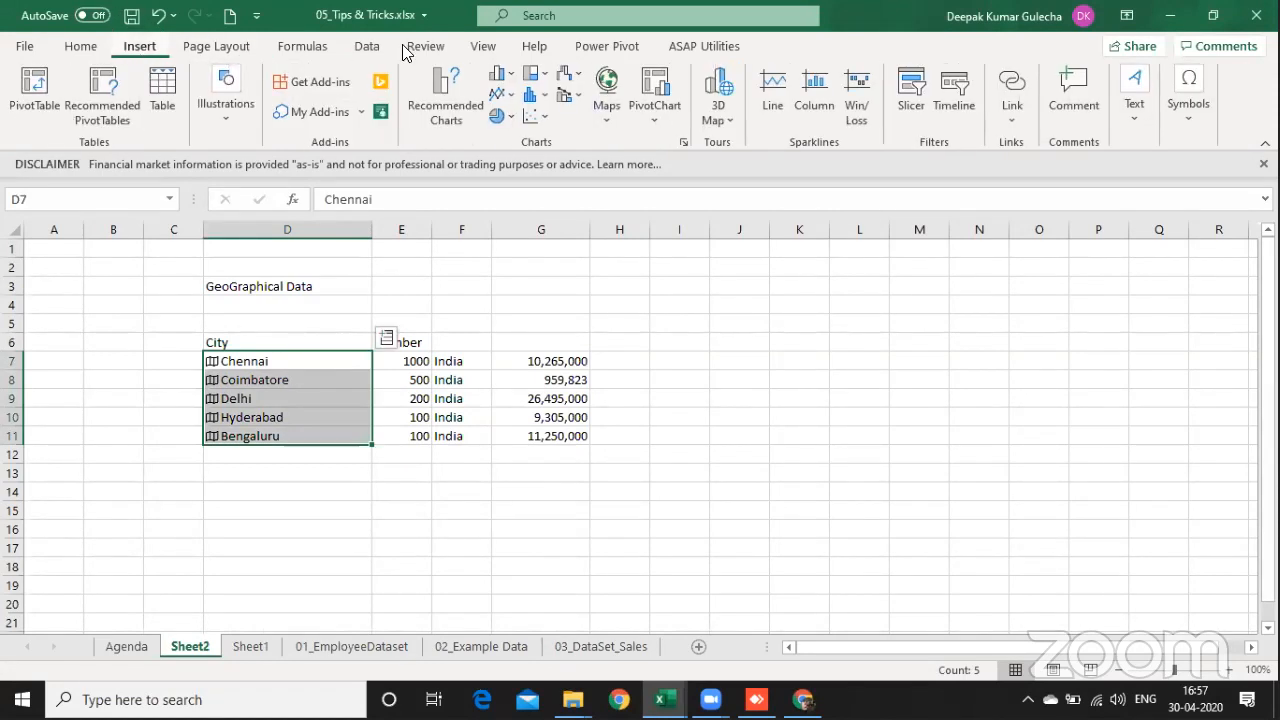
pyautogui.click(607, 92)
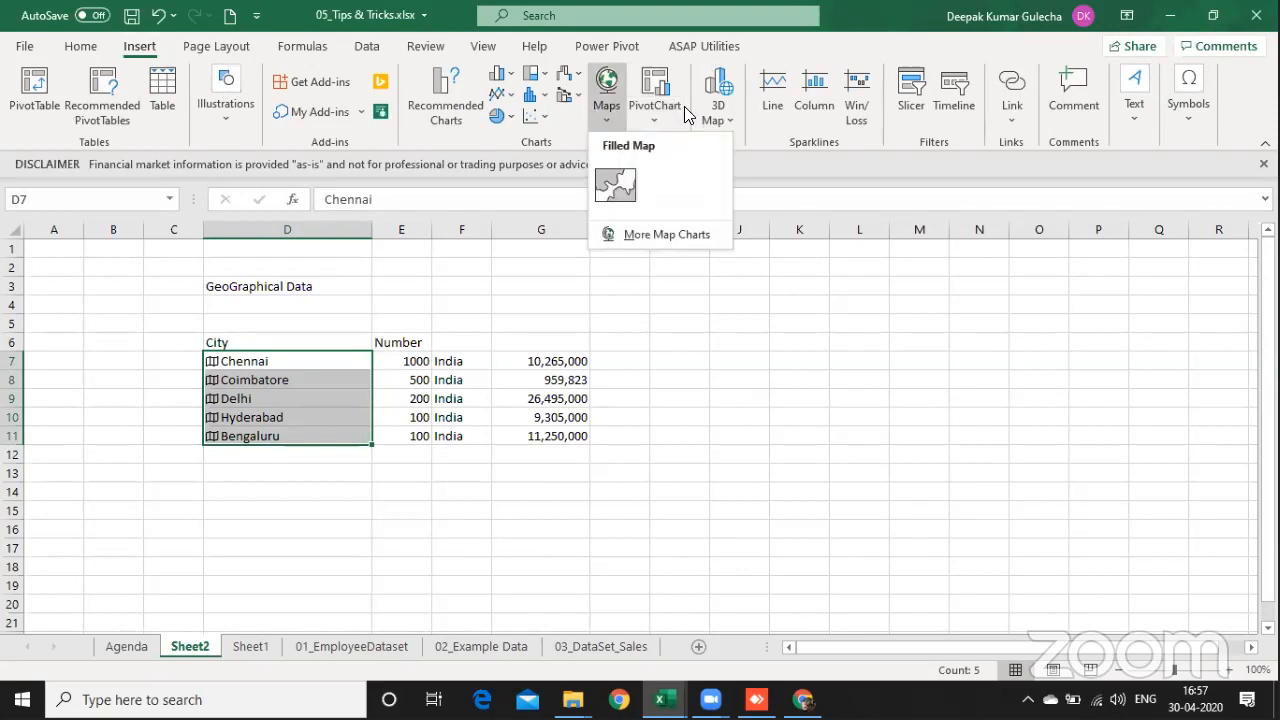
pyautogui.click(616, 186)
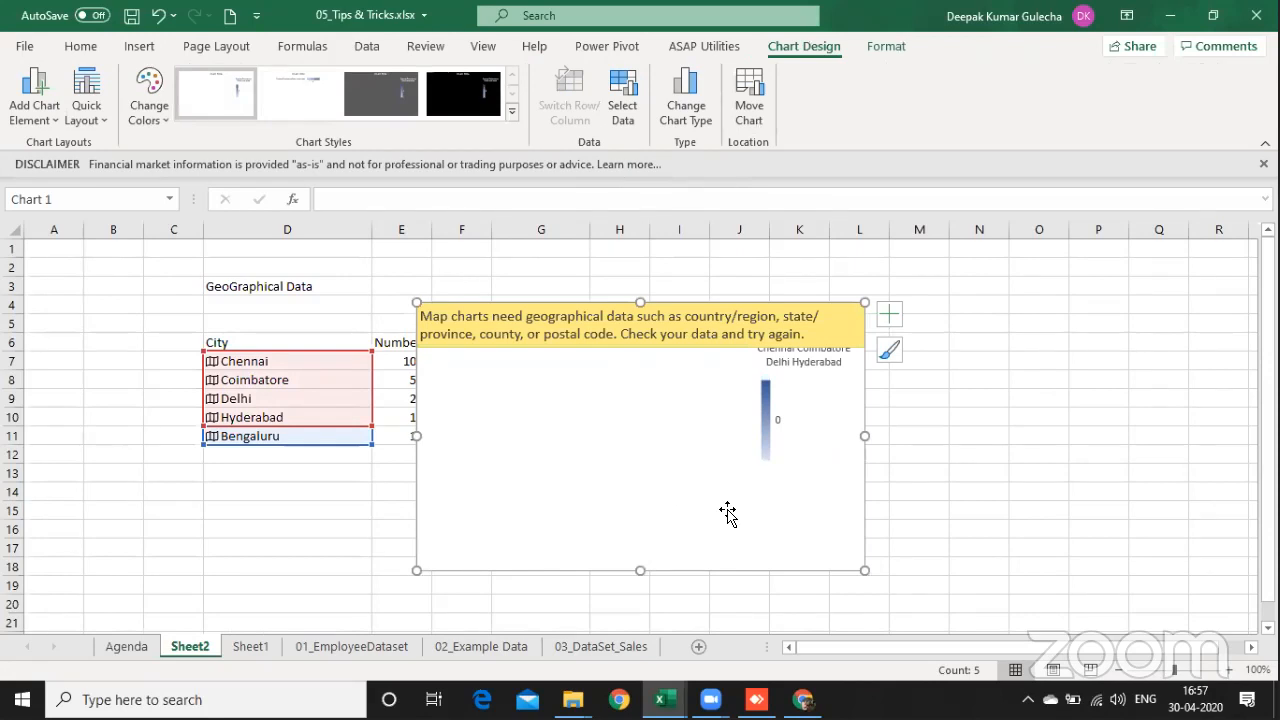
pyautogui.click(806, 411)
pyautogui.click(589, 446)
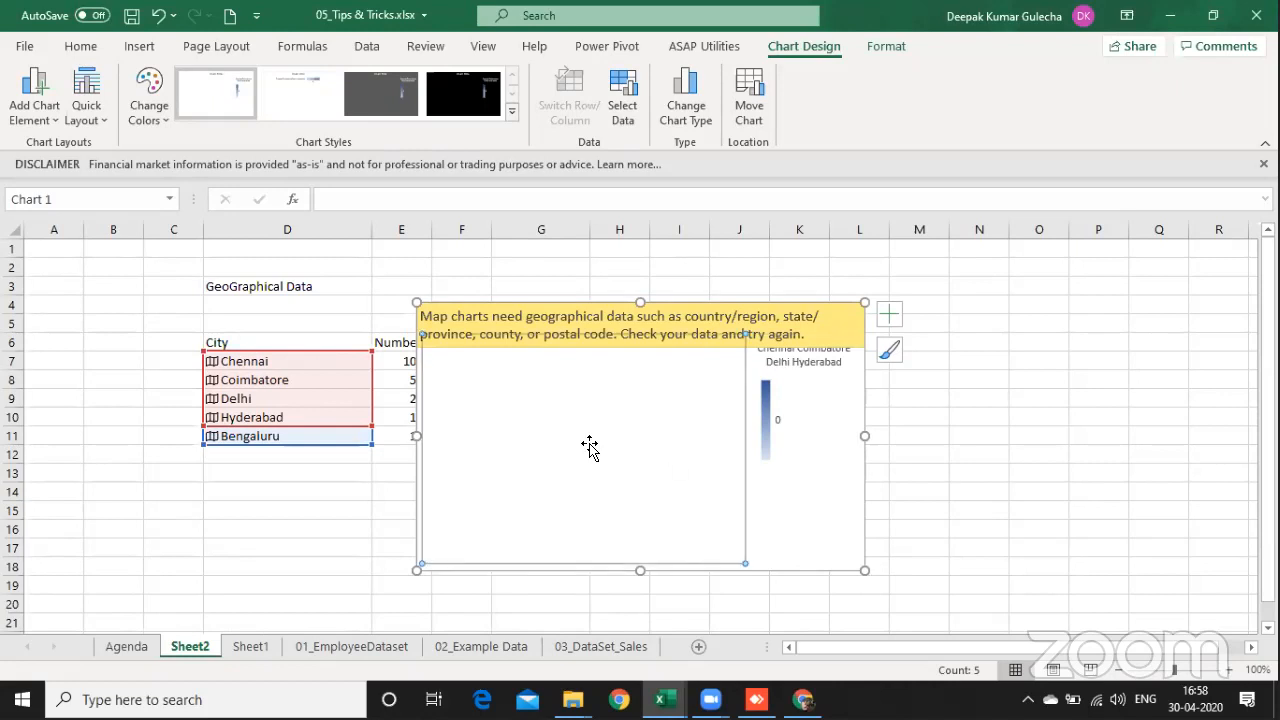
pyautogui.click(724, 308)
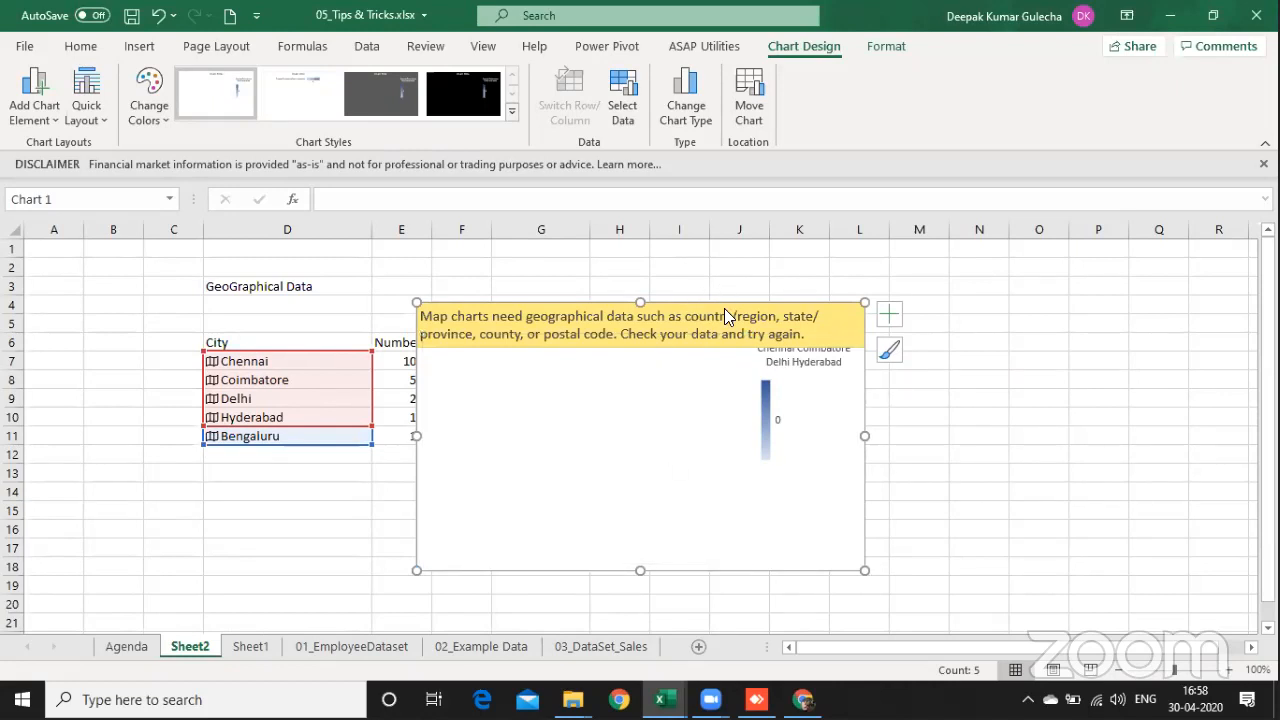
pyautogui.press('Delete')
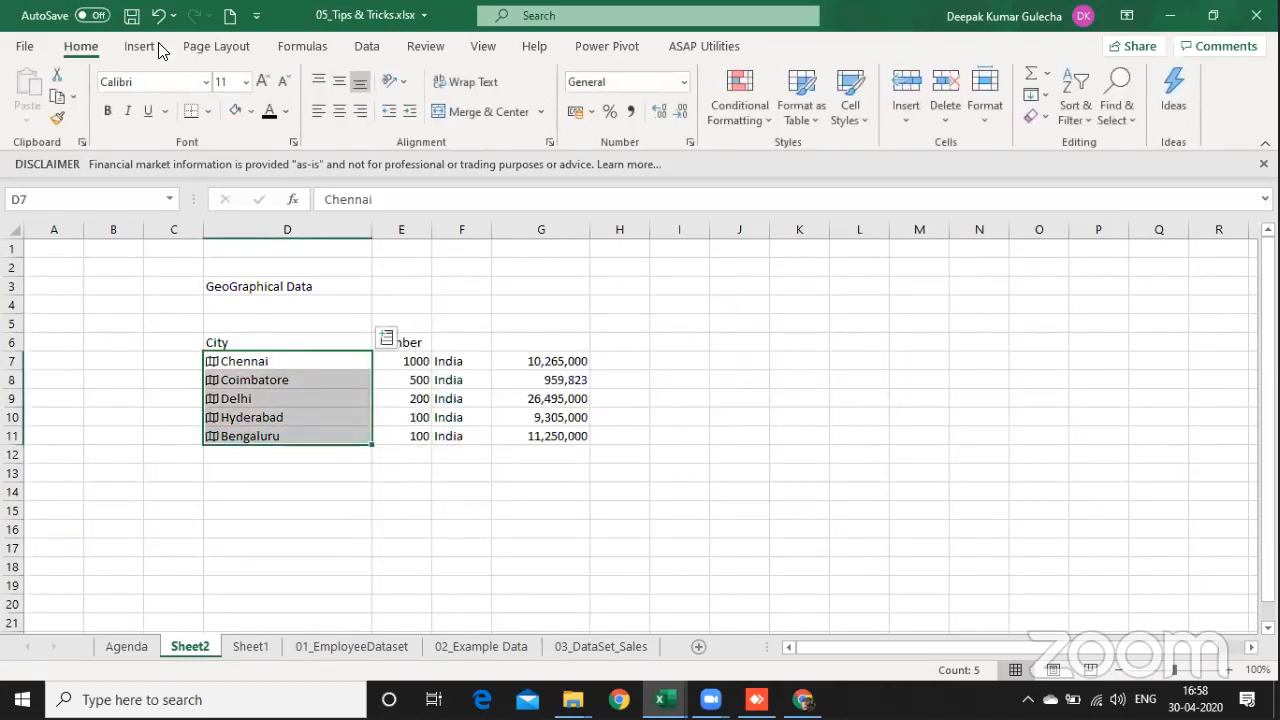
# Step: Try to chart the selected cities again by choosing the Filled Map type from the full set of chart types
pyautogui.click(140, 46)
pyautogui.click(606, 92)
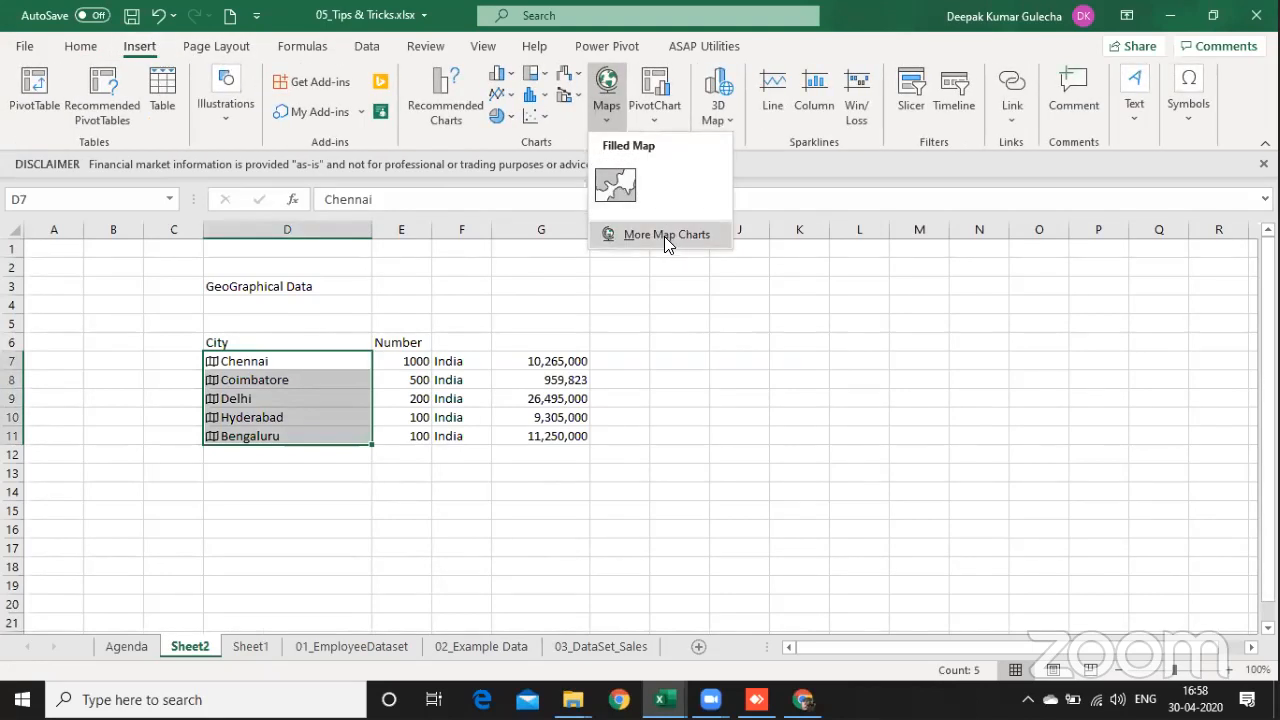
pyautogui.click(664, 236)
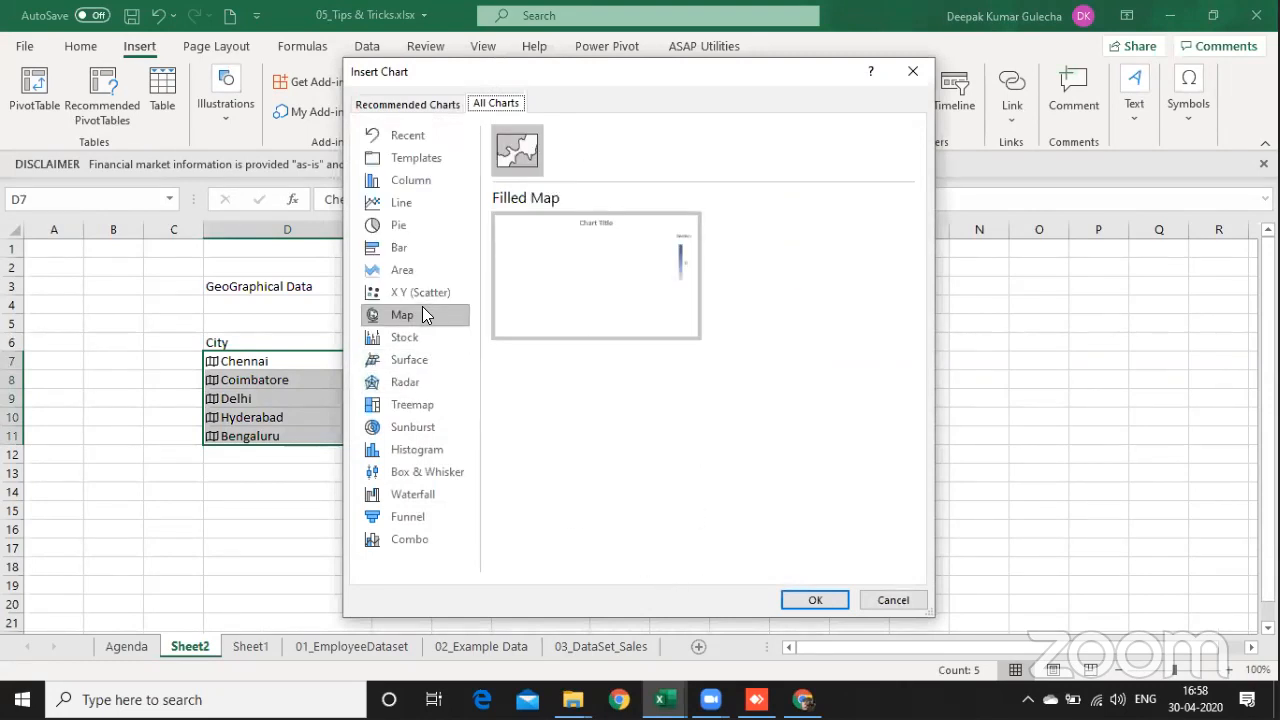
pyautogui.moveTo(552, 300)
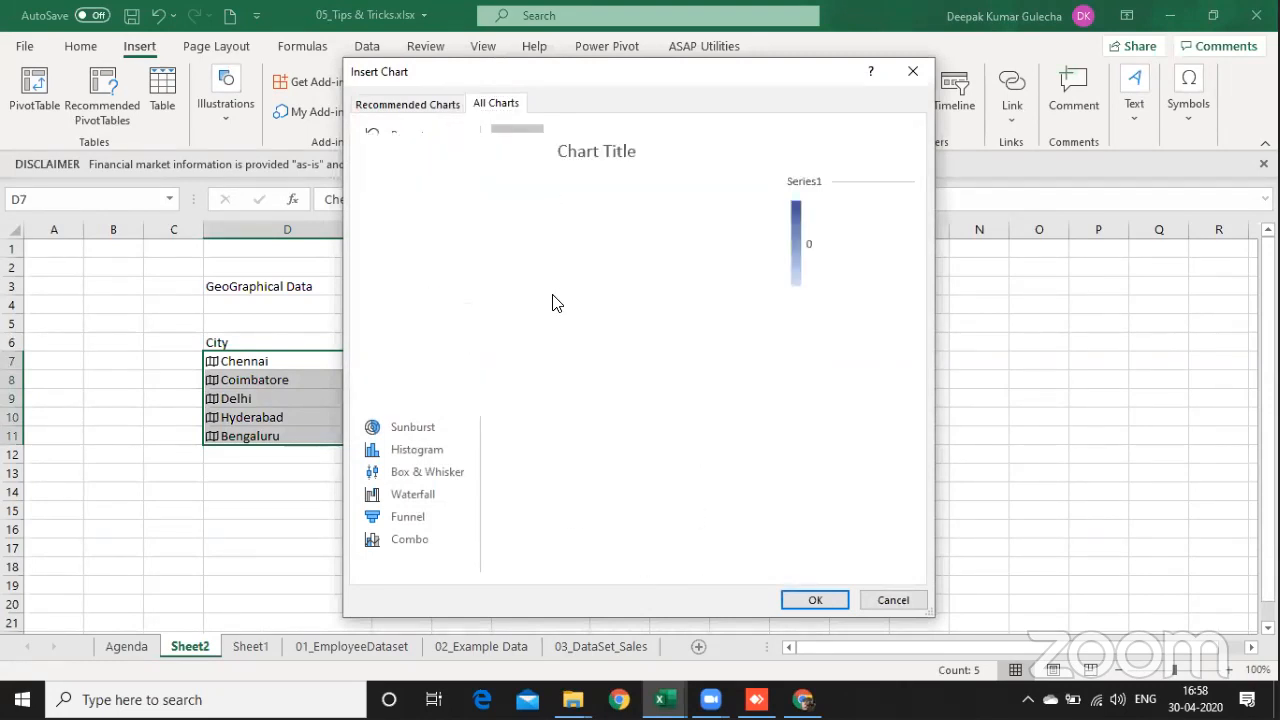
pyautogui.click(815, 600)
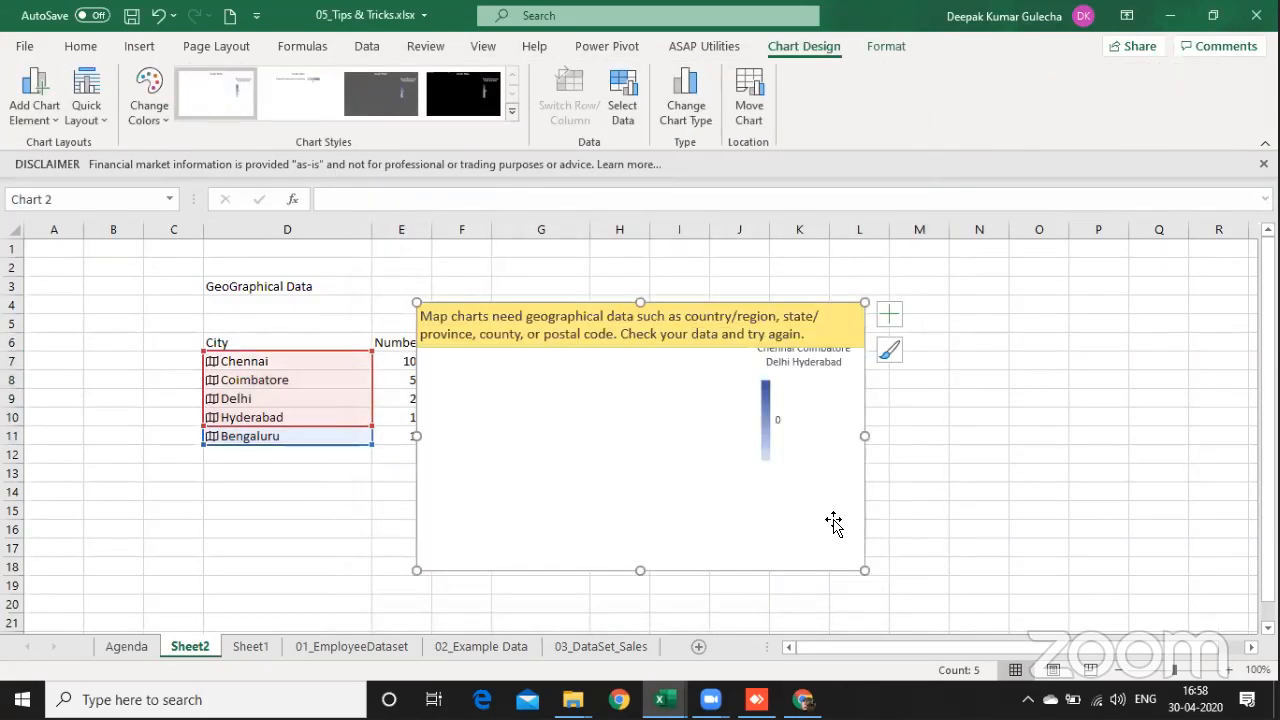
# Step: Check the details of the Microsoft Power Map for Excel add-in in the Excel options
pyautogui.click(24, 48)
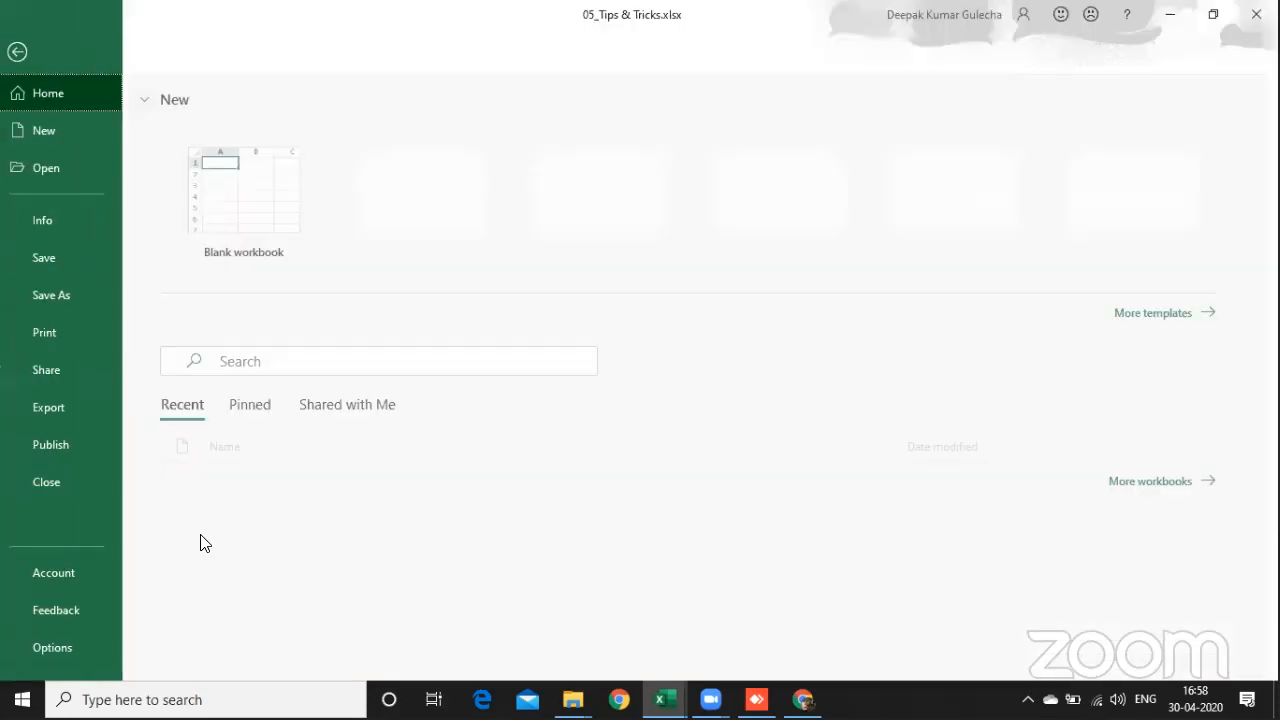
pyautogui.click(90, 647)
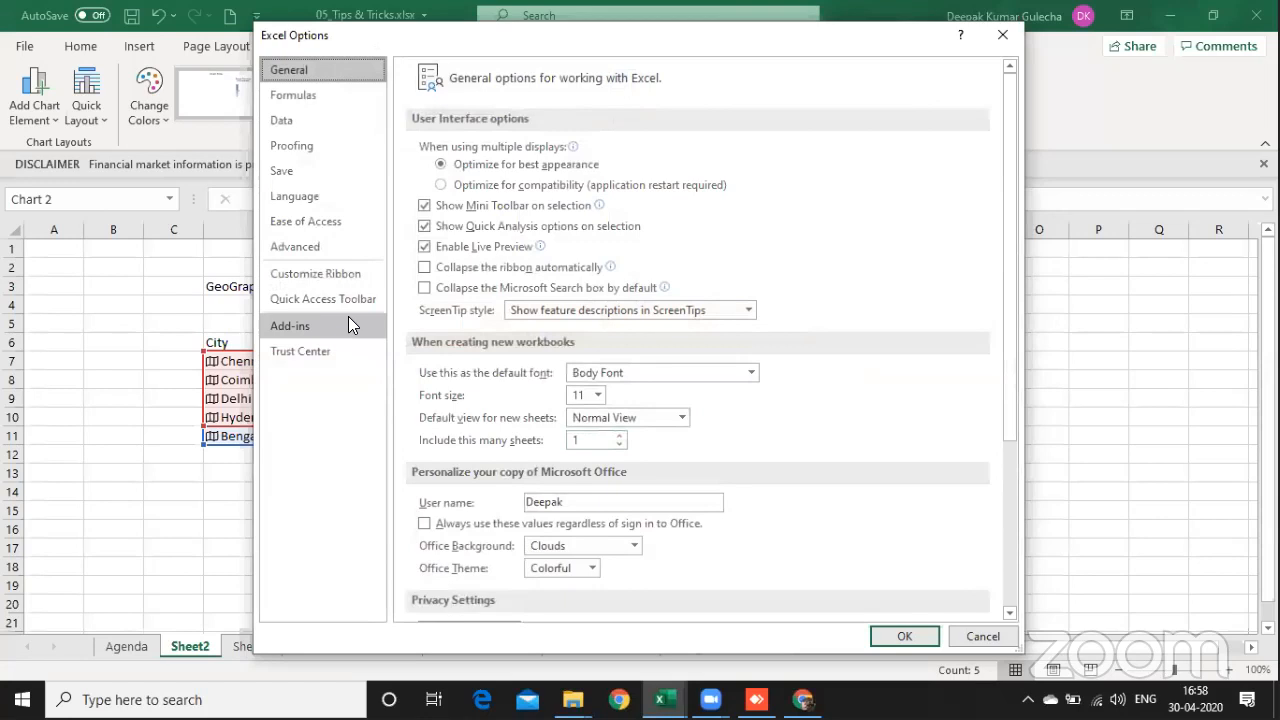
pyautogui.click(349, 318)
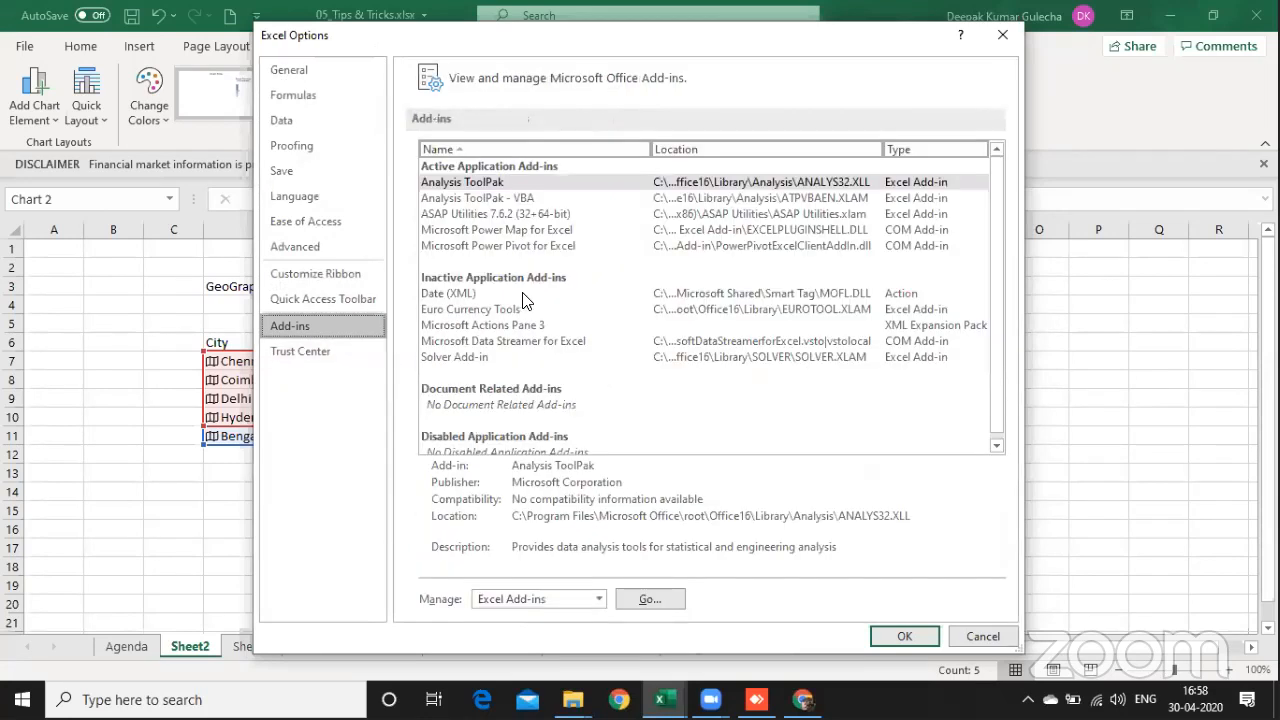
pyautogui.click(537, 232)
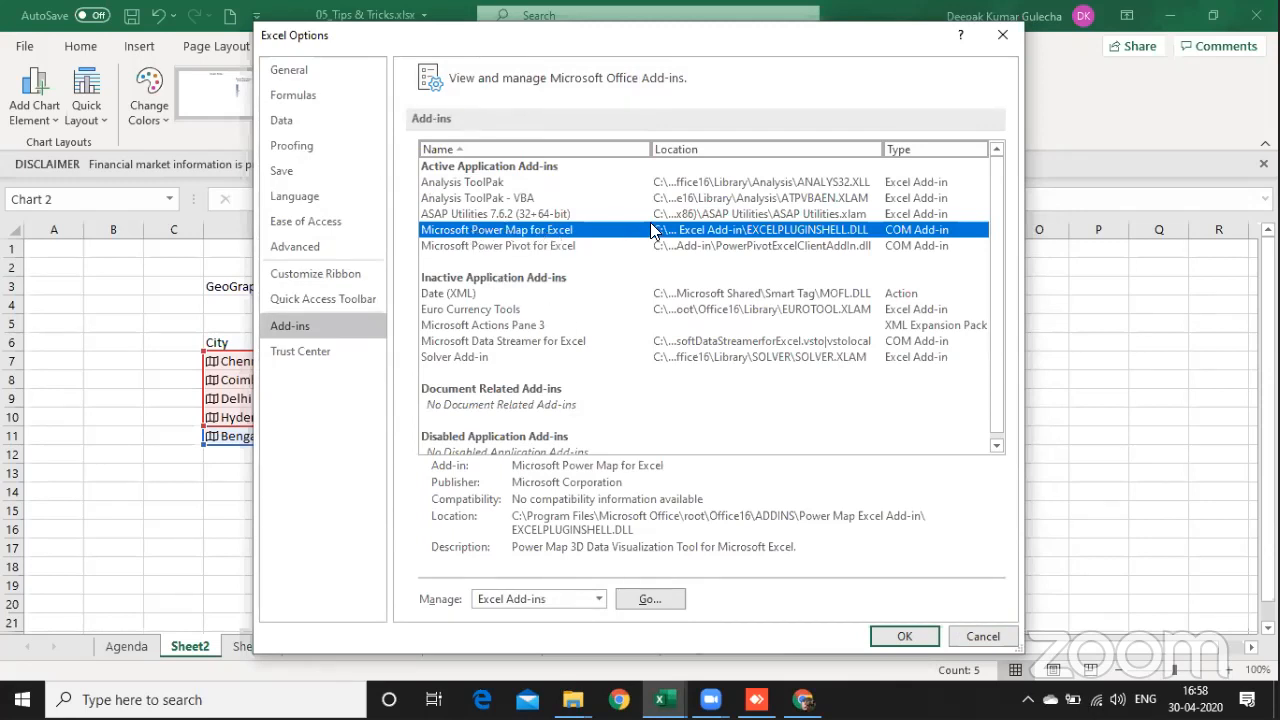
pyautogui.click(908, 636)
# Step: Look at the map chart's style choices, shift the chart slightly toward the city table, and delete it
pyautogui.click(826, 474)
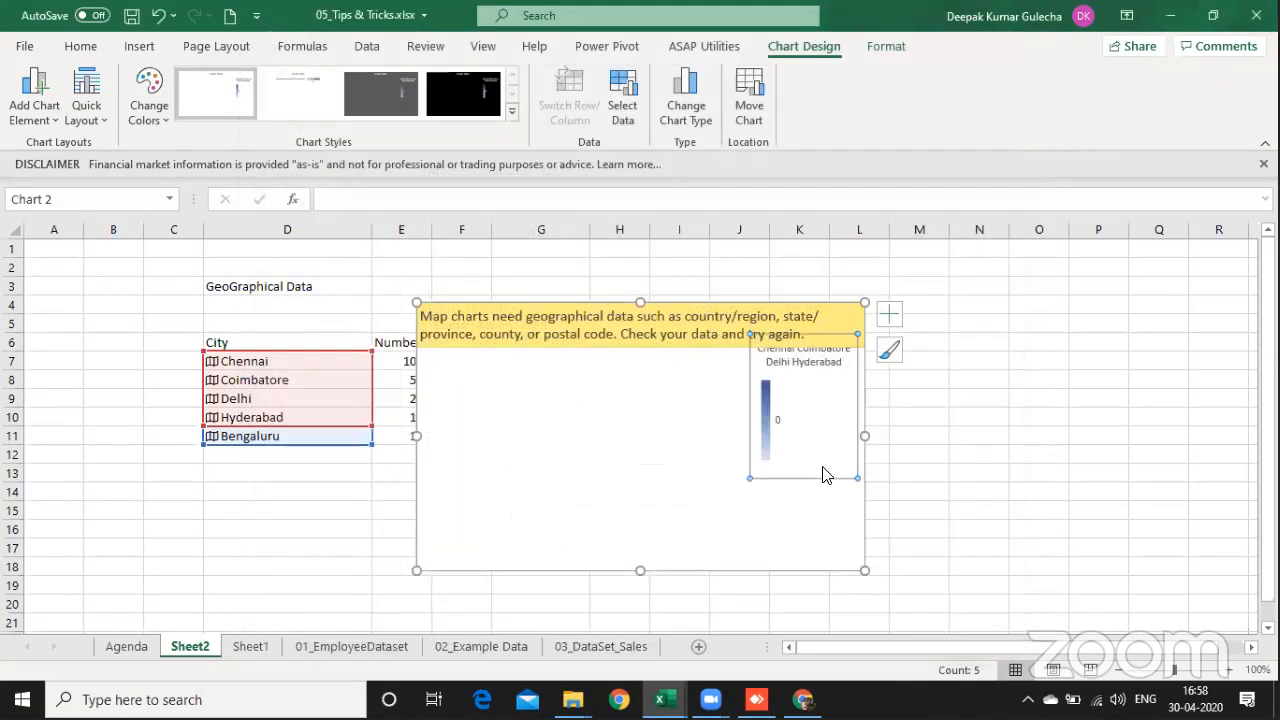
pyautogui.click(892, 348)
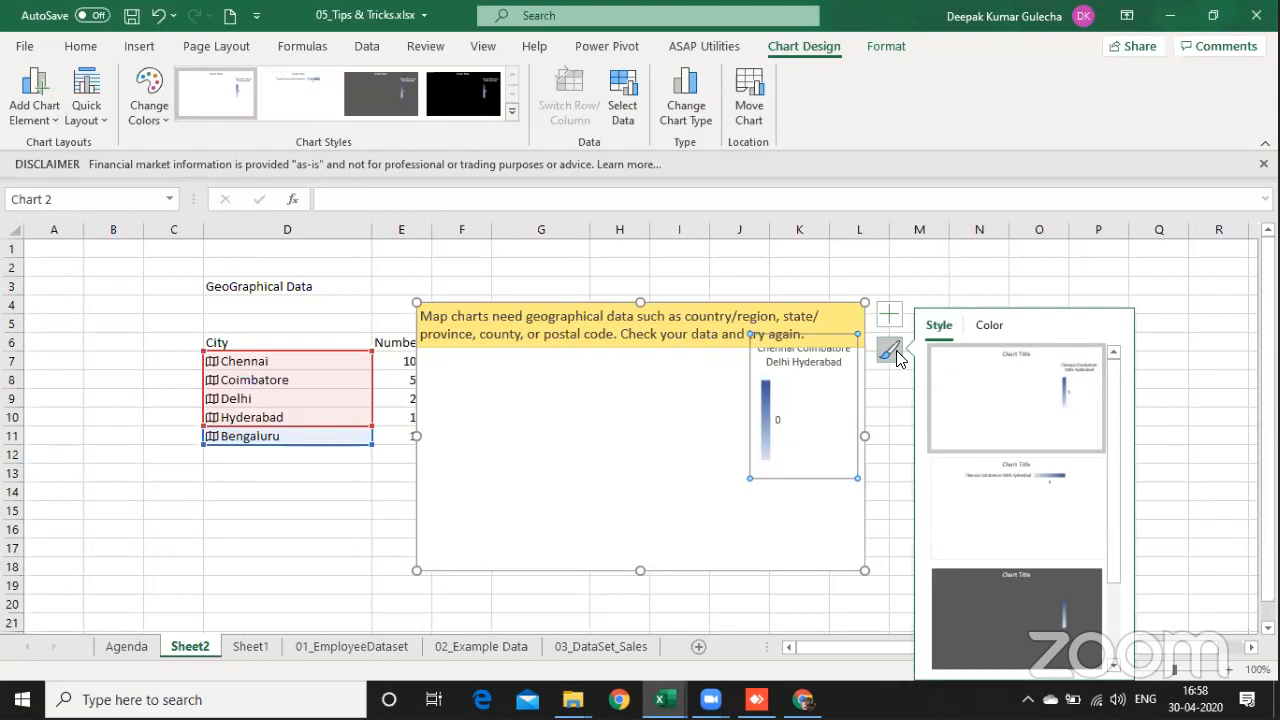
pyautogui.moveTo(797, 314); pyautogui.dragTo(646, 228)
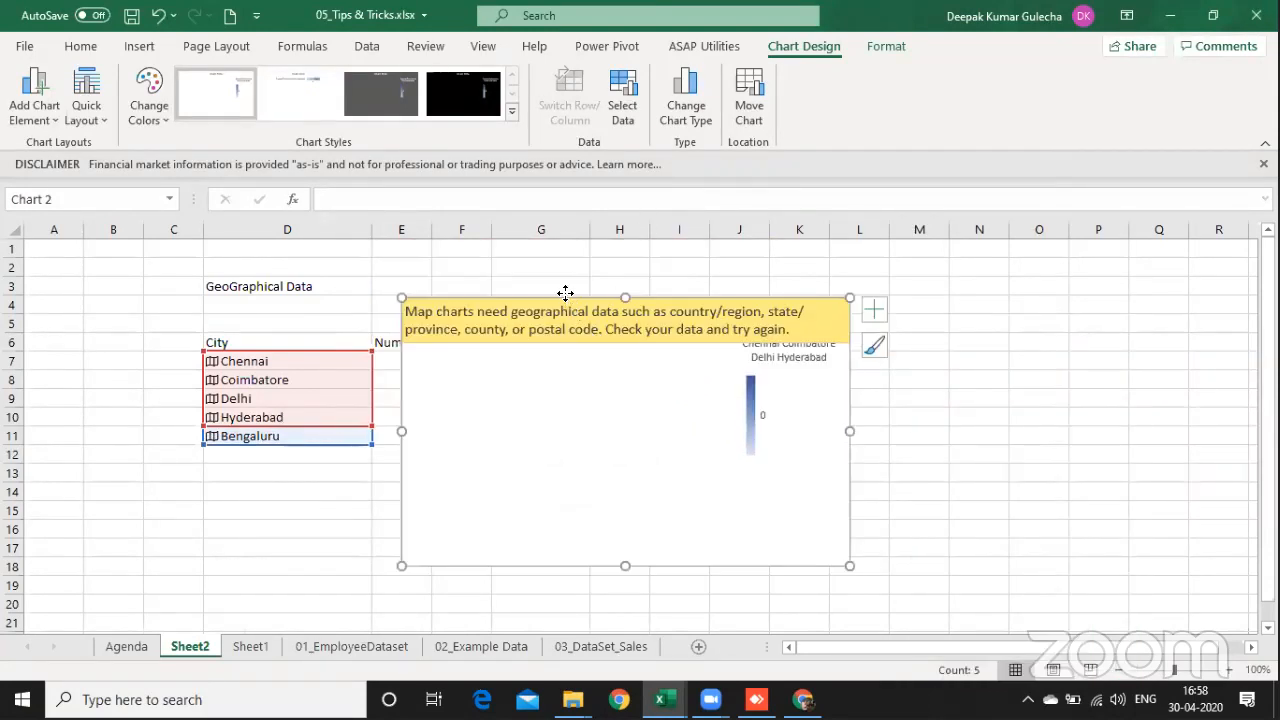
pyautogui.moveTo(565, 293); pyautogui.dragTo(480, 212)
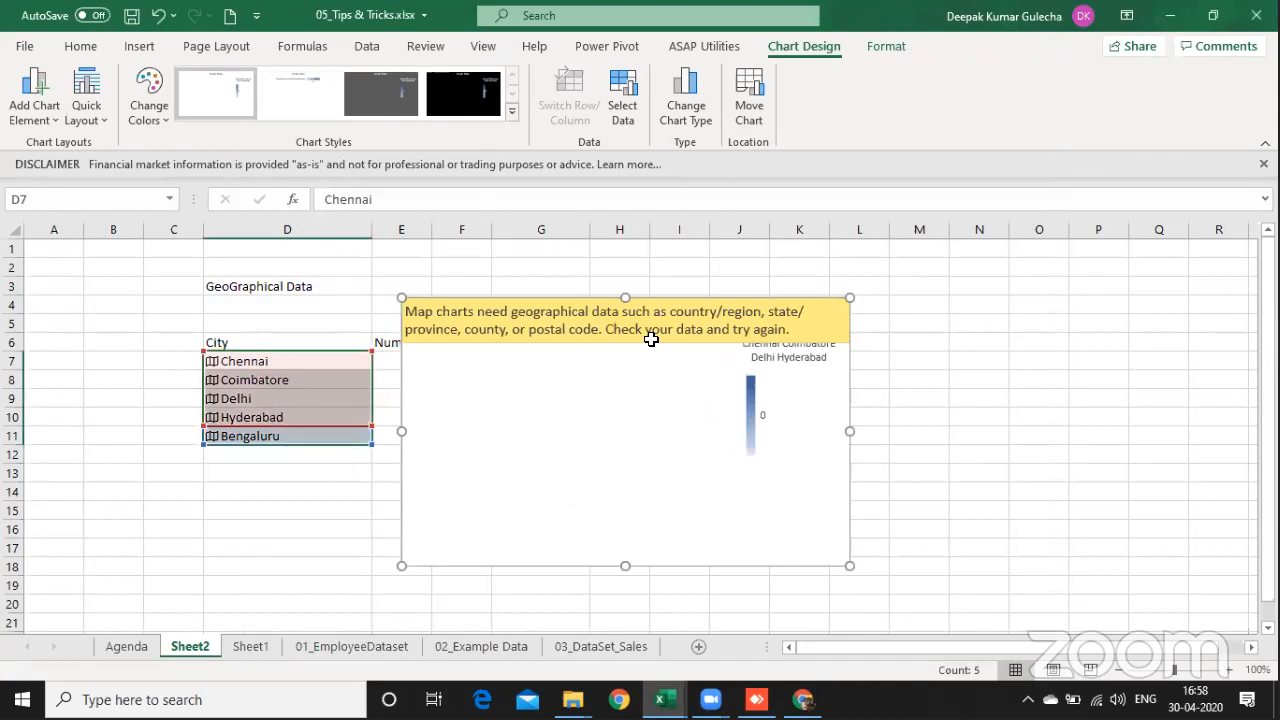
pyautogui.press('Delete')
# Step: Preview the Surface and Map chart types for the cities in D7:D11
pyautogui.click(139, 46)
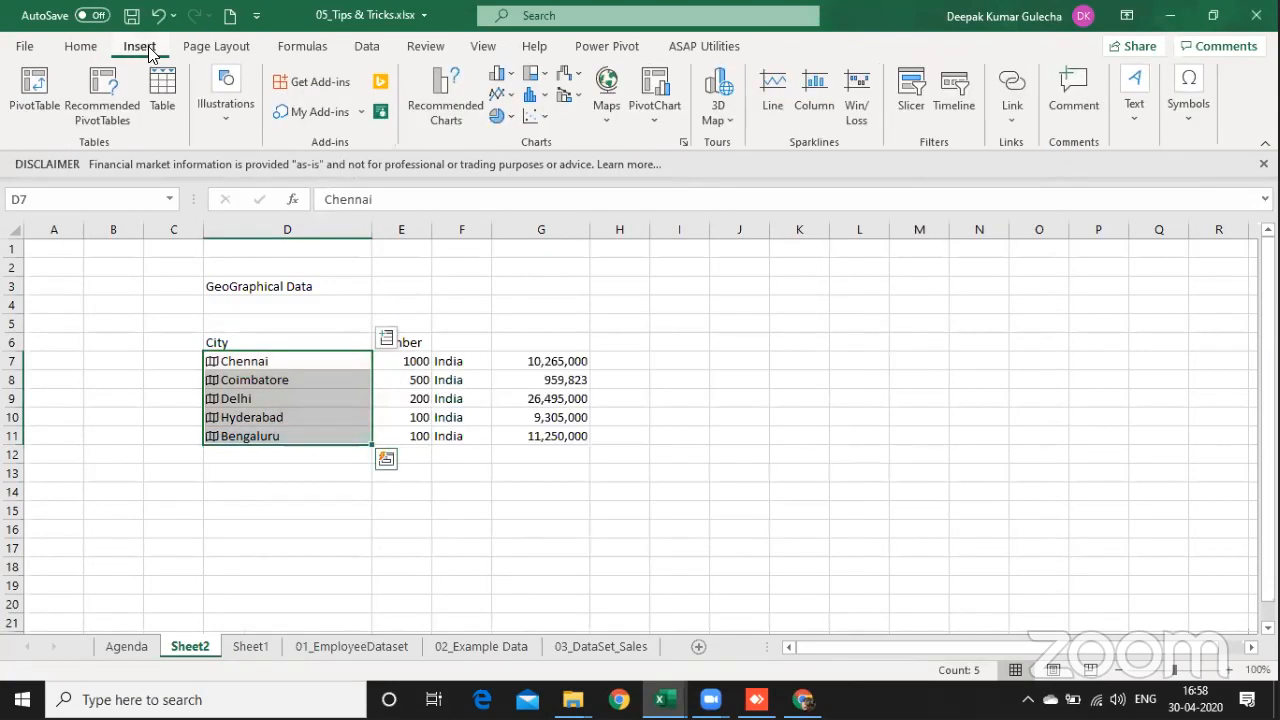
pyautogui.click(607, 95)
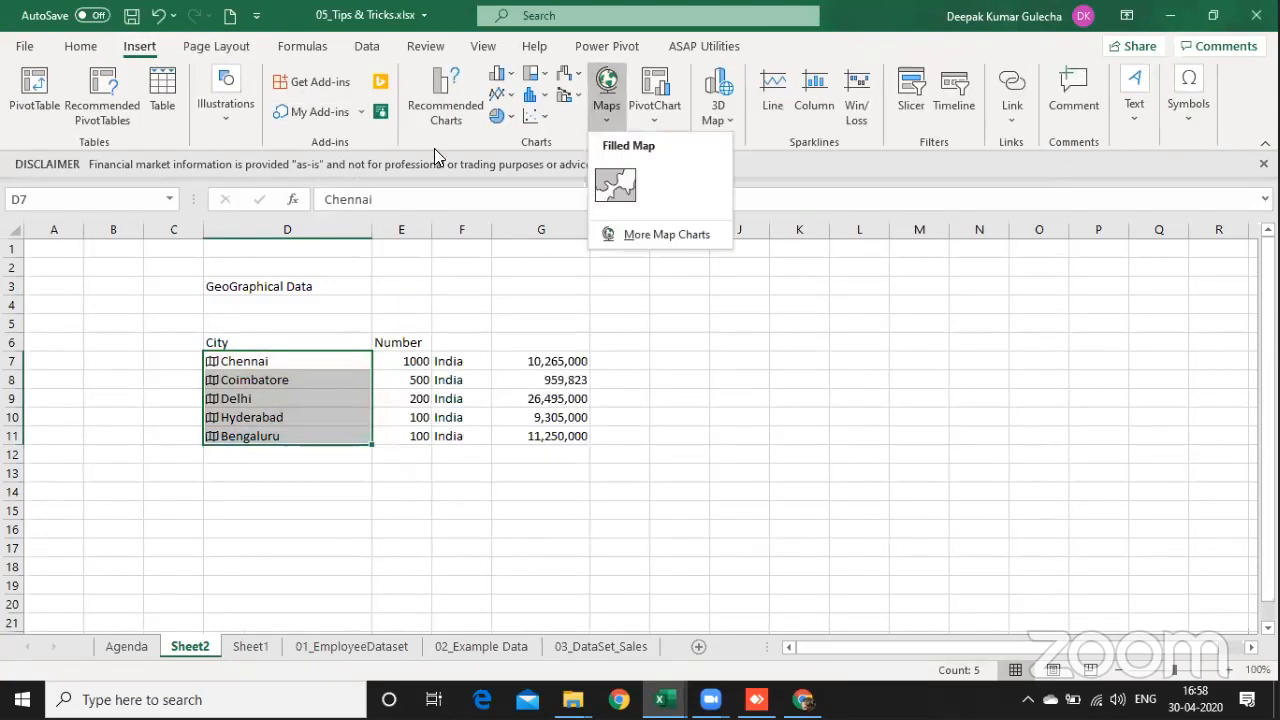
pyautogui.click(644, 234)
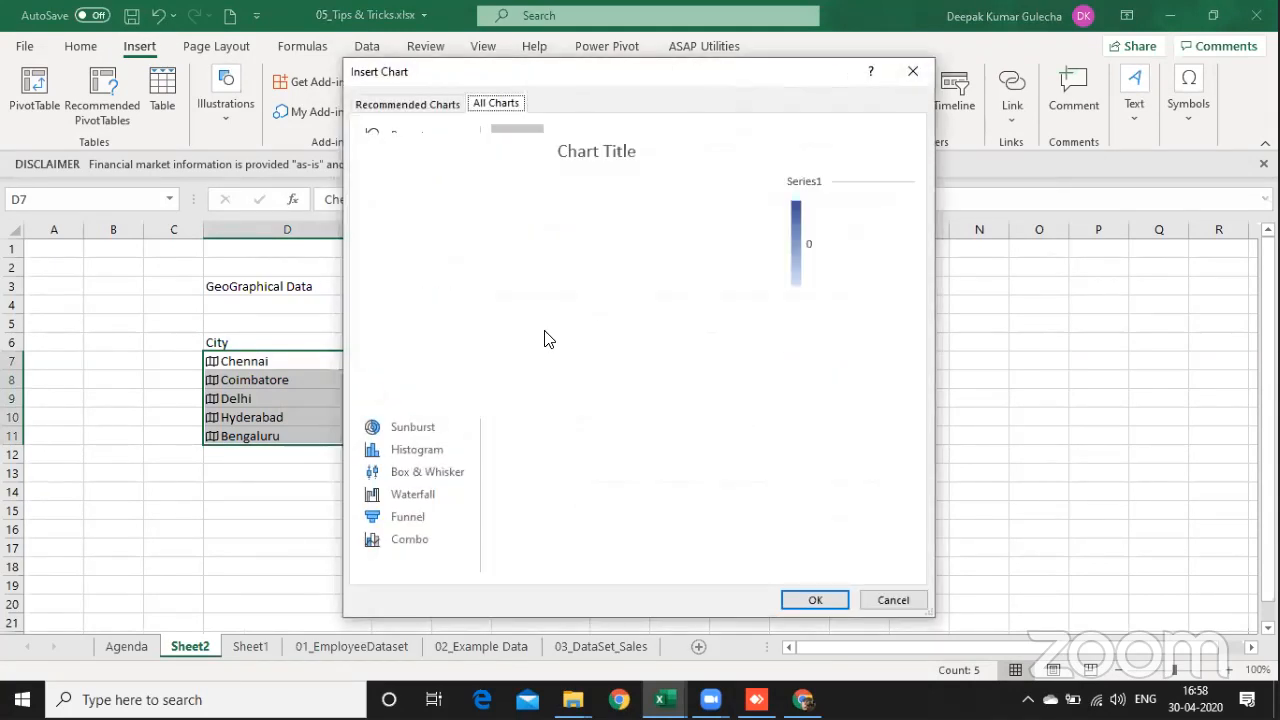
pyautogui.click(424, 358)
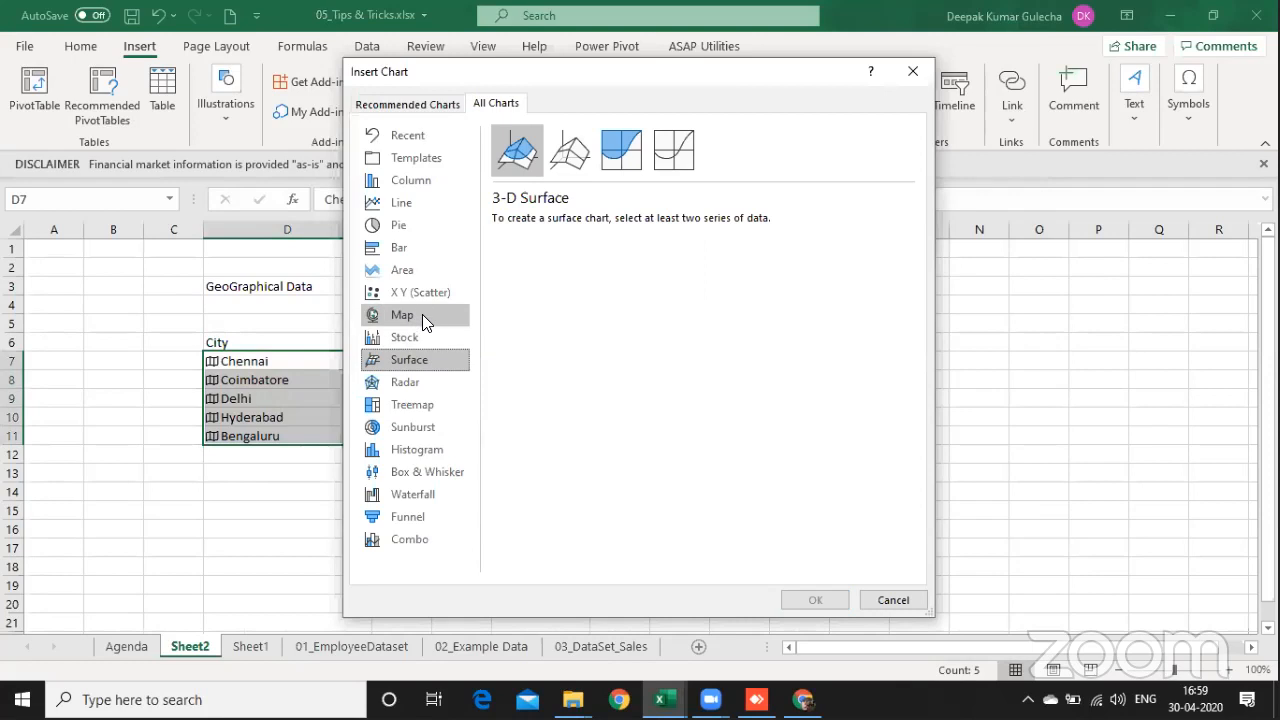
pyautogui.click(422, 314)
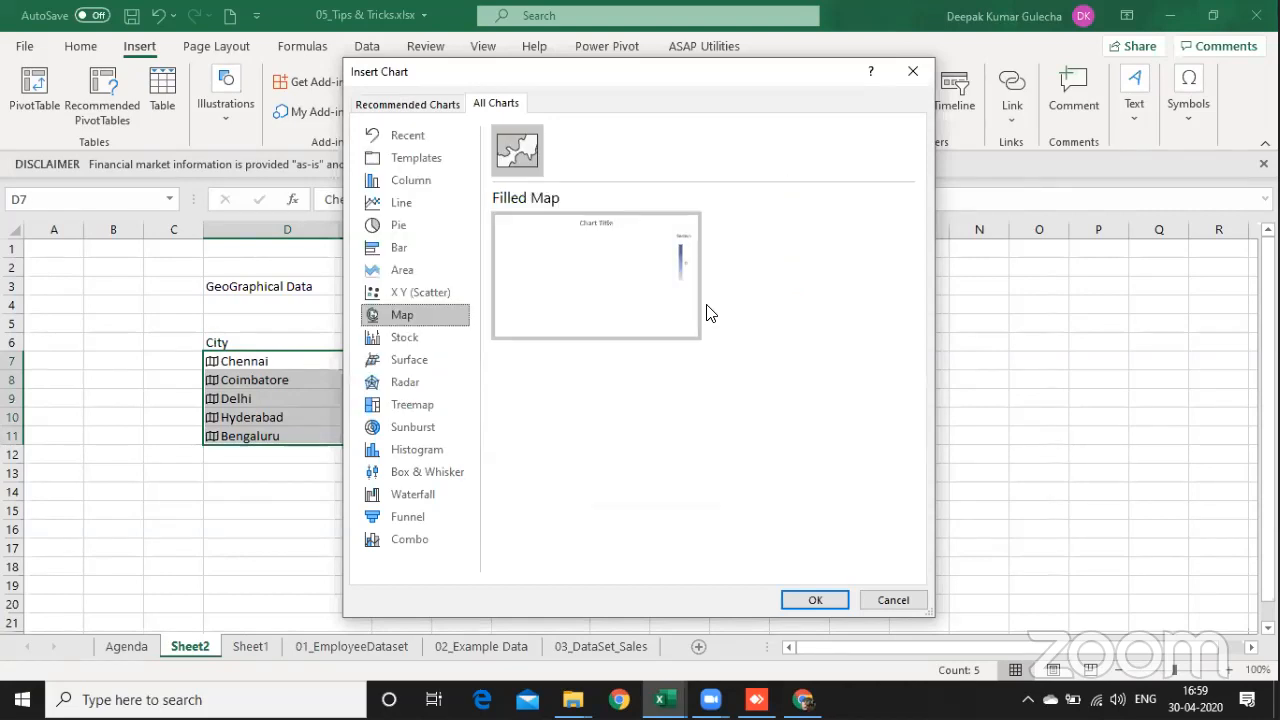
pyautogui.doubleClick(646, 325)
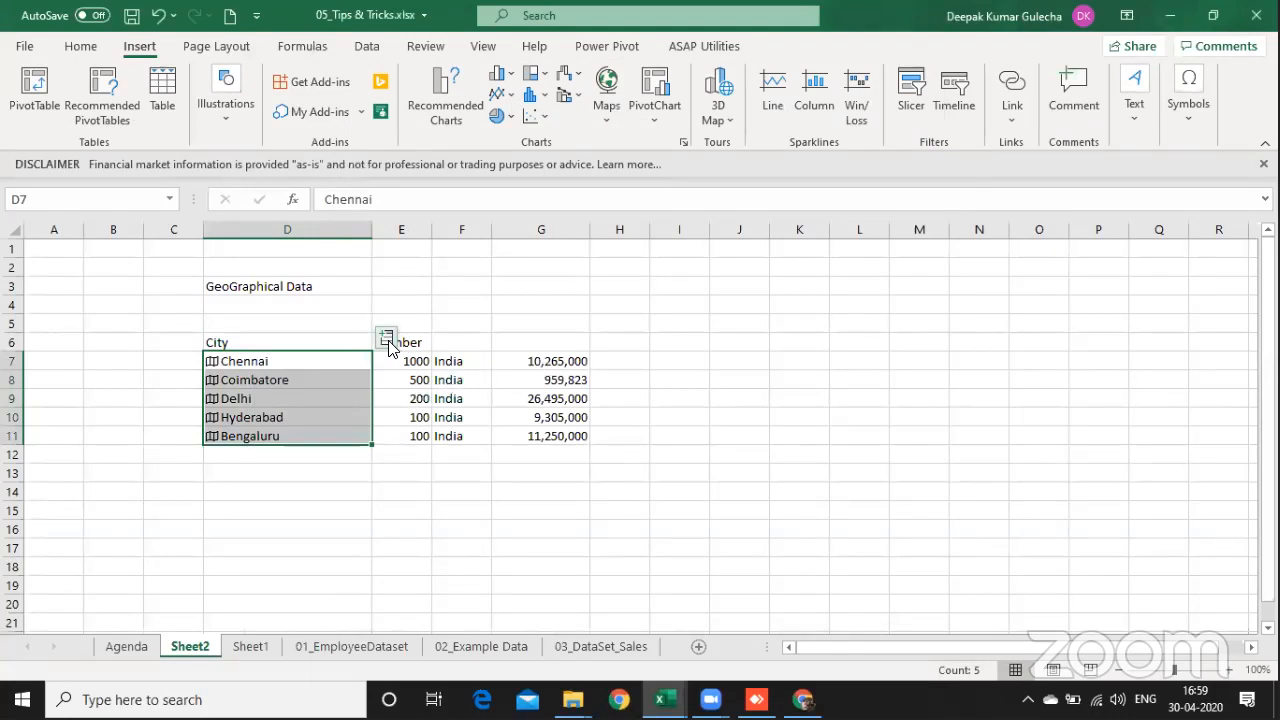
# Step: View the list of Geography fields that can be extracted for the selected cities
pyautogui.click(386, 338)
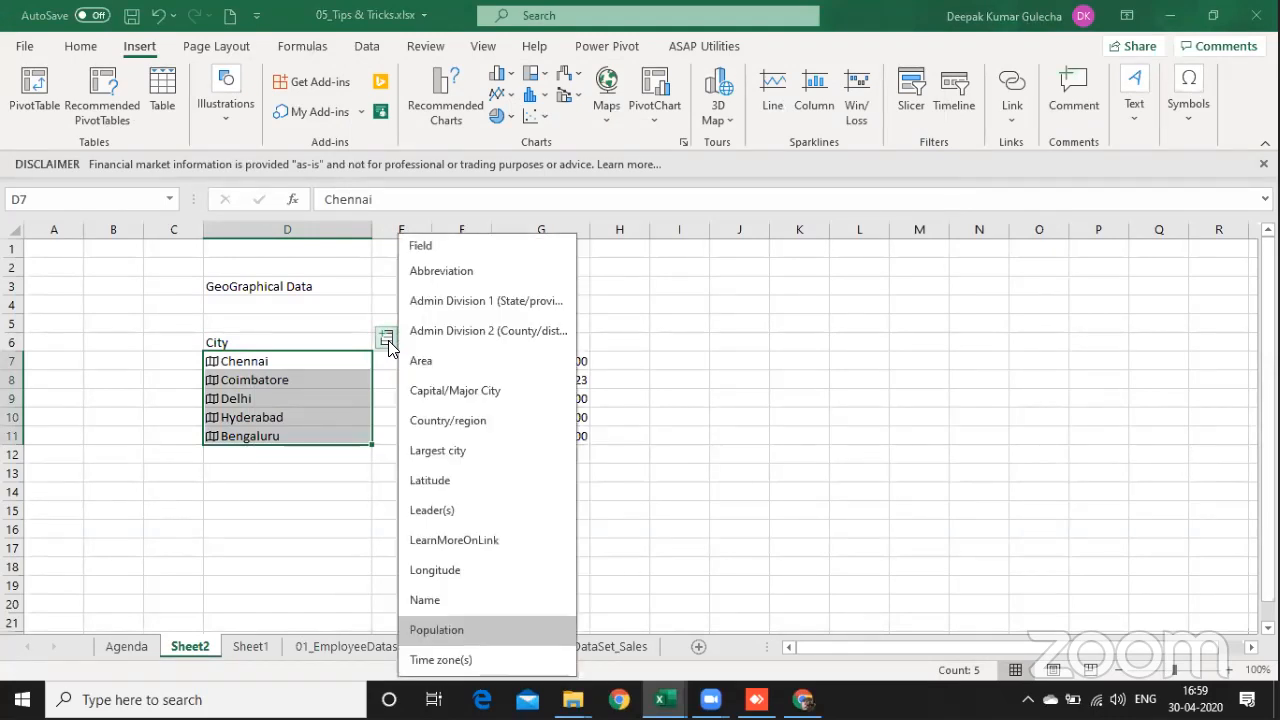
pyautogui.click(387, 341)
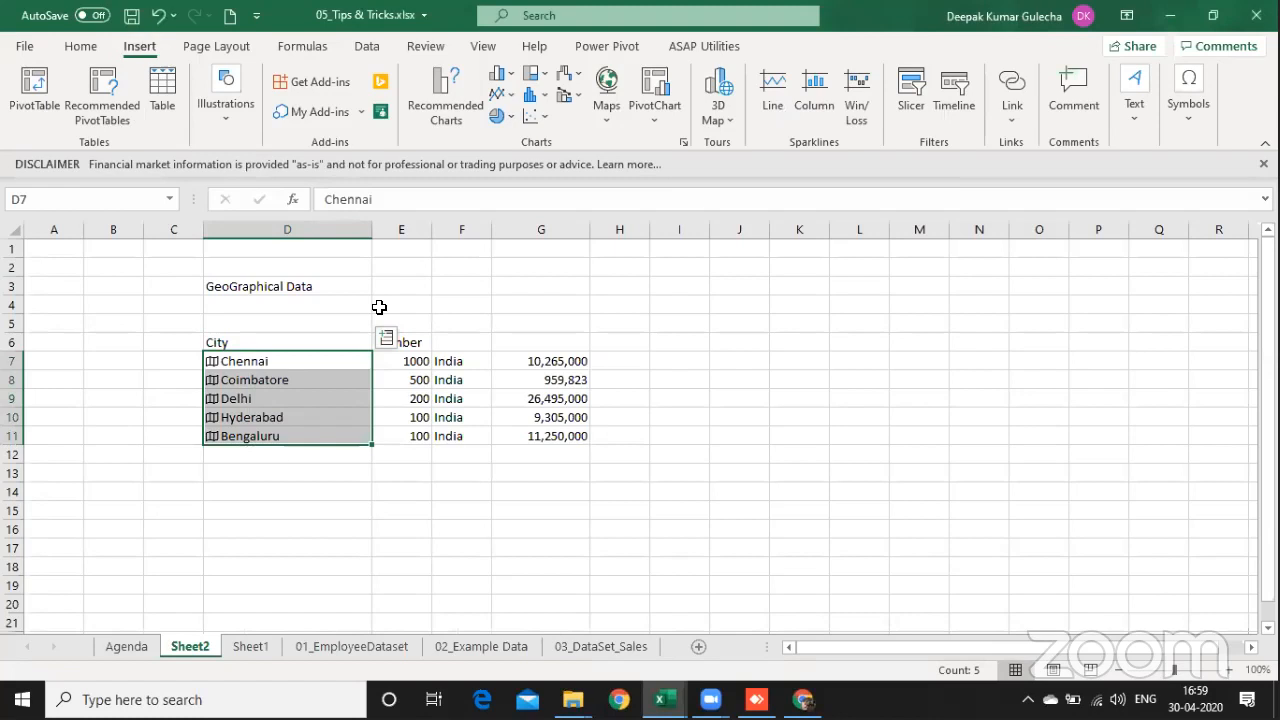
pyautogui.click(367, 46)
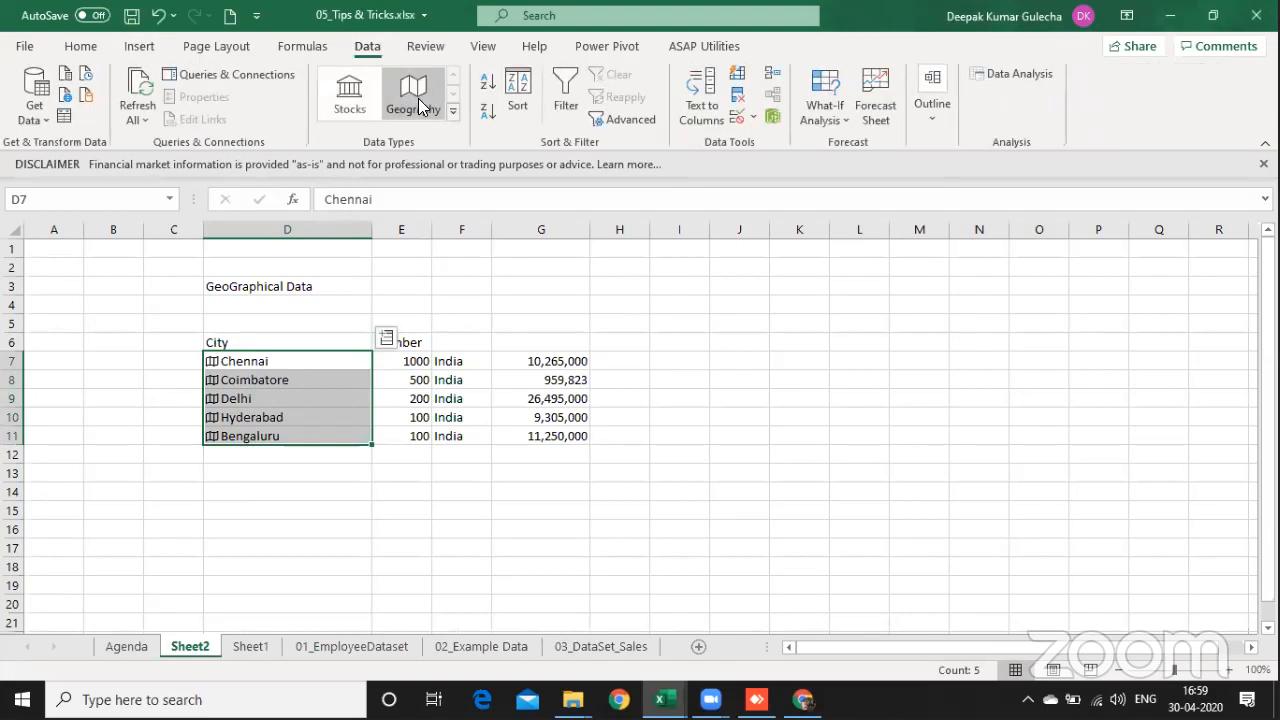
# Step: Try once more to insert a Filled Map of the cities, check the city cells, and remove the chart
pyautogui.click(140, 46)
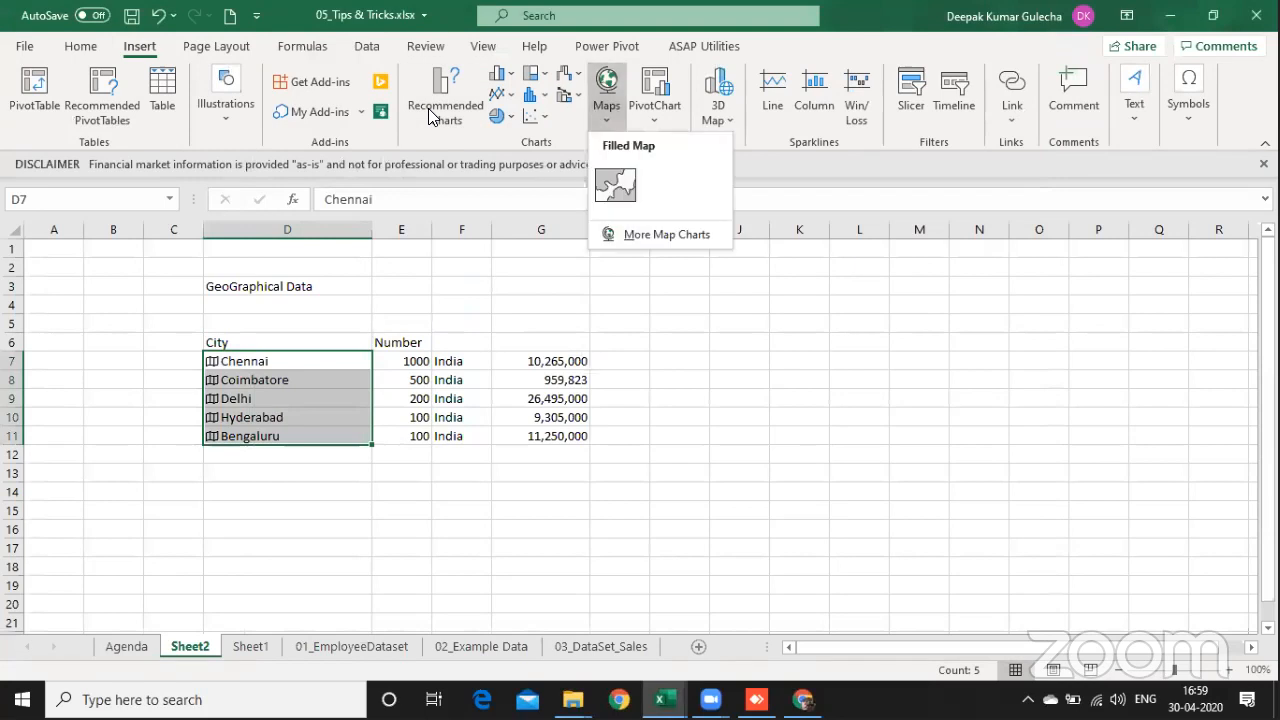
pyautogui.click(613, 184)
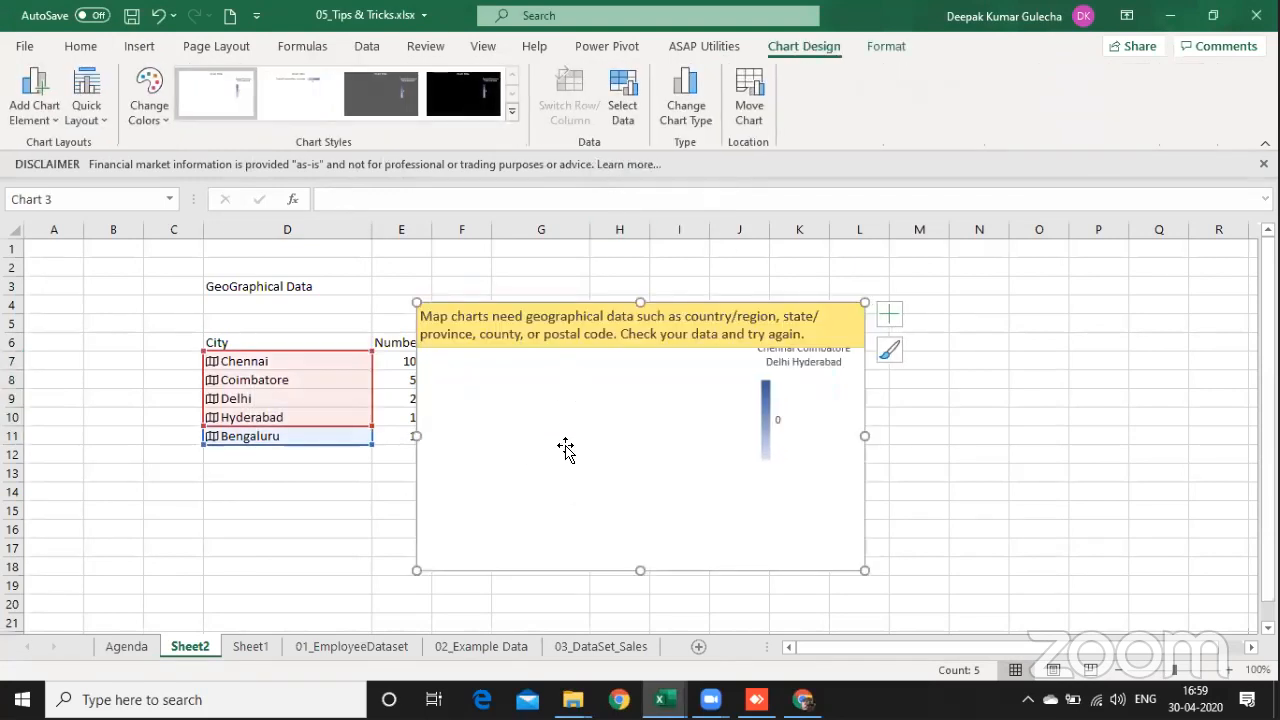
pyautogui.press('Escape')
pyautogui.click(218, 379)
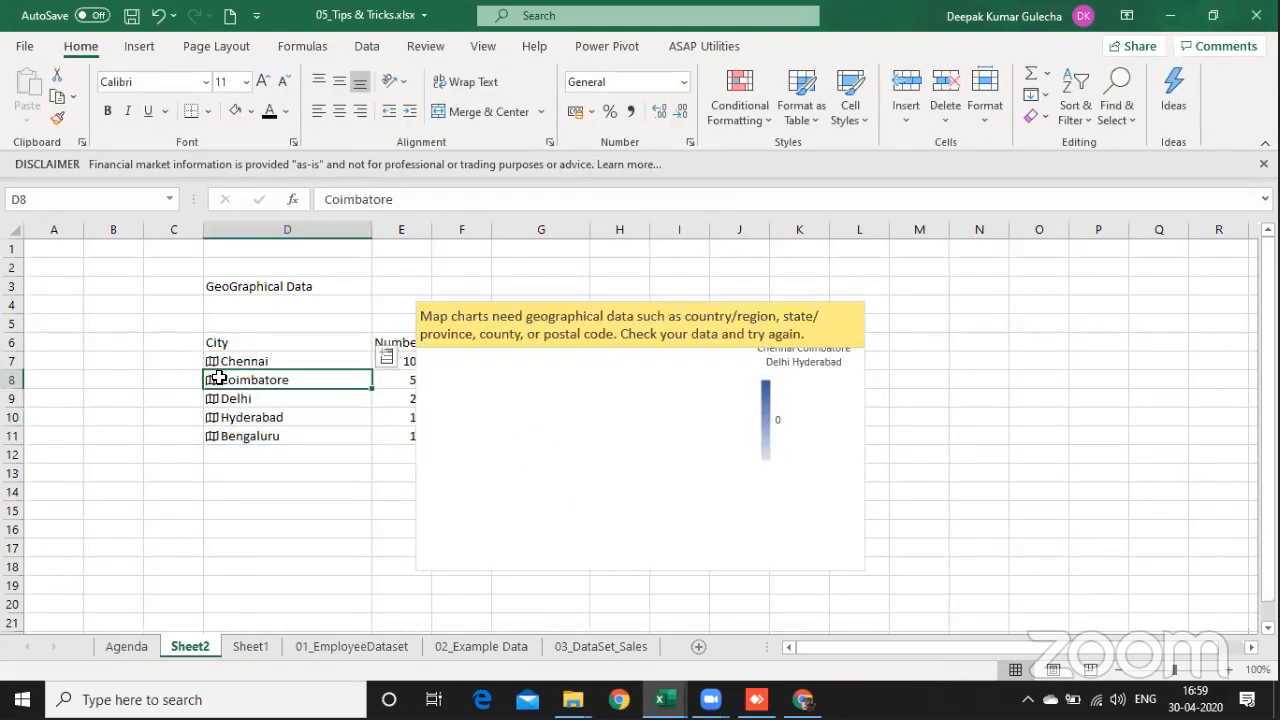
pyautogui.click(232, 360)
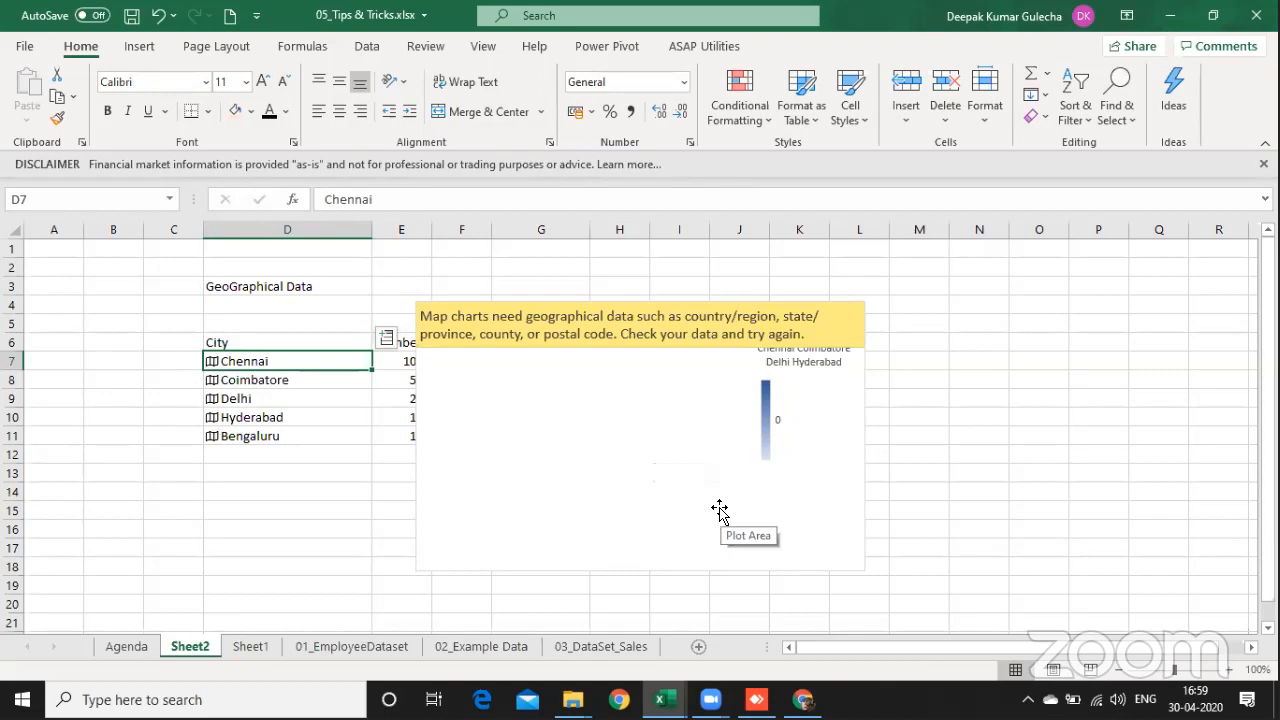
pyautogui.click(771, 539)
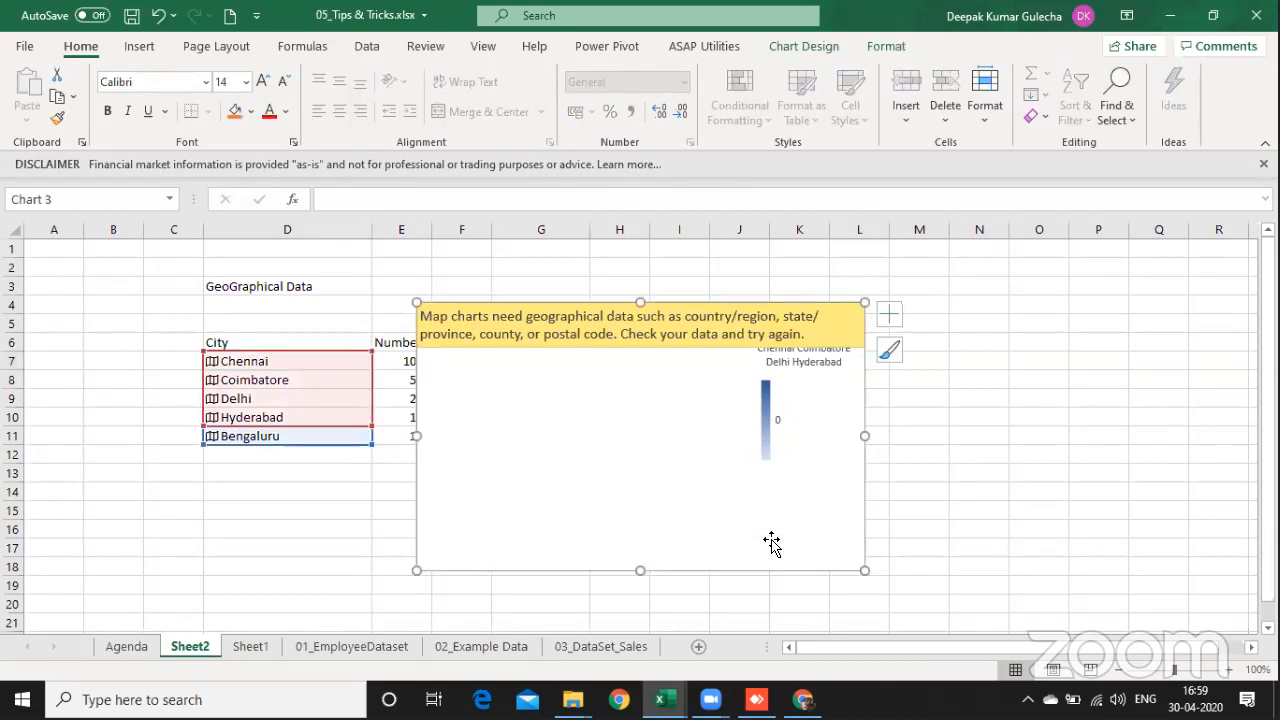
pyautogui.press('Delete')
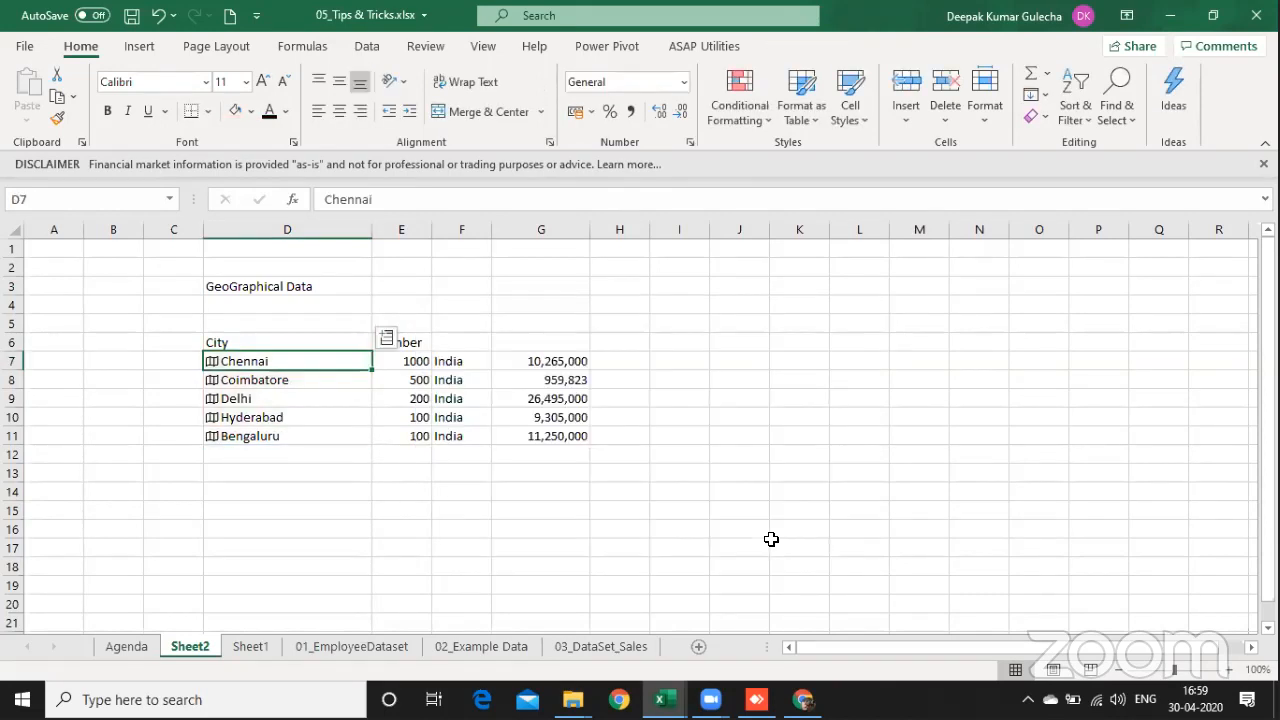
# Step: On the Agenda sheet, enter DONE in F14 beside the histogram chart takeaway
pyautogui.hotkey('ctrl', 'pageup')
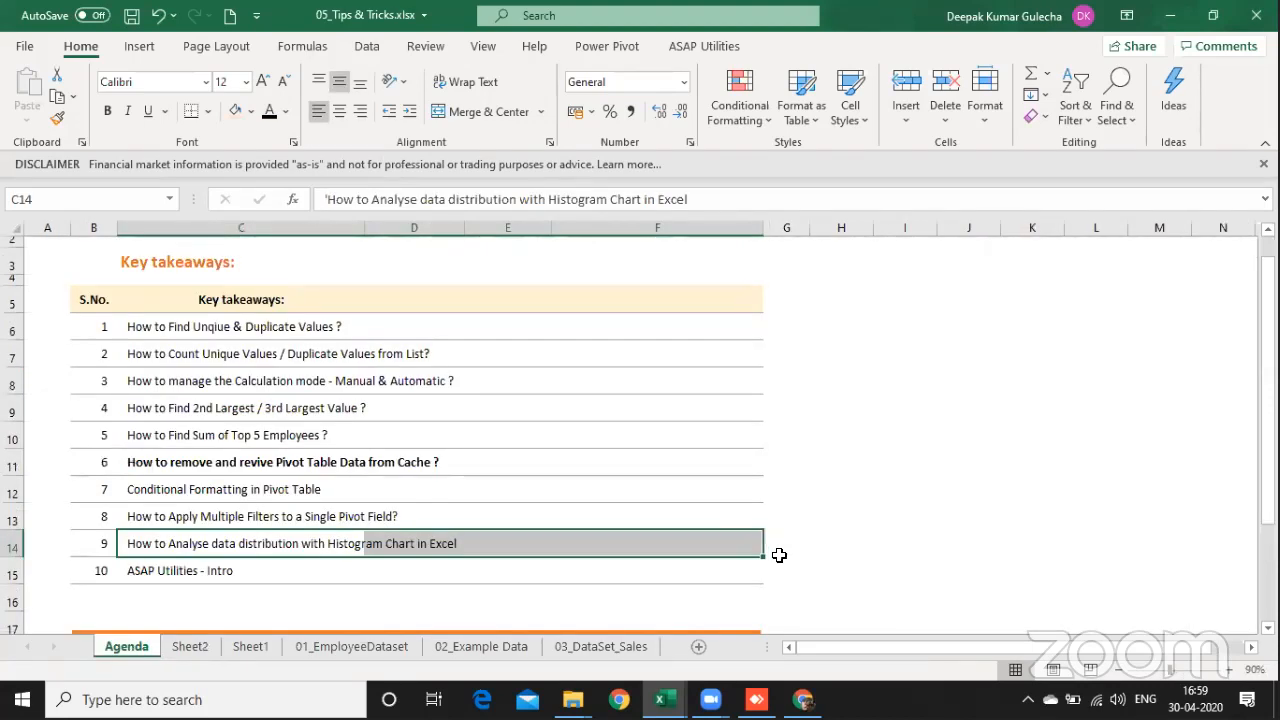
pyautogui.click(680, 541)
pyautogui.write('DONE')
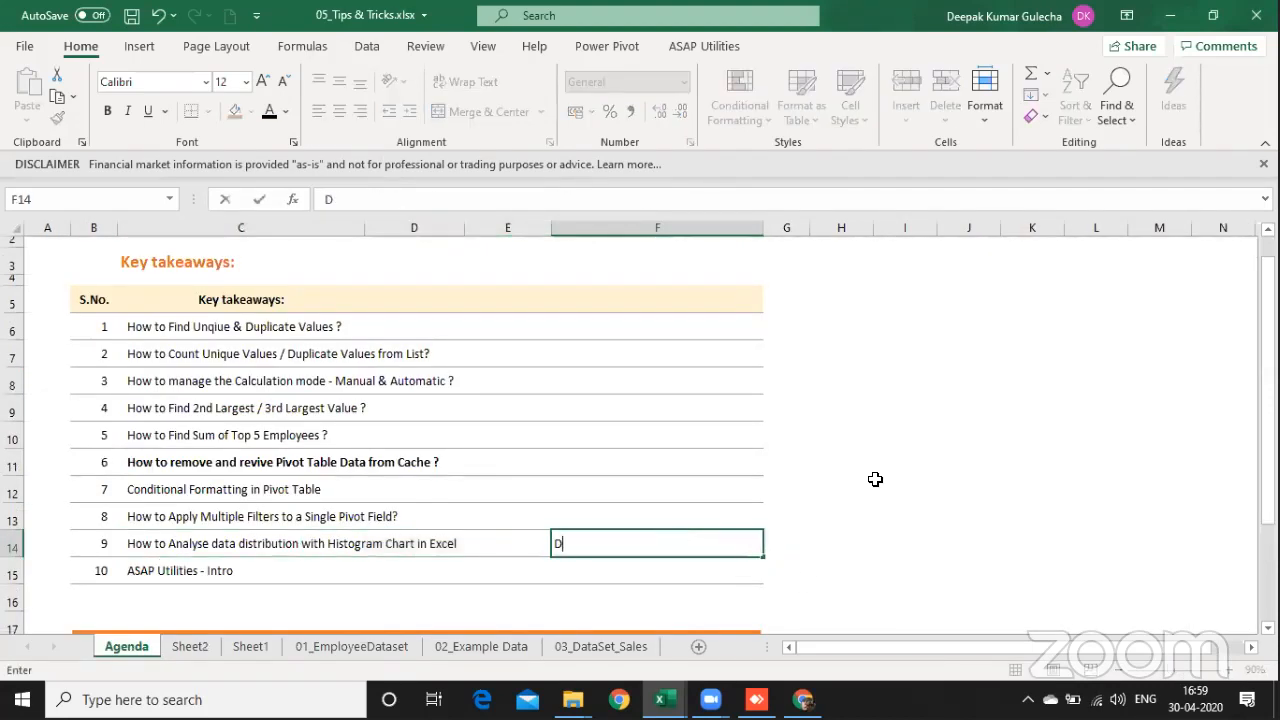
pyautogui.press('Return')
pyautogui.press('Up')
pyautogui.press('Up')
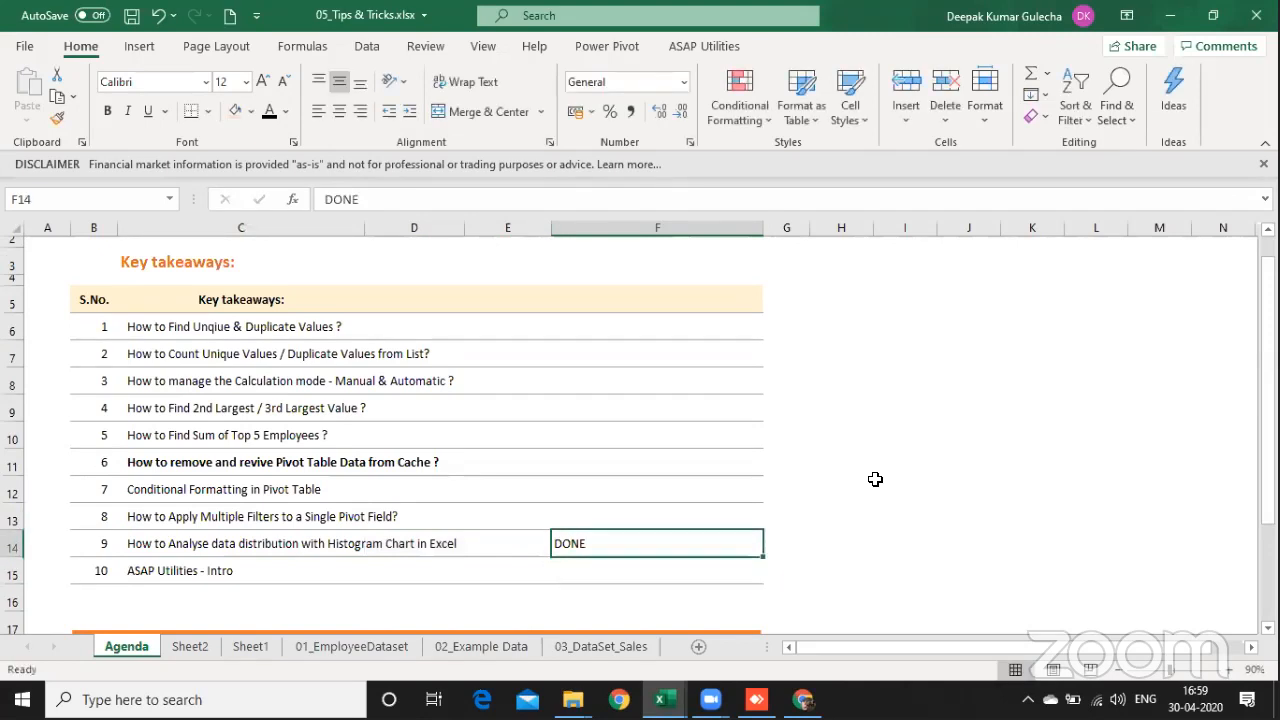
pyautogui.hotkey('shift', 'Left')
# Step: Create a PivotTable on a new worksheet from the entire employee table B4:I421 on the 01_EmployeeDataset sheet
pyautogui.hotkey('ctrl', 'pagedown')
pyautogui.hotkey('ctrl', 'pagedown')
pyautogui.hotkey('ctrl', 'pagedown')
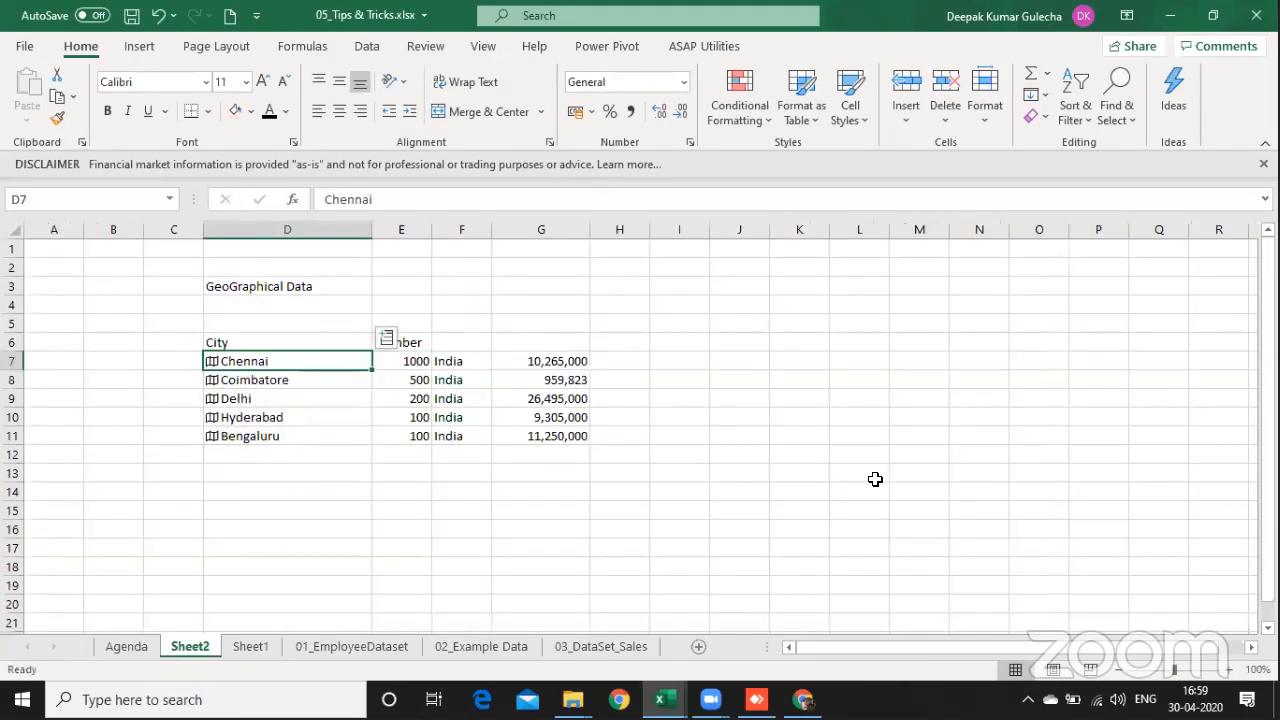
pyautogui.hotkey('ctrl', 'Up')
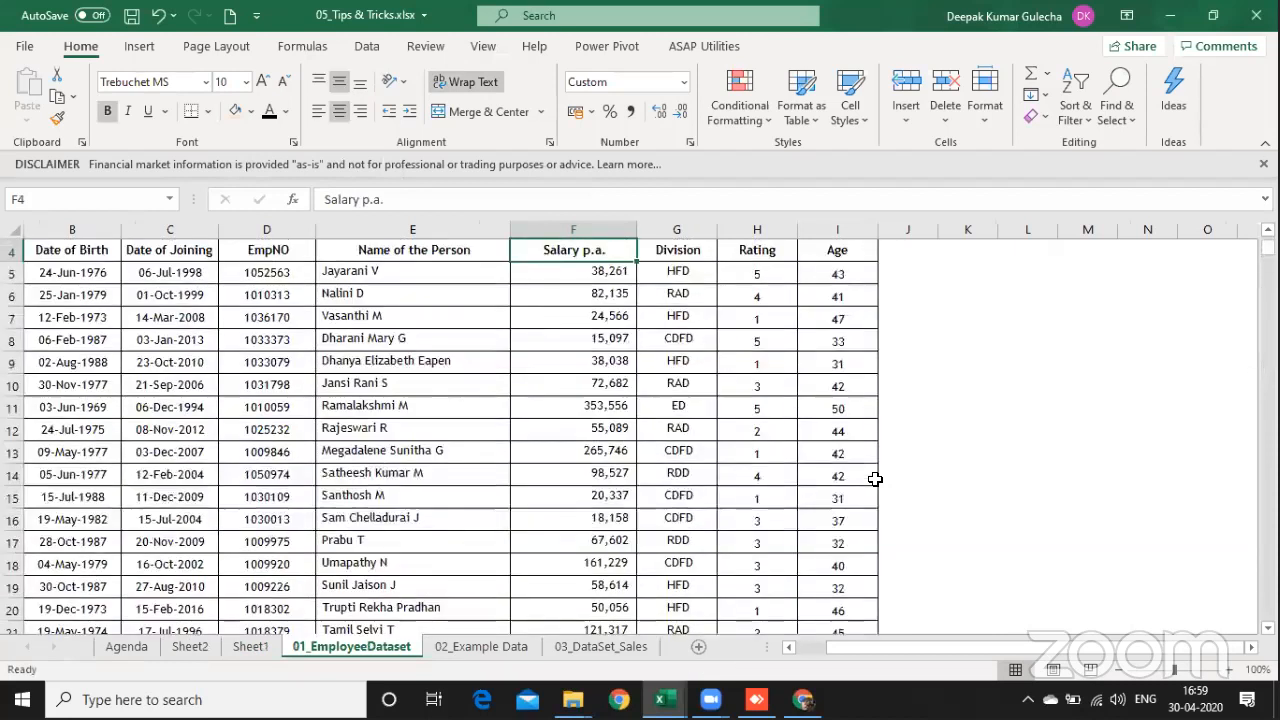
pyautogui.hotkey('ctrl', 'Left')
pyautogui.hotkey('ctrl', 'shift', 'Down')
pyautogui.hotkey('ctrl', 'shift', 'Right')
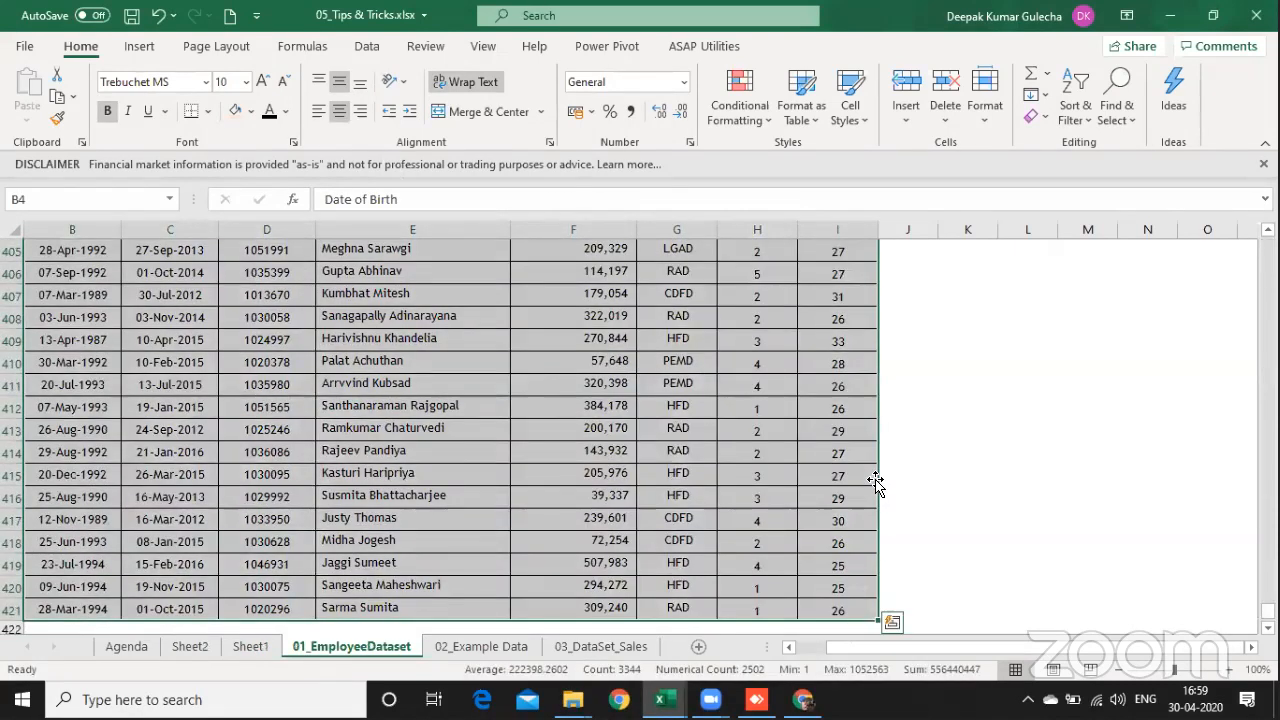
pyautogui.hotkey('alt', 'd')
pyautogui.press('p')
pyautogui.press('Return')
pyautogui.press('Return')
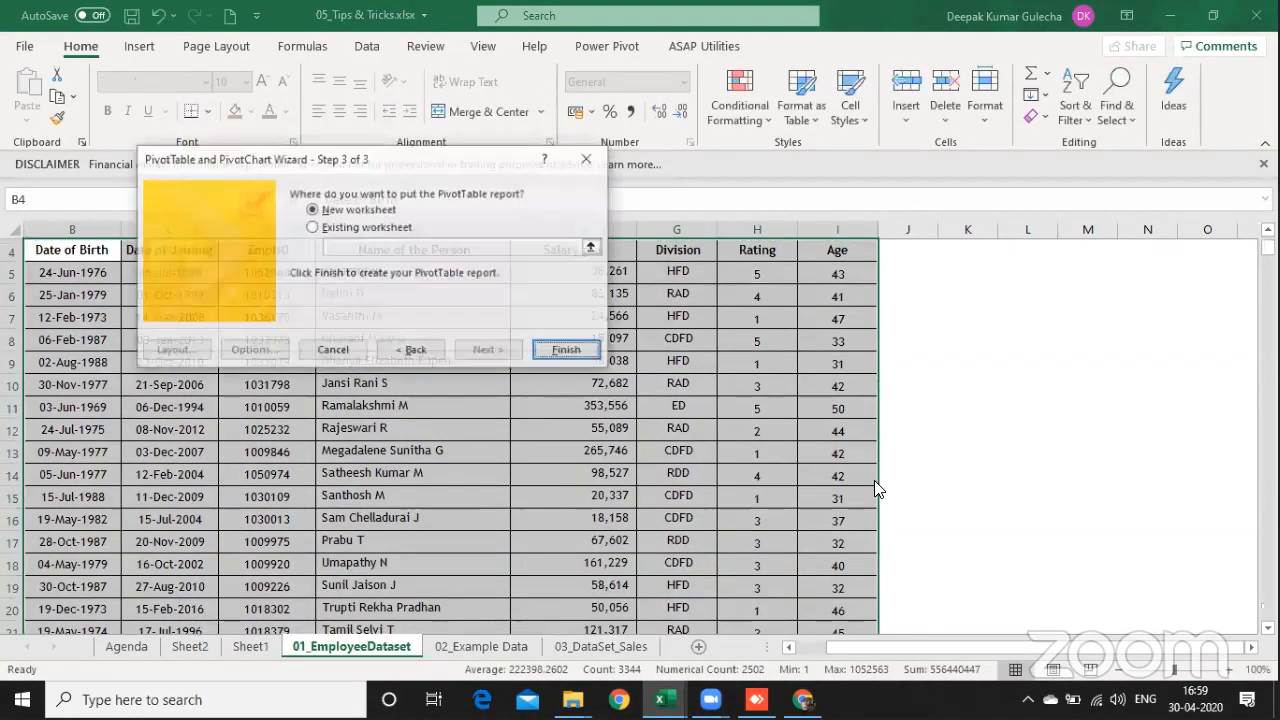
pyautogui.click(585, 352)
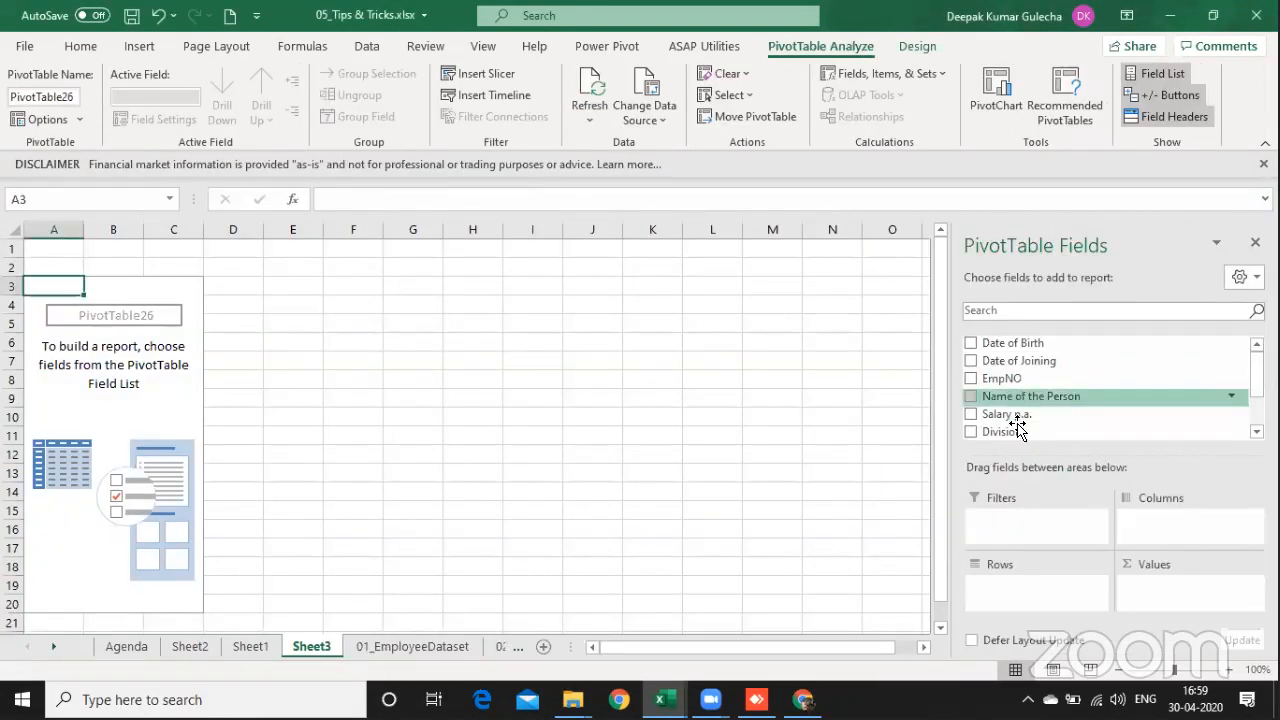
# Step: Put Name of the Person in Rows and Salary p.a. in Values, and filter to names with Sum of Salary p.a. greater than 500000
pyautogui.moveTo(1000, 398); pyautogui.dragTo(1040, 603)
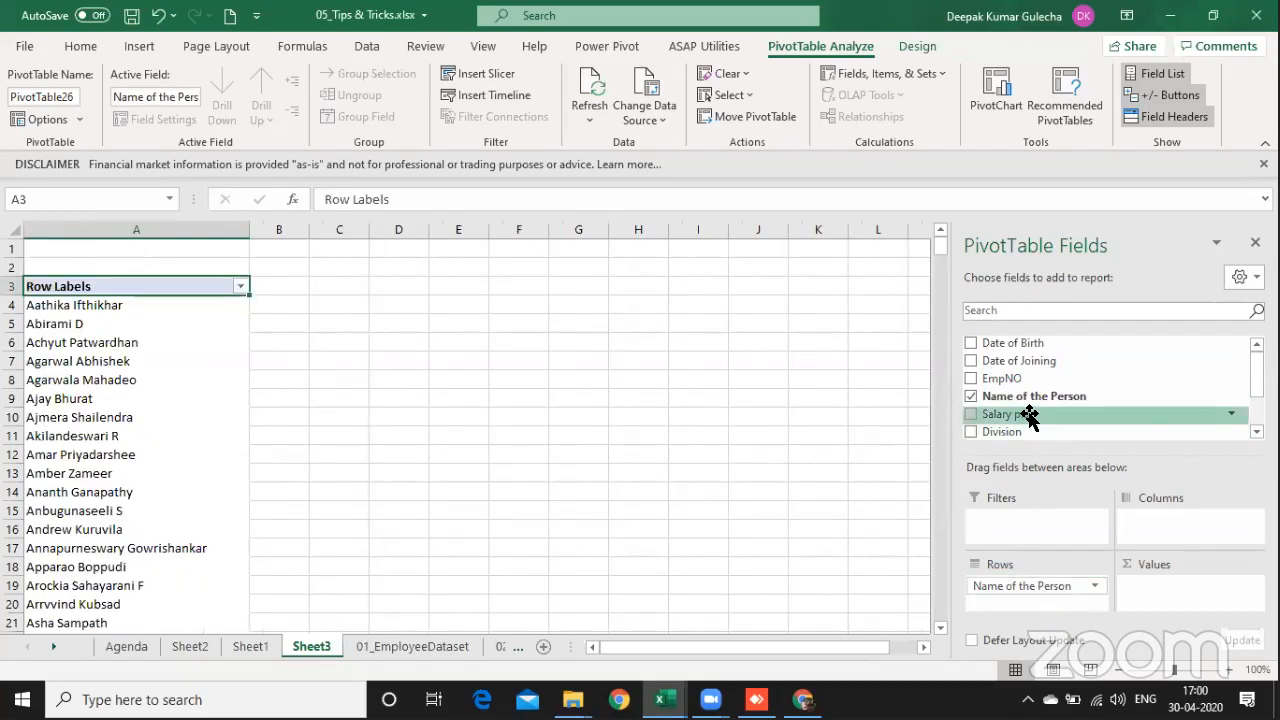
pyautogui.moveTo(1030, 416); pyautogui.dragTo(1168, 595)
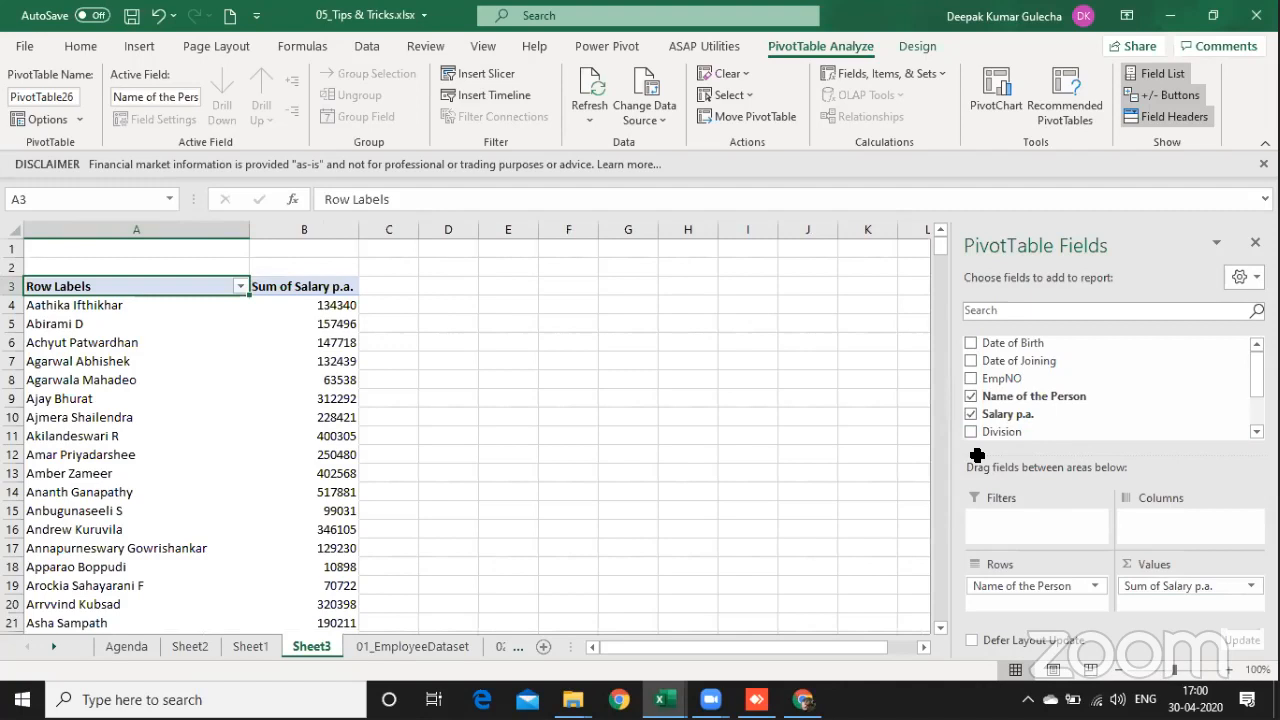
pyautogui.click(240, 287)
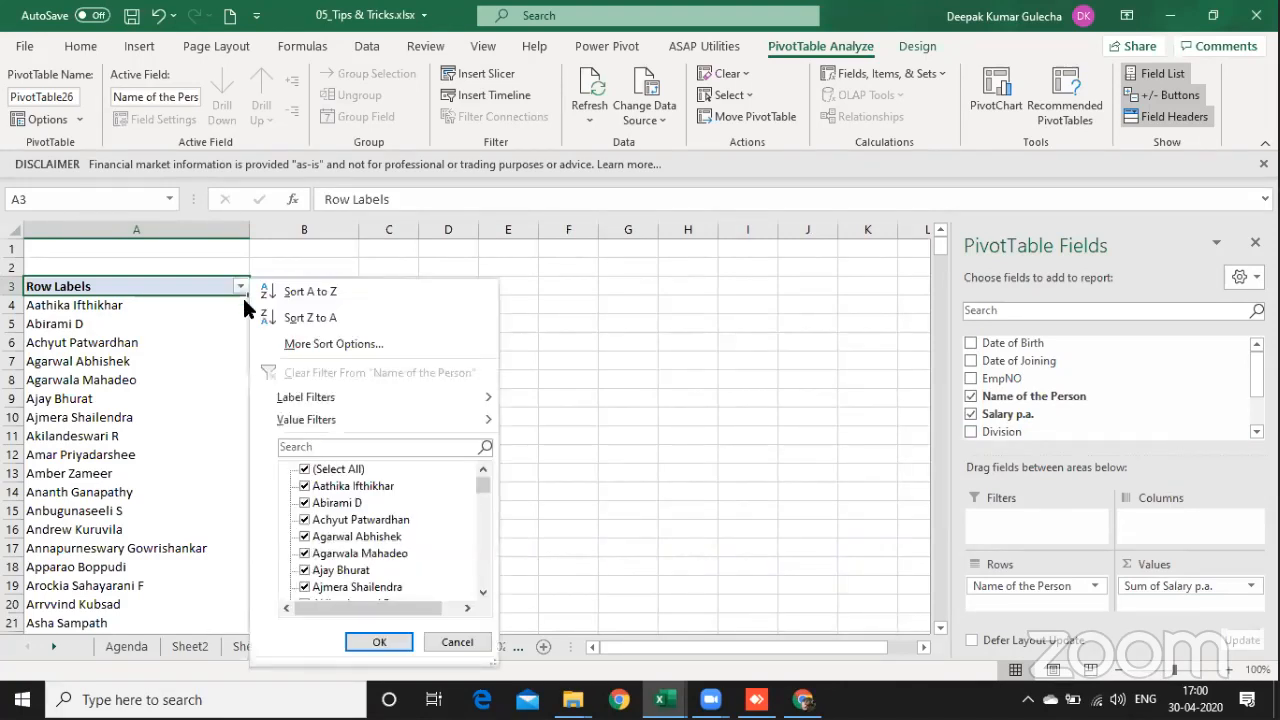
pyautogui.moveTo(322, 421)
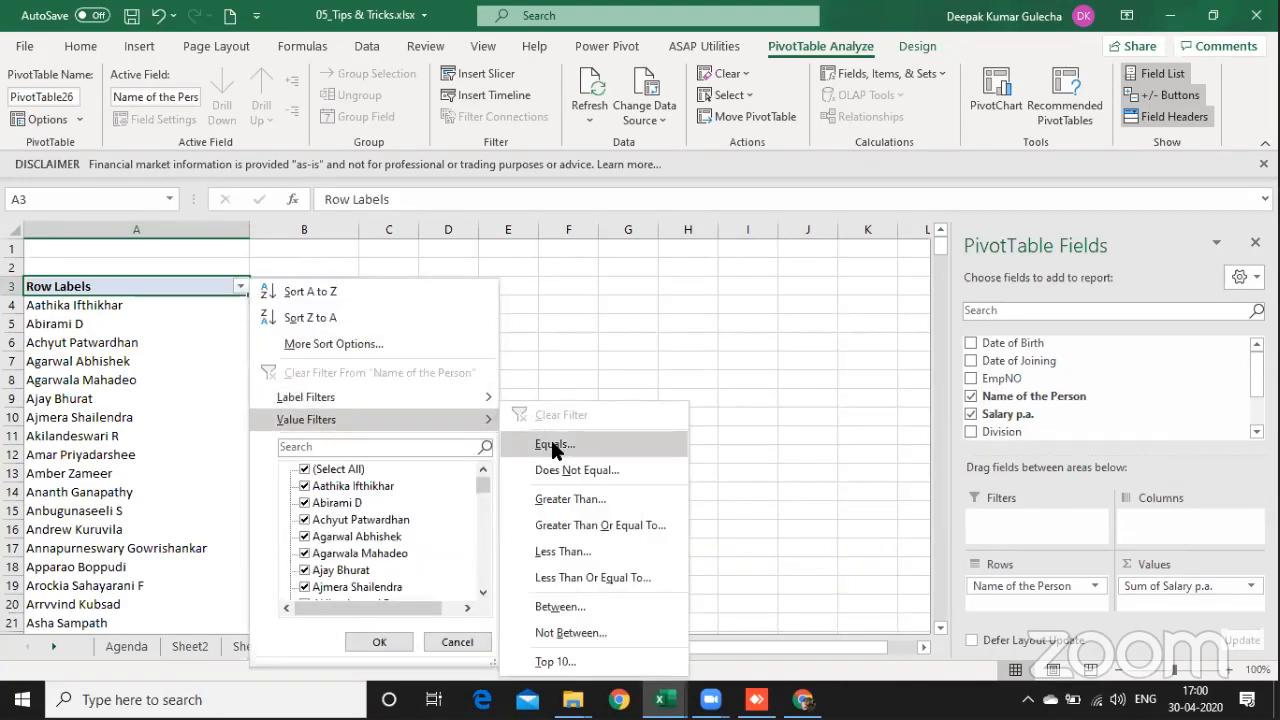
pyautogui.click(567, 499)
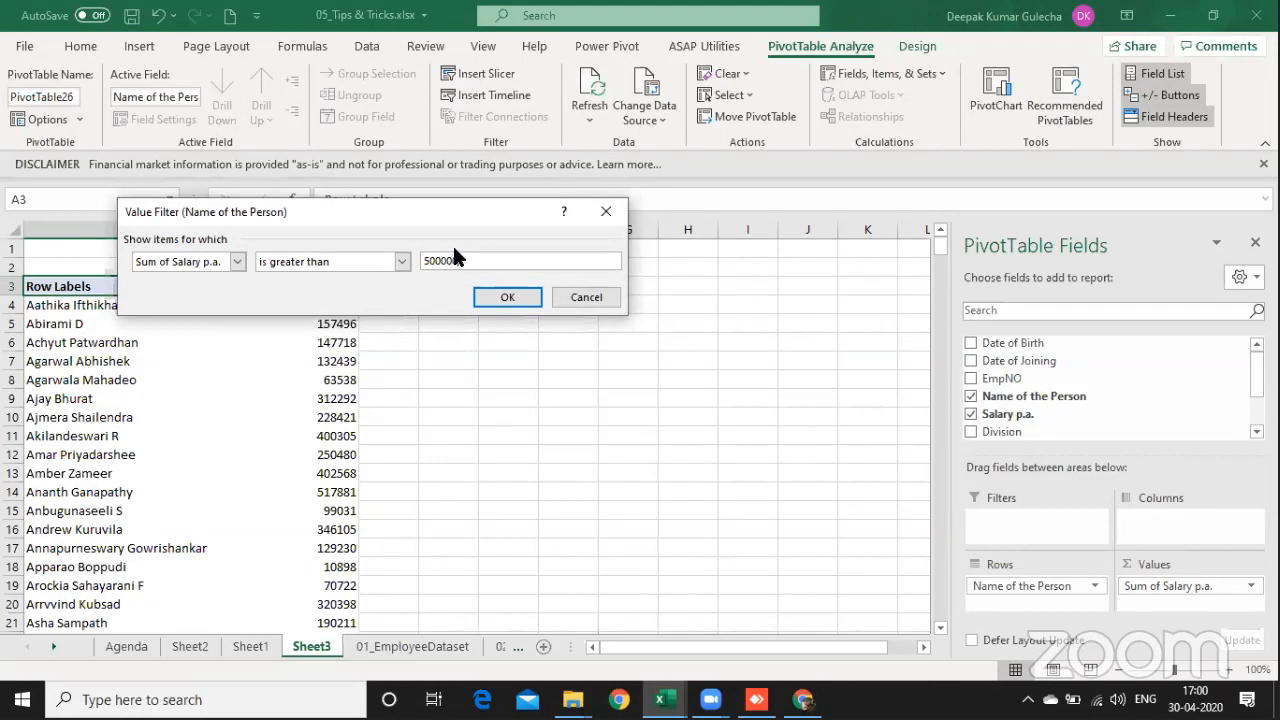
pyautogui.press('Return')
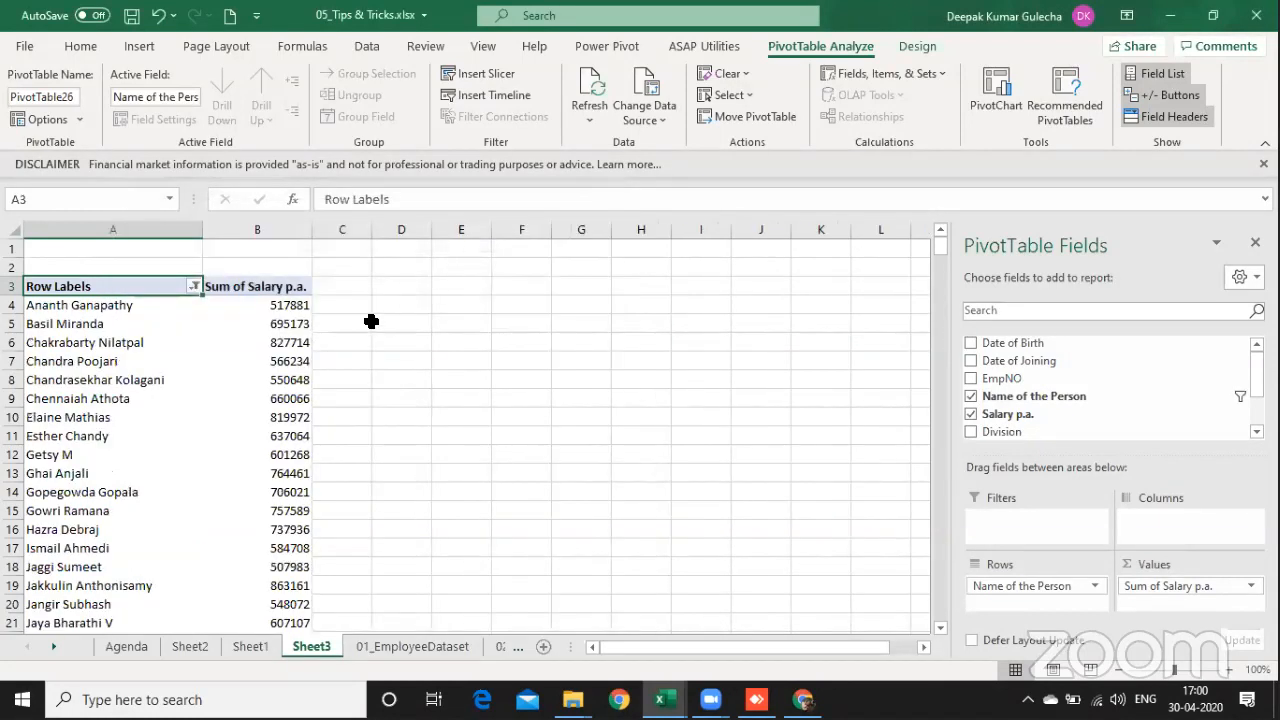
# Step: Enable Allow multiple filters per field in the PivotTable's Totals & Filters options
pyautogui.click(191, 285)
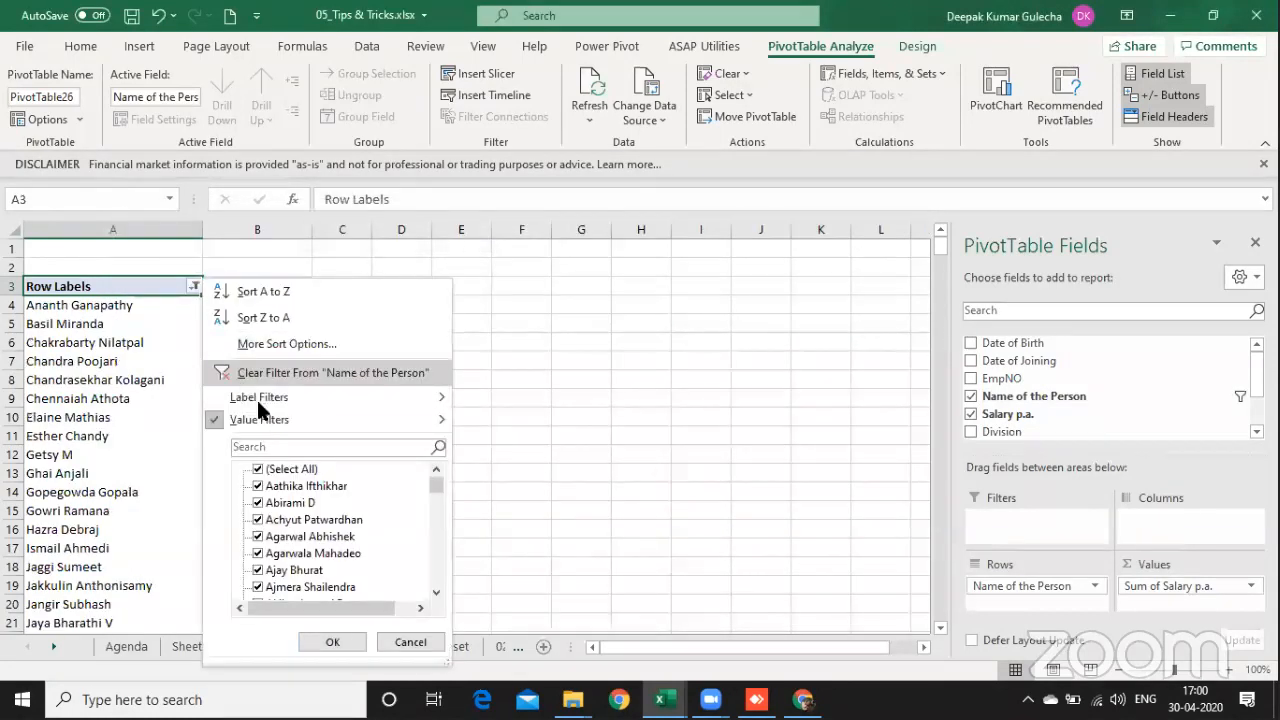
pyautogui.click(103, 365)
pyautogui.click(105, 365)
pyautogui.rightClick(107, 378)
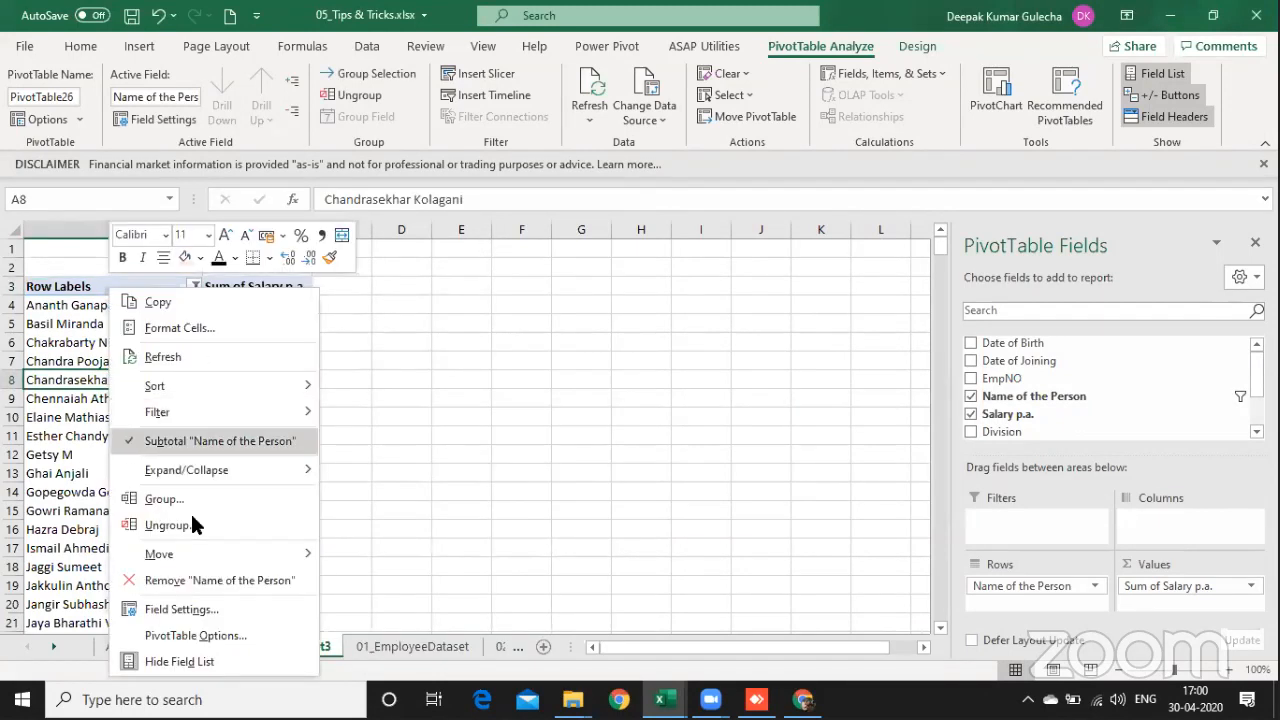
pyautogui.click(211, 635)
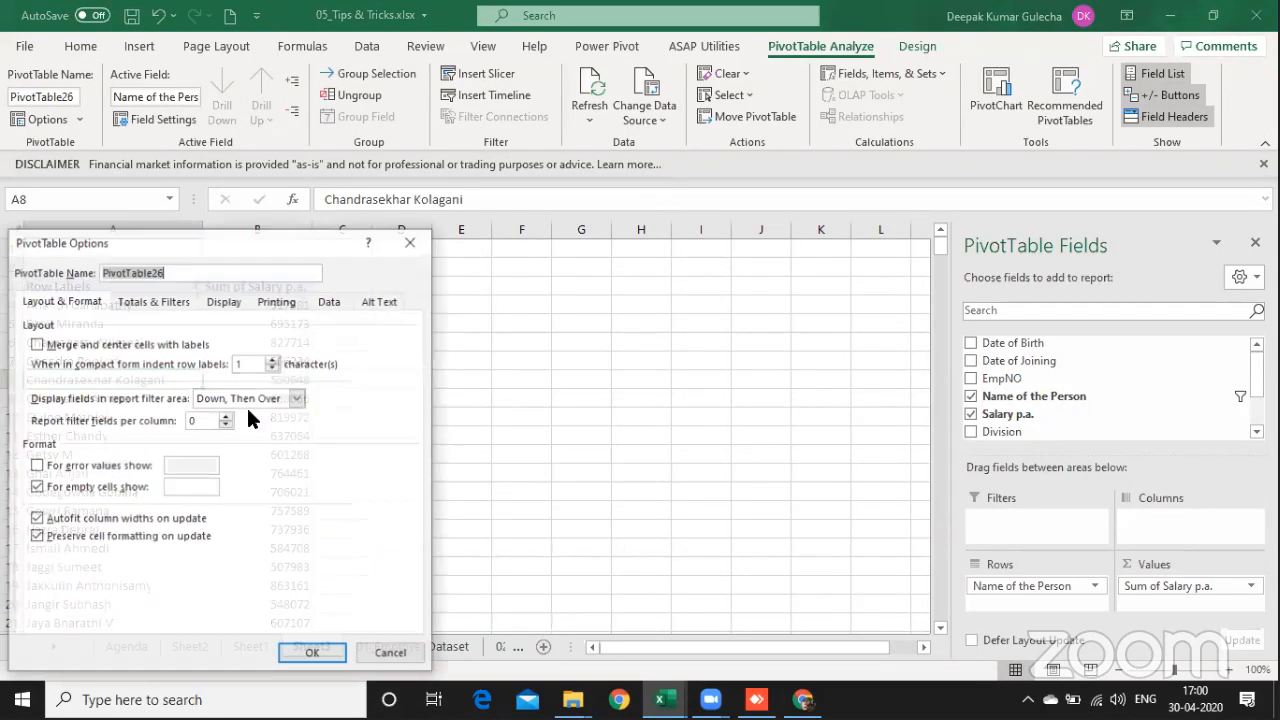
pyautogui.click(176, 300)
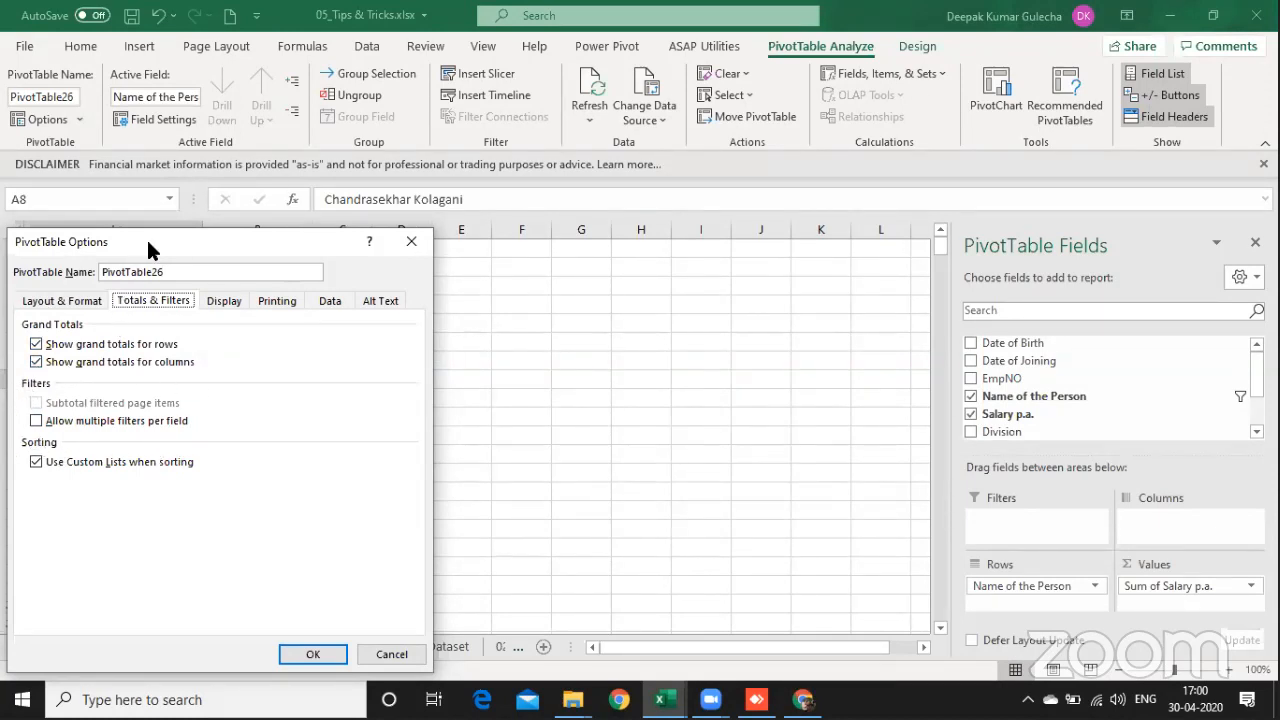
pyautogui.moveTo(148, 242); pyautogui.dragTo(251, 226)
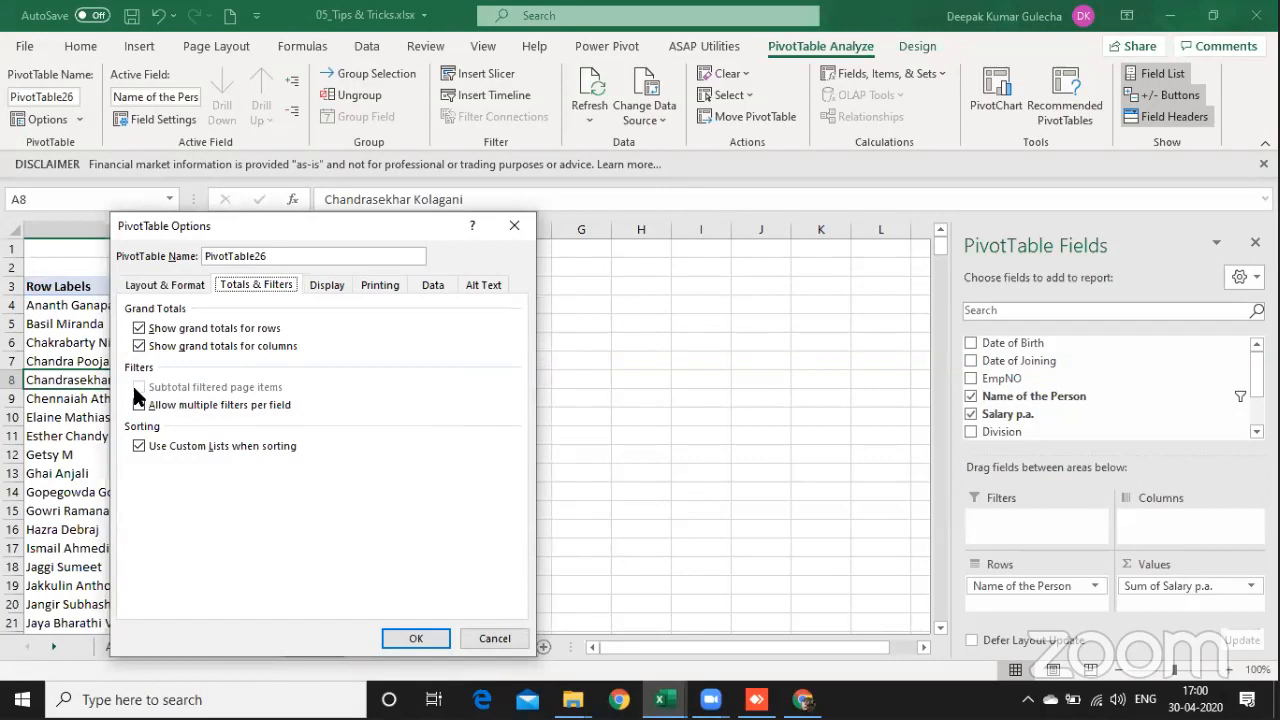
pyautogui.click(139, 404)
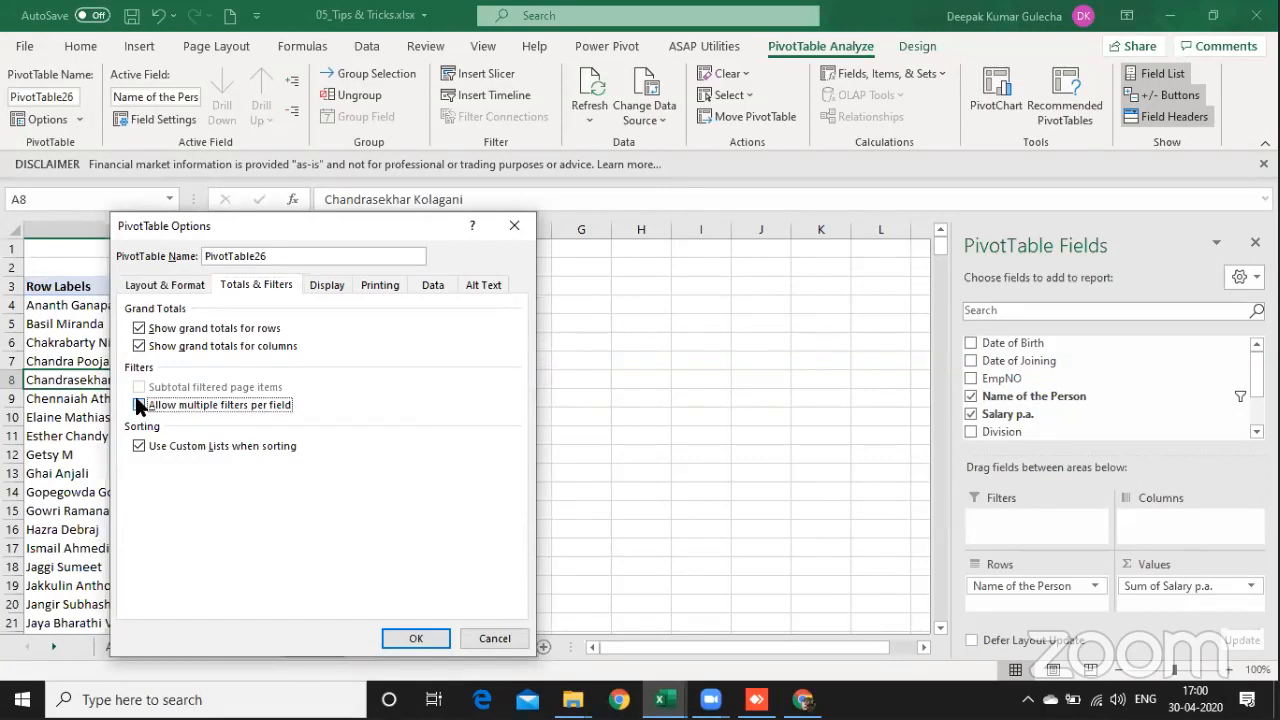
pyautogui.click(402, 638)
# Step: Reapply the value filter showing names whose Sum of Salary p.a. is greater than 500000
pyautogui.click(194, 288)
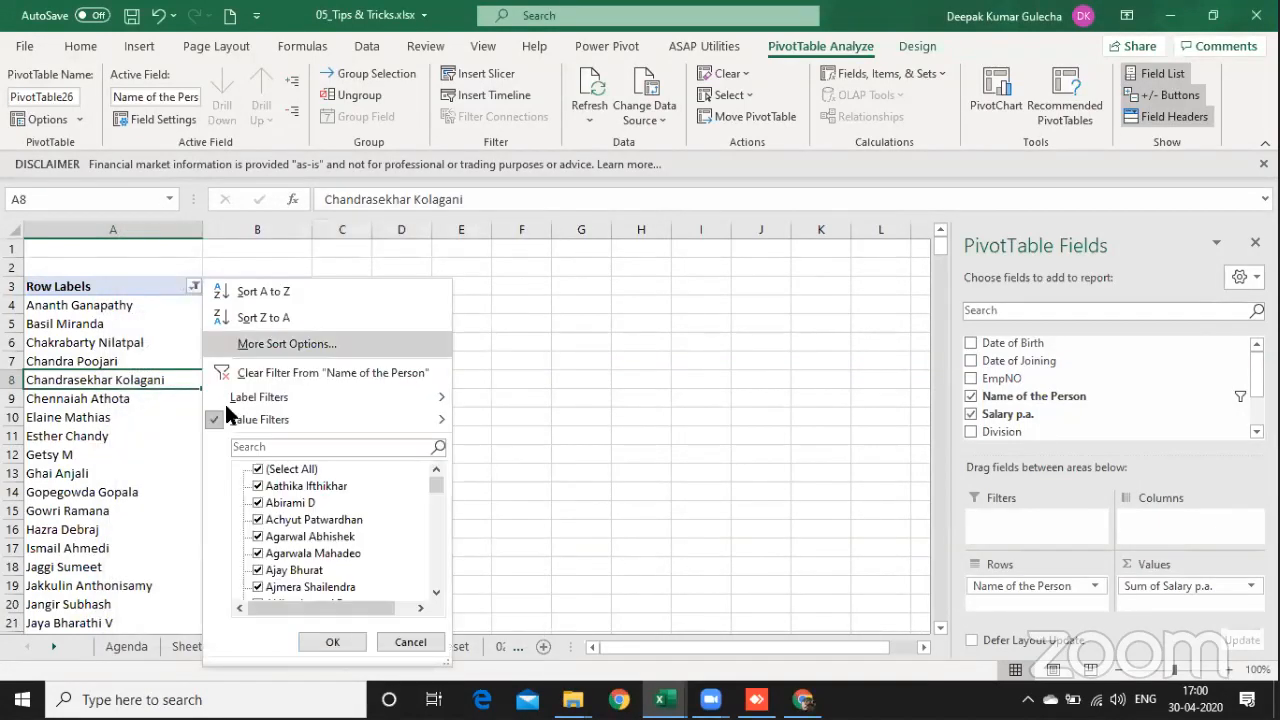
pyautogui.moveTo(230, 420)
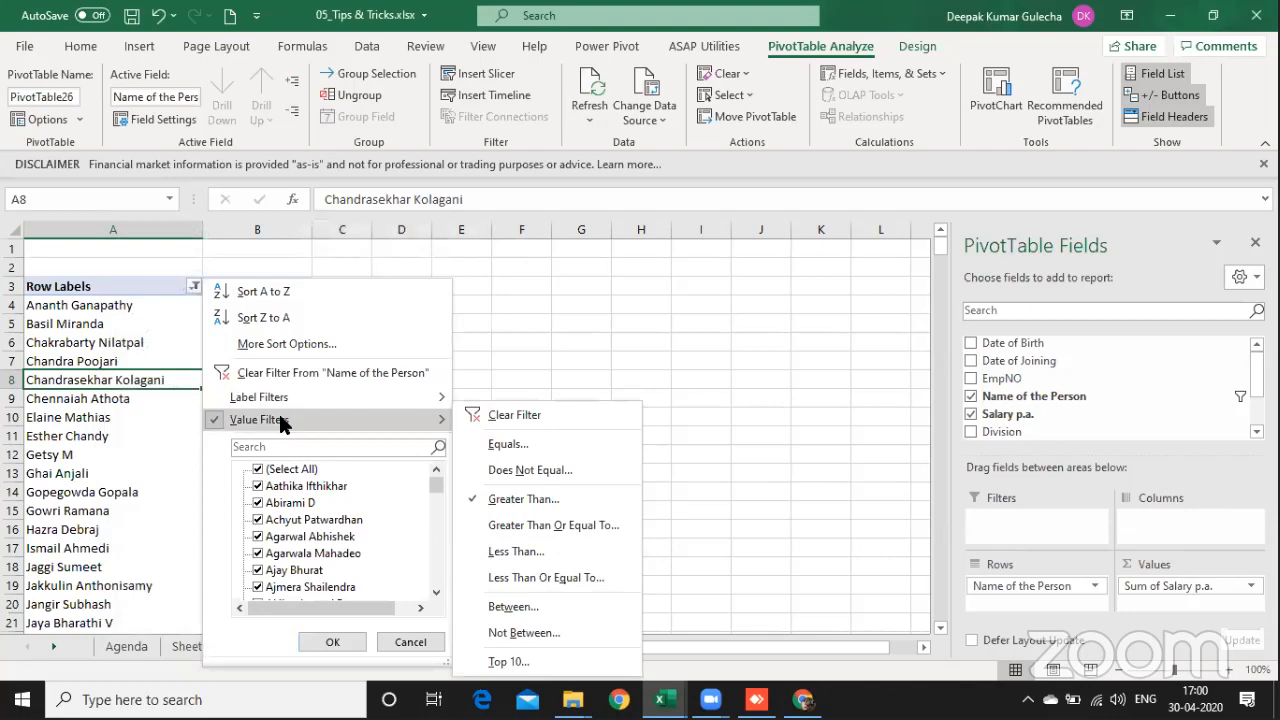
pyautogui.click(520, 499)
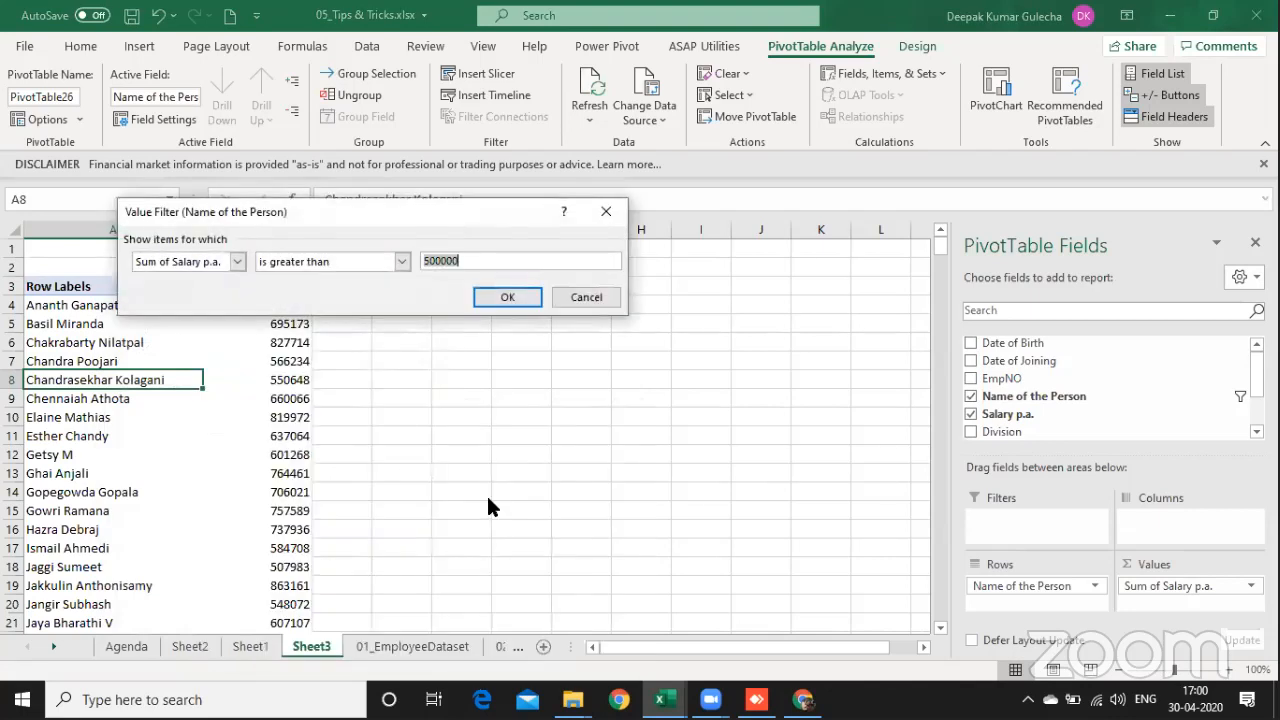
pyautogui.click(490, 297)
# Step: Add a label filter showing only names in the PivotTable that begin with A
pyautogui.click(196, 286)
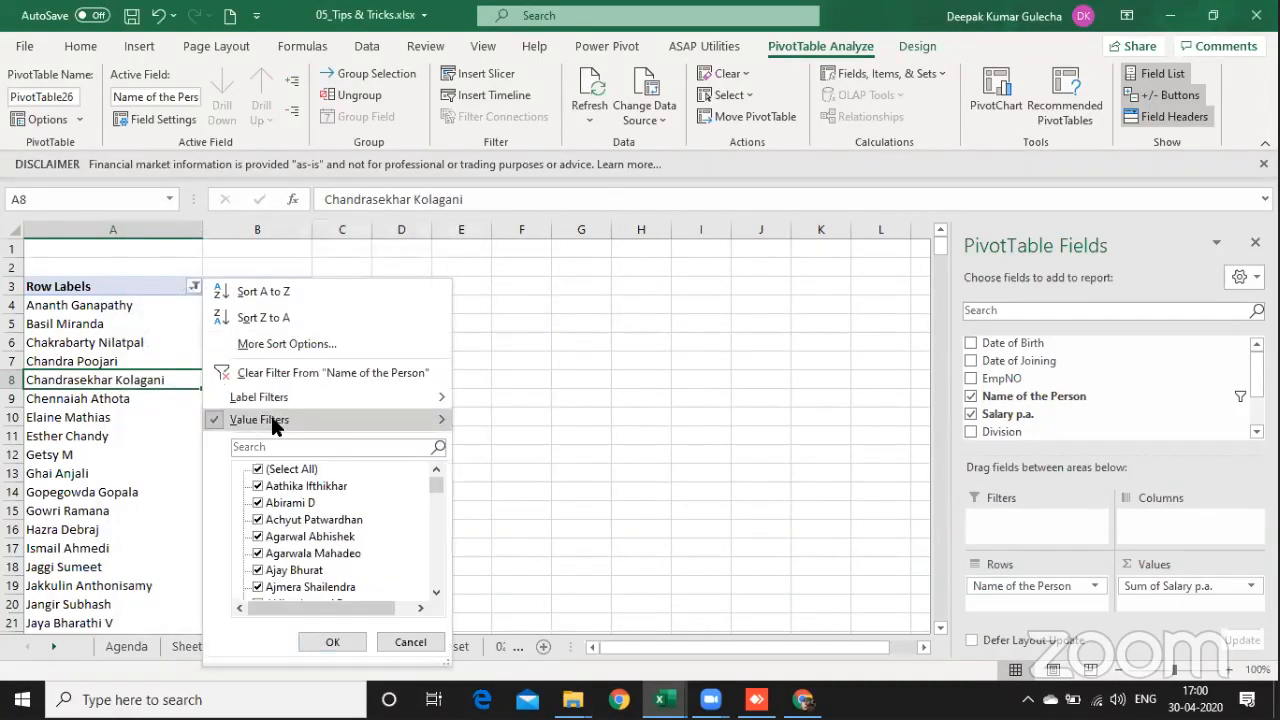
pyautogui.moveTo(283, 396)
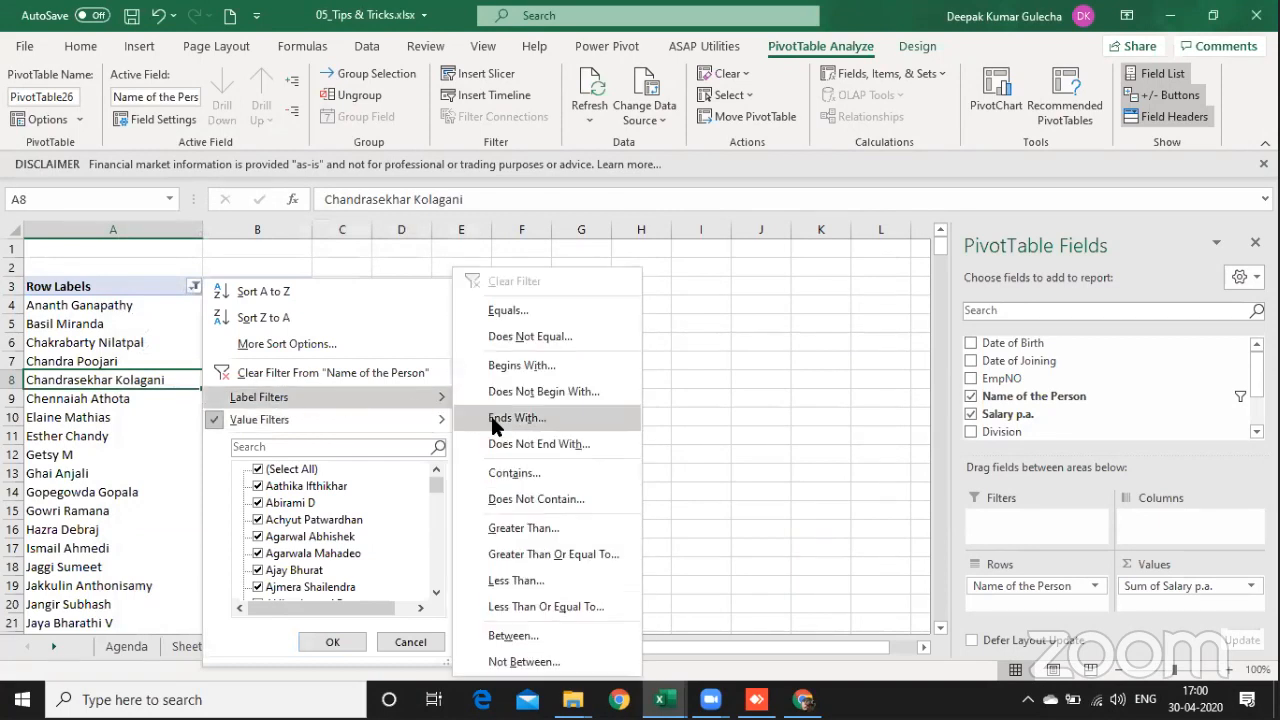
pyautogui.click(527, 362)
pyautogui.write('A')
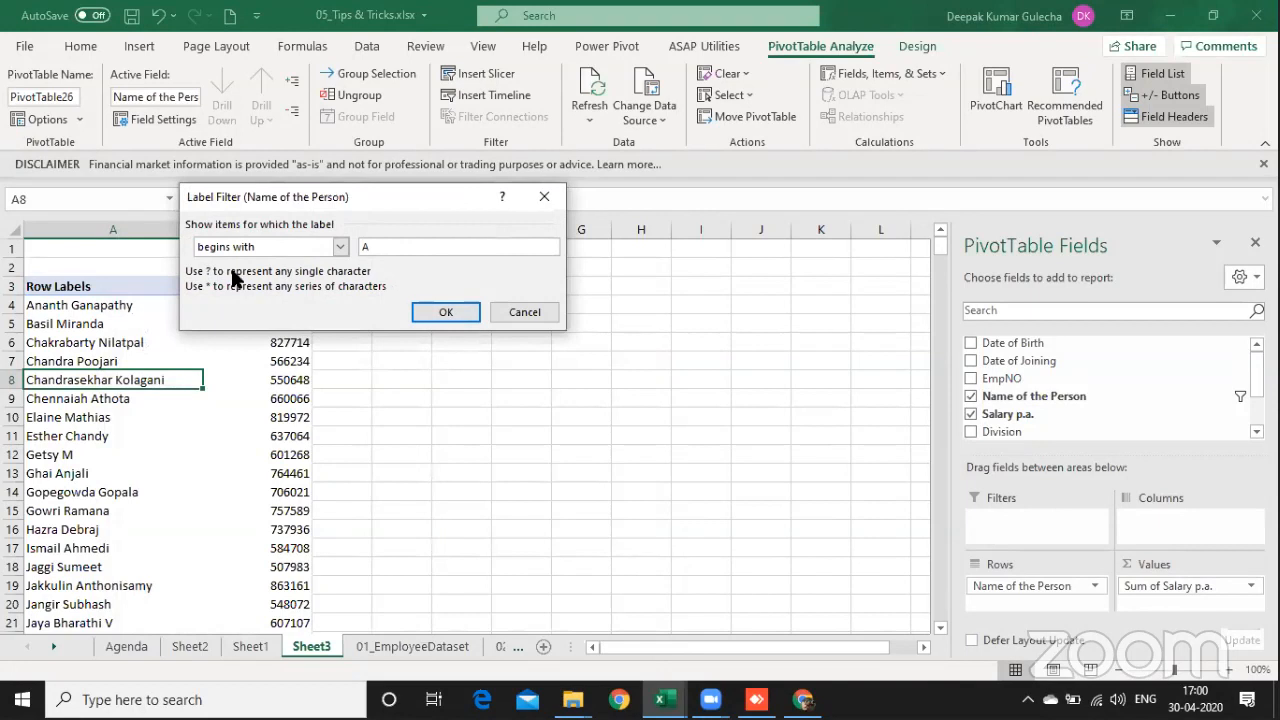
pyautogui.click(441, 311)
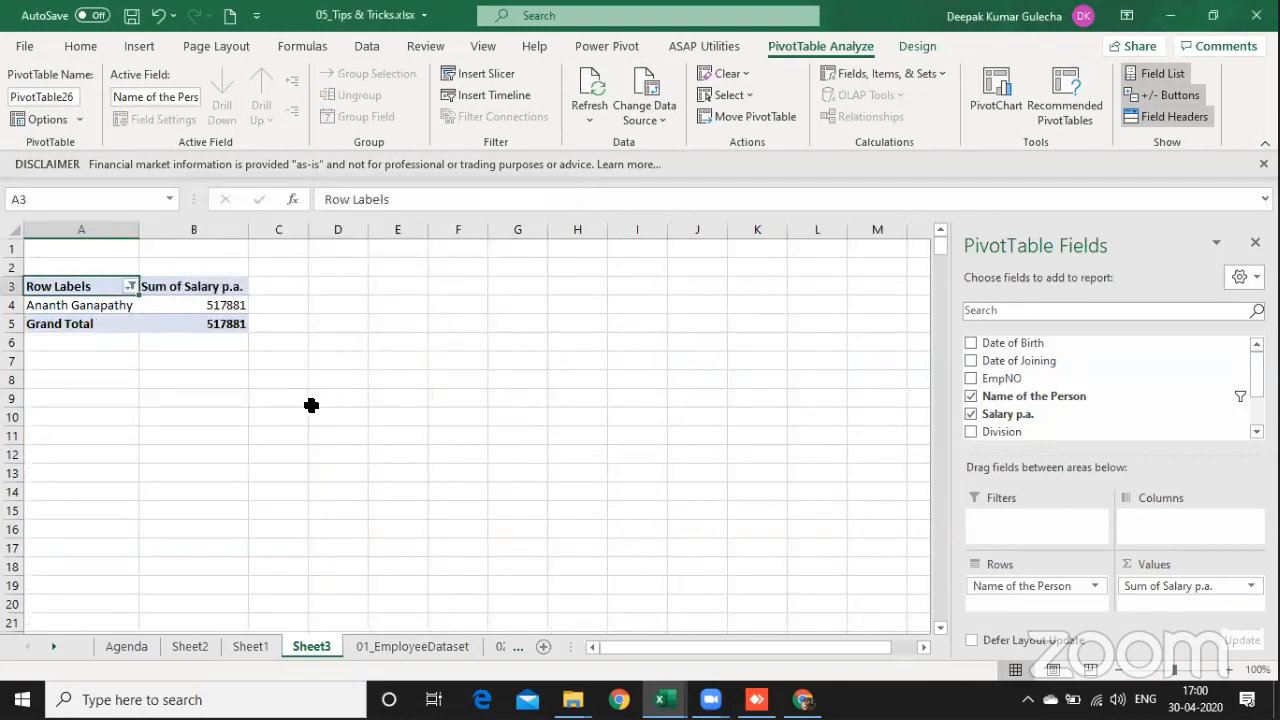
# Step: Clear the label filter from the Name of the Person field
pyautogui.click(131, 287)
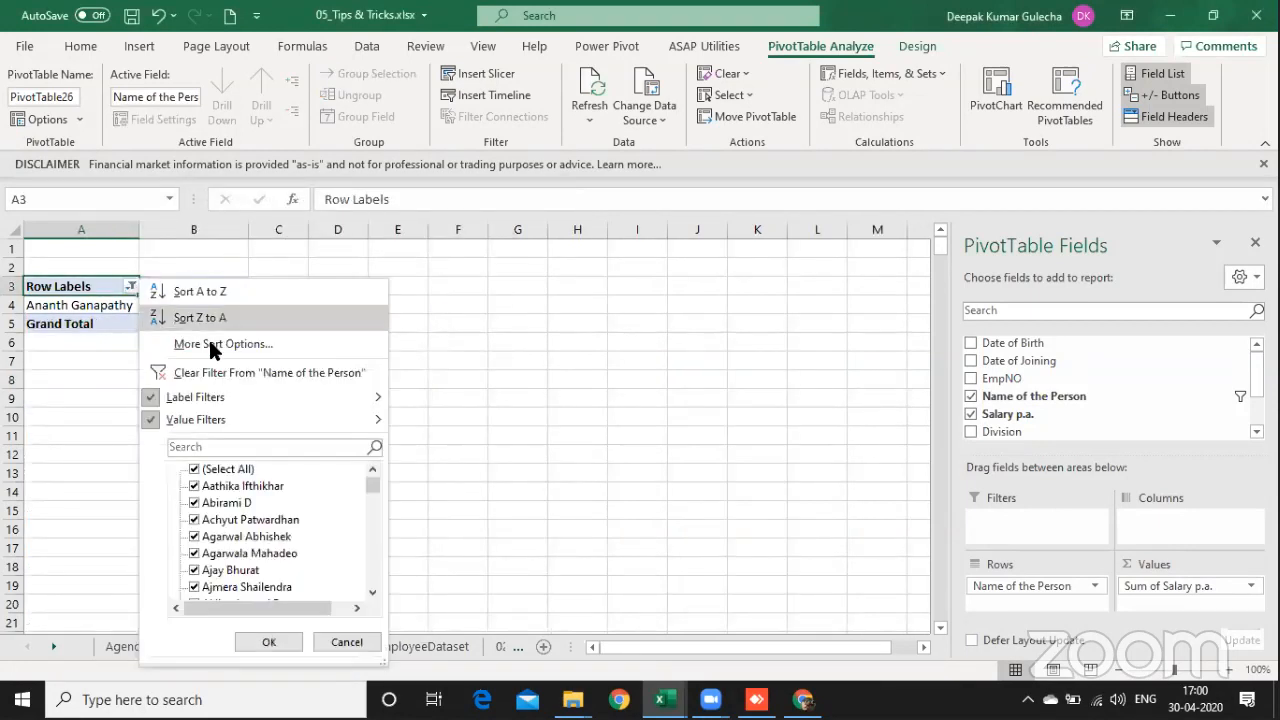
pyautogui.moveTo(160, 402)
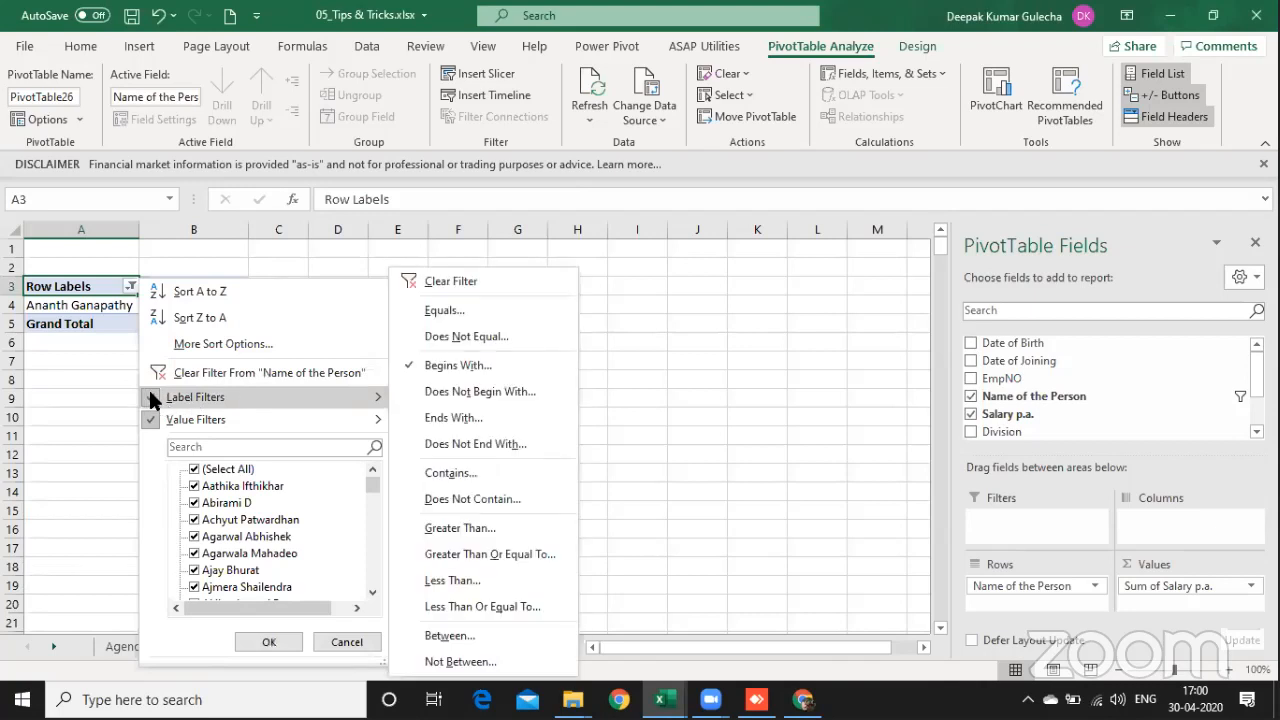
pyautogui.click(458, 281)
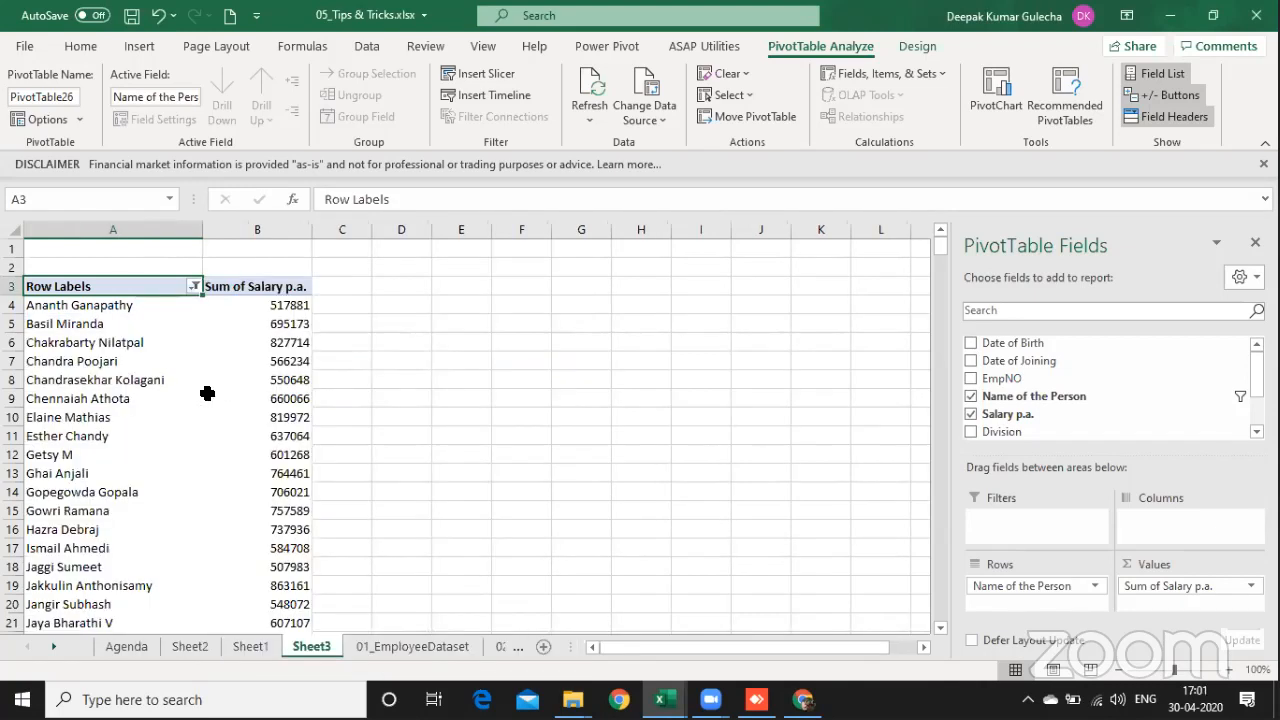
# Step: Add a label filter showing only names in the PivotTable that begin with C
pyautogui.moveTo(74, 342); pyautogui.dragTo(79, 398)
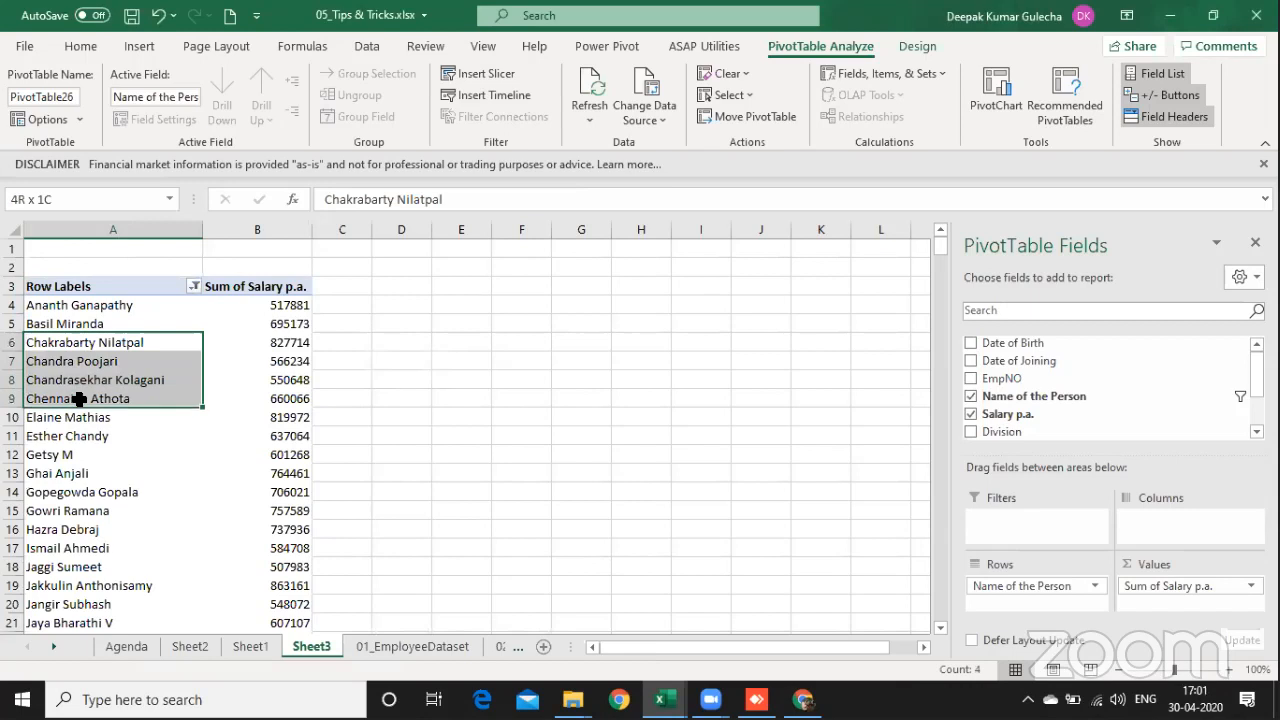
pyautogui.click(193, 287)
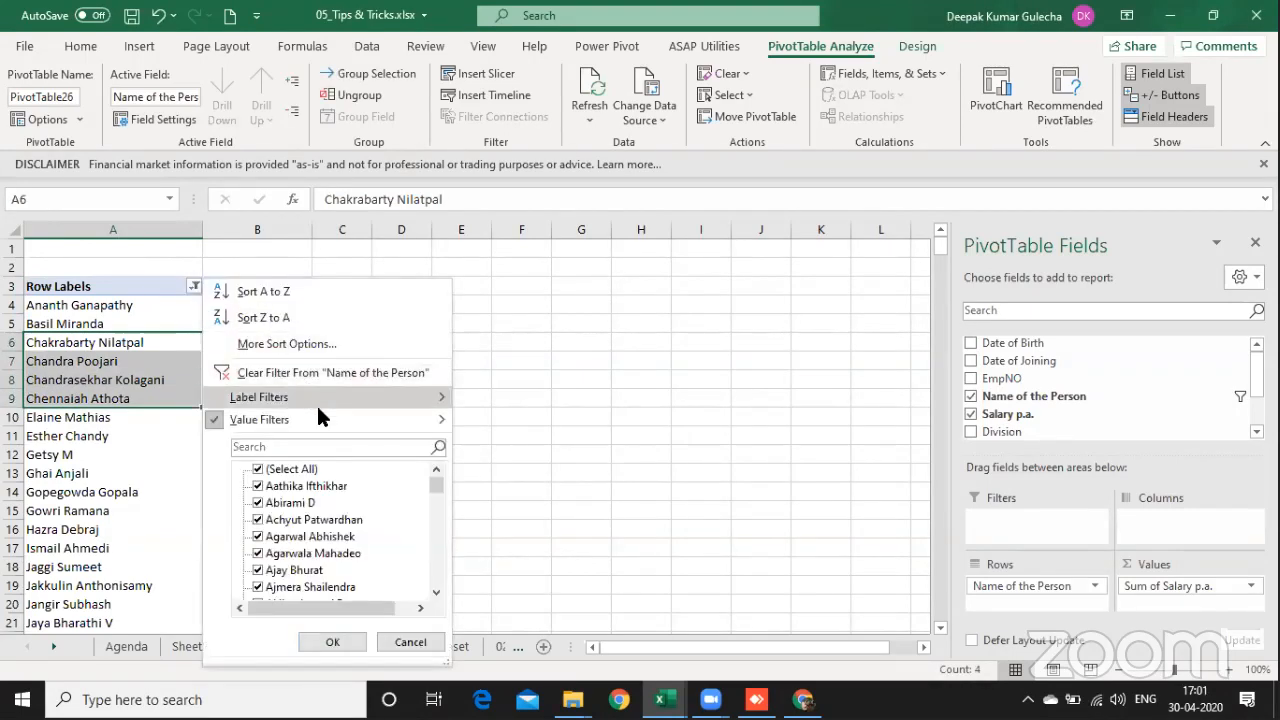
pyautogui.moveTo(342, 398)
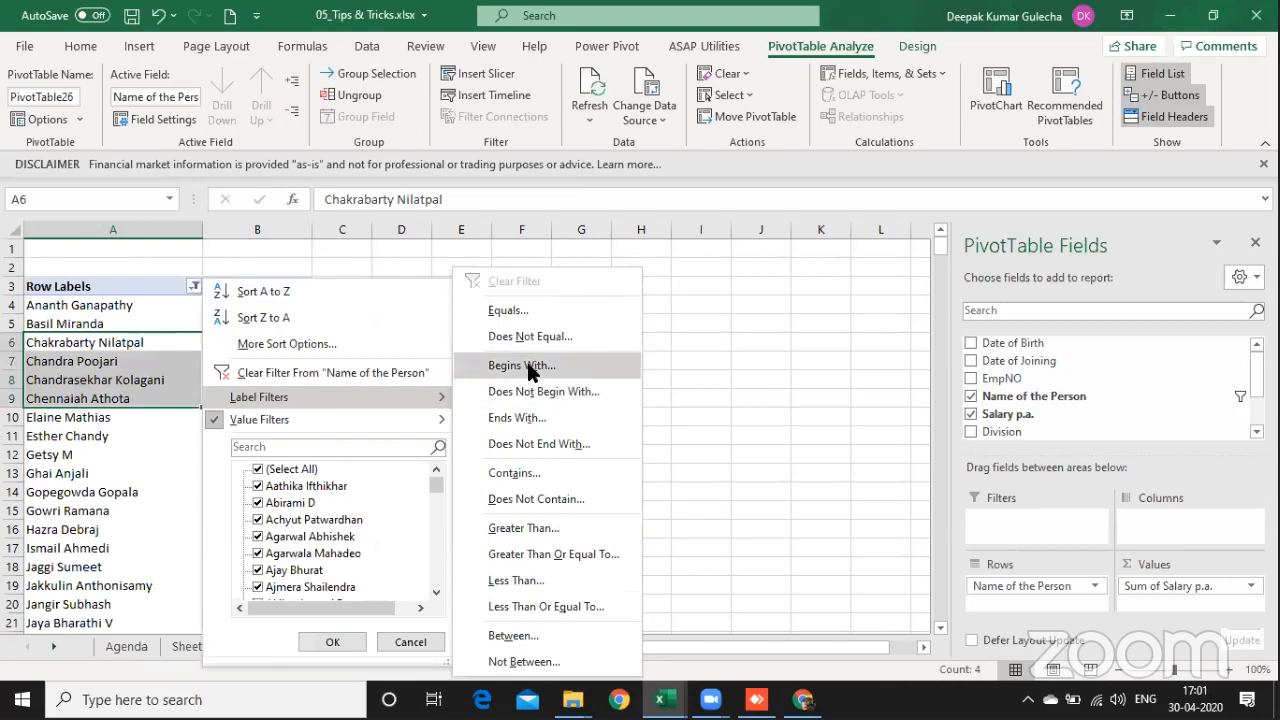
pyautogui.click(528, 366)
pyautogui.write('C')
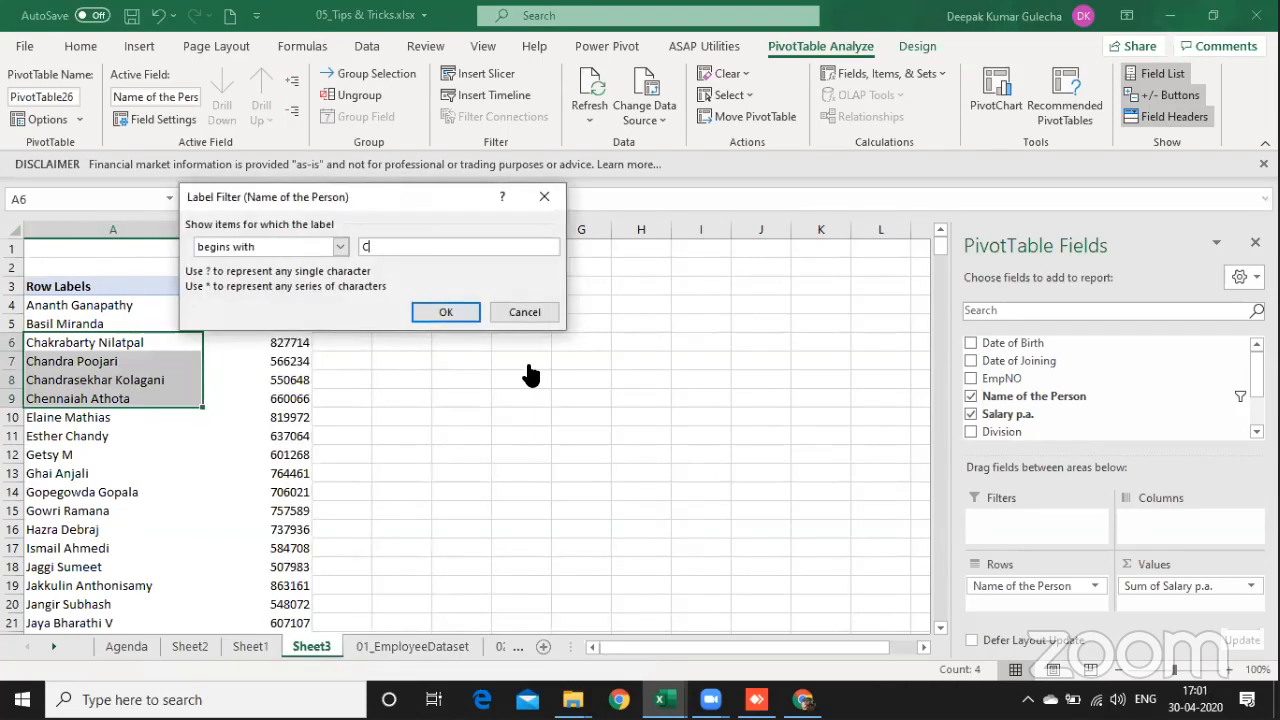
pyautogui.click(442, 311)
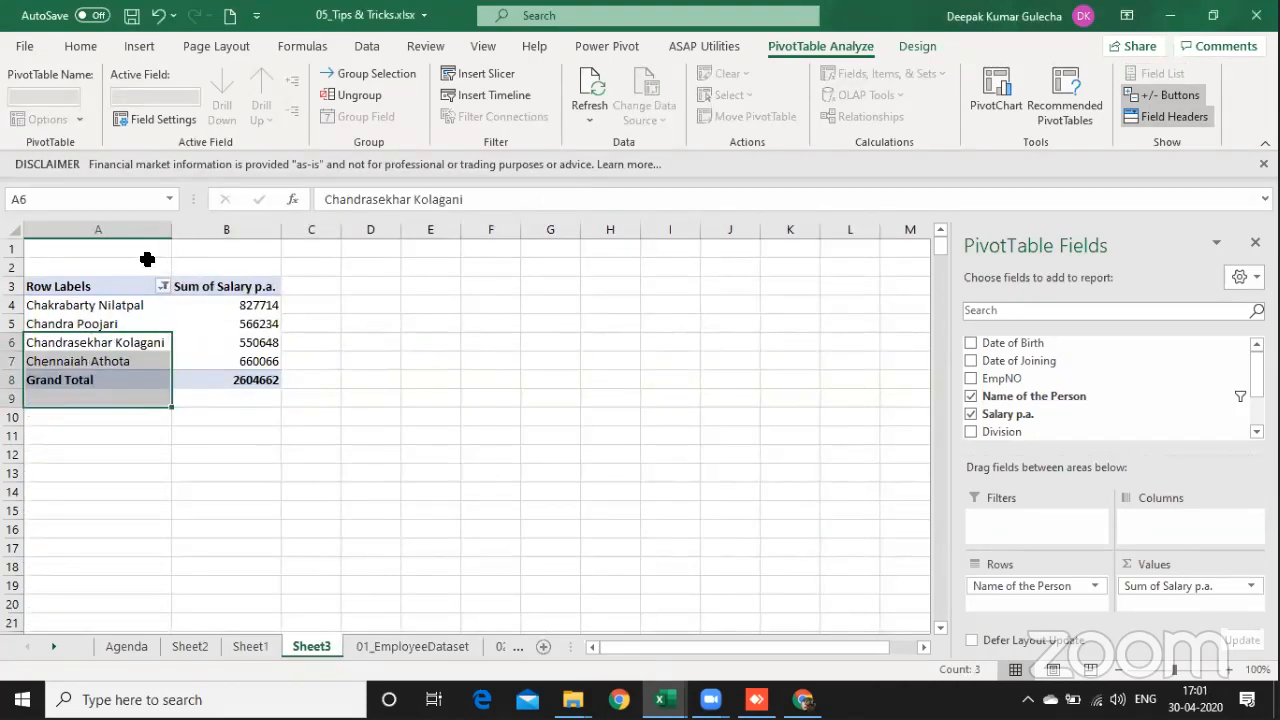
# Step: Insert an empty column to the left of the PivotTable on Sheet3
pyautogui.click(145, 258)
pyautogui.hotkey('alt', 'i')
pyautogui.press('c')
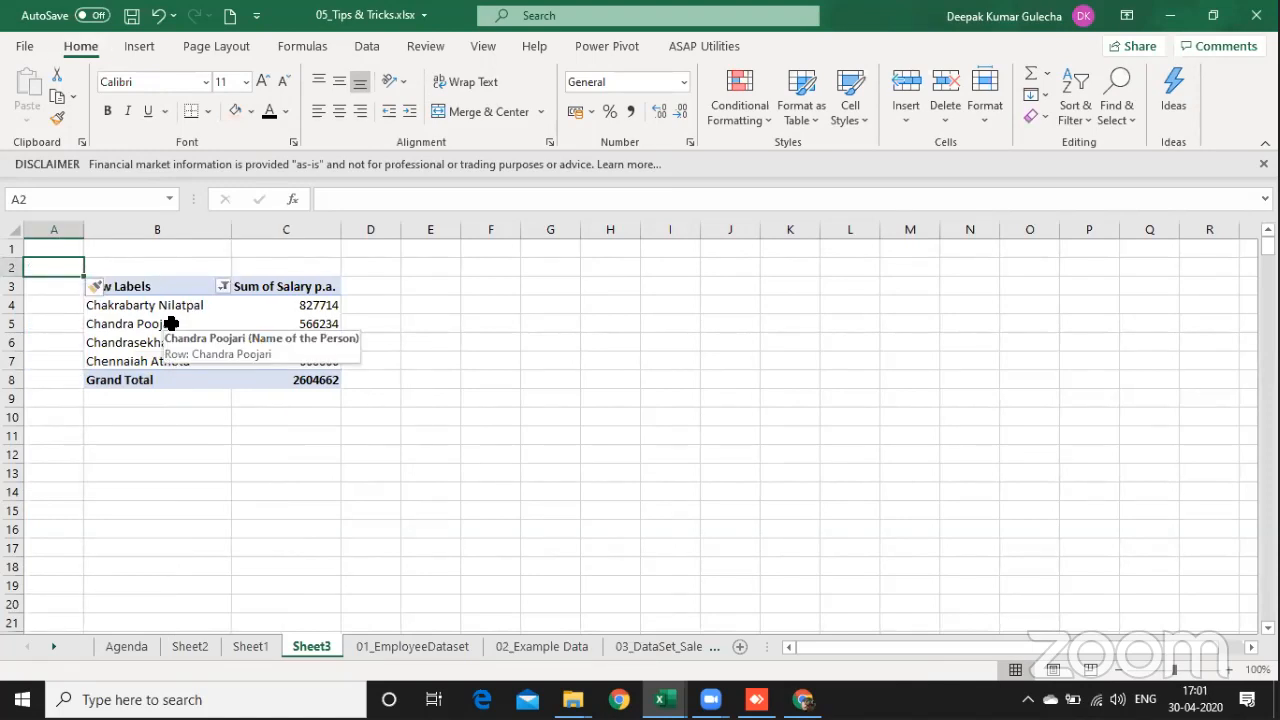
# Step: Review the PivotTable's Totals & Filters options, including the setting that allows multiple filters per field, and leave them as they are
pyautogui.click(172, 324)
pyautogui.rightClick(158, 325)
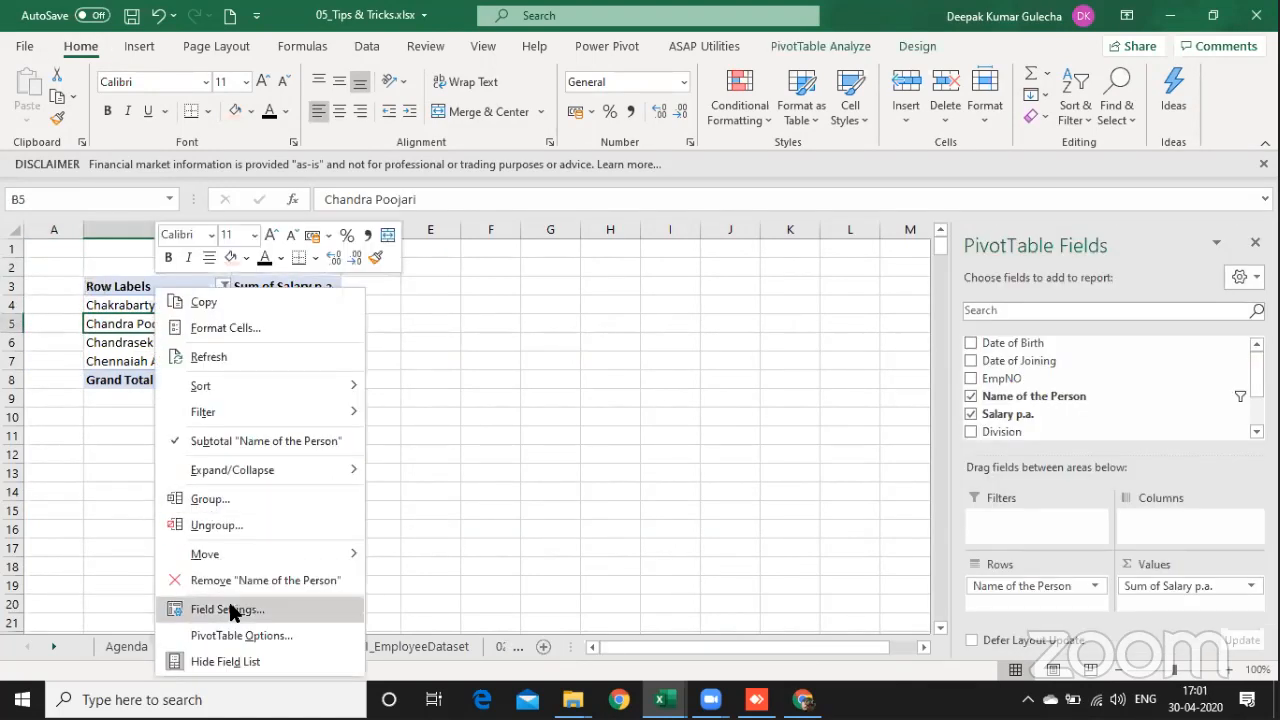
pyautogui.click(241, 636)
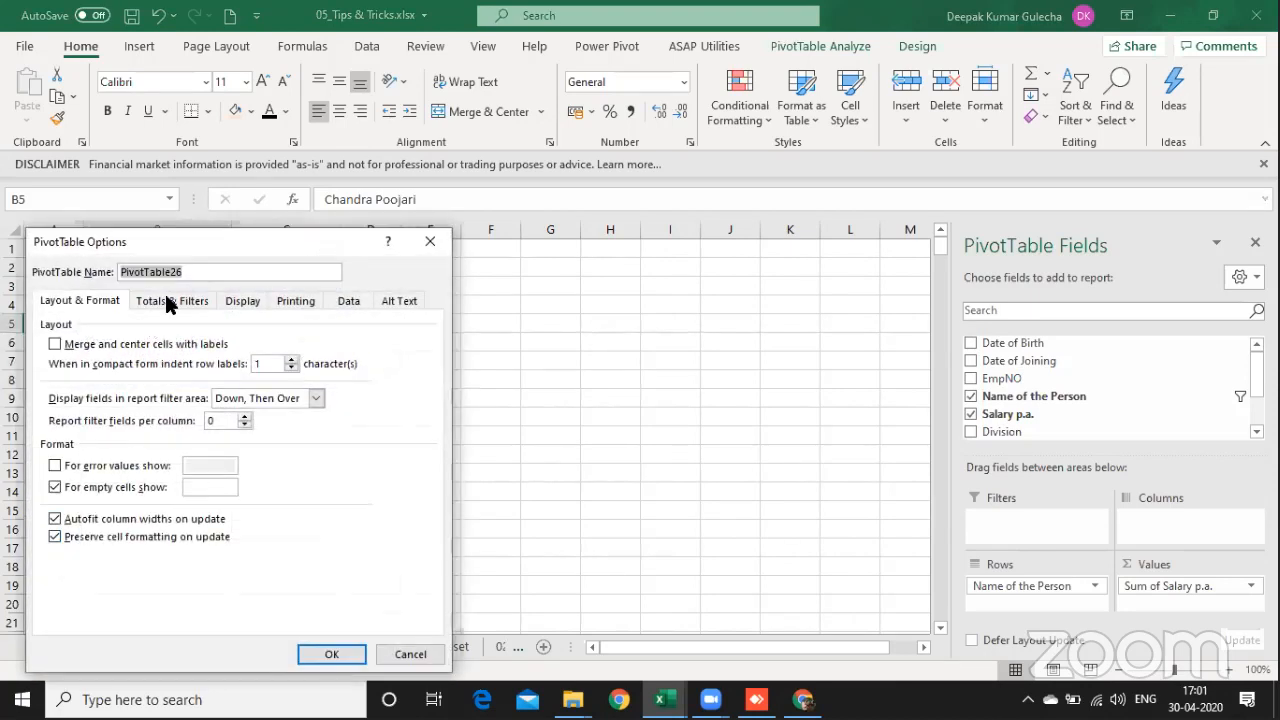
pyautogui.click(166, 301)
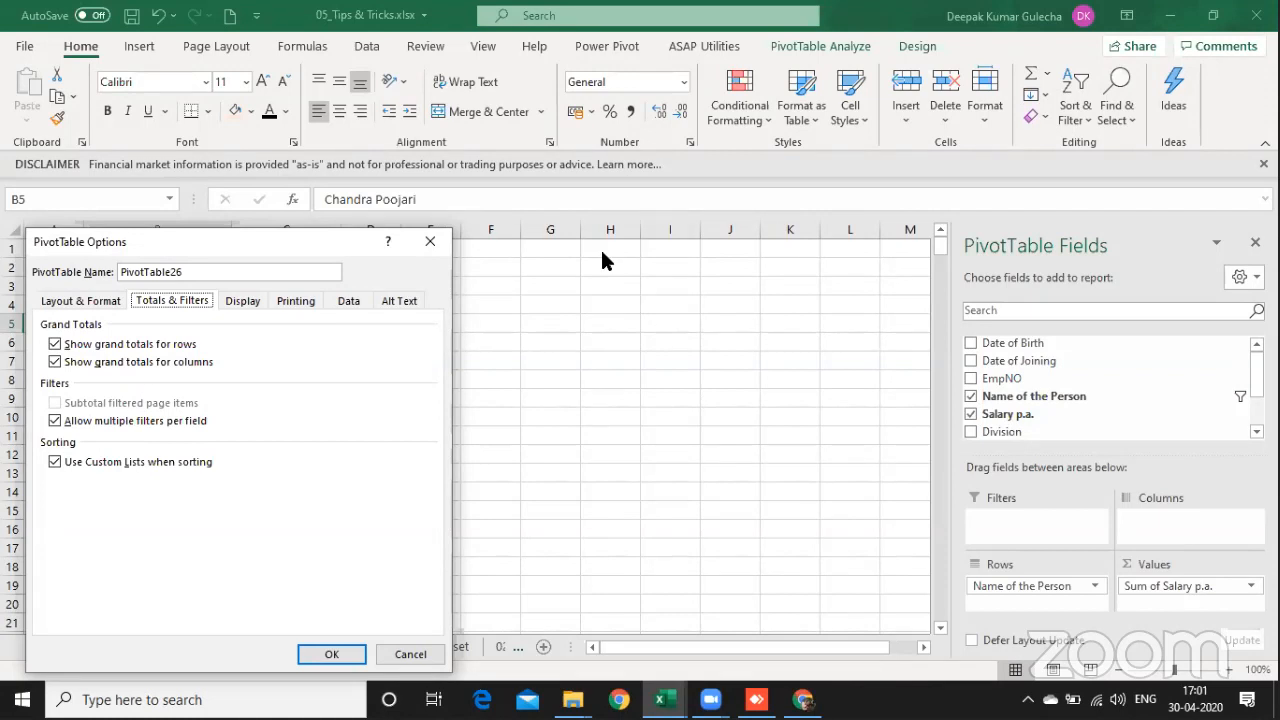
pyautogui.click(414, 654)
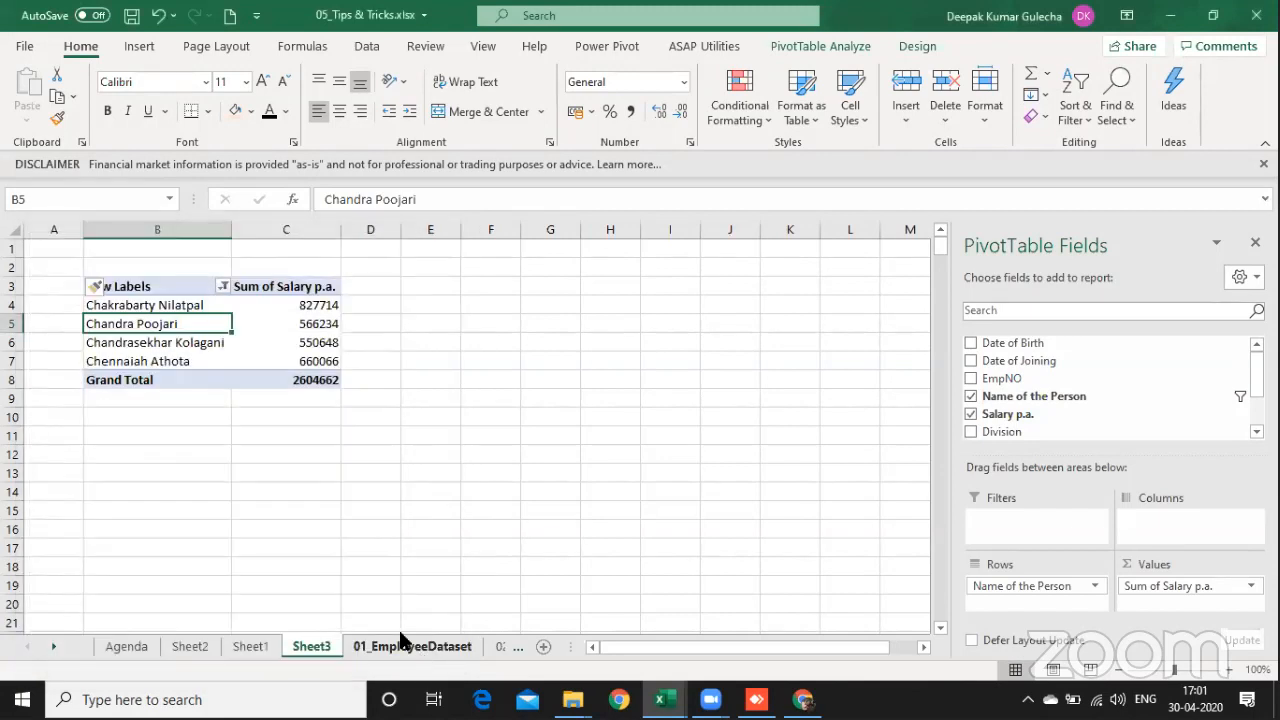
# Step: Clear all filters from the PivotTable's Name of the Person field
pyautogui.click(222, 286)
pyautogui.click(252, 370)
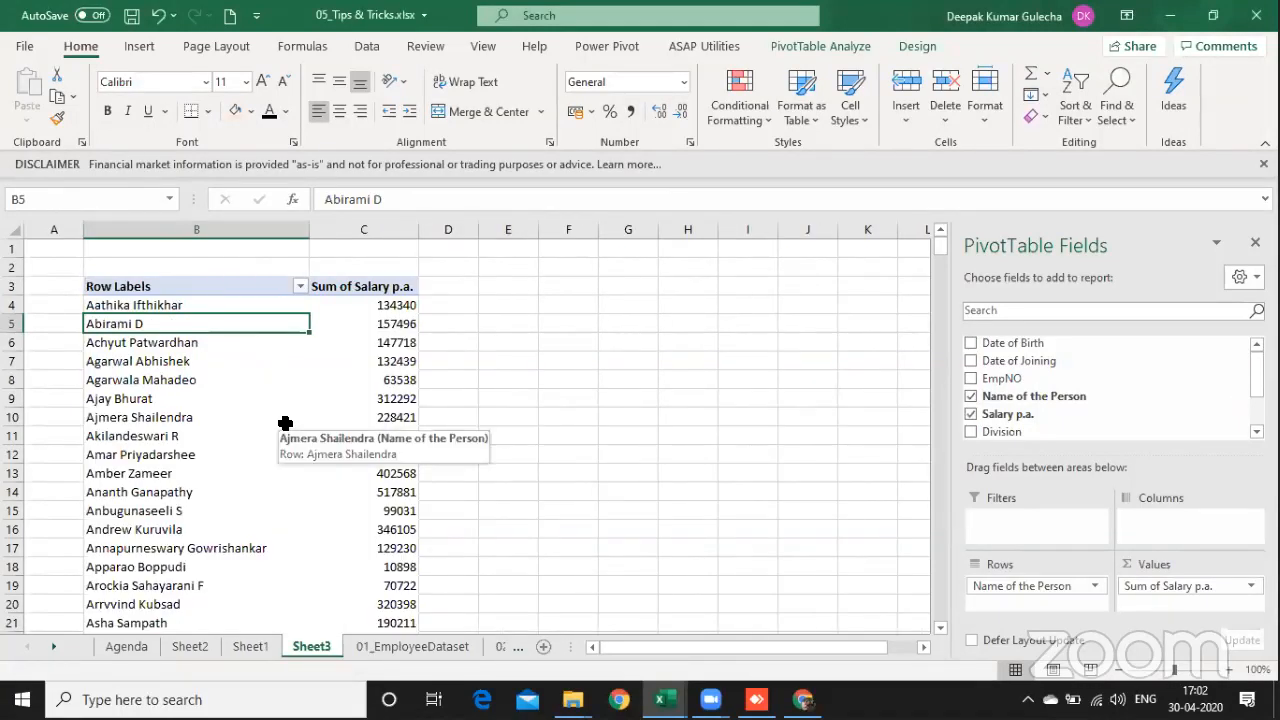
# Step: Insert a new blank worksheet directly before the 01_EmployeeDataset sheet
pyautogui.hotkey('ctrl', 'pagedown')
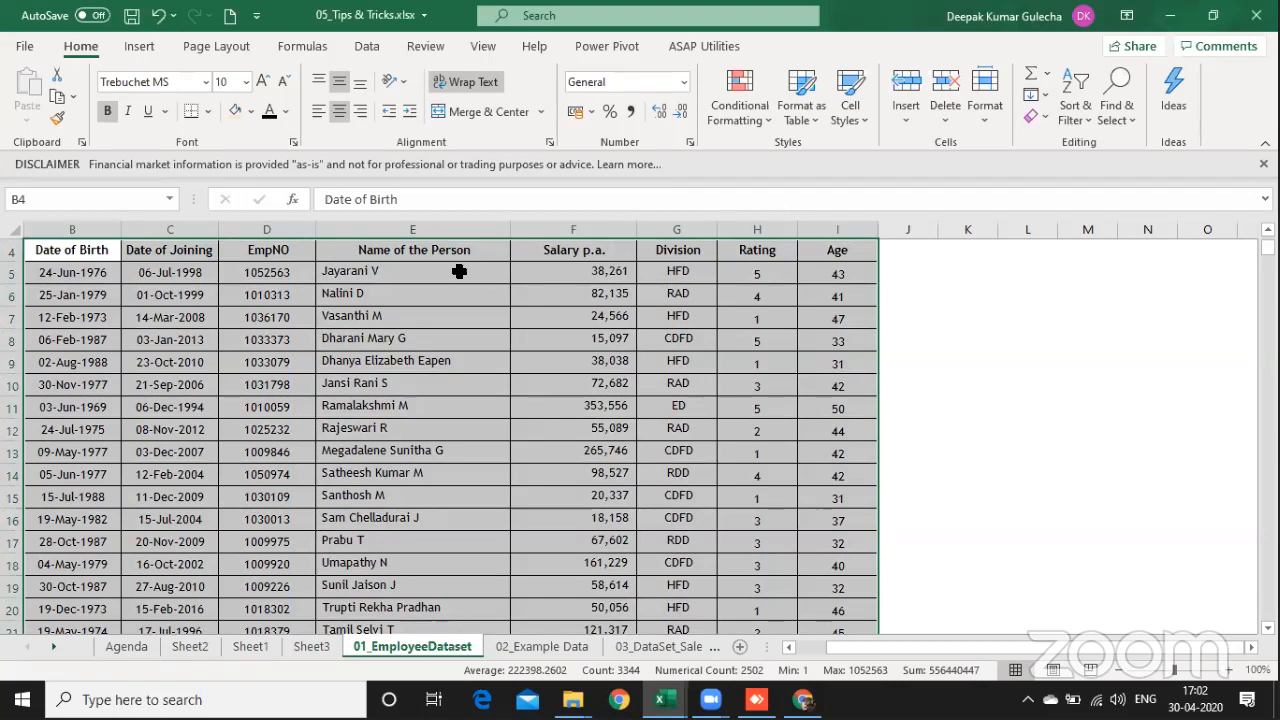
pyautogui.click(413, 271)
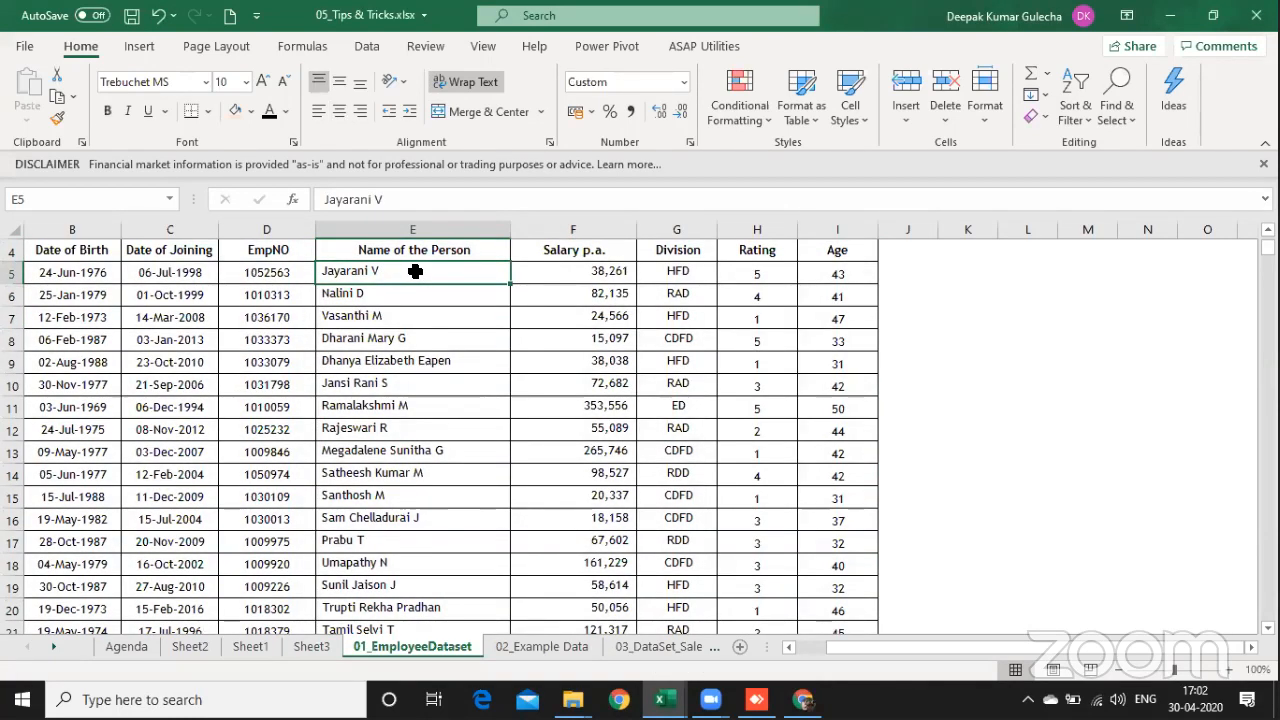
pyautogui.hotkey('shift', 'F11')
pyautogui.hotkey('ctrl', 'pagedown')
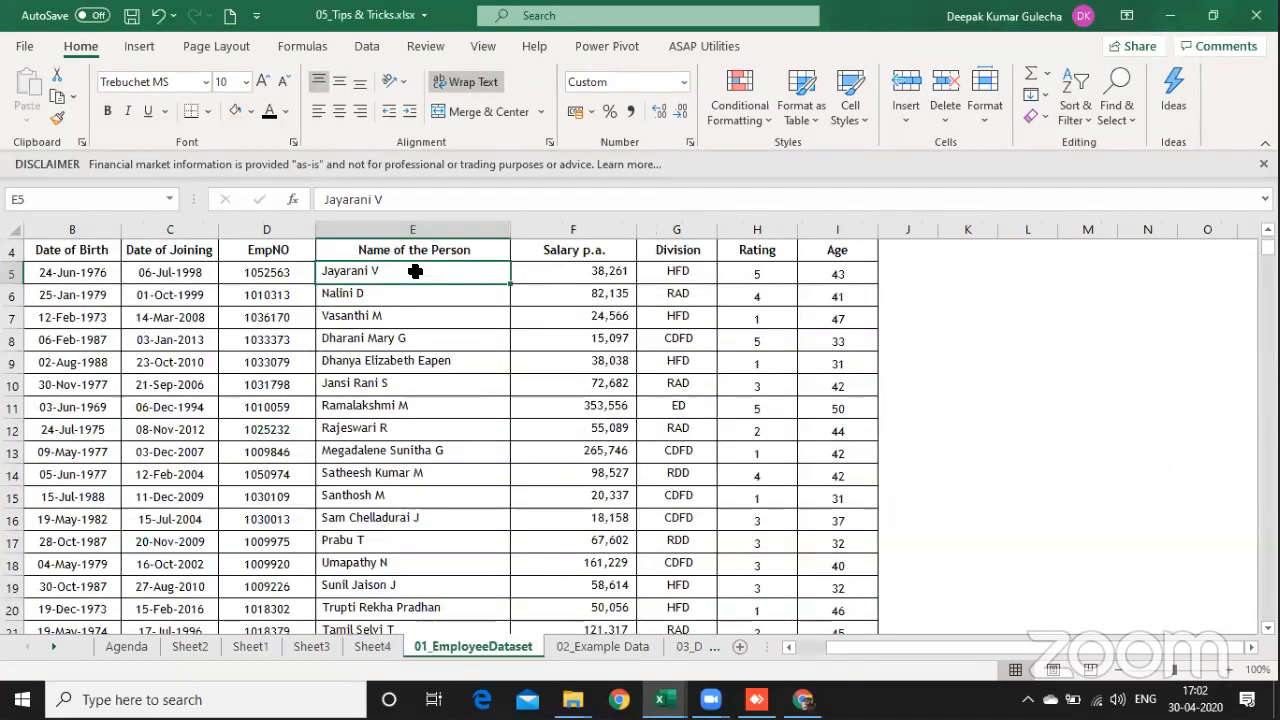
# Step: Copy the header row and first data row of 01_EmployeeDataset into Sheet4, starting at cell A3
pyautogui.press('Up')
pyautogui.hotkey('shift', 'Down')
pyautogui.hotkey('shift', 'space')
pyautogui.hotkey('ctrl', 'c')
pyautogui.hotkey('ctrl', 'pageup')
pyautogui.press('Down')
pyautogui.press('Right')
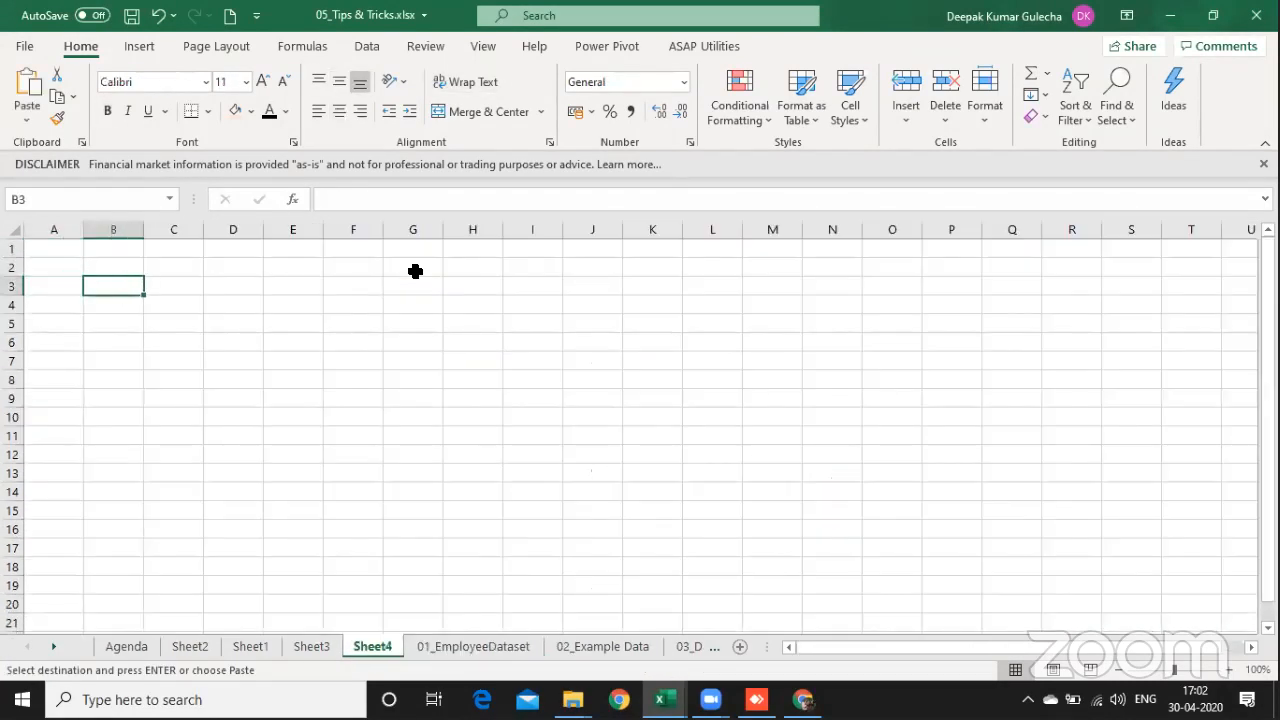
pyautogui.hotkey('ctrl', 'alt', 'v')
pyautogui.press('Return')
pyautogui.press('Return')
pyautogui.press('Left')
pyautogui.hotkey('ctrl', 'alt', 'v')
pyautogui.press('Return')
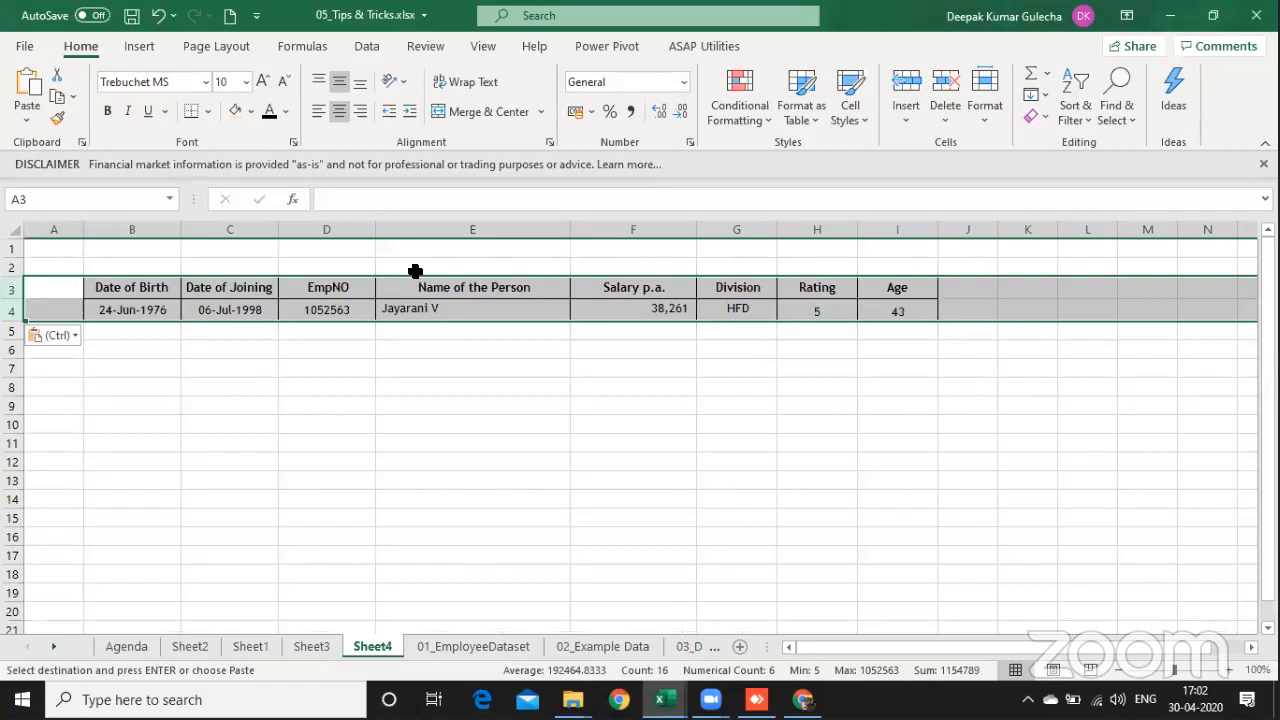
# Step: Rename the Name of the Person header in E3 as Product
pyautogui.press('Right')
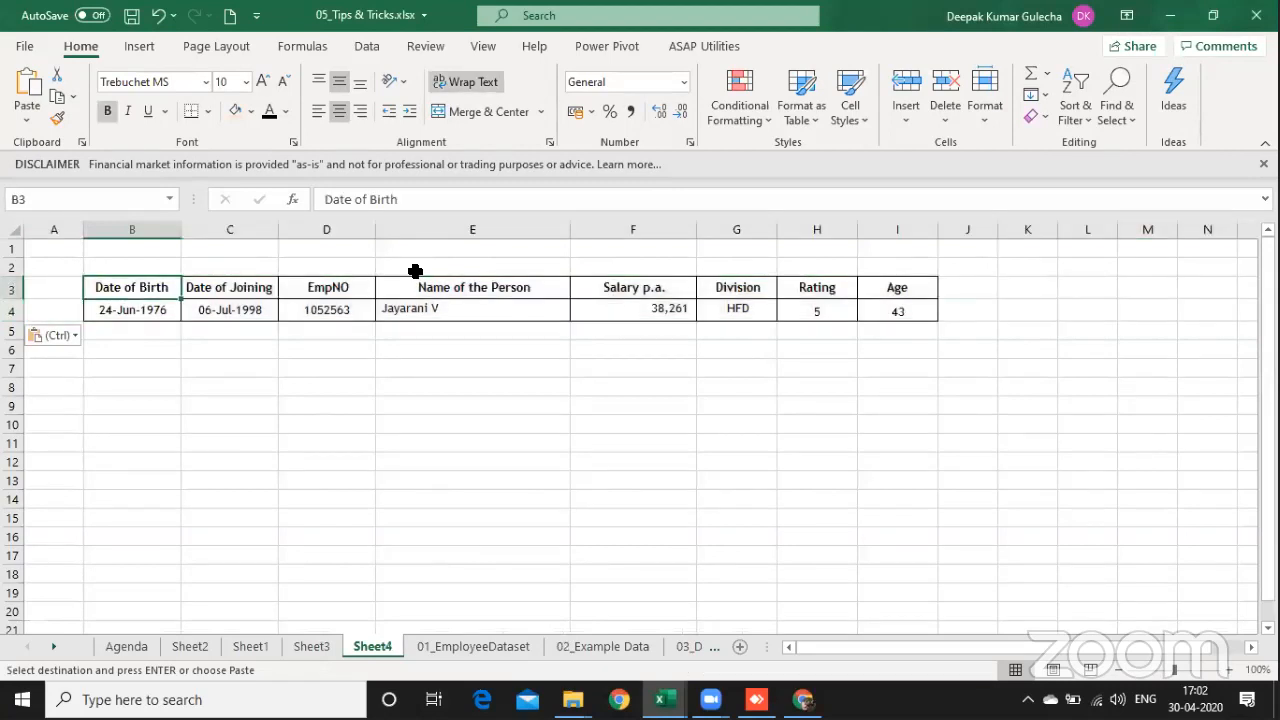
pyautogui.press('Right')
pyautogui.press('Right')
pyautogui.press('Right')
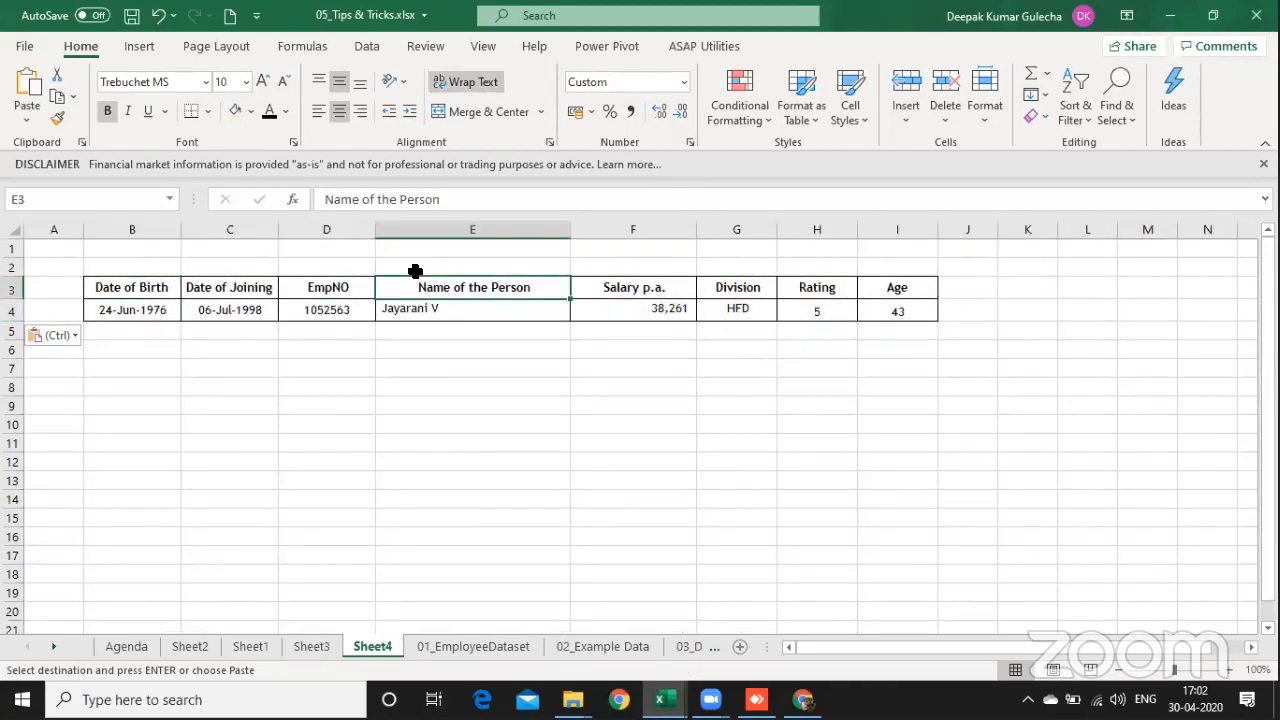
pyautogui.write('Product')
pyautogui.press('Return')
# Step: Fill the data row in row 4 down through row 7
pyautogui.hotkey('shift', 'Down')
pyautogui.hotkey('shift', 'space')
pyautogui.hotkey('shift', 'Down')
pyautogui.hotkey('shift', 'Down')
pyautogui.hotkey('ctrl', 'd')
# Step: Rename the Division header in G3 as Supplier
pyautogui.press('Up')
pyautogui.press('Right')
pyautogui.press('Right')
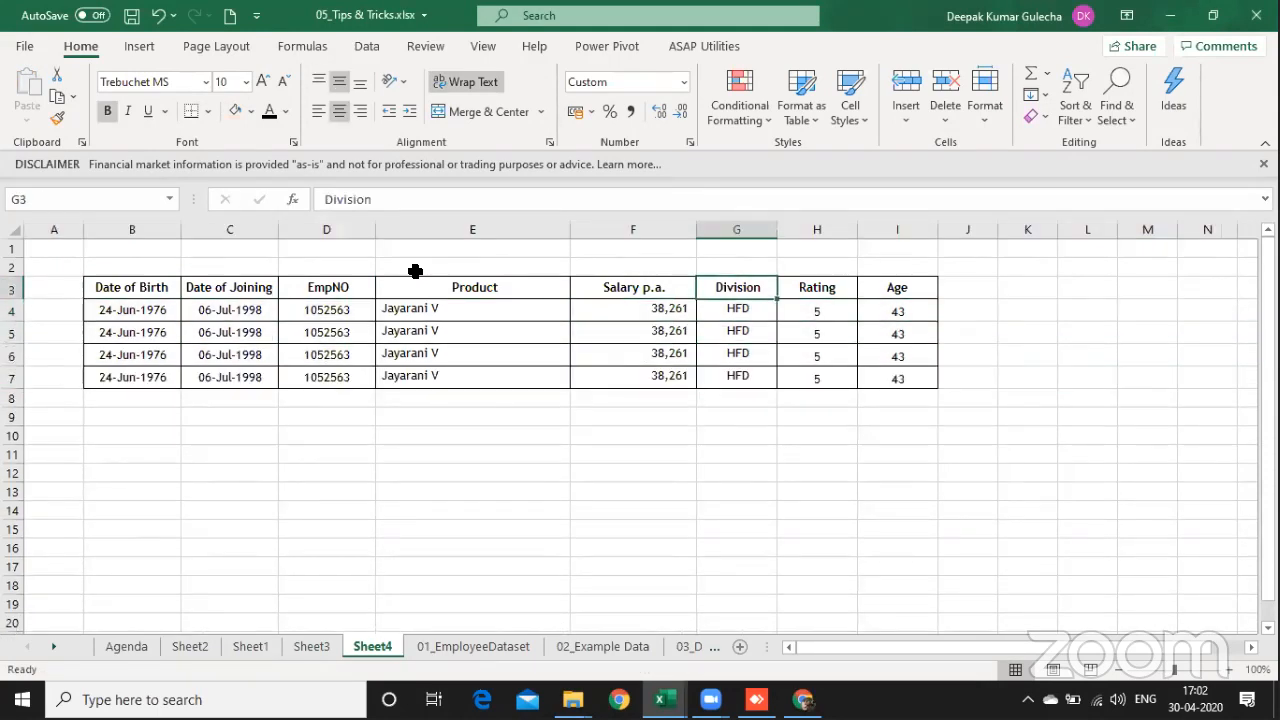
pyautogui.write('Supplier')
pyautogui.press('Return')
# Step: Enter Supplier 1 in G4 and Supplier 2 in G5 of the Supplier column
pyautogui.write('S')
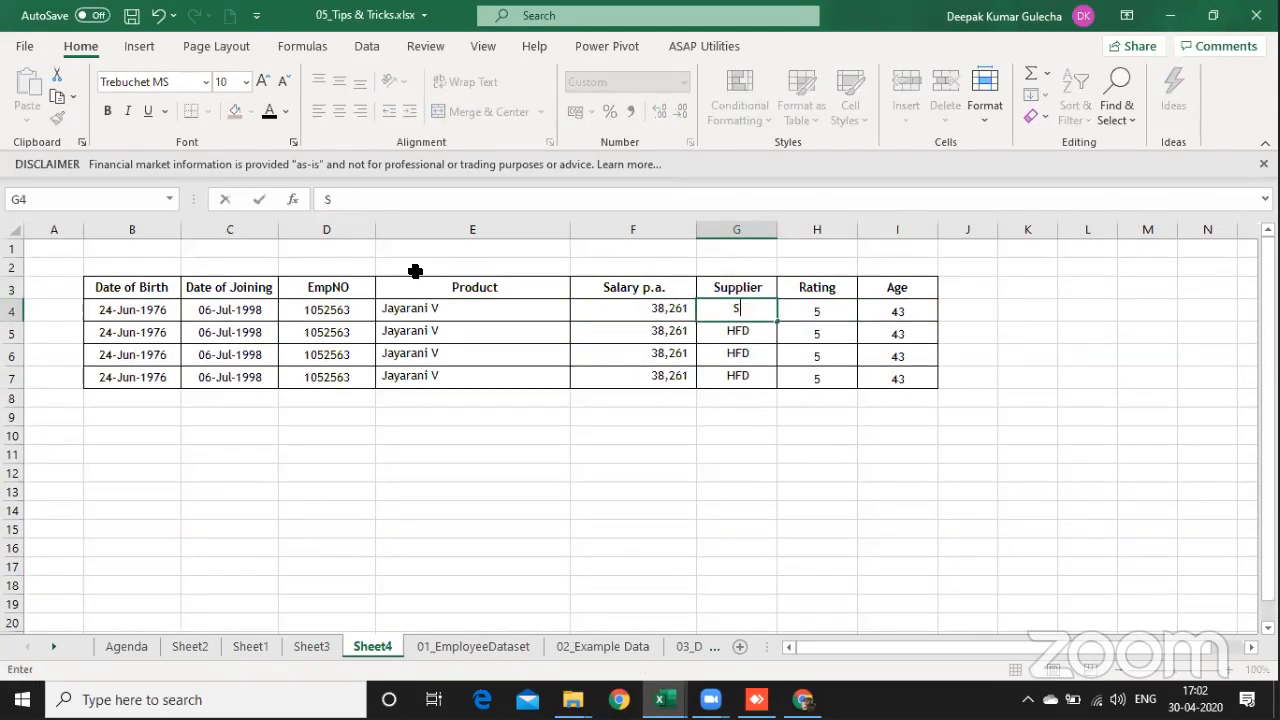
pyautogui.write('upplier 1')
pyautogui.press('Return')
pyautogui.hotkey('ctrl', 'd')
pyautogui.press('F2')
pyautogui.press('BackSpace')
pyautogui.write('2')
pyautogui.press('Return')
# Step: Enter Supplier 3 in G6 and Supplier 4 in G7 of the Supplier column
pyautogui.hotkey('ctrl', 'd')
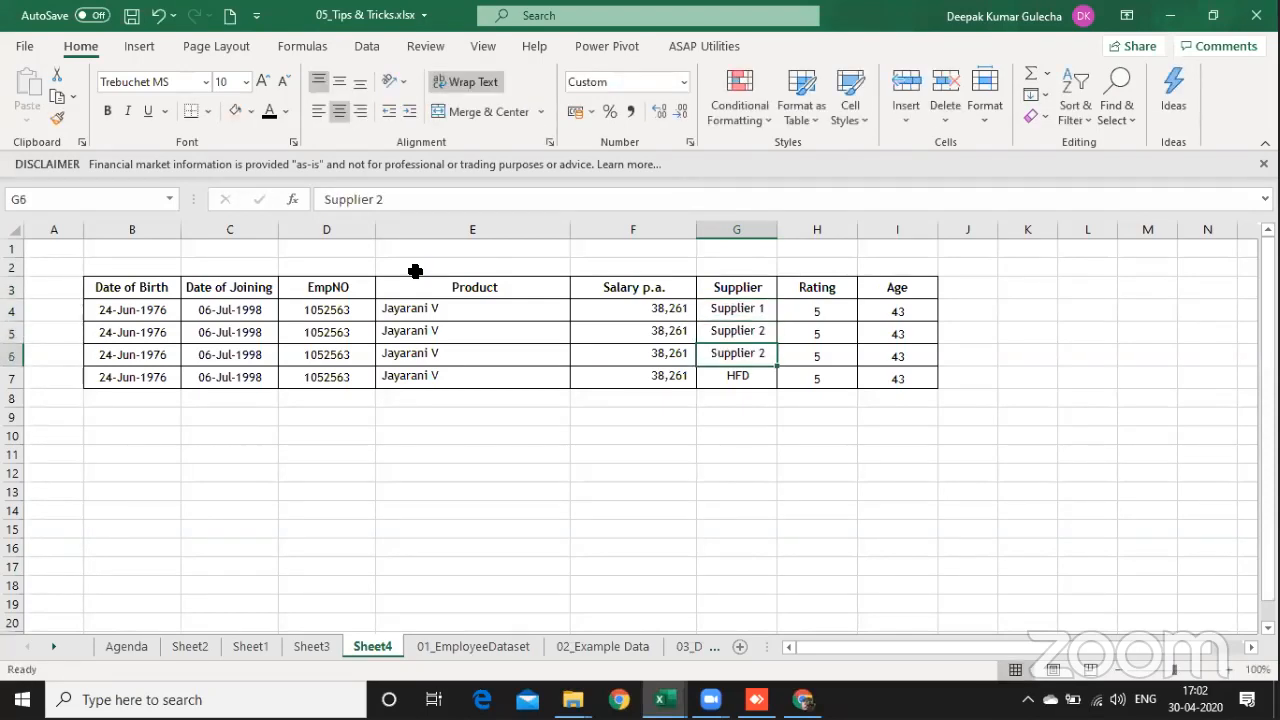
pyautogui.press('F2')
pyautogui.press('BackSpace')
pyautogui.write('3')
pyautogui.press('Return')
pyautogui.press('F2')
pyautogui.press('Escape')
pyautogui.hotkey('ctrl', 'd')
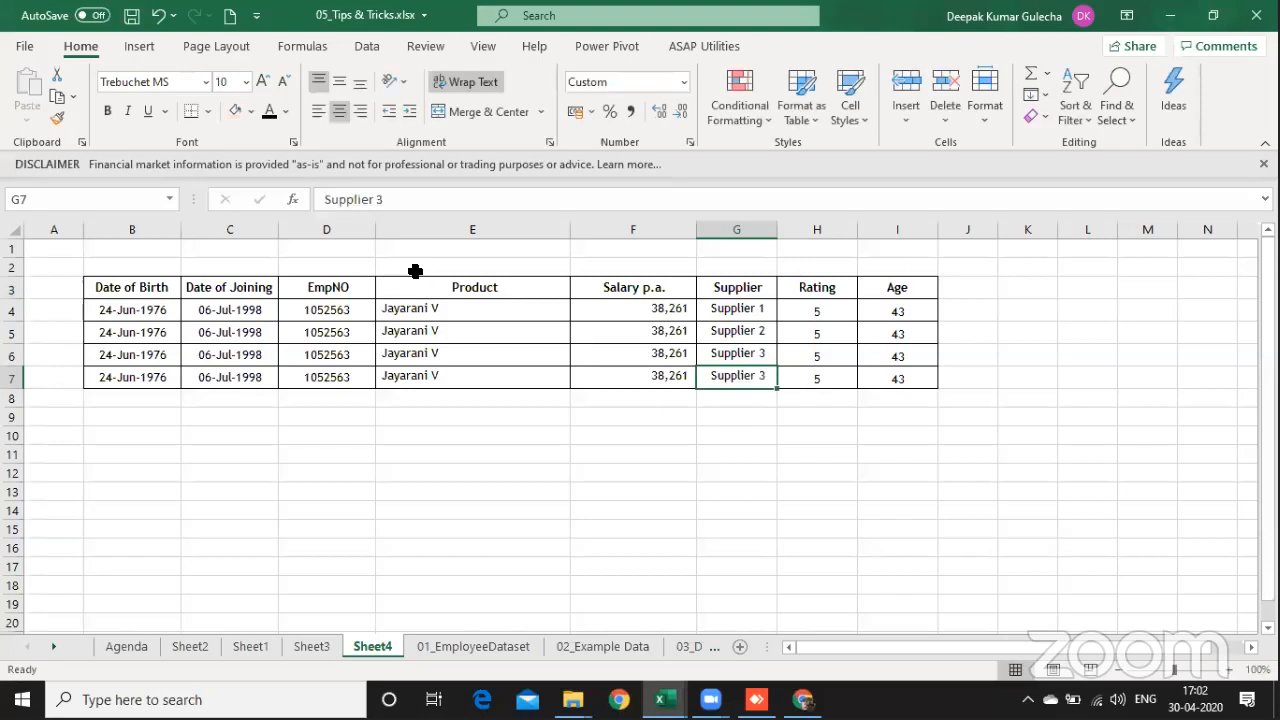
pyautogui.press('F2')
pyautogui.press('BackSpace')
pyautogui.write('4')
pyautogui.hotkey('ctrl', 'Return')
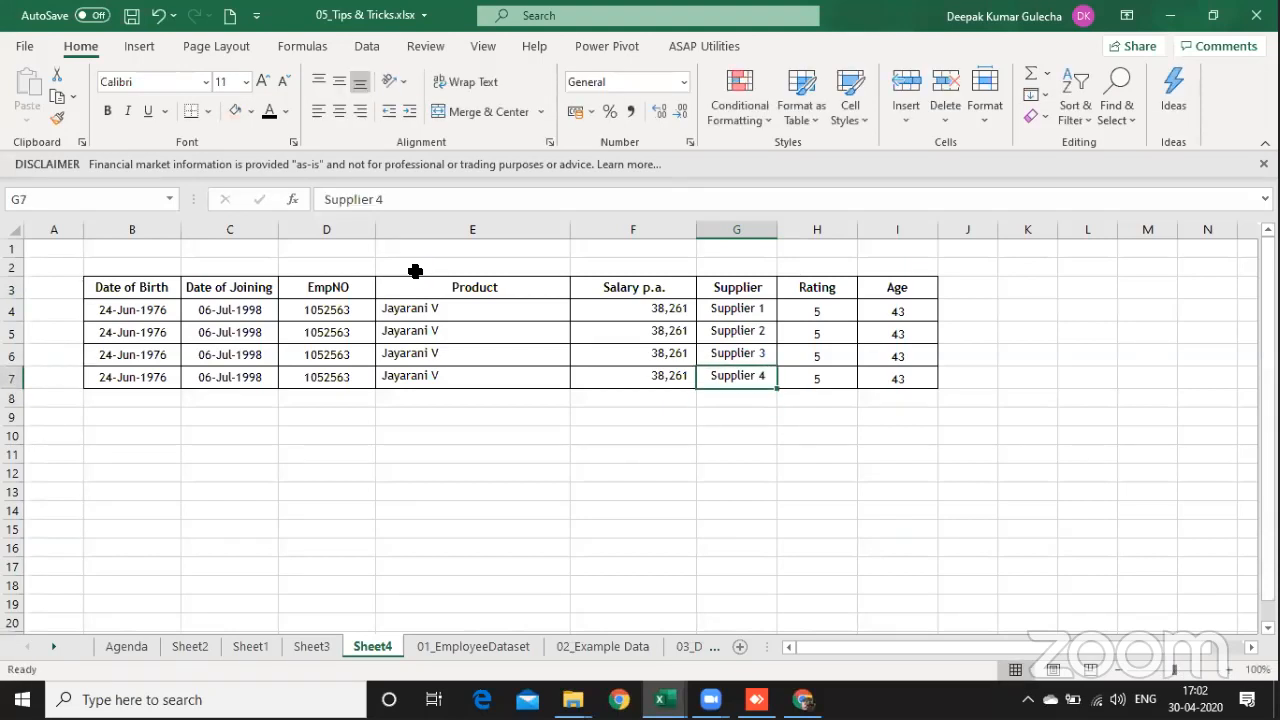
# Step: Set the Salary p.a. values in F5, F6 and F7 to 32000, 43000 and 59000
pyautogui.press('Up')
pyautogui.press('Up')
pyautogui.press('Left')
pyautogui.write('32000')
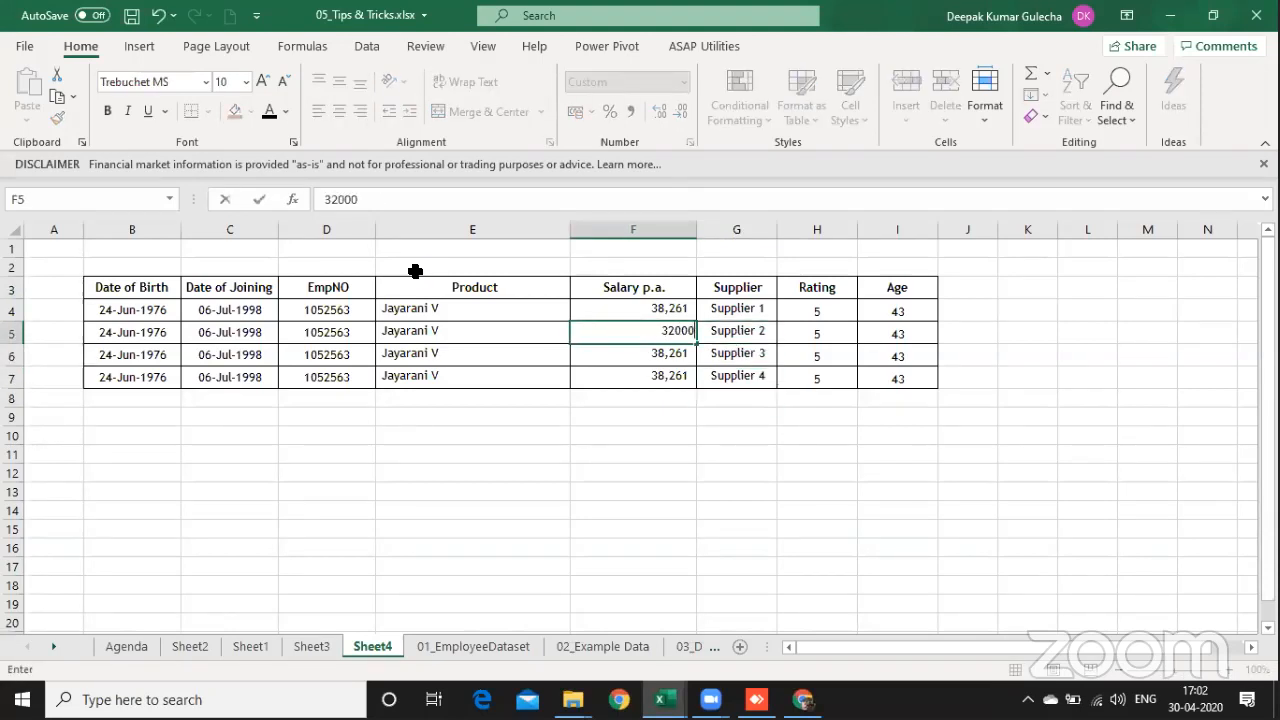
pyautogui.press('Return')
pyautogui.write('43,000')
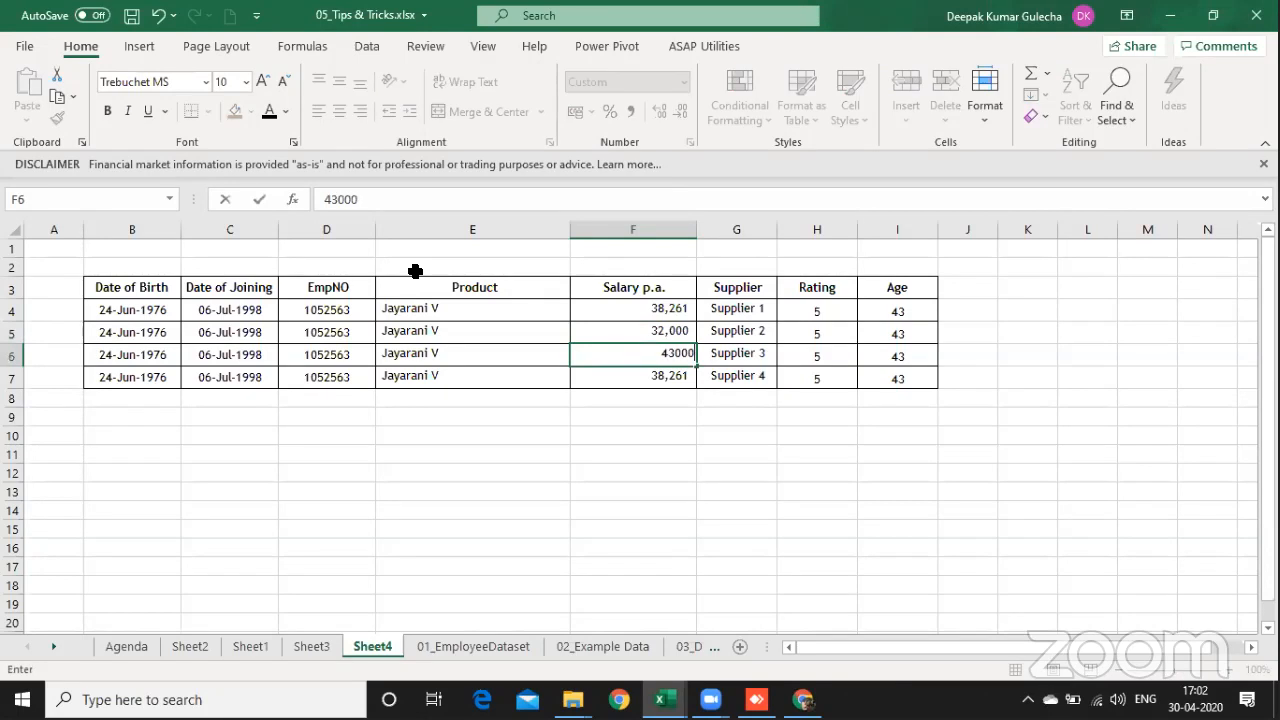
pyautogui.press('Return')
pyautogui.write('59000')
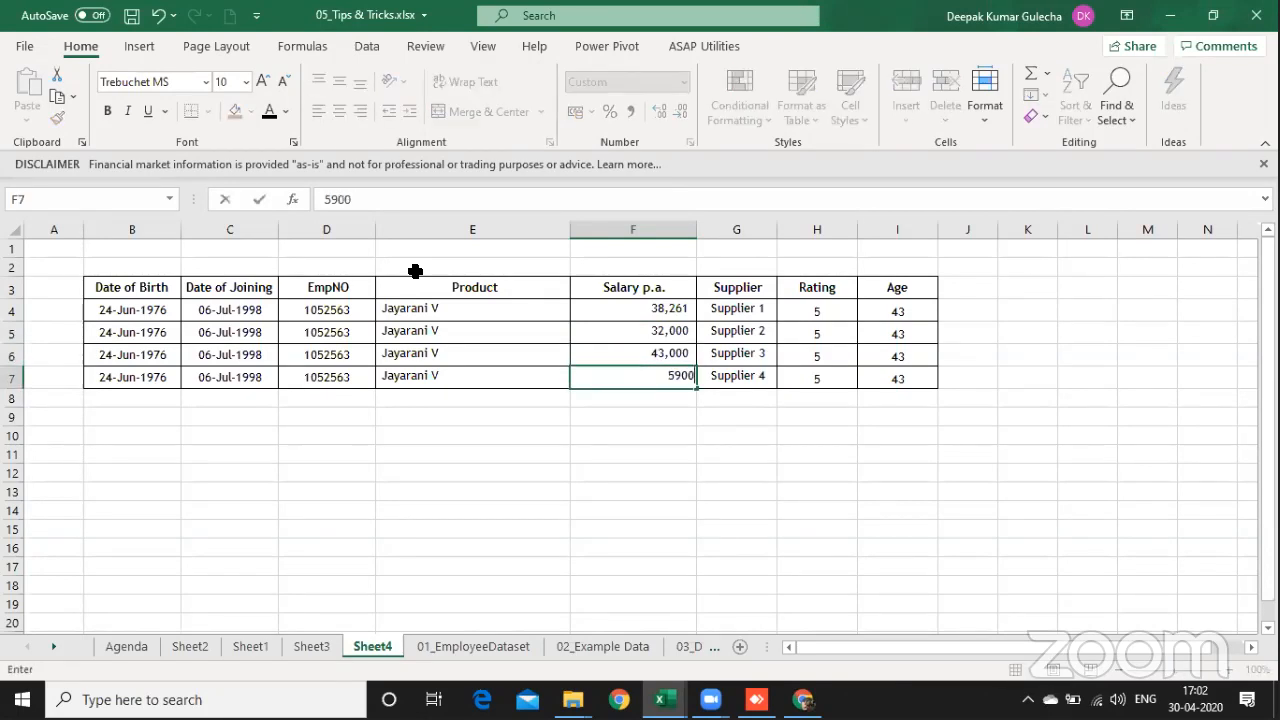
pyautogui.press('Return')
# Step: Enter Computers as the product in E4 and fill it down to E7
pyautogui.press('Up')
pyautogui.press('Up')
pyautogui.press('Up')
pyautogui.press('Left')
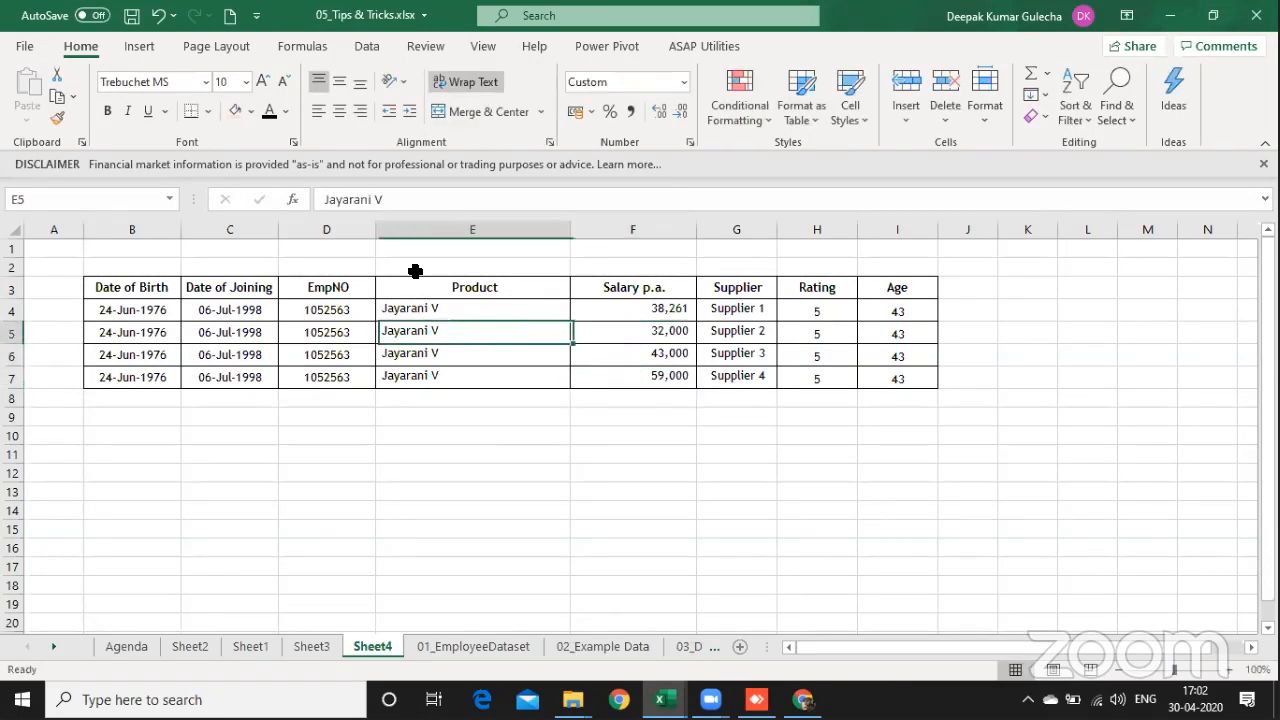
pyautogui.press('Up')
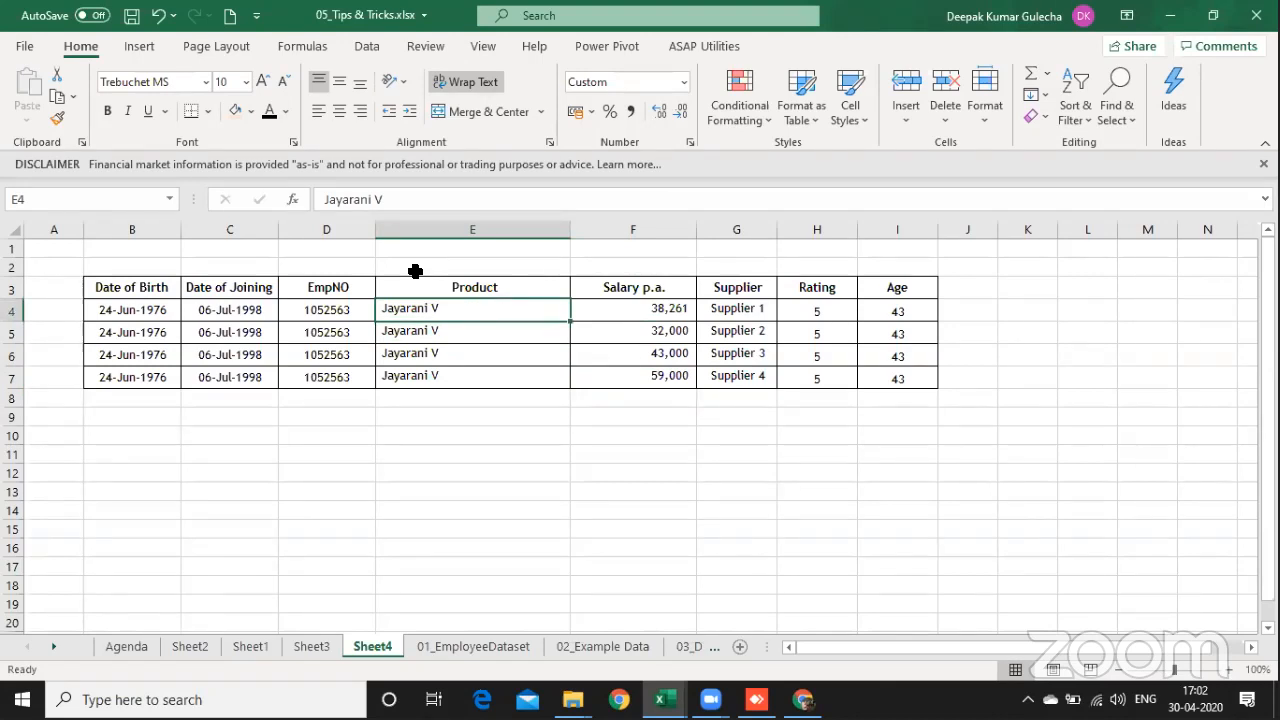
pyautogui.write('Computers')
pyautogui.press('Return')
pyautogui.press('Up')
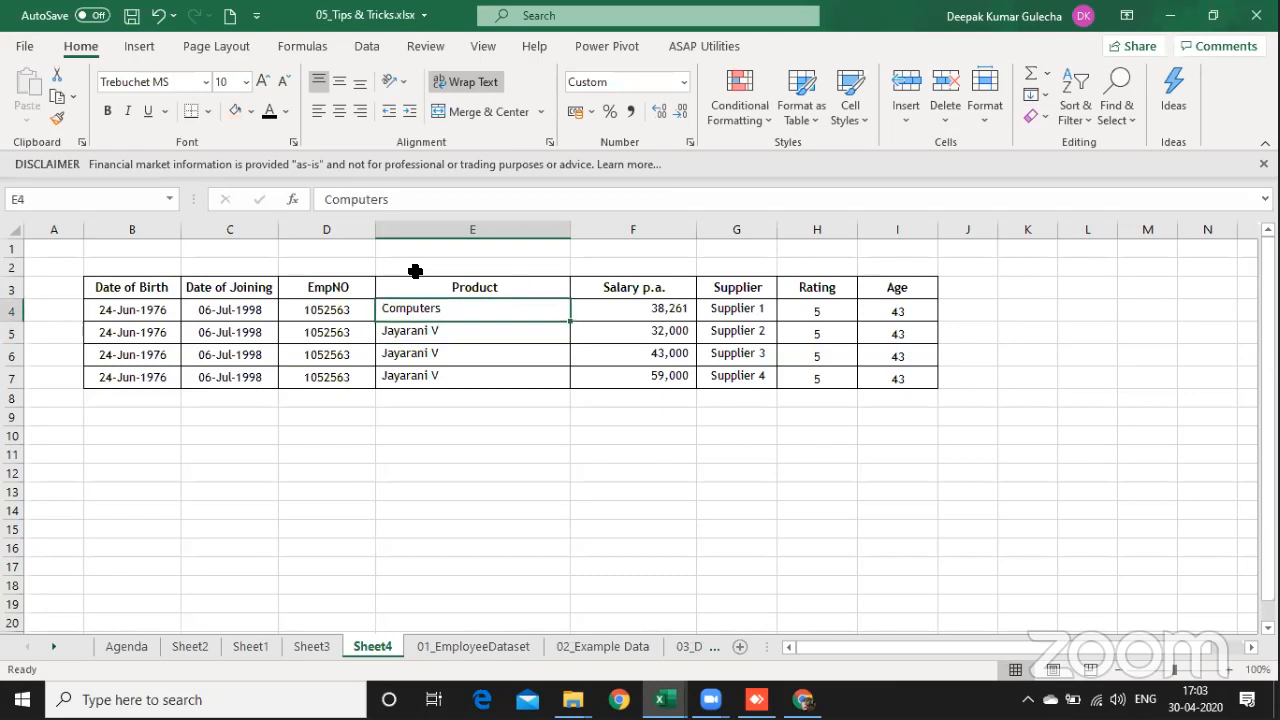
pyautogui.hotkey('ctrl', 'shift', 'Down')
pyautogui.hotkey('ctrl', 'd')
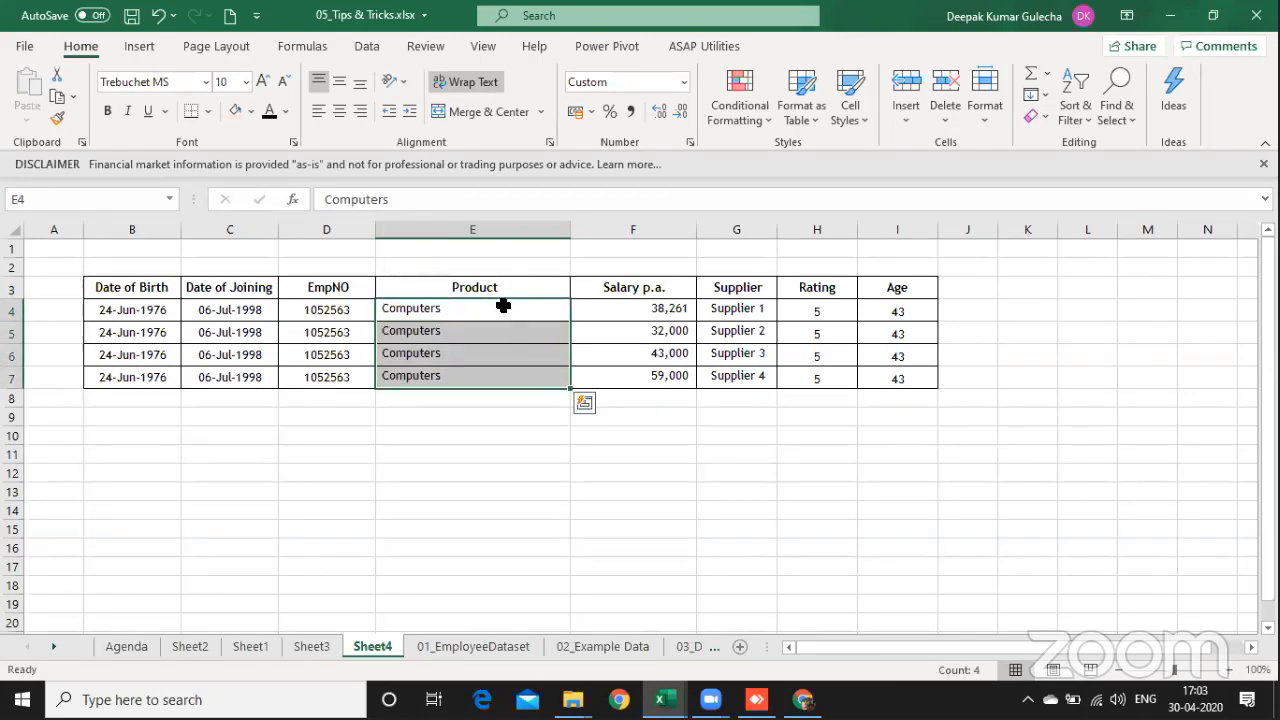
# Step: Rename the Salary p.a. header in F3 as Cost
pyautogui.moveTo(494, 287); pyautogui.dragTo(490, 376)
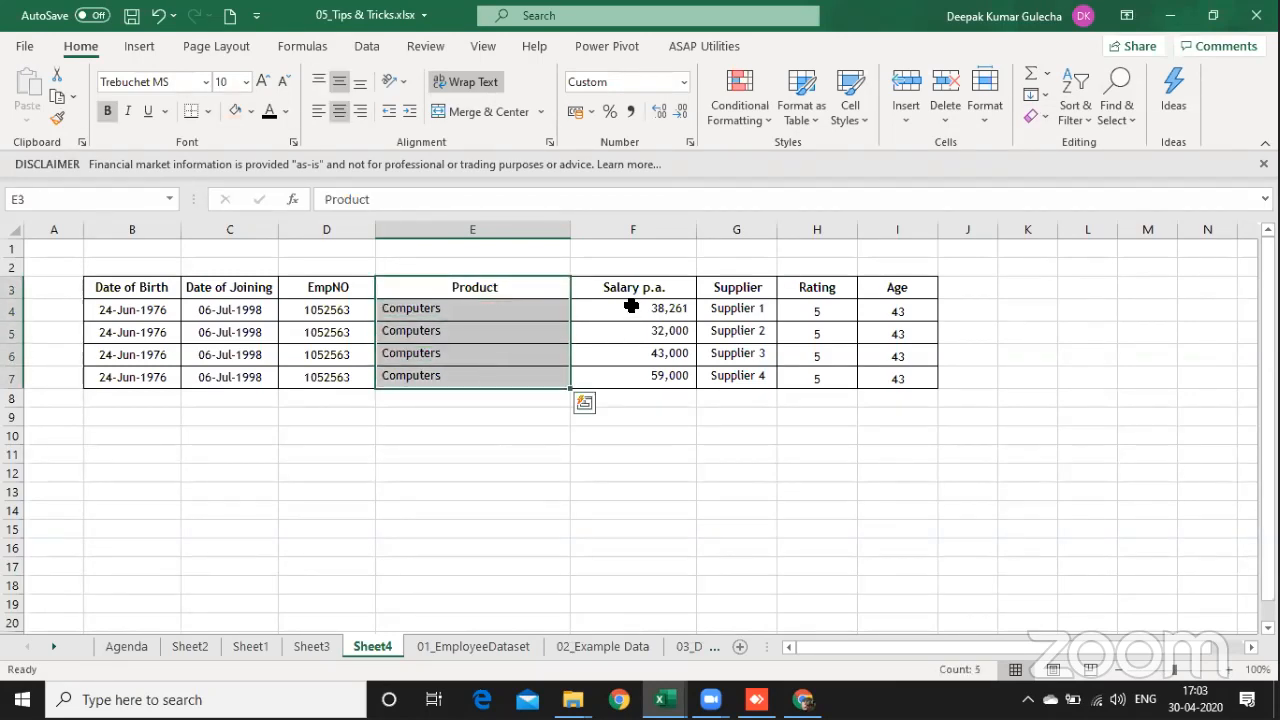
pyautogui.click(648, 285)
pyautogui.write('Cost')
pyautogui.press('Return')
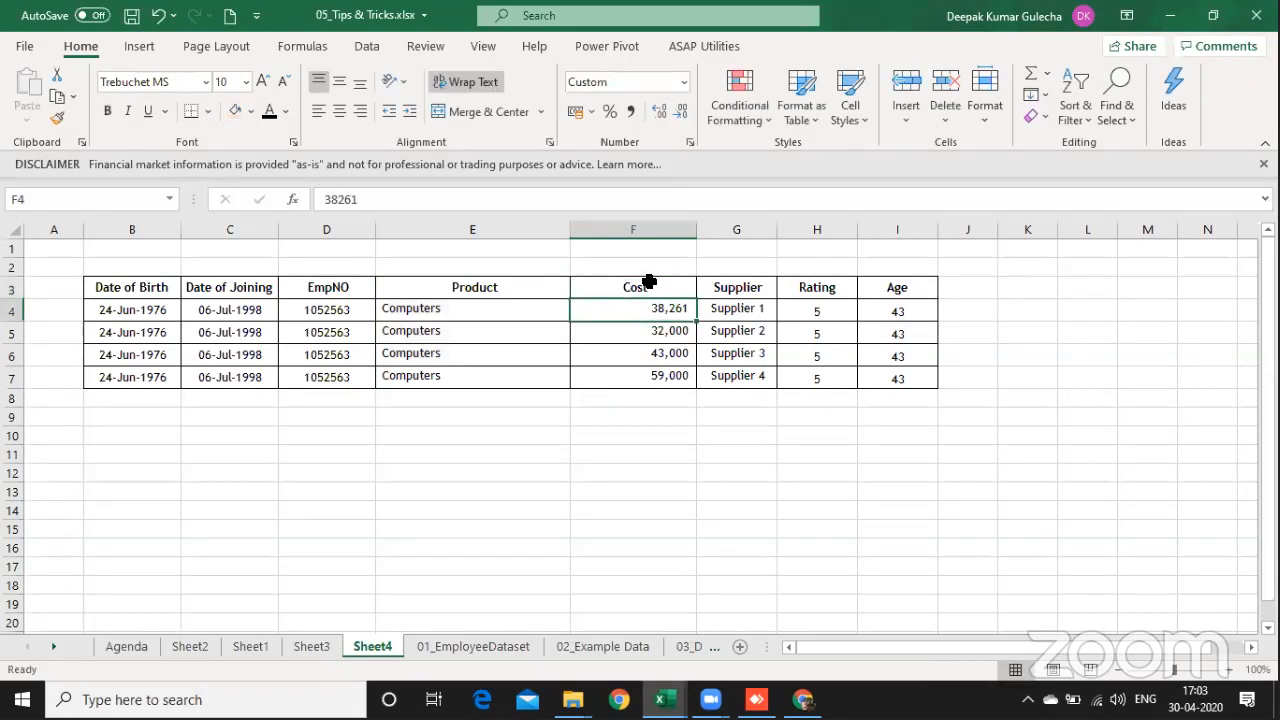
pyautogui.press('Right')
pyautogui.press('Up')
pyautogui.hotkey('ctrl', 'shift', 'Down')
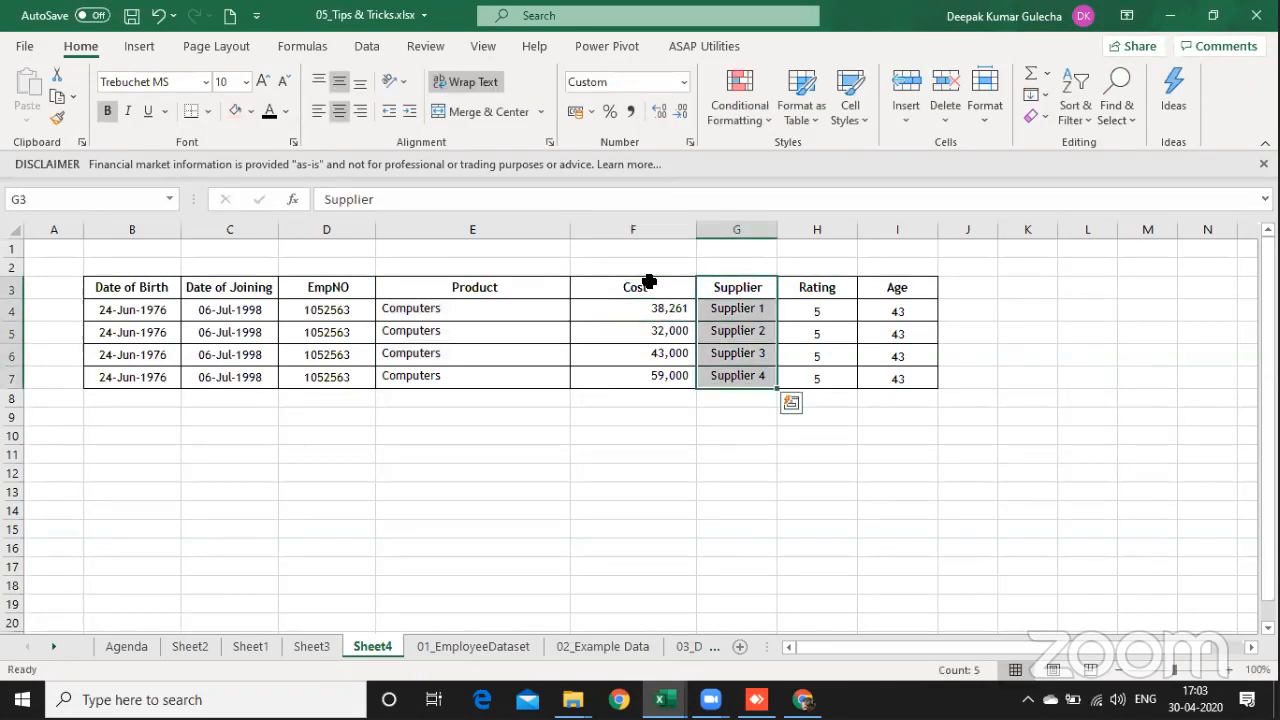
pyautogui.press('Right')
pyautogui.hotkey('ctrl', 'Left')
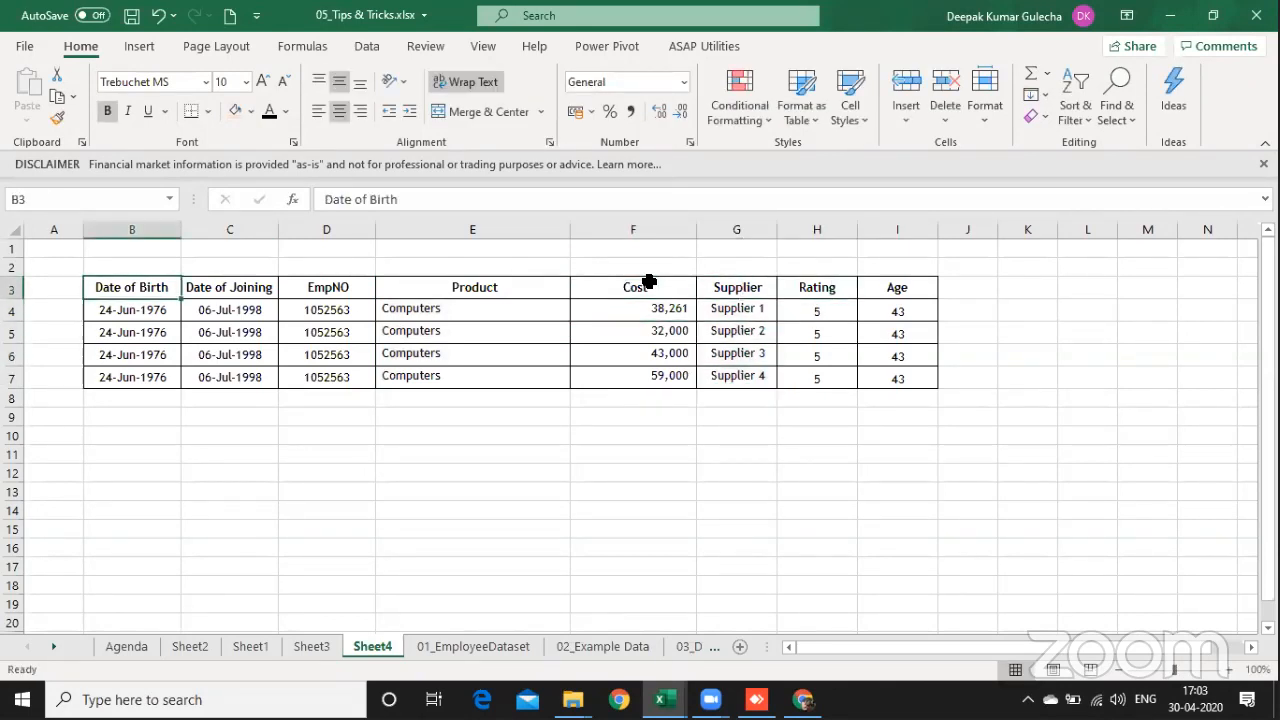
pyautogui.hotkey('ctrl', 'shift', 'Down')
pyautogui.hotkey('ctrl', 'shift', 'Right')
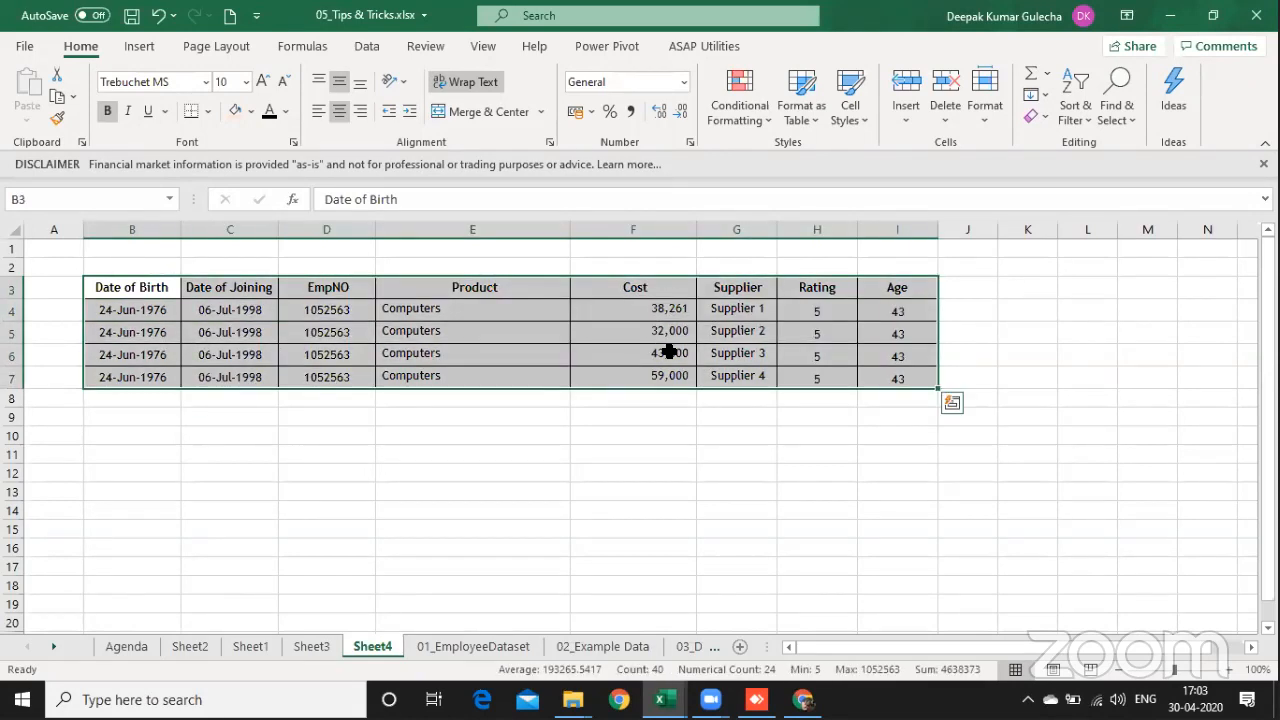
# Step: Duplicate the four data rows 4 to 7 directly below the table, starting at row 8
pyautogui.press('Down')
pyautogui.press('Down')
pyautogui.press('Right')
pyautogui.press('Up')
pyautogui.hotkey('ctrl', 'shift', 'Down')
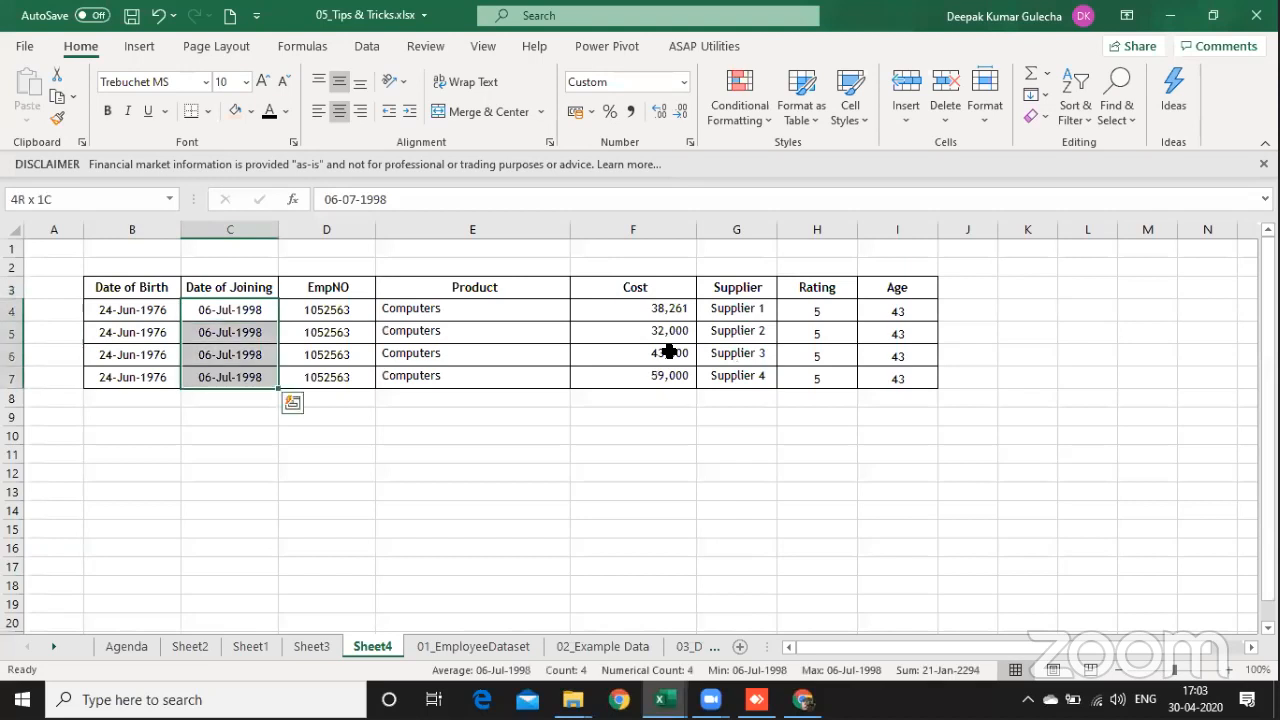
pyautogui.hotkey('shift', 'space')
pyautogui.hotkey('ctrl', 'c')
pyautogui.hotkey('ctrl', 'Down')
pyautogui.press('Down')
pyautogui.press('Down')
pyautogui.hotkey('ctrl', 'Up')
pyautogui.press('Down')
pyautogui.hotkey('ctrl', 'Left')
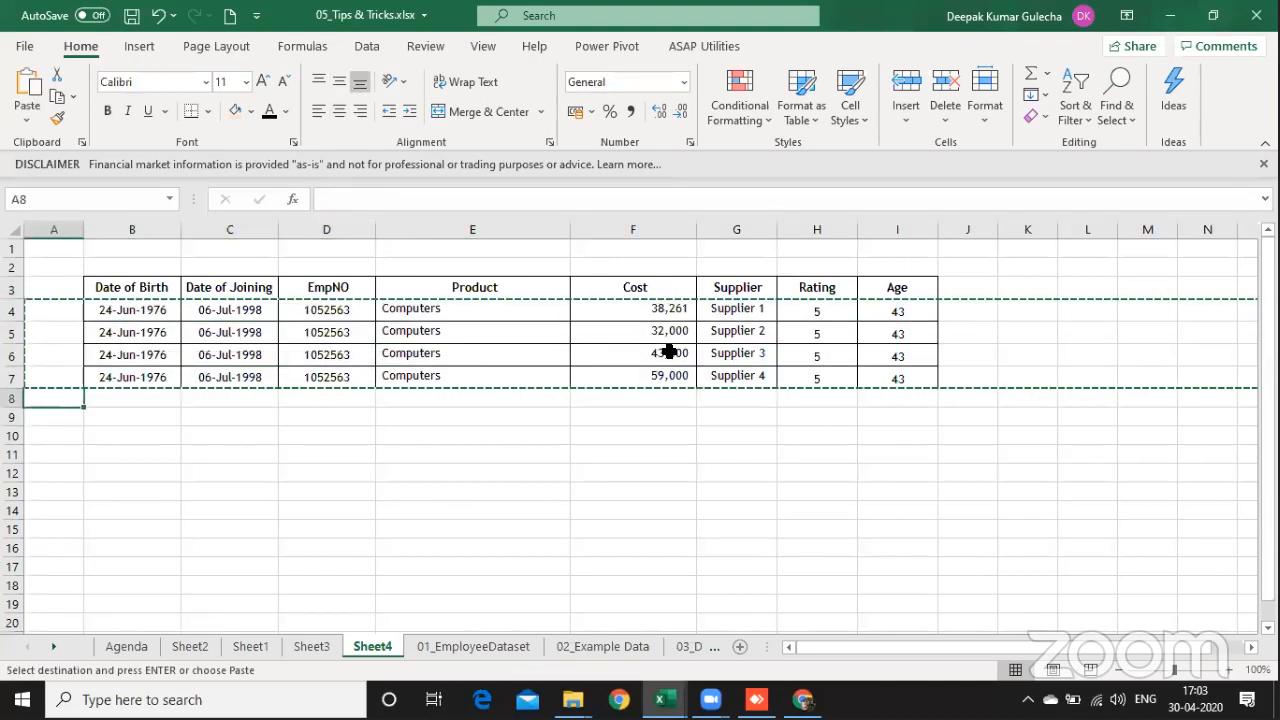
pyautogui.hotkey('ctrl', 'v')
# Step: Enter Laptop as the product in E8 and fill it down to E11
pyautogui.press('Right')
pyautogui.press('Right')
pyautogui.press('Right')
pyautogui.press('Right')
pyautogui.write('Laptop')
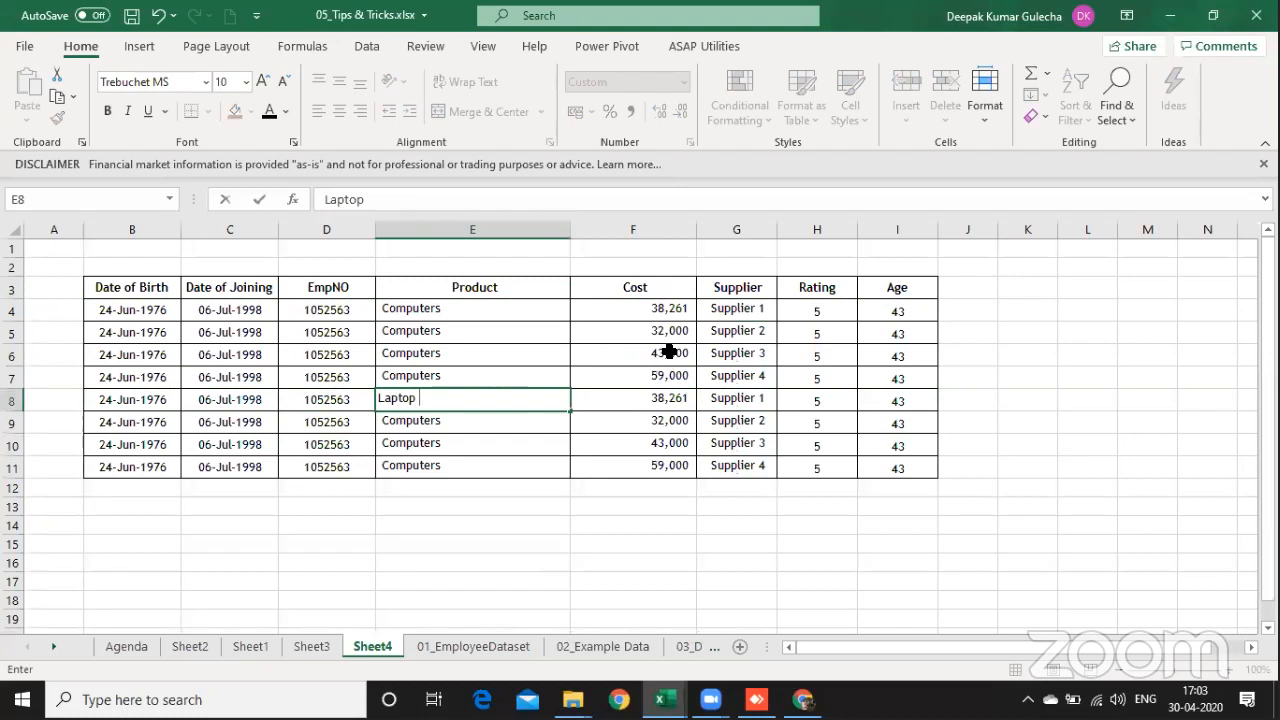
pyautogui.press('Return')
pyautogui.press('Up')
pyautogui.hotkey('ctrl', 'shift', 'Down')
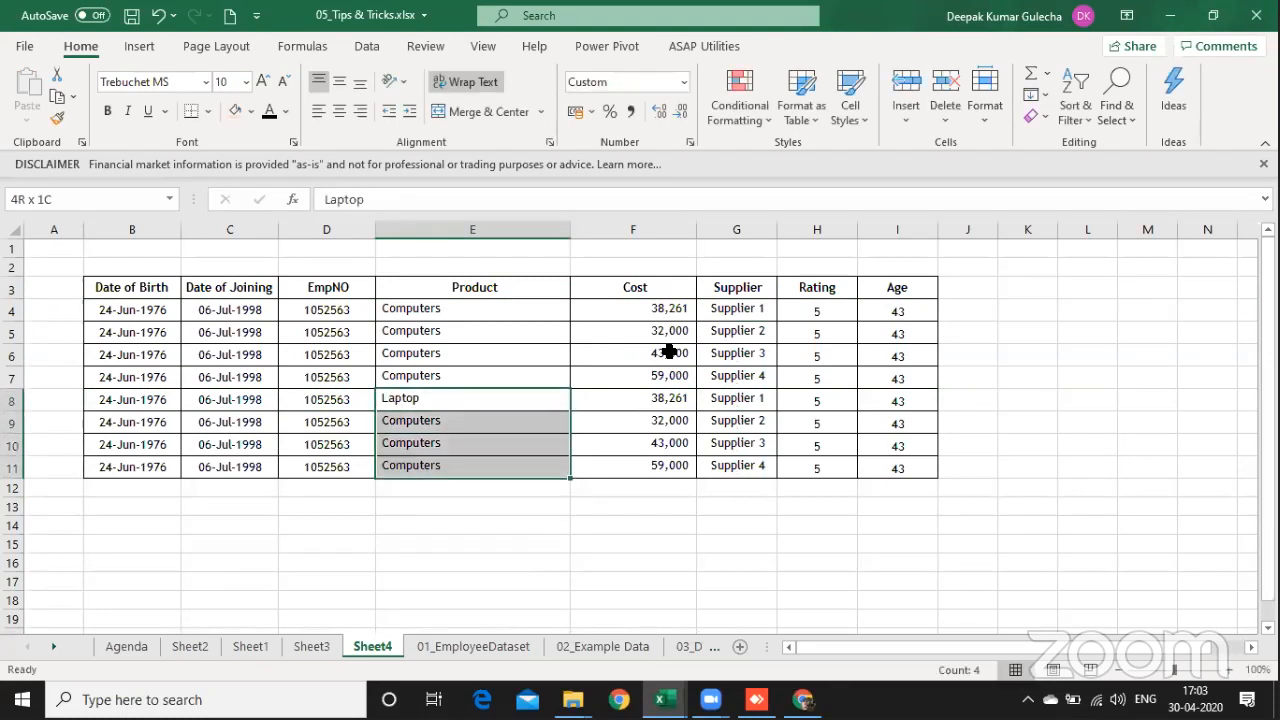
pyautogui.hotkey('ctrl', 'd')
pyautogui.hotkey('ctrl', 'q')
pyautogui.press('Escape')
# Step: Enter =F4*0.12% as the first Laptop cost in F8 and fill it down to F11
pyautogui.press('Right')
pyautogui.write('=')
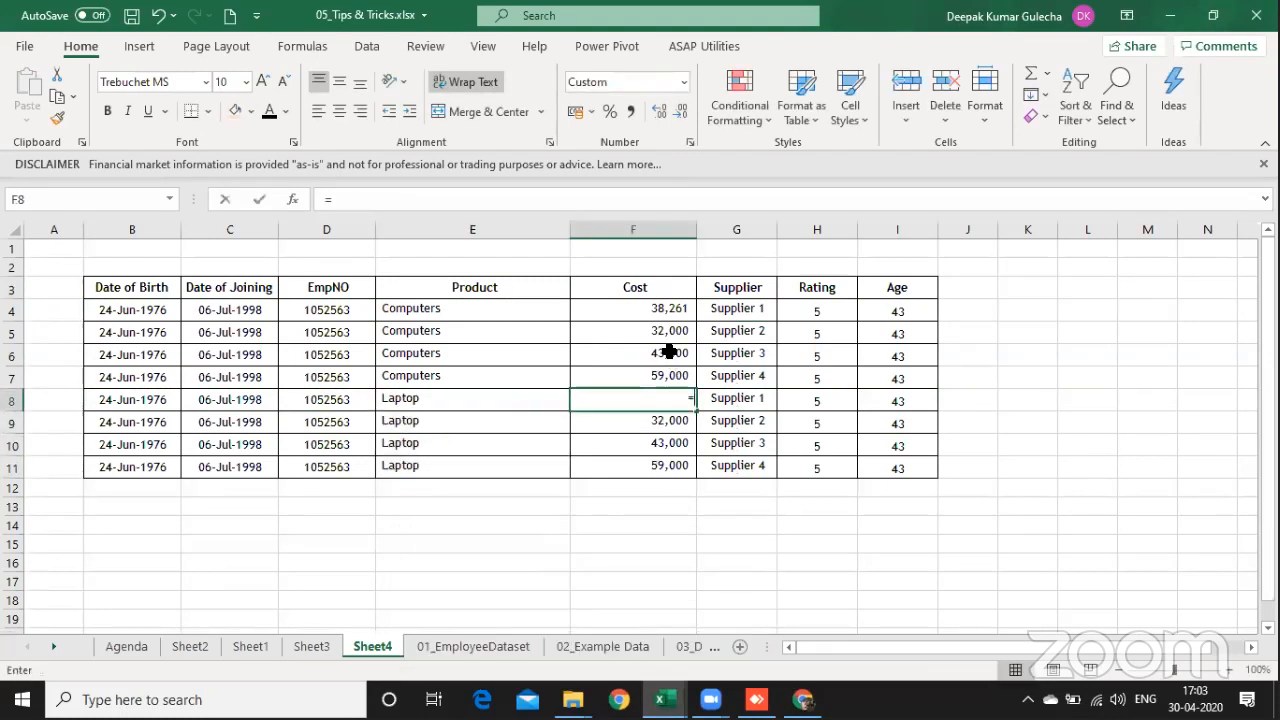
pyautogui.press('Up')
pyautogui.press('Up')
pyautogui.press('Up')
pyautogui.press('Up')
pyautogui.write('*')
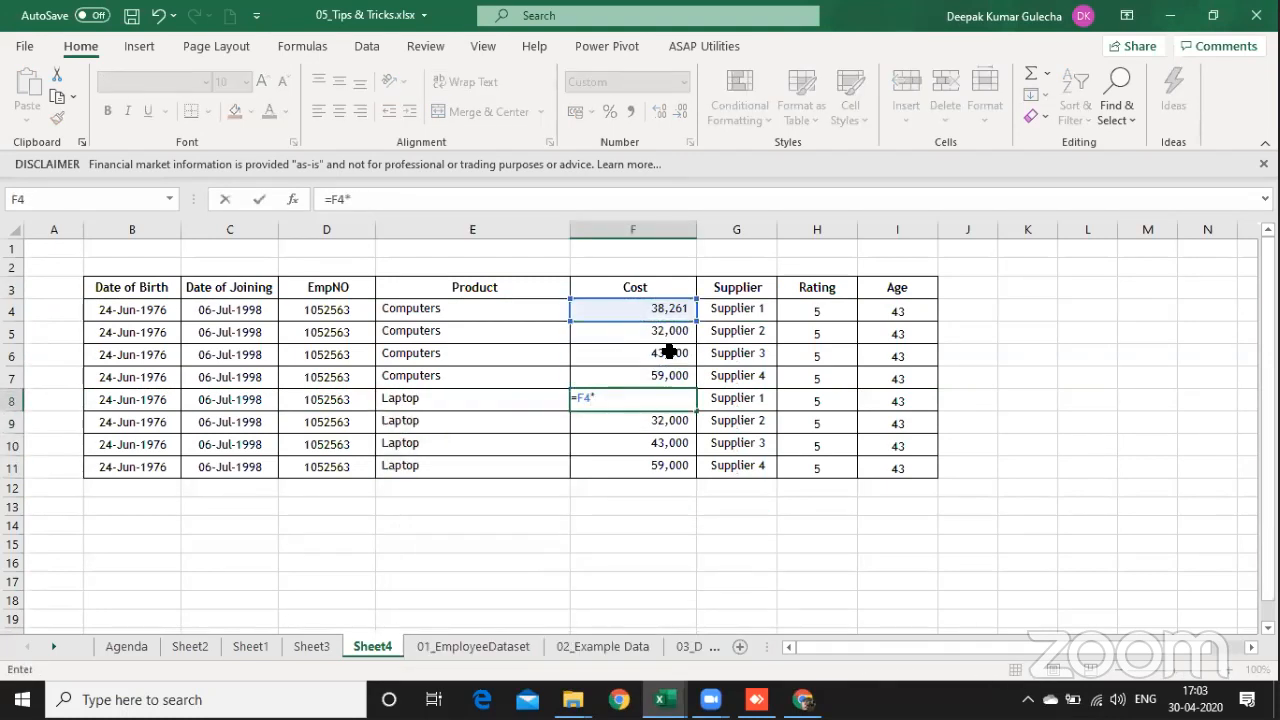
pyautogui.write('0.12%')
pyautogui.press('Return')
pyautogui.press('Up')
pyautogui.hotkey('ctrl', 'shift', 'Down')
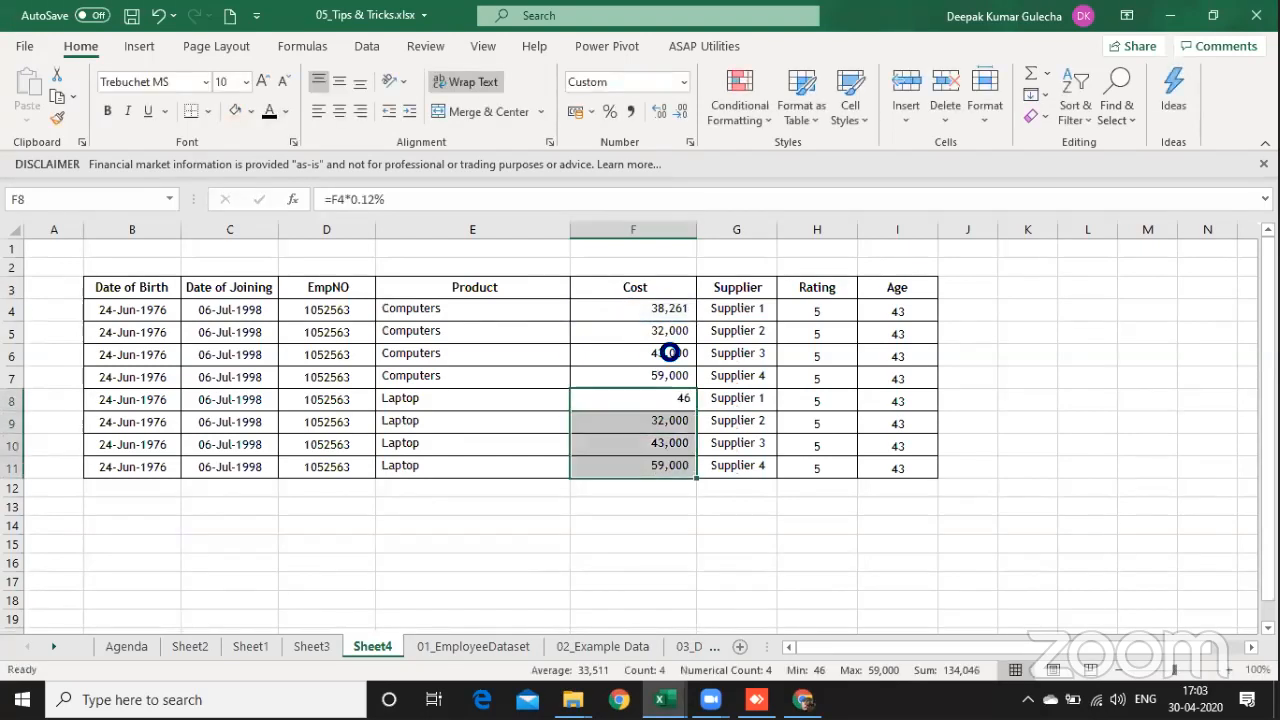
pyautogui.hotkey('ctrl', 'd')
# Step: Change the multiplier of F4 in the F8 cost formula to 1.12 and fill it down to F11
pyautogui.press('F2')
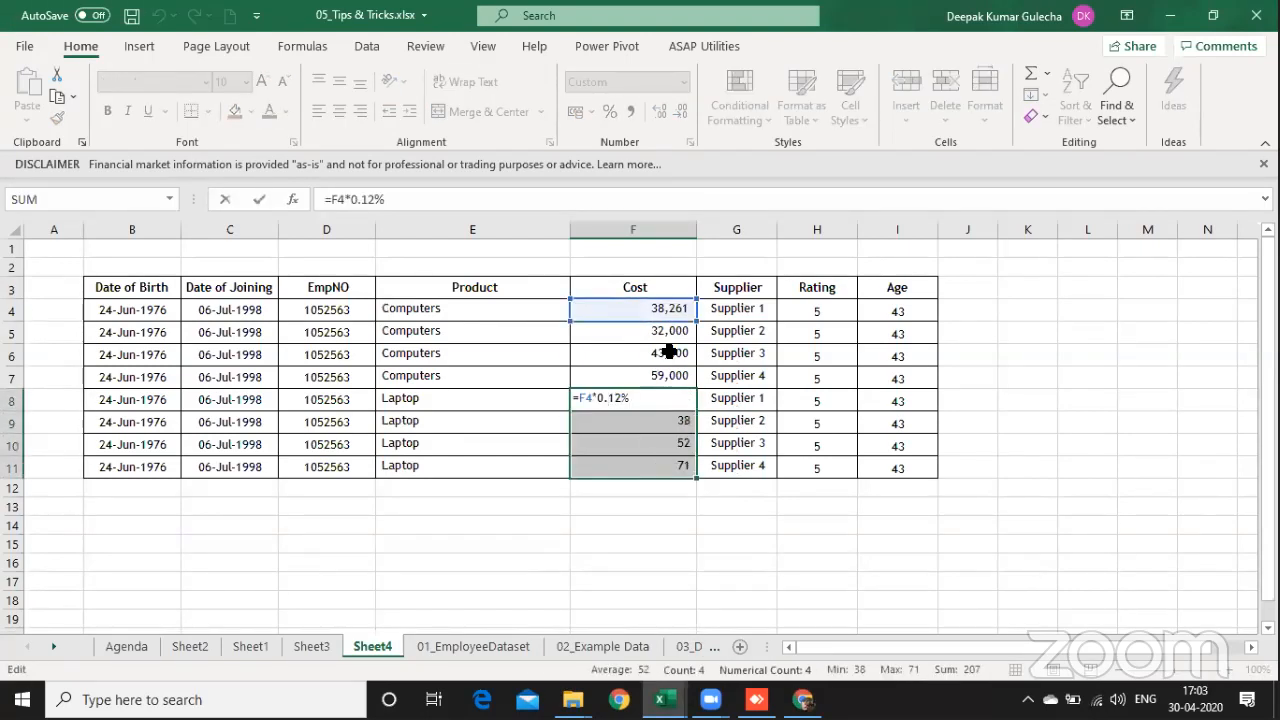
pyautogui.press('BackSpace')
pyautogui.press('BackSpace')
pyautogui.press('BackSpace')
pyautogui.press('BackSpace')
pyautogui.press('BackSpace')
pyautogui.write('1.12')
pyautogui.press('Return')
pyautogui.hotkey('ctrl', 'q')
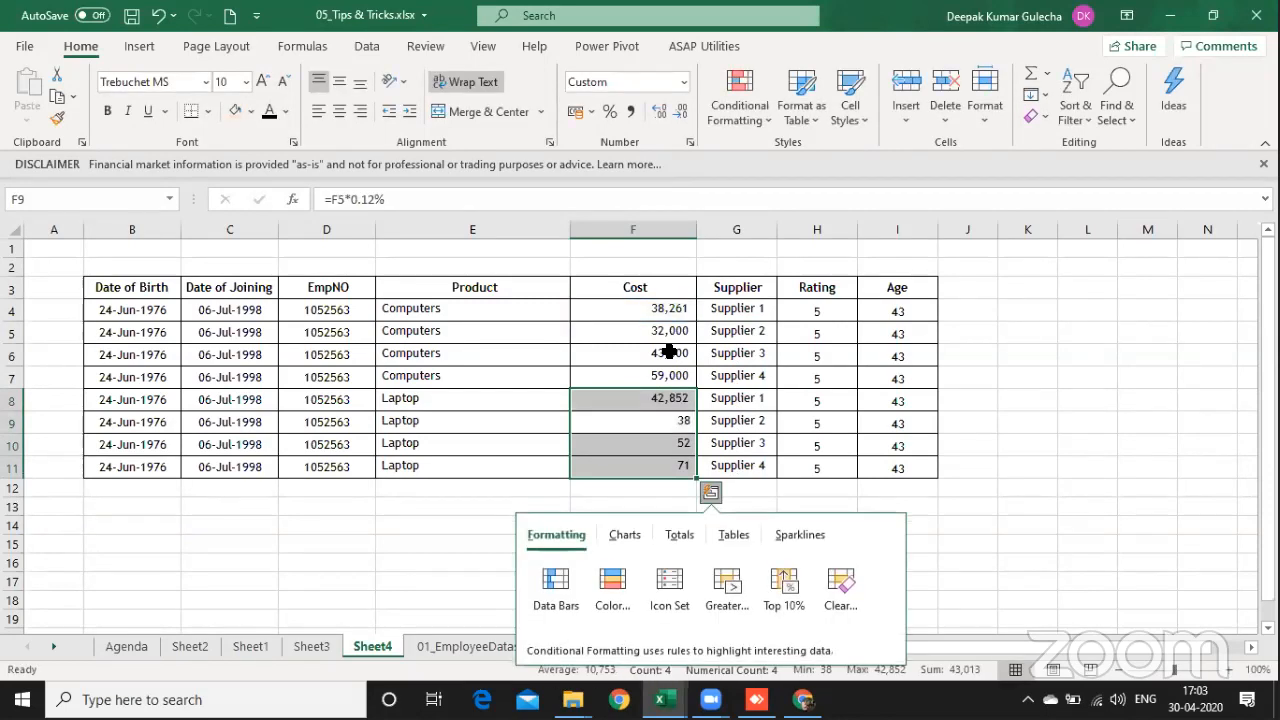
pyautogui.hotkey('ctrl', 'd')
# Step: Replace the Laptop cost formulas in F8:F11 with their values using Paste Special Values
pyautogui.hotkey('ctrl', 'c')
pyautogui.hotkey('ctrl', 'alt', 'v')
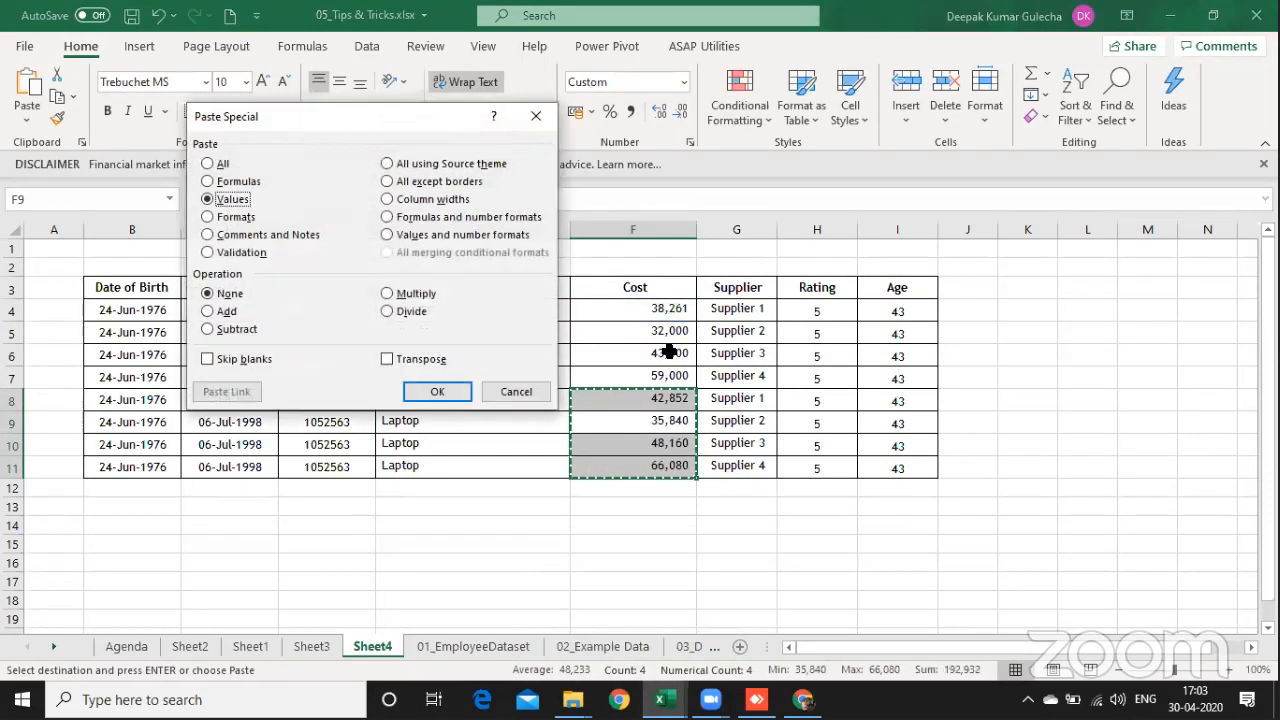
pyautogui.press('v')
pyautogui.press('Return')
pyautogui.press('Return')
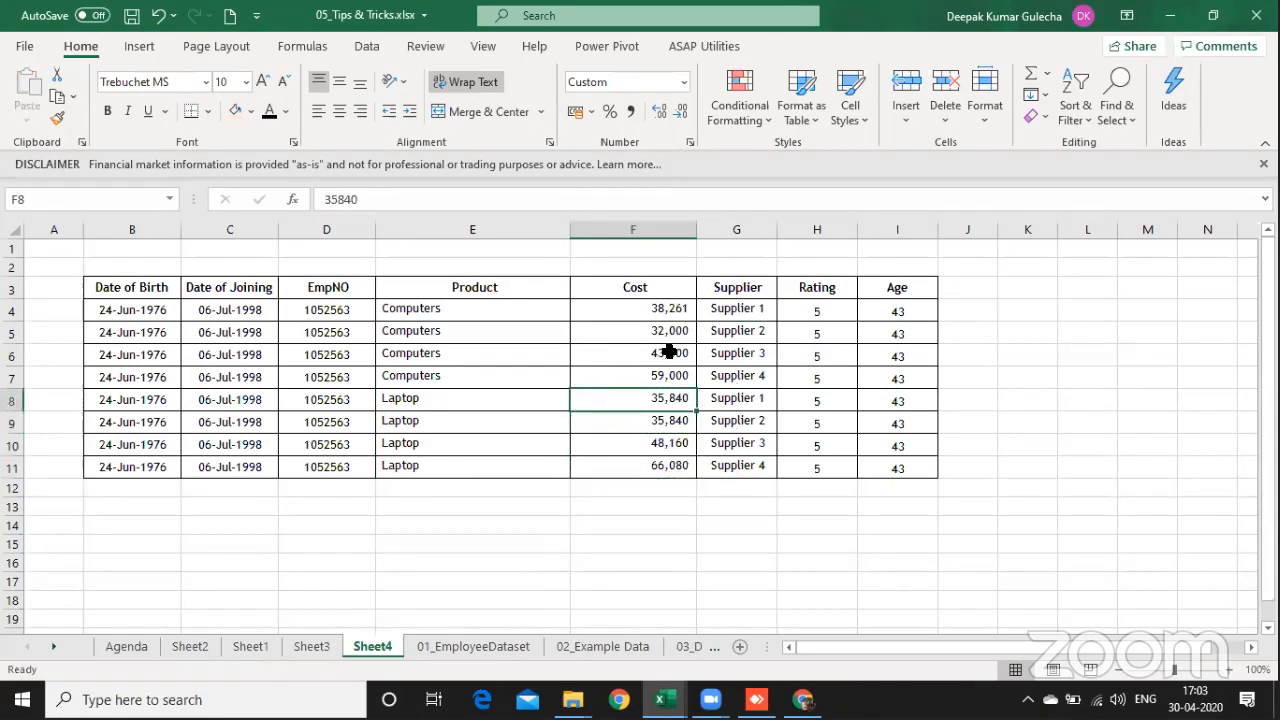
# Step: Set the Laptop cost for Supplier 2 in F9 to 39000
pyautogui.press('Down')
pyautogui.write('00')
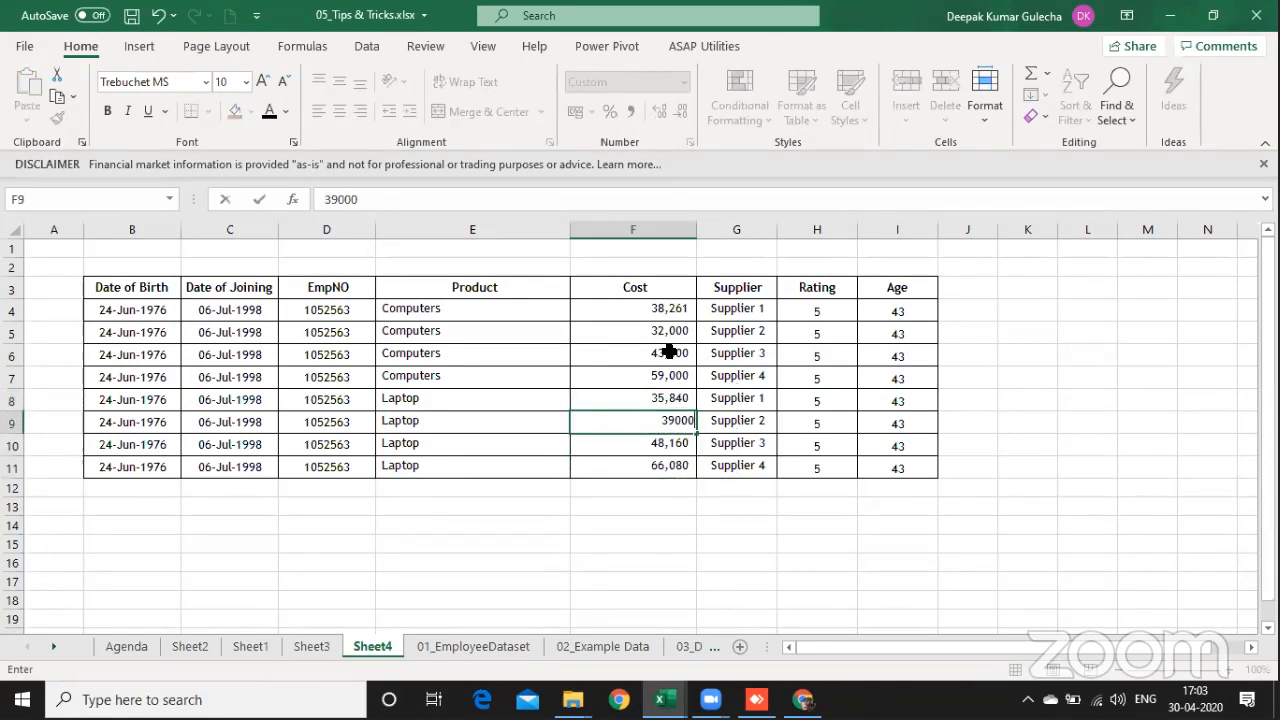
pyautogui.press('Return')
pyautogui.press('Up')
pyautogui.press('Up')
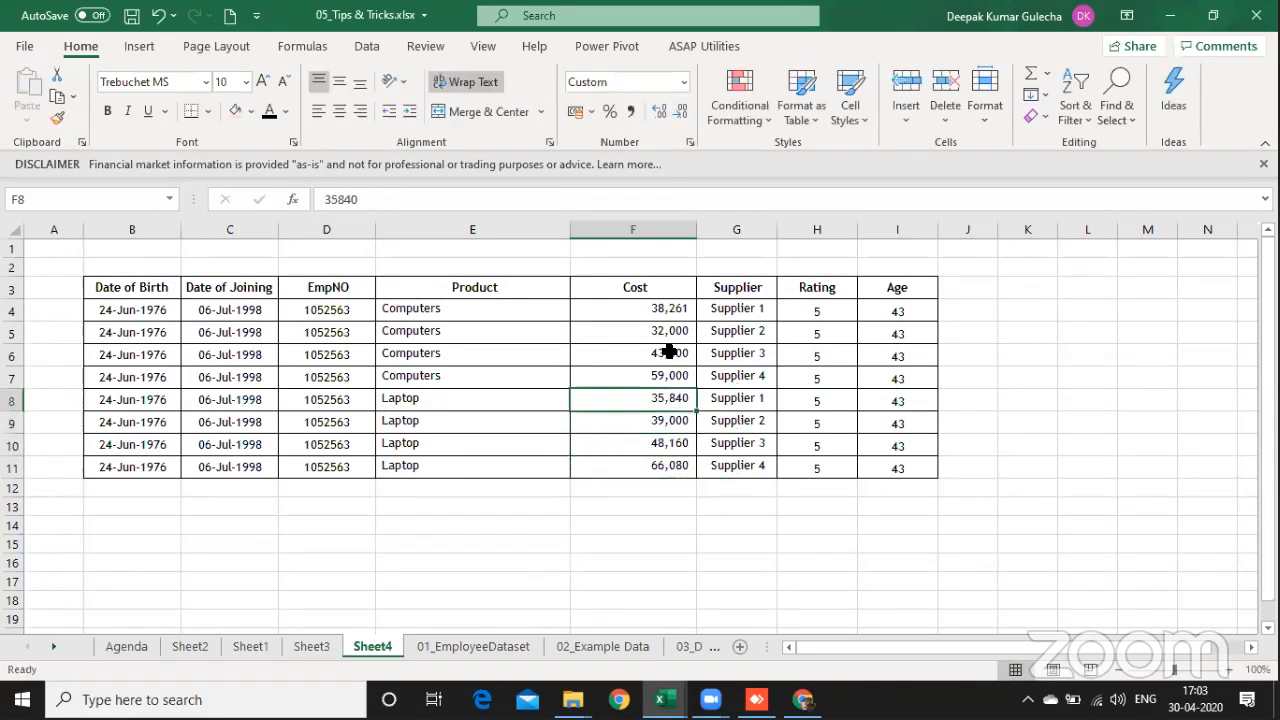
# Step: Create a PivotTable on a new worksheet from the whole table, Sheet4 range B3:I11
pyautogui.hotkey('ctrl', 'Left')
pyautogui.hotkey('ctrl', 'Up')
pyautogui.hotkey('ctrl', 'shift', 'Down')
pyautogui.hotkey('ctrl', 'shift', 'Right')
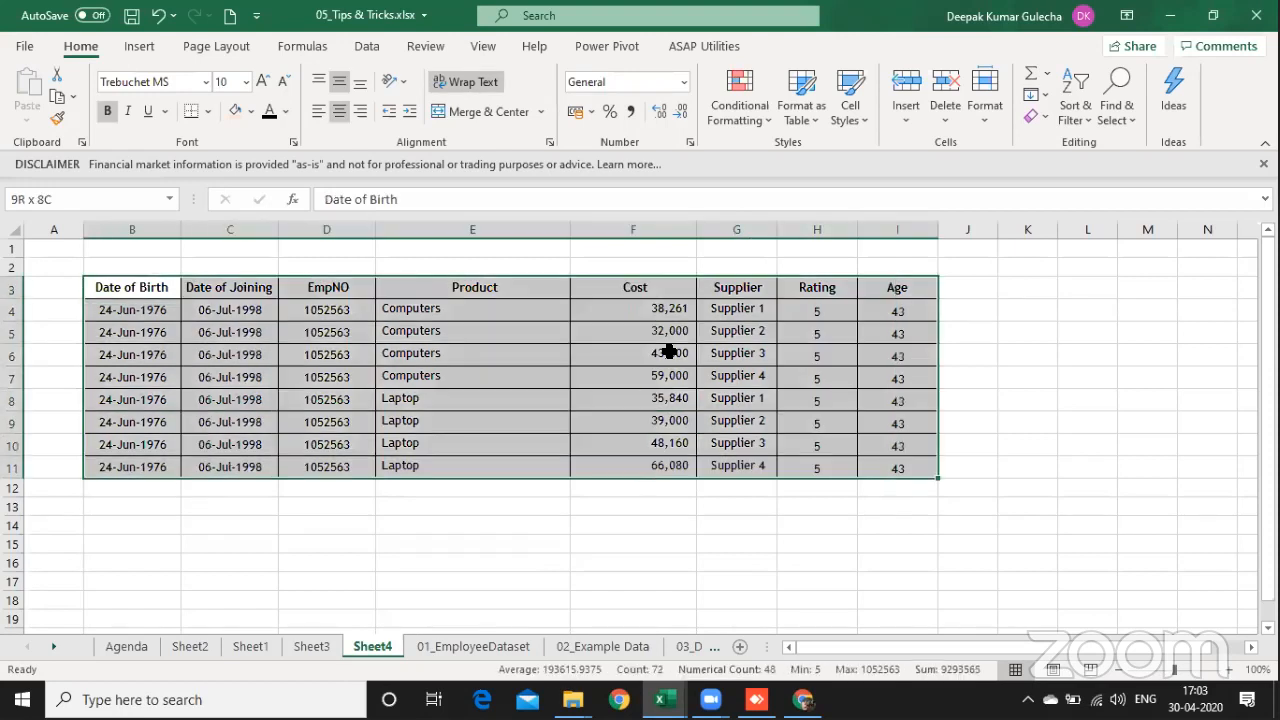
pyautogui.click(140, 47)
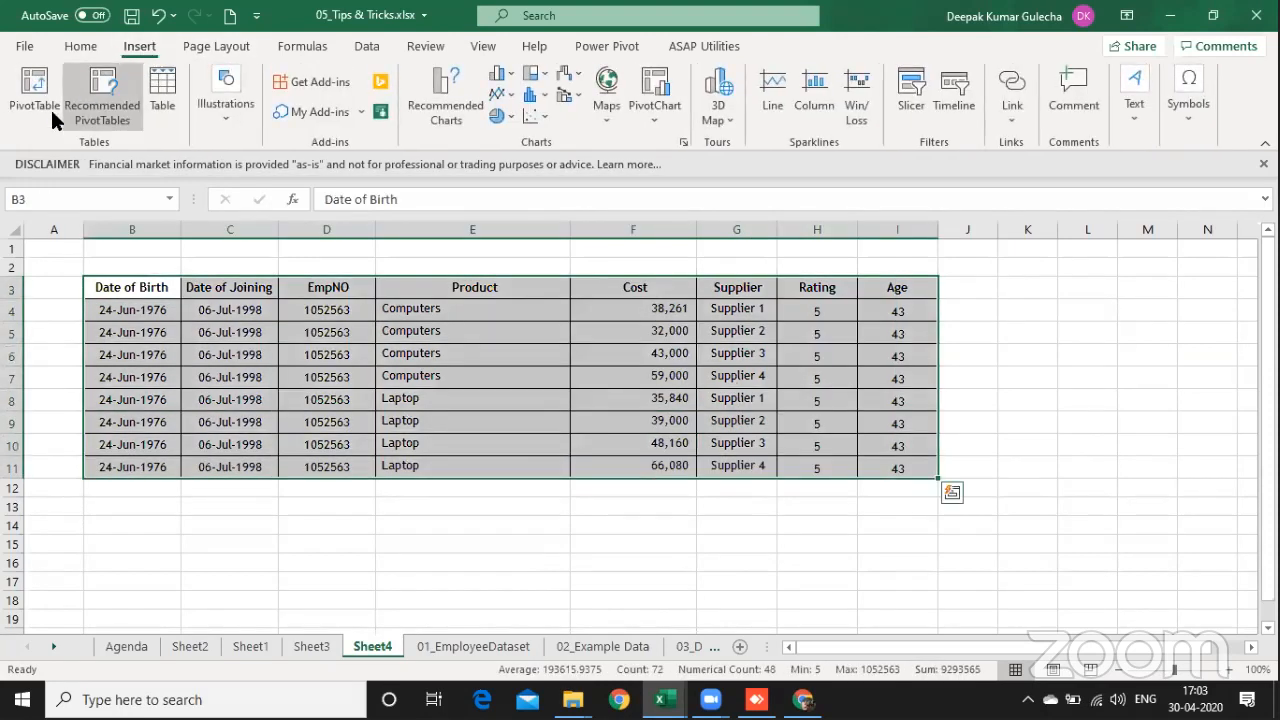
pyautogui.click(38, 109)
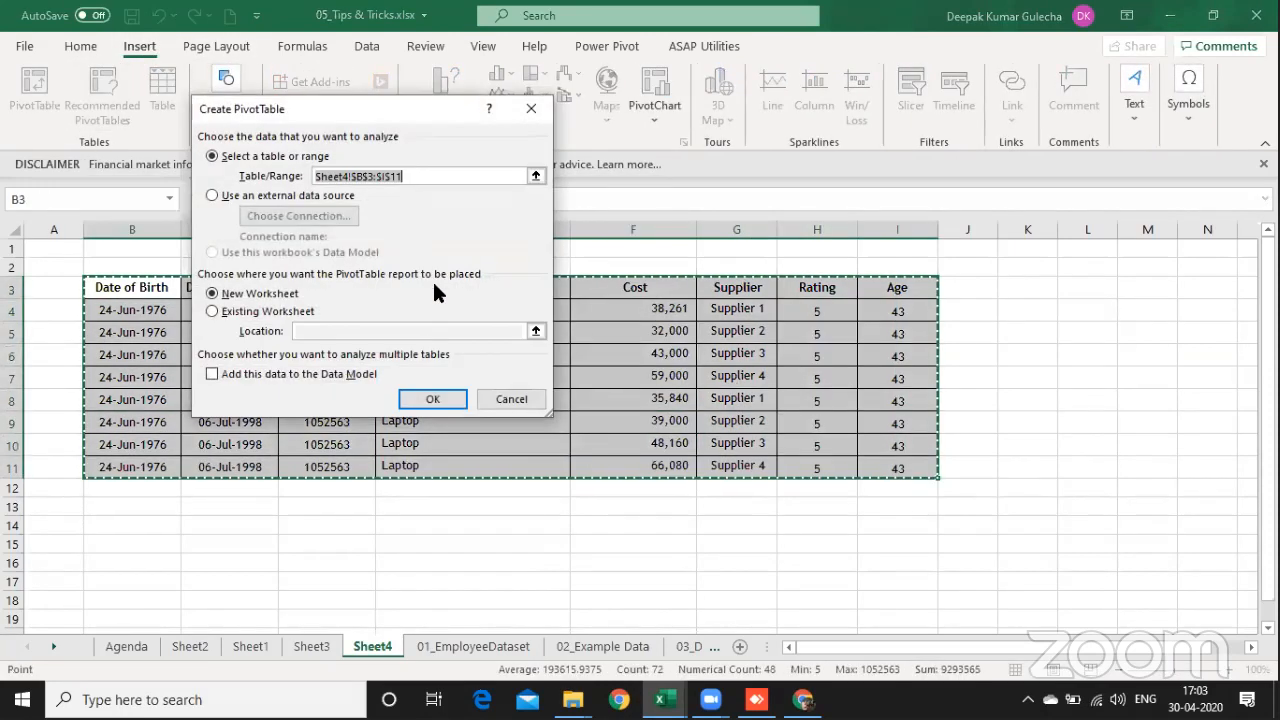
pyautogui.click(438, 395)
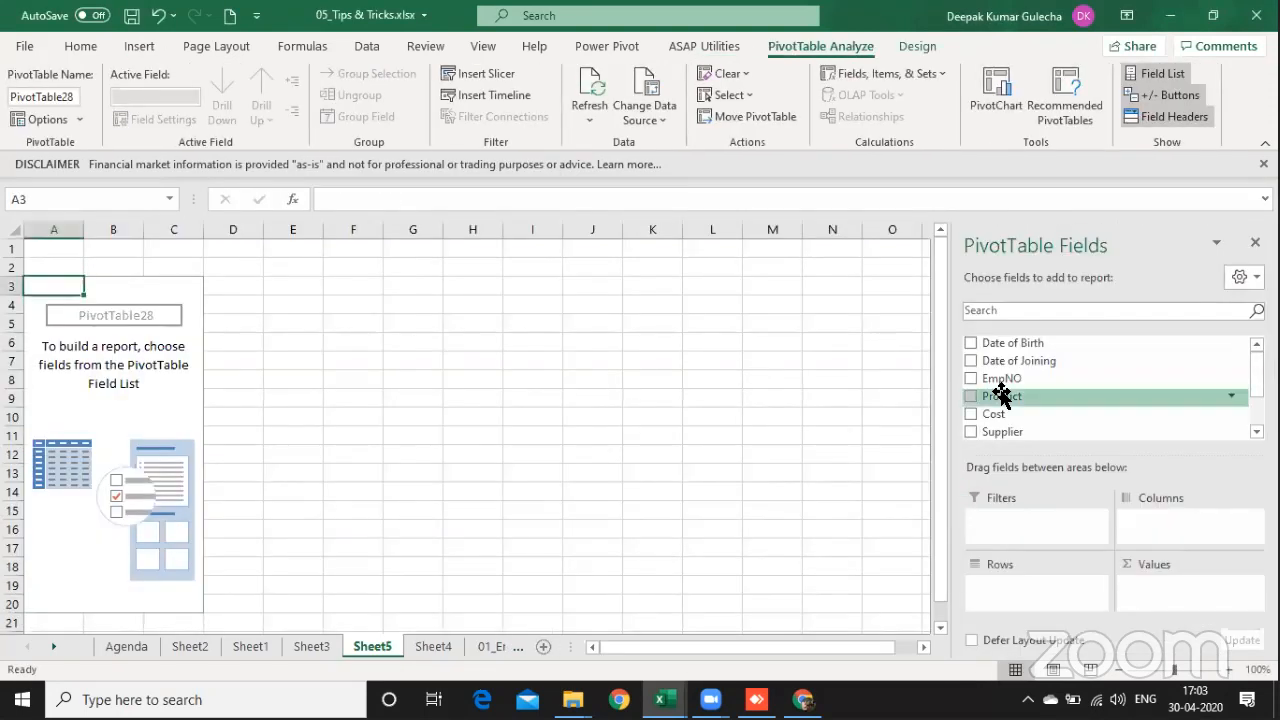
# Step: Add Product and Supplier as PivotTable row fields and Cost as the summed value field
pyautogui.moveTo(1008, 397); pyautogui.dragTo(1020, 588)
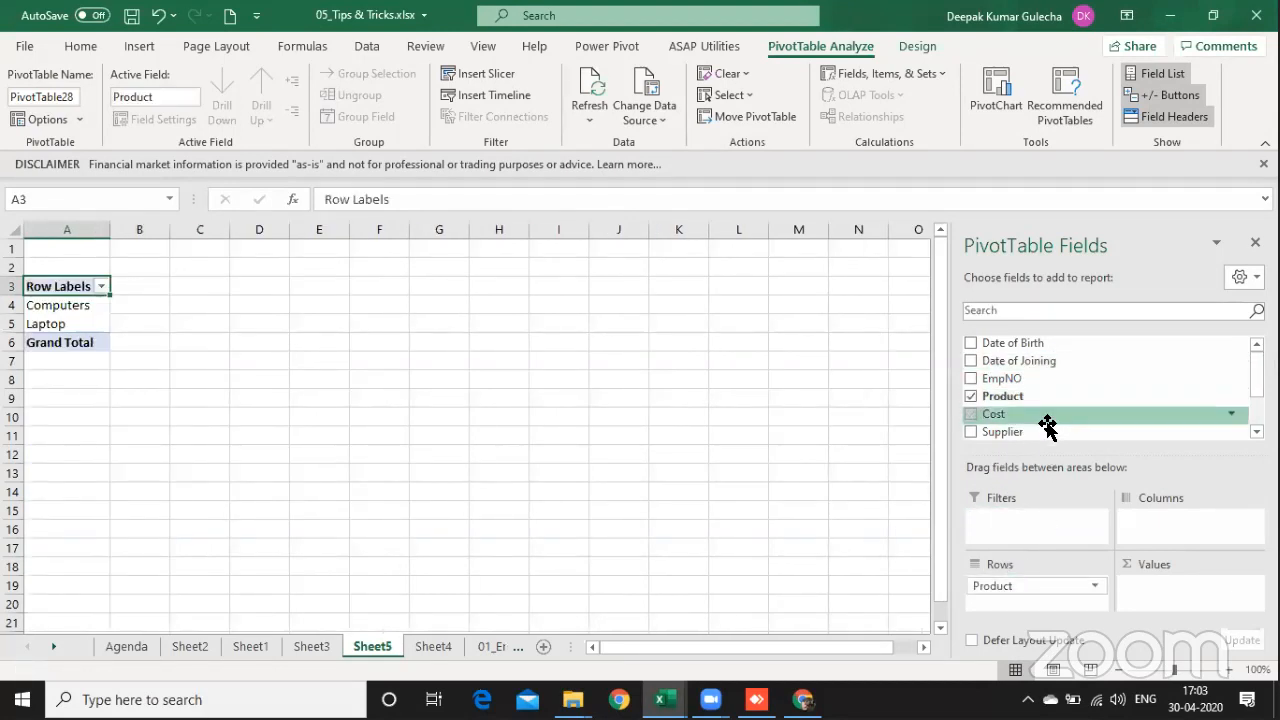
pyautogui.moveTo(1049, 431); pyautogui.dragTo(1062, 600)
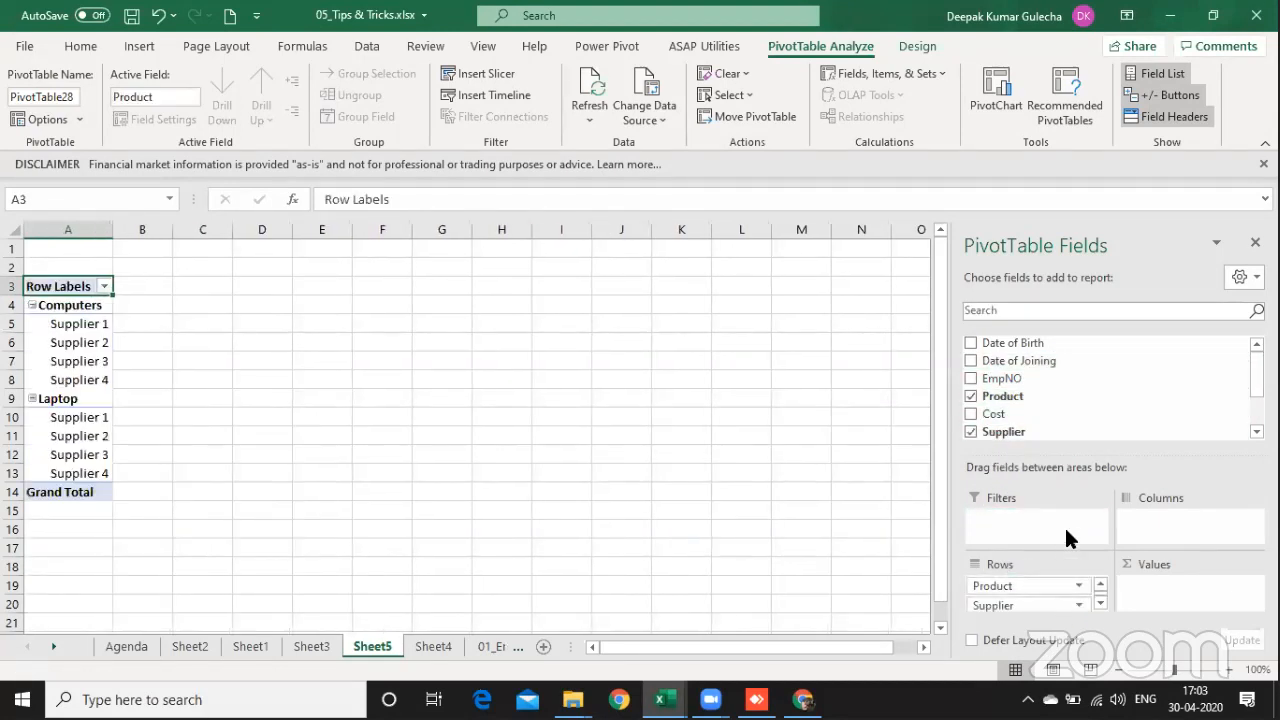
pyautogui.moveTo(1029, 427); pyautogui.dragTo(1178, 592)
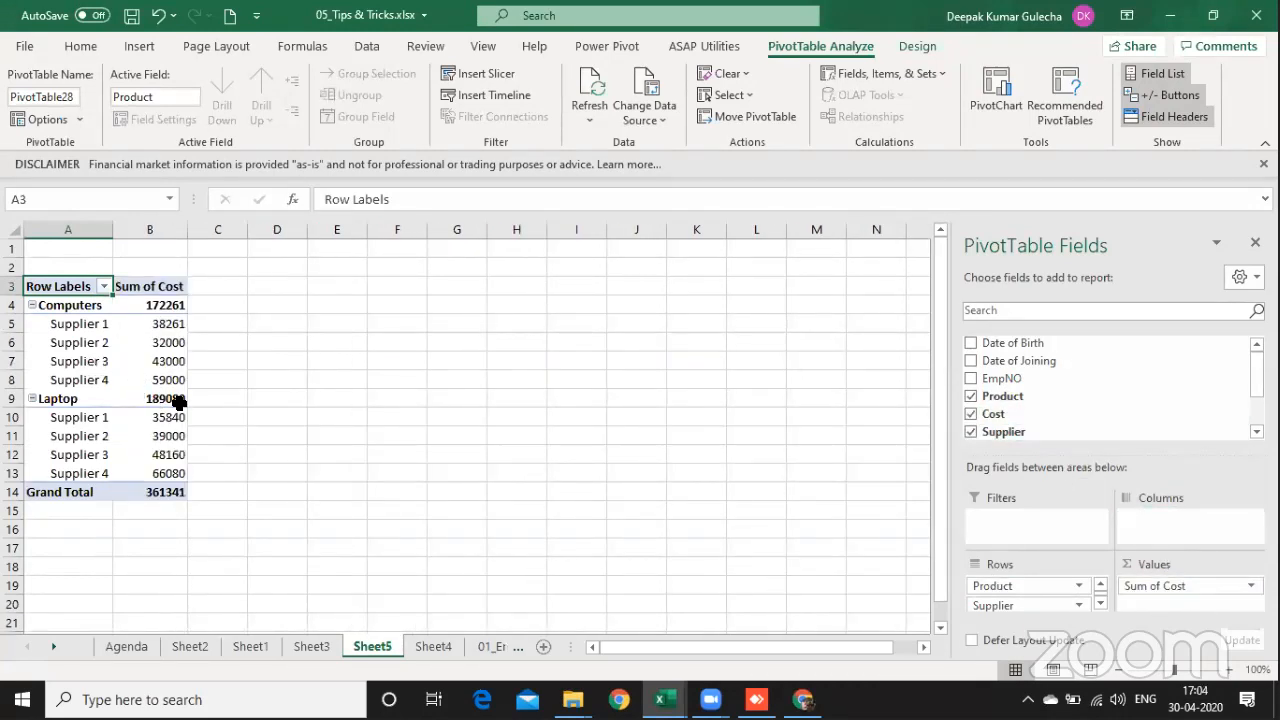
# Step: Insert a blank column before the PivotTable at column A
pyautogui.click(144, 346)
pyautogui.click(72, 249)
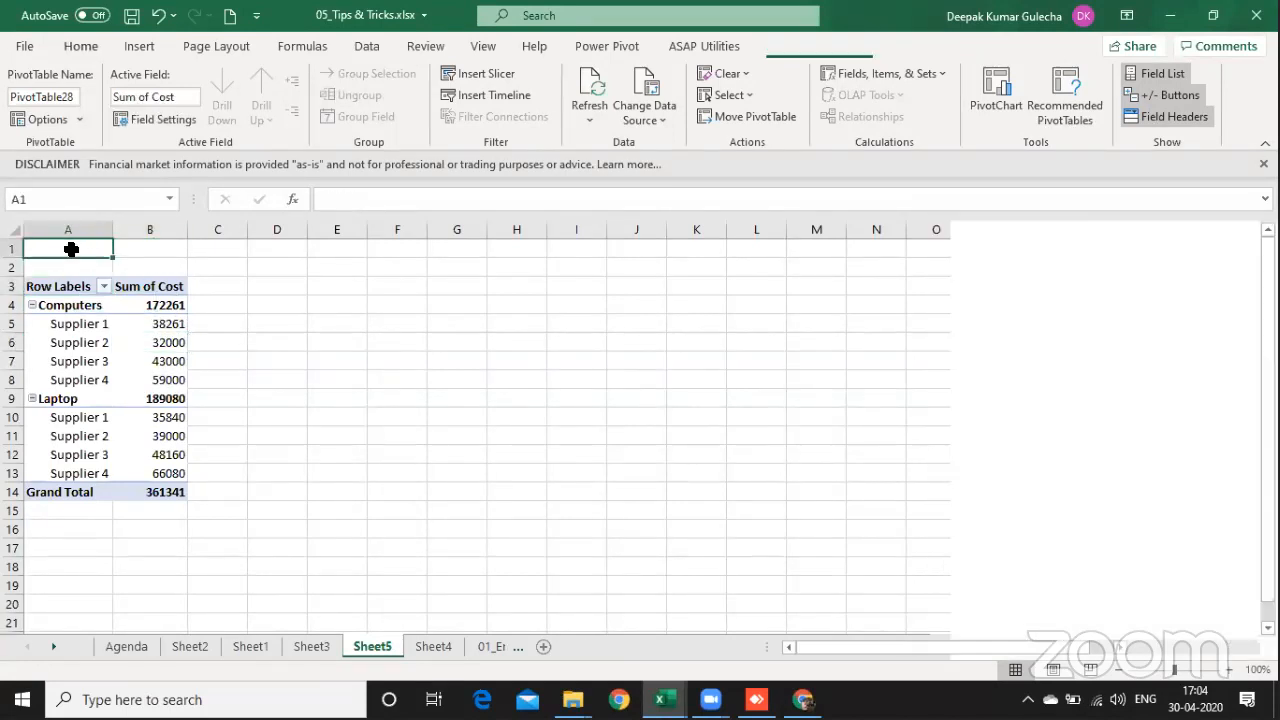
pyautogui.hotkey('alt', 'i')
pyautogui.press('c')
# Step: Show the PivotTable report layout in Tabular Form
pyautogui.click(178, 414)
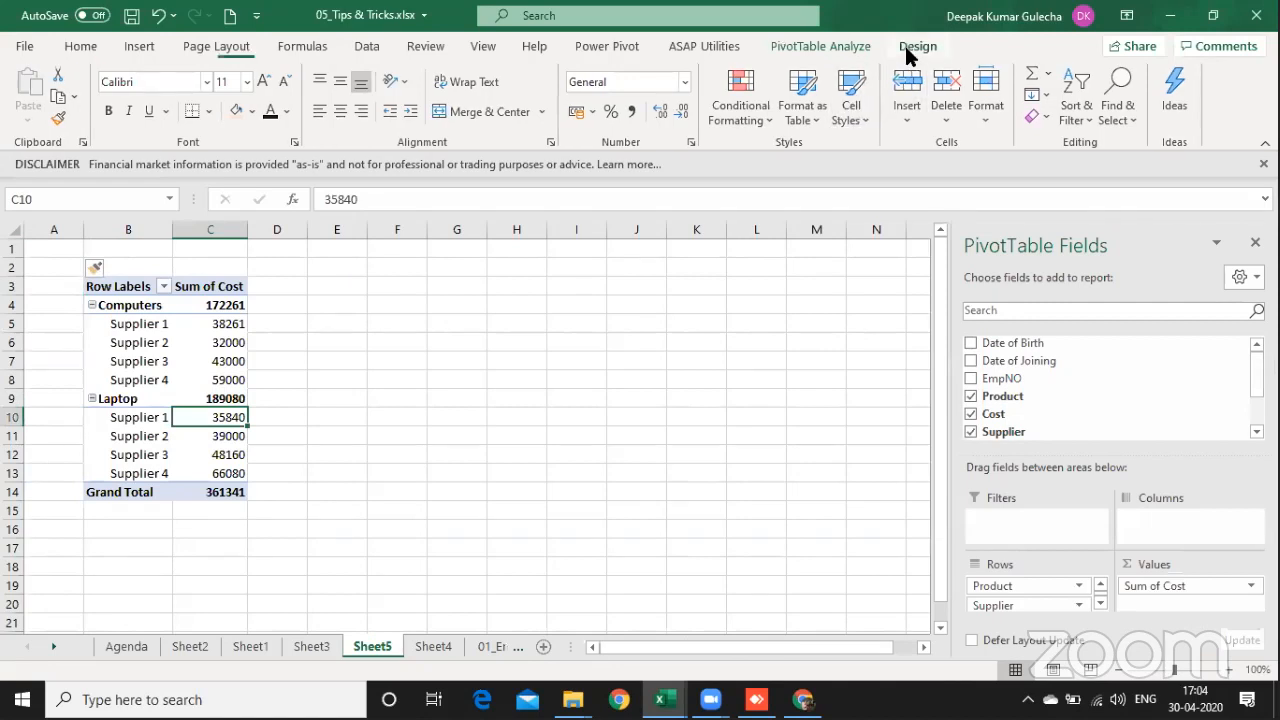
pyautogui.click(906, 44)
pyautogui.click(142, 121)
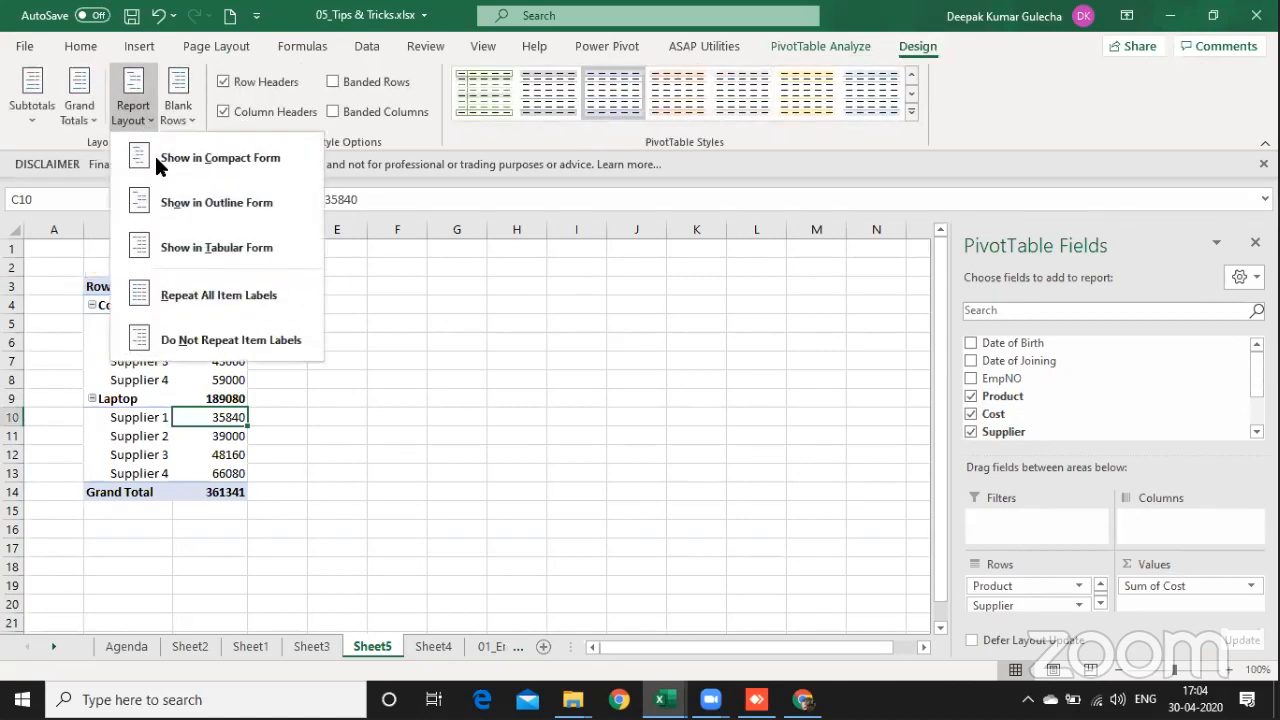
pyautogui.click(188, 245)
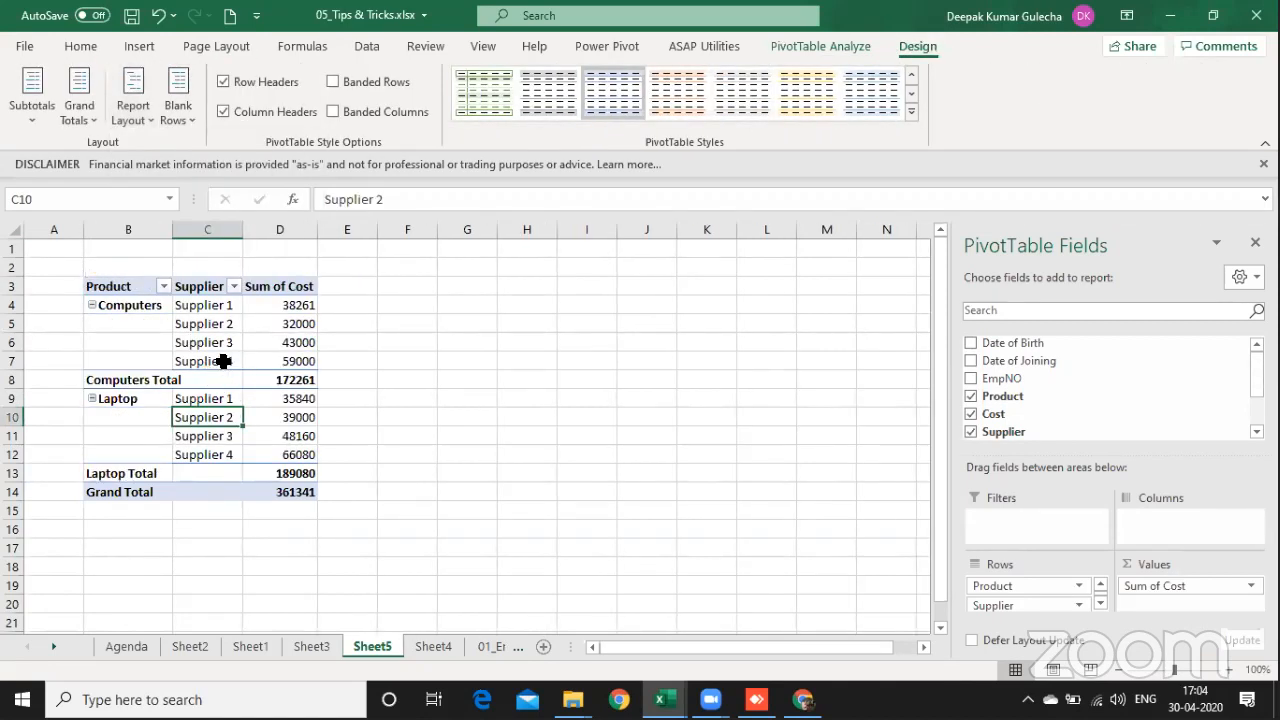
# Step: Turn off the PivotTable subtotals and repeat all item labels
pyautogui.click(125, 358)
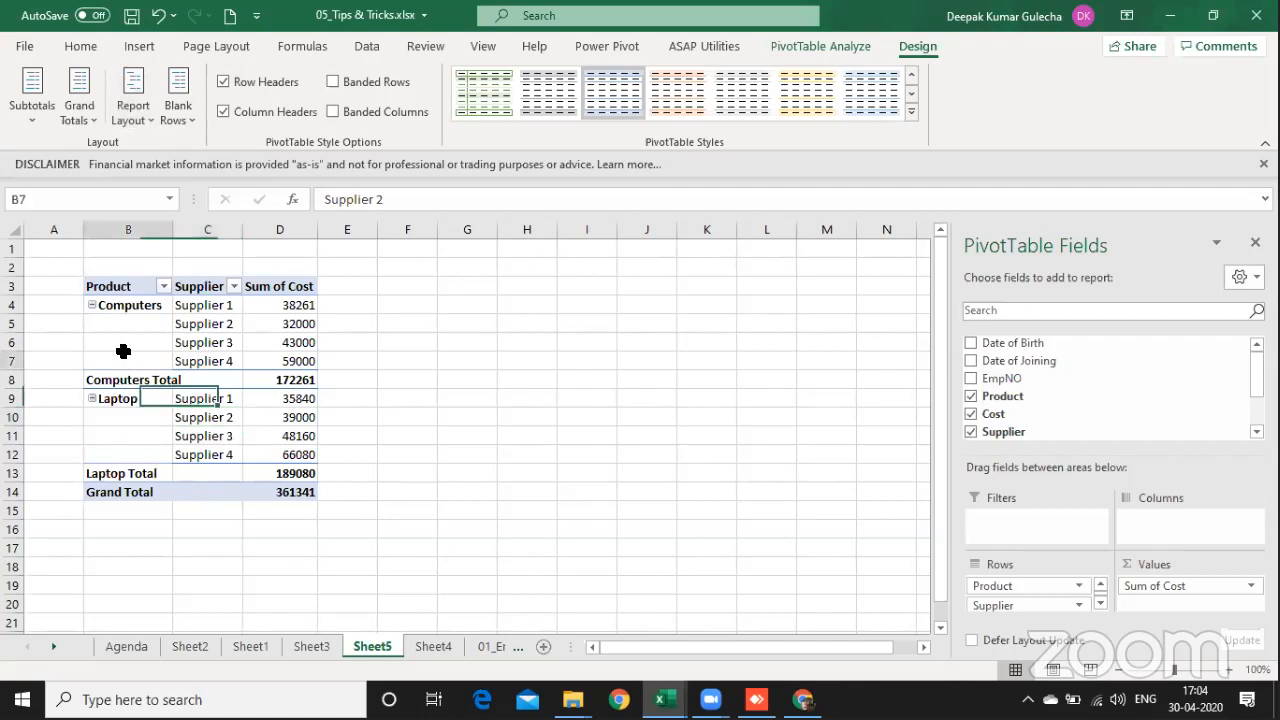
pyautogui.click(33, 118)
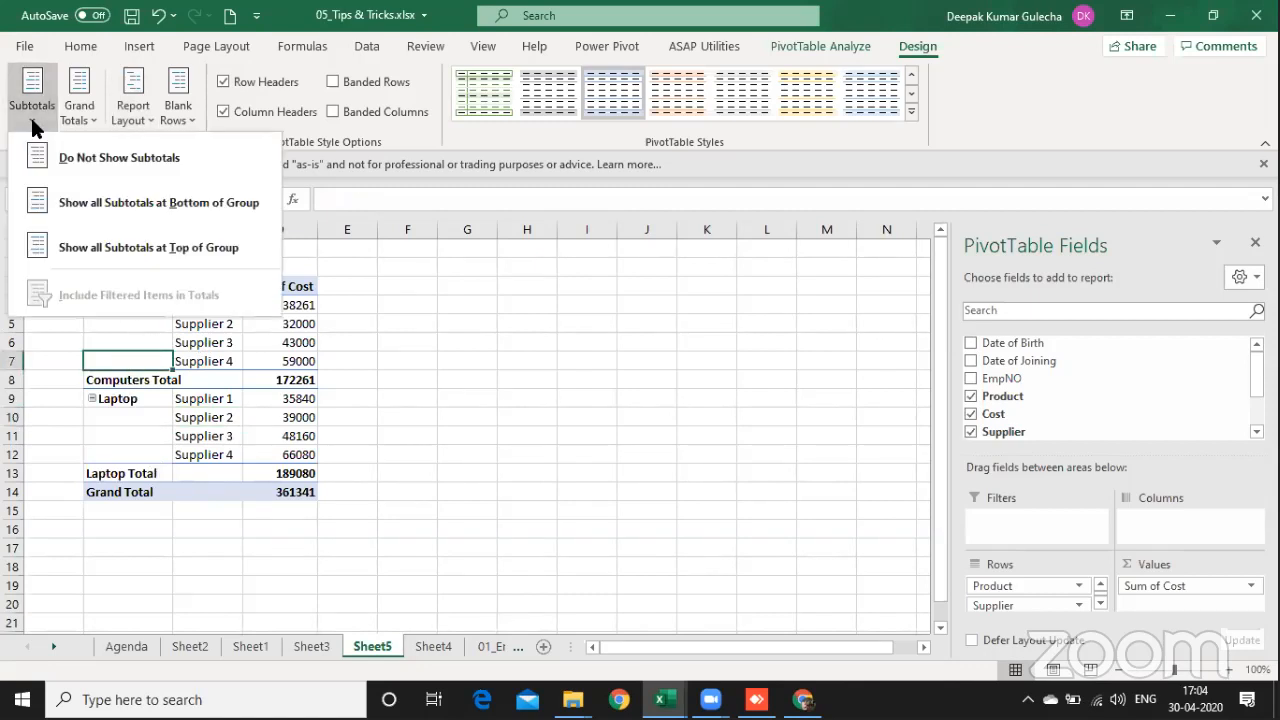
pyautogui.click(69, 160)
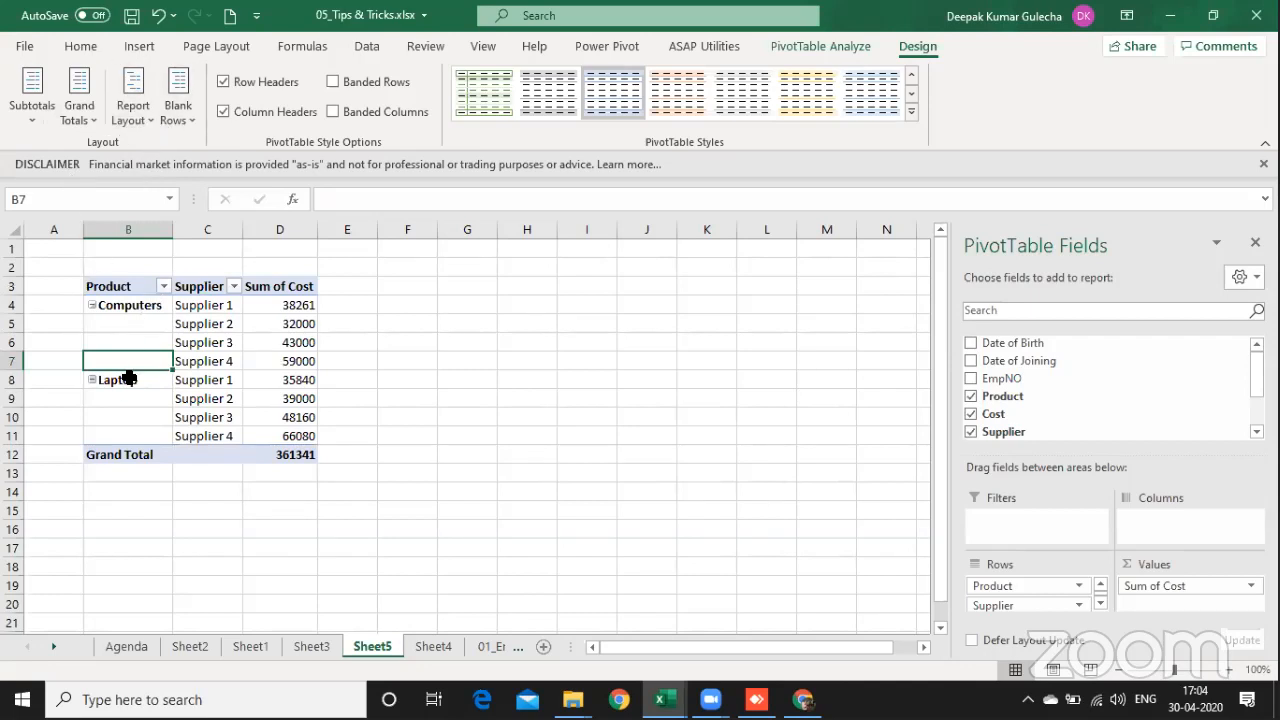
pyautogui.click(143, 108)
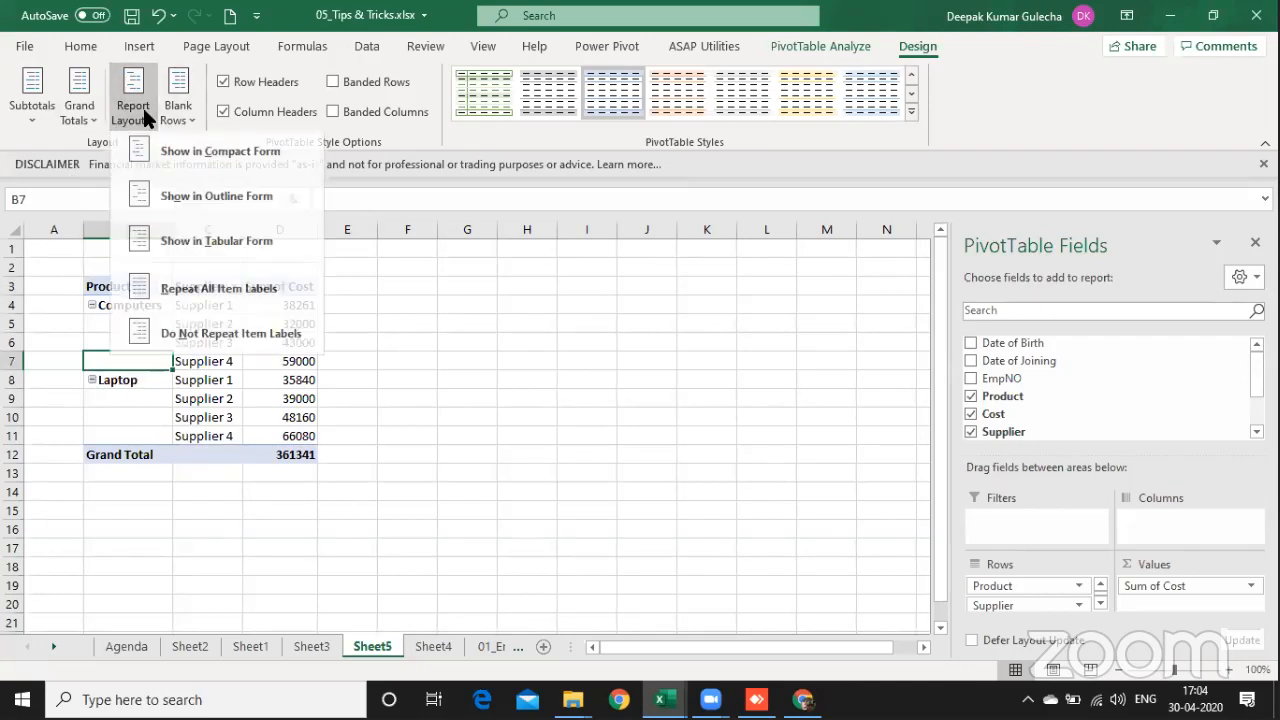
pyautogui.click(259, 293)
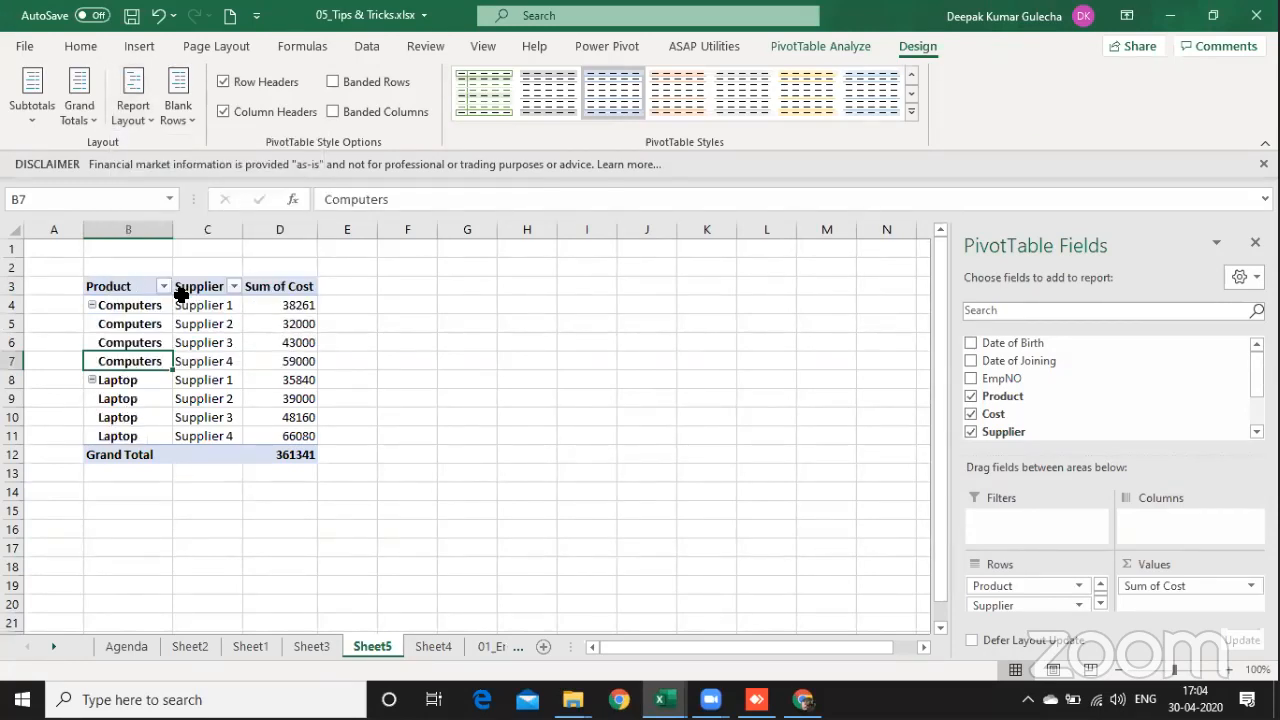
# Step: Highlight the Computers rows B4:D7 with their suppliers and costs
pyautogui.hotkey('shift', 'Right')
pyautogui.hotkey('shift', 'Right')
pyautogui.hotkey('shift', 'Up')
pyautogui.hotkey('shift', 'Up')
pyautogui.hotkey('shift', 'Up')
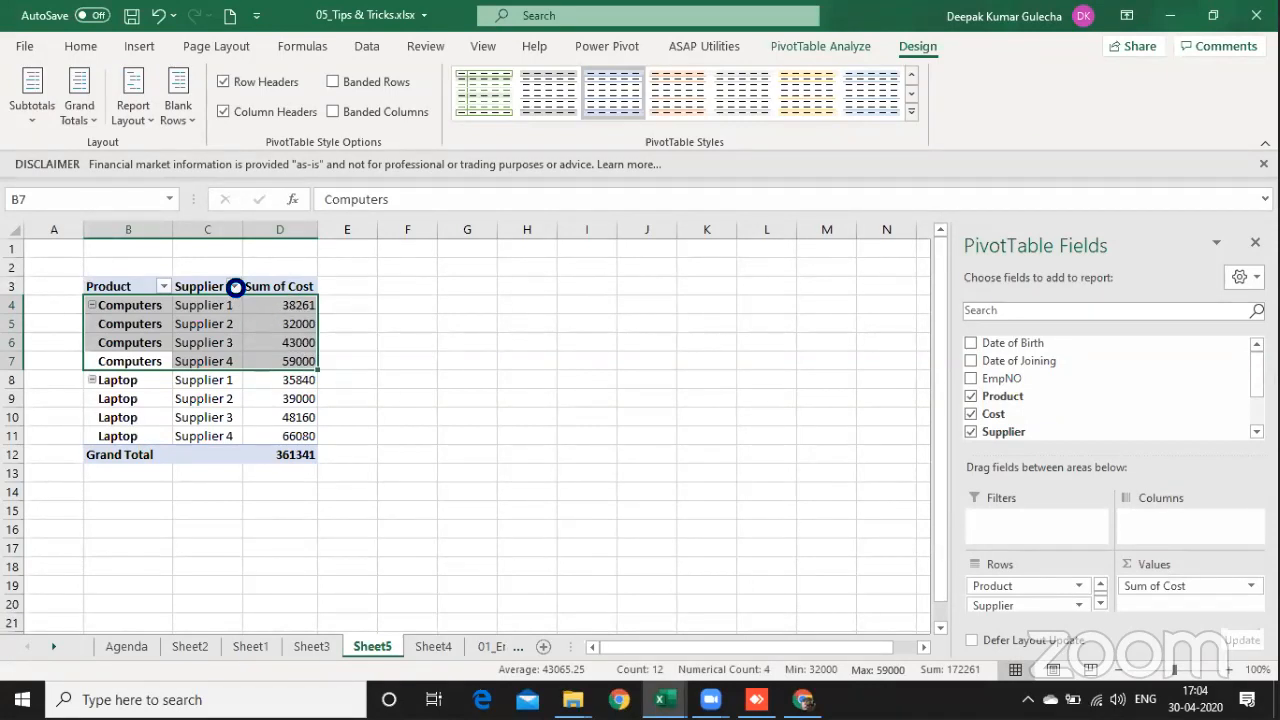
pyautogui.click(234, 287)
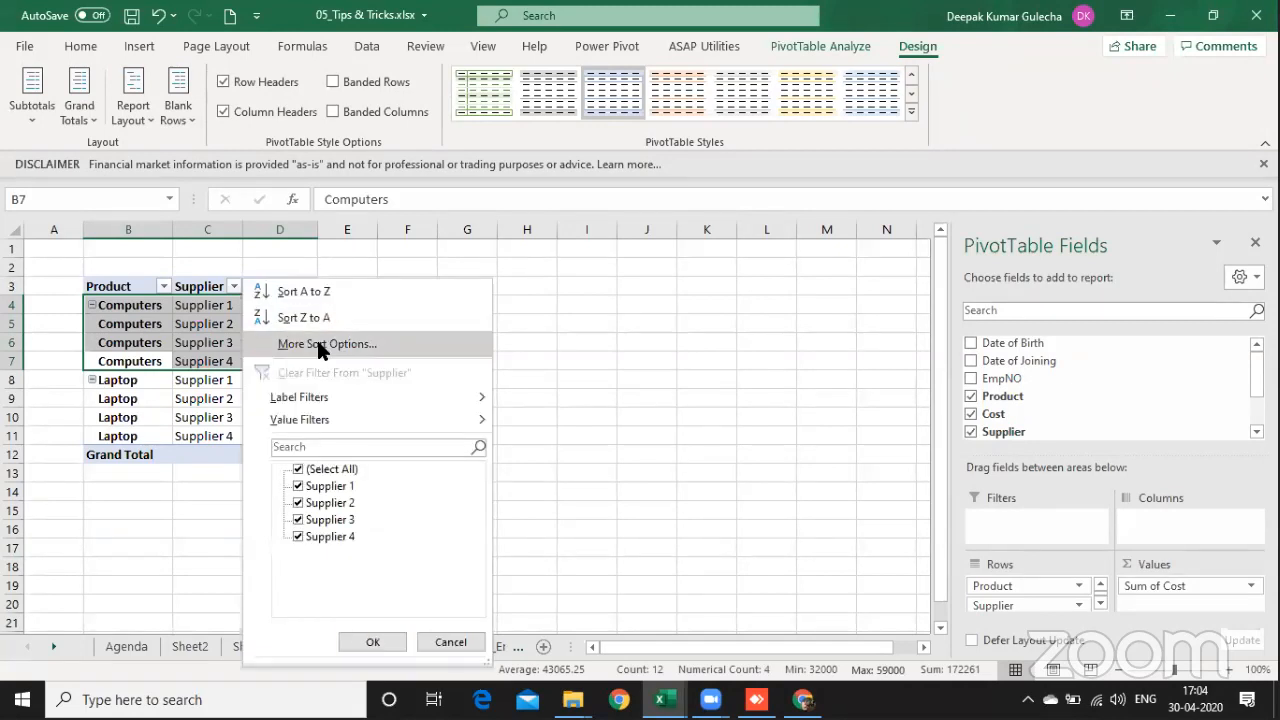
pyautogui.click(318, 344)
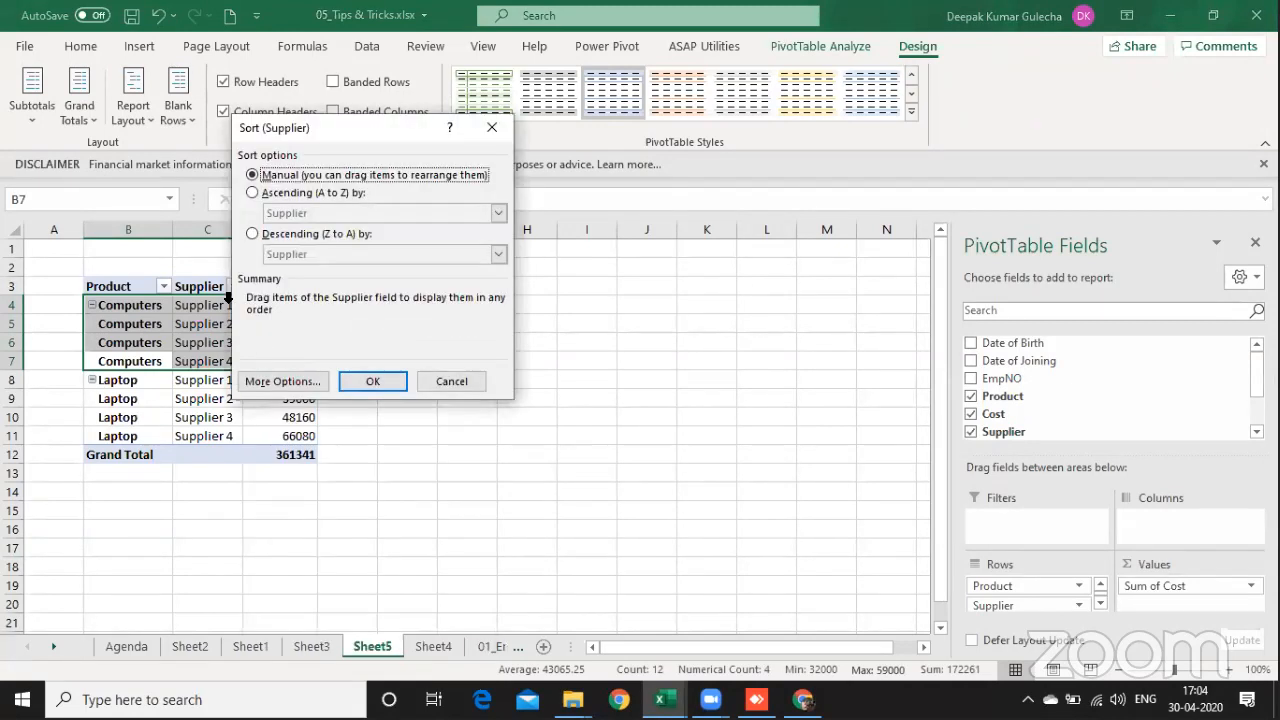
pyautogui.press('Escape')
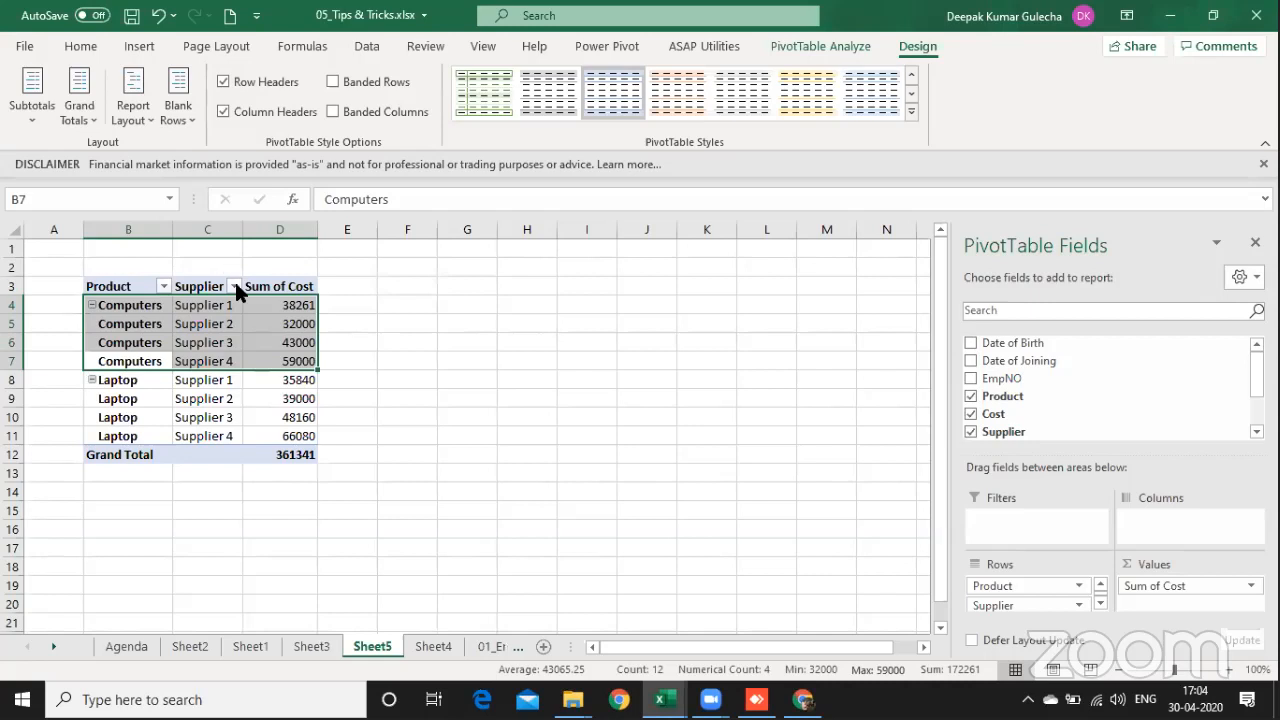
# Step: Sort the Supplier field in descending order by Sum of Cost
pyautogui.click(234, 287)
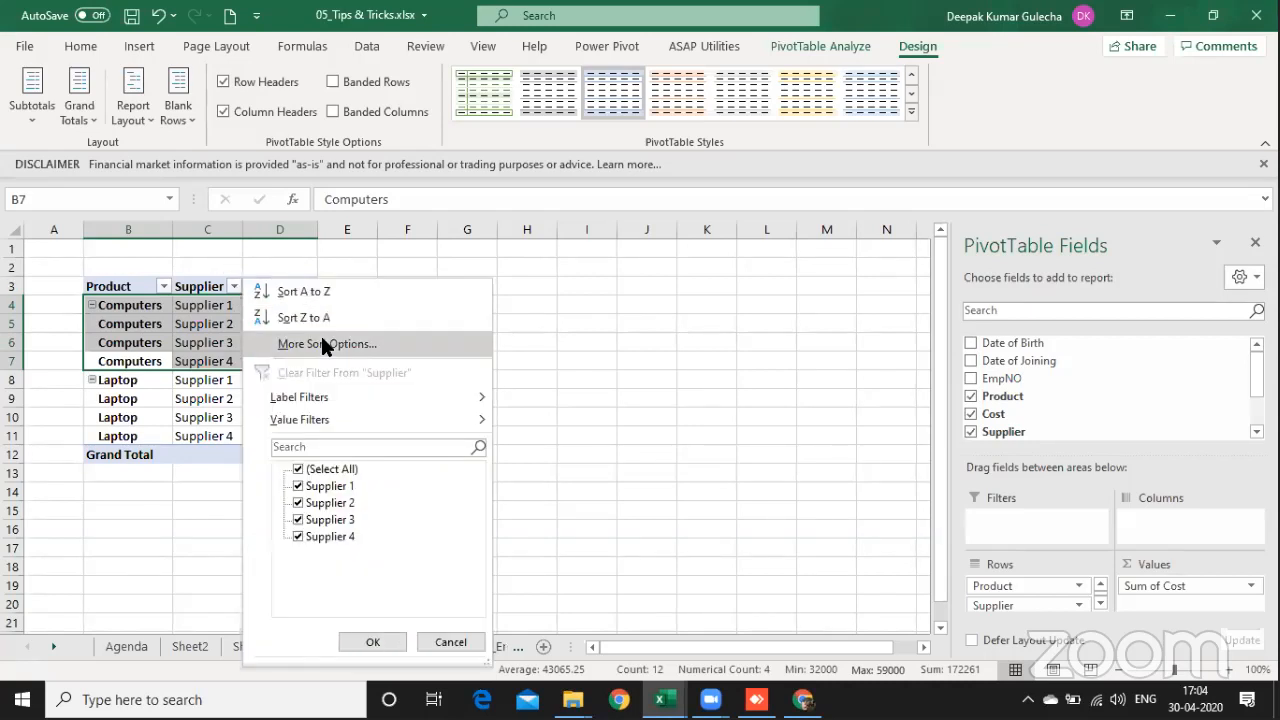
pyautogui.click(322, 344)
pyautogui.click(308, 235)
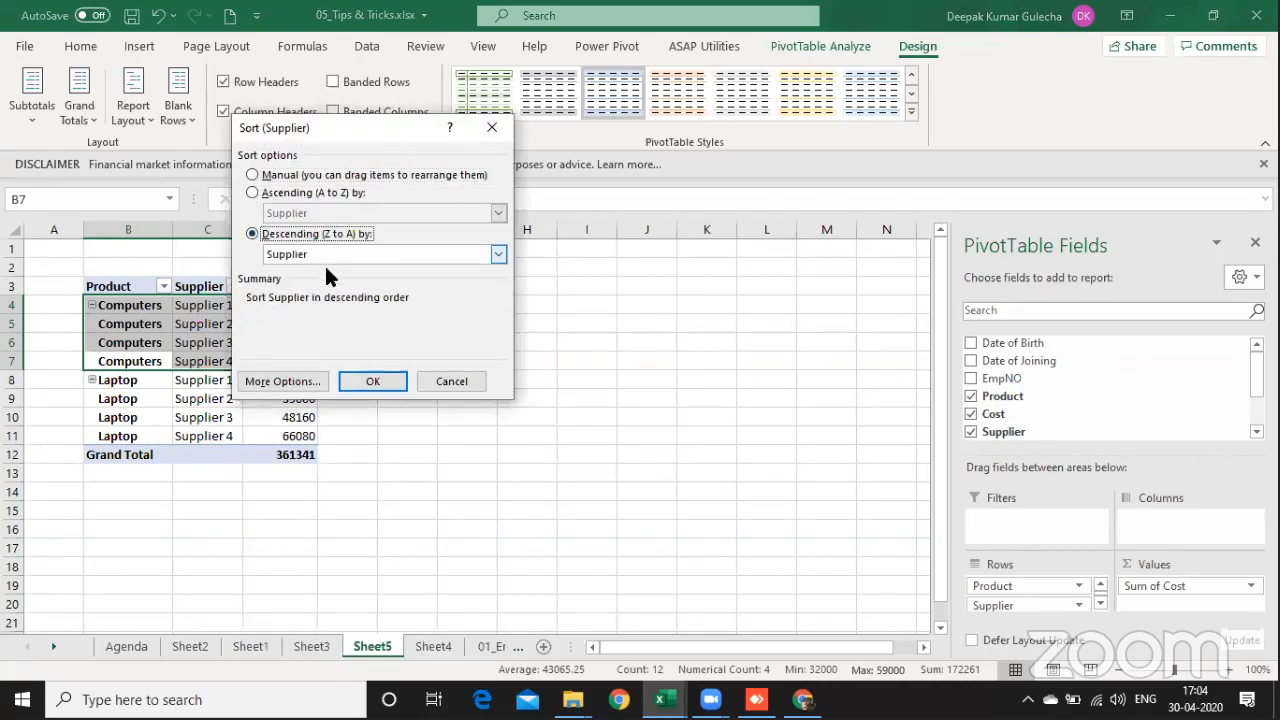
pyautogui.click(324, 257)
pyautogui.click(300, 284)
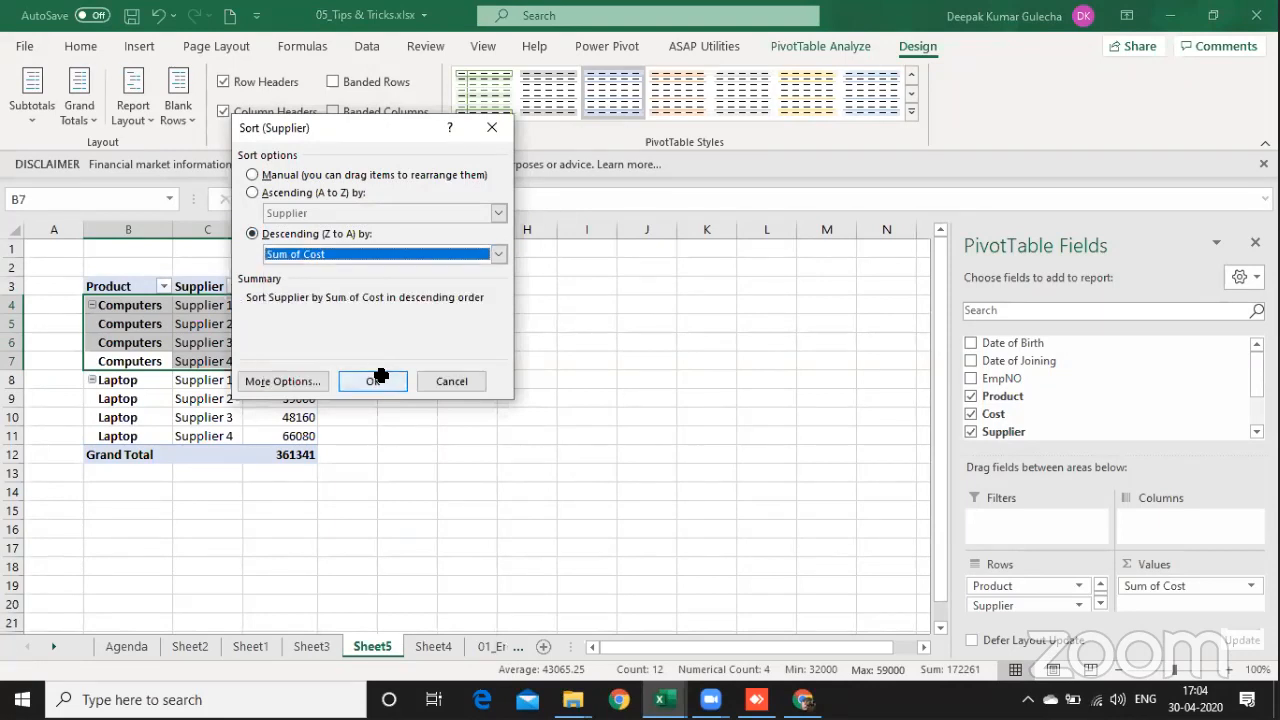
pyautogui.click(373, 381)
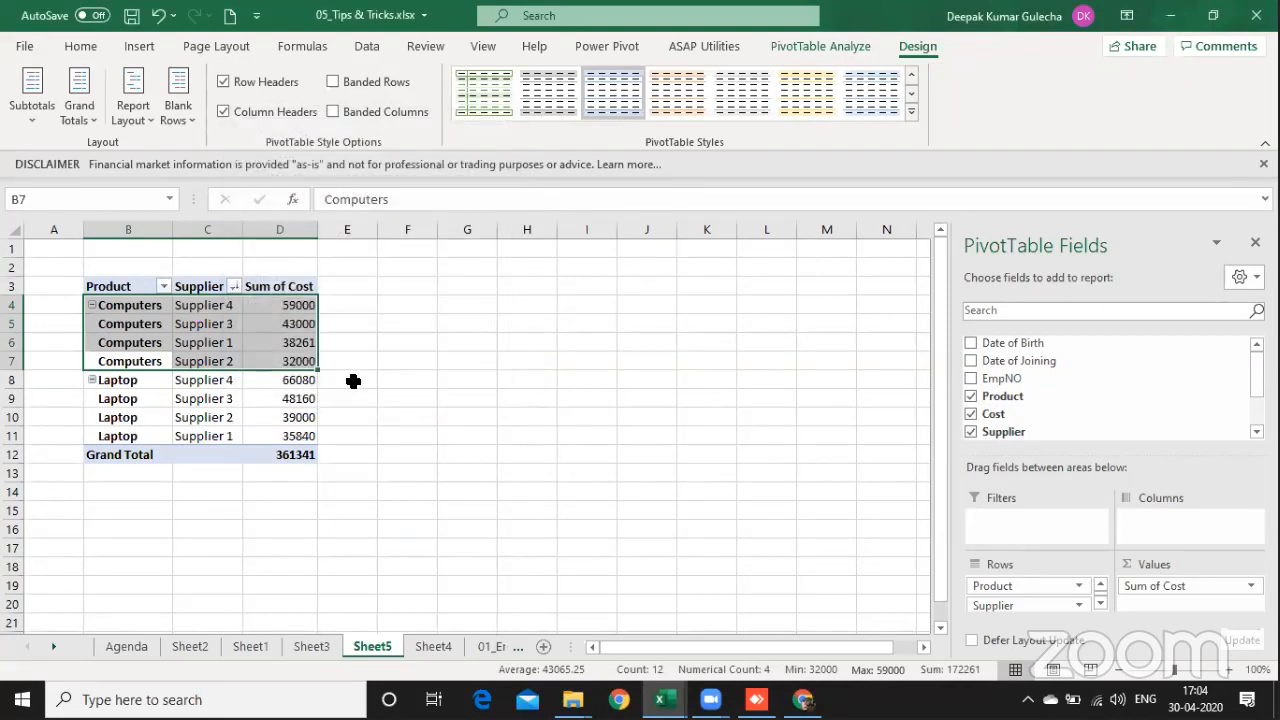
# Step: Sort the Supplier field in ascending order by Sum of Cost
pyautogui.click(234, 285)
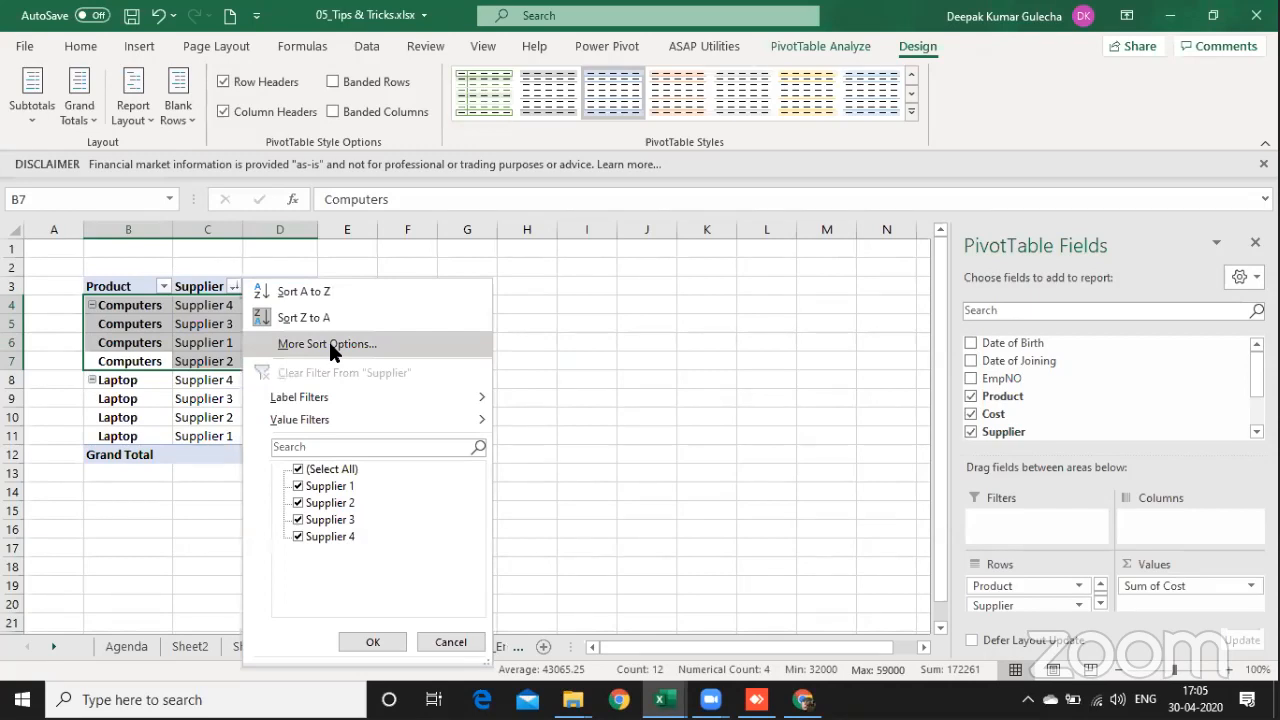
pyautogui.click(328, 343)
pyautogui.click(262, 252)
pyautogui.press('Return')
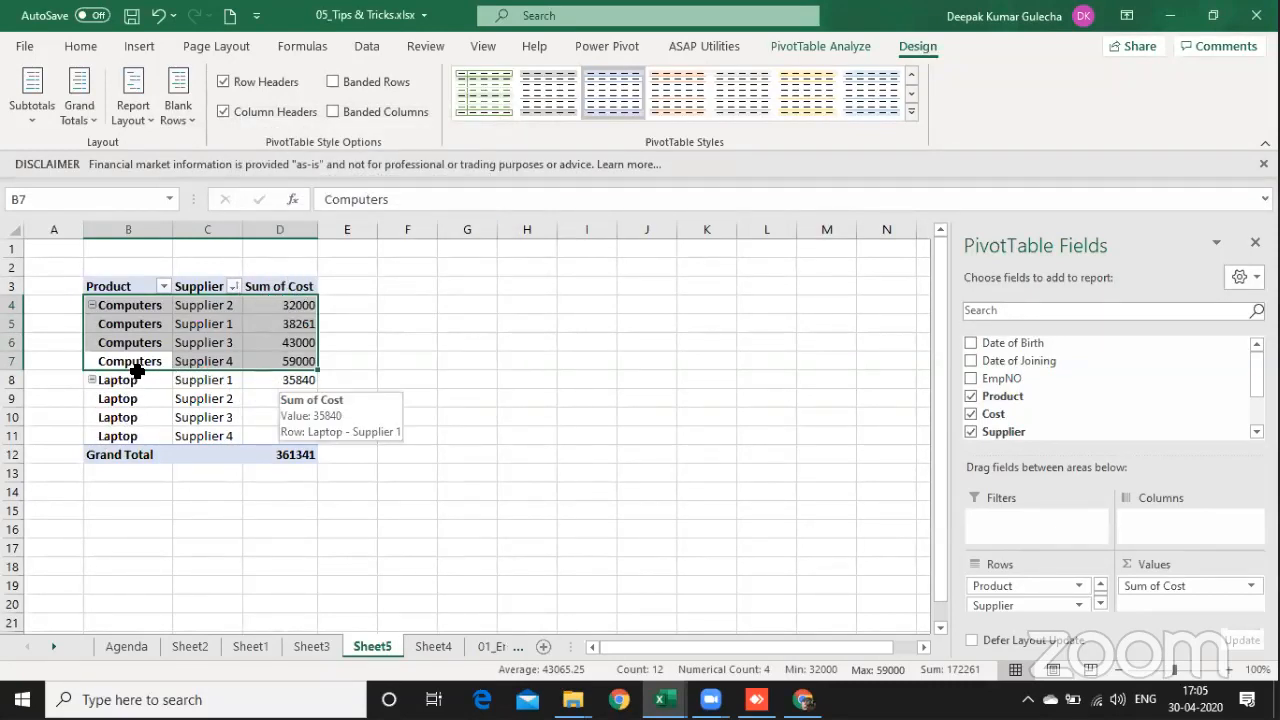
# Step: Set the cost of the Laptop from Supplier 4 in the Sheet4 source table to 23000
pyautogui.moveTo(280, 379); pyautogui.dragTo(119, 366)
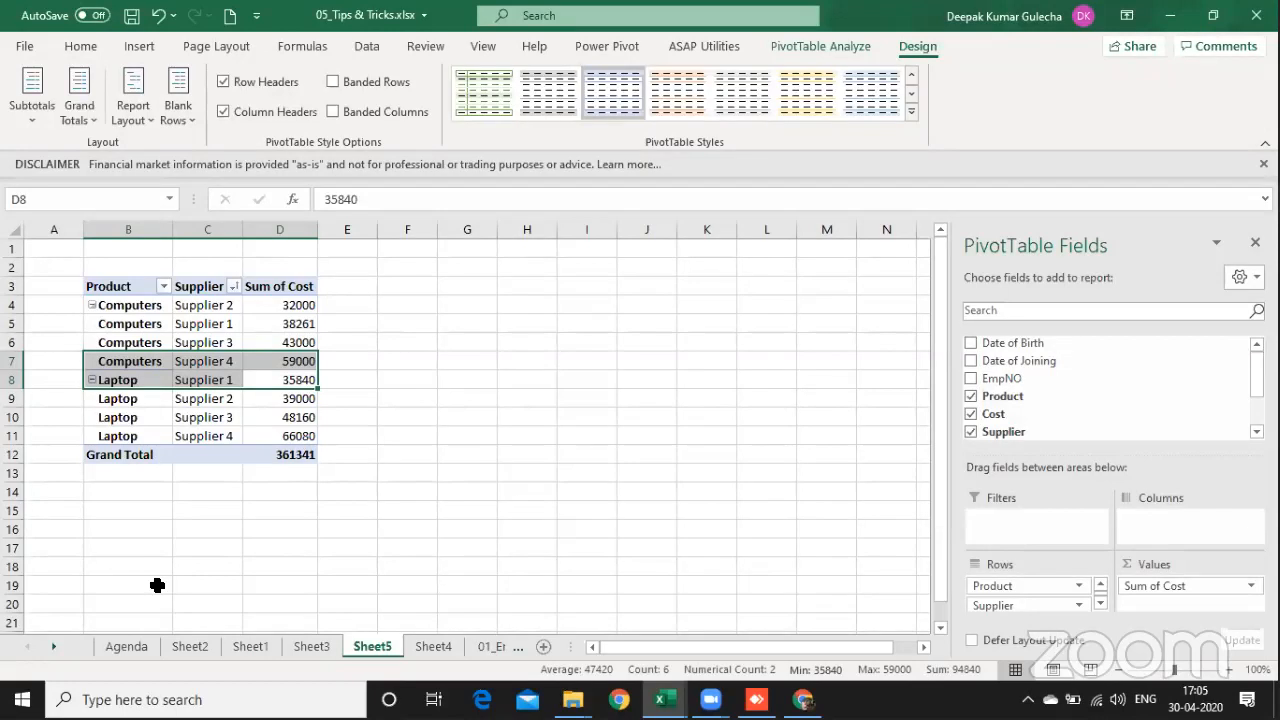
pyautogui.hotkey('ctrl', 'pagedown')
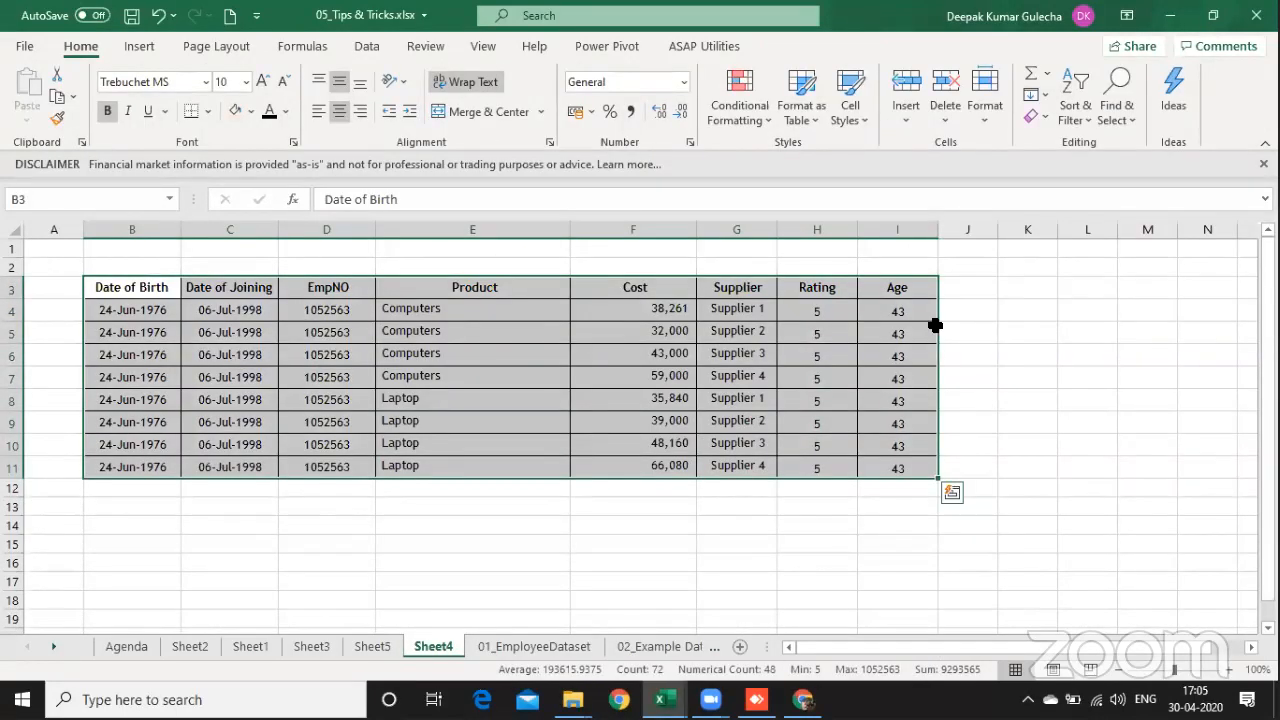
pyautogui.click(646, 460)
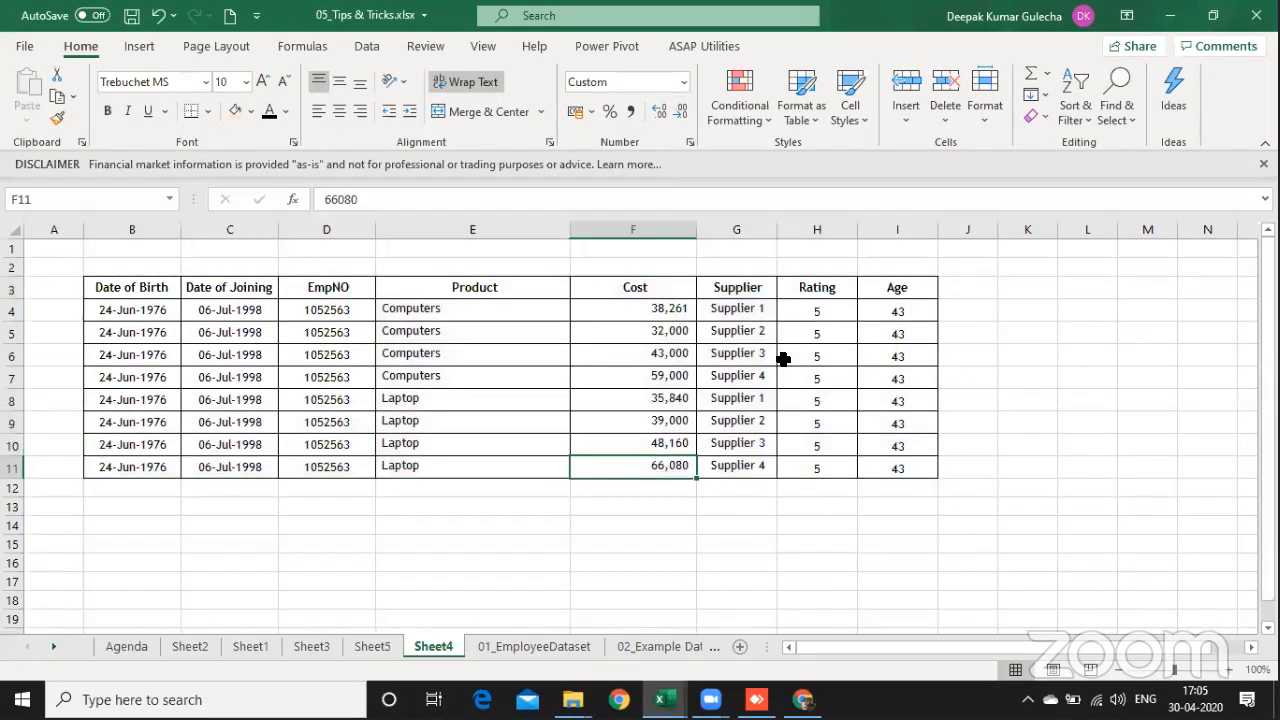
pyautogui.write('23000')
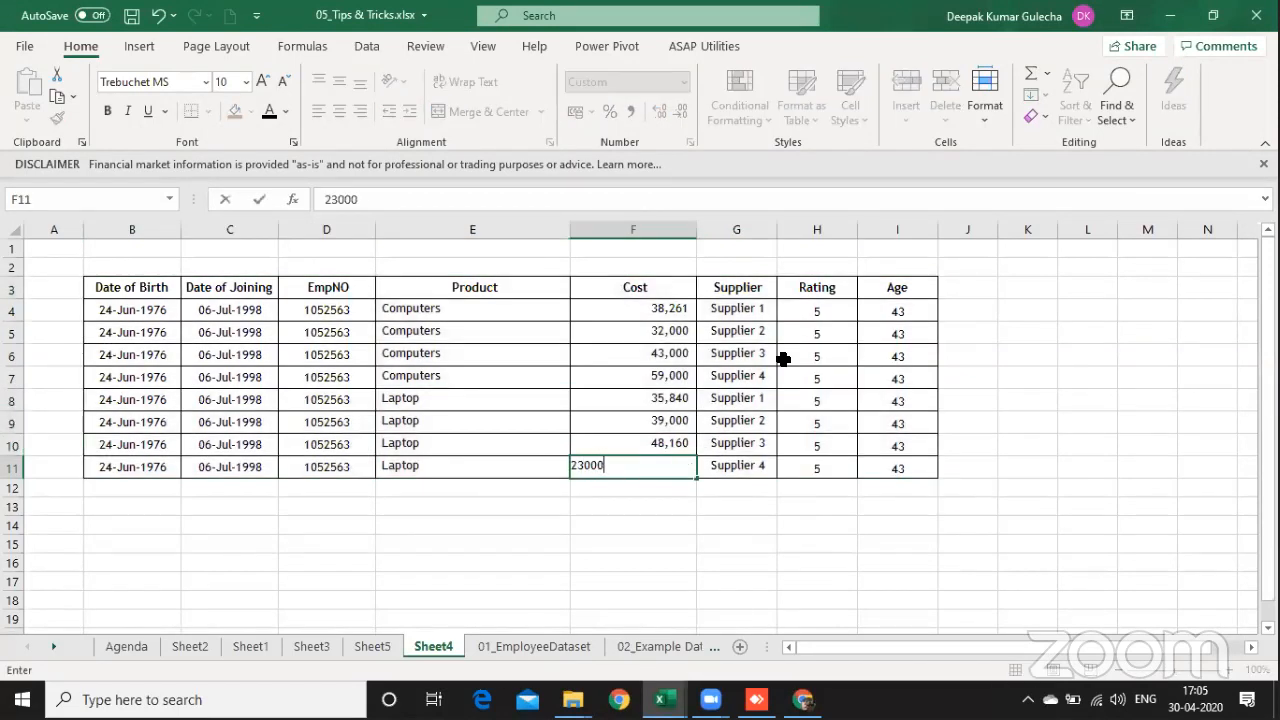
pyautogui.press('Return')
# Step: Refresh the PivotTable on Sheet5 and highlight the first Laptop supplier with its cost
pyautogui.hotkey('ctrl', 'pageup')
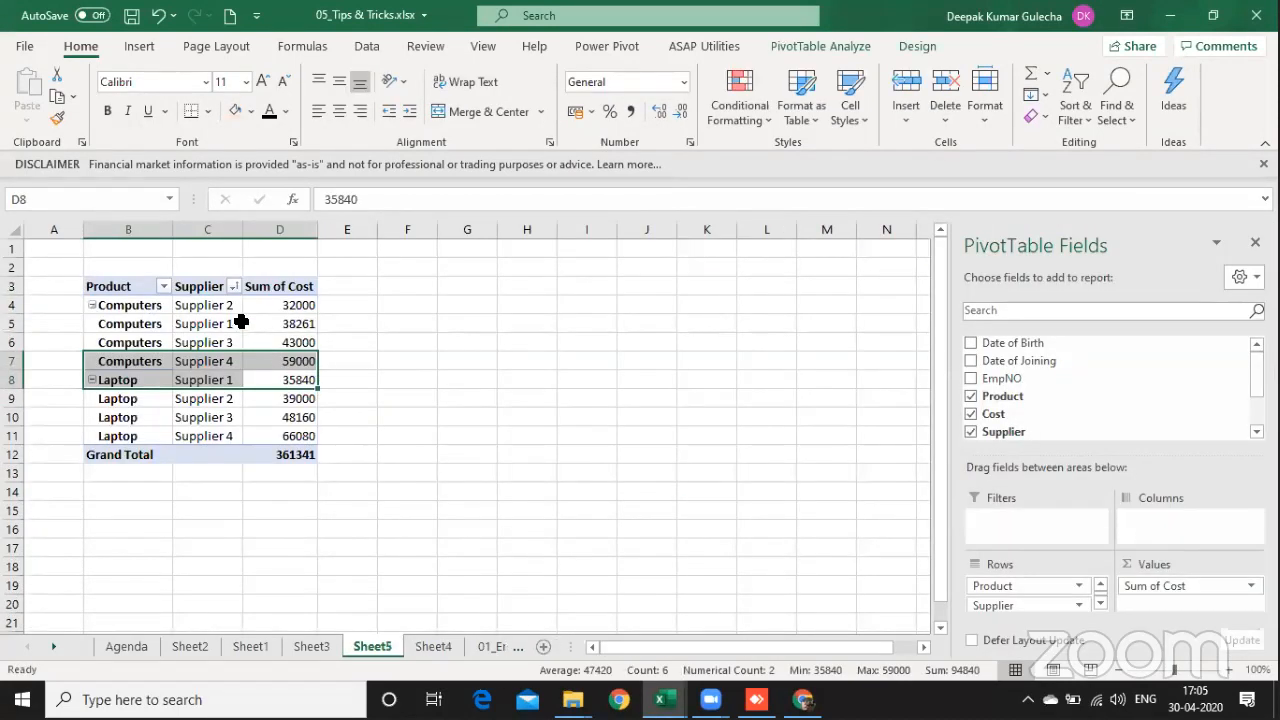
pyautogui.rightClick(241, 322)
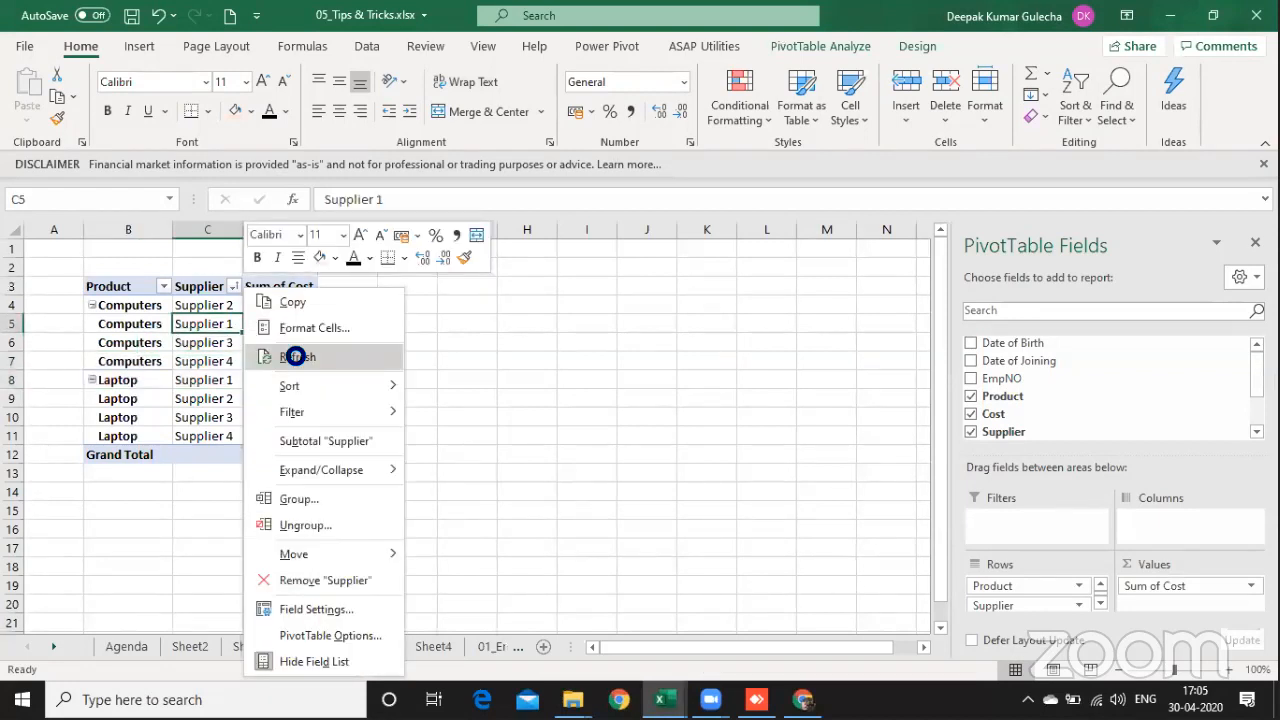
pyautogui.click(294, 357)
pyautogui.moveTo(225, 380); pyautogui.dragTo(305, 372)
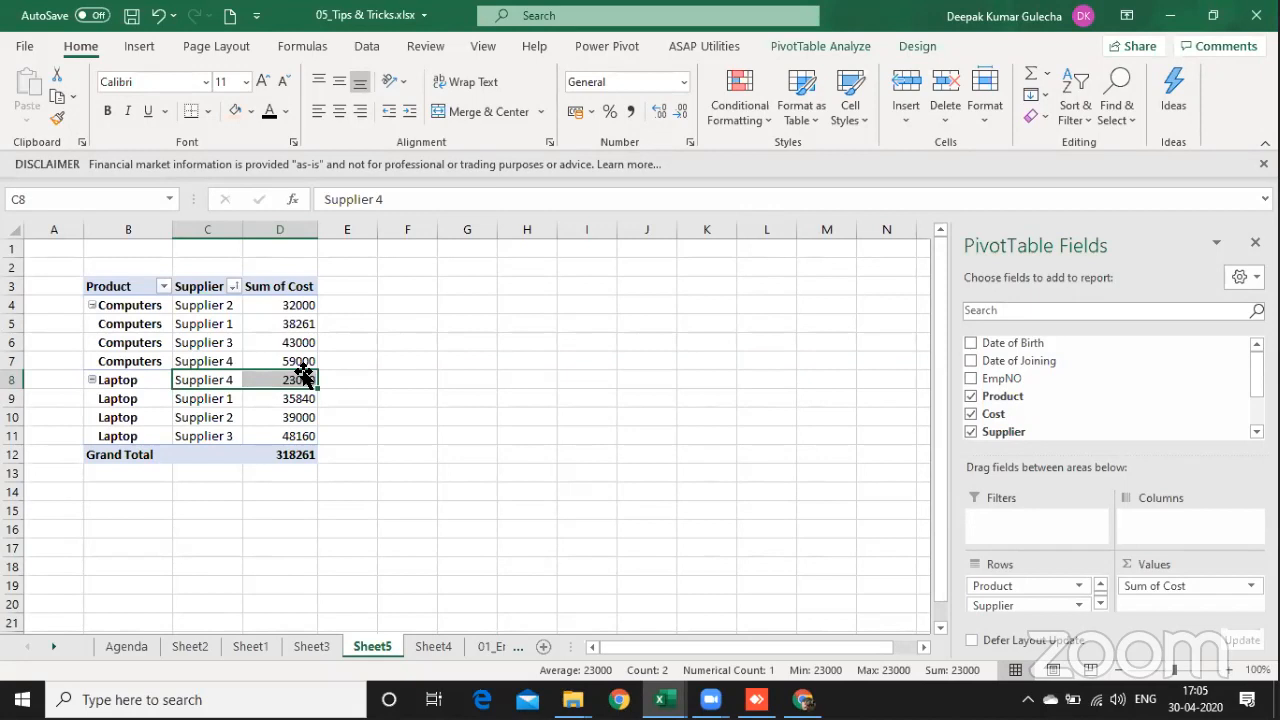
# Step: Filter the Supplier field to the bottom 2 items by Sum of Cost
pyautogui.click(233, 286)
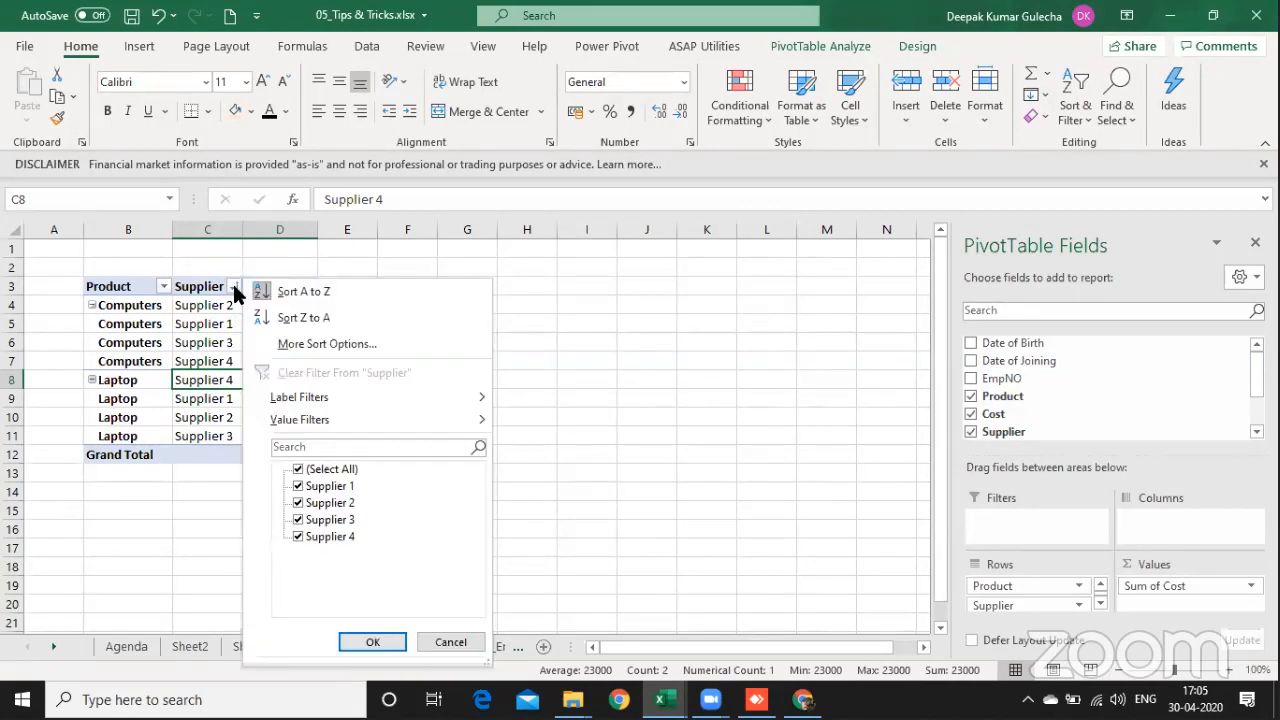
pyautogui.moveTo(348, 423)
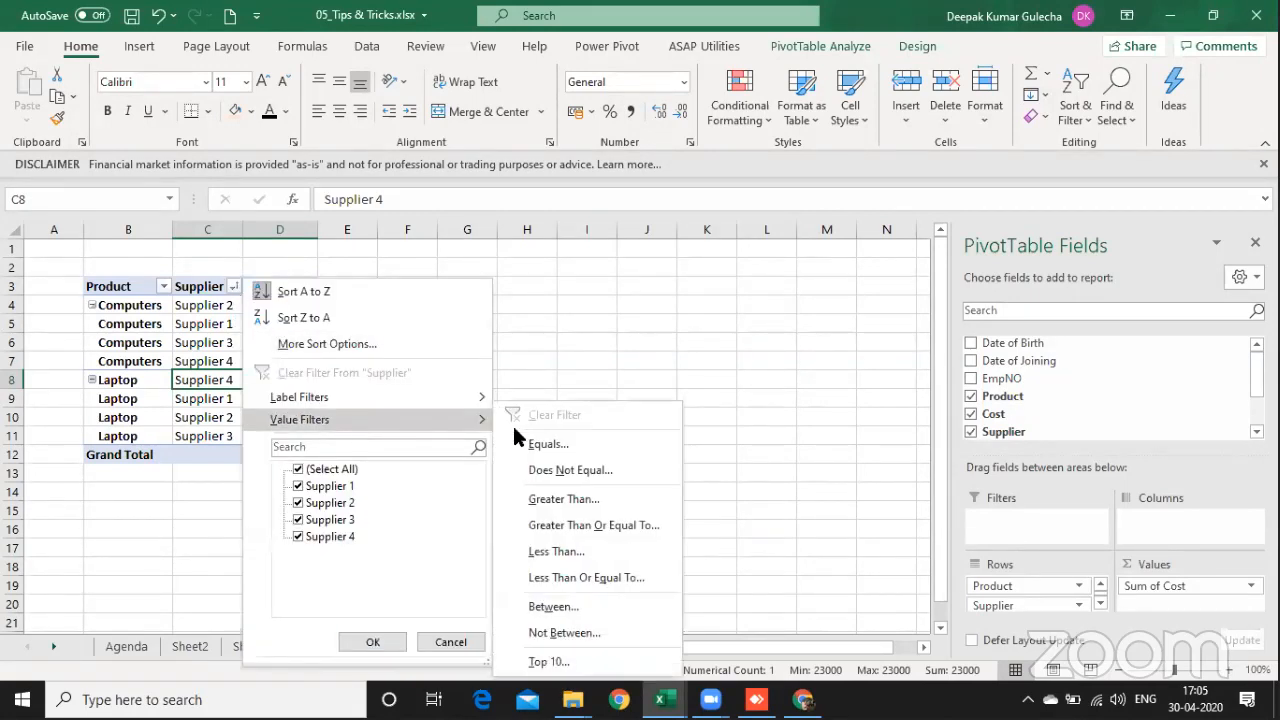
pyautogui.click(585, 660)
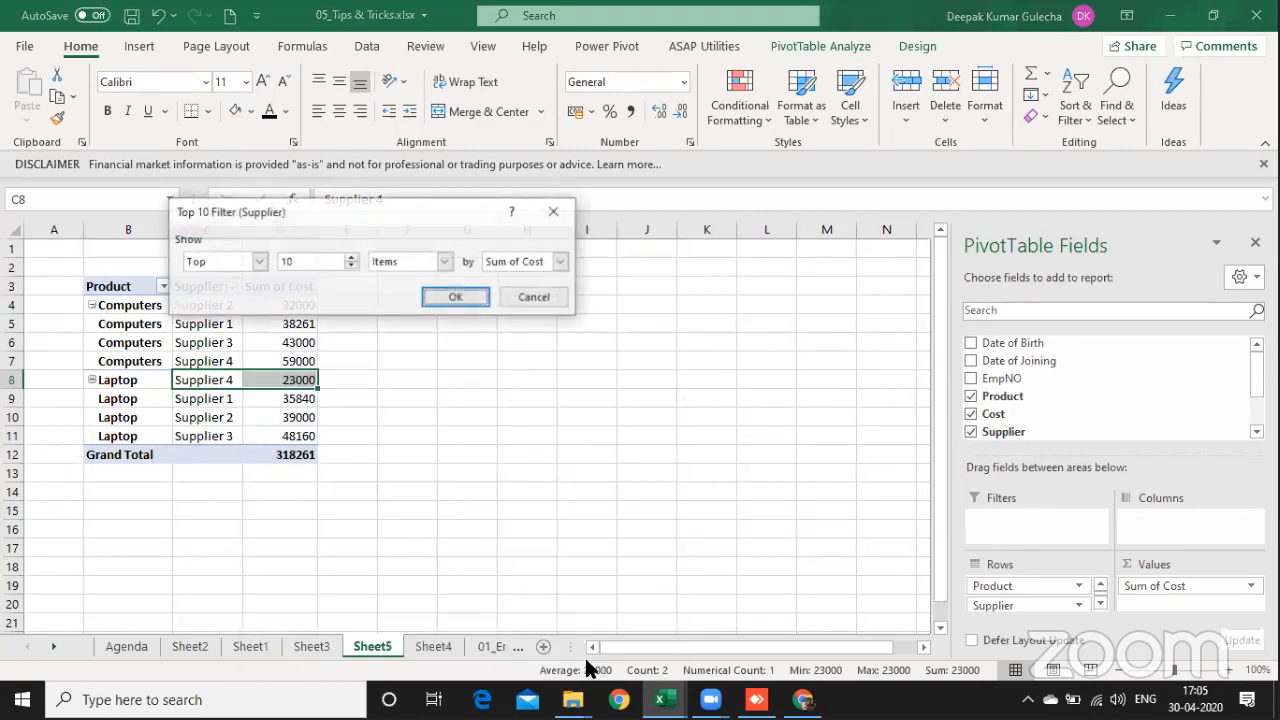
pyautogui.click(259, 262)
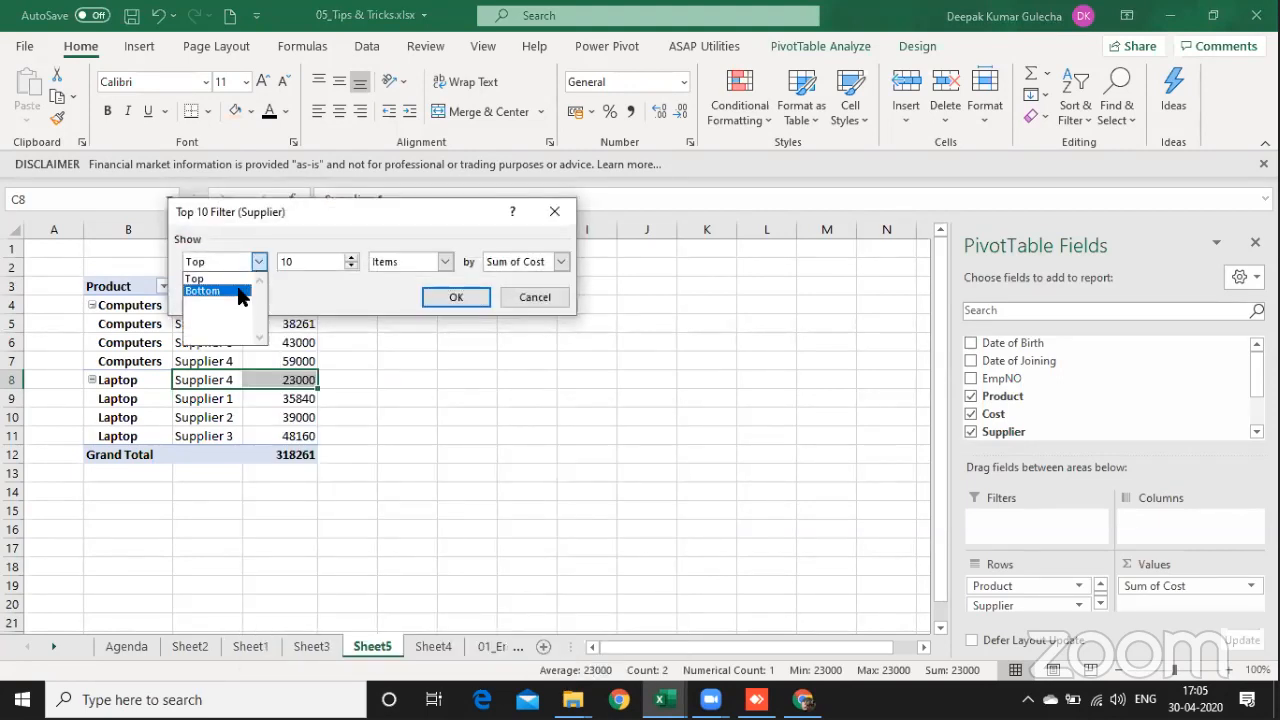
pyautogui.click(246, 289)
pyautogui.click(302, 263)
pyautogui.doubleClick(302, 263)
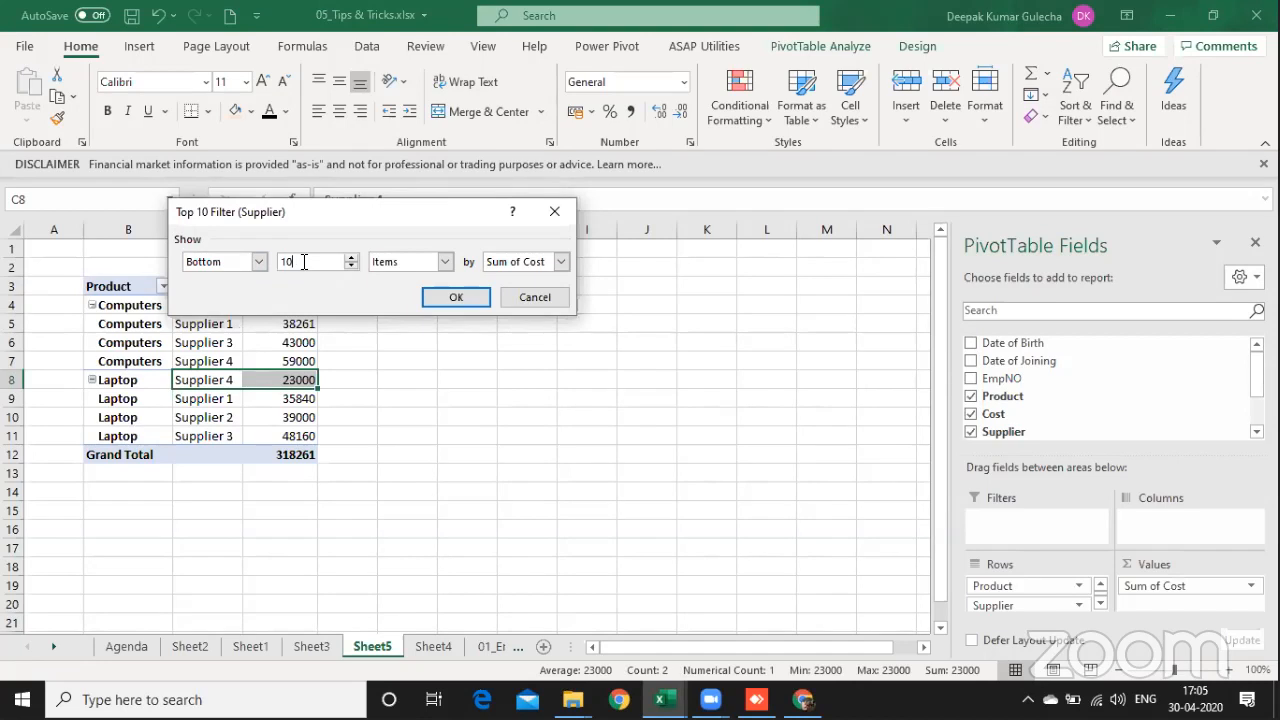
pyautogui.write('2')
pyautogui.click(456, 289)
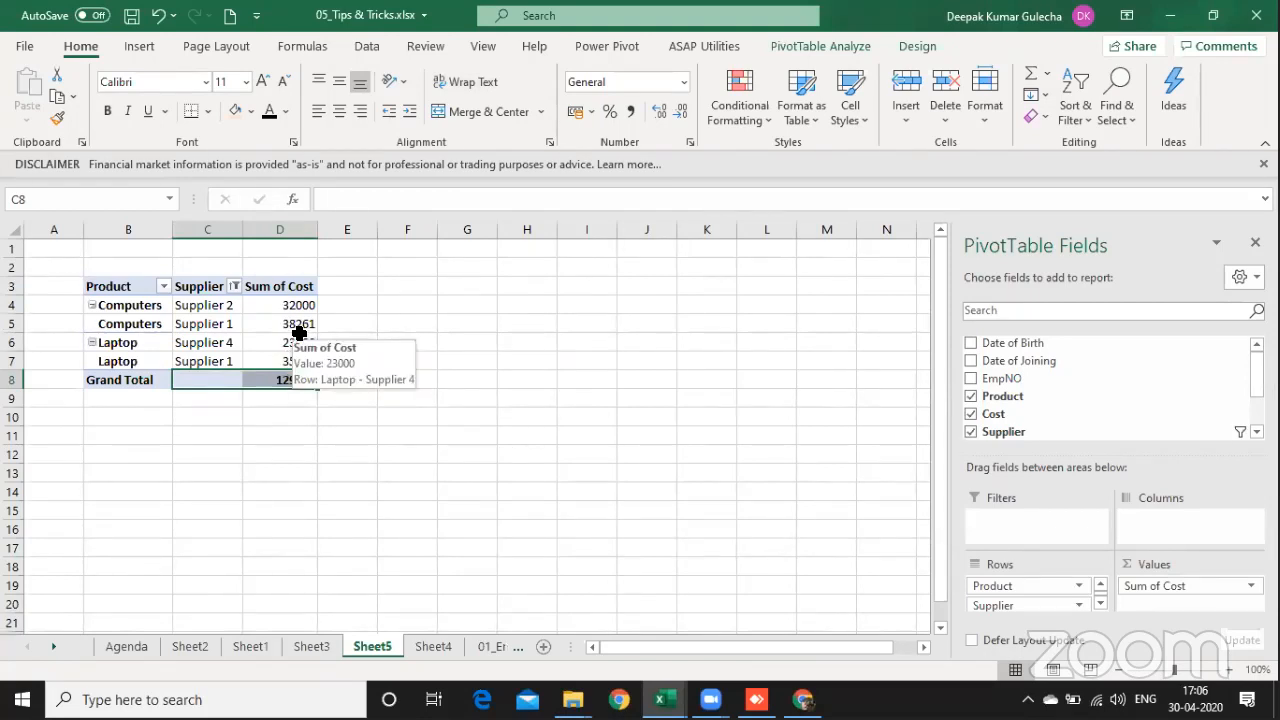
pyautogui.moveTo(291, 324)
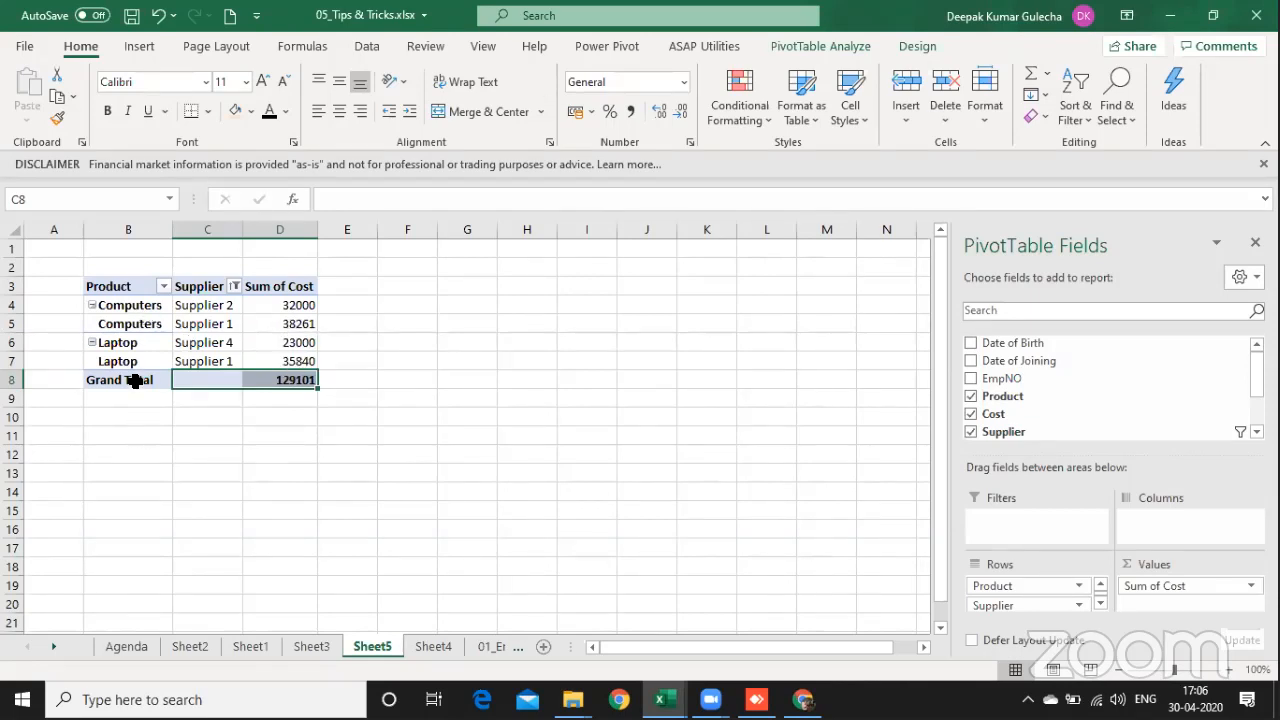
# Step: Set the Product field to insert a blank line after each item label
pyautogui.click(133, 309)
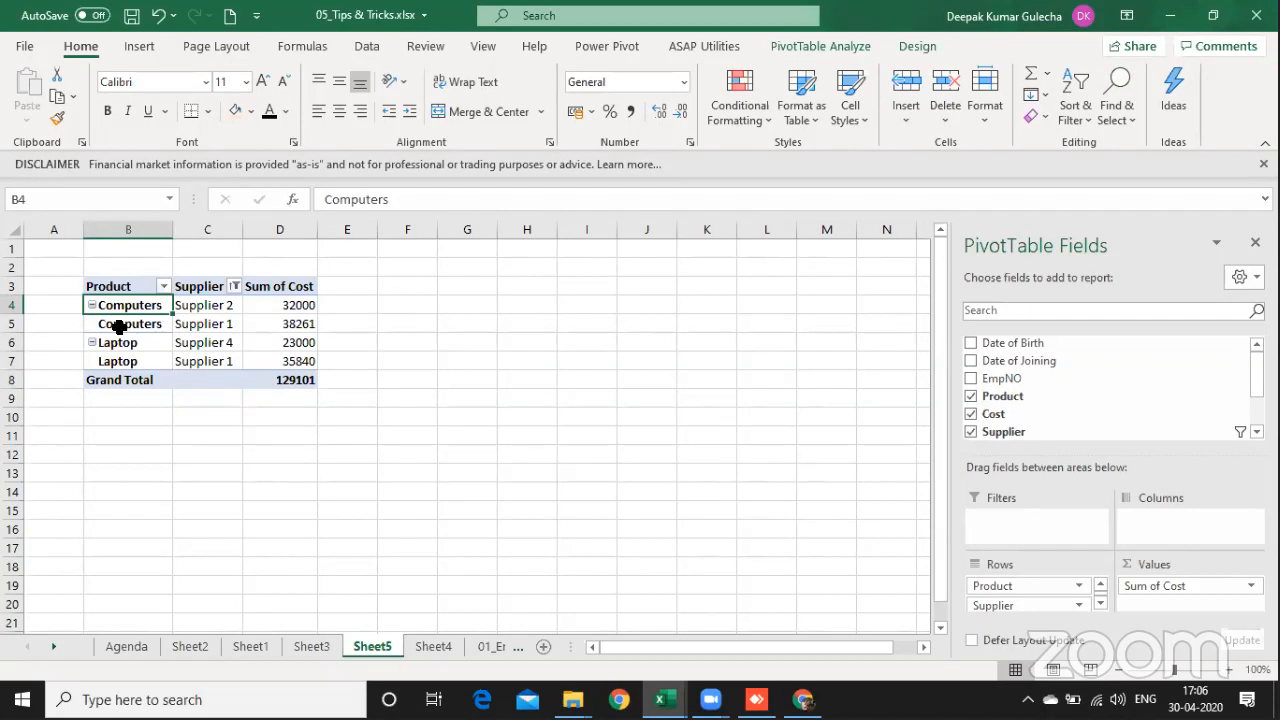
pyautogui.click(119, 326)
pyautogui.rightClick(119, 326)
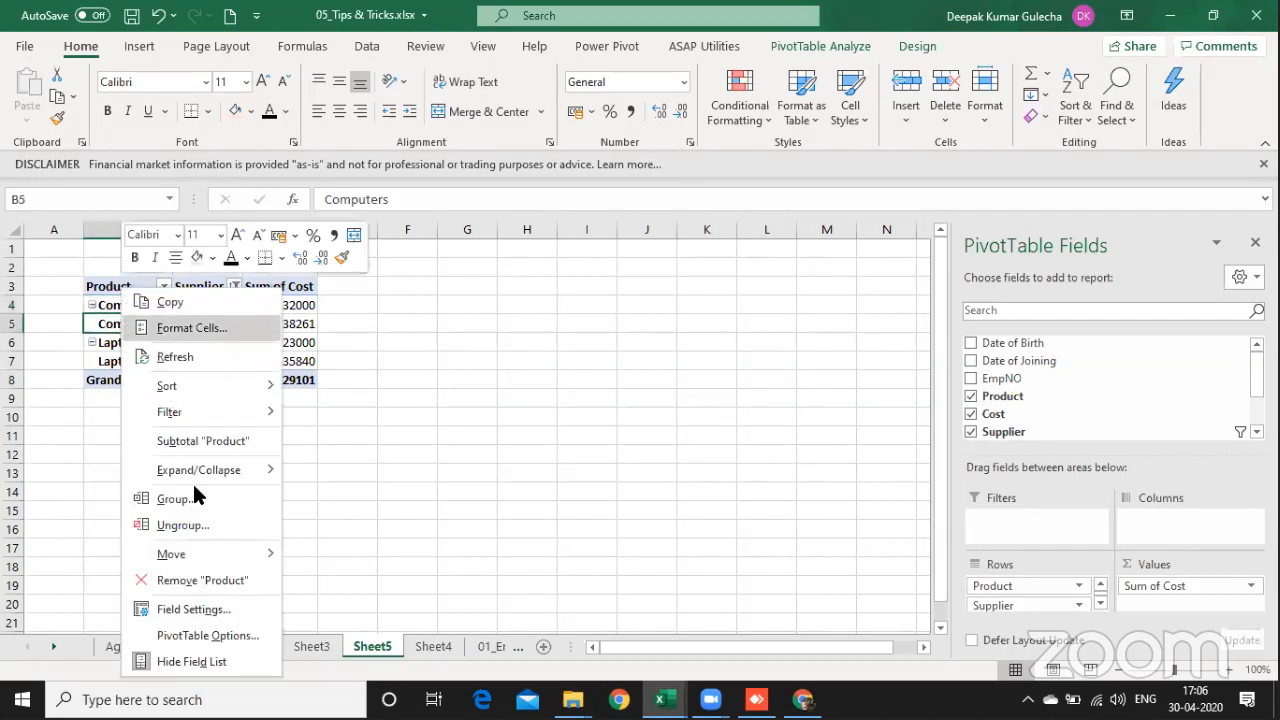
pyautogui.click(217, 610)
pyautogui.click(184, 381)
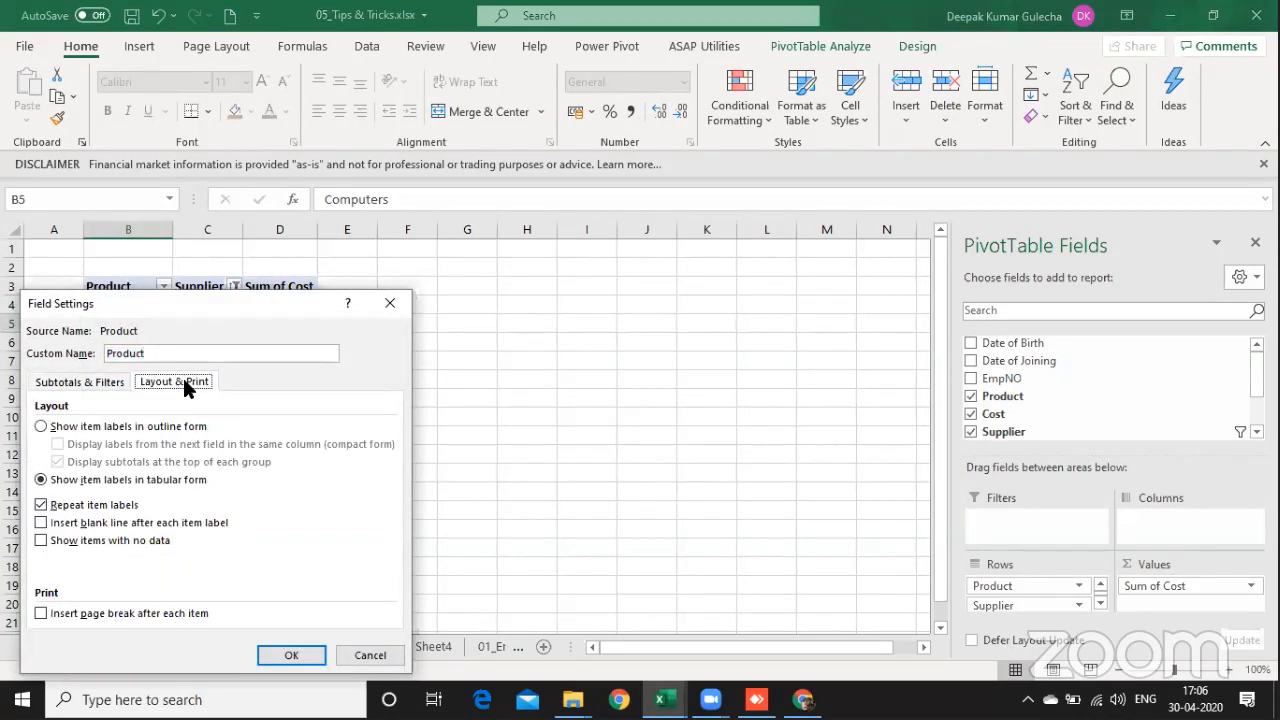
pyautogui.click(64, 524)
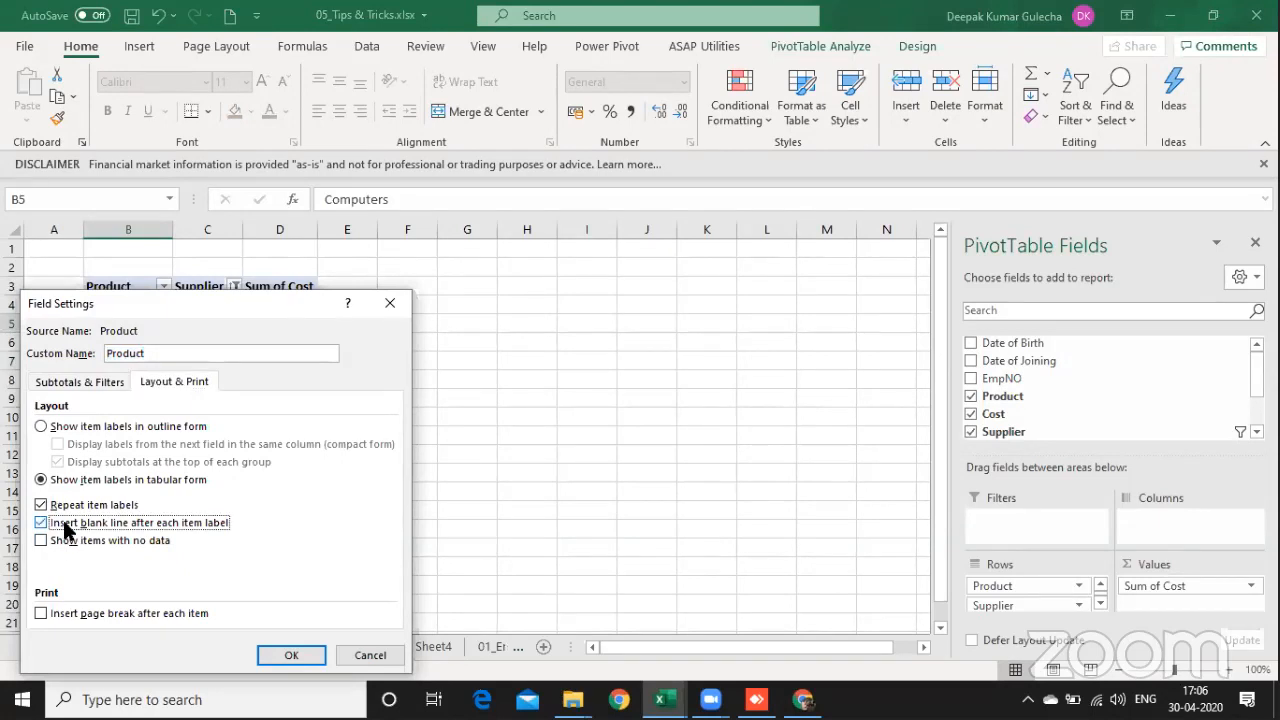
pyautogui.click(290, 658)
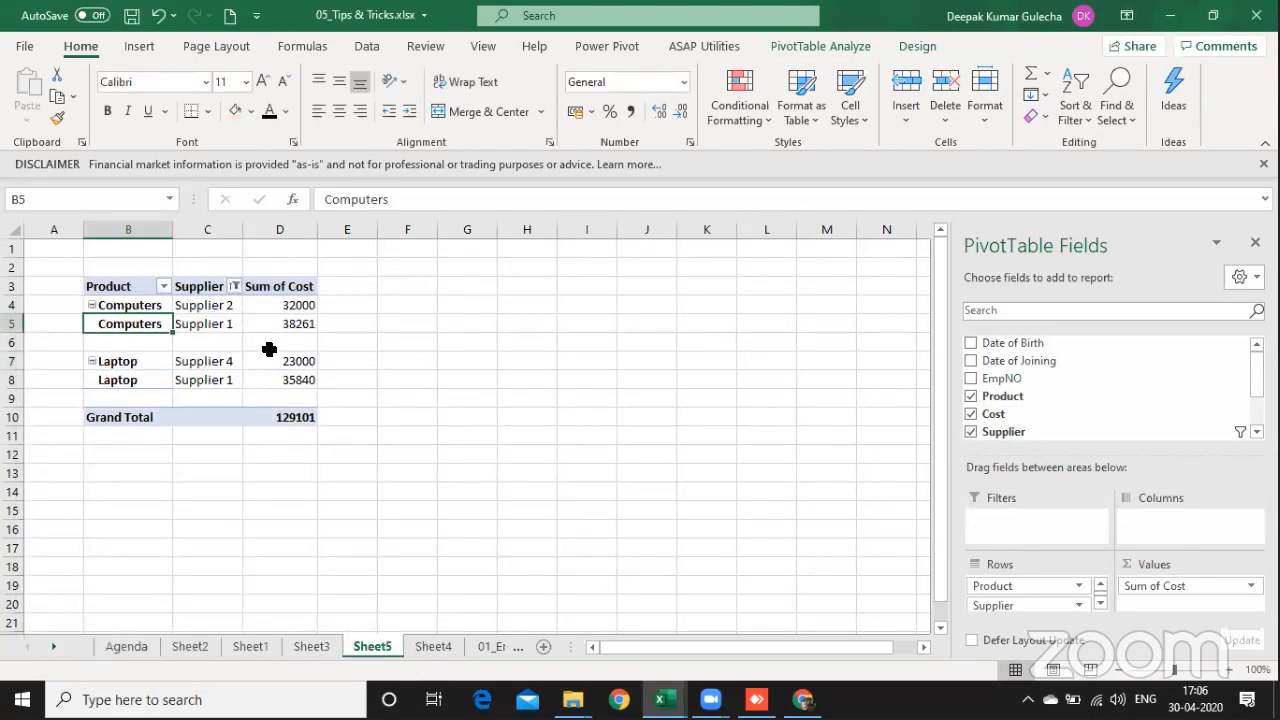
pyautogui.click(783, 329)
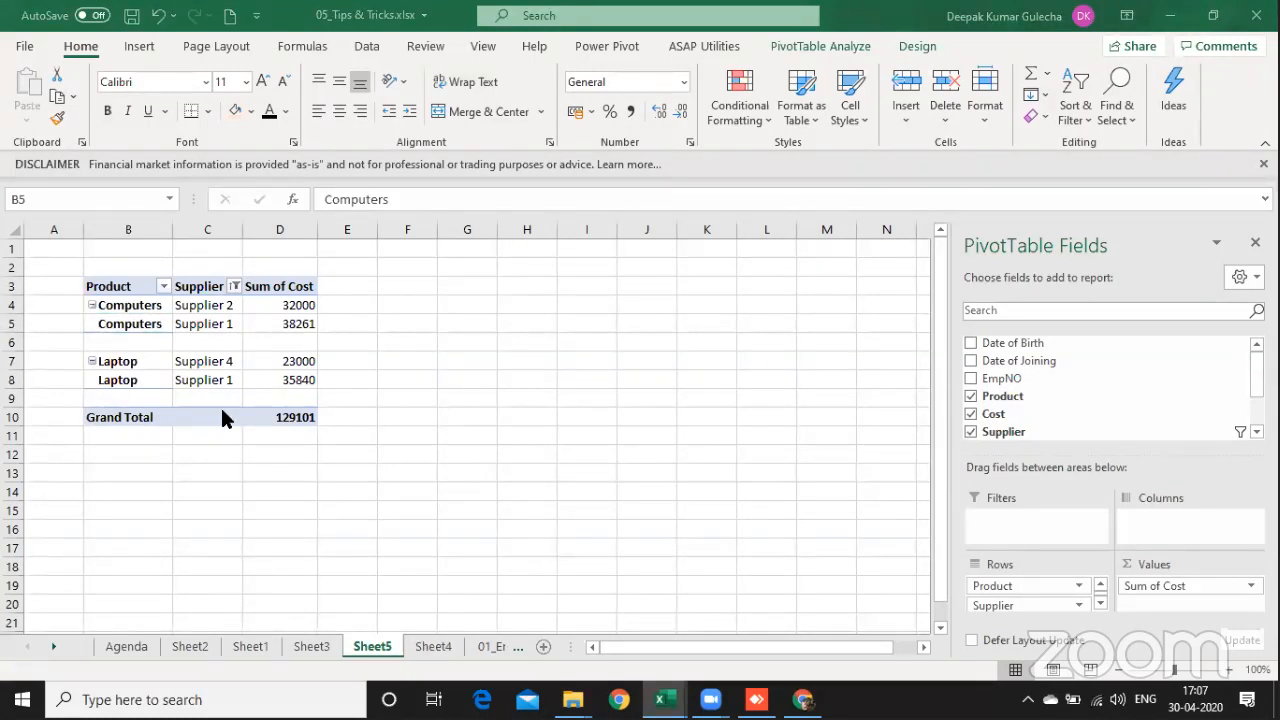
# Step: Widen the Supplier column and format the Sum of Cost column in comma style without decimals
pyautogui.moveTo(243, 229); pyautogui.dragTo(340, 226)
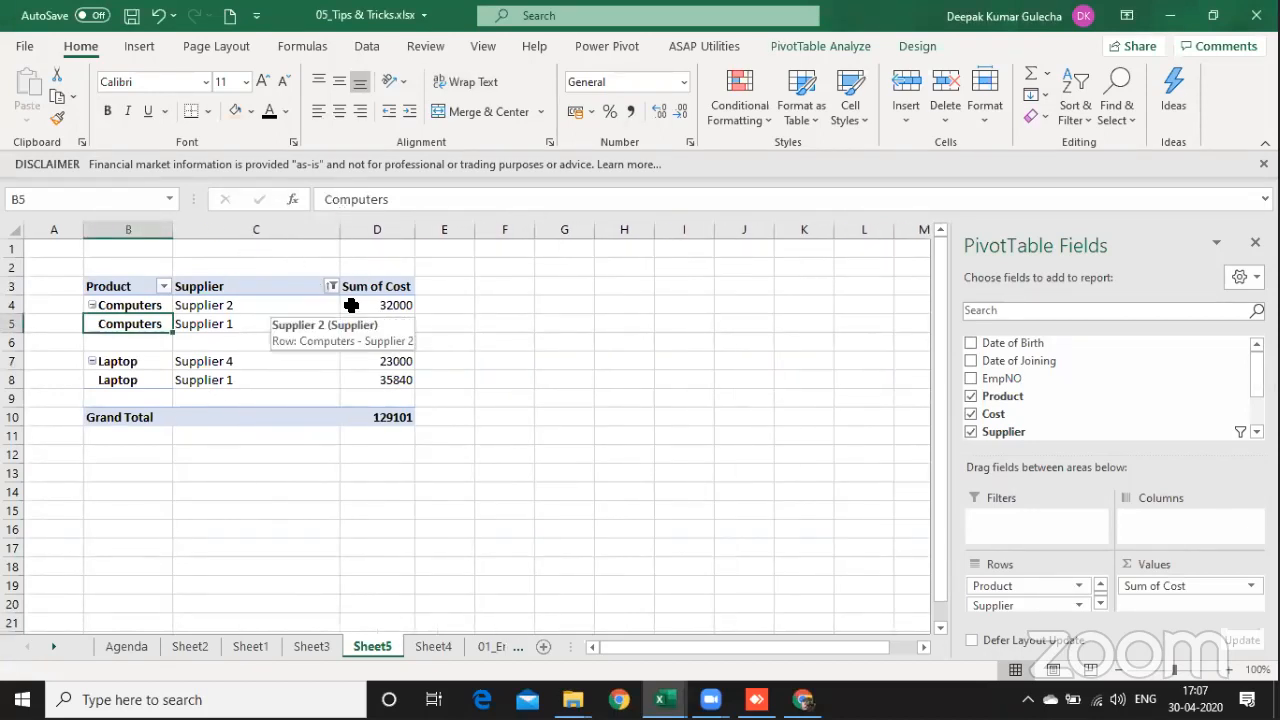
pyautogui.click(389, 301)
pyautogui.click(392, 280)
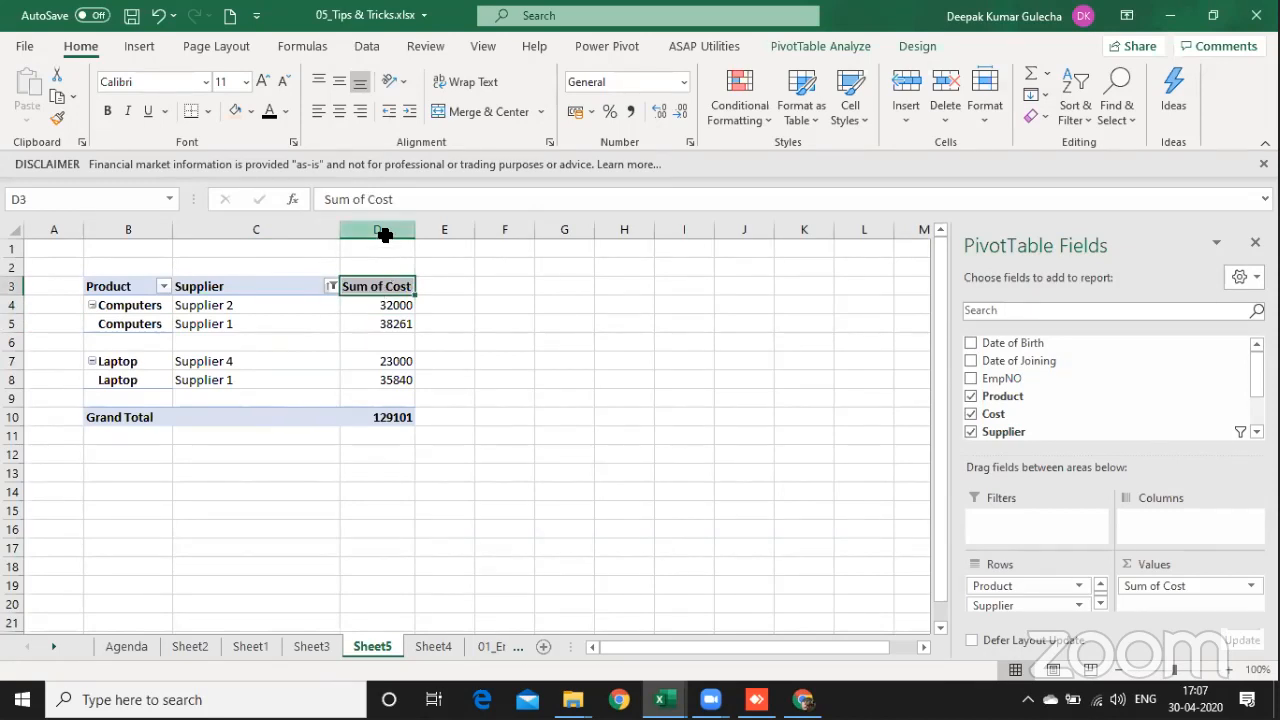
pyautogui.click(385, 242)
pyautogui.click(632, 112)
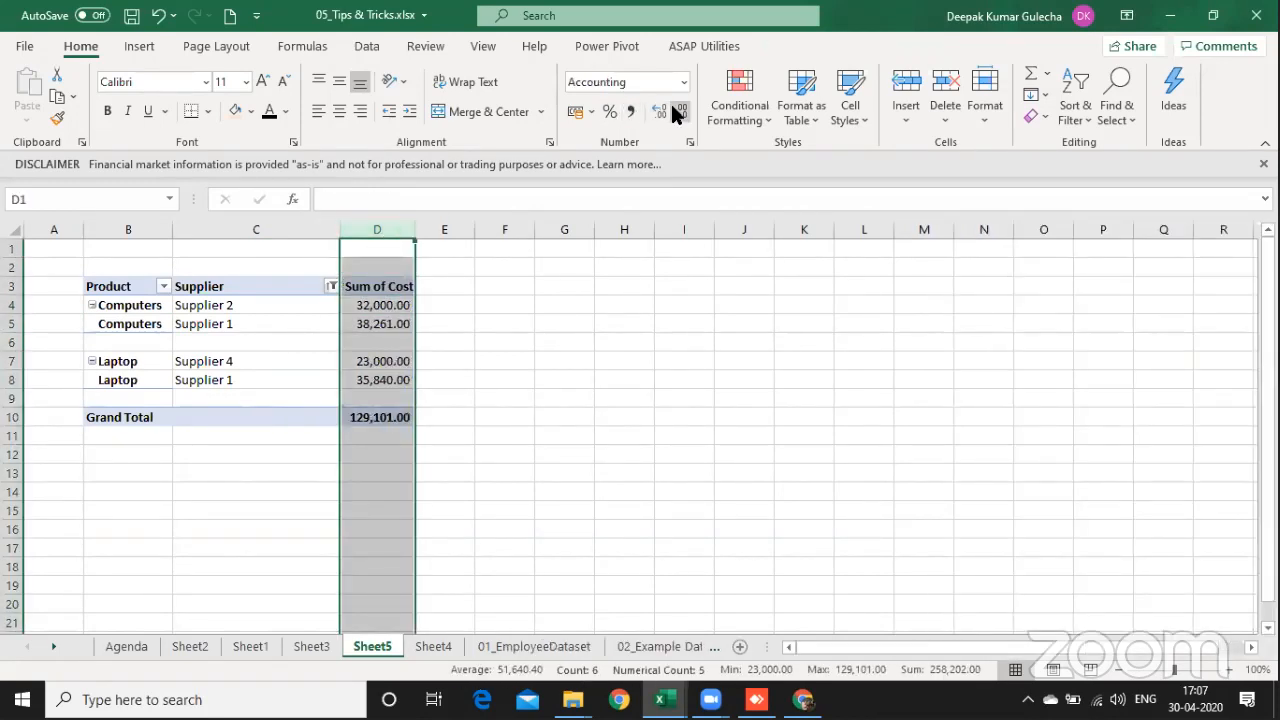
pyautogui.click(680, 111)
pyautogui.click(680, 111)
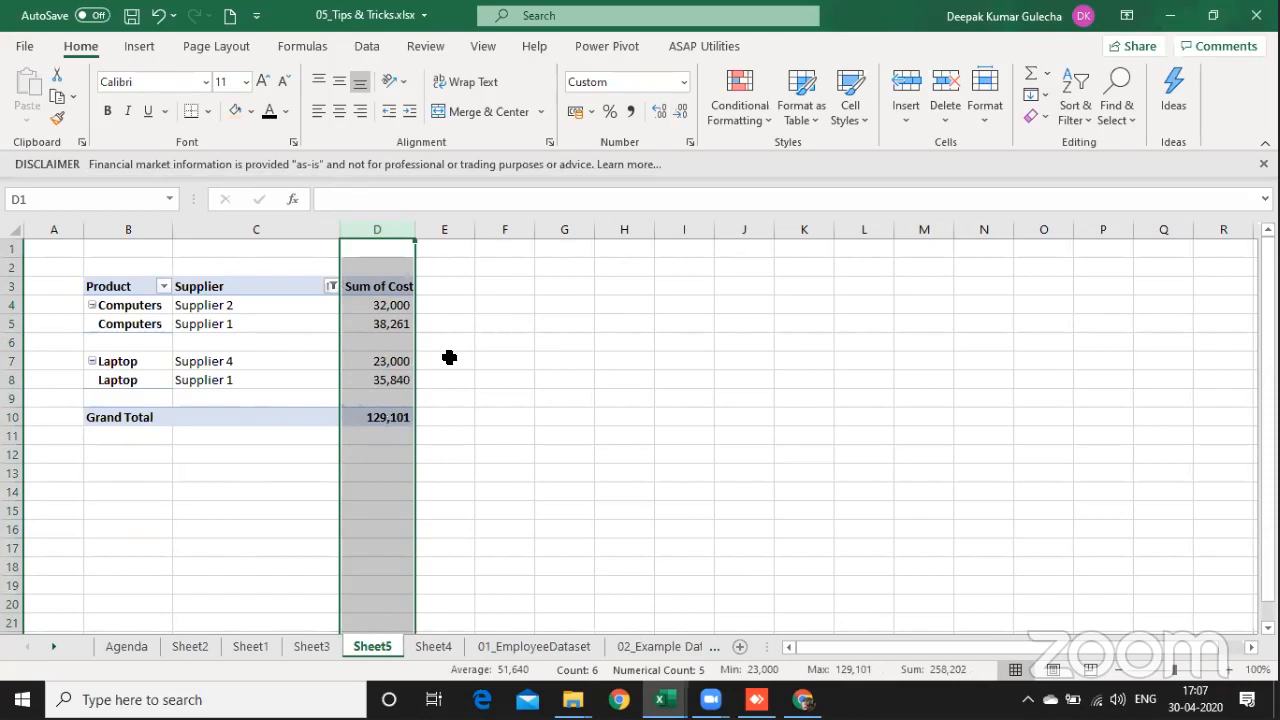
pyautogui.click(191, 506)
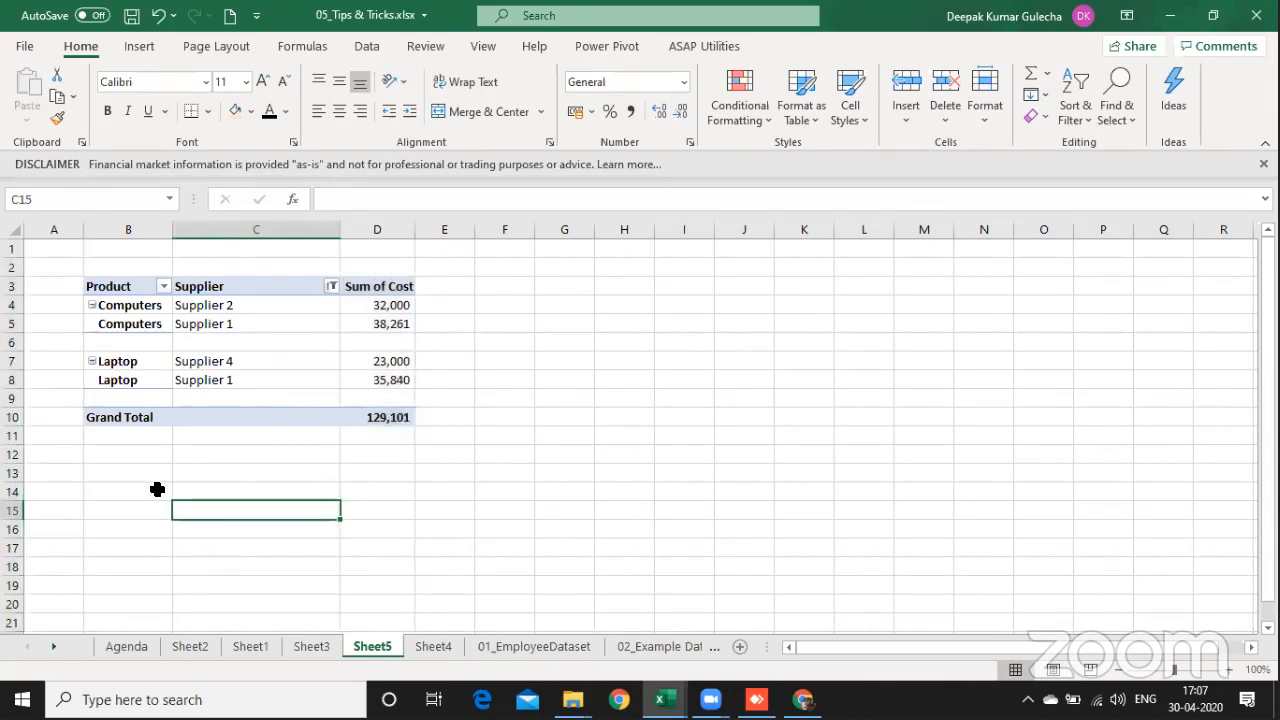
# Step: Return to the Agenda sheet and review takeaways 6 and 7 on Pivot Table cache data and conditional formatting
pyautogui.hotkey('ctrl', 'pageup')
pyautogui.hotkey('ctrl', 'pageup')
pyautogui.hotkey('ctrl', 'pageup')
pyautogui.hotkey('ctrl', 'pageup')
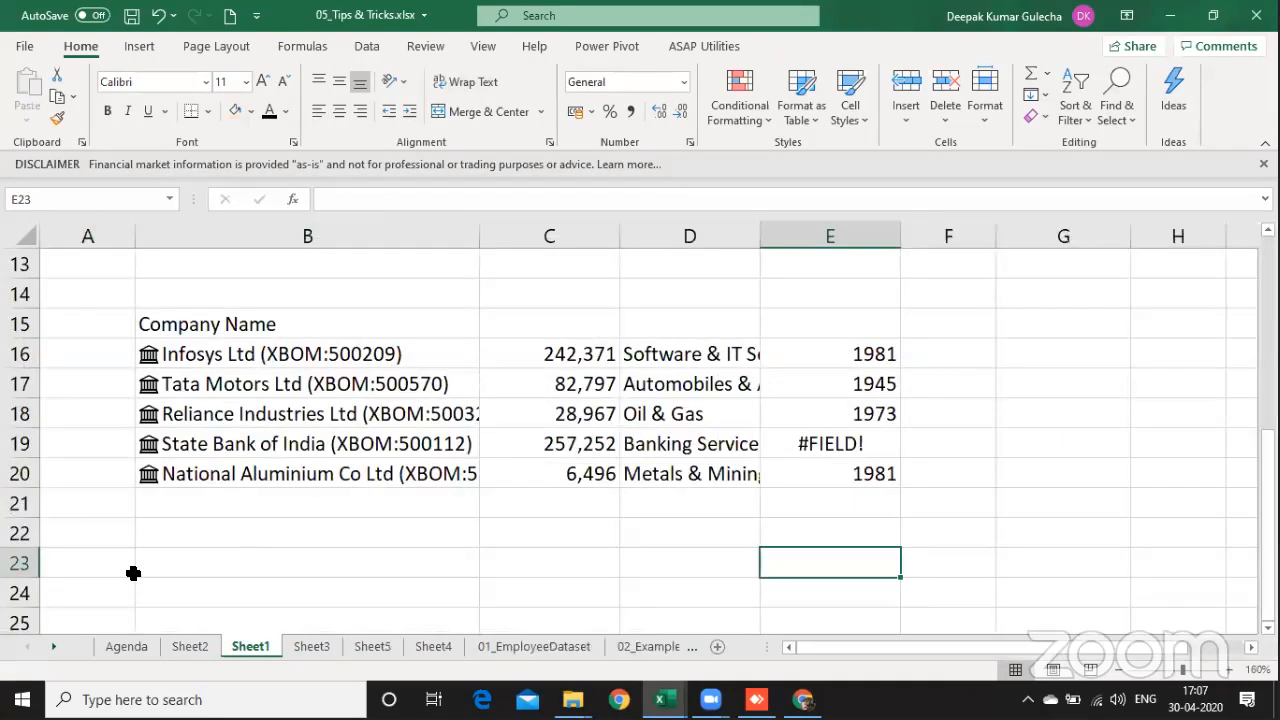
pyautogui.press('Up')
pyautogui.press('Left')
pyautogui.press('Left')
pyautogui.press('Down')
pyautogui.press('Left')
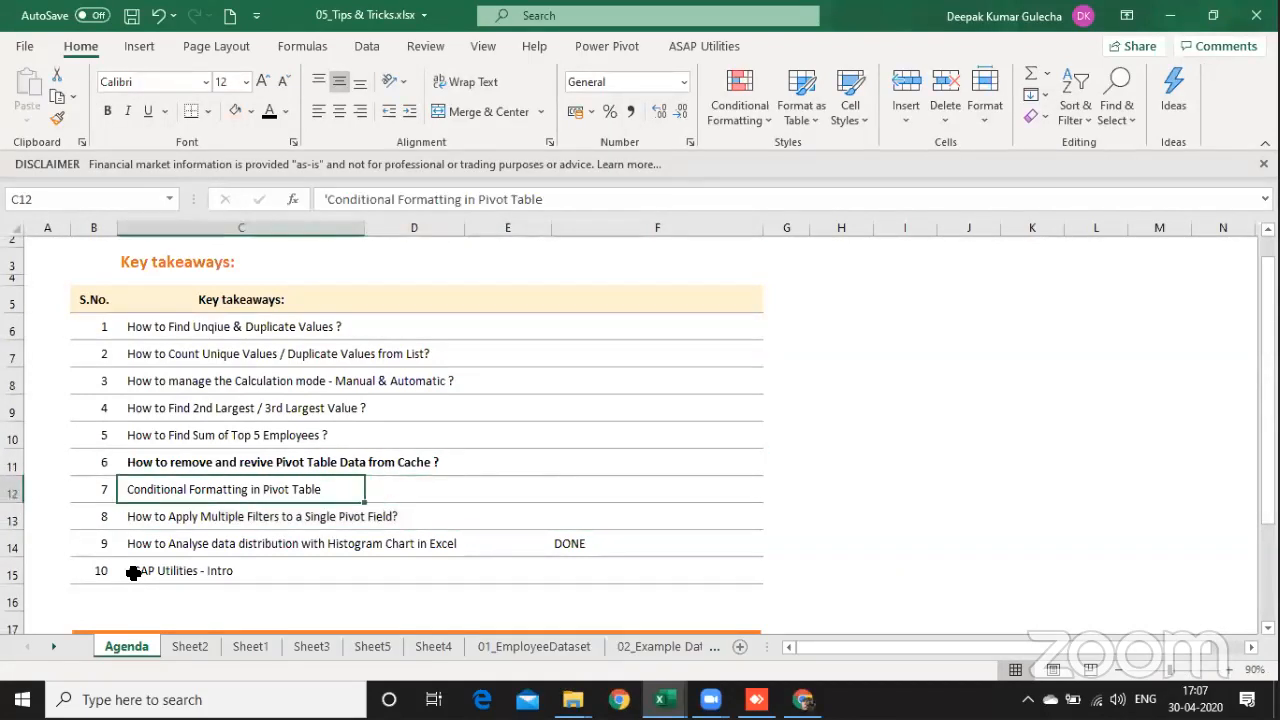
pyautogui.hotkey('shift', 'Right')
pyautogui.hotkey('shift', 'Right')
pyautogui.hotkey('shift', 'Right')
pyautogui.hotkey('shift', 'Right')
pyautogui.hotkey('shift', 'Right')
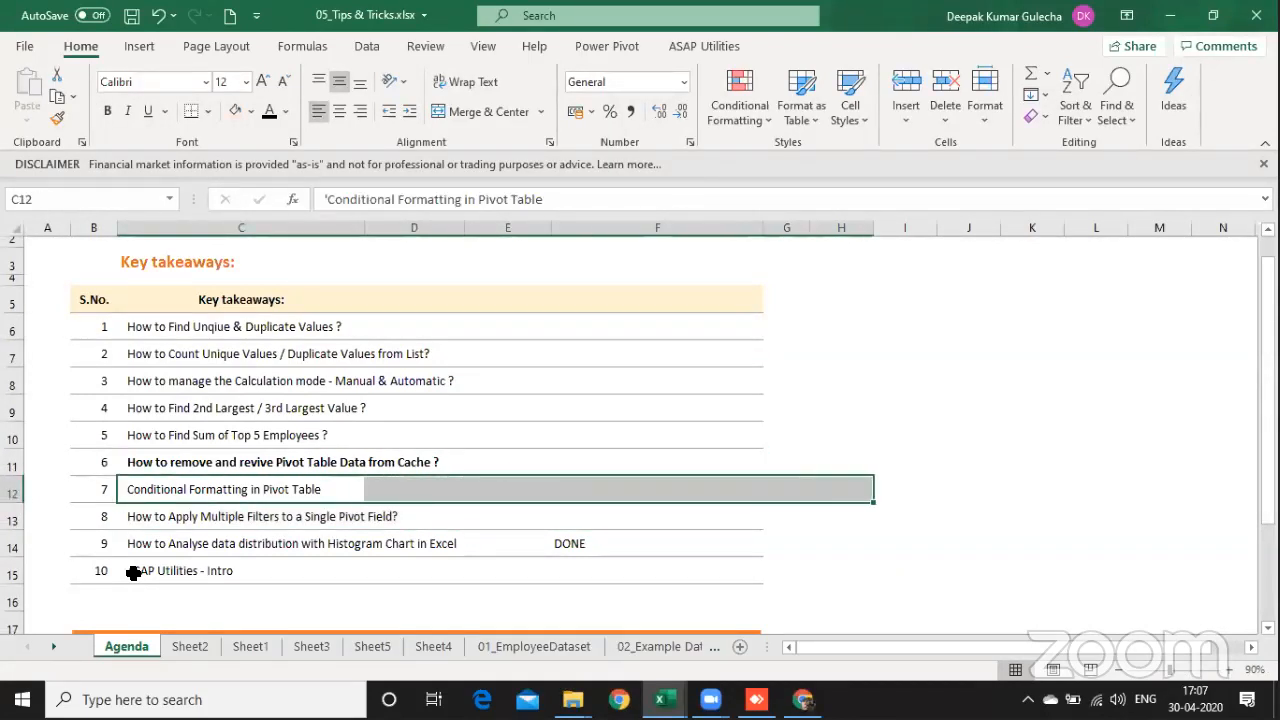
pyautogui.press('Up')
pyautogui.press('Left')
pyautogui.press('Right')
# Step: Turn off saving source data with the file for the salary PivotTable on Sheet3 and save the workbook
pyautogui.hotkey('ctrl', 'pagedown')
pyautogui.hotkey('ctrl', 'pagedown')
pyautogui.hotkey('ctrl', 'pagedown')
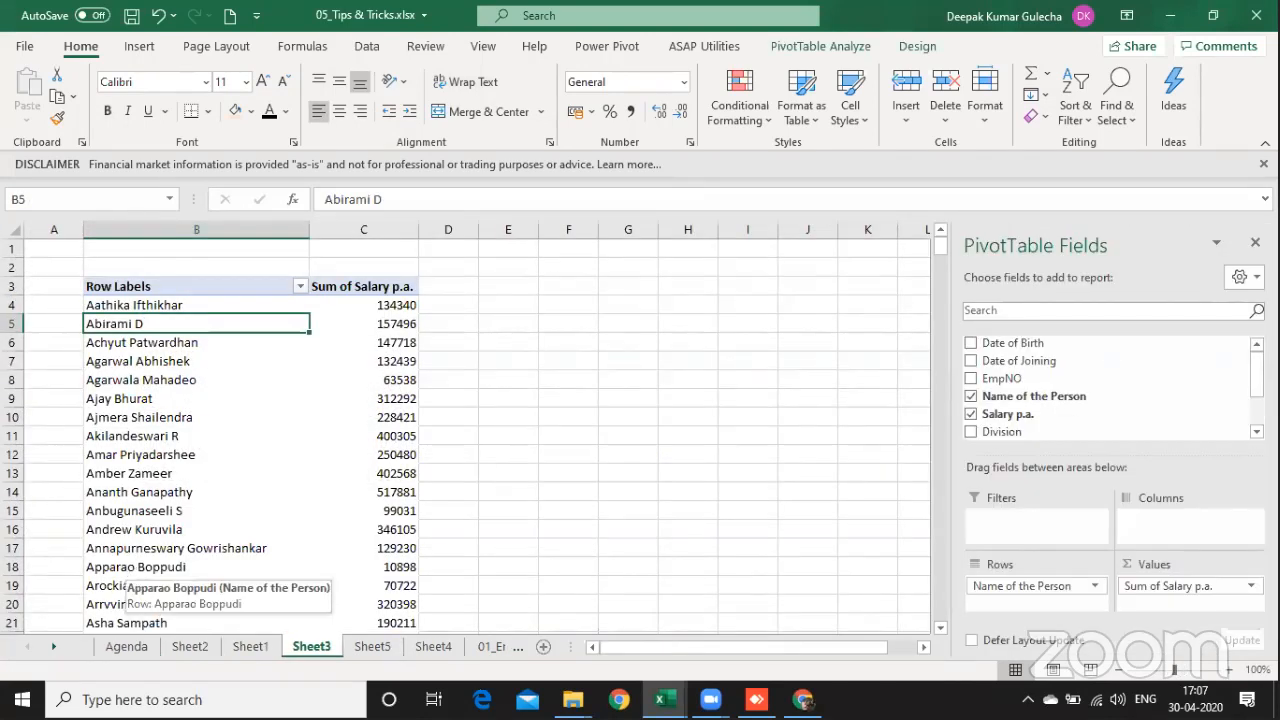
pyautogui.rightClick(278, 378)
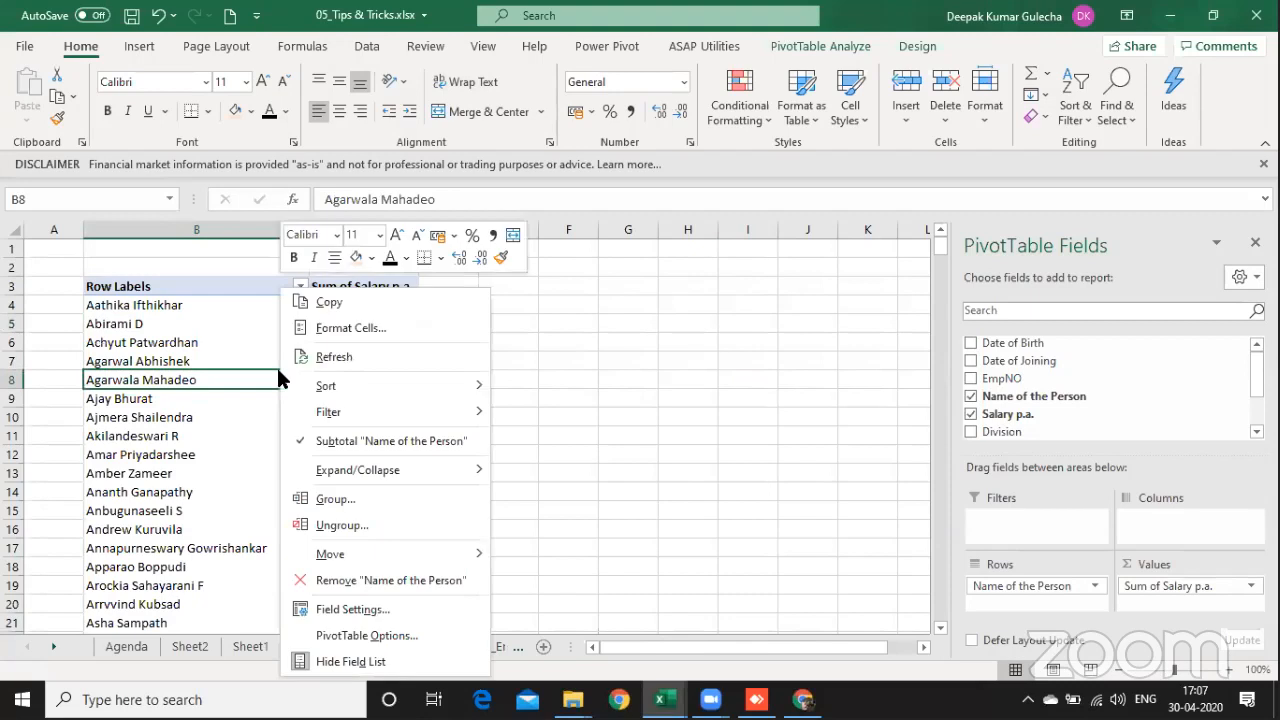
pyautogui.click(362, 637)
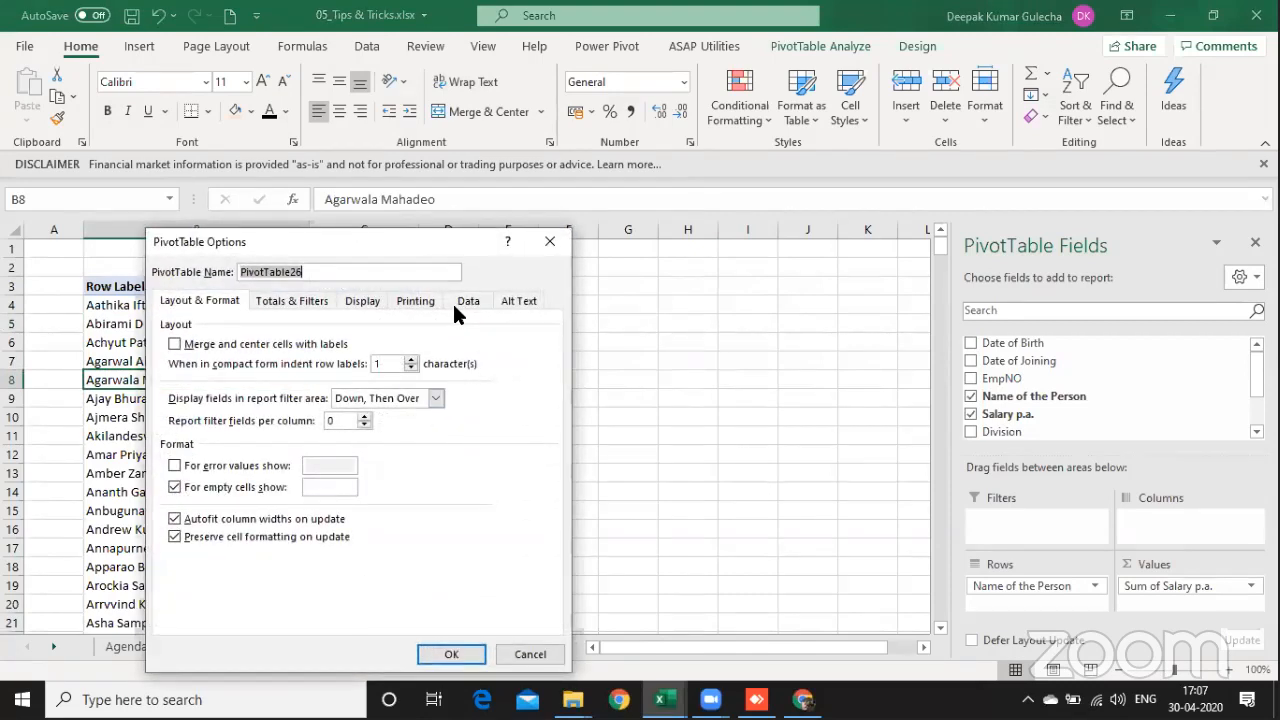
pyautogui.click(466, 304)
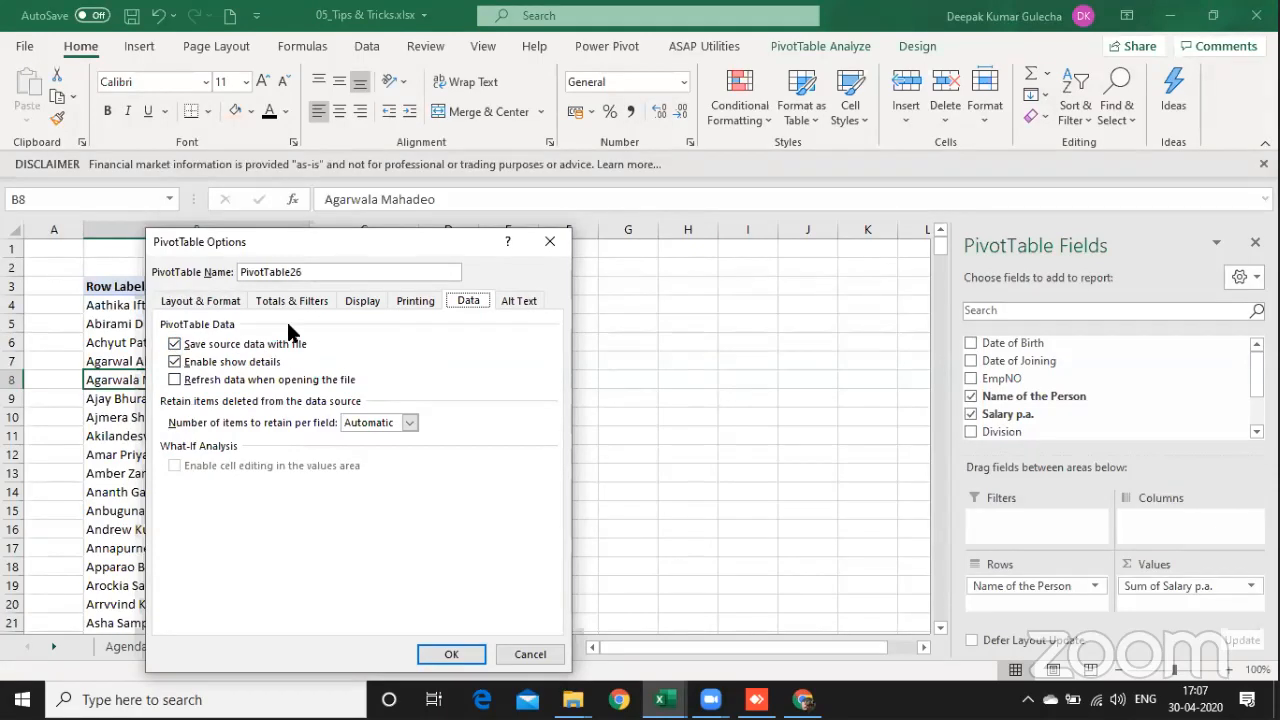
pyautogui.click(176, 345)
pyautogui.click(451, 654)
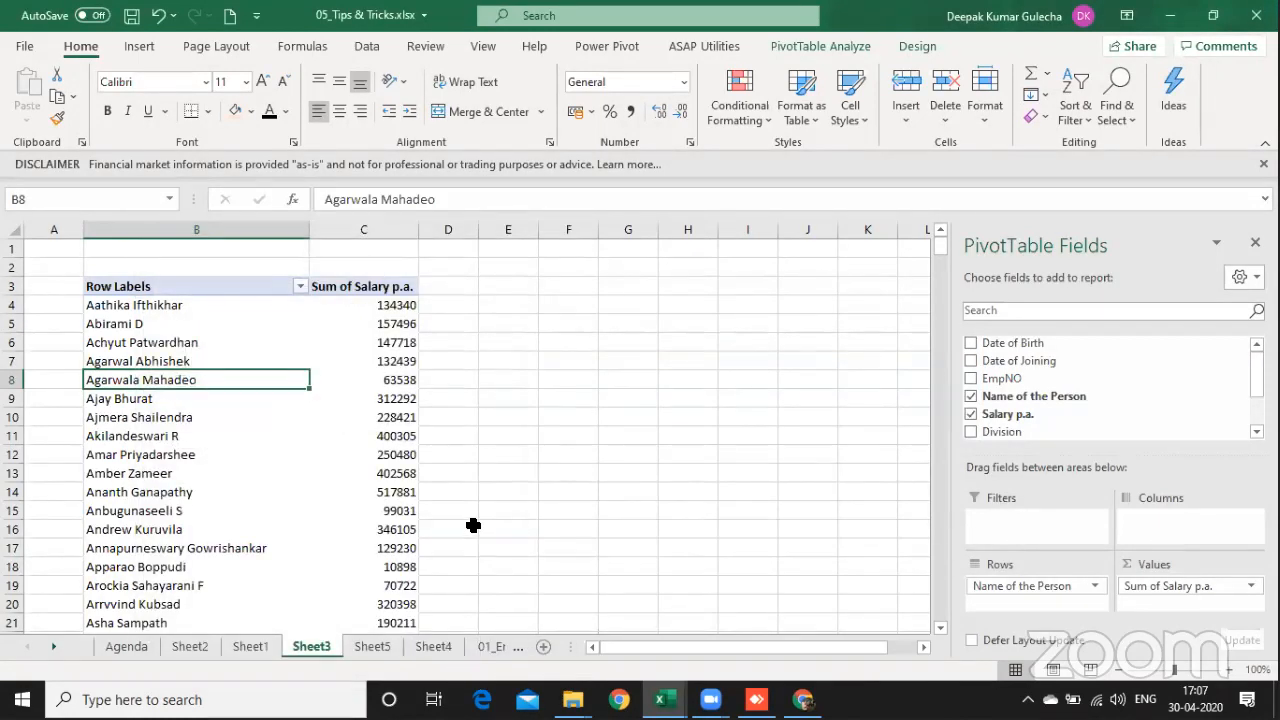
pyautogui.hotkey('ctrl', 's')
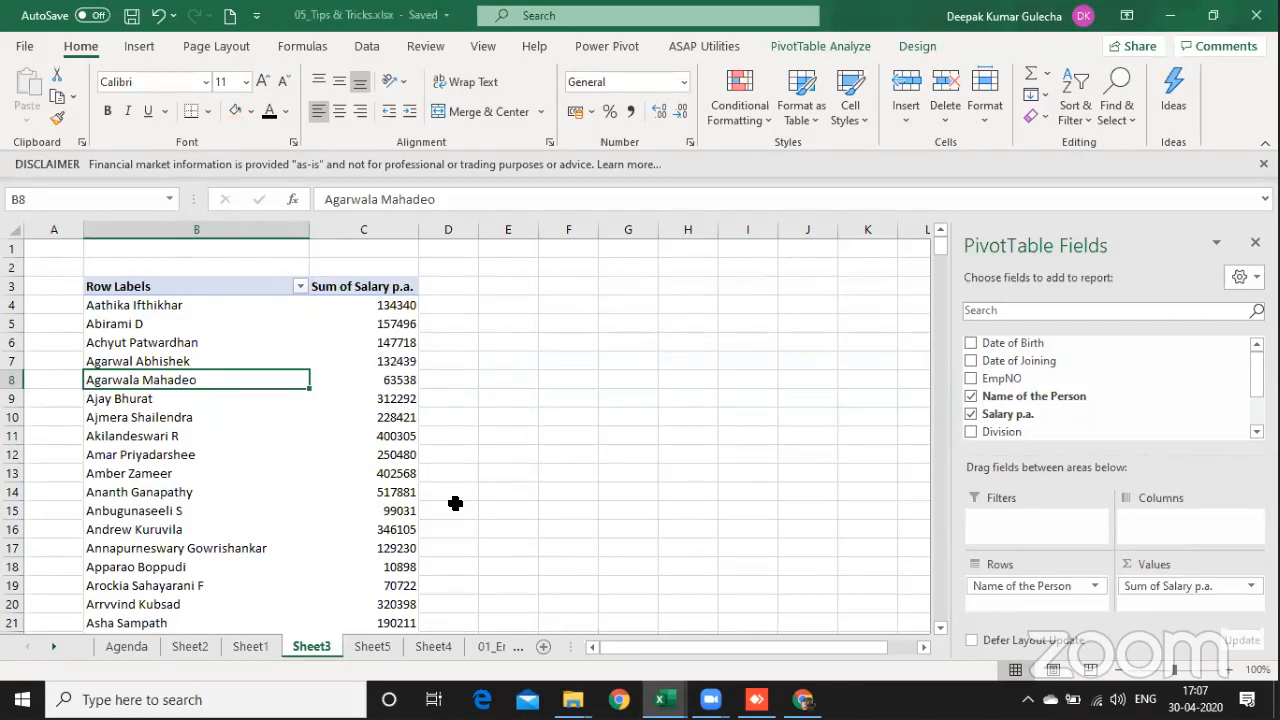
# Step: Refresh the salary PivotTable on Sheet3
pyautogui.click(285, 322)
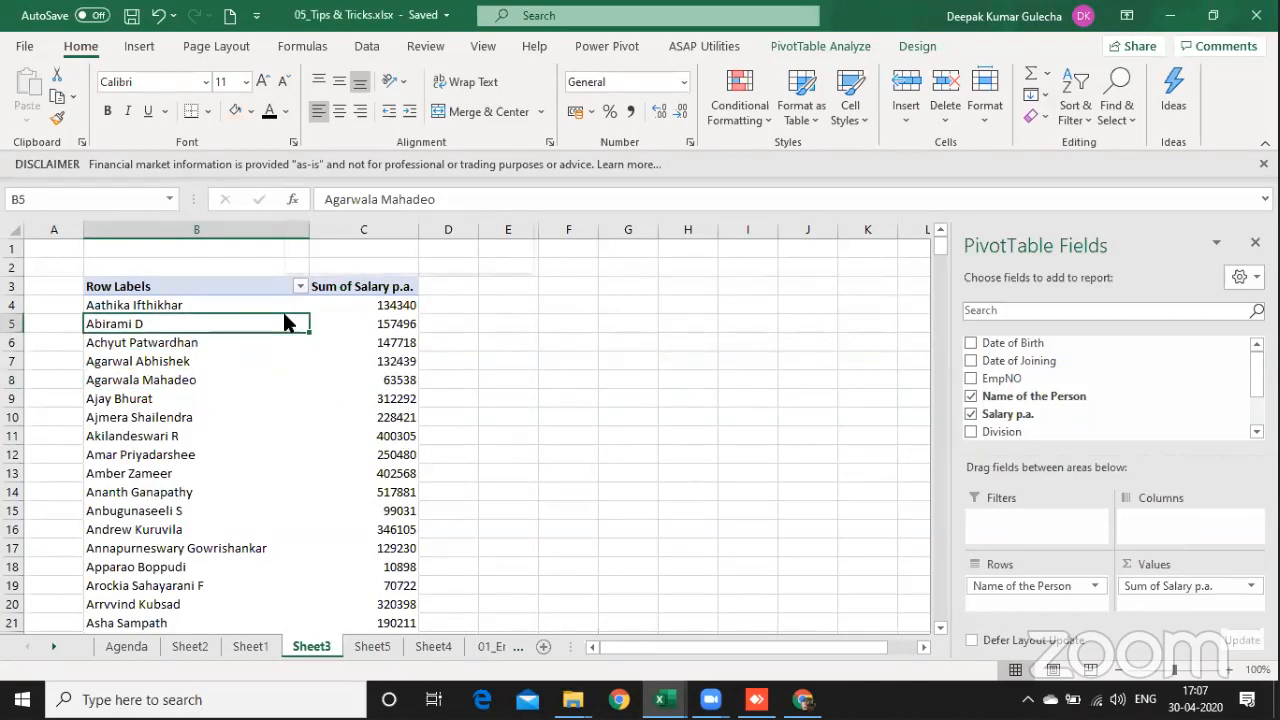
pyautogui.rightClick(285, 322)
pyautogui.click(340, 357)
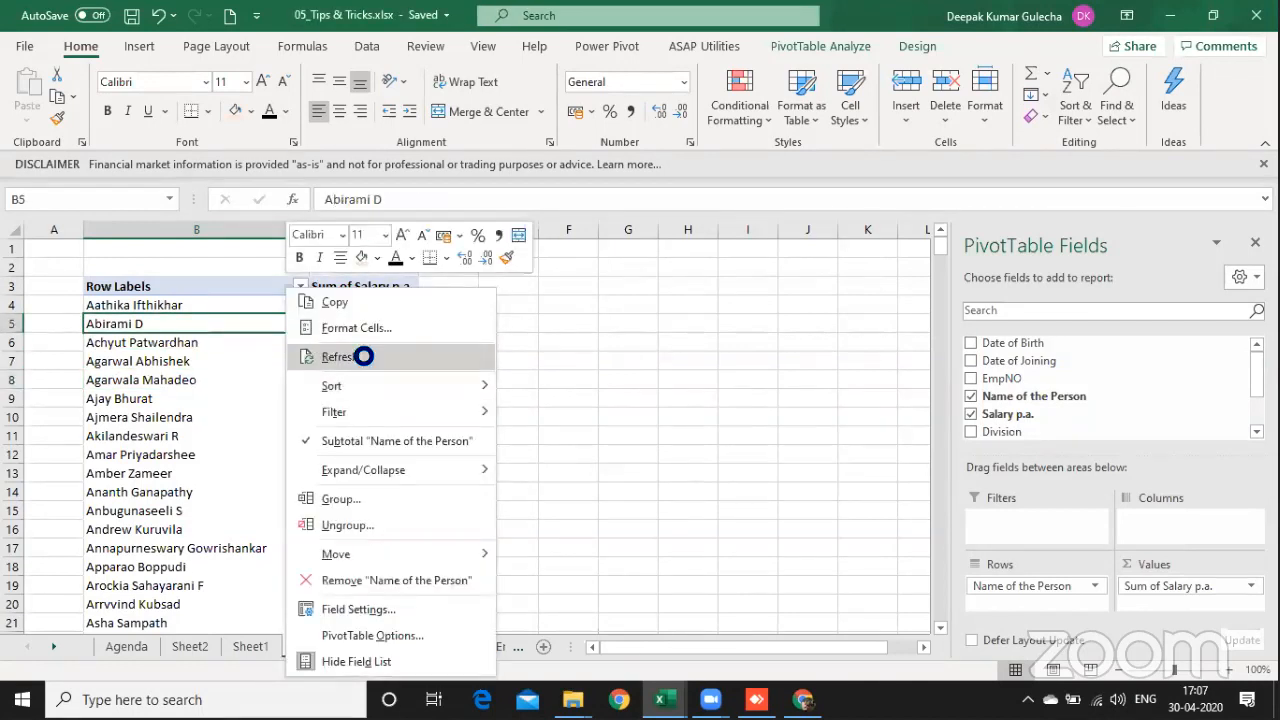
# Step: Review the data options of the salary PivotTable, including whether source data is saved with the file, and close them without changes
pyautogui.rightClick(192, 392)
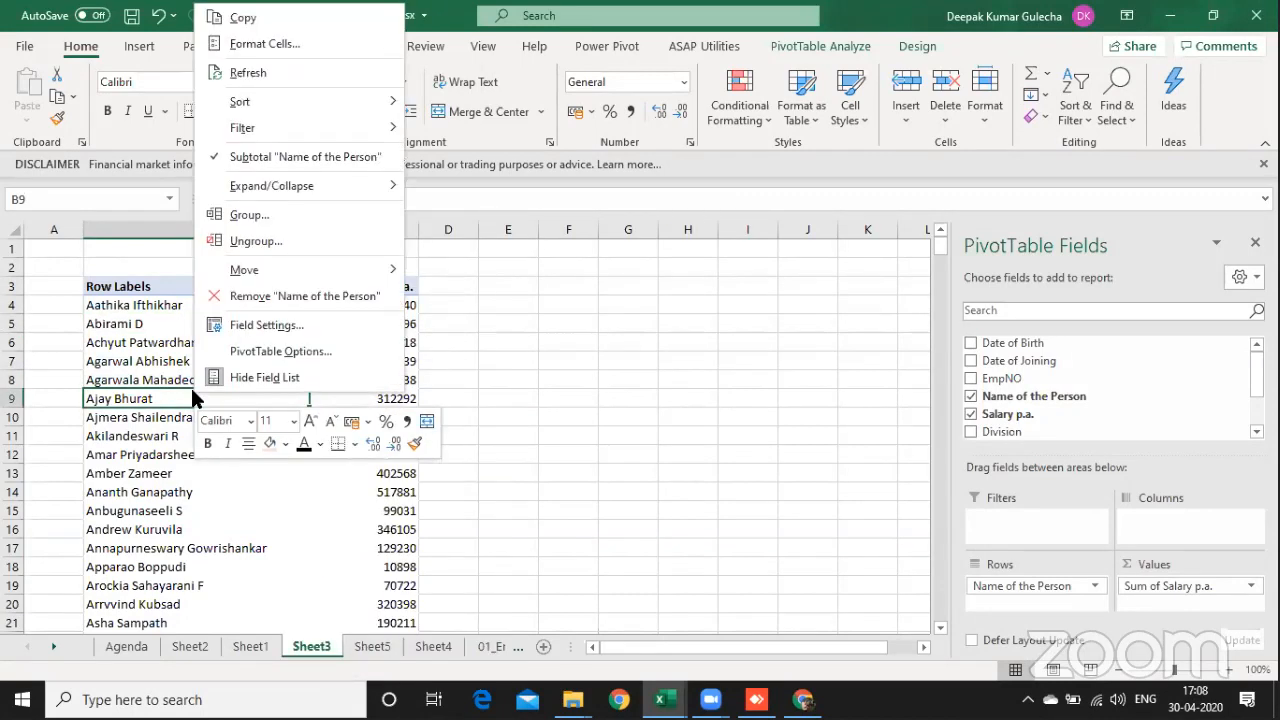
pyautogui.click(270, 352)
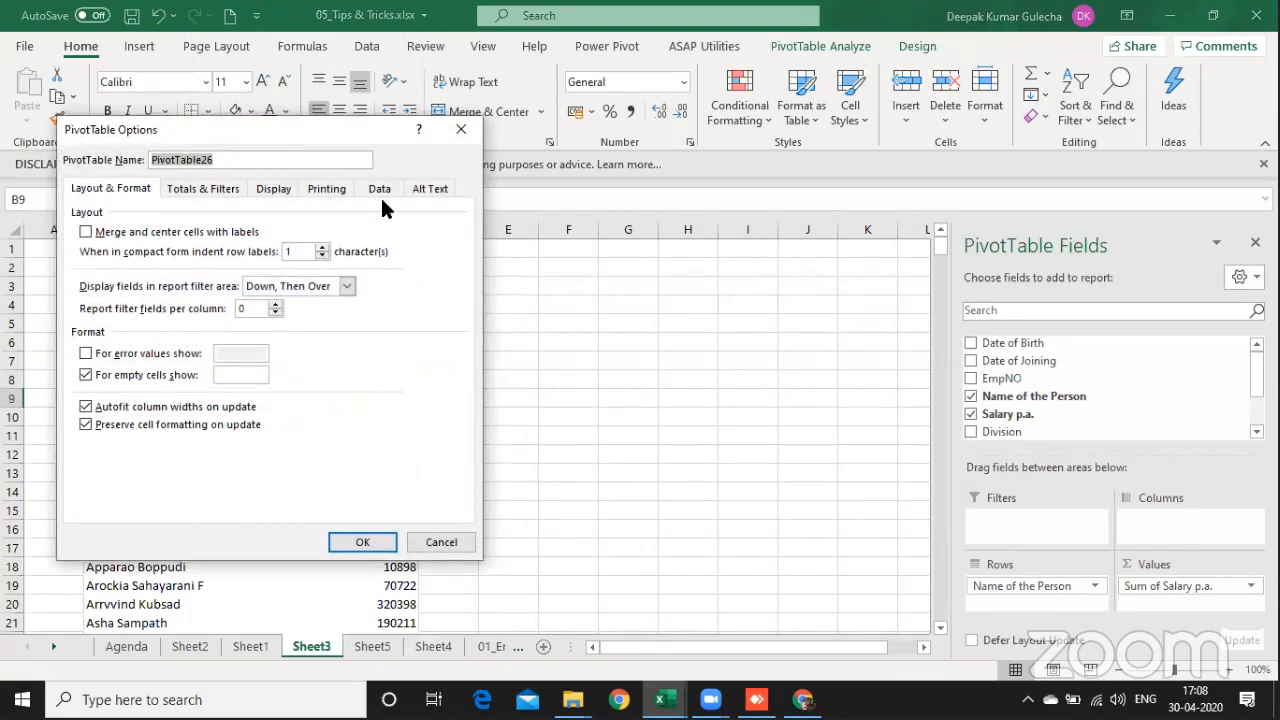
pyautogui.click(380, 189)
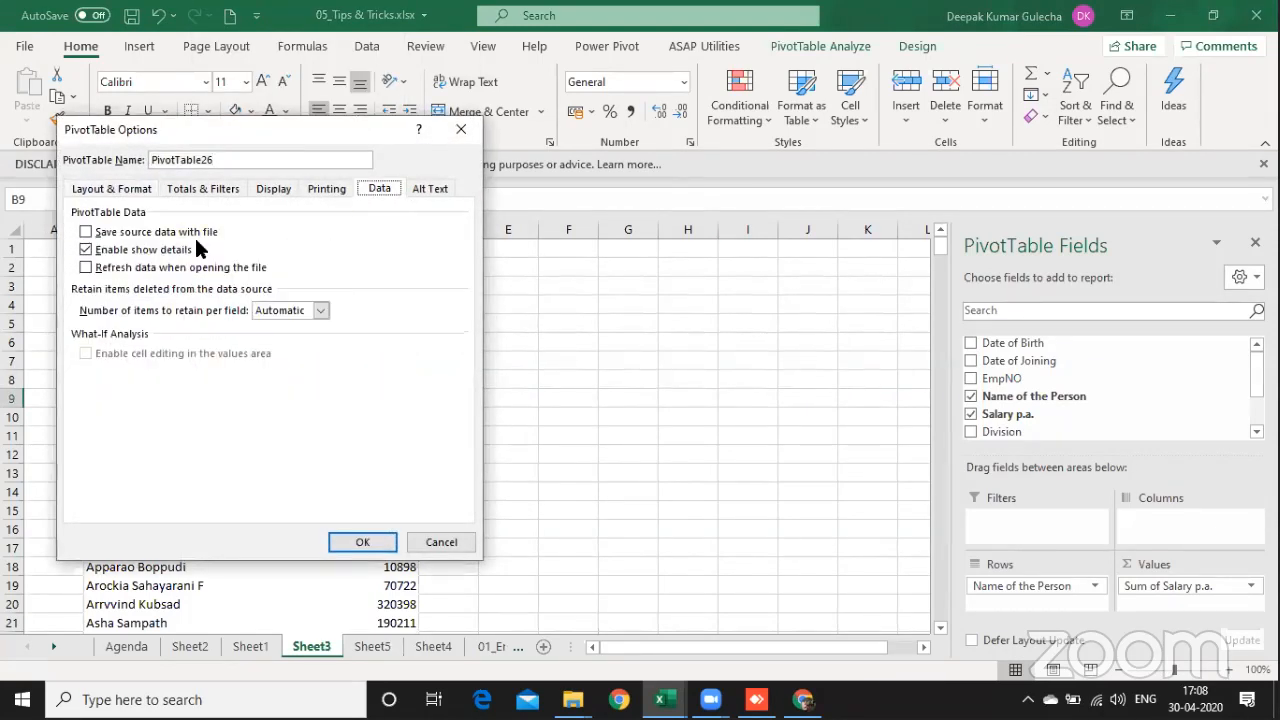
pyautogui.click(86, 233)
pyautogui.click(757, 205)
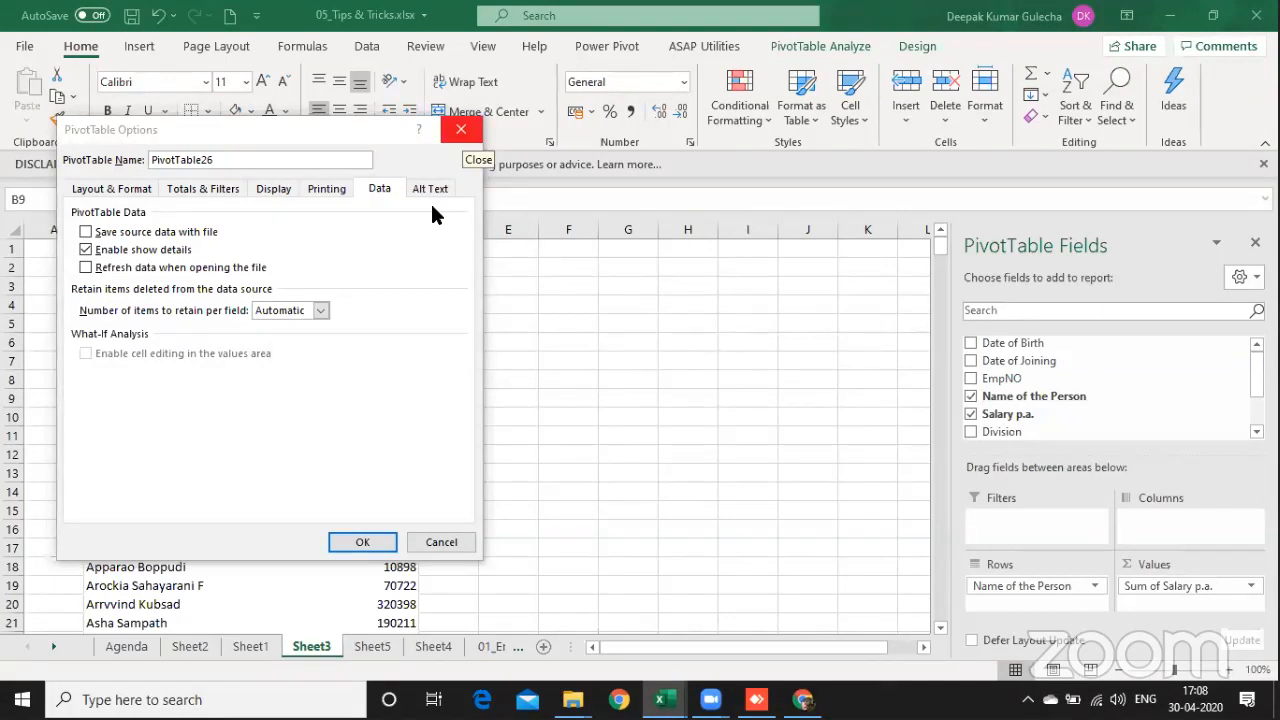
pyautogui.click(461, 130)
pyautogui.click(254, 530)
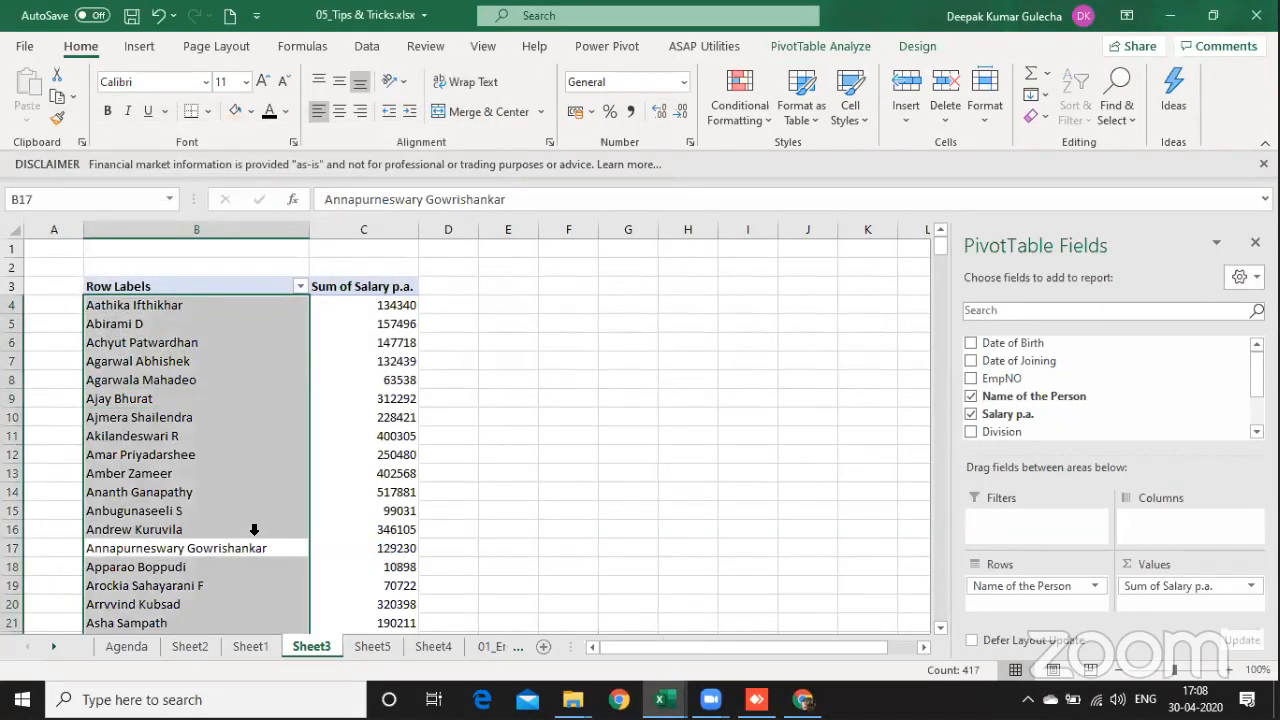
pyautogui.click(253, 544)
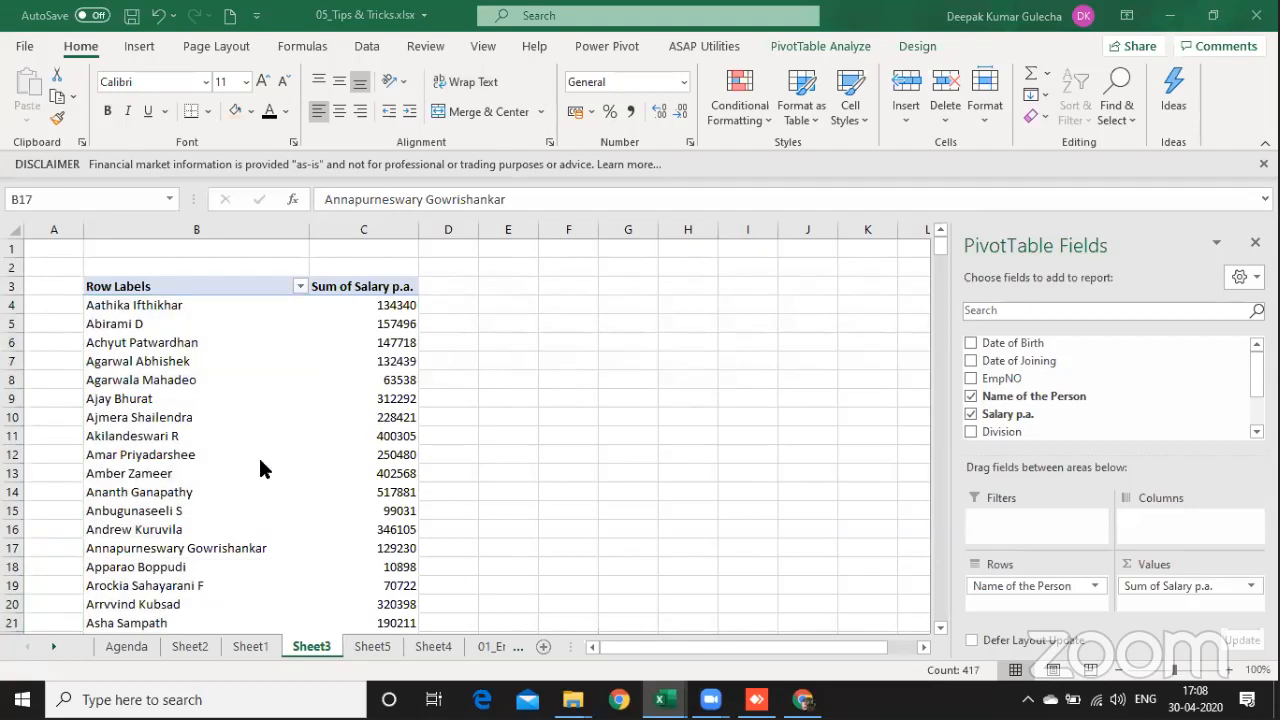
# Step: On the Agenda sheet, enter DONE in F11 for takeaway 6 on removing and reviving Pivot Table data from cache
pyautogui.hotkey('ctrl', 'pageup')
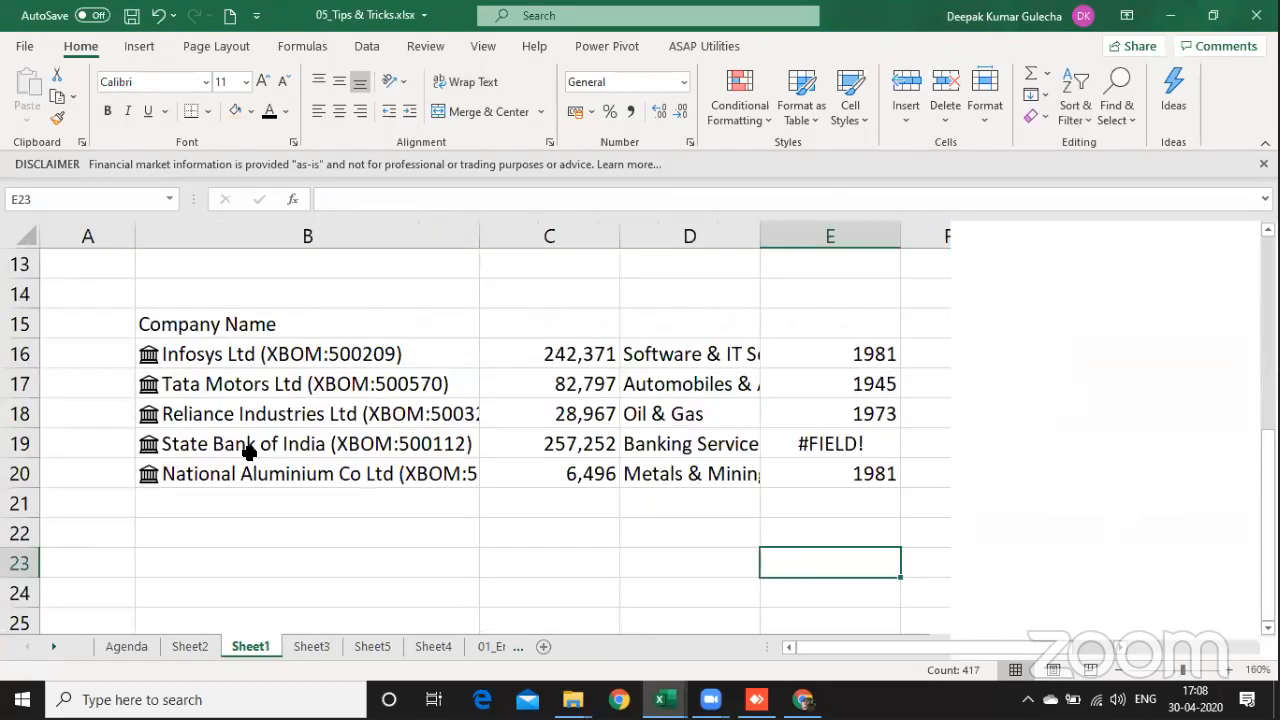
pyautogui.hotkey('ctrl', 'pageup')
pyautogui.hotkey('ctrl', 'pageup')
pyautogui.press('Right')
pyautogui.press('Down')
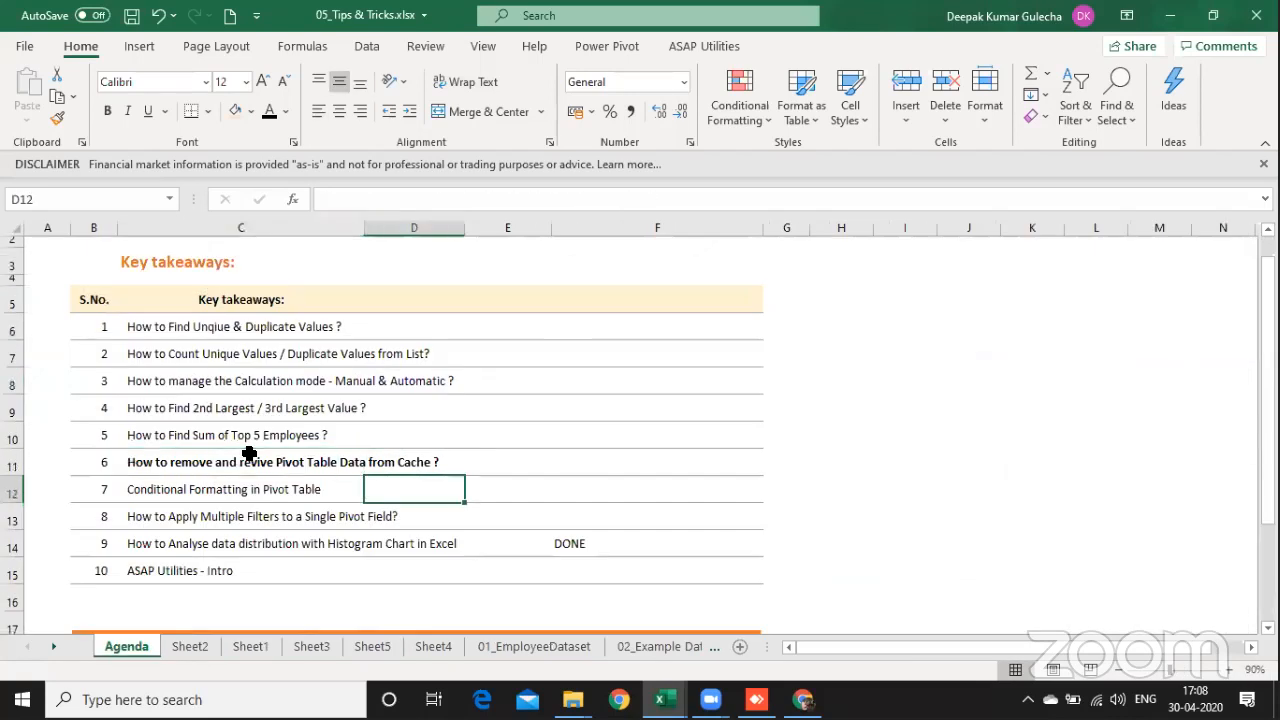
pyautogui.press('Up')
pyautogui.press('Left')
pyautogui.press('Right')
pyautogui.press('Right')
pyautogui.press('Right')
pyautogui.write('DONE')
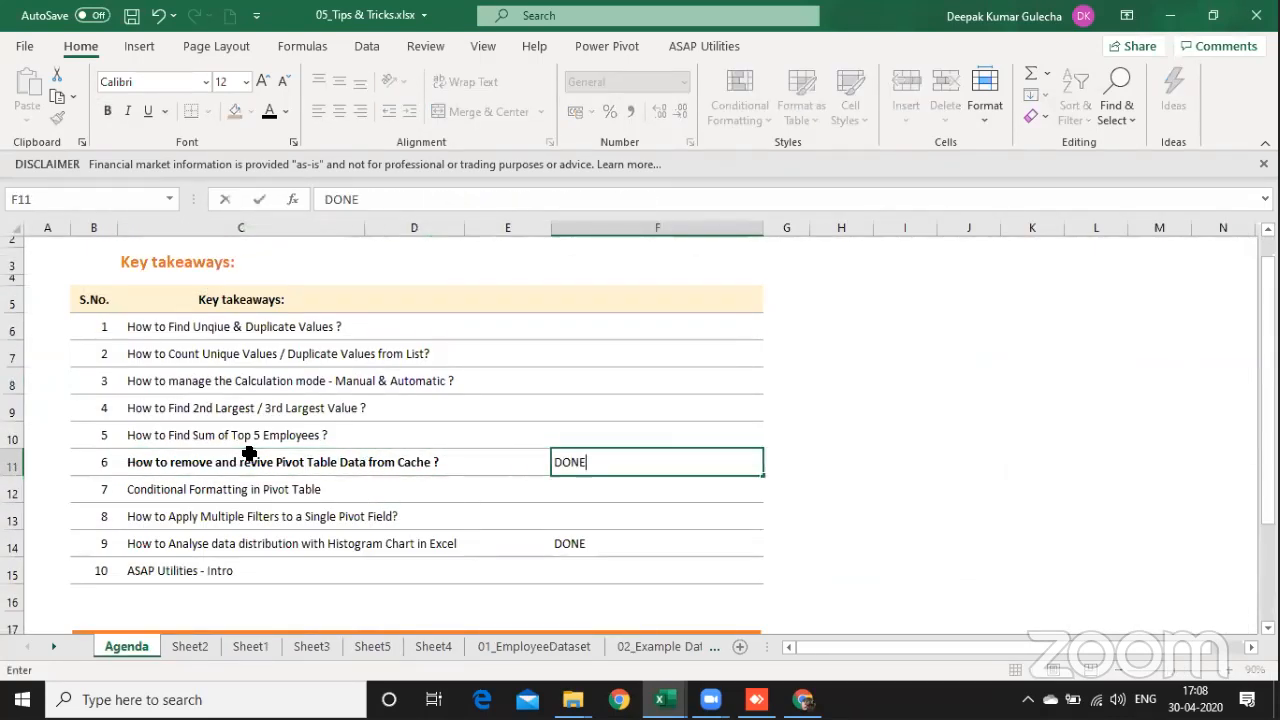
pyautogui.press('Return')
# Step: Highlight takeaways 4 and 5 on the Agenda, covering the 2nd/3rd largest value and the sum of the top 5 employees
pyautogui.press('Up')
pyautogui.press('Left')
pyautogui.press('Left')
pyautogui.press('Up')
pyautogui.press('Up')
pyautogui.press('Left')
pyautogui.press('Left')
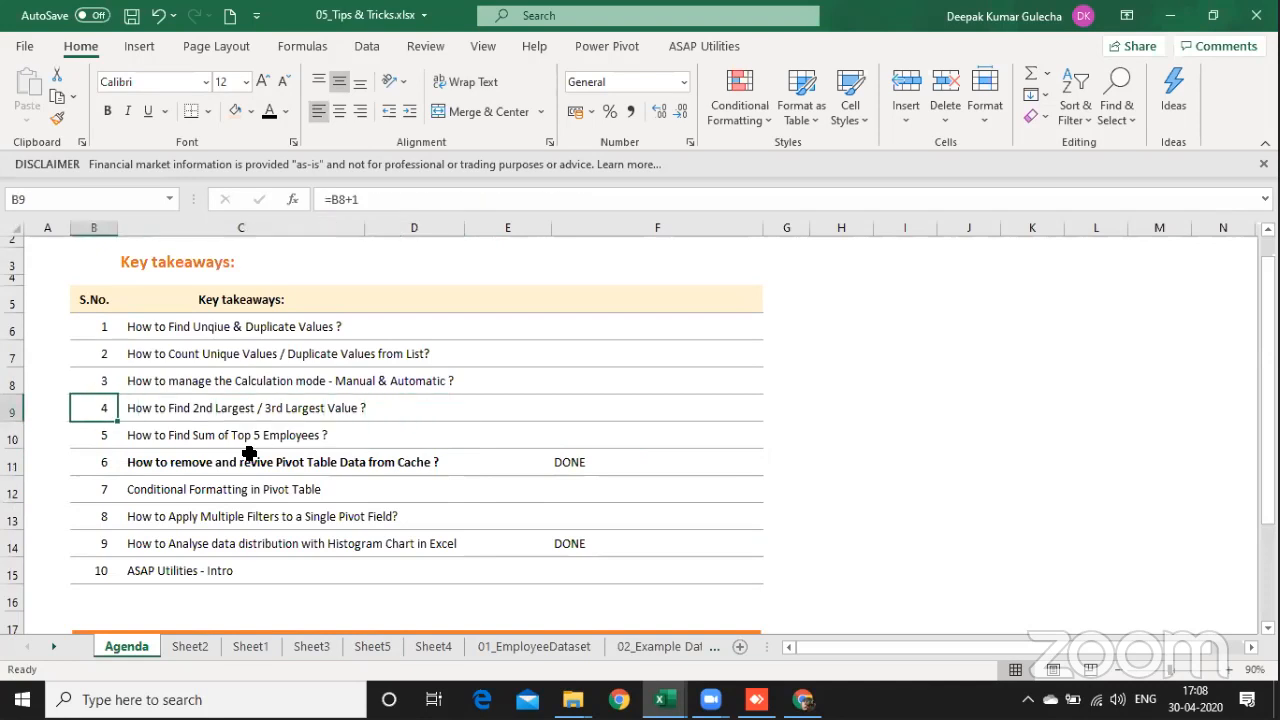
pyautogui.press('Right')
pyautogui.hotkey('shift', 'Down')
pyautogui.hotkey('shift', 'Right')
pyautogui.hotkey('shift', 'Right')
pyautogui.hotkey('shift', 'Right')
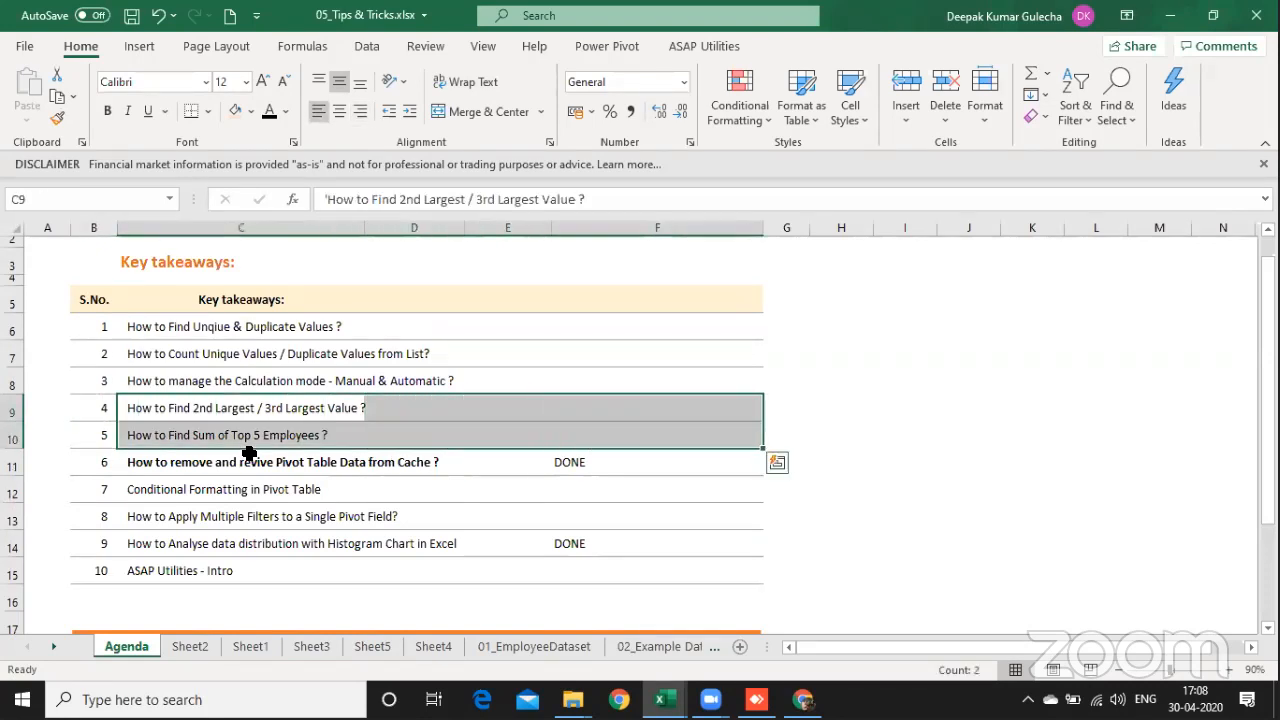
pyautogui.hotkey('ctrl', 'pagedown')
pyautogui.hotkey('ctrl', 'pagedown')
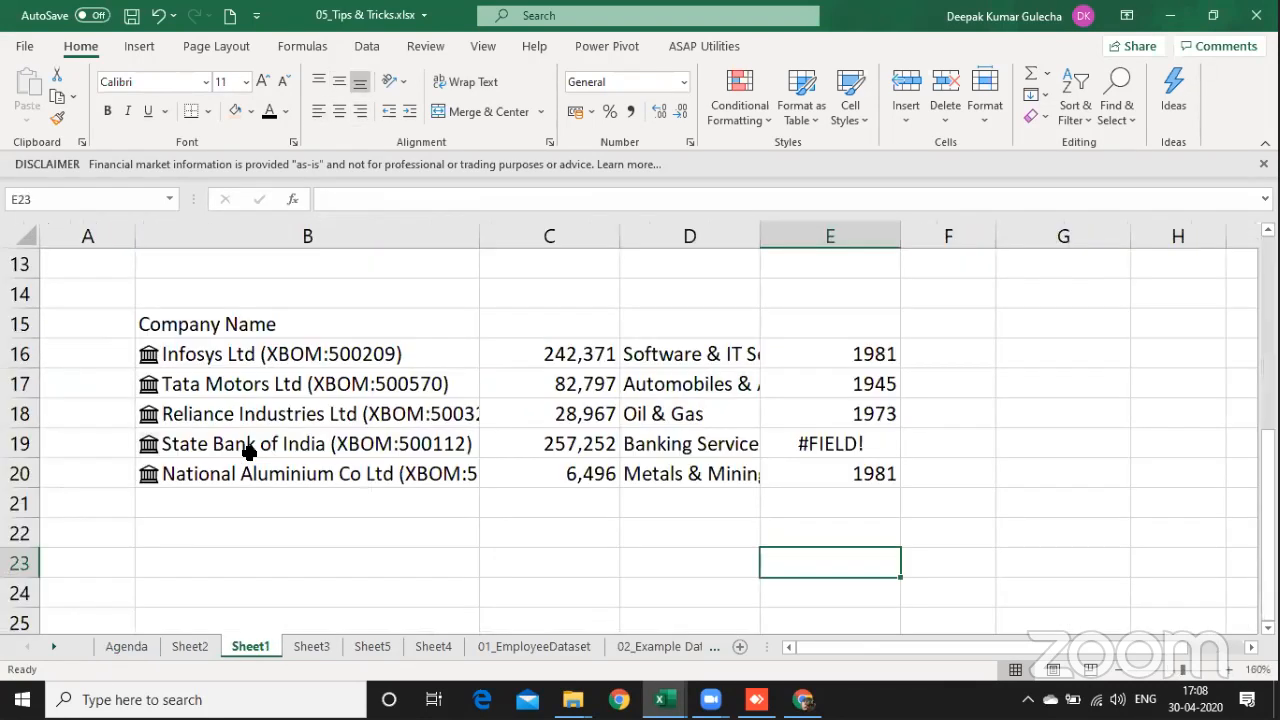
pyautogui.hotkey('ctrl', 'pagedown')
pyautogui.press('Right')
pyautogui.press('Right')
pyautogui.press('Right')
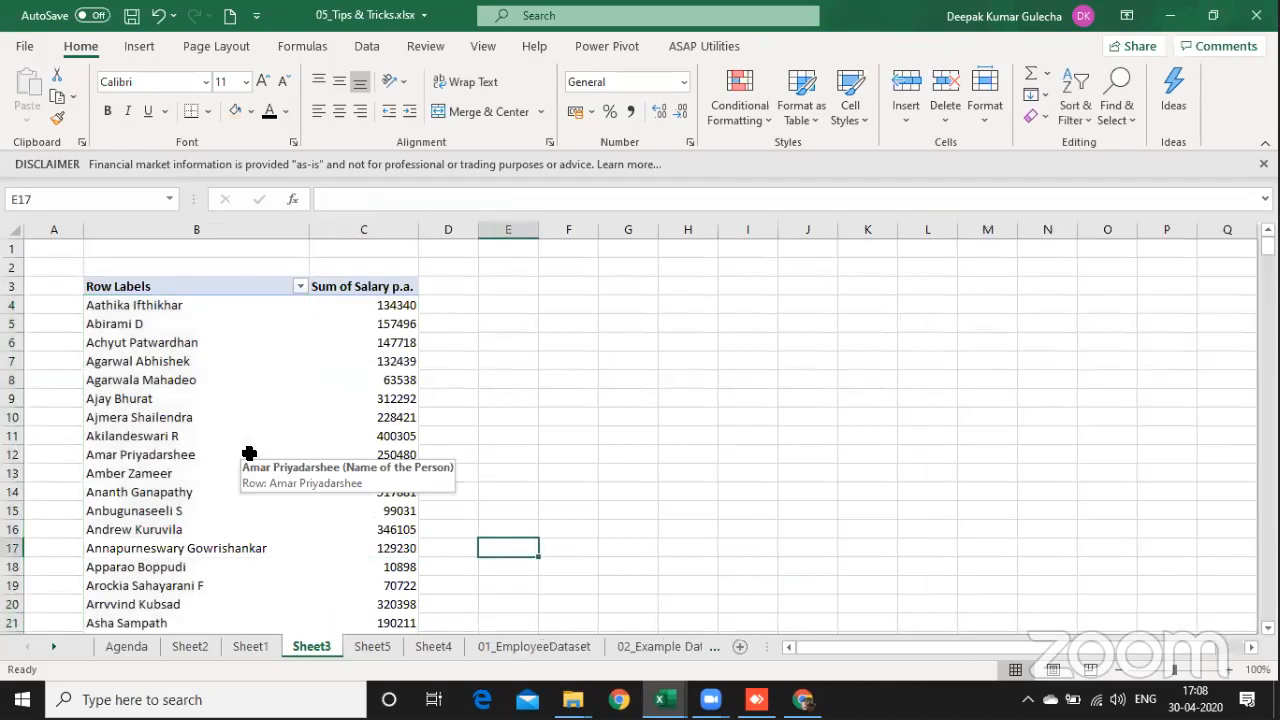
pyautogui.hotkey('ctrl', 'Up')
pyautogui.press('Down')
pyautogui.press('Down')
pyautogui.press('Down')
pyautogui.press('Down')
pyautogui.press('Right')
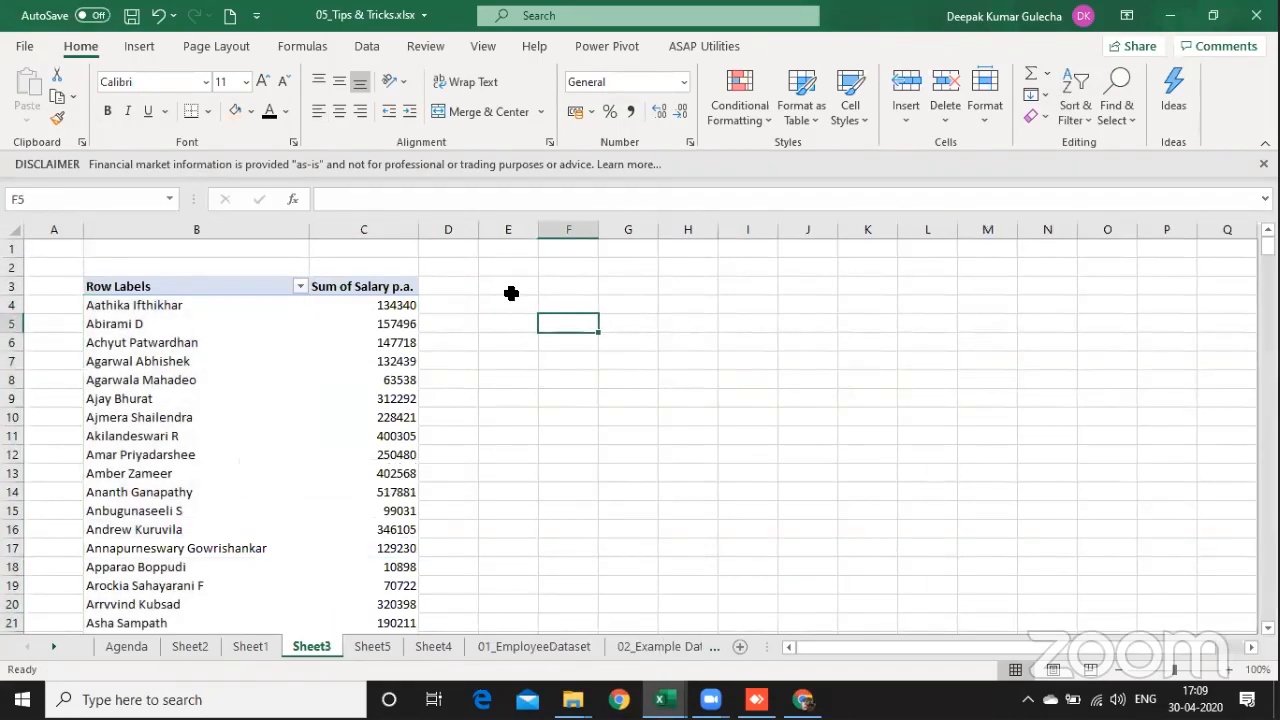
pyautogui.doubleClick(532, 324)
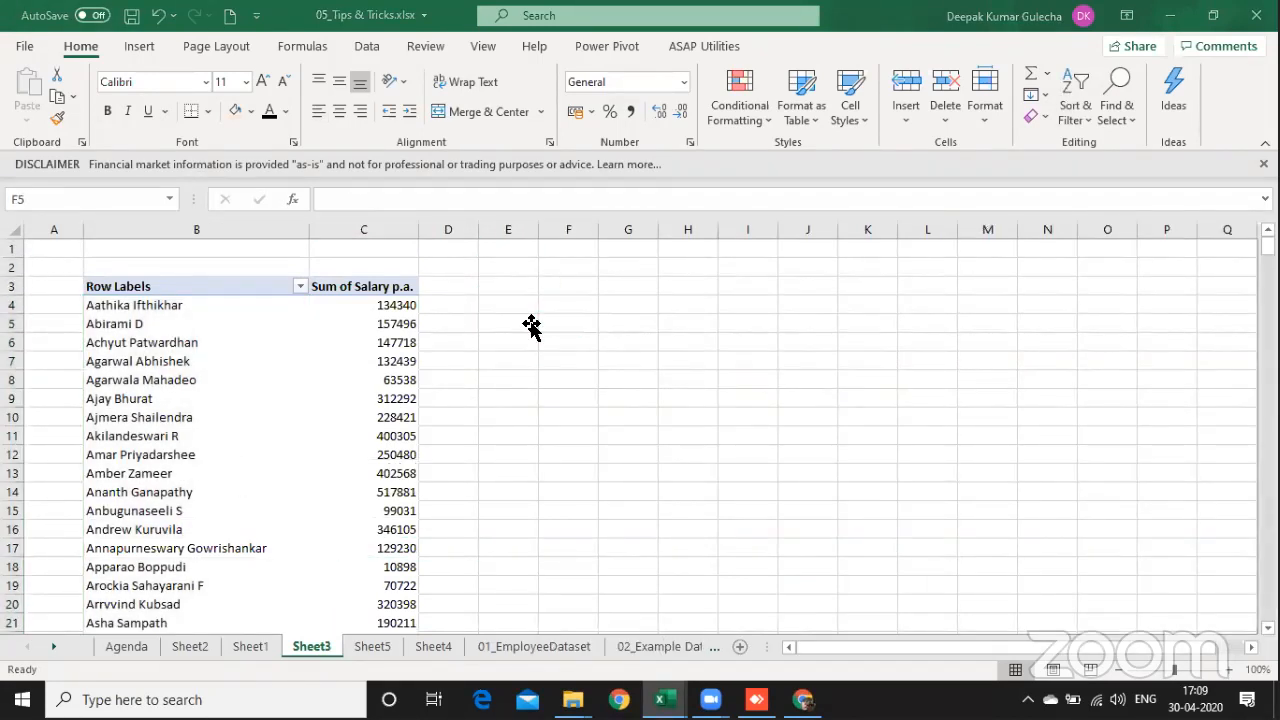
pyautogui.click(623, 325)
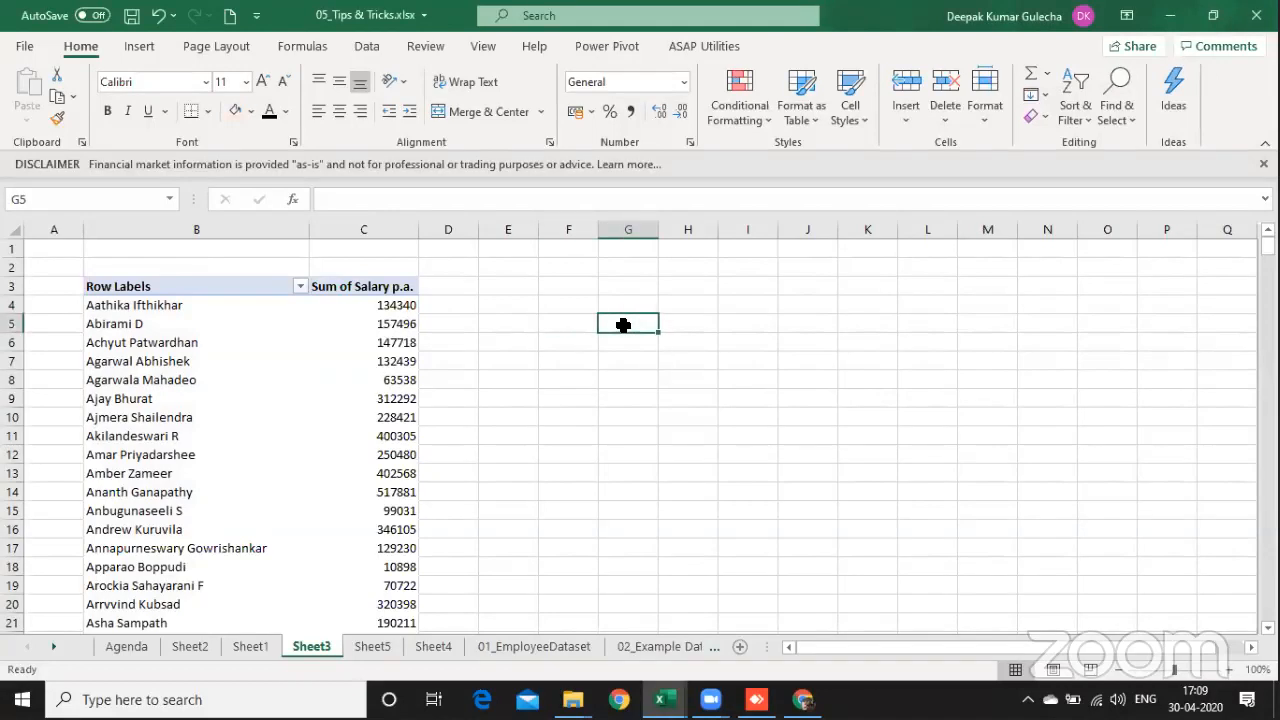
pyautogui.write('=max')
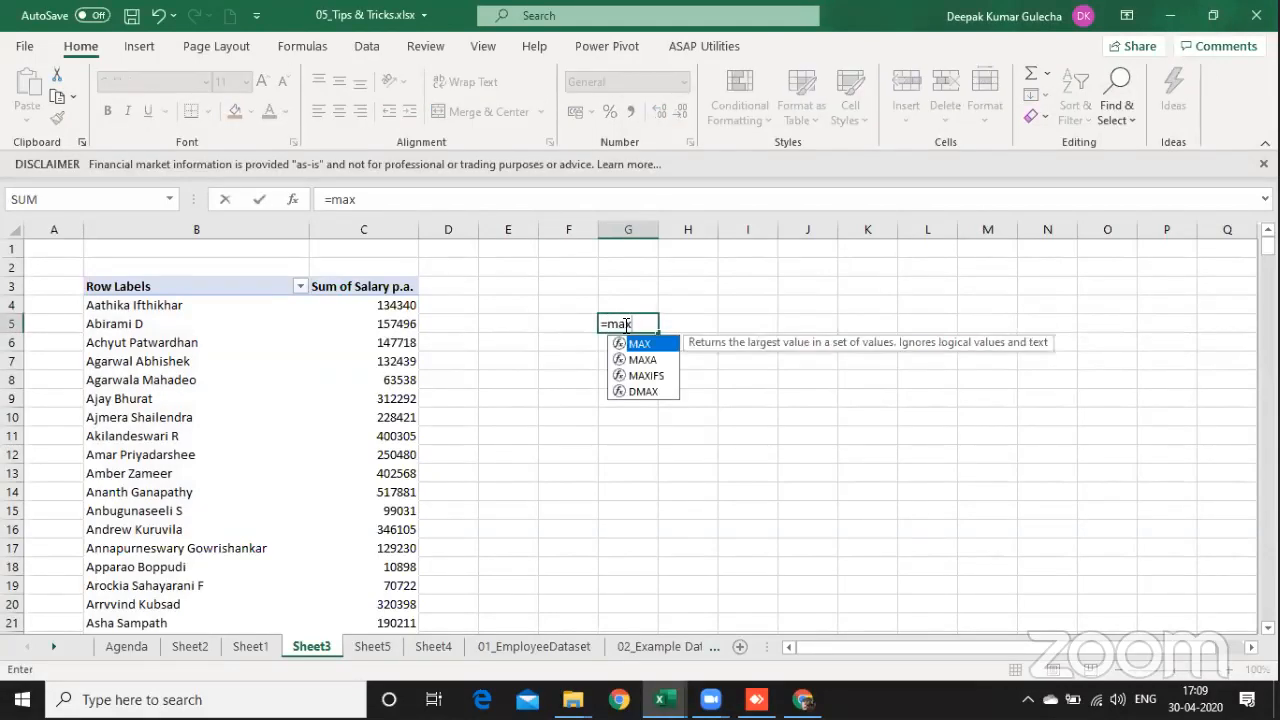
pyautogui.press('Escape')
pyautogui.press('Escape')
# Step: On the 01_EmployeeDataset sheet, calculate the highest salary in L5 with =MAX(F5:F421) and slightly widen column L
pyautogui.hotkey('ctrl', 'pagedown')
pyautogui.hotkey('ctrl', 'pagedown')
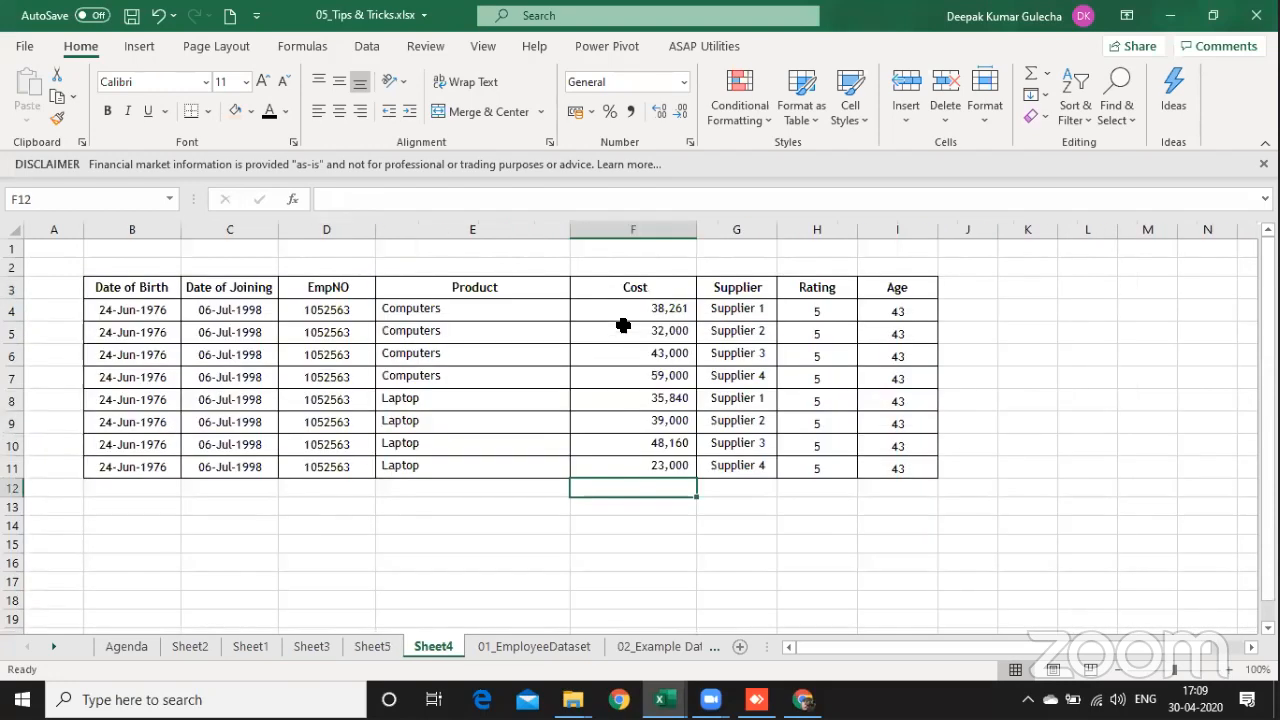
pyautogui.hotkey('ctrl', 'pagedown')
pyautogui.press('Right')
pyautogui.press('Right')
pyautogui.press('Right')
pyautogui.press('Right')
pyautogui.press('Right')
pyautogui.press('Right')
pyautogui.press('Right')
pyautogui.press('Right')
pyautogui.press('Right')
pyautogui.press('Right')
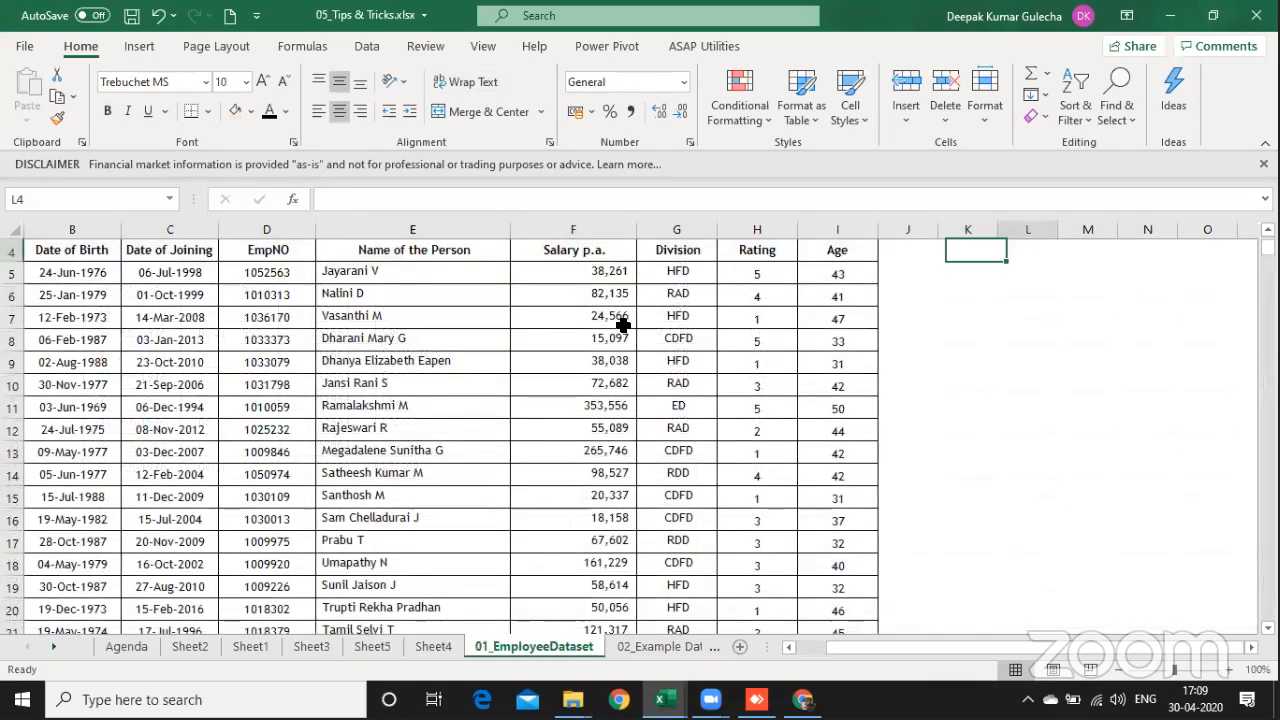
pyautogui.press('Right')
pyautogui.press('Right')
pyautogui.press('Left')
pyautogui.press('Left')
pyautogui.press('Left')
pyautogui.press('Left')
pyautogui.press('Left')
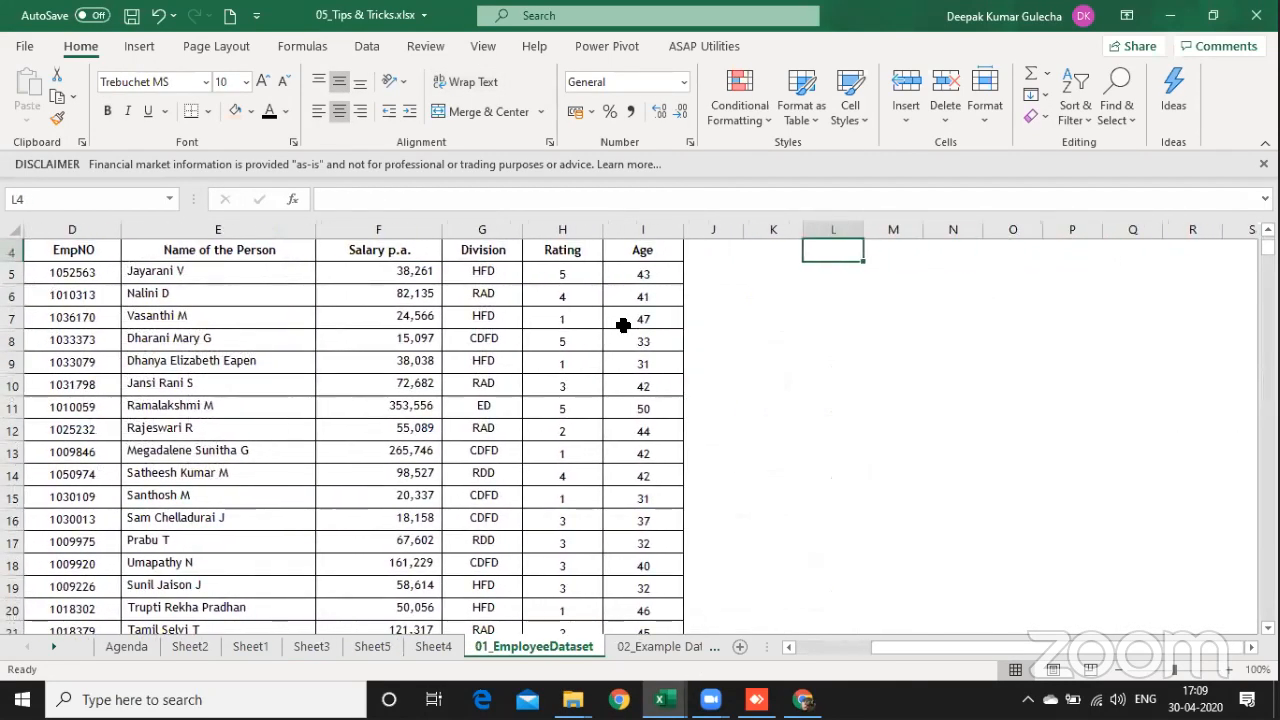
pyautogui.press('Down')
pyautogui.write('=max(')
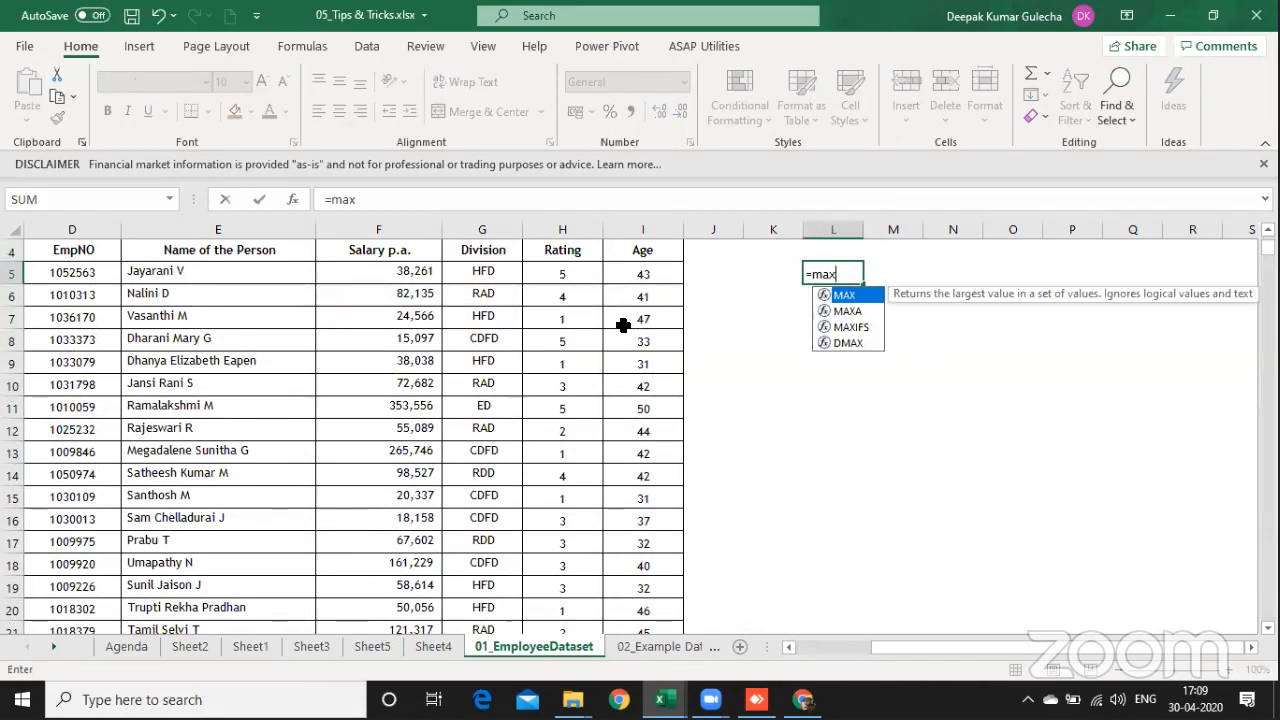
pyautogui.press('Left')
pyautogui.press('Left')
pyautogui.press('Left')
pyautogui.press('Left')
pyautogui.press('Left')
pyautogui.press('Left')
pyautogui.hotkey('ctrl', 'shift', 'Down')
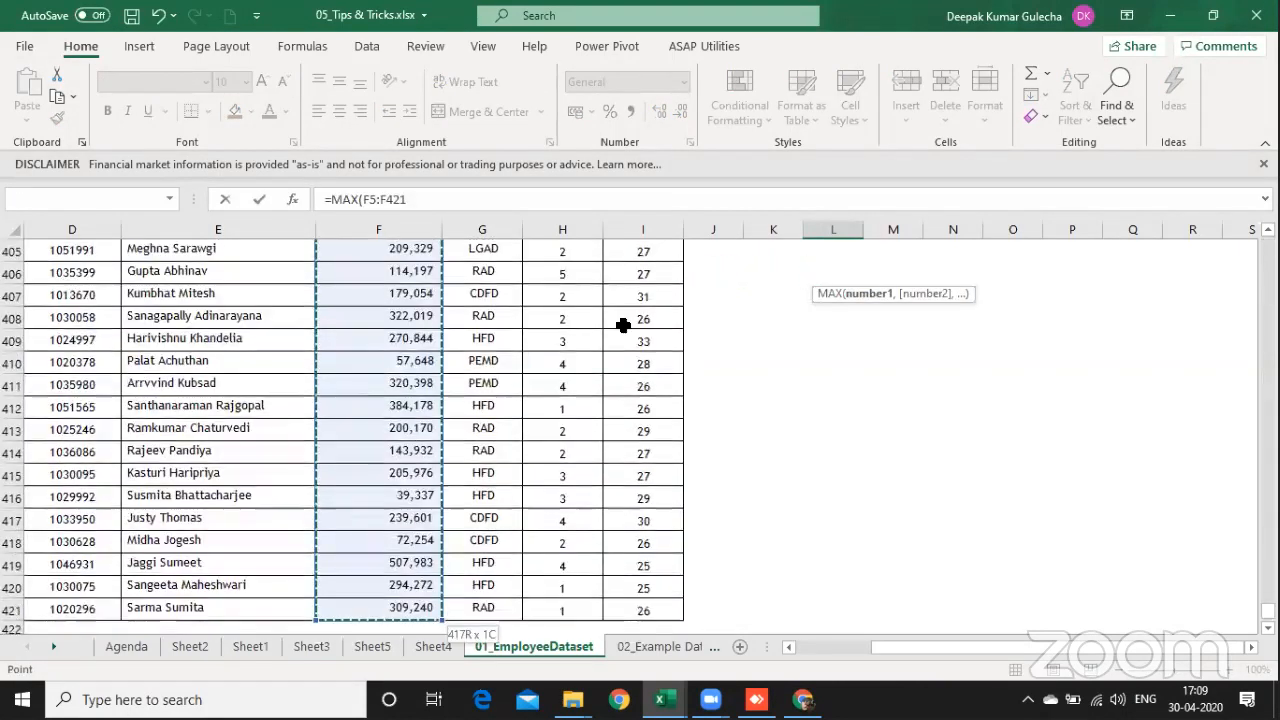
pyautogui.write(')')
pyautogui.hotkey('ctrl', 'Return')
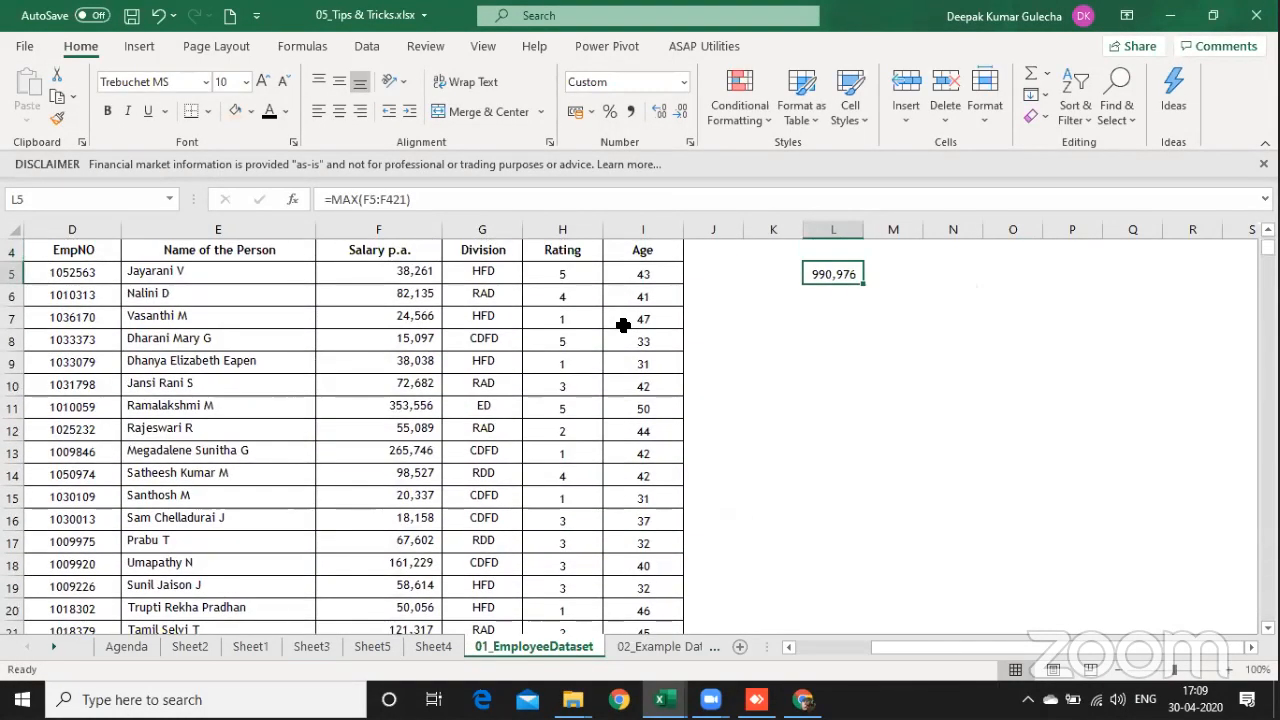
pyautogui.moveTo(864, 234); pyautogui.dragTo(882, 234)
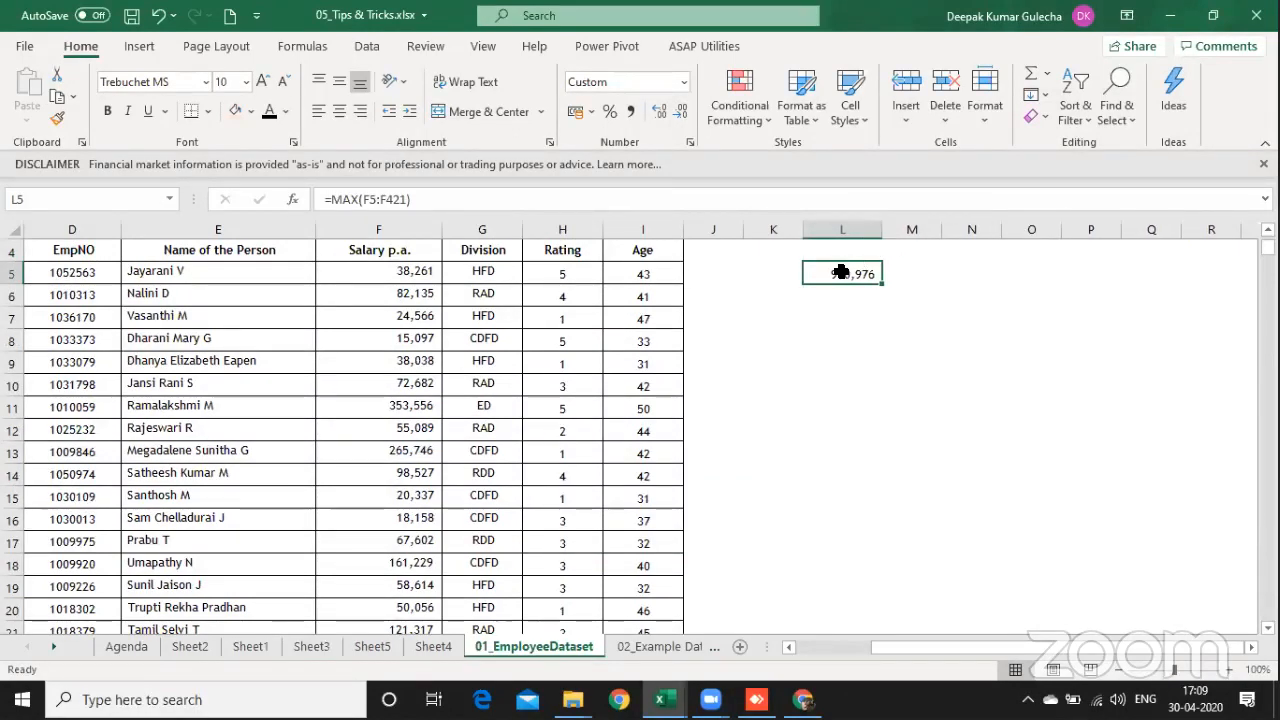
# Step: Enter the rank numbers 1 to 5 in cells L7 to L11 below the maximum salary
pyautogui.press('Down')
pyautogui.press('Down')
pyautogui.write('1')
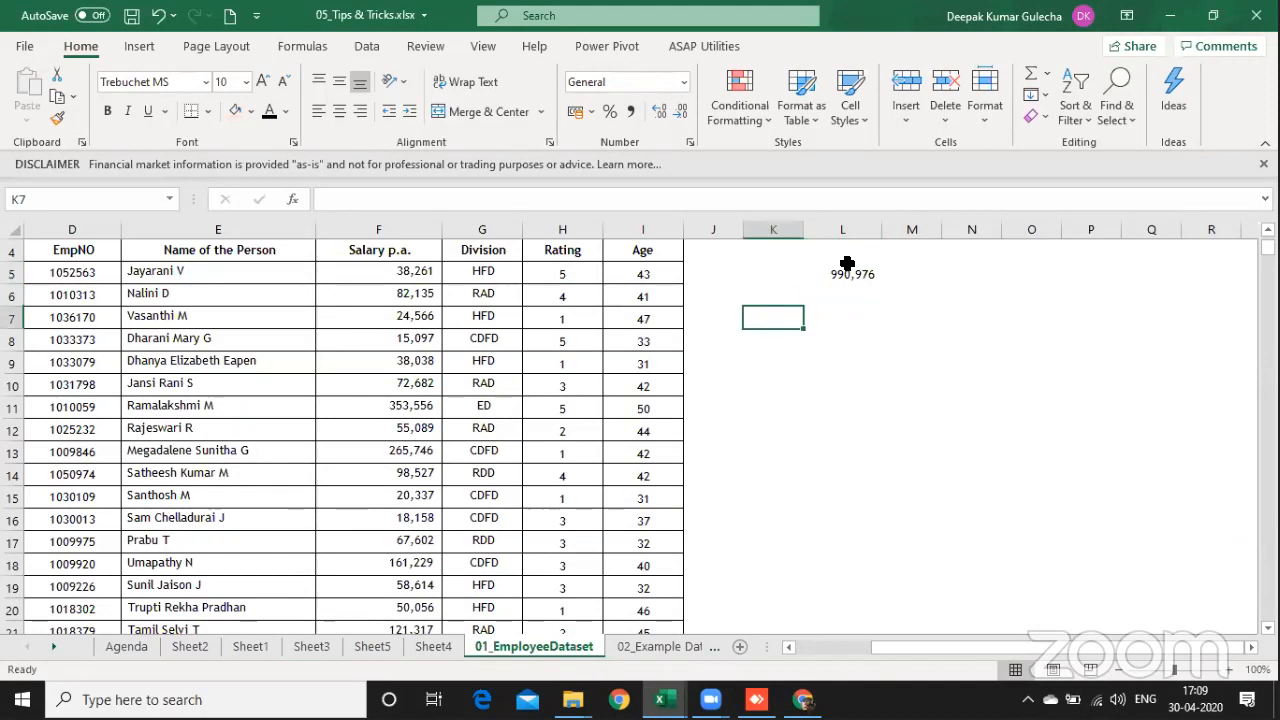
pyautogui.press('Return')
pyautogui.write('2')
pyautogui.press('Return')
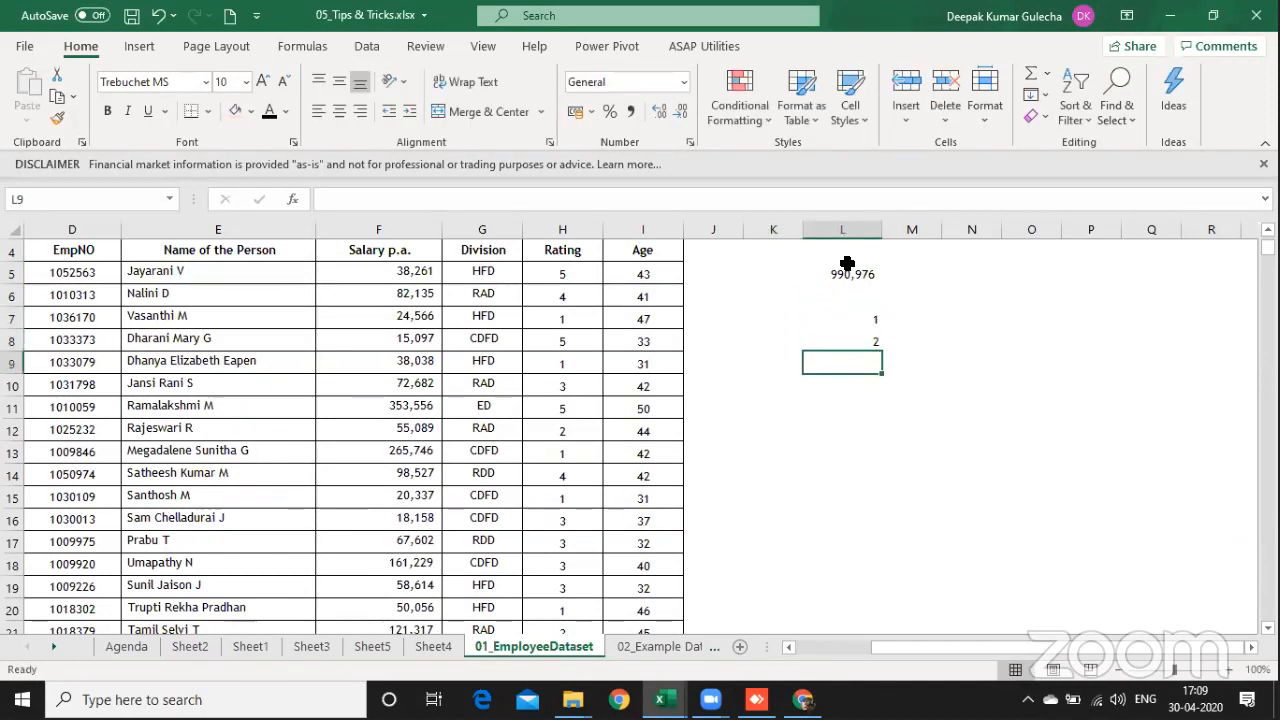
pyautogui.write('3')
pyautogui.press('Return')
pyautogui.write('4')
pyautogui.press('Return')
pyautogui.write('5')
pyautogui.press('Return')
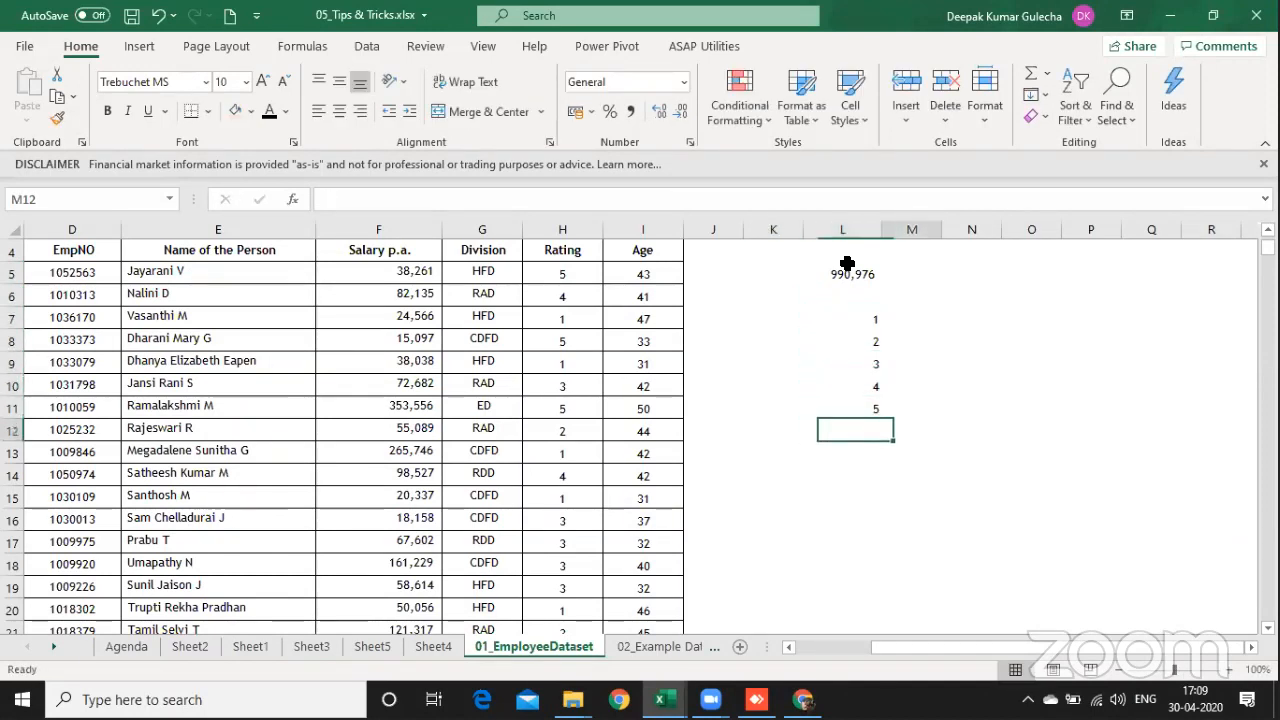
# Step: Calculate the salary for rank 1 in M7 with =LARGE($F$5:$F$421,L7), using an absolute salary range
pyautogui.press('Right')
pyautogui.press('Up')
pyautogui.press('Up')
pyautogui.press('Up')
pyautogui.press('Up')
pyautogui.press('Up')
pyautogui.write('=lar')
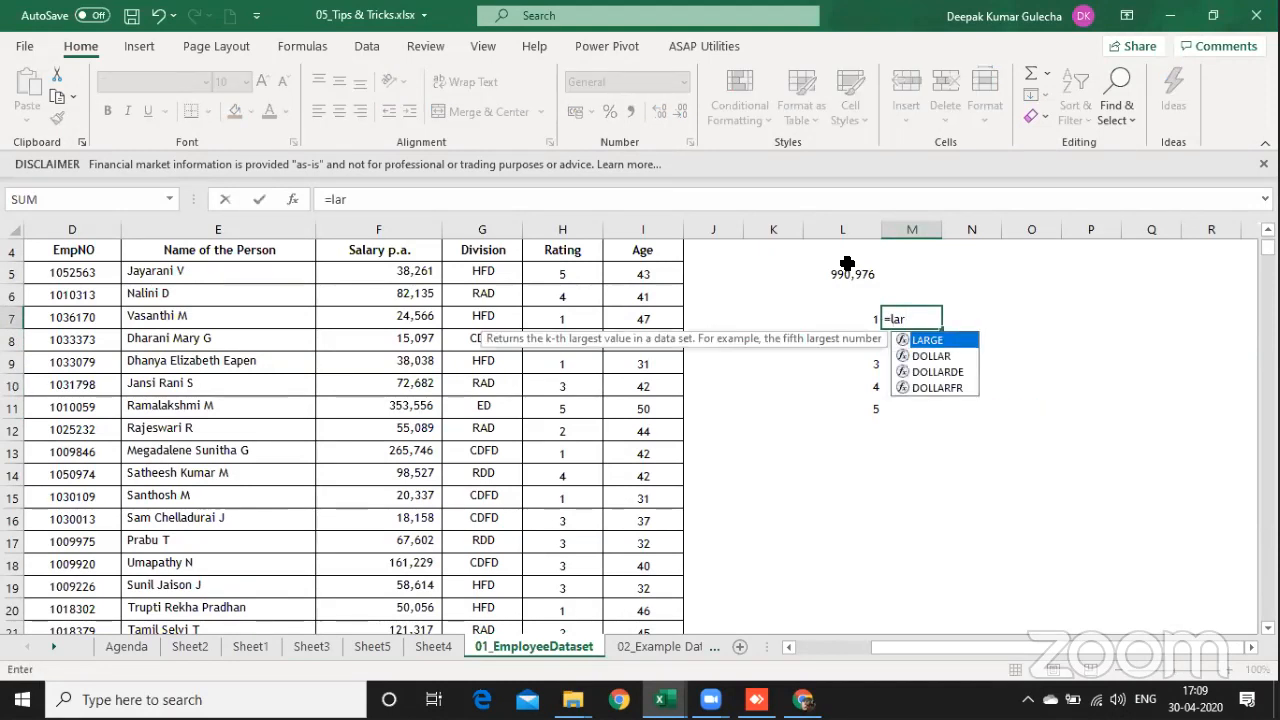
pyautogui.press('Tab')
pyautogui.press('Left')
pyautogui.press('Left')
pyautogui.press('Left')
pyautogui.press('Left')
pyautogui.press('Left')
pyautogui.press('Left')
pyautogui.press('Left')
pyautogui.press('Up')
pyautogui.press('Up')
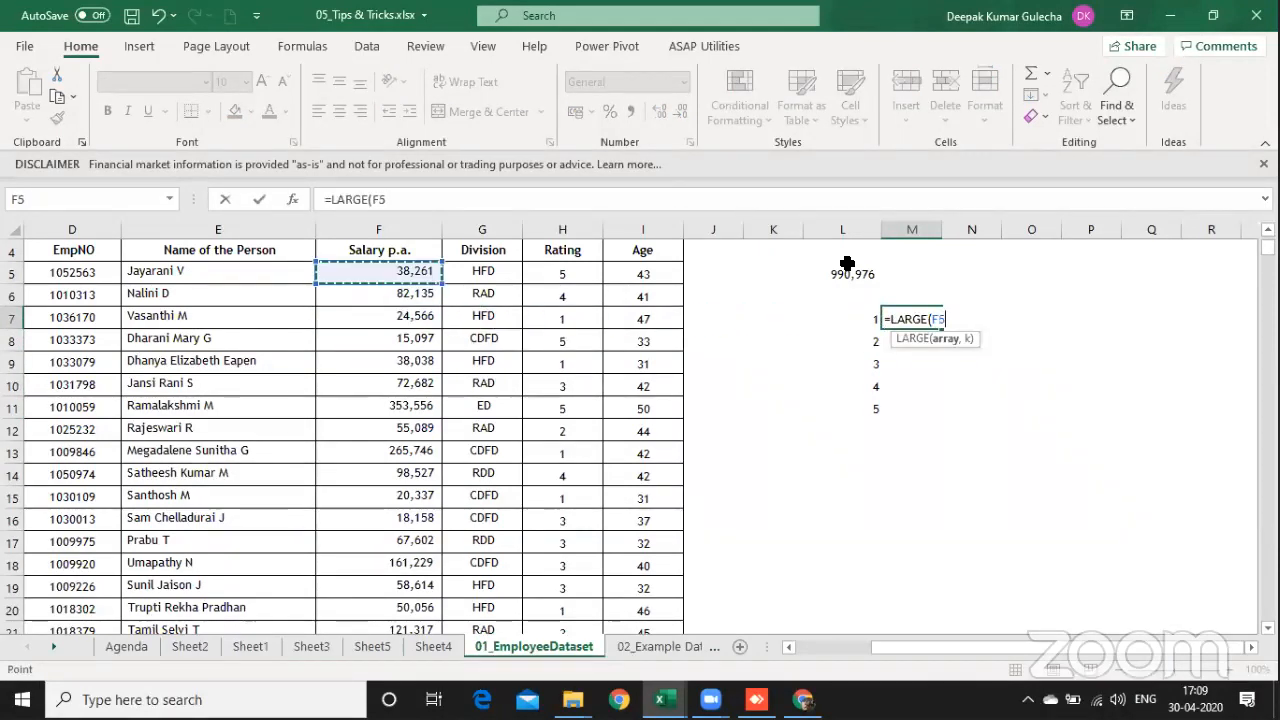
pyautogui.hotkey('ctrl', 'shift', 'Down')
pyautogui.press('F4')
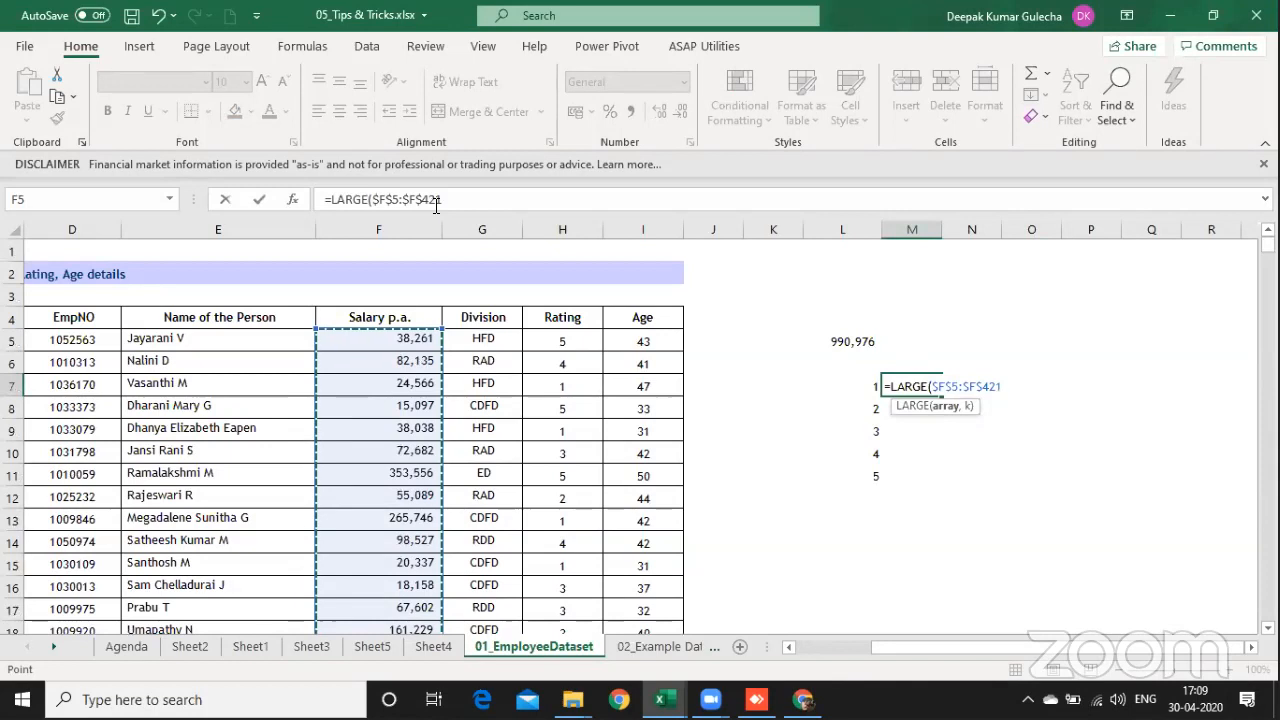
pyautogui.write(',')
pyautogui.press('Left')
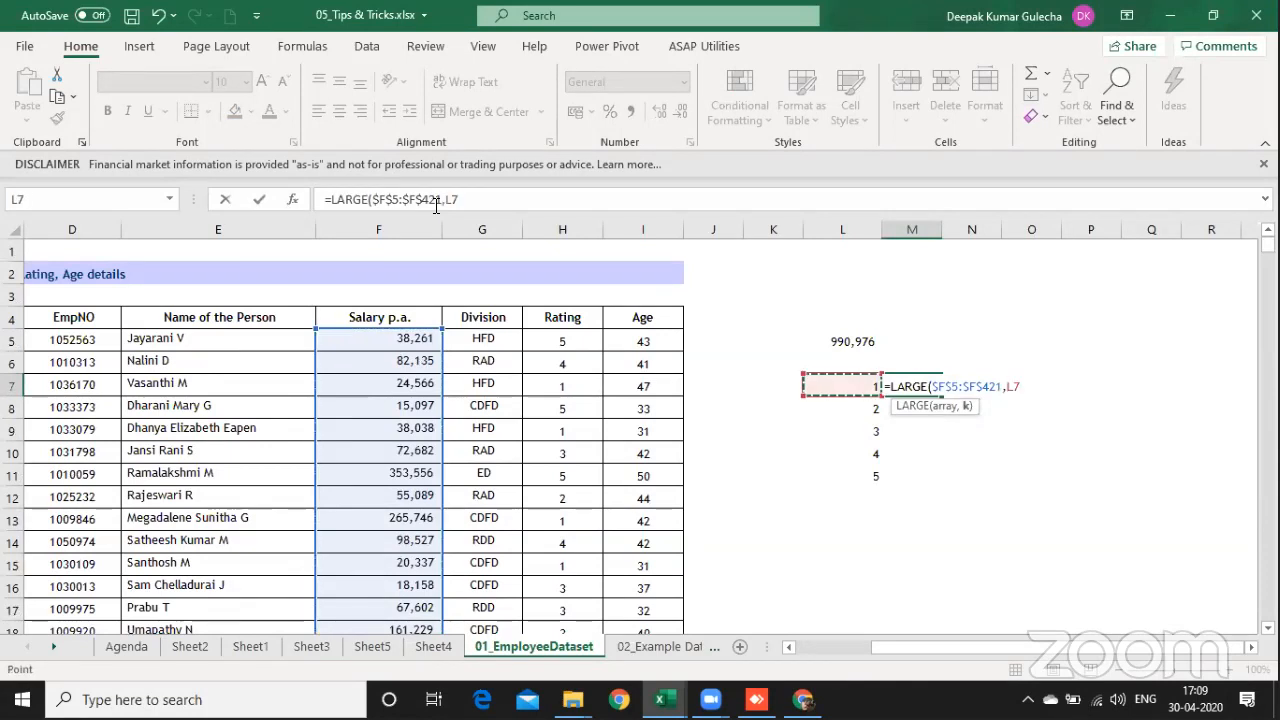
pyautogui.write(')')
pyautogui.press('Return')
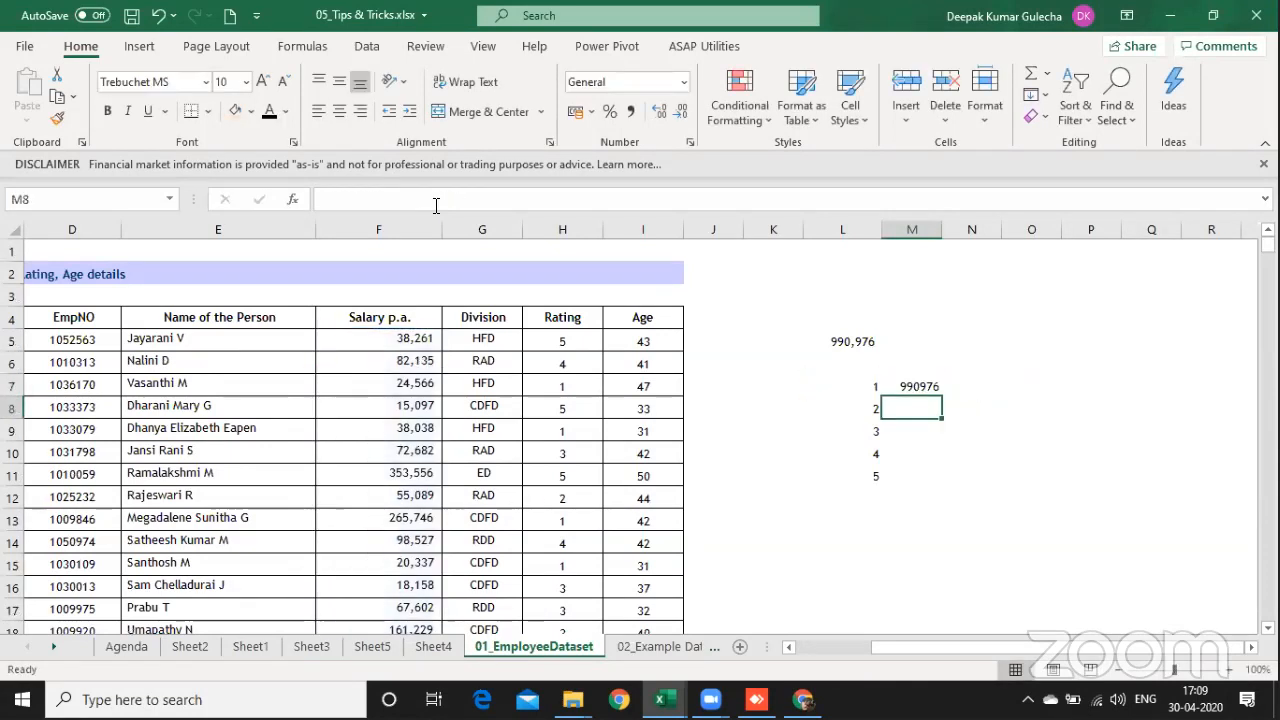
# Step: Copy the number format of the maximum salary in L5 onto the rank 1 salary in M7
pyautogui.press('Up')
pyautogui.press('Up')
pyautogui.press('Up')
pyautogui.press('Left')
pyautogui.hotkey('ctrl', 'c')
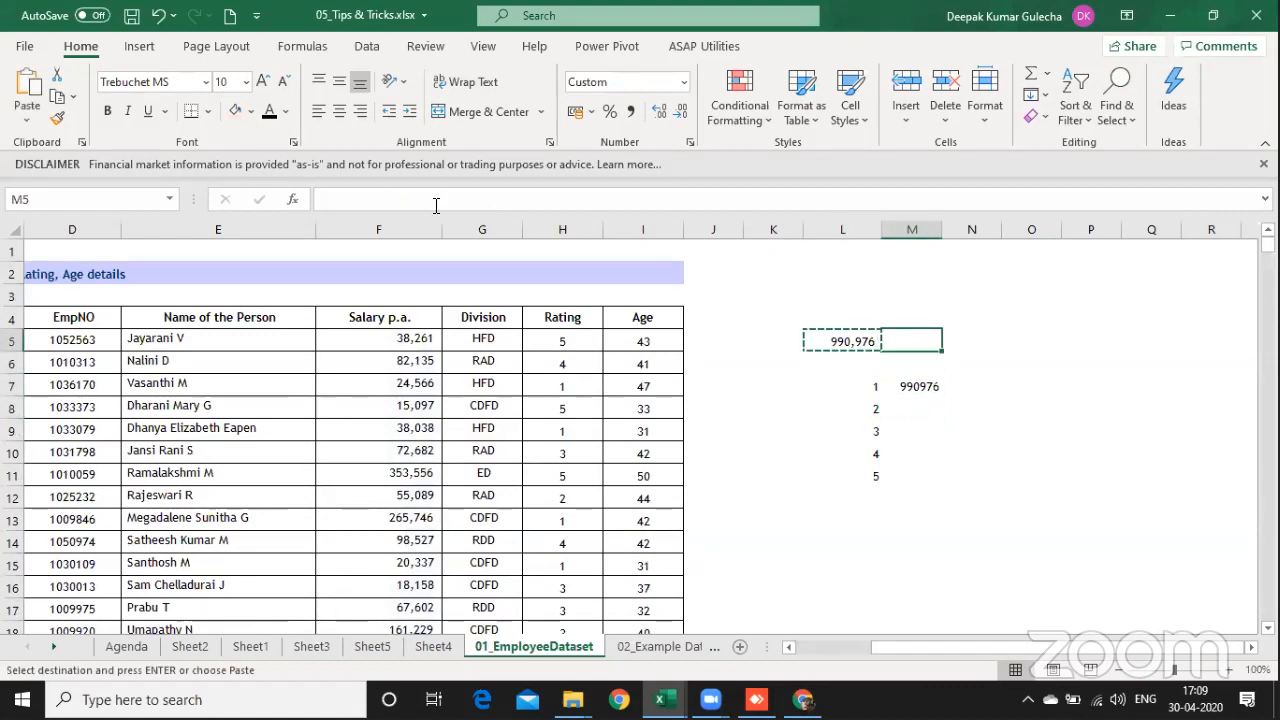
pyautogui.press('Down')
pyautogui.press('Down')
pyautogui.press('Right')
pyautogui.hotkey('ctrl', 'alt', 'v')
pyautogui.press('Return')
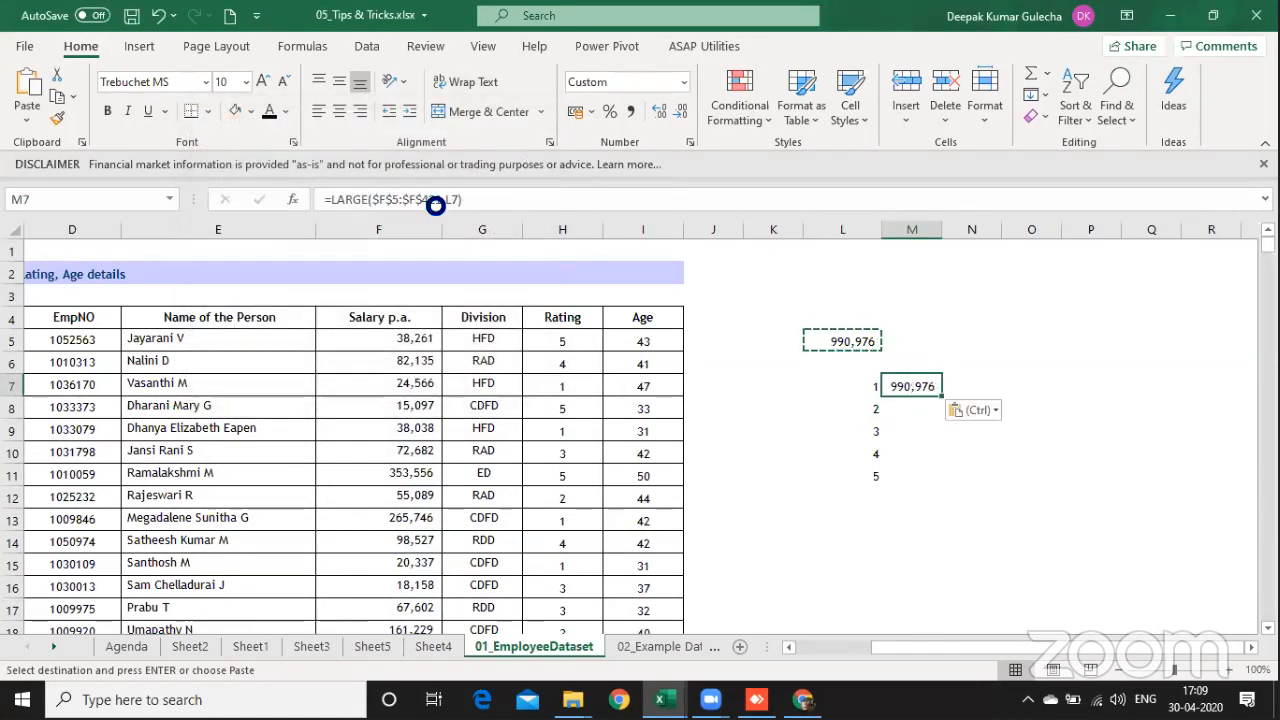
# Step: Fill the LARGE formula from M7 down to M11 to return the salaries for ranks 2 to 5
pyautogui.press('Down')
pyautogui.hotkey('ctrl', 'd')
pyautogui.press('Down')
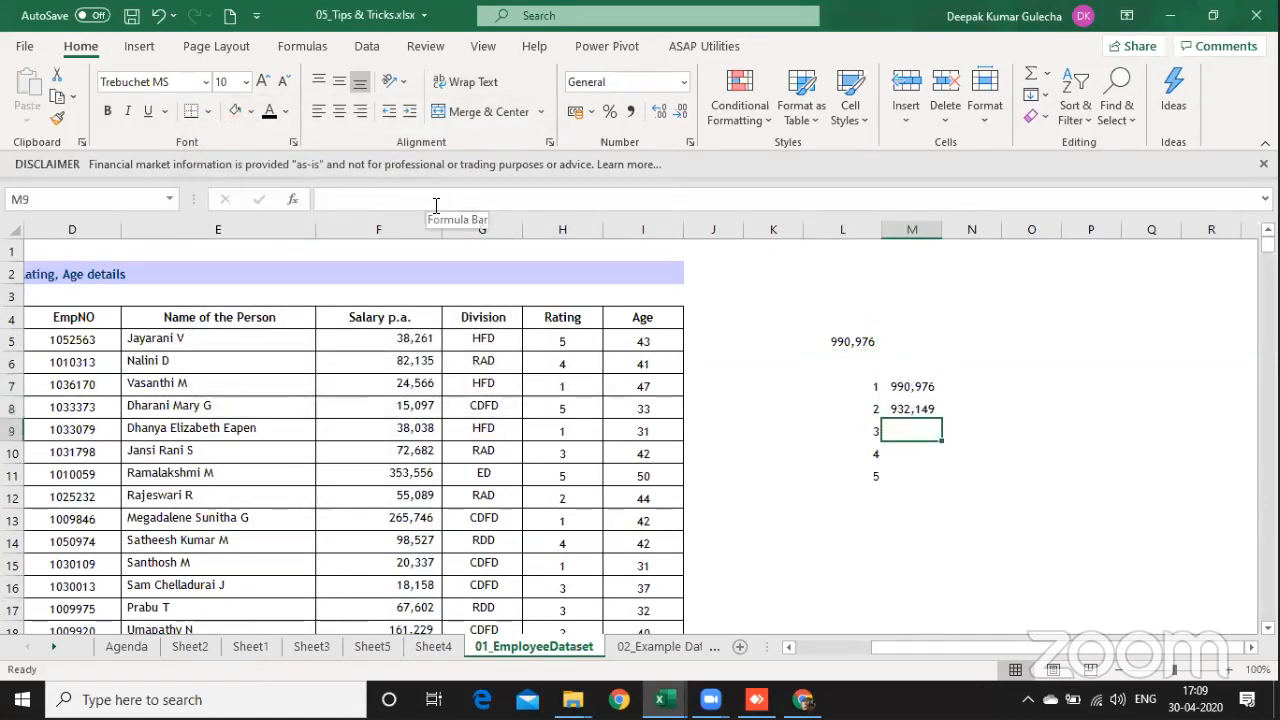
pyautogui.hotkey('ctrl', 'd')
pyautogui.press('F2')
pyautogui.press('Escape')
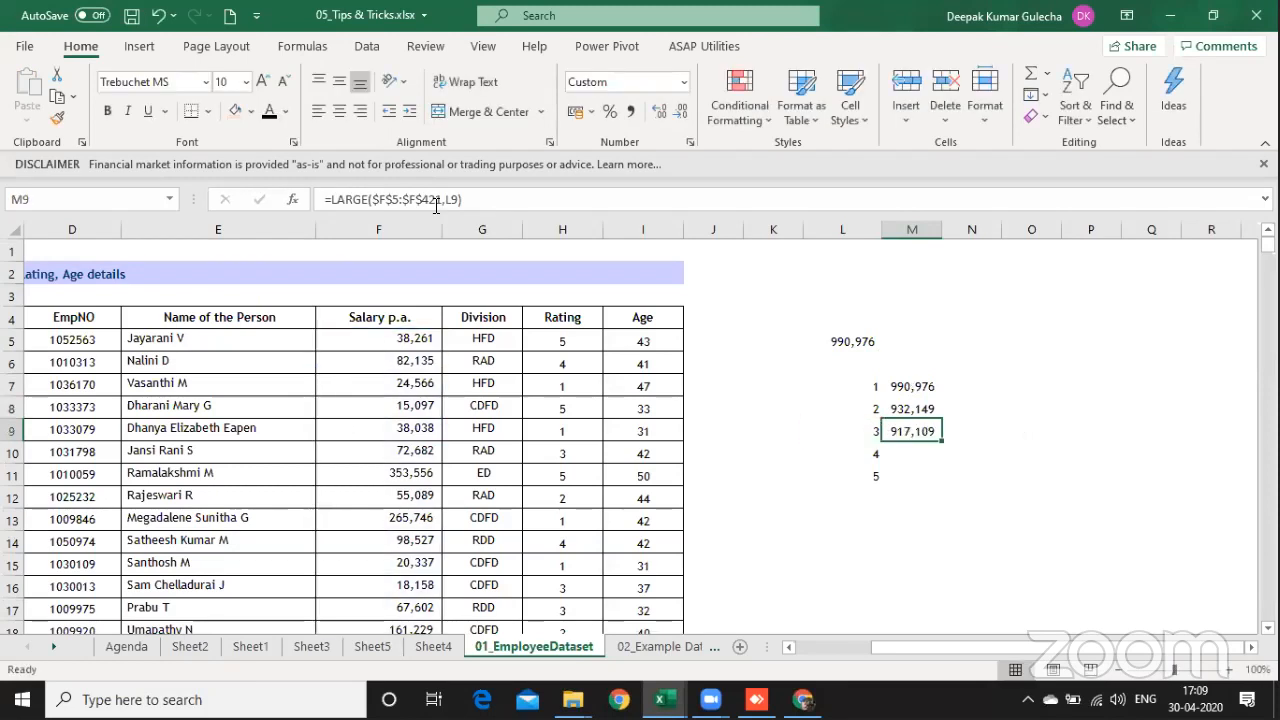
pyautogui.press('Down')
pyautogui.hotkey('ctrl', 'd')
pyautogui.press('Down')
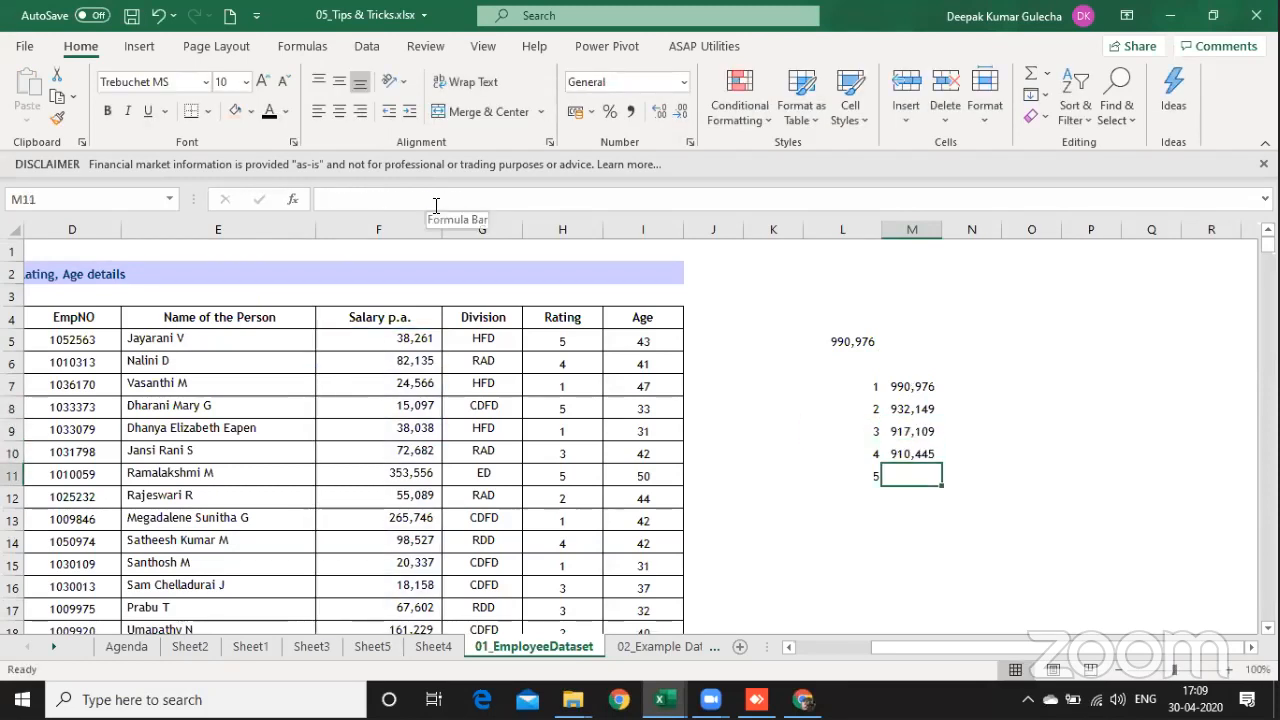
pyautogui.hotkey('ctrl', 'd')
# Step: Display the formula behind the rank 5 salary in N11 with =FORMULATEXT(M11)
pyautogui.press('Right')
pyautogui.press('Right')
pyautogui.press('Right')
pyautogui.press('Right')
pyautogui.press('Right')
pyautogui.press('Right')
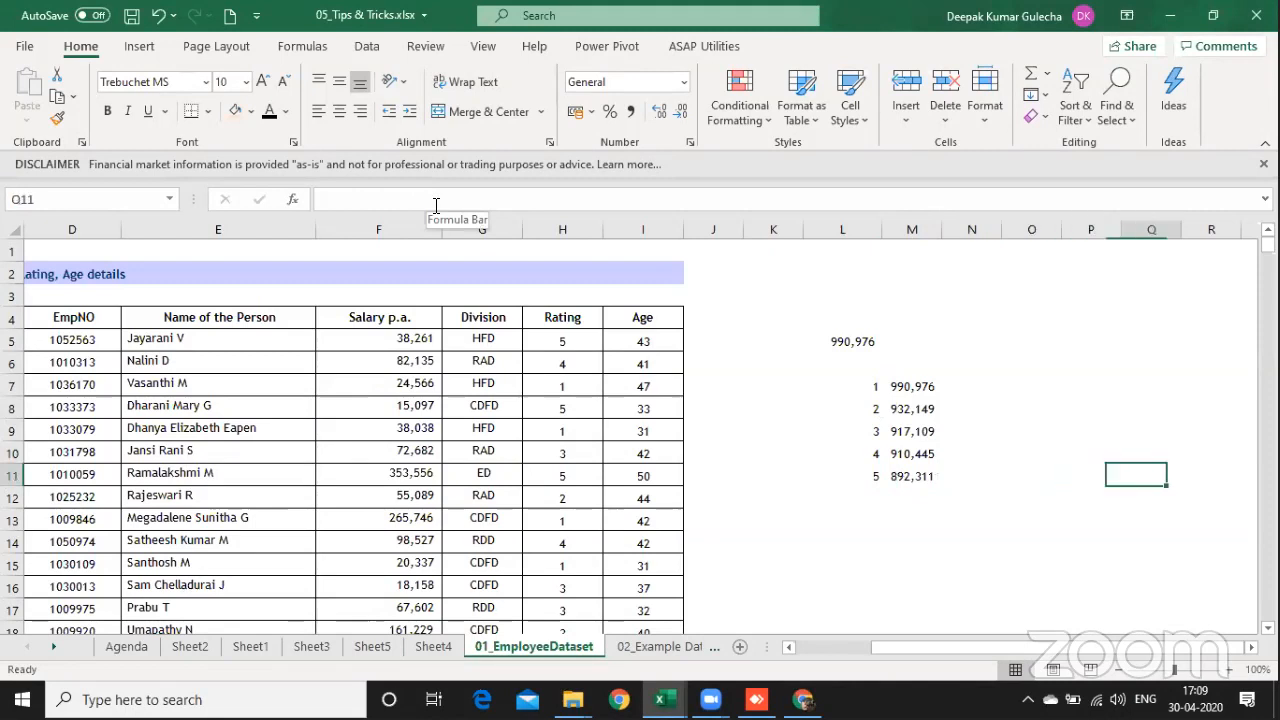
pyautogui.press('Left')
pyautogui.press('Left')
pyautogui.press('Left')
pyautogui.press('Left')
pyautogui.press('Left')
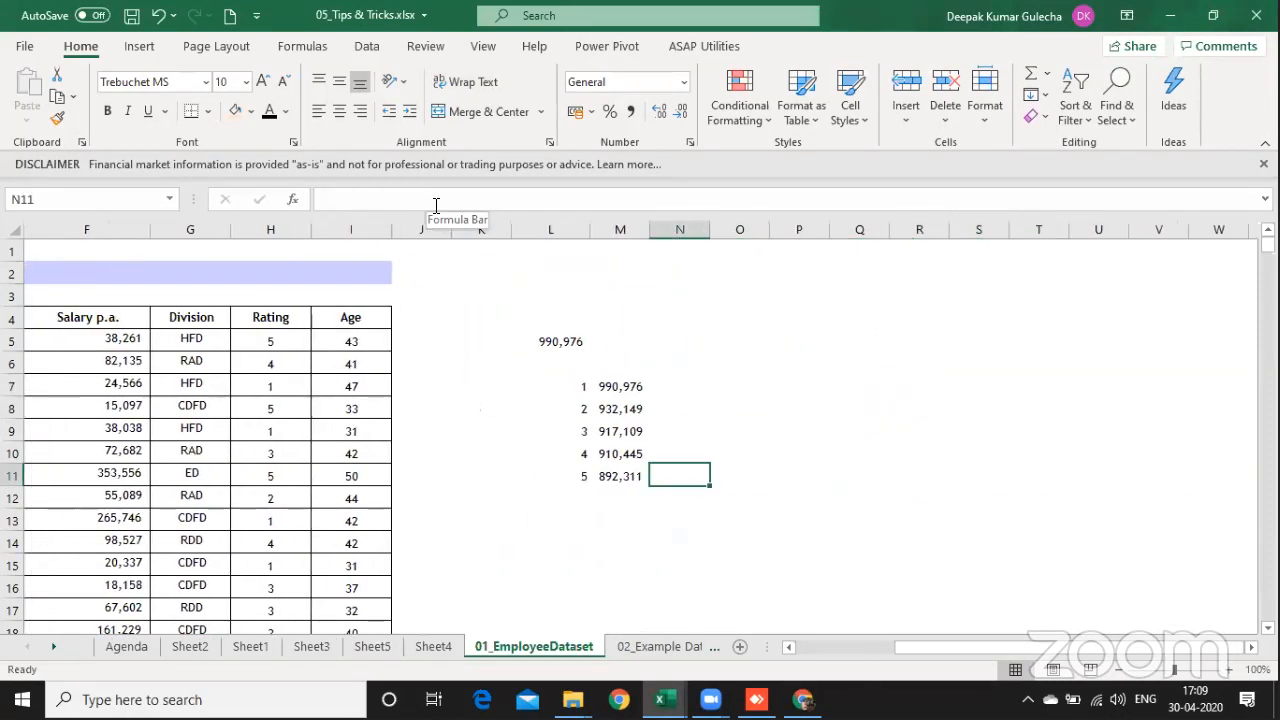
pyautogui.write('=formulatext(m11)')
pyautogui.press('Return')
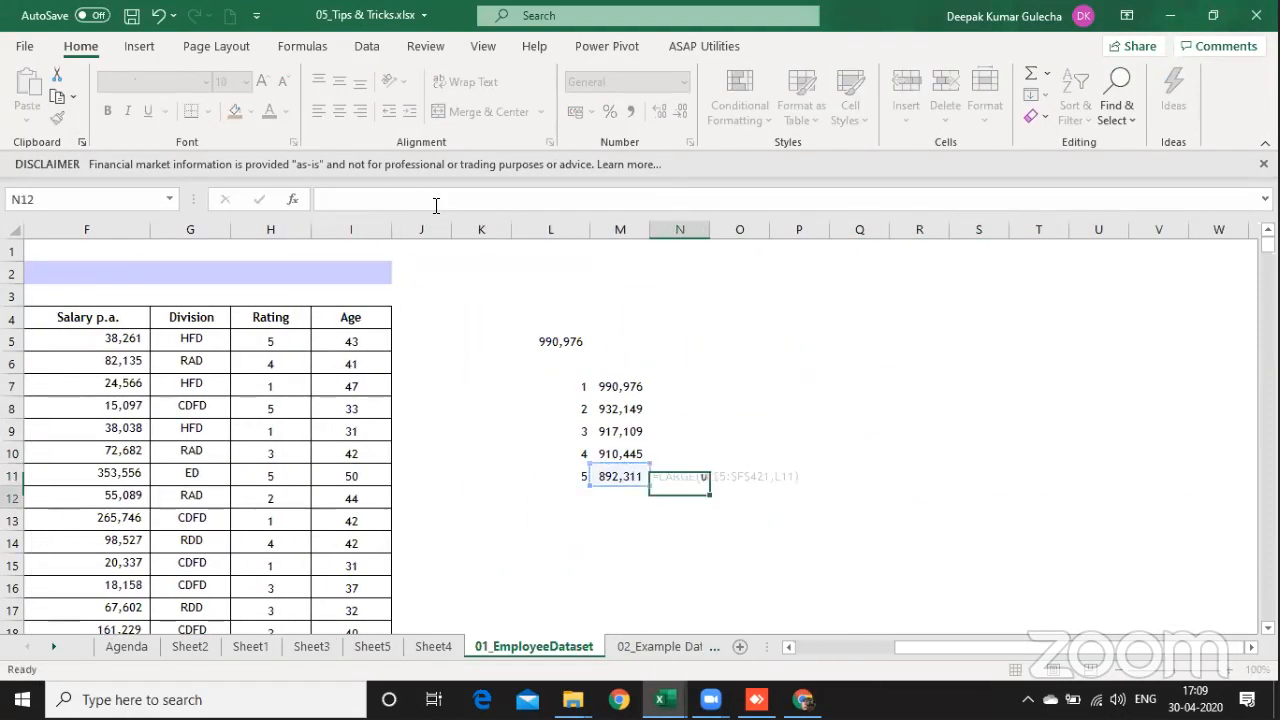
# Step: Copy the FORMULATEXT formula from N11 into N7:N10 beside the other LARGE results
pyautogui.press('Up')
pyautogui.hotkey('ctrl', 'c')
pyautogui.hotkey('shift', 'Up')
pyautogui.hotkey('shift', 'Up')
pyautogui.hotkey('shift', 'Up')
pyautogui.hotkey('shift', 'Up')
pyautogui.hotkey('ctrl', 'v')
# Step: Duplicate the rank, salary and formula-text block L7:N11 to a new block starting at L13
pyautogui.press('Left')
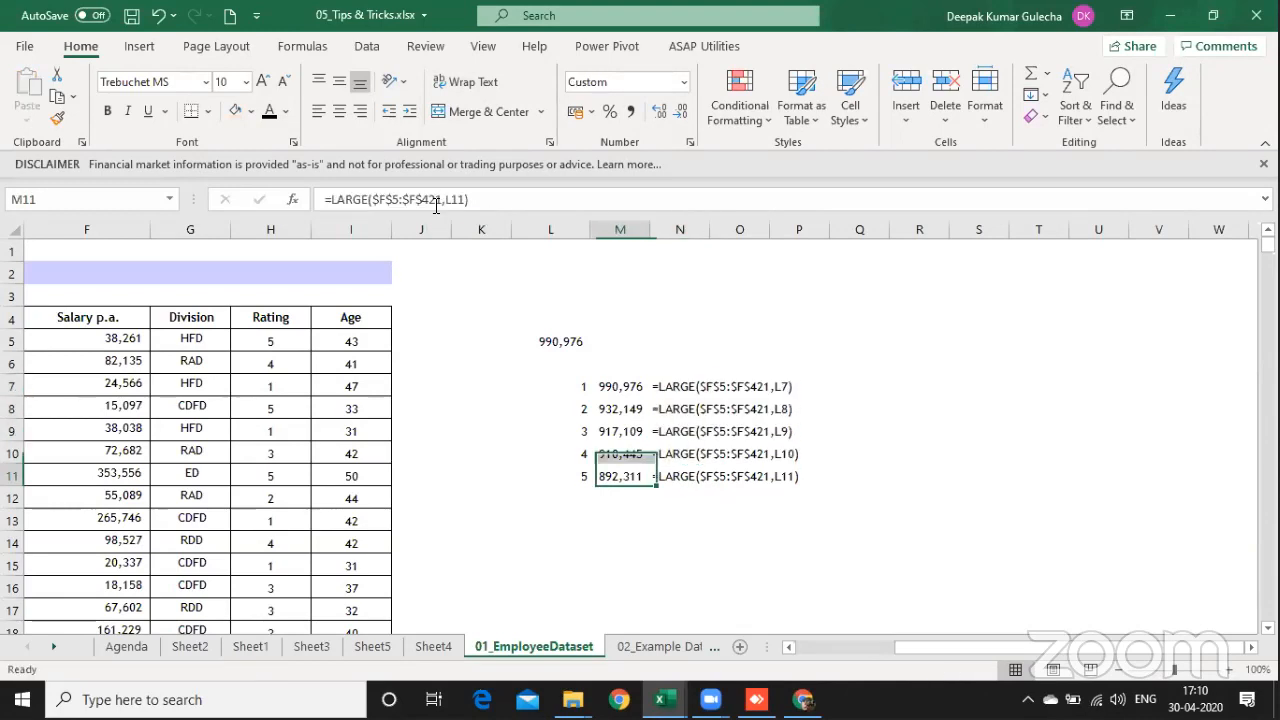
pyautogui.press('Left')
pyautogui.press('Up')
pyautogui.press('Up')
pyautogui.press('Up')
pyautogui.press('Up')
pyautogui.hotkey('shift', 'Down')
pyautogui.hotkey('shift', 'Down')
pyautogui.hotkey('shift', 'Down')
pyautogui.hotkey('shift', 'Down')
pyautogui.hotkey('shift', 'Right')
pyautogui.hotkey('shift', 'Right')
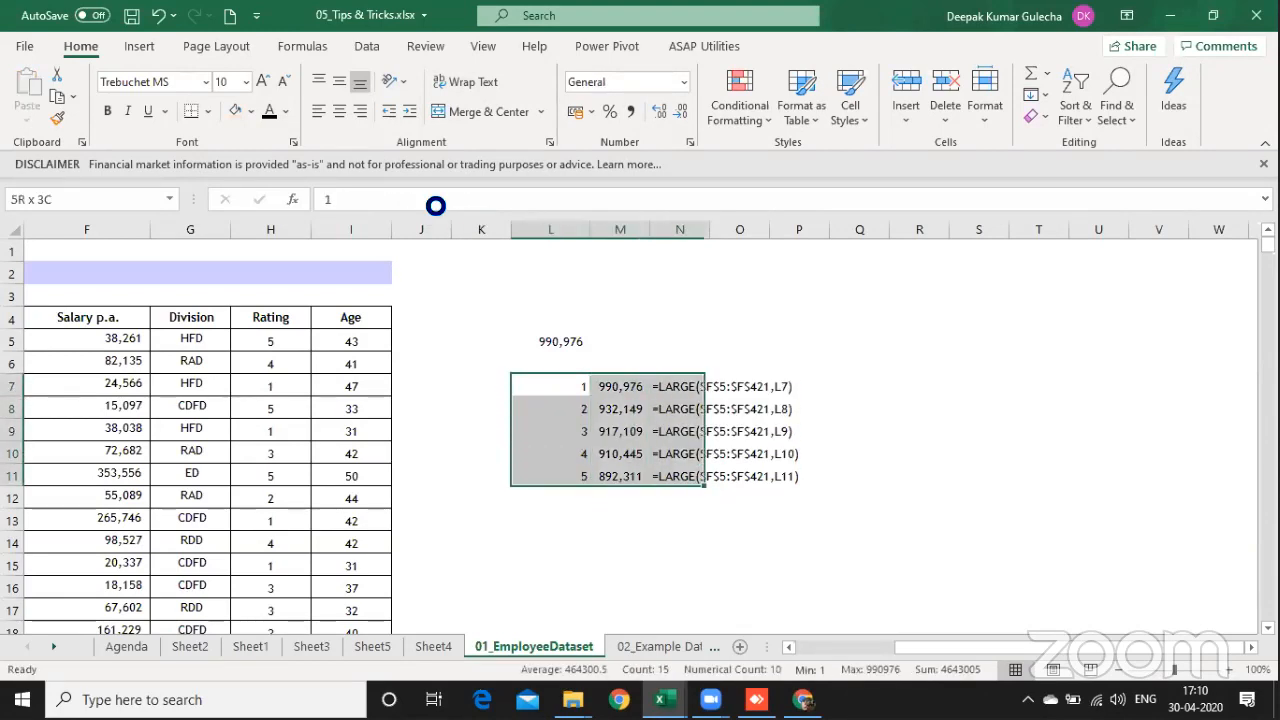
pyautogui.hotkey('ctrl', 'c')
pyautogui.press('Down')
pyautogui.press('Down')
pyautogui.press('Down')
pyautogui.press('Down')
pyautogui.press('Down')
pyautogui.press('Down')
pyautogui.hotkey('ctrl', 'v')
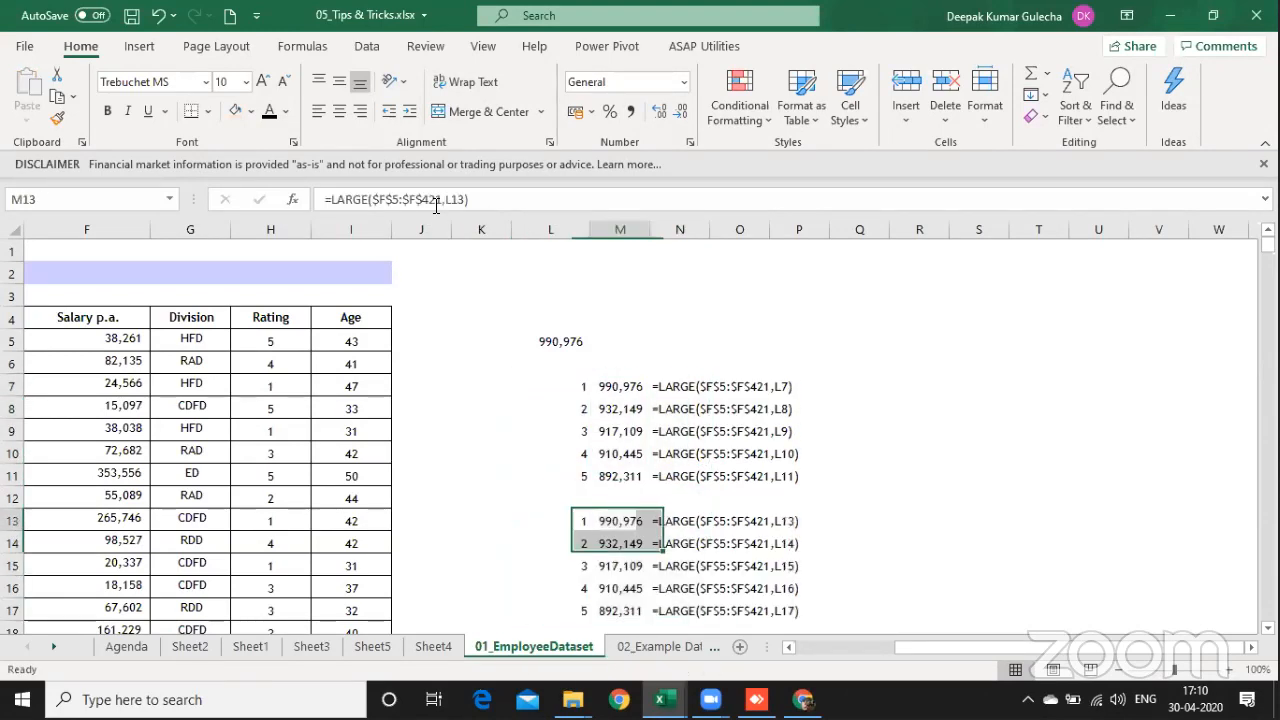
# Step: Change the function in M13 from LARGE to SMALL, giving =SMALL($F$5:$F$421,L13)
pyautogui.press('Right')
pyautogui.press('F2')
pyautogui.press('Home')
pyautogui.hotkey('shift', 'Right')
pyautogui.hotkey('shift', 'Right')
pyautogui.hotkey('shift', 'Right')
pyautogui.hotkey('shift', 'Right')
pyautogui.hotkey('shift', 'Right')
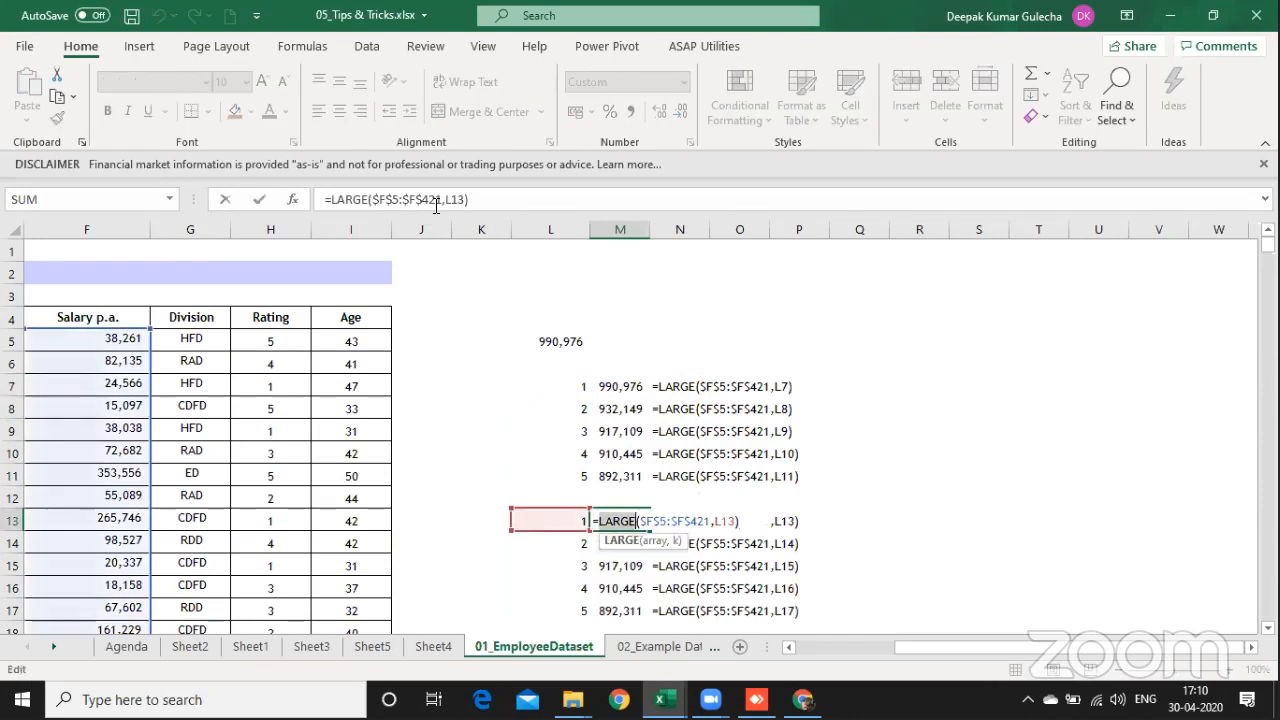
pyautogui.write('small')
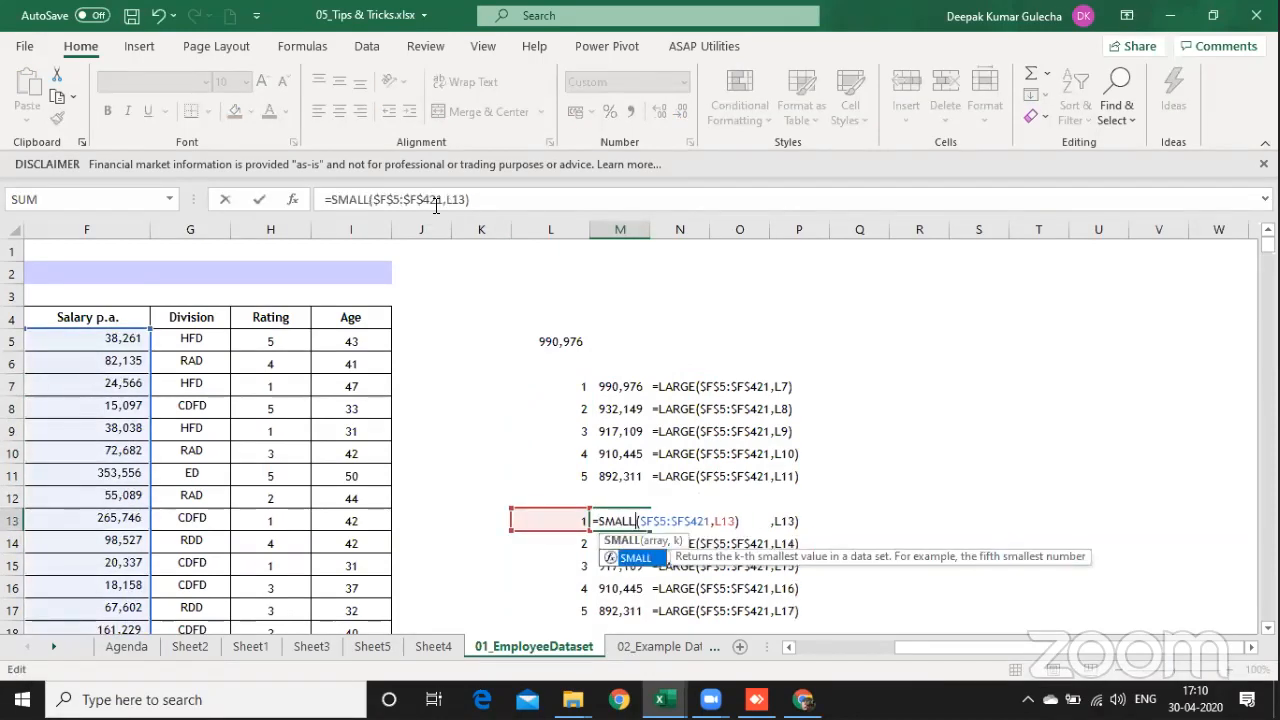
pyautogui.press('Return')
# Step: Fill the SMALL formula from M13 down to M17 for the five lowest salaries
pyautogui.press('Up')
pyautogui.hotkey('shift', 'Down')
pyautogui.hotkey('shift', 'Down')
pyautogui.hotkey('shift', 'Down')
pyautogui.hotkey('shift', 'Down')
pyautogui.hotkey('ctrl', 'd')
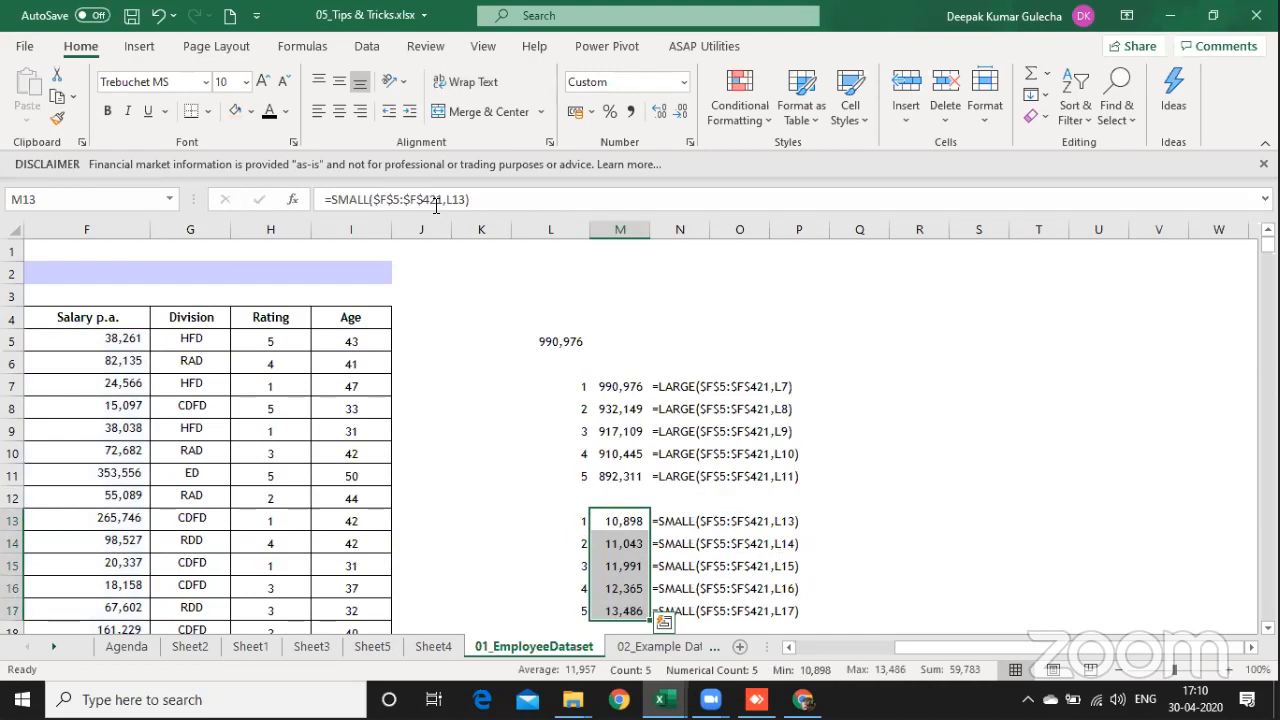
# Step: Examine the SMALL and LARGE formula texts in column N and the MAX formula in L5
pyautogui.press('Right')
pyautogui.press('Down')
pyautogui.press('Down')
pyautogui.press('Down')
pyautogui.press('Down')
pyautogui.press('Down')
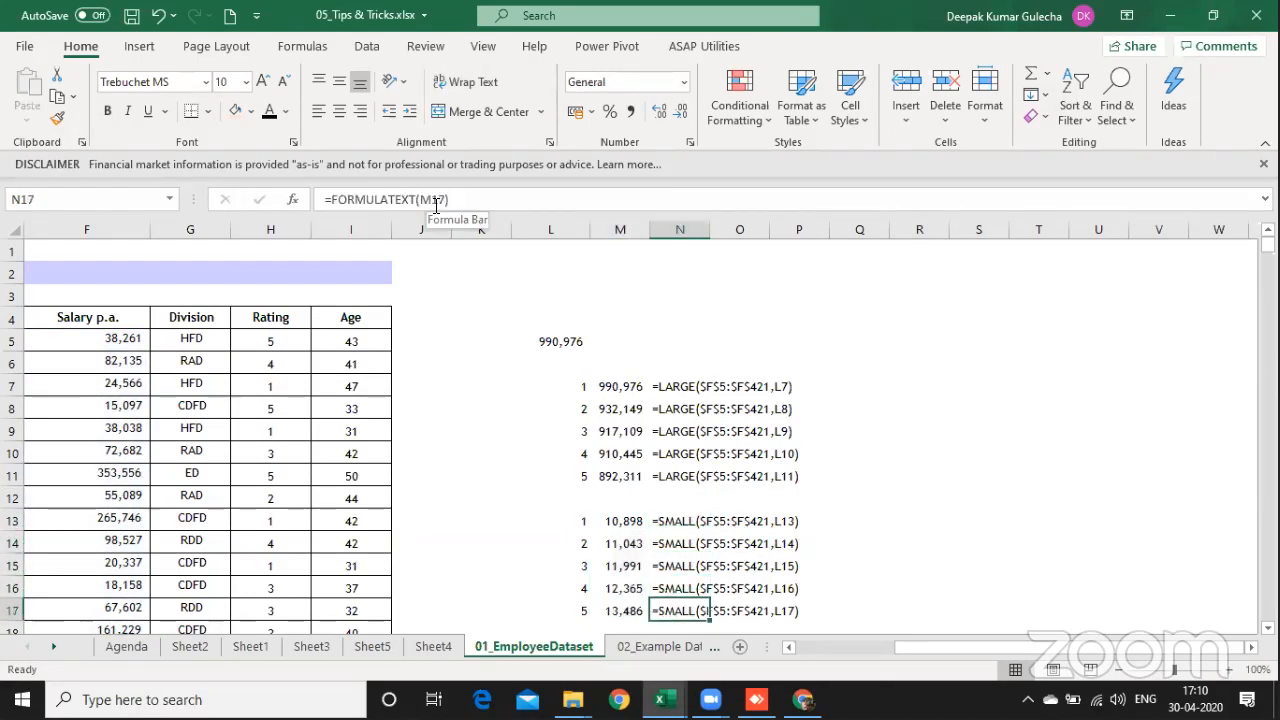
pyautogui.press('Up')
pyautogui.press('Up')
pyautogui.press('Up')
pyautogui.press('Up')
pyautogui.press('Up')
pyautogui.press('Up')
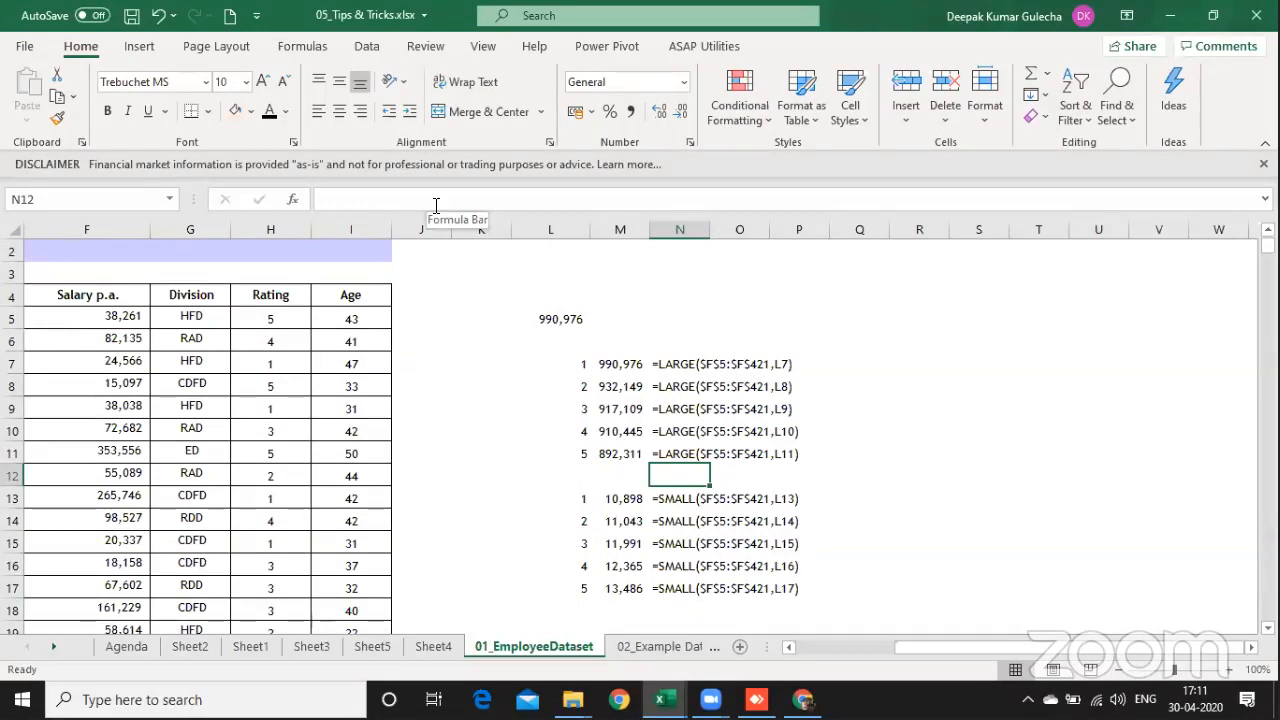
pyautogui.press('Down')
pyautogui.press('Down')
pyautogui.press('Down')
pyautogui.press('Down')
pyautogui.press('Down')
pyautogui.press('Down')
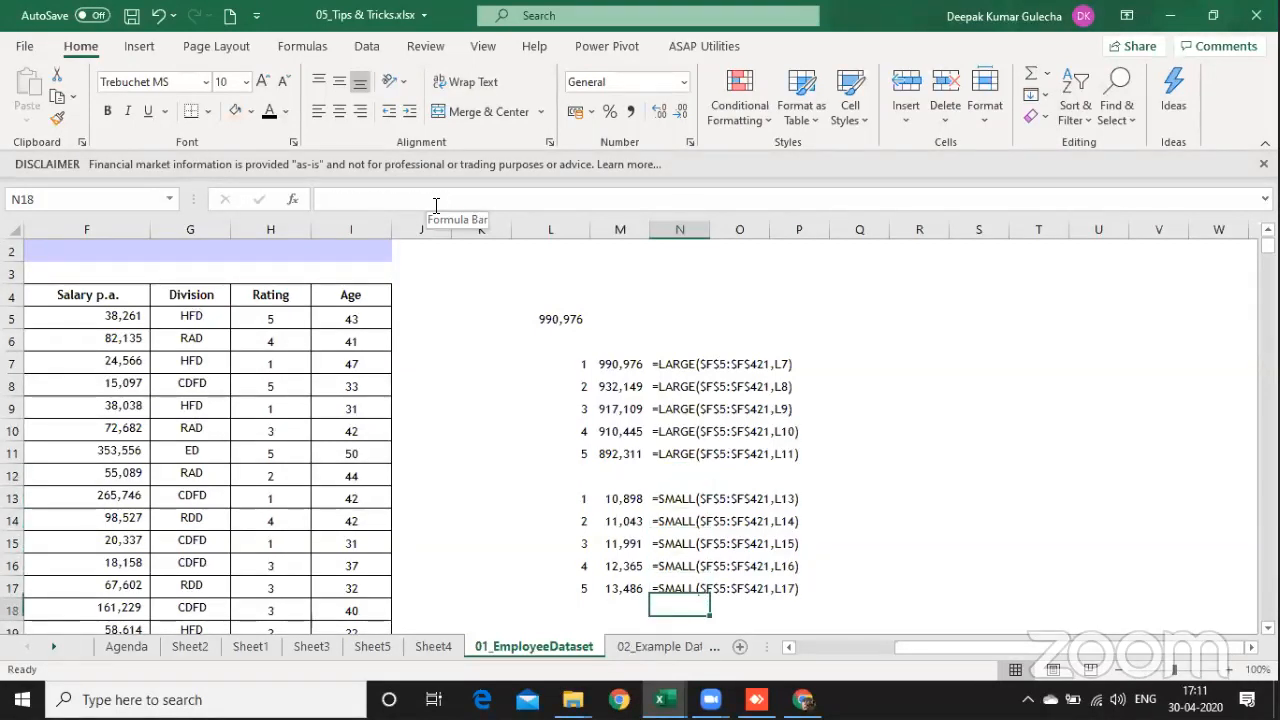
pyautogui.press('Up')
pyautogui.press('Up')
pyautogui.press('Up')
pyautogui.press('Up')
pyautogui.press('Up')
pyautogui.press('Up')
pyautogui.press('Up')
pyautogui.press('Up')
pyautogui.press('Up')
pyautogui.press('Up')
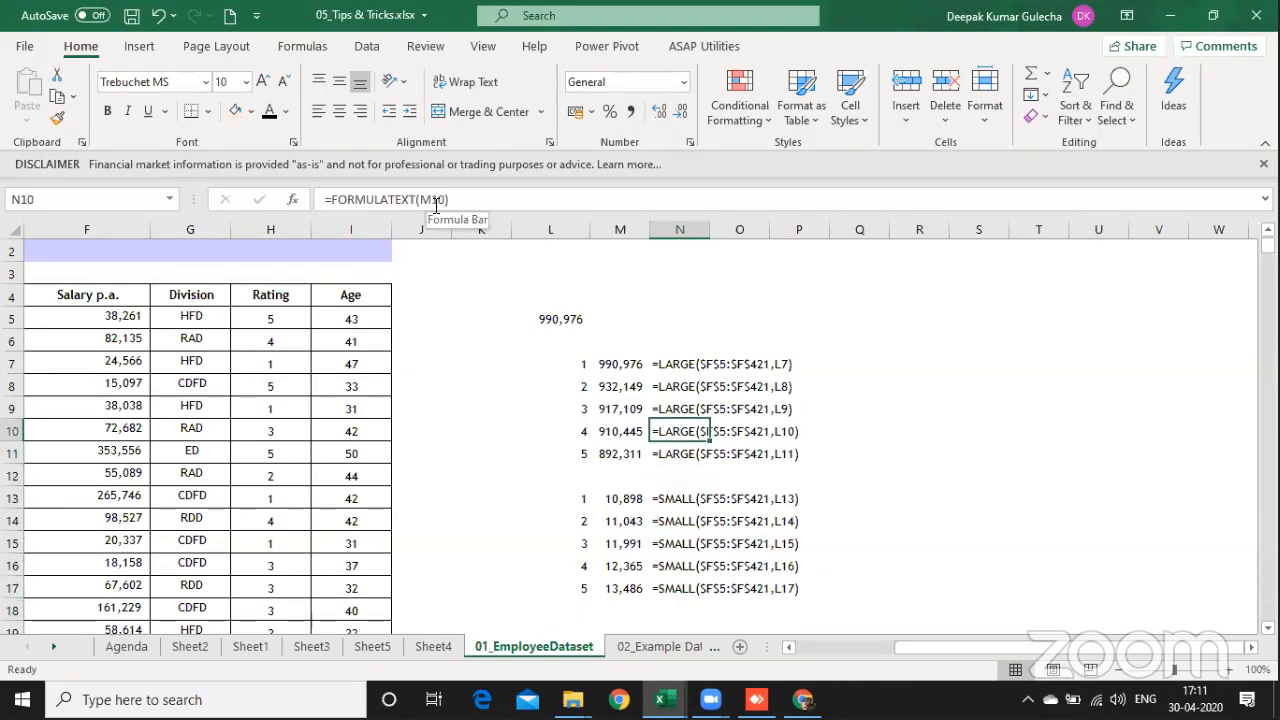
pyautogui.press('Up')
pyautogui.press('Up')
pyautogui.press('Up')
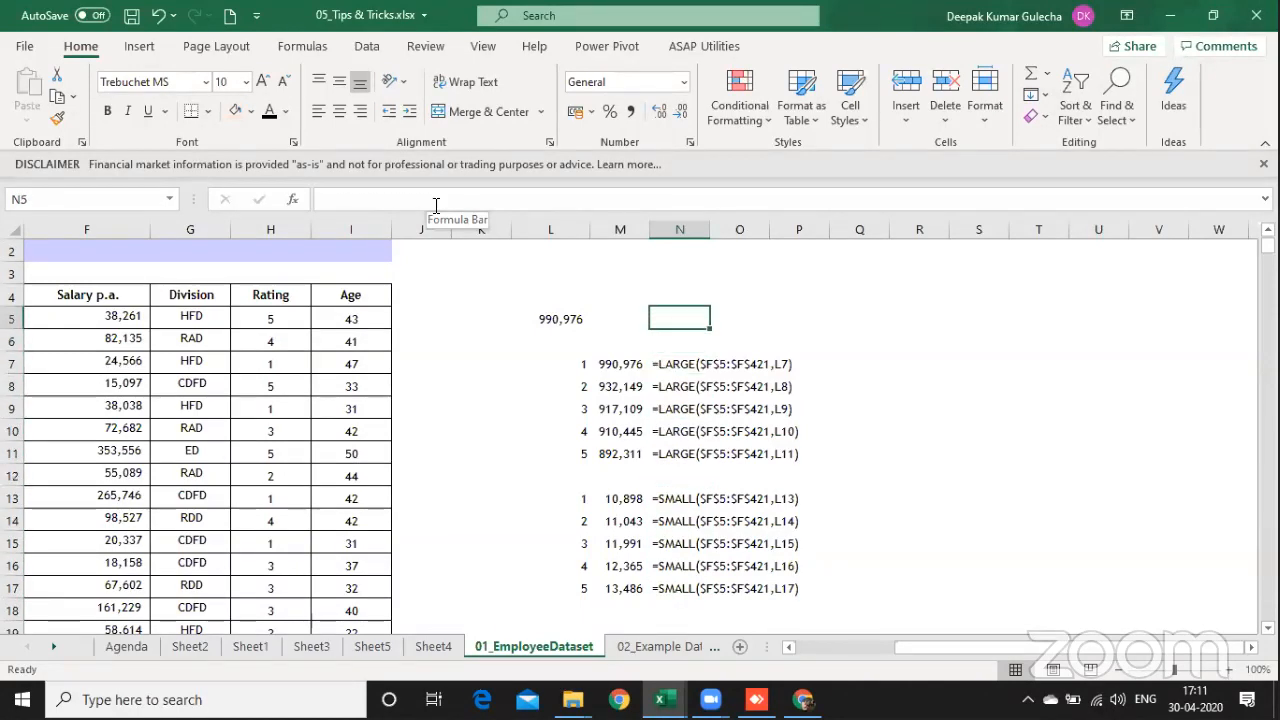
pyautogui.press('Left')
pyautogui.press('Left')
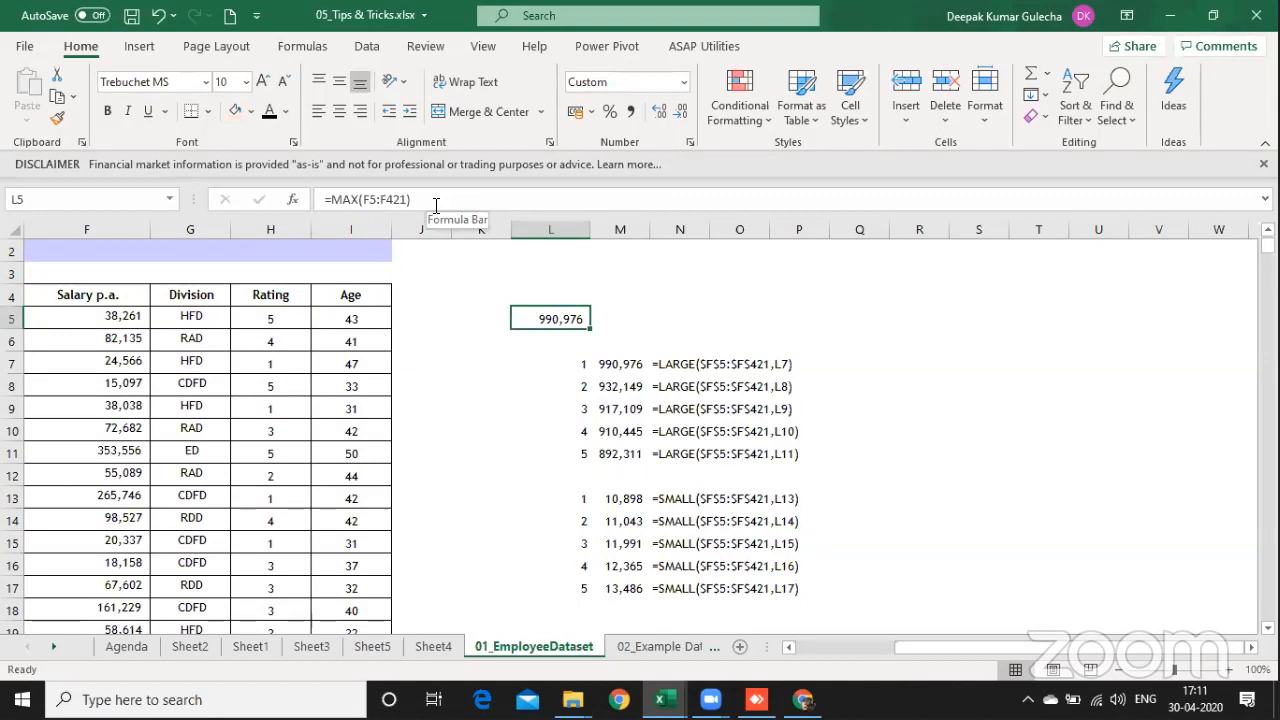
# Step: Compare the LARGE formula texts in N7:N11 with the start of the SMALL list in N13
pyautogui.press('Down')
pyautogui.press('Down')
pyautogui.press('Right')
pyautogui.press('Right')
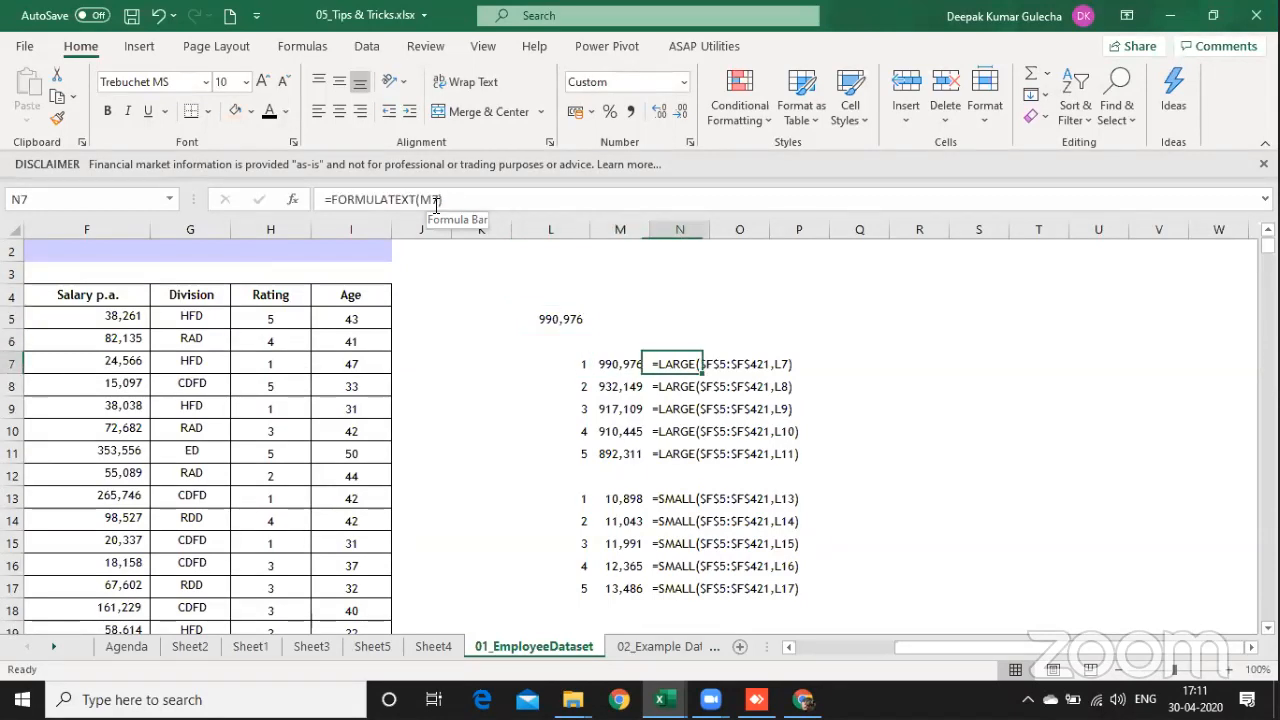
pyautogui.press('Down')
pyautogui.press('Down')
pyautogui.press('Down')
pyautogui.press('Down')
pyautogui.press('Down')
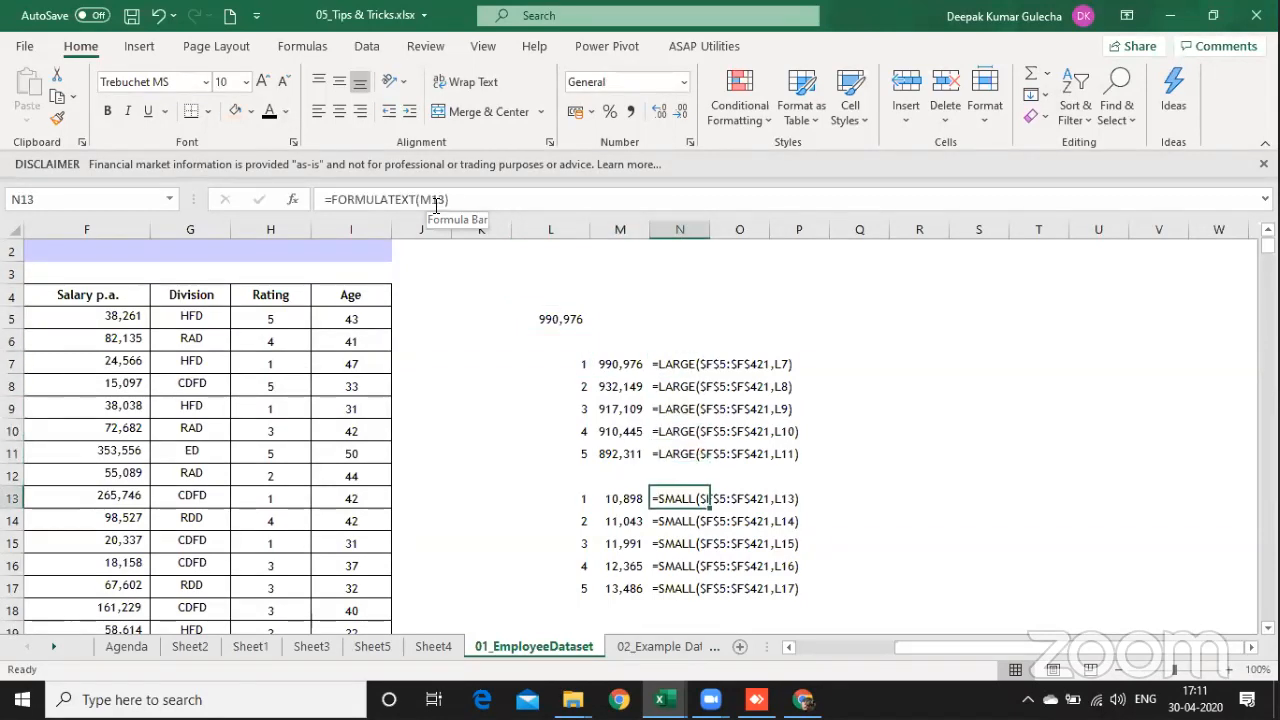
pyautogui.press('Up')
pyautogui.press('Up')
pyautogui.press('Up')
pyautogui.press('Down')
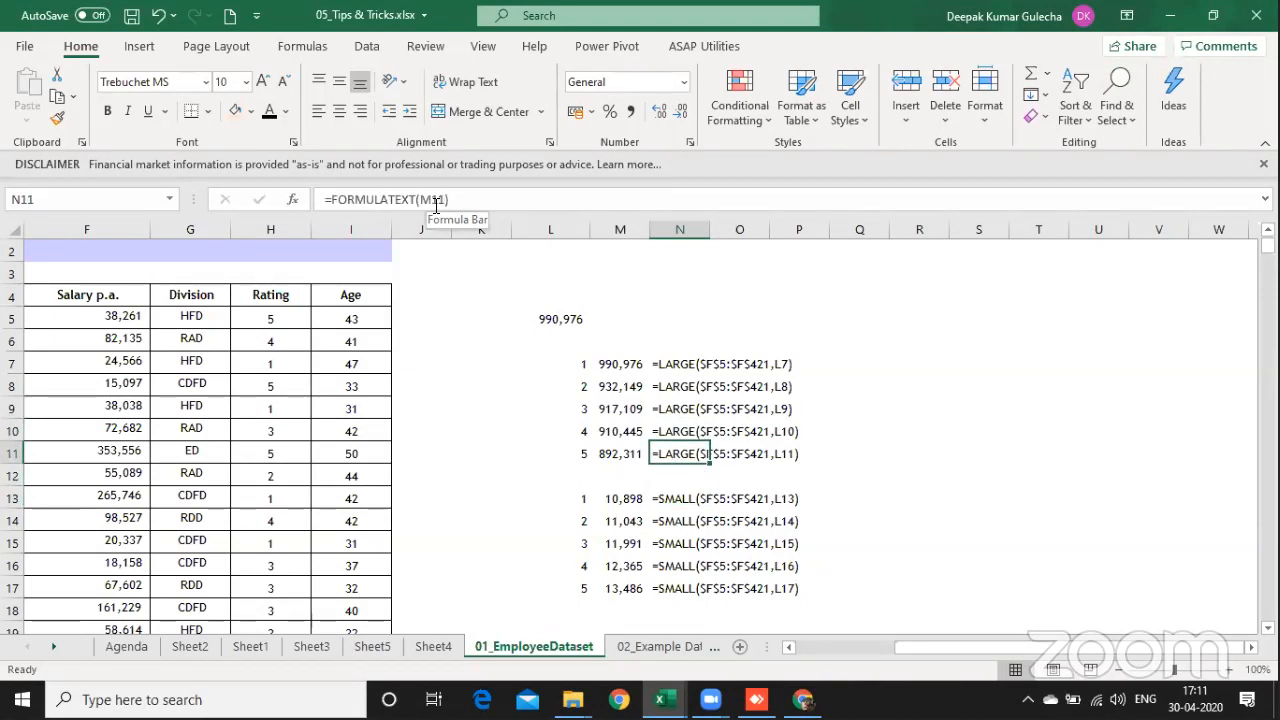
pyautogui.press('Up')
pyautogui.press('Up')
pyautogui.press('Up')
pyautogui.press('Up')
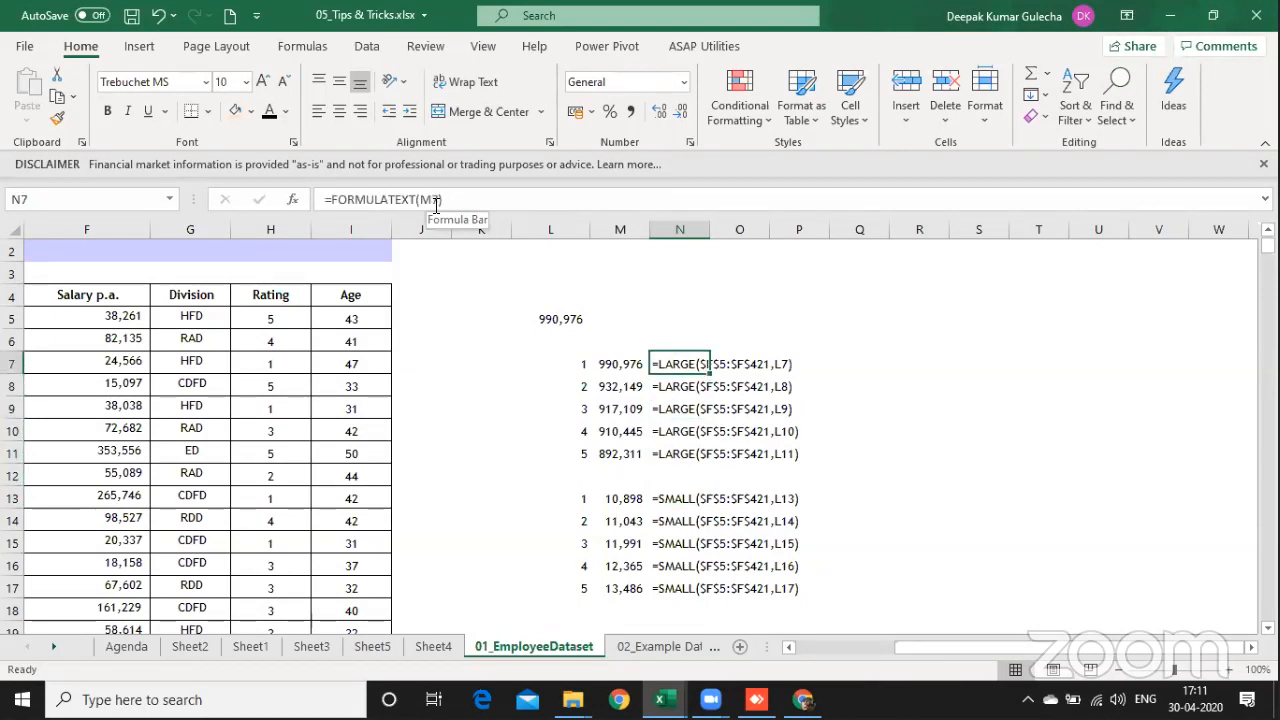
pyautogui.hotkey('shift', 'Down')
pyautogui.hotkey('shift', 'Down')
pyautogui.hotkey('shift', 'Down')
pyautogui.hotkey('shift', 'Down')
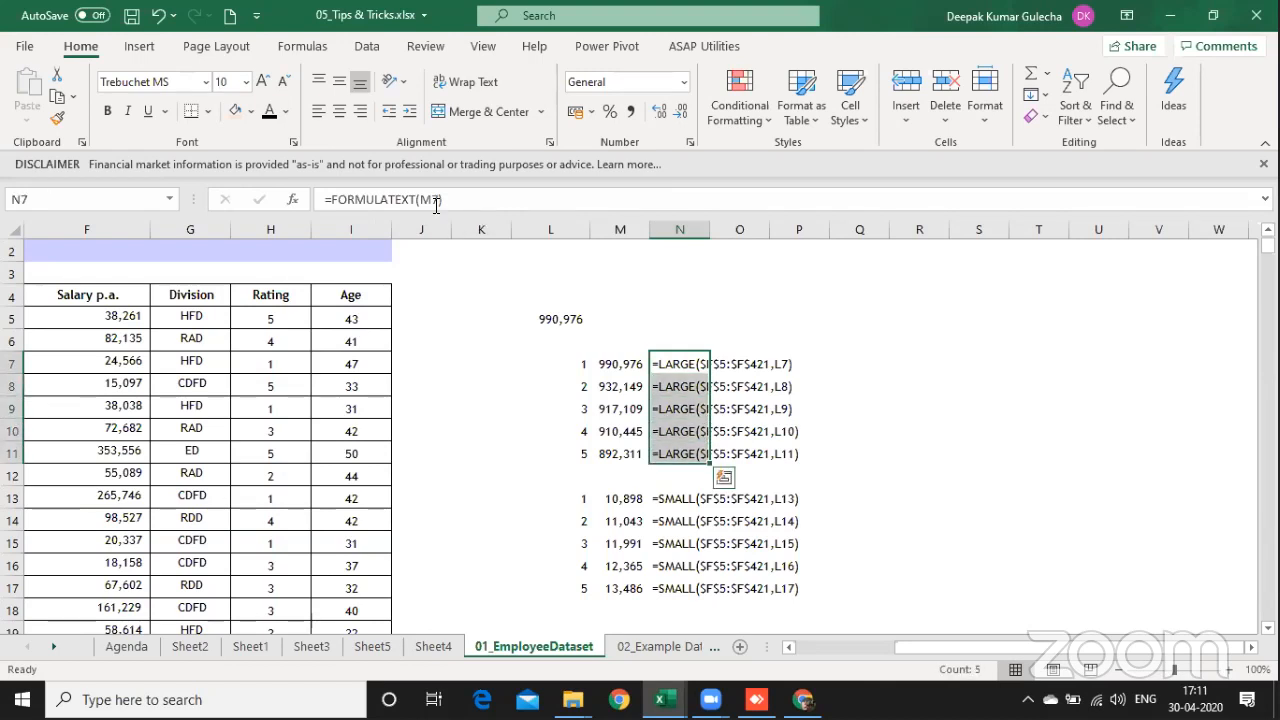
# Step: Start a top-salaries total in N5 with =SUM(LARGE($F$5:$F$421, using the absolute salary range
pyautogui.press('Up')
pyautogui.press('Up')
pyautogui.write('=sum')
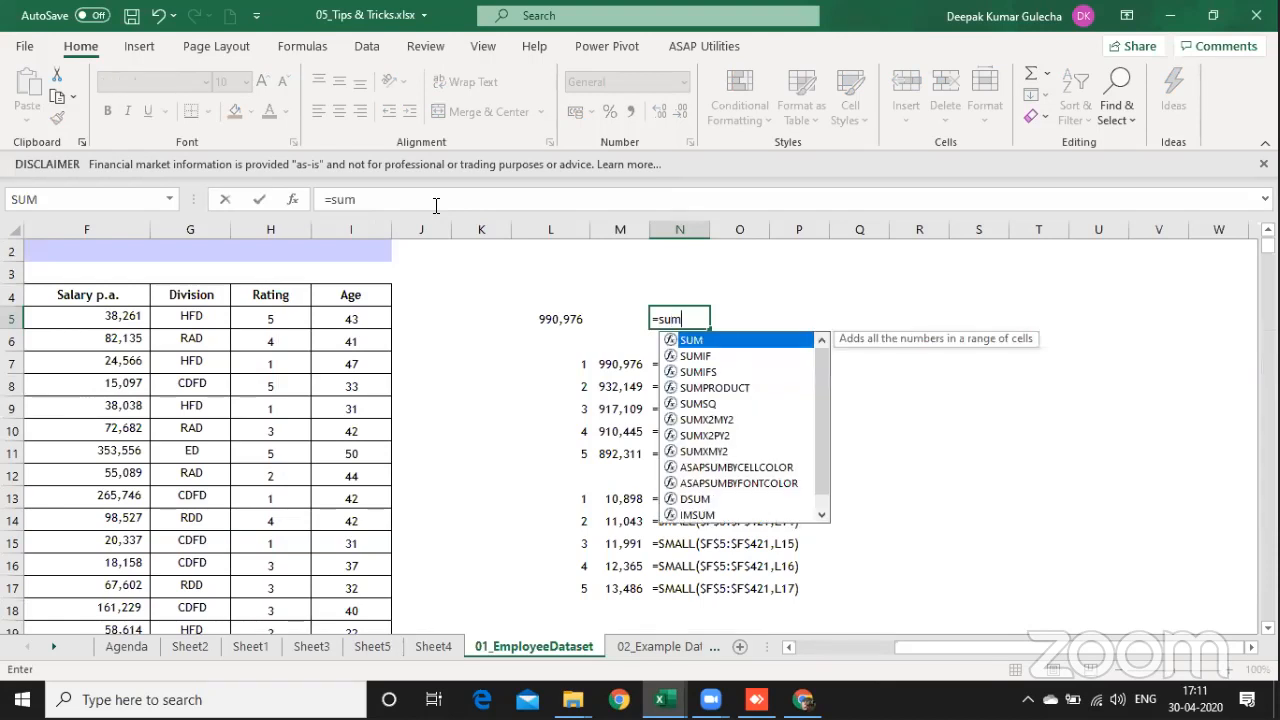
pyautogui.press('Tab')
pyautogui.write('large')
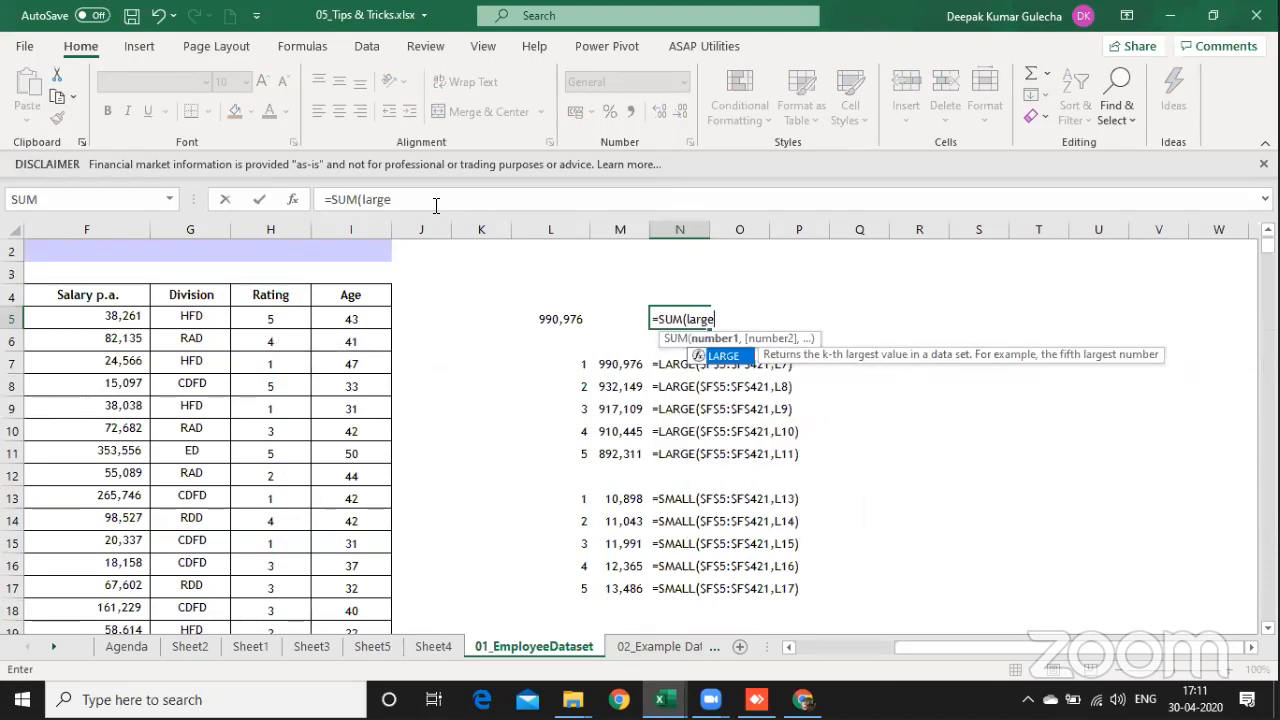
pyautogui.press('Tab')
pyautogui.press('Left')
pyautogui.press('Left')
pyautogui.press('Left')
pyautogui.press('Left')
pyautogui.press('Left')
pyautogui.press('Left')
pyautogui.press('Left')
pyautogui.press('Left')
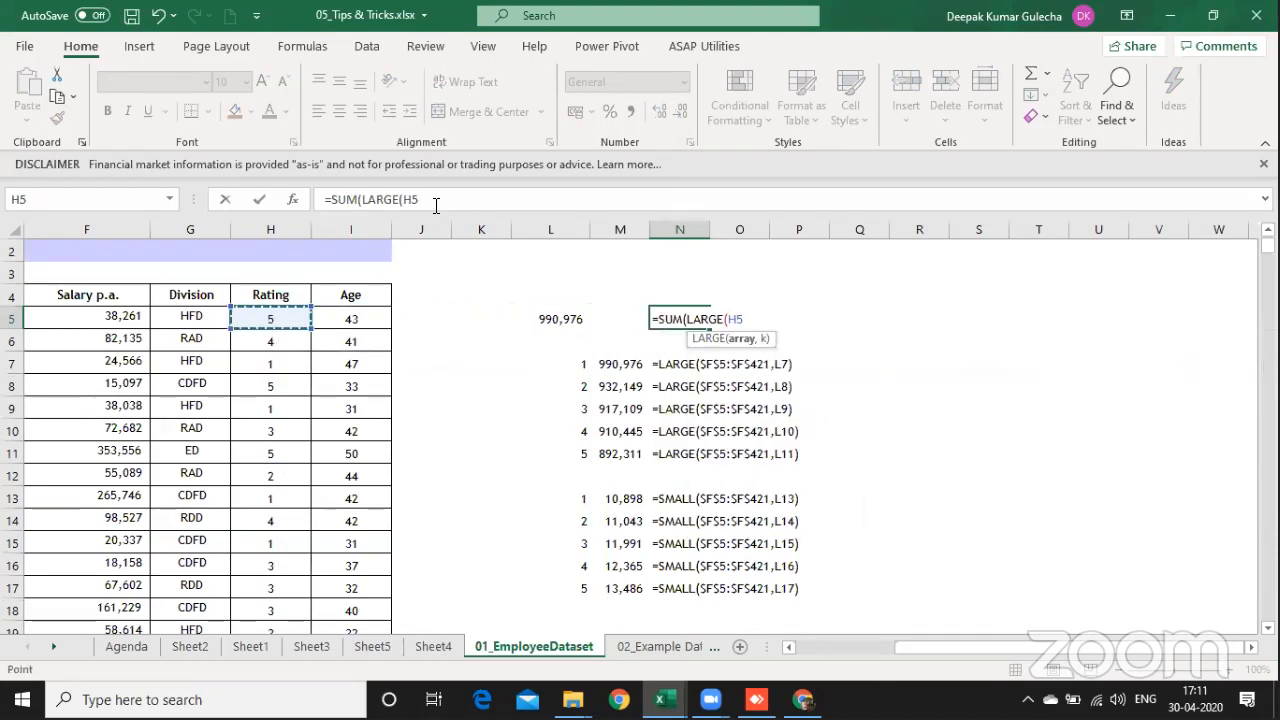
pyautogui.hotkey('ctrl', 'shift', 'Down')
pyautogui.hotkey('shift', 'Down')
pyautogui.hotkey('shift', 'Up')
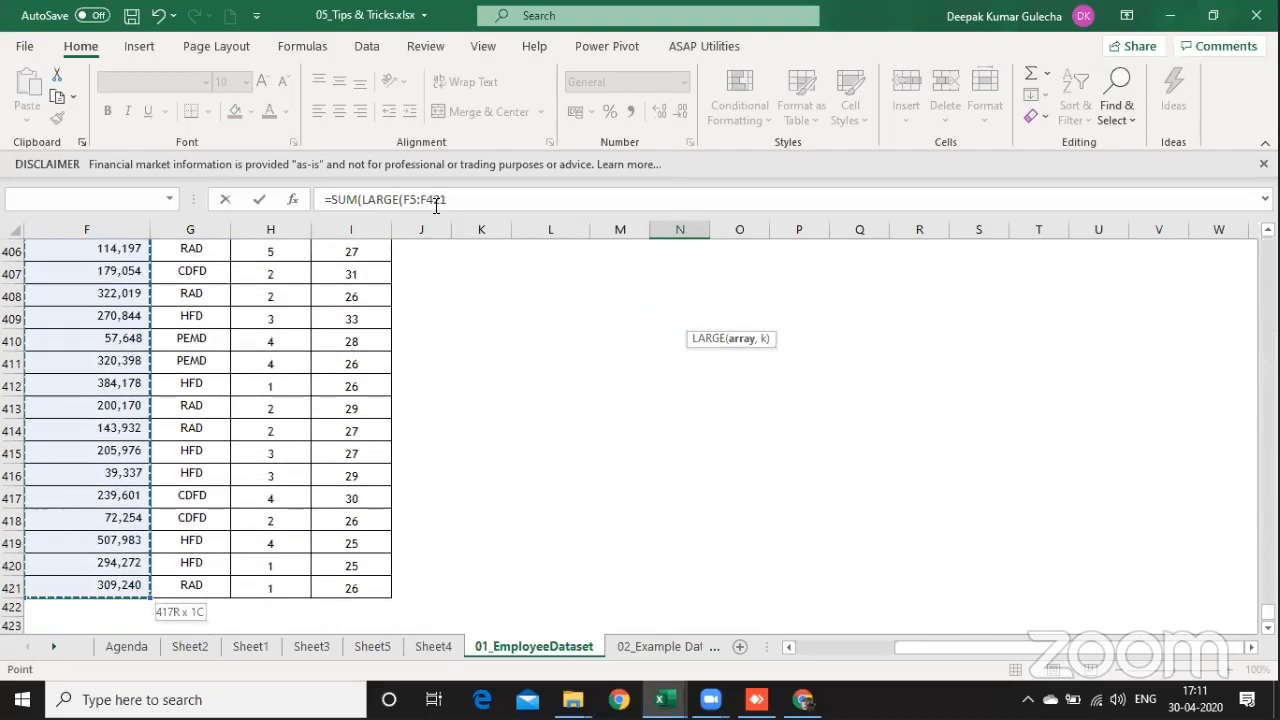
pyautogui.press('F4')
pyautogui.write(',')
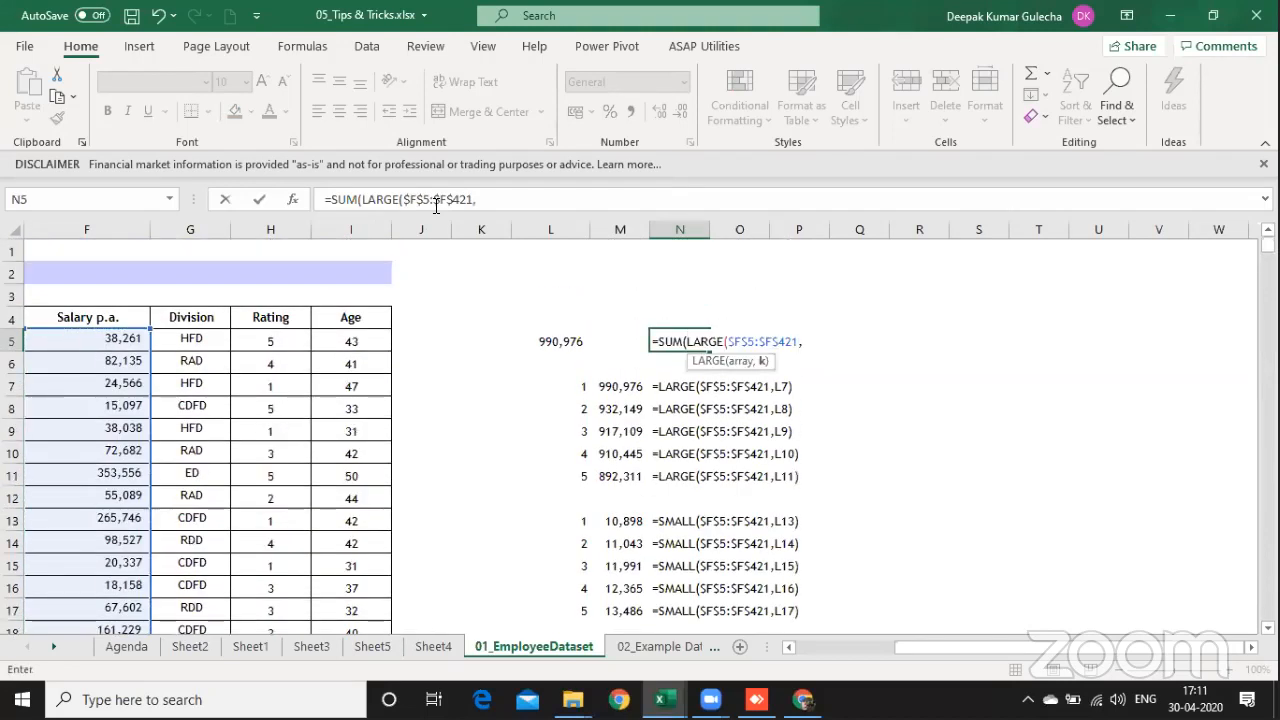
pyautogui.write('{1,2,3,4,5')
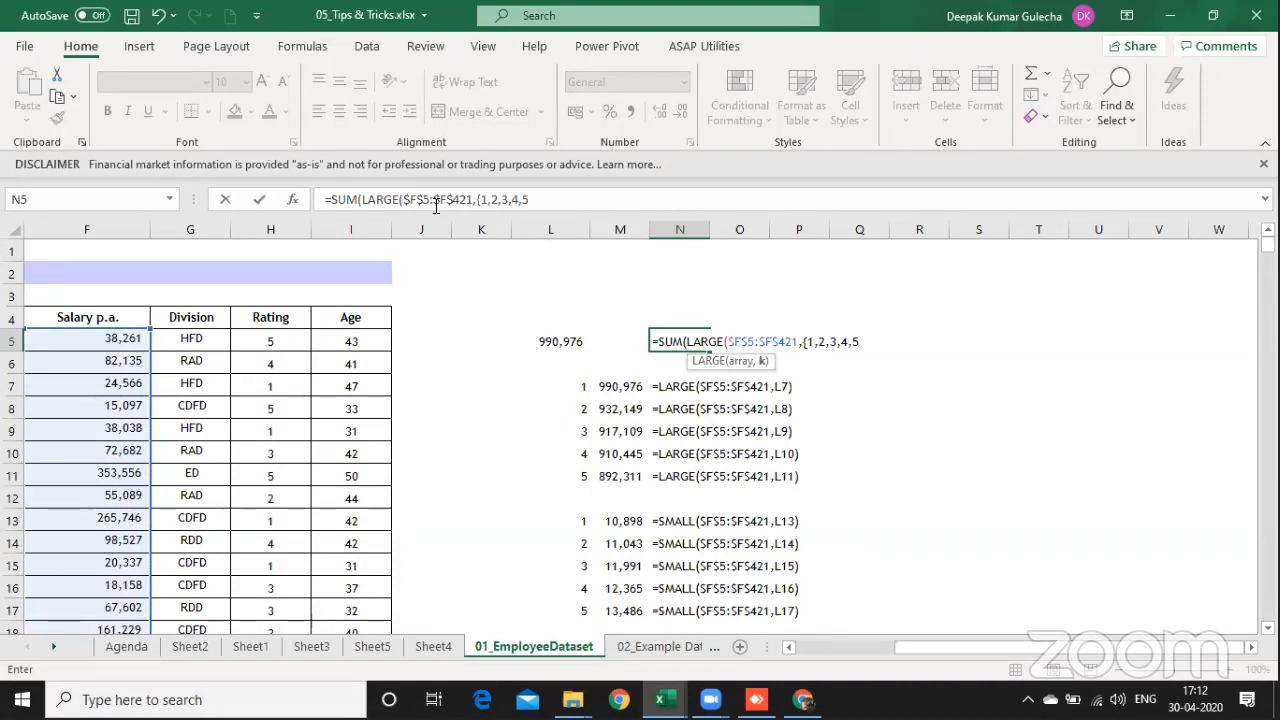
pyautogui.write('})')
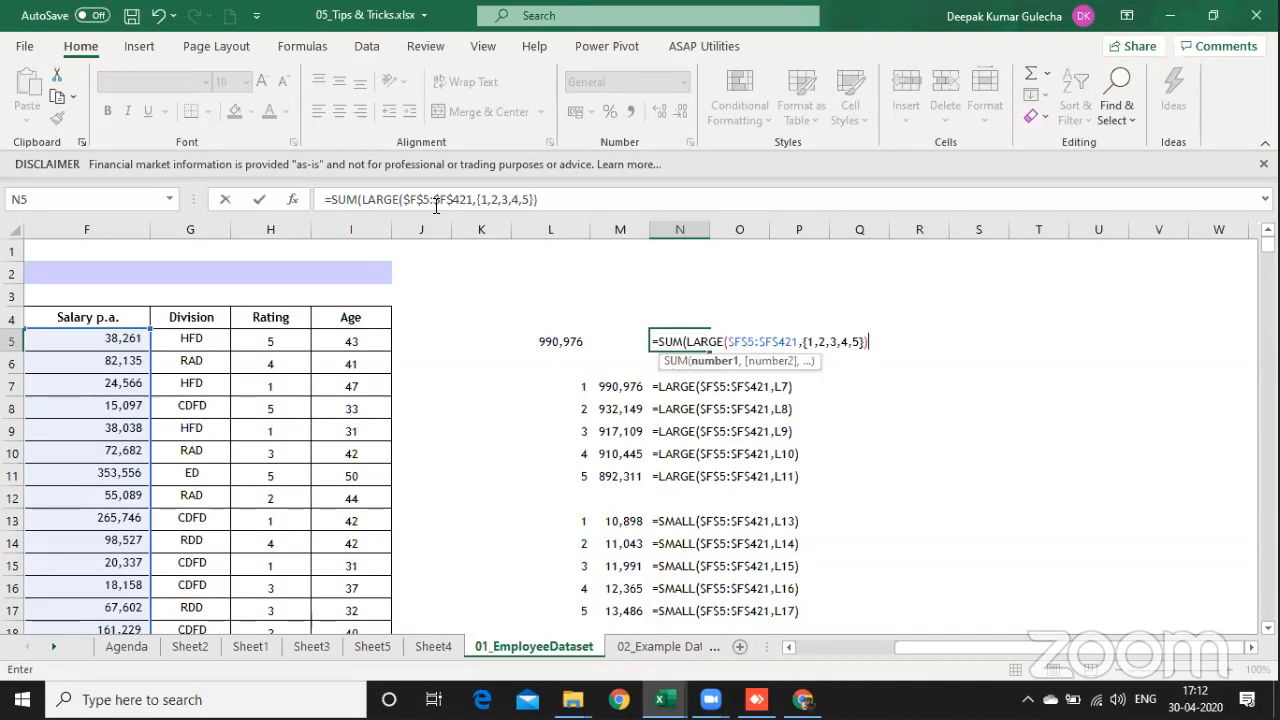
pyautogui.write(')')
# Step: Complete the N5 formula with the rank array {1,2,3,4,5} and enter it as an array formula
pyautogui.hotkey('ctrl', 'shift', 'Return')
# Step: Copy the FORMULATEXT formula from N7 into O5 to display the SUM(LARGE) formula, and check the formula in N5
pyautogui.press('Down')
pyautogui.press('Down')
pyautogui.press('Right')
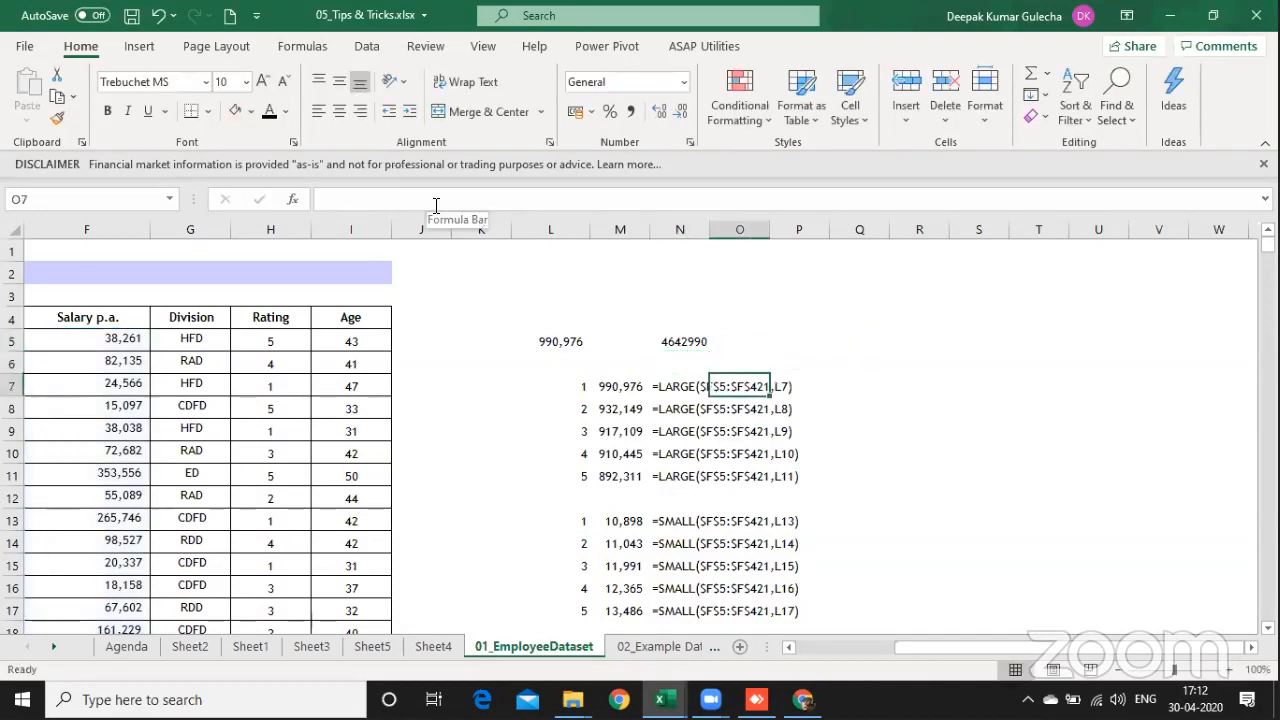
pyautogui.press('Left')
pyautogui.hotkey('ctrl', 'c')
pyautogui.press('Up')
pyautogui.press('Up')
pyautogui.press('Right')
pyautogui.press('Return')
pyautogui.press('Left')
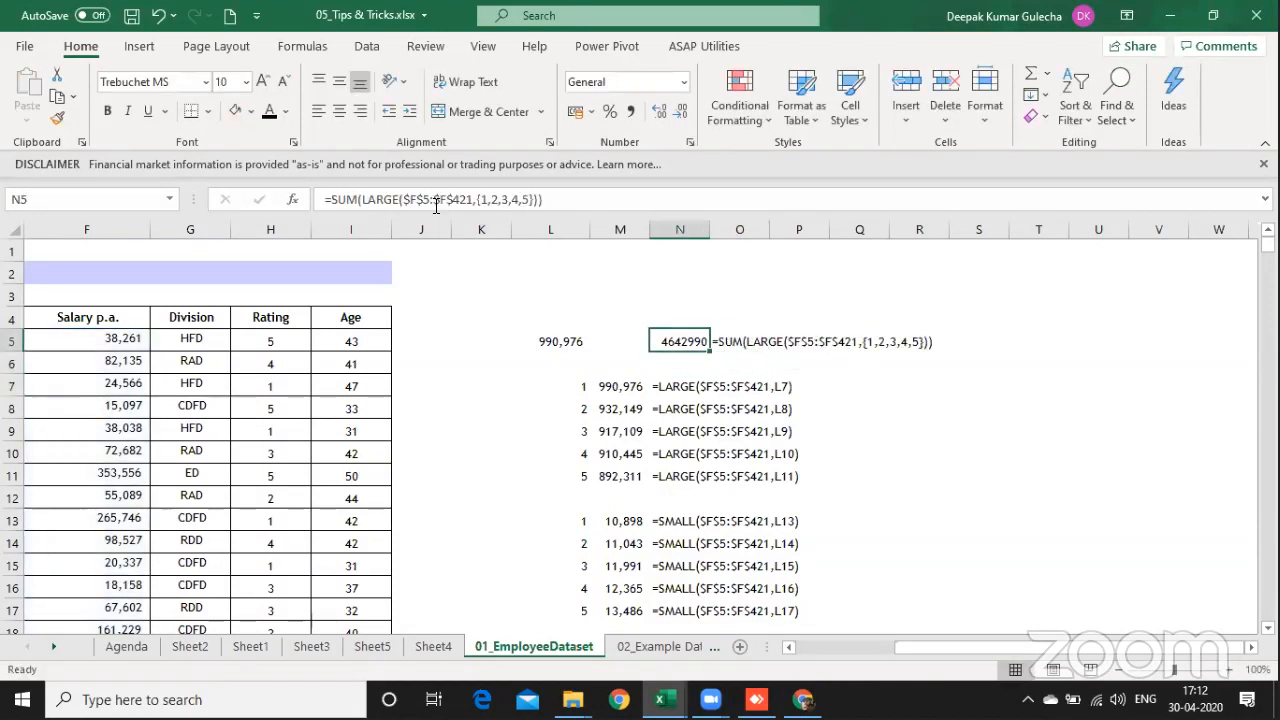
pyautogui.press('F2')
pyautogui.press('Escape')
pyautogui.press('Right')
pyautogui.press('Left')
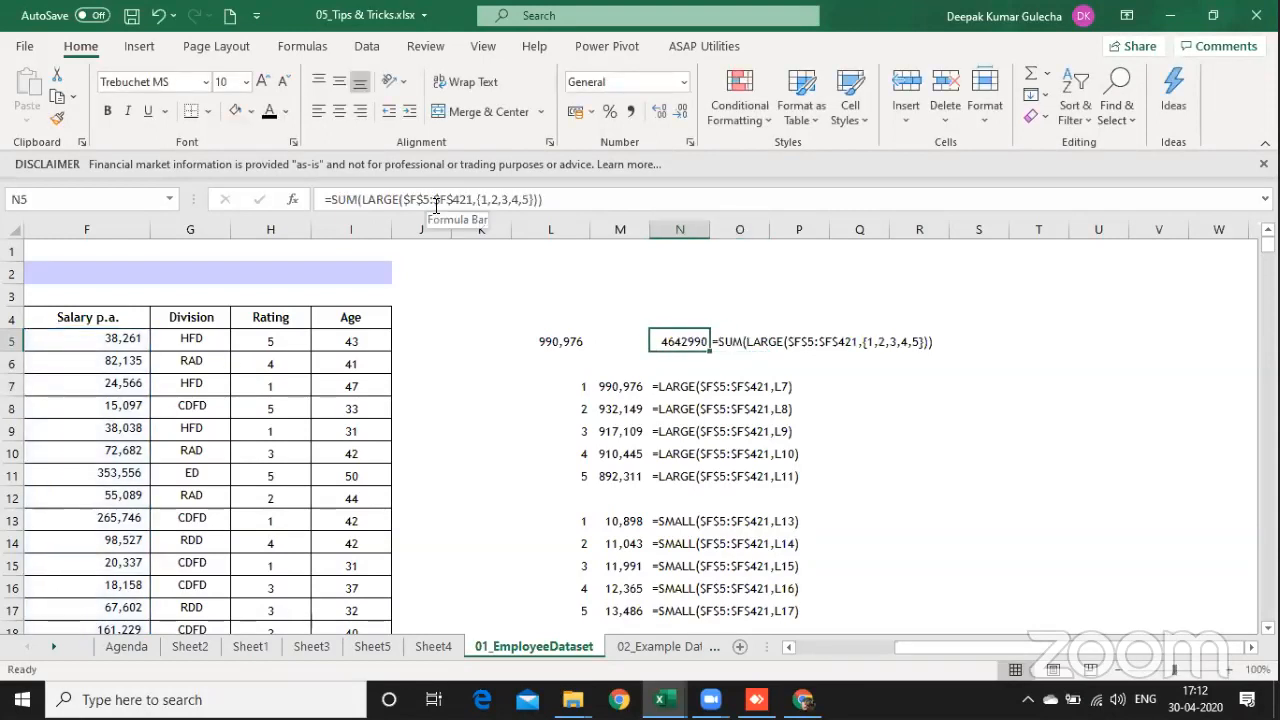
# Step: Enlarge the font of N5:O5 to 11 and format the N5 total with thousands separators and no decimals
pyautogui.hotkey('shift', 'Right')
pyautogui.click(260, 81)
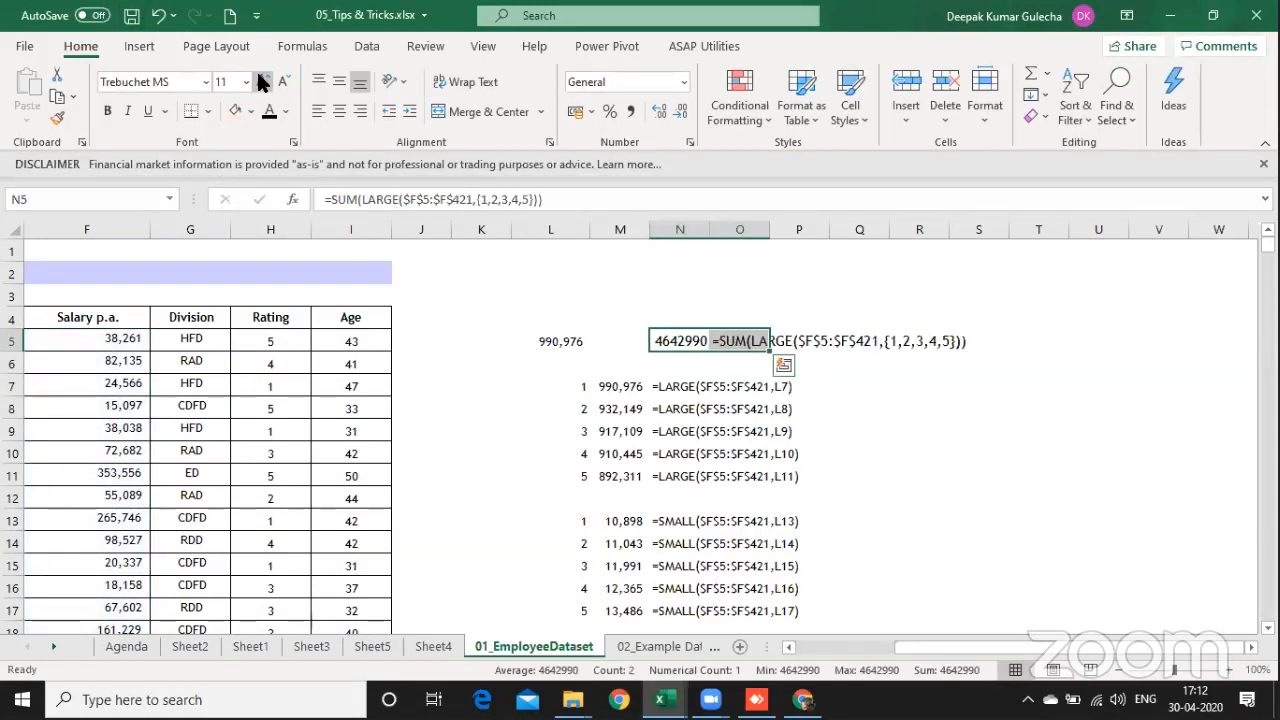
pyautogui.hotkey('shift', 'Left')
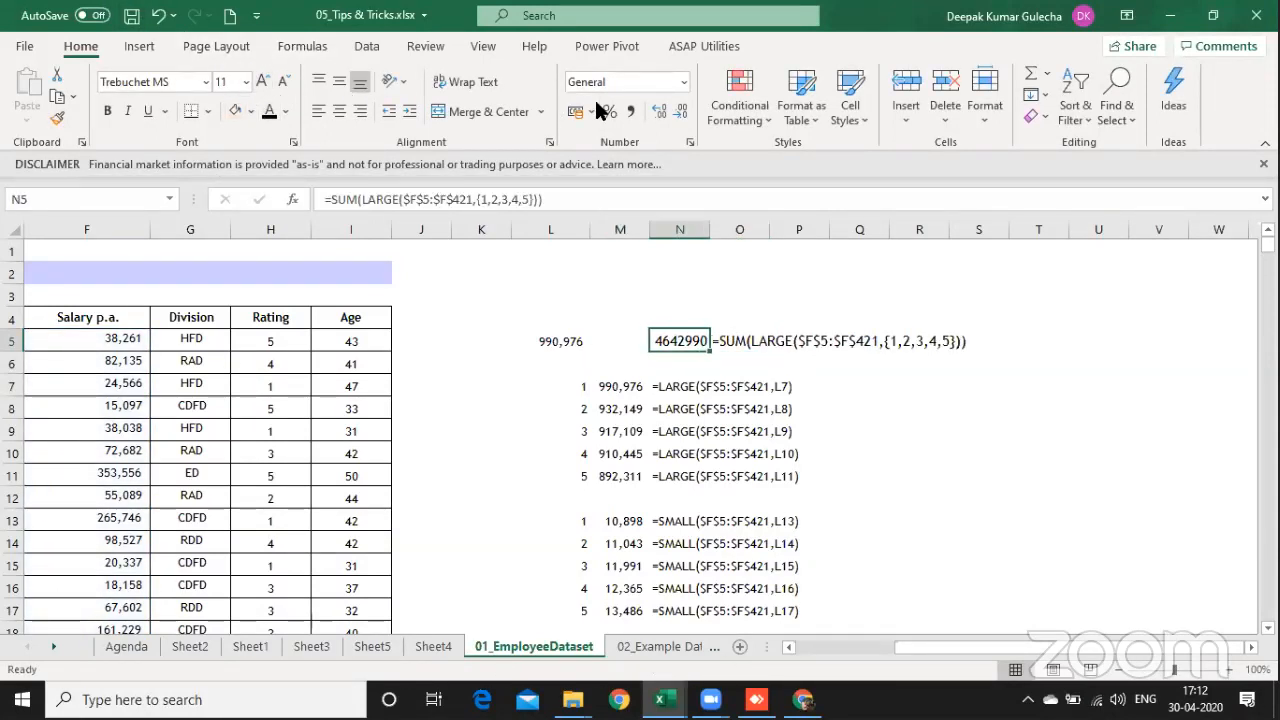
pyautogui.click(638, 110)
pyautogui.click(680, 111)
pyautogui.click(680, 111)
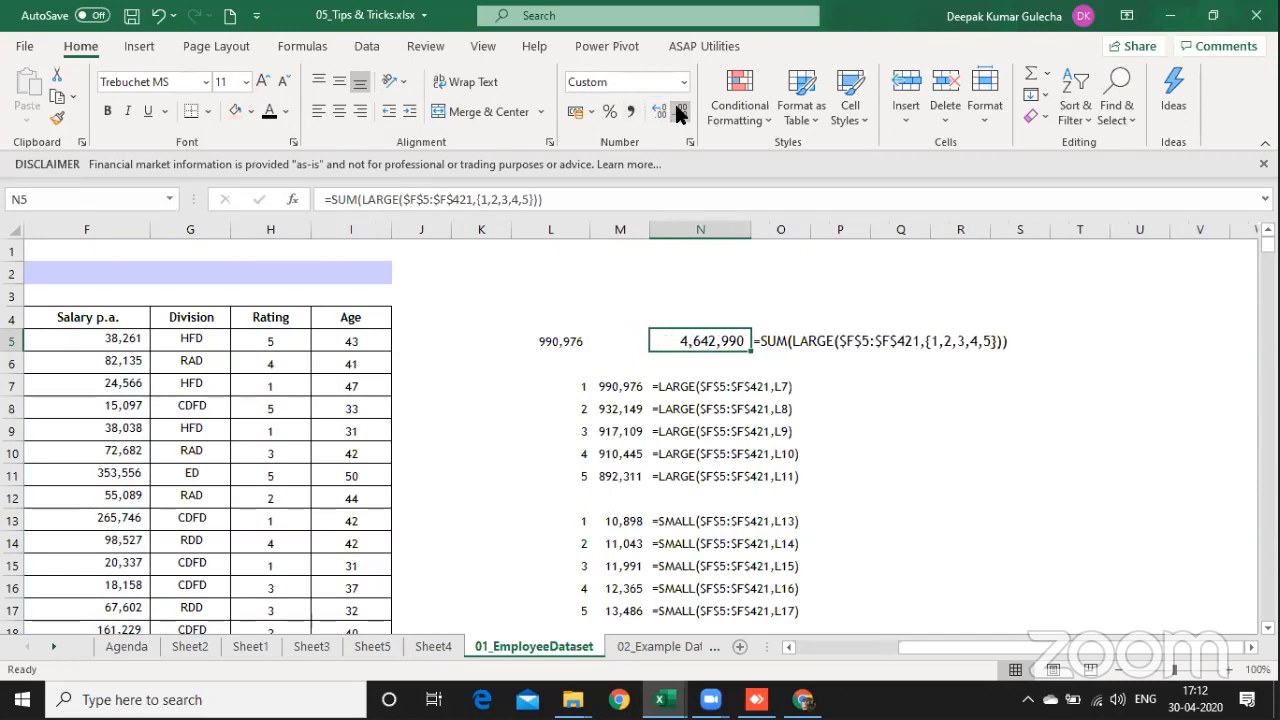
# Step: Add a cross-check total in M12 with =SUM(M7:M11) below the five largest salaries, and select it for comparison
pyautogui.click(609, 491)
pyautogui.hotkey('alt', '=')
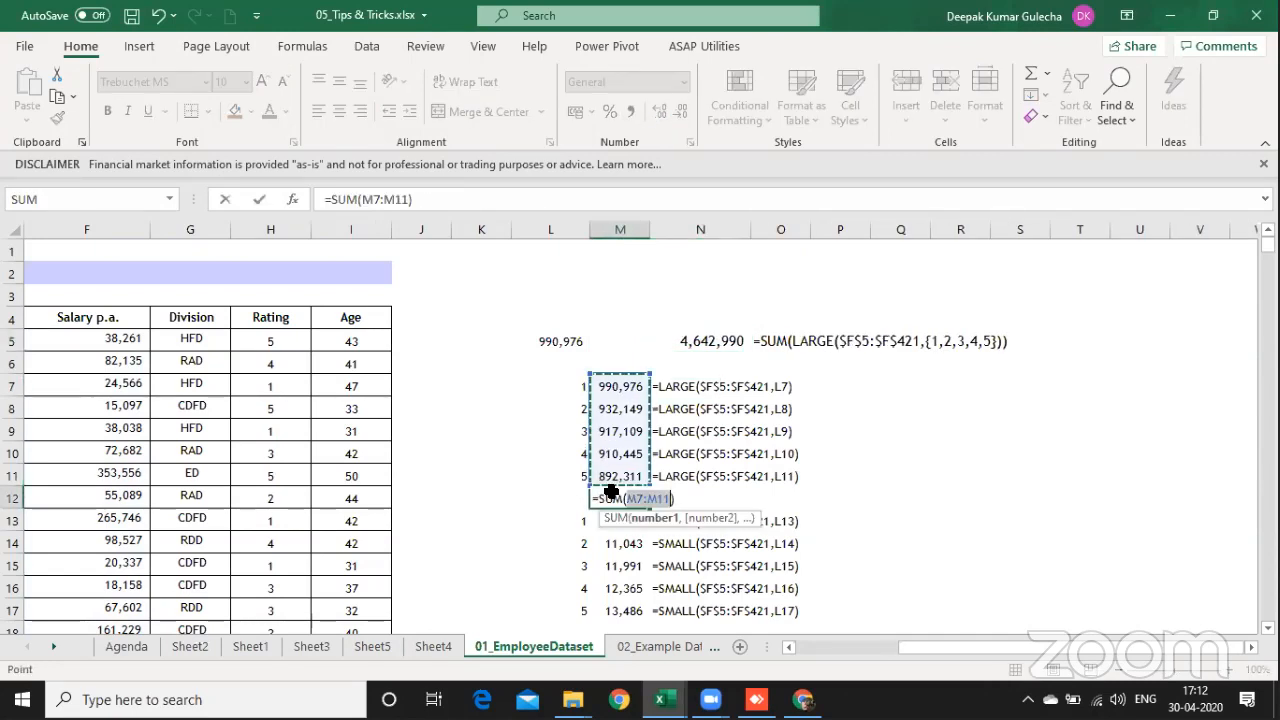
pyautogui.press('Return')
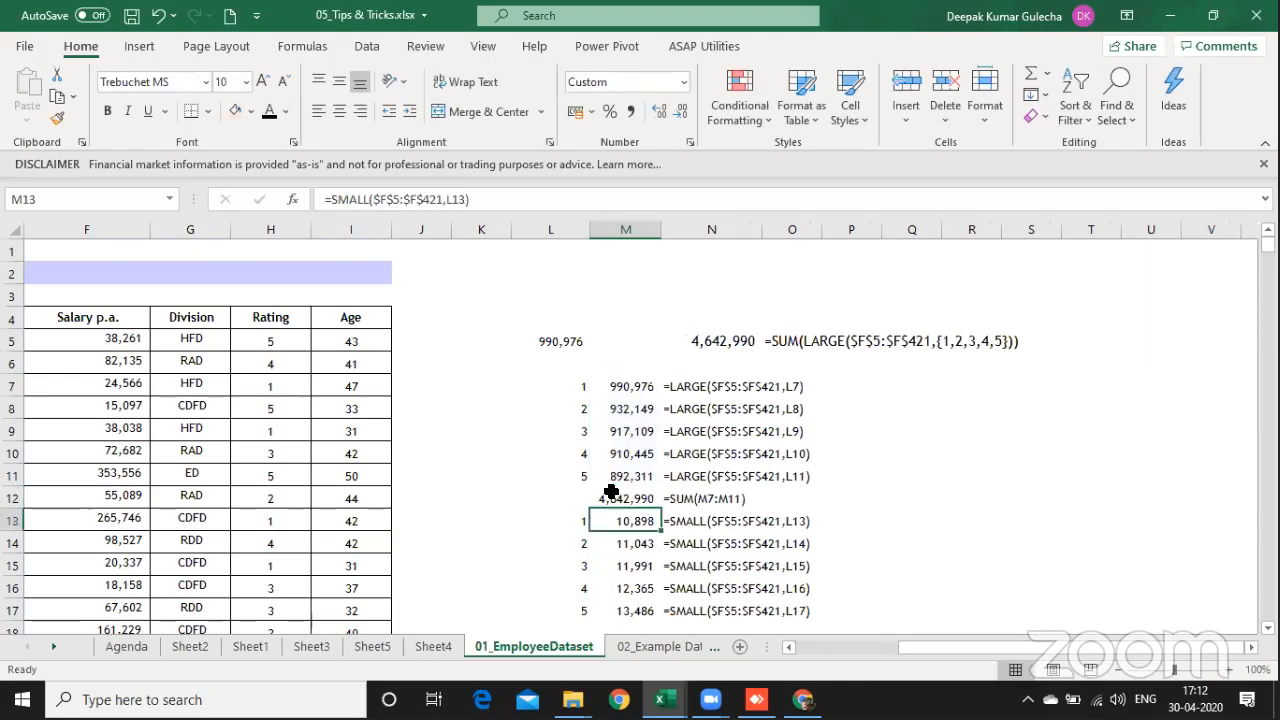
pyautogui.click(611, 491)
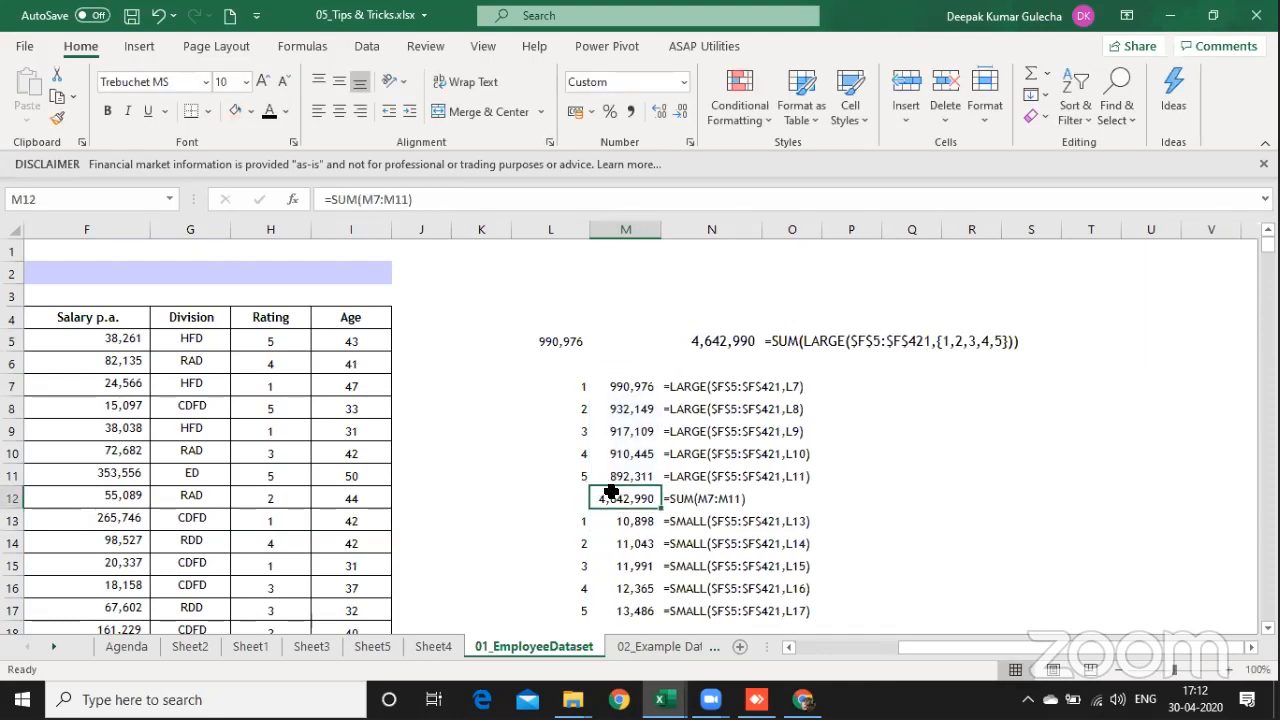
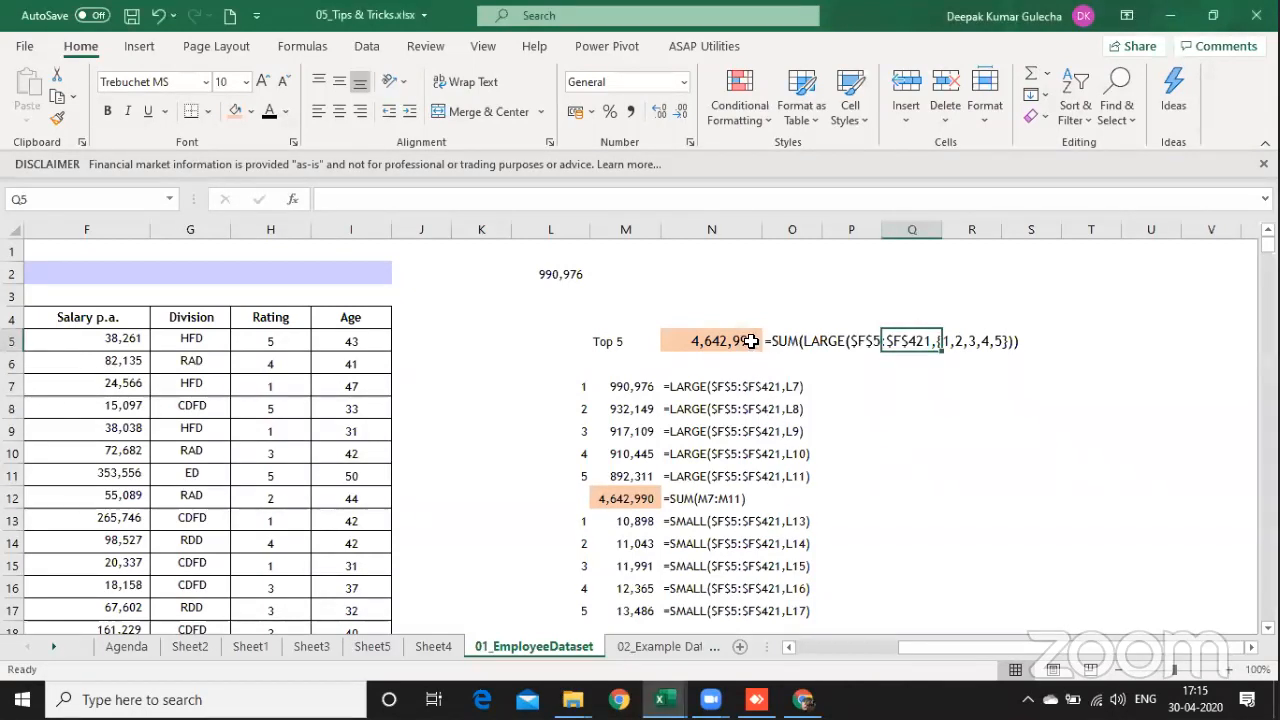
# Step: Check the "Top 5" label in M5 and open the SUM(LARGE) formula in N5 for inspection
pyautogui.click(749, 341)
pyautogui.click(612, 348)
pyautogui.press('F2')
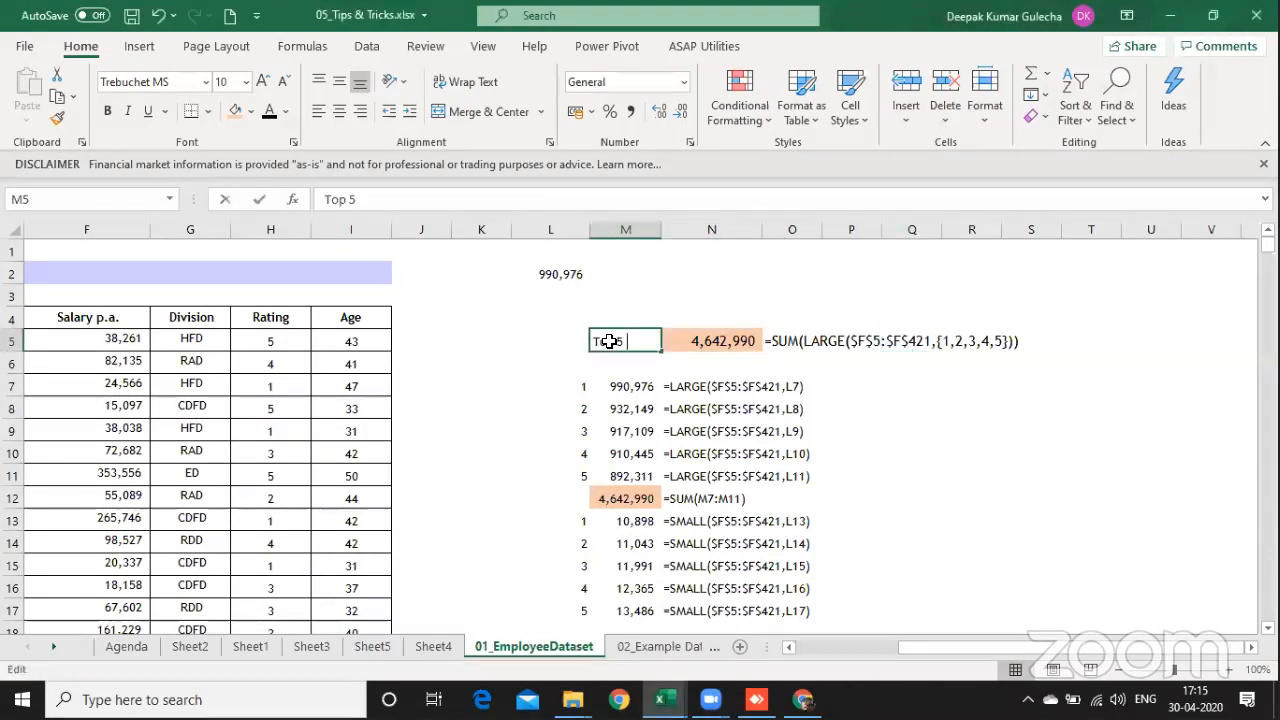
pyautogui.press('F1')
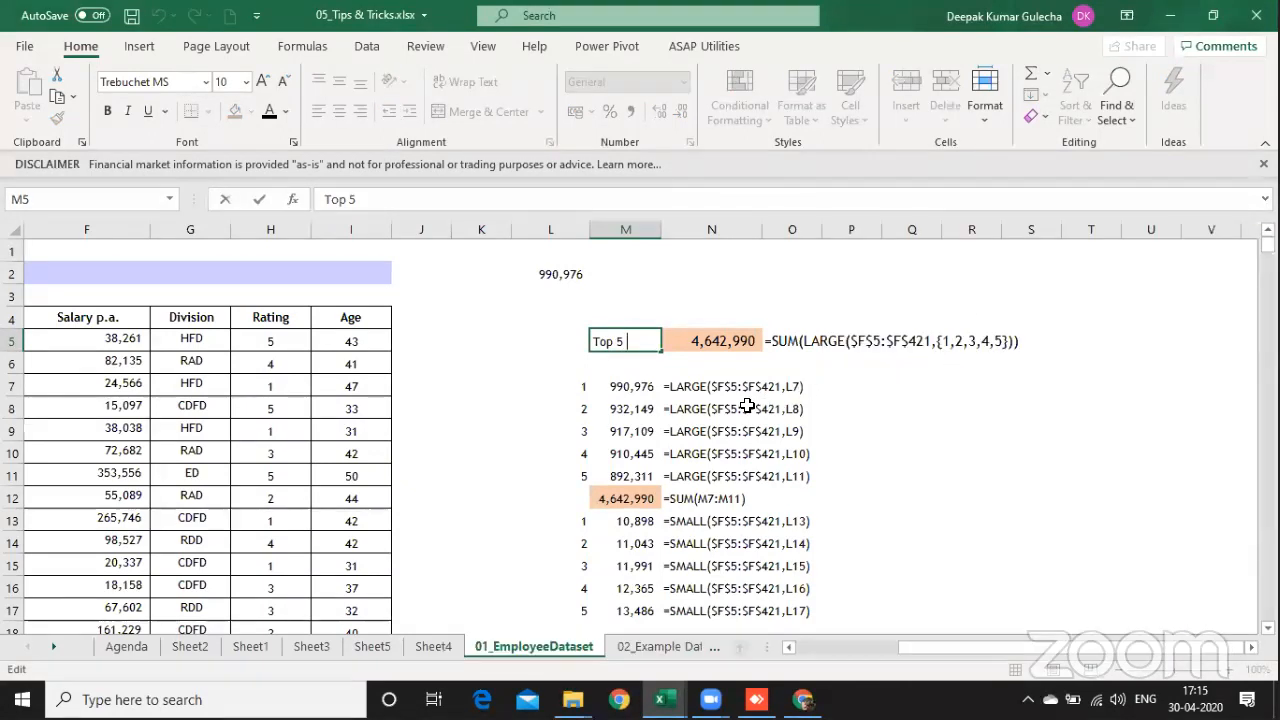
pyautogui.press('Right')
pyautogui.press('F2')
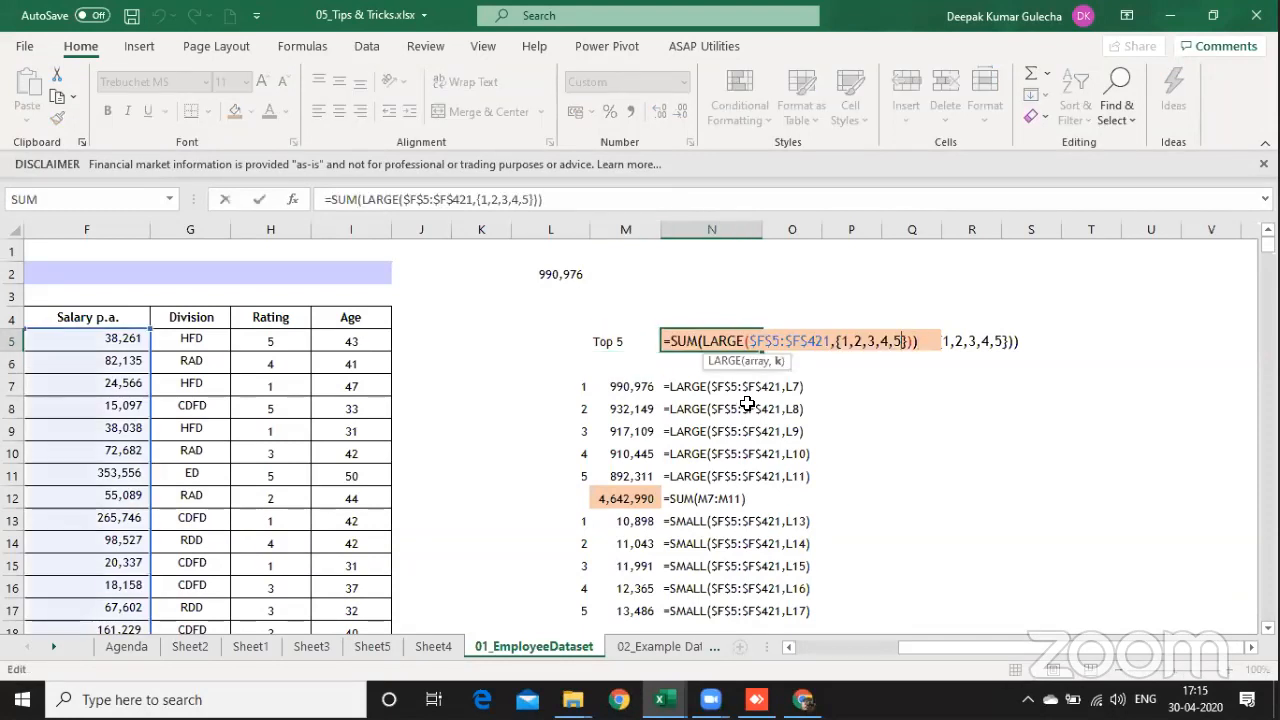
# Step: Examine the LARGE function, the salary range $F$5:$F$421 and the {1,2,3,4,5} rank array inside the N5 formula
pyautogui.press('Left')
pyautogui.press('Left')
pyautogui.press('Left')
pyautogui.press('Left')
pyautogui.press('Left')
pyautogui.press('Left')
pyautogui.press('Left')
pyautogui.press('Left')
pyautogui.press('Left')
pyautogui.press('Left')
pyautogui.press('Left')
pyautogui.press('Left')
pyautogui.press('Left')
pyautogui.press('Left')
pyautogui.press('Left')
pyautogui.press('Left')
pyautogui.press('Left')
pyautogui.press('Left')
pyautogui.press('Left')
pyautogui.press('Left')
pyautogui.press('Left')
pyautogui.press('Left')
pyautogui.press('Left')
pyautogui.press('Left')
pyautogui.press('Left')
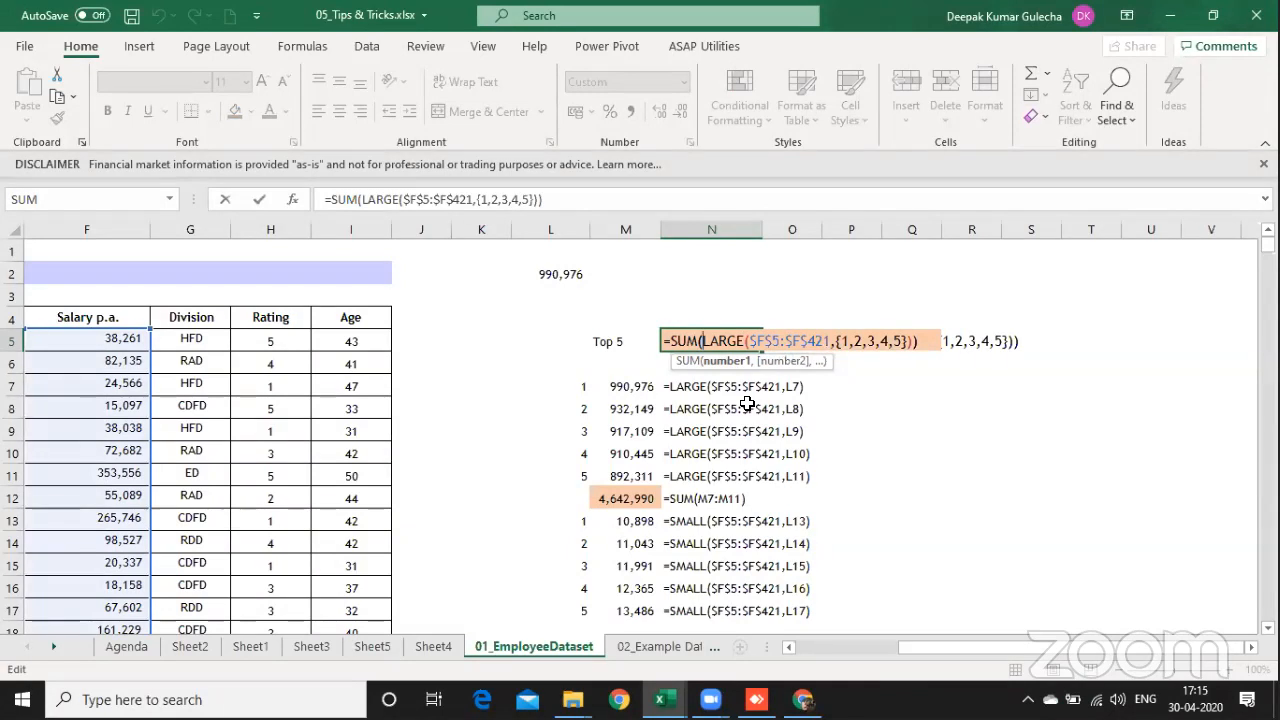
pyautogui.hotkey('shift', 'Right')
pyautogui.hotkey('shift', 'Right')
pyautogui.hotkey('shift', 'Right')
pyautogui.hotkey('shift', 'Right')
pyautogui.hotkey('shift', 'Right')
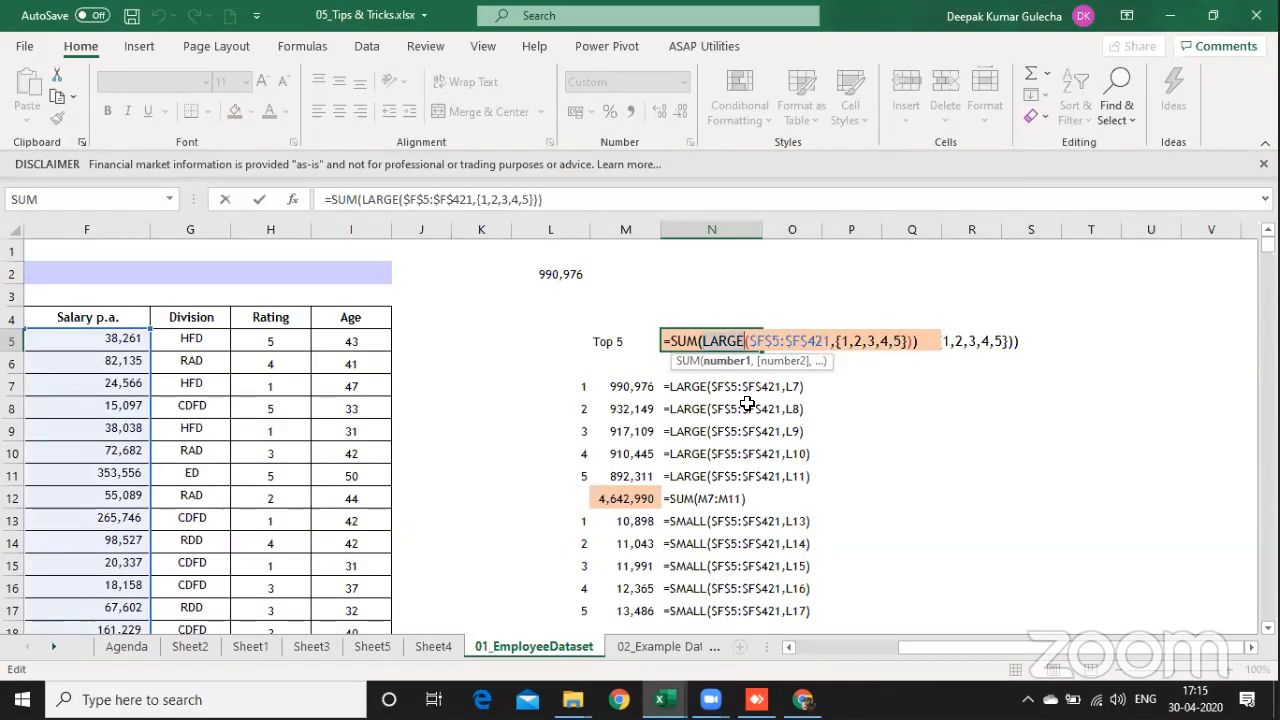
pyautogui.hotkey('shift', 'Right')
pyautogui.hotkey('shift', 'Right')
pyautogui.hotkey('shift', 'Right')
pyautogui.hotkey('shift', 'Right')
pyautogui.hotkey('shift', 'Right')
pyautogui.hotkey('shift', 'Right')
pyautogui.hotkey('shift', 'Right')
pyautogui.press('Right')
pyautogui.press('Right')
pyautogui.press('Right')
pyautogui.press('Right')
pyautogui.press('Right')
pyautogui.press('Right')
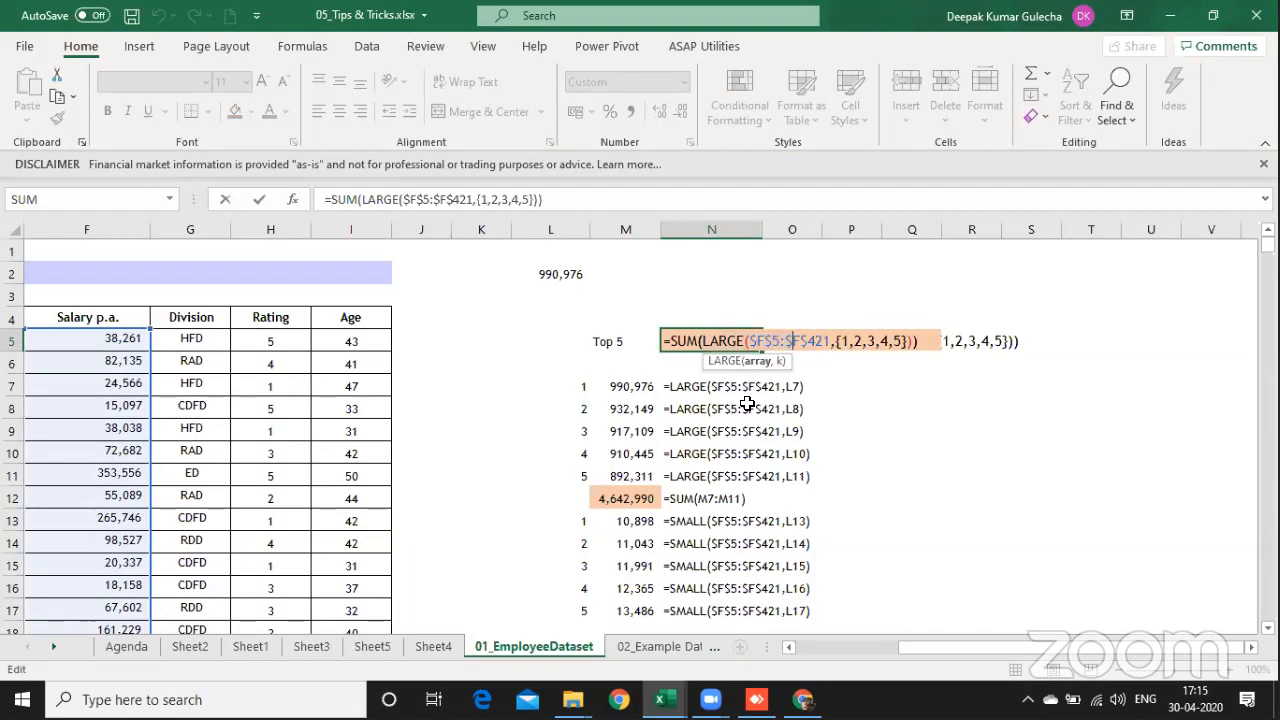
pyautogui.hotkey('shift', 'Right')
pyautogui.hotkey('shift', 'Right')
pyautogui.hotkey('shift', 'Right')
pyautogui.hotkey('shift', 'Right')
pyautogui.hotkey('shift', 'Right')
pyautogui.hotkey('shift', 'Right')
pyautogui.hotkey('shift', 'Right')
pyautogui.hotkey('shift', 'Right')
pyautogui.hotkey('shift', 'Right')
pyautogui.hotkey('shift', 'Right')
pyautogui.hotkey('shift', 'Right')
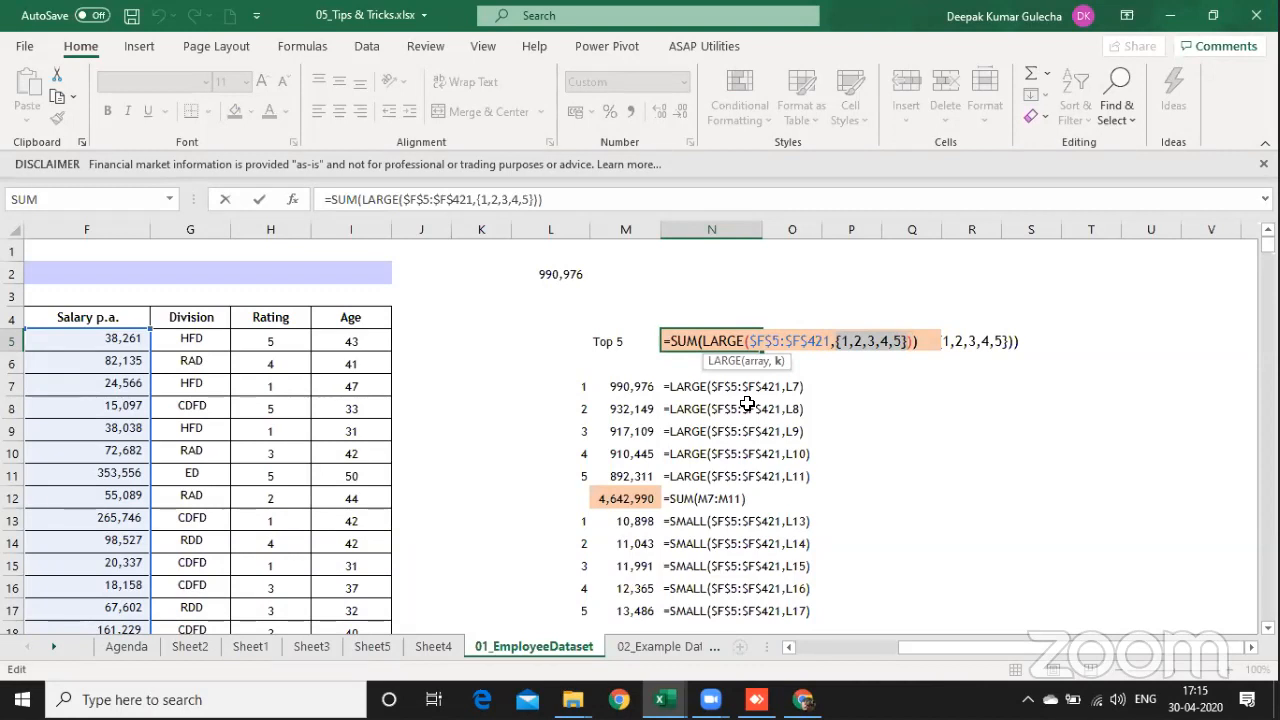
pyautogui.press('Return')
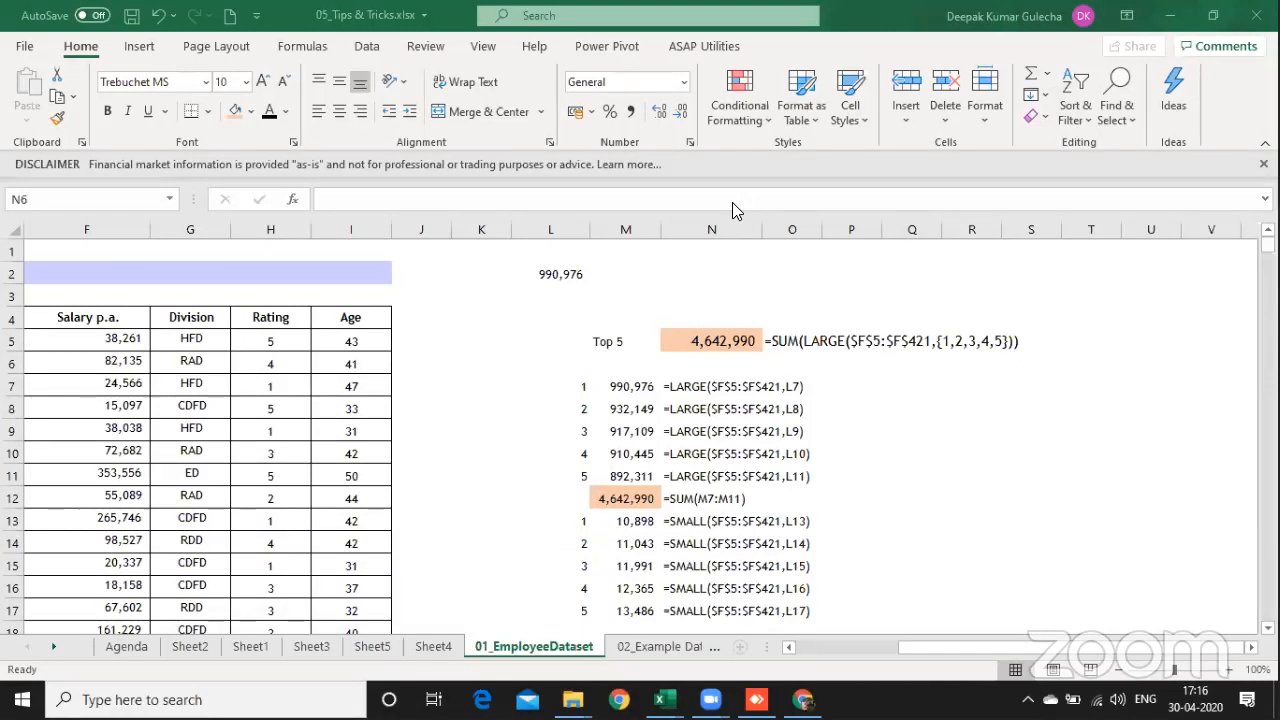
# Step: Total all the salaries in N6 with =SUM(F5:F421), directly below the top 5 sum
pyautogui.click(830, 356)
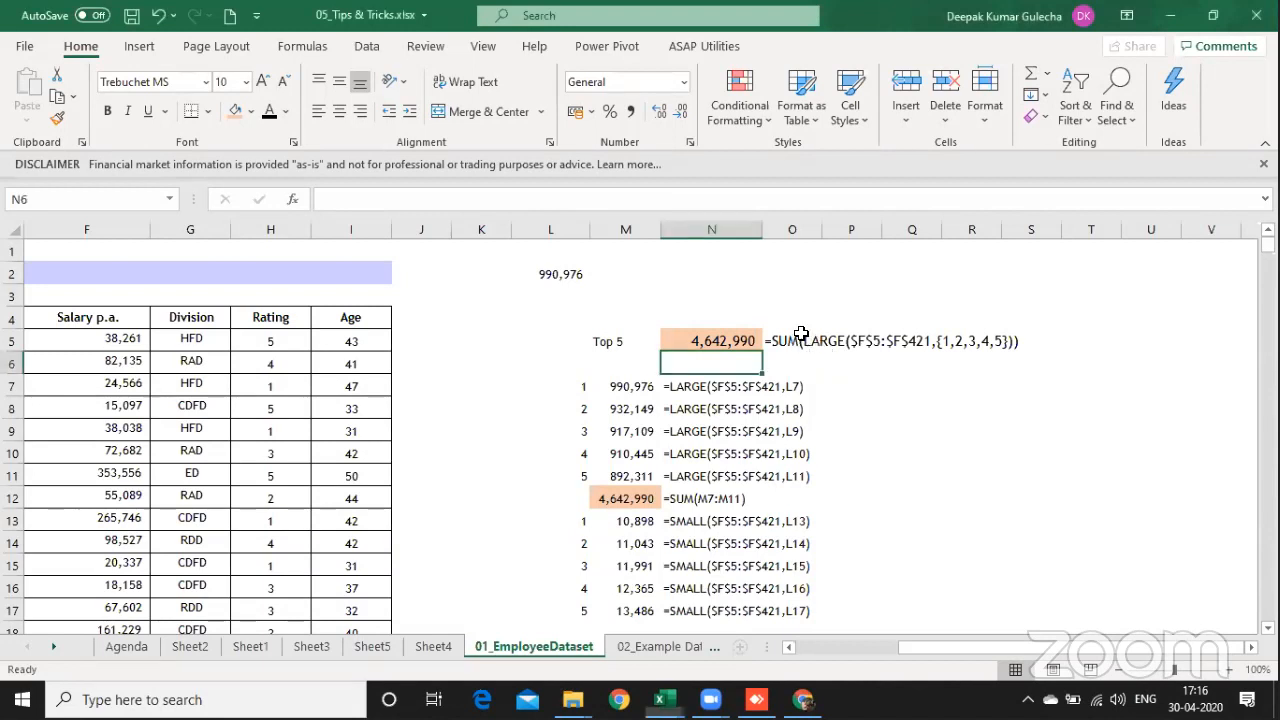
pyautogui.click(801, 331)
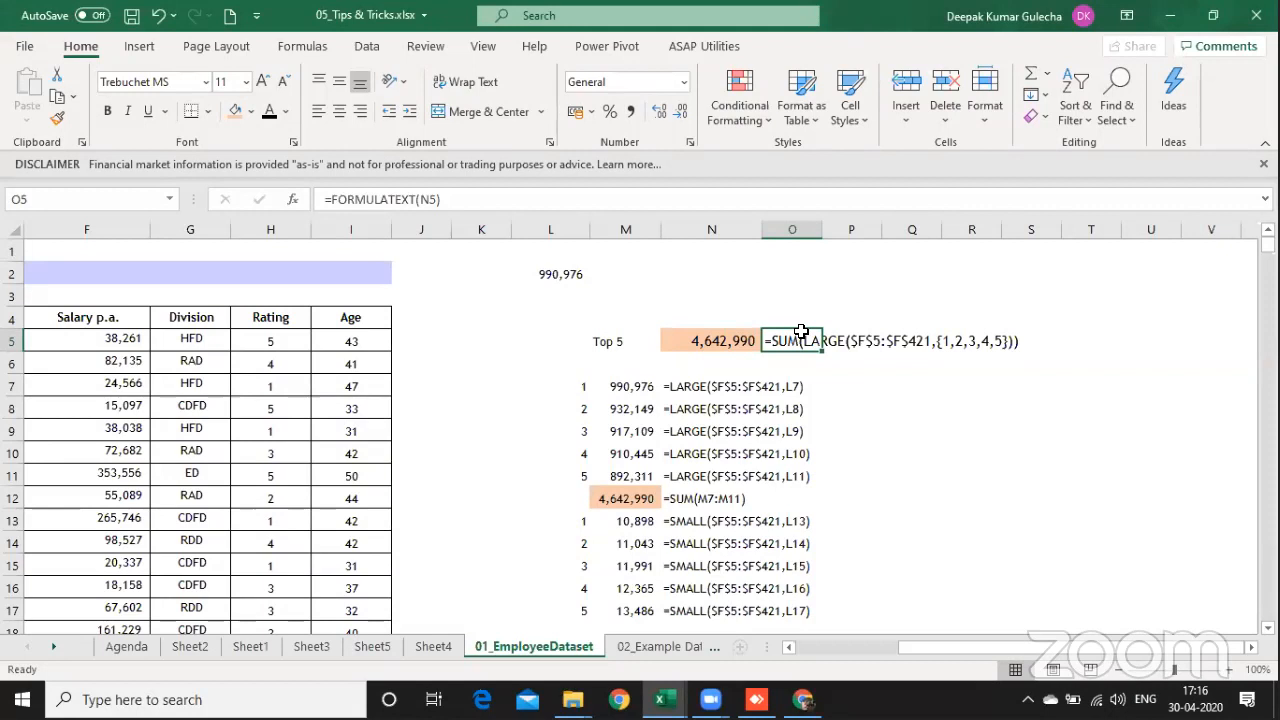
pyautogui.press('Left')
pyautogui.press('Down')
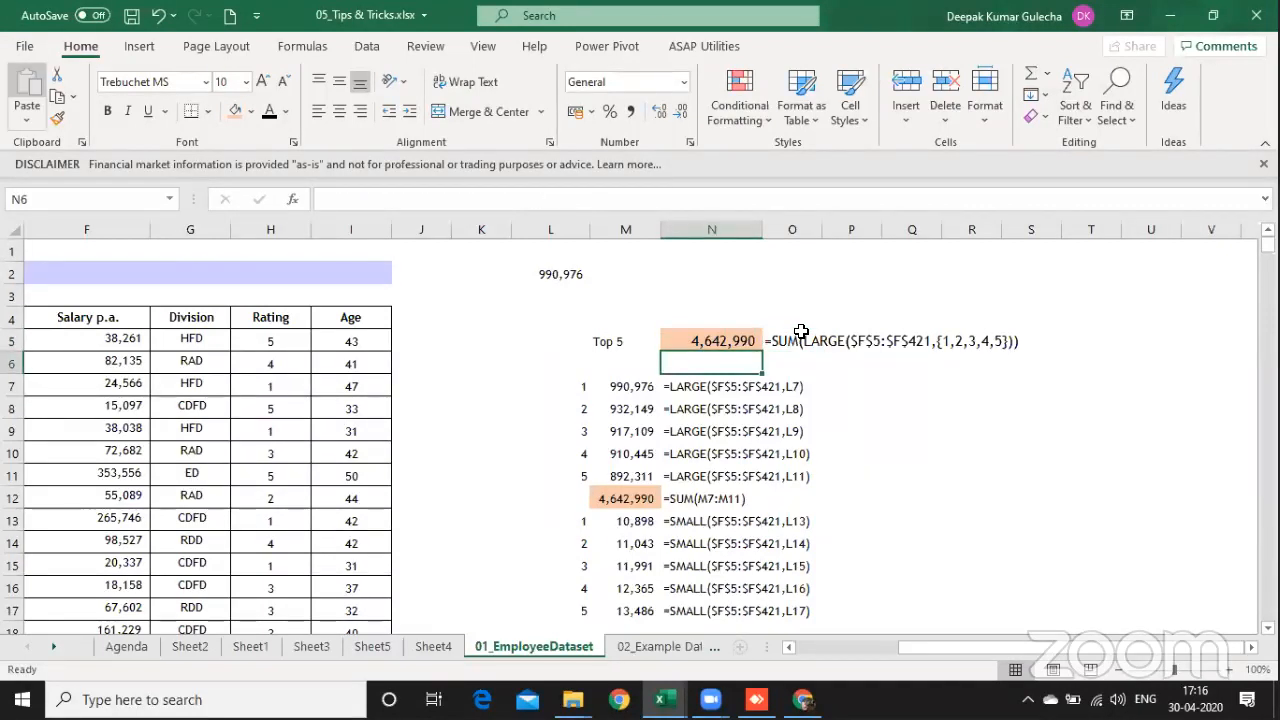
pyautogui.write('=s')
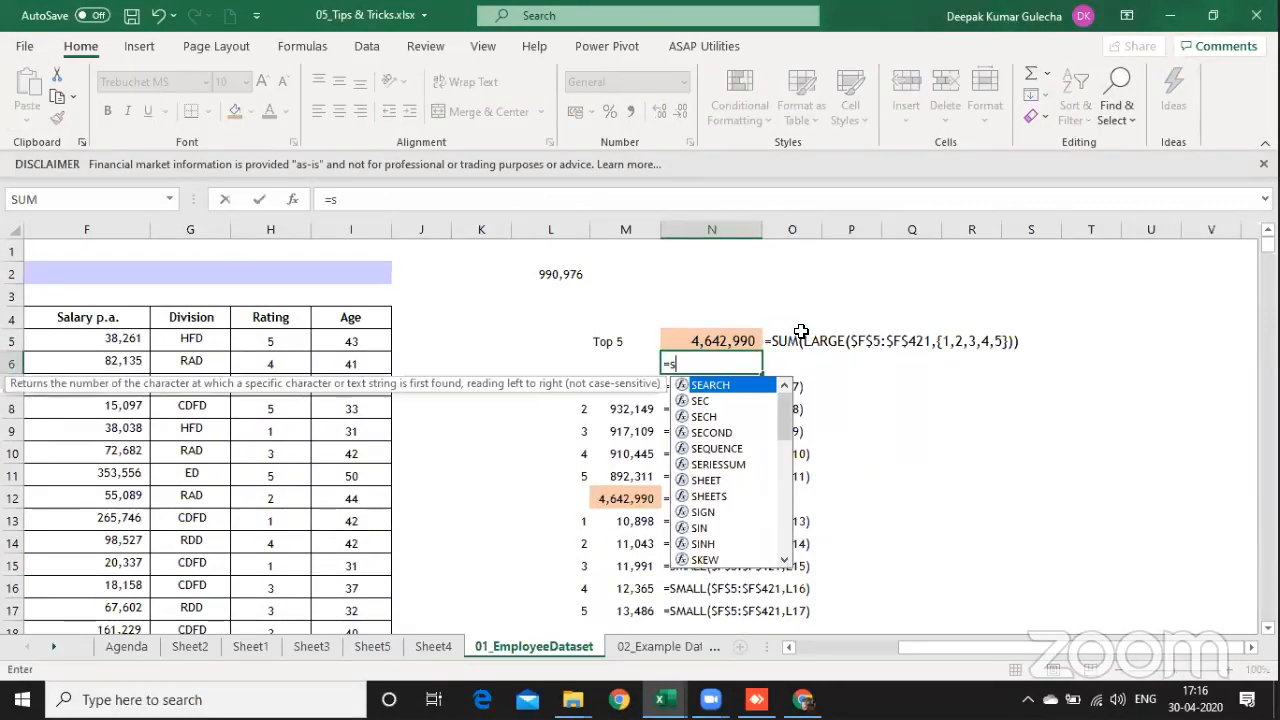
pyautogui.write('um(')
pyautogui.press('Left')
pyautogui.press('Left')
pyautogui.press('Left')
pyautogui.press('Left')
pyautogui.press('Left')
pyautogui.press('Left')
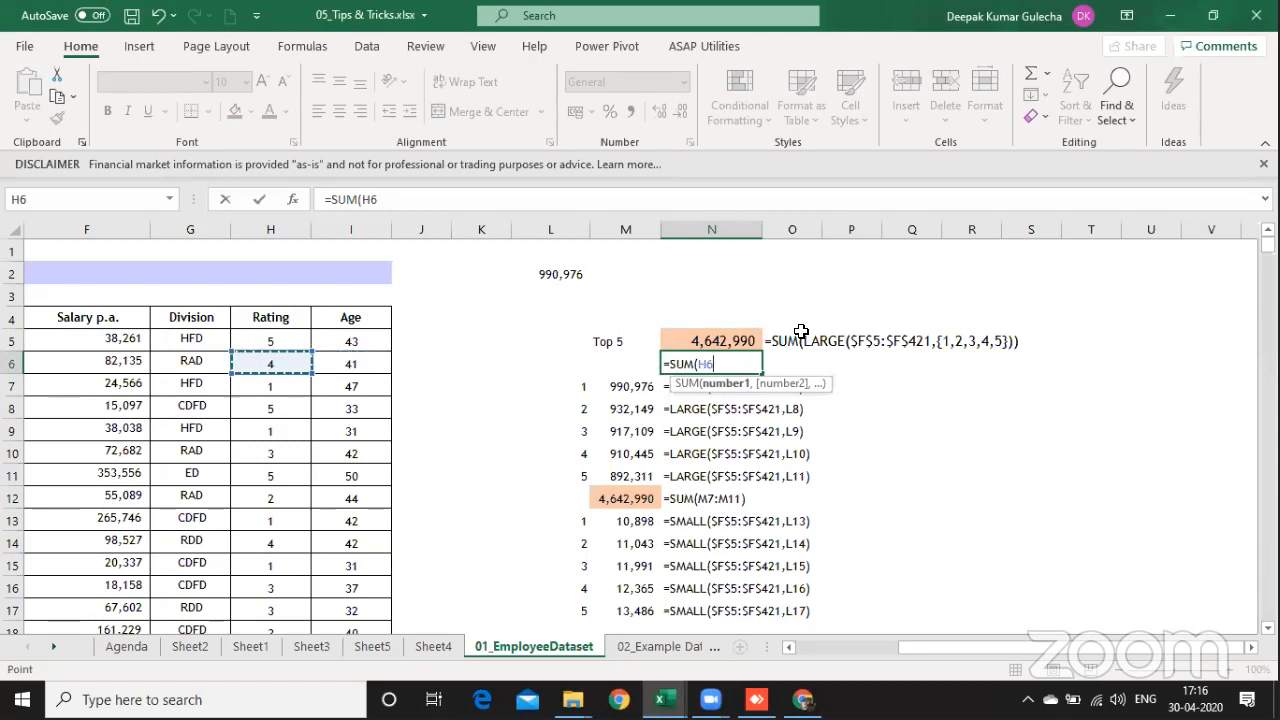
pyautogui.press('Left')
pyautogui.press('Left')
pyautogui.hotkey('ctrl', 'shift', 'Down')
pyautogui.press('Return')
pyautogui.press('Up')
pyautogui.press('Up')
pyautogui.press('Up')
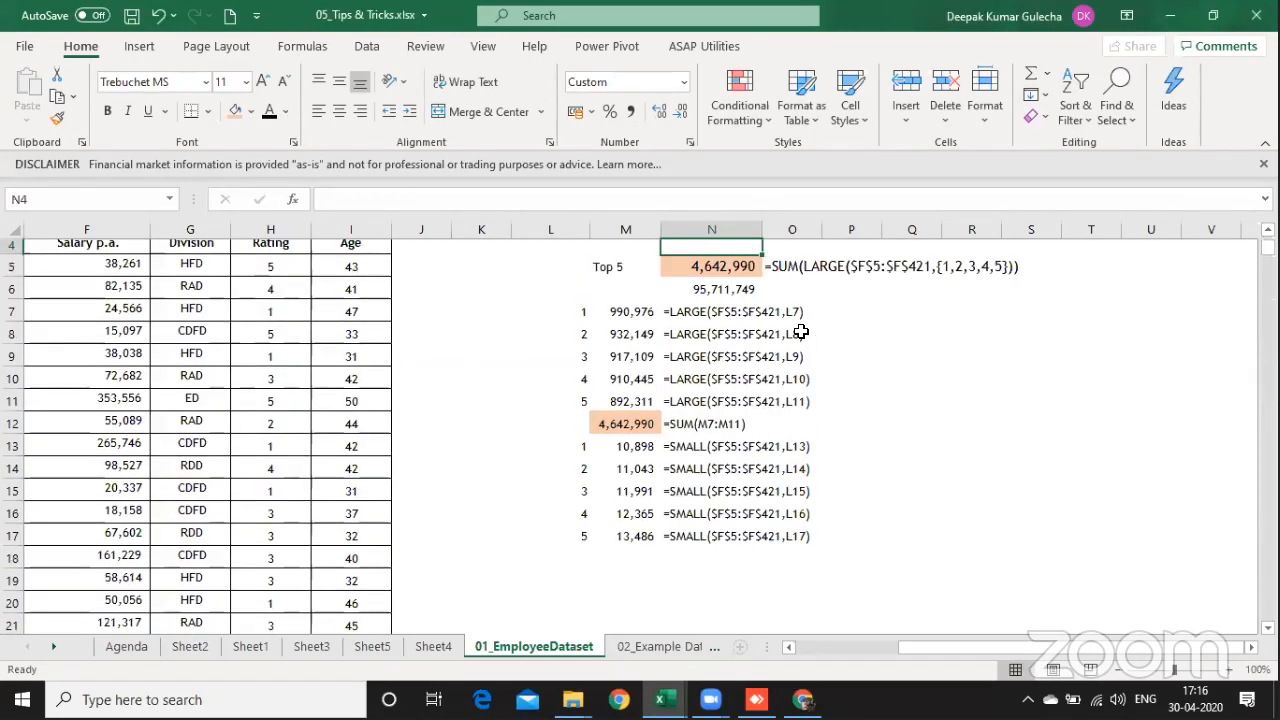
pyautogui.press('Down')
pyautogui.press('Down')
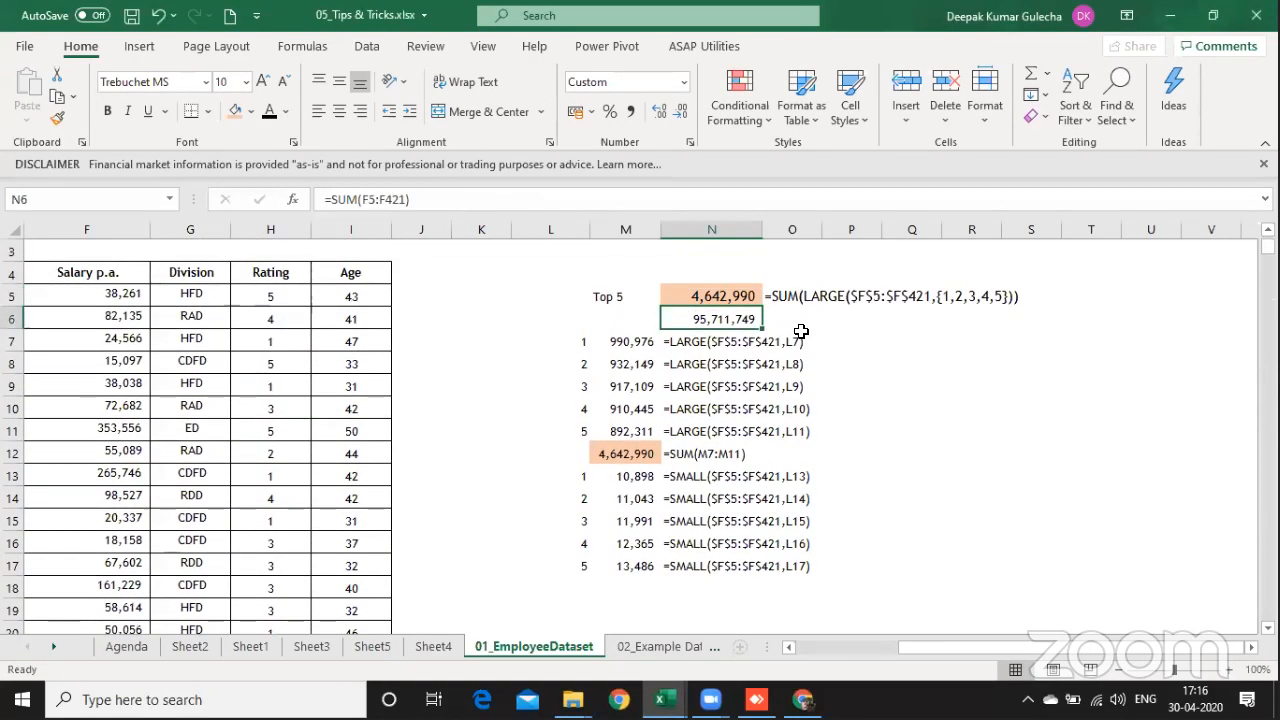
# Step: Calculate the top 5 share of total salaries in O6 with =N5/N6 and format it as a percentage with one decimal
pyautogui.press('Right')
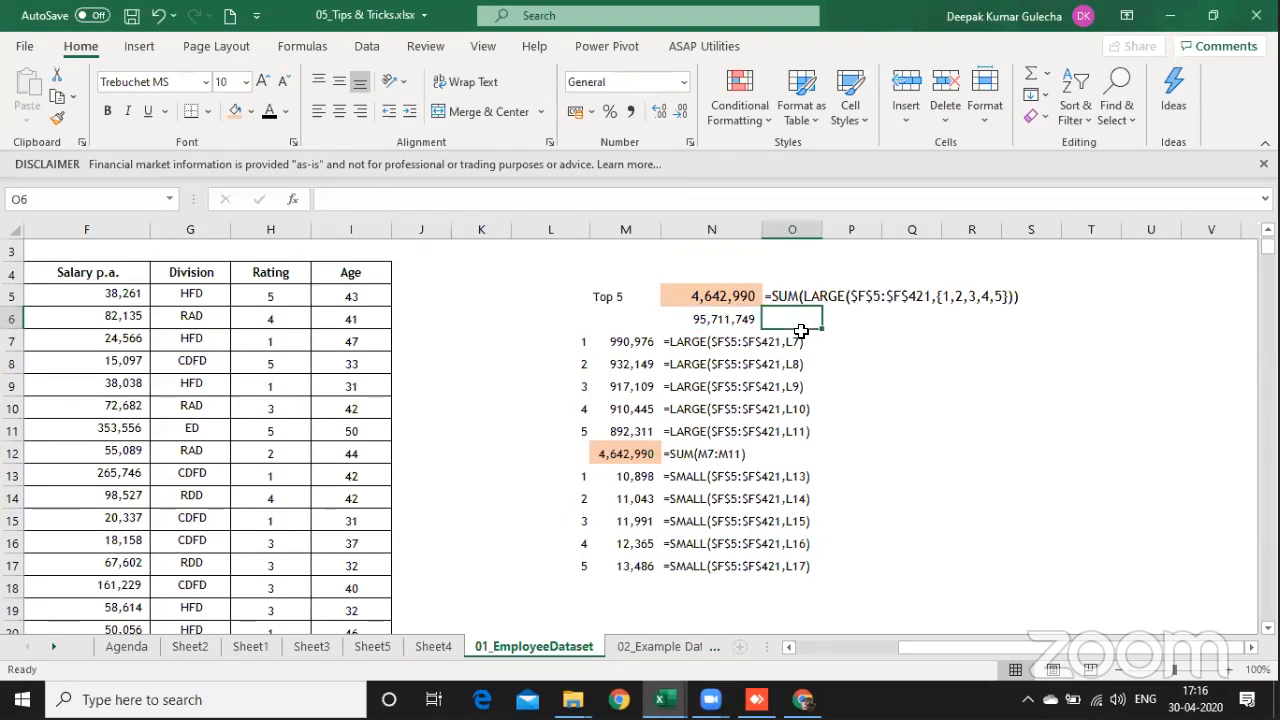
pyautogui.write('=')
pyautogui.press('Left')
pyautogui.press('Up')
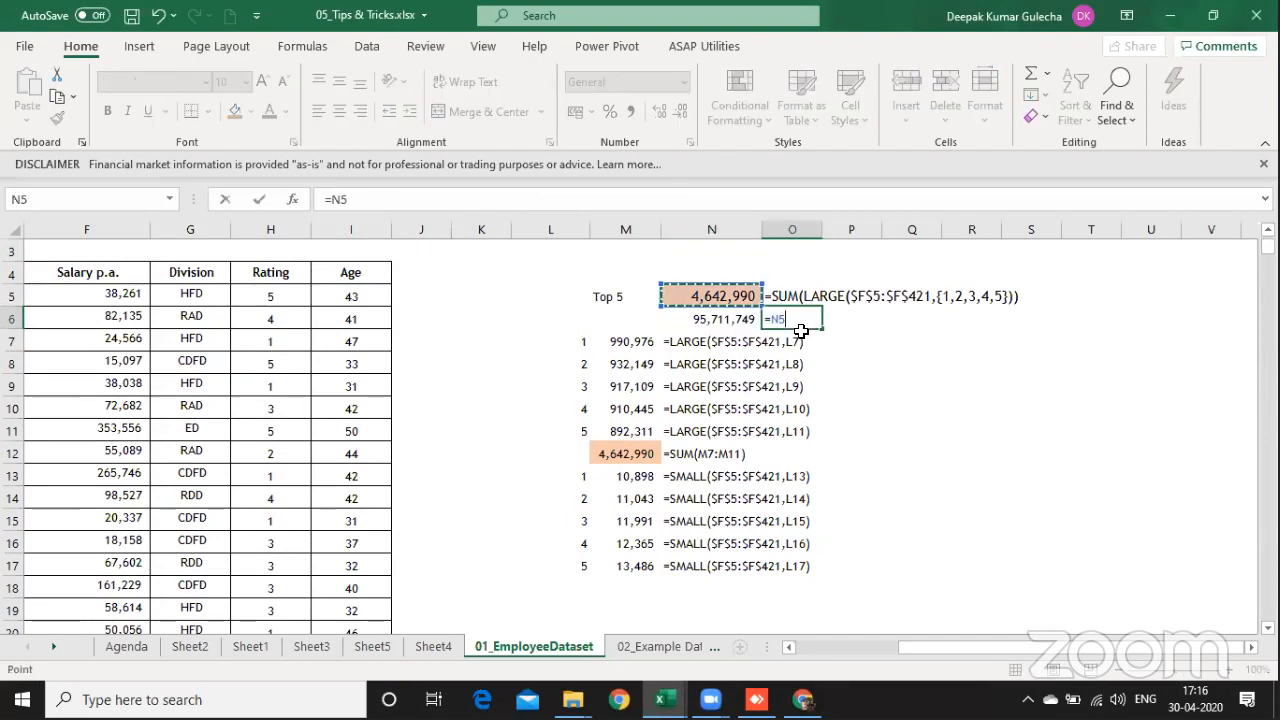
pyautogui.write('/')
pyautogui.press('Left')
pyautogui.press('Return')
pyautogui.press('Up')
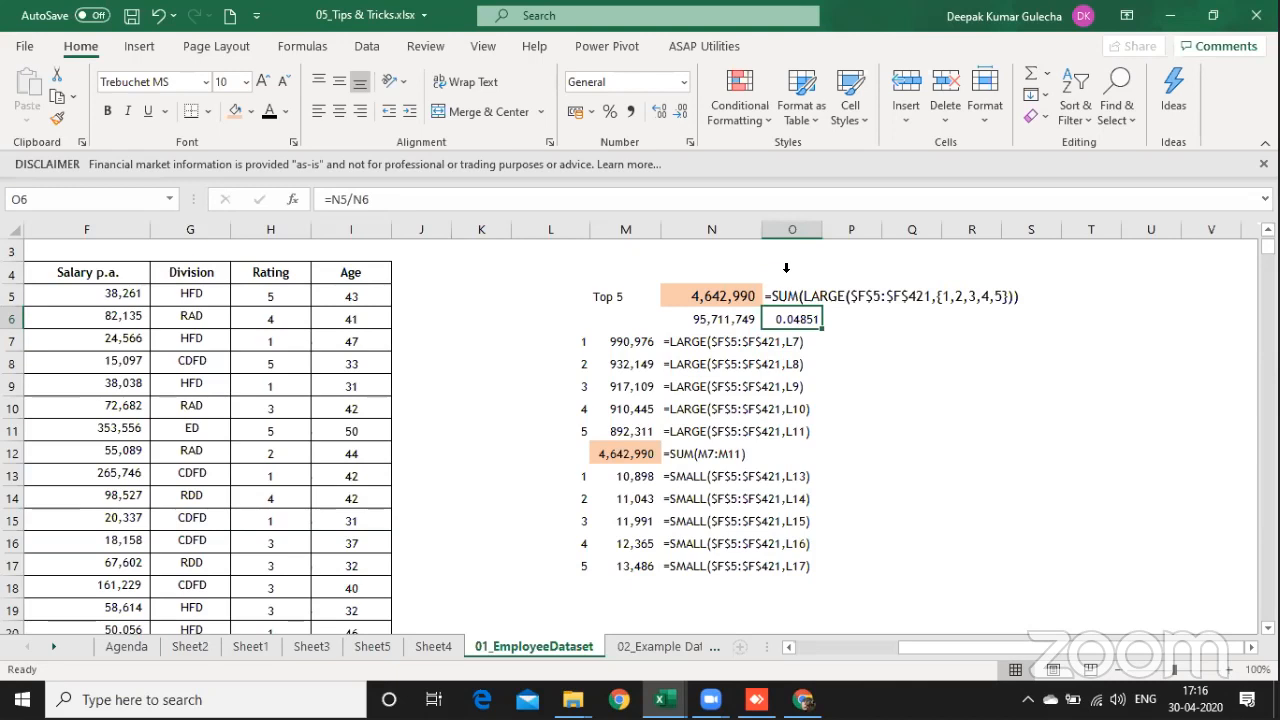
pyautogui.click(609, 111)
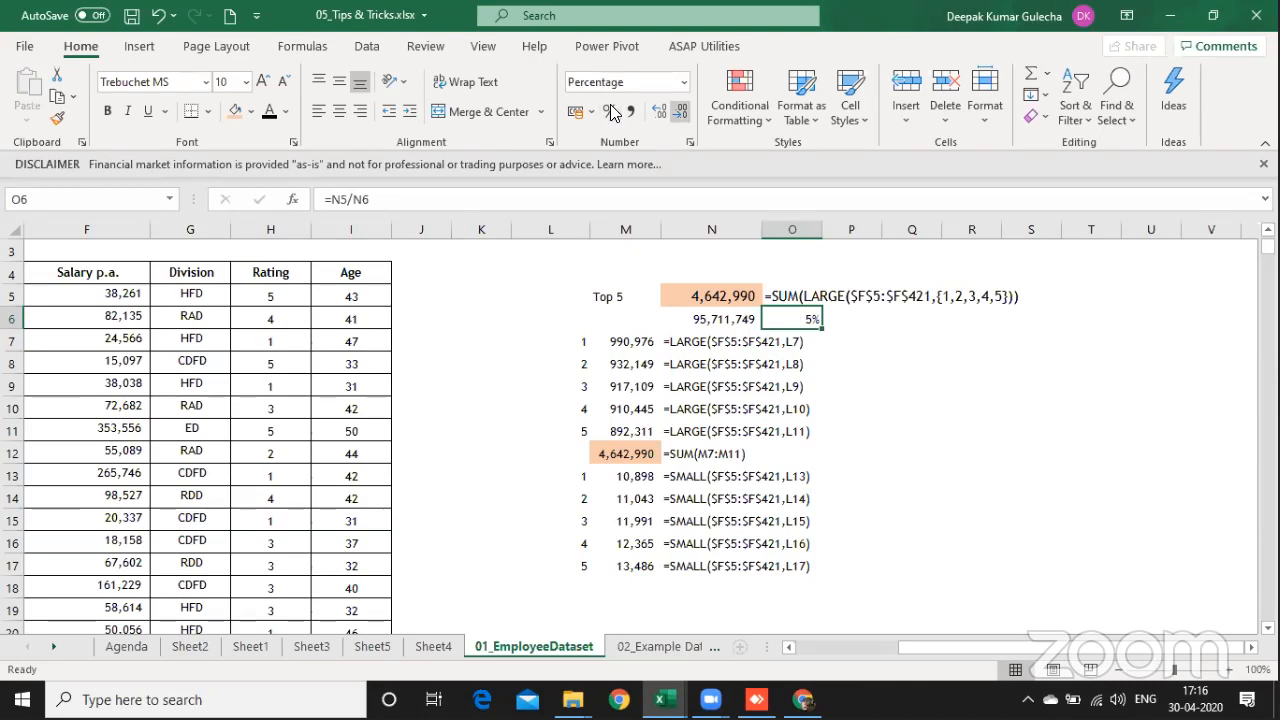
pyautogui.click(659, 111)
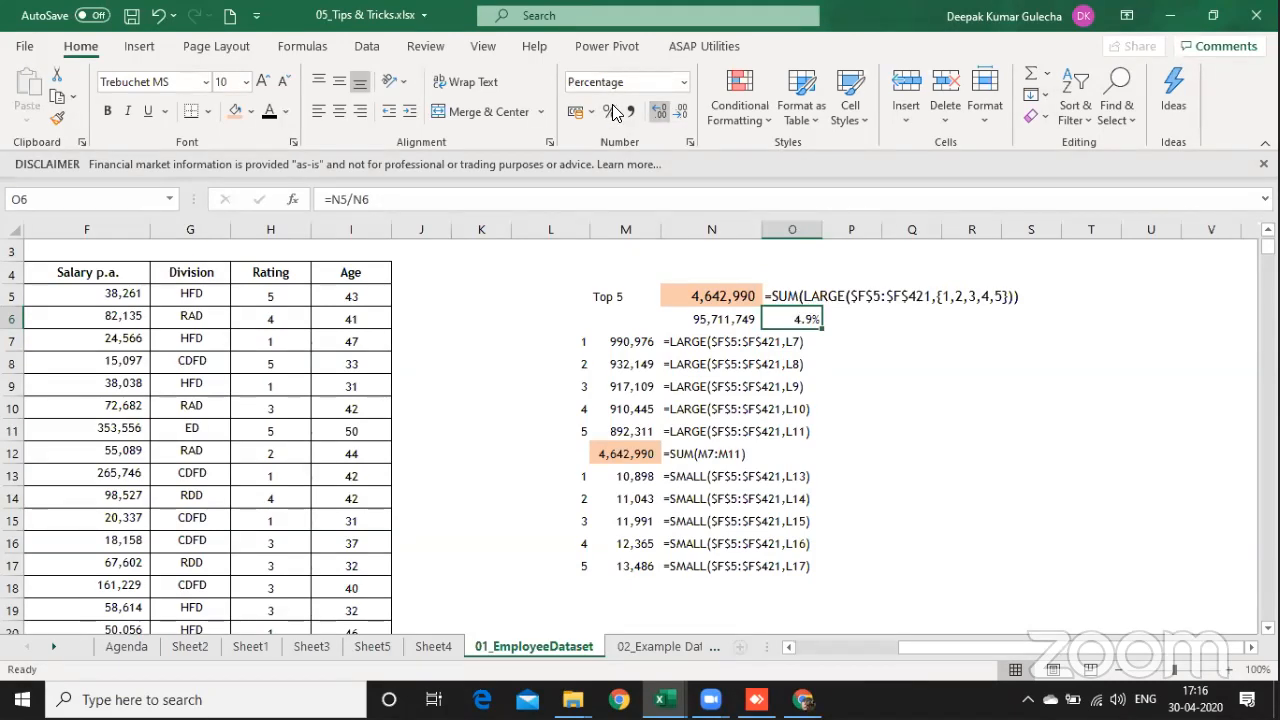
# Step: Extend the rank array in the N5 formula to {1,2,3,4,5,6,7,8,9,10} and enter it as an array formula
pyautogui.press('Left')
pyautogui.press('Up')
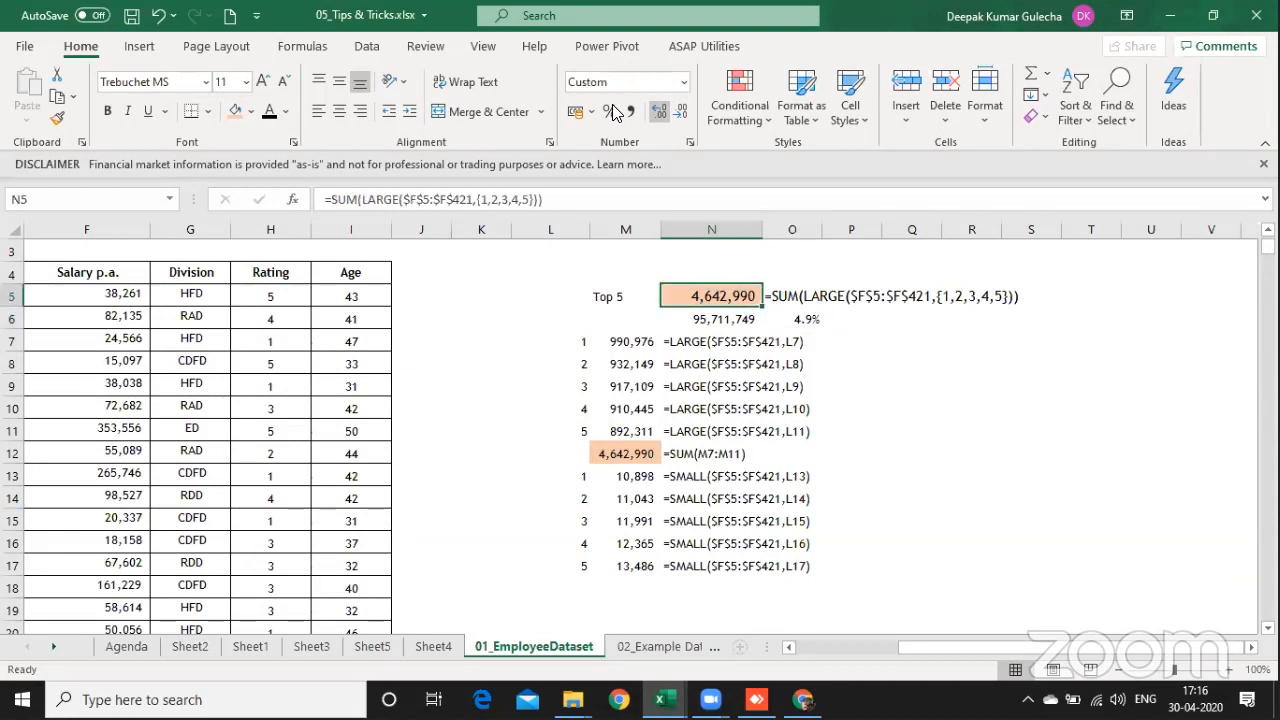
pyautogui.press('F2')
pyautogui.press('Left')
pyautogui.press('Left')
pyautogui.press('Left')
pyautogui.write(',')
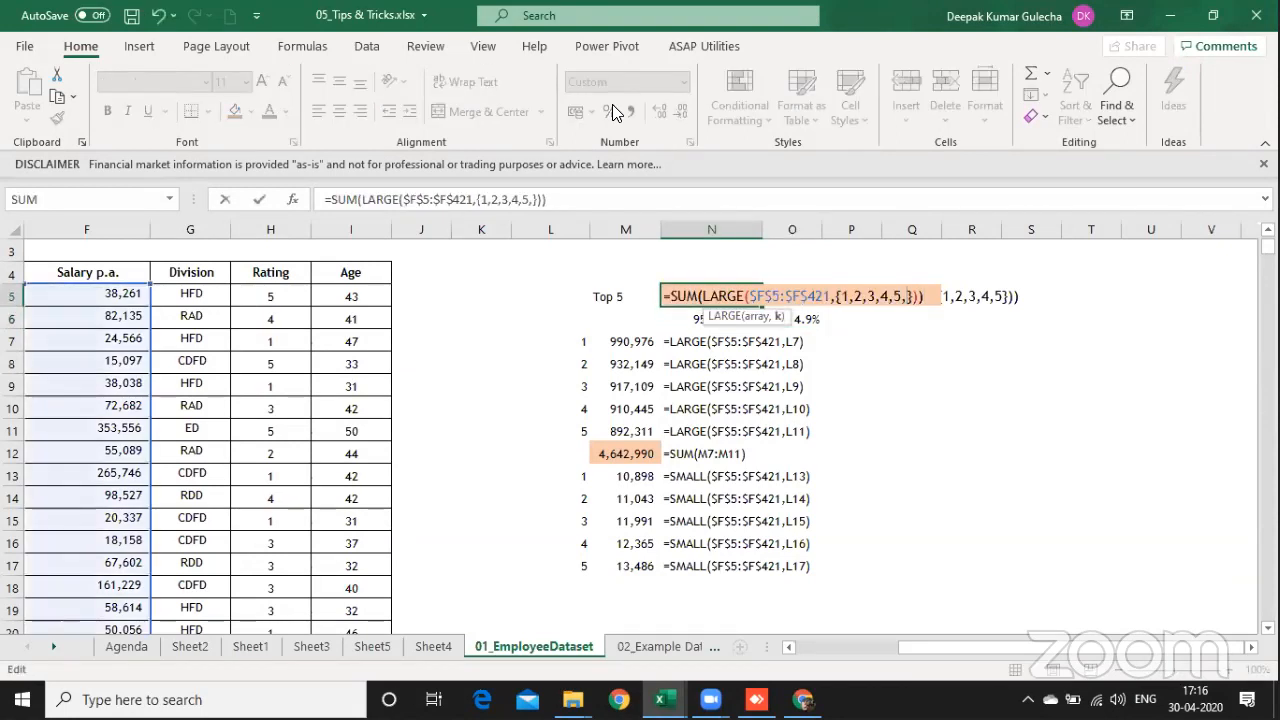
pyautogui.write('6,7,')
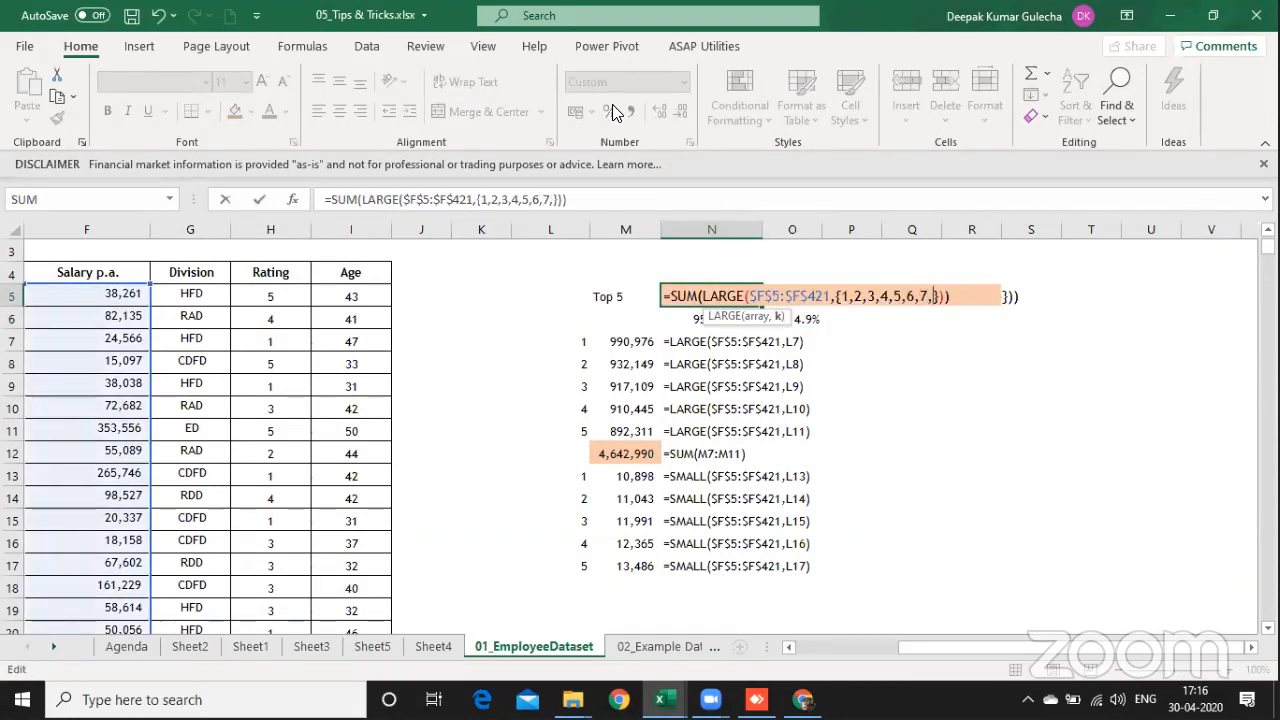
pyautogui.write('8,9,10')
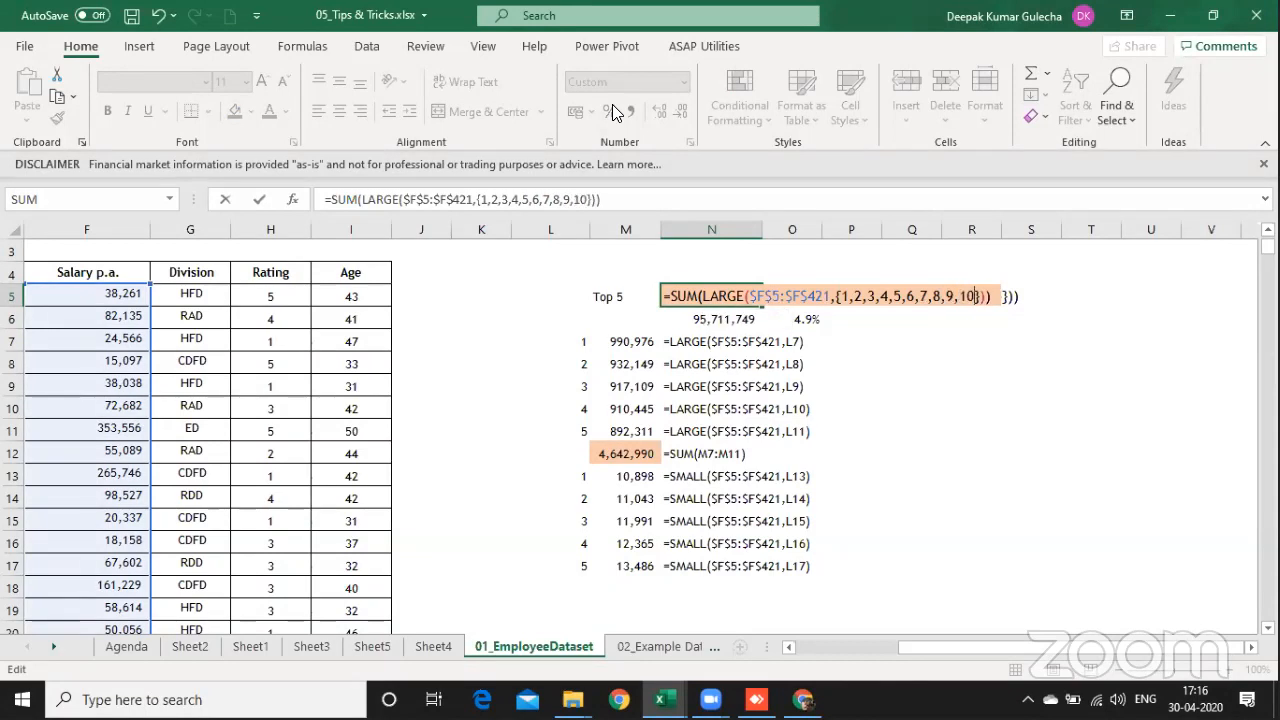
pyautogui.hotkey('ctrl', 'shift', 'Return')
# Step: Change the label in M5 to "Top 10" and check the total in N6 and the share in O6
pyautogui.press('Left')
pyautogui.press('F2')
pyautogui.press('BackSpace')
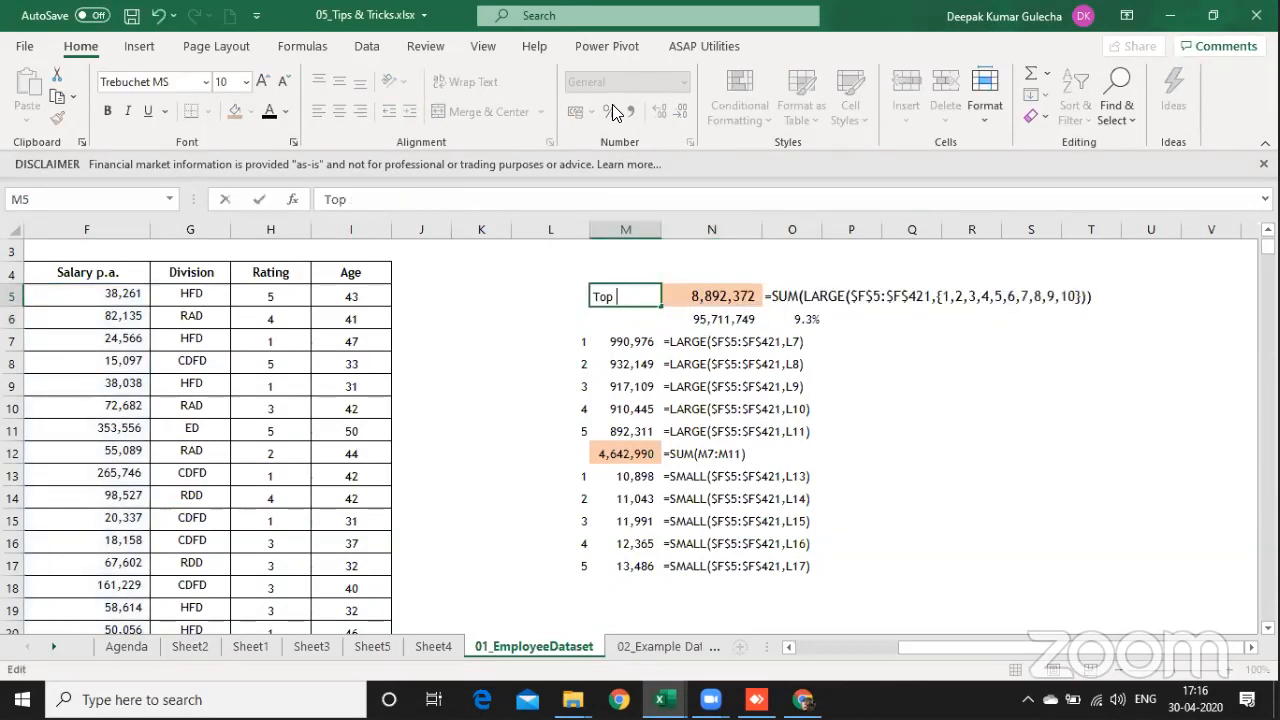
pyautogui.write('1')
pyautogui.press('BackSpace')
pyautogui.write('10')
pyautogui.press('Return')
pyautogui.press('Right')
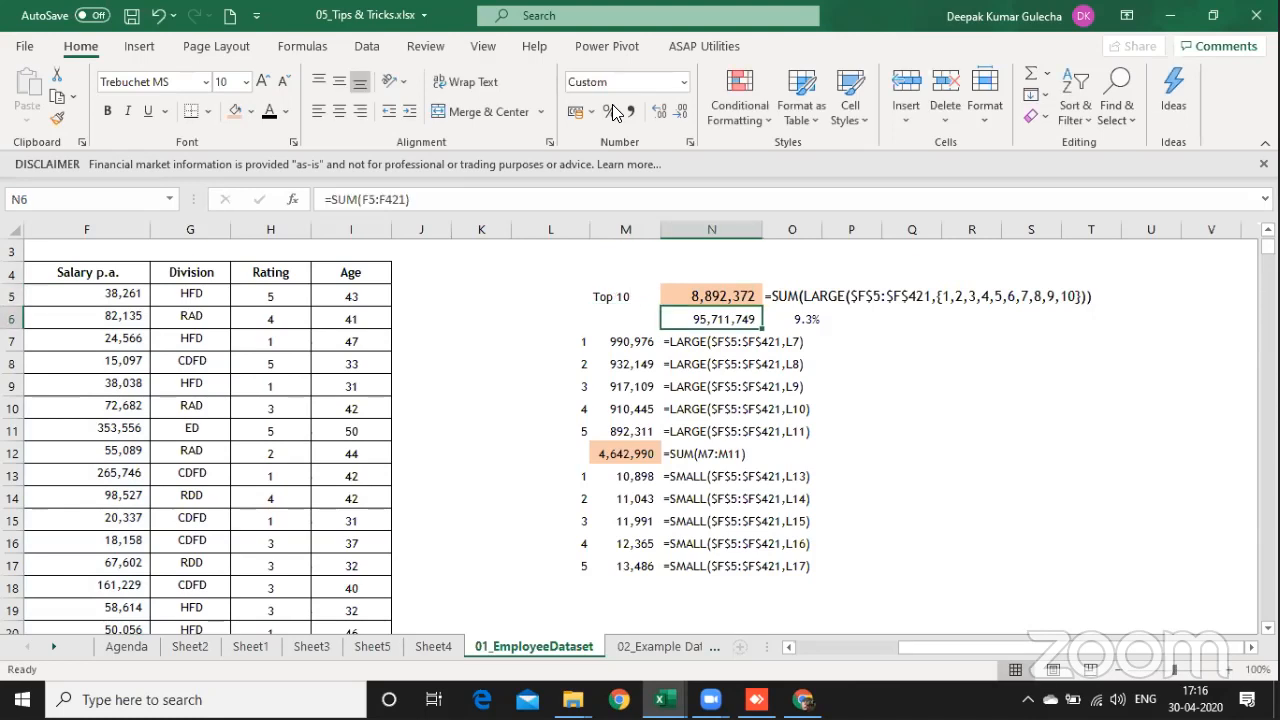
pyautogui.press('Right')
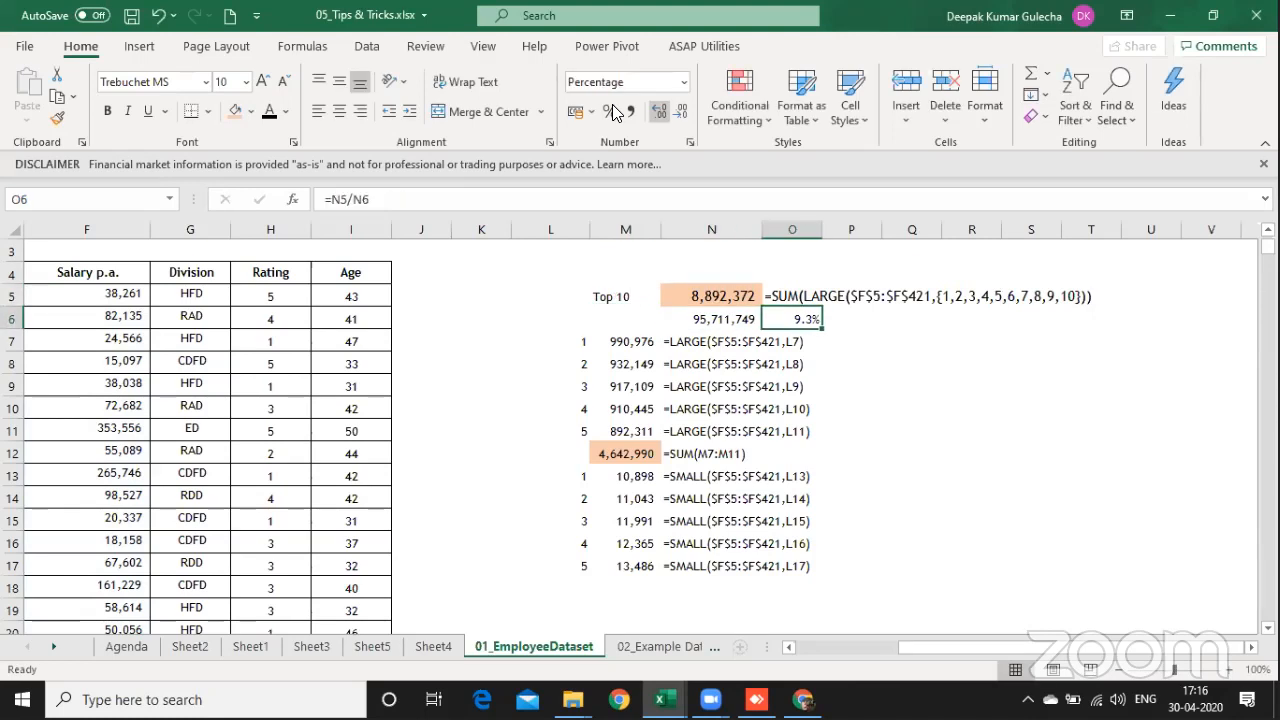
# Step: Move the LARGE and SMALL block L7:N18 down one row so that it starts at L8
pyautogui.press('Right')
pyautogui.press('Right')
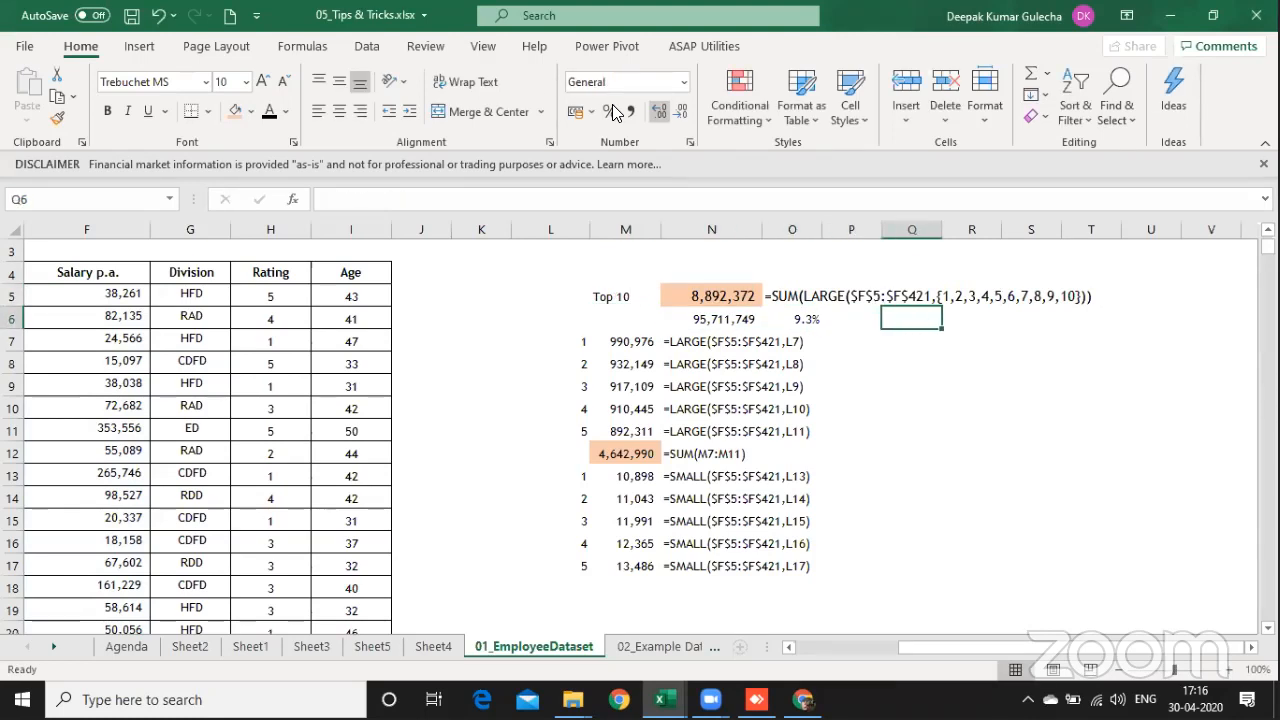
pyautogui.press('Left')
pyautogui.press('Left')
pyautogui.press('Left')
pyautogui.press('Left')
pyautogui.press('Left')
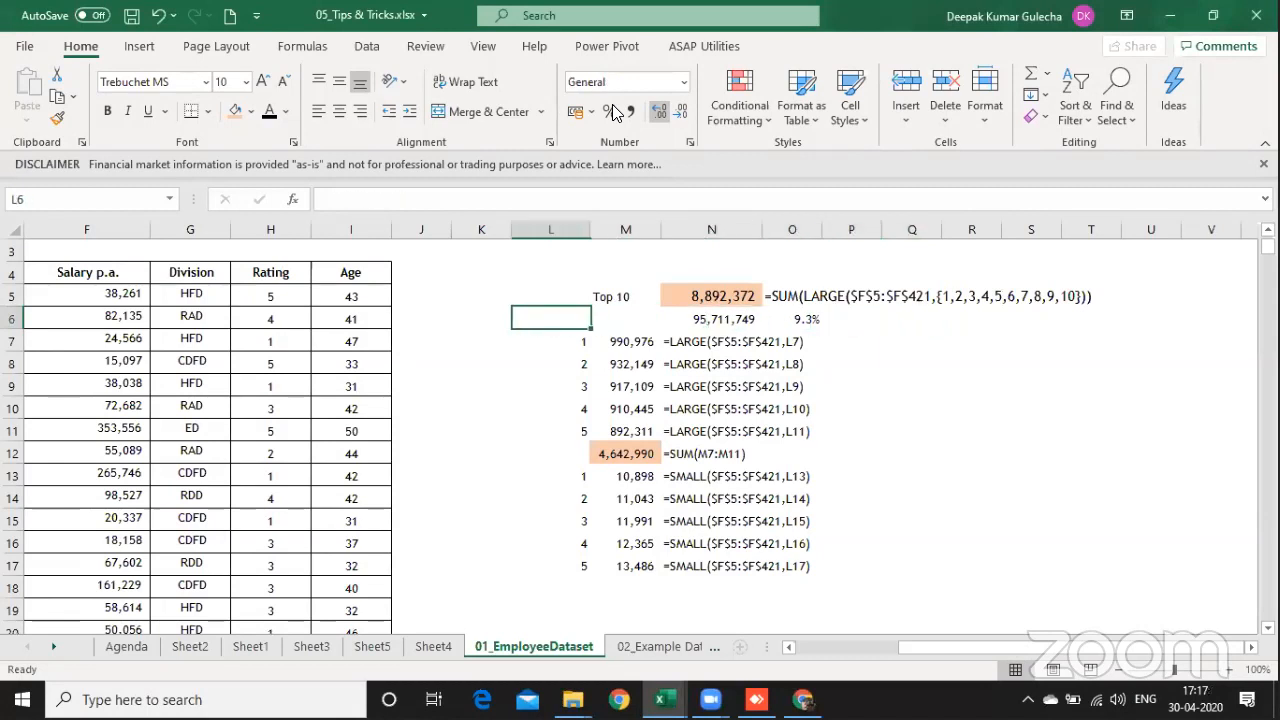
pyautogui.press('Down')
pyautogui.hotkey('shift', 'Down')
pyautogui.hotkey('shift', 'Down')
pyautogui.hotkey('shift', 'Down')
pyautogui.hotkey('shift', 'Down')
pyautogui.hotkey('shift', 'Down')
pyautogui.hotkey('shift', 'Down')
pyautogui.hotkey('shift', 'Down')
pyautogui.hotkey('shift', 'Down')
pyautogui.hotkey('shift', 'Down')
pyautogui.hotkey('shift', 'Down')
pyautogui.hotkey('shift', 'Down')
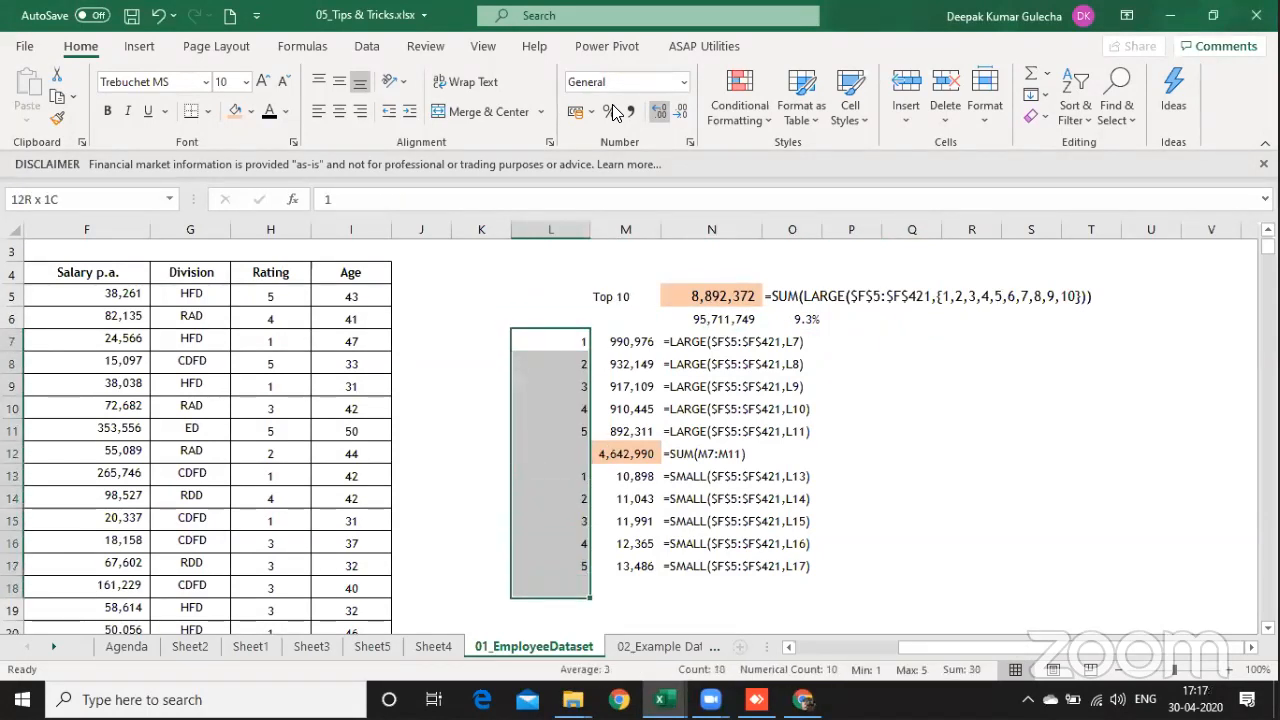
pyautogui.hotkey('shift', 'Right')
pyautogui.hotkey('shift', 'Right')
pyautogui.hotkey('ctrl', 'x')
pyautogui.press('Down')
pyautogui.hotkey('ctrl', 'v')
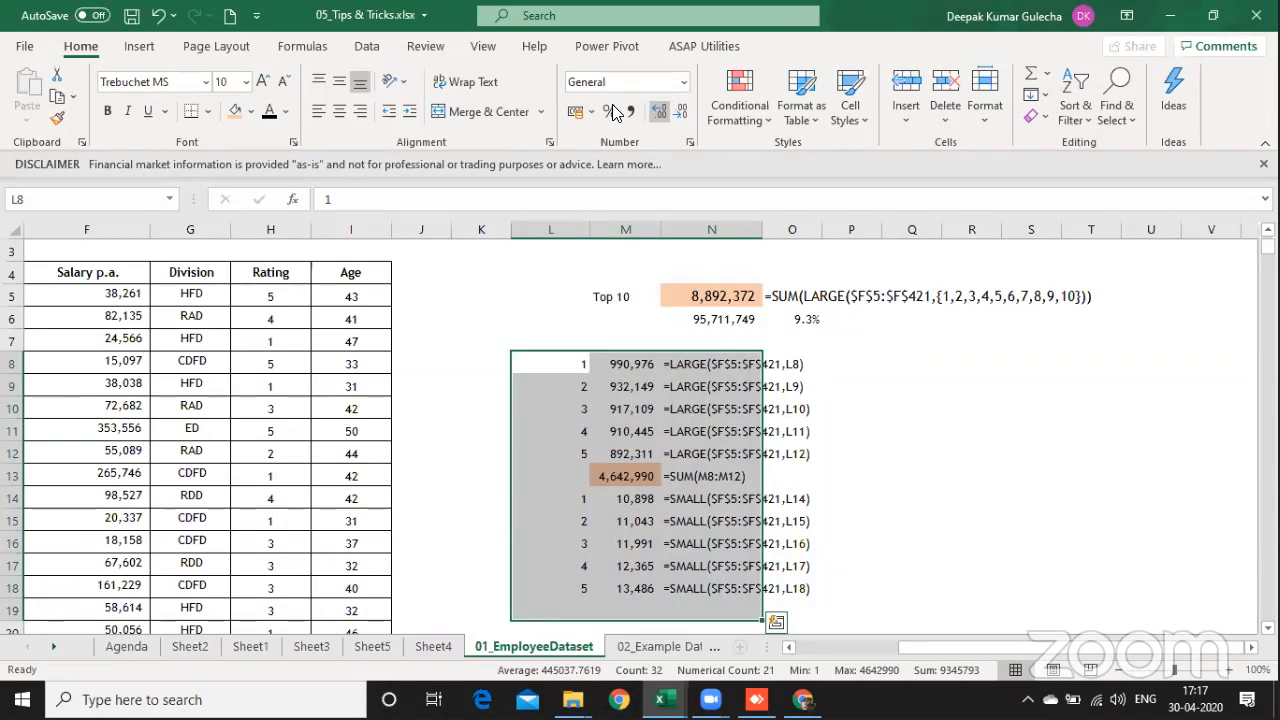
# Step: Insert a new worksheet before 01_EmployeeDataset and enter "Quartile ???" in C4
pyautogui.press('Left')
pyautogui.press('Left')
pyautogui.press('Left')
pyautogui.press('Left')
pyautogui.press('Left')
pyautogui.press('Left')
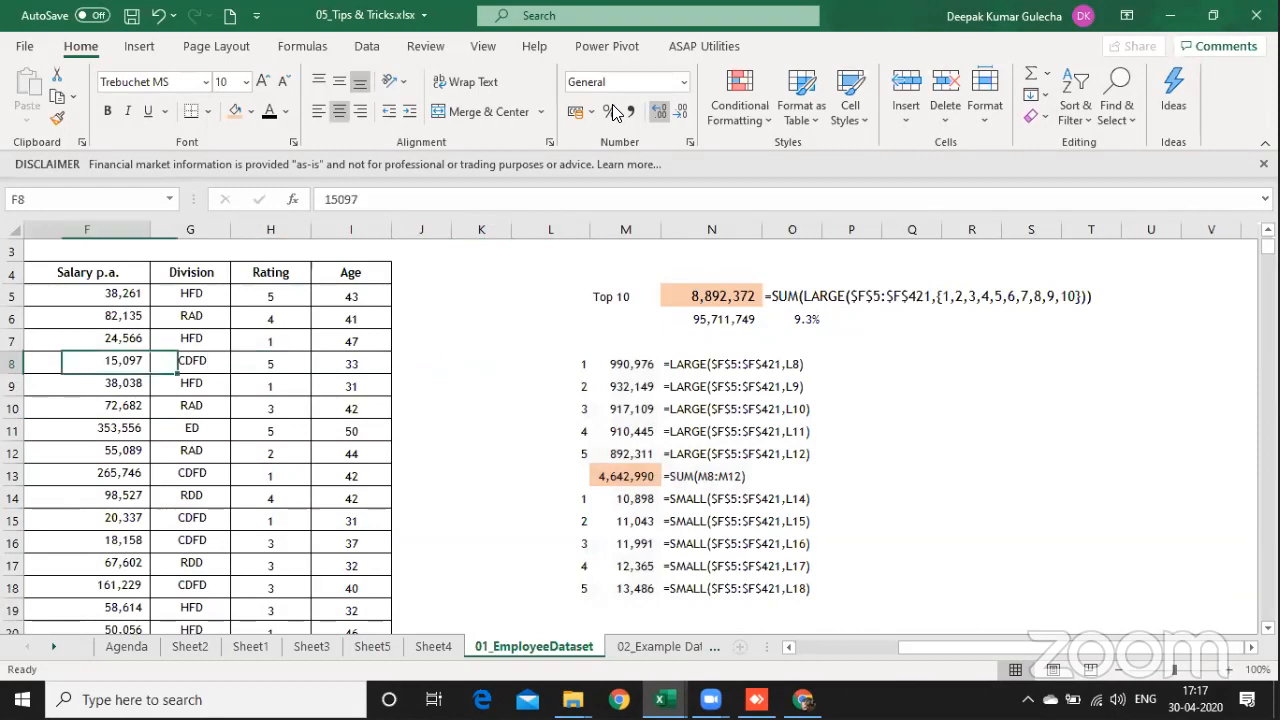
pyautogui.press('Left')
pyautogui.press('Left')
pyautogui.press('Left')
pyautogui.press('Left')
pyautogui.press('Left')
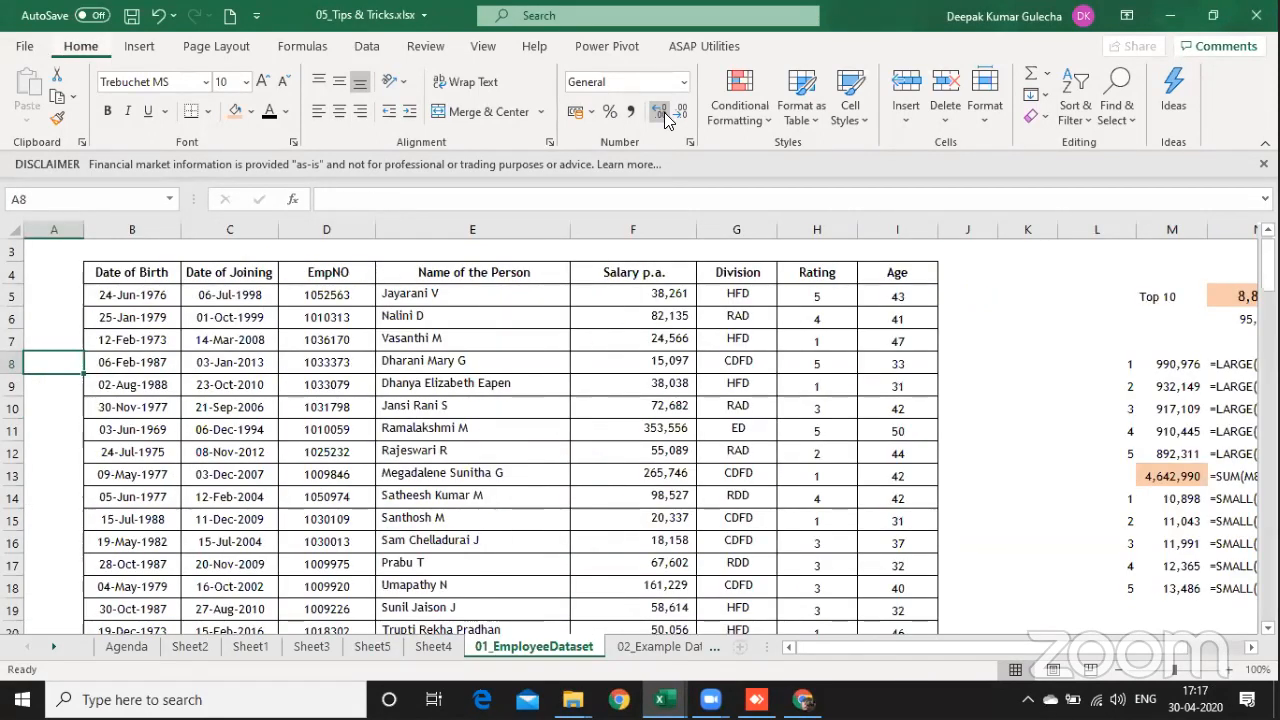
pyautogui.hotkey('shift', 'F11')
pyautogui.press('Right')
pyautogui.press('Right')
pyautogui.press('Down')
pyautogui.press('Down')
pyautogui.press('Down')
pyautogui.write('Quar')
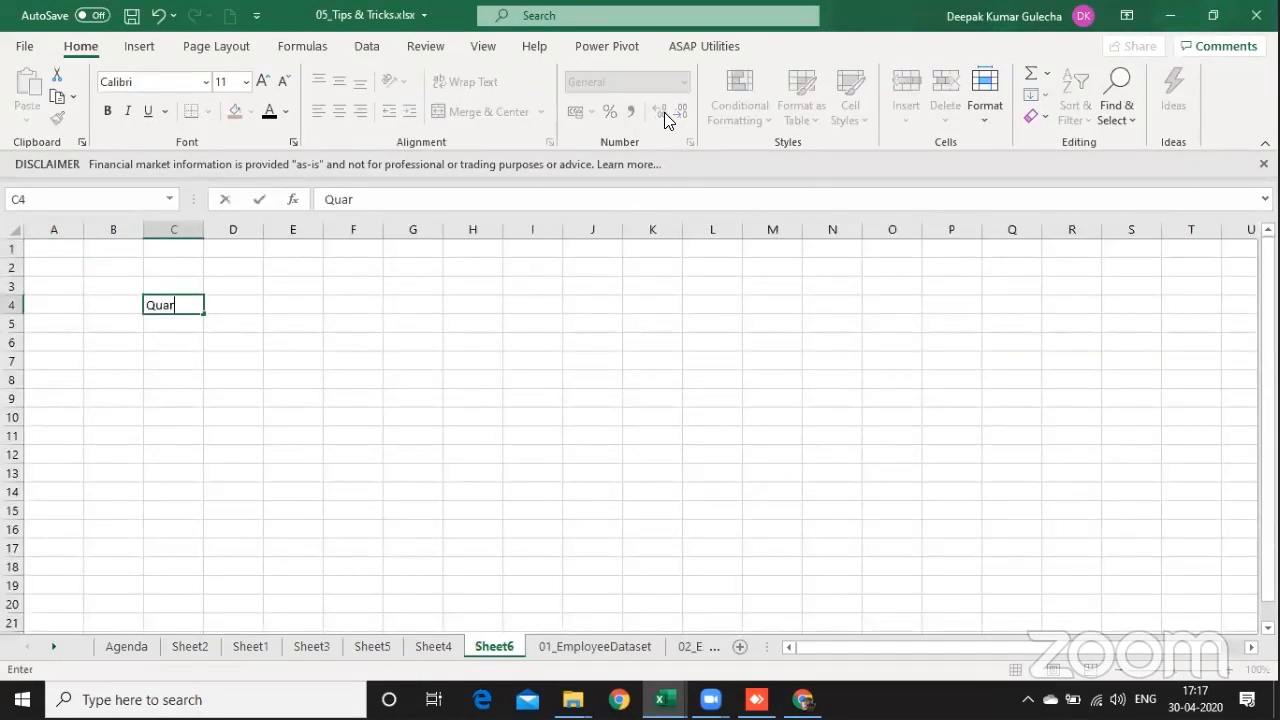
pyautogui.write('tile ???')
pyautogui.press('Return')
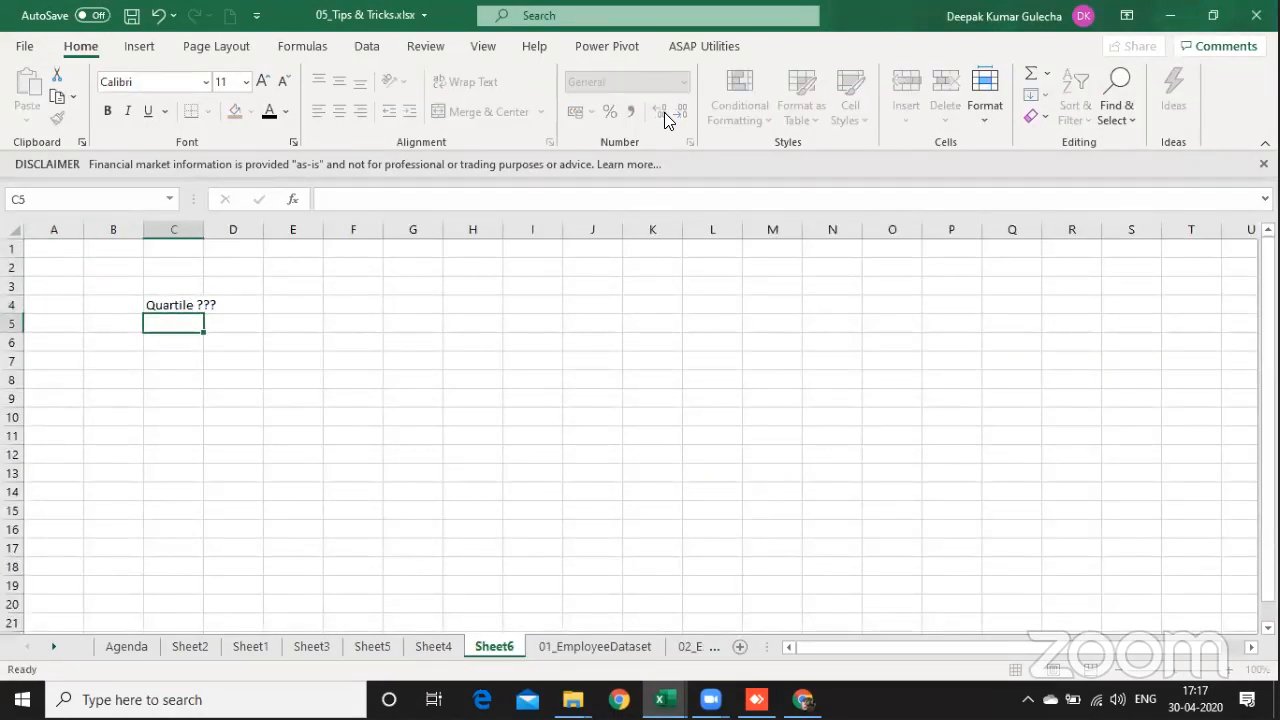
# Step: Enlarge the font of the "Quartile ???" heading in C4 to 16 and widen column C slightly
pyautogui.press('Up')
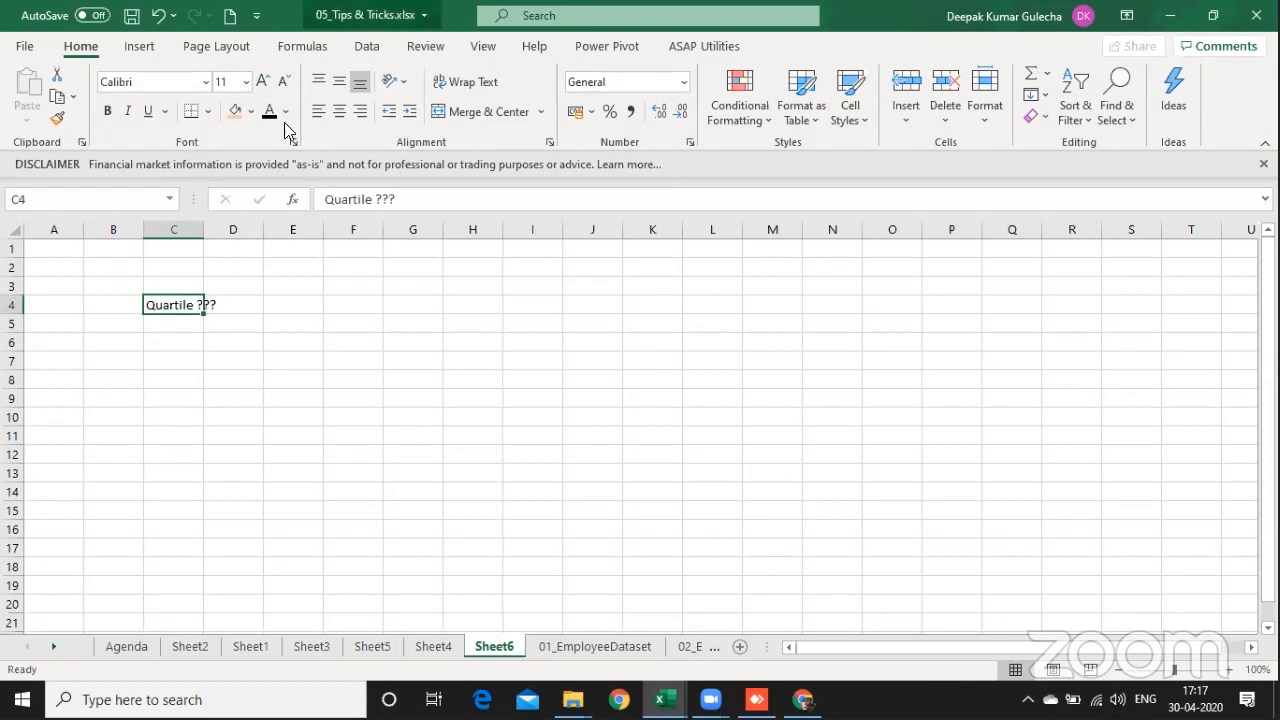
pyautogui.click(262, 81)
pyautogui.click(262, 81)
pyautogui.click(262, 81)
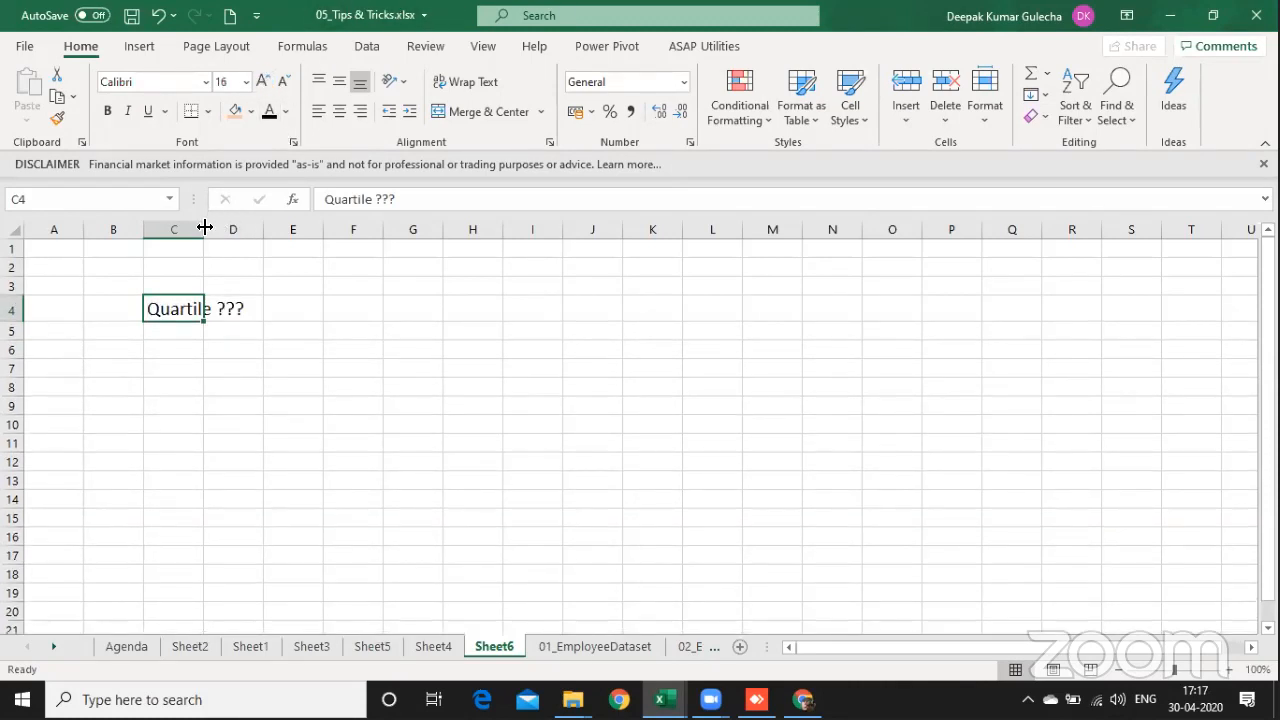
pyautogui.moveTo(204, 228); pyautogui.dragTo(224, 228)
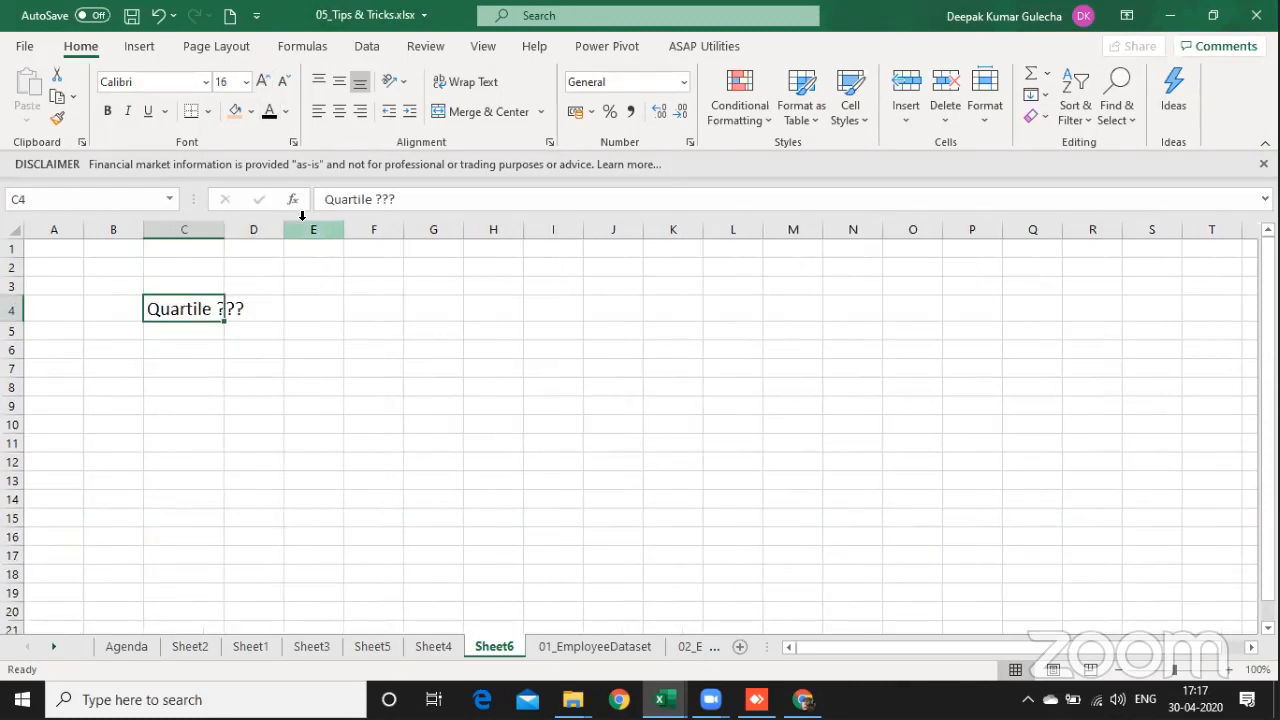
# Step: Enter the record count 417 in E5
pyautogui.press('Down')
pyautogui.press('Down')
pyautogui.press('Down')
pyautogui.press('Right')
pyautogui.press('Right')
pyautogui.press('Up')
pyautogui.press('Up')
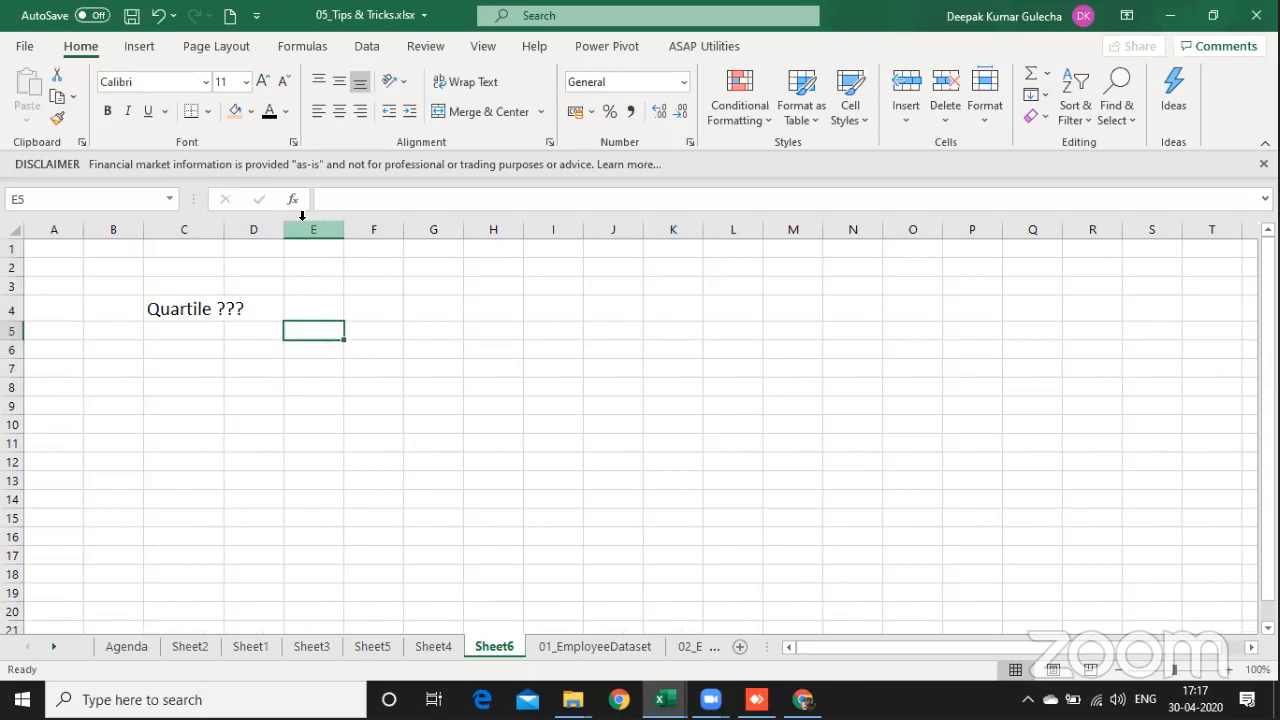
pyautogui.write('417')
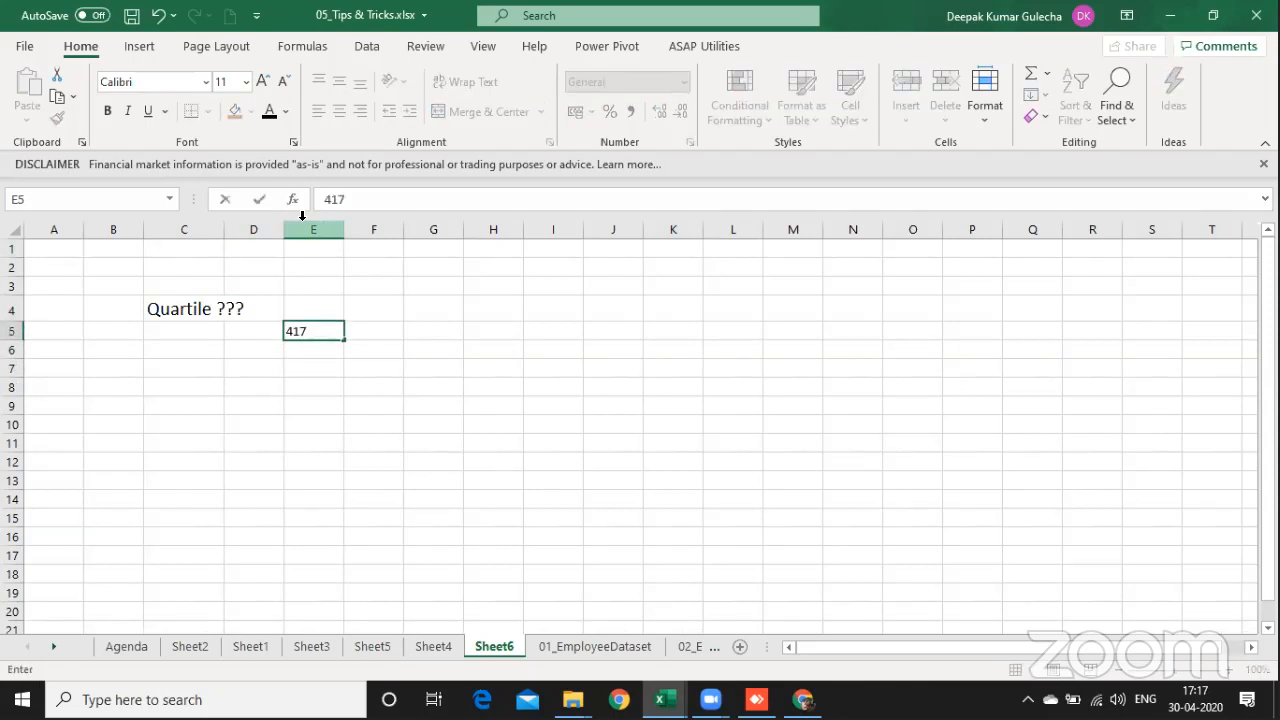
pyautogui.press('Return')
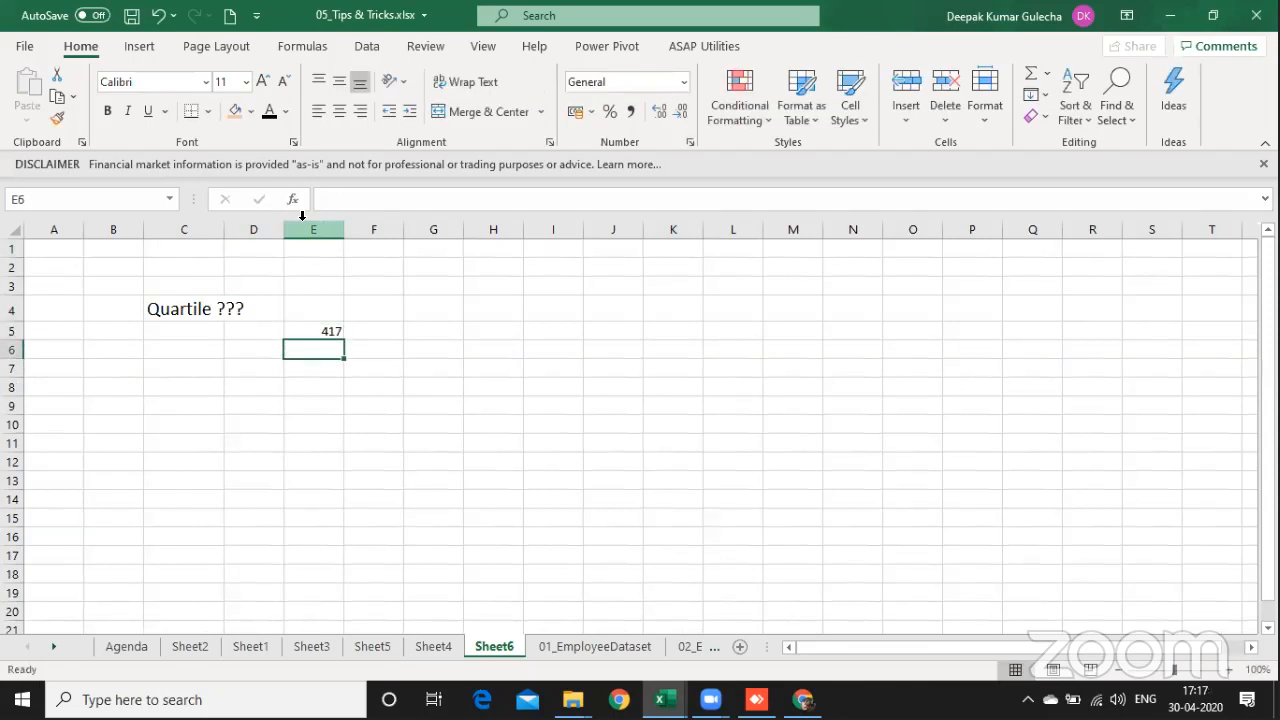
# Step: Enter the note "Sort Ascending" in E7, two rows below the record count
pyautogui.press('Right')
pyautogui.press('Right')
pyautogui.press('Down')
pyautogui.press('Left')
pyautogui.press('Left')
pyautogui.write('Sor')
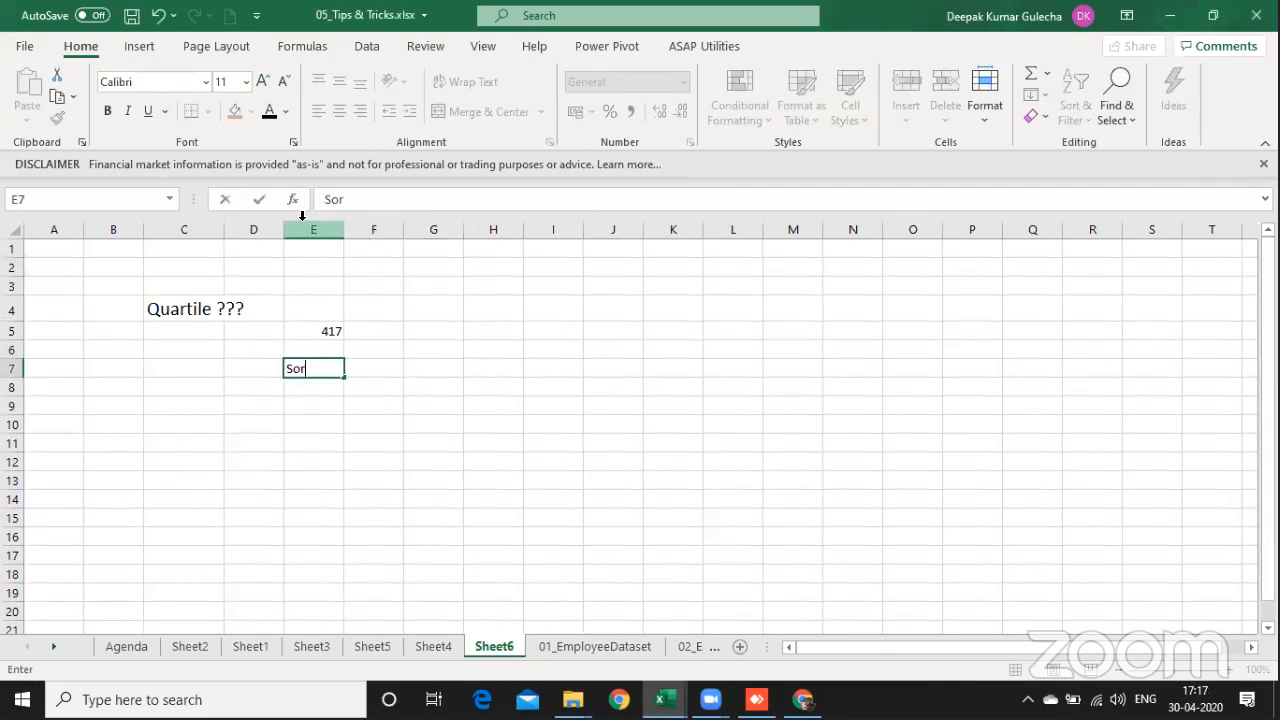
pyautogui.write('t Ascending')
pyautogui.press('Return')
pyautogui.press('Up')
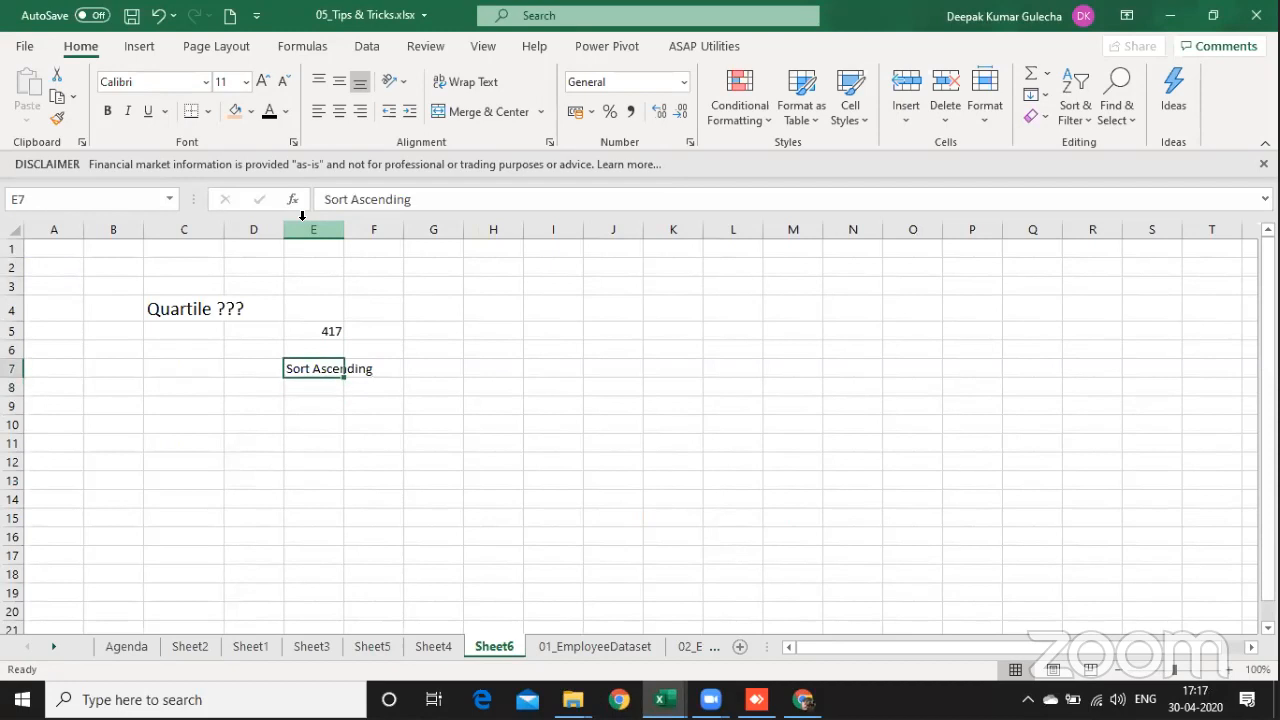
# Step: Divide the record count by four in G5 with the formula =E5/4
pyautogui.press('Up')
pyautogui.press('Up')
pyautogui.press('Right')
pyautogui.press('Right')
pyautogui.write('=')
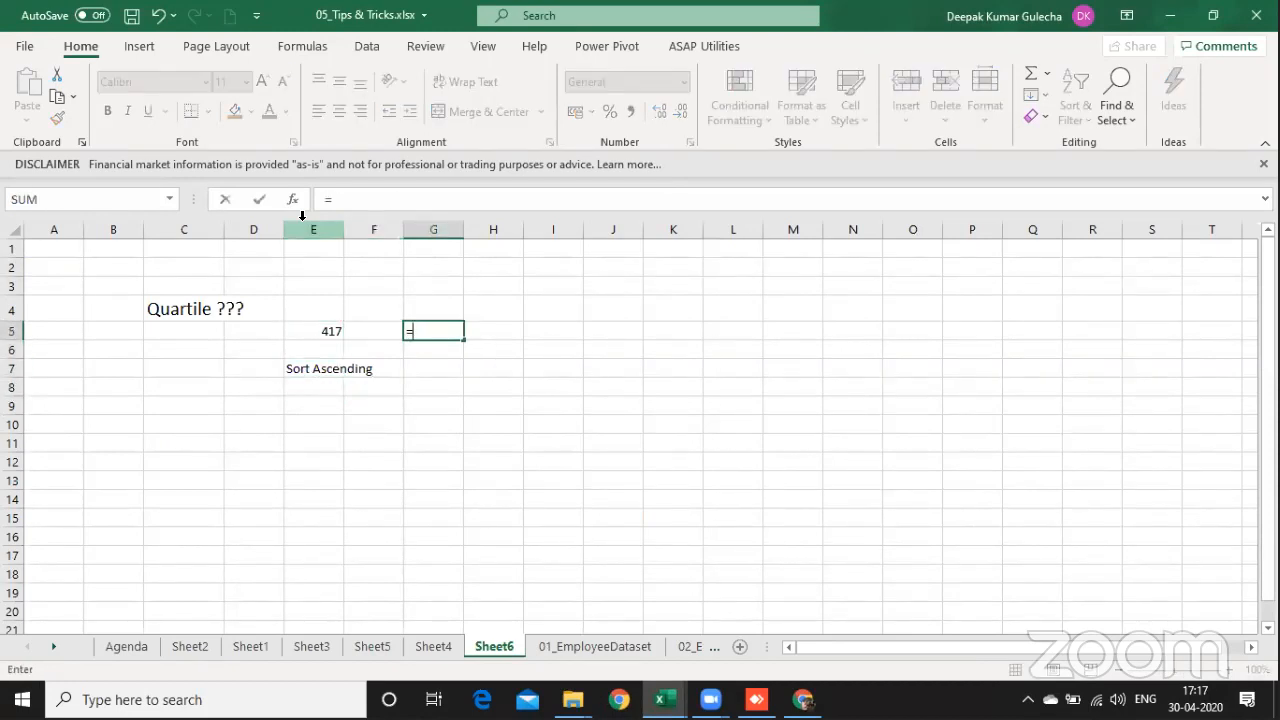
pyautogui.press('Left')
pyautogui.press('Left')
pyautogui.write('/4')
pyautogui.press('Return')
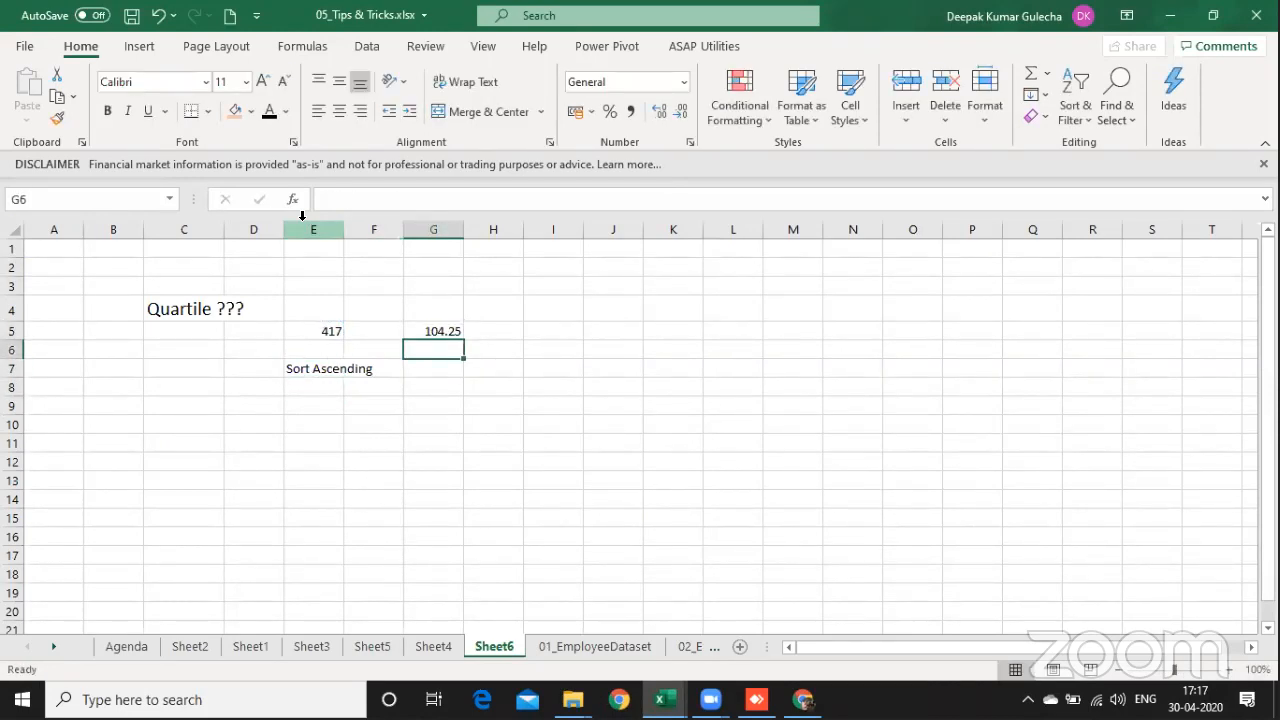
# Step: Label the quarter count by entering 25% in G4
pyautogui.press('Up')
pyautogui.press('Left')
pyautogui.press('Down')
pyautogui.press('Down')
pyautogui.press('Down')
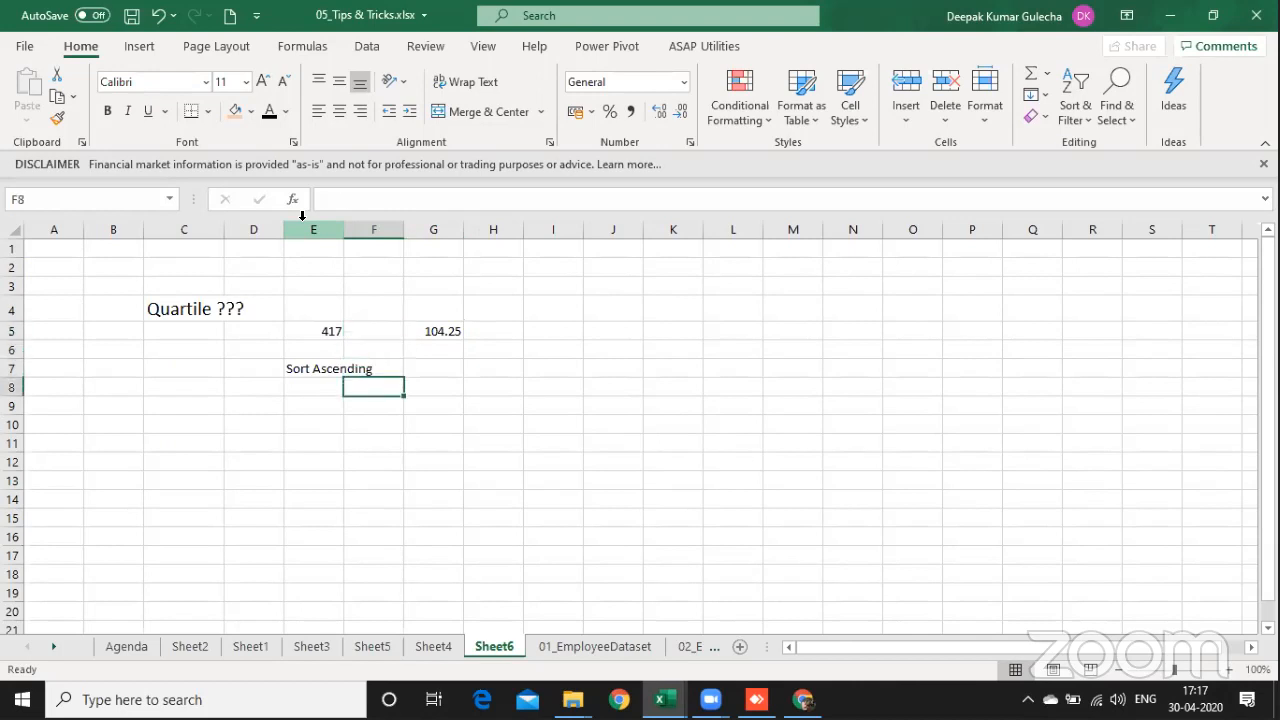
pyautogui.press('Up')
pyautogui.press('Down')
pyautogui.press('Right')
pyautogui.press('Up')
pyautogui.press('Up')
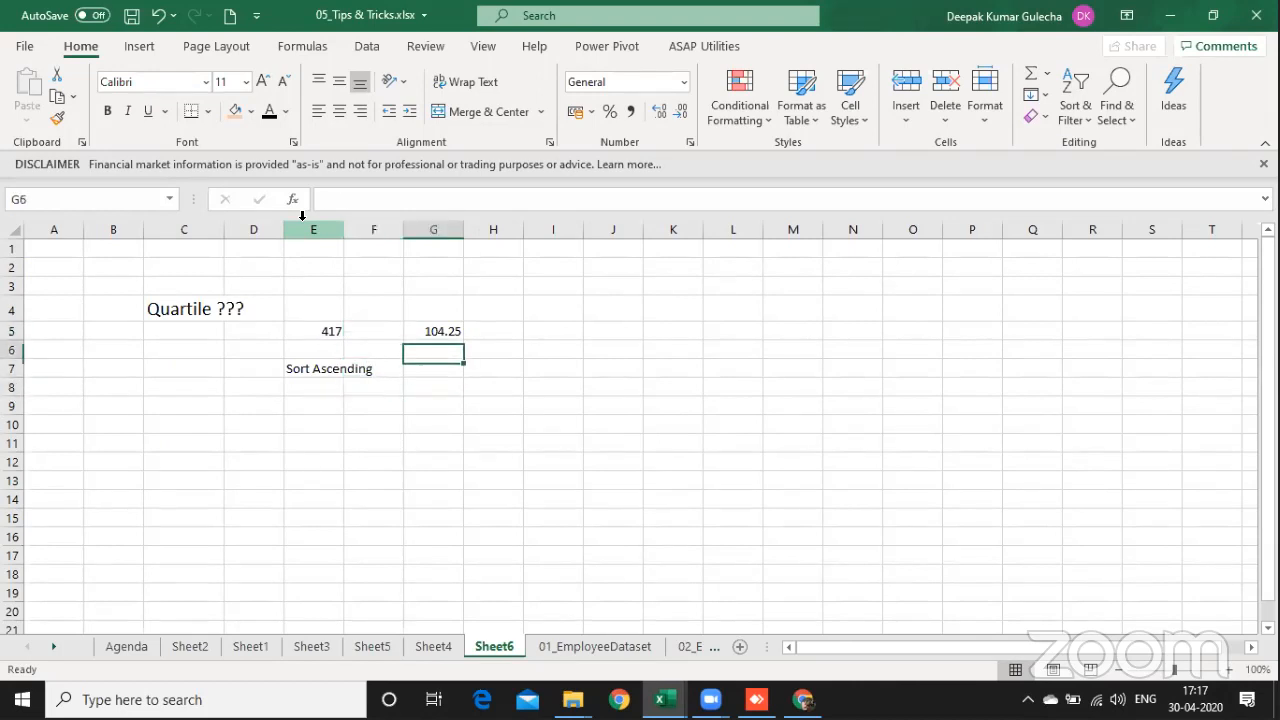
pyautogui.press('Up')
pyautogui.press('Up')
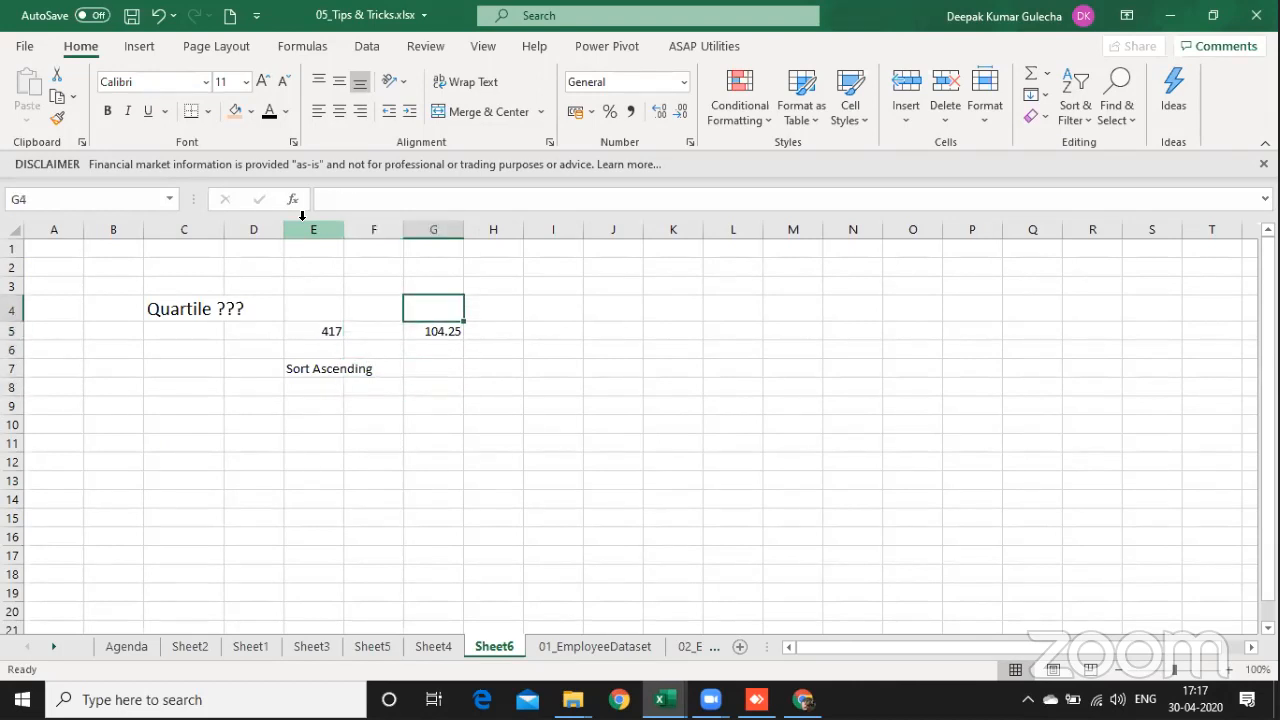
pyautogui.write('25%')
pyautogui.press('Return')
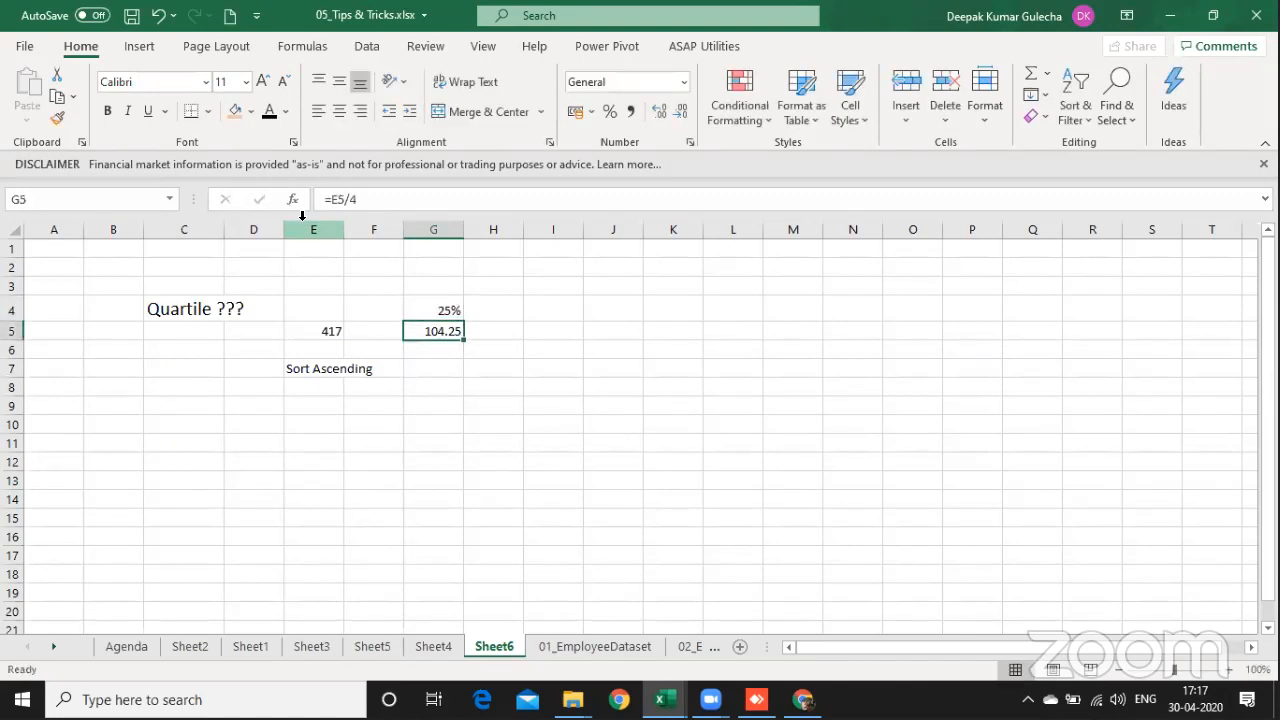
# Step: Enter 208 in H5 and its heading 50 above it in H4
pyautogui.press('Up')
pyautogui.hotkey('shift', 'Down')
pyautogui.press('Down')
pyautogui.press('Up')
pyautogui.press('Right')
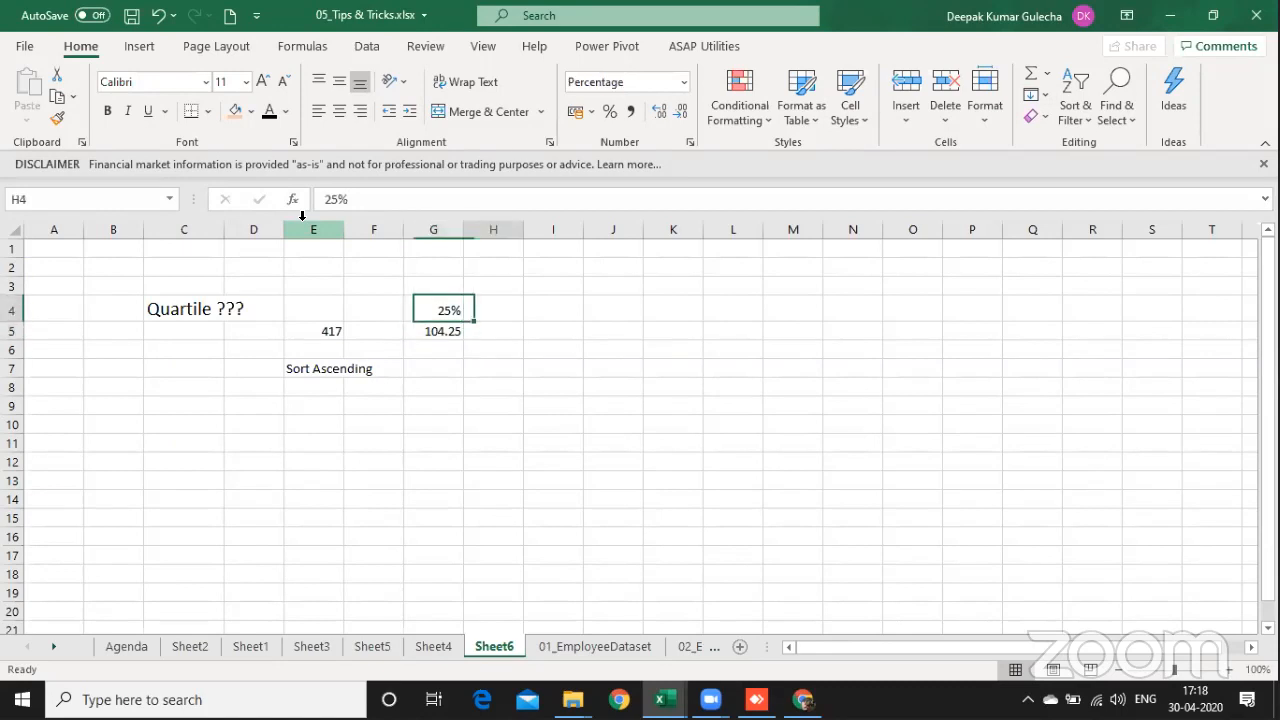
pyautogui.press('Down')
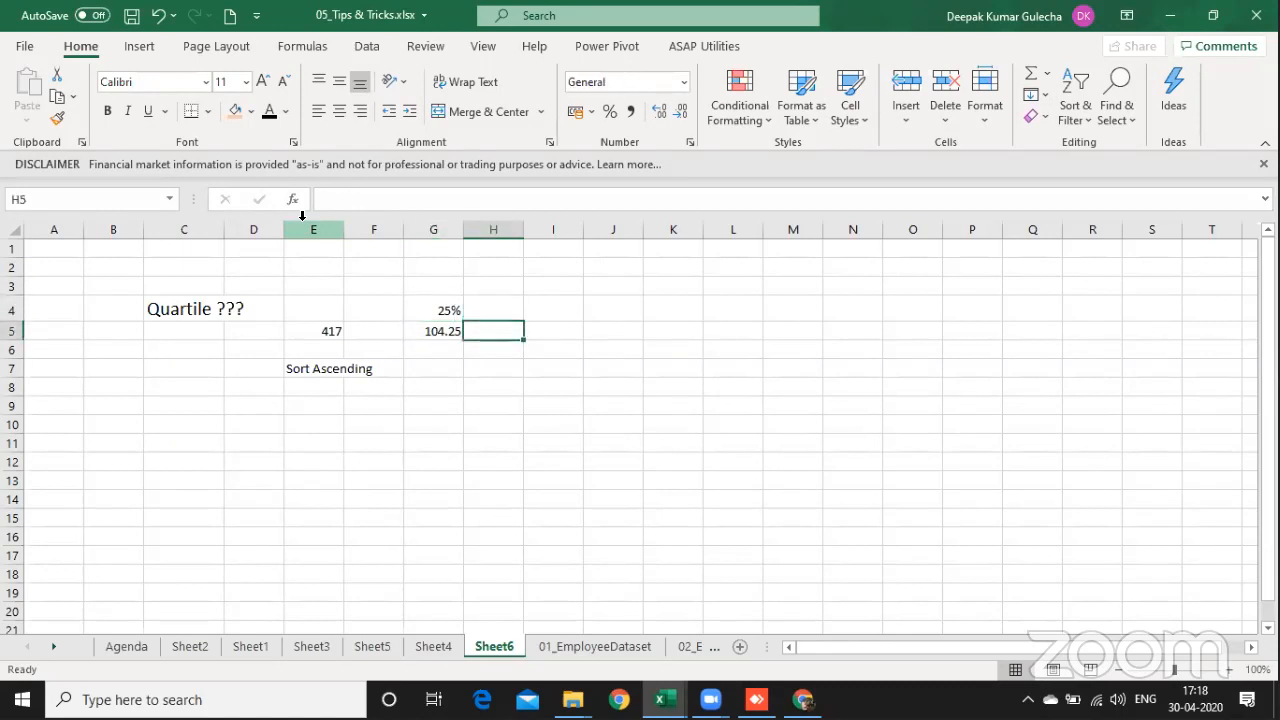
pyautogui.write('208')
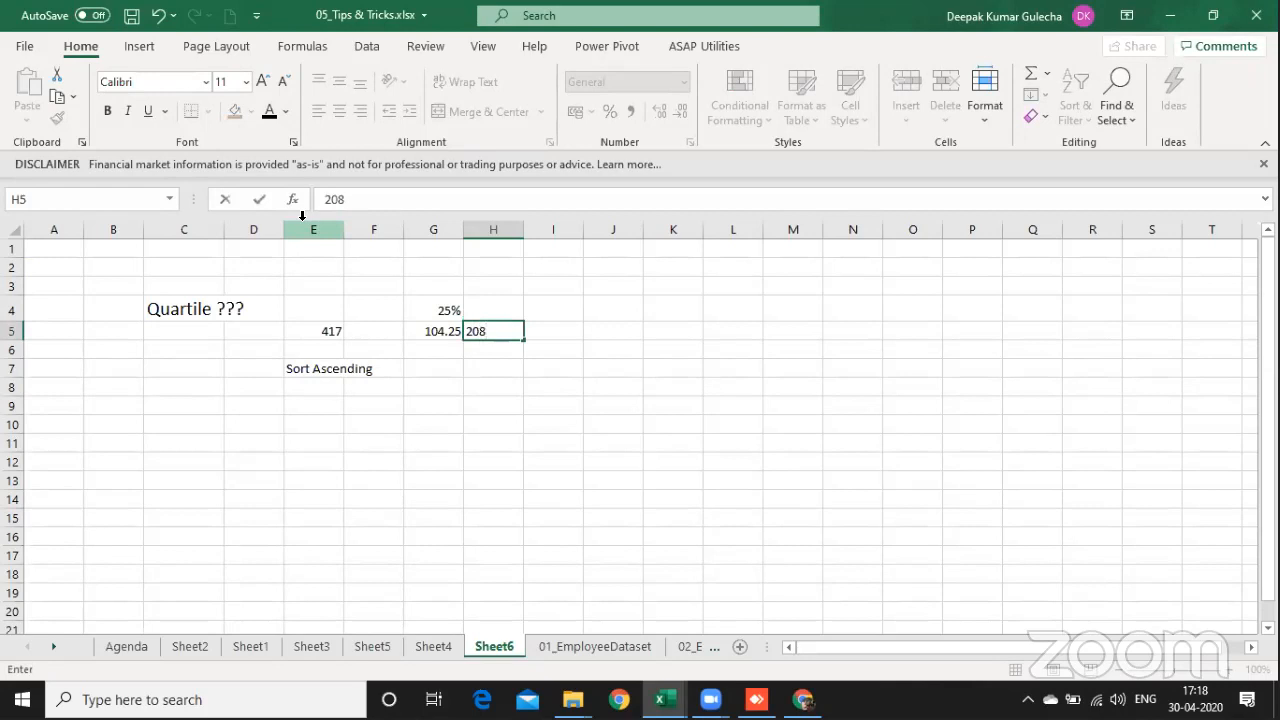
pyautogui.press('Up')
pyautogui.press('F2')
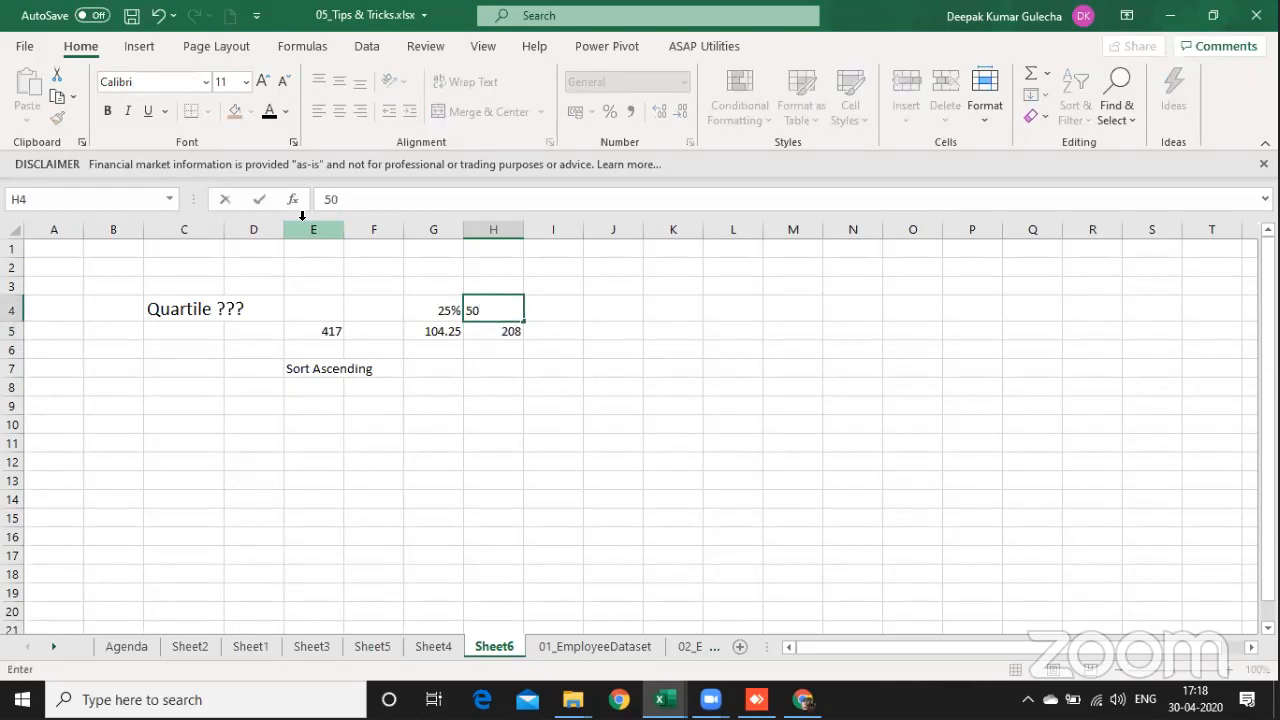
pyautogui.press('Tab')
# Step: Enter 312 in I5 and its heading 75 above it in I4
pyautogui.press('Down')
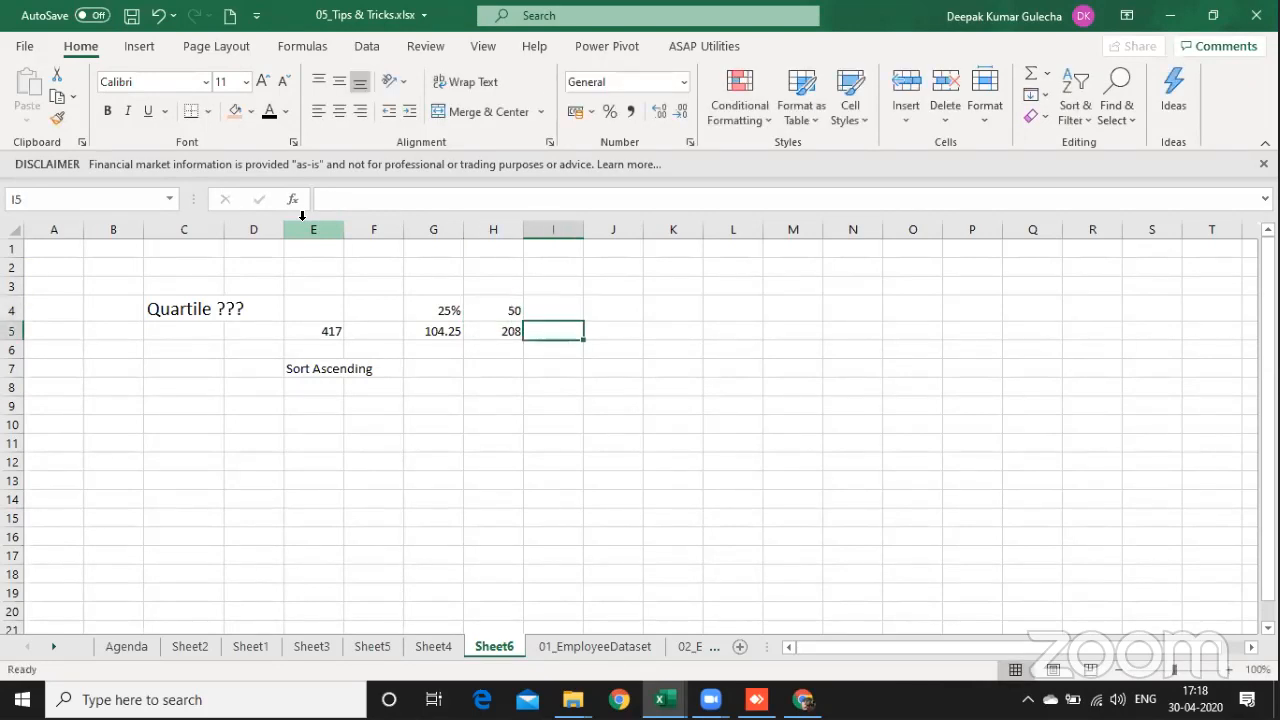
pyautogui.write('312')
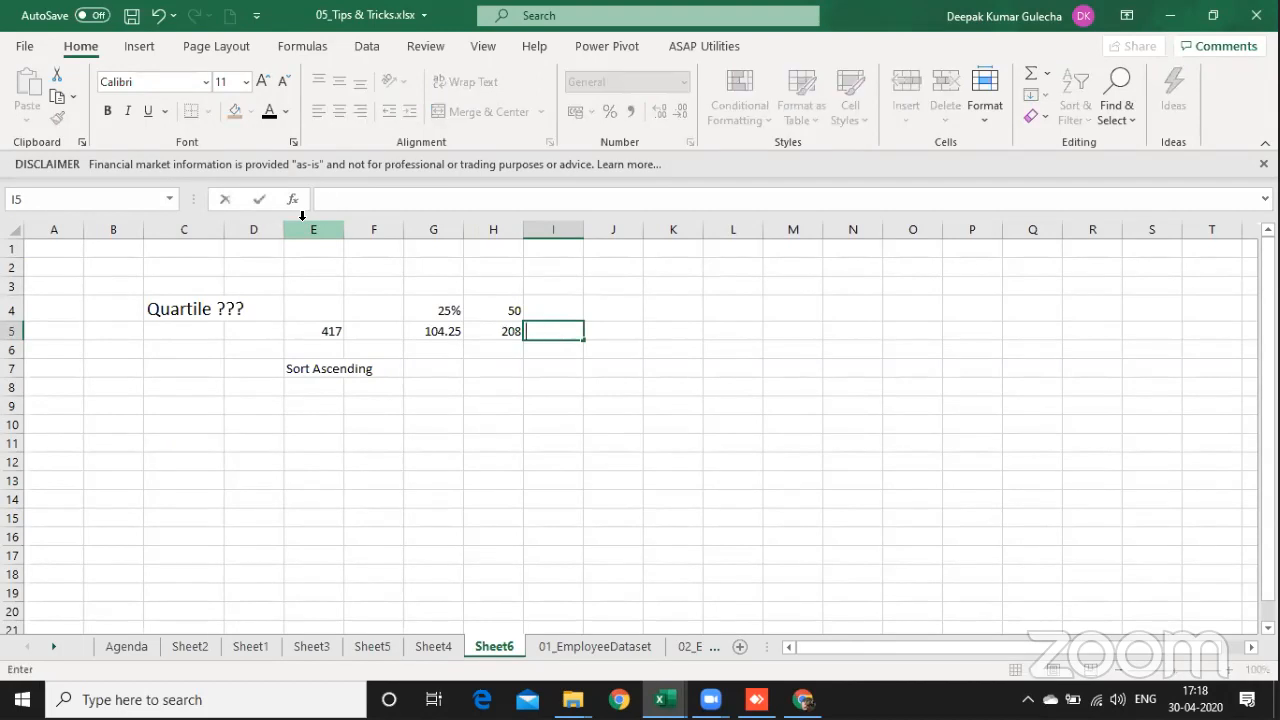
pyautogui.press('Up')
pyautogui.write('75')
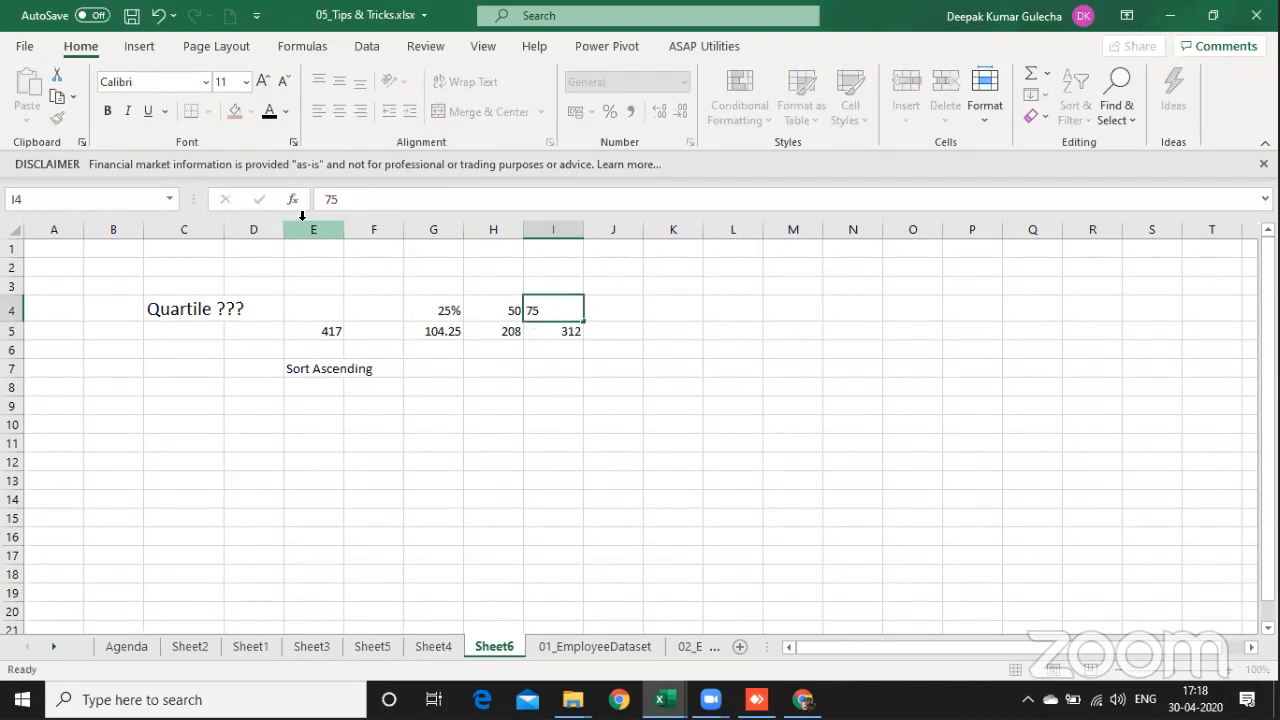
pyautogui.press('Return')
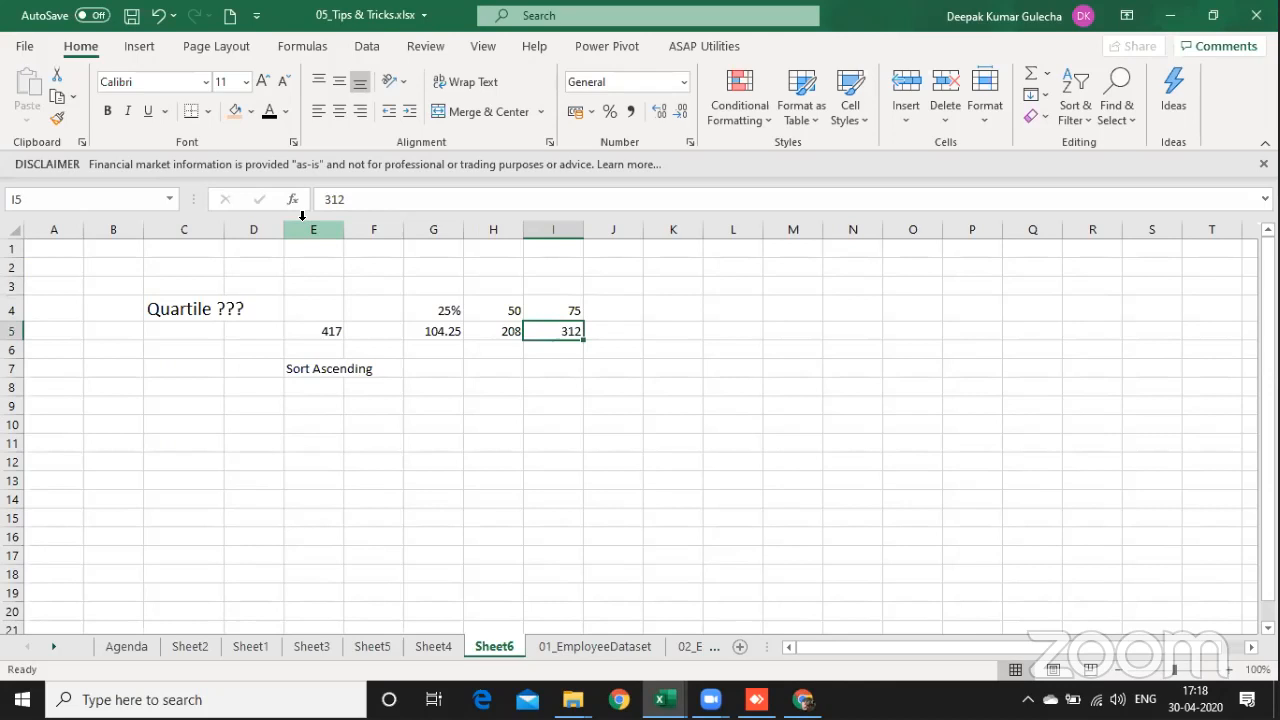
# Step: Enter the label "Skewness" in H7
pyautogui.press('Down')
pyautogui.press('Down')
pyautogui.press('Left')
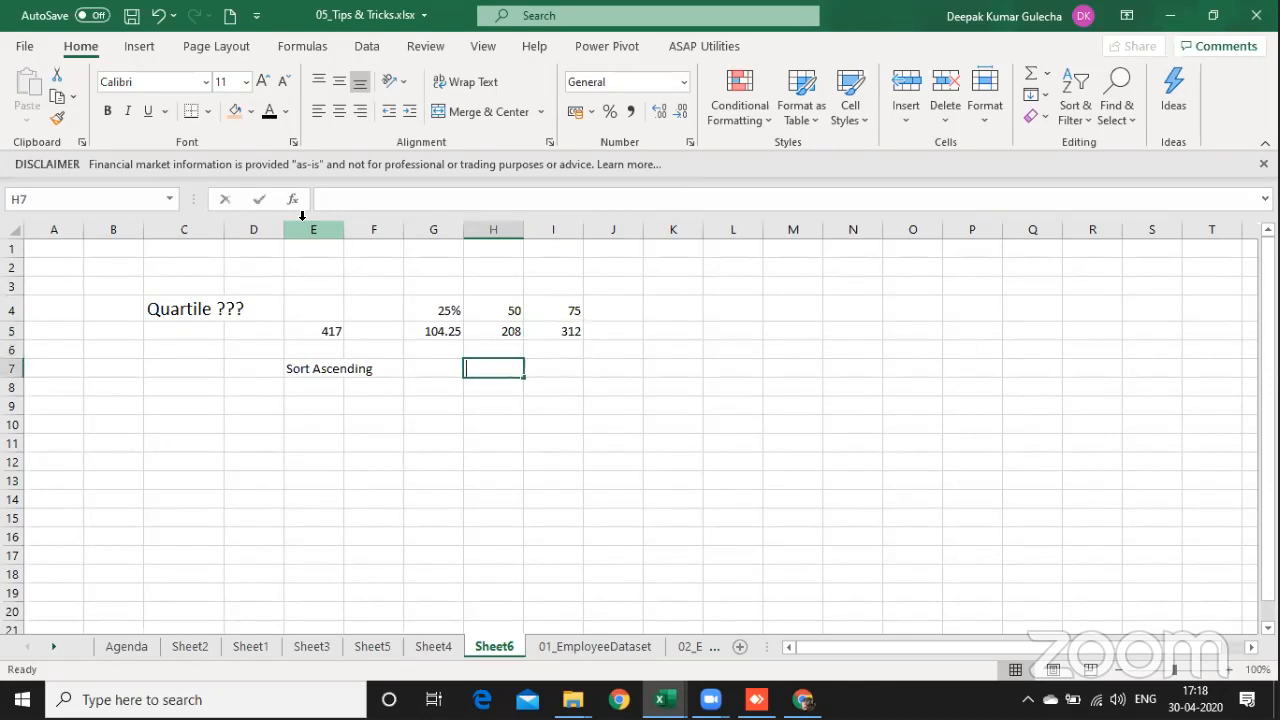
pyautogui.write('Skewness')
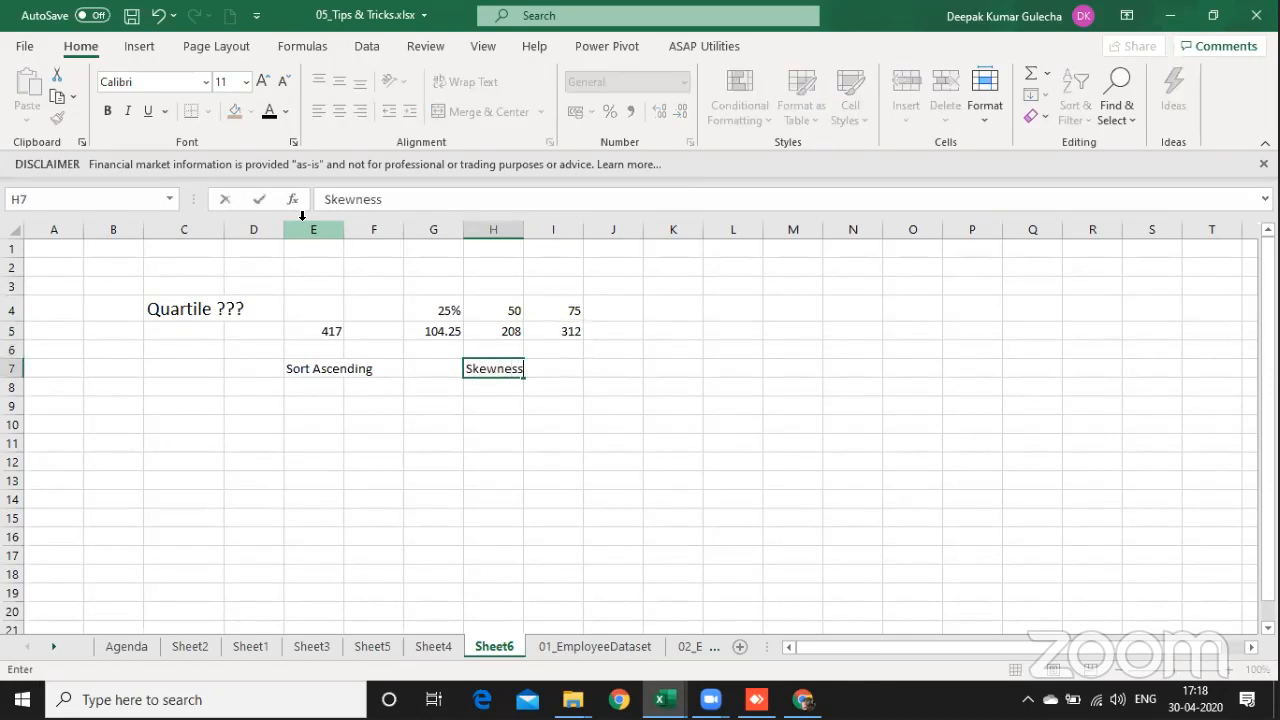
pyautogui.press('Return')
# Step: List the quartile numbers 1, 2, 3 and 4 down cells E9:E12
pyautogui.press('Down')
pyautogui.press('Left')
pyautogui.press('Left')
pyautogui.press('Left')
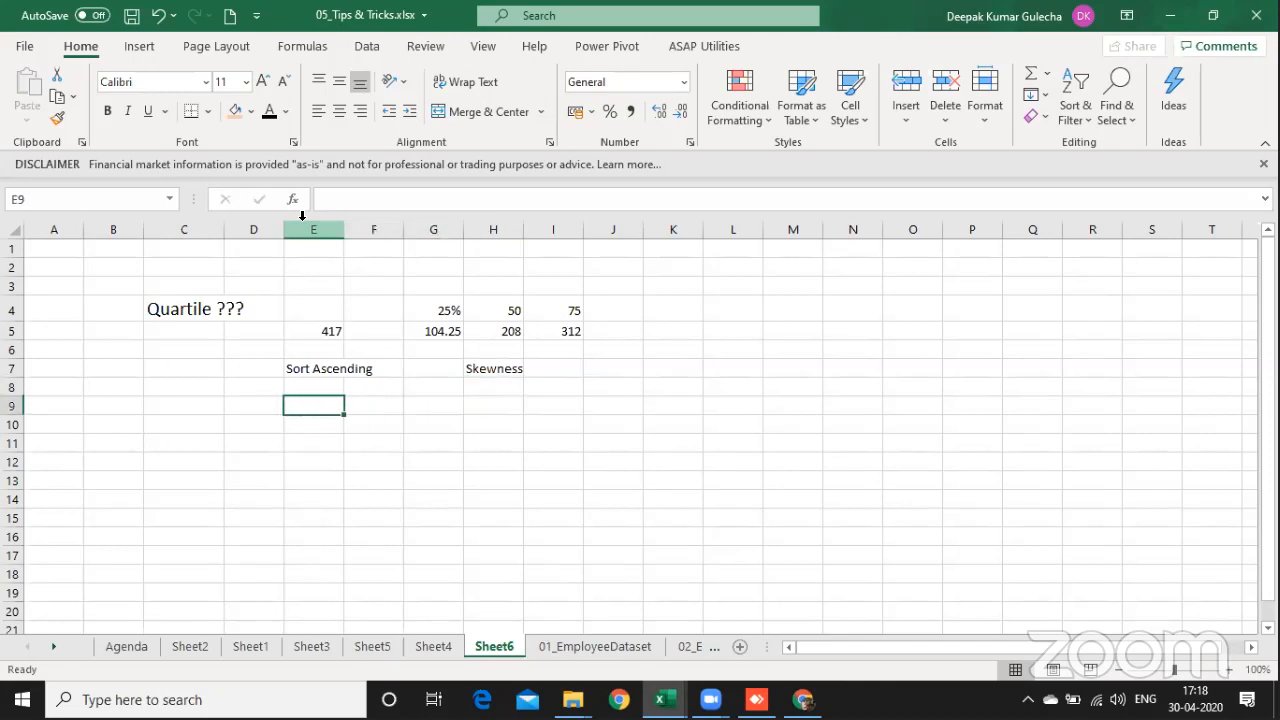
pyautogui.write('1')
pyautogui.press('Return')
pyautogui.write('2')
pyautogui.press('Return')
pyautogui.write('3')
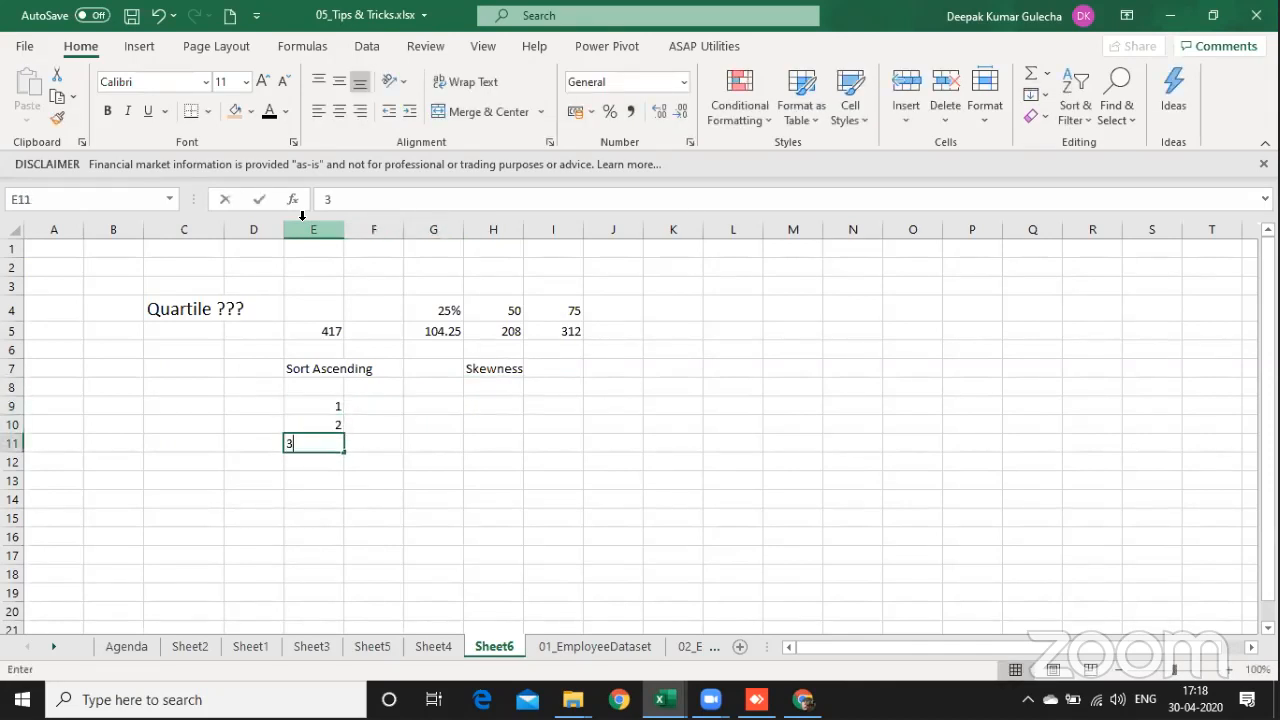
pyautogui.press('Return')
pyautogui.write('4')
pyautogui.press('Return')
# Step: Begin a formula with the QUARTILE function in F9, beside quartile number 1
pyautogui.press('Up')
pyautogui.press('Up')
pyautogui.press('Up')
pyautogui.press('Up')
pyautogui.press('Right')
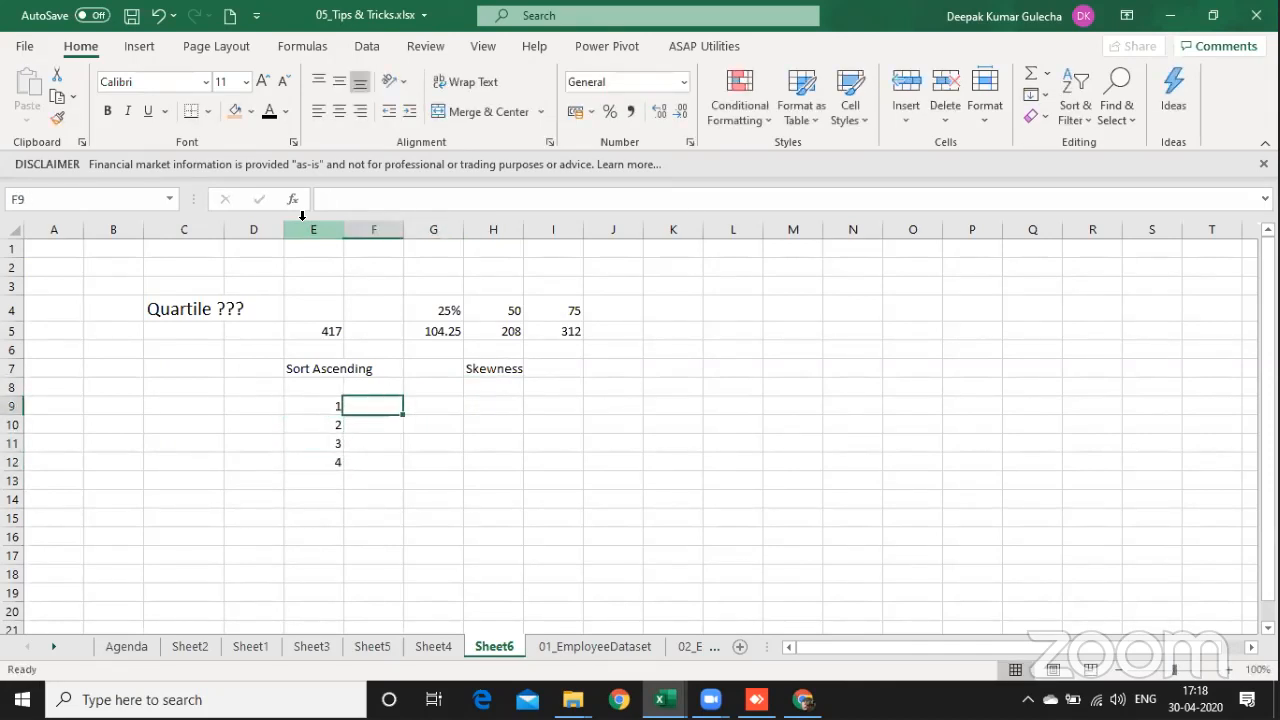
pyautogui.write('=')
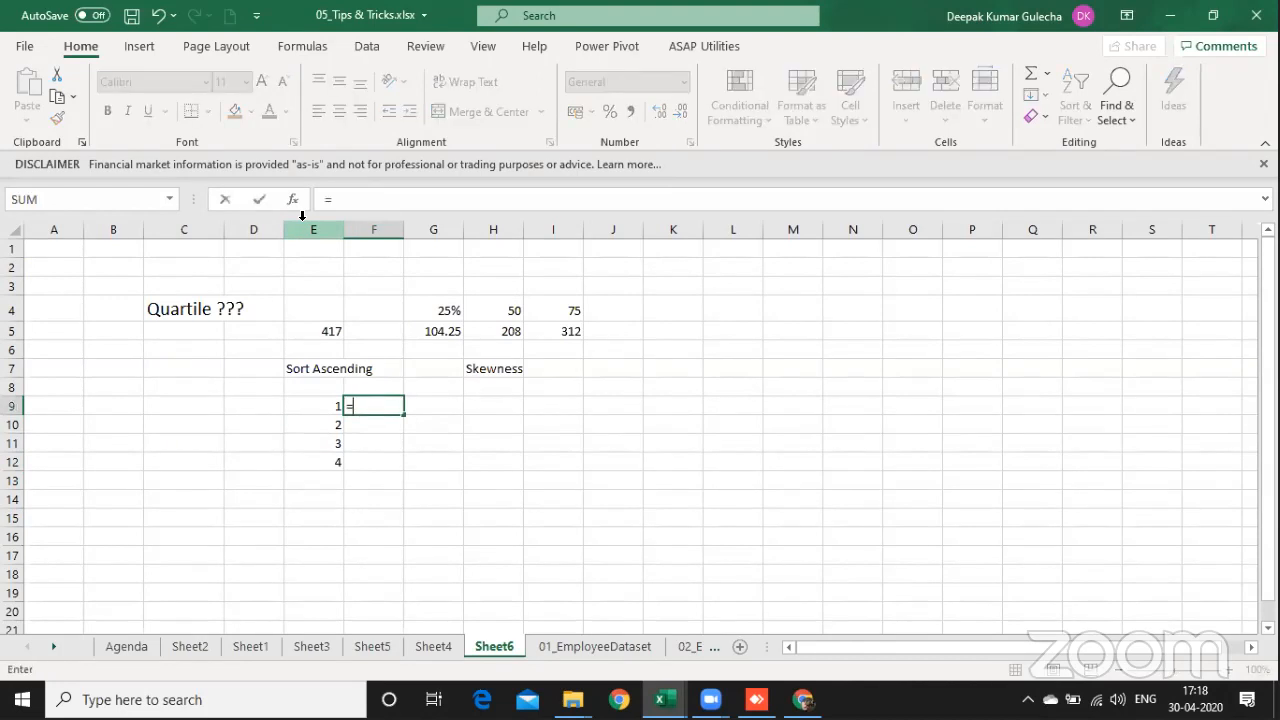
pyautogui.write('q')
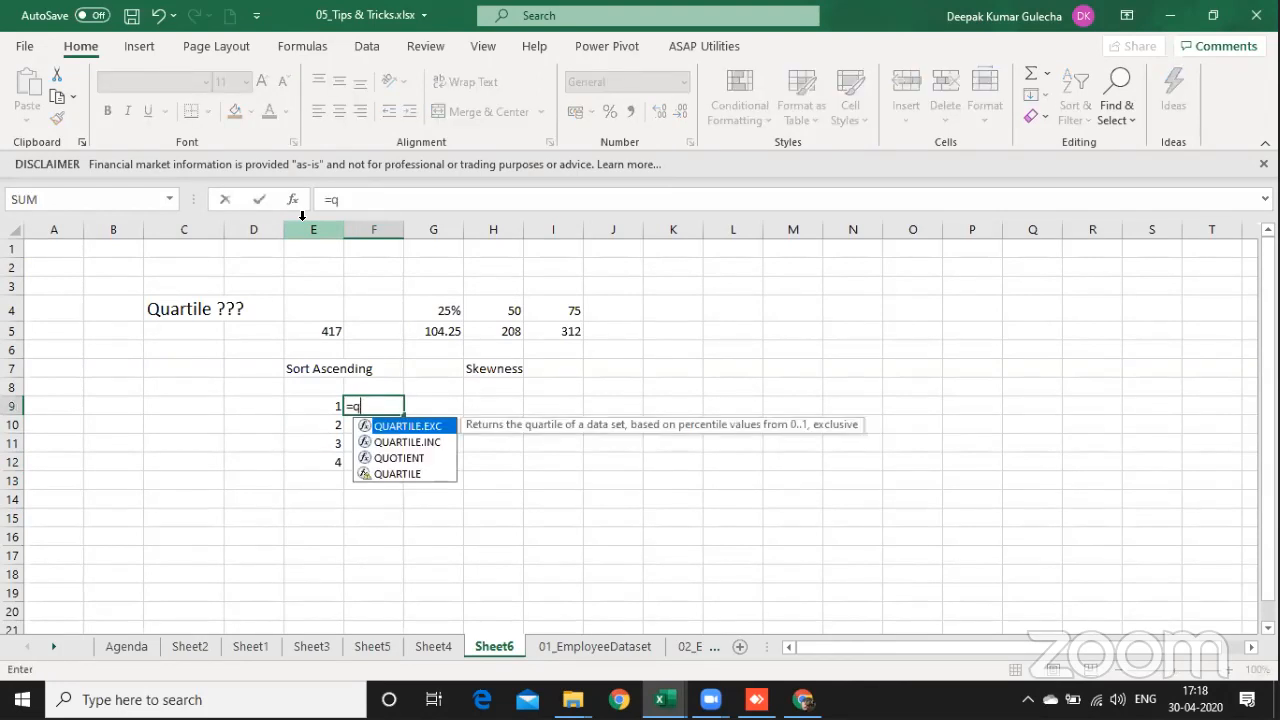
pyautogui.press('Down')
pyautogui.press('Down')
pyautogui.press('Down')
pyautogui.press('Tab')
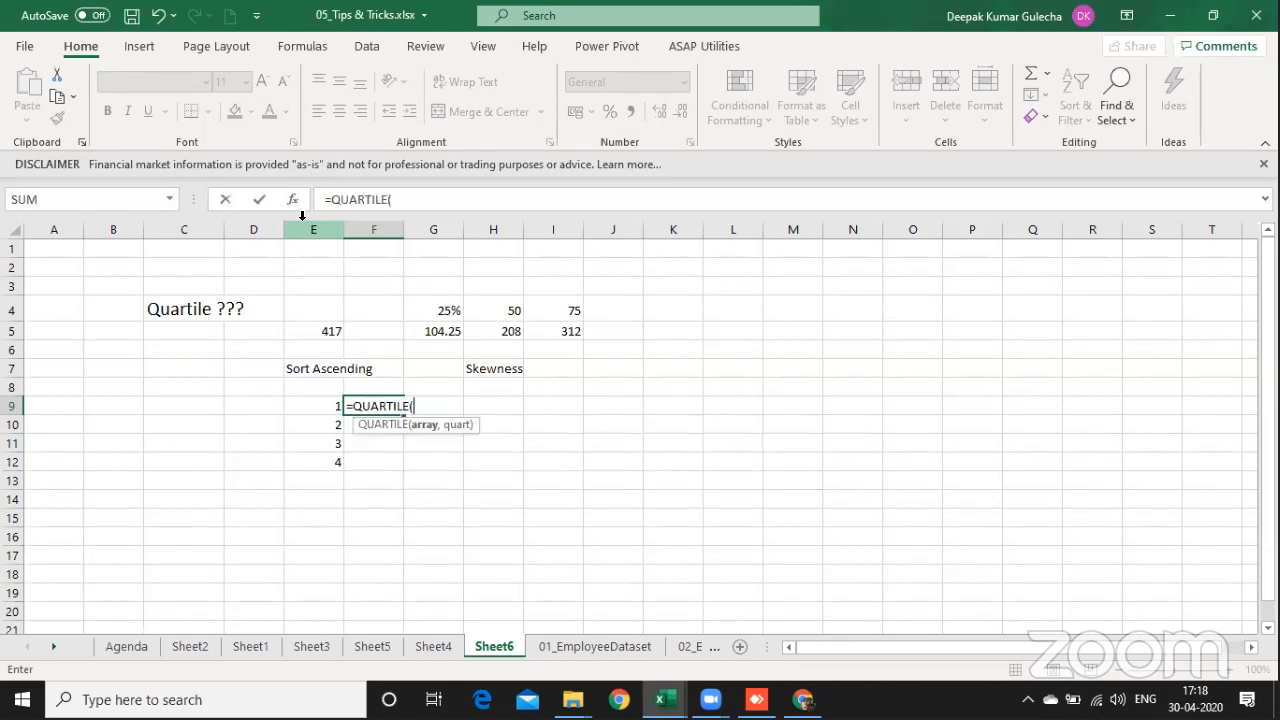
# Step: Complete the QUARTILE formula with the absolute salary range $F$5:$F$421 on 01_EmployeeDataset as array and E9 as quart
pyautogui.hotkey('ctrl', 'pagedown')
pyautogui.press('Right')
pyautogui.press('Right')
pyautogui.press('Right')
pyautogui.press('Right')
pyautogui.press('Right')
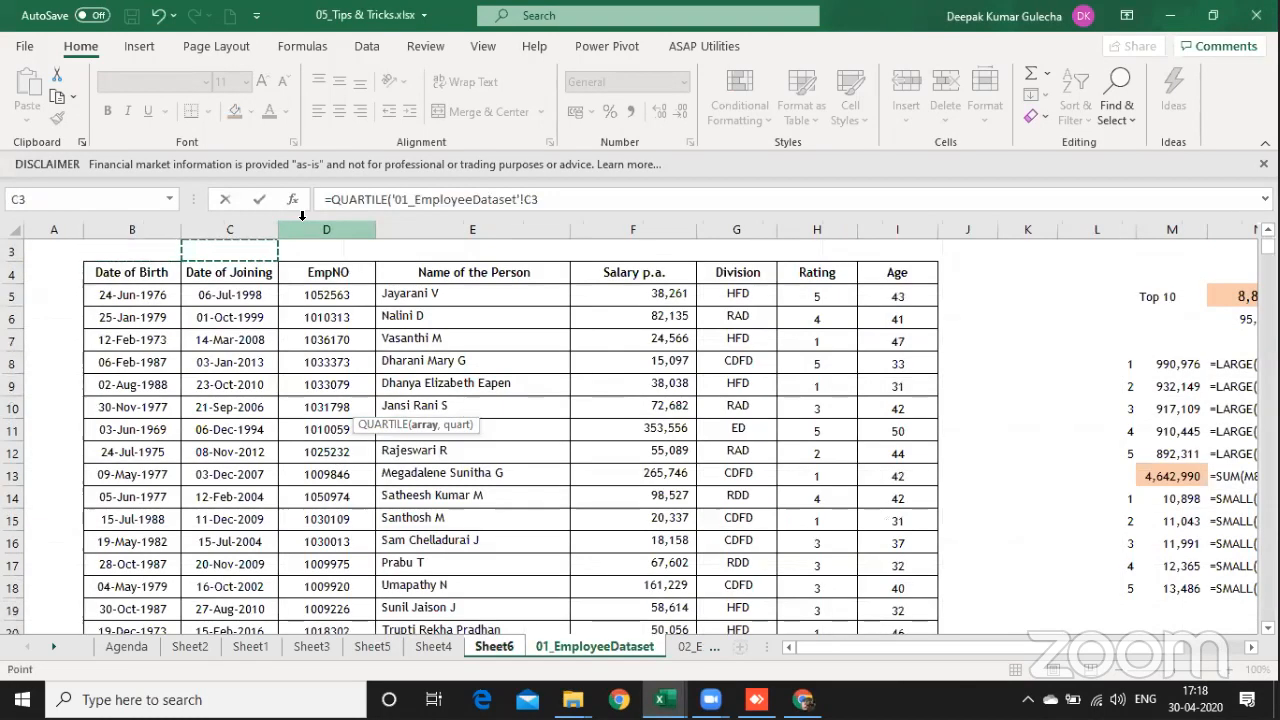
pyautogui.press('Down')
pyautogui.press('Down')
pyautogui.hotkey('ctrl', 'shift', 'Down')
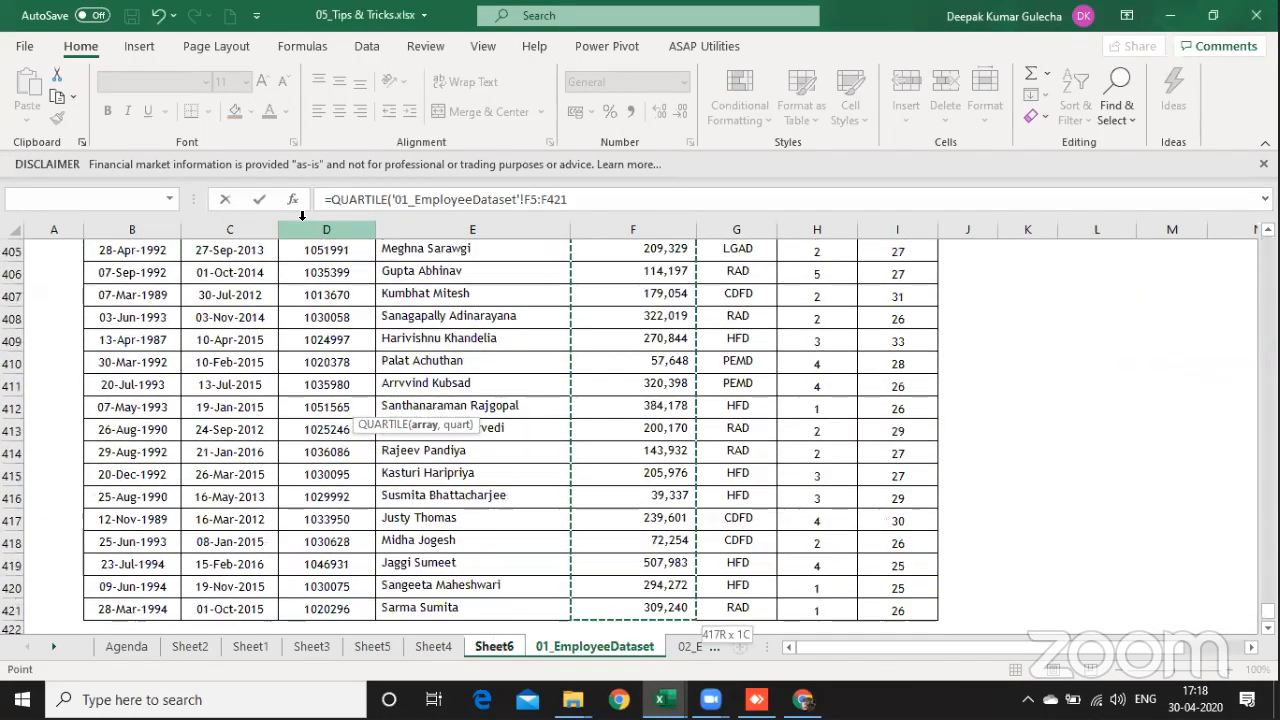
pyautogui.press('F4')
pyautogui.write(',')
pyautogui.hotkey('ctrl', 'pageup')
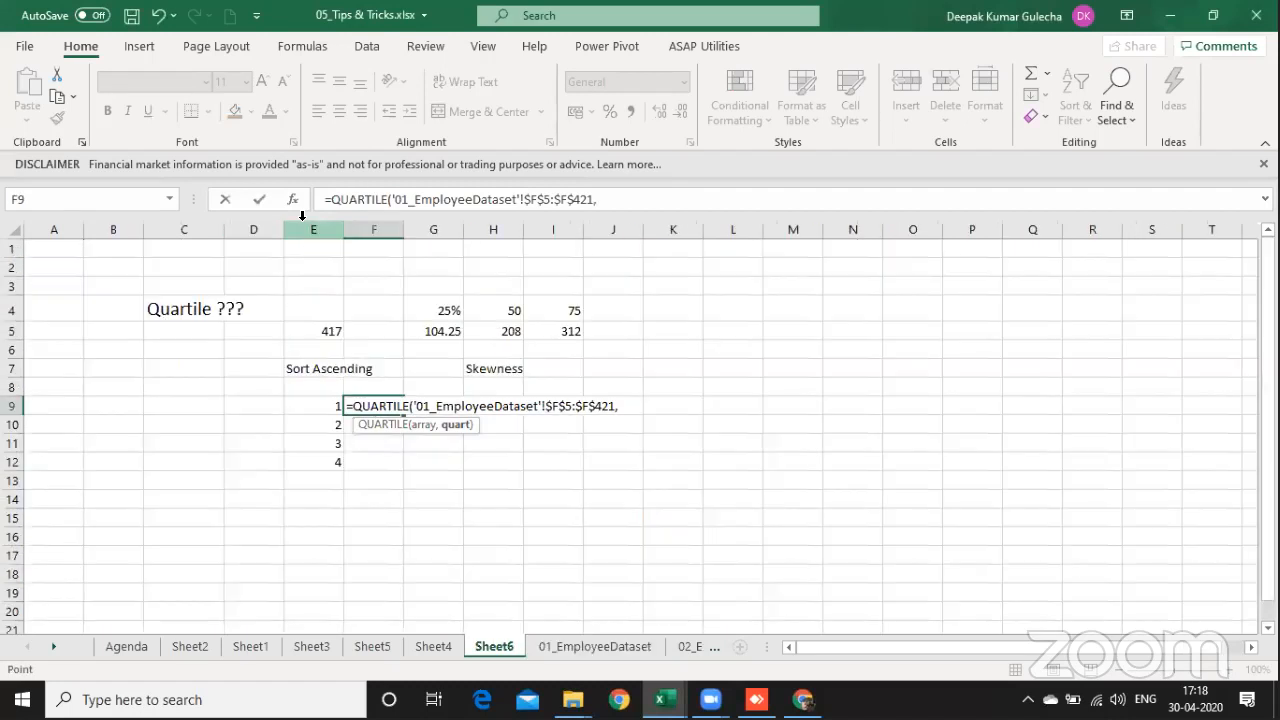
pyautogui.press('Left')
pyautogui.press('Return')
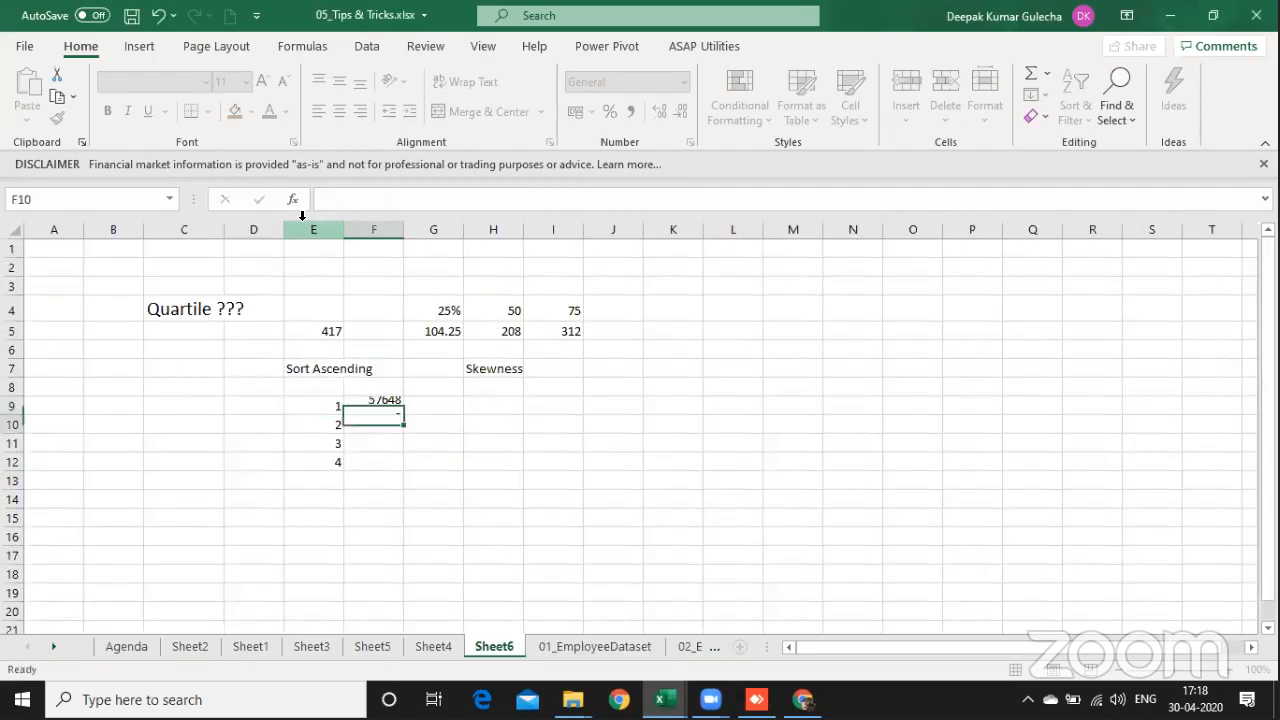
# Step: Fill the QUARTILE formula from F9 down through F12
pyautogui.press('Up')
pyautogui.hotkey('shift', 'Down')
pyautogui.hotkey('shift', 'Down')
pyautogui.hotkey('shift', 'Down')
pyautogui.hotkey('ctrl', 'd')
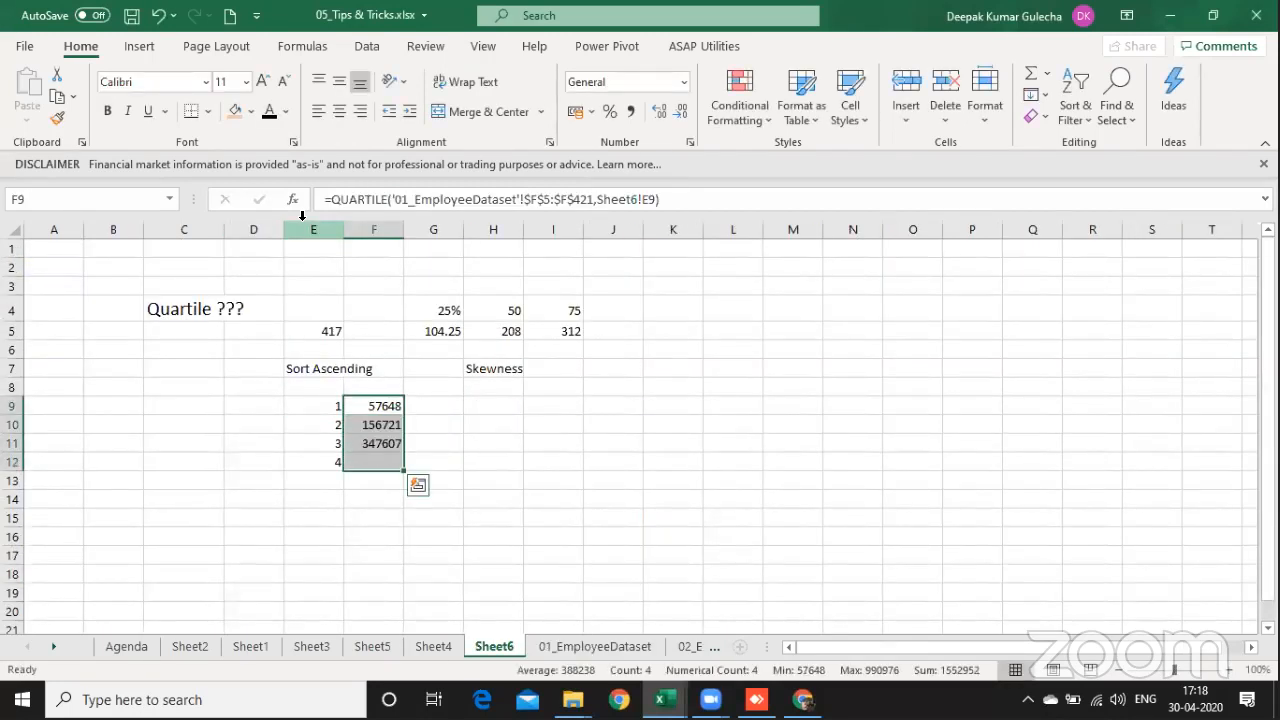
# Step: Format the quartile results in F9:F12 with thousands separators and no decimal places
pyautogui.hotkey('ctrl', 'q')
pyautogui.press('Escape')
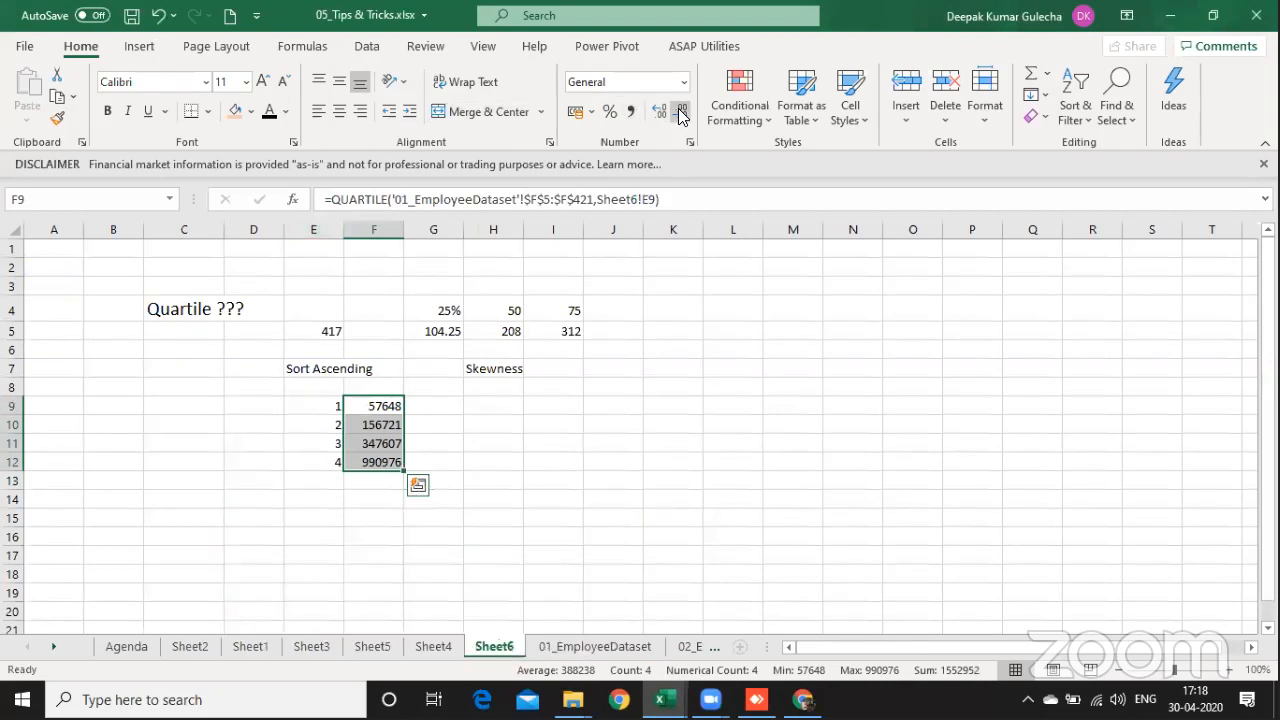
pyautogui.click(630, 111)
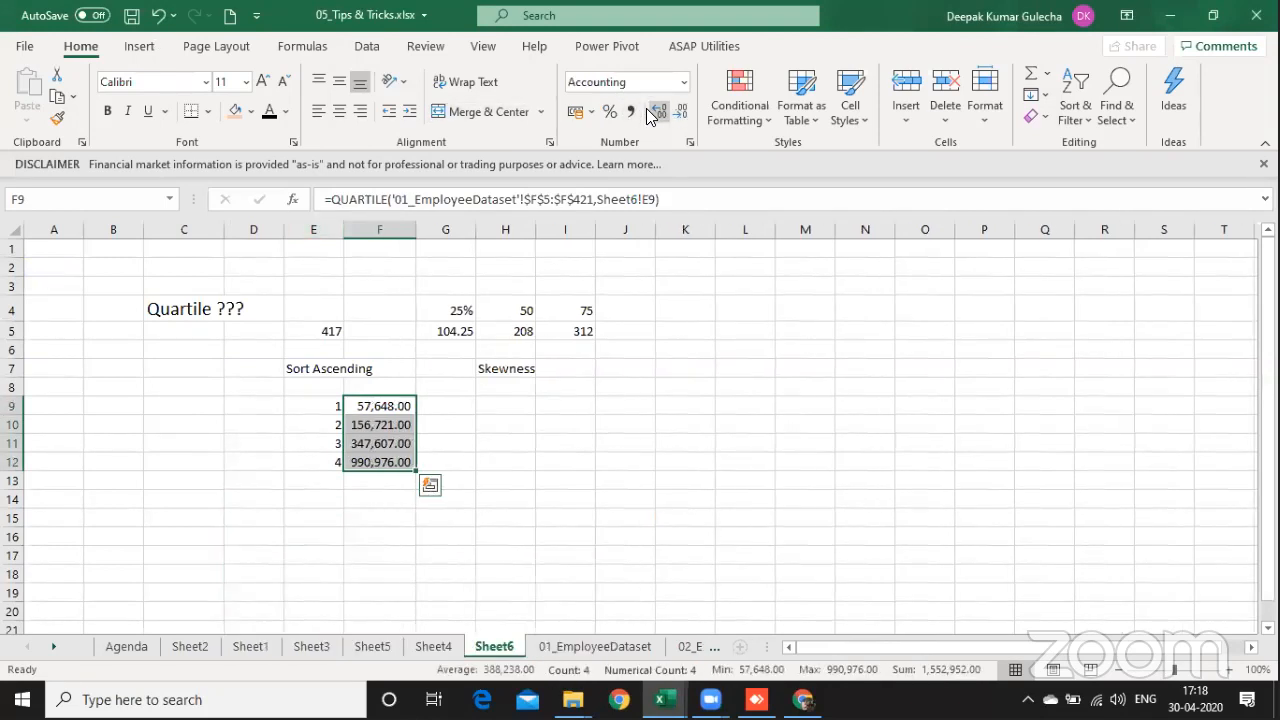
pyautogui.click(680, 111)
pyautogui.click(680, 111)
# Step: Enter the position range "1 - 104" in G9, beside the first quartile's value
pyautogui.click(432, 407)
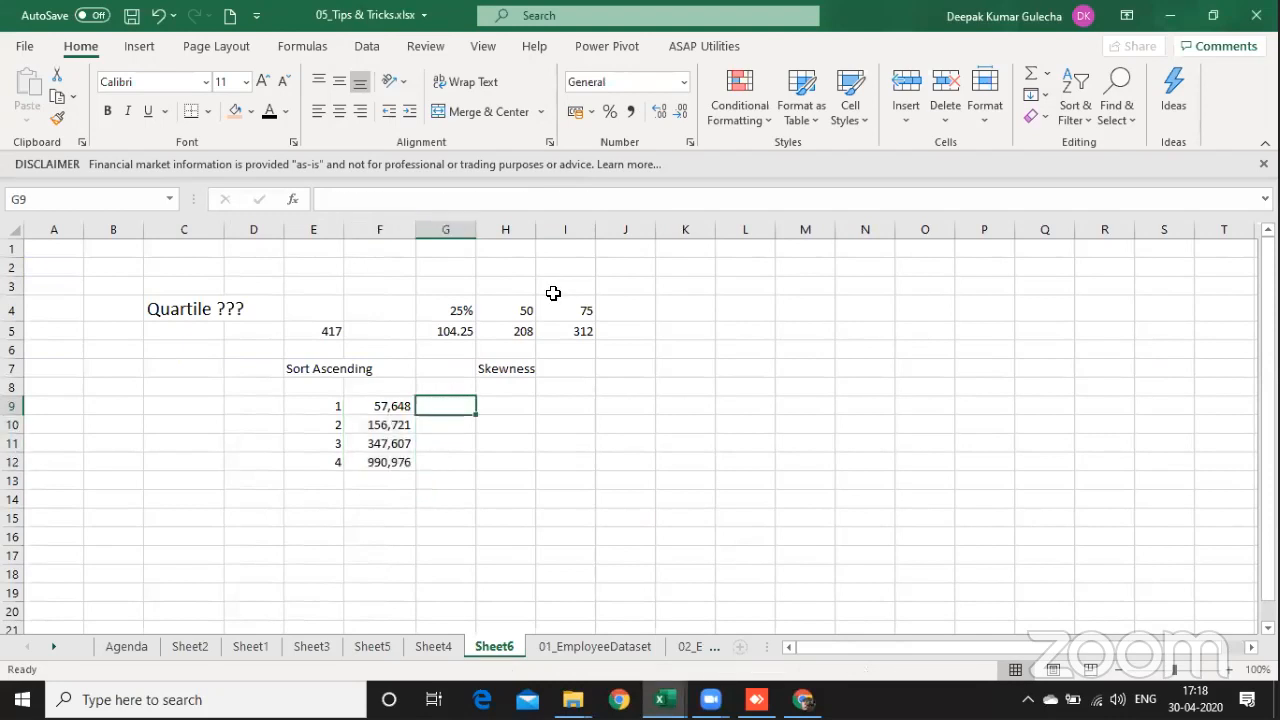
pyautogui.write('1 -')
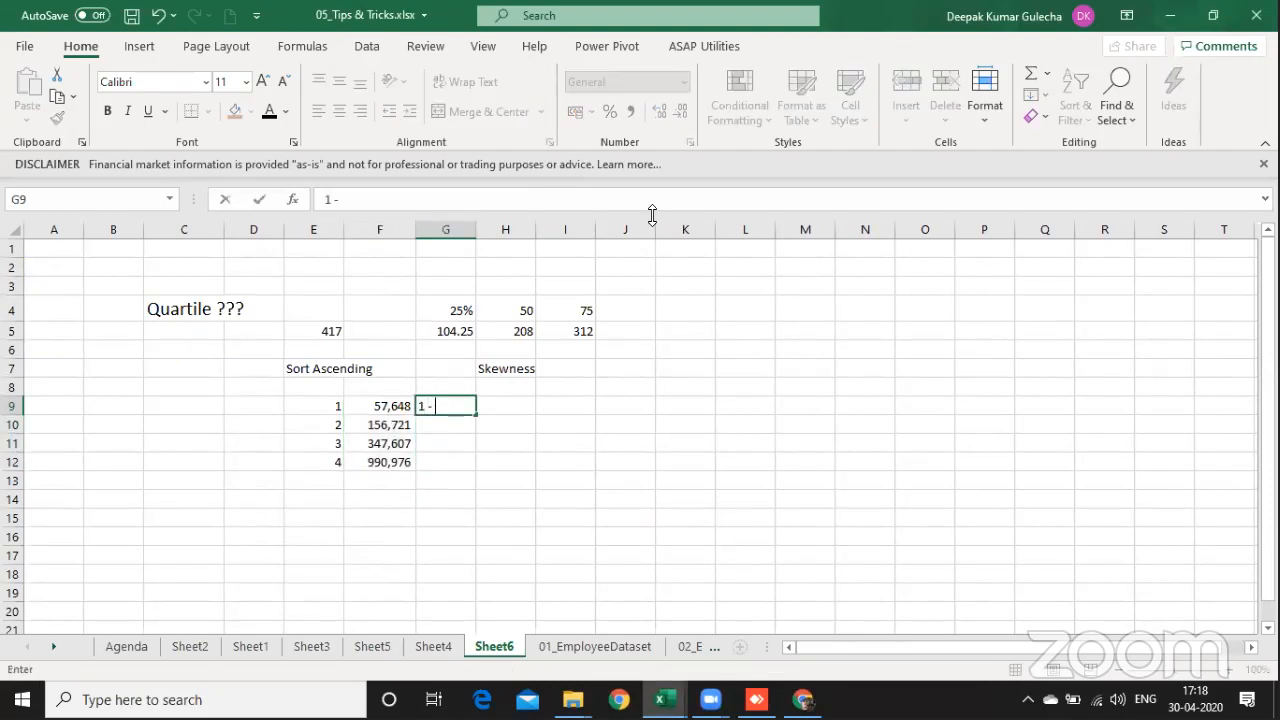
pyautogui.write(' 104')
pyautogui.hotkey('ctrl', 'Return')
# Step: Centre the quartile numbers in E9:E12 horizontally
pyautogui.press('Left')
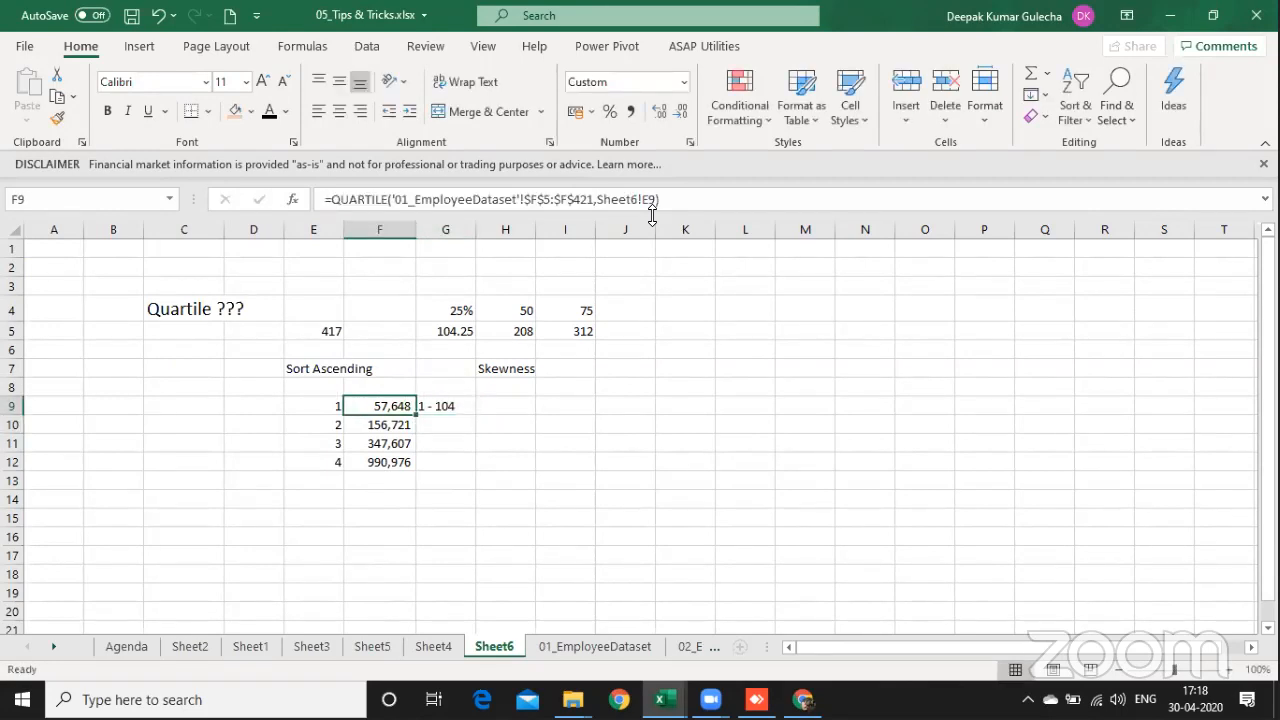
pyautogui.press('Left')
pyautogui.hotkey('ctrl', 'shift', 'Down')
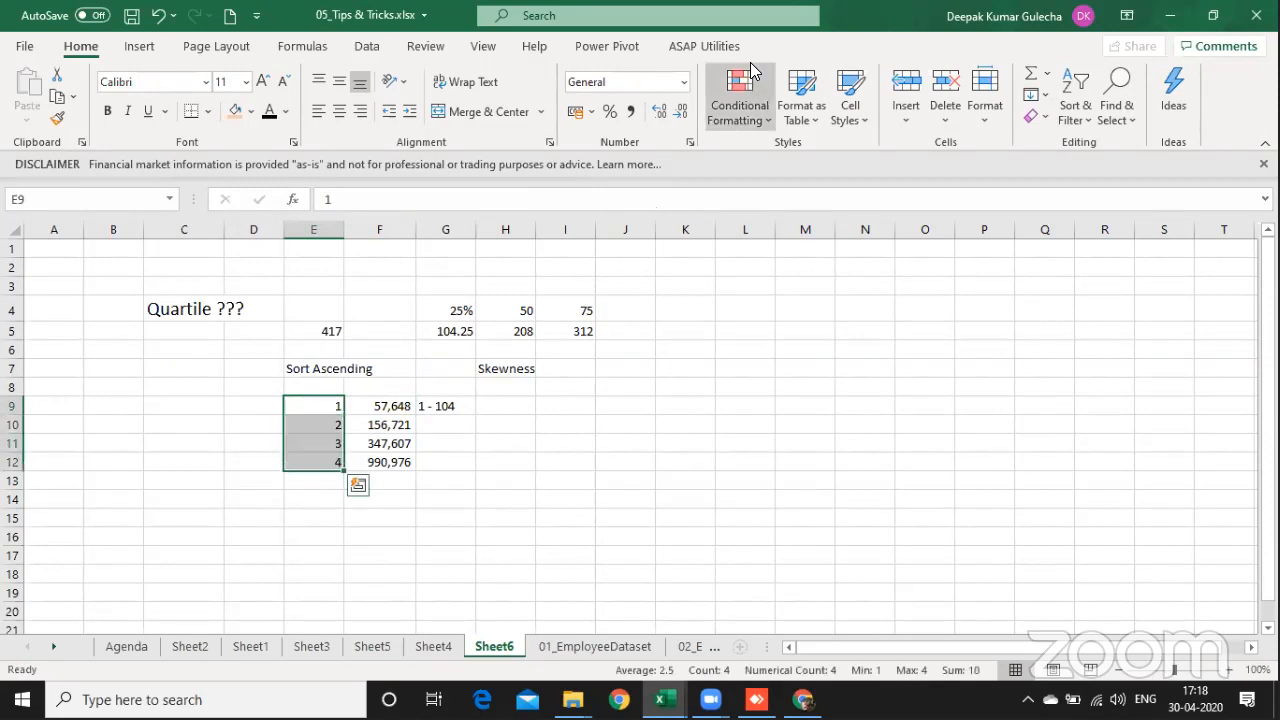
pyautogui.click(339, 111)
# Step: Label the quartile table by entering "Quartile" in C9
pyautogui.press('Left')
pyautogui.press('Left')
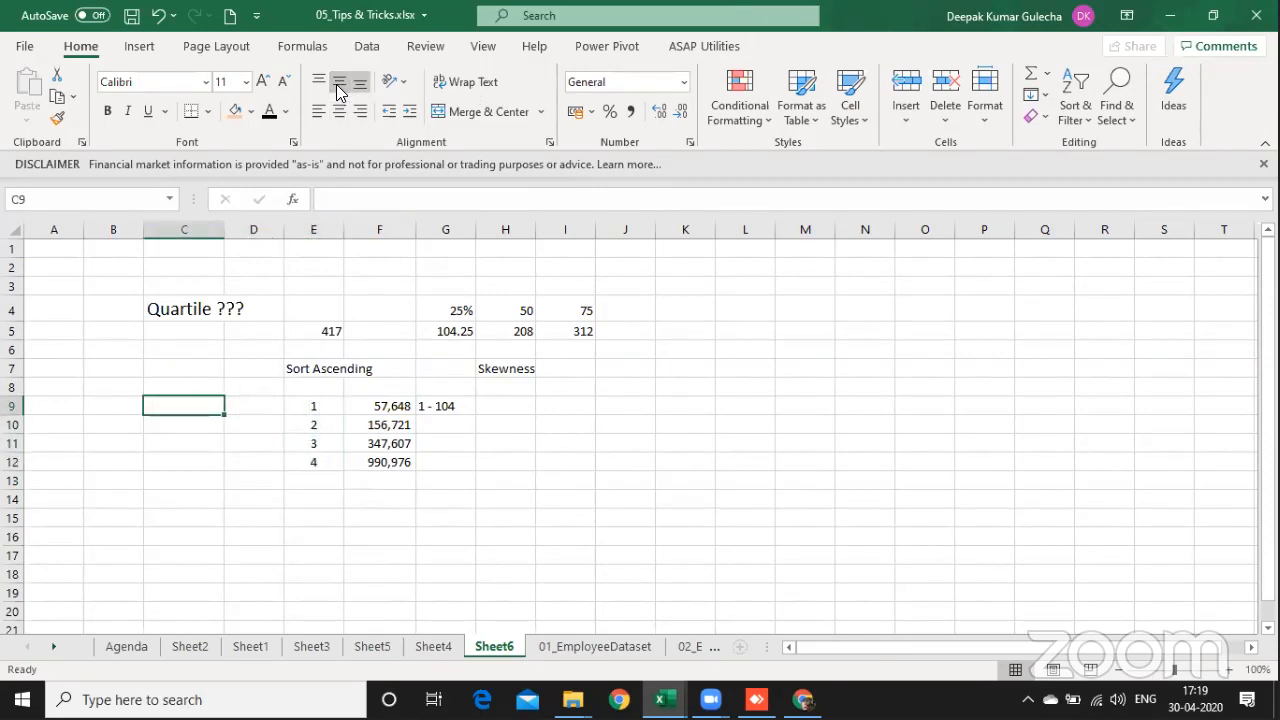
pyautogui.hotkey('ctrl', 'Up')
pyautogui.press('Down')
pyautogui.press('Down')
pyautogui.press('Down')
pyautogui.press('Down')
pyautogui.press('Down')
pyautogui.press('F2')
pyautogui.write('Quartile')
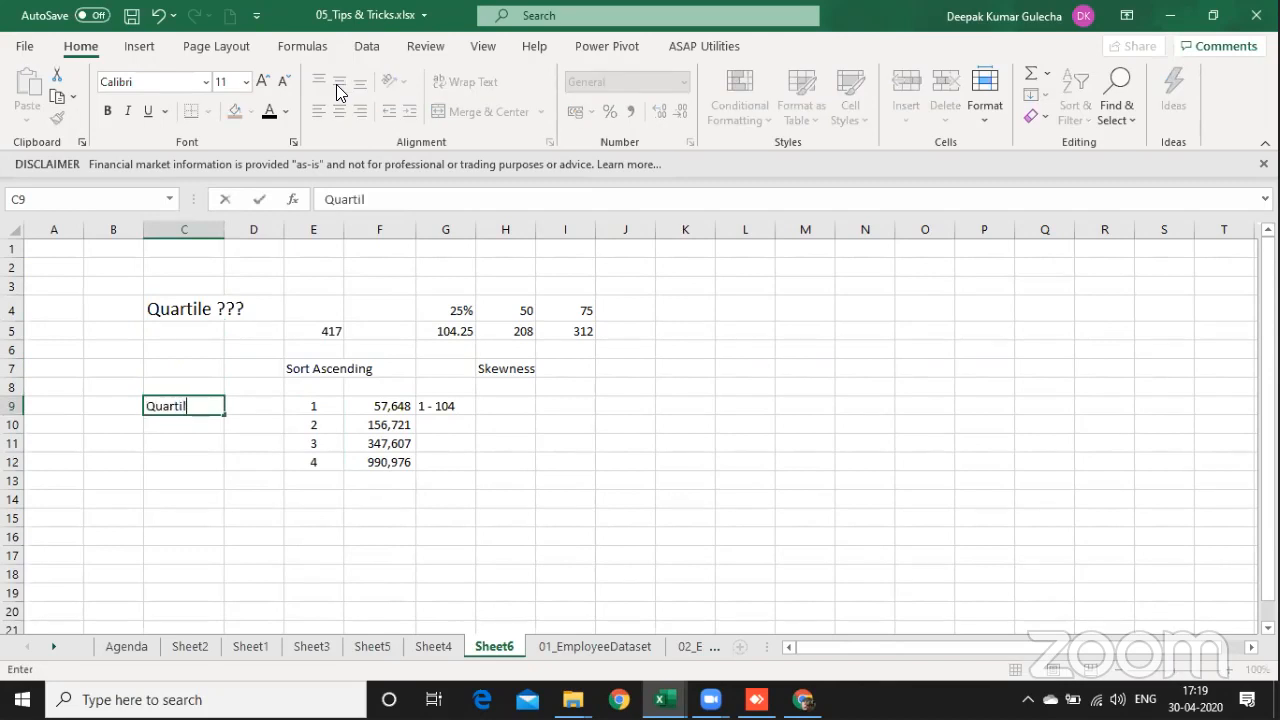
pyautogui.press('Return')
# Step: Enter the position range "105 - 208" in G10, beside the second quartile's value
pyautogui.press('Right')
pyautogui.press('Right')
pyautogui.press('Up')
pyautogui.press('Right')
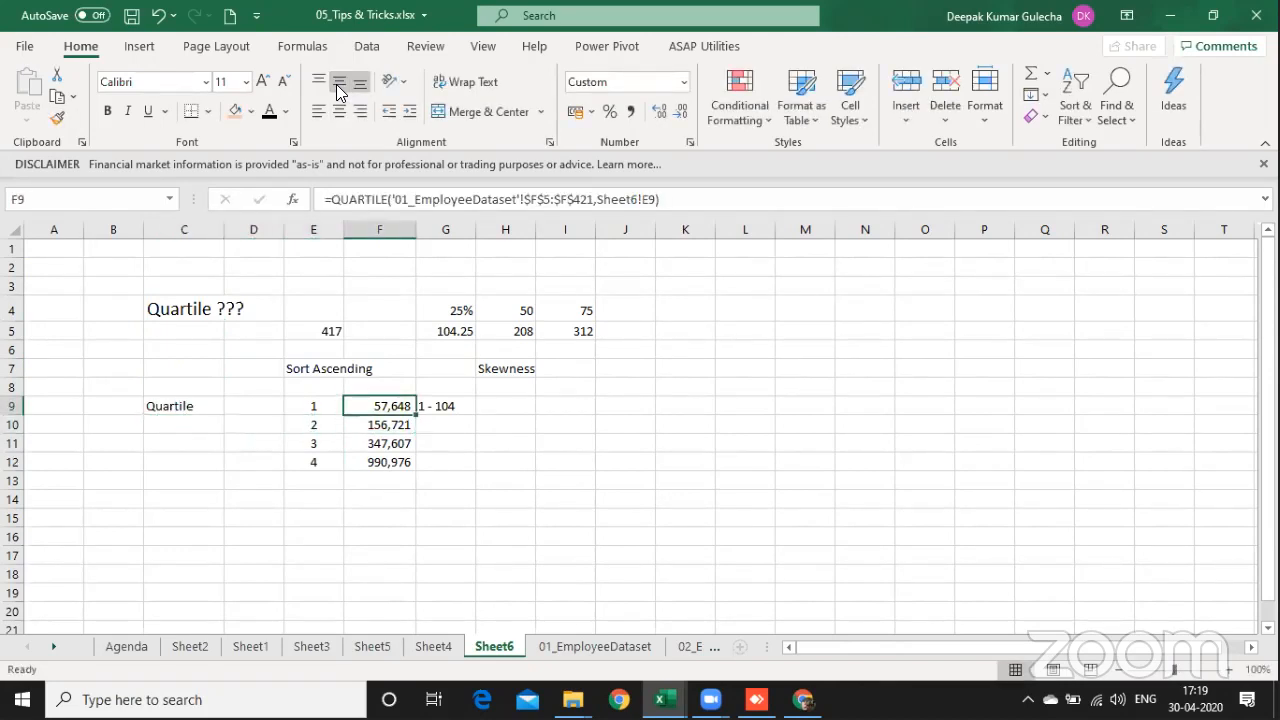
pyautogui.hotkey('shift', 'Left')
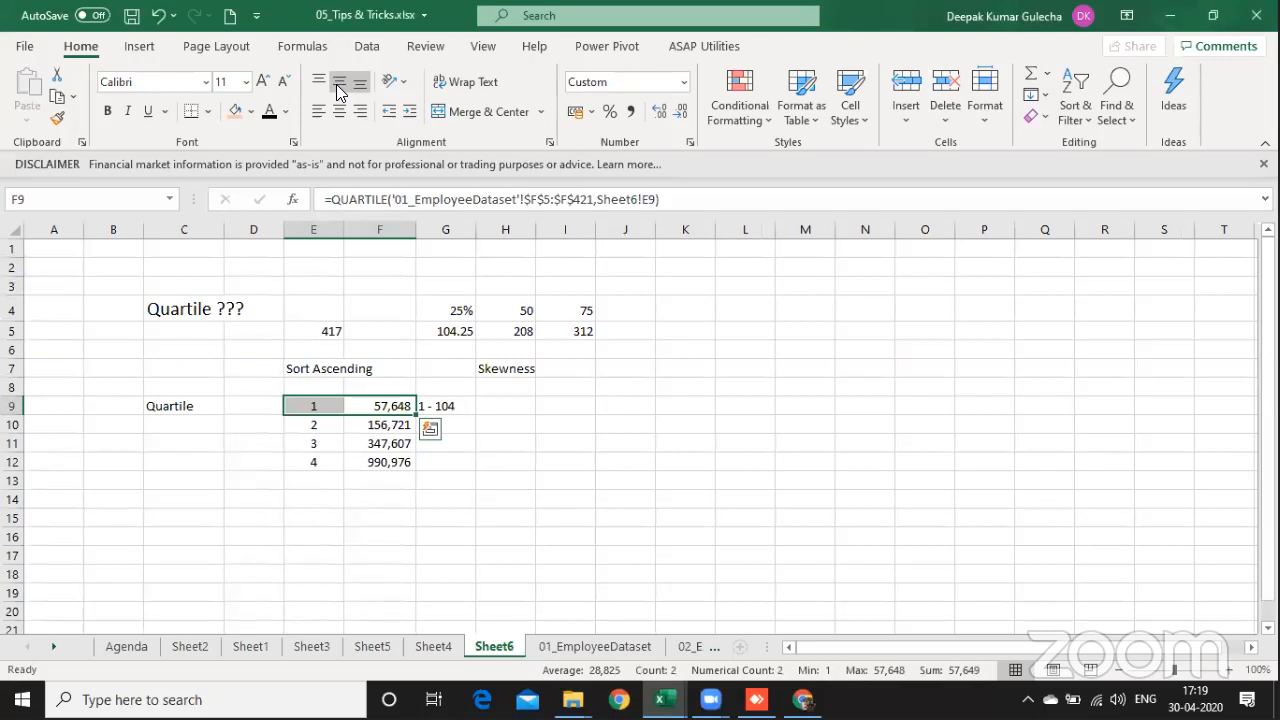
pyautogui.press('Right')
pyautogui.press('Left')
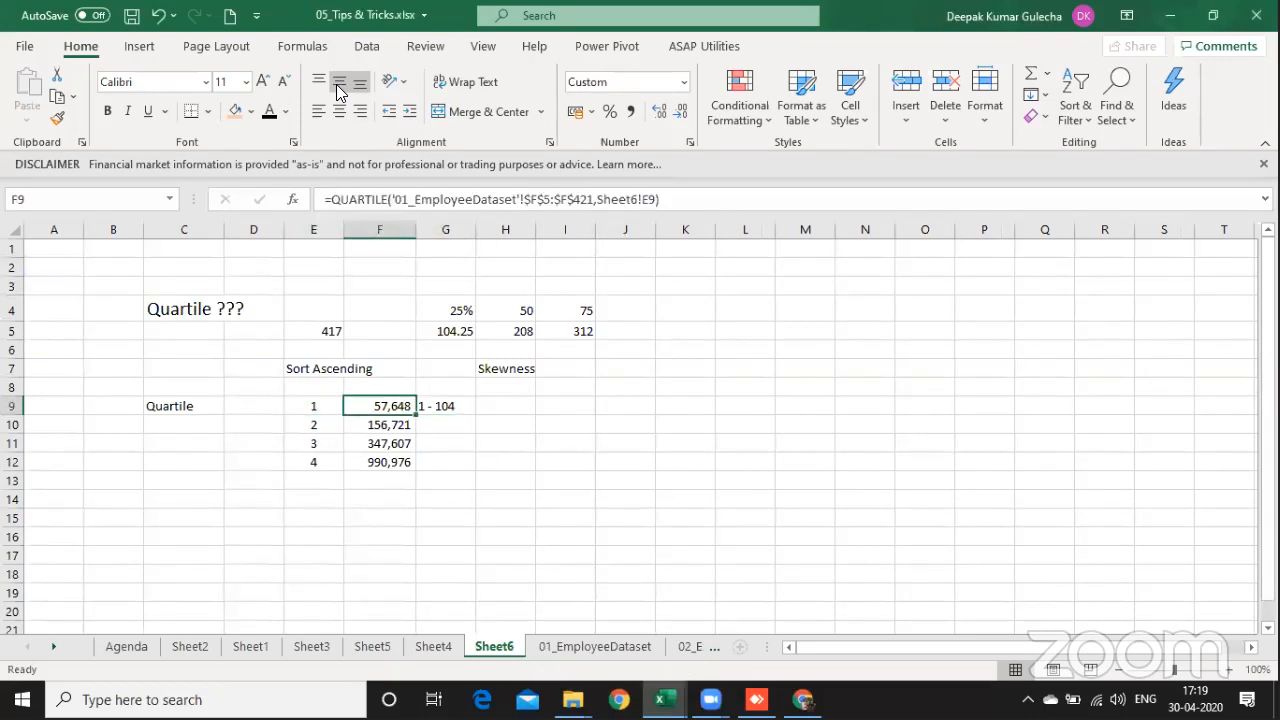
pyautogui.press('Down')
pyautogui.press('Right')
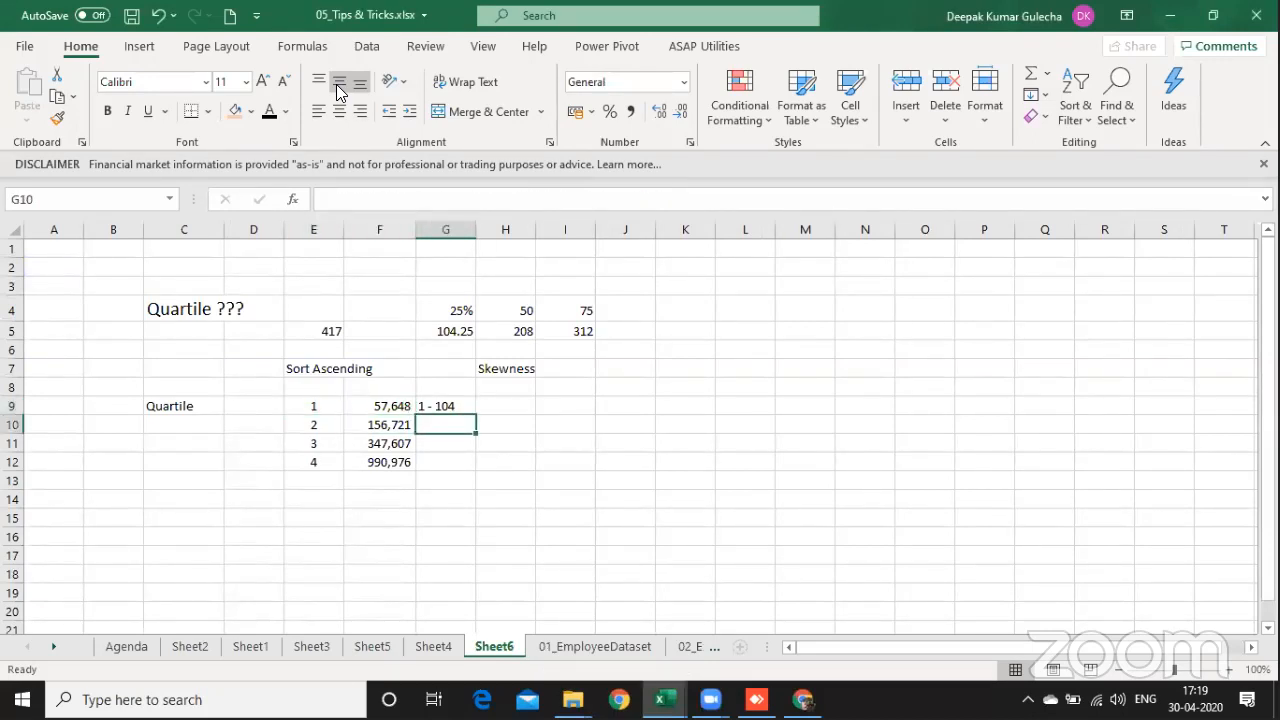
pyautogui.write('105 - 2')
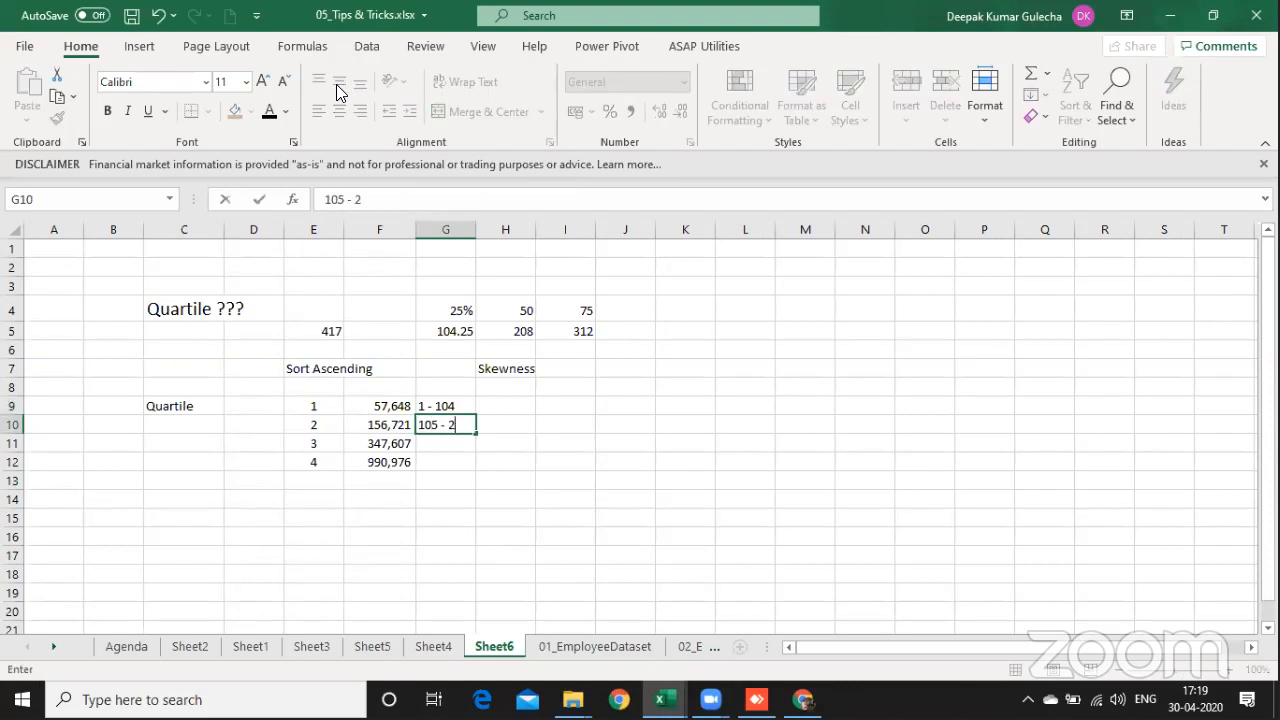
pyautogui.write('08')
pyautogui.press('Return')
pyautogui.press('Up')
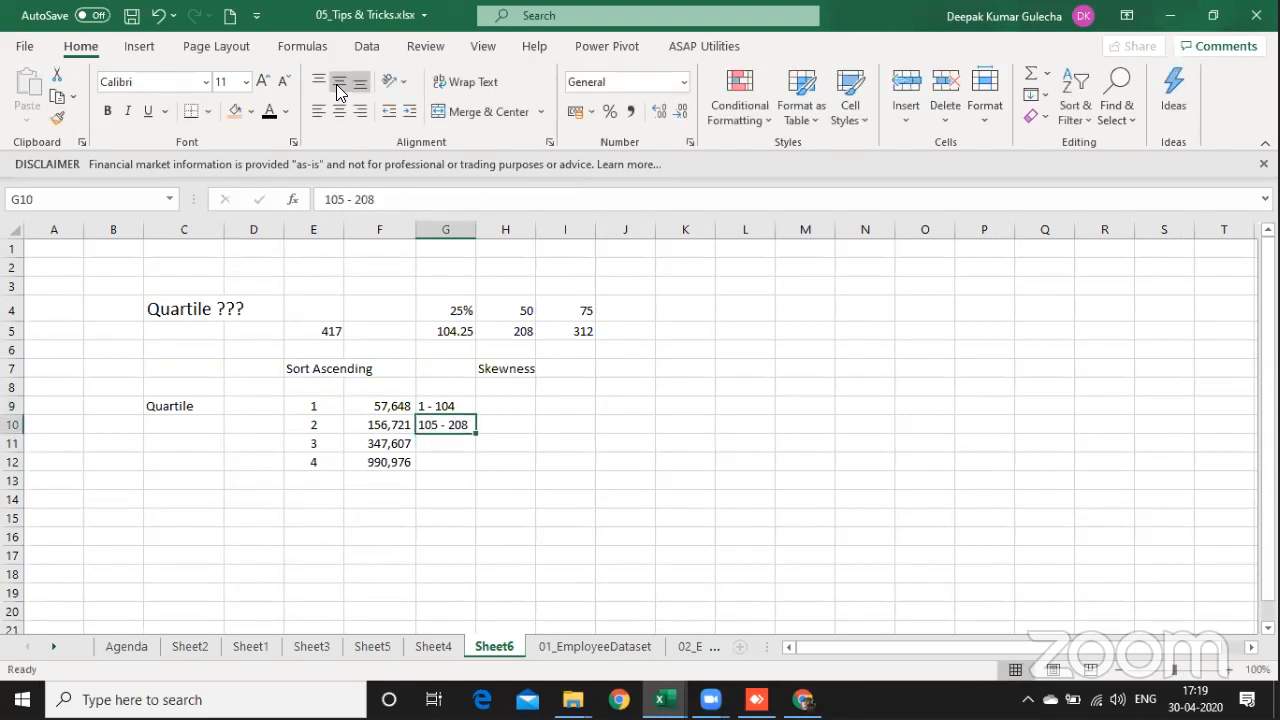
# Step: Enter the position range "209 - 312" in G11, beside the third quartile's value
pyautogui.press('Left')
pyautogui.press('Left')
pyautogui.press('Right')
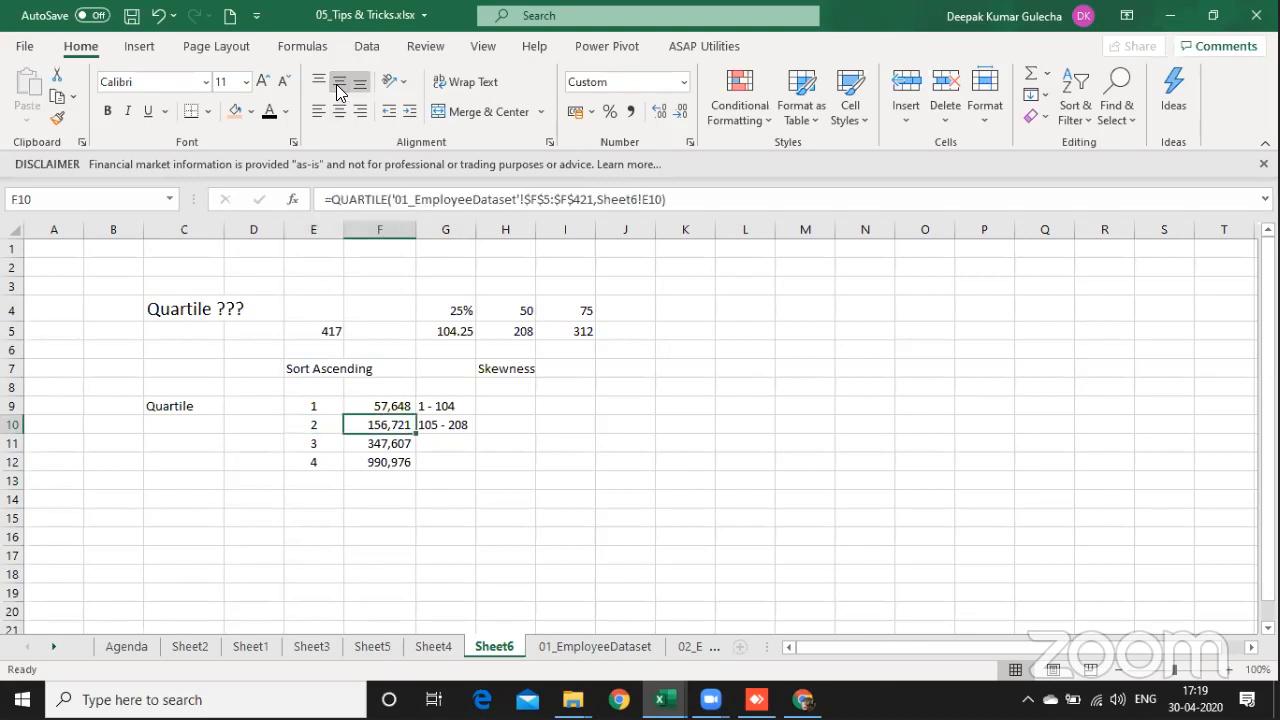
pyautogui.press('Up')
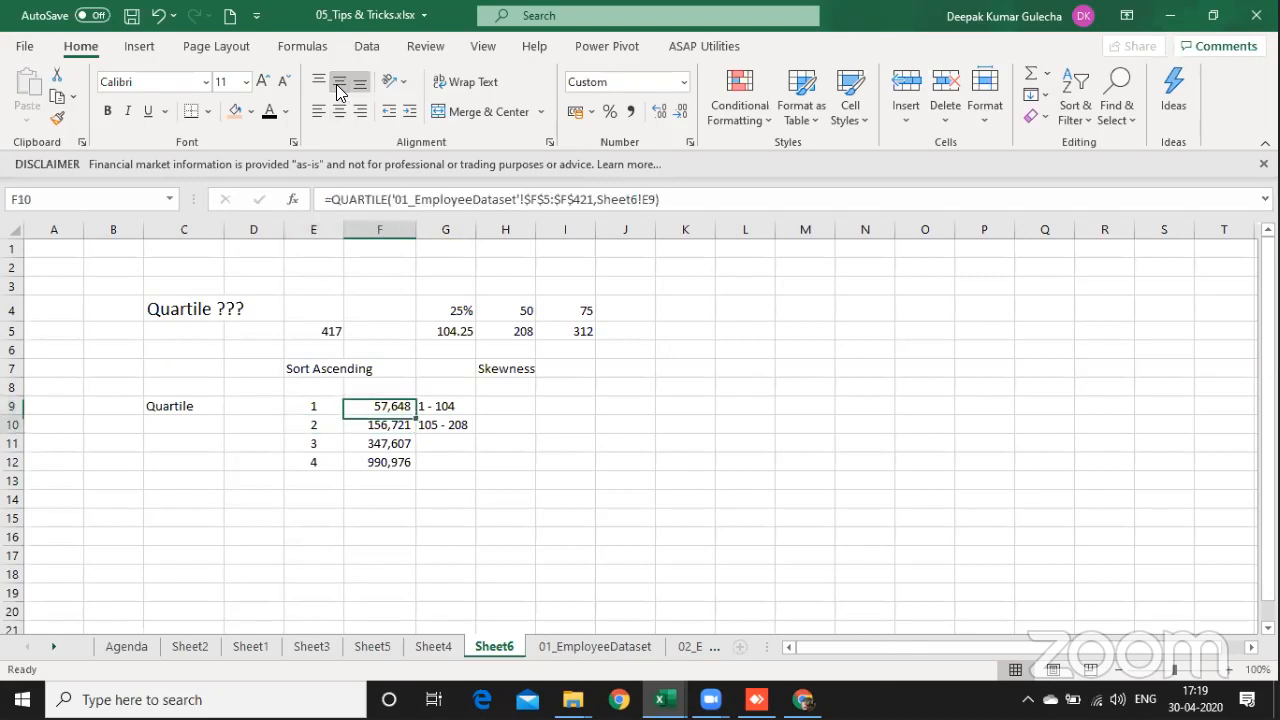
pyautogui.press('Down')
pyautogui.press('Down')
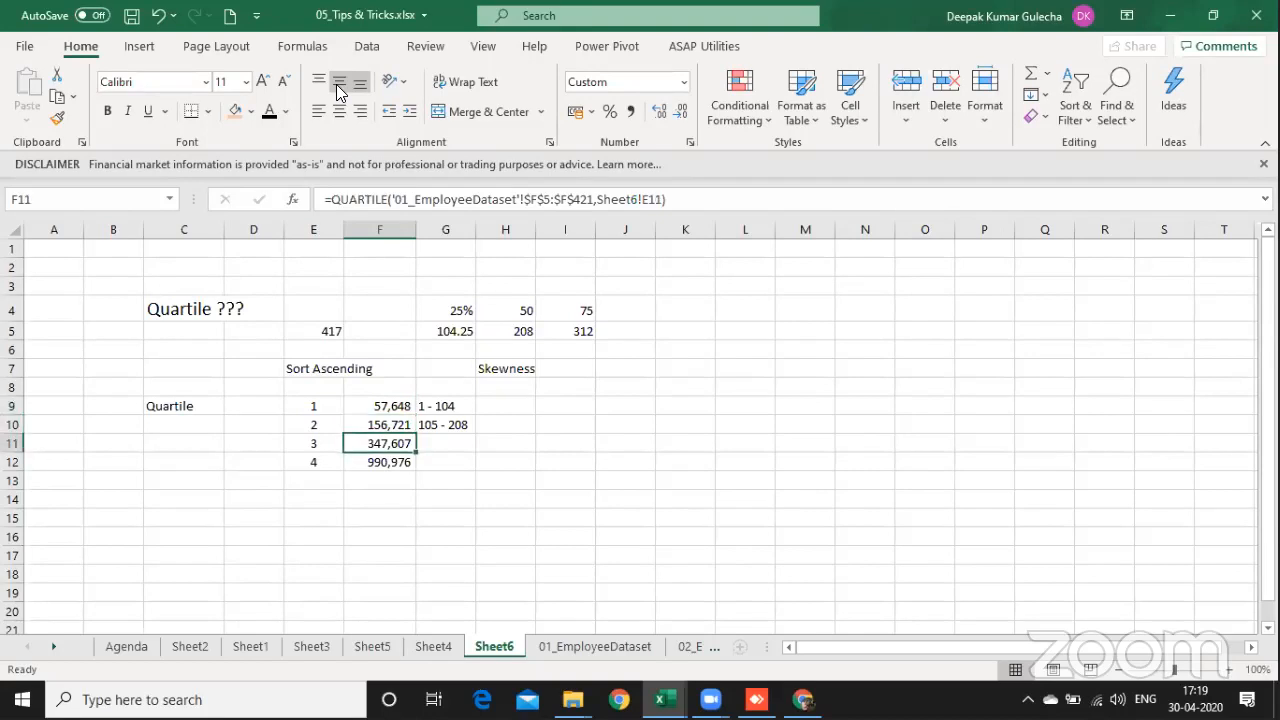
pyautogui.press('Right')
pyautogui.write('2')
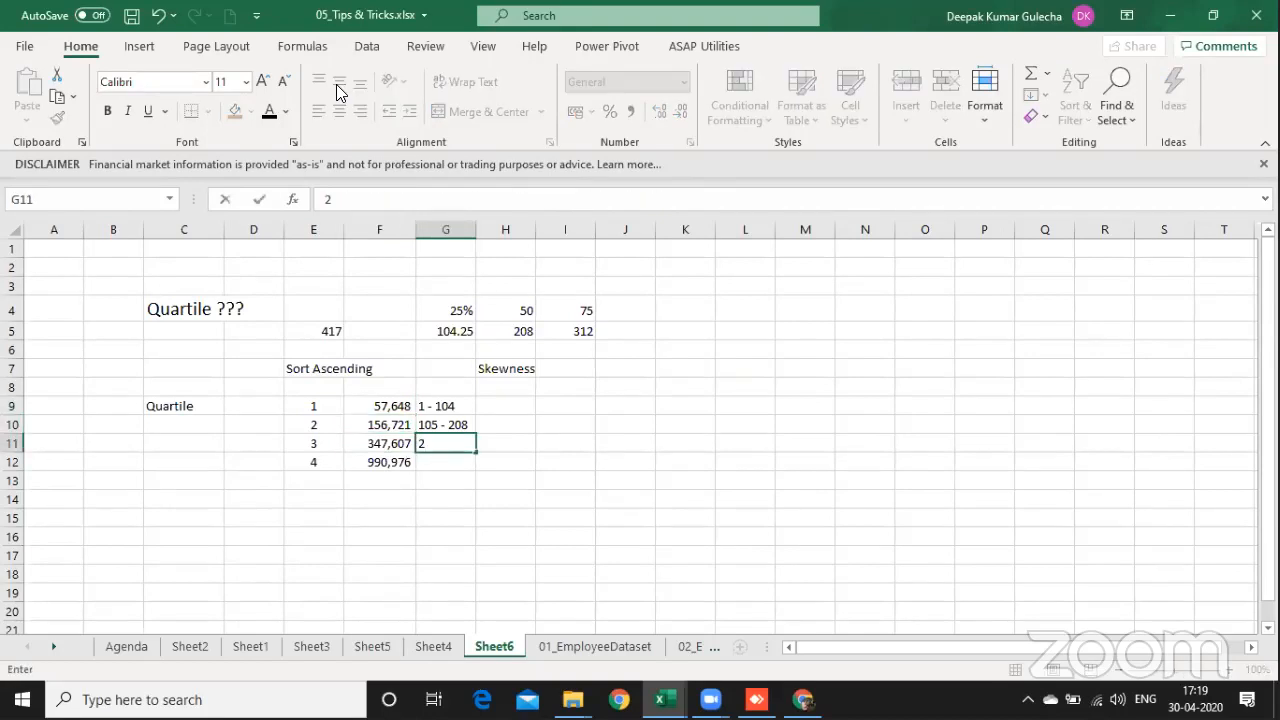
pyautogui.write('09 - 312')
pyautogui.press('Return')
pyautogui.press('Up')
# Step: Insert a blank column between the quartile numbers in column E and the quartile values
pyautogui.press('Left')
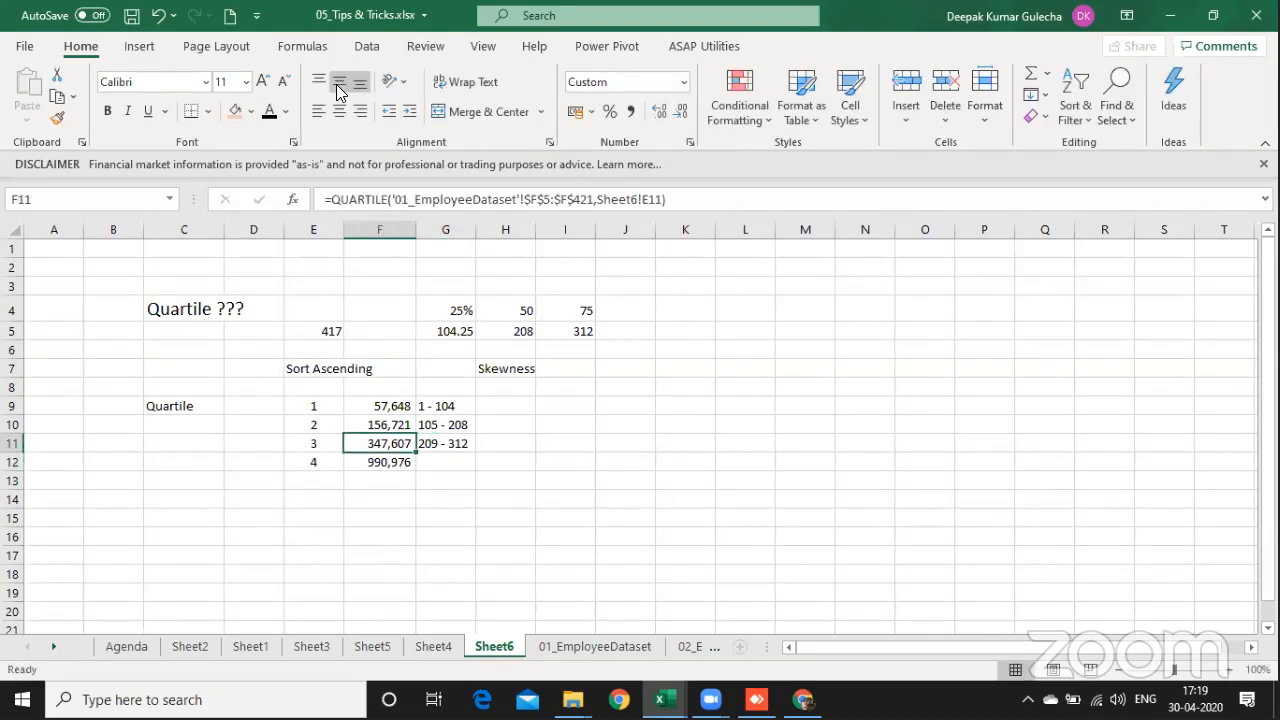
pyautogui.hotkey('alt', 'i')
pyautogui.write('c')
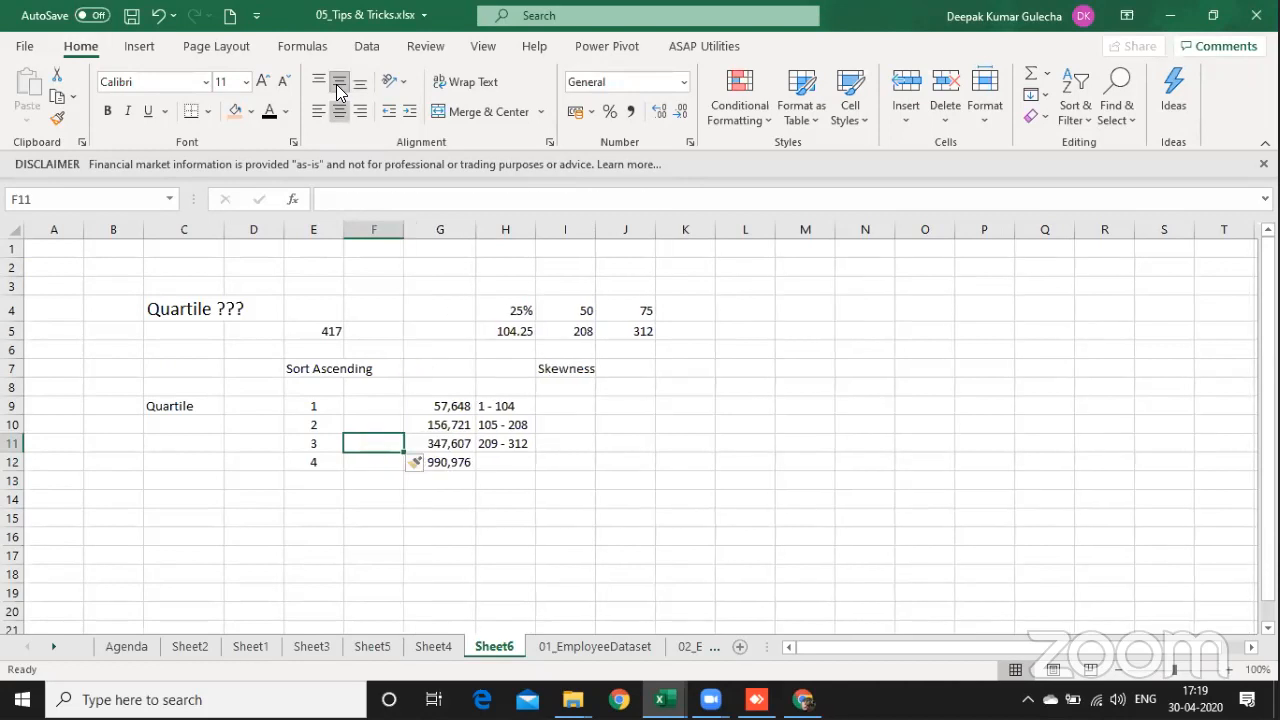
pyautogui.write('=')
# Step: Enter the formula =G10+1 in F11 as the lower salary limit of the third quartile
pyautogui.press('Right')
pyautogui.press('Up')
pyautogui.press('Return')
pyautogui.press('Up')
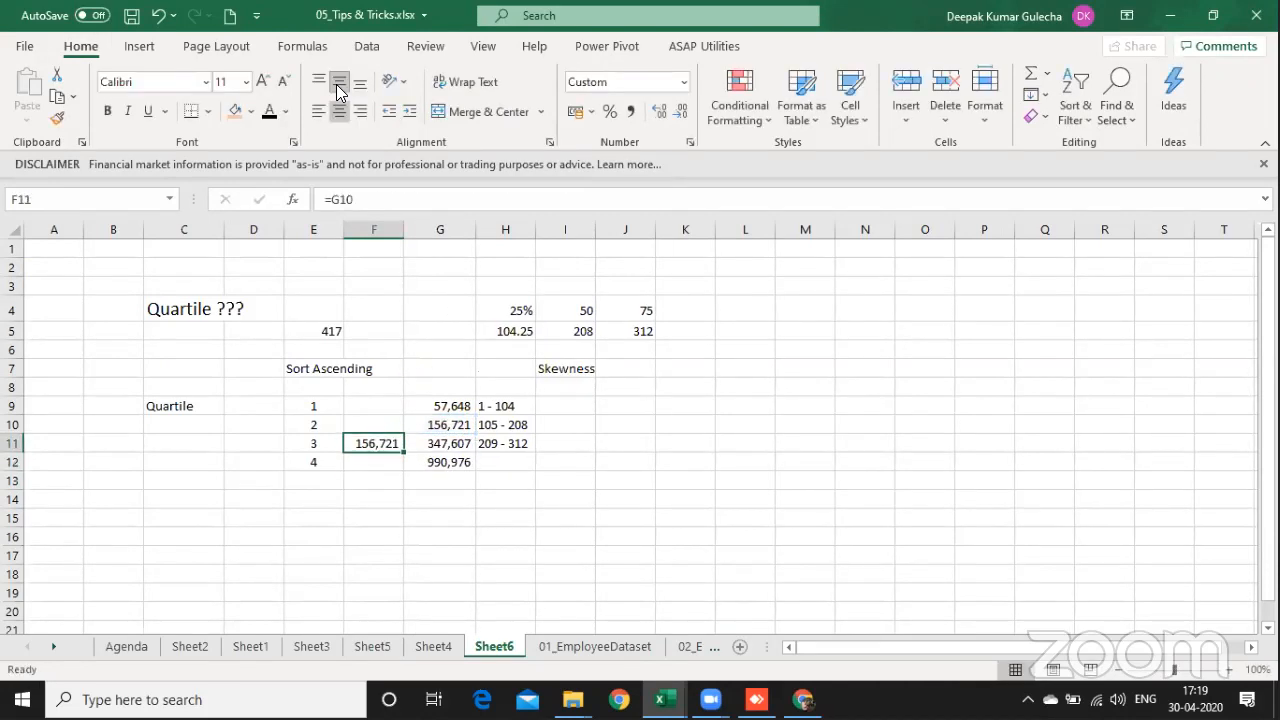
pyautogui.press('F2')
pyautogui.write('+1')
pyautogui.press('Return')
pyautogui.press('Up')
pyautogui.press('Up')
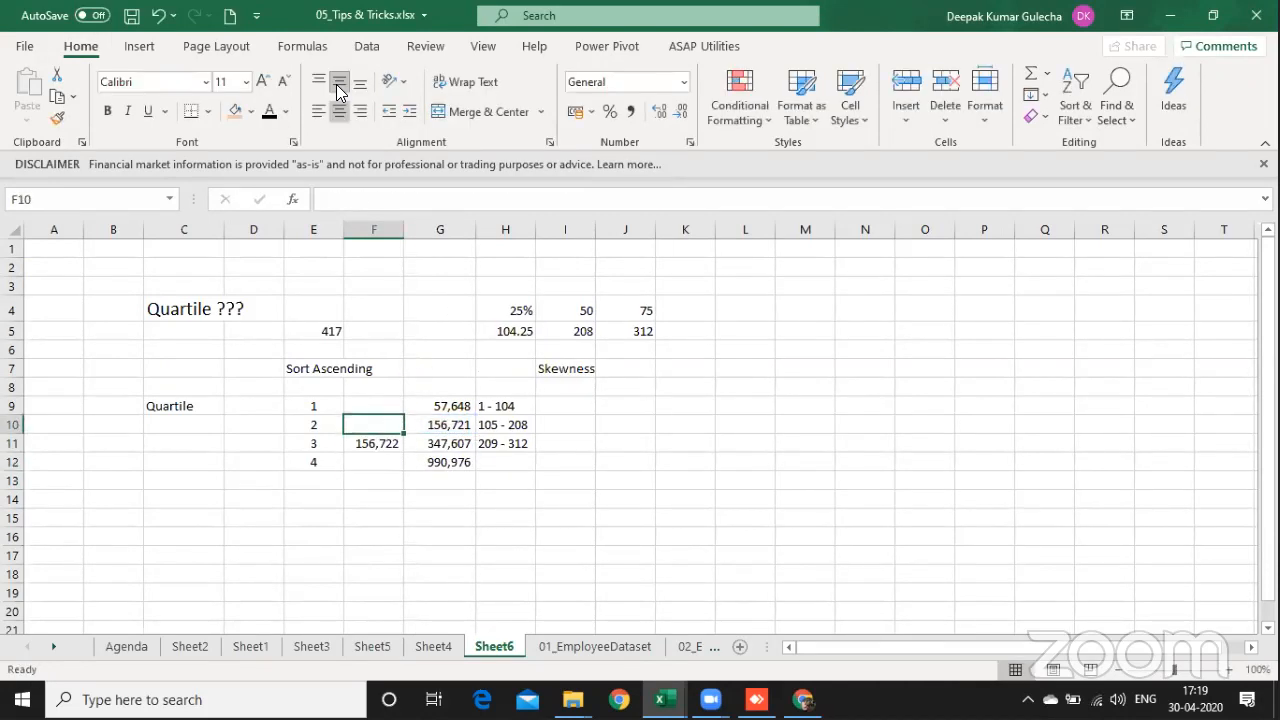
# Step: Copy the lower-limit formula from F11 to F12 and F10
pyautogui.press('Down')
pyautogui.hotkey('ctrl', 'c')
pyautogui.press('Down')
pyautogui.hotkey('ctrl', 'v')
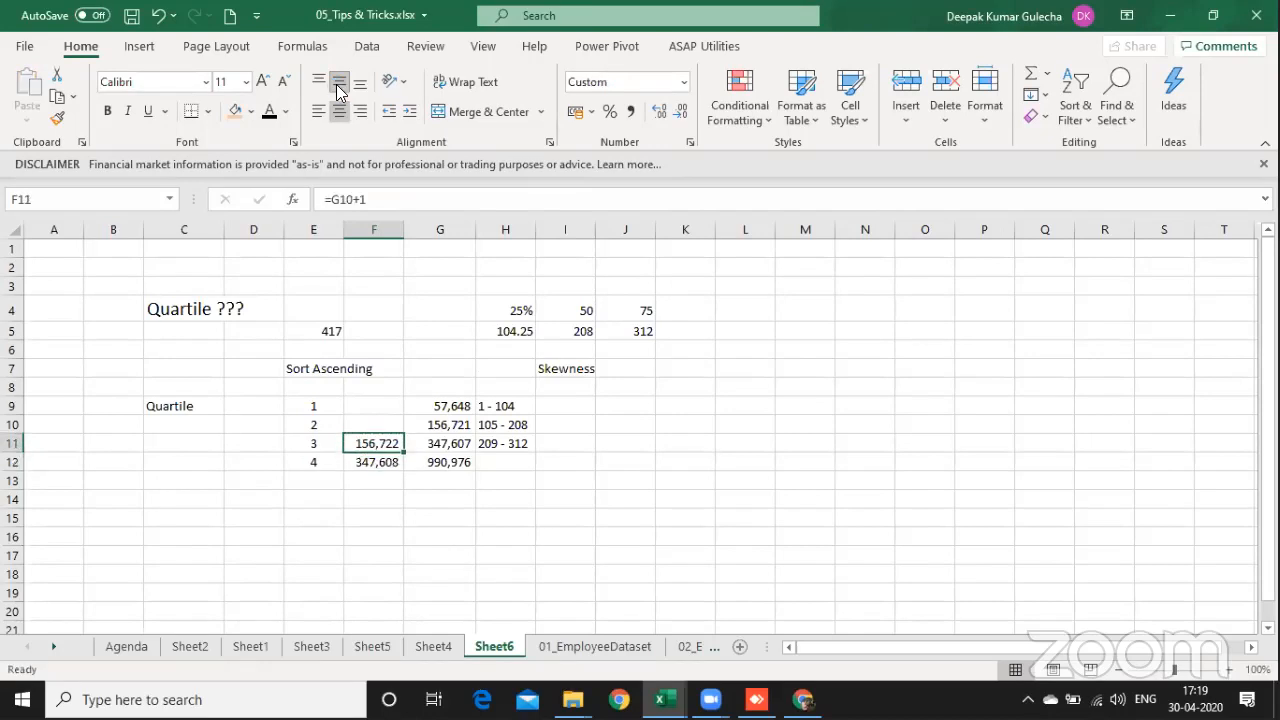
pyautogui.press('Up')
pyautogui.press('Up')
pyautogui.press('Return')
# Step: Enter 0 in F9 as the lower salary limit of the first quartile
pyautogui.press('Up')
pyautogui.write('0')
pyautogui.press('Right')
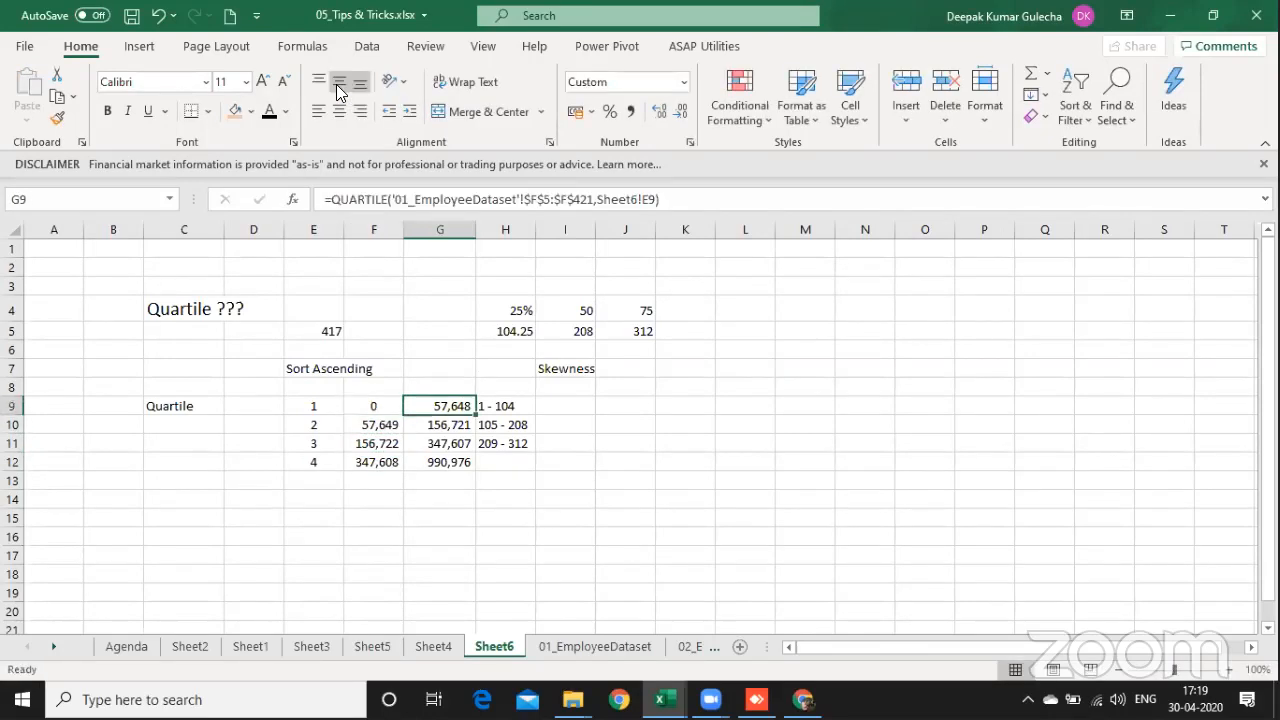
pyautogui.hotkey('shift', 'Down')
pyautogui.hotkey('shift', 'Down')
pyautogui.press('Left')
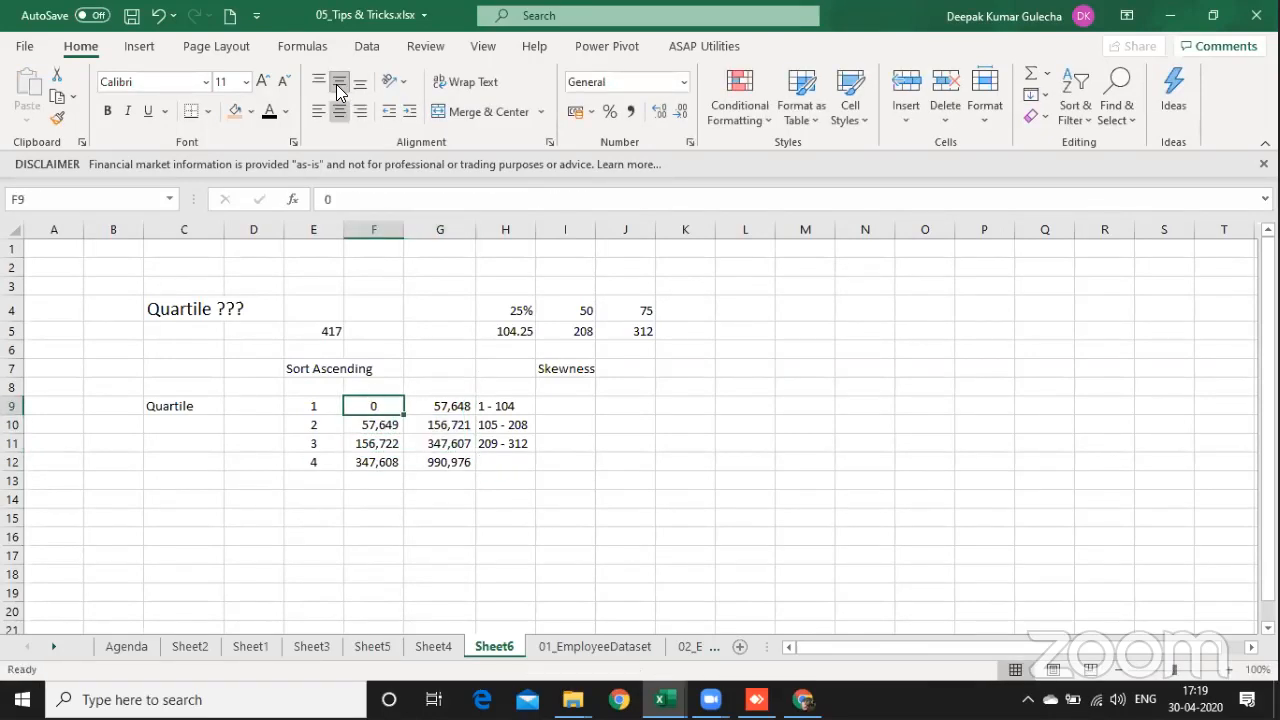
# Step: Replace F9 with =MIN('01_EmployeeDataset'!$F$5:$F$421), adapting the salary range from the QUARTILE formula in G9
pyautogui.press('Right')
pyautogui.press('F2')
pyautogui.press('Escape')
pyautogui.press('Left')
pyautogui.press('F2')
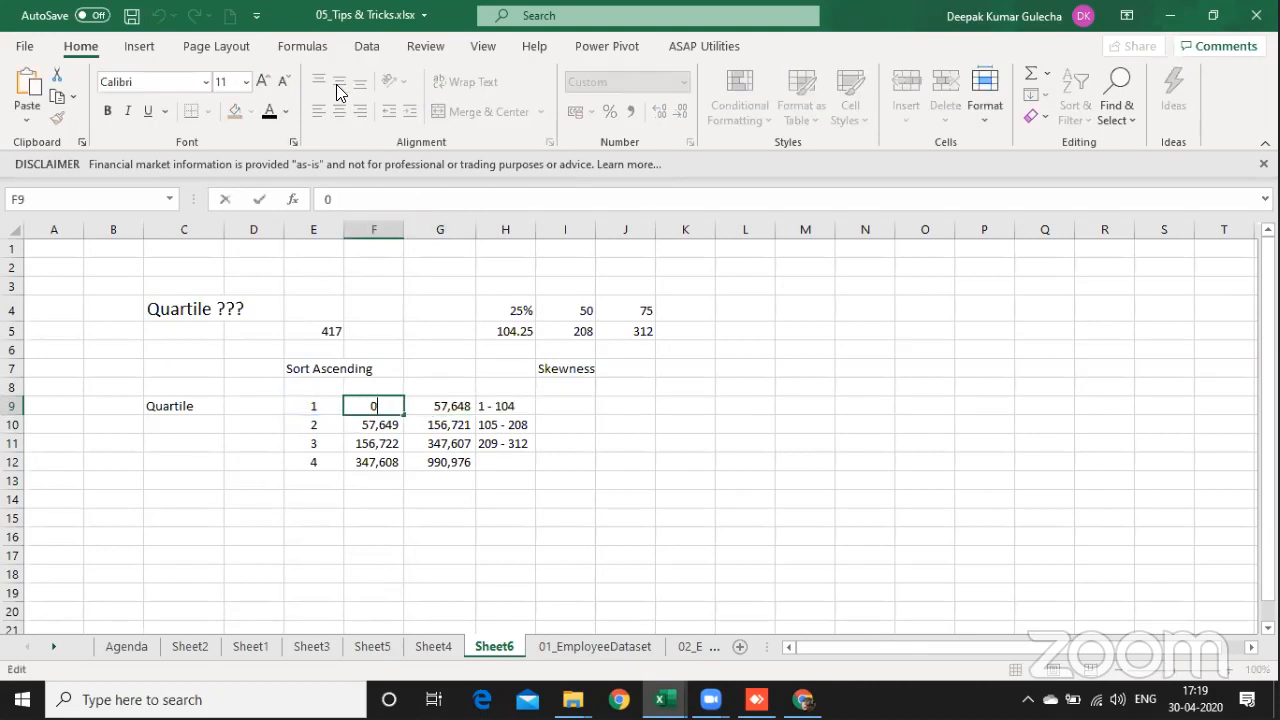
pyautogui.press('BackSpace')
pyautogui.hotkey('ctrl', 'v')
pyautogui.press('BackSpace')
pyautogui.press('BackSpace')
pyautogui.press('BackSpace')
pyautogui.press('BackSpace')
pyautogui.press('BackSpace')
pyautogui.press('BackSpace')
pyautogui.press('BackSpace')
pyautogui.press('BackSpace')
pyautogui.press('BackSpace')
pyautogui.press('BackSpace')
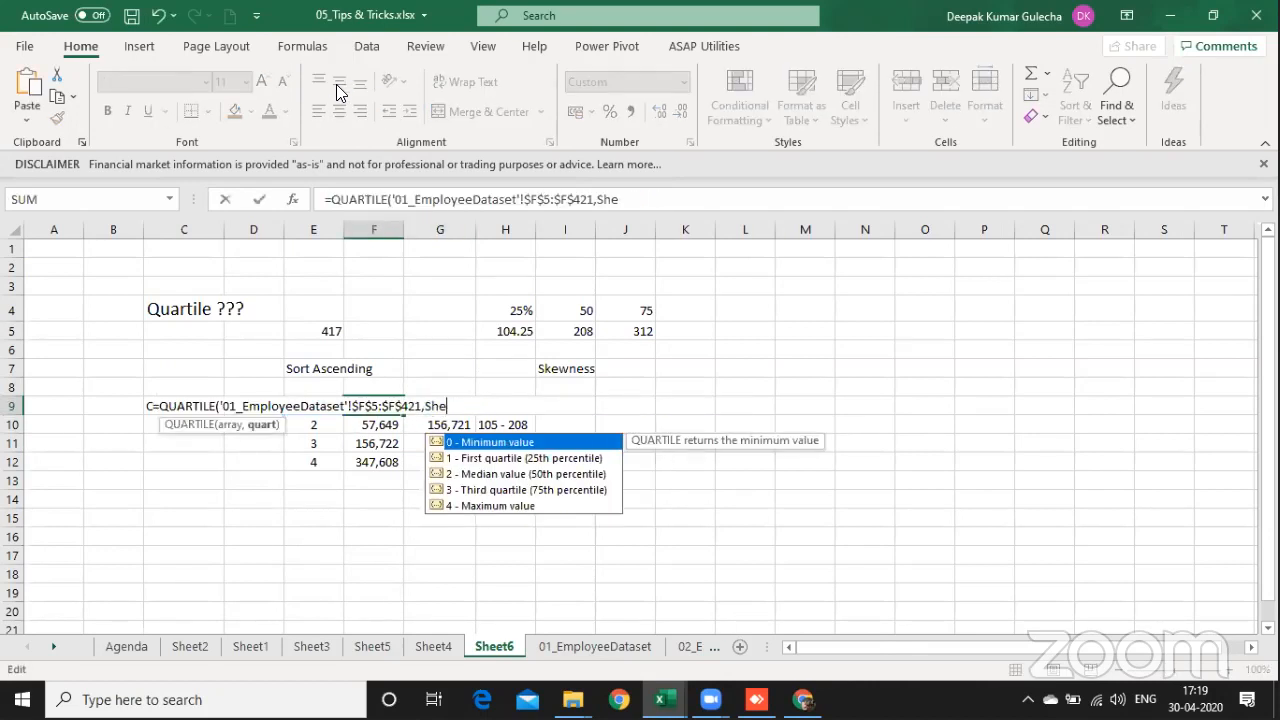
pyautogui.press('Delete')
pyautogui.press('Delete')
pyautogui.press('Delete')
pyautogui.press('Delete')
pyautogui.press('Delete')
pyautogui.press('Delete')
pyautogui.press('Delete')
pyautogui.press('Delete')
pyautogui.press('Delete')
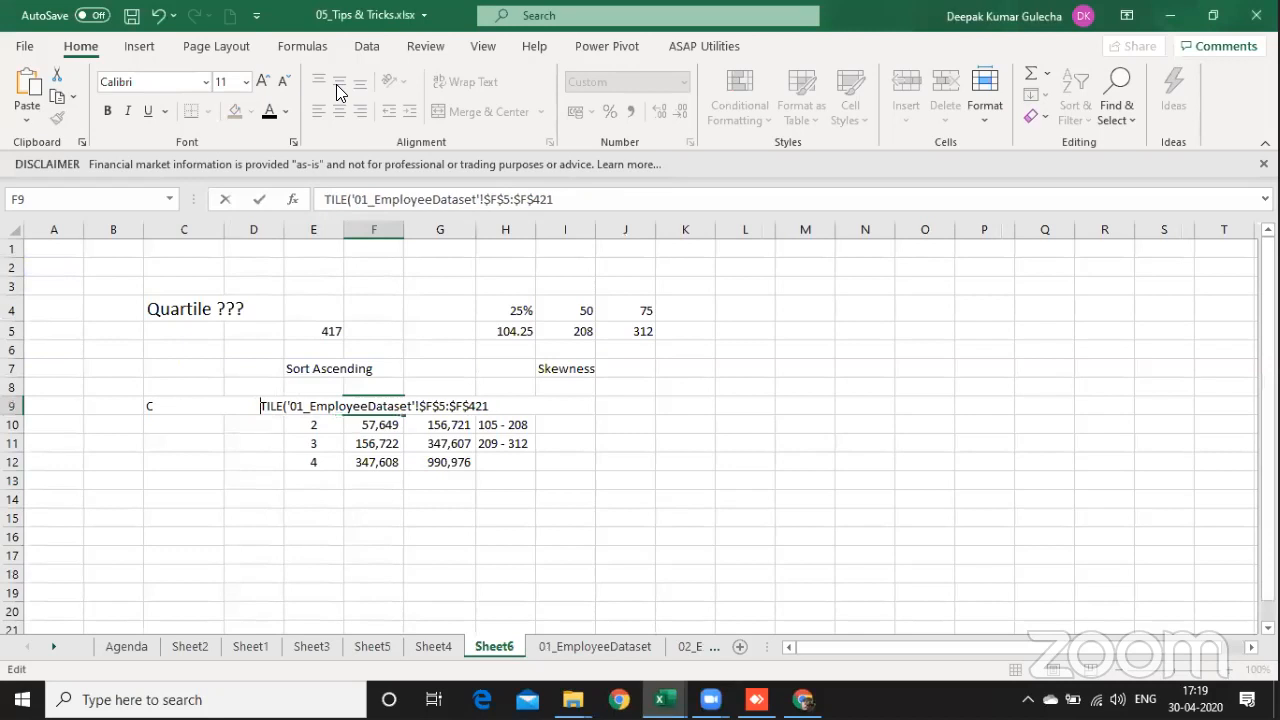
pyautogui.write('=min')
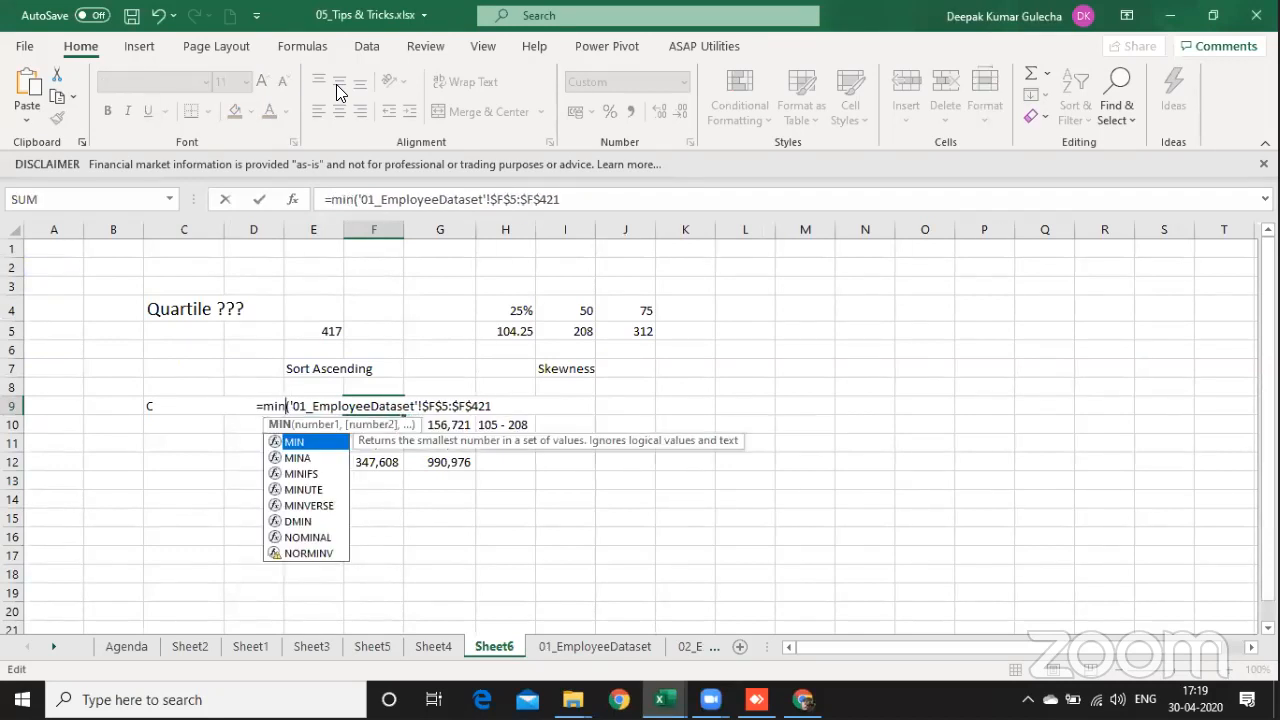
pyautogui.press('Return')
# Step: Apply F10's number format to the minimum salary in F9 by pasting formats only
pyautogui.press('Up')
pyautogui.press('Down')
pyautogui.hotkey('ctrl', 'c')
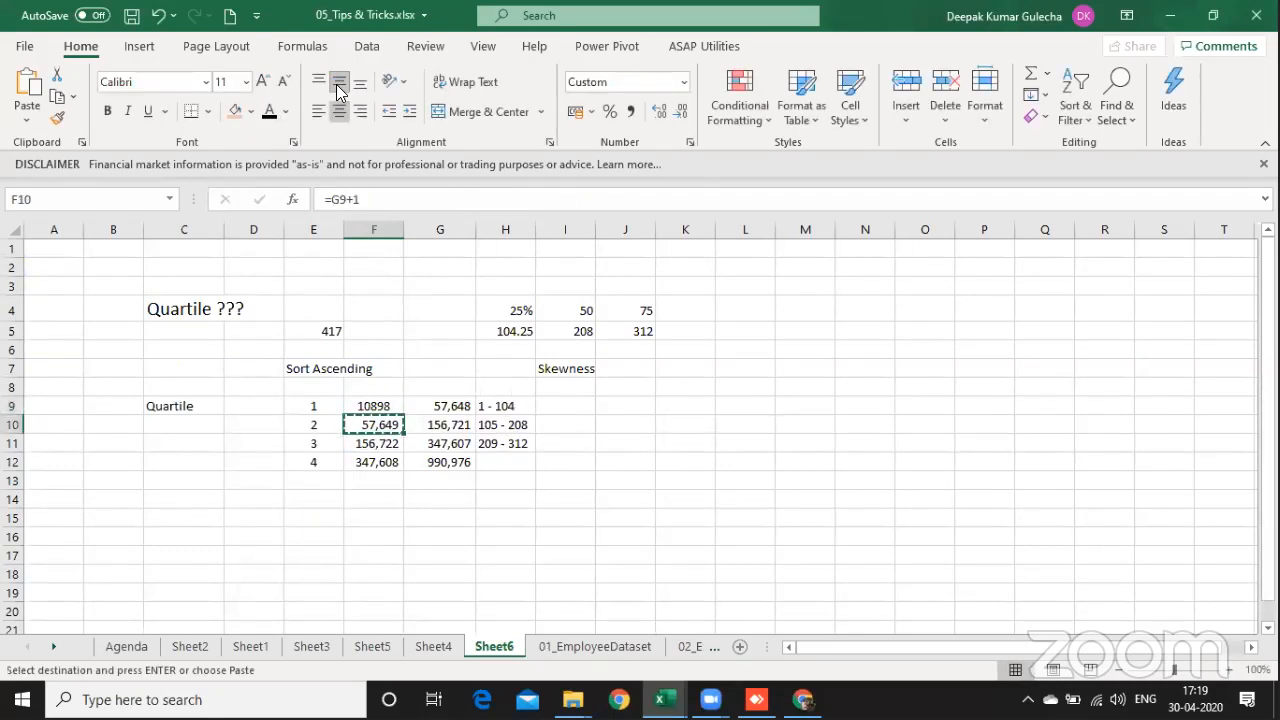
pyautogui.press('Up')
pyautogui.hotkey('ctrl', 'alt', 'v')
pyautogui.press('t')
pyautogui.press('Return')
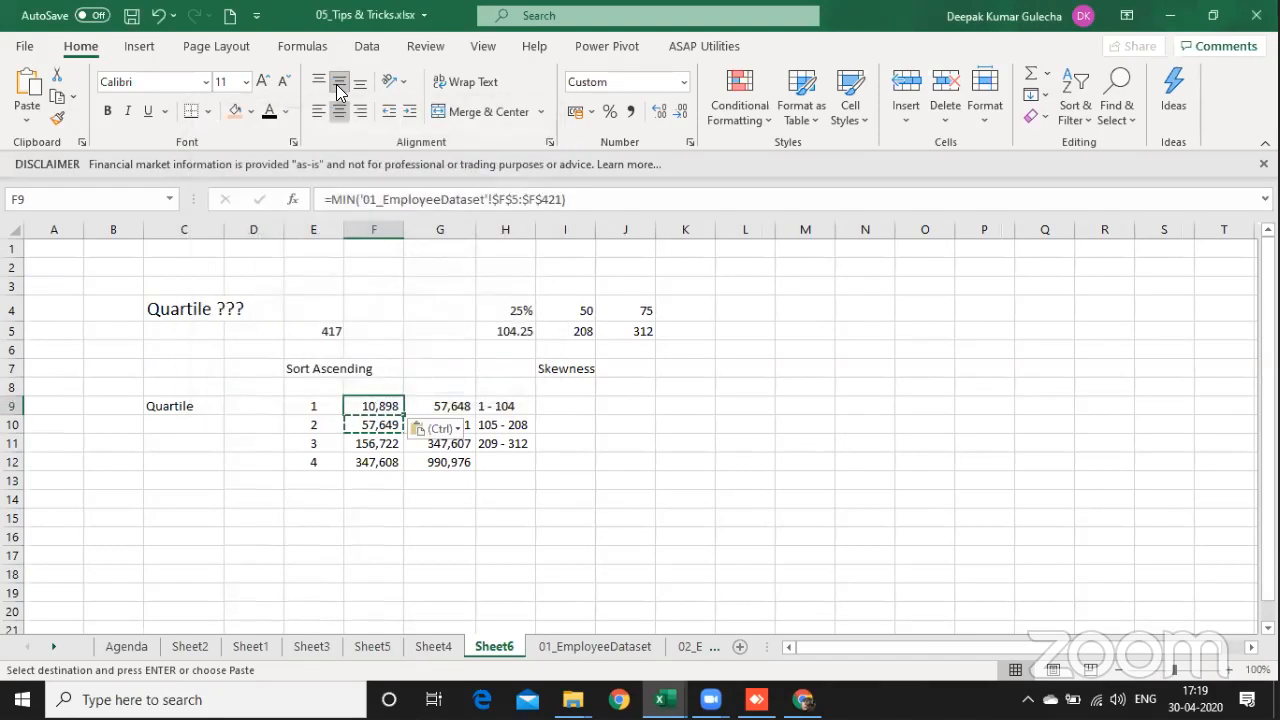
pyautogui.hotkey('shift', 'Right')
pyautogui.press('Down')
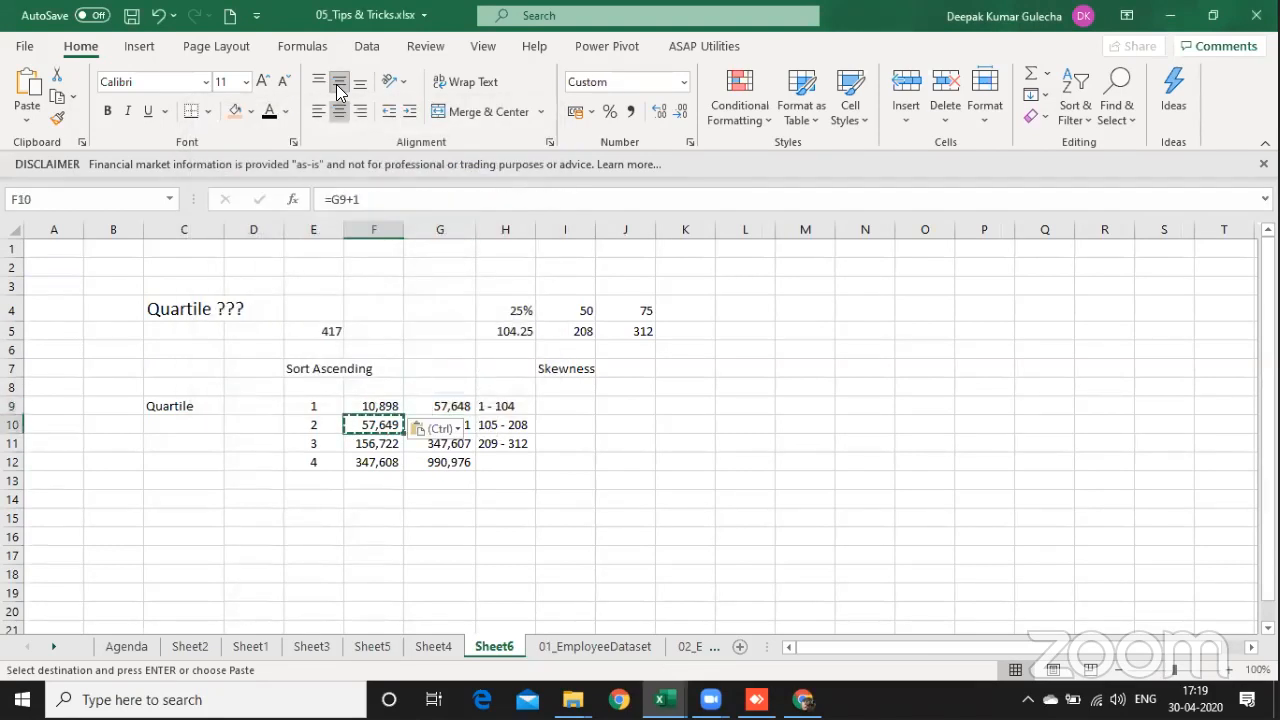
# Step: Clear the copy selection and widen columns E, F and G to the same width
pyautogui.click(465, 516)
pyautogui.click(377, 456)
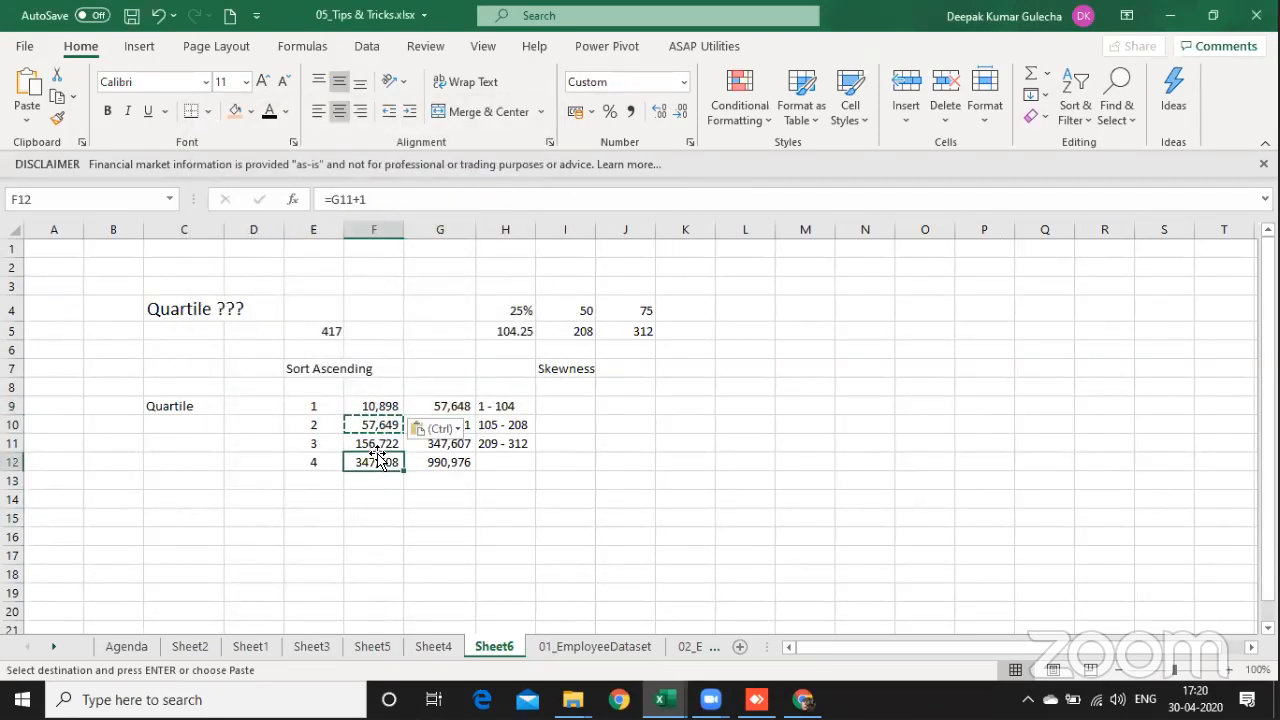
pyautogui.press('Escape')
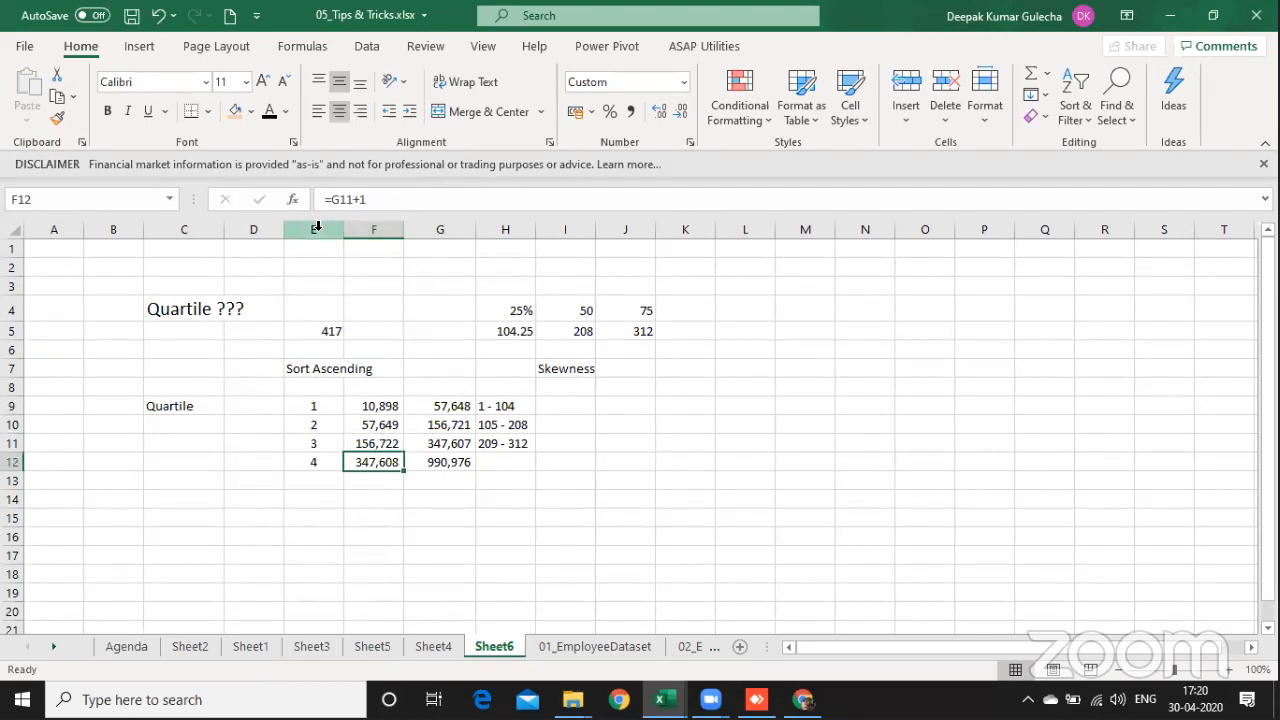
pyautogui.moveTo(322, 229); pyautogui.dragTo(489, 229)
pyautogui.click(567, 422)
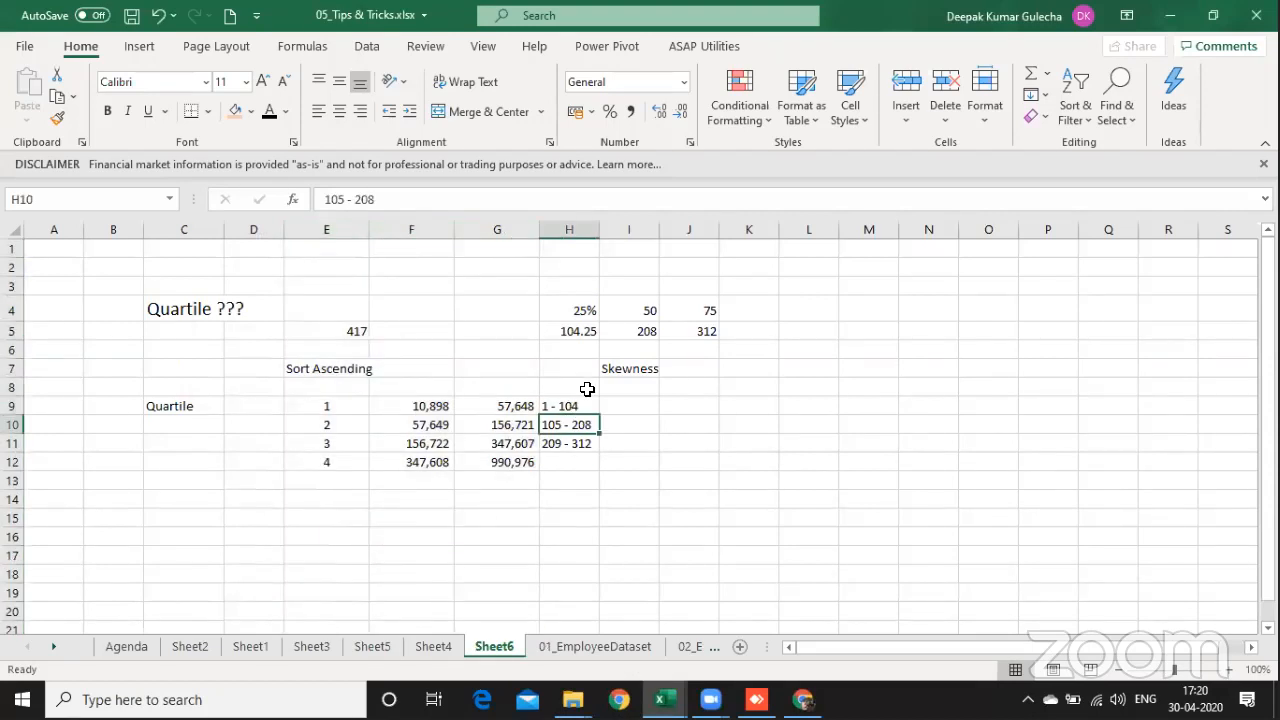
# Step: Center the employee position ranges in H9:H12 horizontally and vertically
pyautogui.click(586, 387)
pyautogui.press('Down')
pyautogui.hotkey('shift', 'Down')
pyautogui.hotkey('shift', 'Down')
pyautogui.hotkey('shift', 'Down')
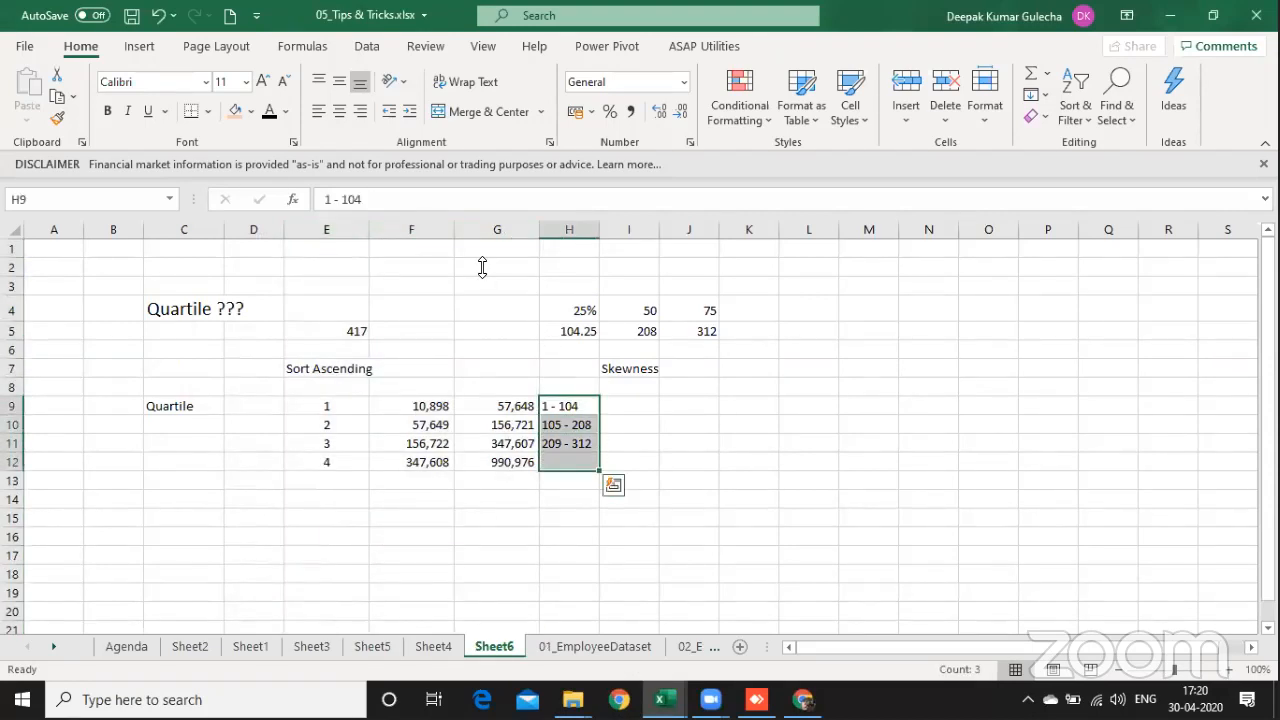
pyautogui.click(339, 111)
pyautogui.click(344, 84)
# Step: Enter 313 in H12 as the starting position of the fourth quartile
pyautogui.press('Down')
pyautogui.press('Down')
pyautogui.press('Down')
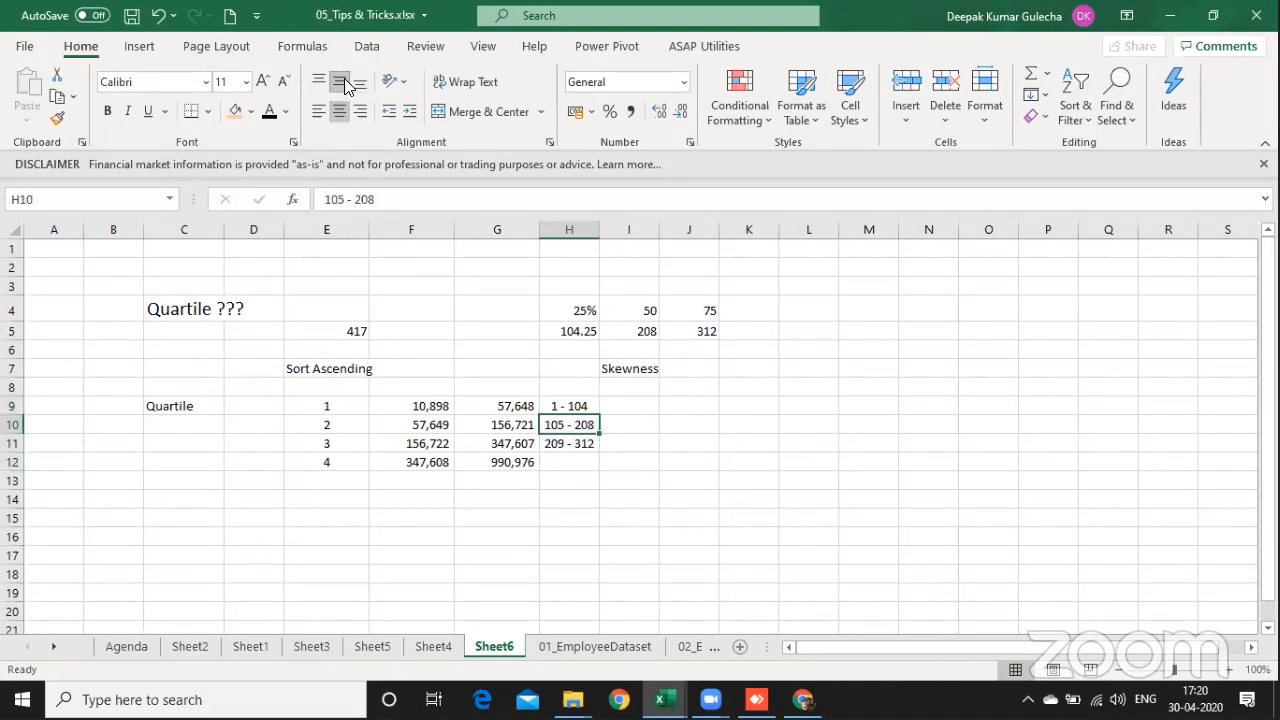
pyautogui.write('313')
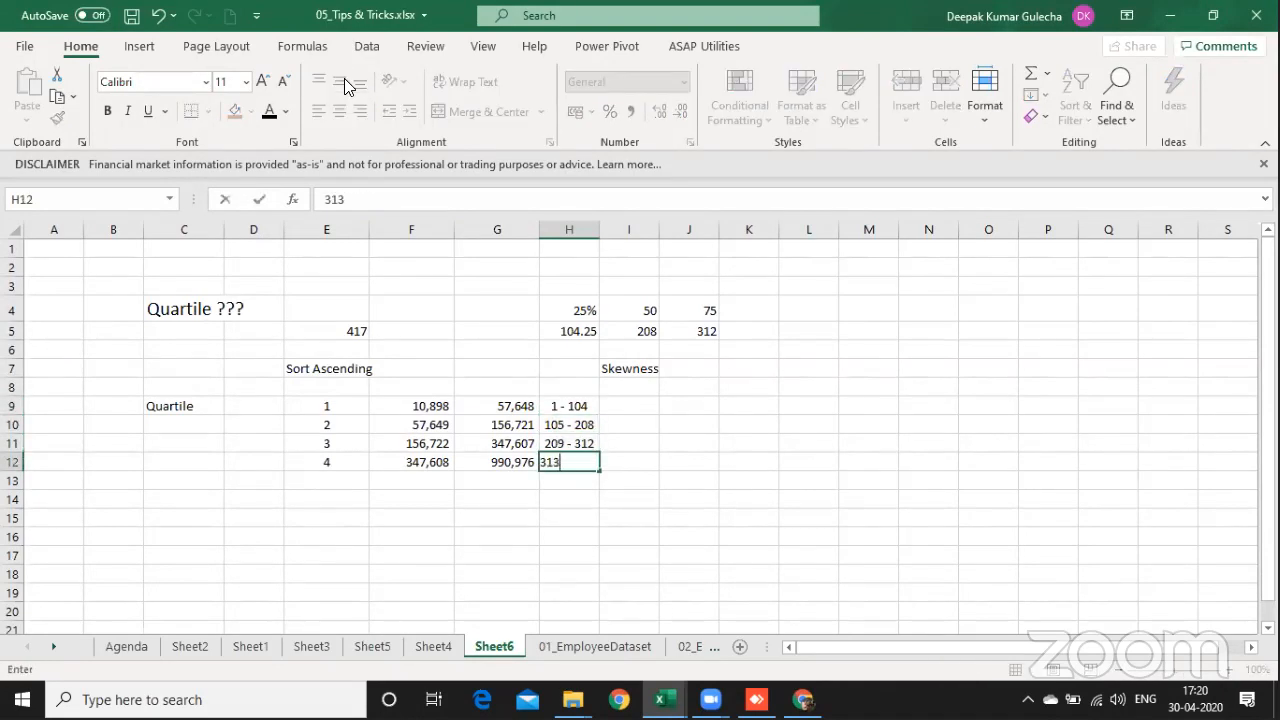
pyautogui.press('Return')
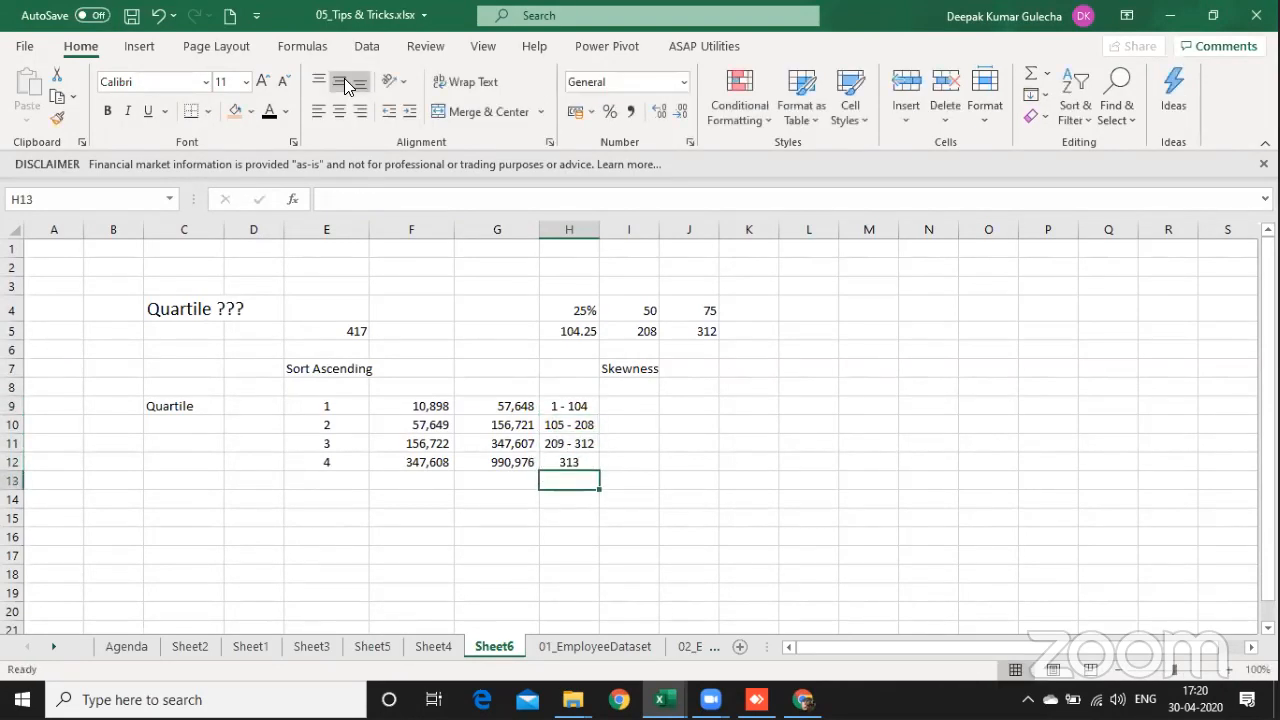
# Step: Extend the fourth quartile's entry in H12 to read "313 - 417 Emmployee"
pyautogui.press('Up')
pyautogui.press('Left')
pyautogui.press('Left')
pyautogui.hotkey('shift', 'Right')
pyautogui.hotkey('shift', 'Right')
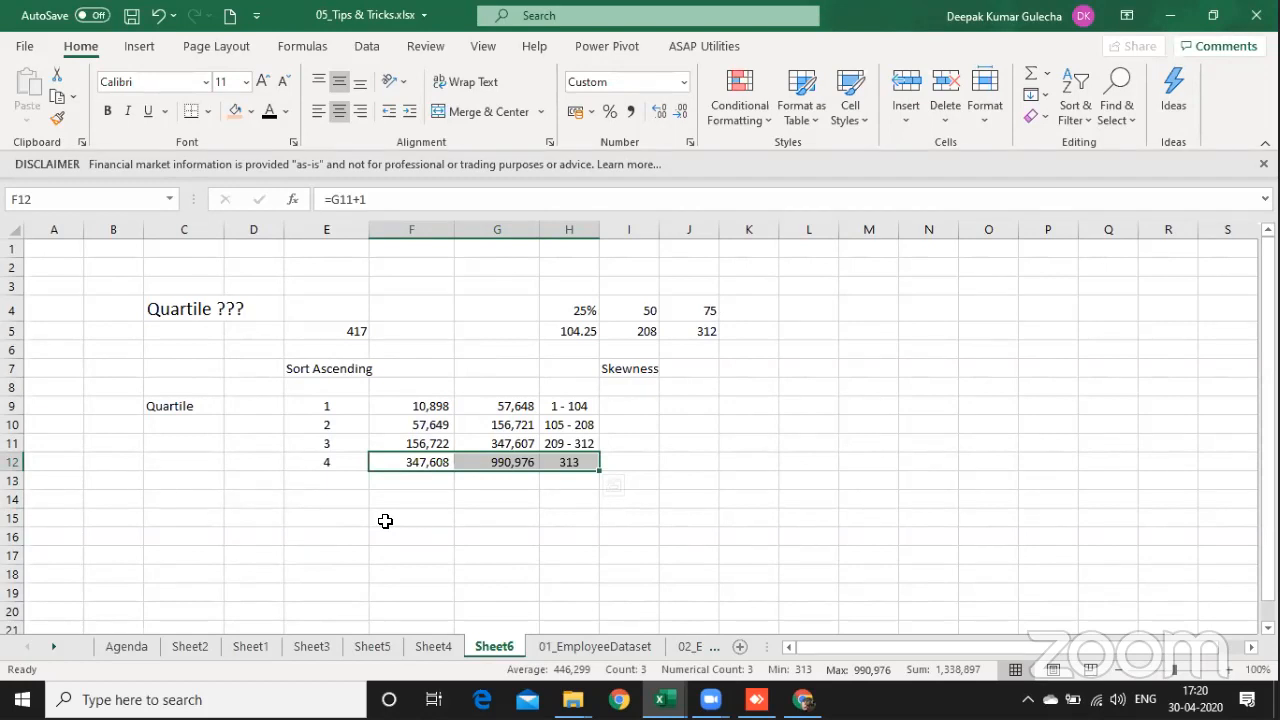
pyautogui.press('Right')
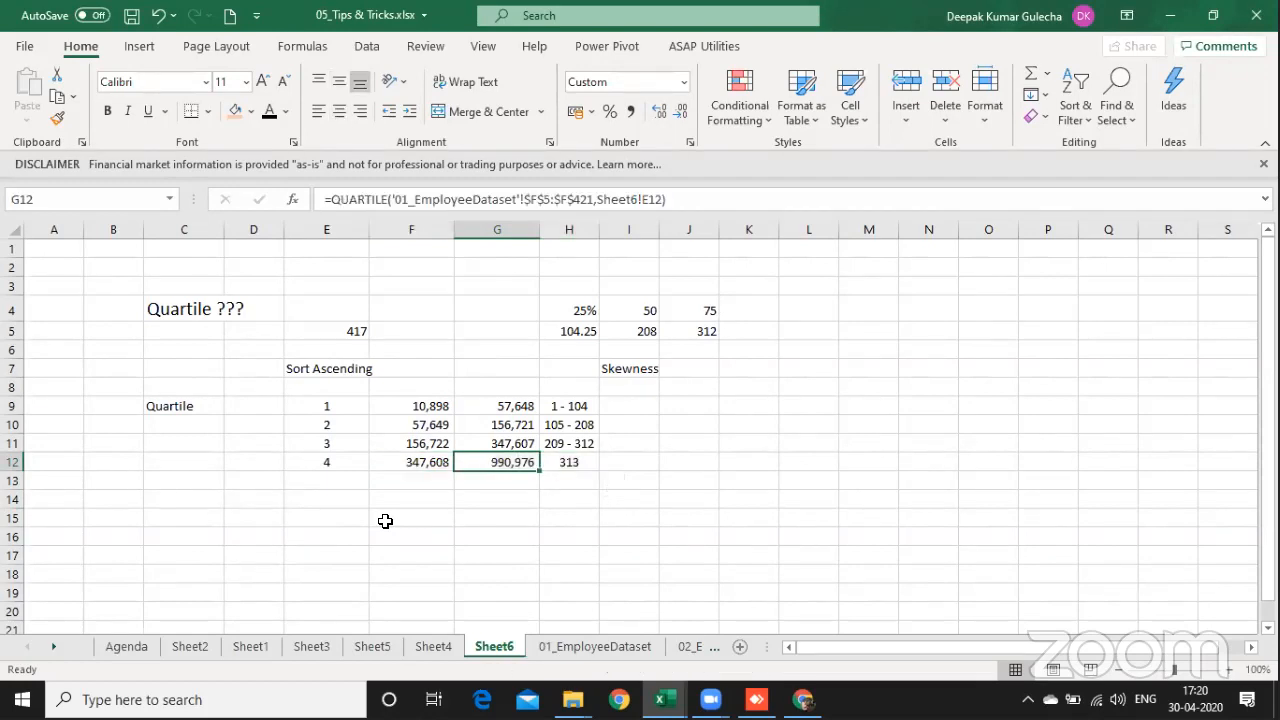
pyautogui.press('Right')
pyautogui.press('F2')
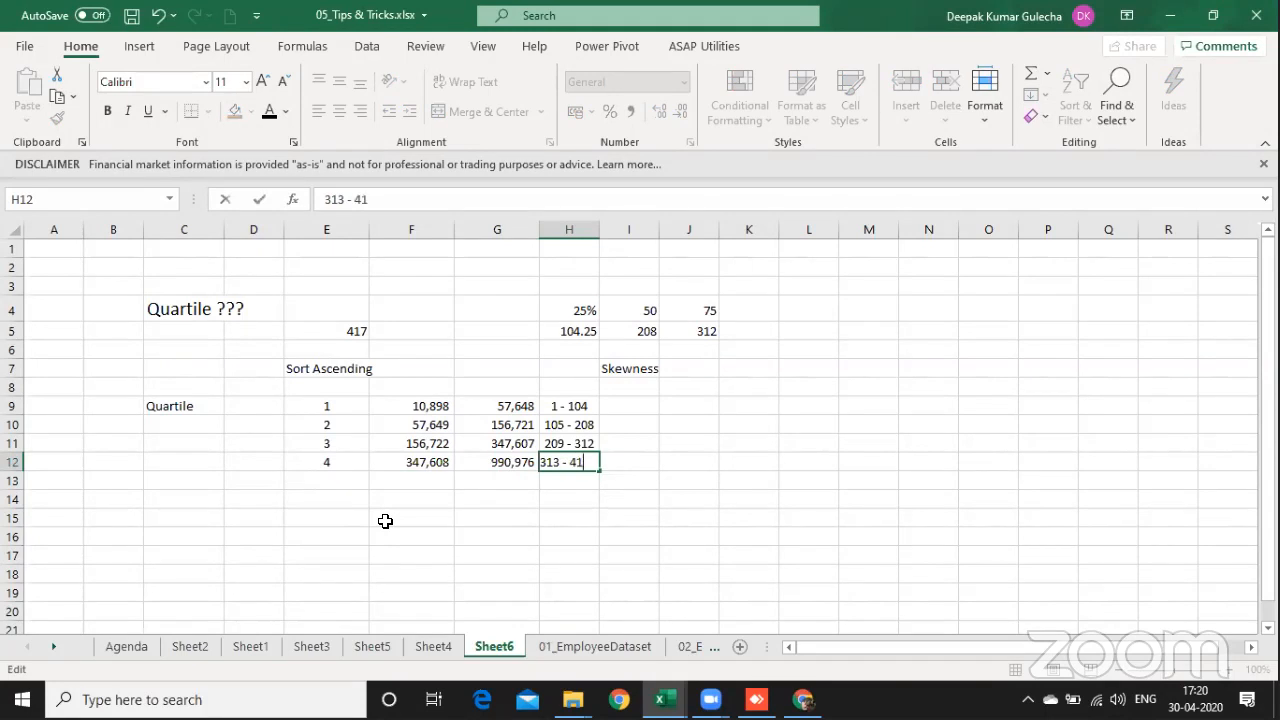
pyautogui.write('Em,plo')
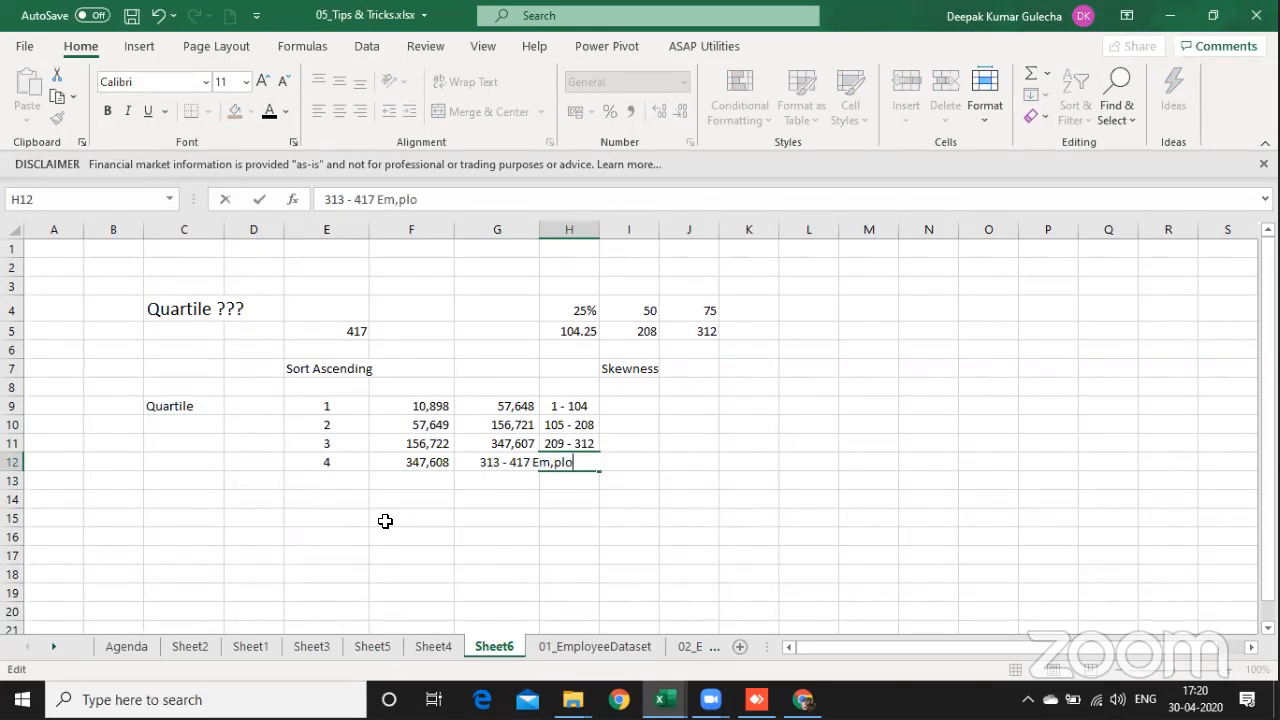
pyautogui.press('BackSpace')
pyautogui.press('BackSpace')
pyautogui.press('BackSpace')
pyautogui.press('BackSpace')
pyautogui.write('mployee')
pyautogui.hotkey('ctrl', 'Return')
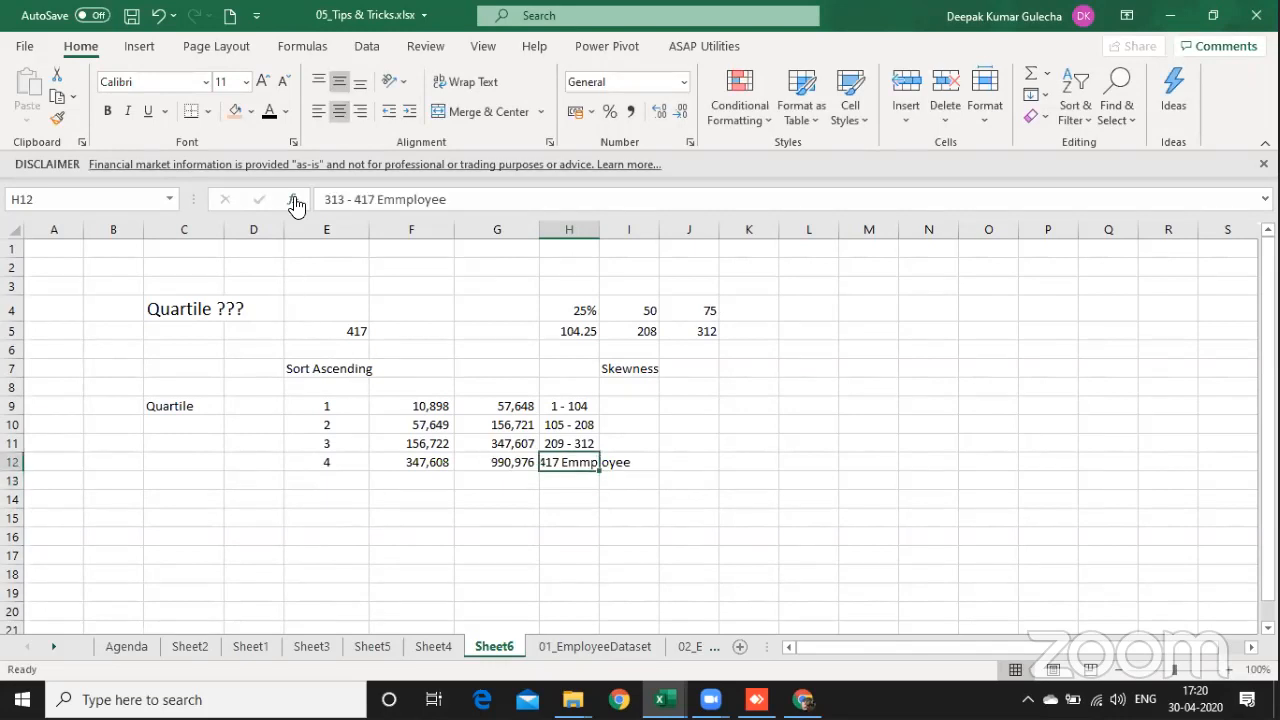
# Step: Left-align the position ranges in H9:H12 with an indent
pyautogui.press('Up')
pyautogui.press('Up')
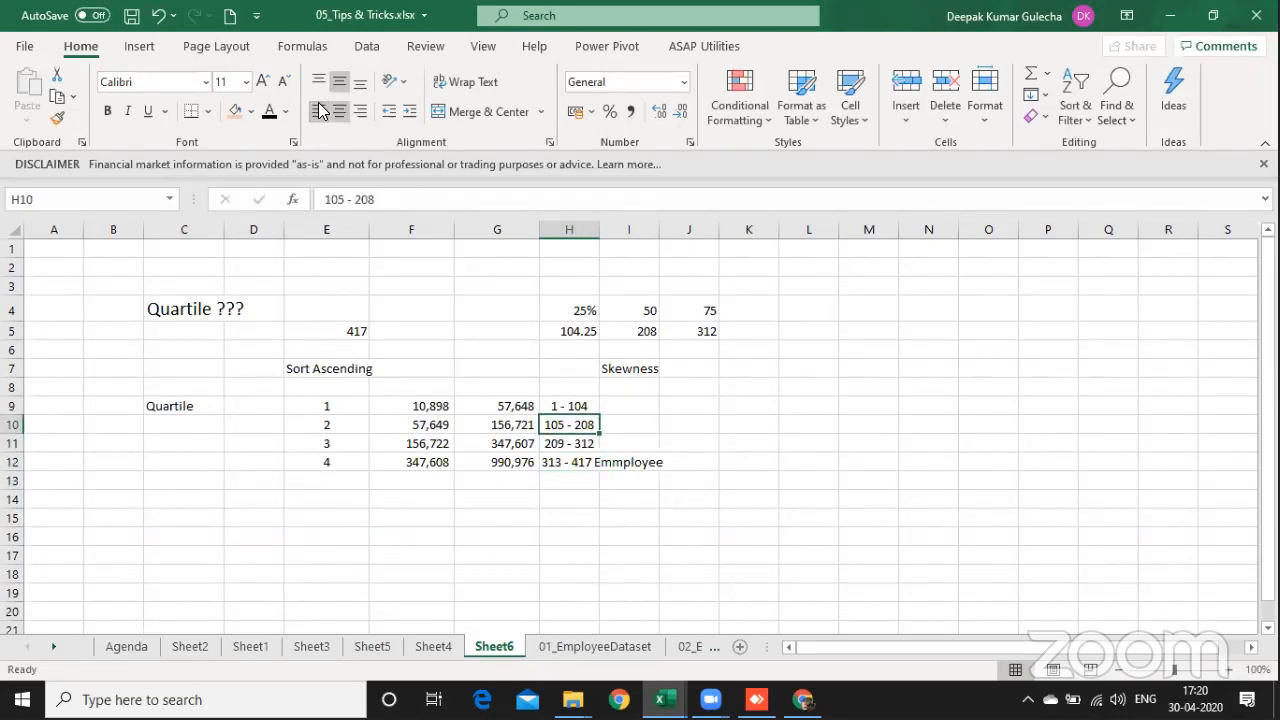
pyautogui.press('Up')
pyautogui.hotkey('shift', 'Down')
pyautogui.hotkey('shift', 'Down')
pyautogui.hotkey('shift', 'Down')
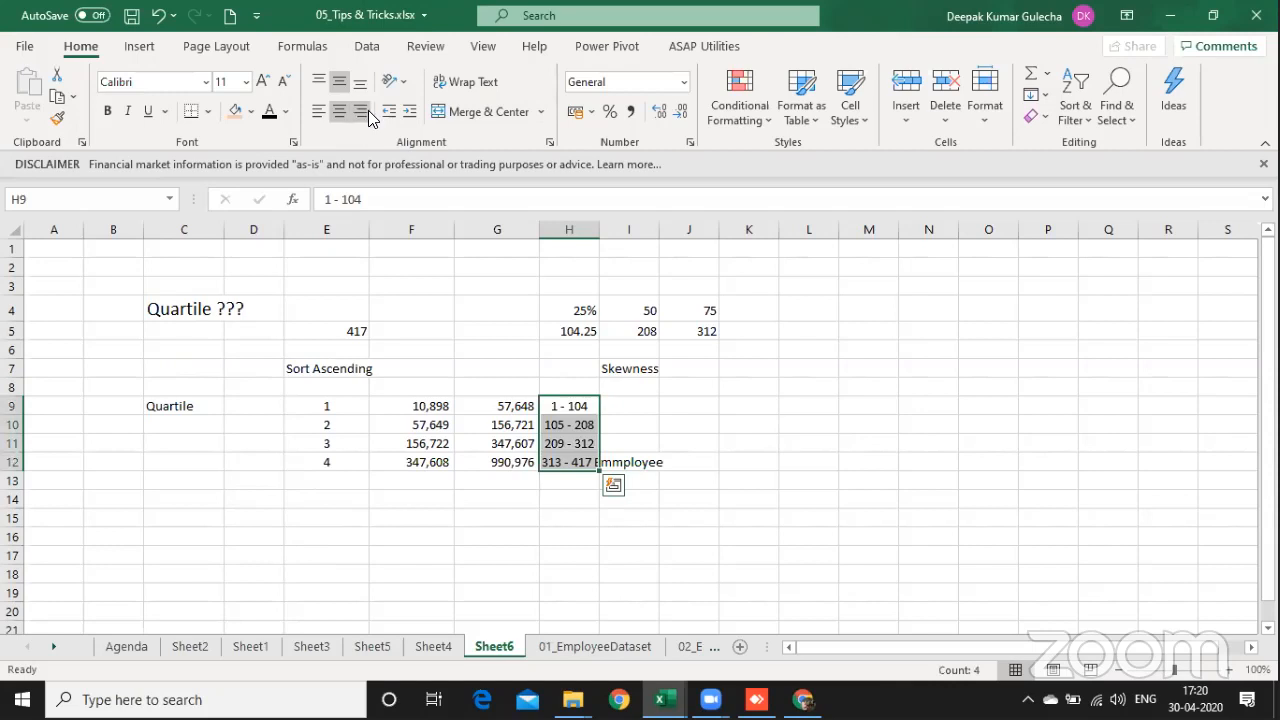
pyautogui.click(367, 110)
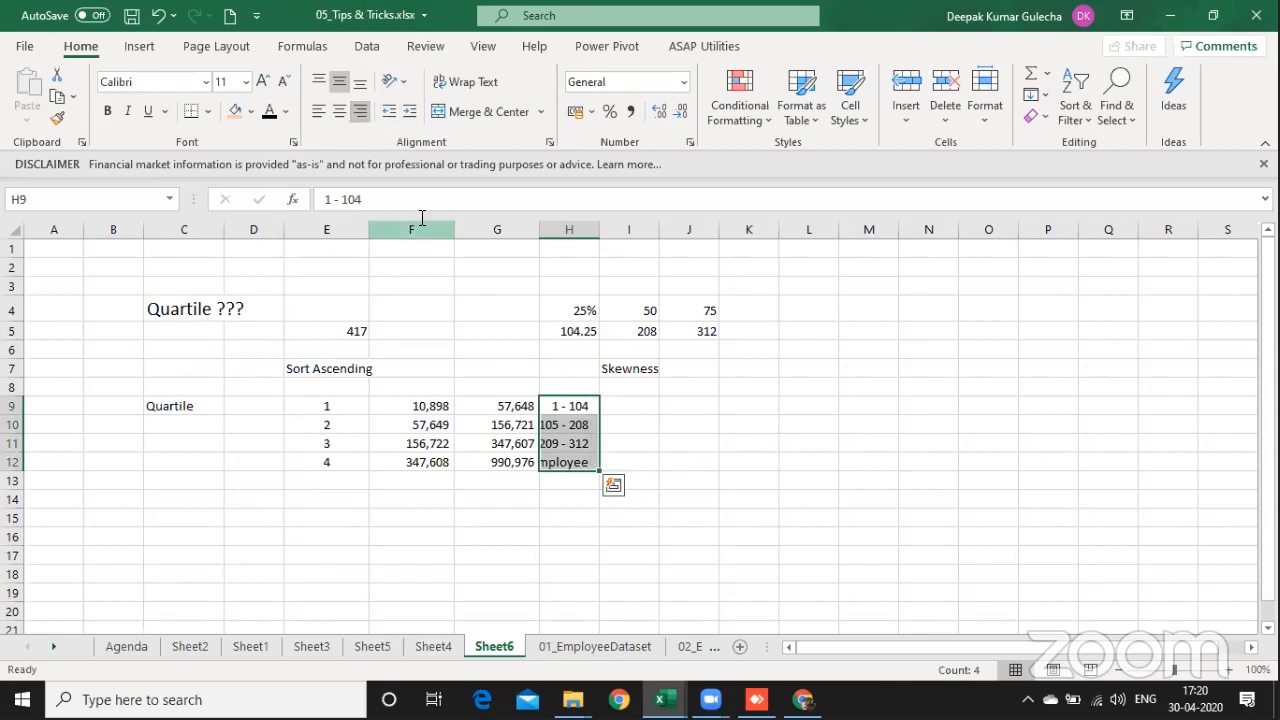
pyautogui.click(318, 110)
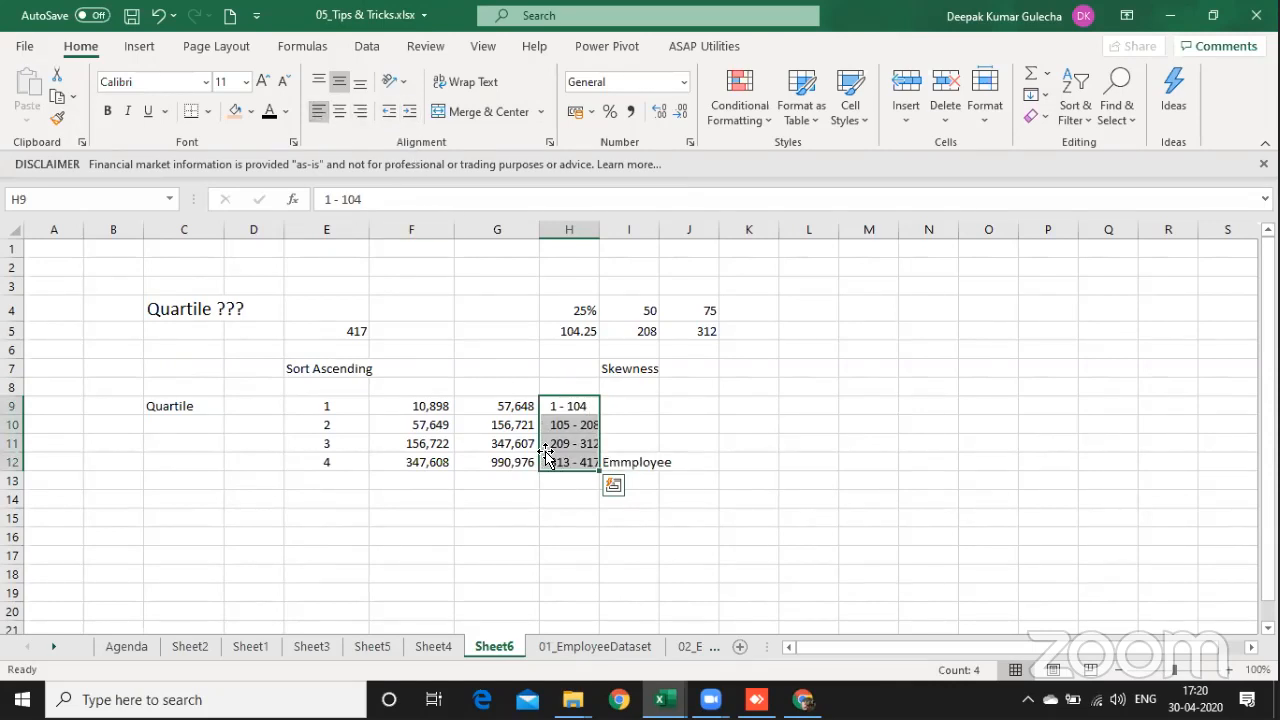
# Step: Increase the height of the quartile table's rows 9 to 12 slightly
pyautogui.click(441, 405)
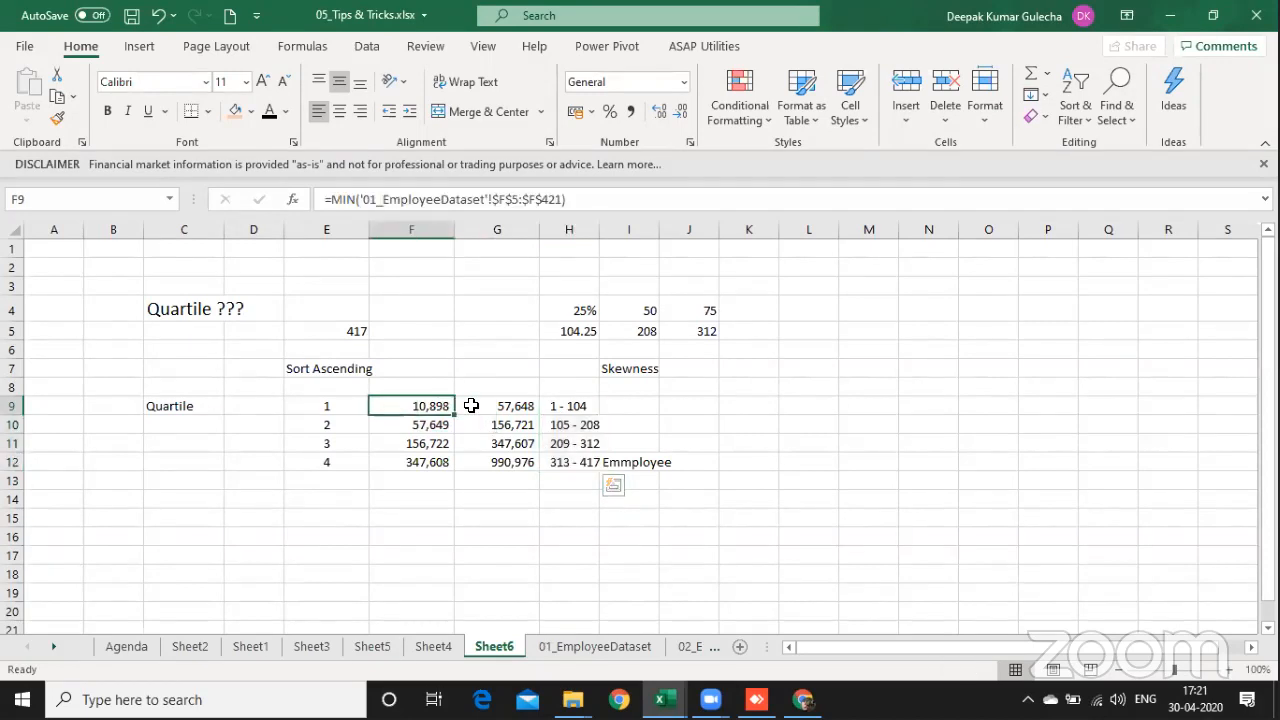
pyautogui.moveTo(471, 405); pyautogui.dragTo(476, 406)
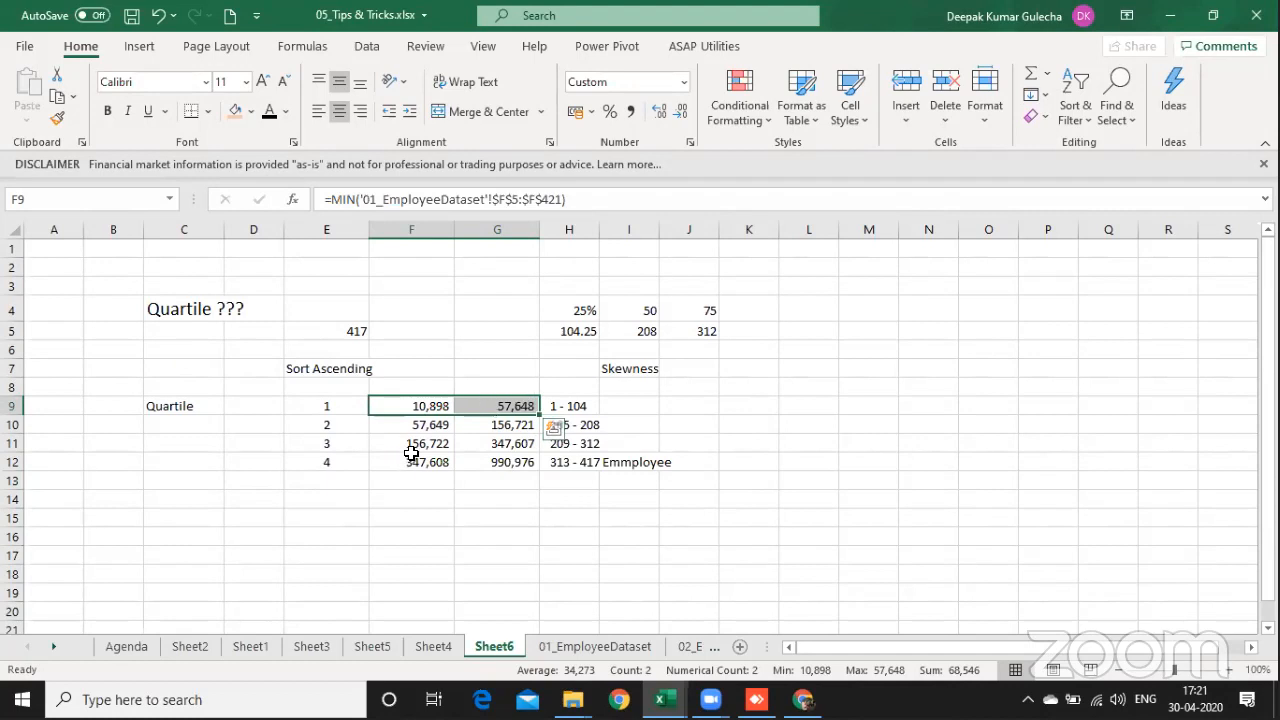
pyautogui.moveTo(326, 406); pyautogui.dragTo(330, 462)
pyautogui.moveTo(407, 465); pyautogui.dragTo(543, 455)
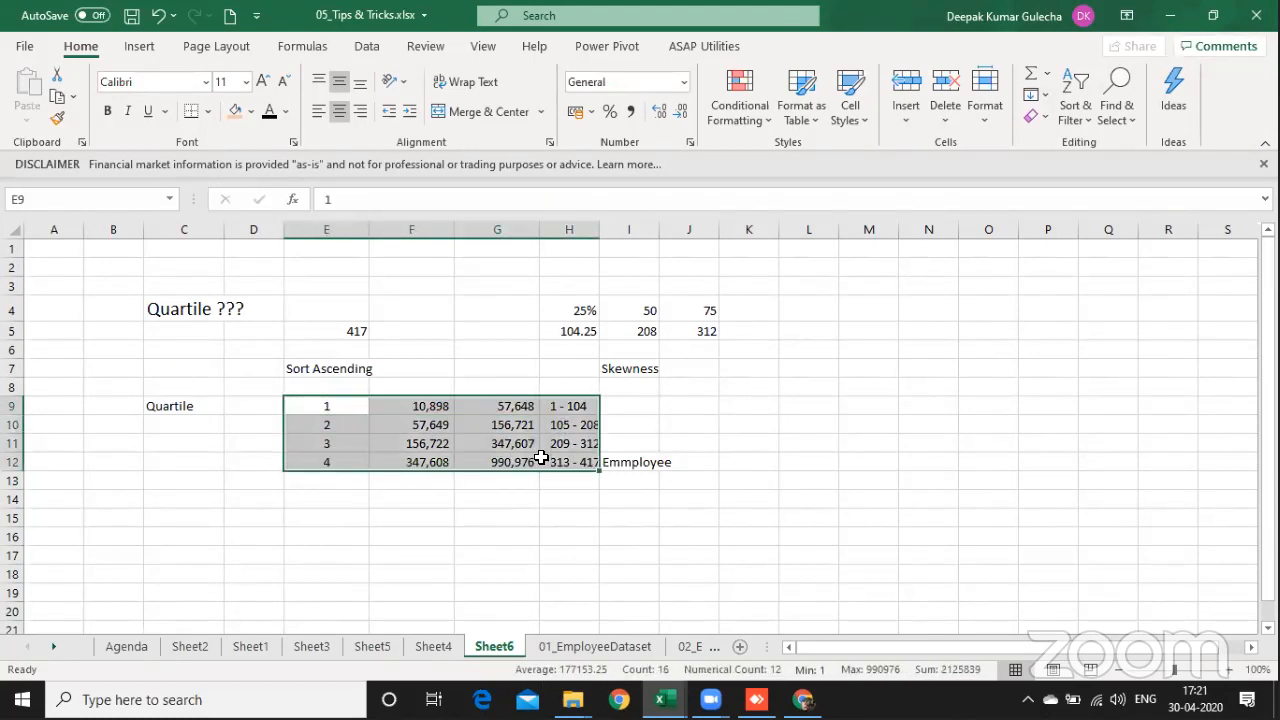
pyautogui.hotkey('shift', 'space')
pyautogui.moveTo(9, 421); pyautogui.dragTo(9, 422)
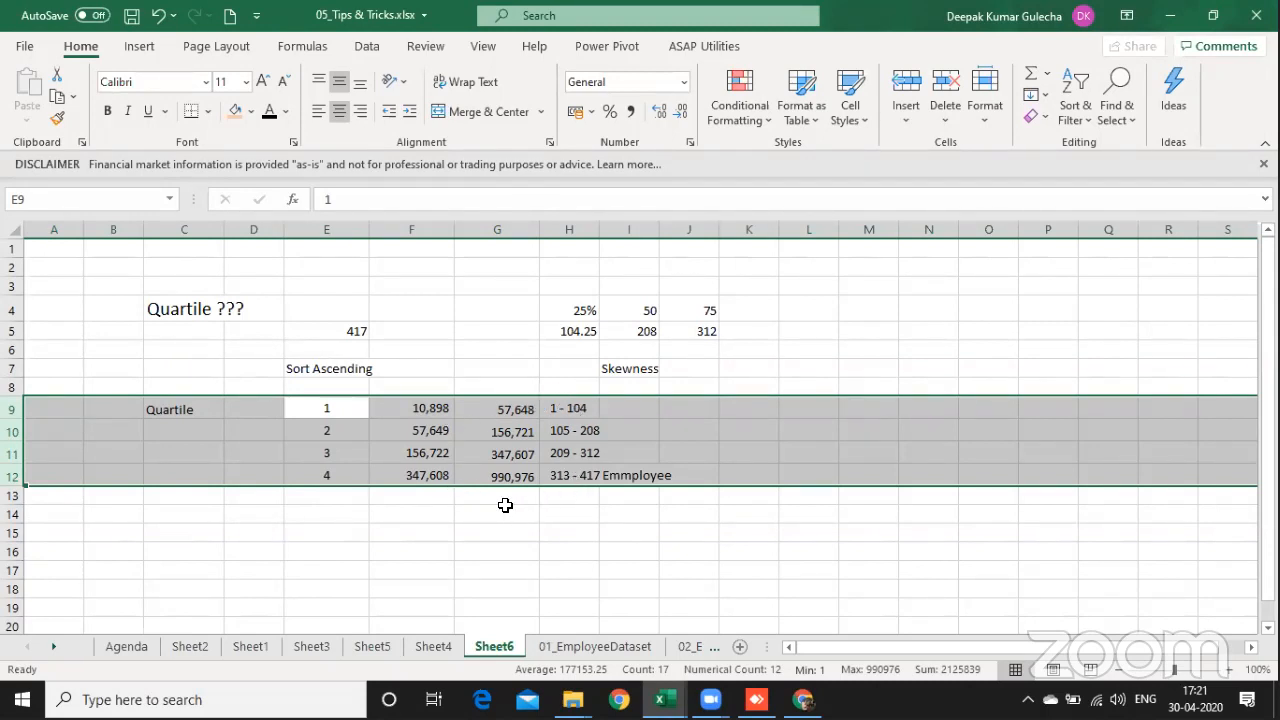
# Step: Enter "Luxury Service" in K12 for the fourth quartile and "DIY Service" in K9 for the first
pyautogui.click(749, 481)
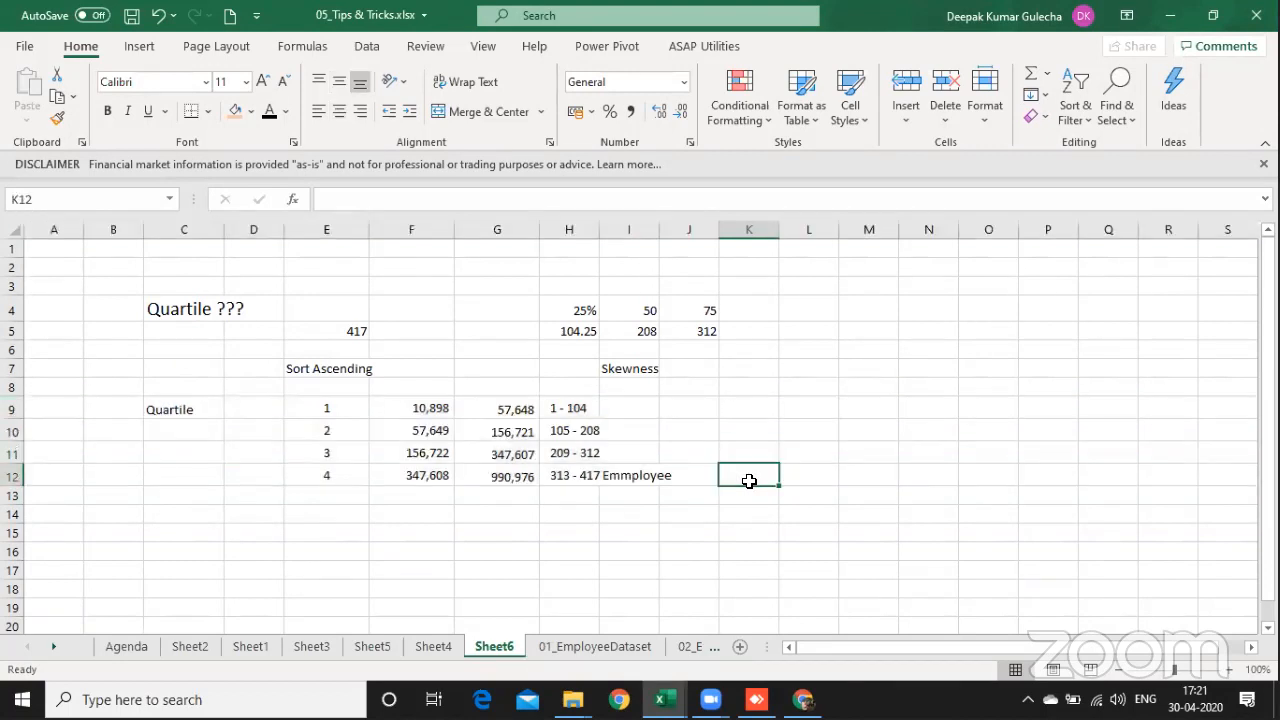
pyautogui.write('Luxury Servi')
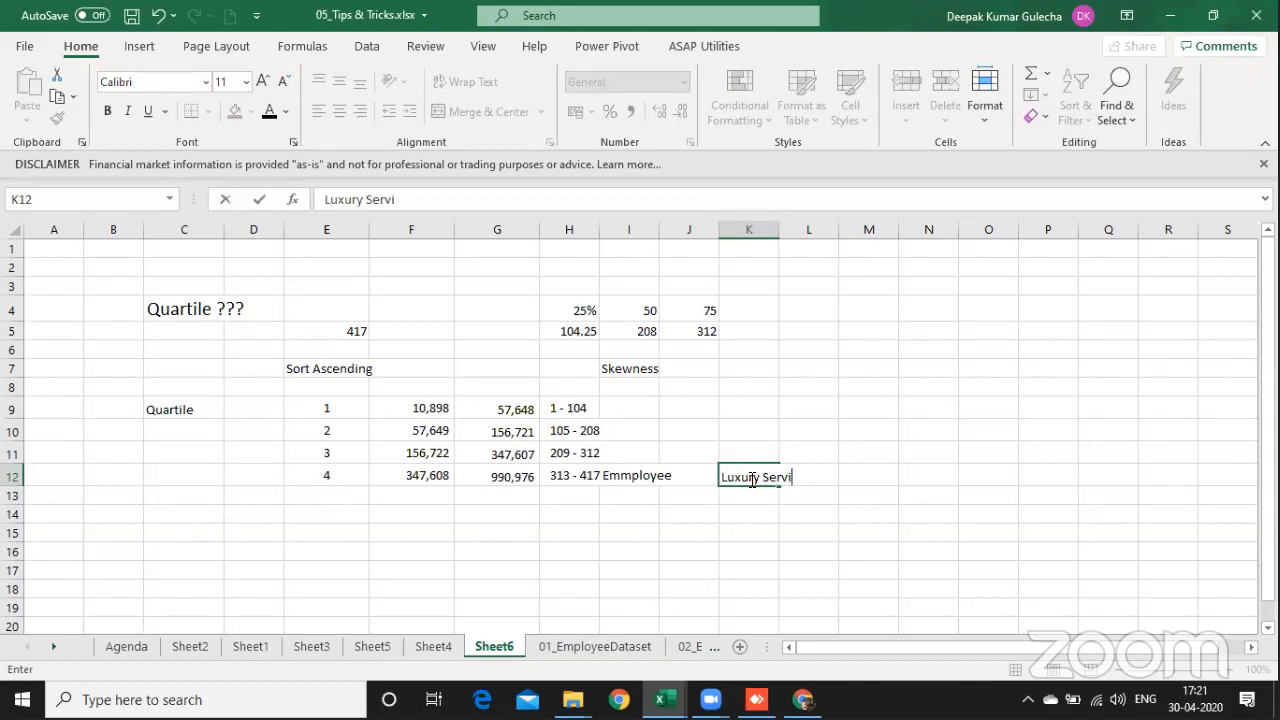
pyautogui.press('Up')
pyautogui.press('Up')
pyautogui.press('Up')
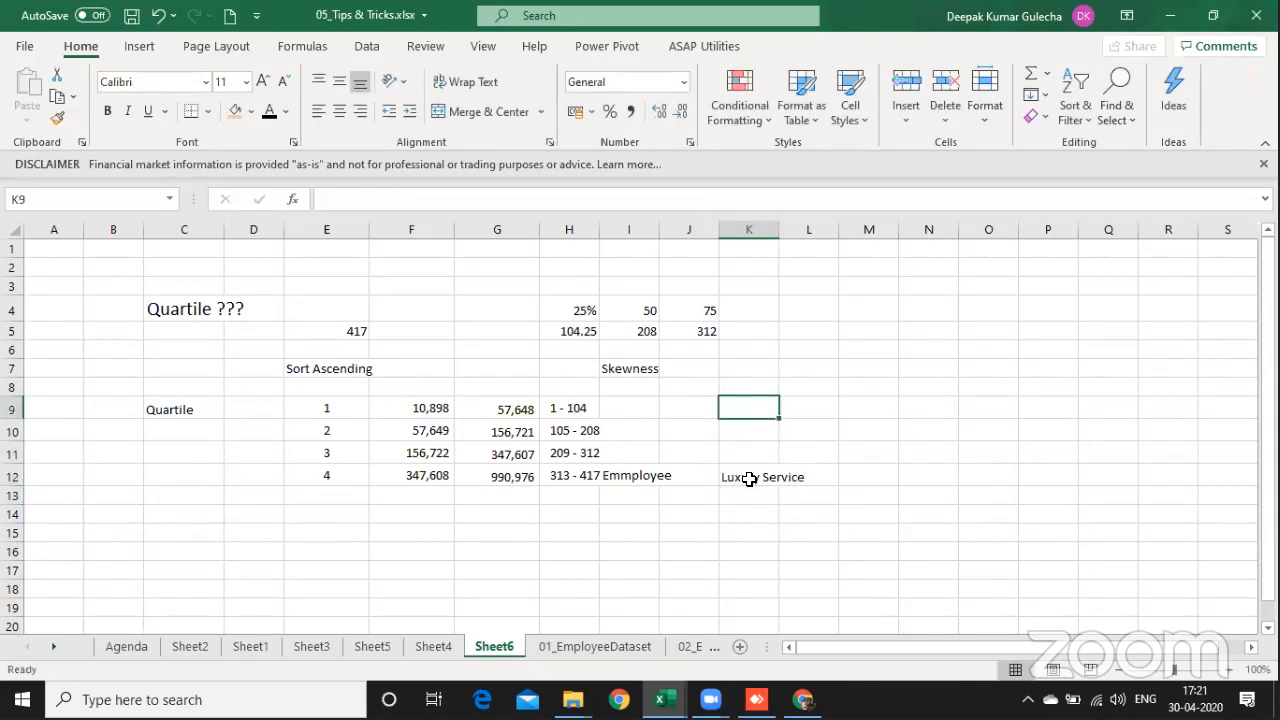
pyautogui.write('Dl')
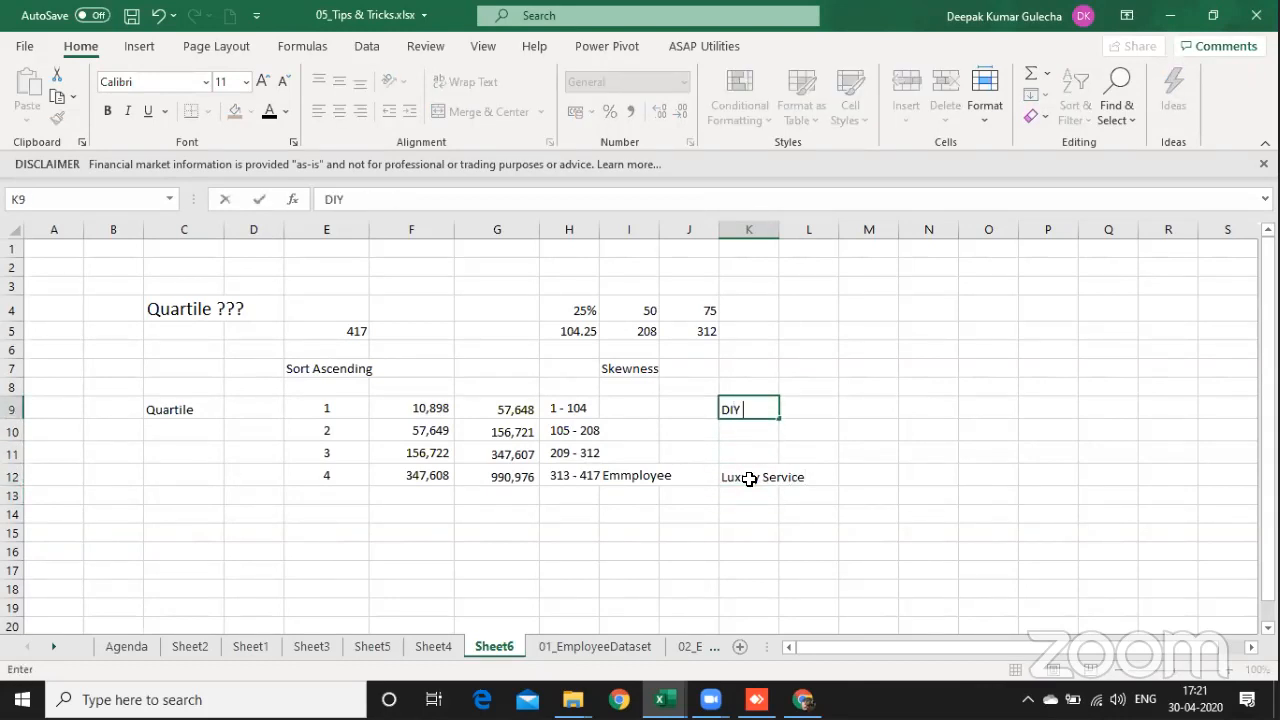
pyautogui.write('Y Service')
pyautogui.press('Return')
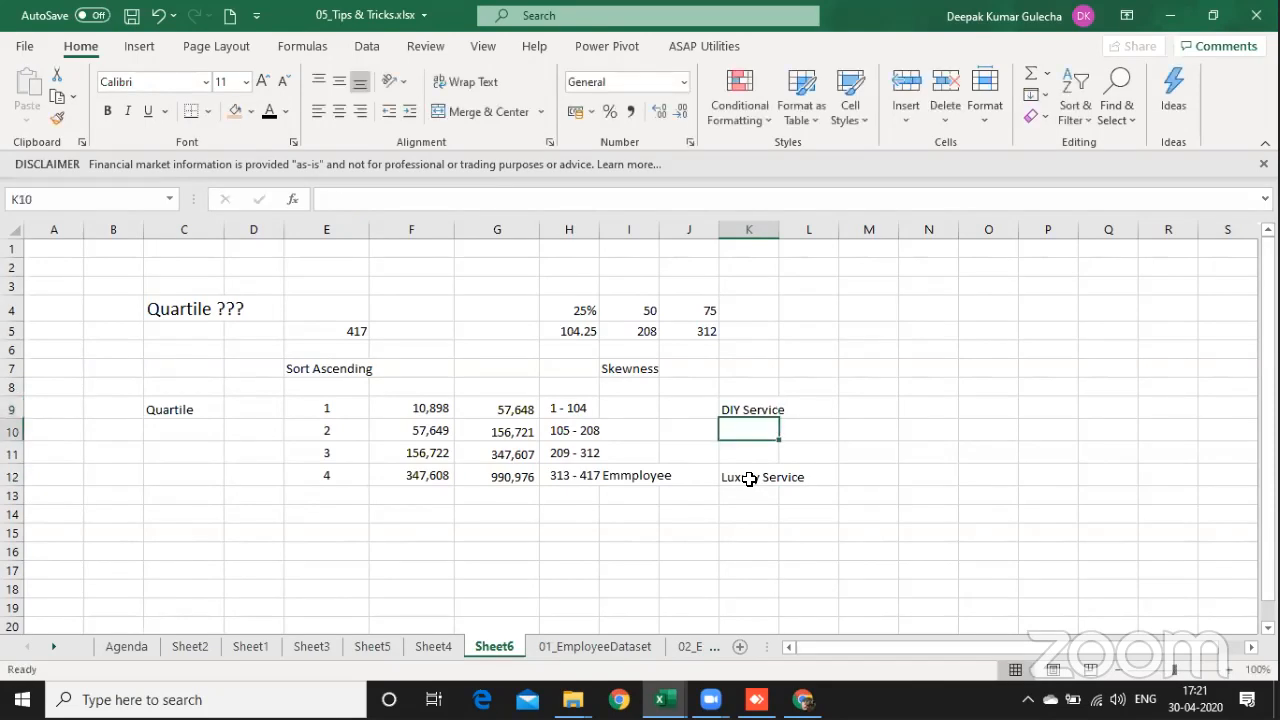
# Step: Enter "Lounge" in M12 beside Luxury Service
pyautogui.press('Down')
pyautogui.press('Down')
pyautogui.press('Right')
pyautogui.press('Right')
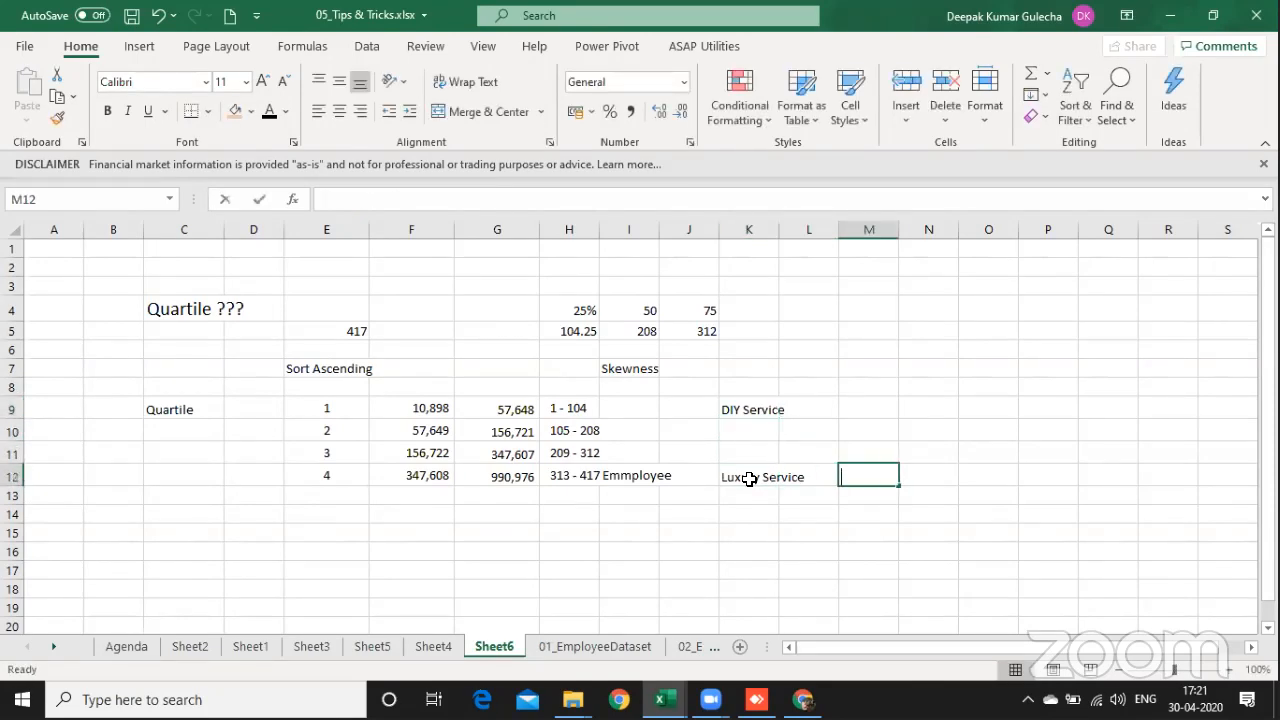
pyautogui.write('Lougue')
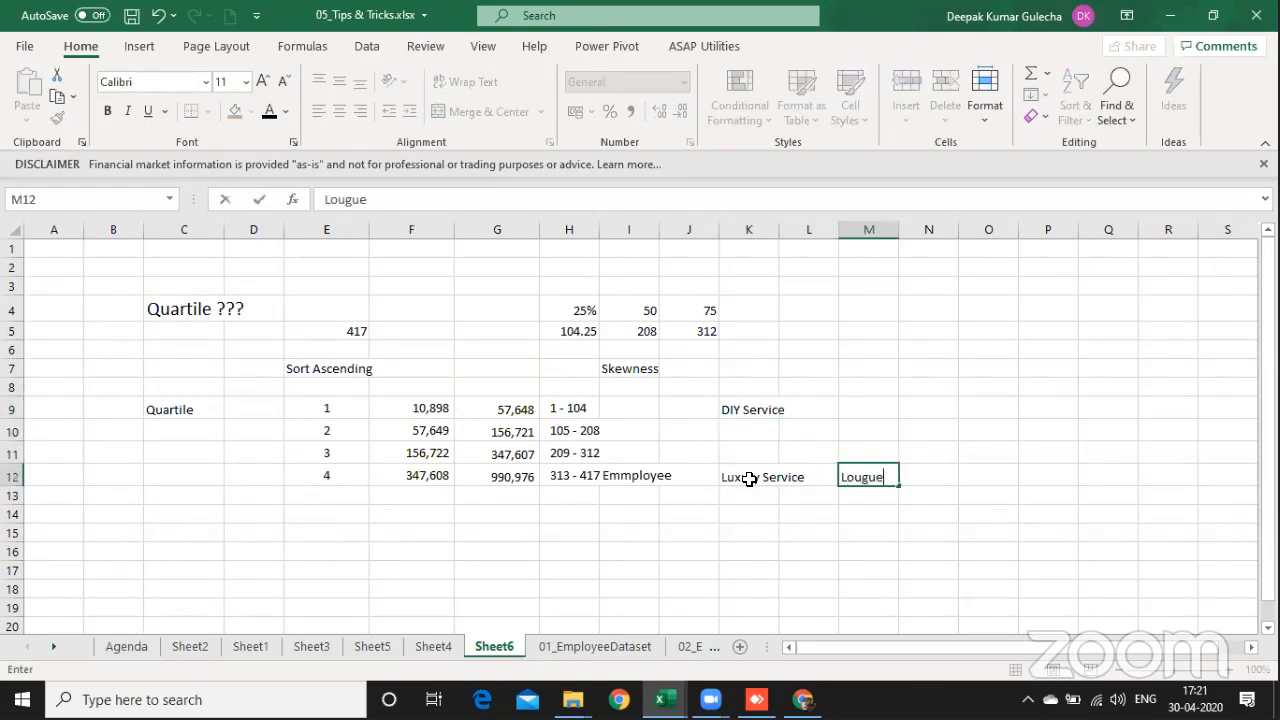
pyautogui.press('BackSpace')
pyautogui.press('BackSpace')
pyautogui.press('BackSpace')
pyautogui.write('unge')
# Step: Enter "Call Center" in M9 beside DIY Service
pyautogui.press('Up')
pyautogui.press('Up')
pyautogui.press('Up')
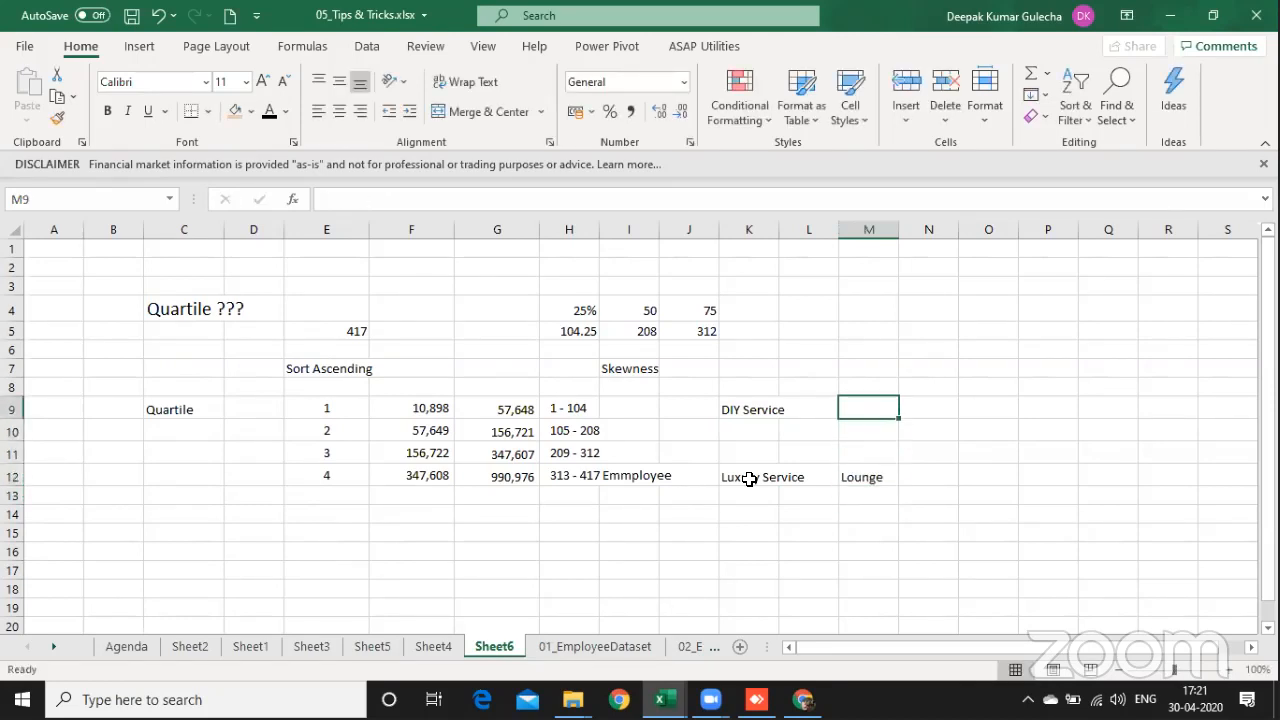
pyautogui.write('Call Ce')
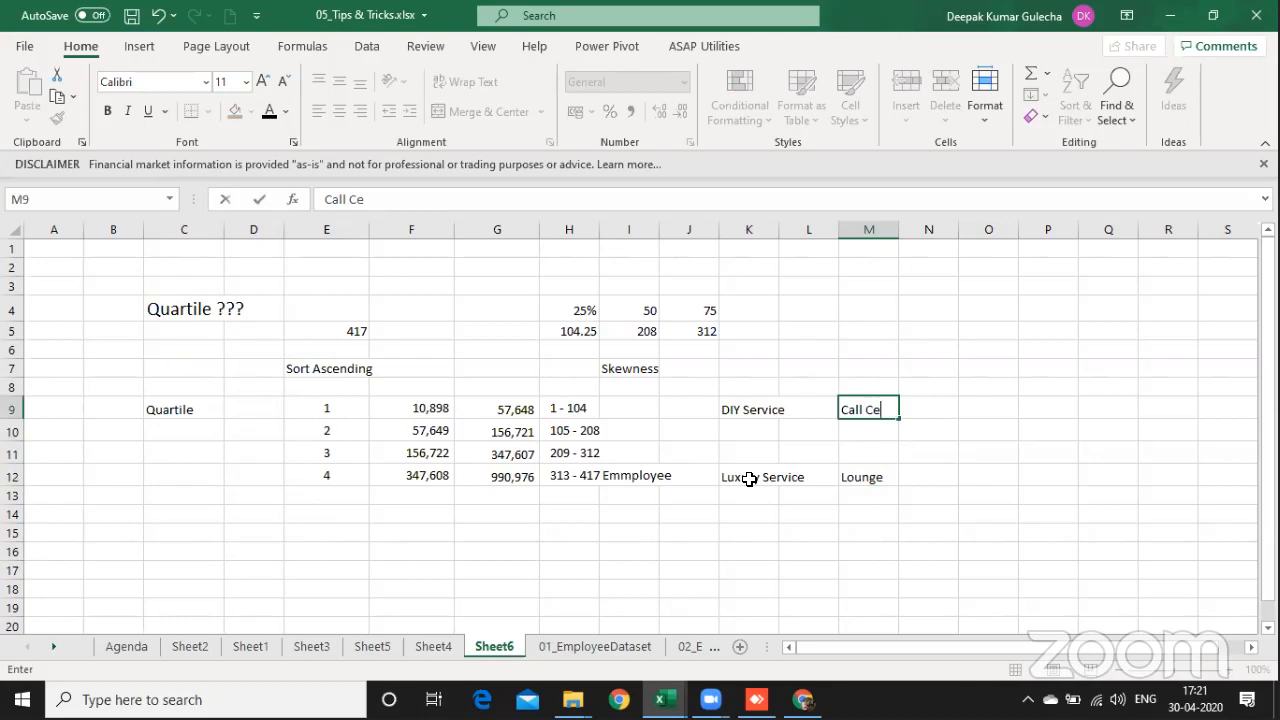
pyautogui.write('nter')
# Step: Extend the Lounge entry in M12 to "Lounge | Relationship No."
pyautogui.press('Down')
pyautogui.press('Down')
pyautogui.press('Down')
pyautogui.press('F2')
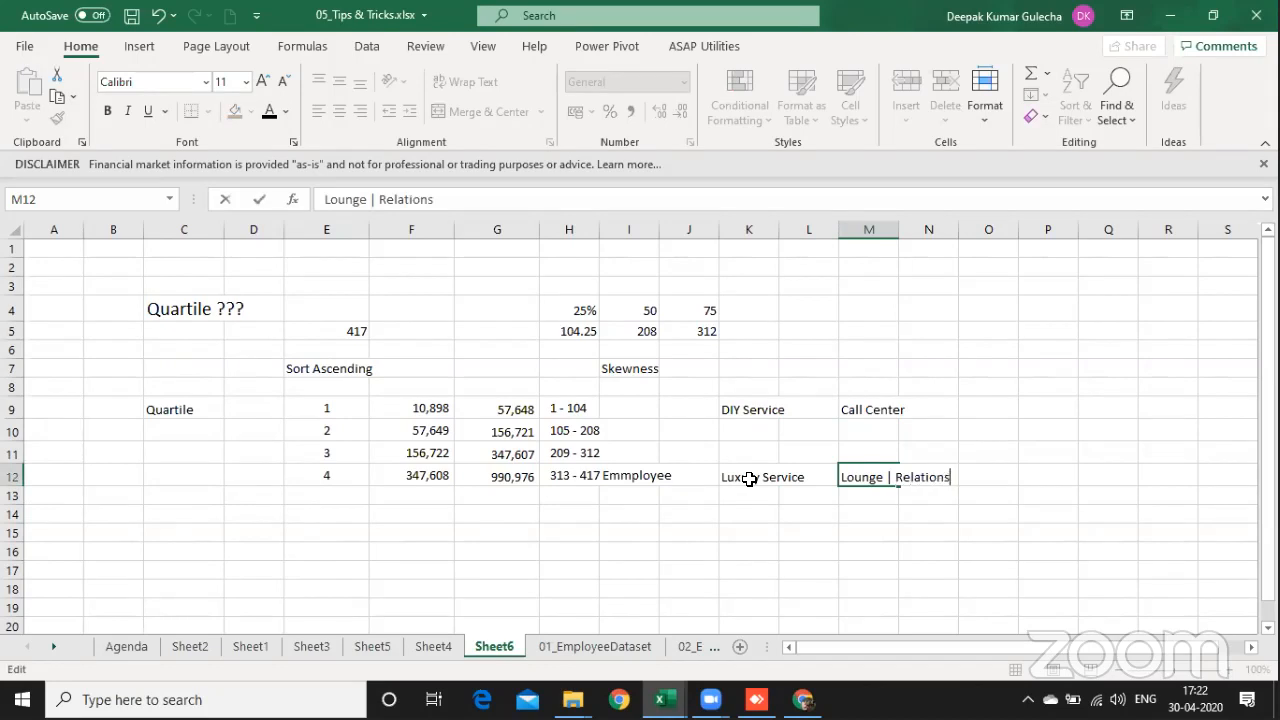
pyautogui.write('| Relationship No')
pyautogui.press('Return')
pyautogui.press('Up')
pyautogui.press('Up')
pyautogui.press('Up')
pyautogui.press('Up')
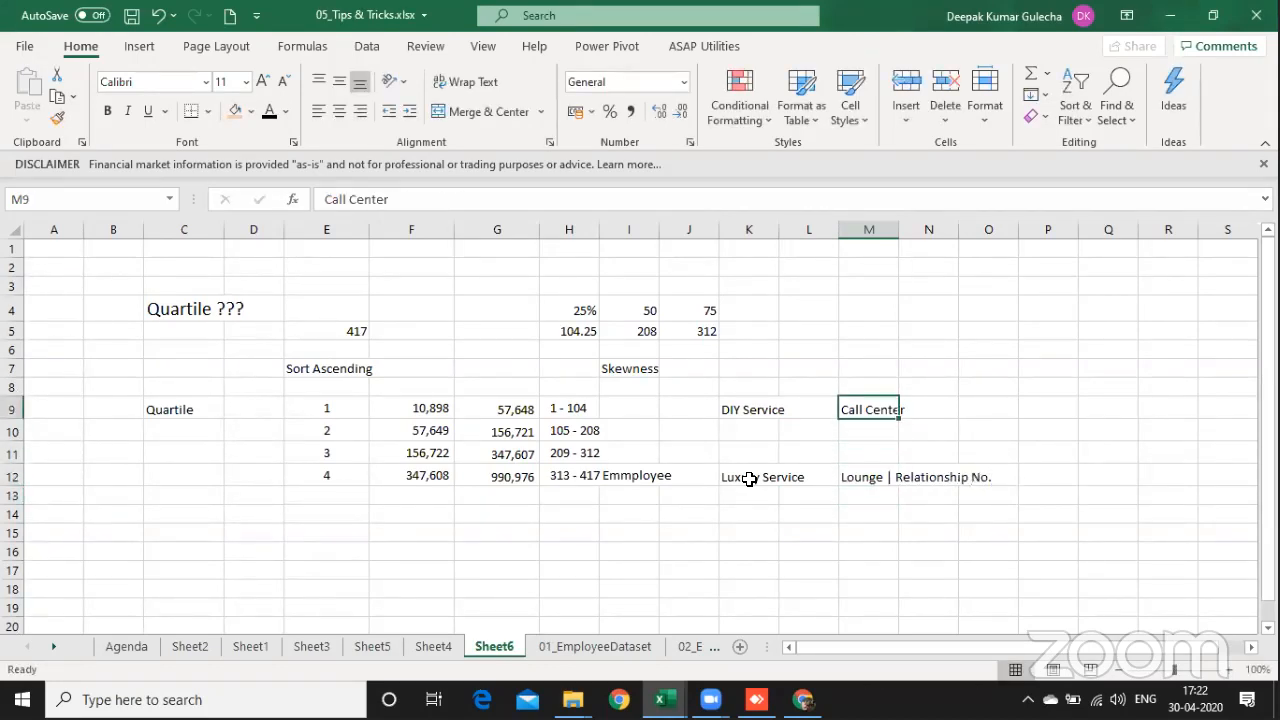
# Step: Change the ending of the M12 entry so it reads "Lounge | Relationship Manager"
pyautogui.press('Down')
pyautogui.press('Down')
pyautogui.press('Down')
pyautogui.press('F2')
pyautogui.press('BackSpace')
pyautogui.press('BackSpace')
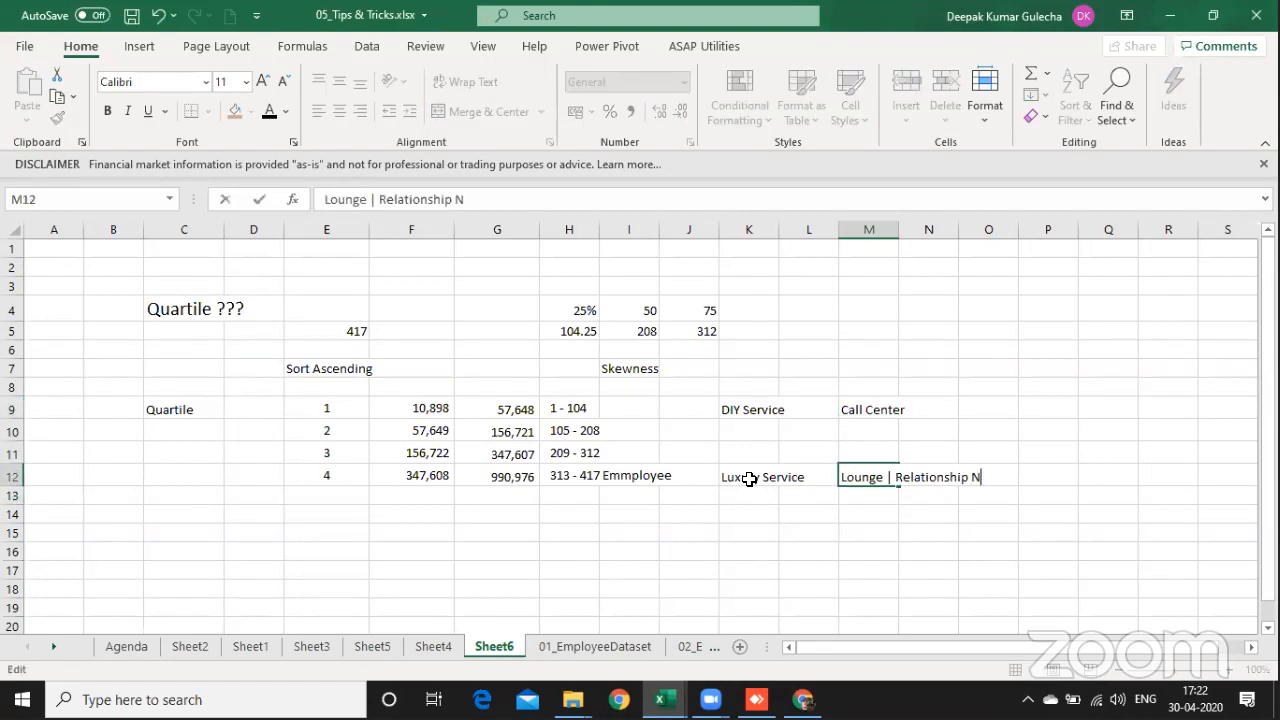
pyautogui.write('anager')
pyautogui.press('Return')
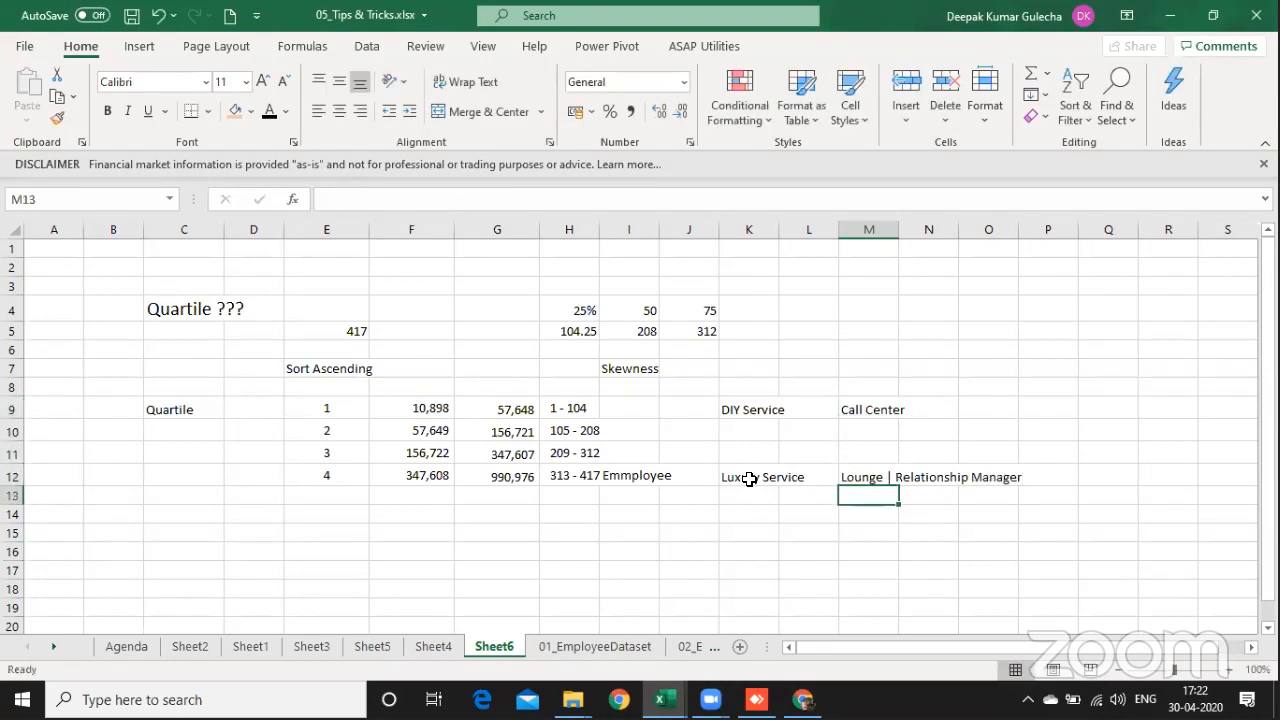
# Step: Widen column H so the full fourth-quartile position range fits in its cell
pyautogui.press('Up')
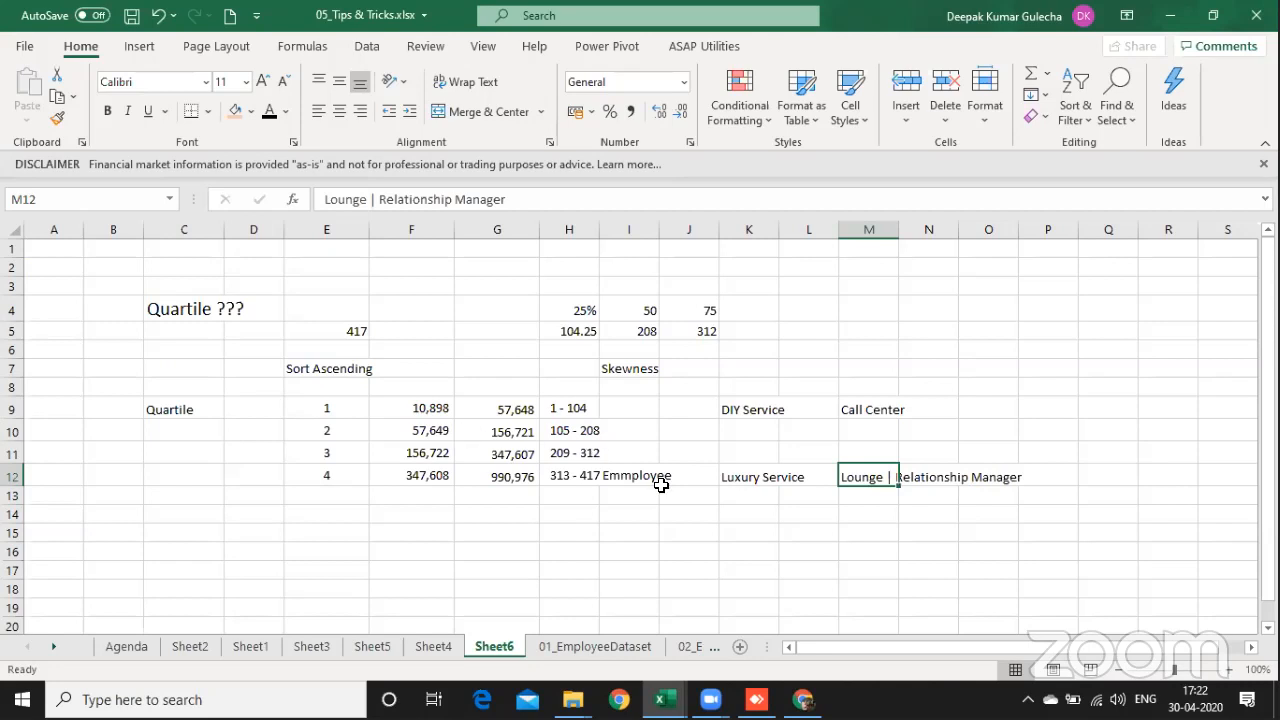
pyautogui.moveTo(608, 228); pyautogui.dragTo(692, 228)
pyautogui.click(600, 514)
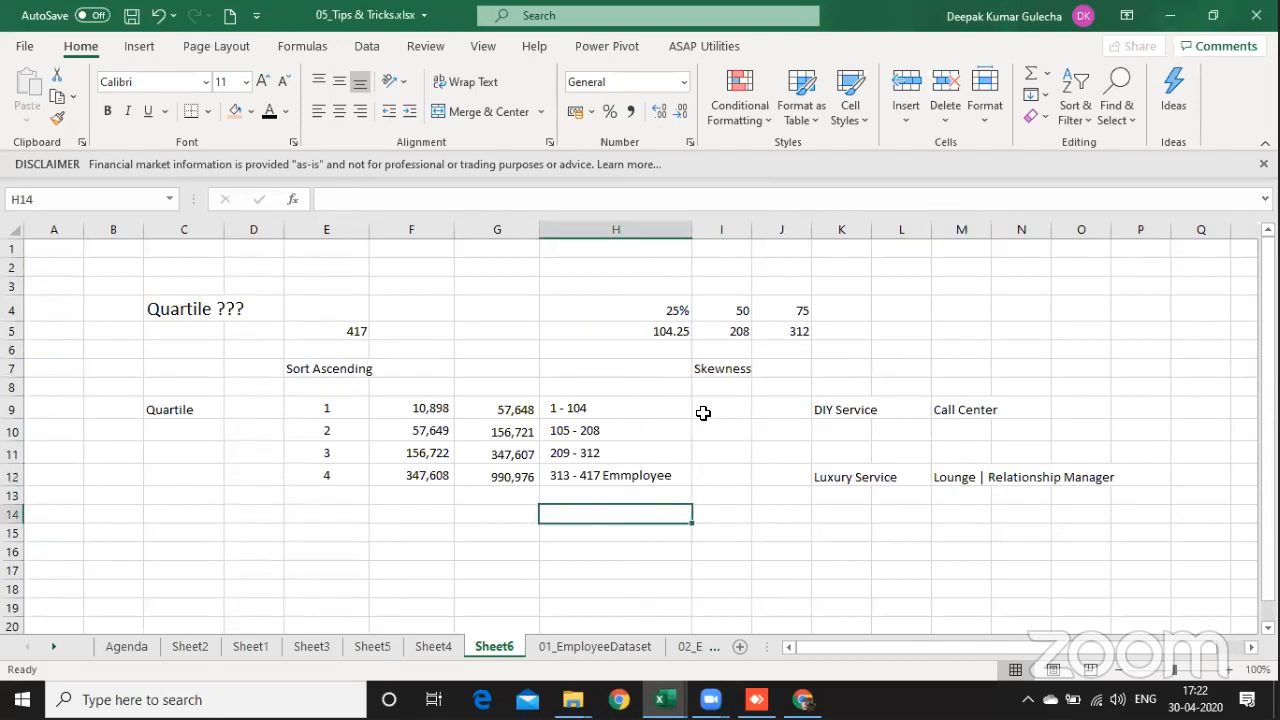
# Step: Move the service descriptions from K9:N12 to start at I9, next to the position ranges
pyautogui.click(761, 405)
pyautogui.press('Right')
pyautogui.hotkey('shift', 'Down')
pyautogui.hotkey('shift', 'Down')
pyautogui.hotkey('shift', 'Down')
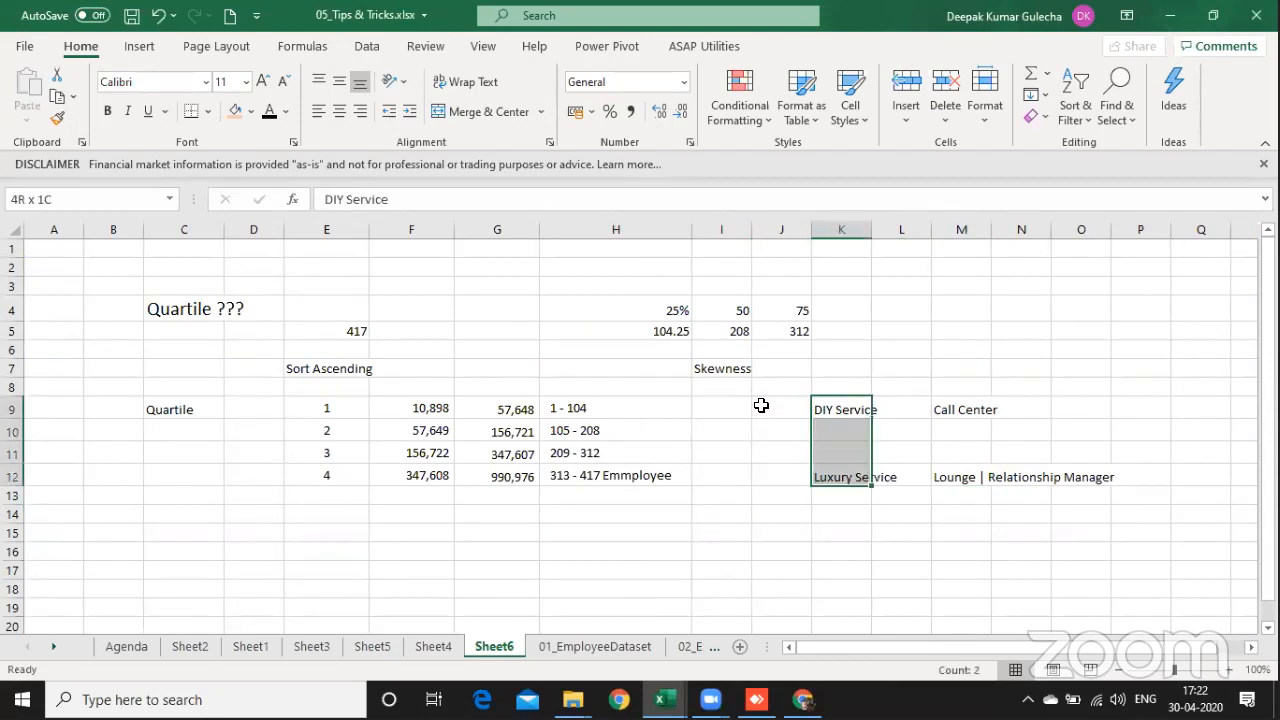
pyautogui.hotkey('shift', 'Right')
pyautogui.hotkey('shift', 'Right')
pyautogui.hotkey('ctrl', 'x')
pyautogui.press('Left')
pyautogui.press('Left')
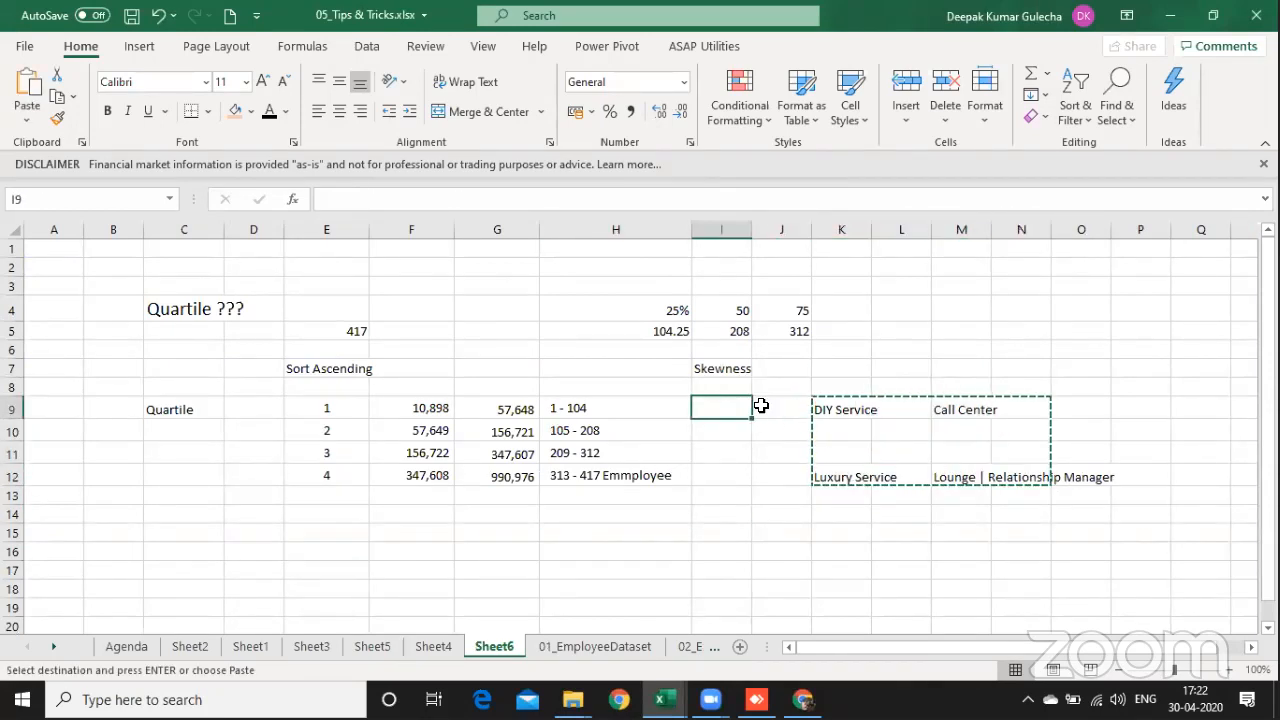
pyautogui.press('Return')
pyautogui.press('Down')
pyautogui.press('Down')
pyautogui.press('Up')
pyautogui.press('Up')
pyautogui.press('Up')
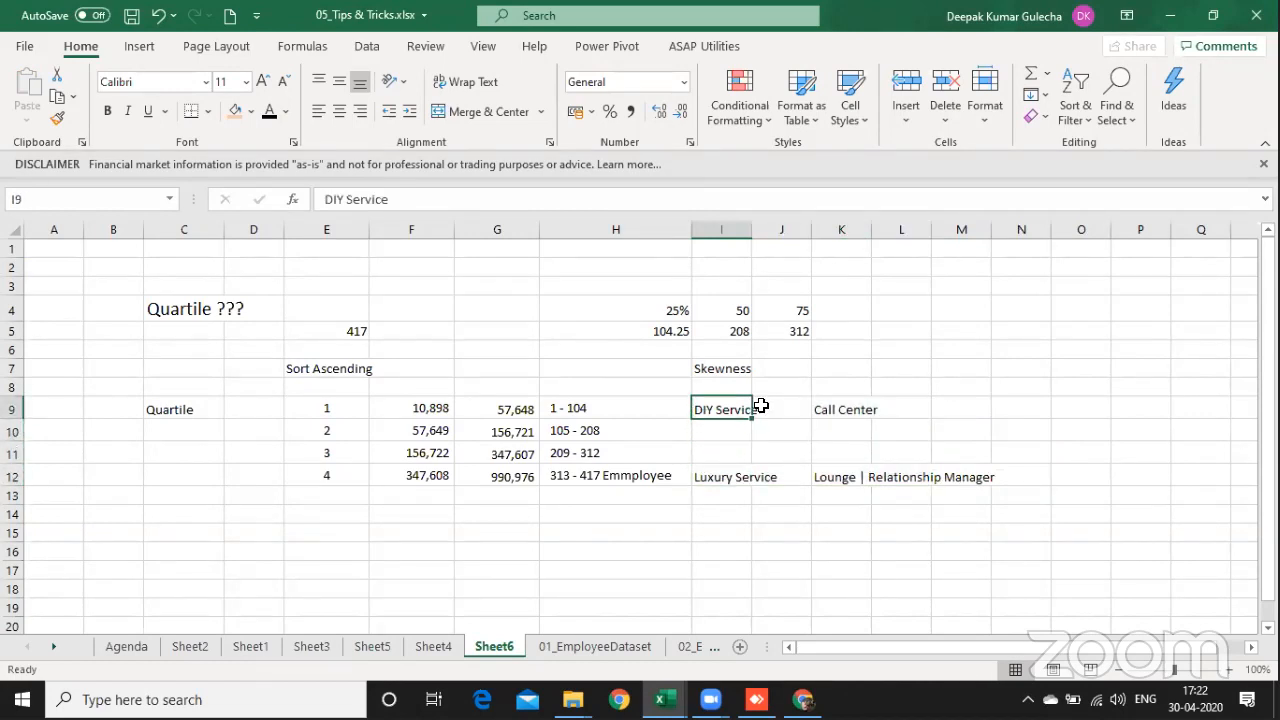
# Step: Go to the top of the 01_EmployeeDataset sheet and examine the staff list's Salary p.a. and Age columns
pyautogui.press('Left')
pyautogui.press('Left')
pyautogui.press('Left')
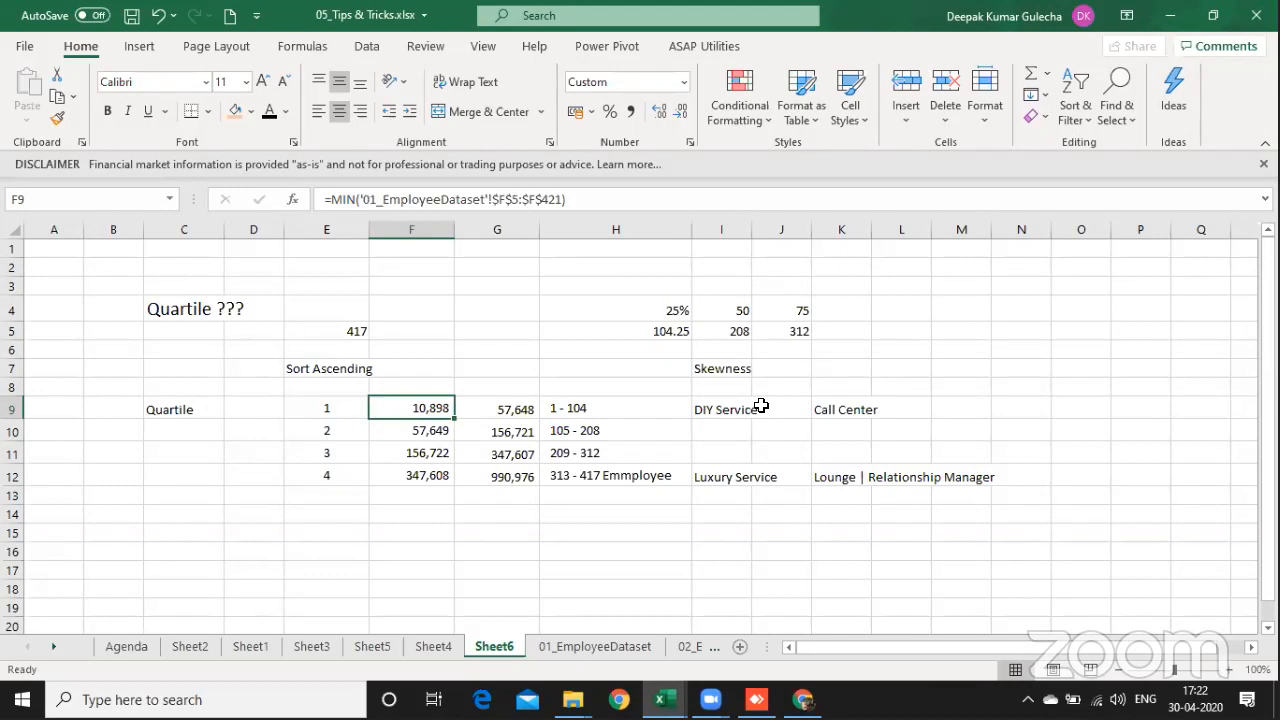
pyautogui.hotkey('ctrl', 'pagedown')
pyautogui.press('Up')
pyautogui.press('Up')
pyautogui.press('Up')
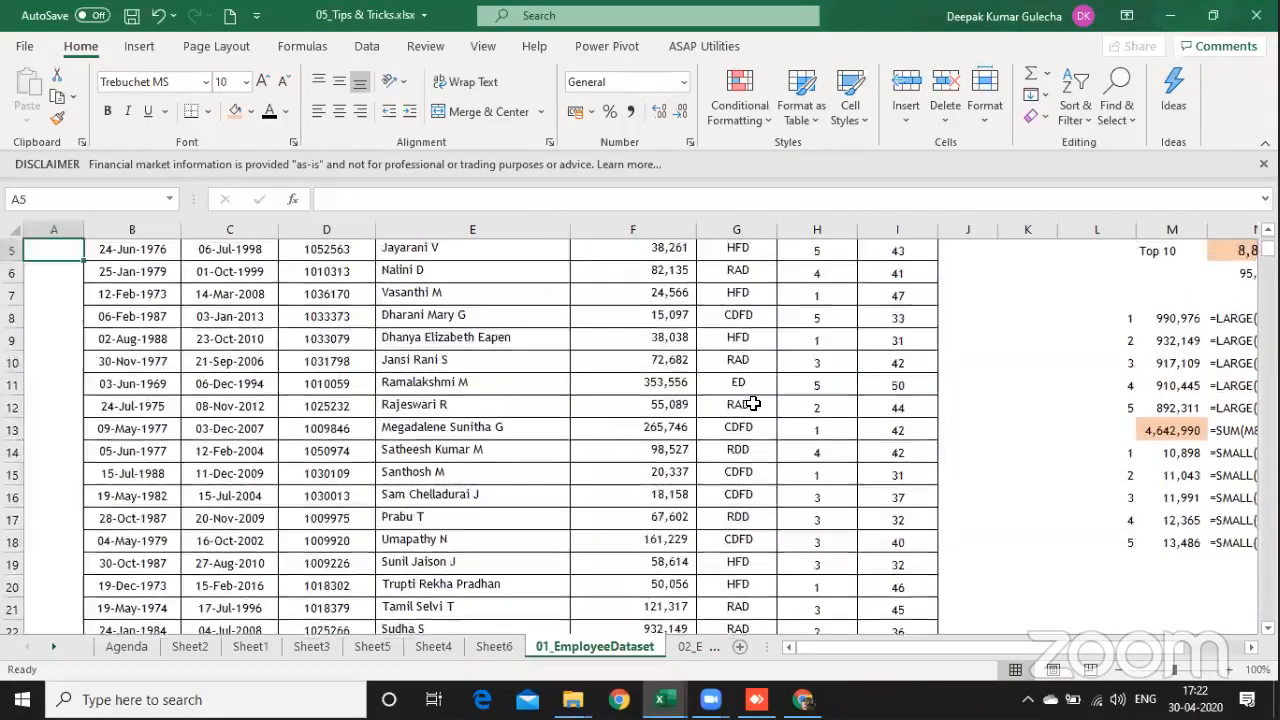
pyautogui.press('Up')
pyautogui.press('Up')
pyautogui.press('Up')
pyautogui.press('Up')
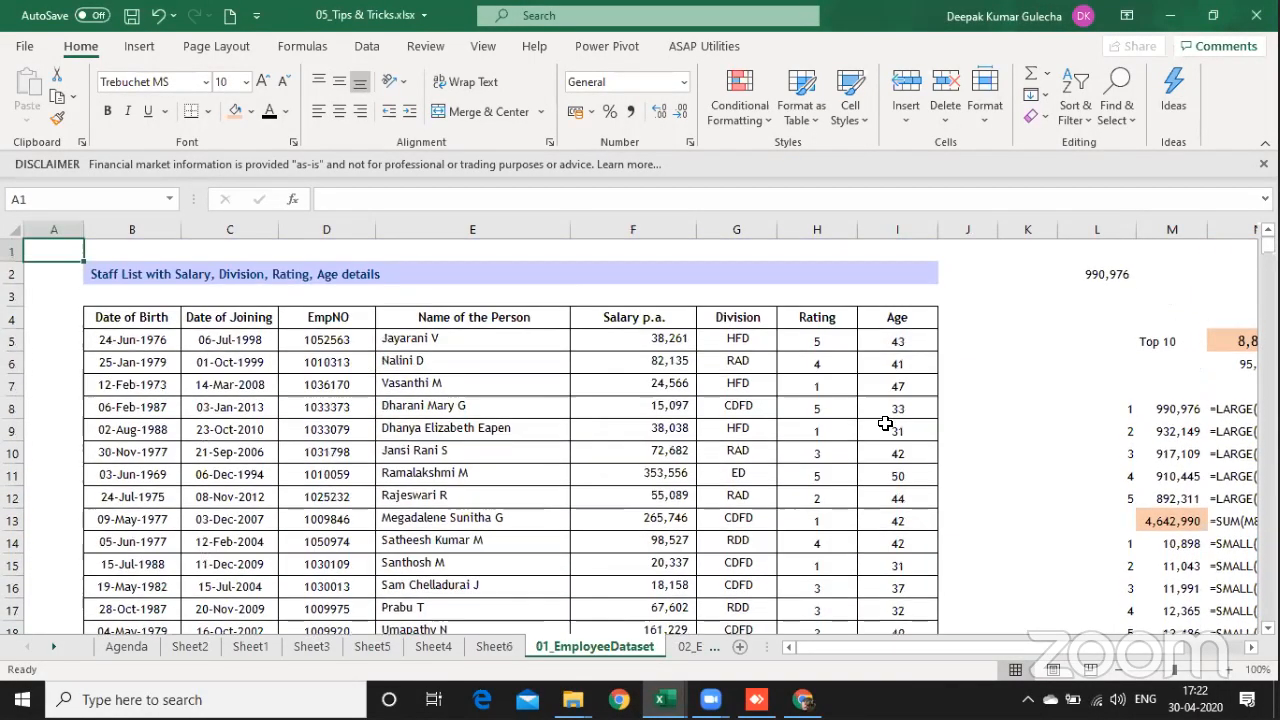
pyautogui.click(893, 350)
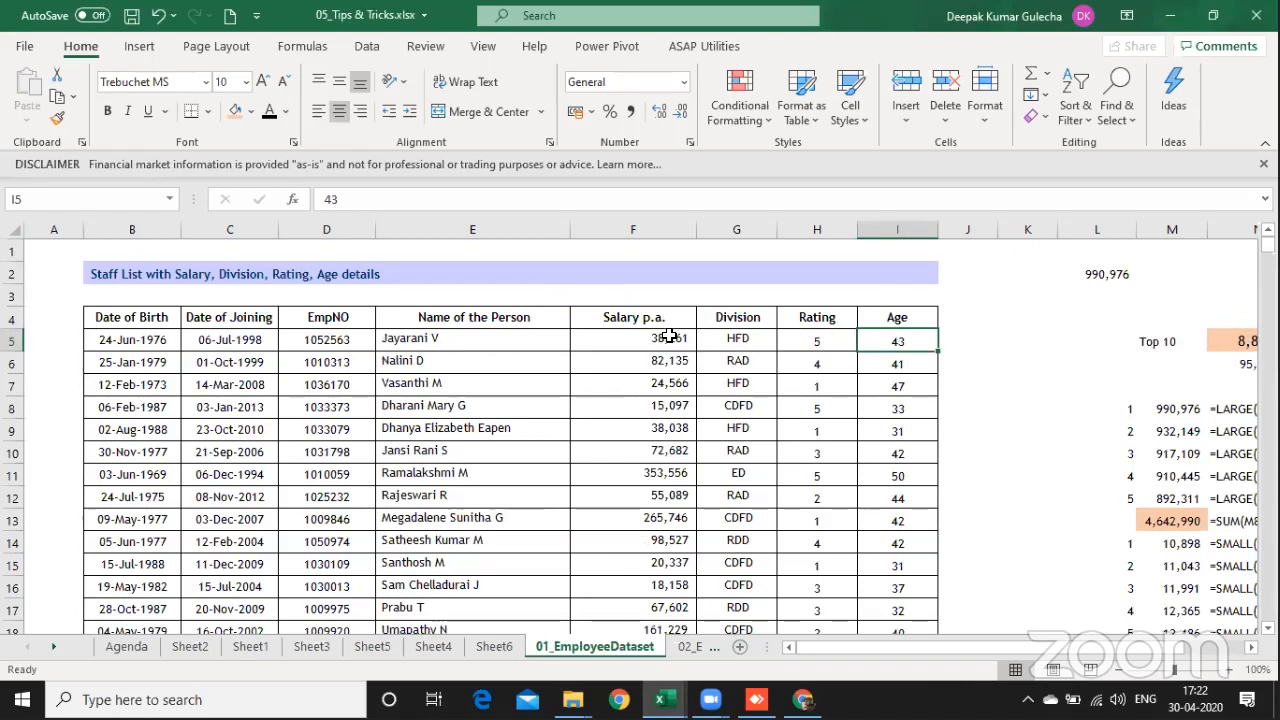
# Step: Link cell J4, beside the Age heading, to the Salary p.a. heading with the formula =F4
pyautogui.press('Right')
pyautogui.press('Right')
pyautogui.press('Right')
pyautogui.press('Right')
pyautogui.press('Right')
pyautogui.press('Right')
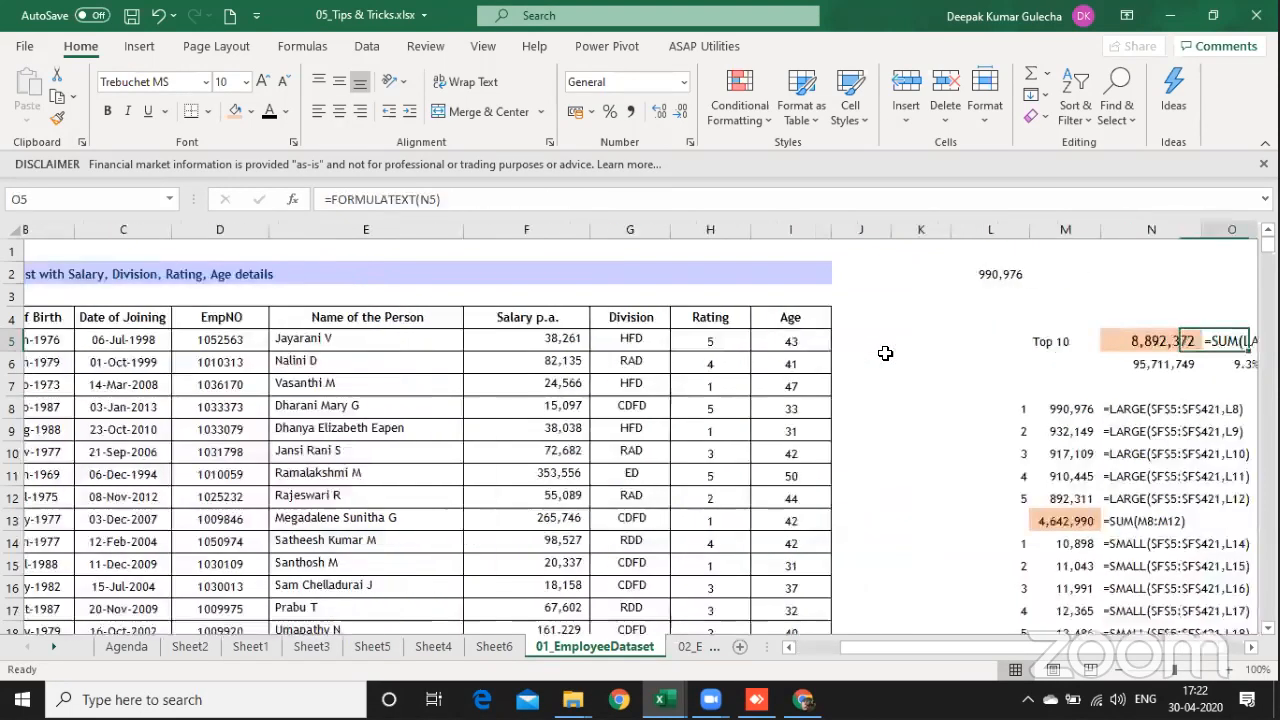
pyautogui.press('Left')
pyautogui.press('Left')
pyautogui.press('Left')
pyautogui.press('Left')
pyautogui.press('Left')
pyautogui.press('Up')
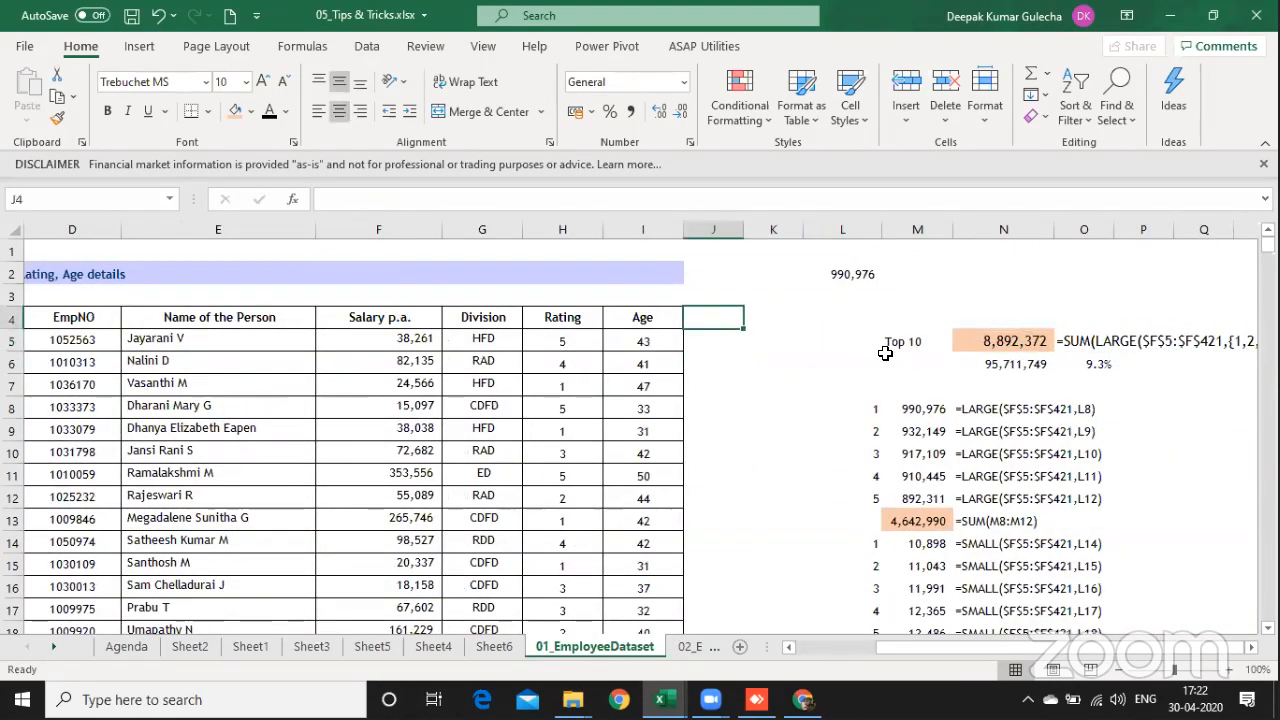
pyautogui.write('=')
pyautogui.press('Left')
pyautogui.press('Left')
pyautogui.press('Left')
pyautogui.press('Left')
pyautogui.press('Return')
pyautogui.press('Left')
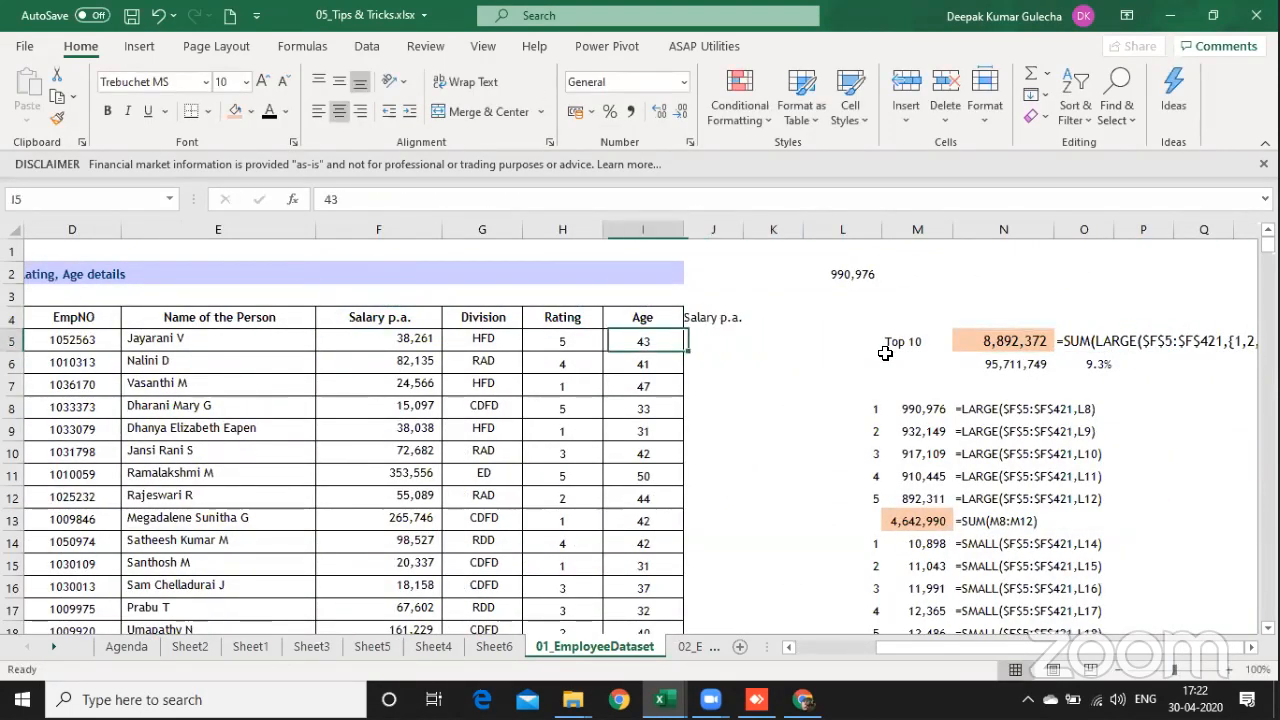
# Step: Fill the J4 formula down to row 421 so column J repeats every employee's salary next to the age
pyautogui.hotkey('ctrl', 'Down')
pyautogui.press('Right')
pyautogui.hotkey('ctrl', 'shift', 'Up')
pyautogui.hotkey('ctrl', 'd')
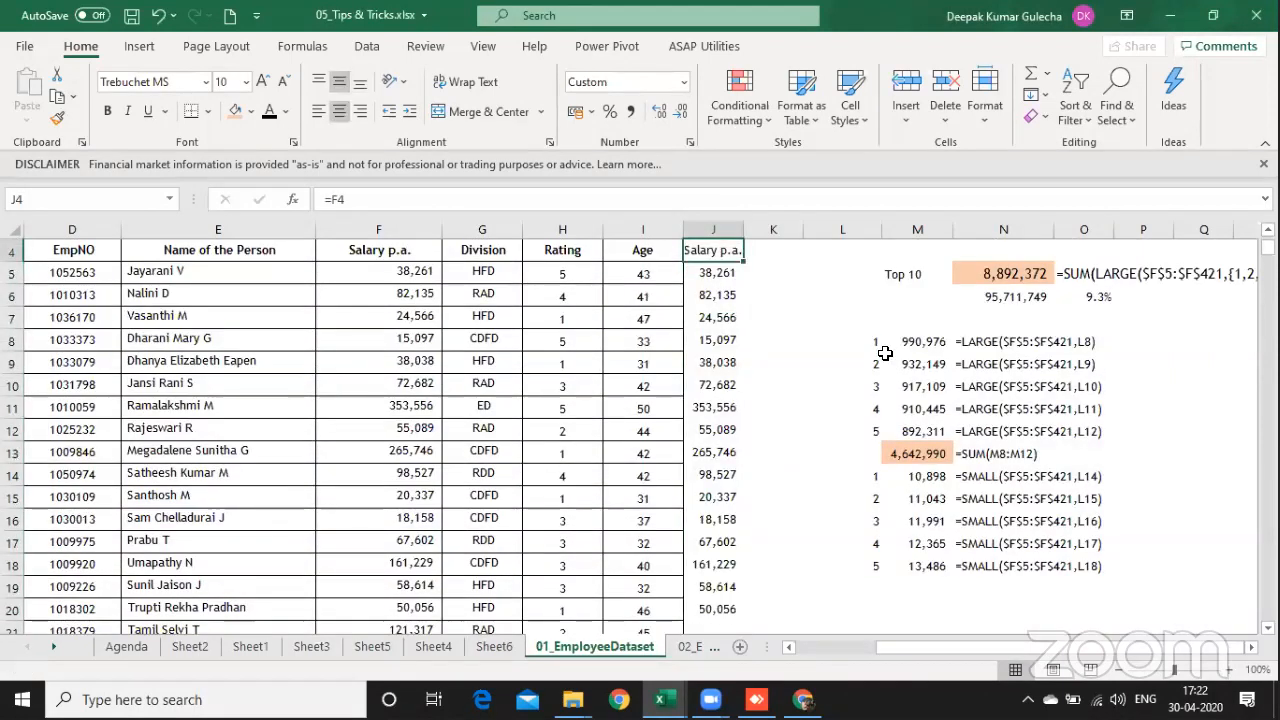
# Step: Insert a scatter chart of salary against age from columns I and J and widen the chart on both sides
pyautogui.hotkey('shift', 'Left')
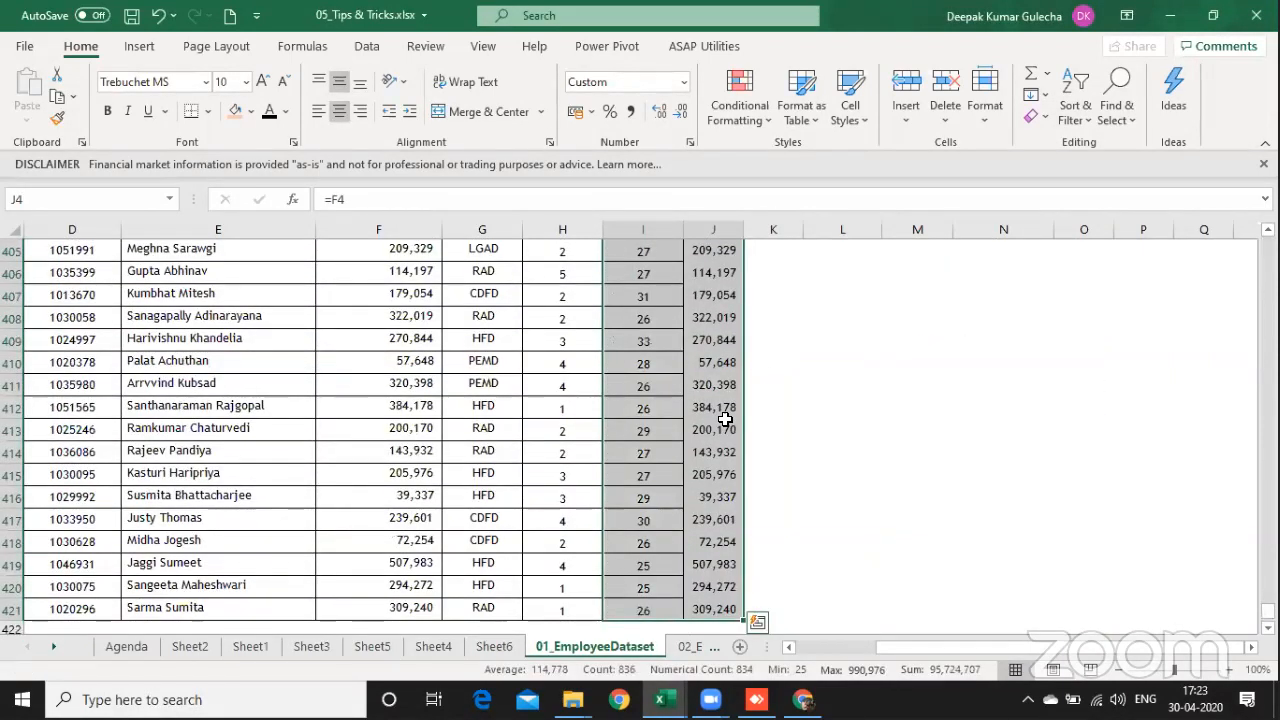
pyautogui.click(139, 46)
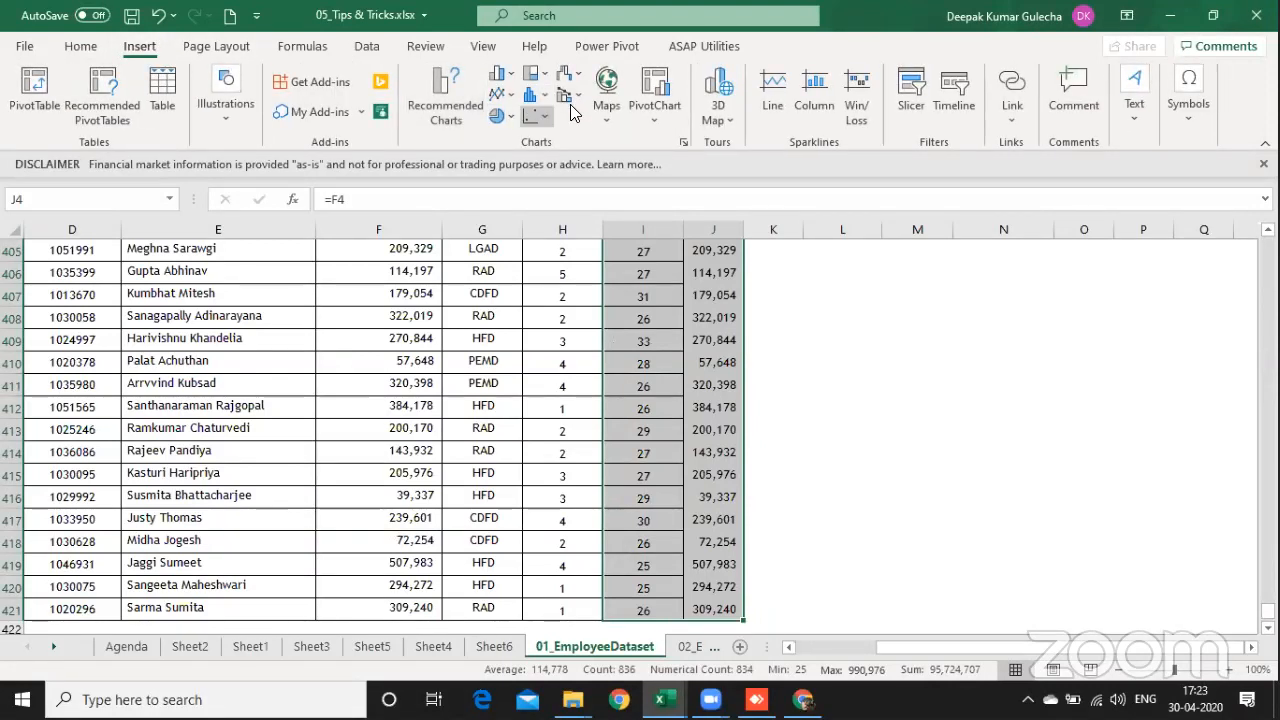
pyautogui.click(571, 114)
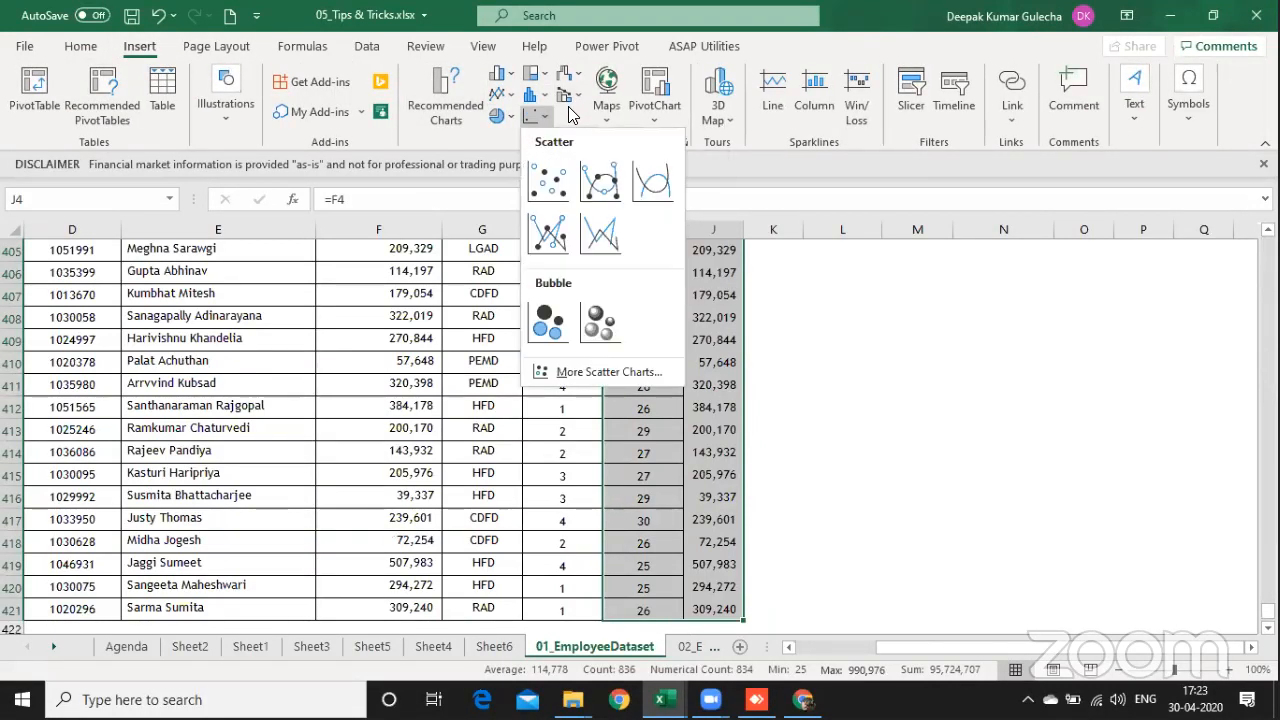
pyautogui.click(546, 178)
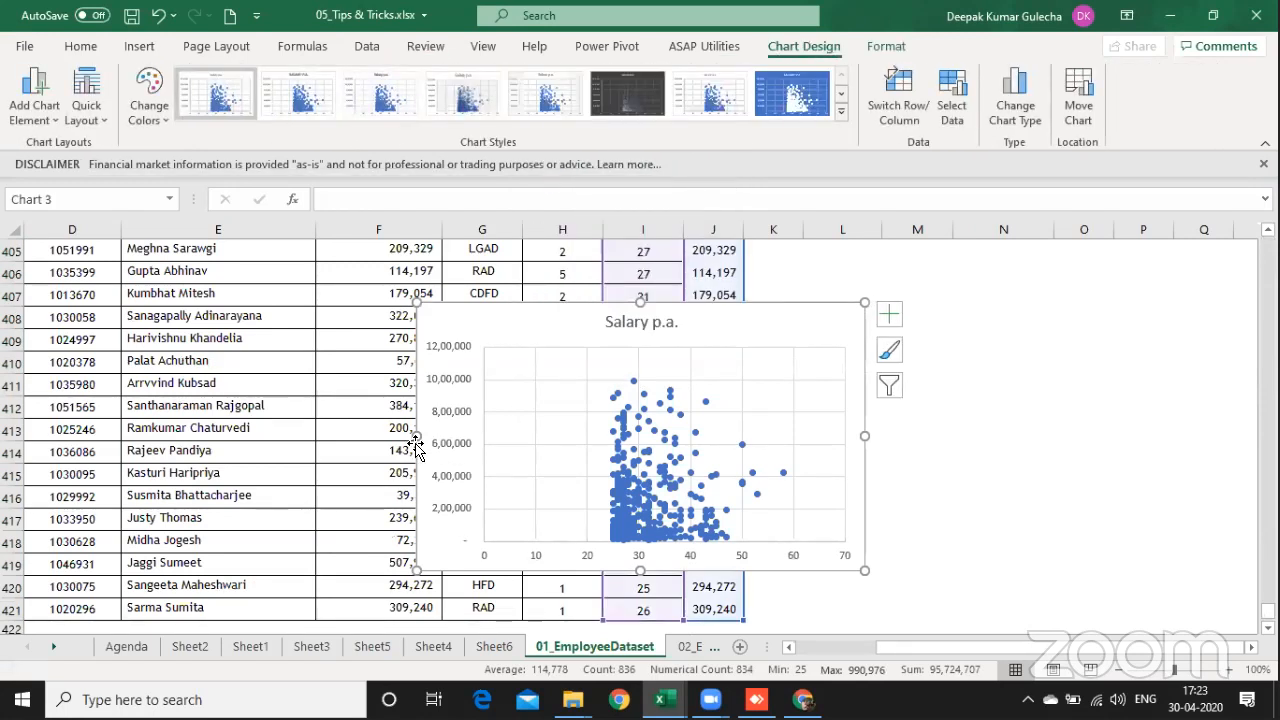
pyautogui.moveTo(411, 437); pyautogui.dragTo(131, 438)
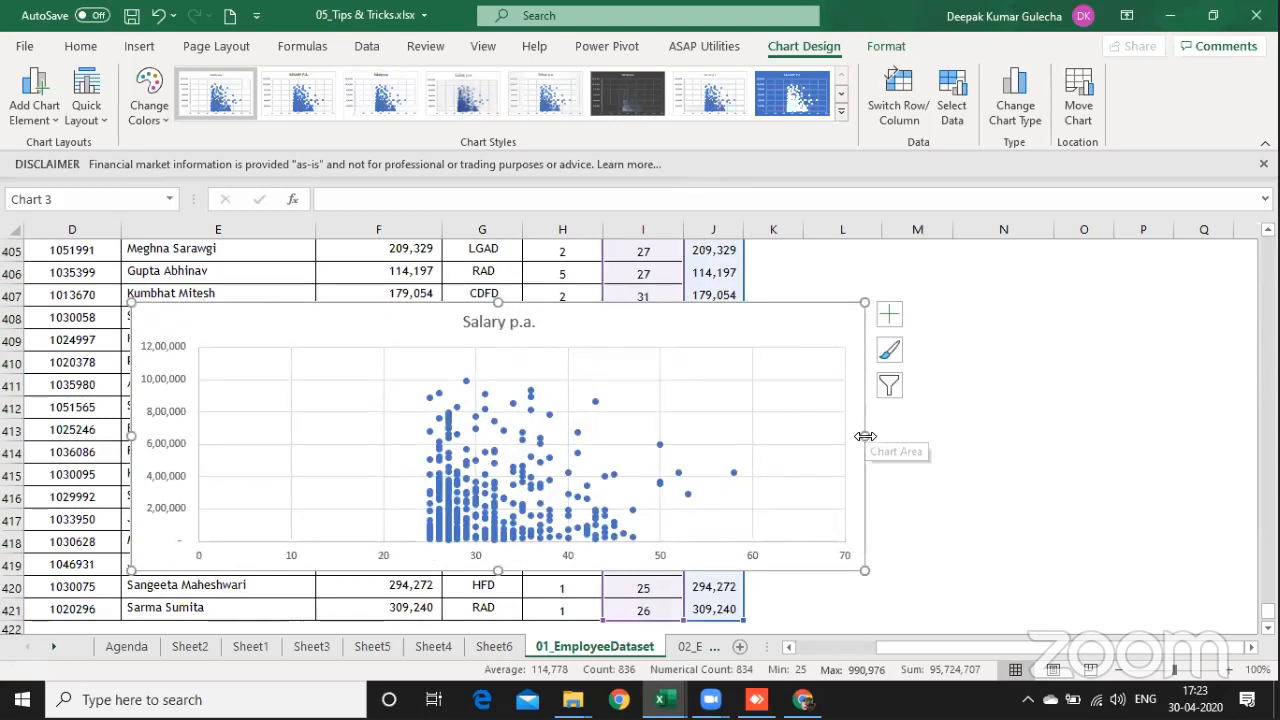
pyautogui.moveTo(864, 435); pyautogui.dragTo(901, 428)
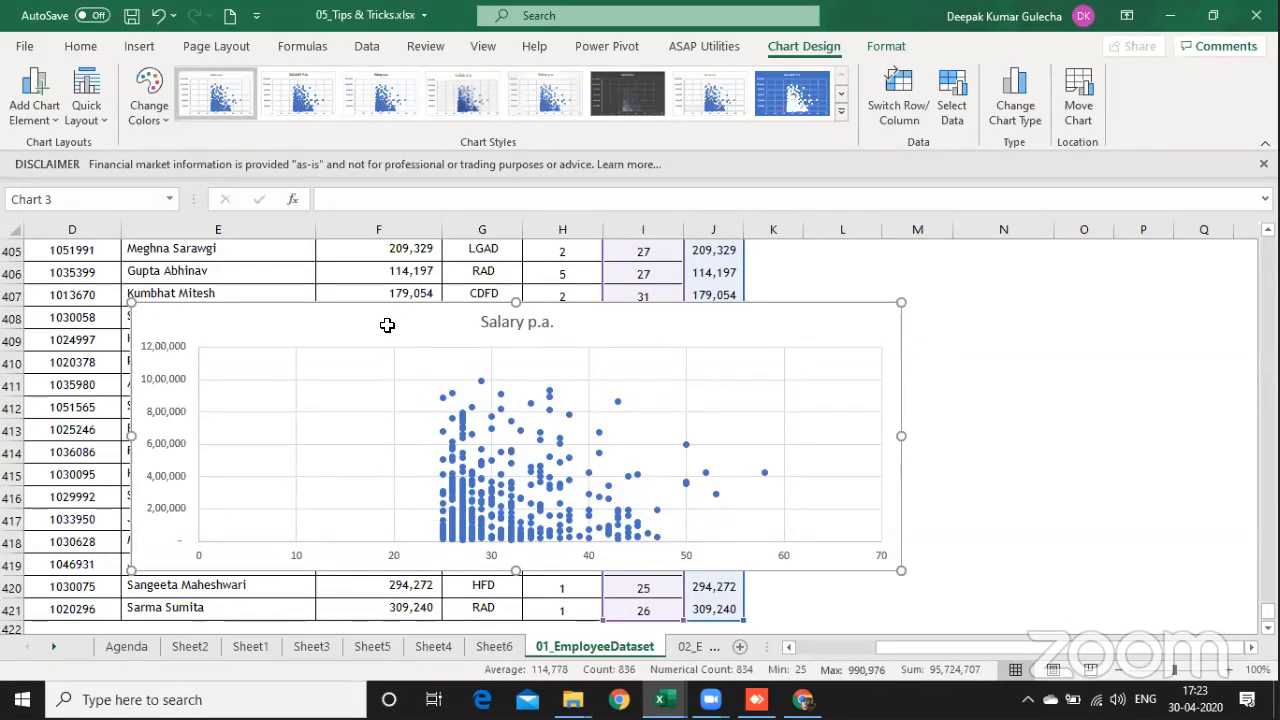
# Step: Replace the scatter chart with a new one from the same age and salary columns and enlarge it
pyautogui.press('Delete')
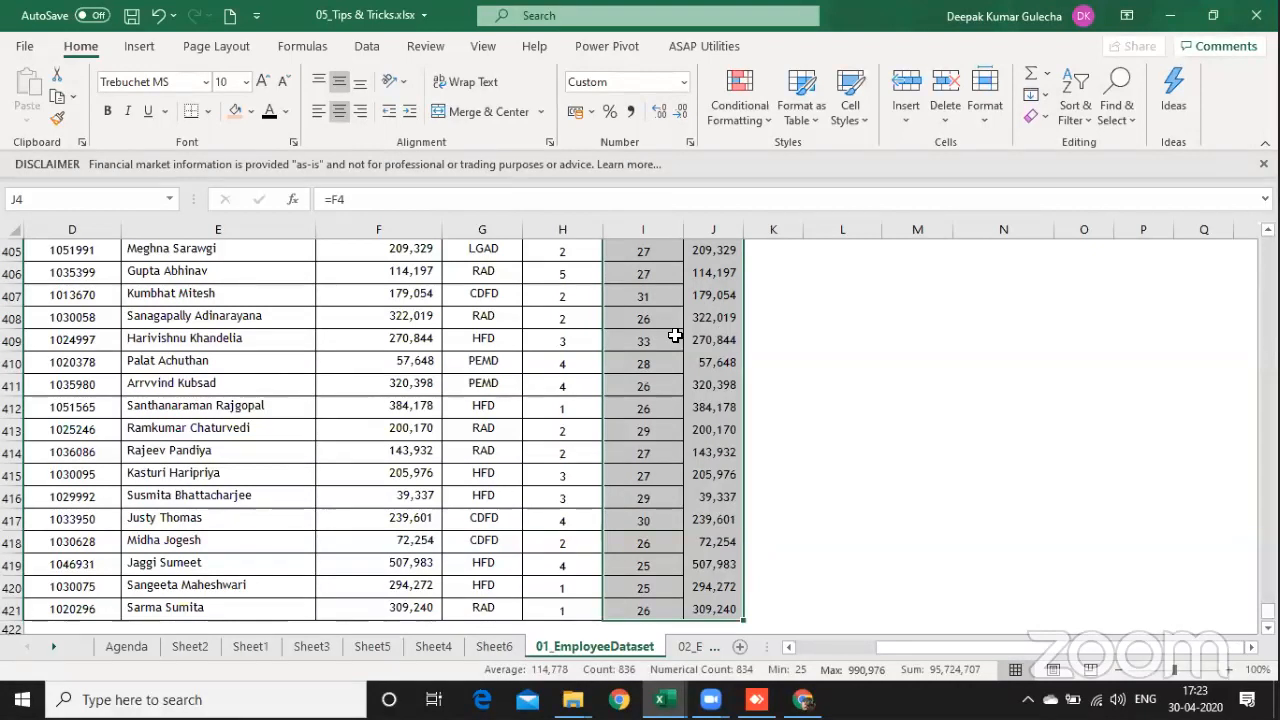
pyautogui.click(133, 47)
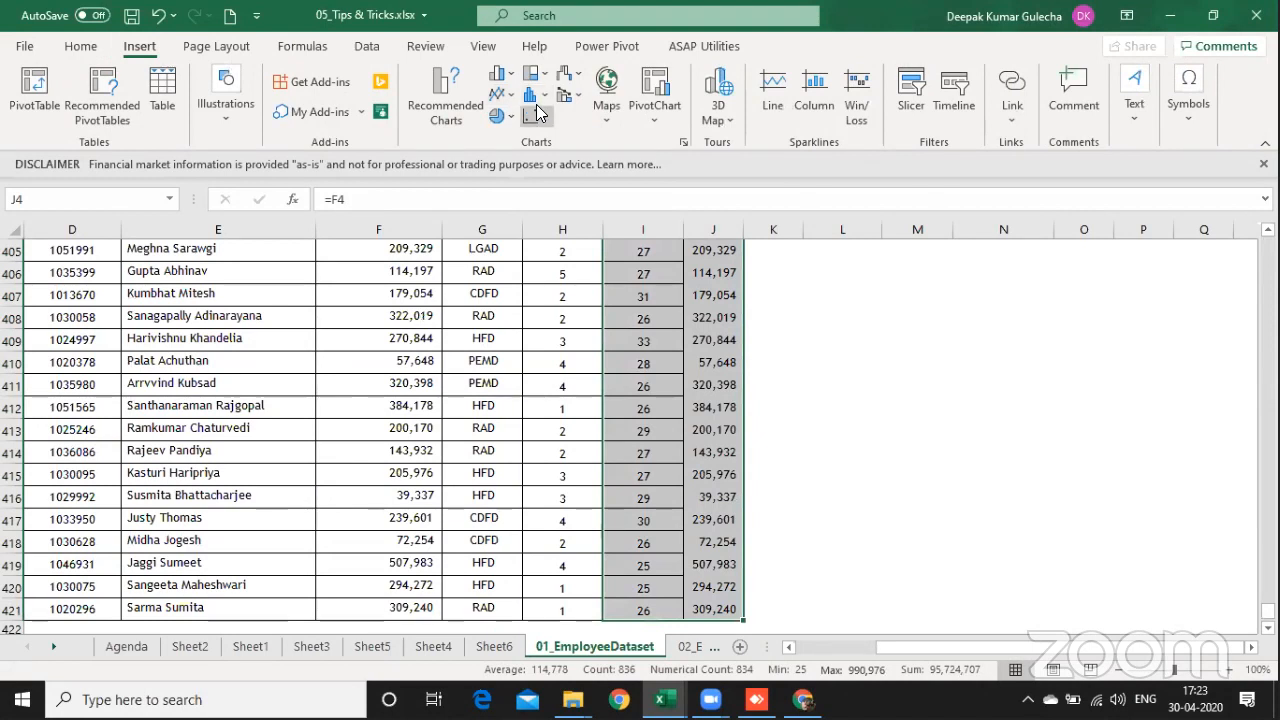
pyautogui.click(535, 114)
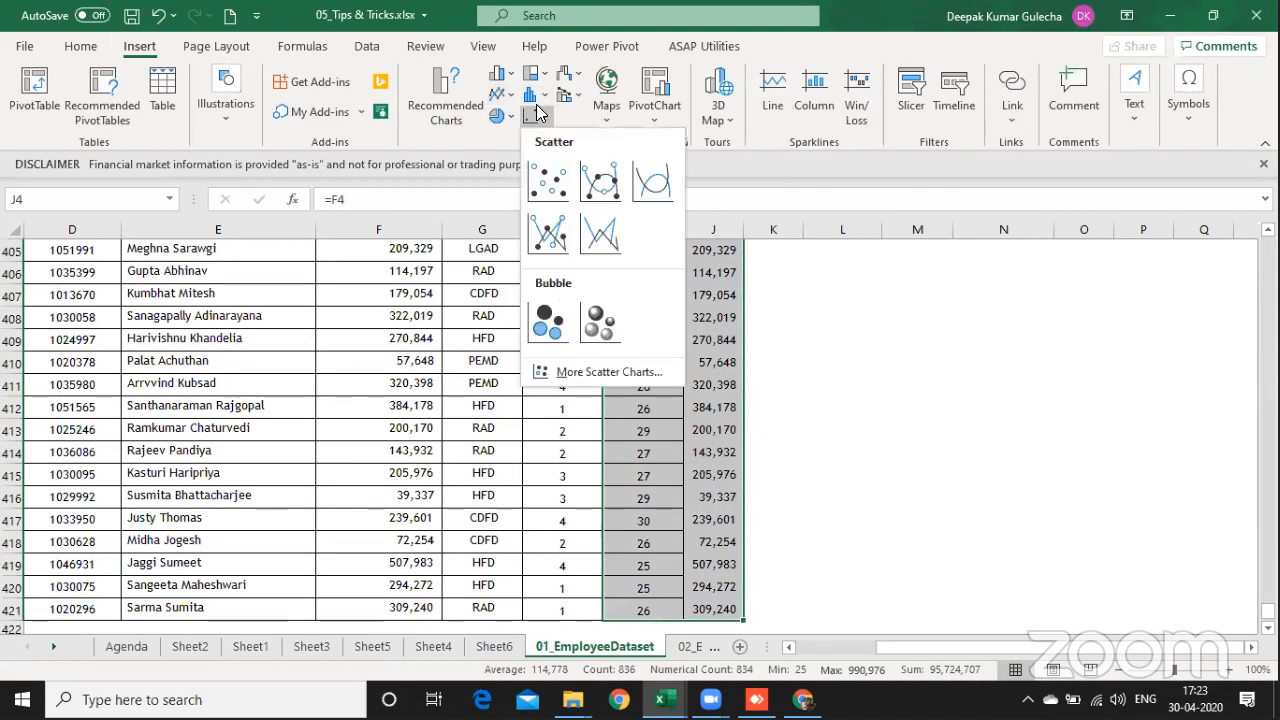
pyautogui.click(548, 178)
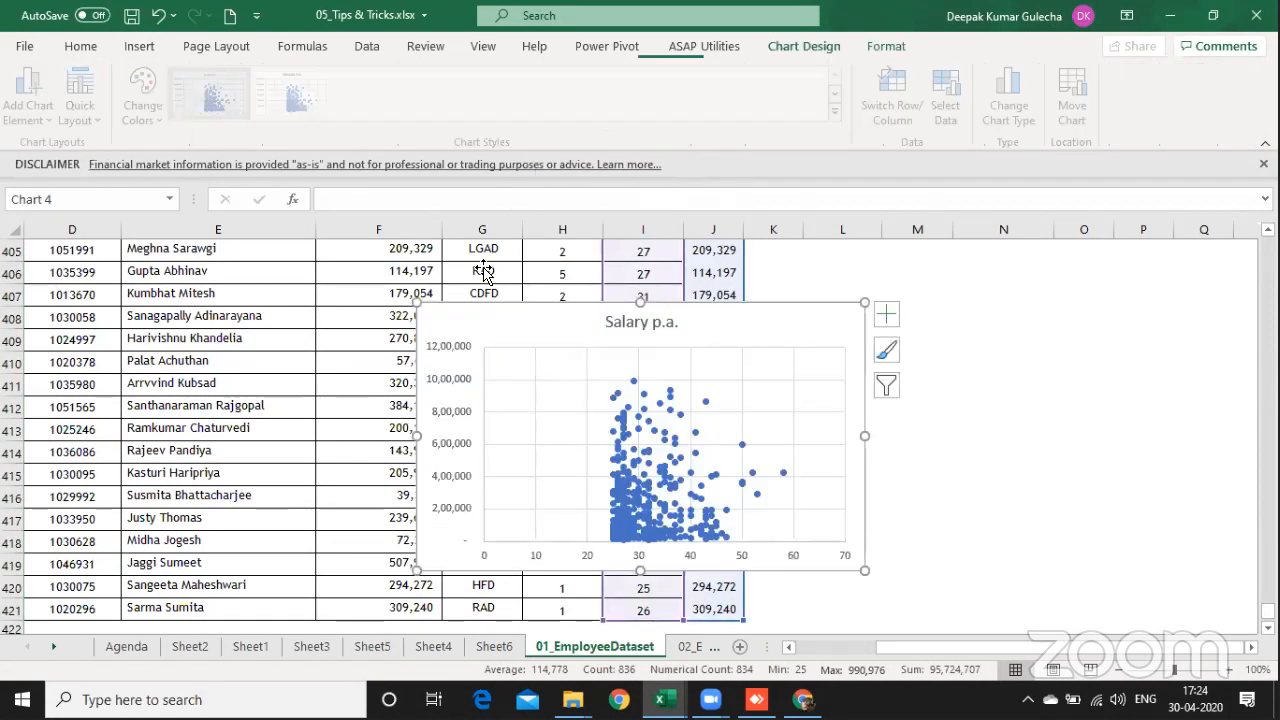
pyautogui.moveTo(418, 566); pyautogui.dragTo(148, 575)
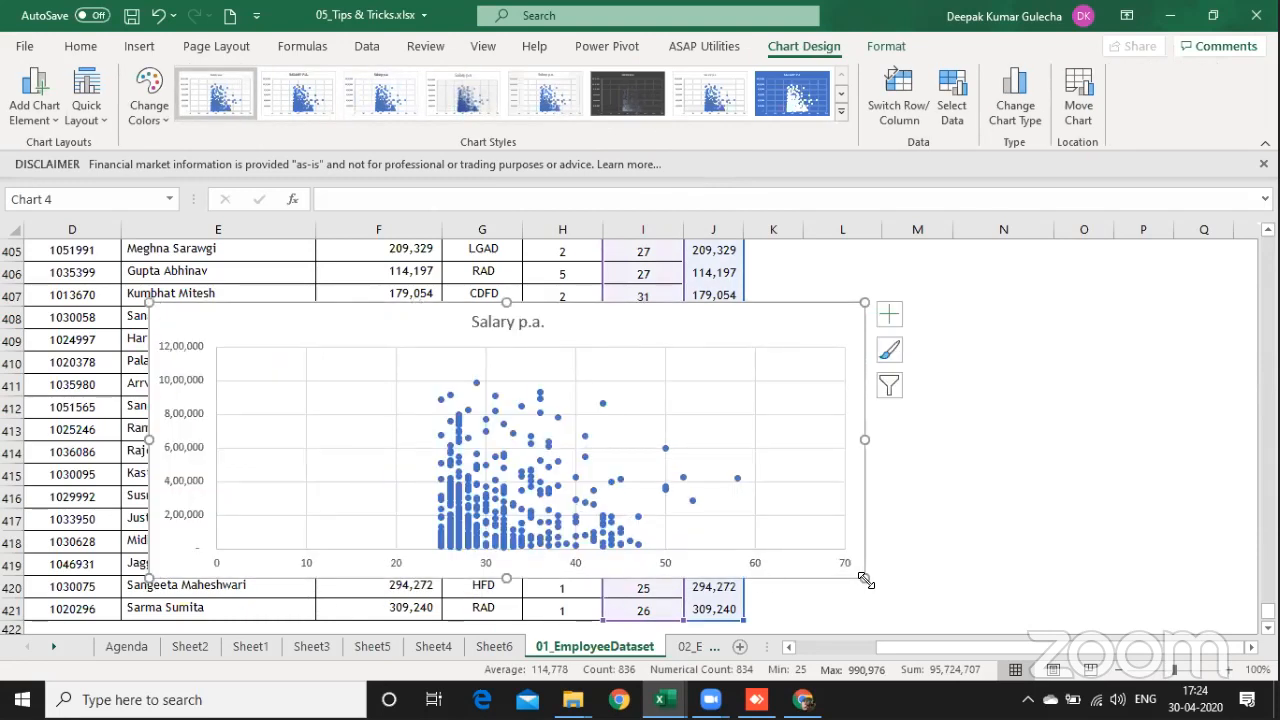
pyautogui.moveTo(865, 580); pyautogui.dragTo(1010, 623)
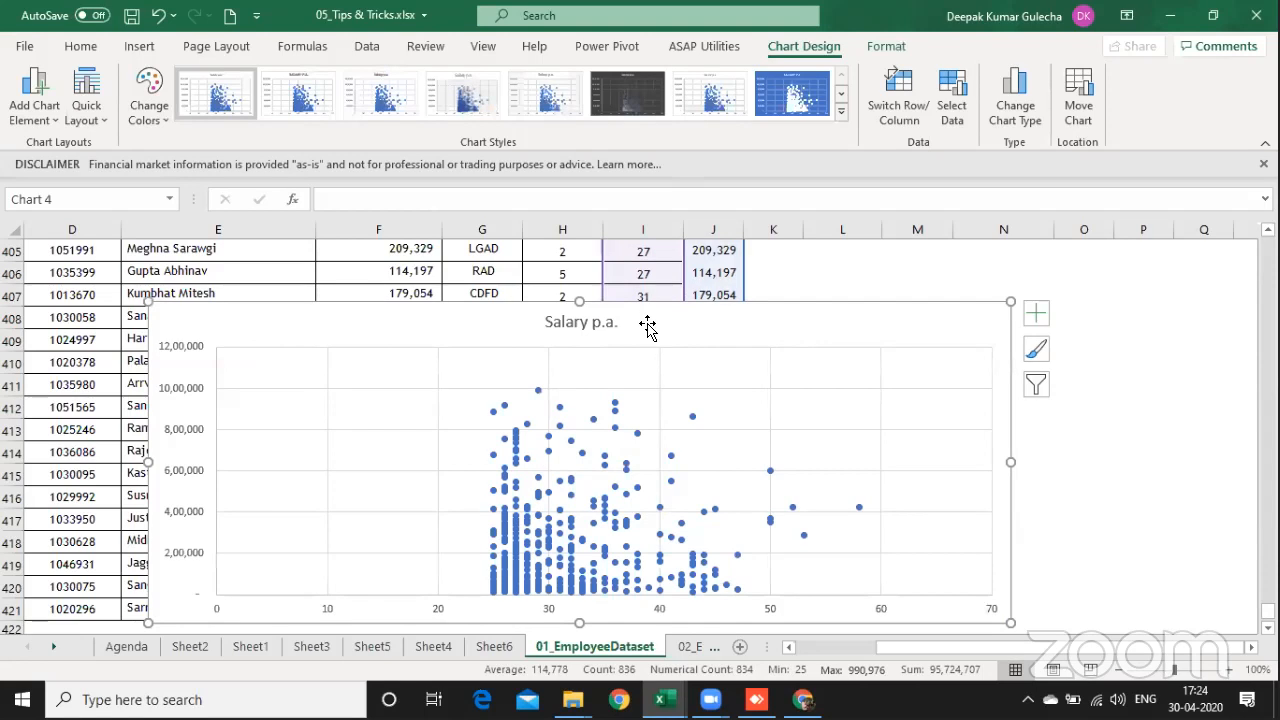
# Step: Try a ringed-marker chart style on the repositioned, taller scatter chart, and delete the chart
pyautogui.moveTo(648, 325); pyautogui.dragTo(554, 263)
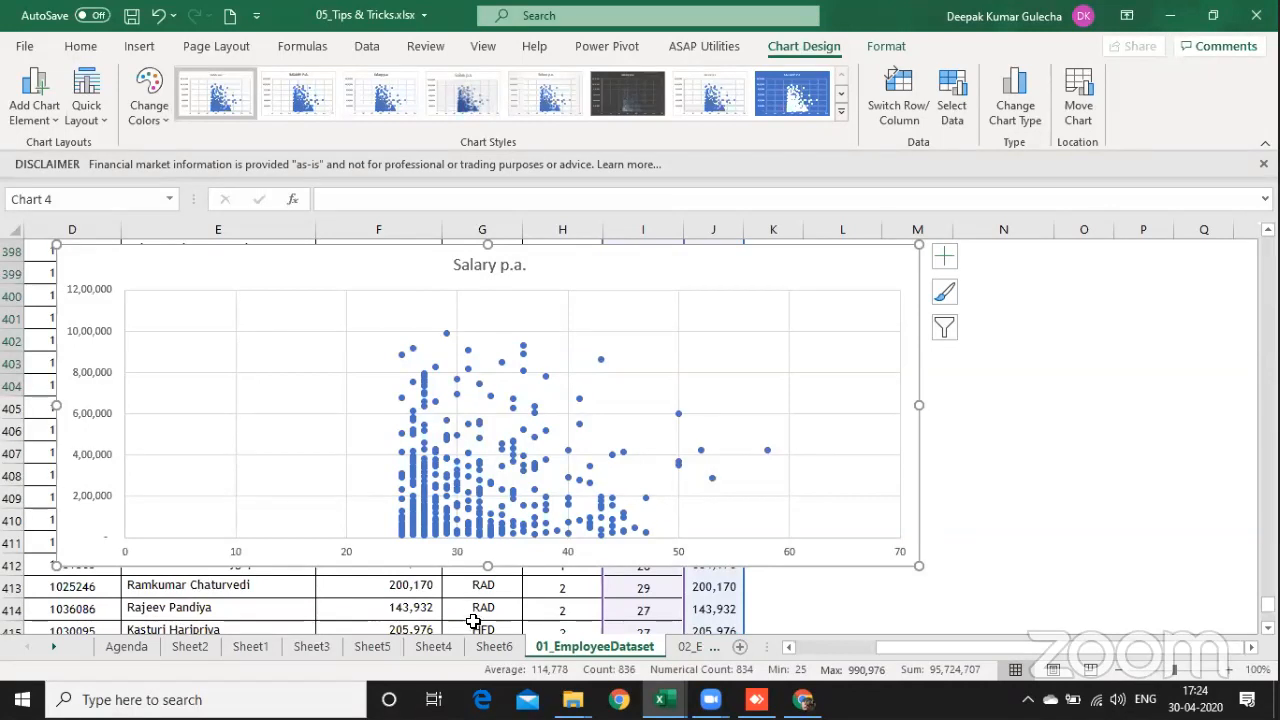
pyautogui.moveTo(487, 592); pyautogui.dragTo(488, 607)
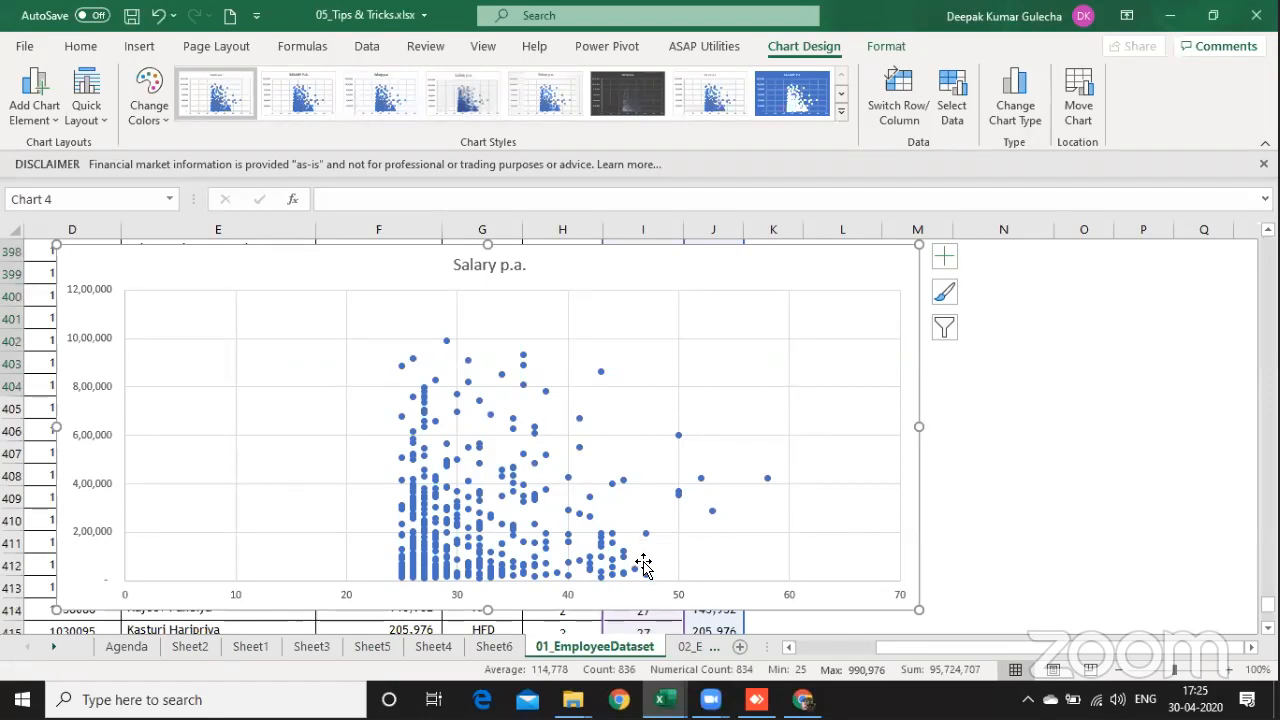
pyautogui.moveTo(647, 582)
pyautogui.click(558, 98)
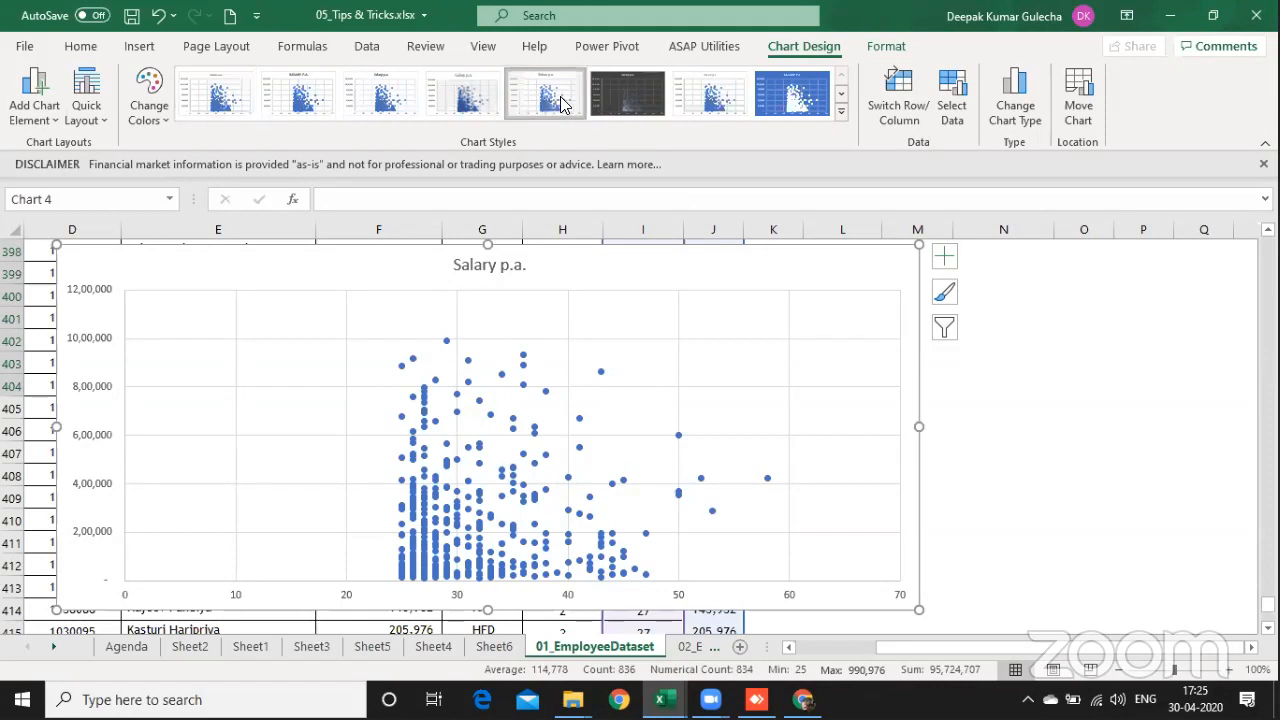
pyautogui.click(450, 105)
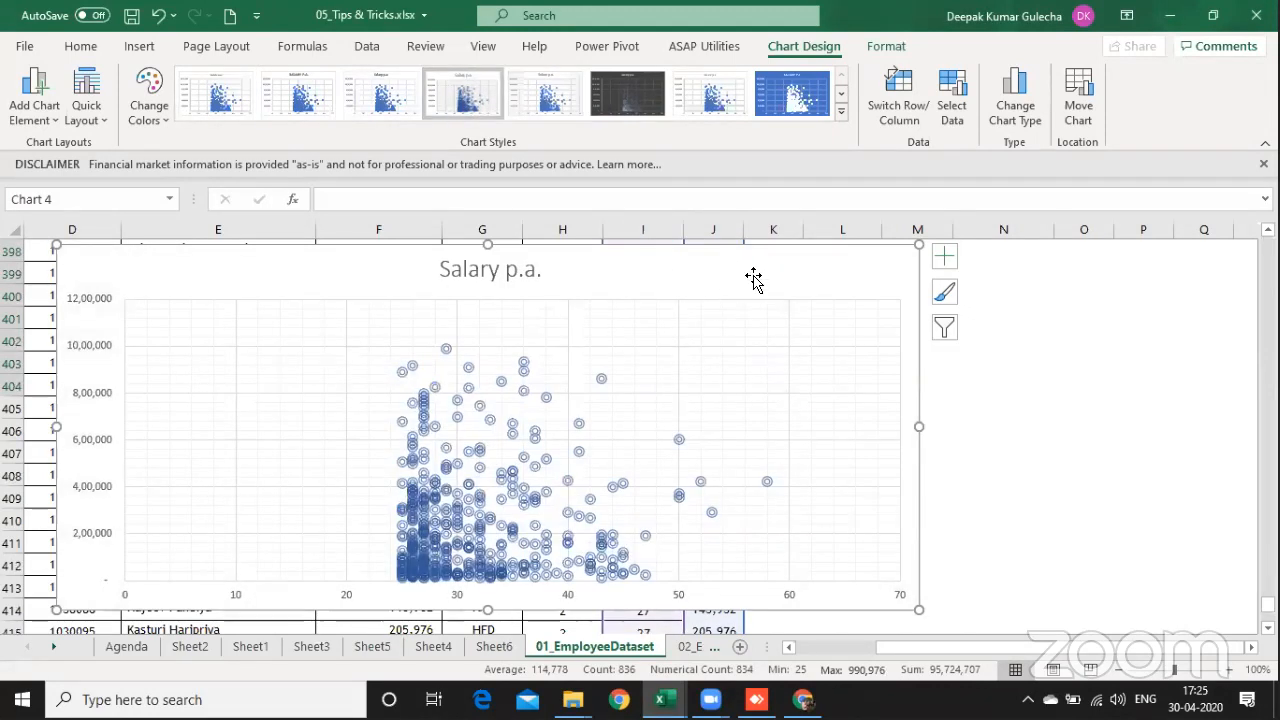
pyautogui.press('Delete')
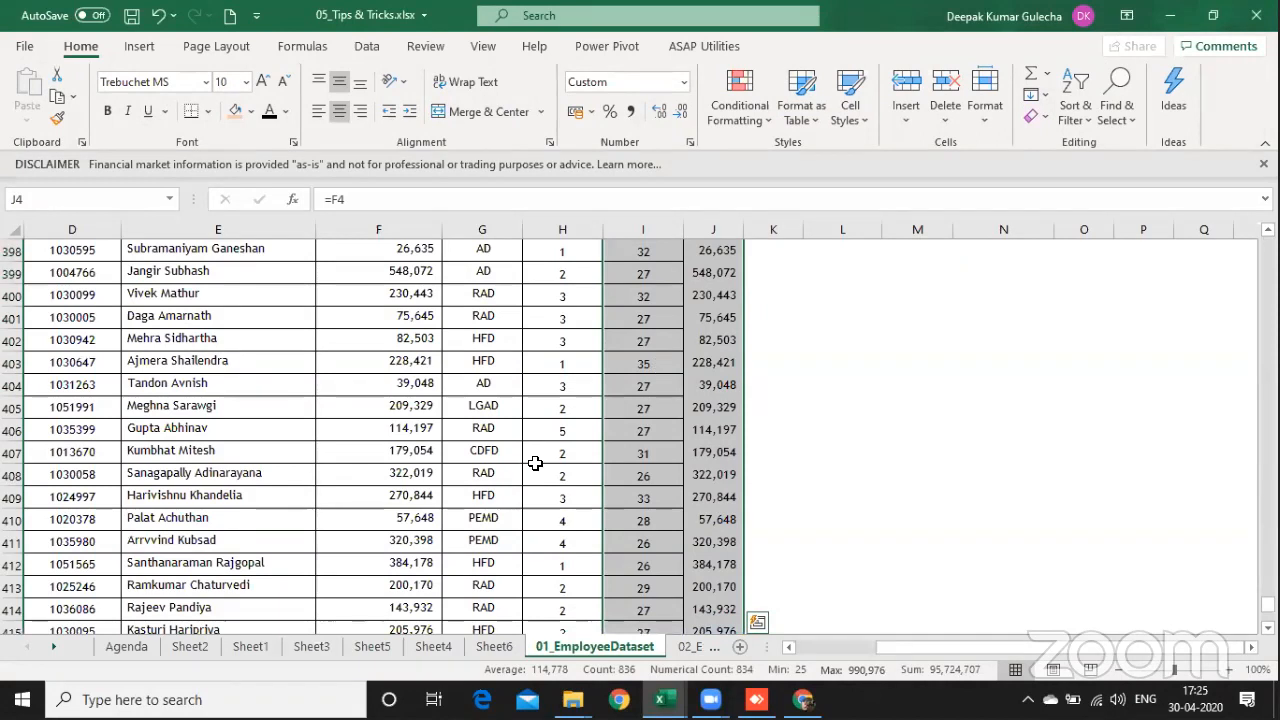
pyautogui.hotkey('ctrl', 'q')
pyautogui.press('Right')
pyautogui.press('Right')
pyautogui.press('Right')
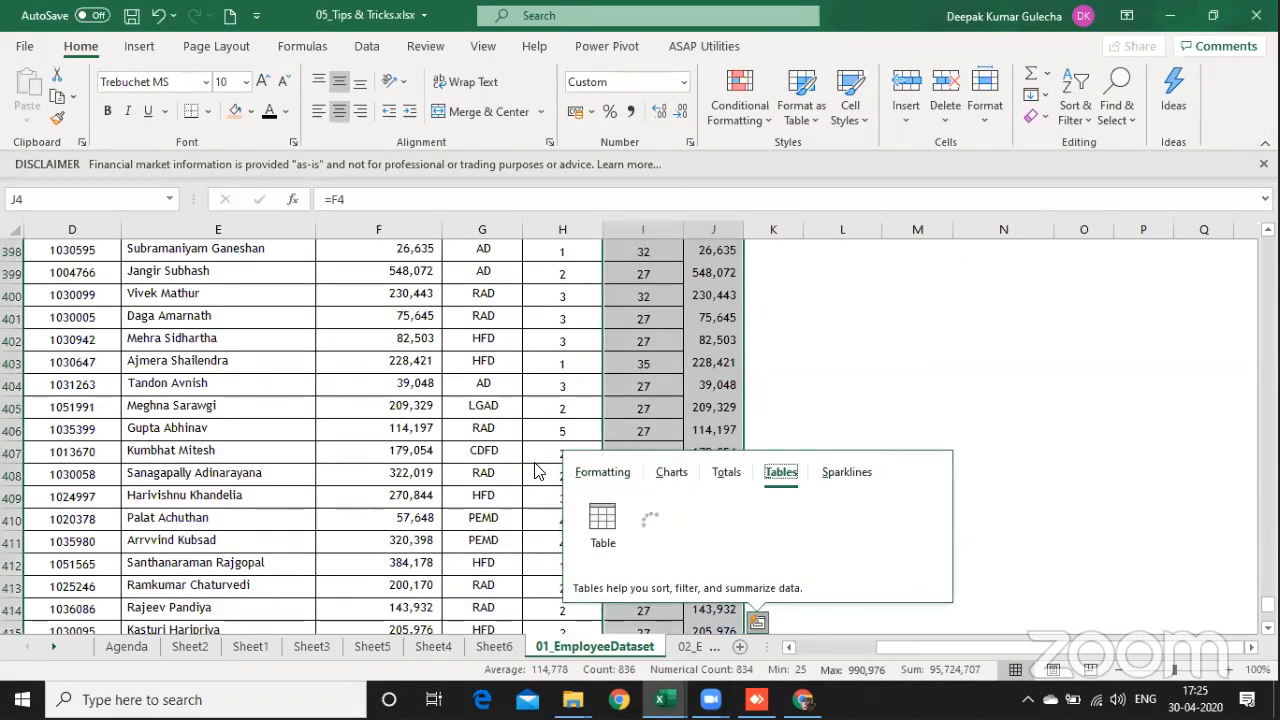
pyautogui.press('Escape')
# Step: Return to the Agenda sheet and select the first takeaway, about finding unique and duplicate values
pyautogui.hotkey('ctrl', 'pageup')
pyautogui.hotkey('ctrl', 'pageup')
pyautogui.hotkey('ctrl', 'pageup')
pyautogui.hotkey('ctrl', 'pageup')
pyautogui.hotkey('ctrl', 'pageup')
pyautogui.hotkey('ctrl', 'pageup')
pyautogui.hotkey('ctrl', 'pageup')
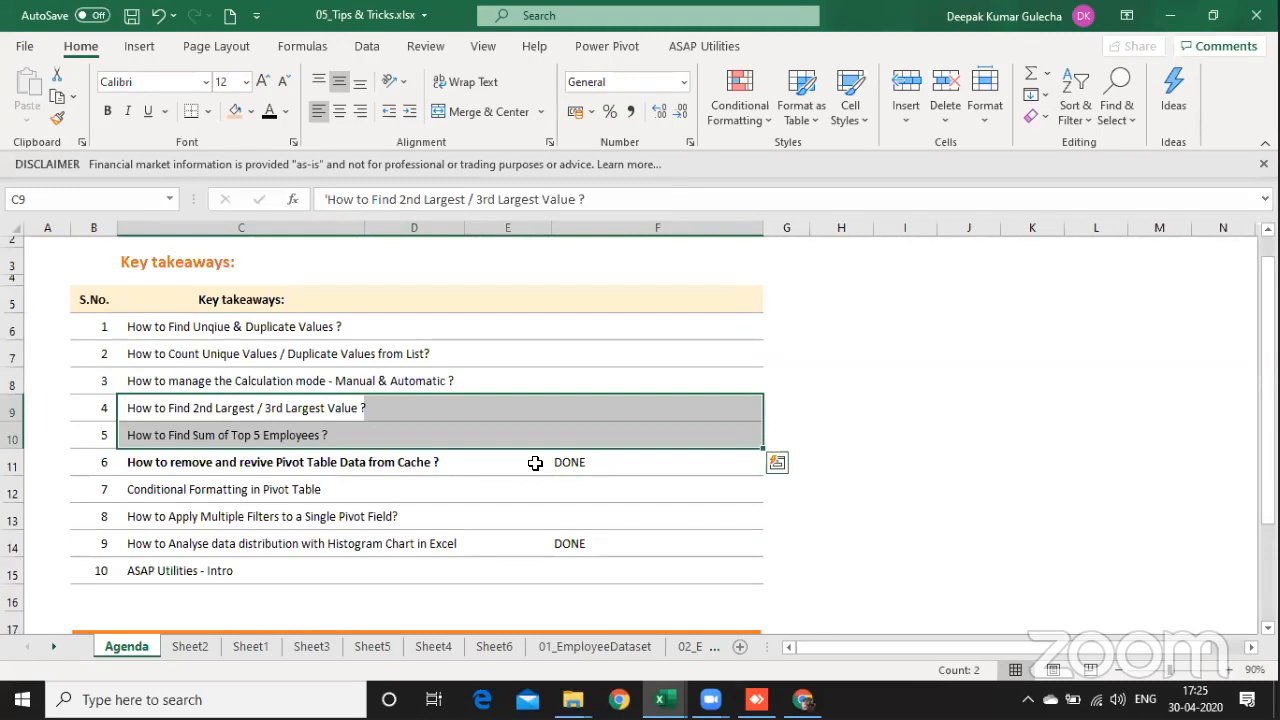
pyautogui.hotkey('ctrl', 'Up')
pyautogui.press('Down')
pyautogui.hotkey('shift', 'Right')
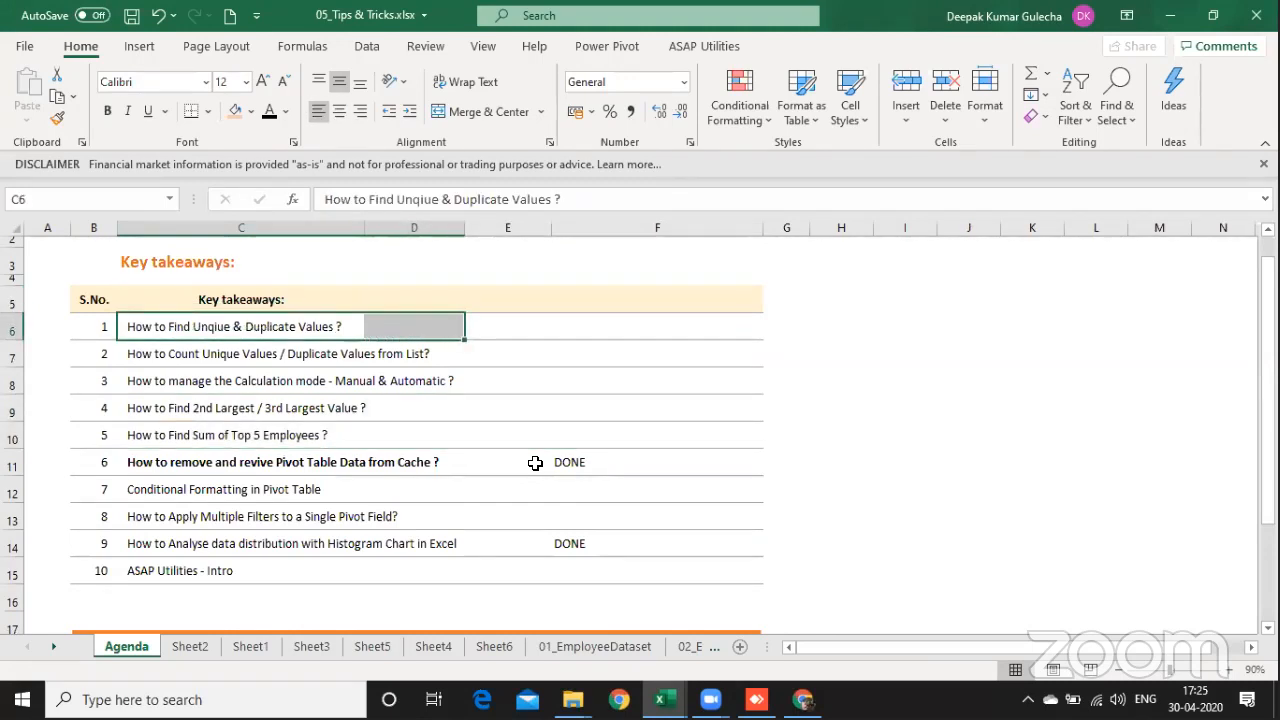
# Step: Look through the 02_Example Data and 03_DataSet_Sales sheets for a suitable dataset
pyautogui.hotkey('ctrl', 'pagedown')
pyautogui.hotkey('ctrl', 'pagedown')
pyautogui.hotkey('ctrl', 'pagedown')
pyautogui.hotkey('ctrl', 'pagedown')
pyautogui.hotkey('ctrl', 'pagedown')
pyautogui.hotkey('ctrl', 'pagedown')
pyautogui.hotkey('ctrl', 'pagedown')
pyautogui.hotkey('ctrl', 'pagedown')
pyautogui.hotkey('ctrl', 'pagedown')
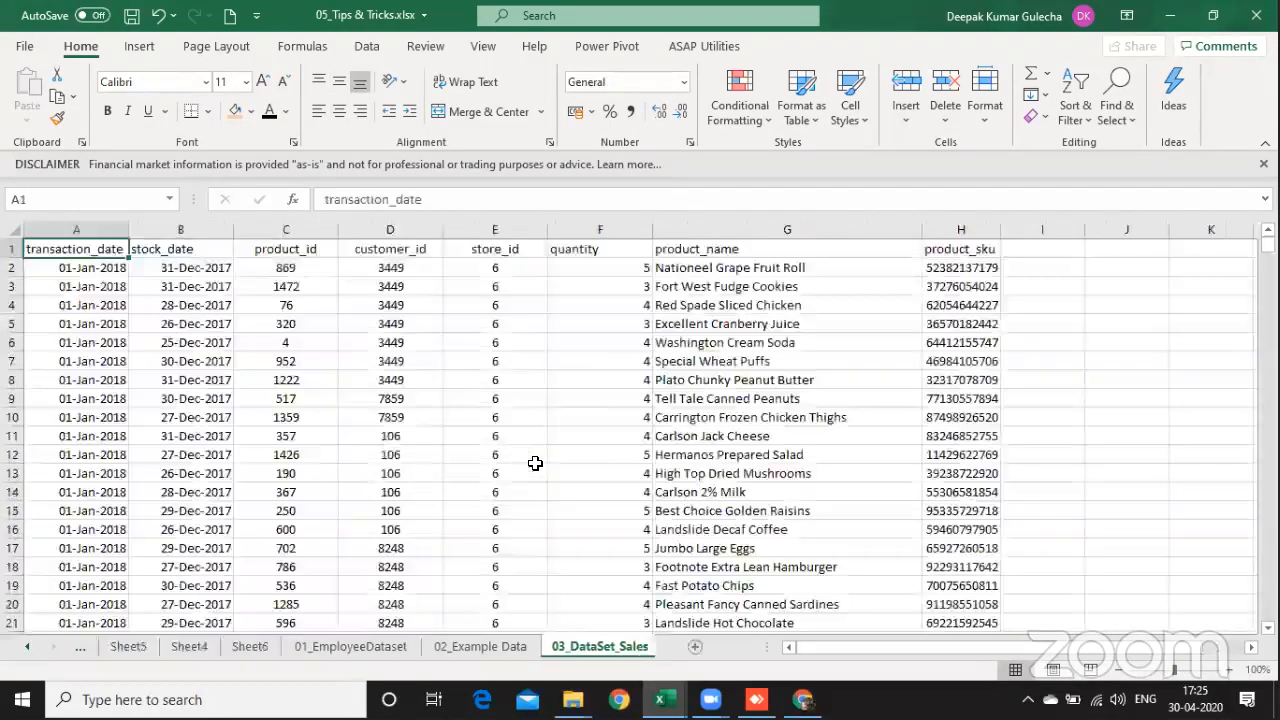
pyautogui.hotkey('ctrl', 'pageup')
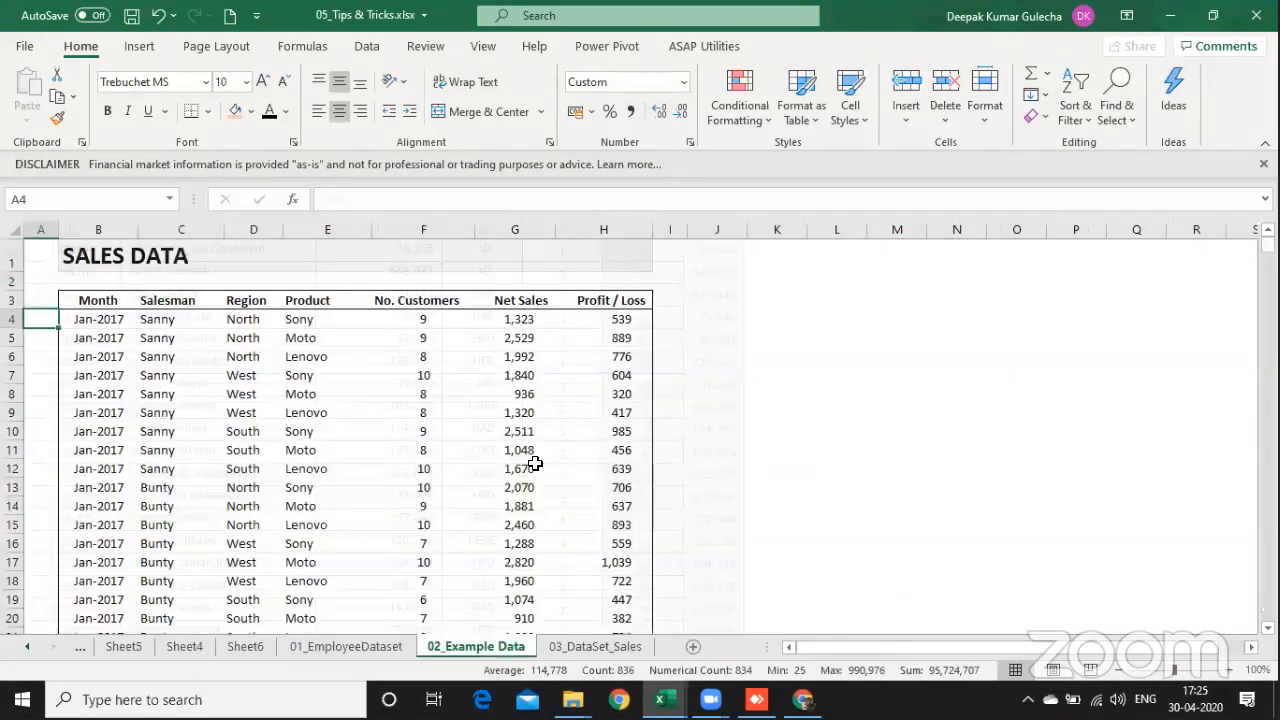
pyautogui.hotkey('ctrl', 'pagedown')
pyautogui.press('Down')
pyautogui.press('Down')
pyautogui.press('Right')
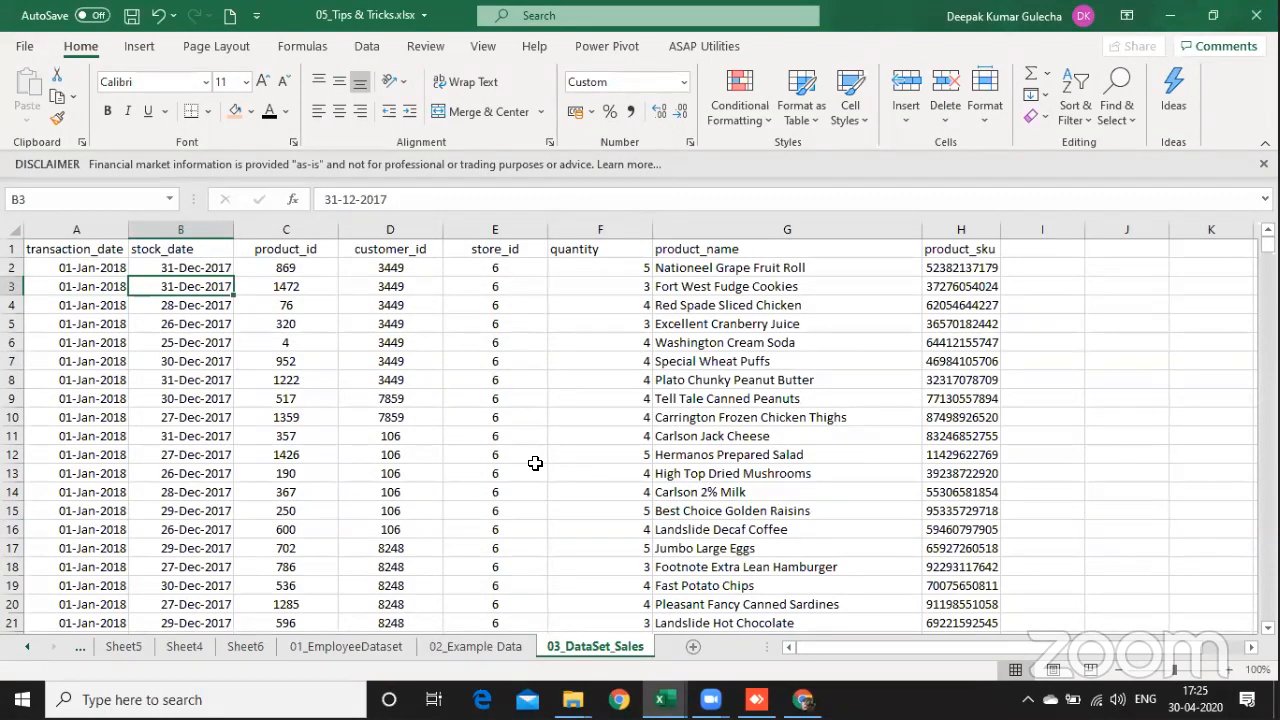
# Step: Copy the product_id column with its header from 03_DataSet_Sales into column A of a new worksheet
pyautogui.press('Down')
pyautogui.press('Right')
pyautogui.press('Up')
pyautogui.press('Up')
pyautogui.press('Up')
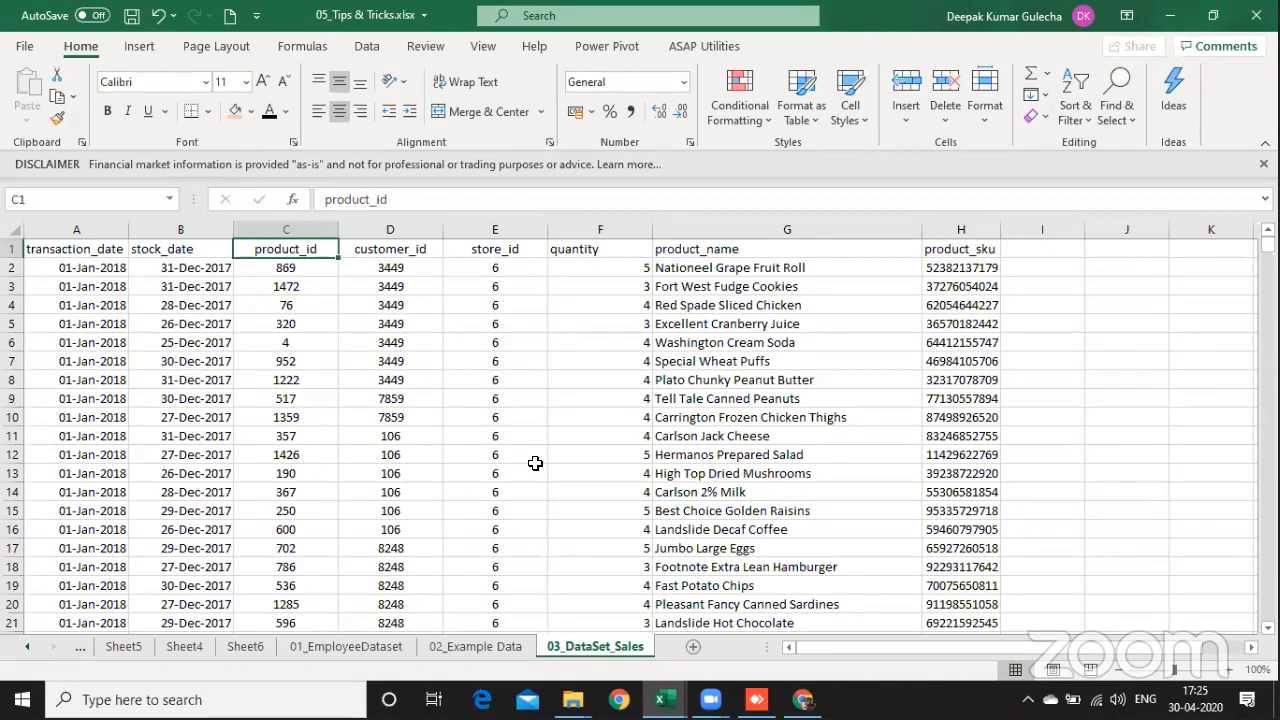
pyautogui.hotkey('ctrl', 'shift', 'Down')
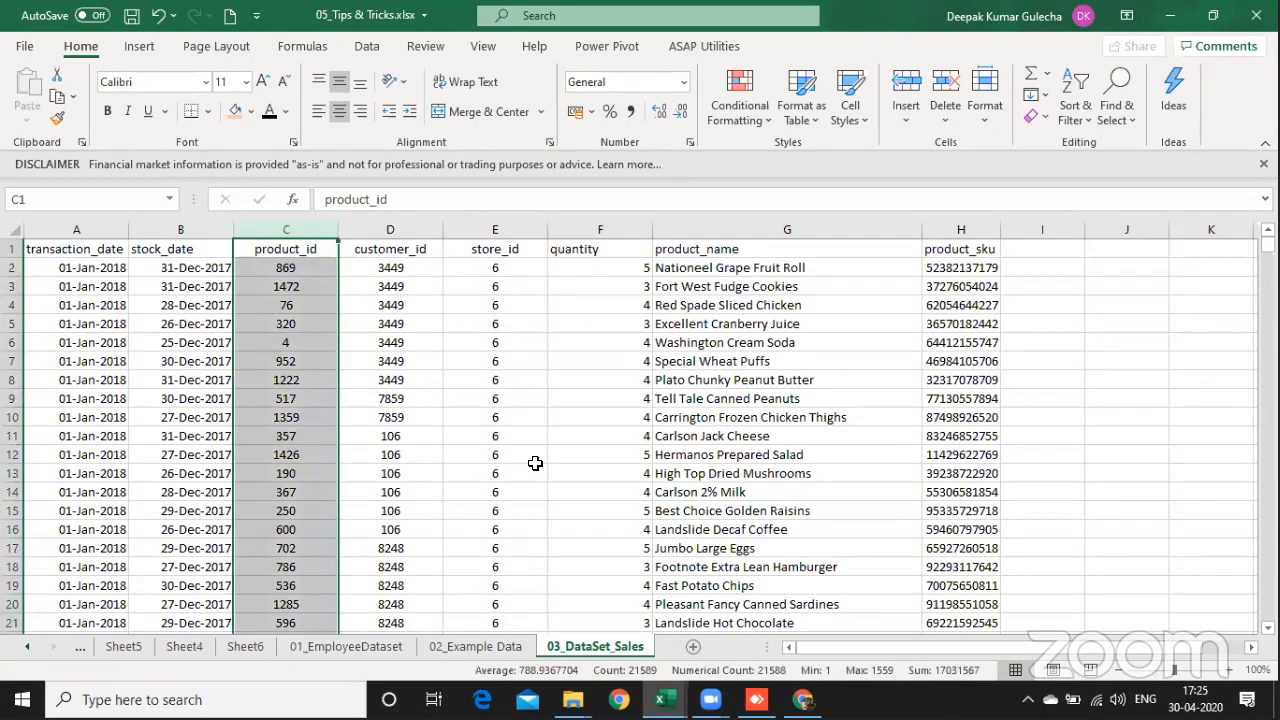
pyautogui.hotkey('ctrl', 'c')
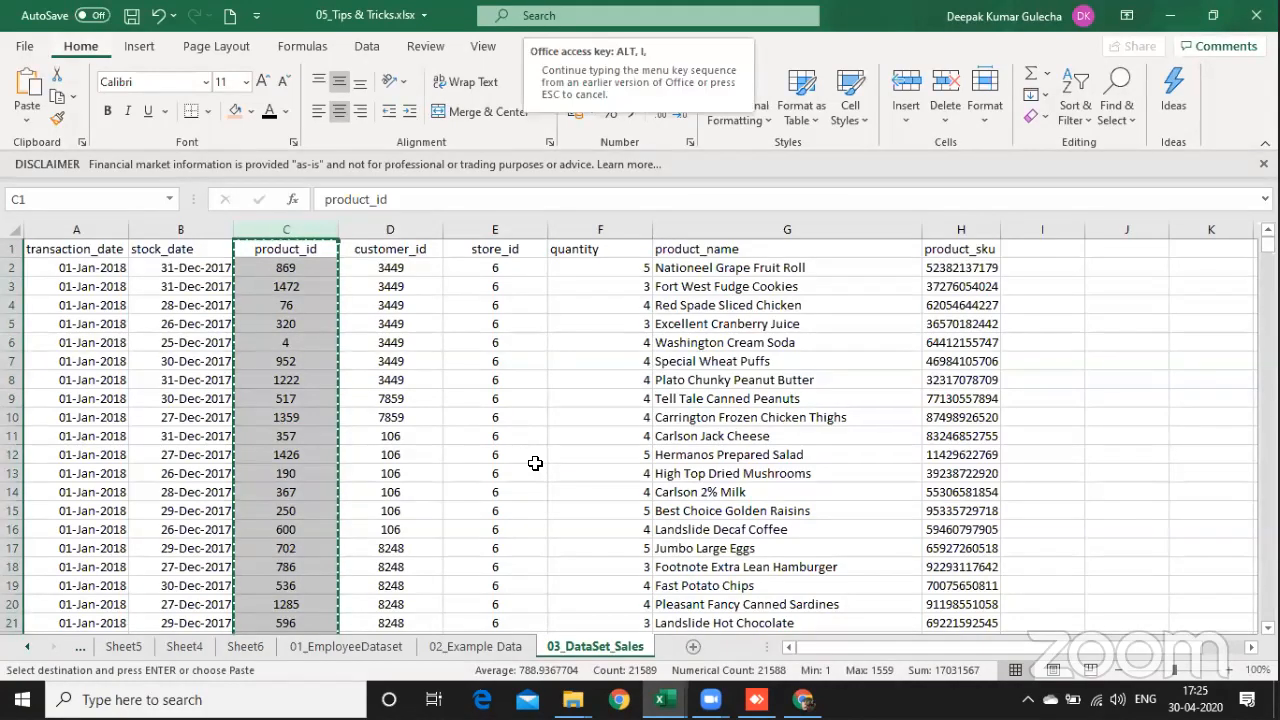
pyautogui.hotkey('shift', 'F11')
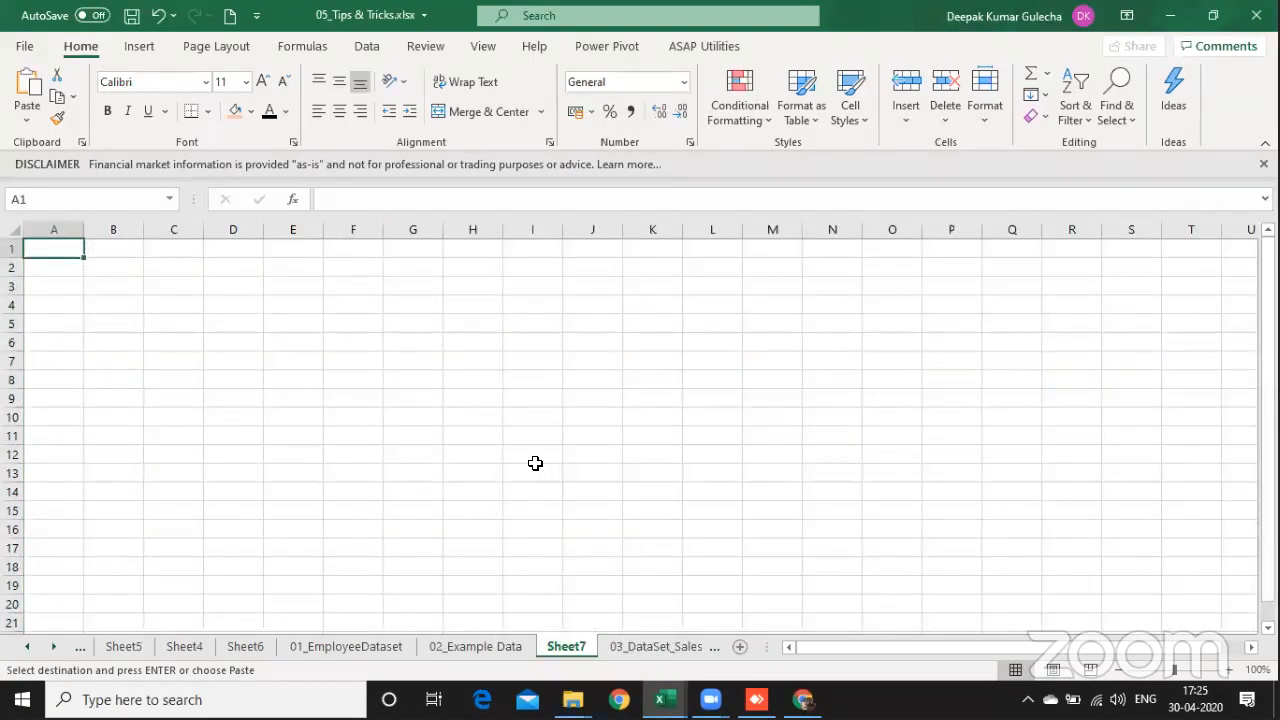
pyautogui.hotkey('ctrl', 'space')
pyautogui.hotkey('ctrl', 'v')
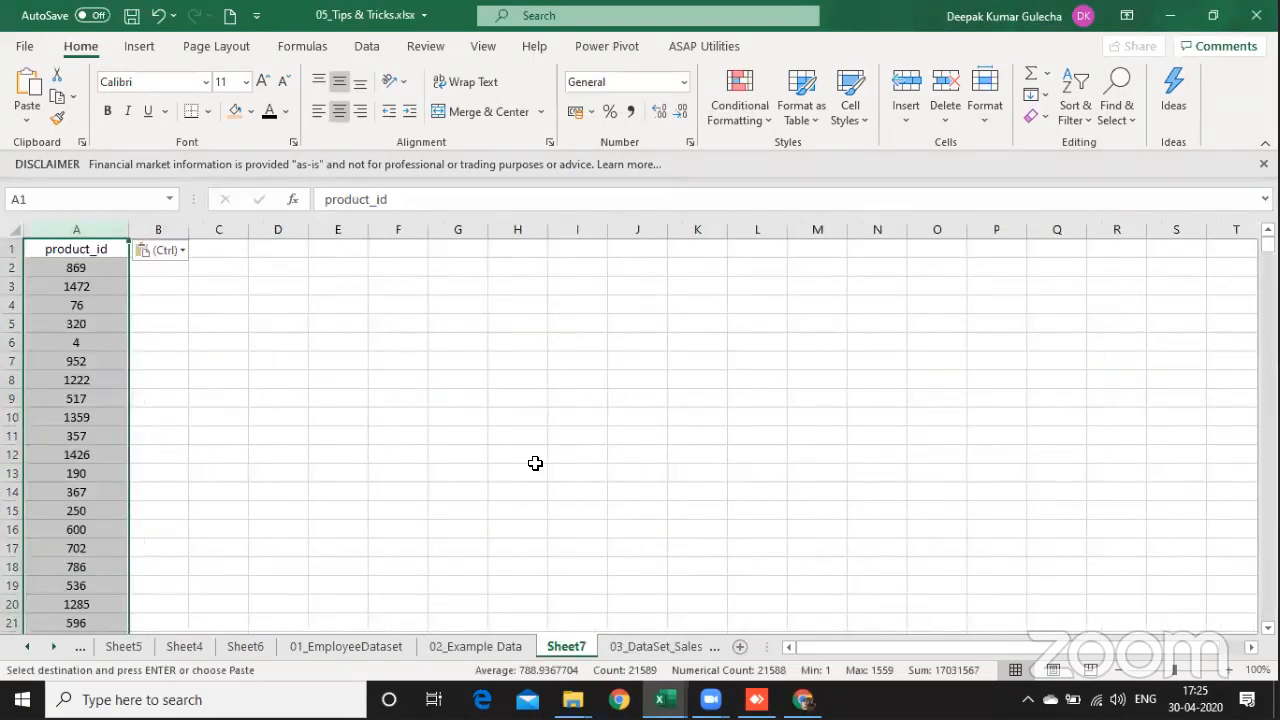
# Step: Remove duplicates from the pasted product_id column, treating the first row as a header
pyautogui.click(368, 48)
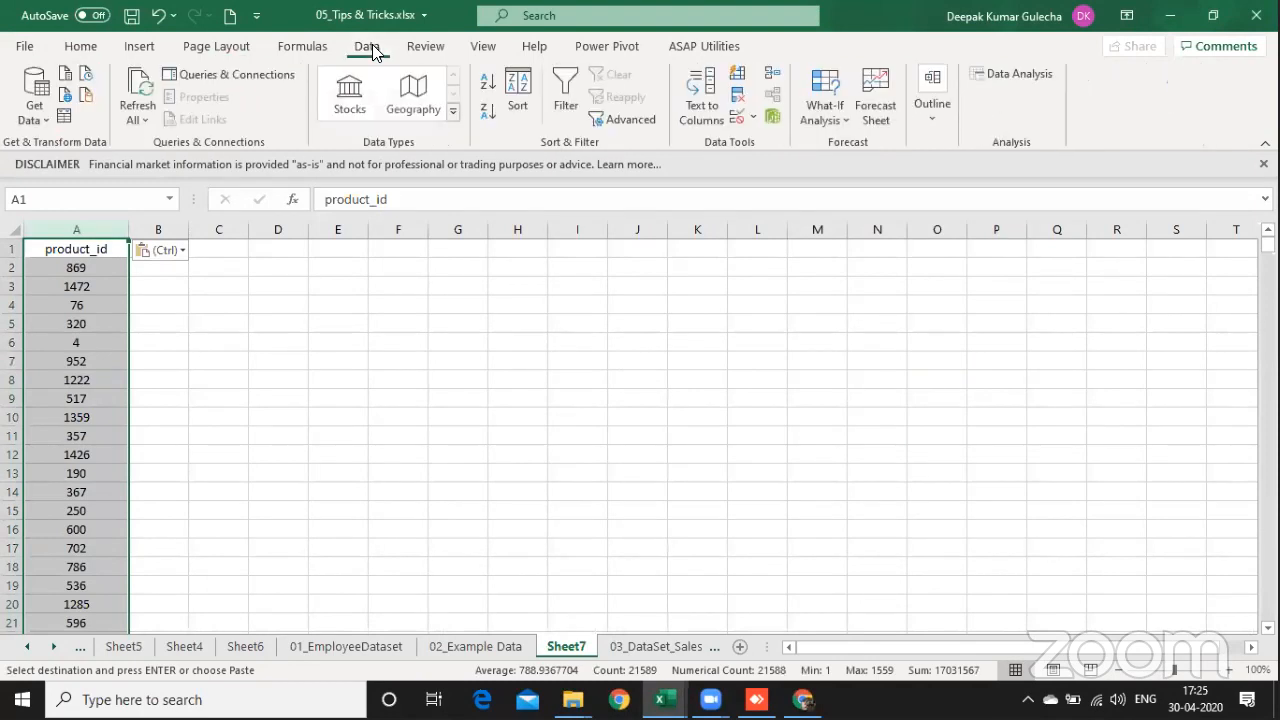
pyautogui.click(737, 100)
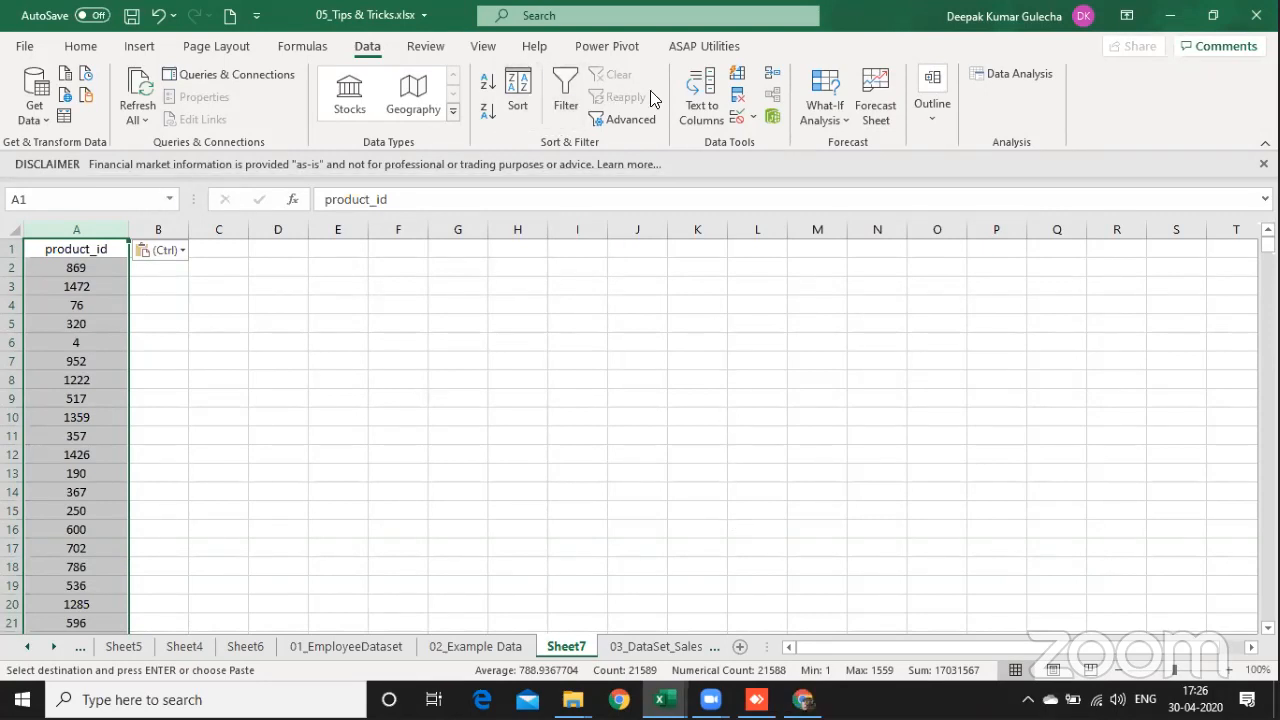
pyautogui.click(738, 95)
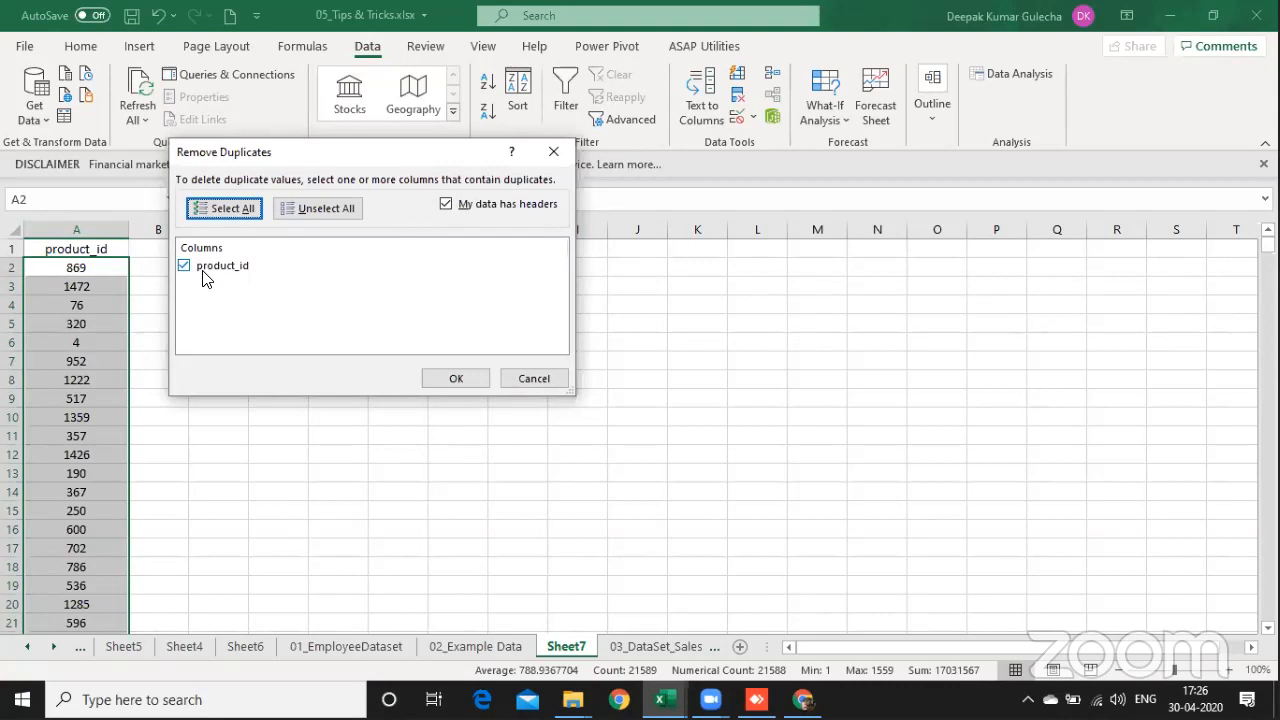
pyautogui.click(456, 379)
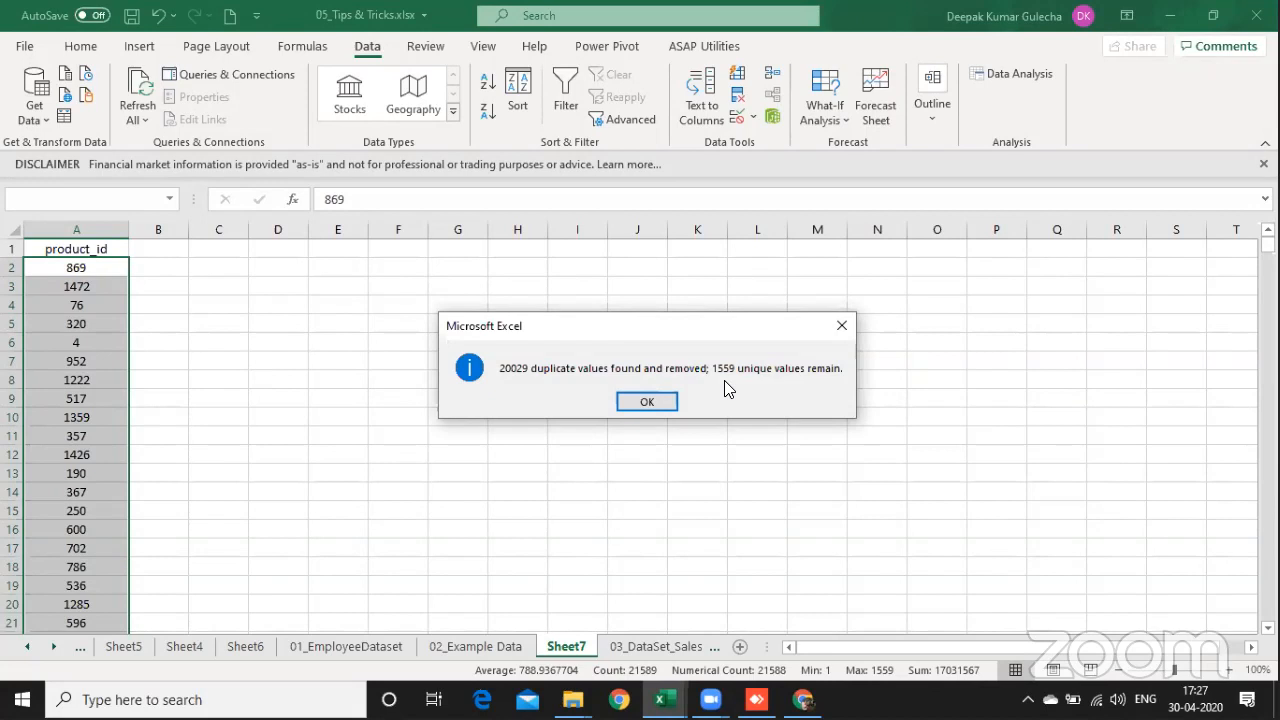
pyautogui.click(646, 402)
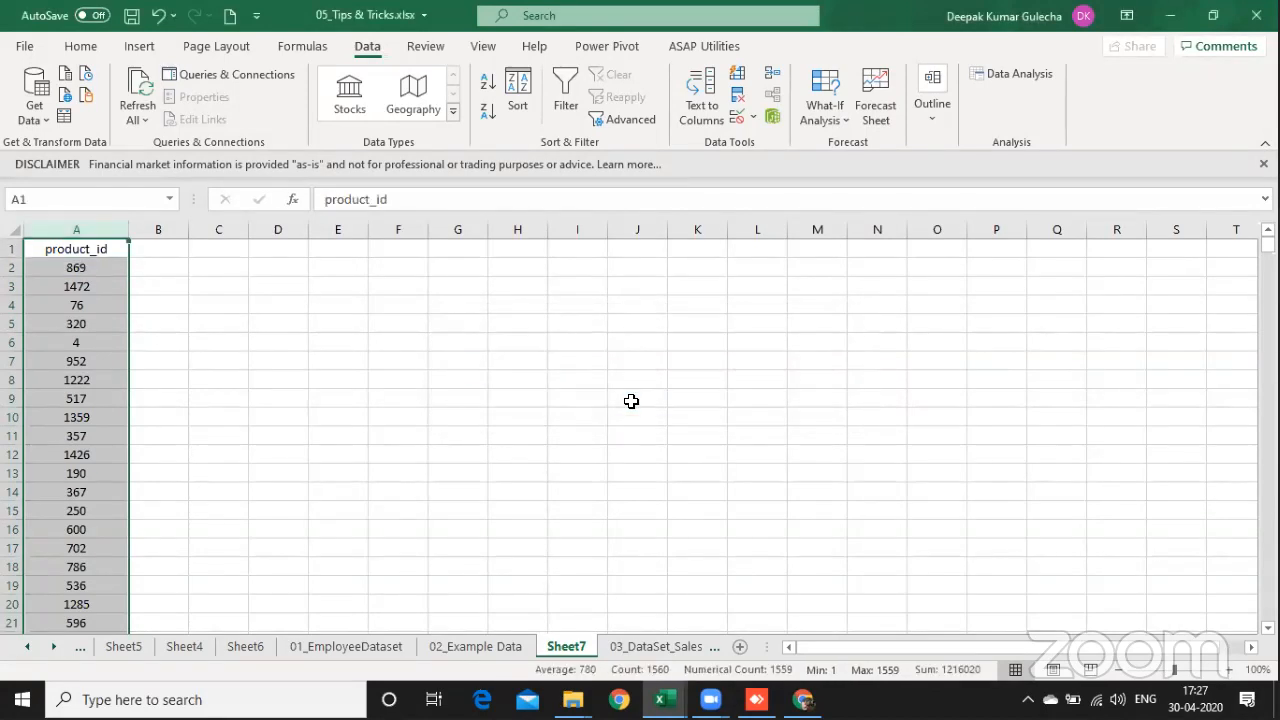
# Step: Undo the duplicate removal, delete column A, and paste the full product_id column back in its place
pyautogui.click(96, 235)
pyautogui.hotkey('ctrl', 'z')
pyautogui.hotkey('ctrl', 'c')
pyautogui.click(254, 321)
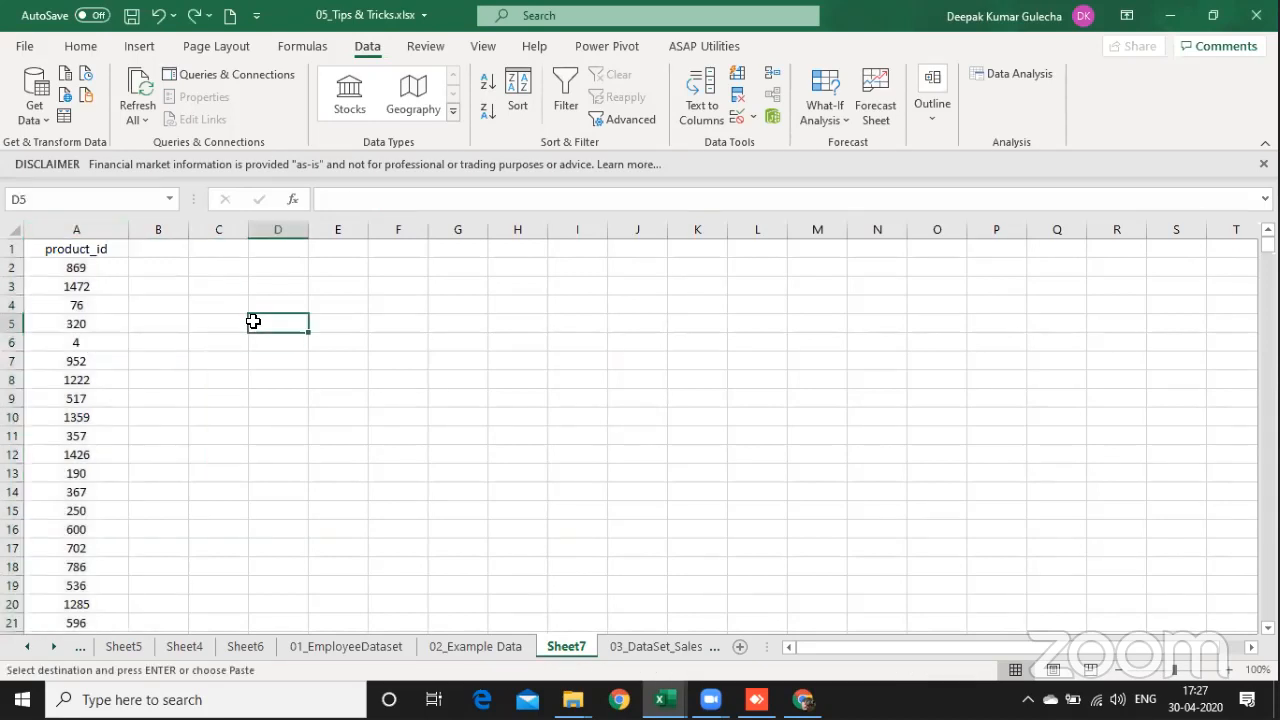
pyautogui.press('Left')
pyautogui.press('Left')
pyautogui.press('Left')
pyautogui.hotkey('ctrl', 'space')
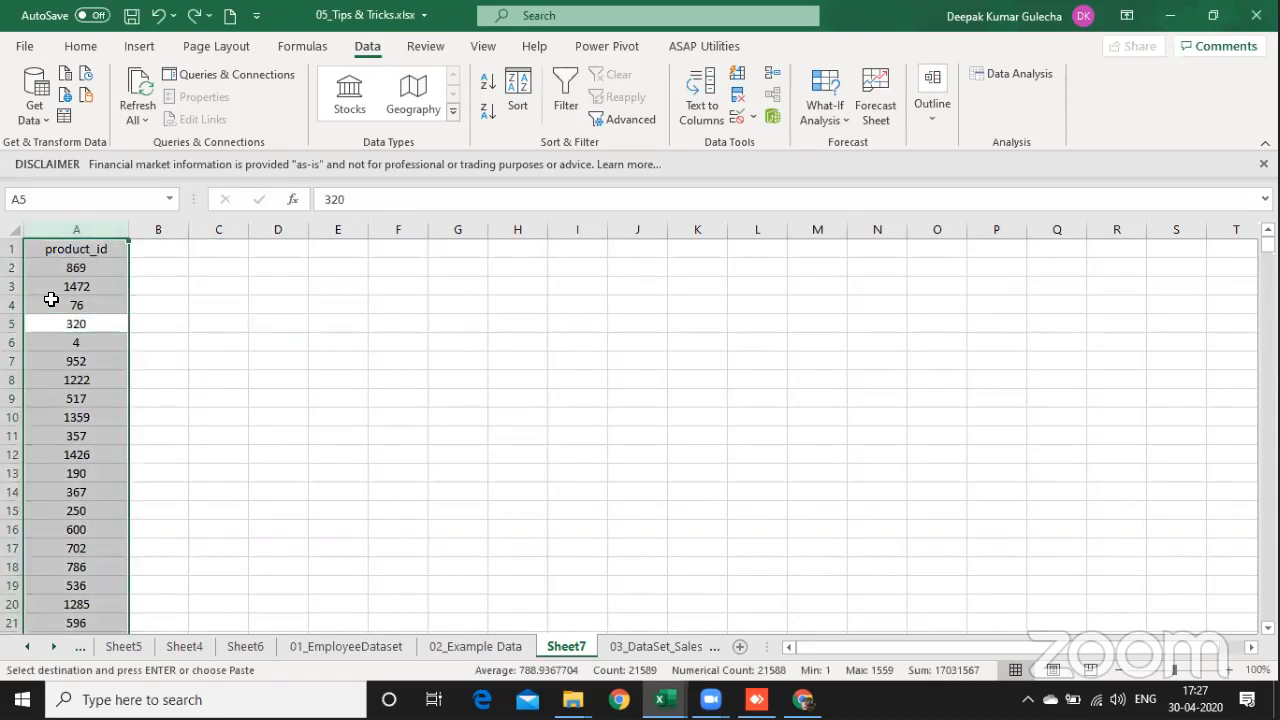
pyautogui.hotkey('ctrl', '-')
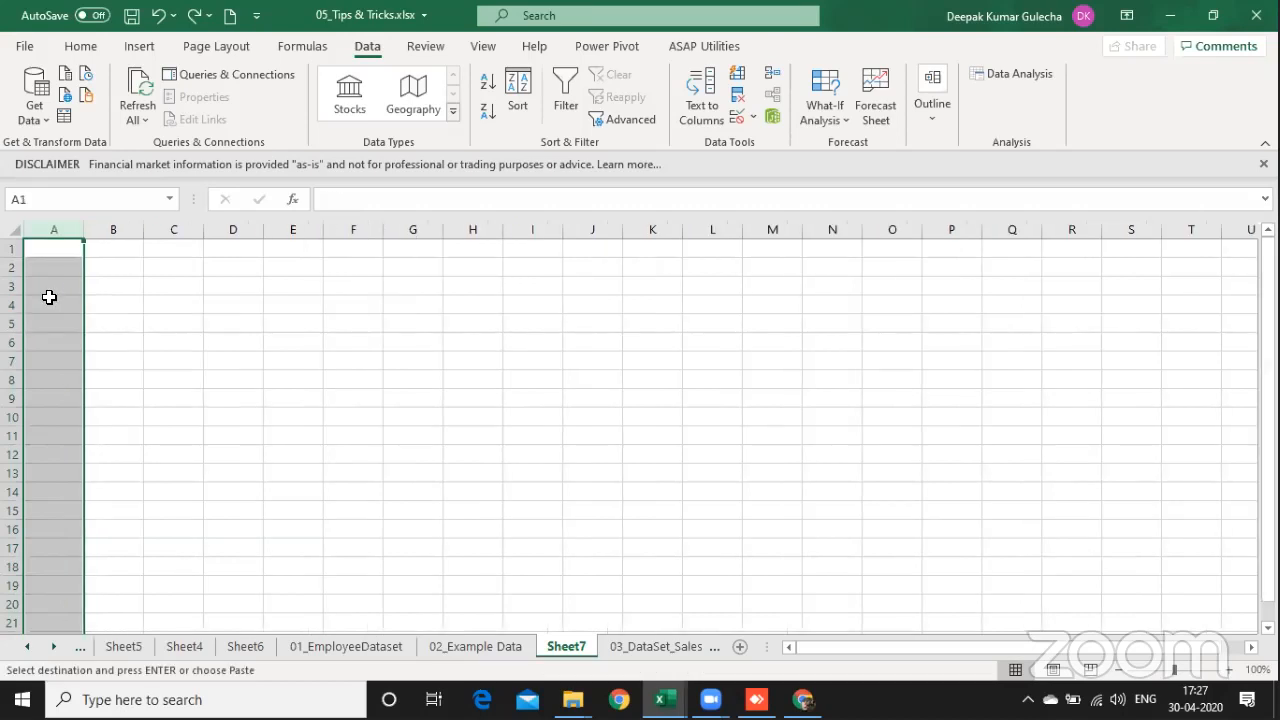
pyautogui.hotkey('ctrl', 'v')
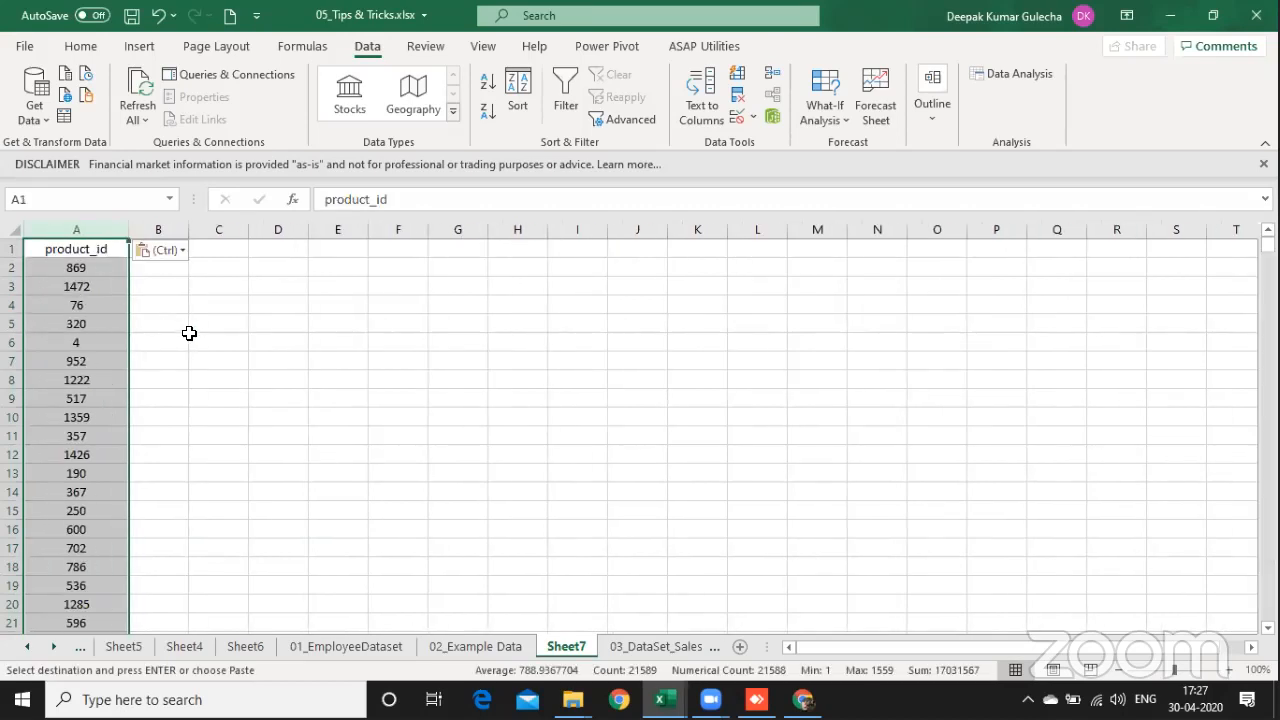
# Step: Check the extent of the product_id column in 03_DataSet_Sales against the copy in Sheet7
pyautogui.hotkey('ctrl', 'pagedown')
pyautogui.hotkey('ctrl', 'pageup')
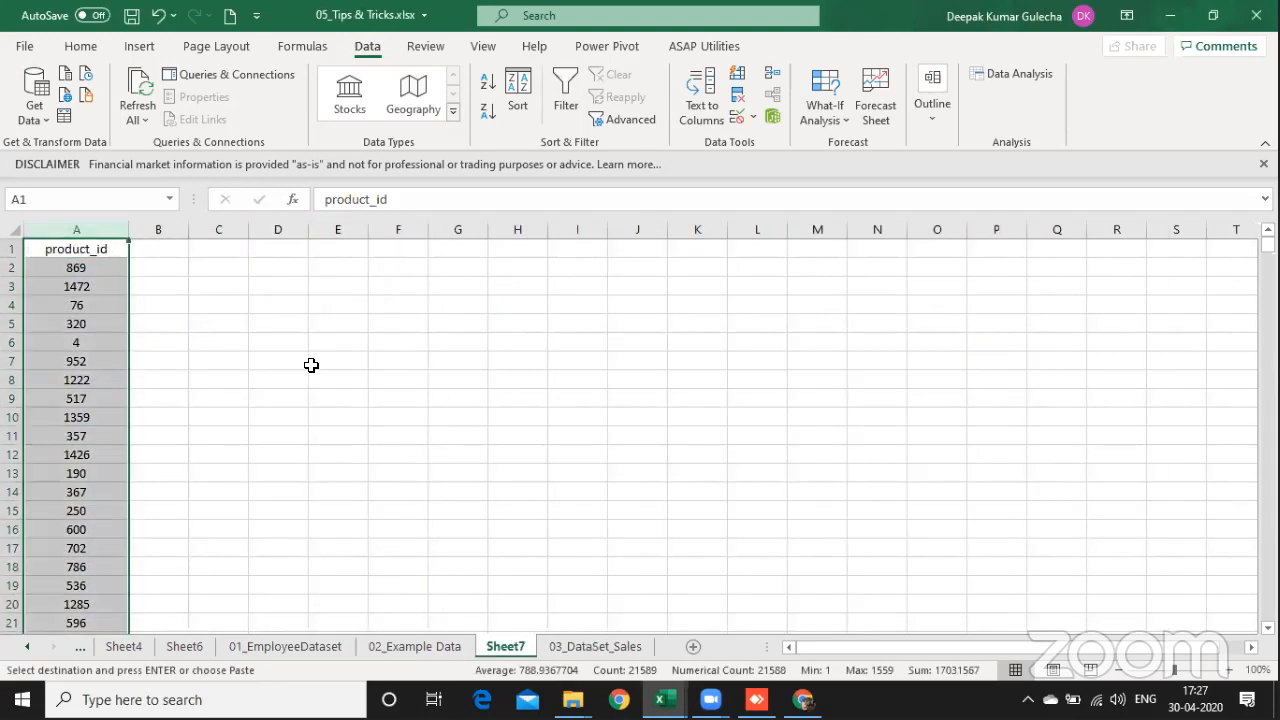
pyautogui.hotkey('ctrl', 'pagedown')
pyautogui.hotkey('ctrl', 'Down')
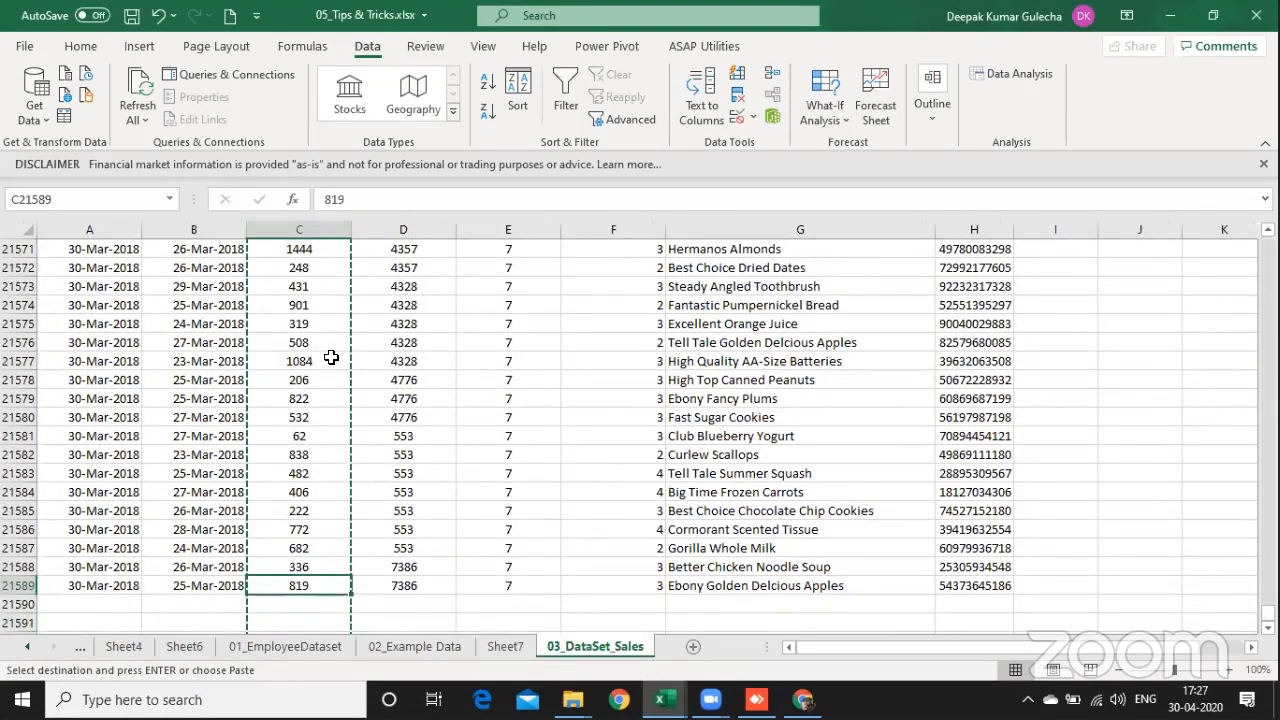
pyautogui.hotkey('ctrl', 'Up')
pyautogui.hotkey('ctrl', 'shift', 'Down')
pyautogui.hotkey('ctrl', 'pageup')
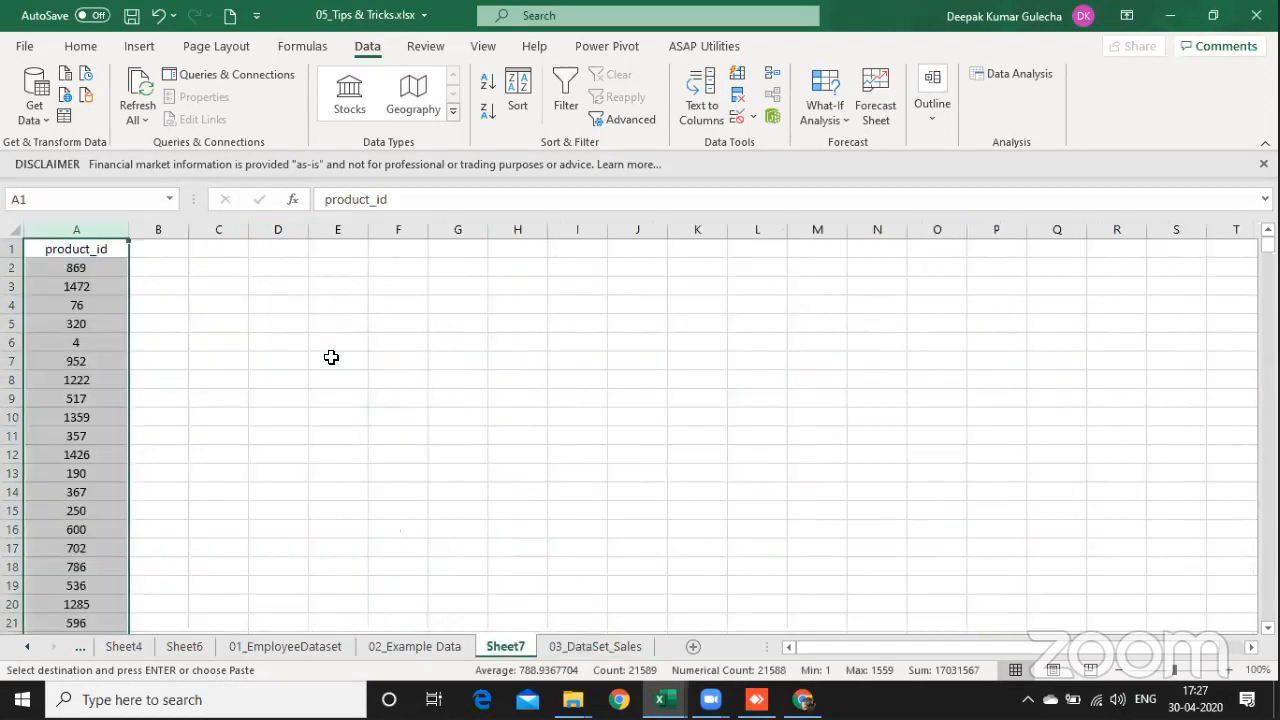
# Step: Remove duplicate values from the product_id column in Sheet7, keeping the header row
pyautogui.hotkey('ctrl', 'Down')
pyautogui.hotkey('ctrl', 'shift', 'Up')
pyautogui.click(738, 96)
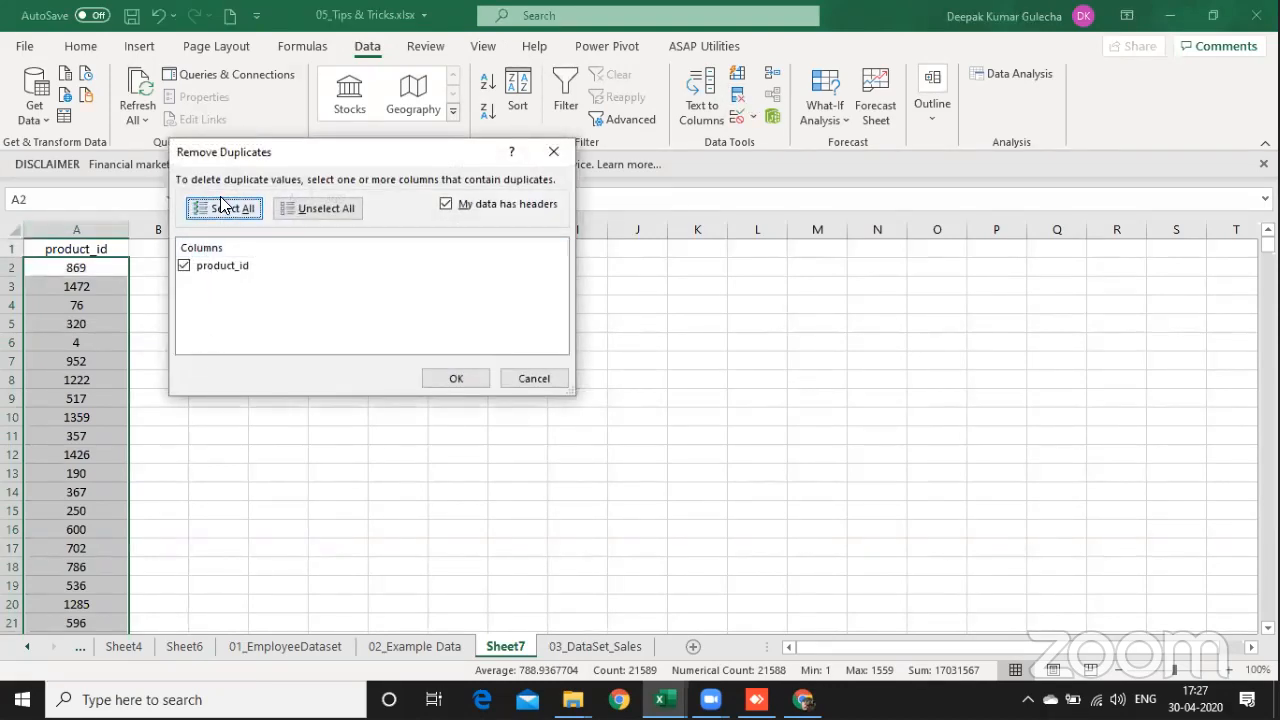
pyautogui.click(458, 381)
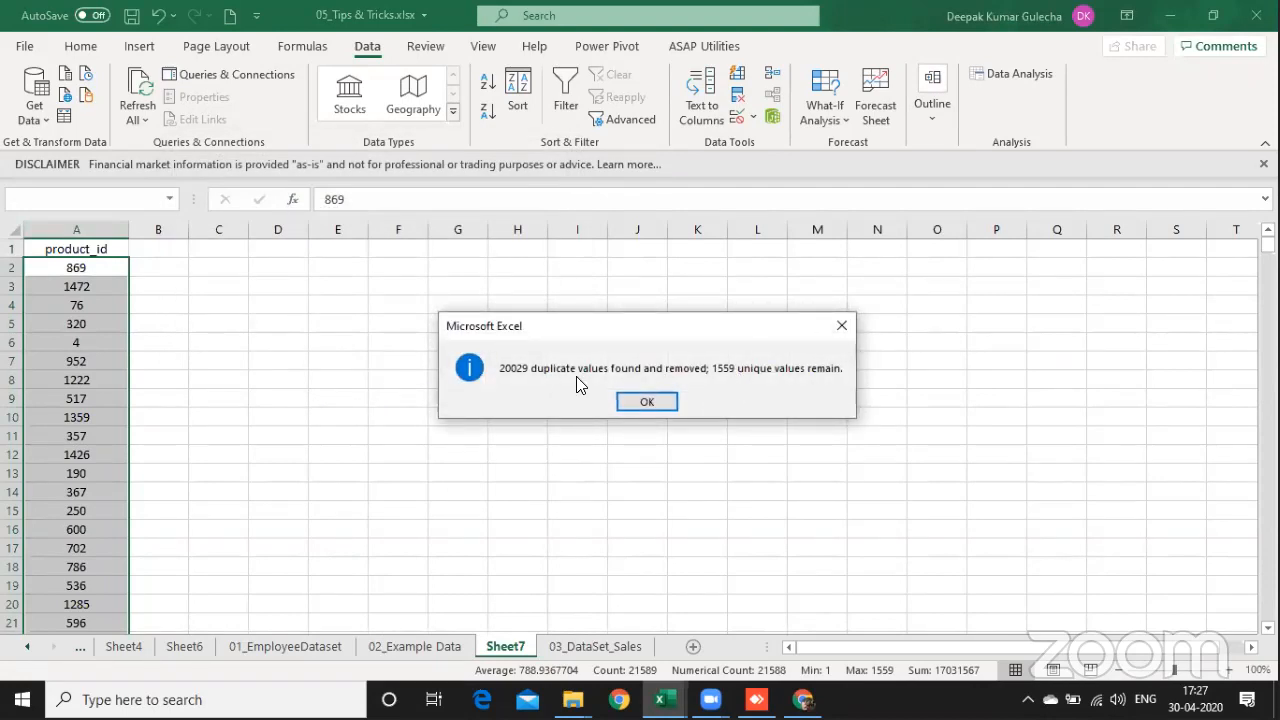
pyautogui.click(659, 401)
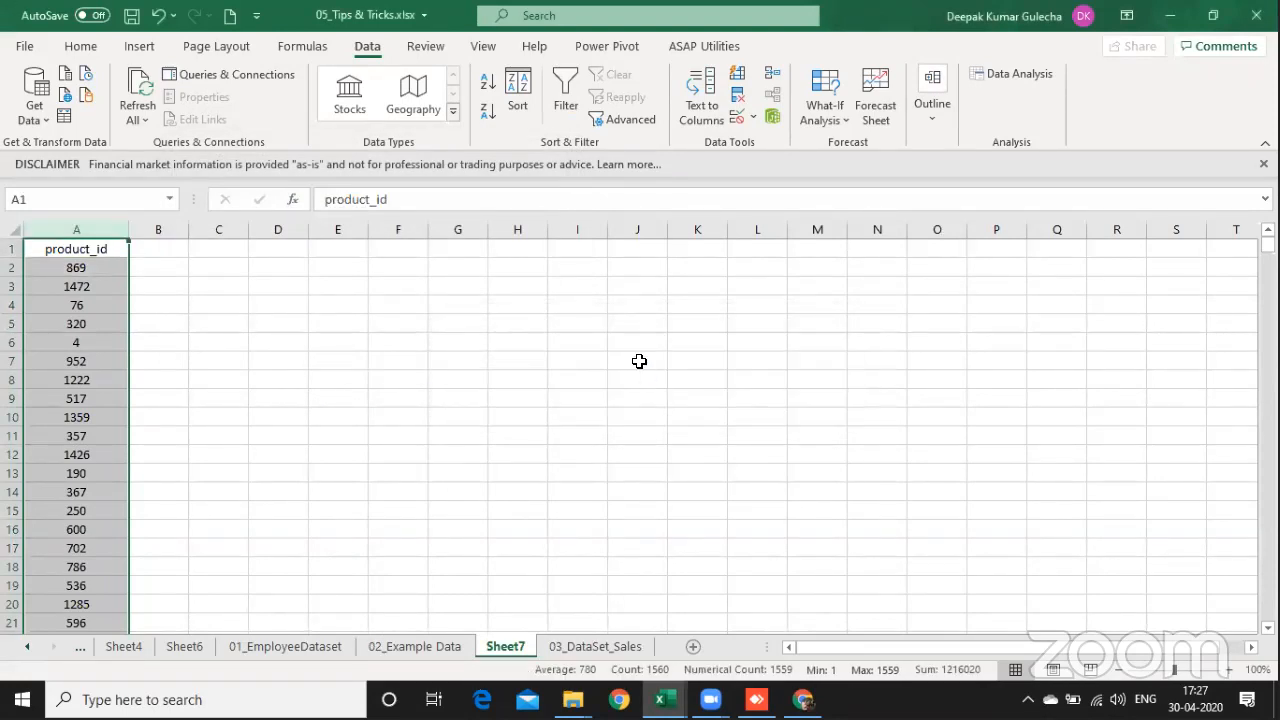
pyautogui.press('Right')
pyautogui.press('Right')
pyautogui.press('Right')
pyautogui.press('Down')
pyautogui.press('Down')
pyautogui.press('Down')
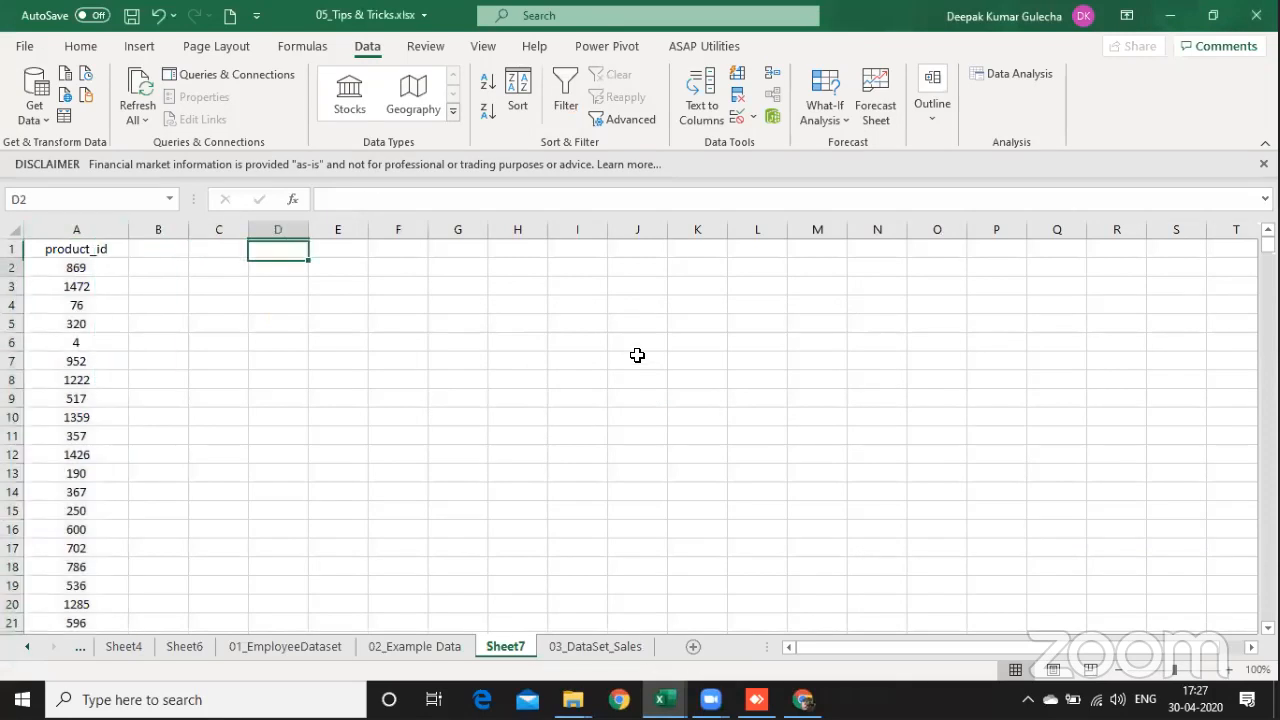
# Step: Return to the 03_DataSet_Sales sheet and select cell J2 beside the data
pyautogui.hotkey('ctrl', 'pagedown')
pyautogui.press('Right')
pyautogui.press('Right')
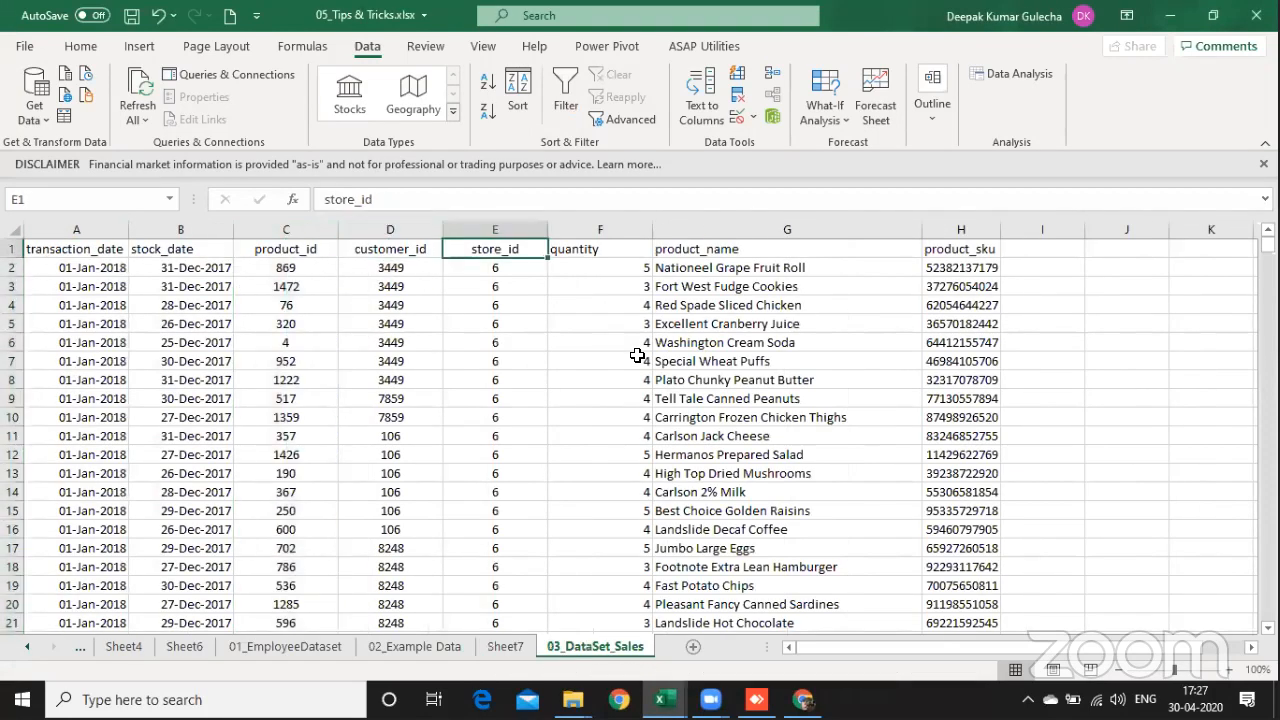
pyautogui.hotkey('ctrl', 'pageup')
pyautogui.hotkey('ctrl', 'pagedown')
pyautogui.press('Right')
pyautogui.press('Right')
pyautogui.press('Right')
pyautogui.press('Right')
pyautogui.press('Right')
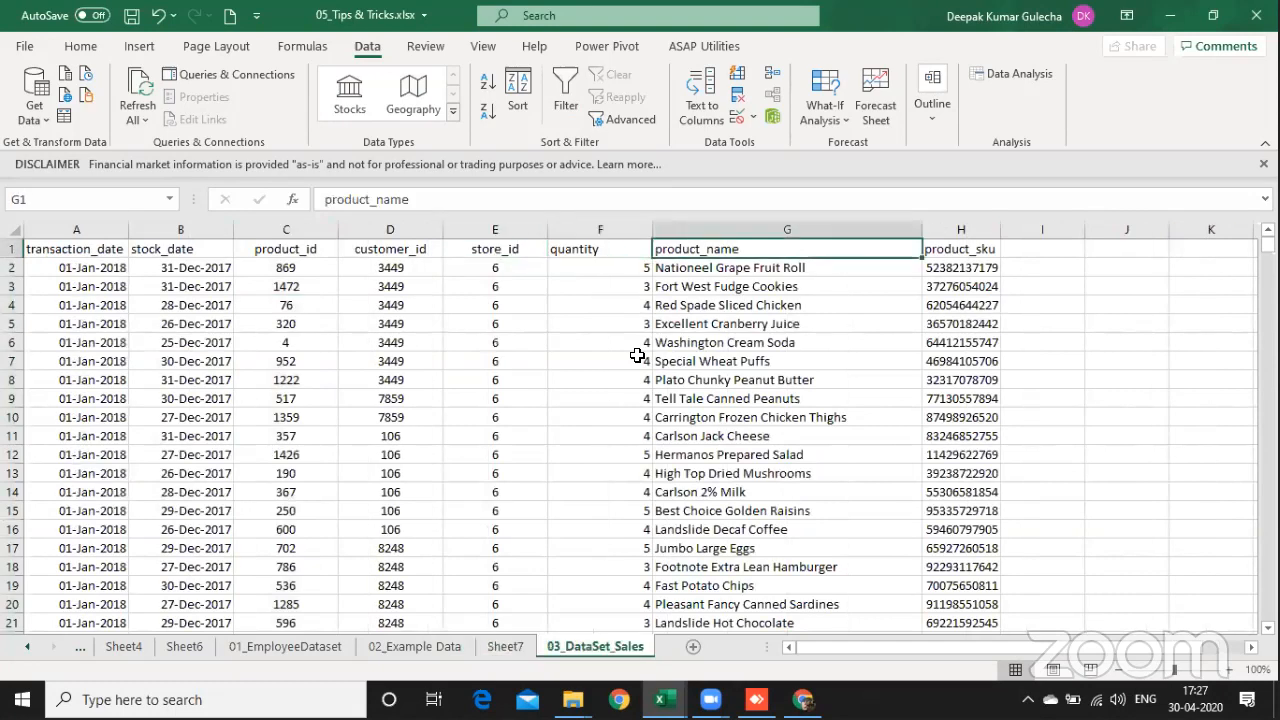
pyautogui.press('Down')
pyautogui.click(935, 66)
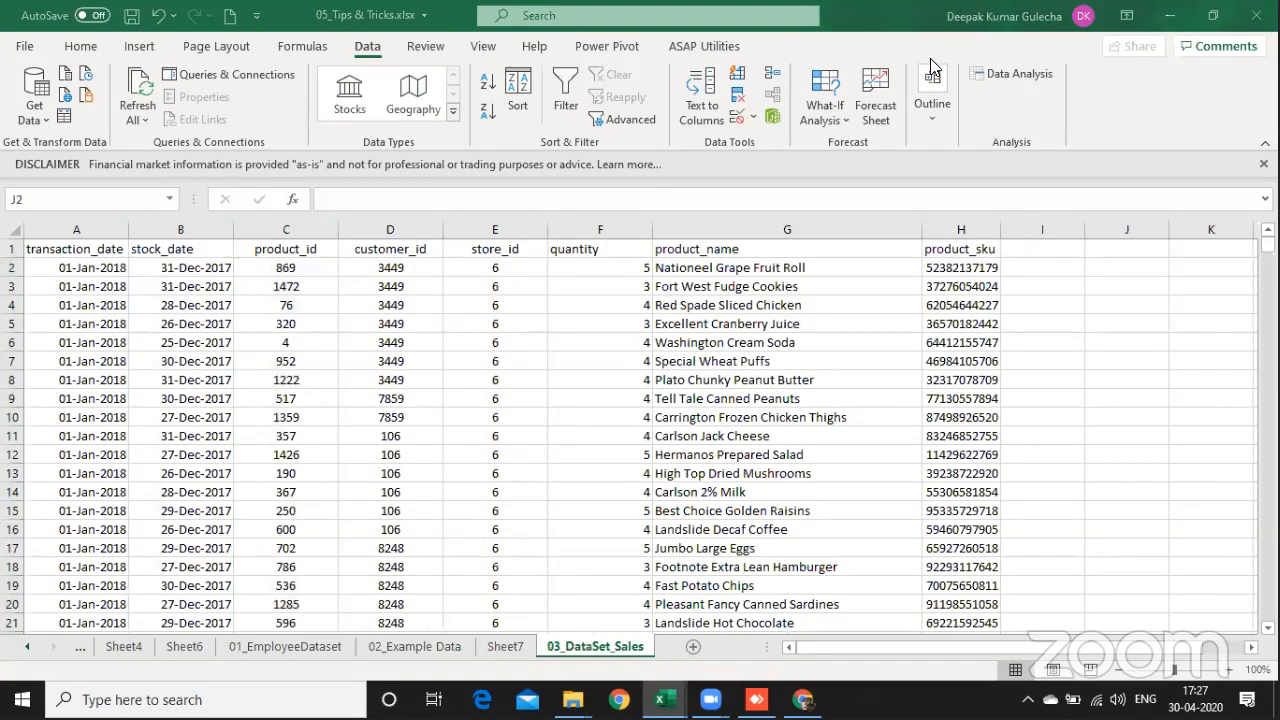
pyautogui.click(1136, 278)
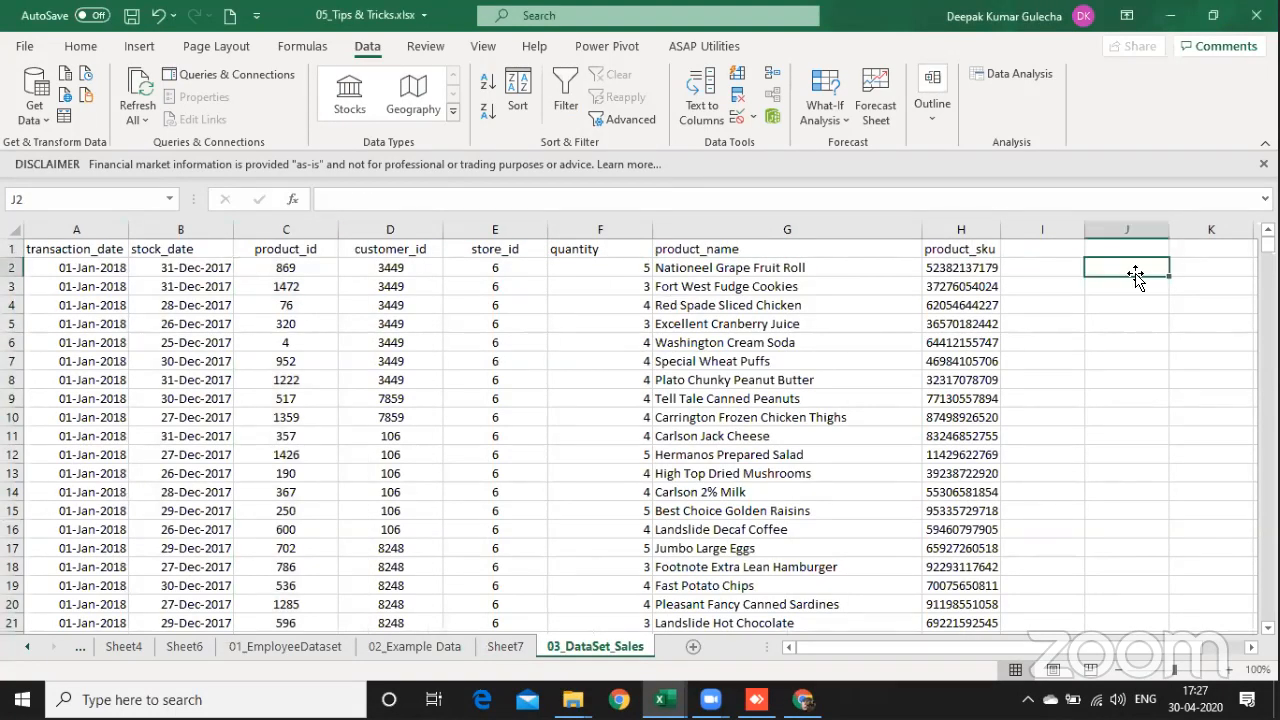
# Step: List the unique product IDs starting in J2 with the formula =UNIQUE(C2:C21589)
pyautogui.write('=uni')
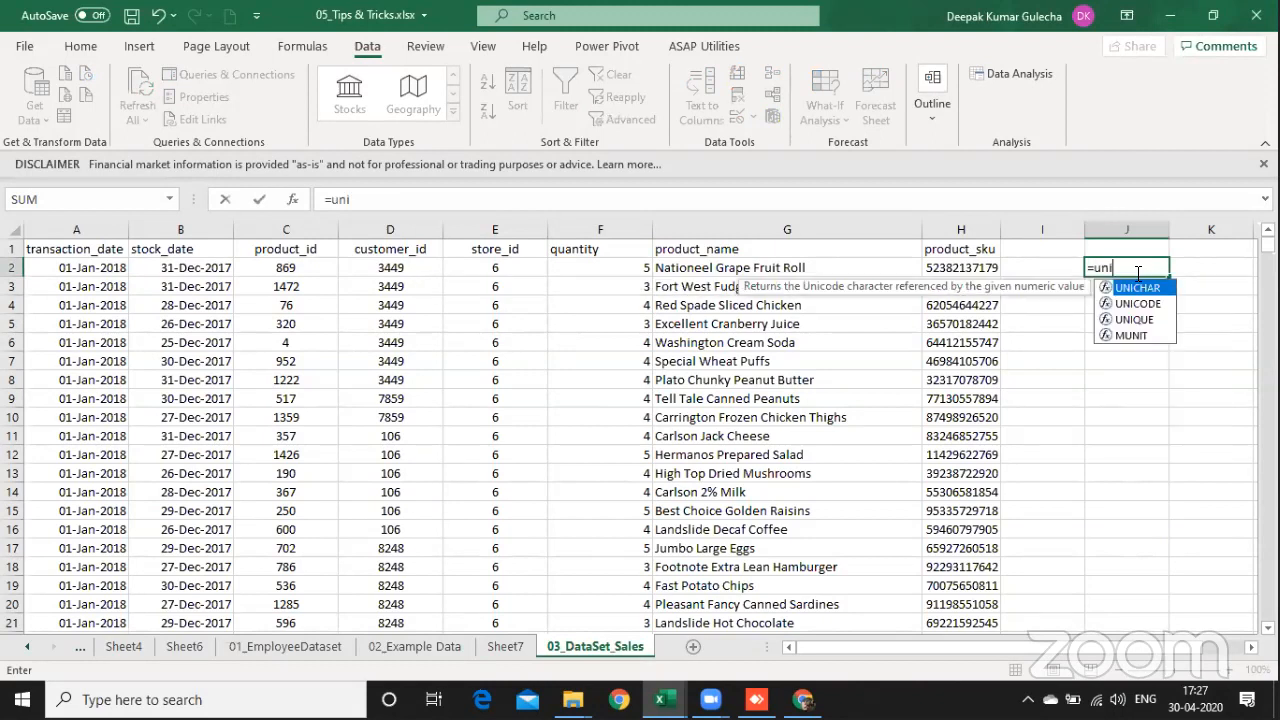
pyautogui.press('Down')
pyautogui.press('Down')
pyautogui.press('Tab')
pyautogui.press('Left')
pyautogui.press('Left')
pyautogui.press('Left')
pyautogui.press('Left')
pyautogui.press('Left')
pyautogui.press('Left')
pyautogui.press('Left')
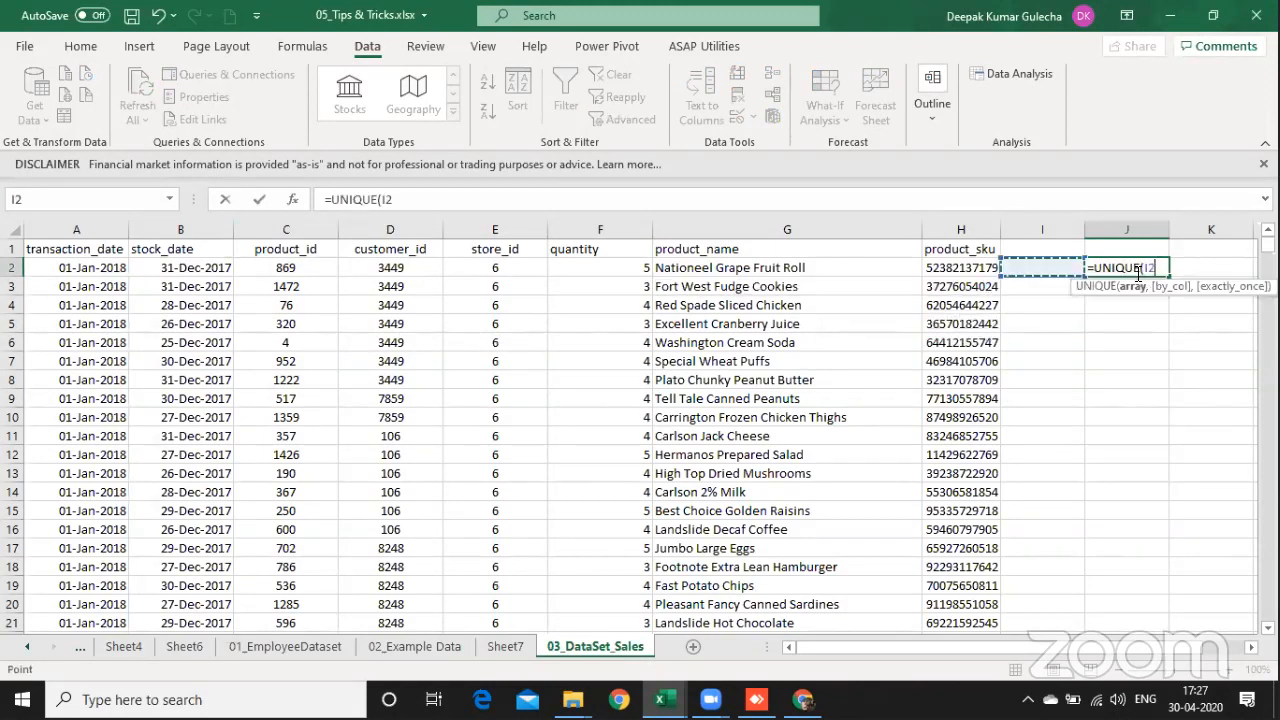
pyautogui.hotkey('ctrl', 'shift', 'Down')
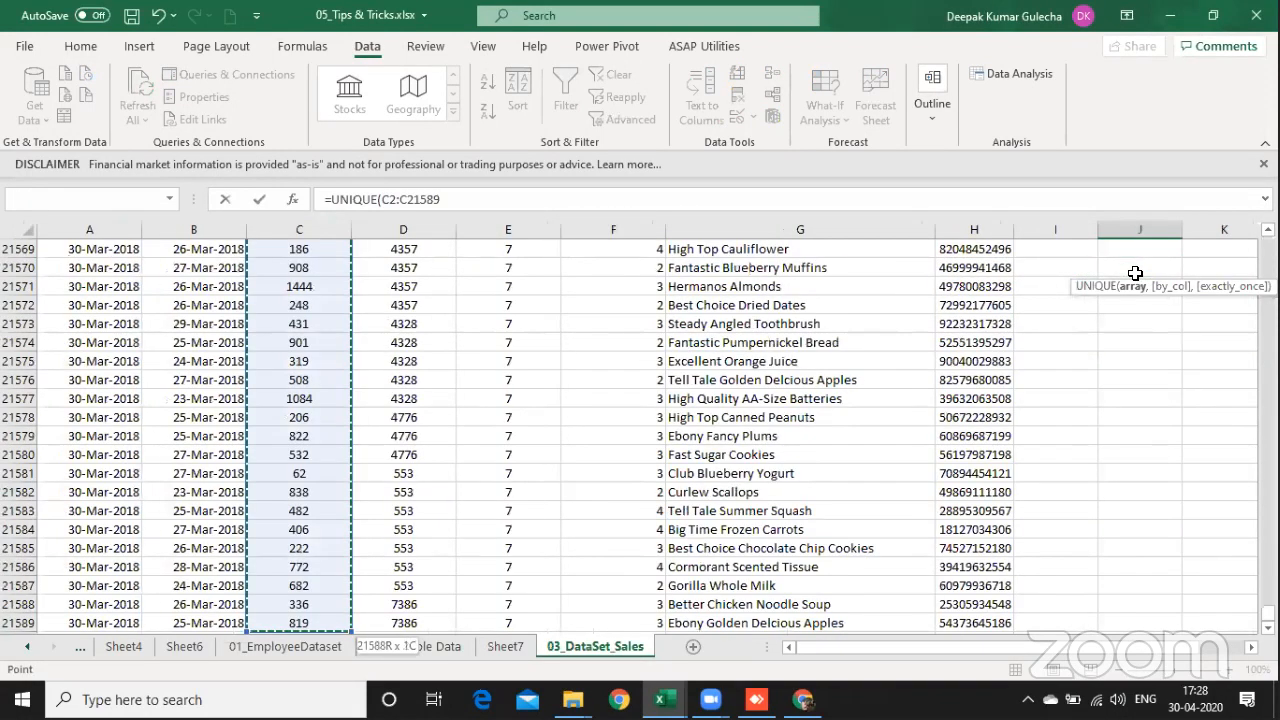
pyautogui.press('Return')
pyautogui.press('Up')
pyautogui.press('Up')
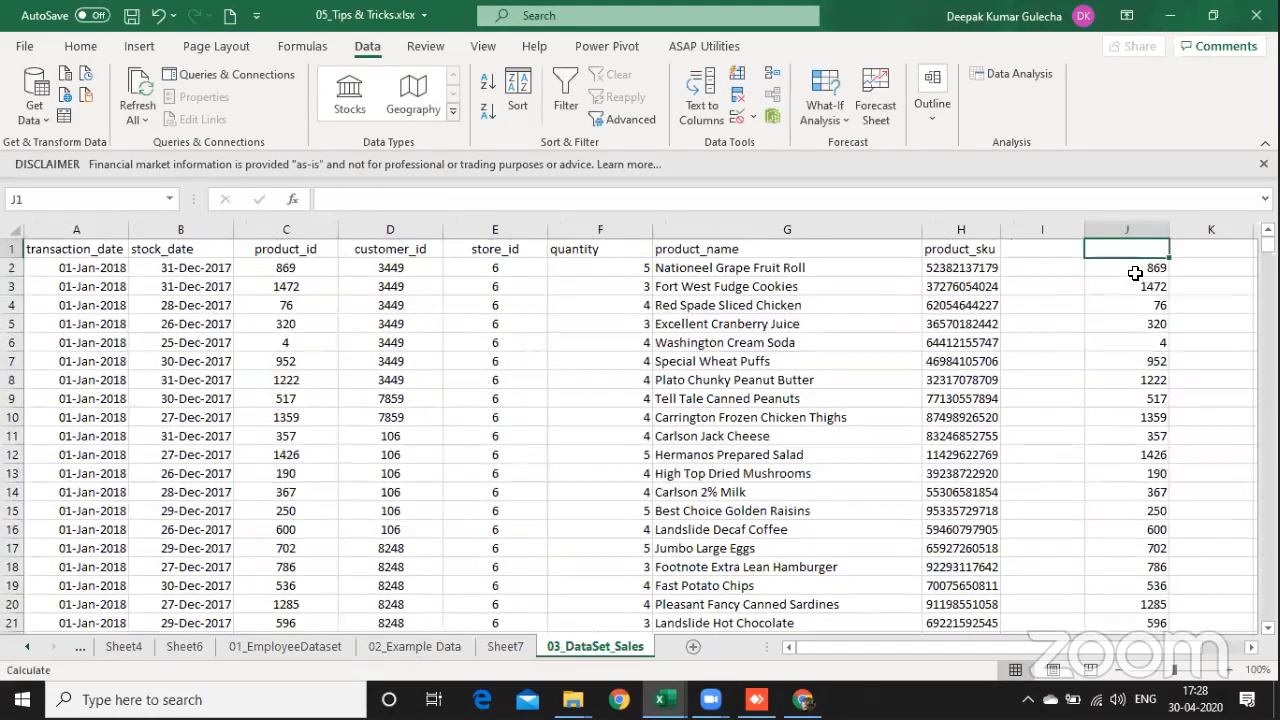
# Step: Wrap the J2 formula in COUNT so that it reads =COUNT(UNIQUE(C2:C21589))
pyautogui.press('Down')
pyautogui.press('F2')
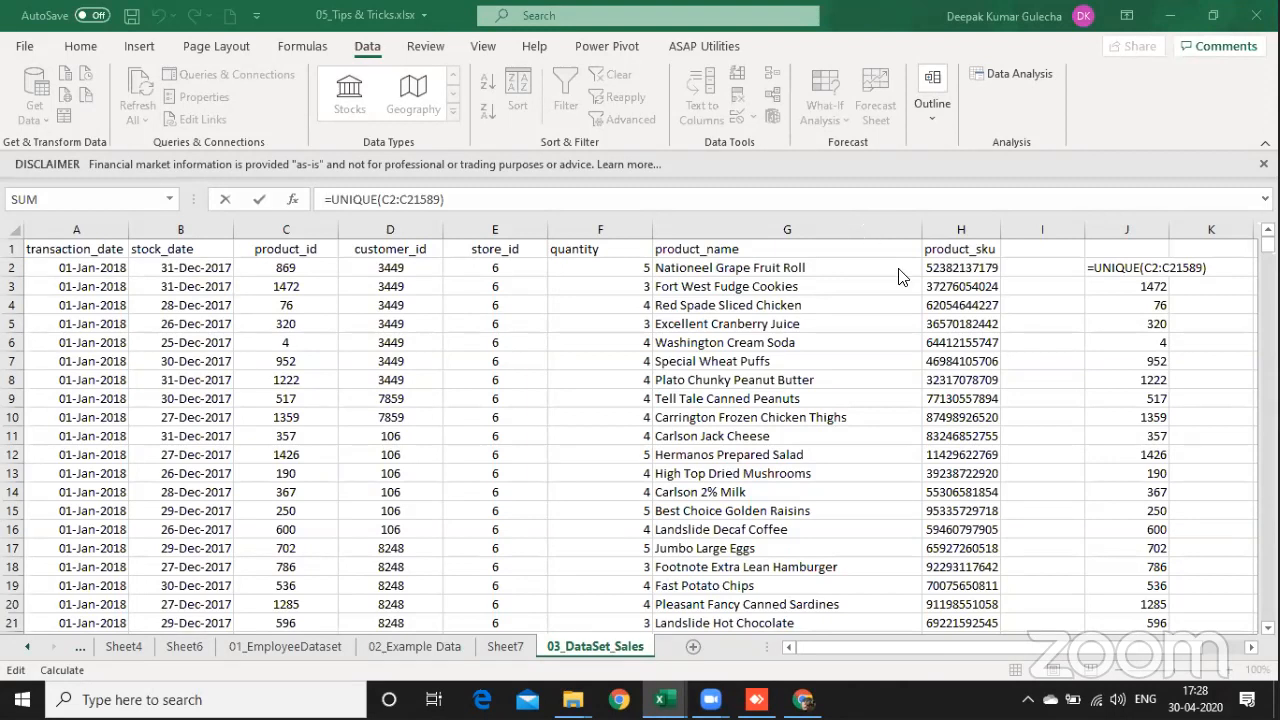
pyautogui.click(1116, 342)
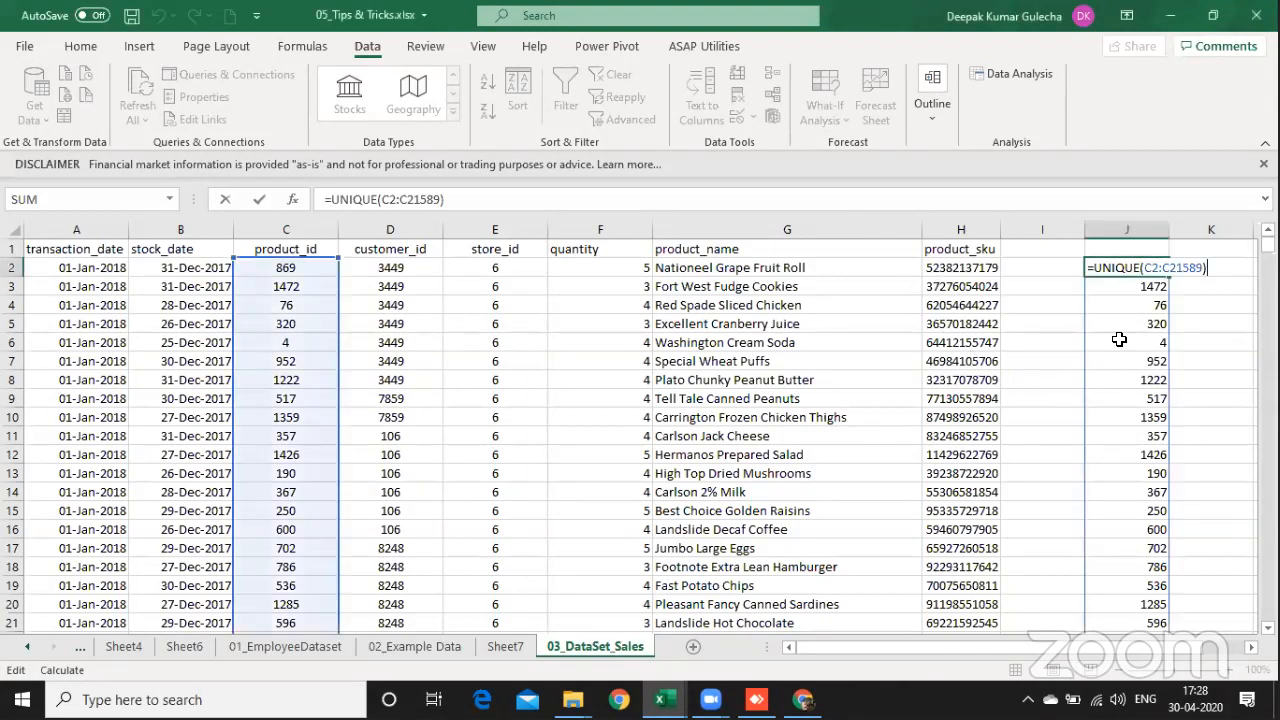
pyautogui.click(1093, 267)
pyautogui.write('co')
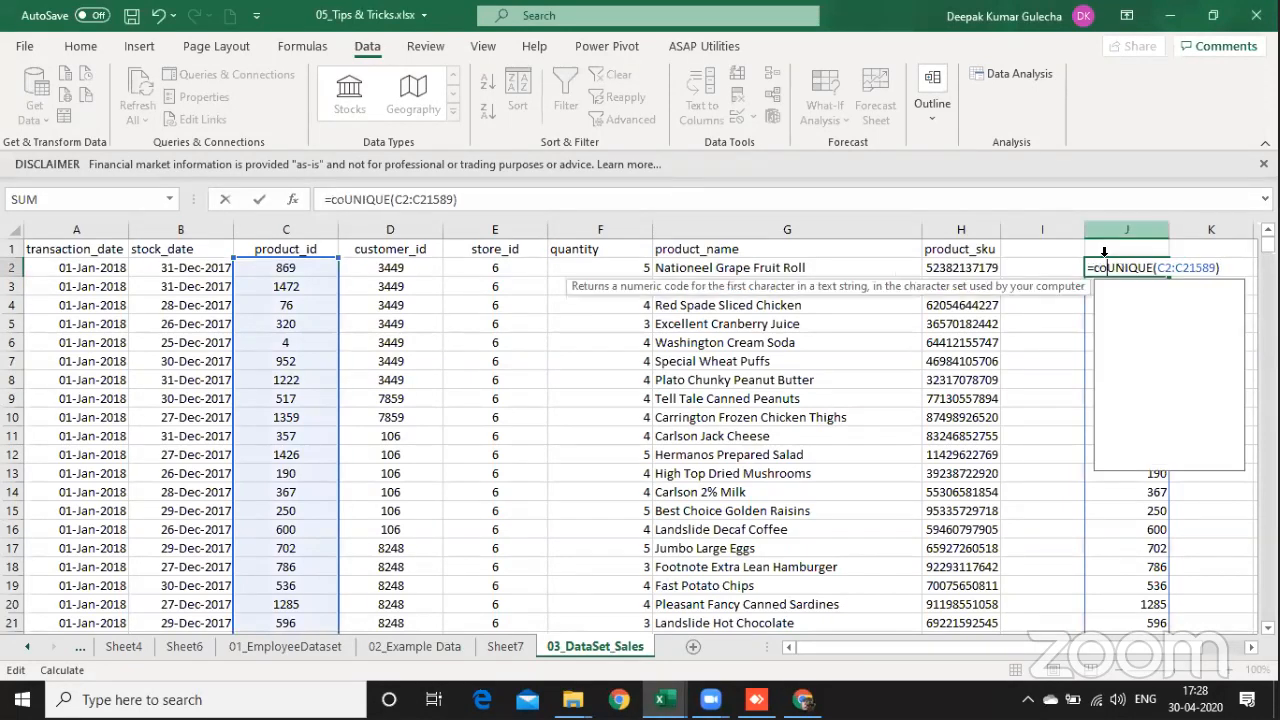
pyautogui.write('unt')
pyautogui.press('Tab')
pyautogui.press('Return')
pyautogui.press('Return')
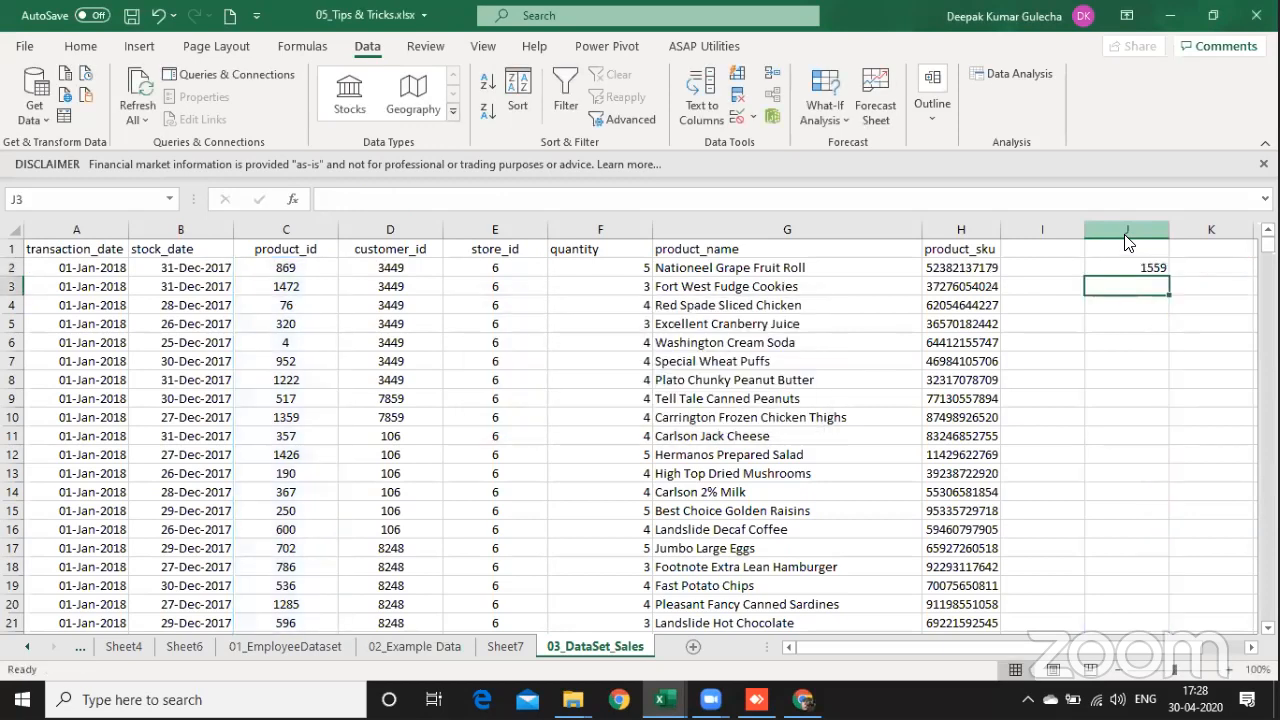
# Step: Review the J2 formula and display its text in J3 using FORMULATEXT on J2
pyautogui.press('Up')
pyautogui.press('F2')
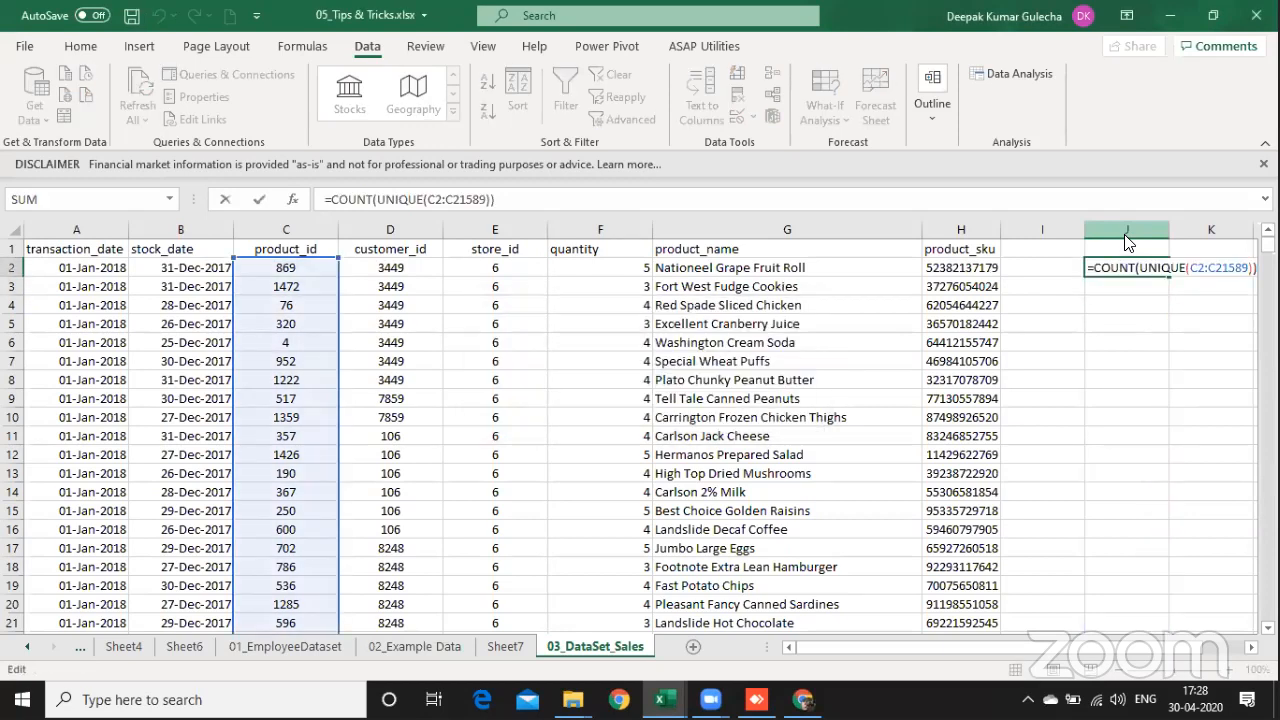
pyautogui.press('Return')
pyautogui.write('=')
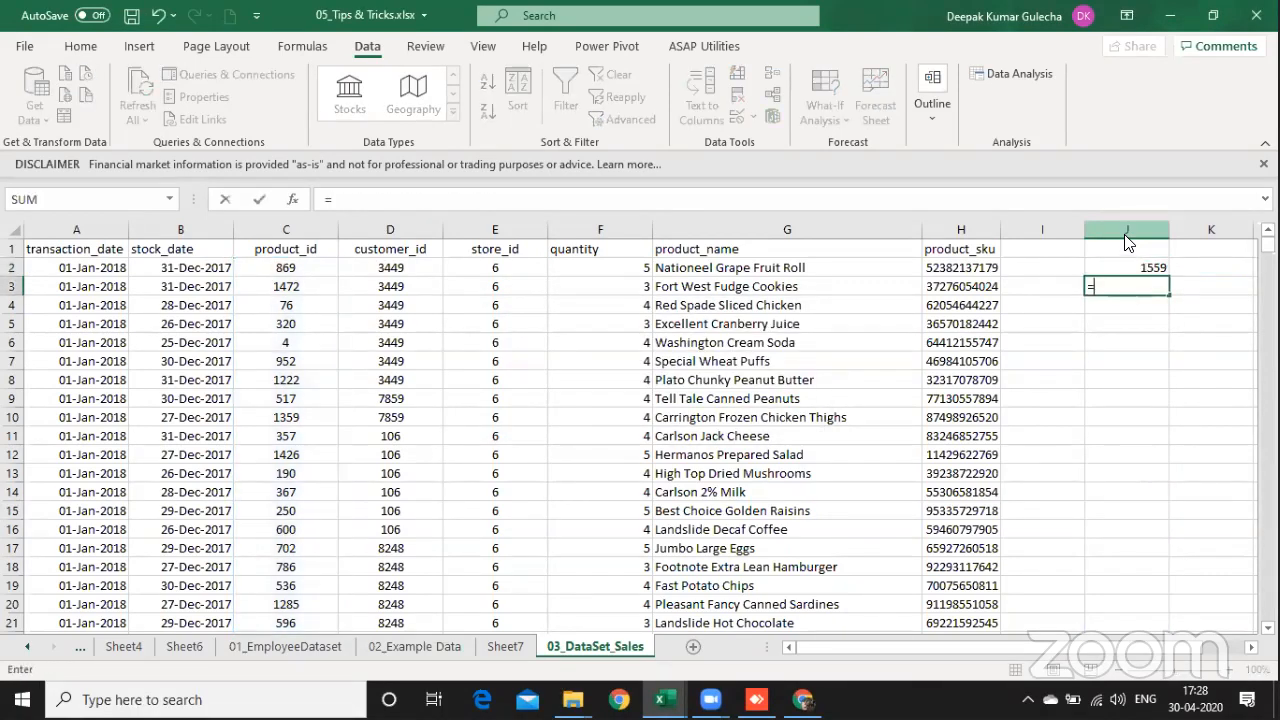
pyautogui.write('formu')
pyautogui.press('Tab')
pyautogui.write('j2')
pyautogui.press('Return')
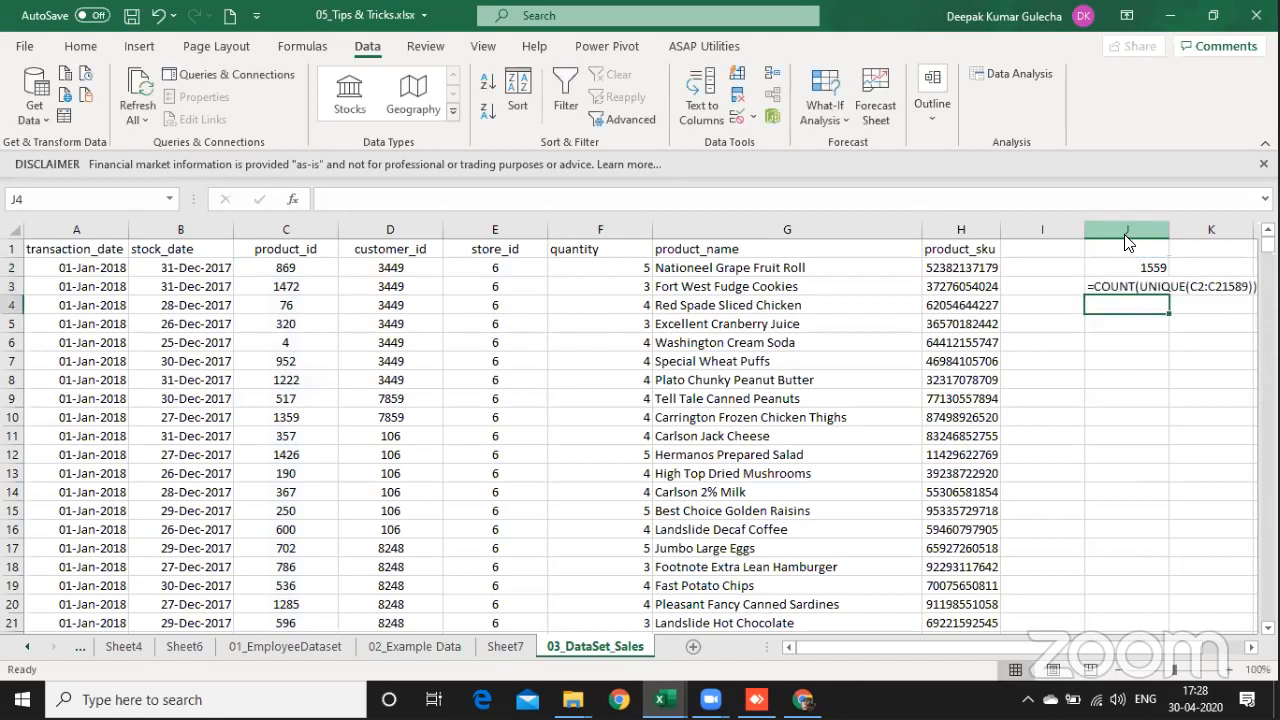
# Step: In J5, begin a formula with SUMPRODUCT of 1 divided by COUNTIFS, as =SUMPRODUCT(1/COUNTIFS(
pyautogui.press('Up')
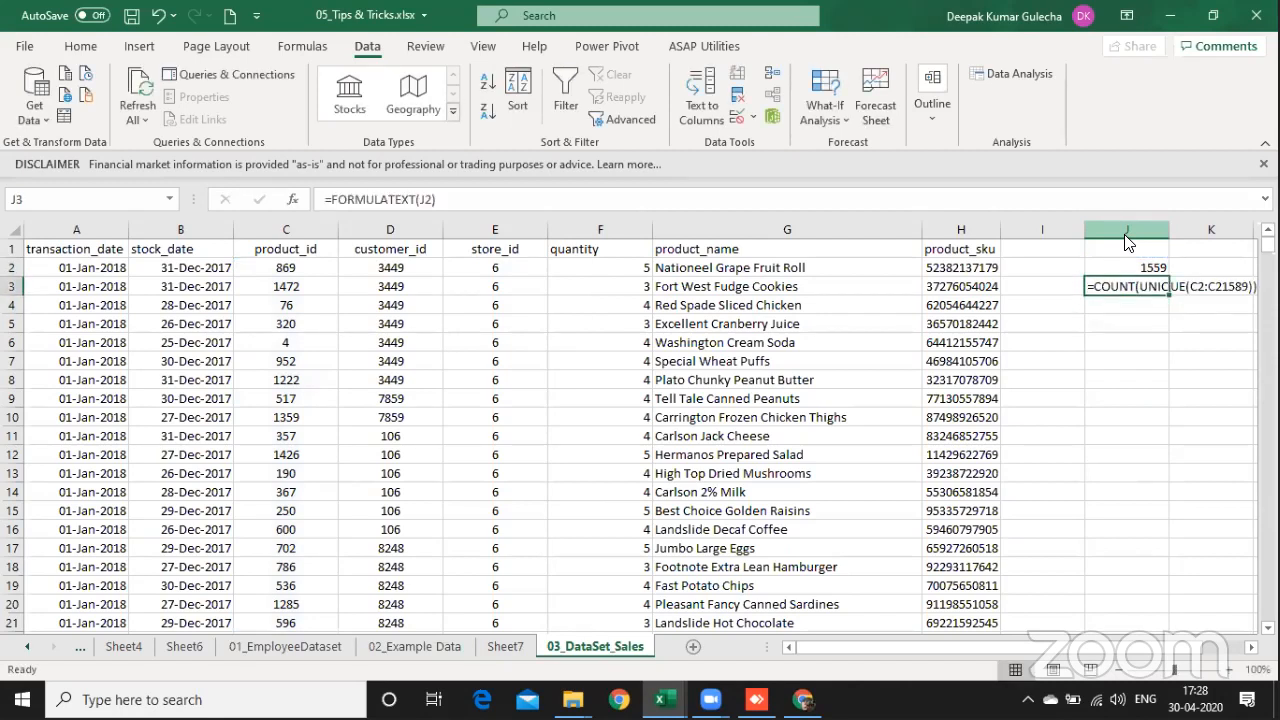
pyautogui.press('Down')
pyautogui.press('Down')
pyautogui.press('Left')
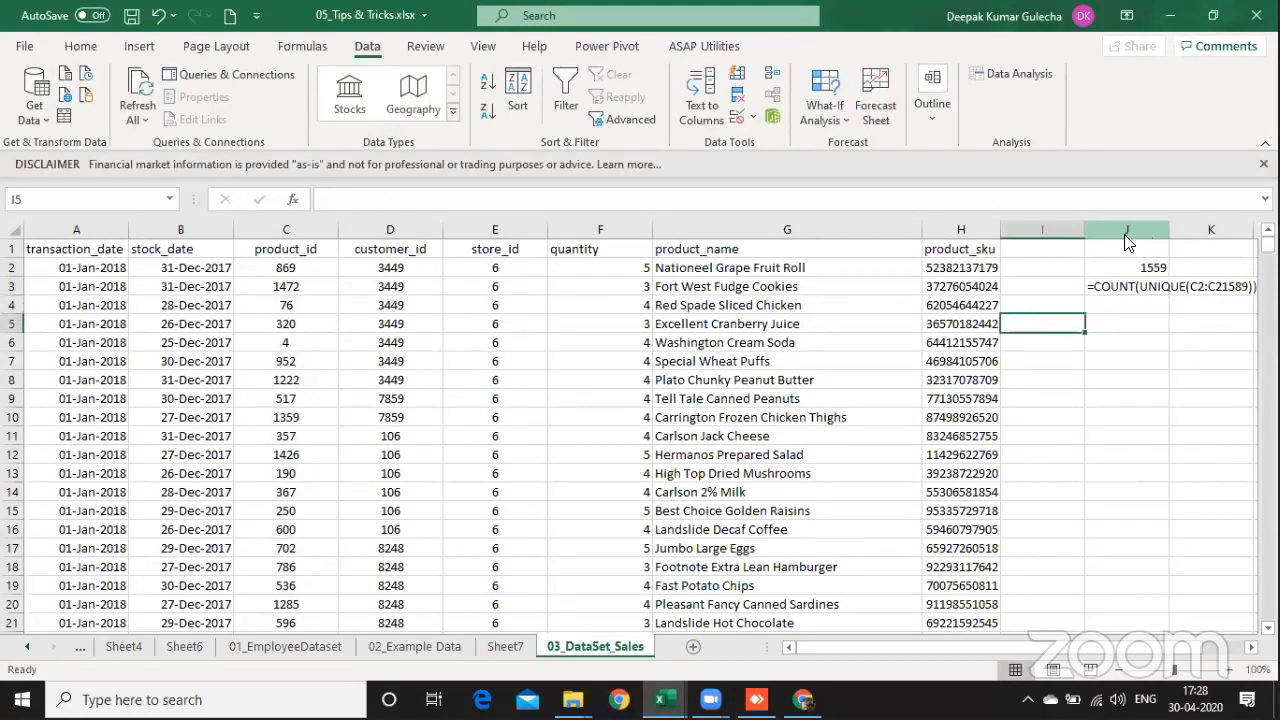
pyautogui.press('Right')
pyautogui.write('=sumpr')
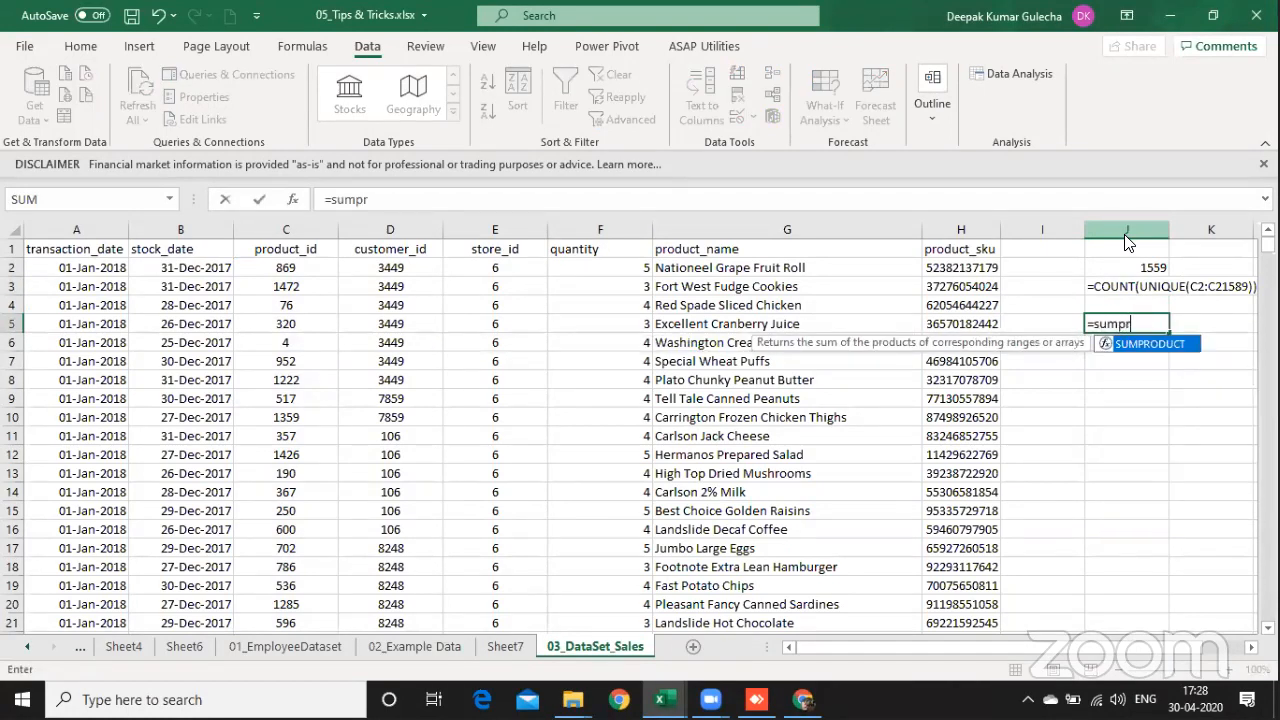
pyautogui.press('Tab')
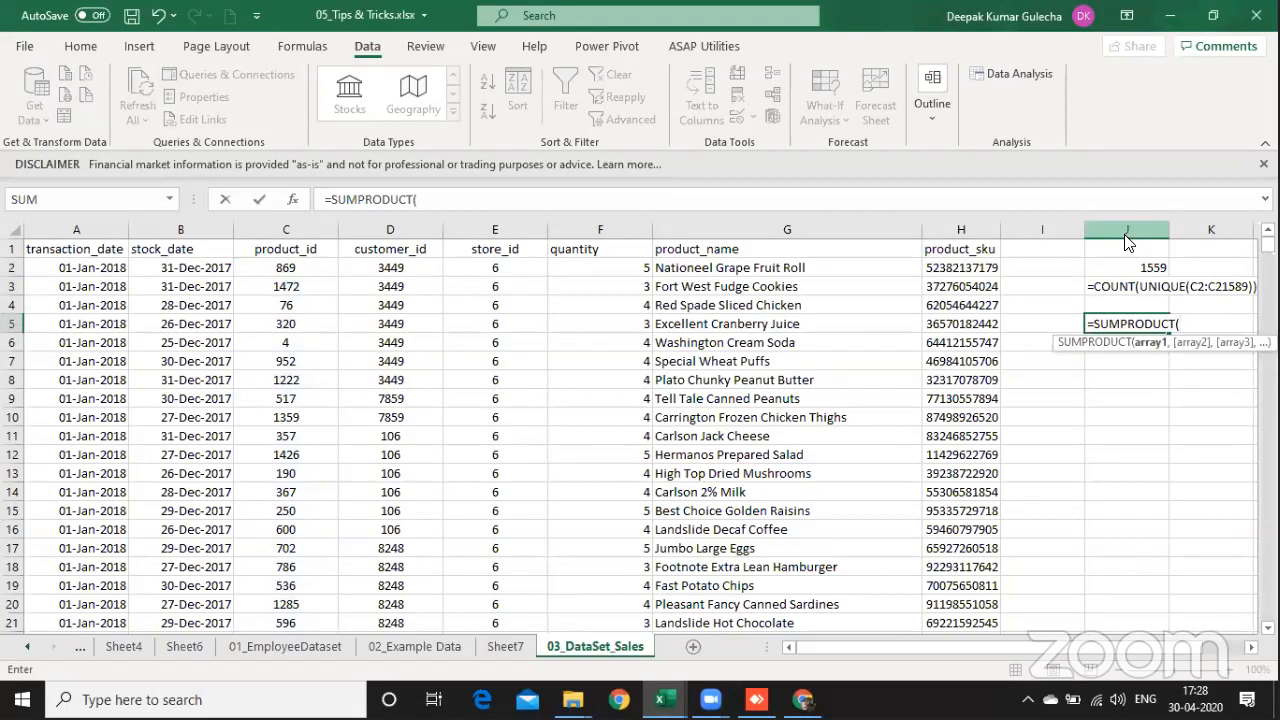
pyautogui.write('1/count')
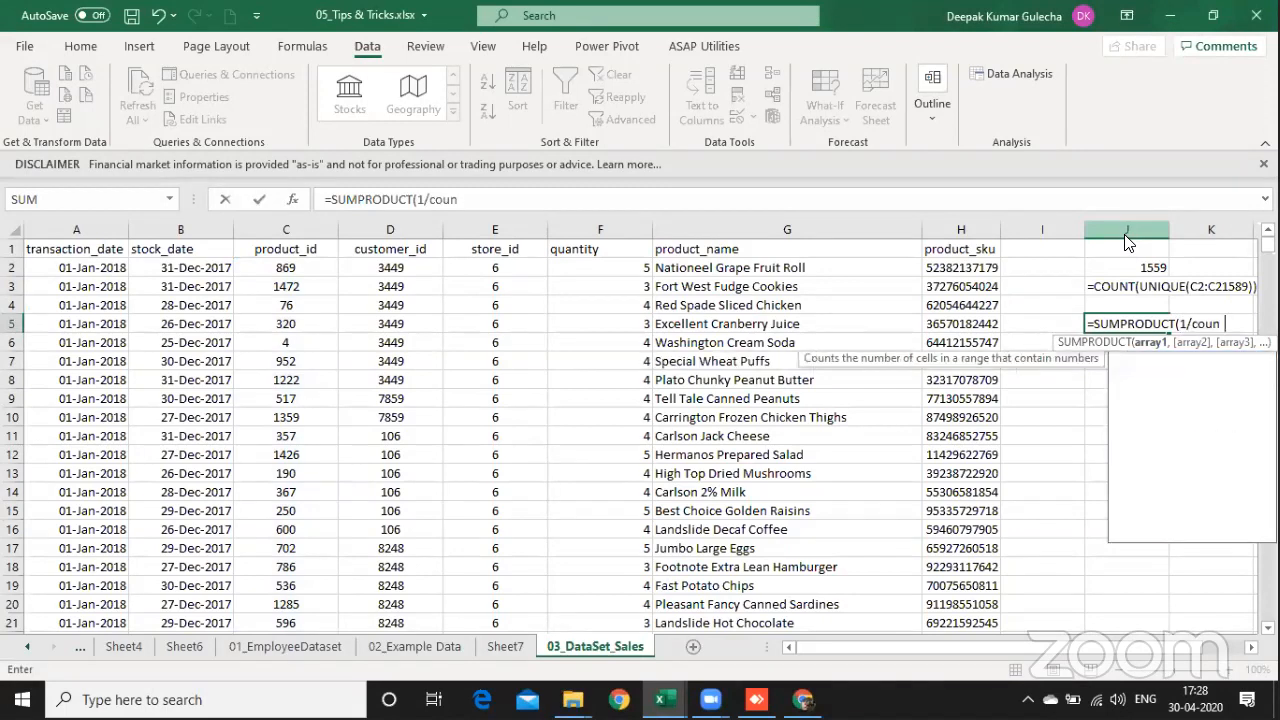
pyautogui.press('Down')
pyautogui.press('Down')
pyautogui.press('Down')
pyautogui.press('Down')
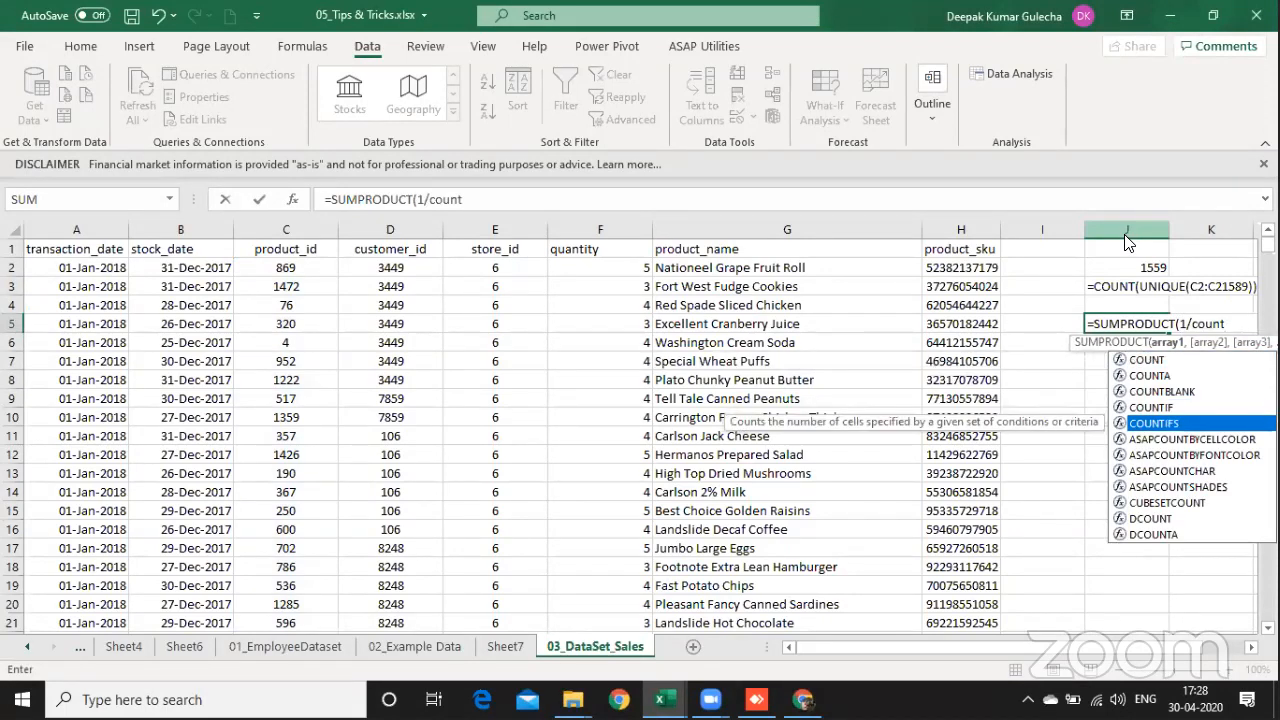
pyautogui.press('Tab')
# Step: Set the COUNTIFS criteria range to the product IDs as the absolute reference $C$2:$C$21589
pyautogui.hotkey('ctrl', 'Left')
pyautogui.hotkey('ctrl', 'Left')
pyautogui.press('Right')
pyautogui.press('Right')
pyautogui.press('Up')
pyautogui.press('Up')
pyautogui.press('Up')
pyautogui.press('Up')
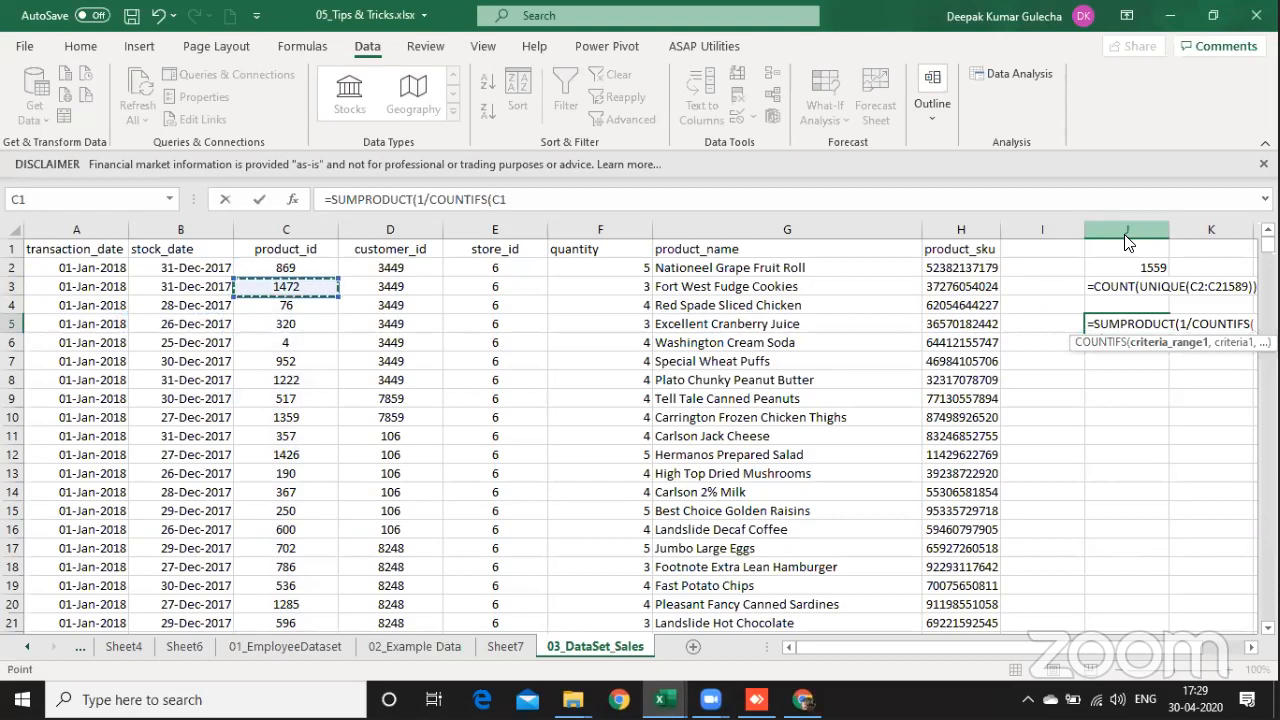
pyautogui.press('Down')
pyautogui.hotkey('ctrl', 'shift', 'Down')
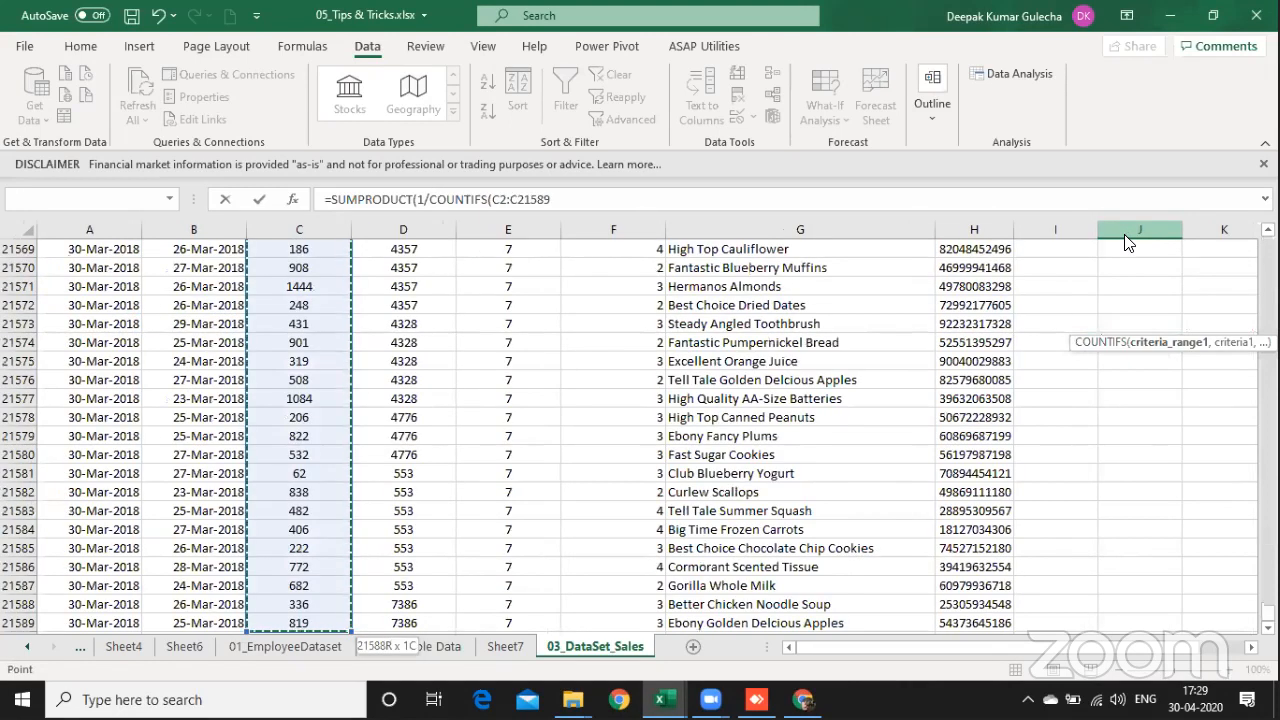
pyautogui.press('F4')
pyautogui.write(',')
# Step: Add C2:C21589 as the criteria and enter the J5 formula as =SUMPRODUCT(1/COUNTIFS($C$2:$C$21589,C2:C21589))
pyautogui.press('Left')
pyautogui.press('Left')
pyautogui.press('Left')
pyautogui.press('Left')
pyautogui.press('Left')
pyautogui.press('Left')
pyautogui.press('Left')
pyautogui.press('Left')
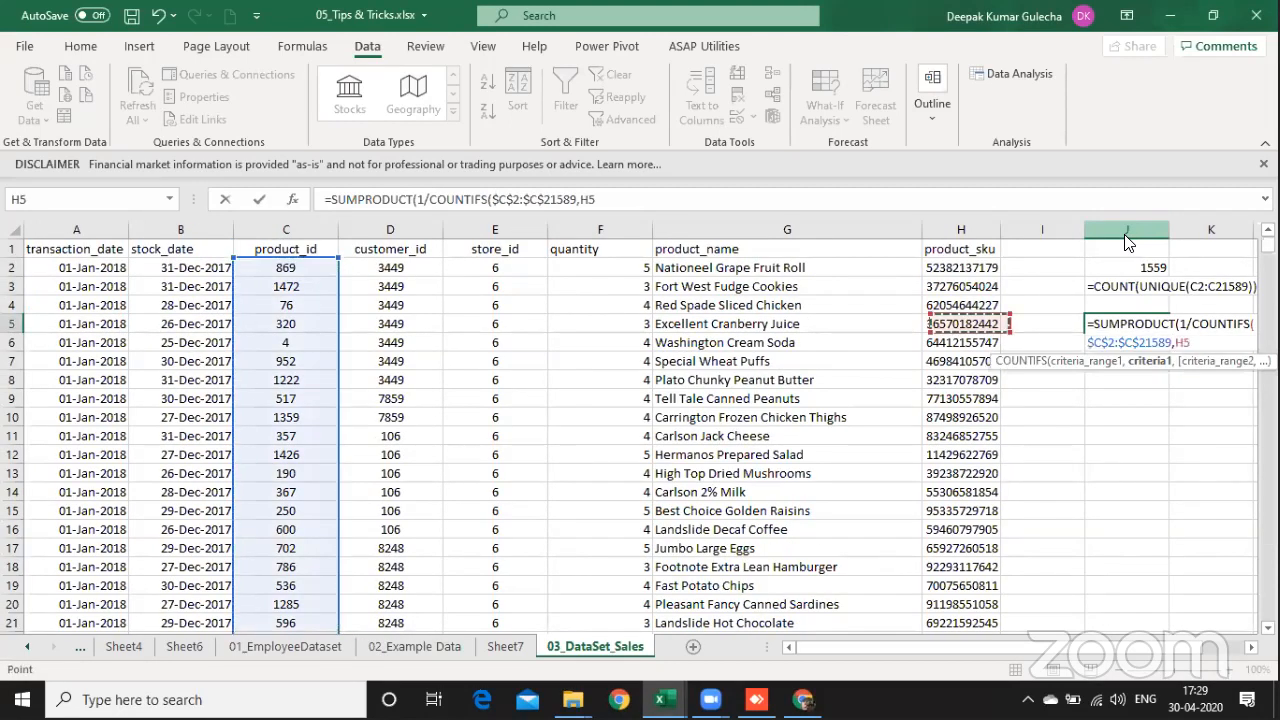
pyautogui.press('Up')
pyautogui.press('Up')
pyautogui.press('Up')
pyautogui.press('Right')
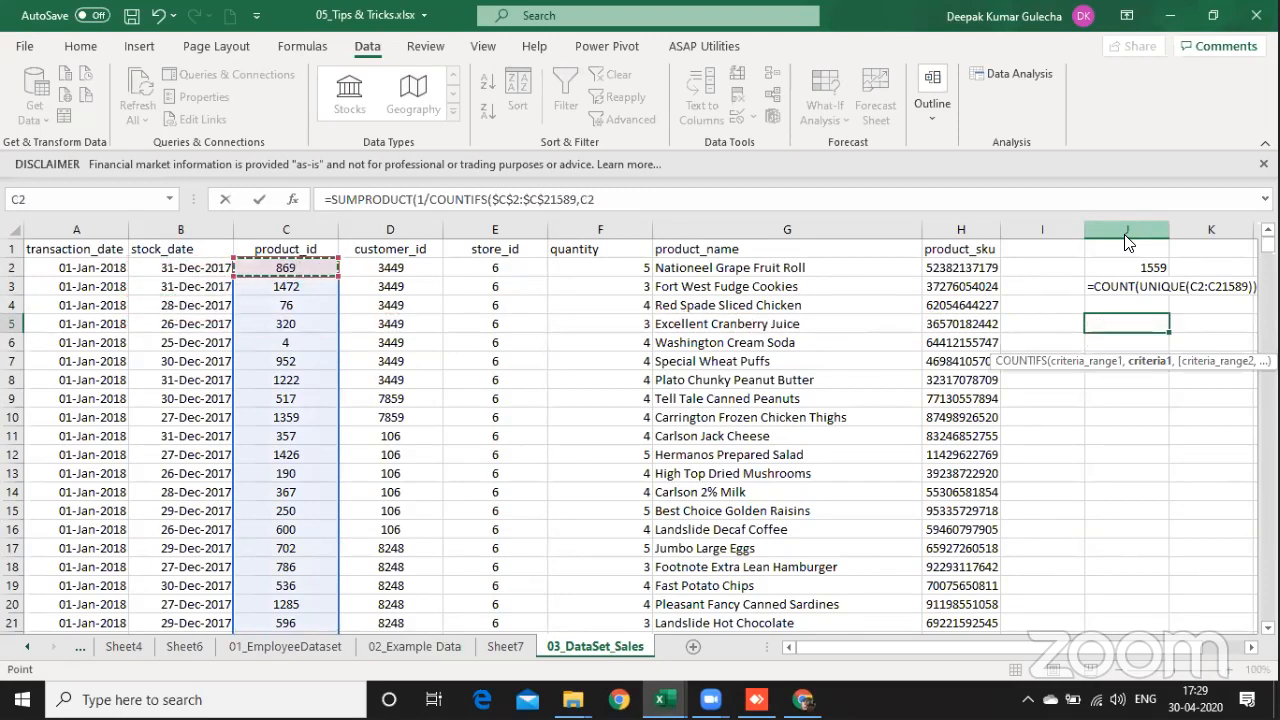
pyautogui.hotkey('ctrl', 'shift', 'Down')
pyautogui.write(')')
pyautogui.press('Return')
pyautogui.press('Return')
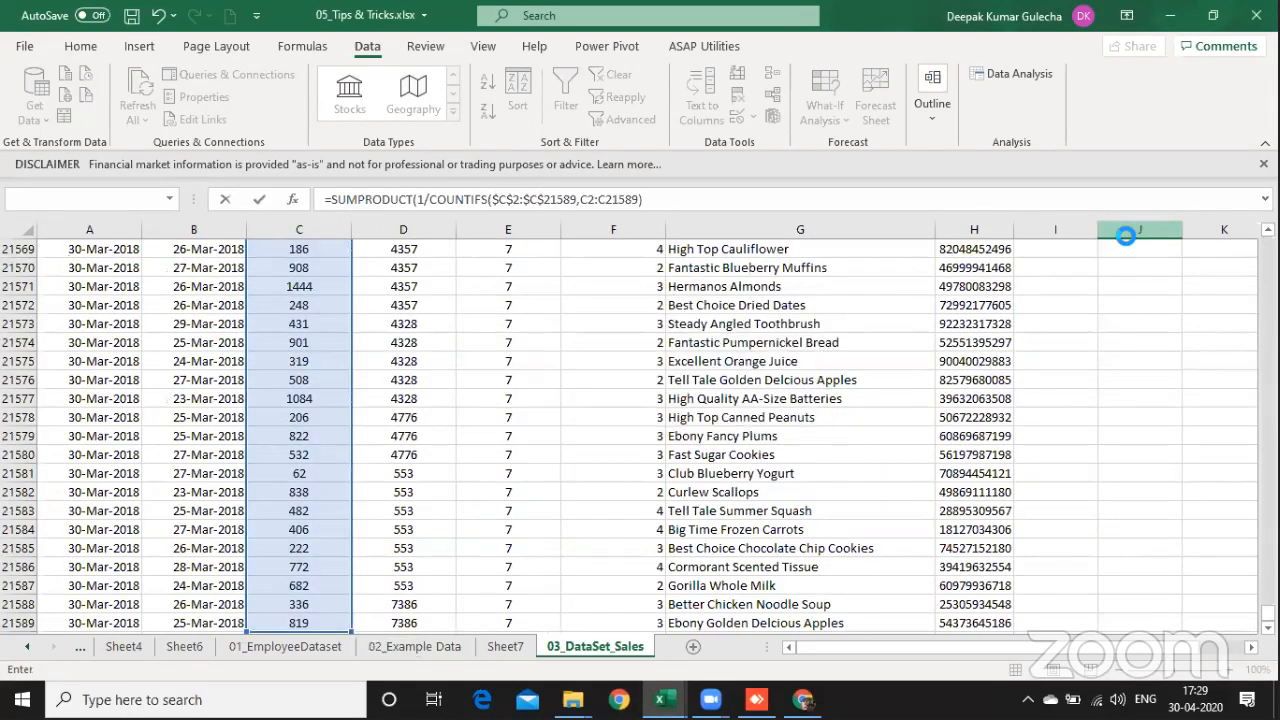
pyautogui.hotkey('ctrl', 'Up')
pyautogui.hotkey('ctrl', 'Up')
pyautogui.hotkey('ctrl', 'Up')
pyautogui.hotkey('ctrl', 'Up')
pyautogui.press('Down')
pyautogui.press('Down')
pyautogui.press('Down')
pyautogui.press('Down')
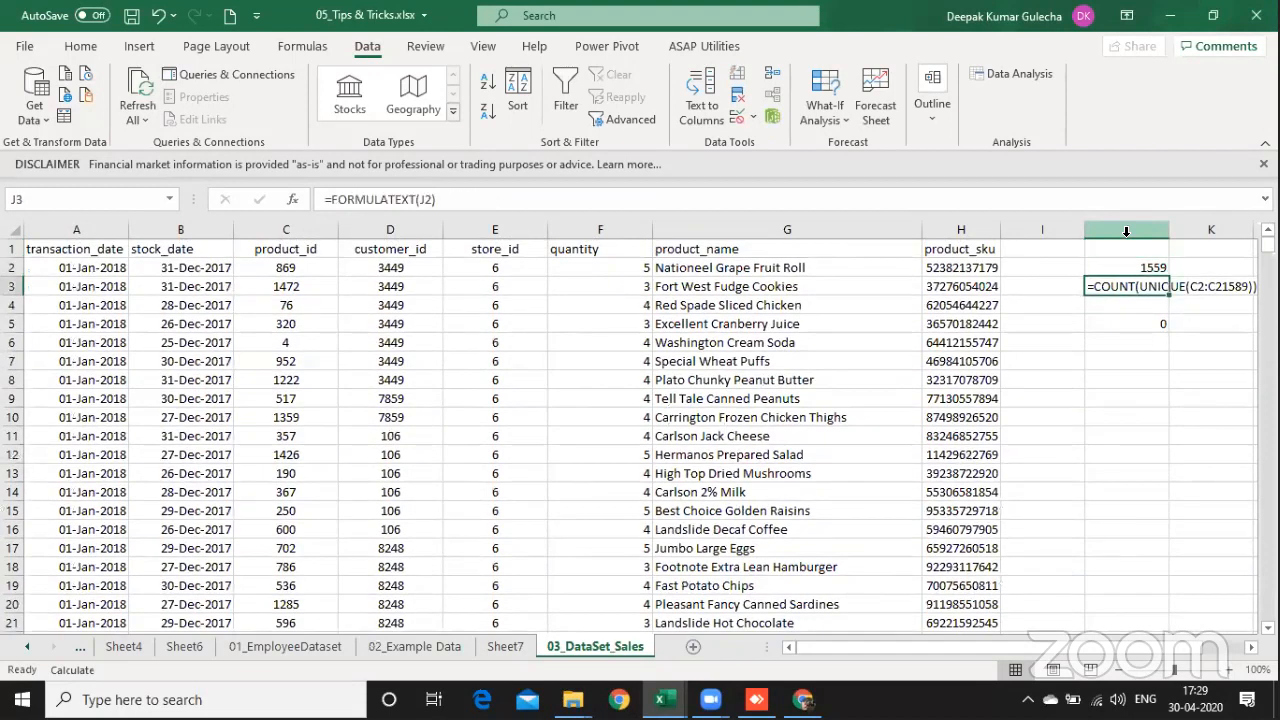
pyautogui.press('F2')
pyautogui.hotkey('ctrl', 'shift', 'Left')
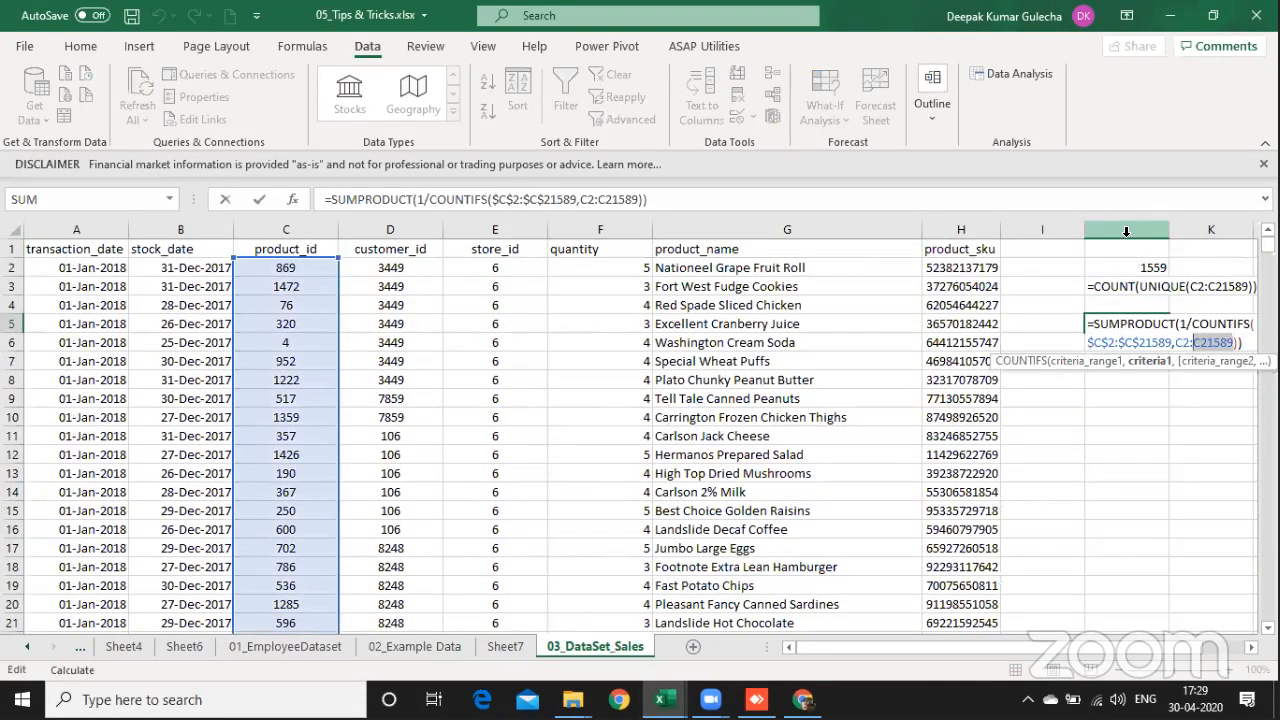
pyautogui.hotkey('shift', 'Left')
pyautogui.hotkey('shift', 'Left')
pyautogui.hotkey('shift', 'Left')
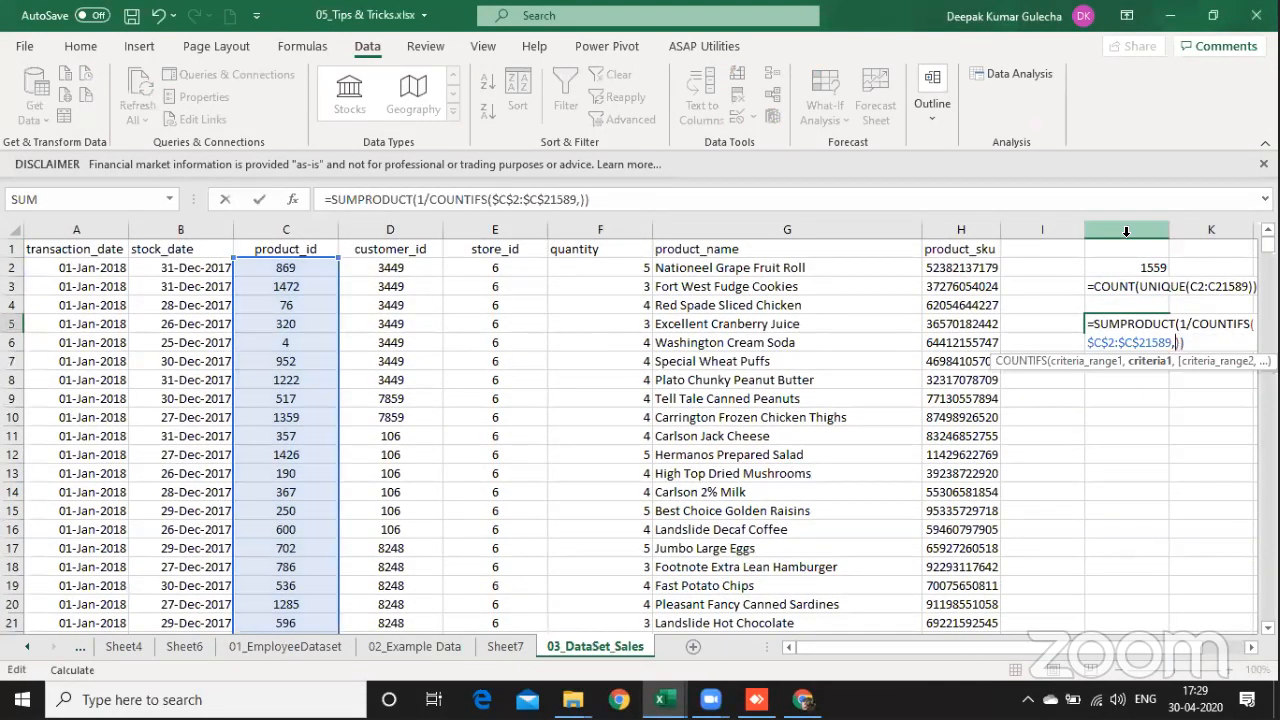
pyautogui.press('Escape')
# Step: In I2, begin a COUNTIFS formula with the absolute product ID range $C$2:$C$21589 as criteria range
pyautogui.press('Left')
pyautogui.hotkey('ctrl', 'Up')
pyautogui.press('Down')
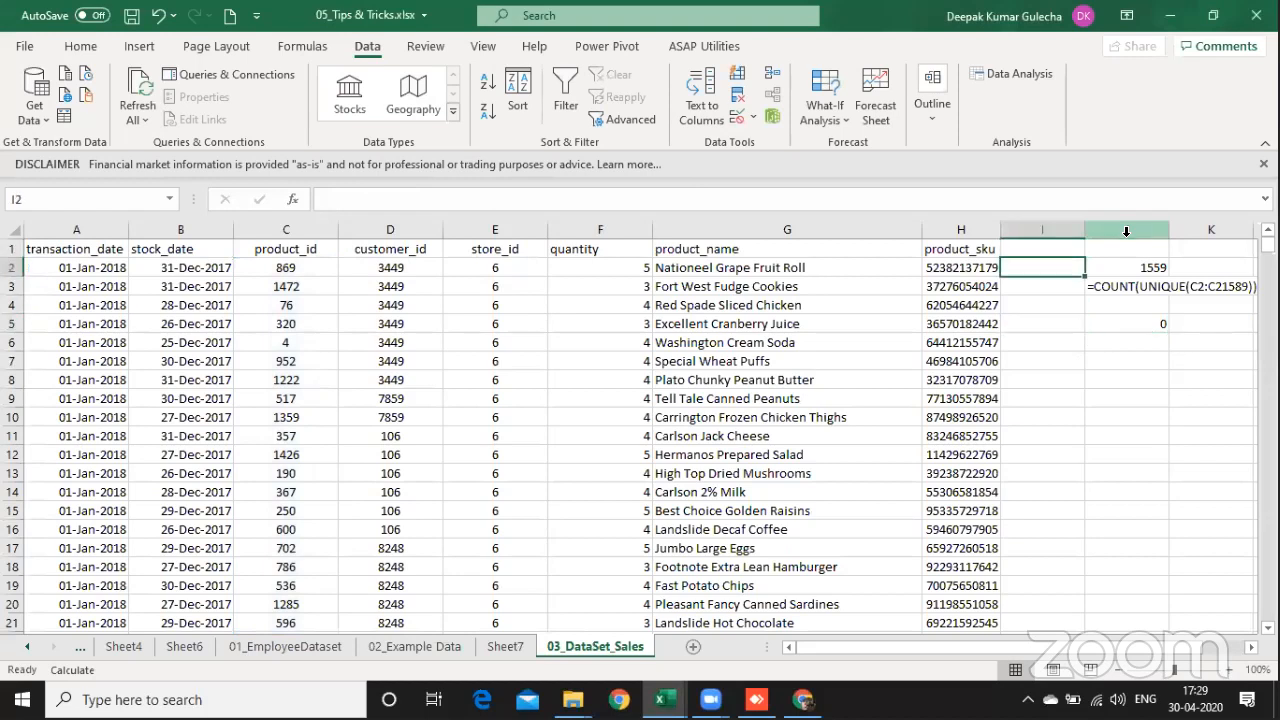
pyautogui.write('=coun')
pyautogui.press('Down')
pyautogui.press('Down')
pyautogui.press('Down')
pyautogui.press('Down')
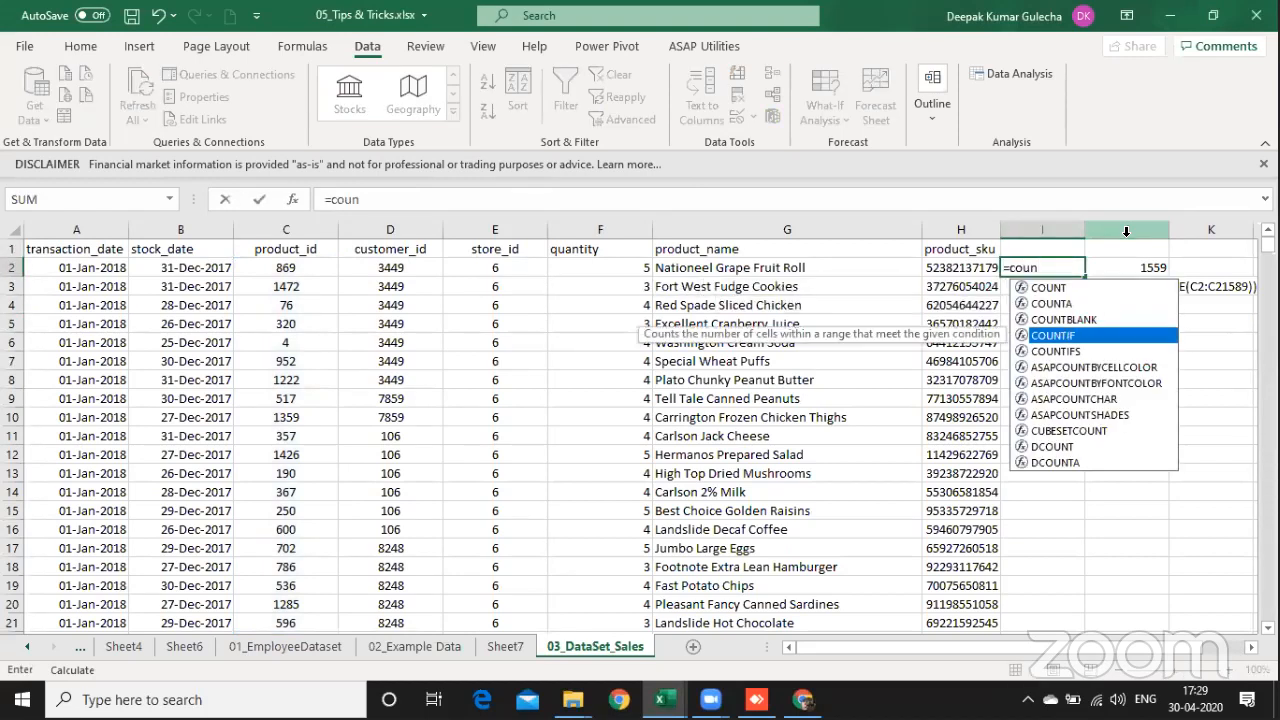
pyautogui.press('Tab')
pyautogui.press('Left')
pyautogui.press('Left')
pyautogui.press('Left')
pyautogui.press('Left')
pyautogui.press('Left')
pyautogui.press('Left')
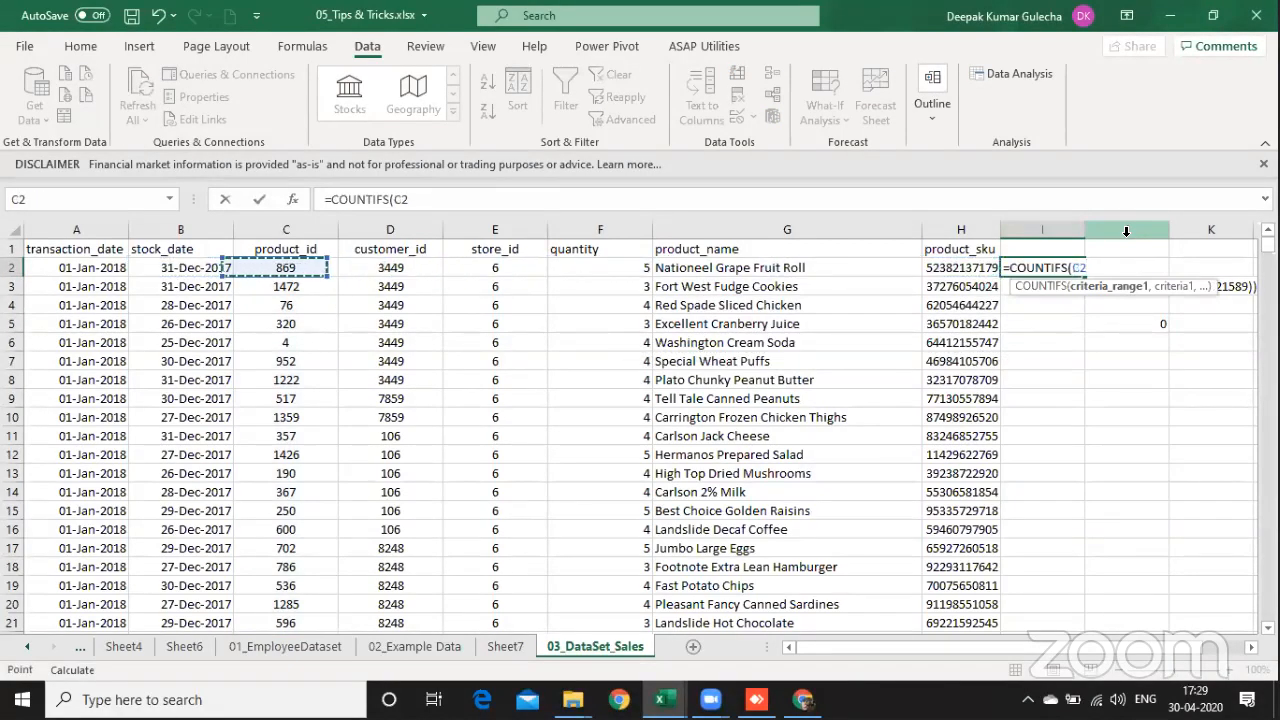
pyautogui.hotkey('ctrl', 'shift', 'Down')
pyautogui.press('F4')
pyautogui.write(',')
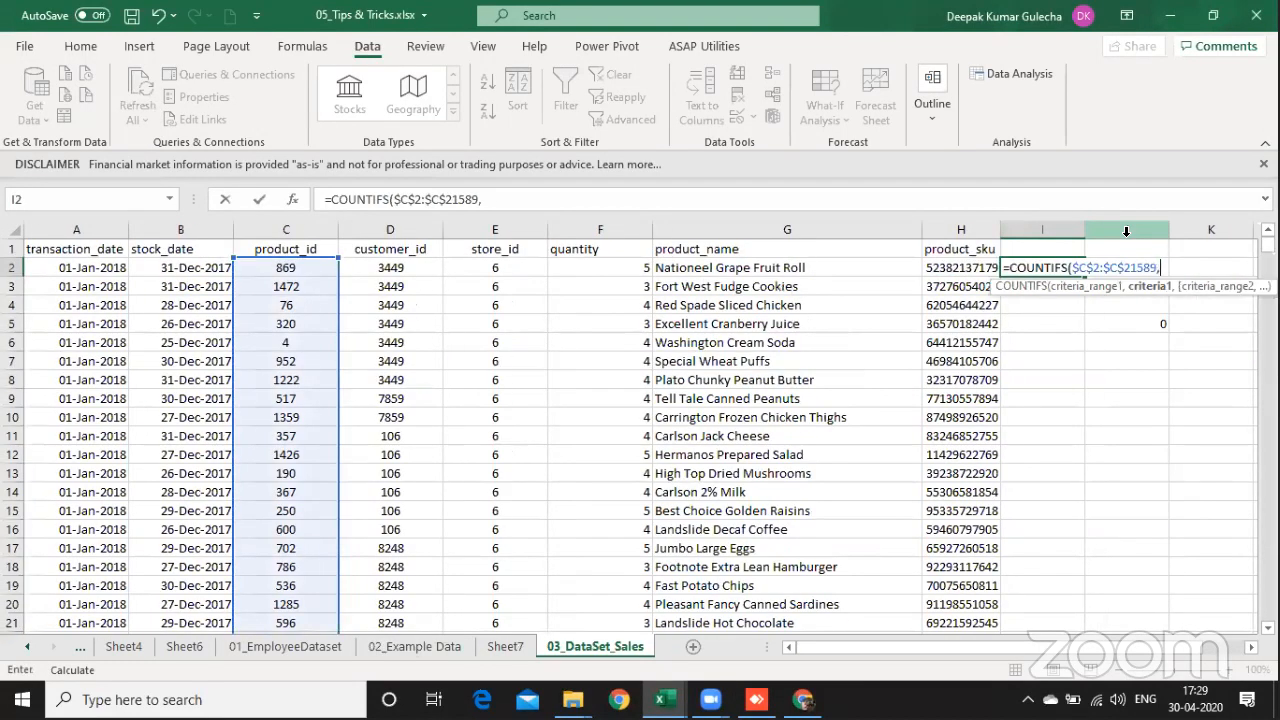
# Step: Use C2 as the criterion and enter the I2 formula as =COUNTIFS($C$2:$C$21589,C2)
pyautogui.press('Left')
pyautogui.press('Left')
pyautogui.press('Left')
pyautogui.press('Left')
pyautogui.press('Left')
pyautogui.press('Left')
pyautogui.press('Left')
pyautogui.press('Right')
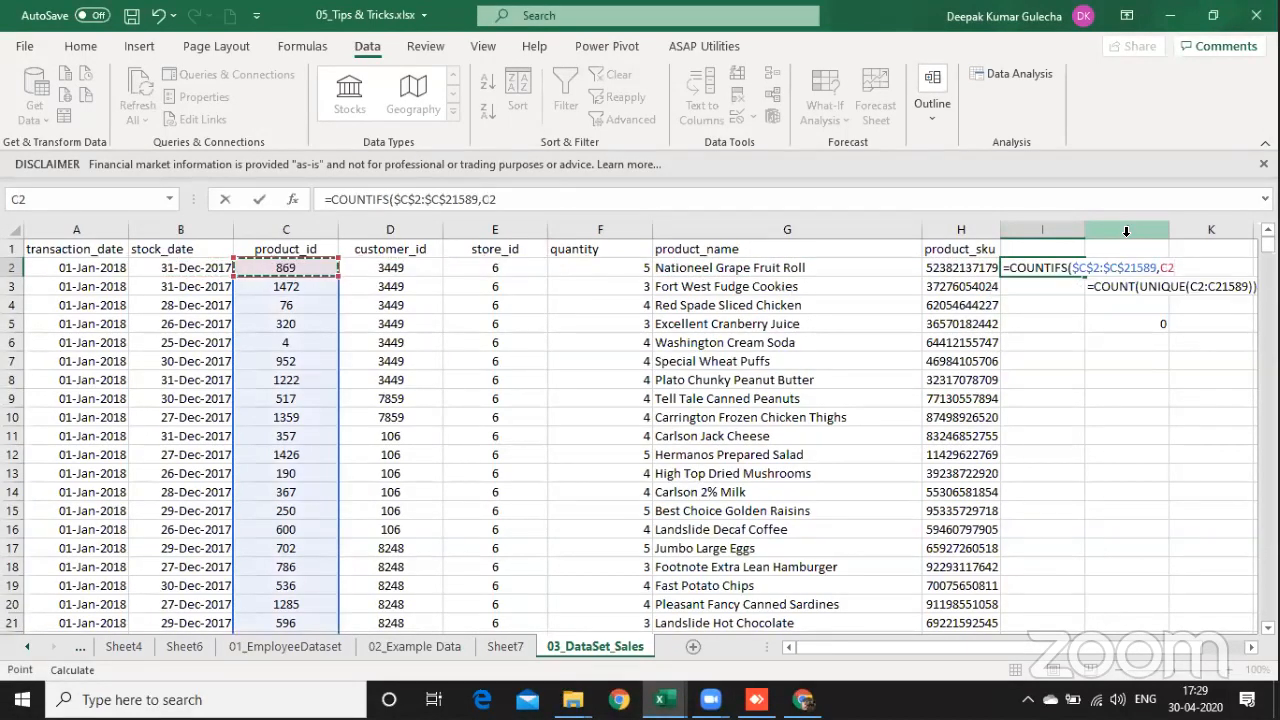
pyautogui.write(')')
pyautogui.press('Return')
# Step: Change the I2 formula to the reciprocal of the count, =1/COUNTIFS($C$2:$C$21589,C2)
pyautogui.press('Down')
pyautogui.press('Down')
pyautogui.press('Up')
pyautogui.press('Up')
pyautogui.press('Up')
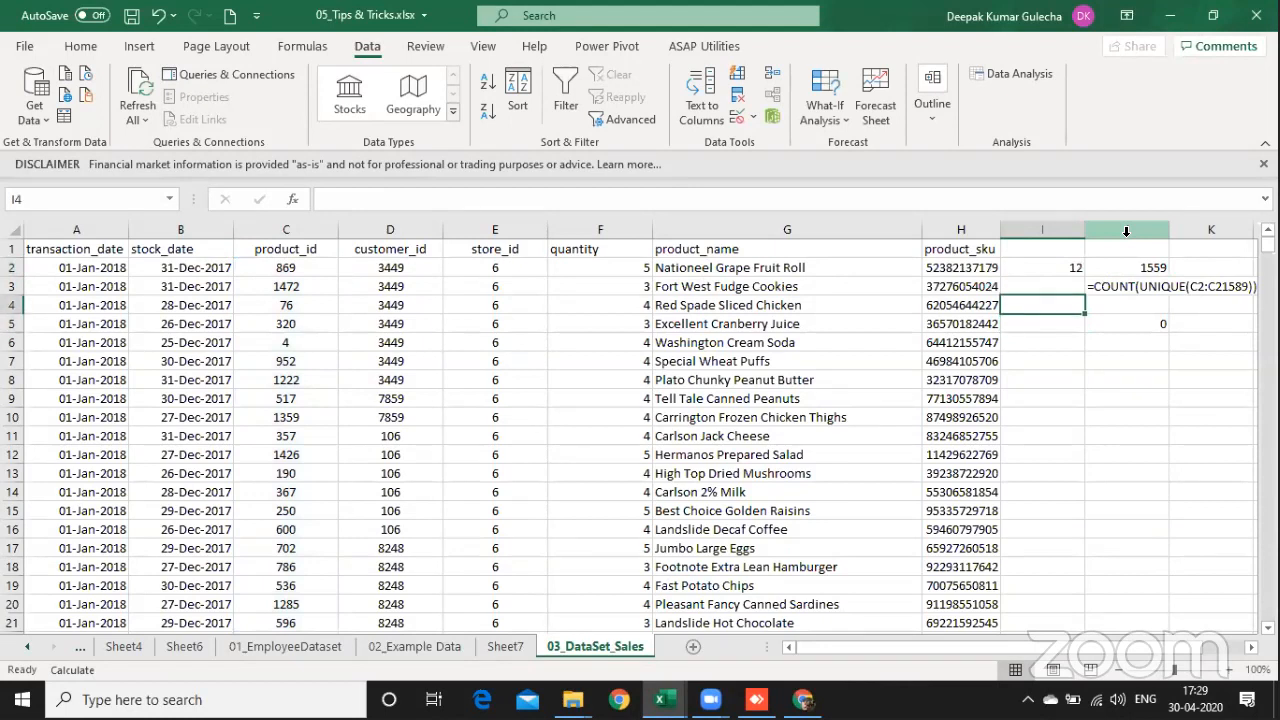
pyautogui.press('F2')
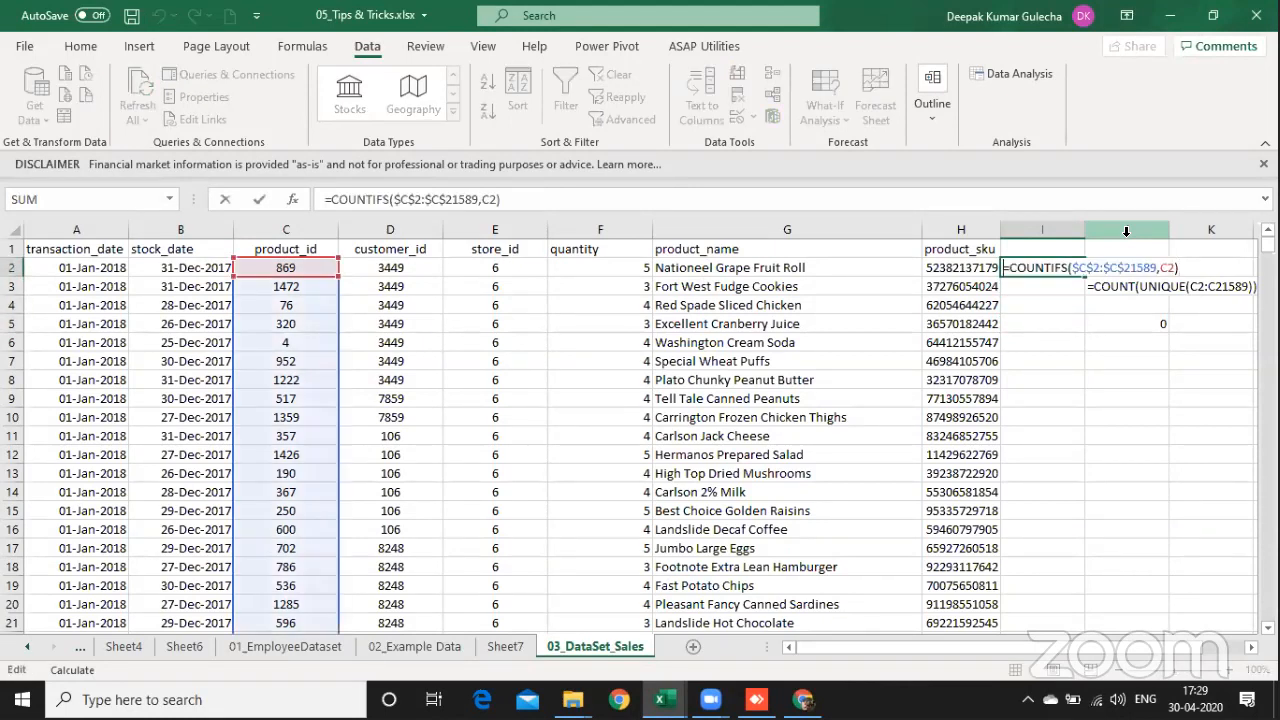
pyautogui.press('Home')
pyautogui.press('Right')
pyautogui.write('1/')
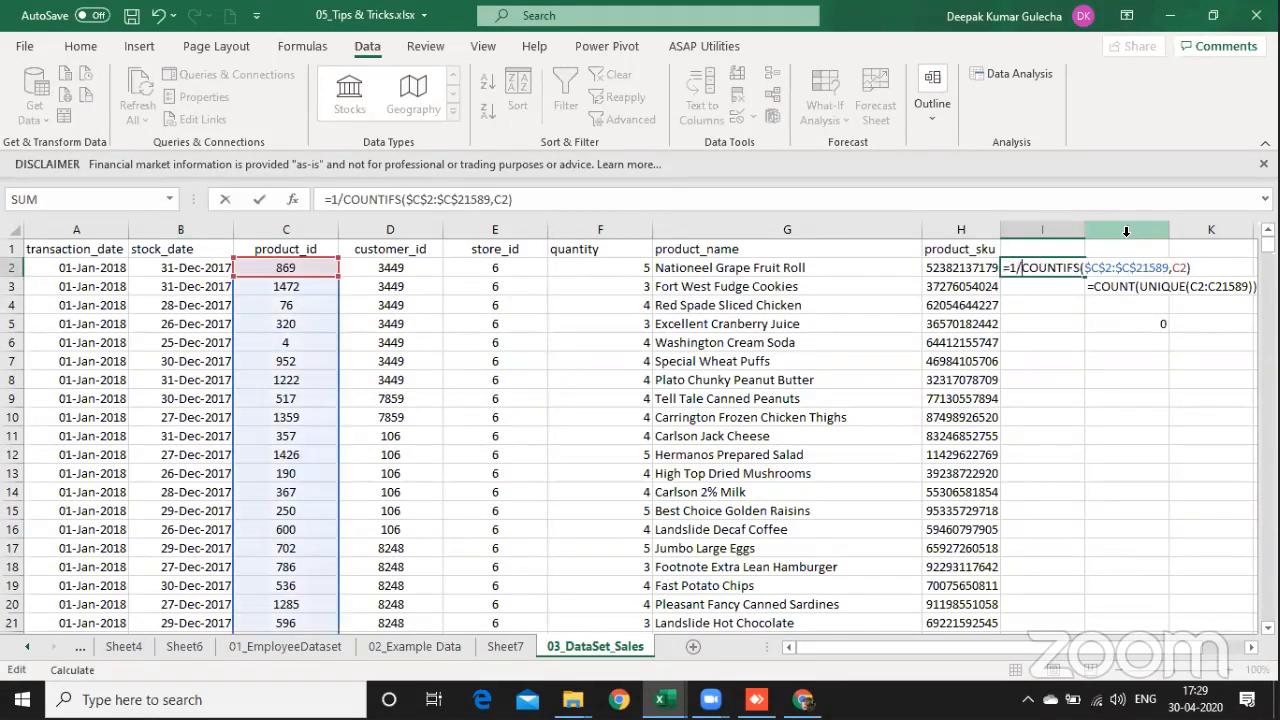
pyautogui.press('Return')
pyautogui.press('Up')
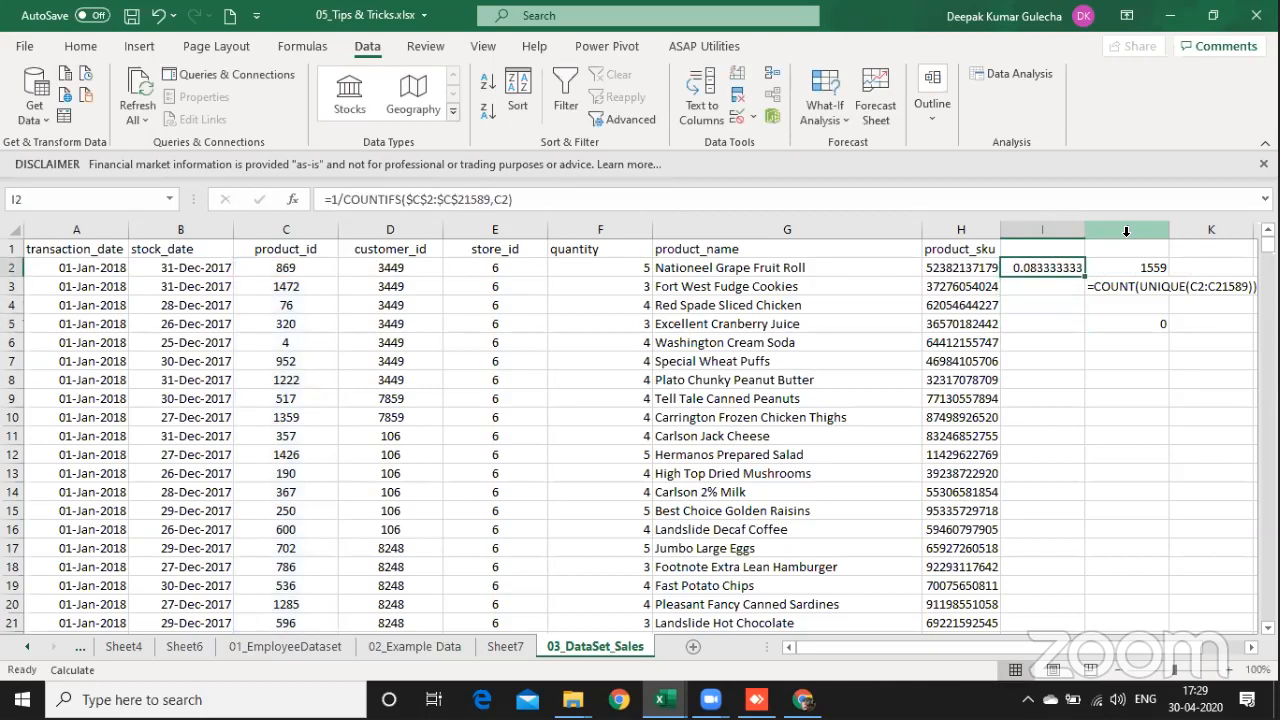
# Step: Remove the 1/ from the I2 formula, restoring =COUNTIFS($C$2:$C$21589,C2)
pyautogui.press('F2')
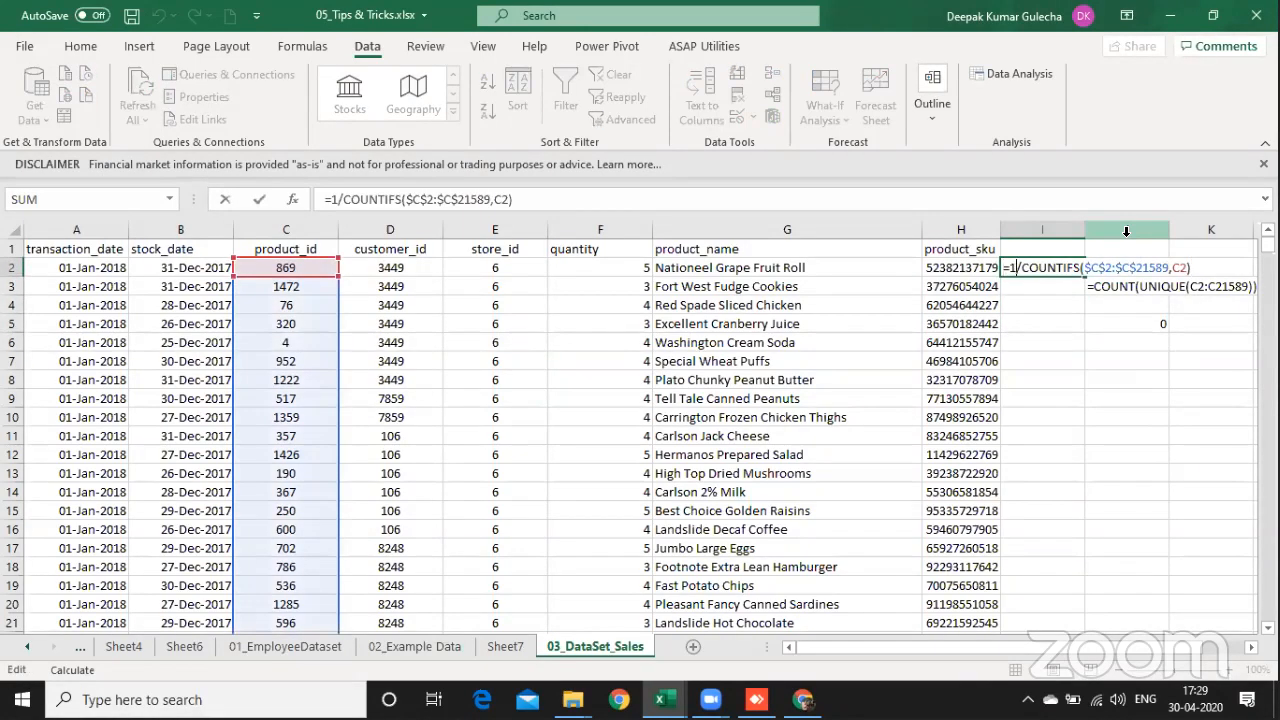
pyautogui.press('Right')
pyautogui.press('BackSpace')
pyautogui.press('BackSpace')
pyautogui.press('Return')
# Step: Insert a blank column directly after column I, before the UNIQUE count results
pyautogui.press('Down')
pyautogui.press('Down')
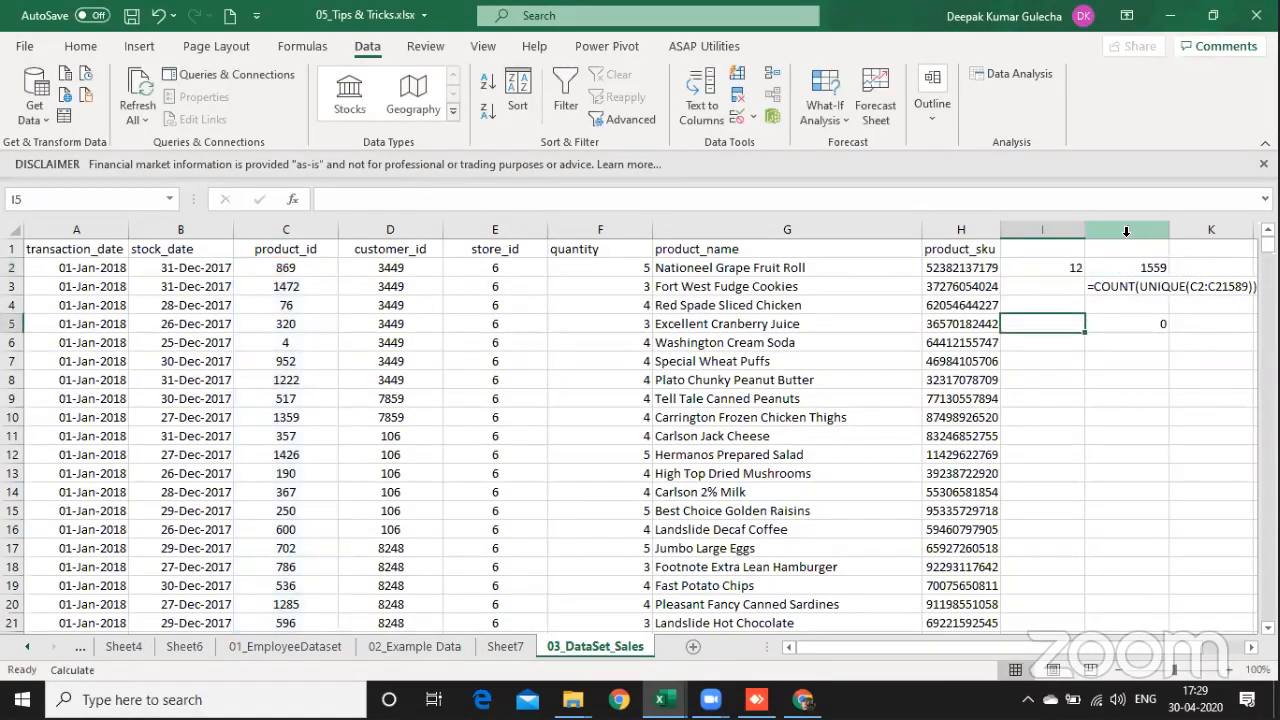
pyautogui.press('Up')
pyautogui.press('Up')
pyautogui.press('Right')
pyautogui.hotkey('alt', 'i')
pyautogui.press('c')
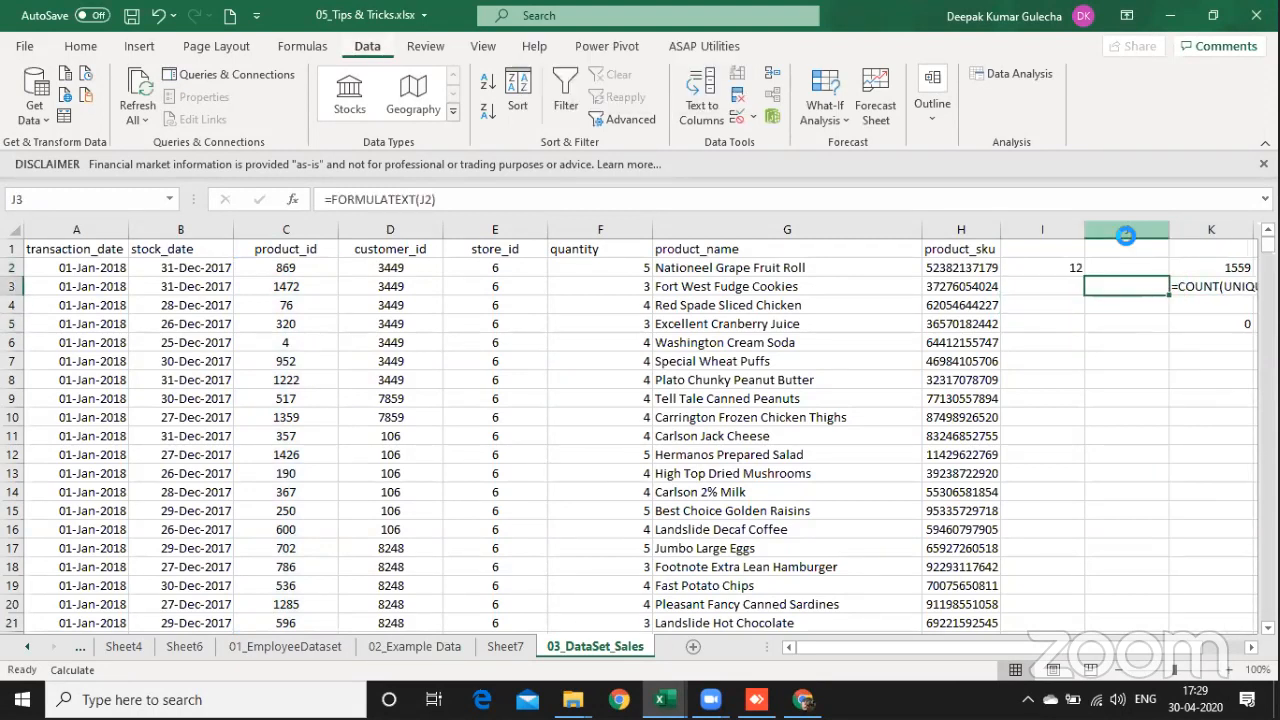
# Step: Enter =1/I2 in J2 to get the reciprocal of the product ID's count
pyautogui.press('Up')
pyautogui.write('=')
pyautogui.press('Left')
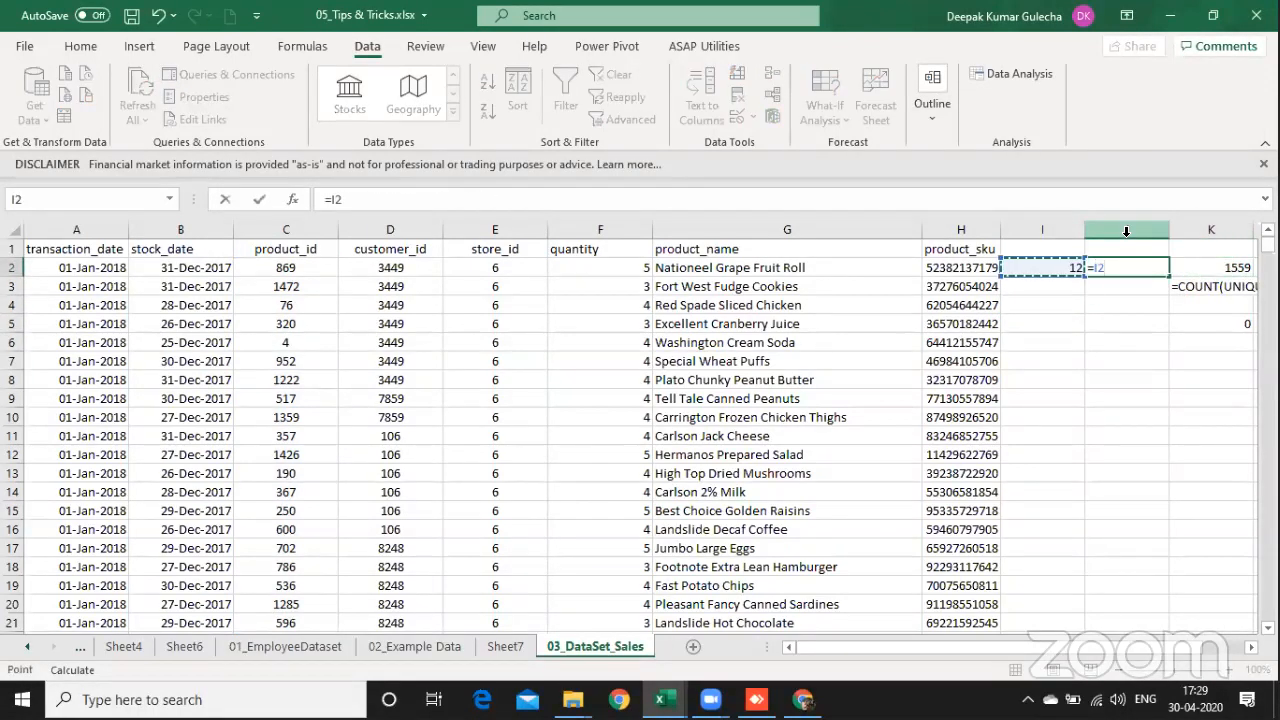
pyautogui.press('BackSpace')
pyautogui.press('BackSpace')
pyautogui.write('1')
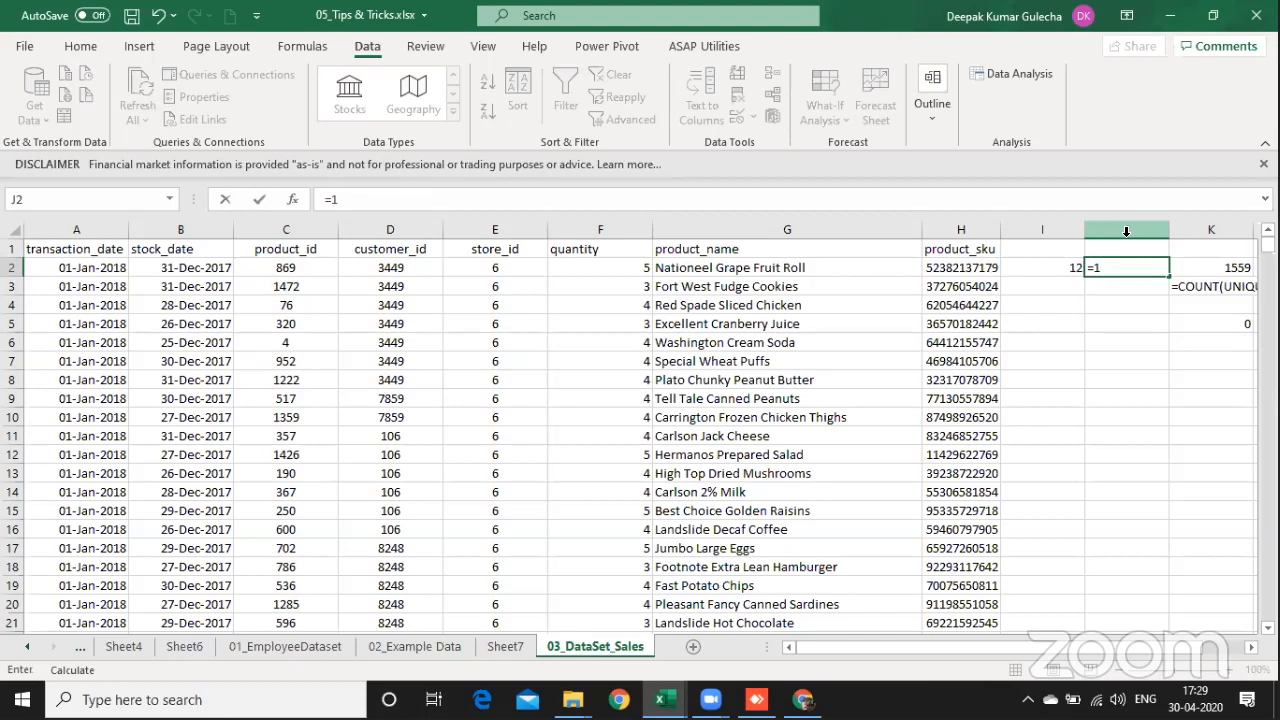
pyautogui.write('/')
pyautogui.press('Left')
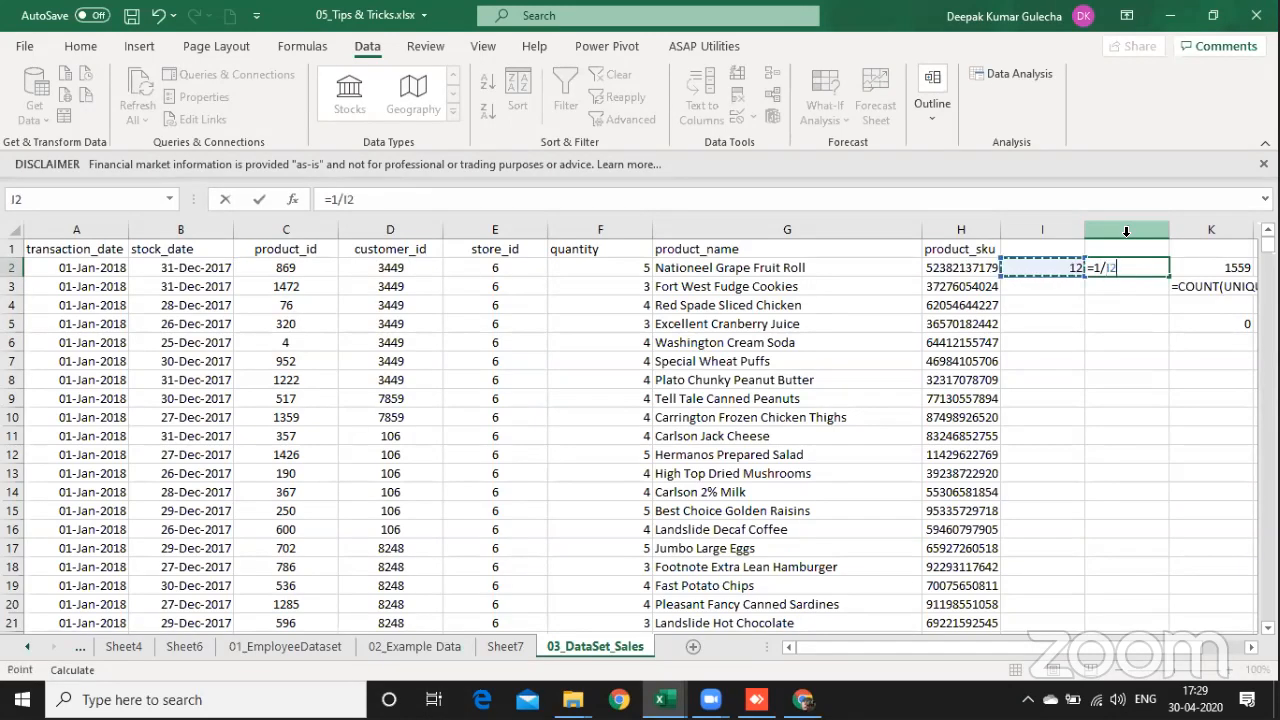
pyautogui.hotkey('ctrl', 'Return')
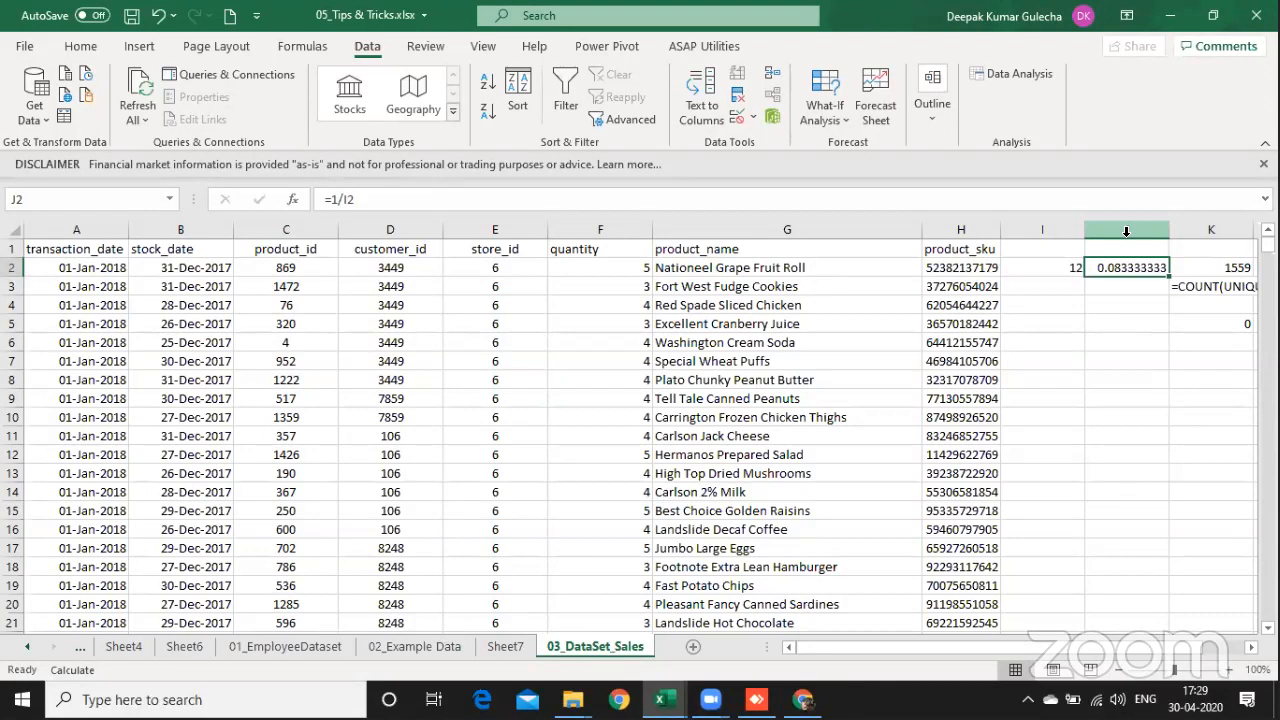
# Step: Fill the I2 and J2 formulas down through row 21589 of the data
pyautogui.press('Left')
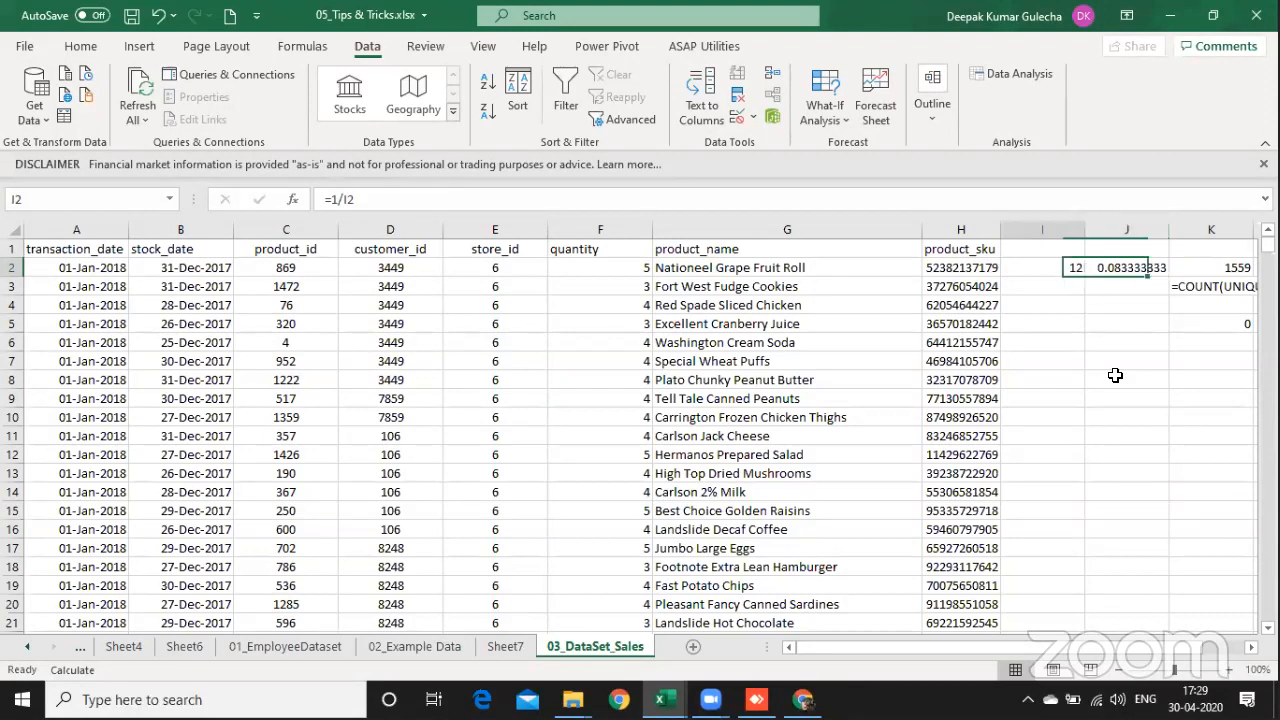
pyautogui.press('Left')
pyautogui.hotkey('ctrl', 'Down')
pyautogui.press('Right')
pyautogui.hotkey('shift', 'Right')
pyautogui.hotkey('ctrl', 'shift', 'Up')
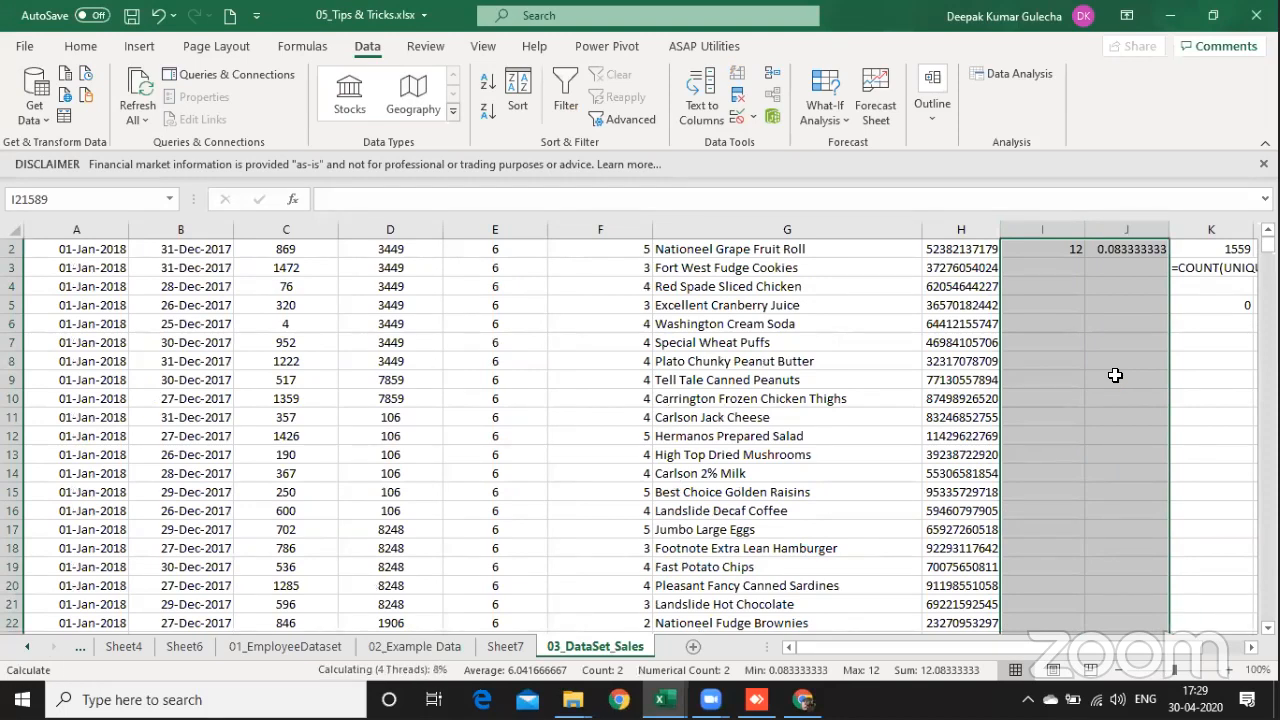
# Step: Inspect the filled COUNTIFS formulas in column I, checking the cell references in I3 and I7
pyautogui.hotkey('ctrl', 'Down')
pyautogui.hotkey('ctrl', 'Up')
pyautogui.press('Down')
pyautogui.press('Up')
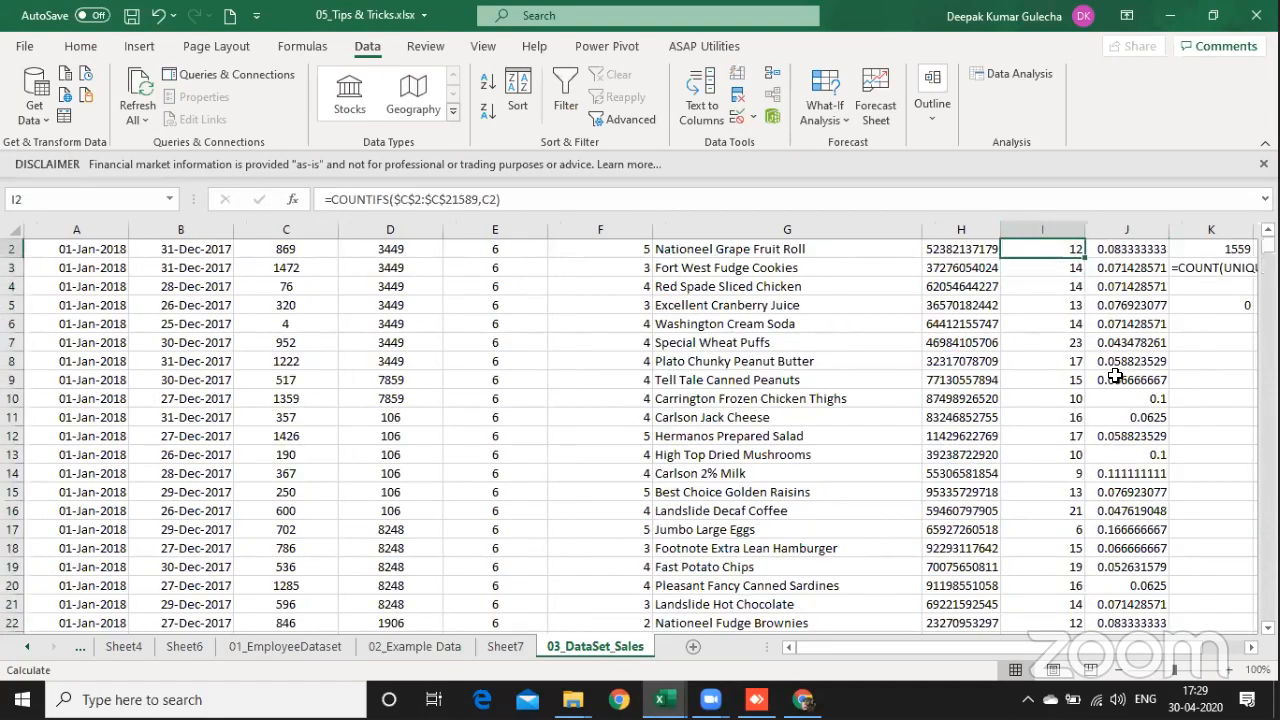
pyautogui.press('Up')
pyautogui.press('Down')
pyautogui.press('Down')
pyautogui.press('F2')
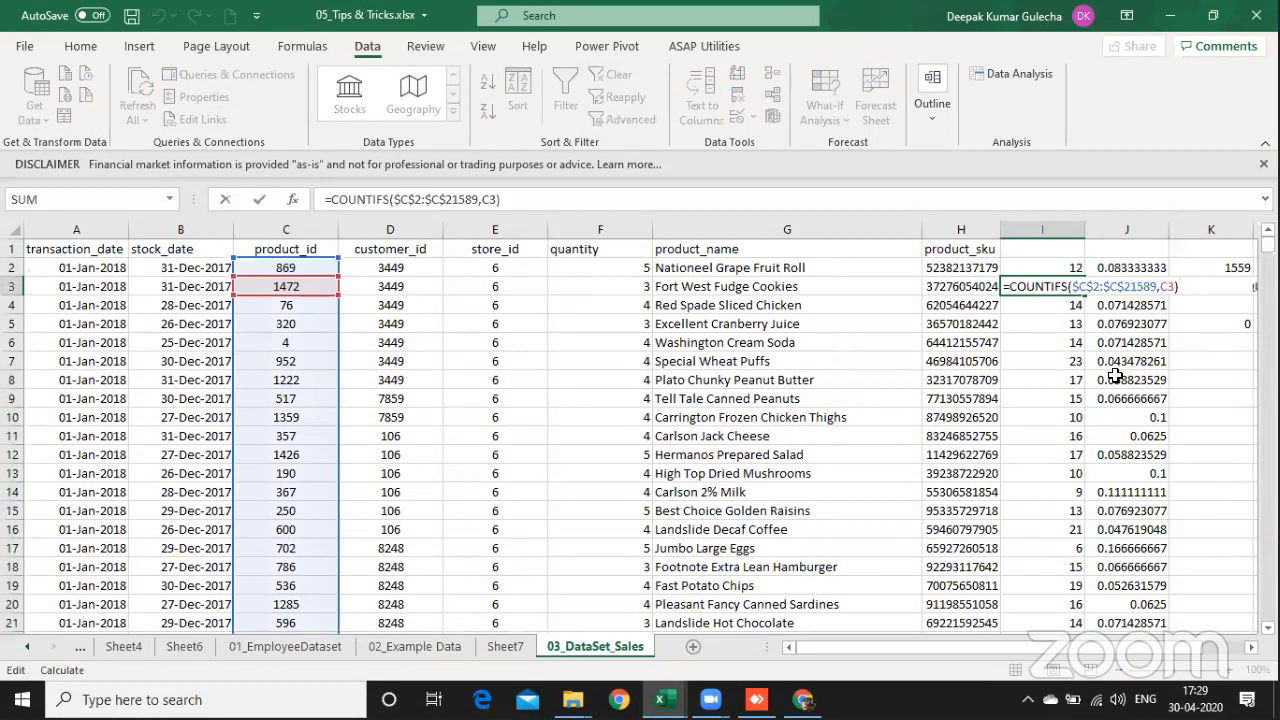
pyautogui.press('Escape')
pyautogui.press('Down')
pyautogui.press('Down')
pyautogui.press('Down')
pyautogui.press('Down')
pyautogui.press('F2')
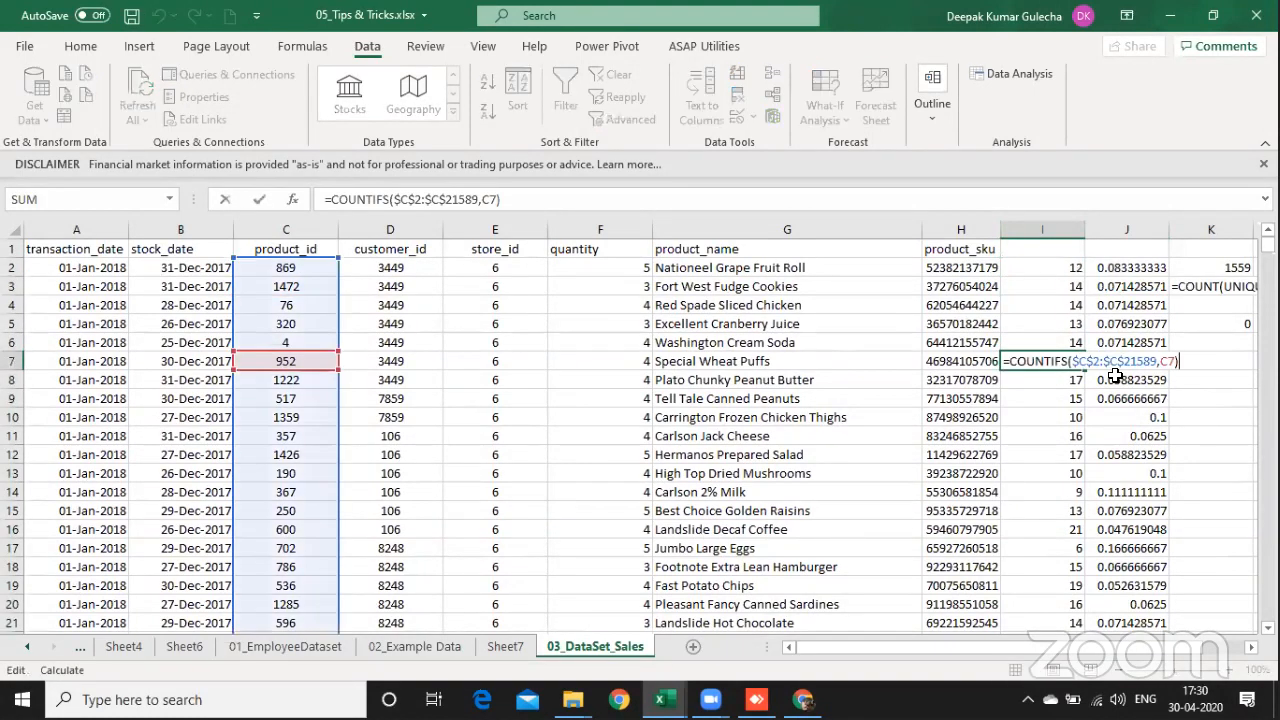
pyautogui.press('Escape')
# Step: Select the reciprocals in J2:J21589 and check their sum, repeating the check as the sheet recalculates
pyautogui.press('Right')
pyautogui.hotkey('ctrl', 'Up')
pyautogui.hotkey('ctrl', 'shift', 'Down')
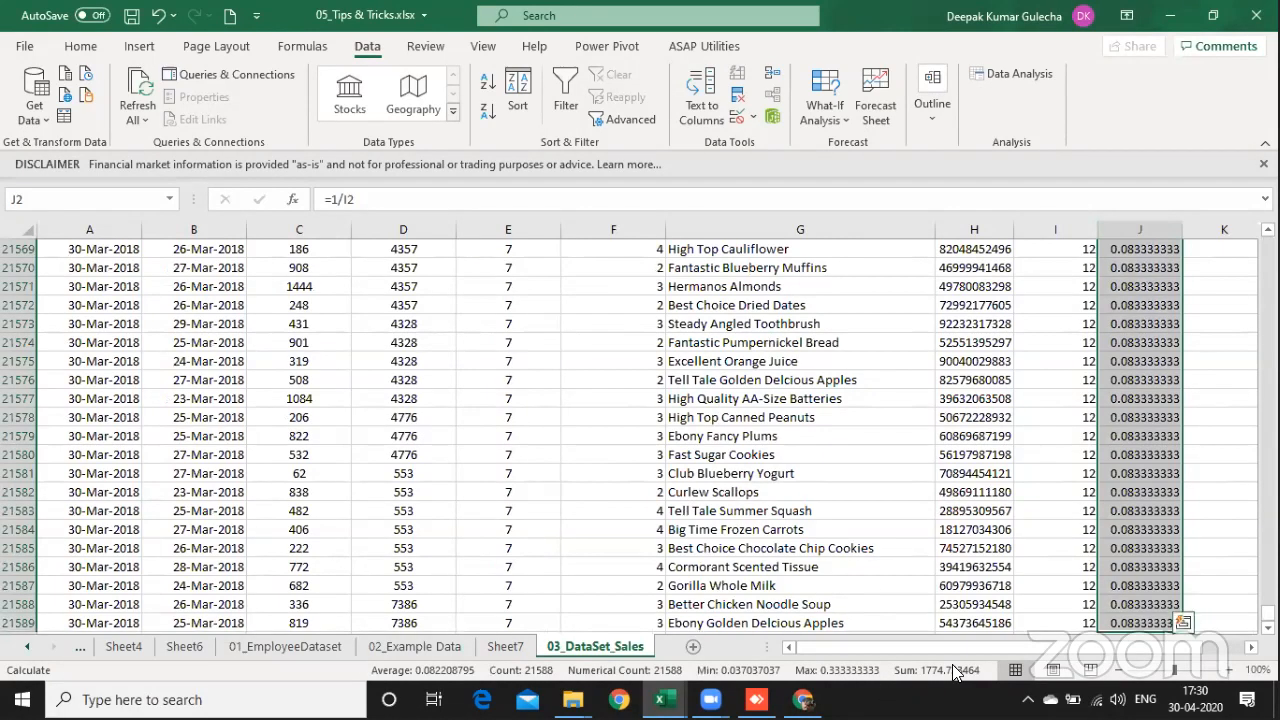
pyautogui.hotkey('ctrl', 'Up')
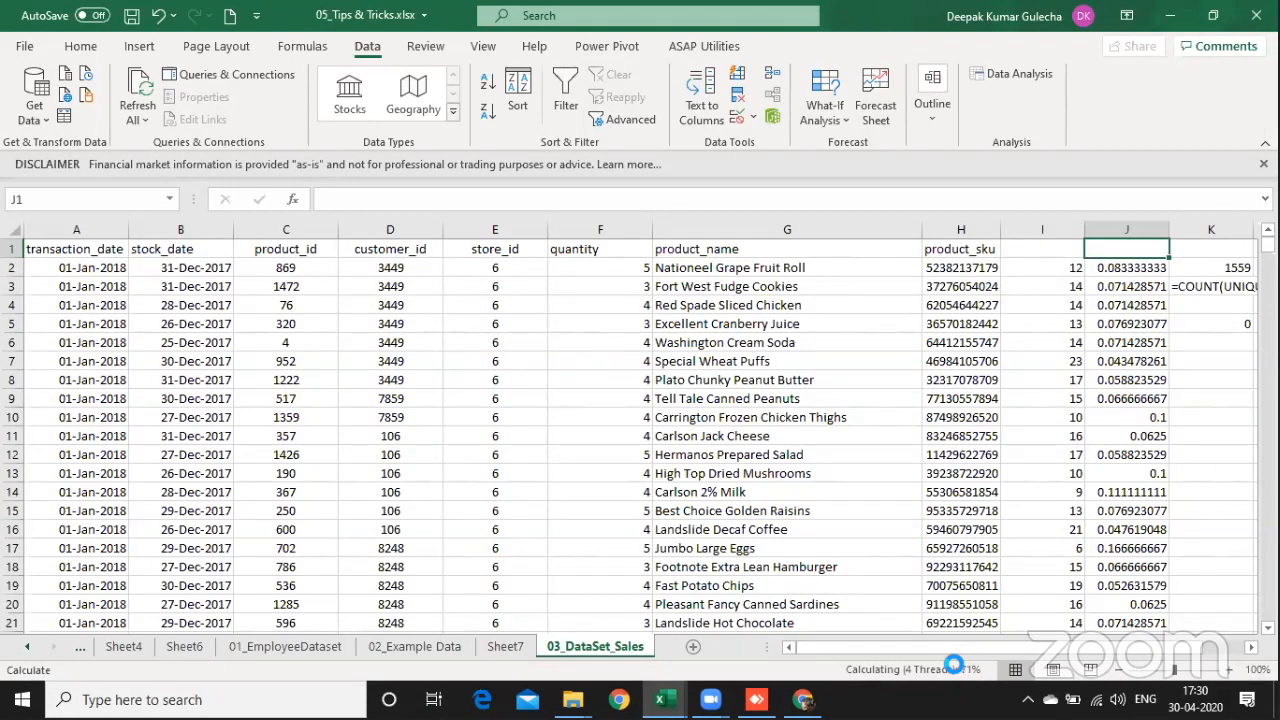
pyautogui.press('Down')
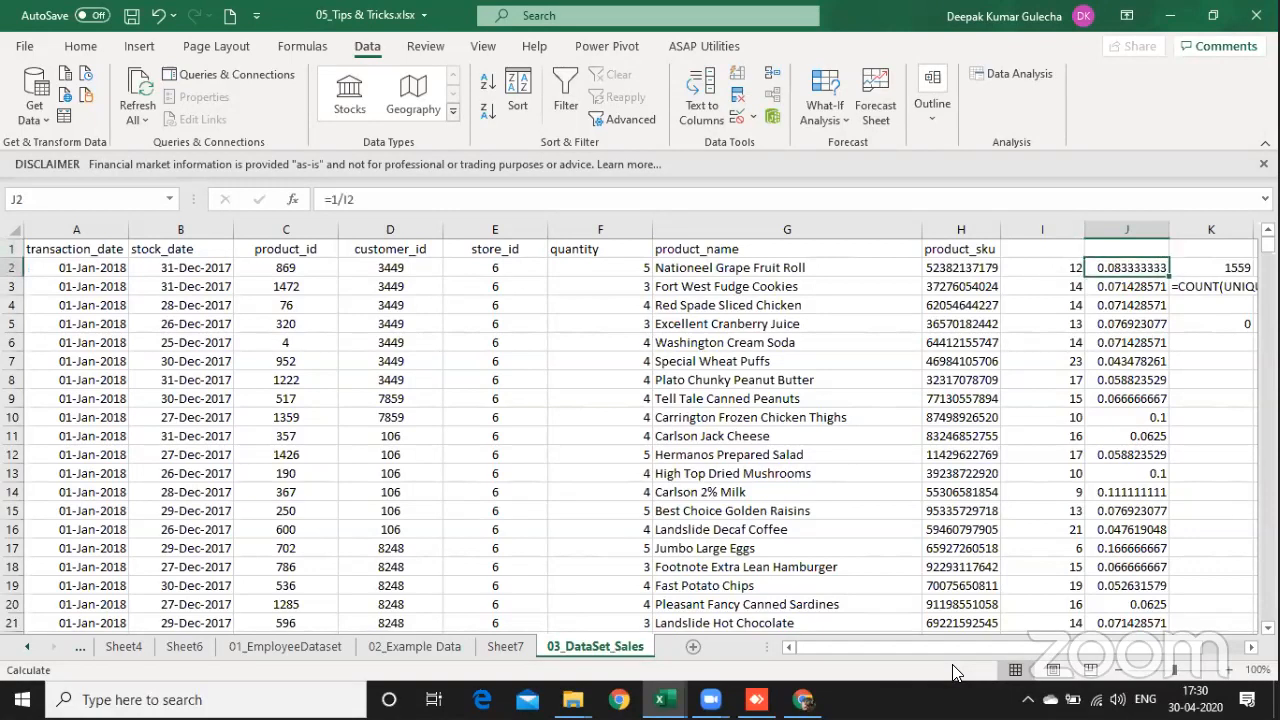
pyautogui.hotkey('ctrl', 'shift', 'Down')
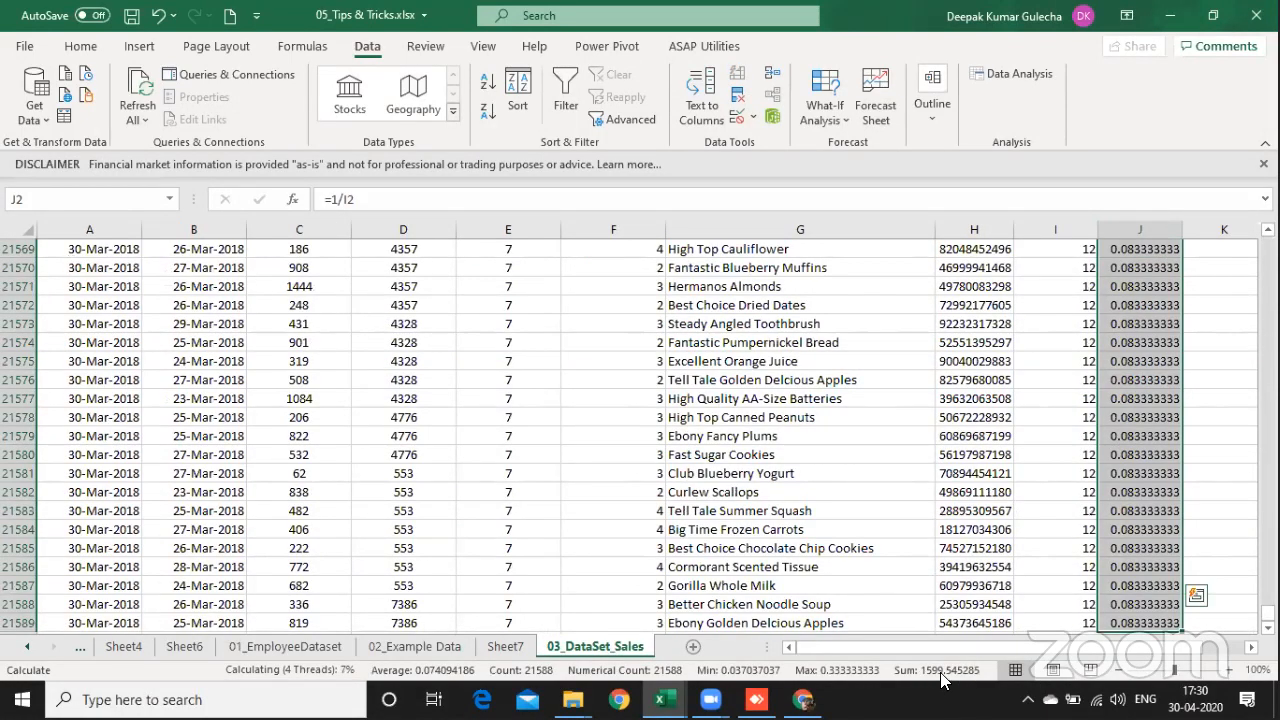
pyautogui.hotkey('ctrl', 'shift', 'Up')
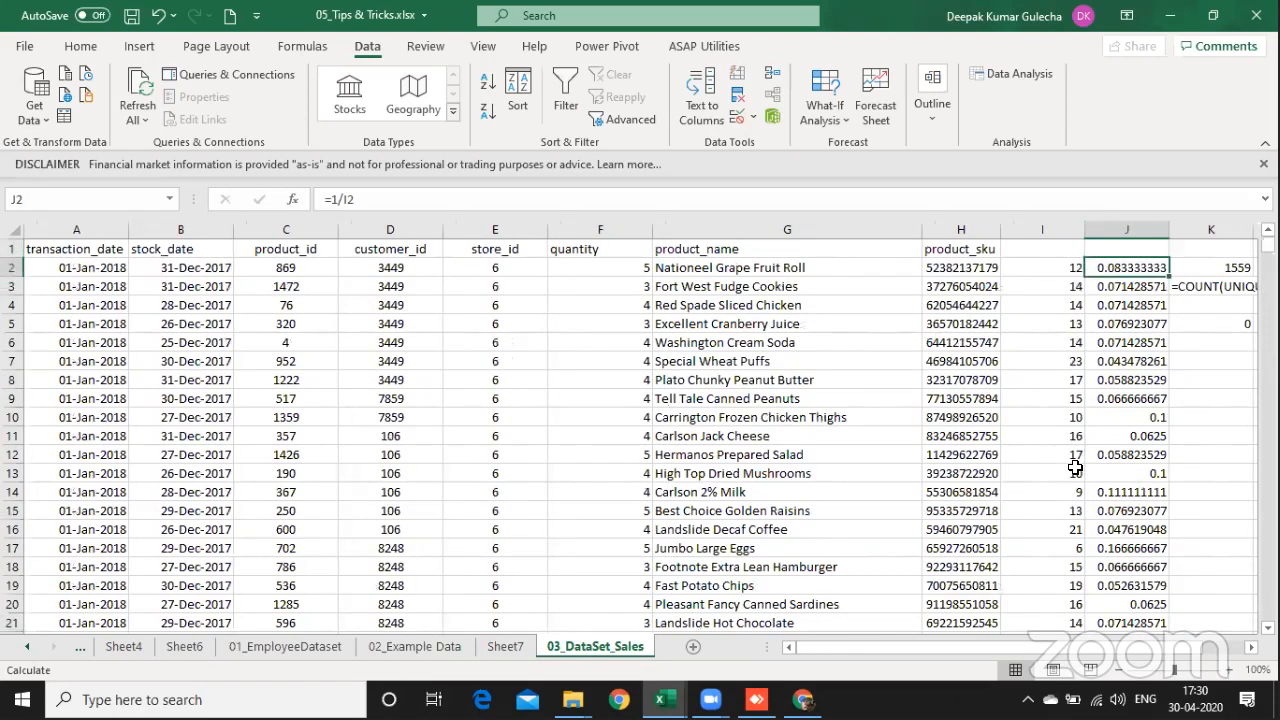
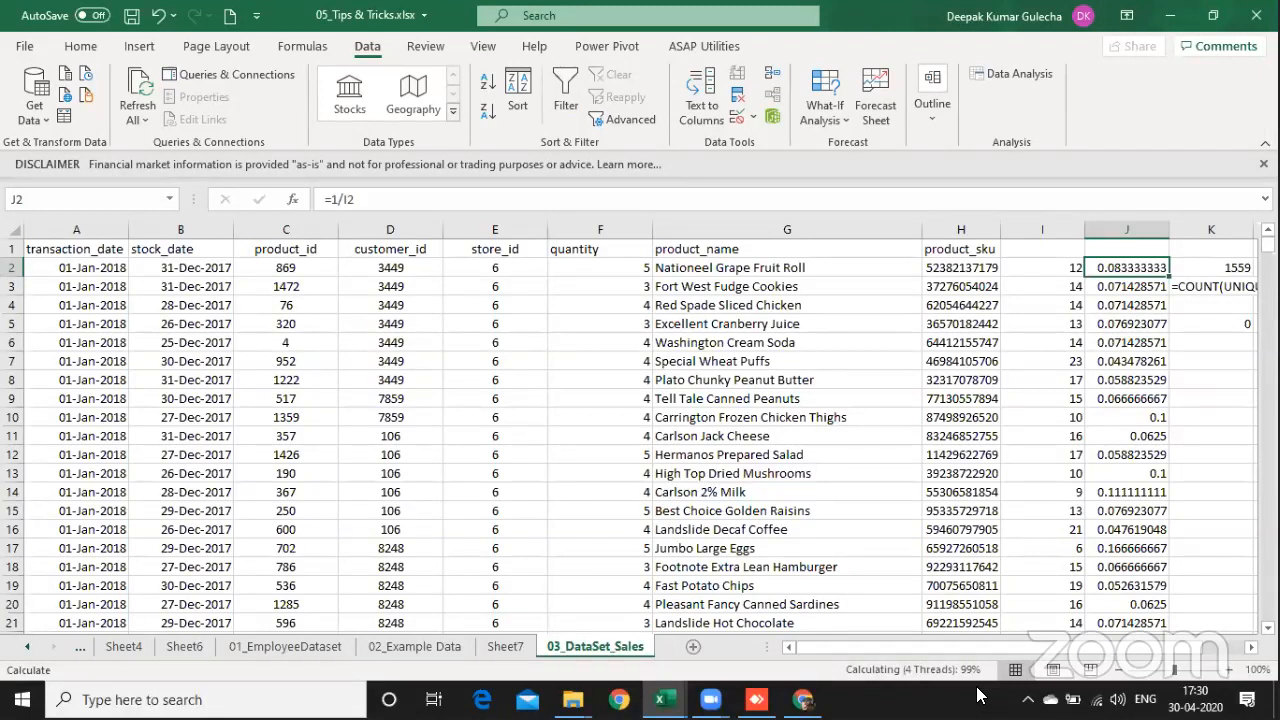
# Step: Select the reciprocals in column J from J2 down to row 21589 and check their recalculated sum
pyautogui.press('Down')
pyautogui.press('Down')
pyautogui.press('Up')
pyautogui.press('Up')
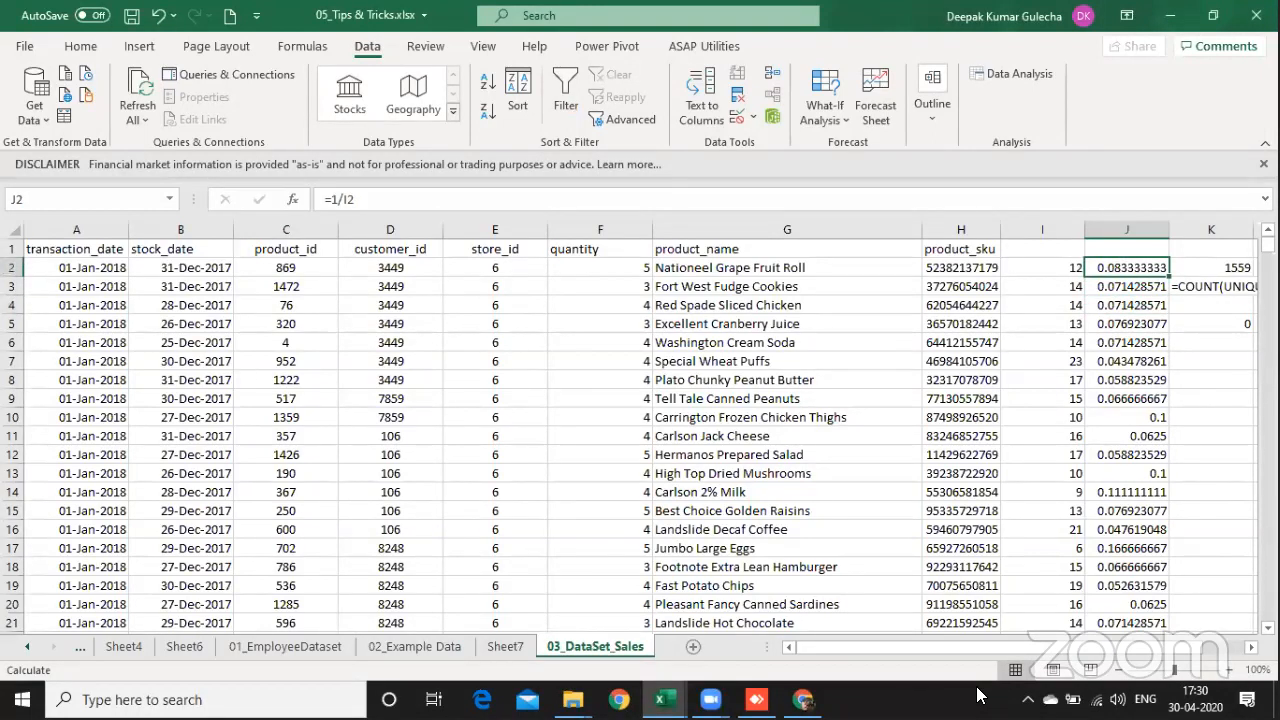
pyautogui.hotkey('ctrl', 'shift', 'Down')
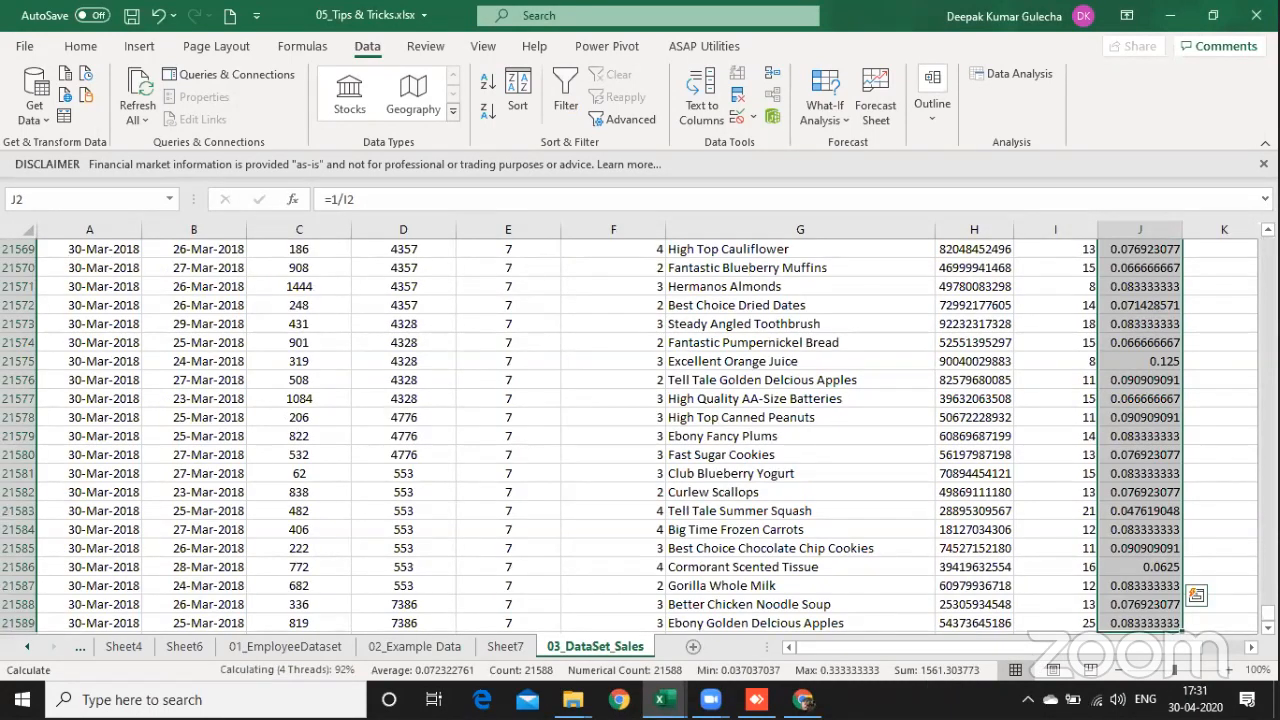
pyautogui.moveTo(1268, 613); pyautogui.dragTo(1268, 244)
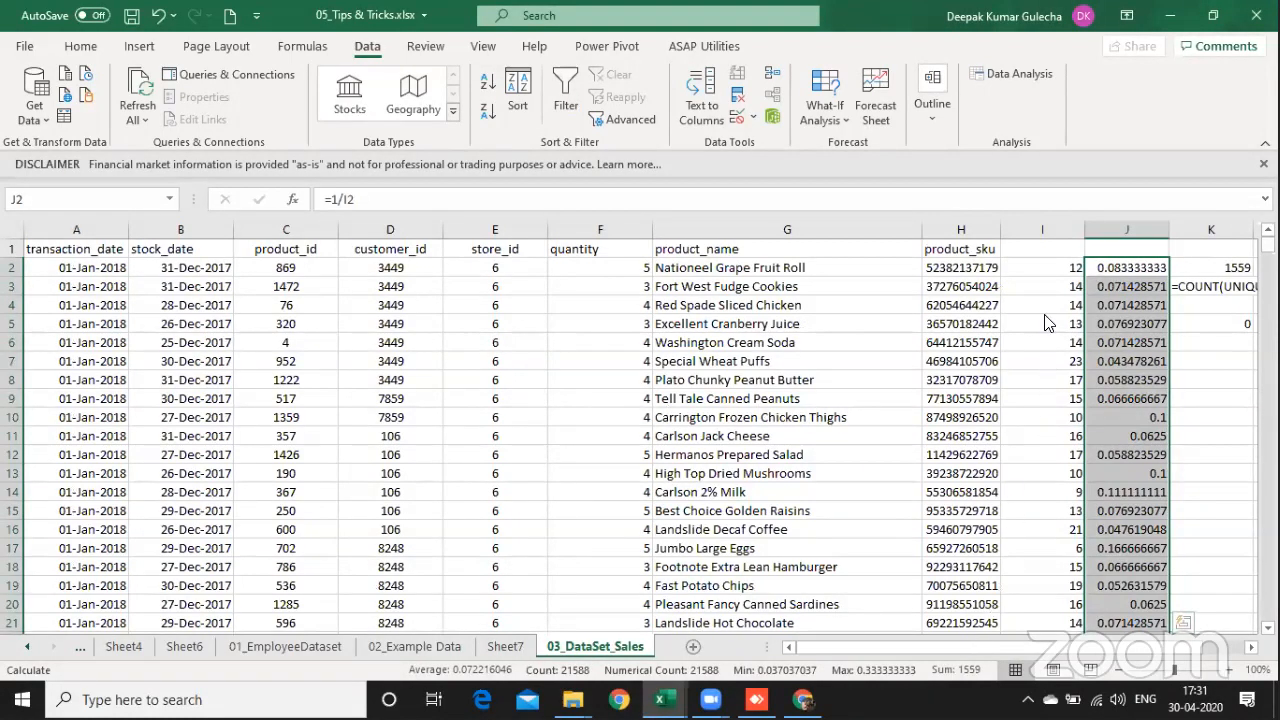
# Step: Review the COUNTIFS formula in I2 and the reciprocal formula in J2 without changing them
pyautogui.click(1040, 268)
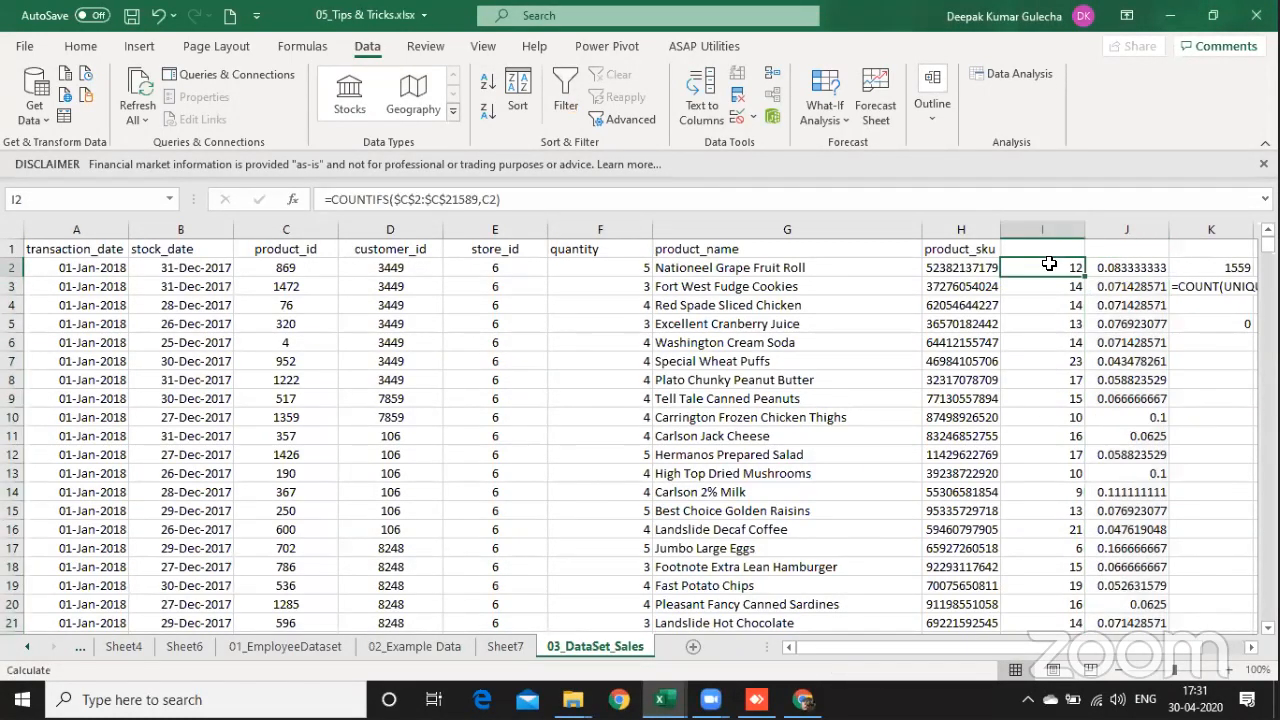
pyautogui.doubleClick(1042, 268)
pyautogui.press('Escape')
pyautogui.press('Right')
pyautogui.press('F2')
pyautogui.press('Escape')
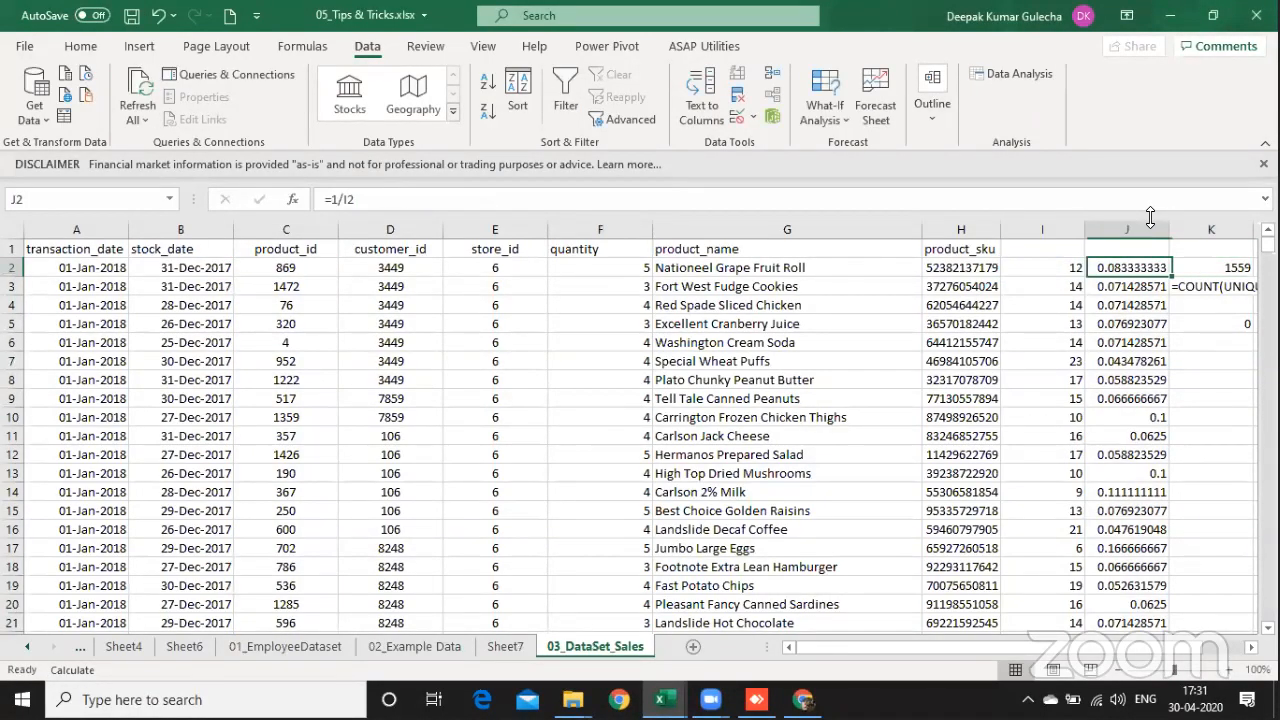
pyautogui.press('F2')
pyautogui.press('Escape')
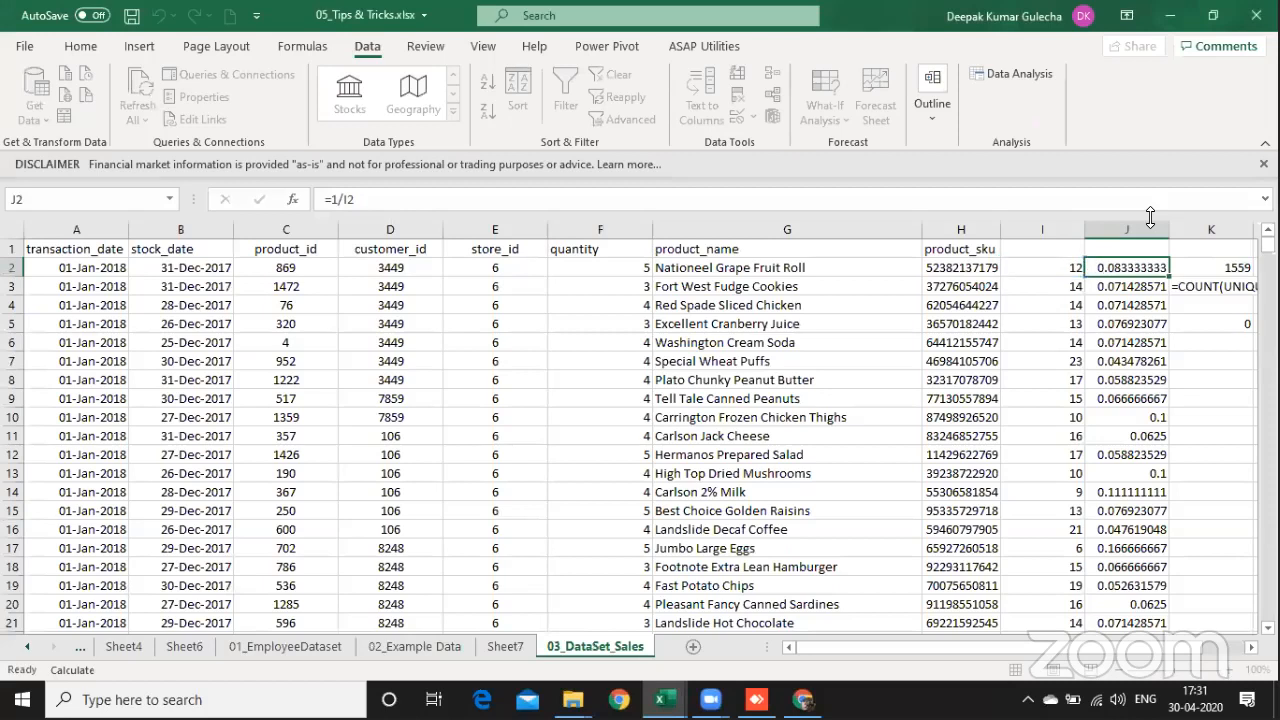
pyautogui.press('Left')
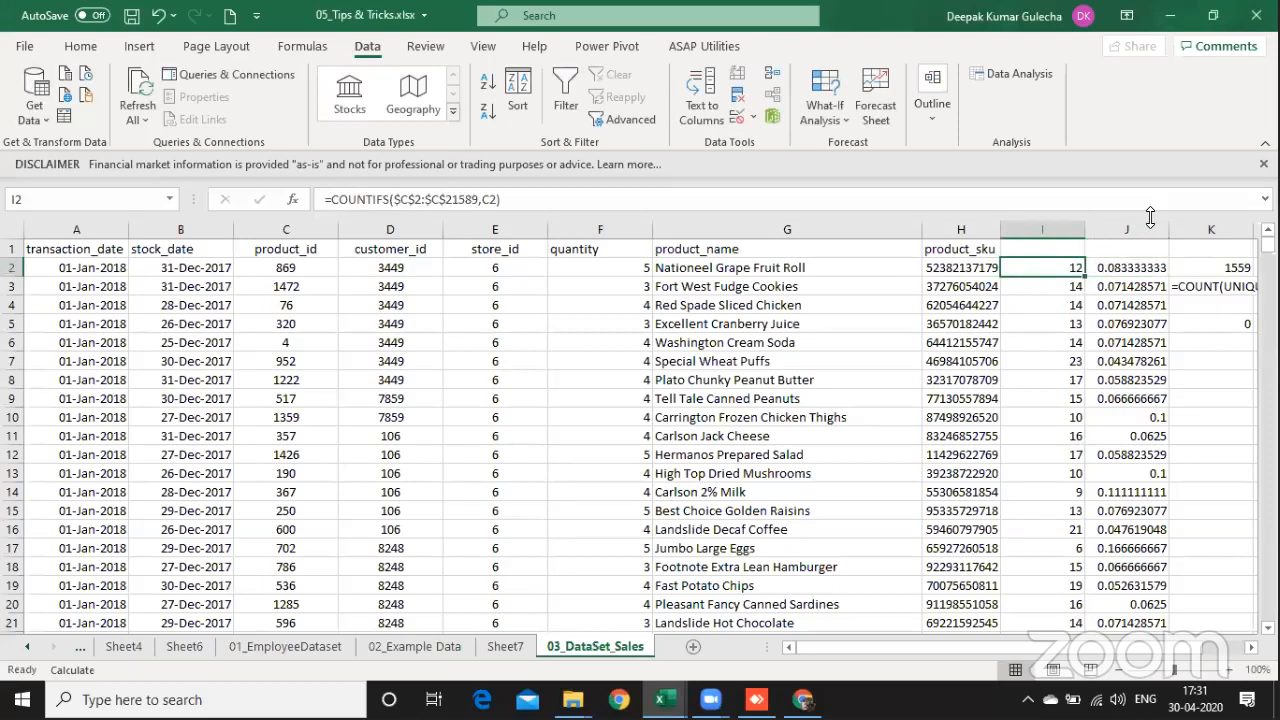
pyautogui.press('Right')
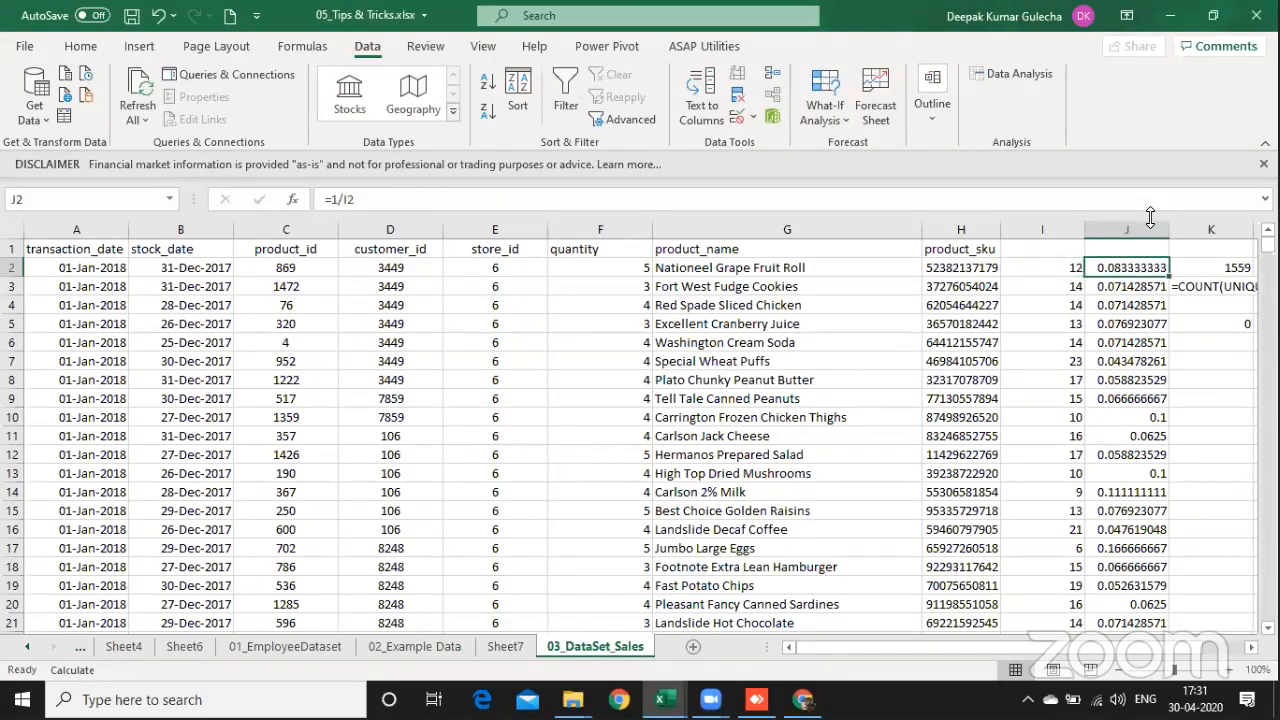
# Step: Compare the sum of the column J reciprocals with the count of product IDs in column A of Sheet7
pyautogui.hotkey('ctrl', 'shift', 'Down')
pyautogui.hotkey('ctrl', 'pageup')
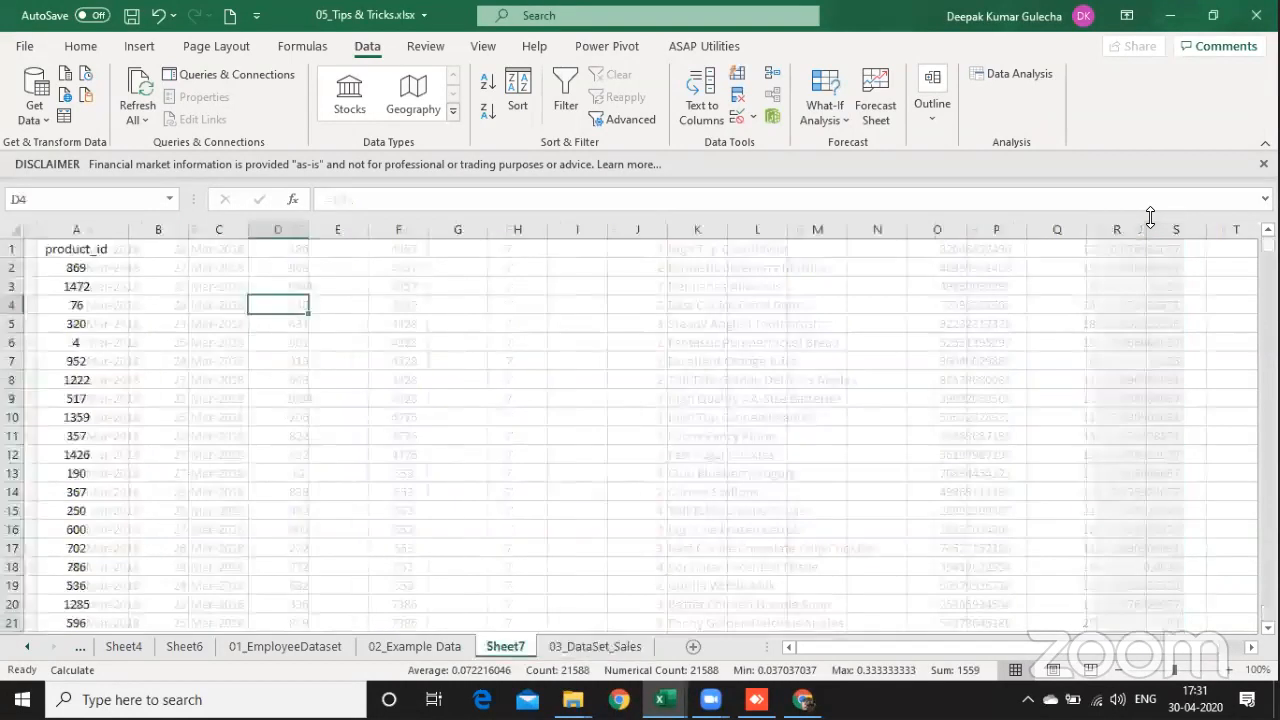
pyautogui.hotkey('ctrl', 'Left')
pyautogui.hotkey('ctrl', 'Up')
pyautogui.hotkey('ctrl', 'shift', 'Down')
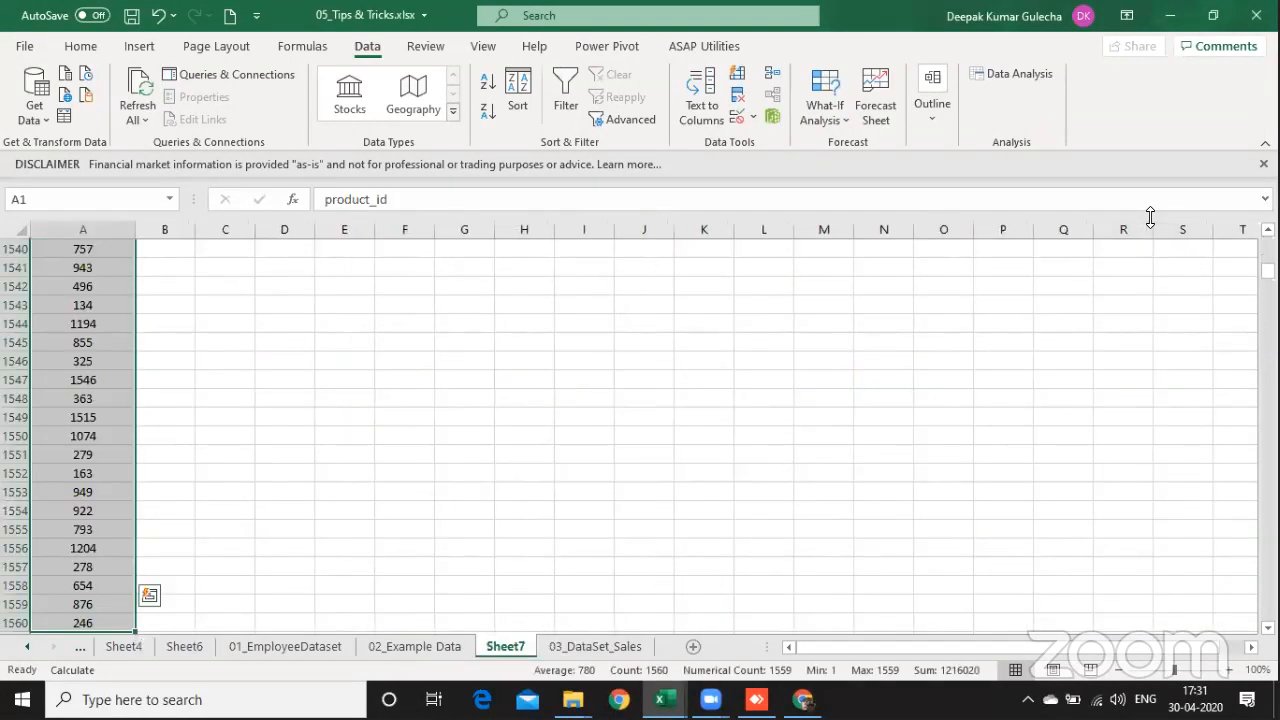
pyautogui.hotkey('ctrl', 'Up')
pyautogui.press('Down')
pyautogui.hotkey('ctrl', 'shift', 'Down')
# Step: Return to the Agenda sheet and select the ASAP Utilities - Intro entry, C15:E15, in the key takeaways list
pyautogui.hotkey('ctrl', 'pageup')
pyautogui.hotkey('ctrl', 'pageup')
pyautogui.hotkey('ctrl', 'pageup')
pyautogui.hotkey('ctrl', 'pageup')
pyautogui.hotkey('ctrl', 'pageup')
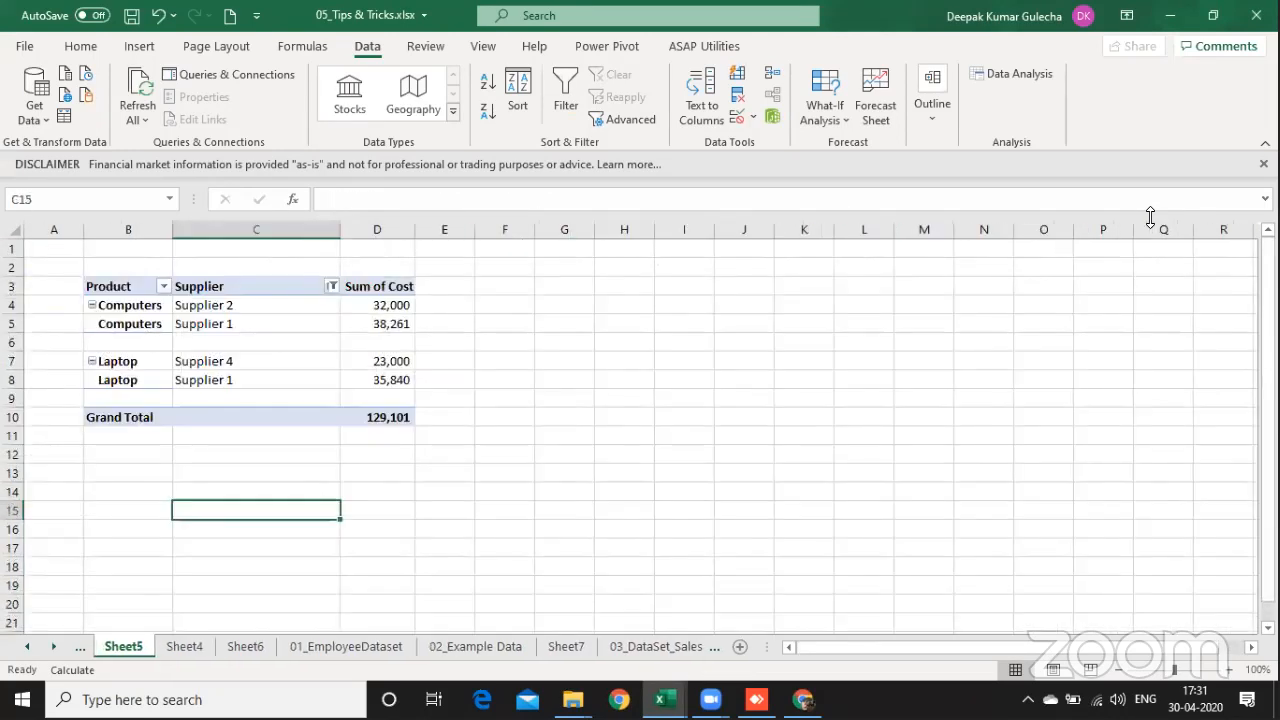
pyautogui.hotkey('ctrl', 'pageup')
pyautogui.hotkey('ctrl', 'pageup')
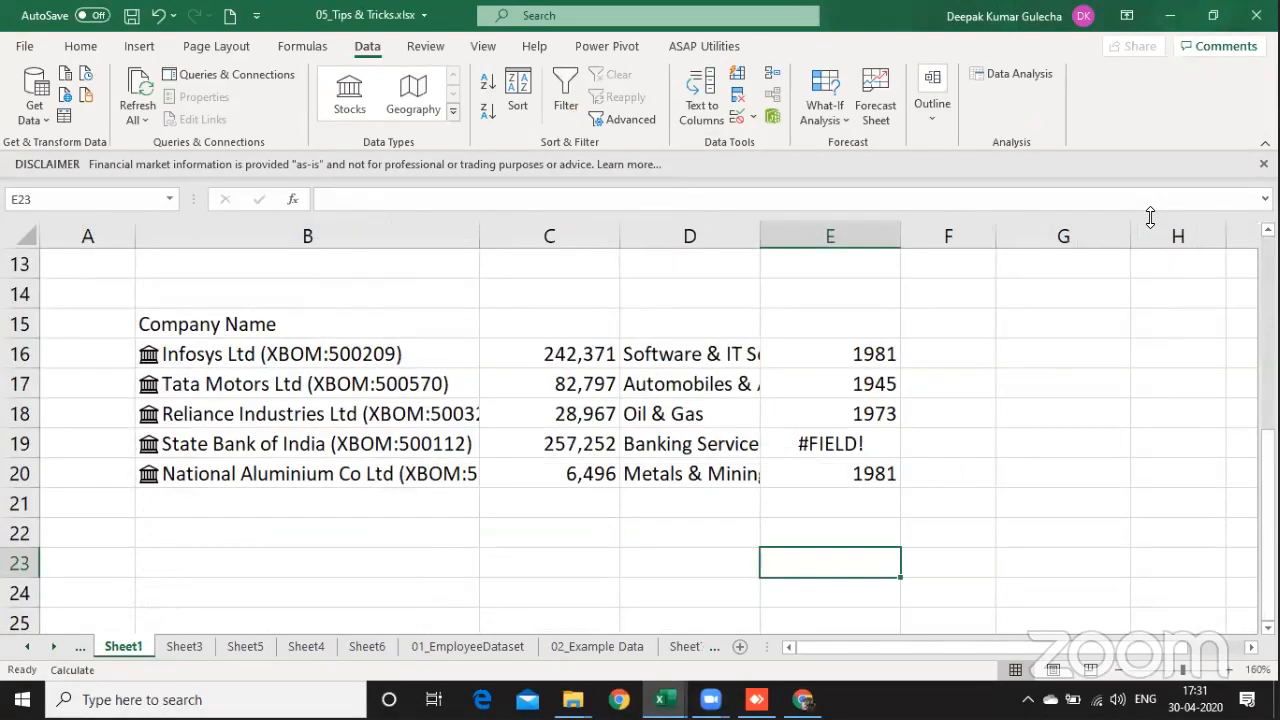
pyautogui.hotkey('ctrl', 'pageup')
pyautogui.hotkey('ctrl', 'pageup')
pyautogui.hotkey('ctrl', 'Down')
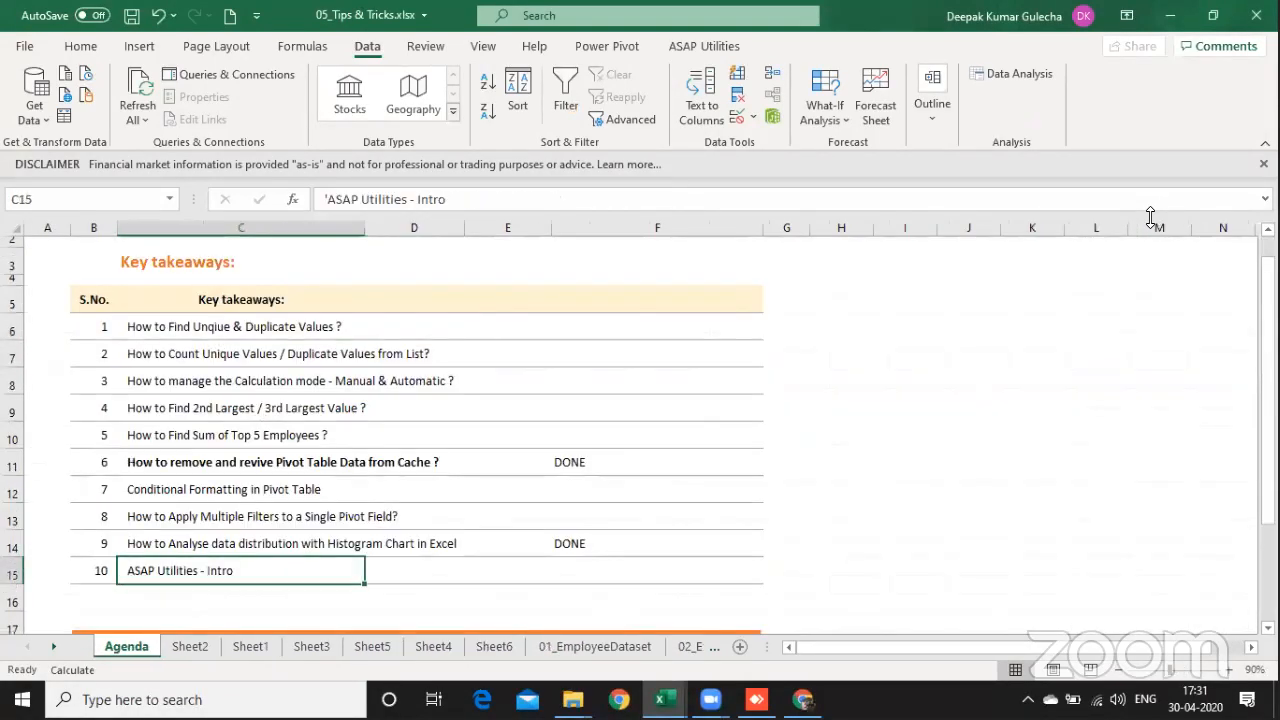
pyautogui.hotkey('shift', 'Right')
pyautogui.hotkey('shift', 'Right')
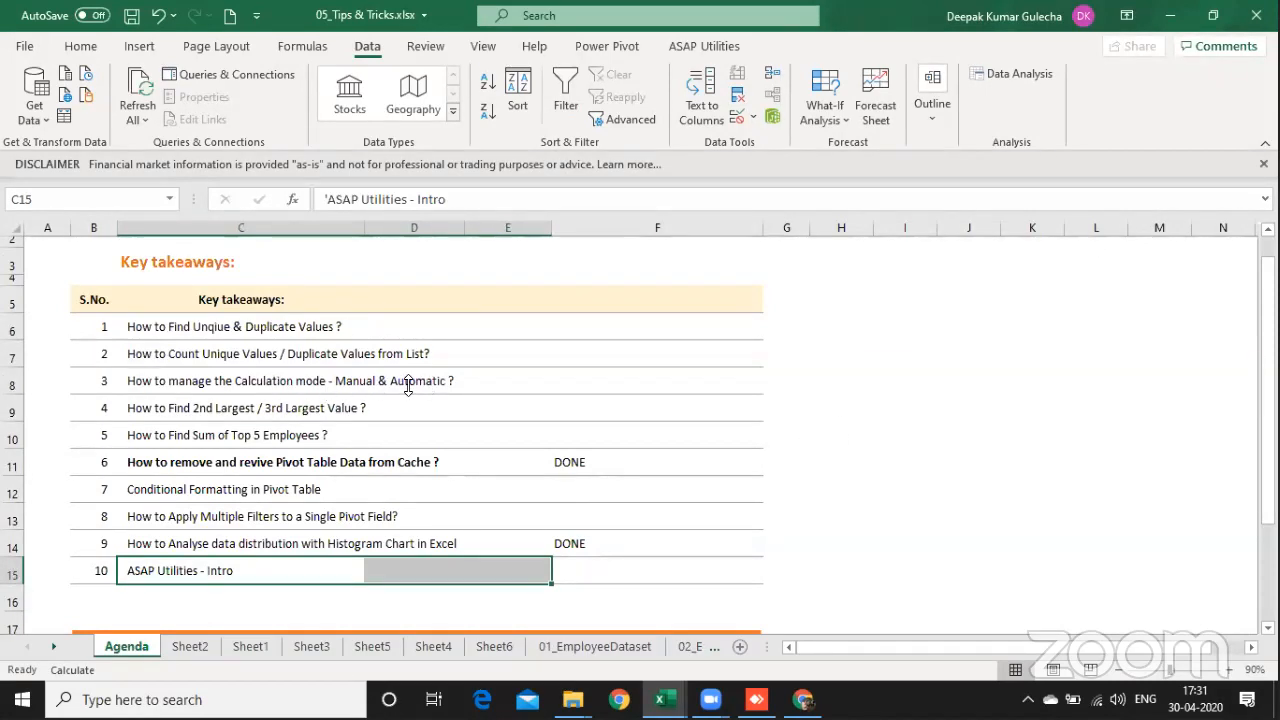
# Step: Look at the workbook's calculation options, including Automatic and Manual, and leave the mode as it is
pyautogui.click(302, 47)
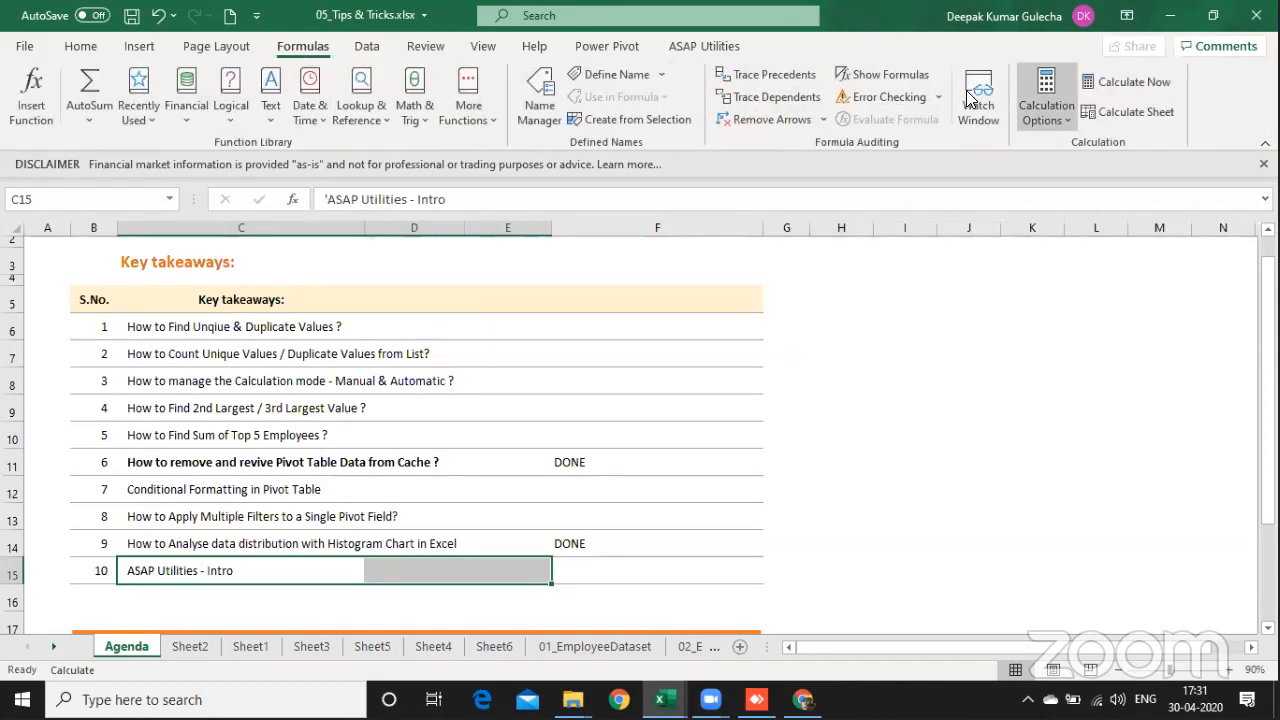
pyautogui.click(1046, 100)
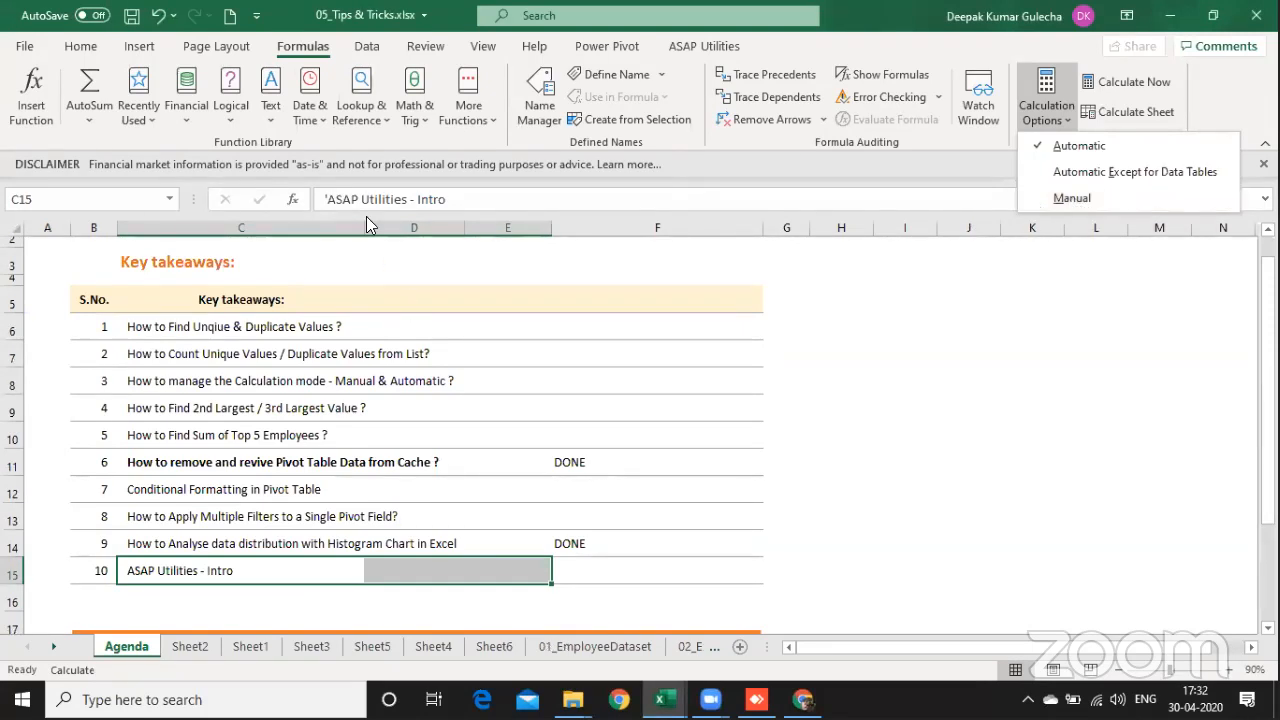
pyautogui.click(306, 50)
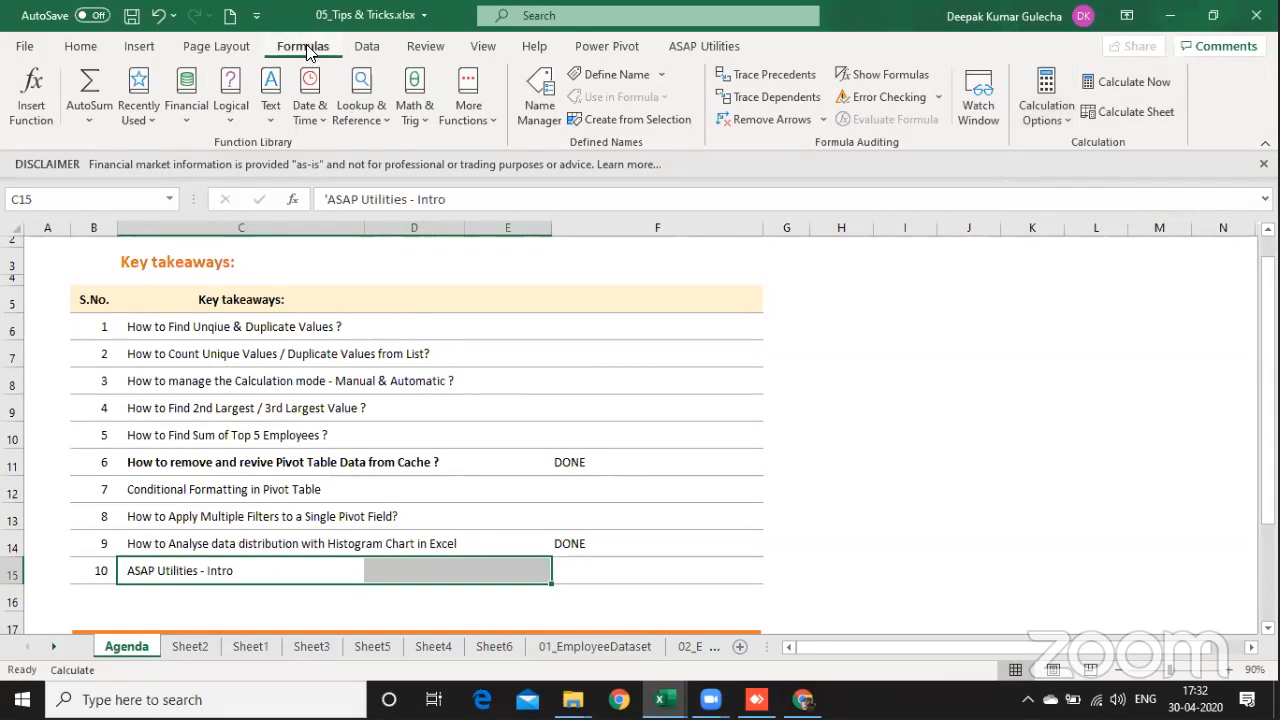
pyautogui.click(1046, 108)
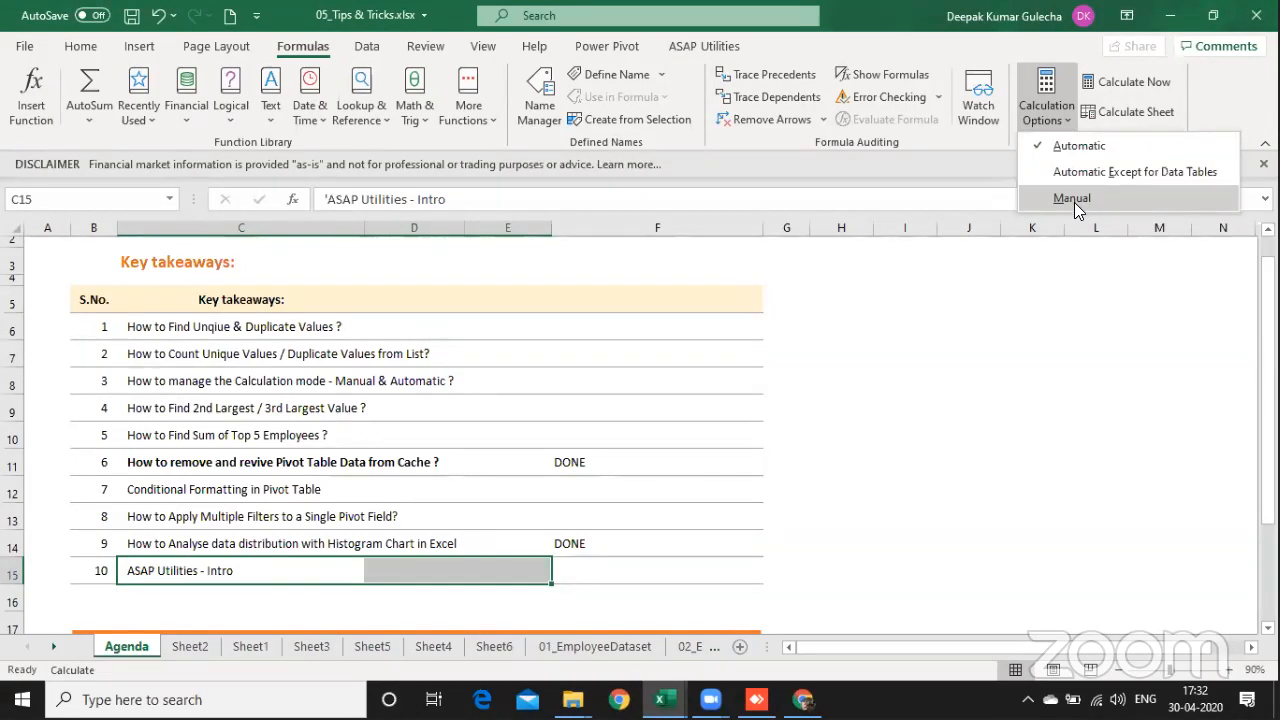
pyautogui.click(927, 405)
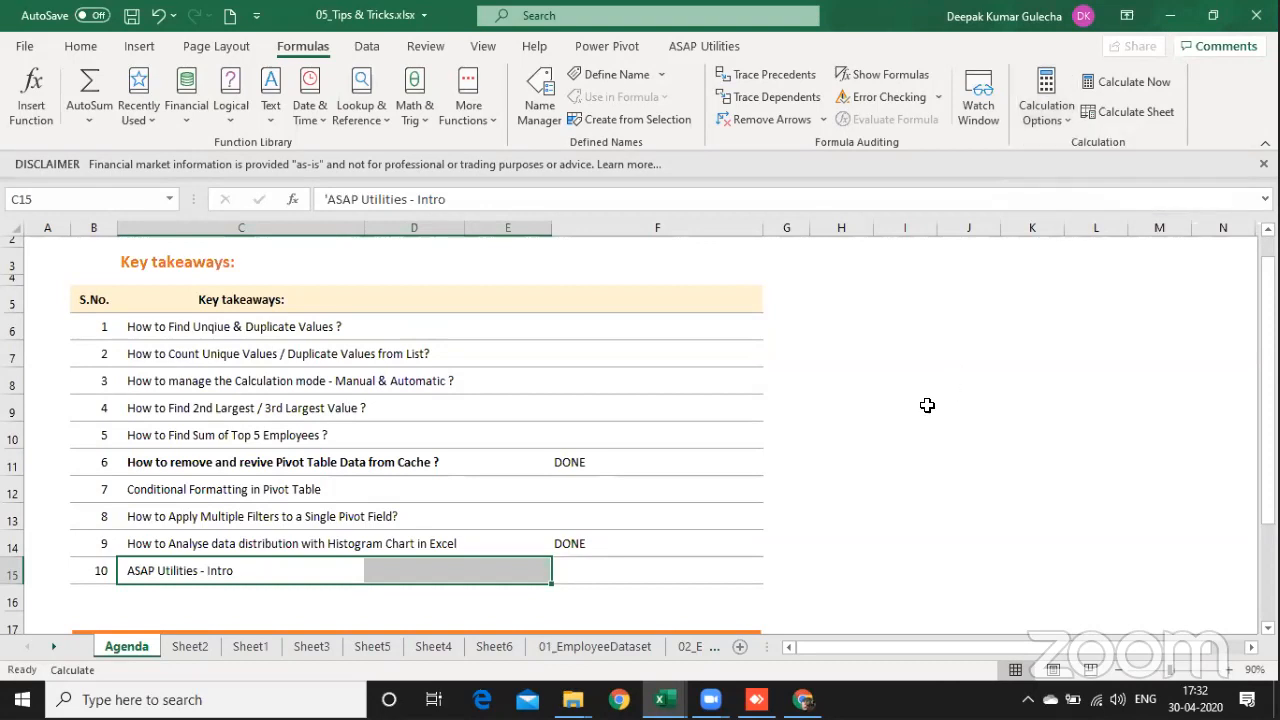
pyautogui.click(927, 405)
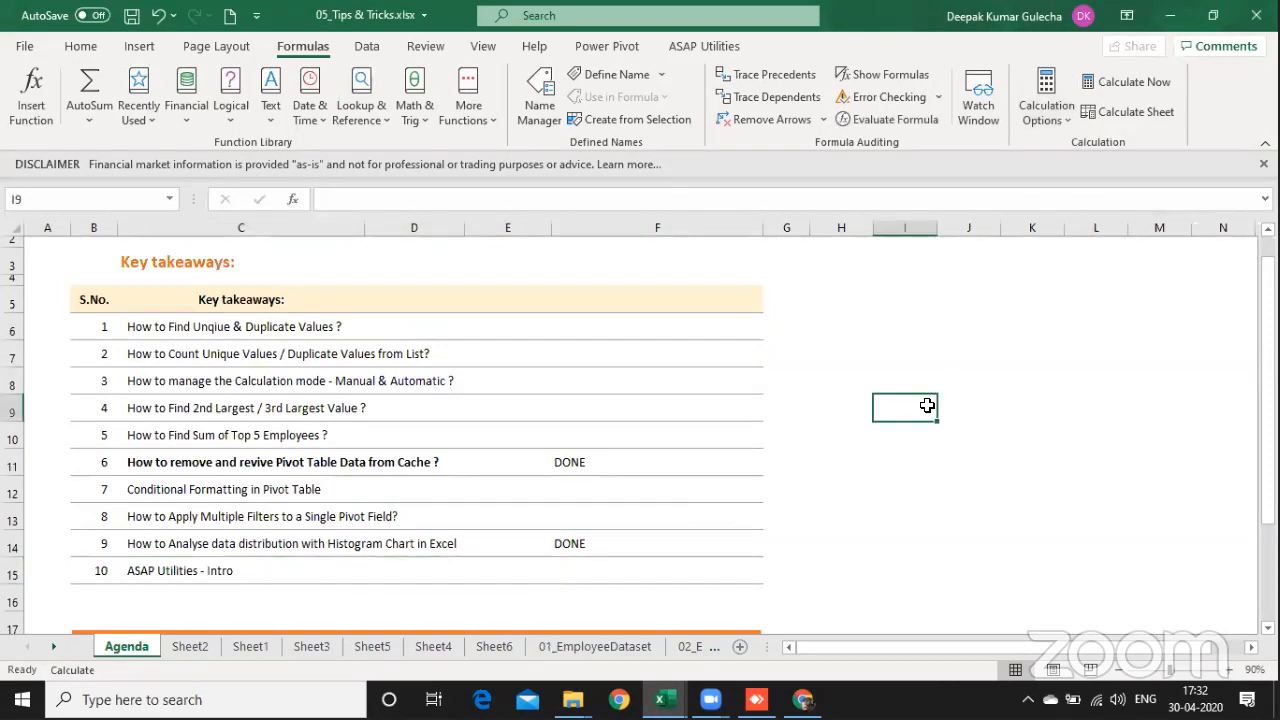
# Step: Create a new blank workbook and enlarge its view to 140%
pyautogui.hotkey('ctrl', 'n')
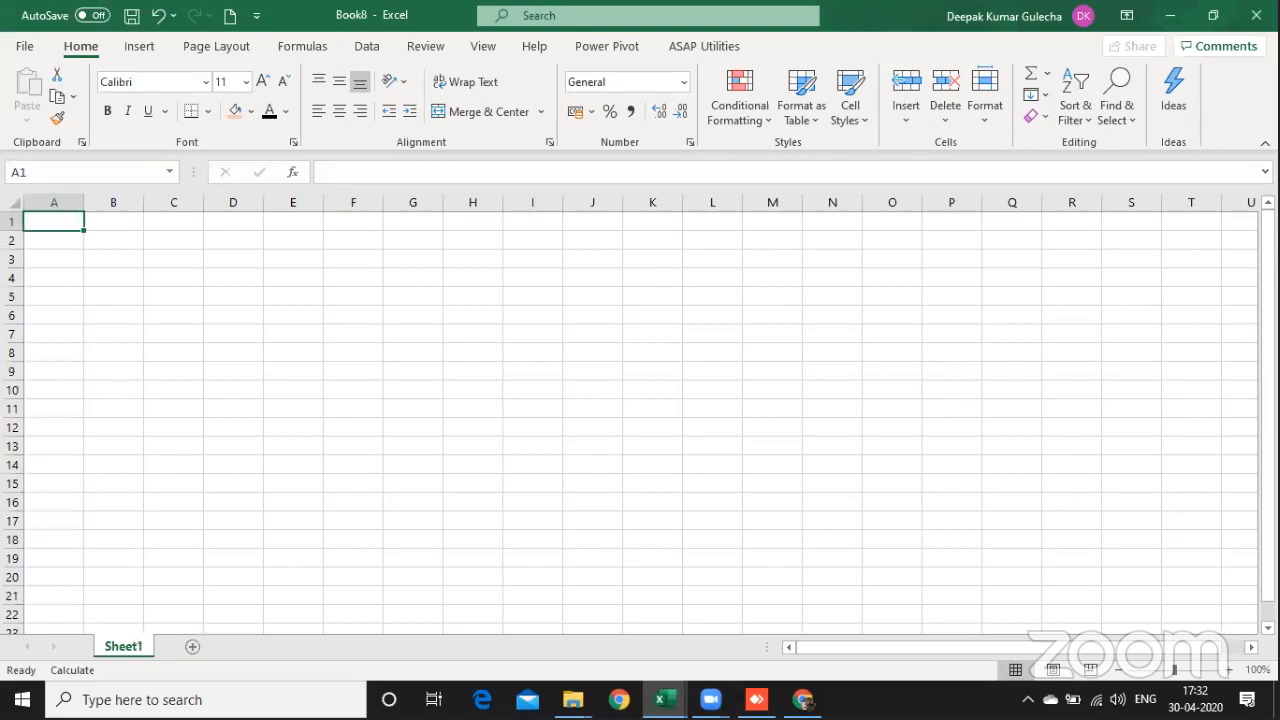
pyautogui.click(1229, 669)
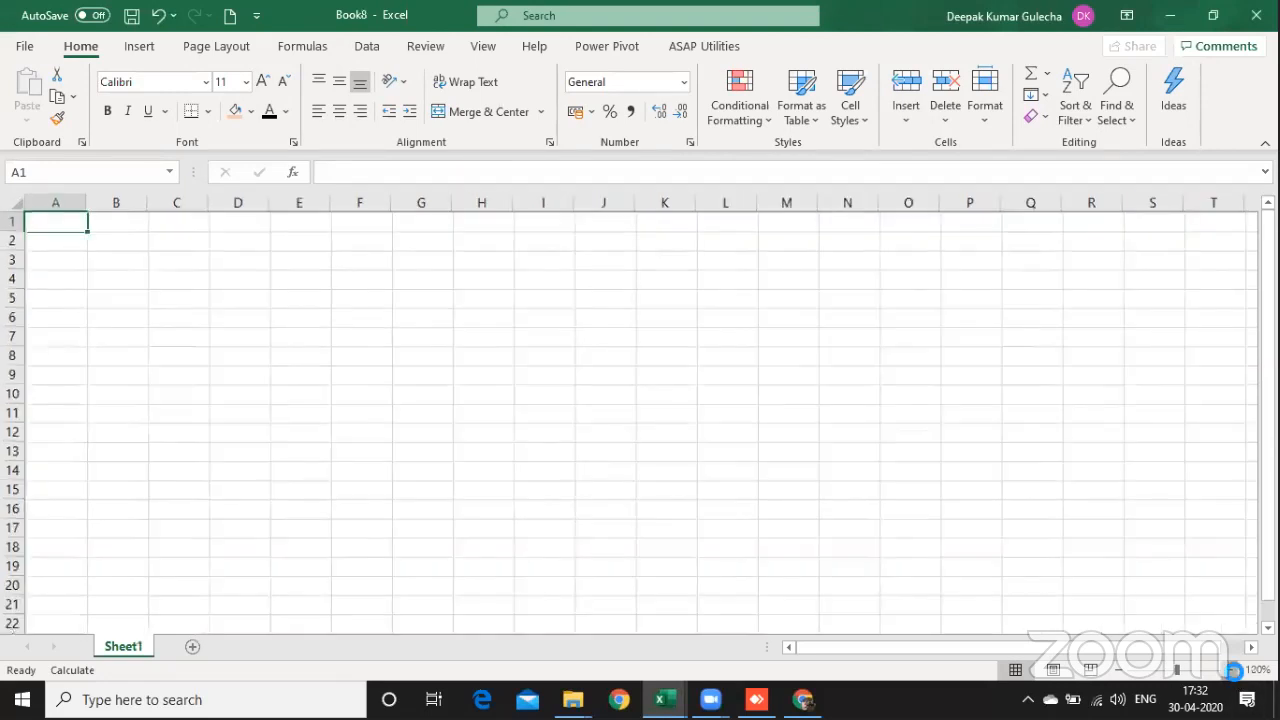
pyautogui.click(1229, 669)
pyautogui.click(1229, 669)
pyautogui.click(1229, 669)
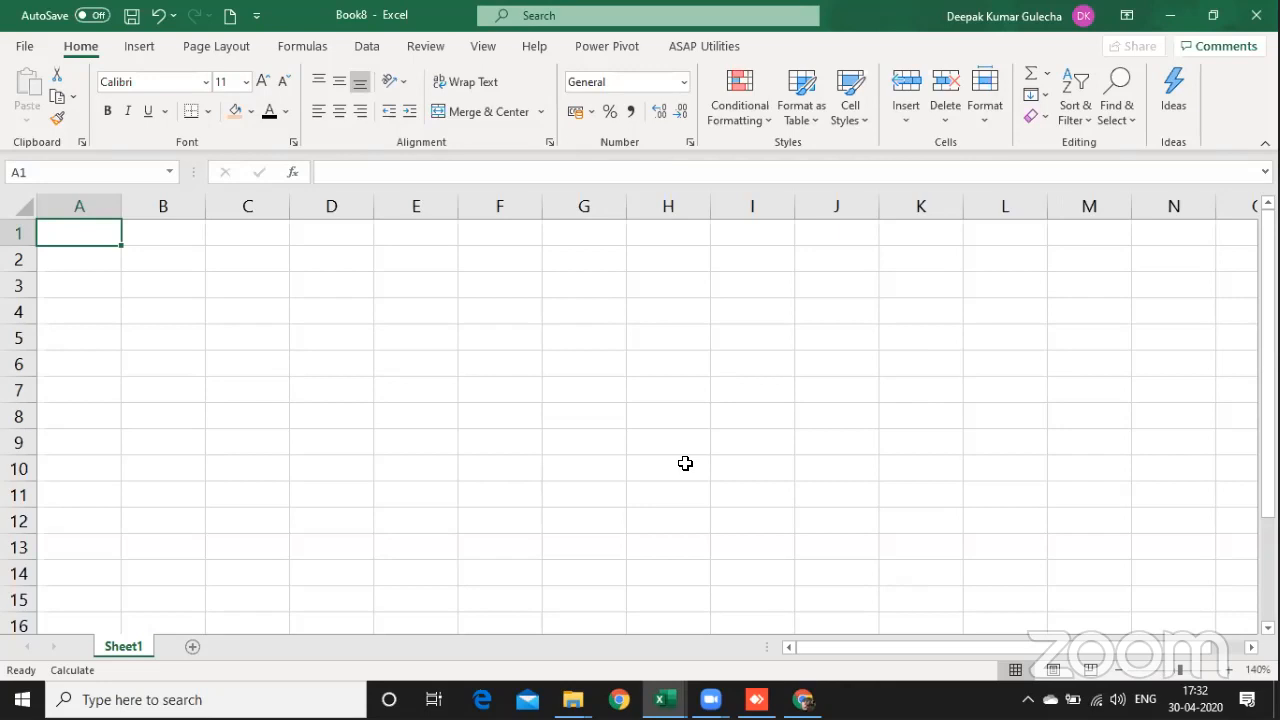
# Step: Enter the letter a in cell A1 of the new workbook's Sheet1
pyautogui.write('a')
pyautogui.click(163, 284)
pyautogui.press('Up')
pyautogui.press('Up')
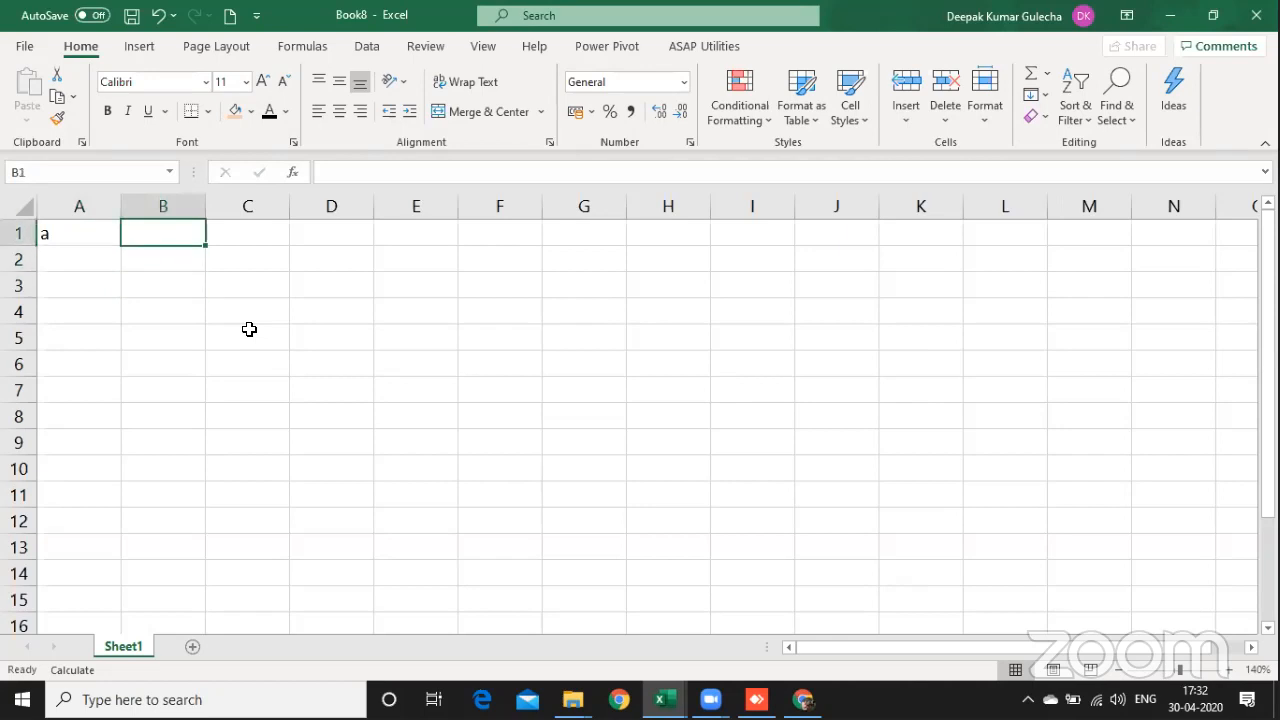
pyautogui.press('Left')
pyautogui.write('a')
pyautogui.press('Tab')
pyautogui.press('Left')
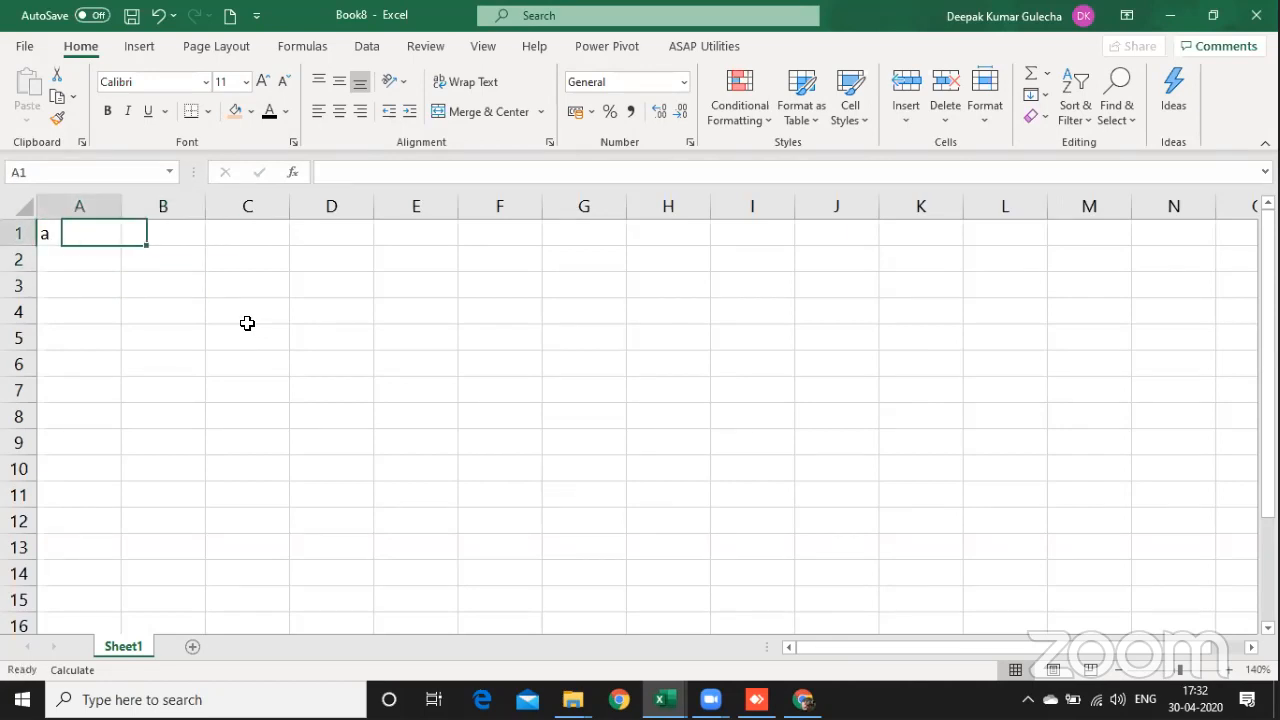
pyautogui.hotkey('shift', 'space')
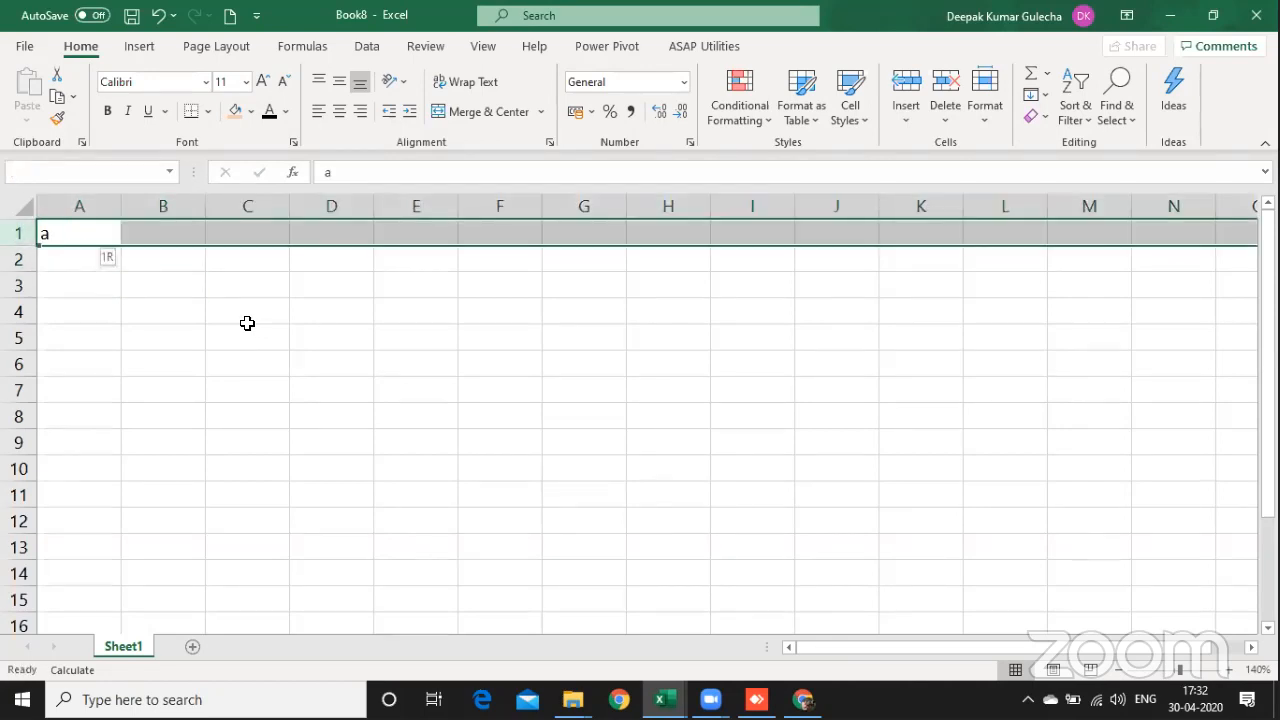
pyautogui.press('Right')
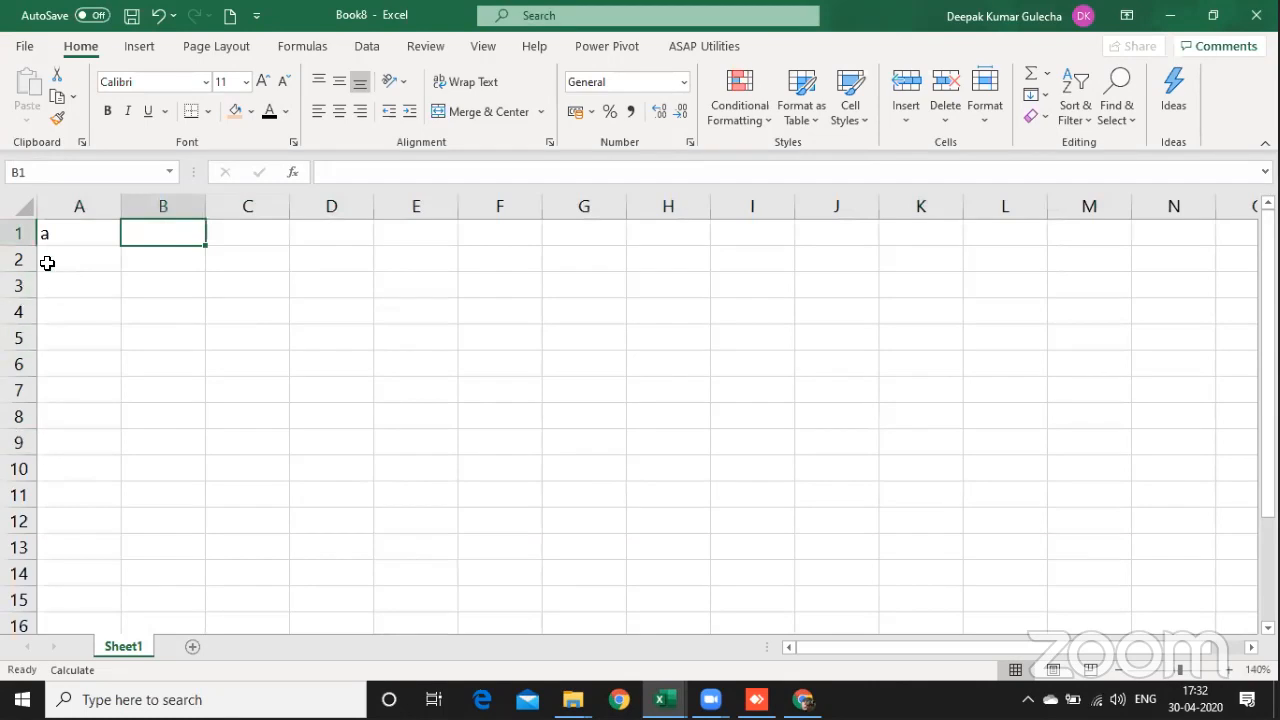
# Step: Apply outline and inside borders to every cell of the sheet and go to its last used cell
pyautogui.click(25, 203)
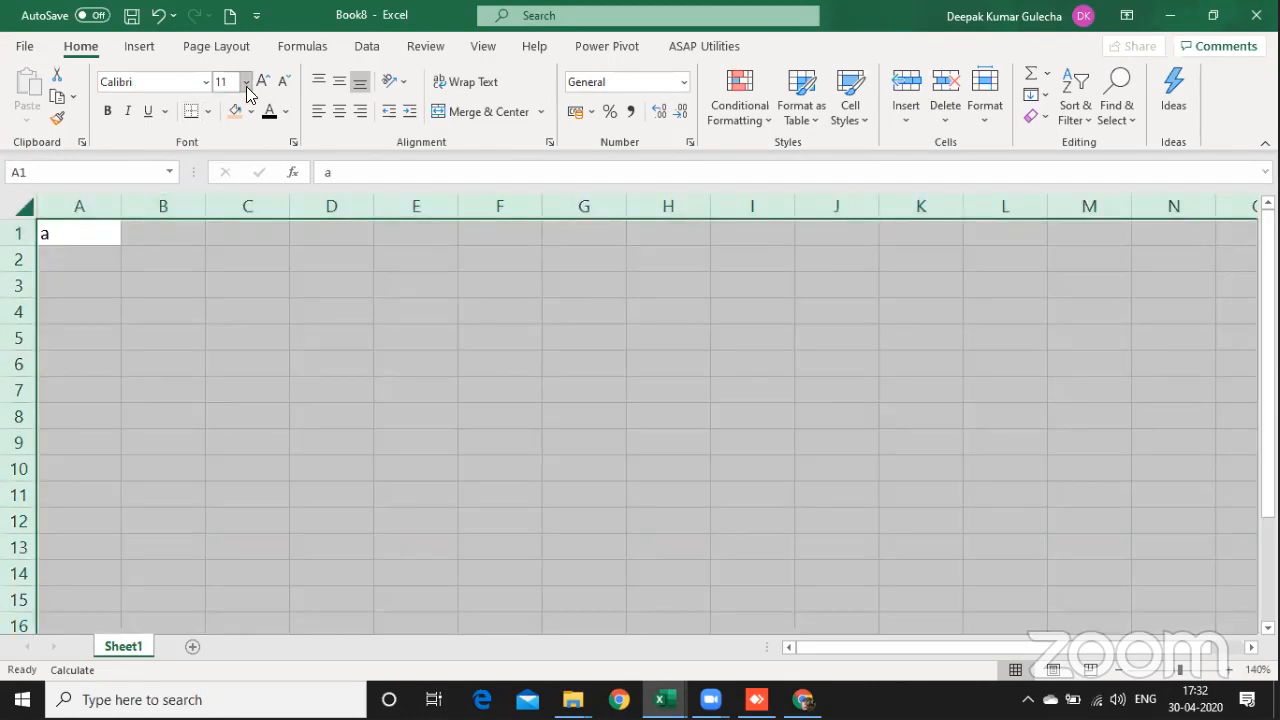
pyautogui.hotkey('ctrl', '1')
pyautogui.click(386, 130)
pyautogui.click(435, 131)
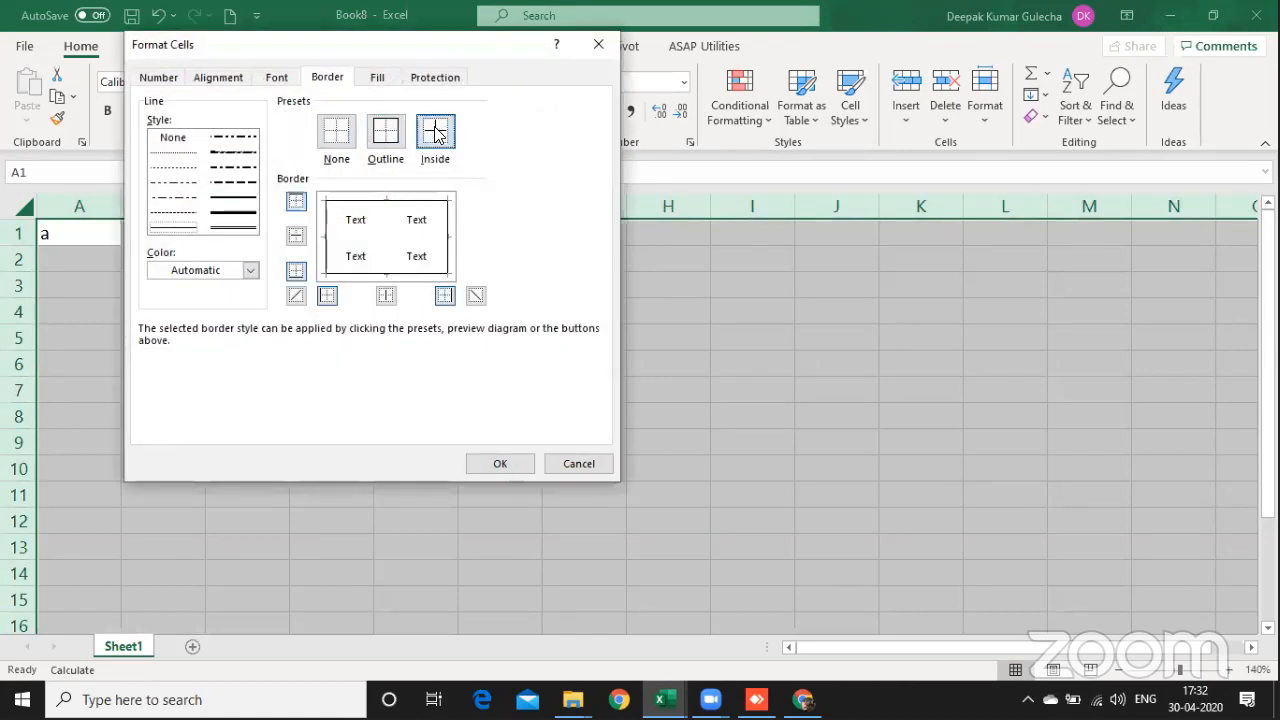
pyautogui.click(503, 468)
pyautogui.click(503, 469)
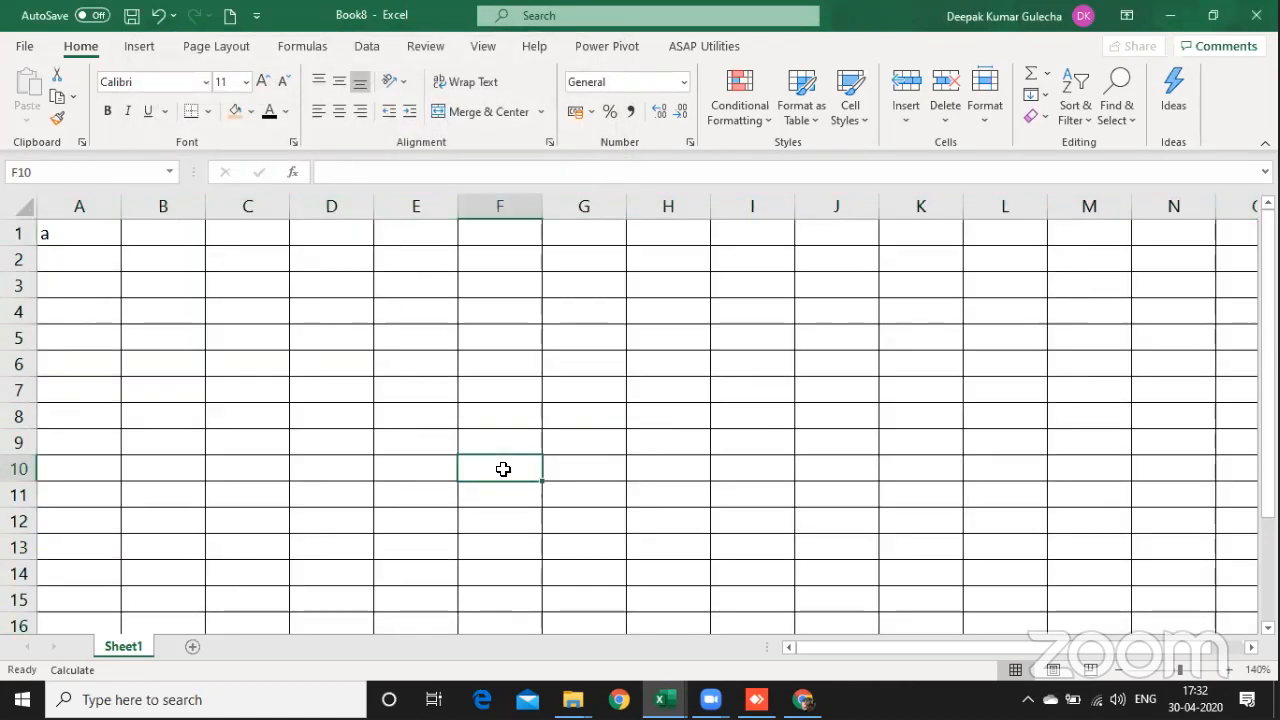
pyautogui.hotkey('ctrl', 'End')
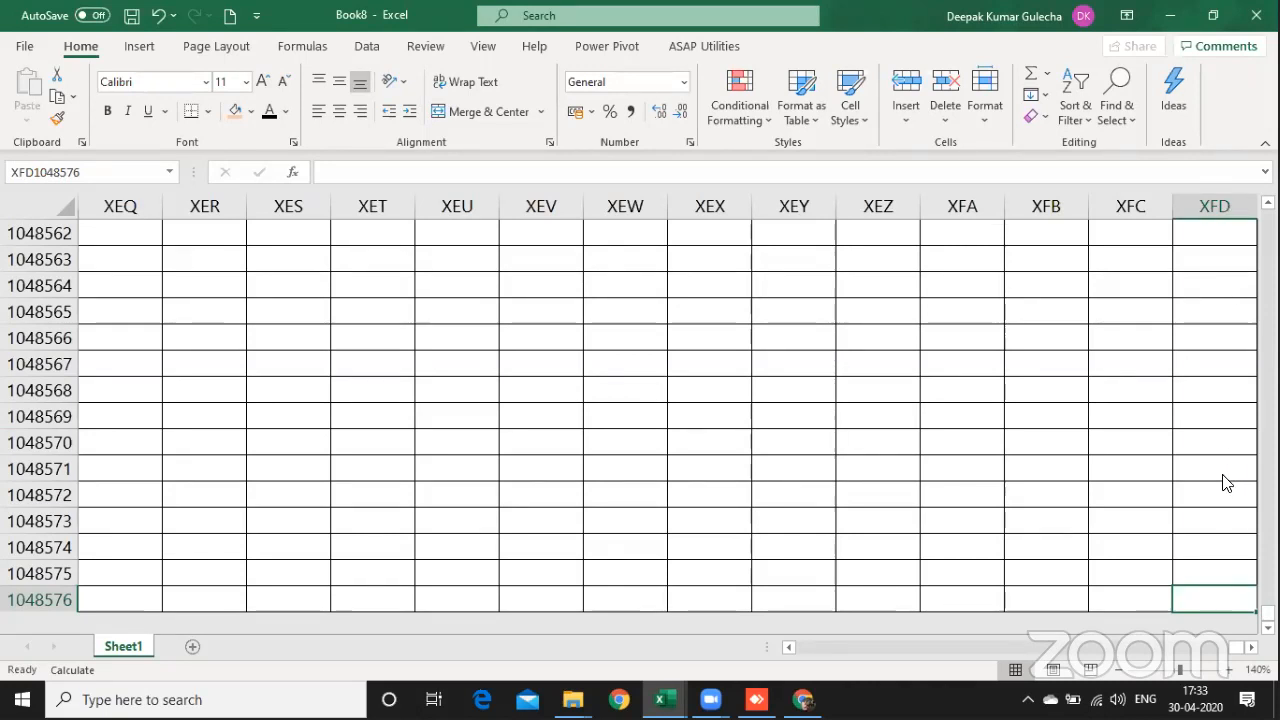
# Step: Remove all borders from the entire sheet by setting the border preset to None
pyautogui.hotkey('ctrl', 'a')
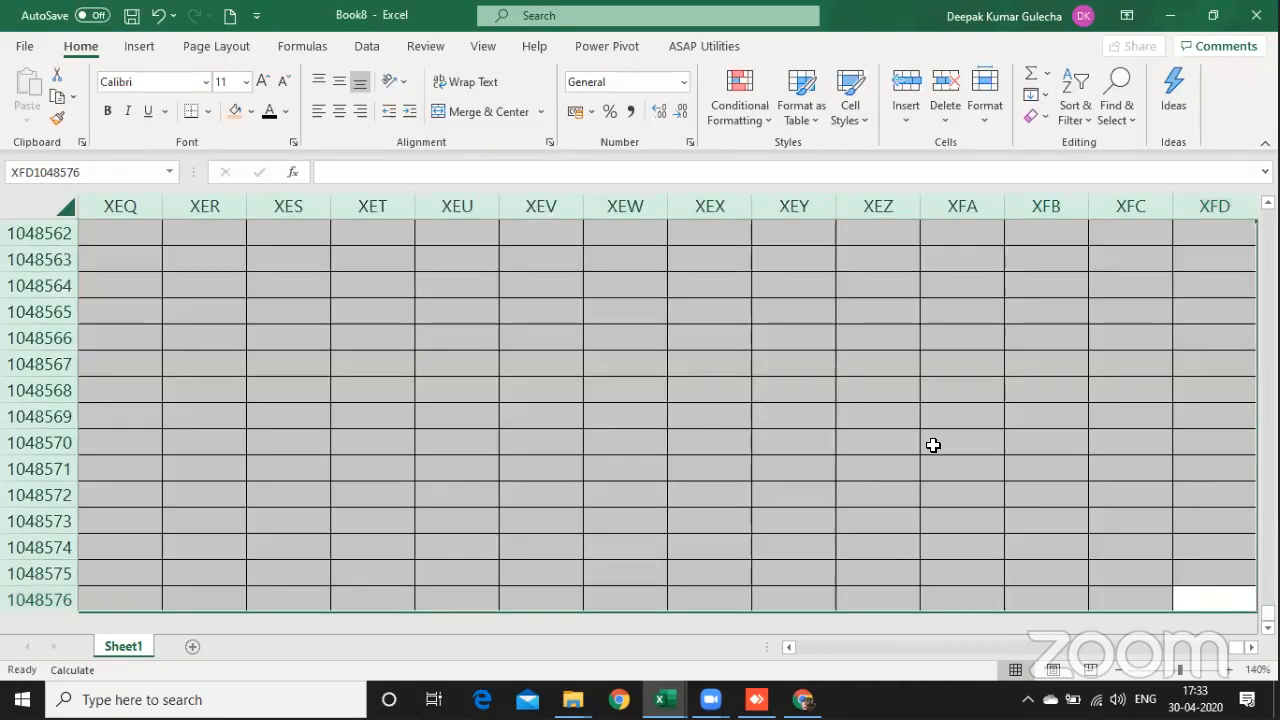
pyautogui.hotkey('ctrl', '1')
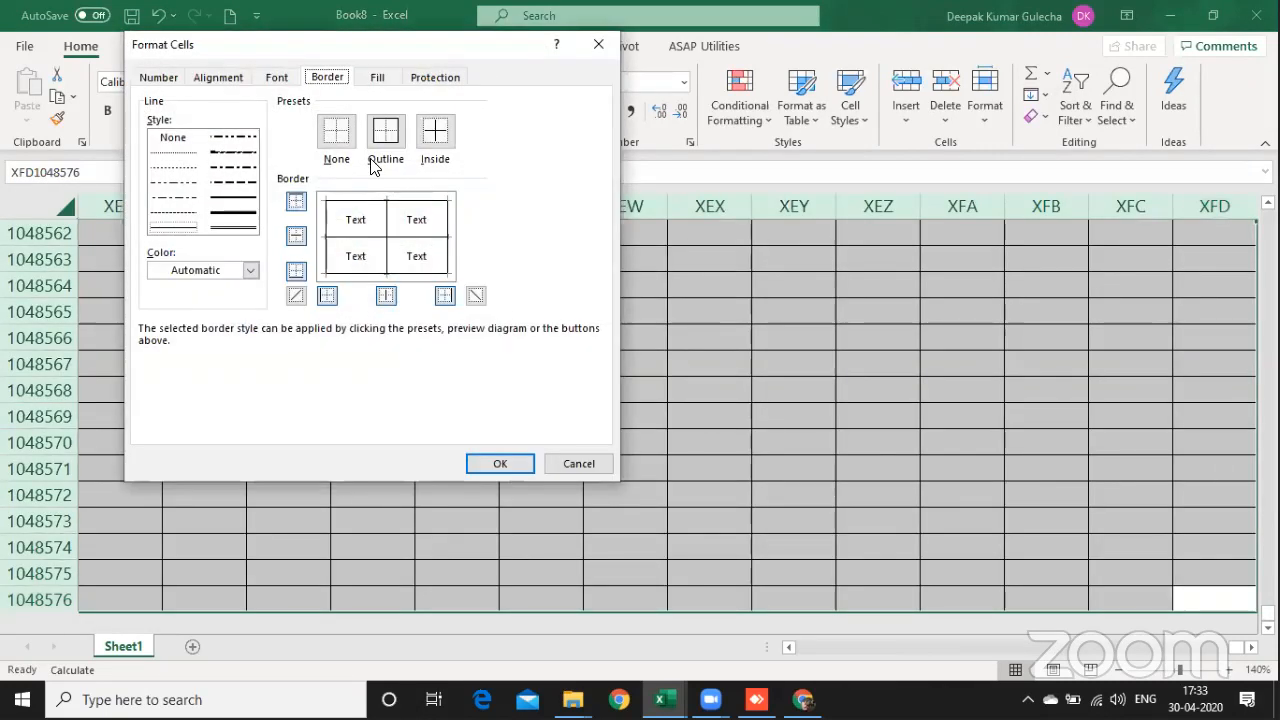
pyautogui.click(336, 131)
pyautogui.click(500, 463)
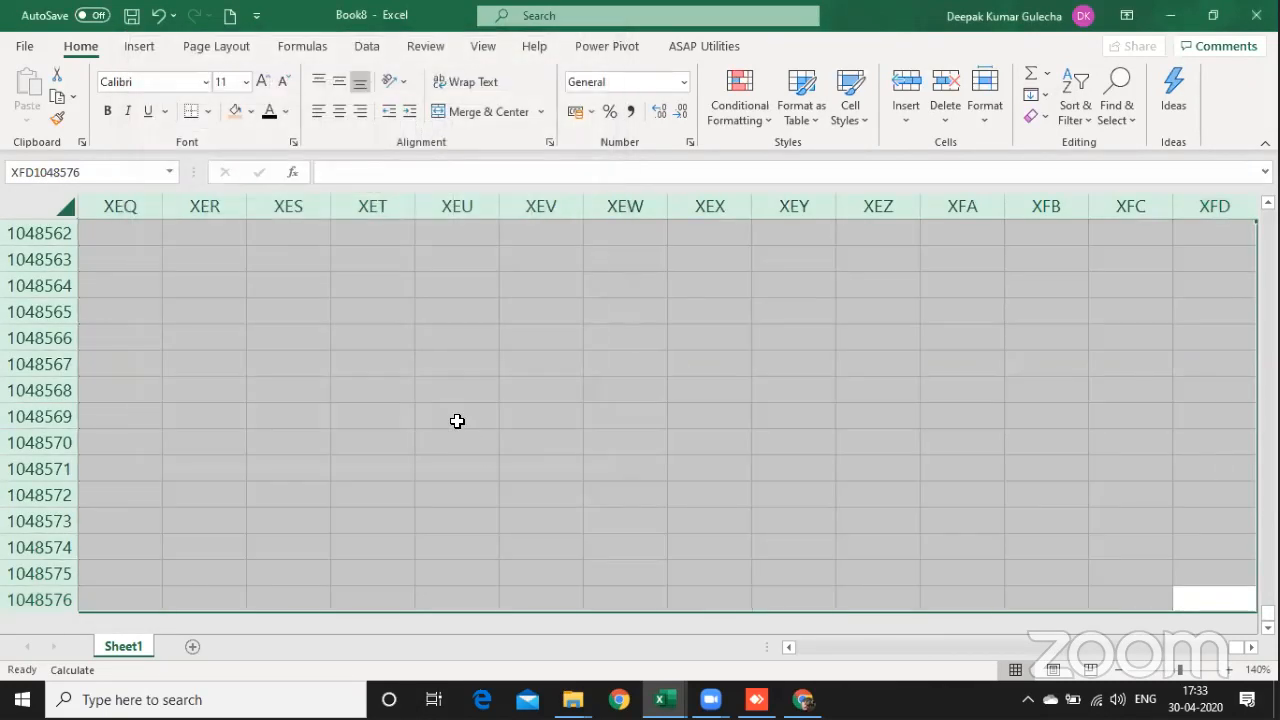
pyautogui.moveTo(457, 443); pyautogui.dragTo(457, 421)
pyautogui.press('Up')
pyautogui.press('Up')
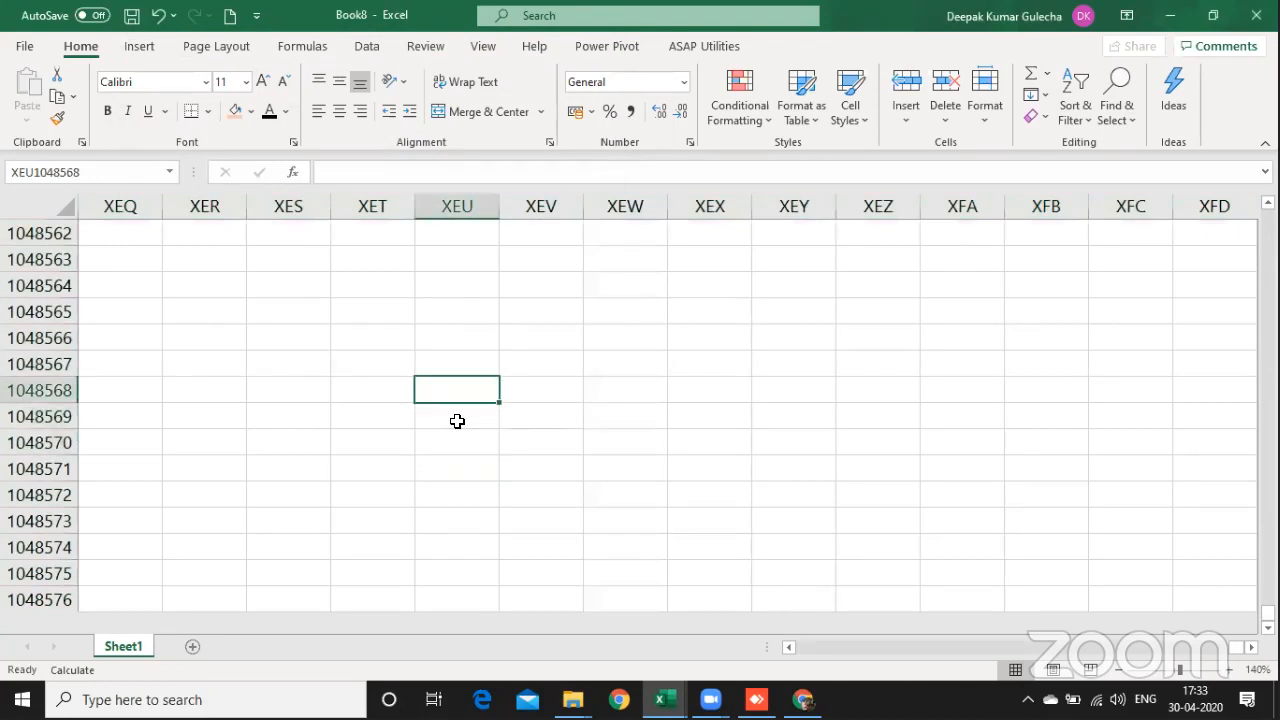
# Step: Enter the text Dpeajkahfh in cell L6 of Sheet1
pyautogui.hotkey('ctrl', 'Home')
pyautogui.press('Right')
pyautogui.press('Right')
pyautogui.press('Right')
pyautogui.press('Right')
pyautogui.press('Right')
pyautogui.press('Right')
pyautogui.press('Right')
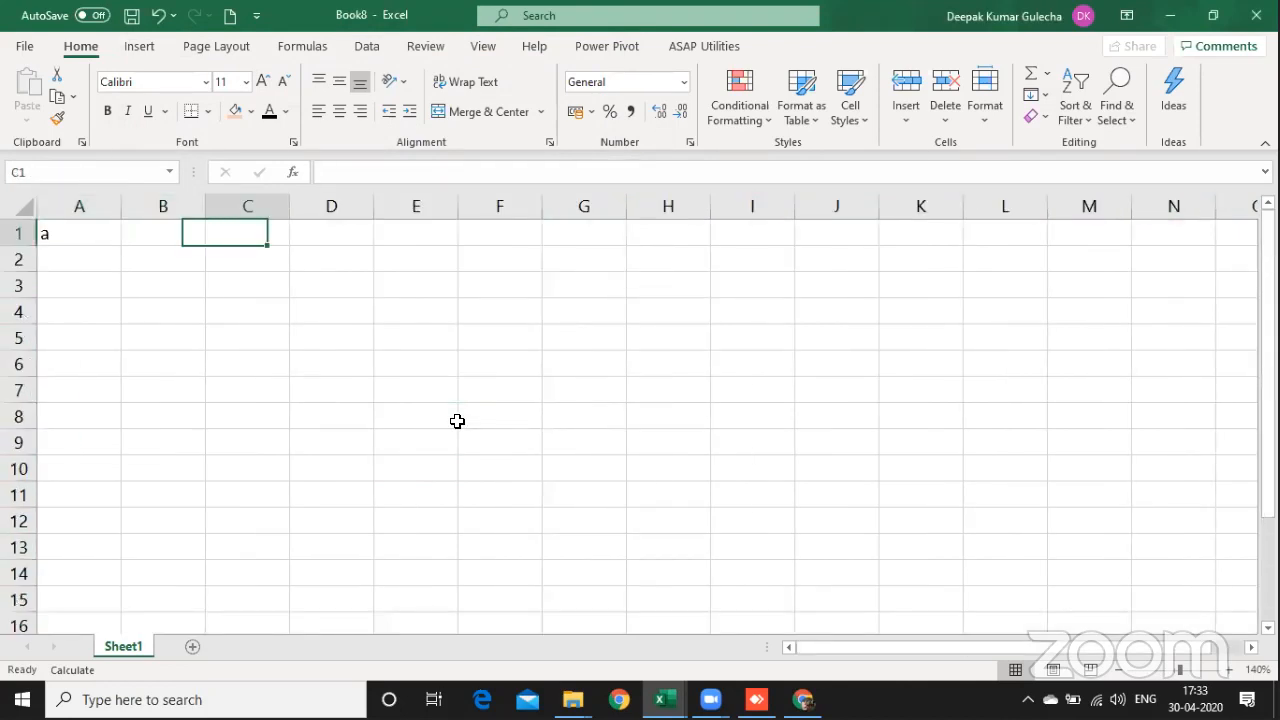
pyautogui.press('Down')
pyautogui.press('Down')
pyautogui.press('Down')
pyautogui.press('Down')
pyautogui.press('Right')
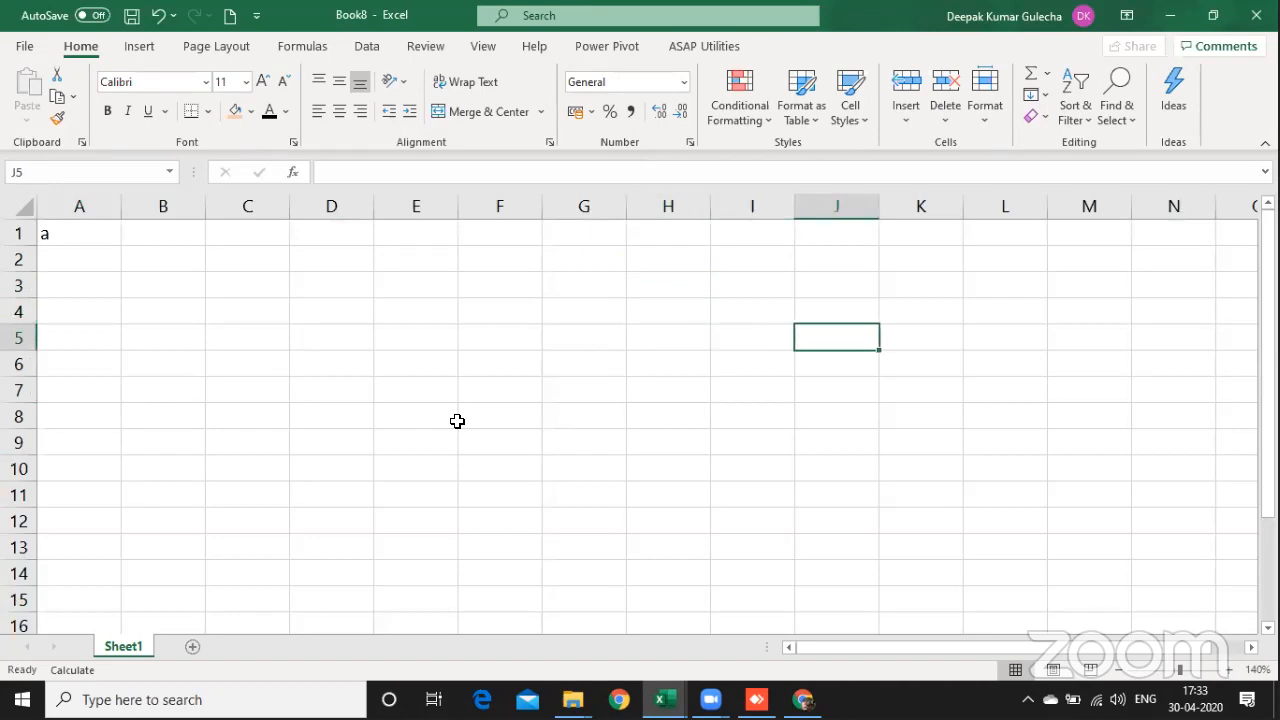
pyautogui.press('Right')
pyautogui.press('Right')
pyautogui.press('Right')
pyautogui.press('Down')
pyautogui.write('Dpeajkahfh')
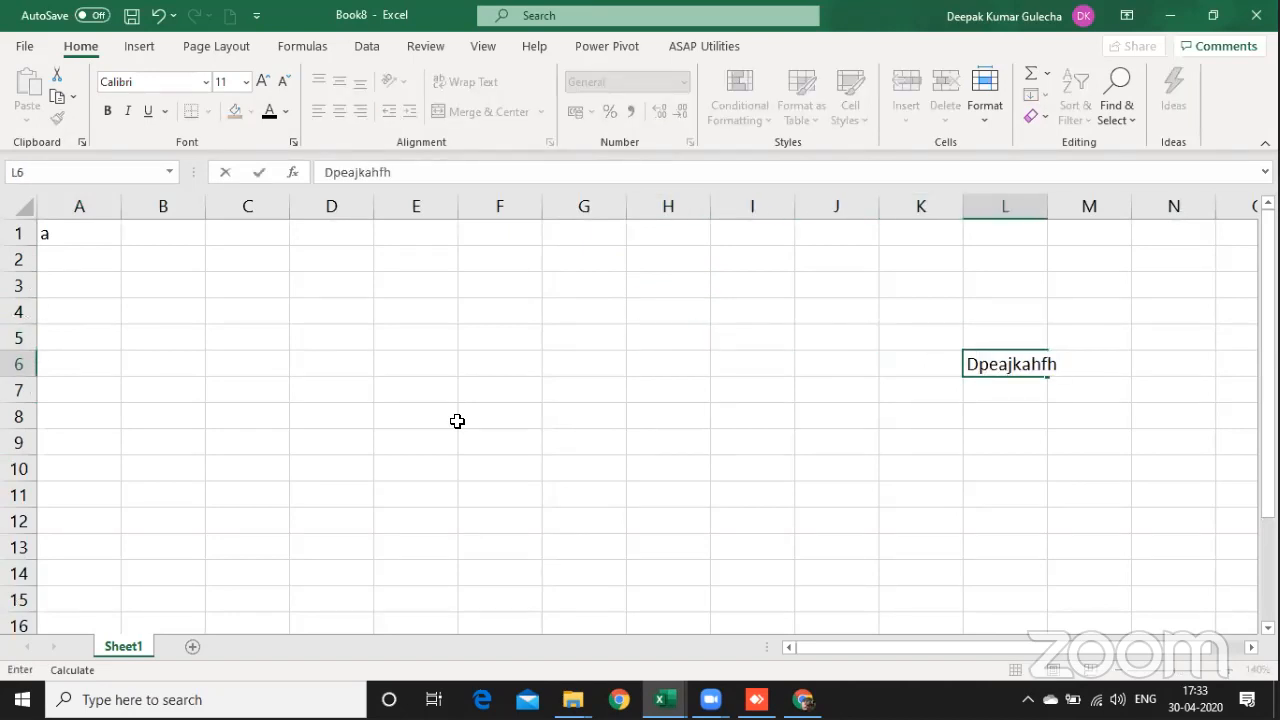
pyautogui.press('Up')
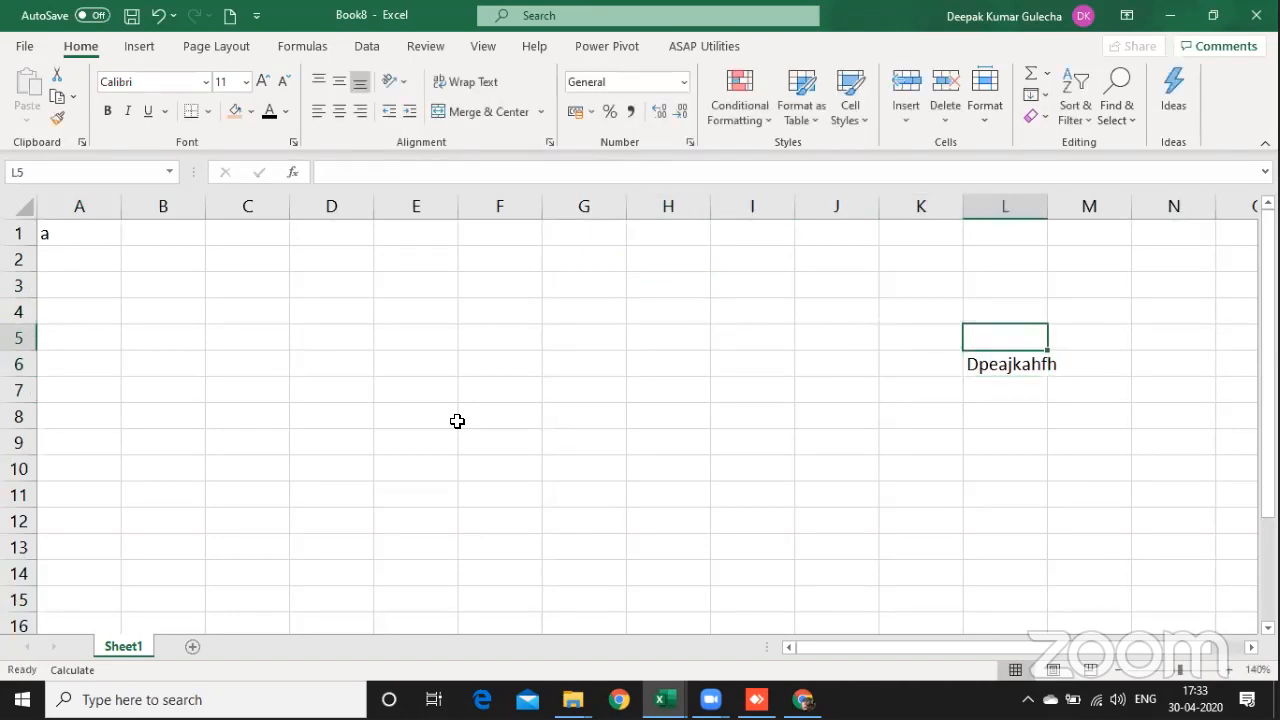
# Step: Return to the beginning of the sheet and jump from there to its last used cell
pyautogui.hotkey('ctrl', 'Home')
pyautogui.press('Right')
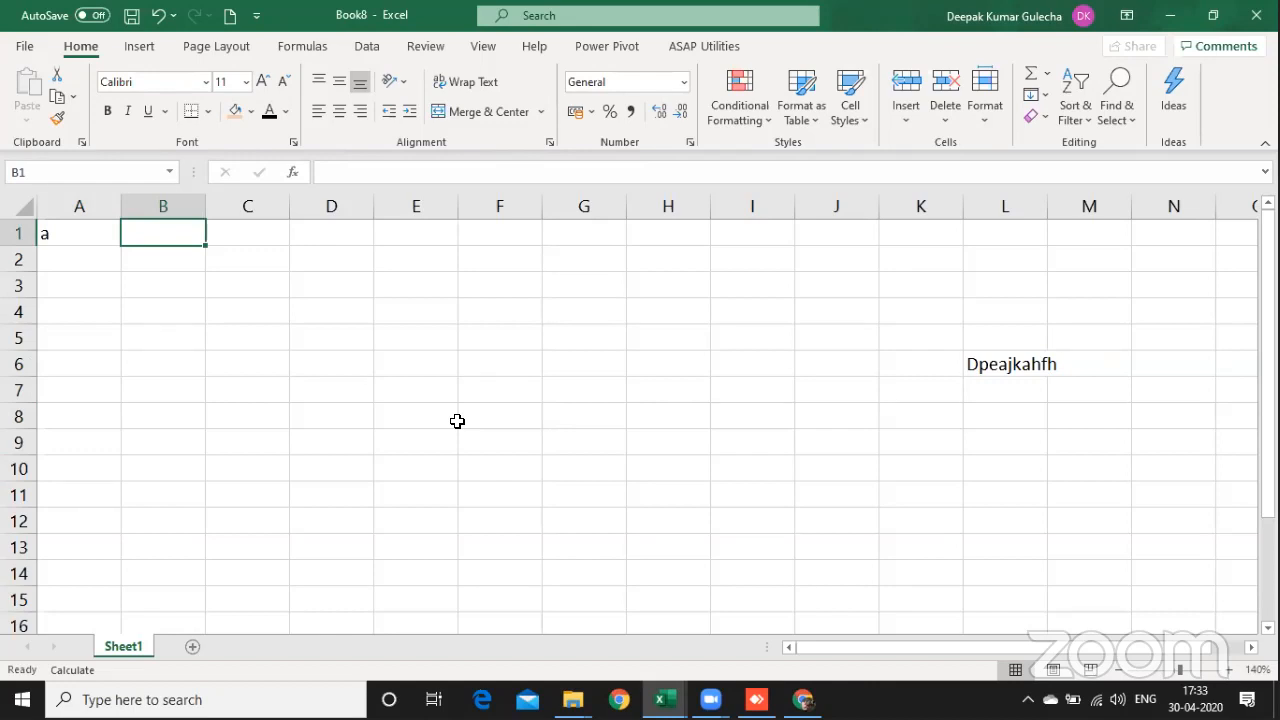
pyautogui.hotkey('ctrl', 'End')
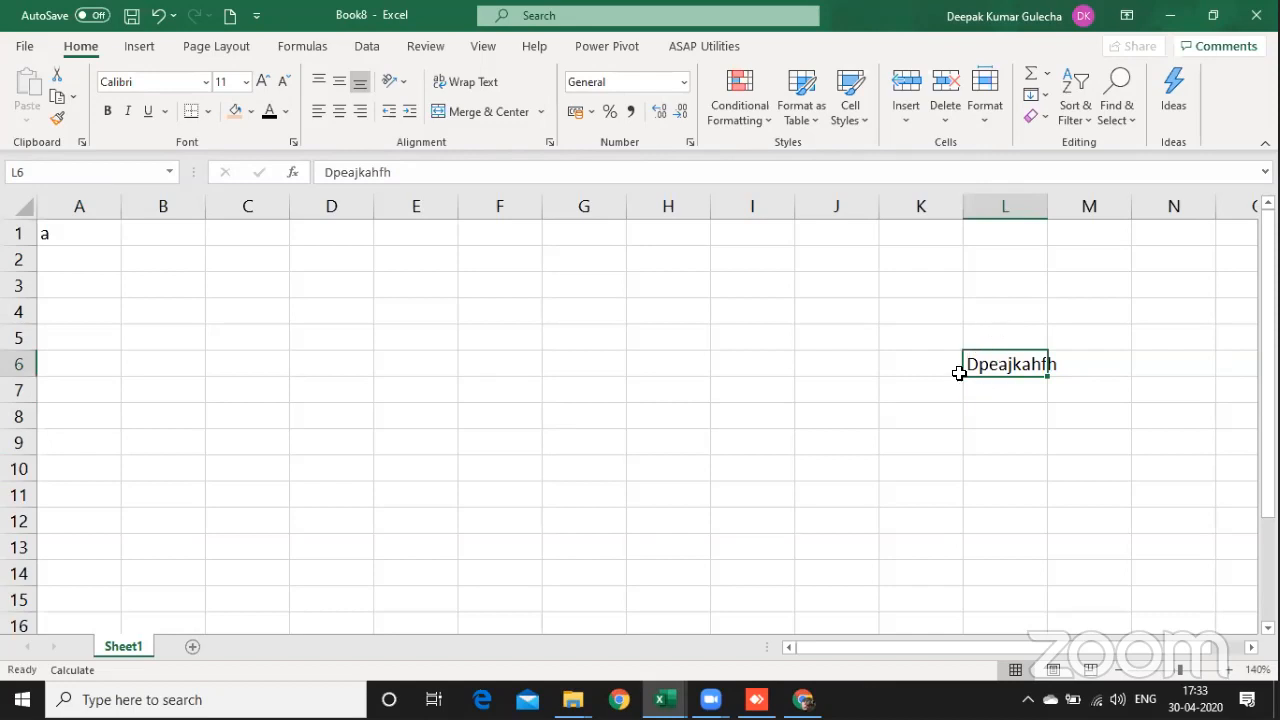
# Step: Write the shortcut note "Ctrl + end" in cell C3
pyautogui.click(273, 282)
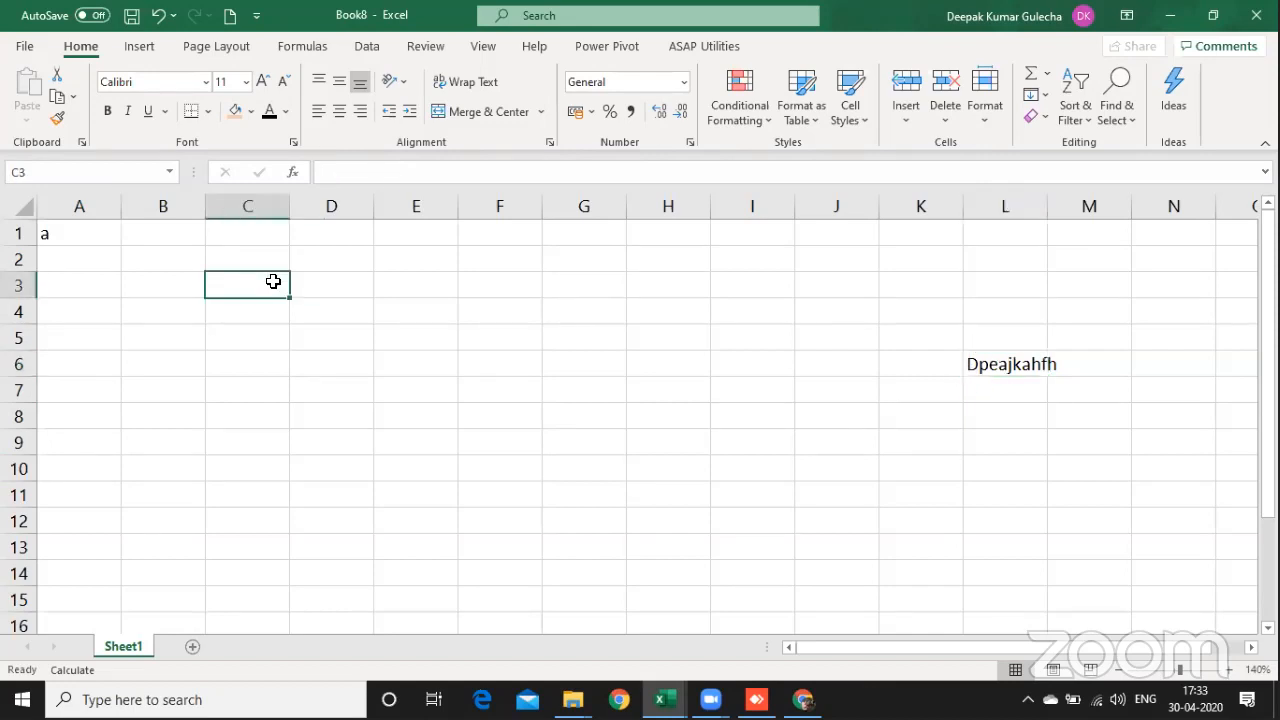
pyautogui.write('Ctrl + end')
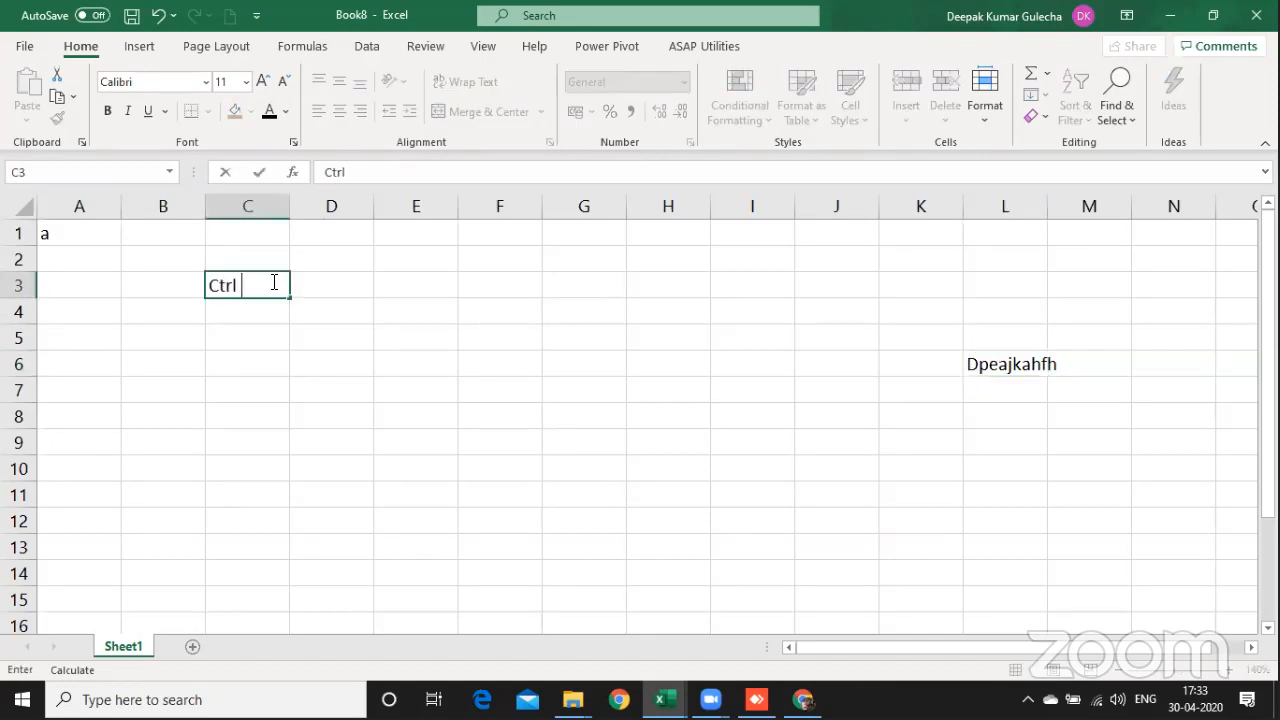
pyautogui.press('Tab')
pyautogui.press('Tab')
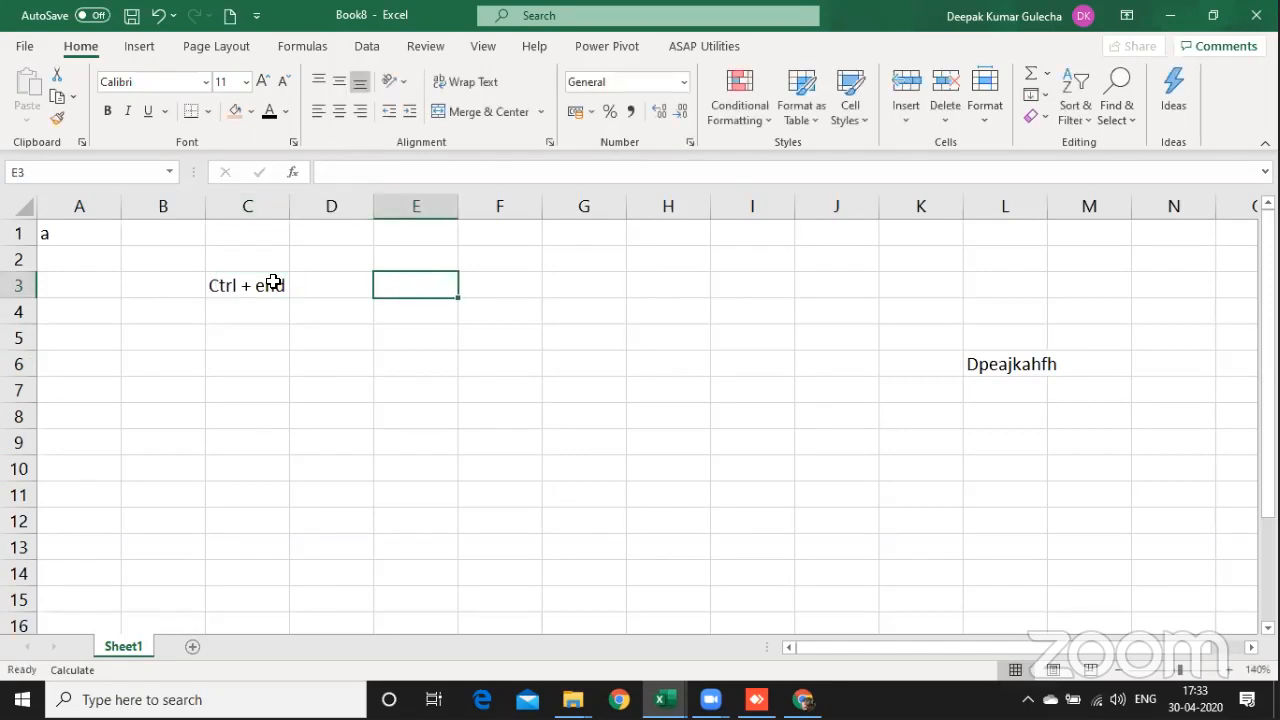
# Step: Write the explanation "Go to Last Used Cell" in cell E3
pyautogui.write('Go to Last ')
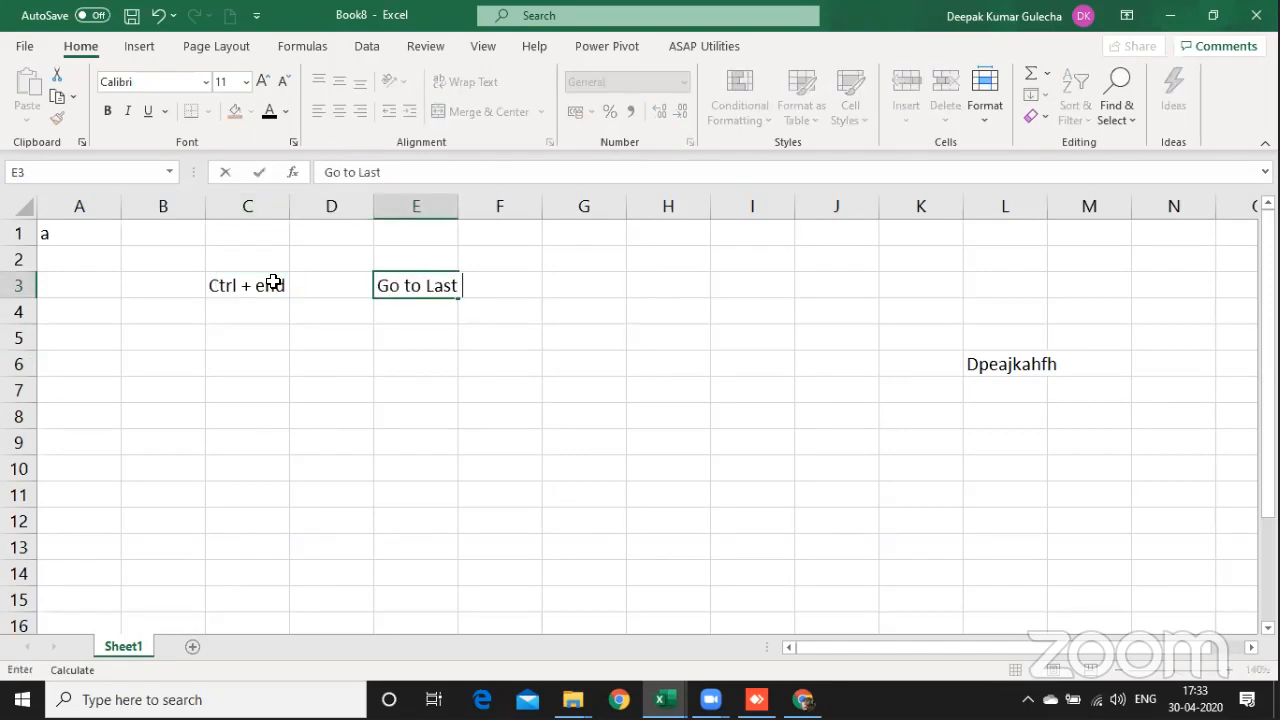
pyautogui.write('Used Cell')
# Step: Select the shortcut note in C3:E3 and jump to the last used cell of the sheet
pyautogui.click(273, 283)
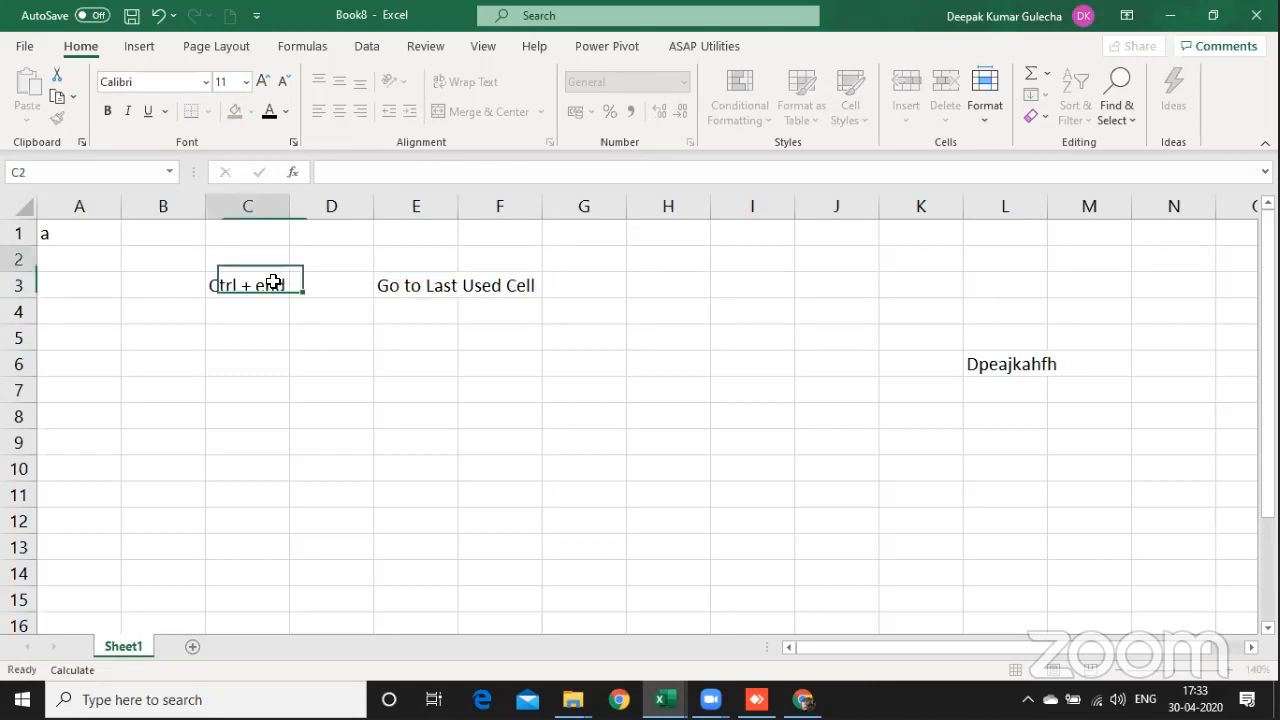
pyautogui.hotkey('shift', 'Right')
pyautogui.hotkey('shift', 'Right')
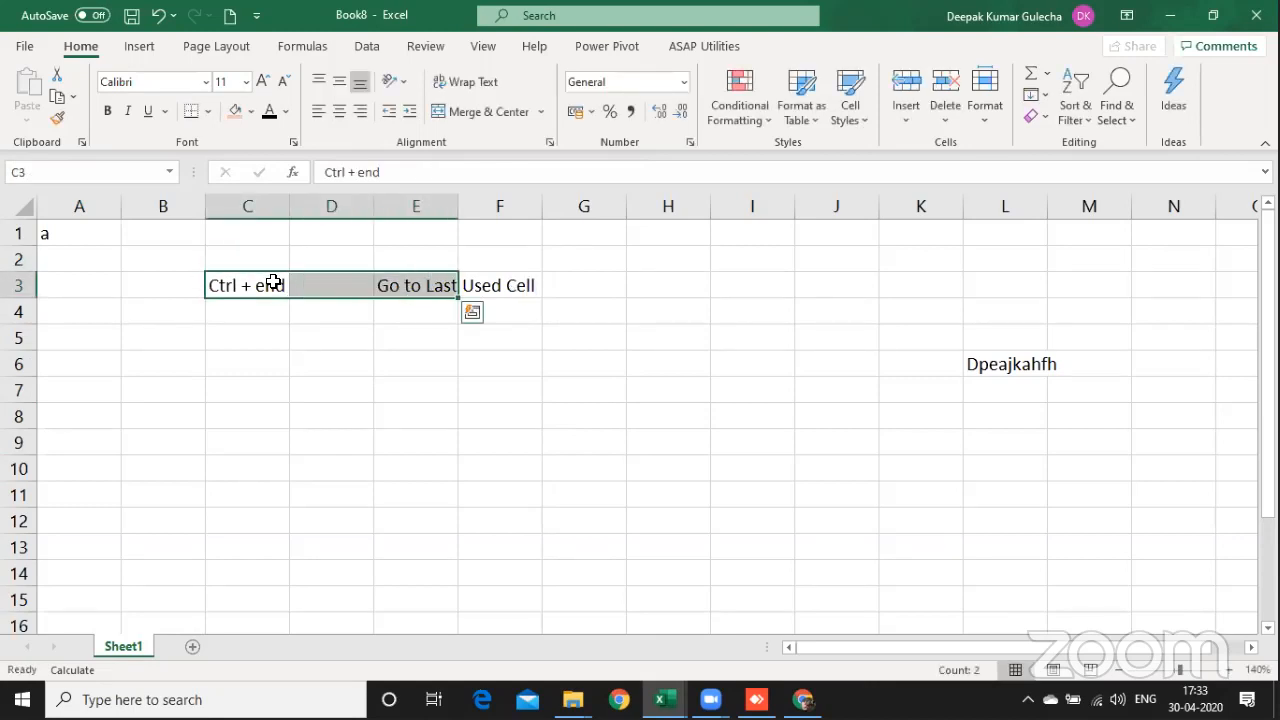
pyautogui.hotkey('ctrl', 'End')
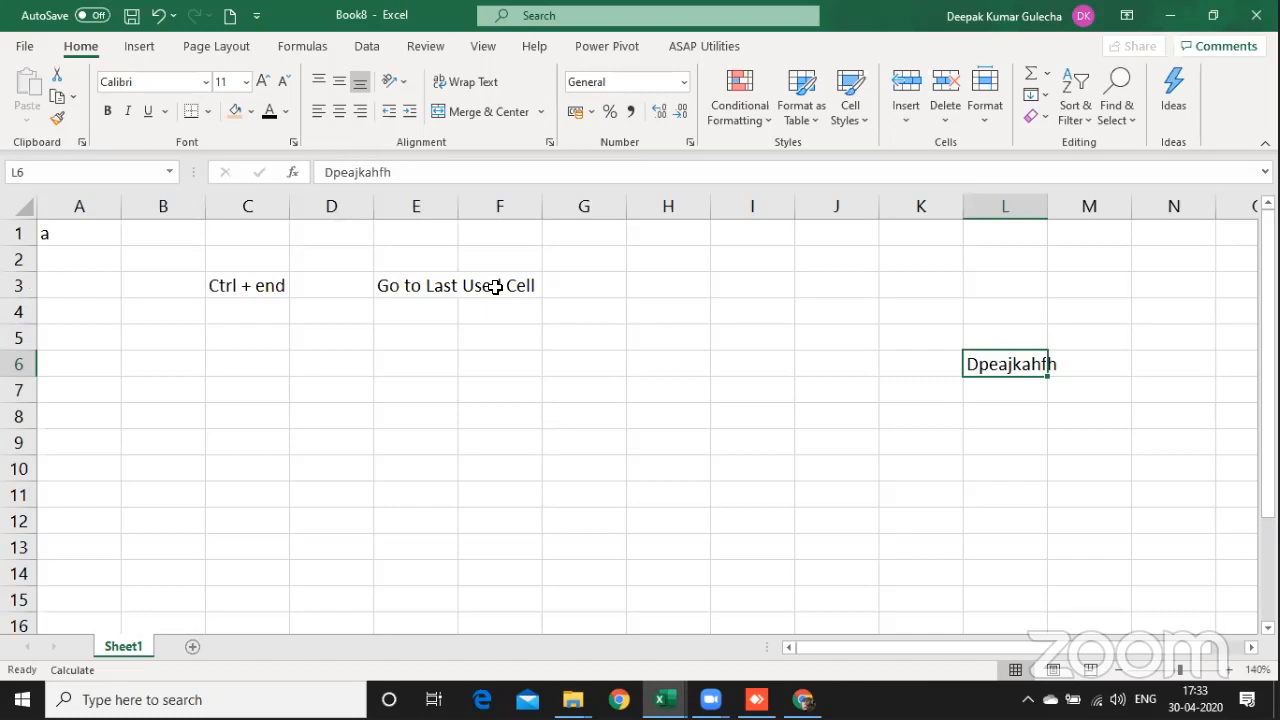
# Step: Enter the text fggkkg in cell AI85, well below and beyond the existing entries
pyautogui.press('Down')
pyautogui.press('Down')
pyautogui.press('Down')
pyautogui.press('Down')
pyautogui.press('Down')
pyautogui.press('Down')
pyautogui.press('Down')
pyautogui.press('Down')
pyautogui.press('Down')
pyautogui.press('Down')
pyautogui.press('Down')
pyautogui.press('Down')
pyautogui.press('Down')
pyautogui.press('Down')
pyautogui.press('Down')
pyautogui.press('Down')
pyautogui.press('Down')
pyautogui.press('Down')
pyautogui.press('Down')
pyautogui.press('Down')
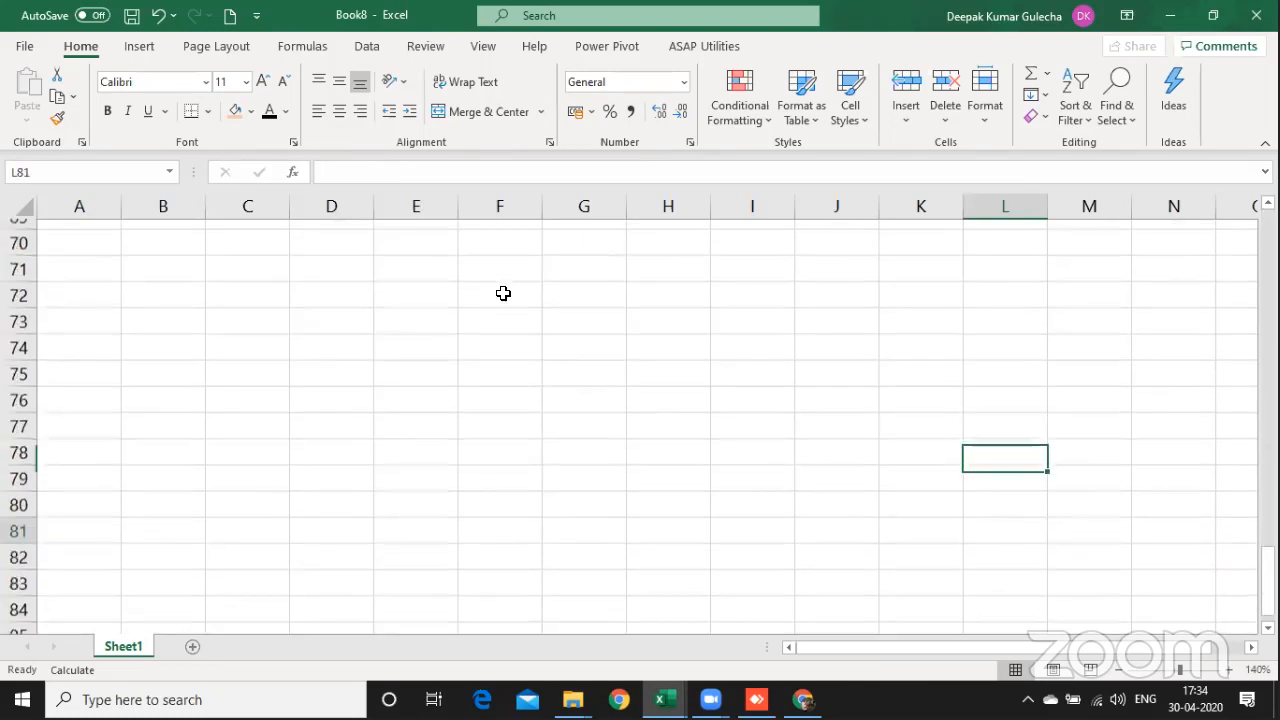
pyautogui.press('Right')
pyautogui.press('Right')
pyautogui.press('Right')
pyautogui.press('Right')
pyautogui.press('Right')
pyautogui.press('Right')
pyautogui.press('Right')
pyautogui.press('Right')
pyautogui.press('Right')
pyautogui.press('Right')
pyautogui.press('Right')
pyautogui.press('Right')
pyautogui.press('Right')
pyautogui.press('Right')
pyautogui.press('Right')
pyautogui.press('Right')
pyautogui.press('Right')
pyautogui.press('Right')
pyautogui.press('Right')
pyautogui.press('Right')
pyautogui.press('Right')
pyautogui.press('Down')
pyautogui.press('Down')
pyautogui.press('Down')
pyautogui.press('Down')
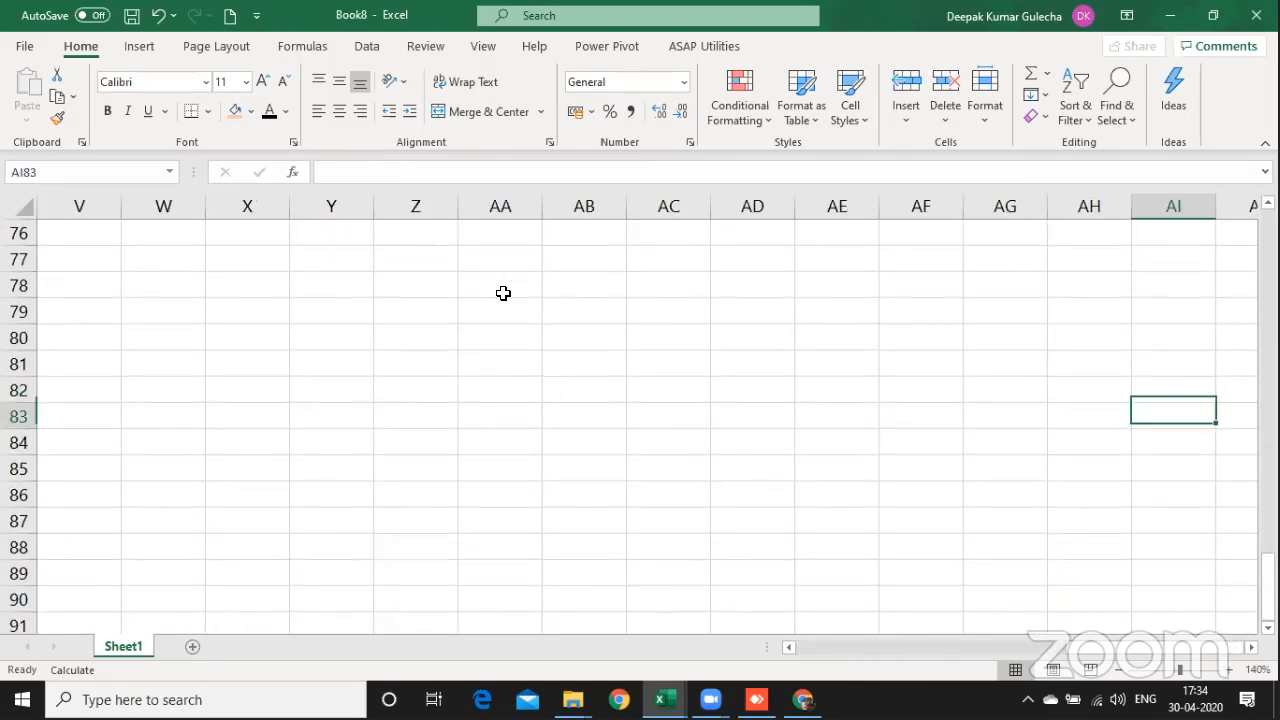
pyautogui.write('fggkkg')
pyautogui.press('Up')
pyautogui.press('Up')
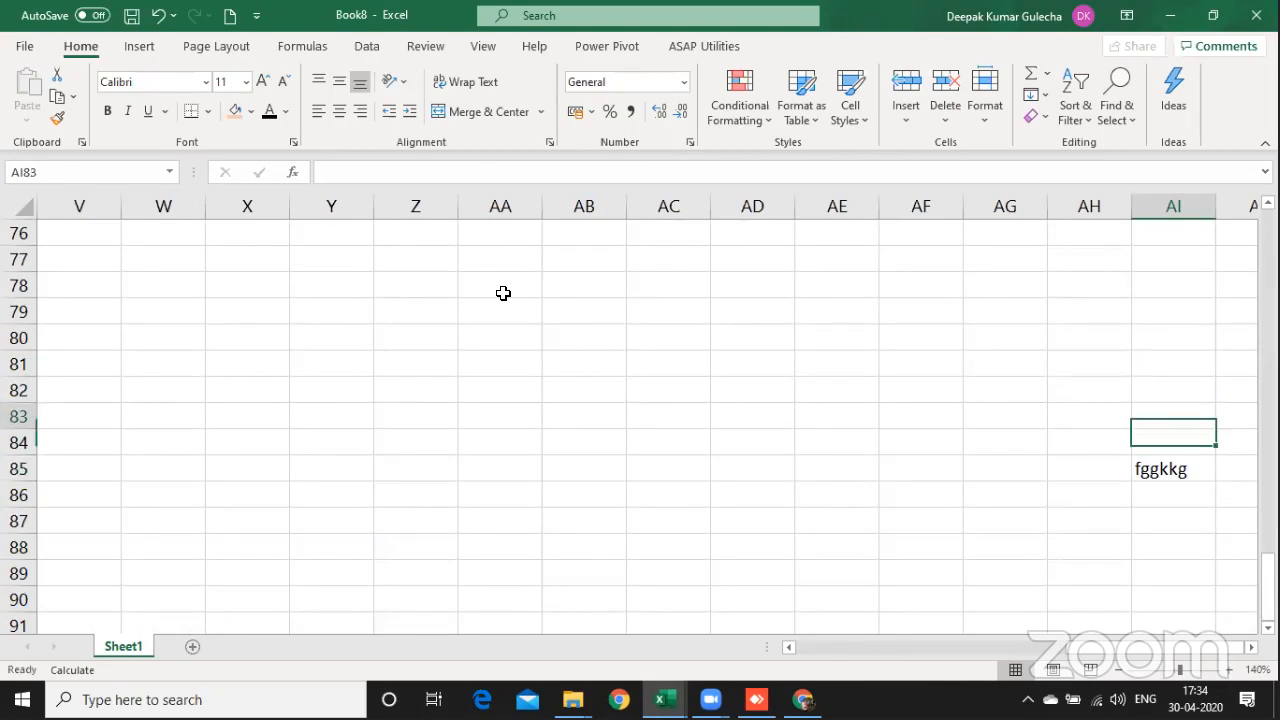
# Step: Go back to the beginning of the sheet, select cell C2 and go to the last used cell again
pyautogui.hotkey('ctrl', 'Home')
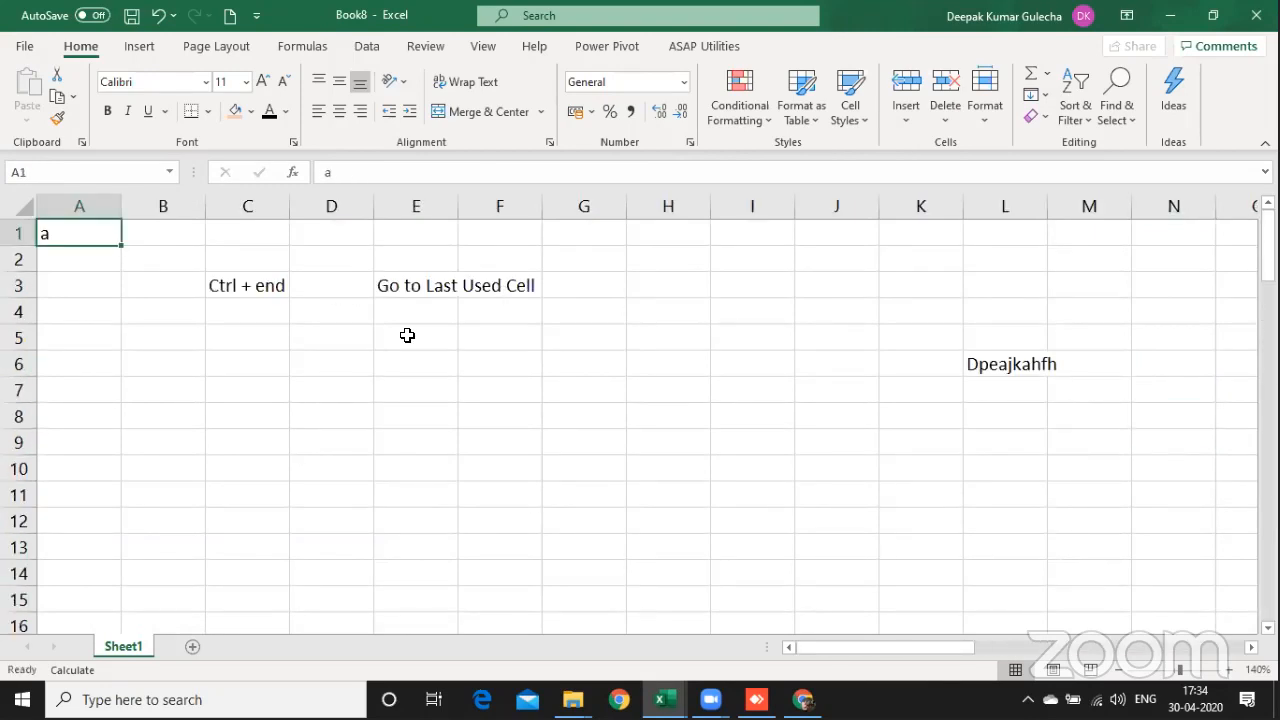
pyautogui.click(217, 268)
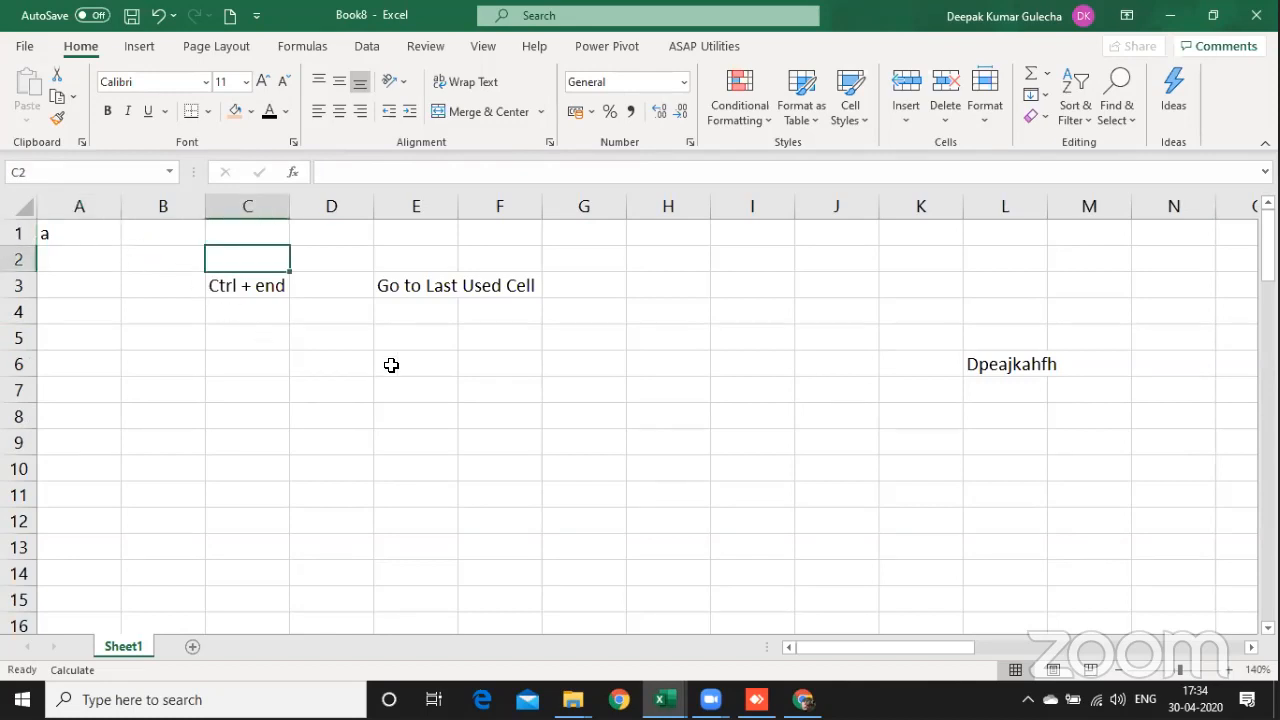
pyautogui.hotkey('ctrl', 'End')
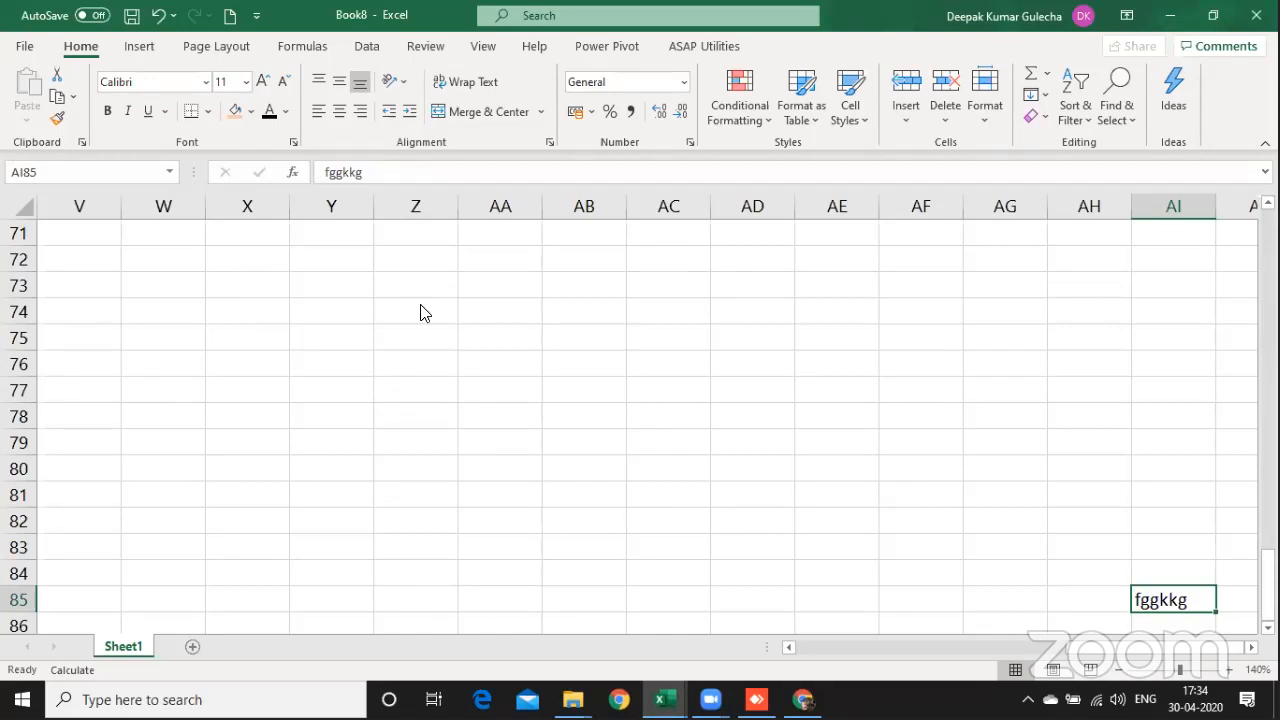
# Step: Switch to the 05_Tips & Tricks.xlsx workbook and look up Excel's built-in sheet protection command
pyautogui.hotkey('alt', 'Tab')
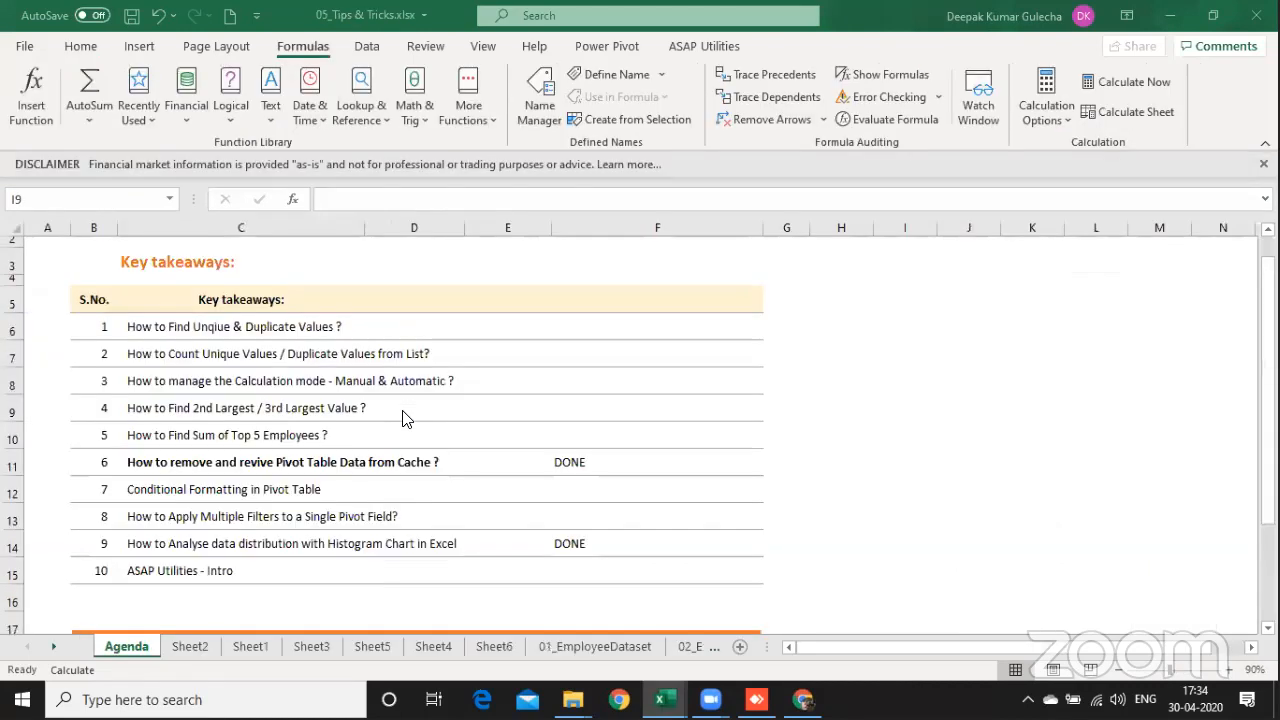
pyautogui.hotkey('alt', 'Tab')
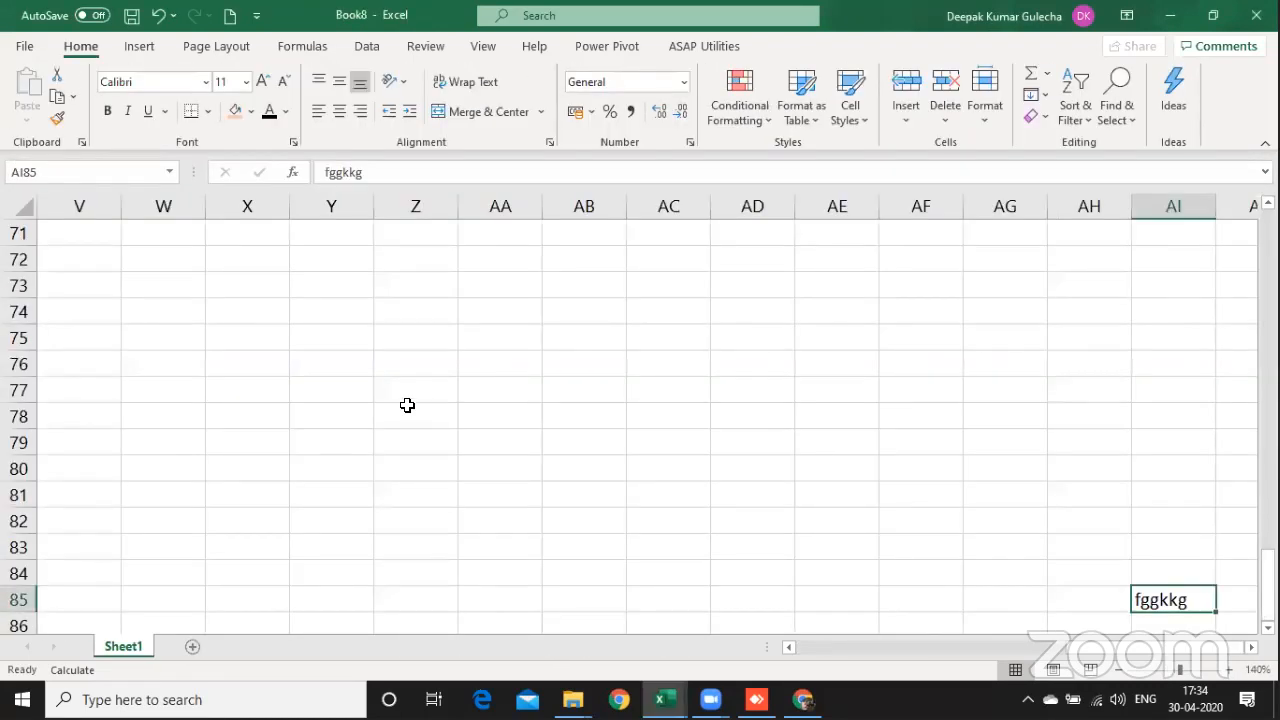
pyautogui.hotkey('alt', 'Tab')
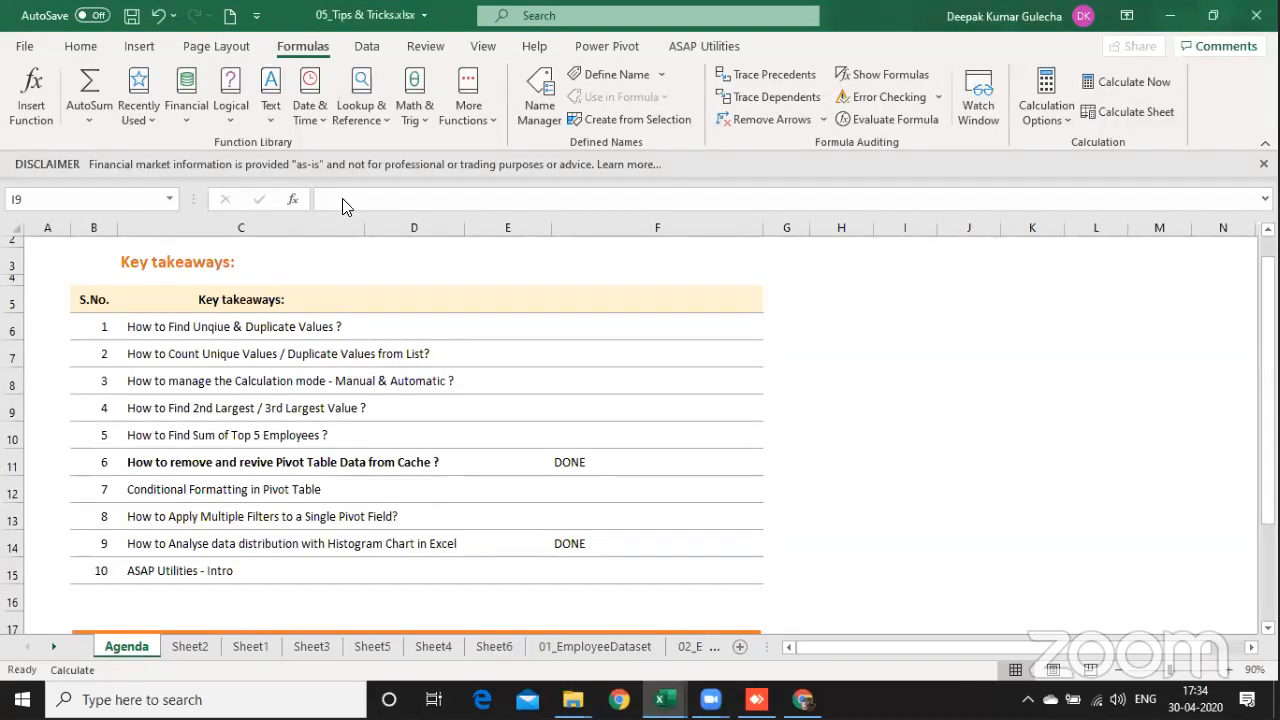
pyautogui.click(425, 46)
pyautogui.click(730, 100)
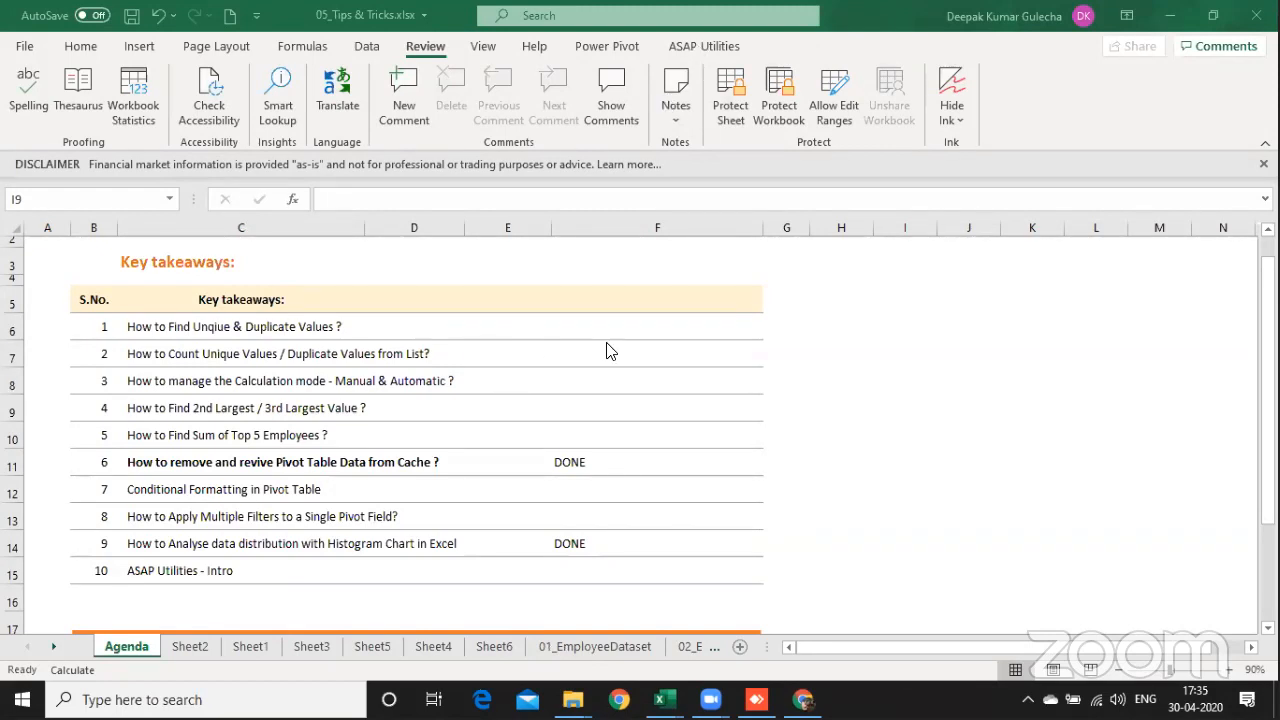
# Step: Examine the options of ASAP Utilities' Protect multiple sheets at once command from the Agenda sheet, and cancel it
pyautogui.hotkey('alt', 'Tab')
pyautogui.click(719, 48)
pyautogui.press('Left')
pyautogui.press('Left')
pyautogui.press('Left')
pyautogui.press('Left')
pyautogui.press('Up')
pyautogui.press('Up')
pyautogui.press('Up')
pyautogui.press('Up')
pyautogui.press('Up')
pyautogui.press('Up')
pyautogui.press('Up')
pyautogui.press('Up')
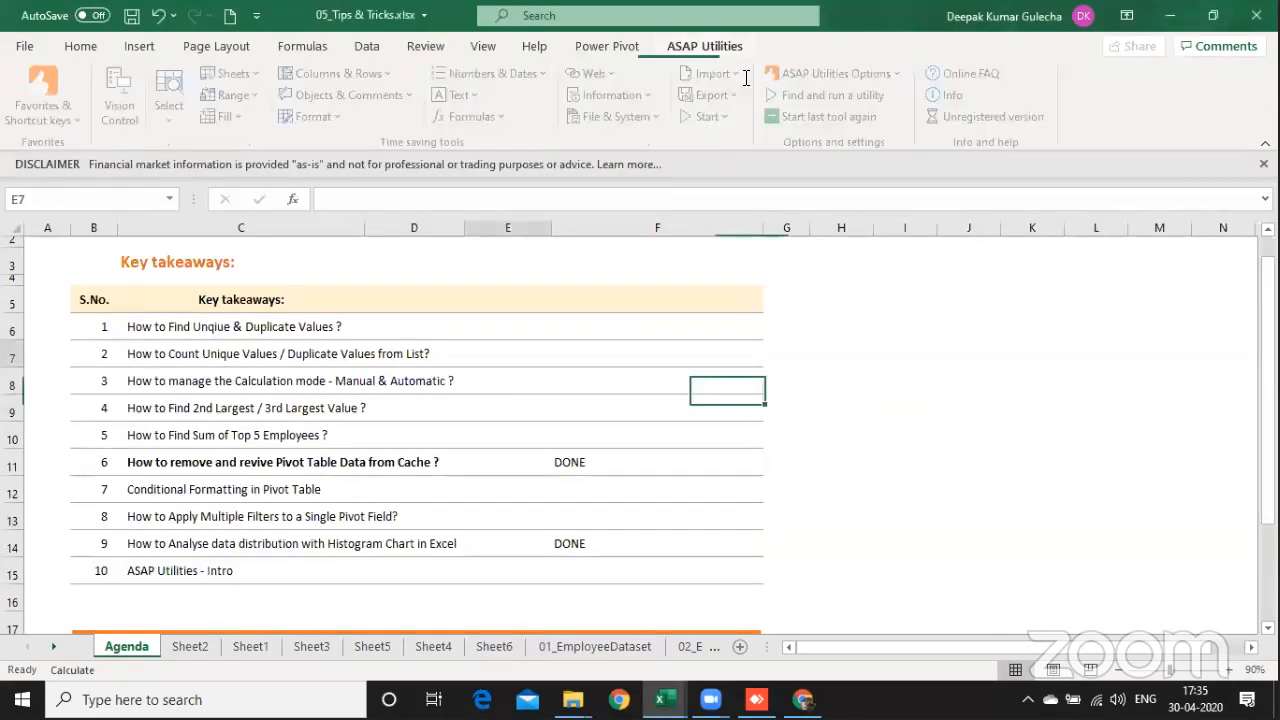
pyautogui.press('Right')
pyautogui.press('Down')
pyautogui.press('Down')
pyautogui.press('Down')
pyautogui.press('Down')
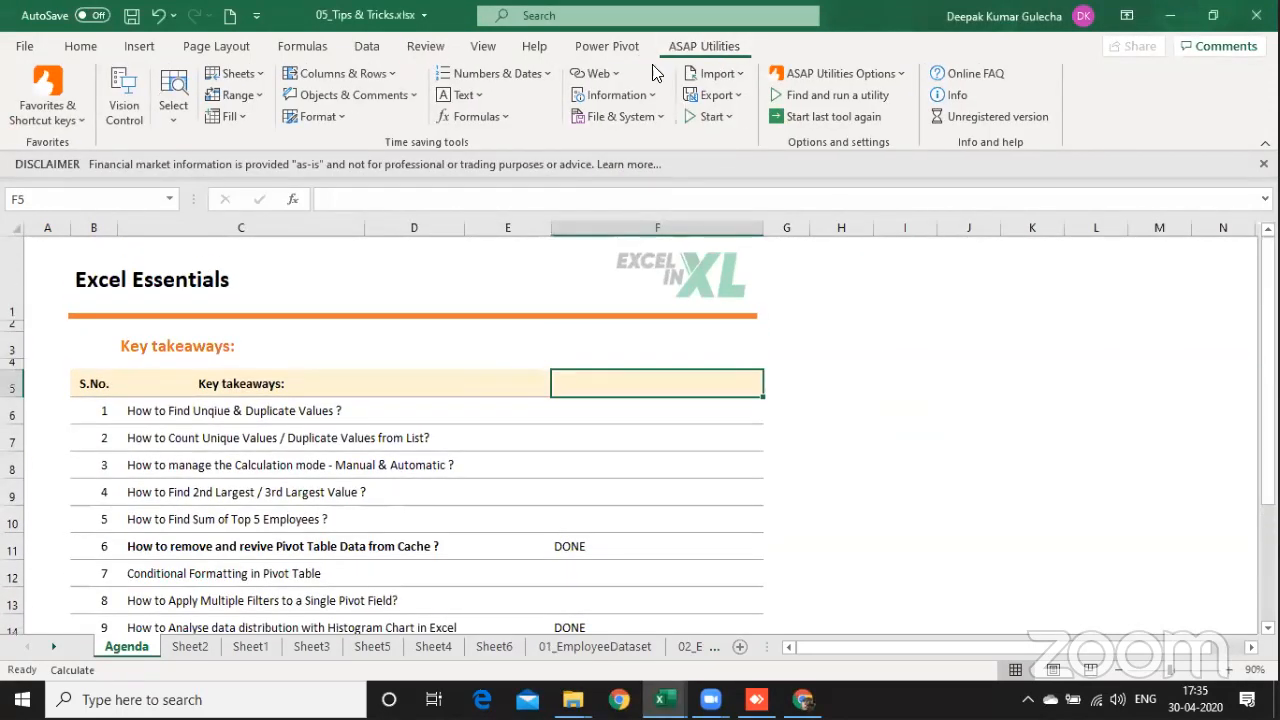
pyautogui.click(250, 78)
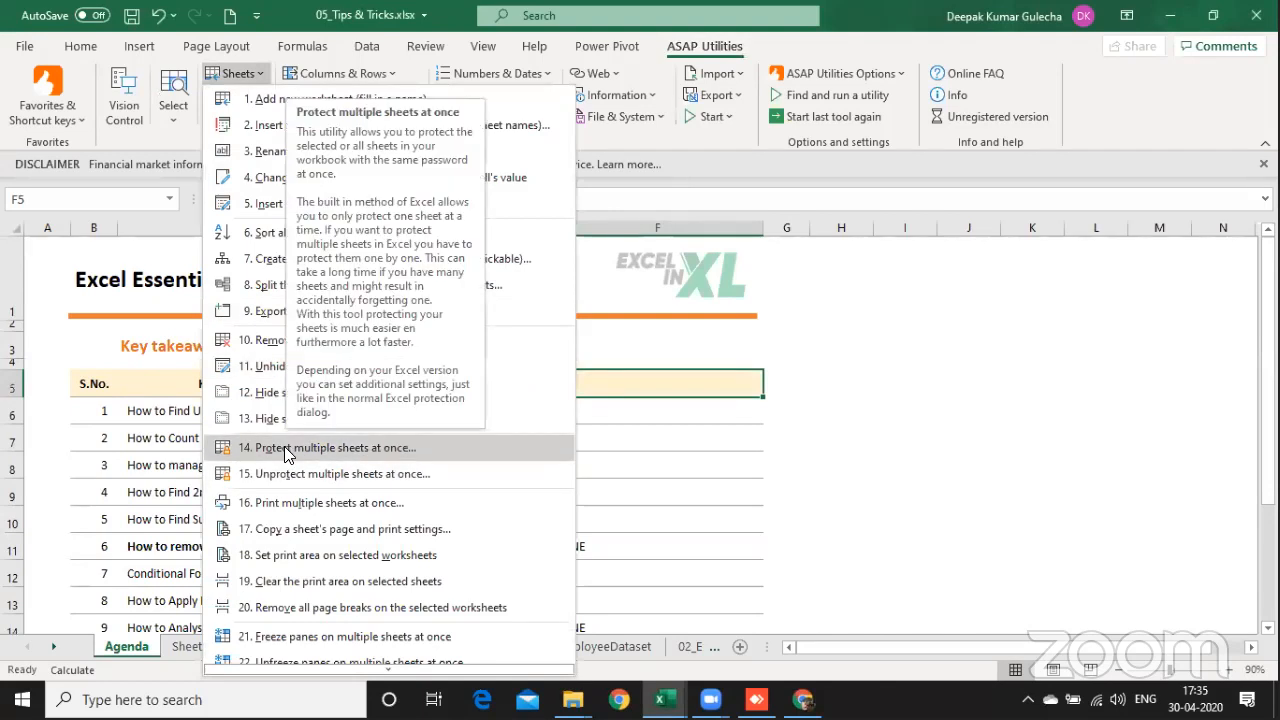
pyautogui.click(354, 448)
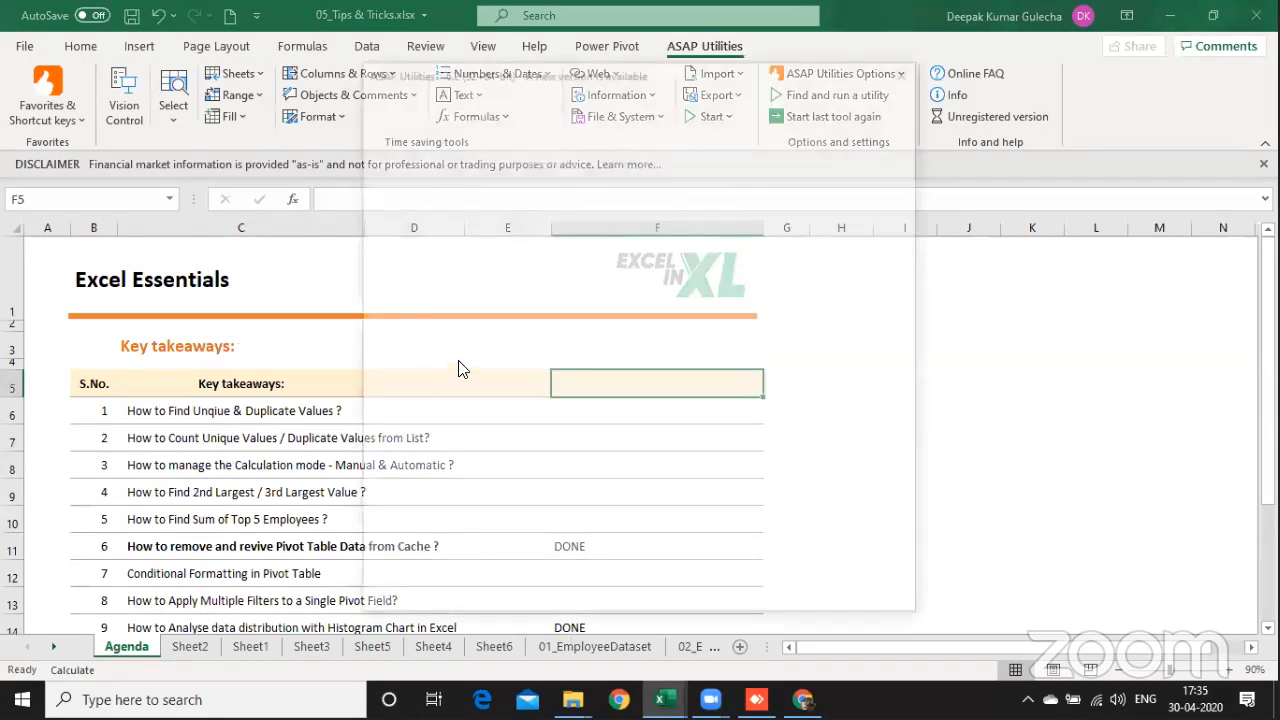
pyautogui.click(405, 597)
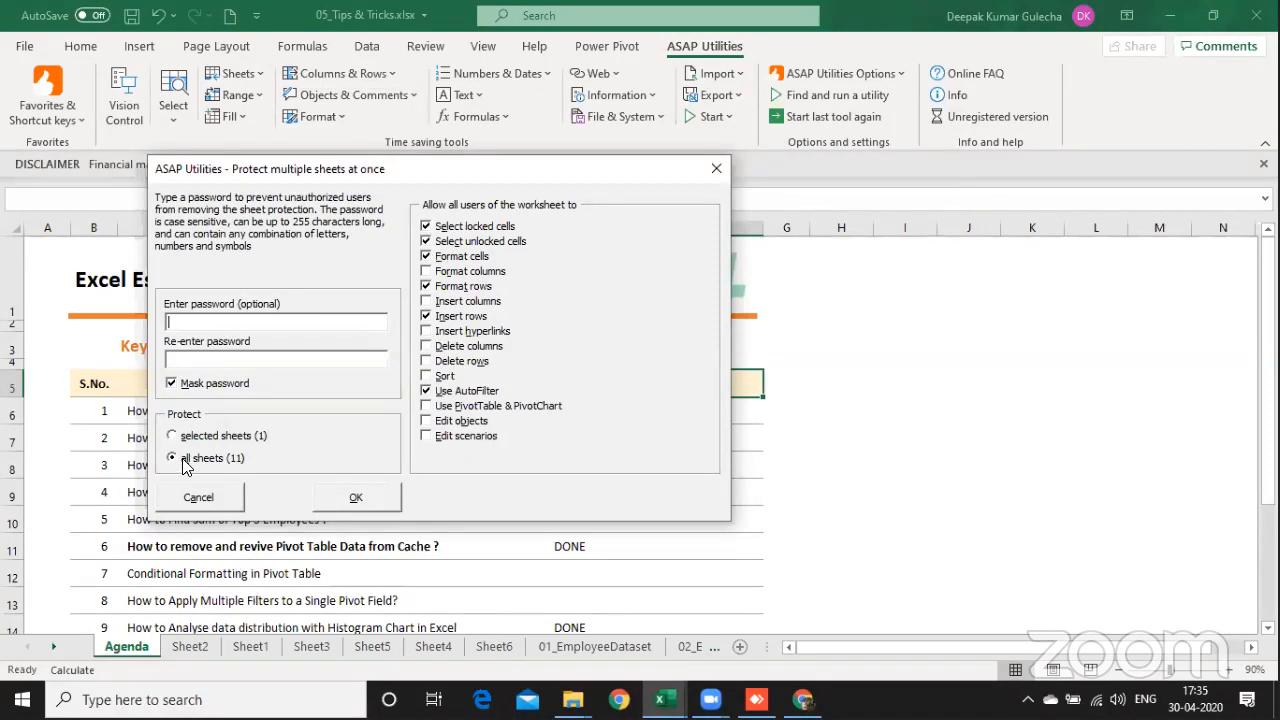
pyautogui.click(199, 505)
# Step: Group the sheets from Sheet2 through Sheet6 and set ASAP Utilities' Protect multiple sheets at once to selected sheets
pyautogui.click(180, 646)
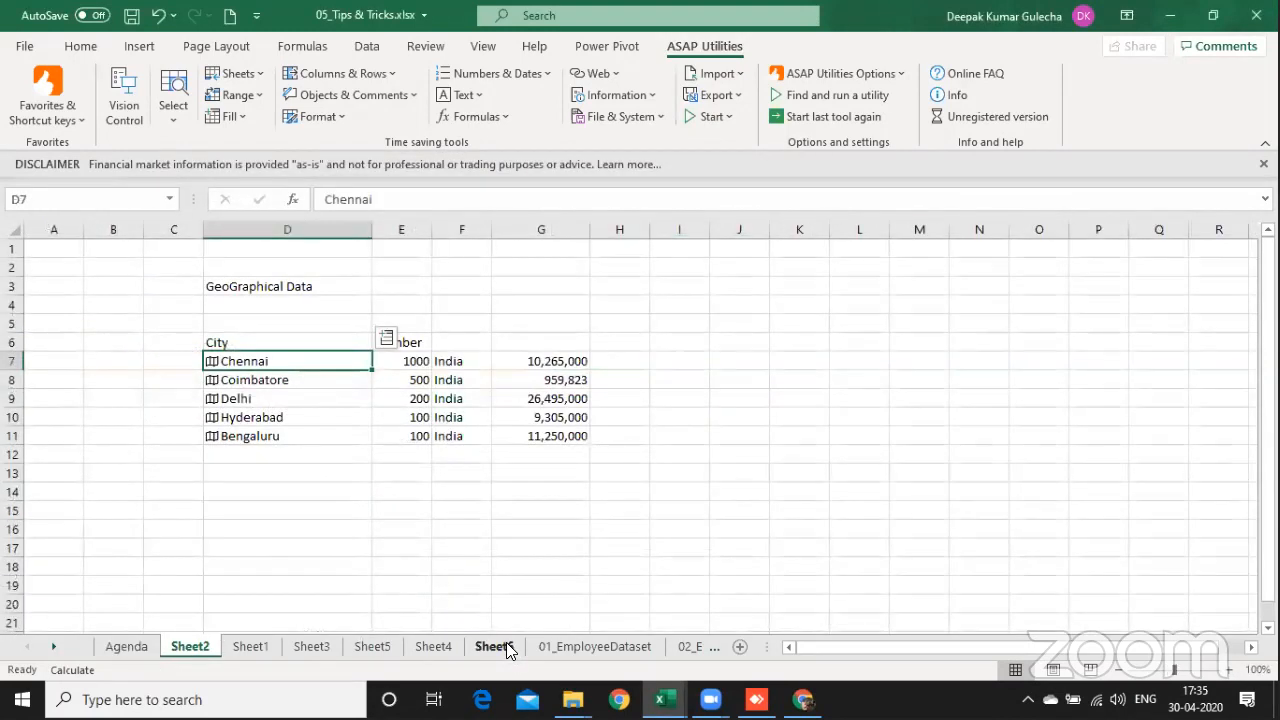
pyautogui.keyDown('shift'); pyautogui.click(506, 646); pyautogui.keyUp('shift')
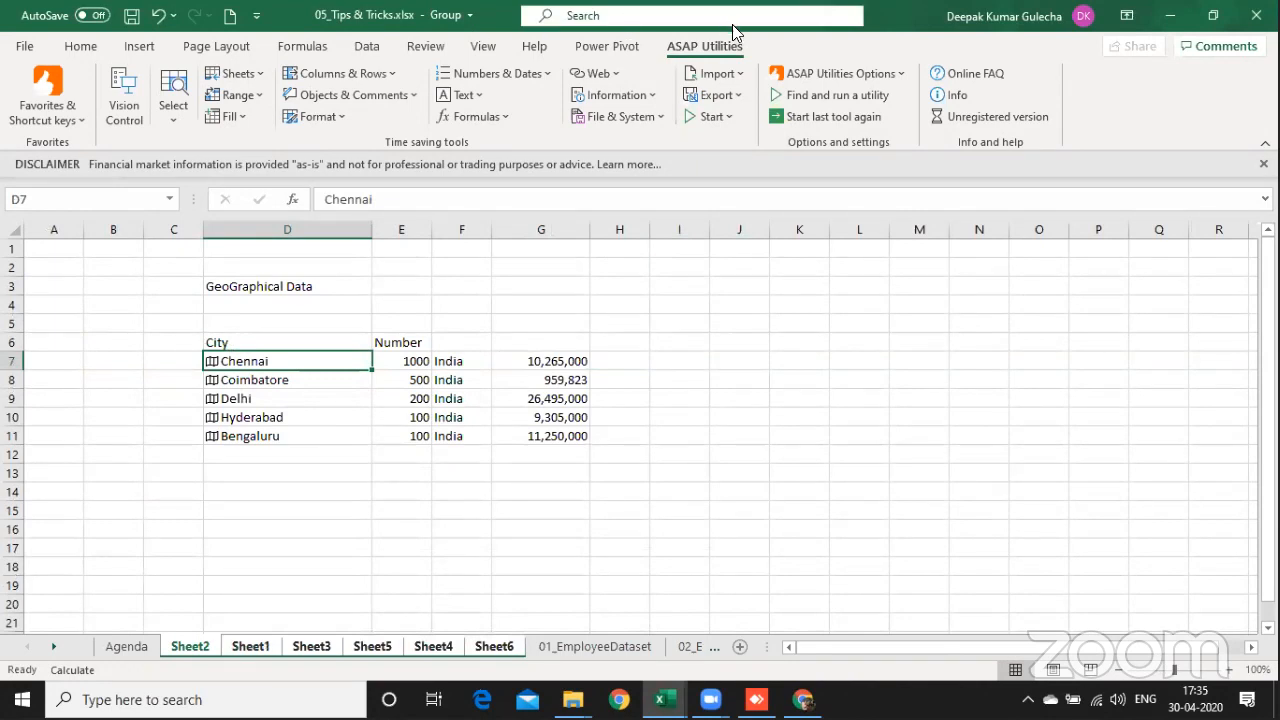
pyautogui.click(255, 75)
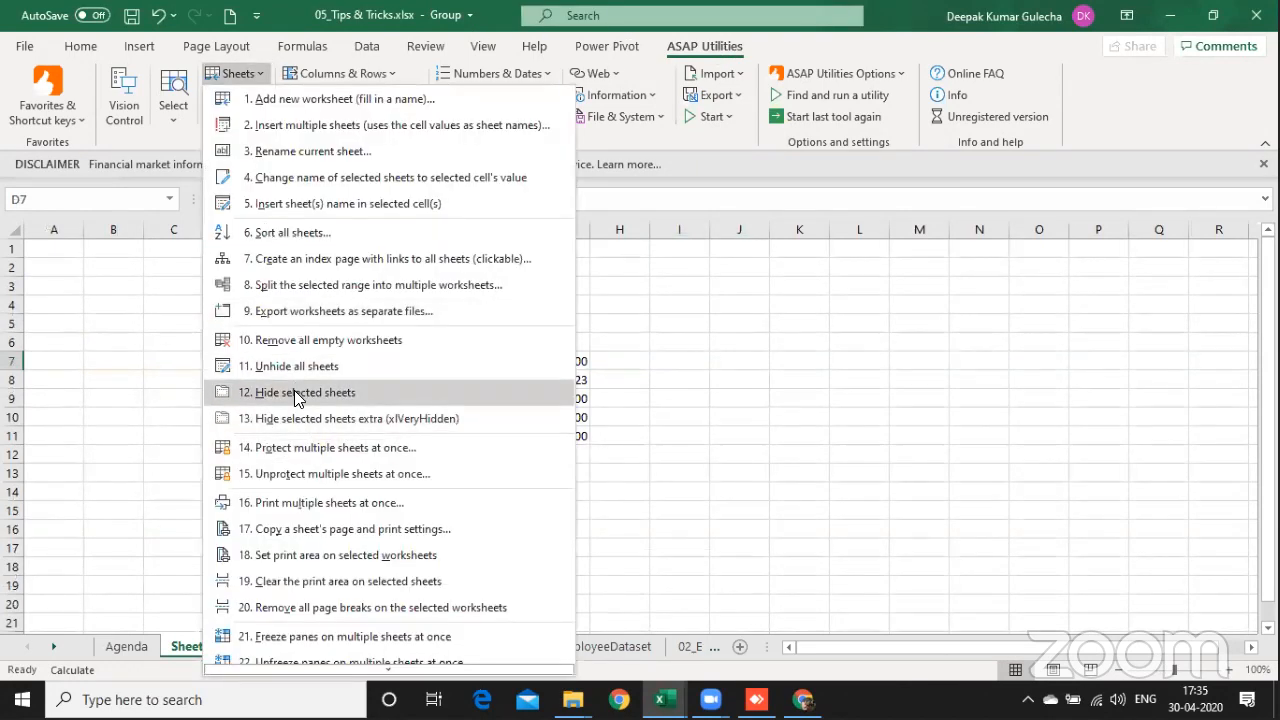
pyautogui.click(324, 450)
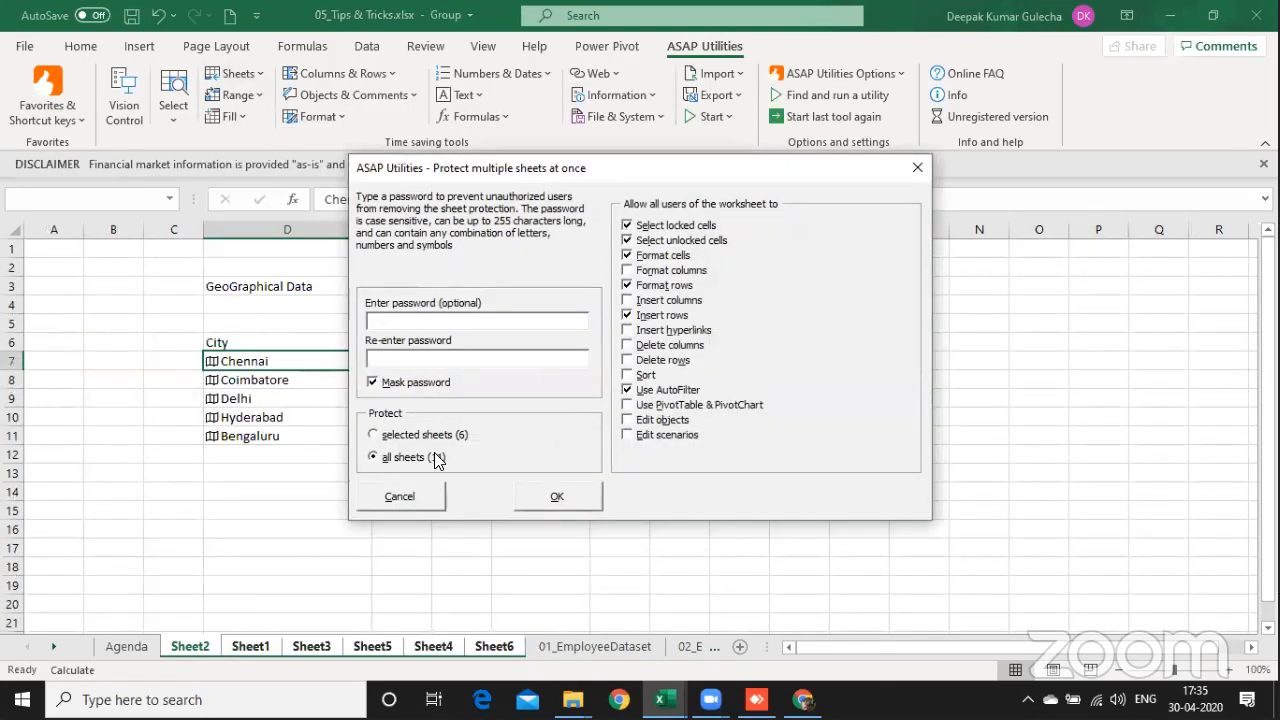
pyautogui.click(373, 435)
pyautogui.click(477, 320)
pyautogui.moveTo(583, 170); pyautogui.dragTo(415, 204)
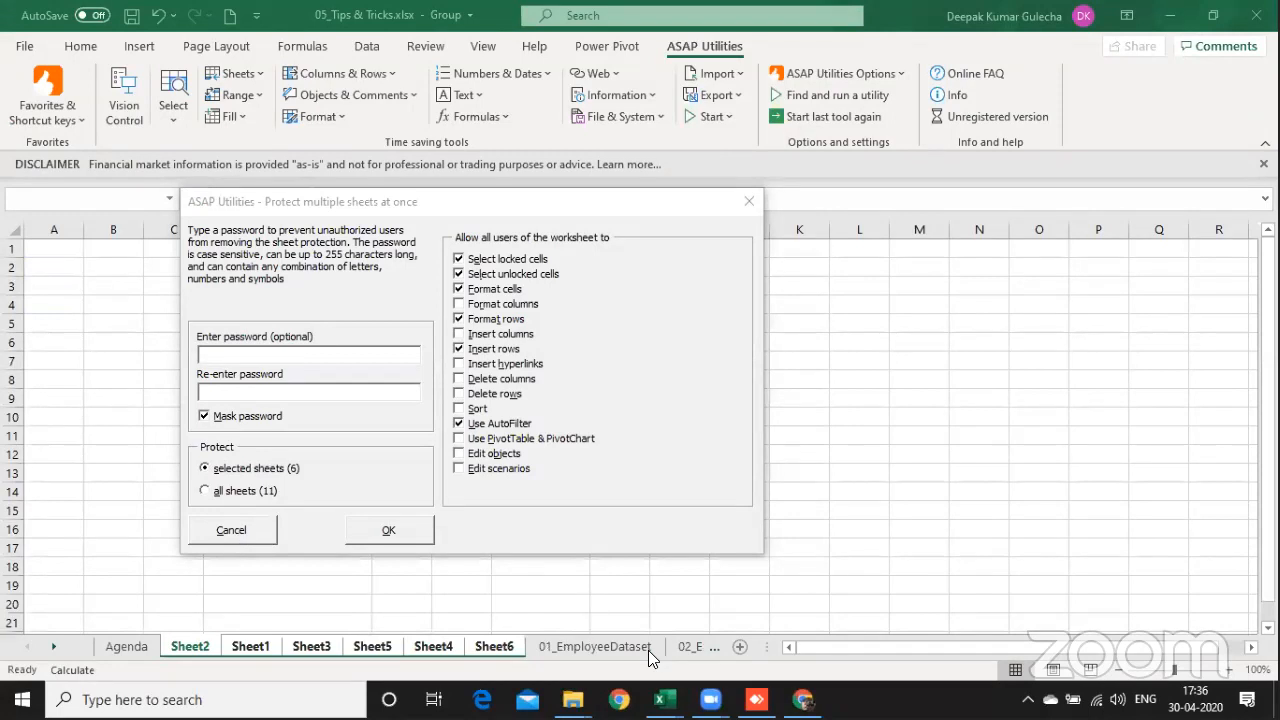
# Step: Switch to Chrome, search Google for asap utilities and open the Download ASAP Utilities page
pyautogui.hotkey('alt', 'Tab')
pyautogui.click(803, 699)
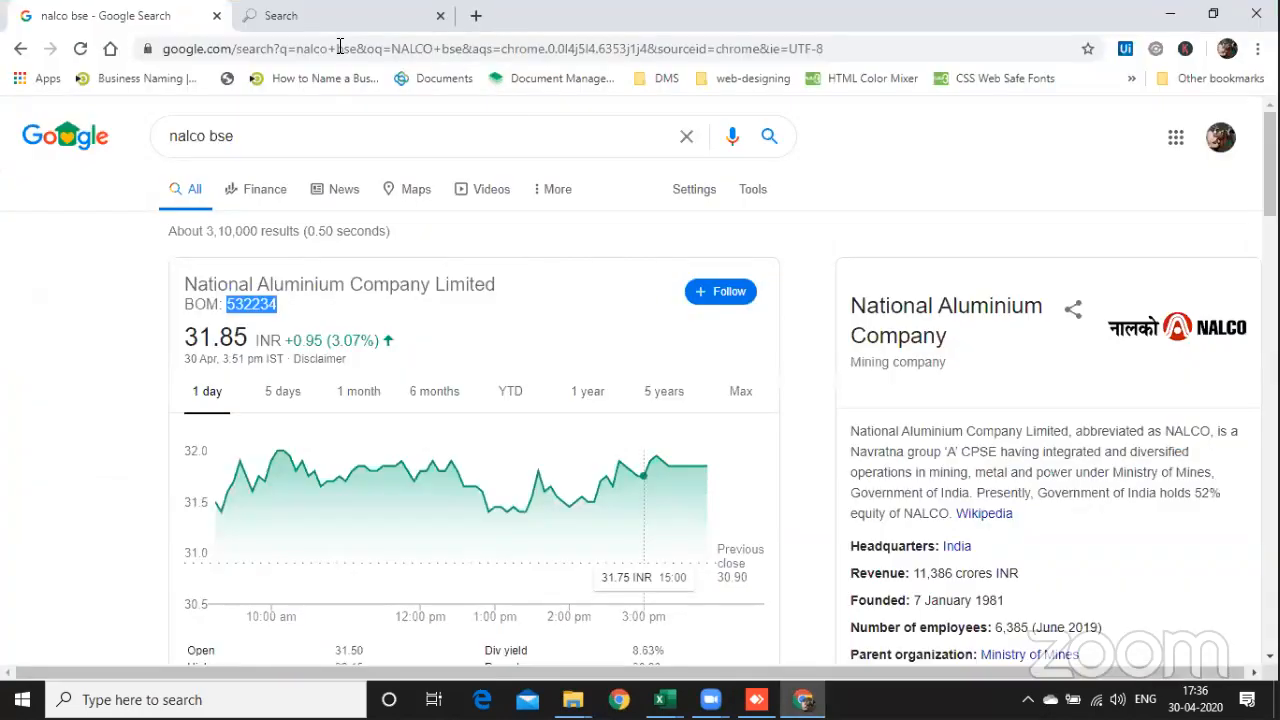
pyautogui.moveTo(320, 146); pyautogui.dragTo(113, 138)
pyautogui.write('asap u')
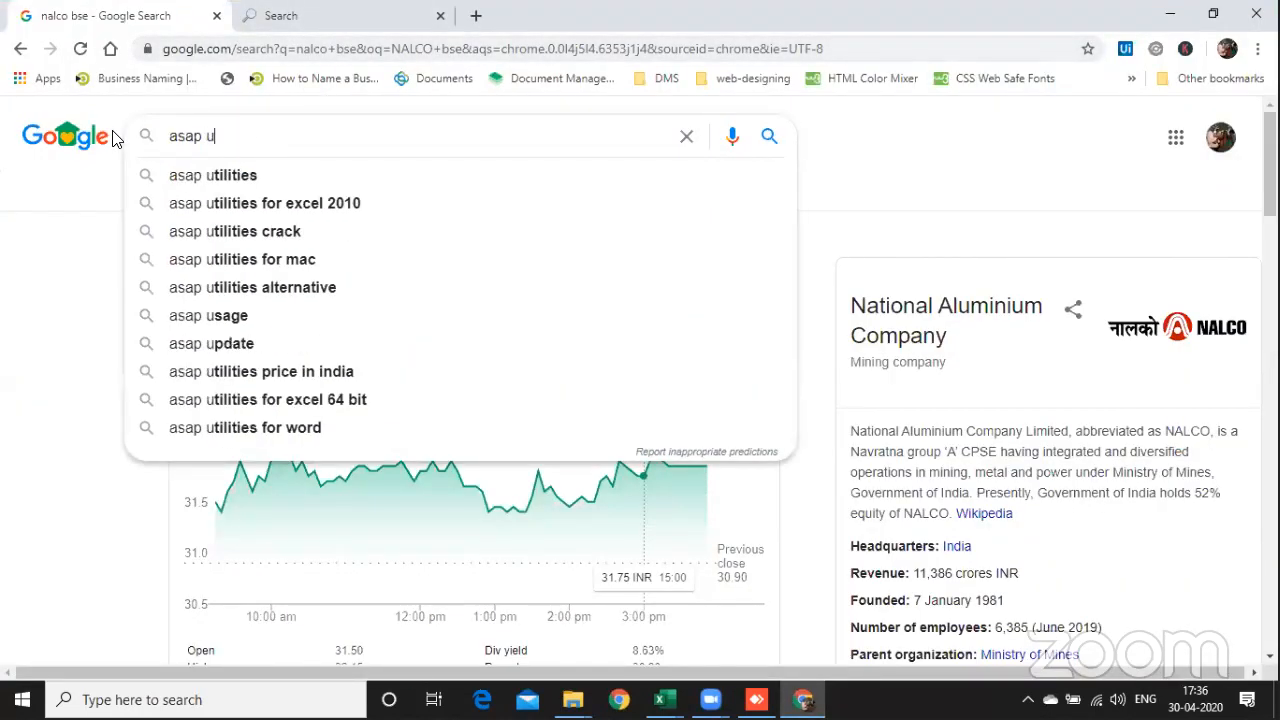
pyautogui.press('Down')
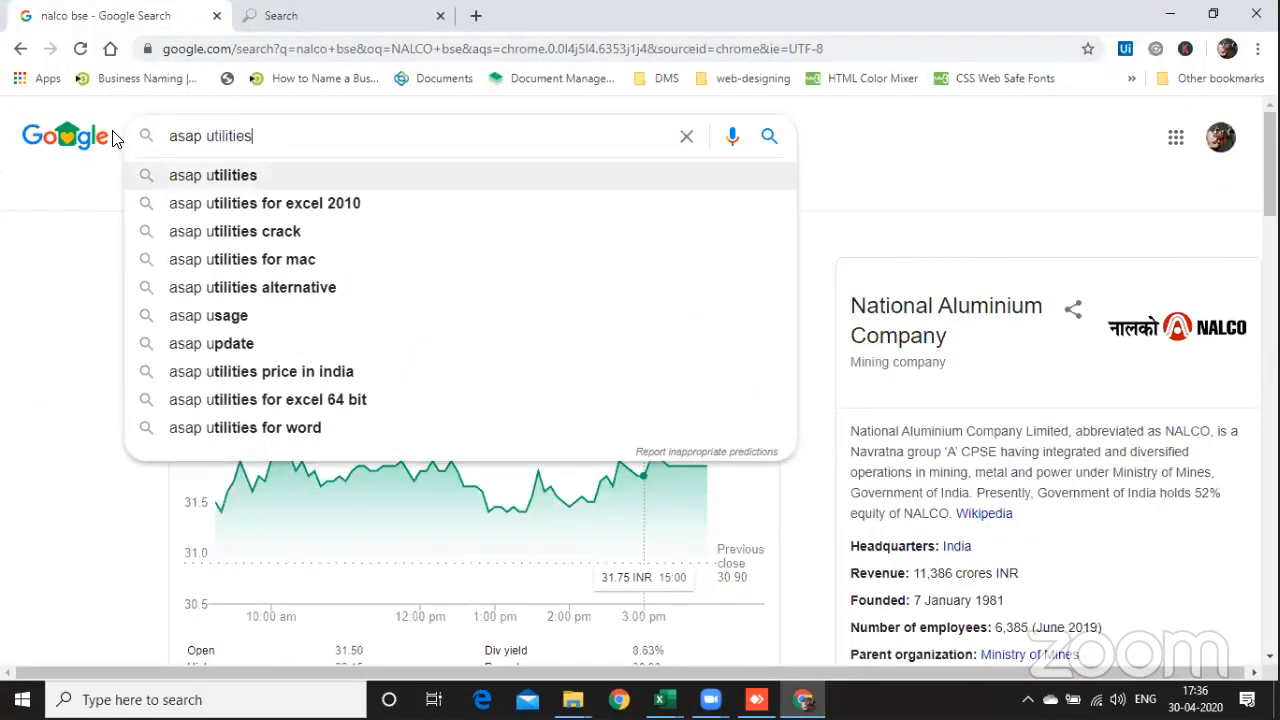
pyautogui.press('Return')
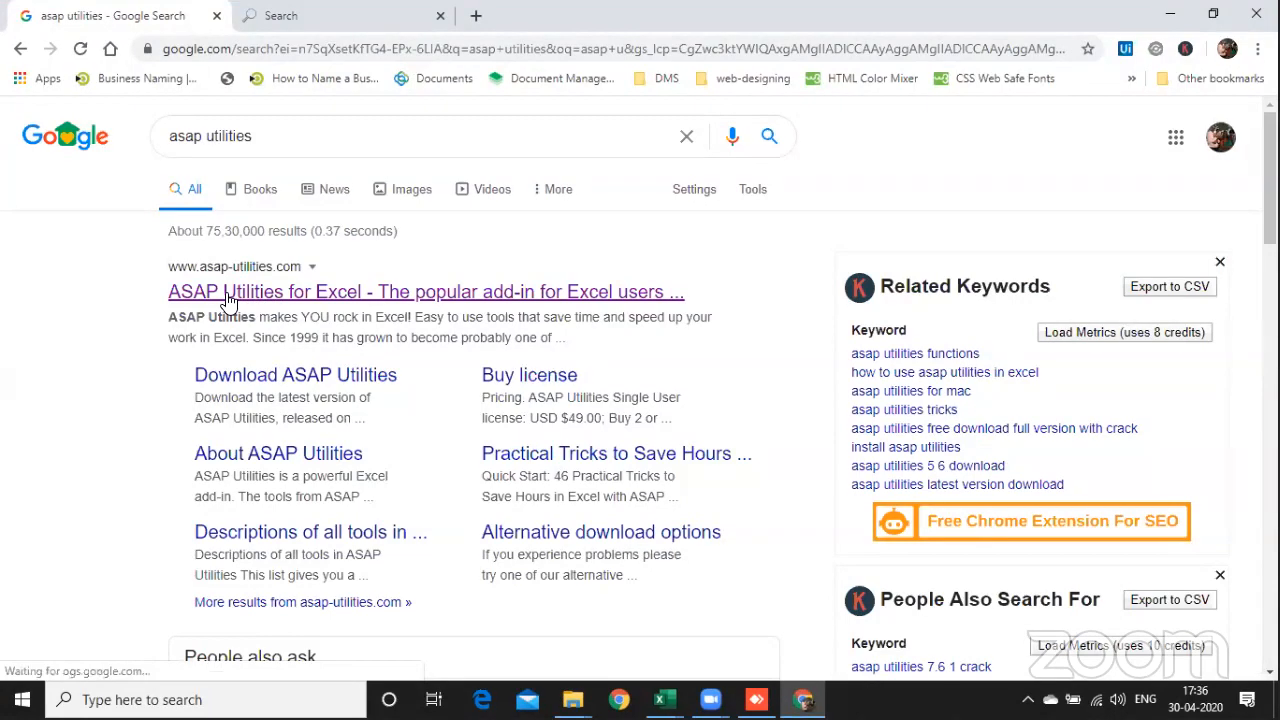
pyautogui.click(278, 378)
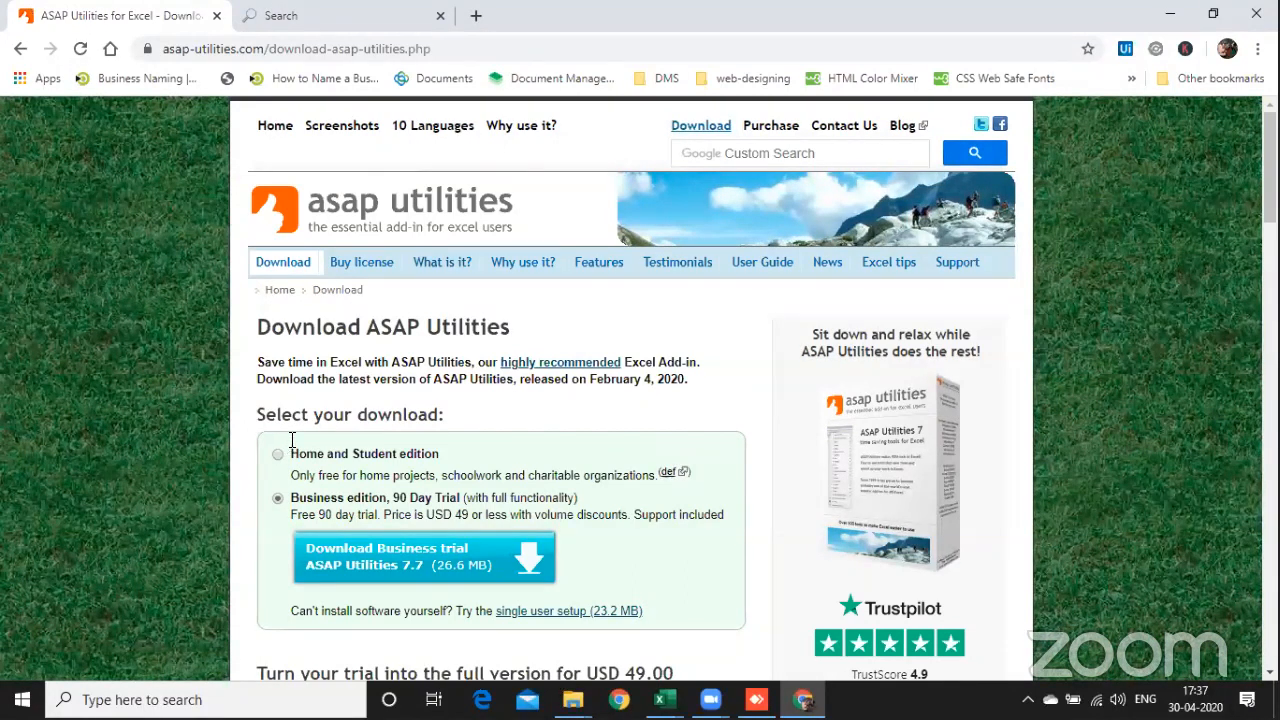
# Step: Return to the 05_Tips & Tricks.xlsx workbook, cancel the sheet protection and look through the grouped sheets
pyautogui.hotkey('alt', 'Tab')
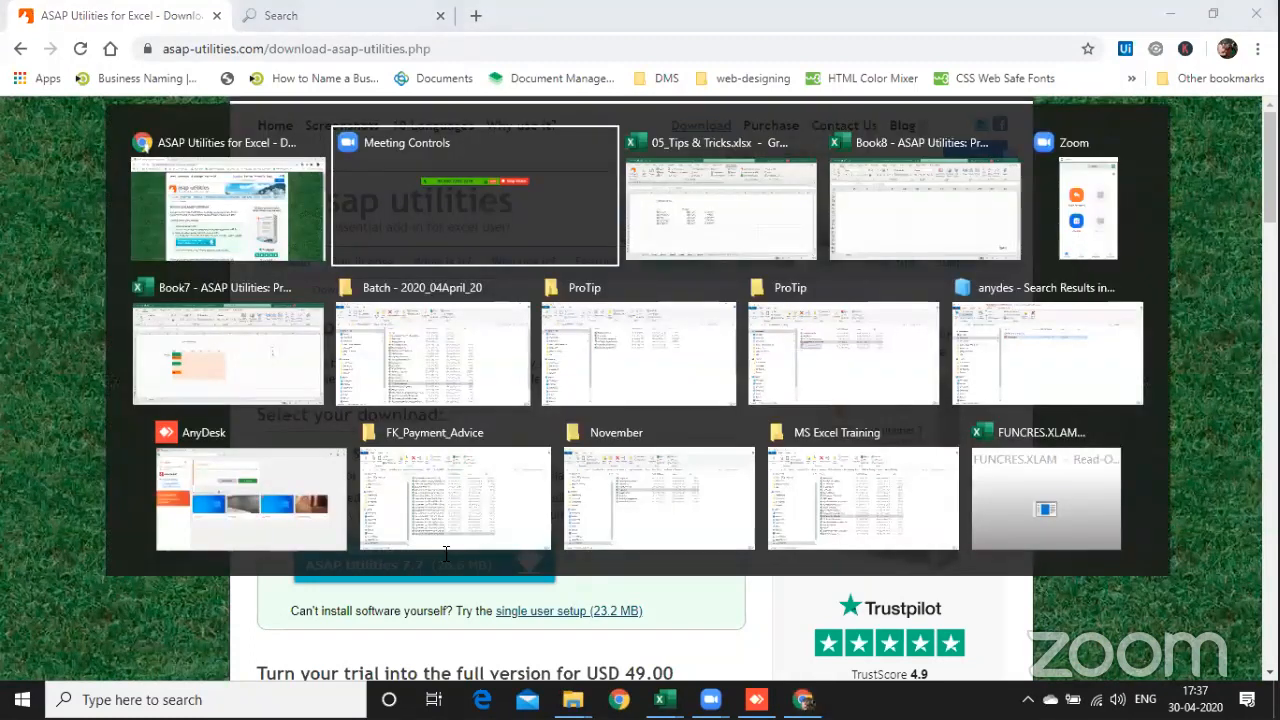
pyautogui.hotkey('alt', 'Tab')
pyautogui.click(251, 531)
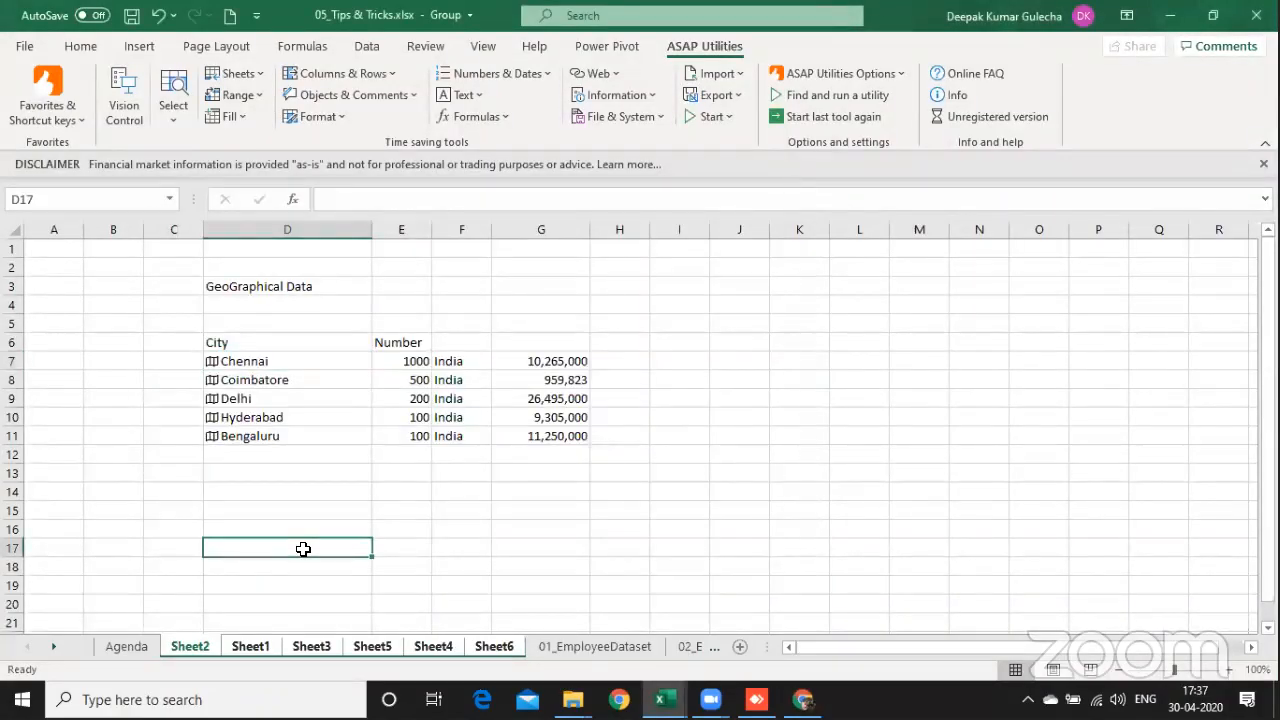
pyautogui.hotkey('ctrl', 'pagedown')
pyautogui.hotkey('ctrl', 'pagedown')
pyautogui.hotkey('ctrl', 'pagedown')
pyautogui.hotkey('ctrl', 'pagedown')
pyautogui.hotkey('ctrl', 'pagedown')
pyautogui.hotkey('ctrl', 'pagedown')
pyautogui.hotkey('ctrl', 'pagedown')
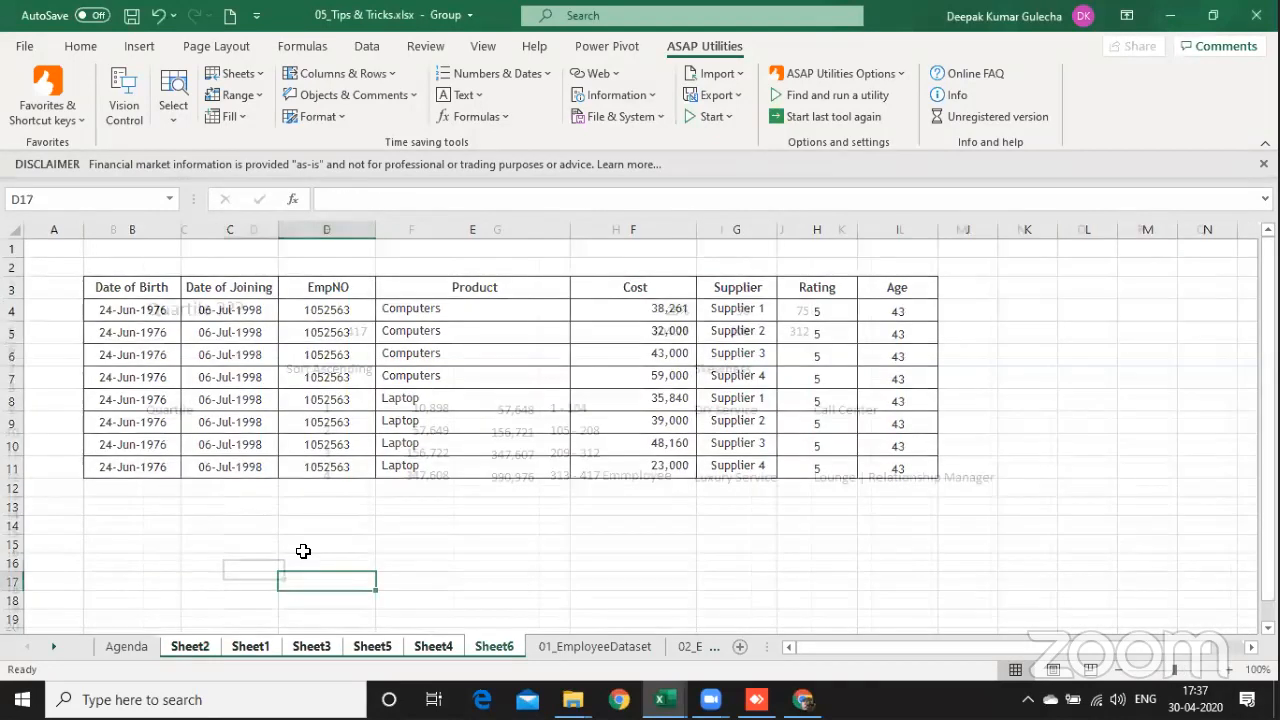
# Step: In a new workbook, list the Batch - 2020_04April_20 folder's files including subfolders with ASAP Utilities, hyperlinked, sorted by descending file size, in a new worksheet
pyautogui.hotkey('ctrl', 'n')
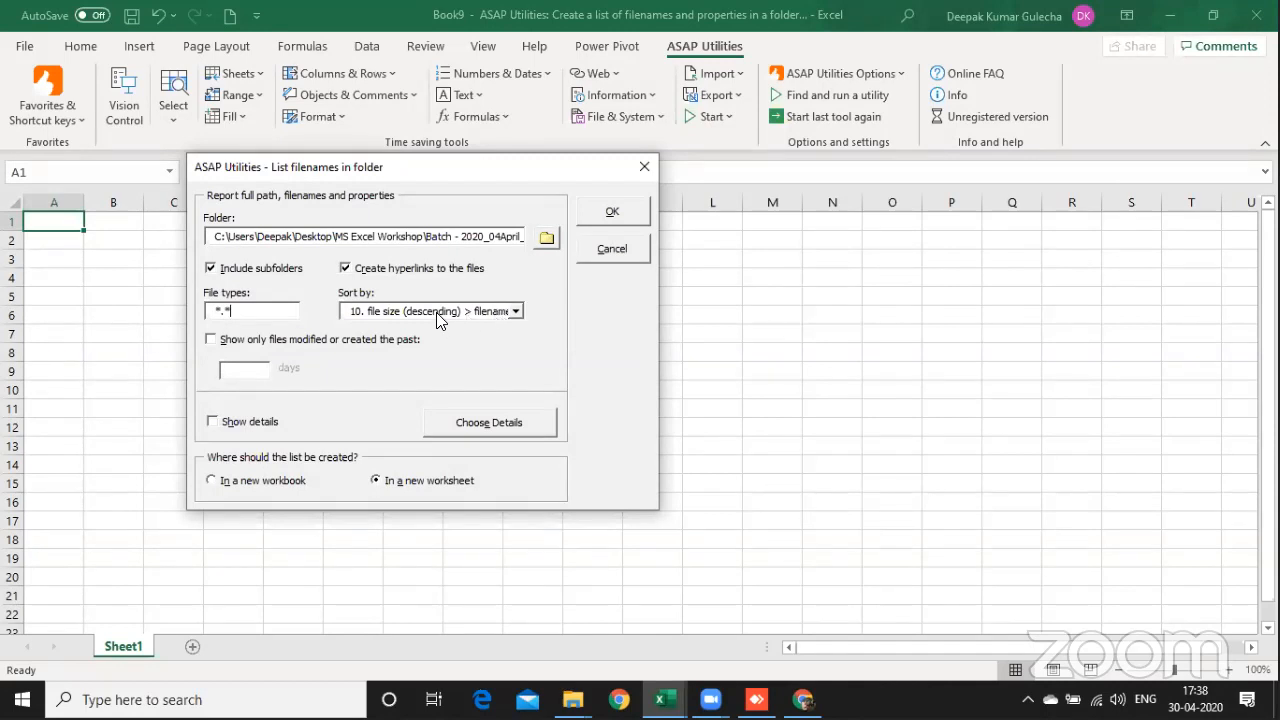
pyautogui.click(483, 422)
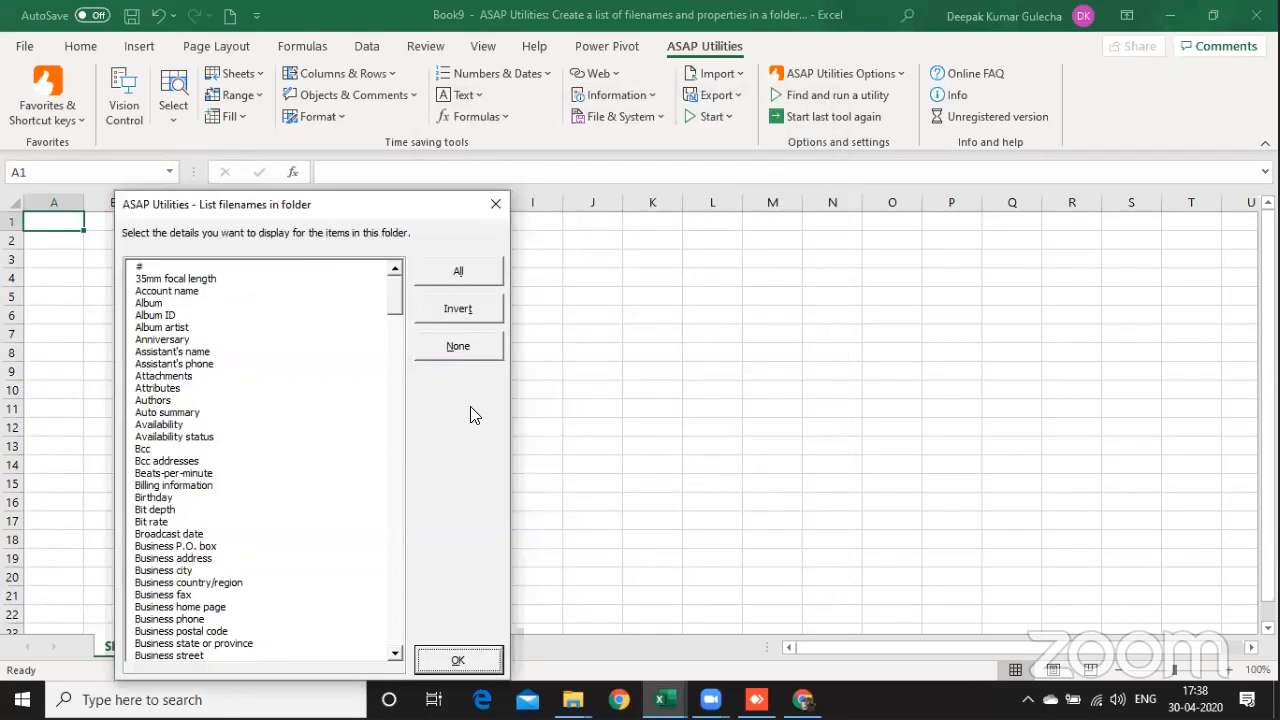
pyautogui.click(446, 665)
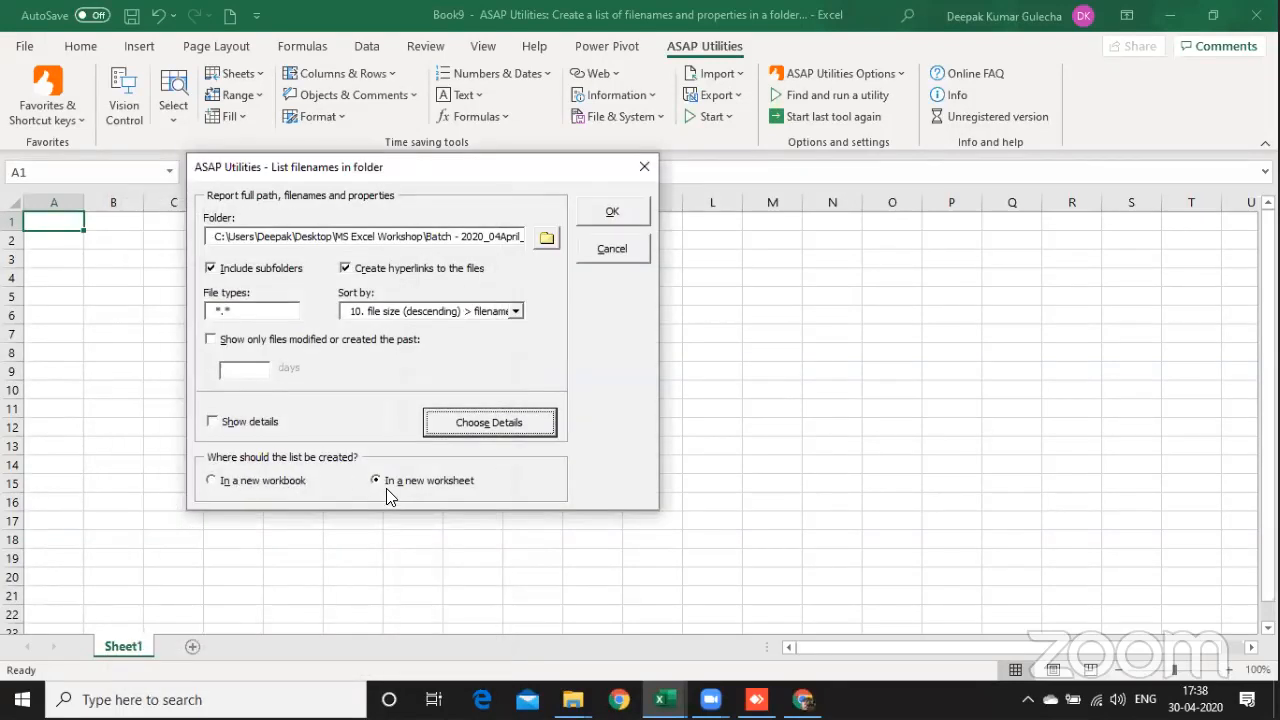
pyautogui.click(627, 213)
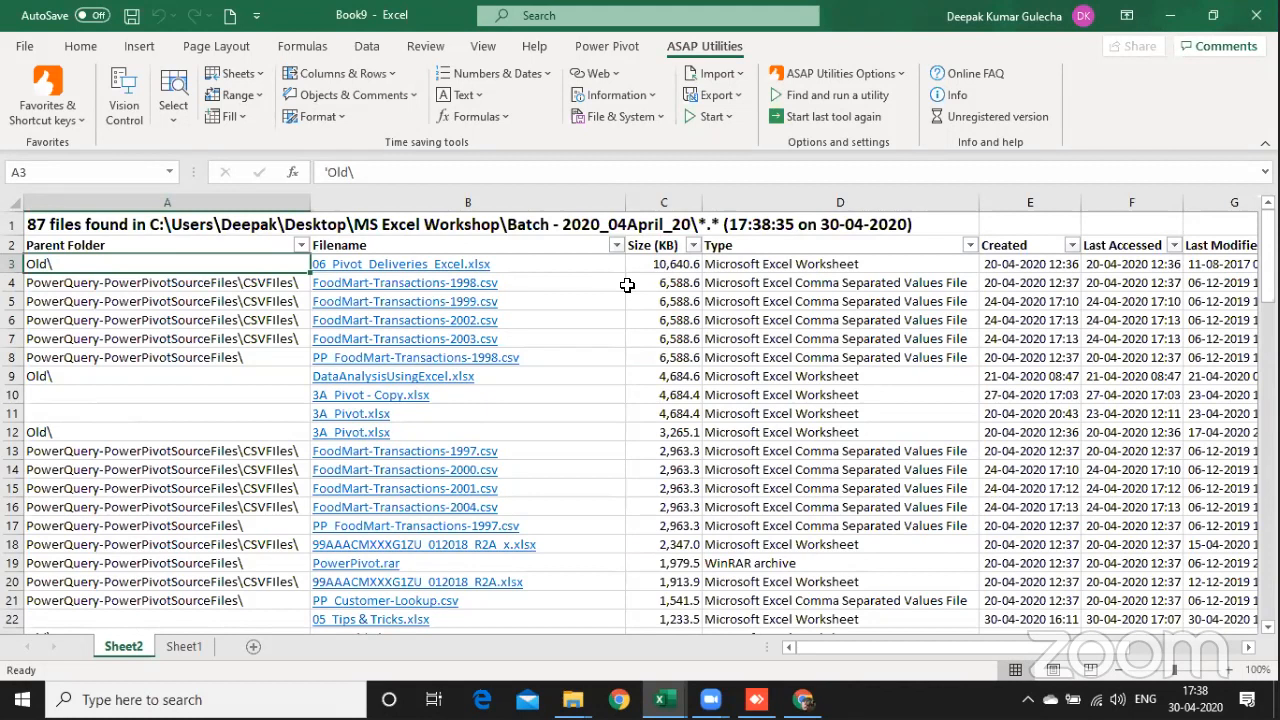
# Step: Look through the generated file list down to its last rows, examining the file names and sizes
pyautogui.click(1013, 226)
pyautogui.click(591, 513)
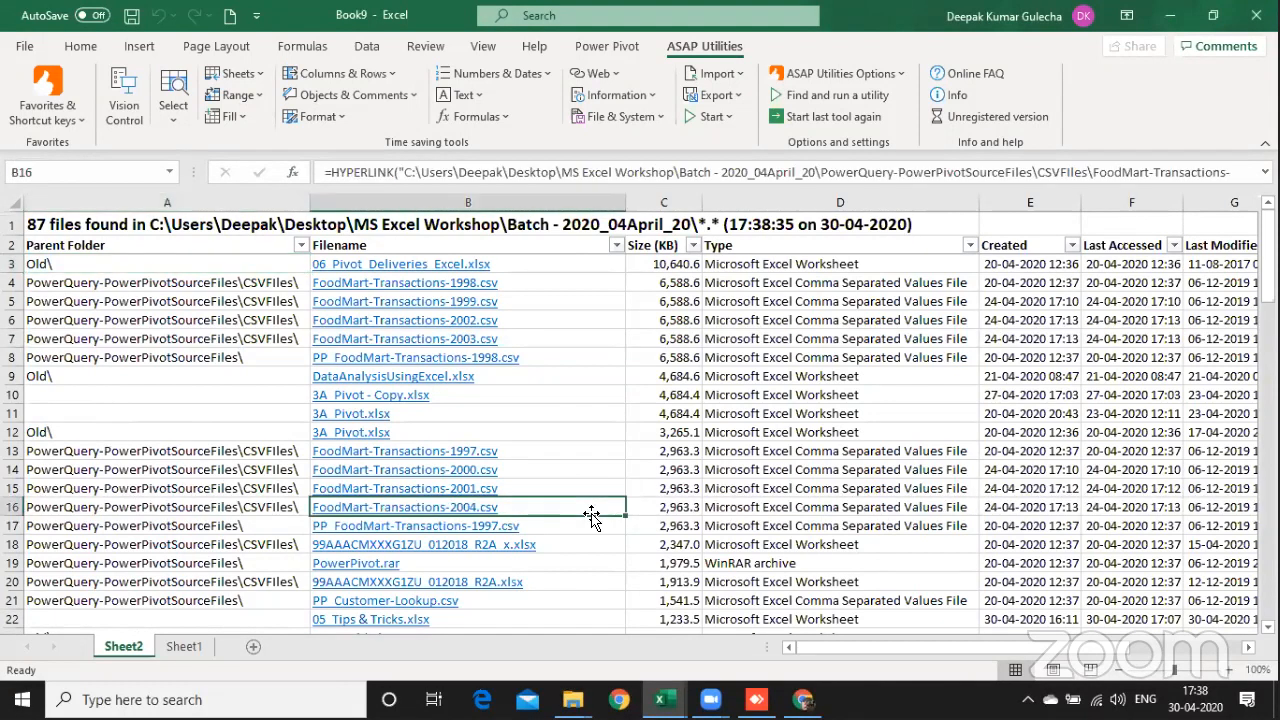
pyautogui.press('pagedown')
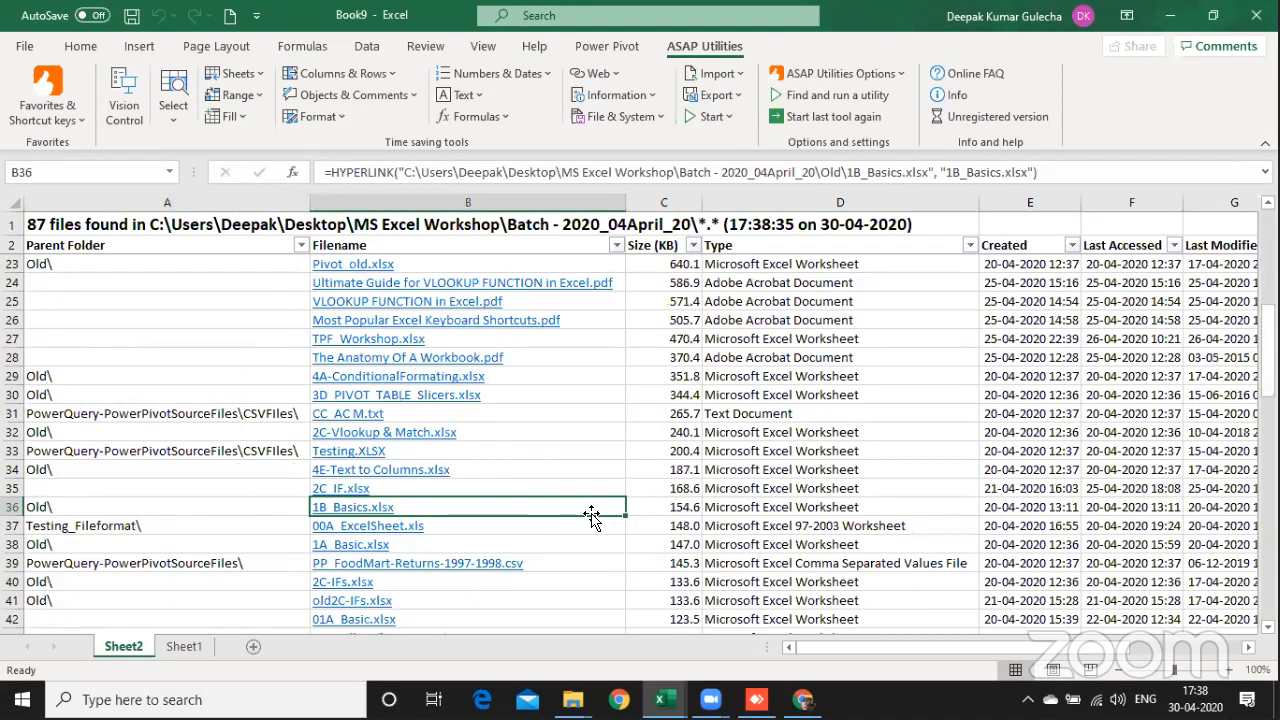
pyautogui.press('pageup')
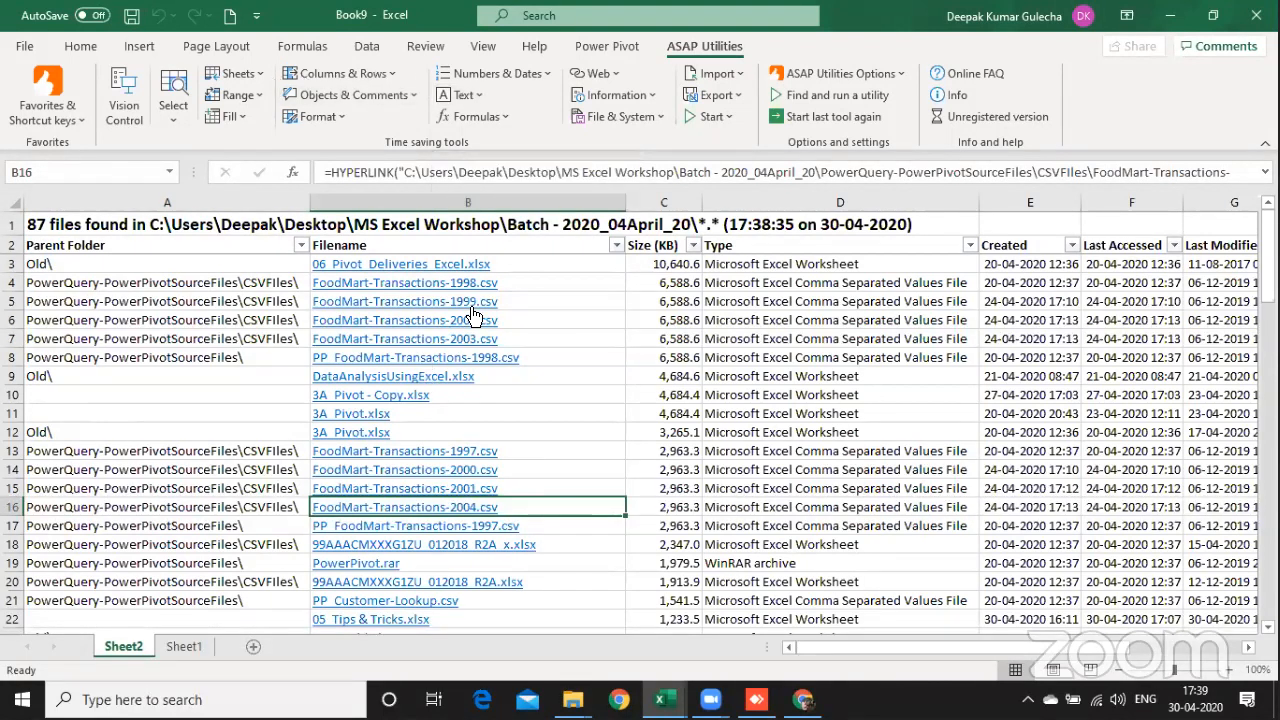
pyautogui.click(651, 453)
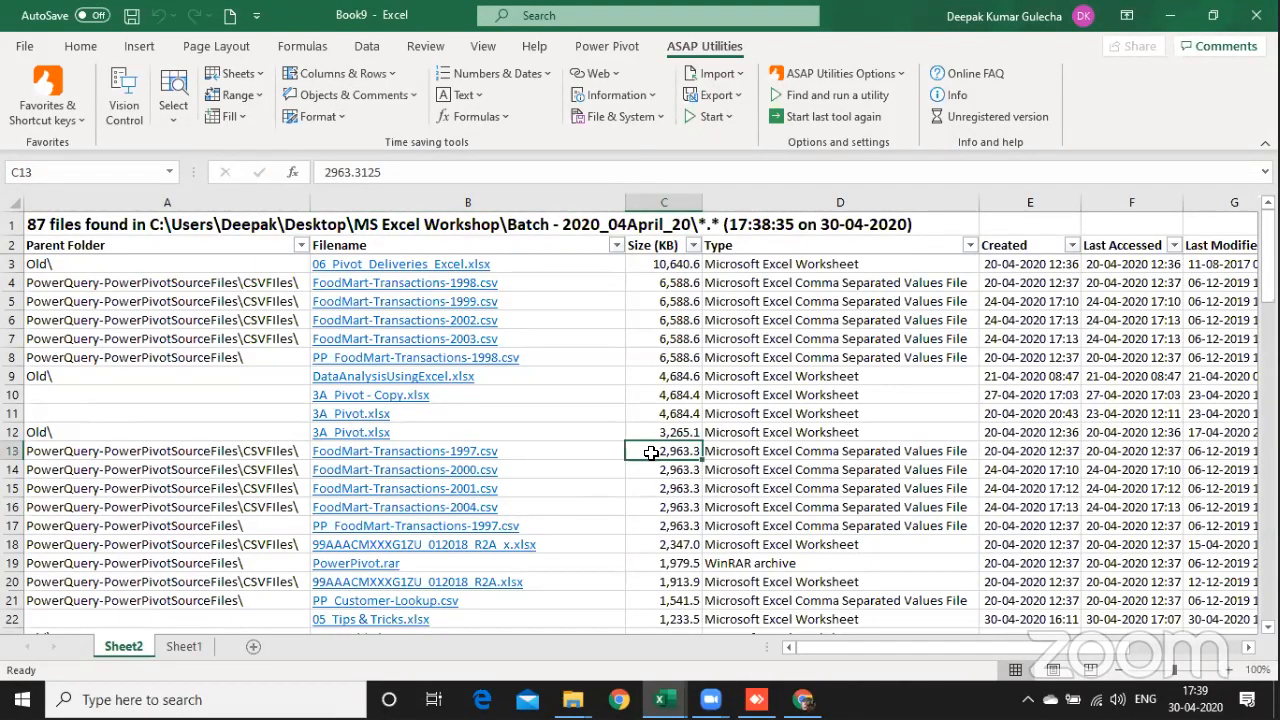
pyautogui.press('pagedown')
pyautogui.press('pagedown')
pyautogui.press('pagedown')
pyautogui.press('pagedown')
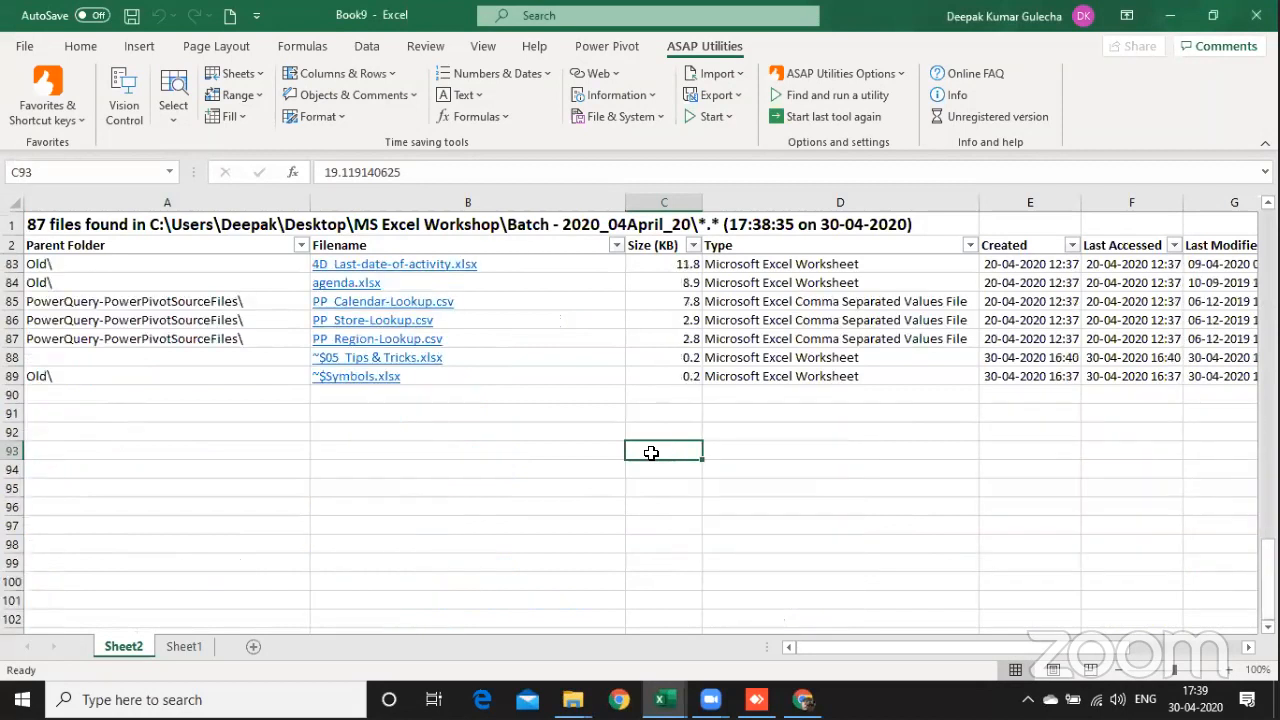
pyautogui.press('Up')
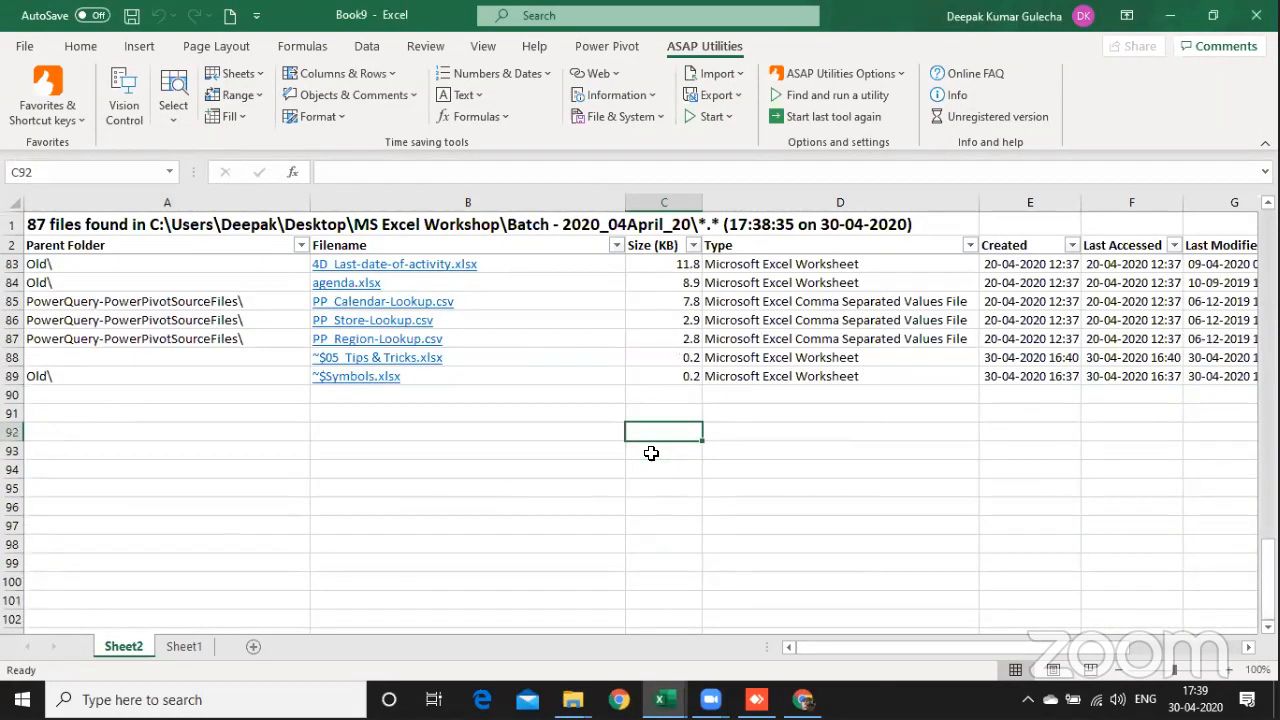
pyautogui.press('Up')
pyautogui.press('pageup')
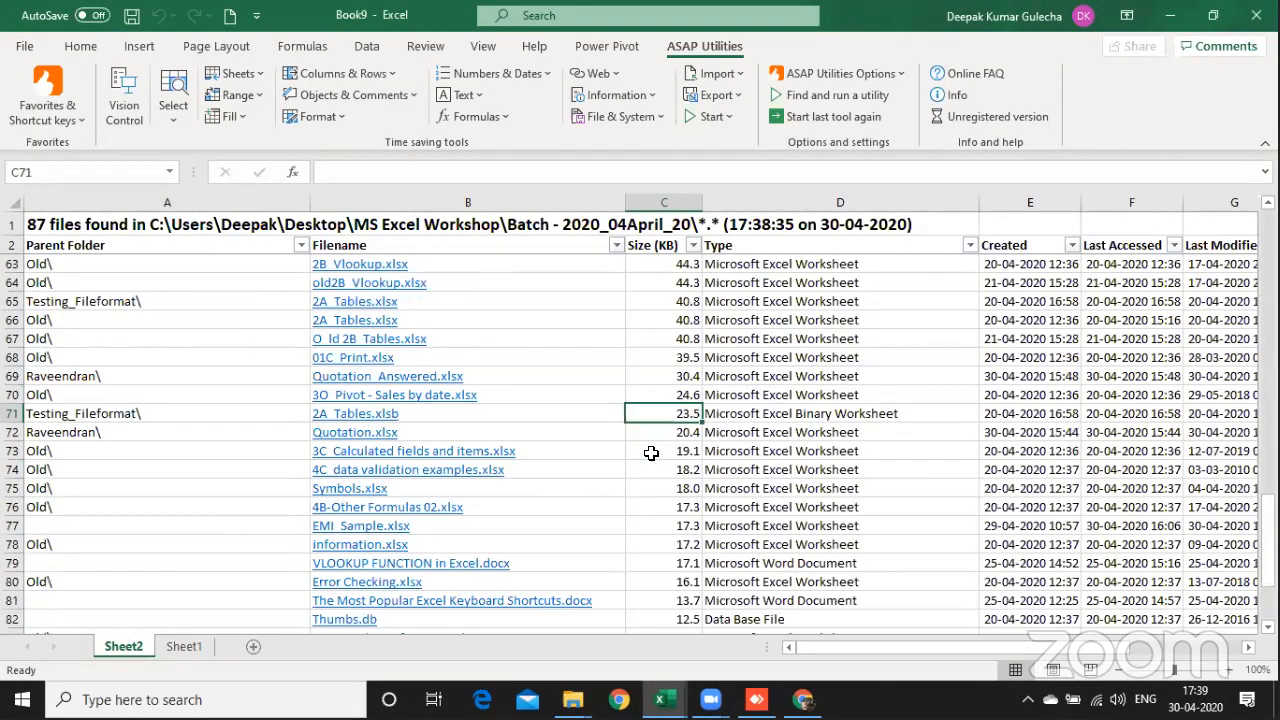
# Step: Open 01C_Print.xlsx through its hyperlink in the file list, close it and return to the first listed file
pyautogui.click(366, 362)
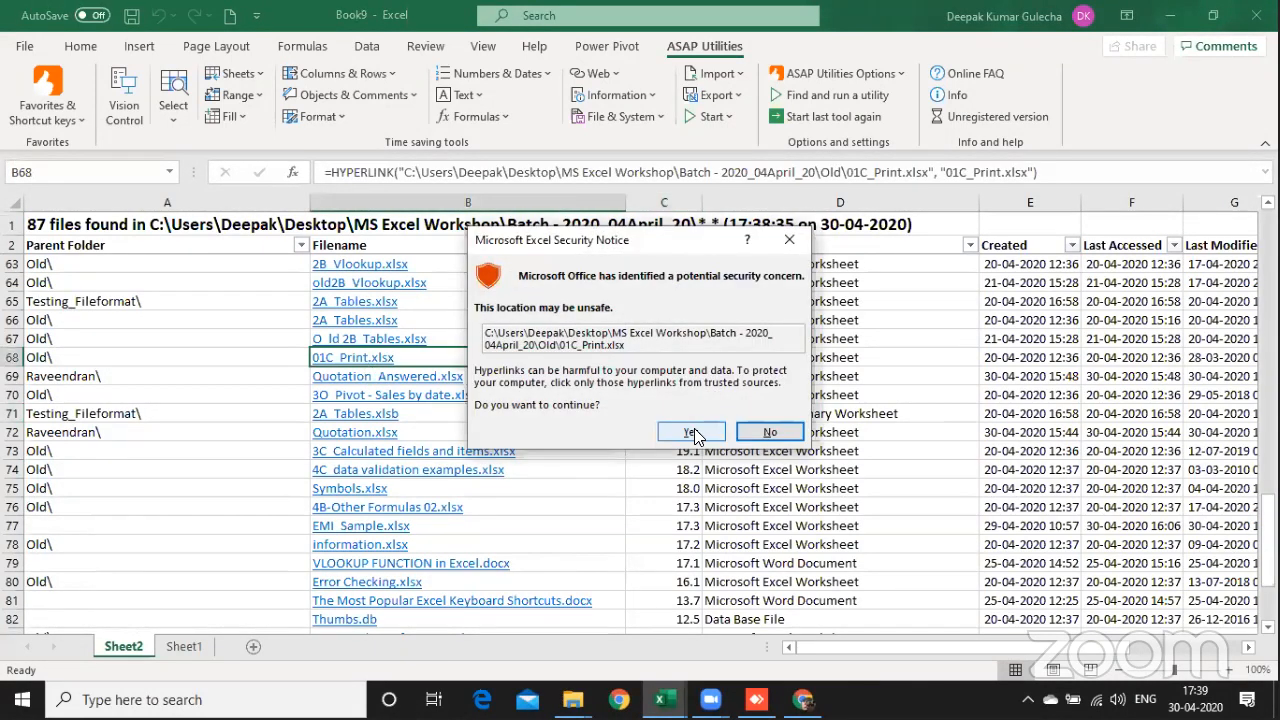
pyautogui.click(692, 432)
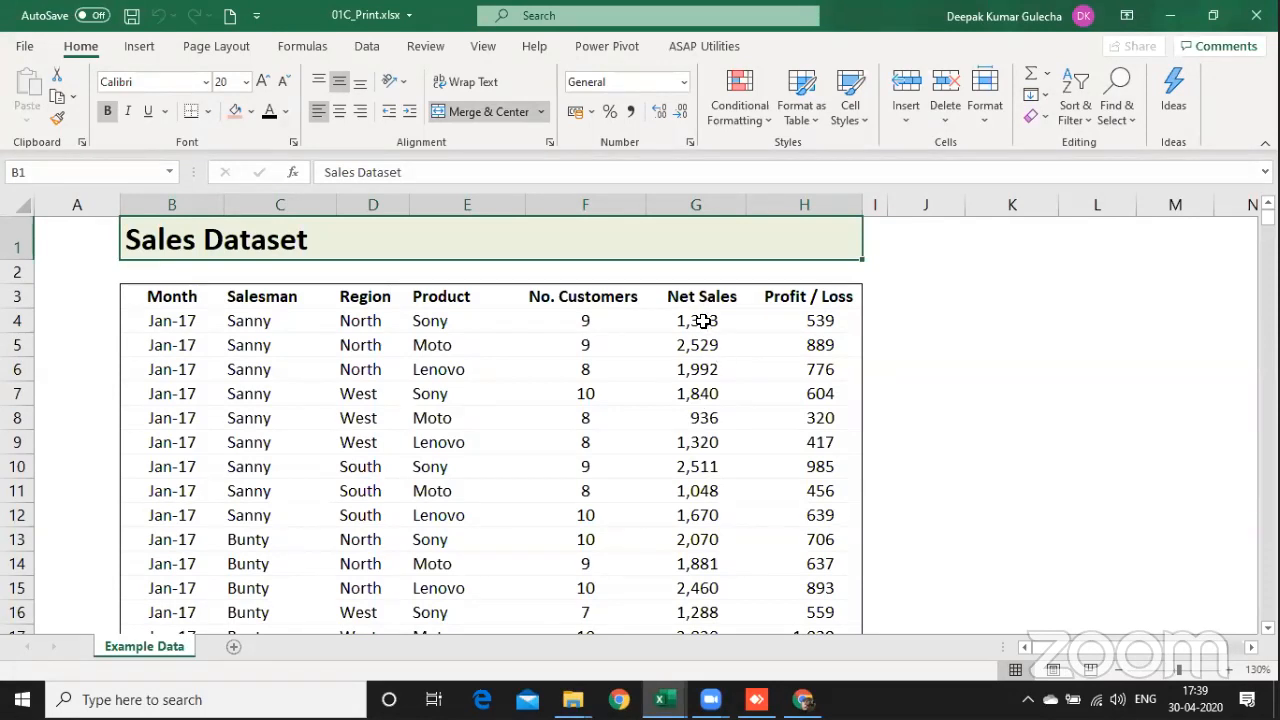
pyautogui.hotkey('ctrl', 'w')
pyautogui.hotkey('ctrl', 'Up')
pyautogui.press('Right')
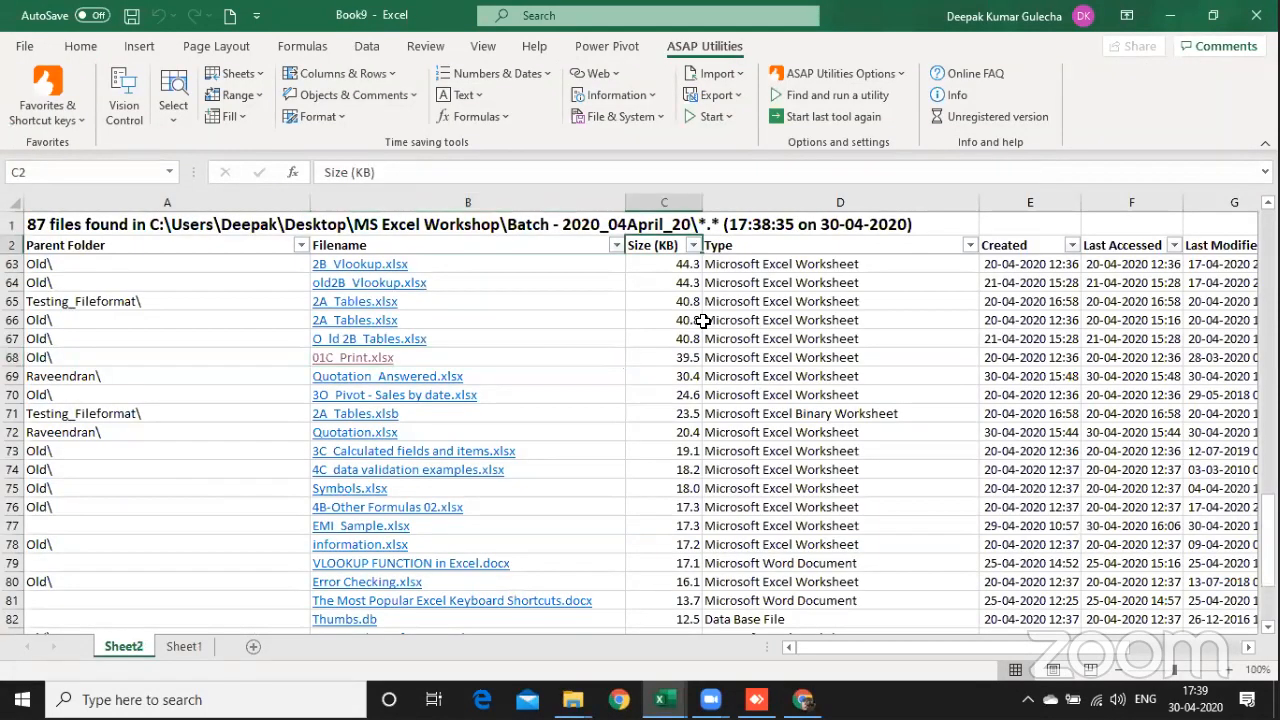
pyautogui.press('Down')
pyautogui.press('Left')
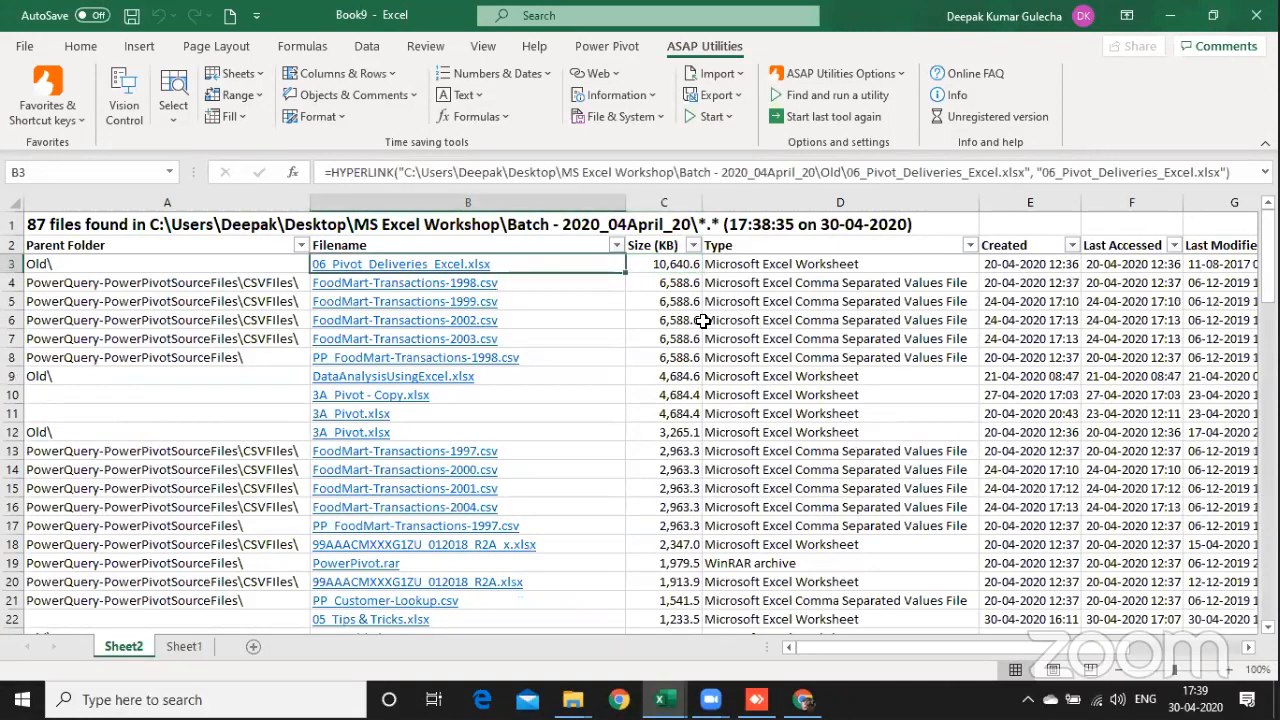
# Step: Look up the sheet tools that ASAP Utilities offers, without running any of them
pyautogui.press('Right')
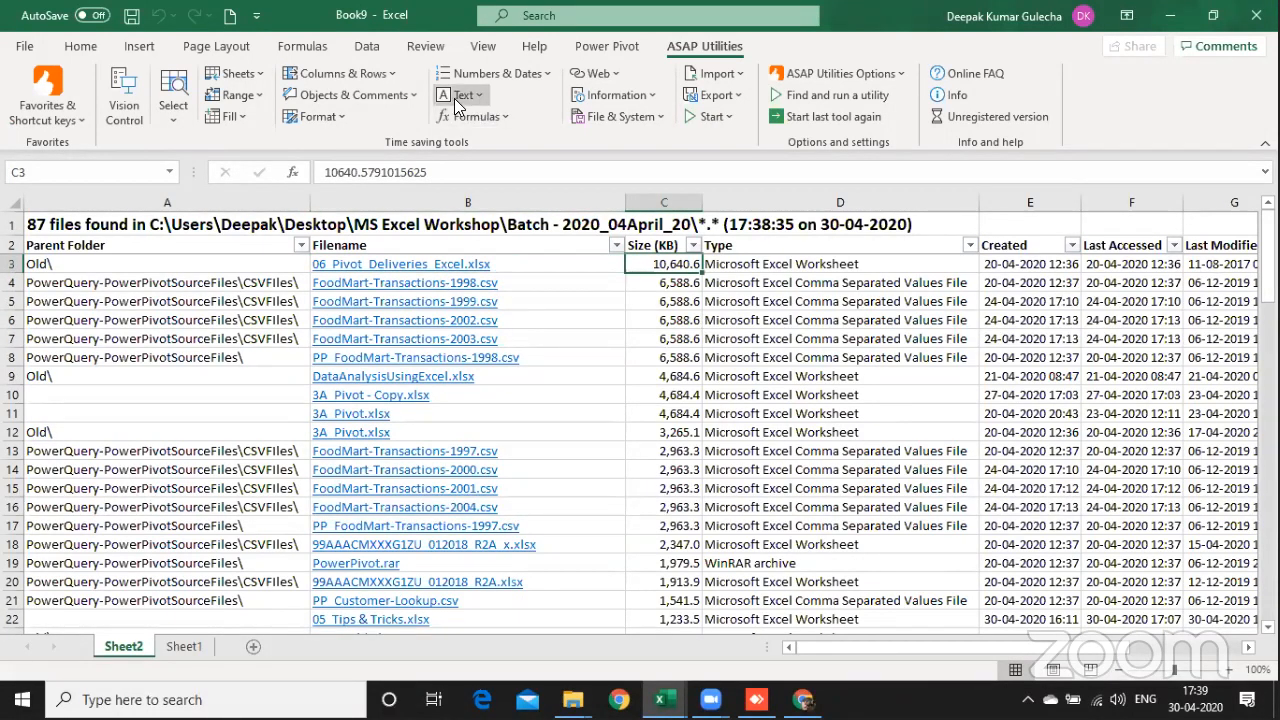
pyautogui.click(241, 78)
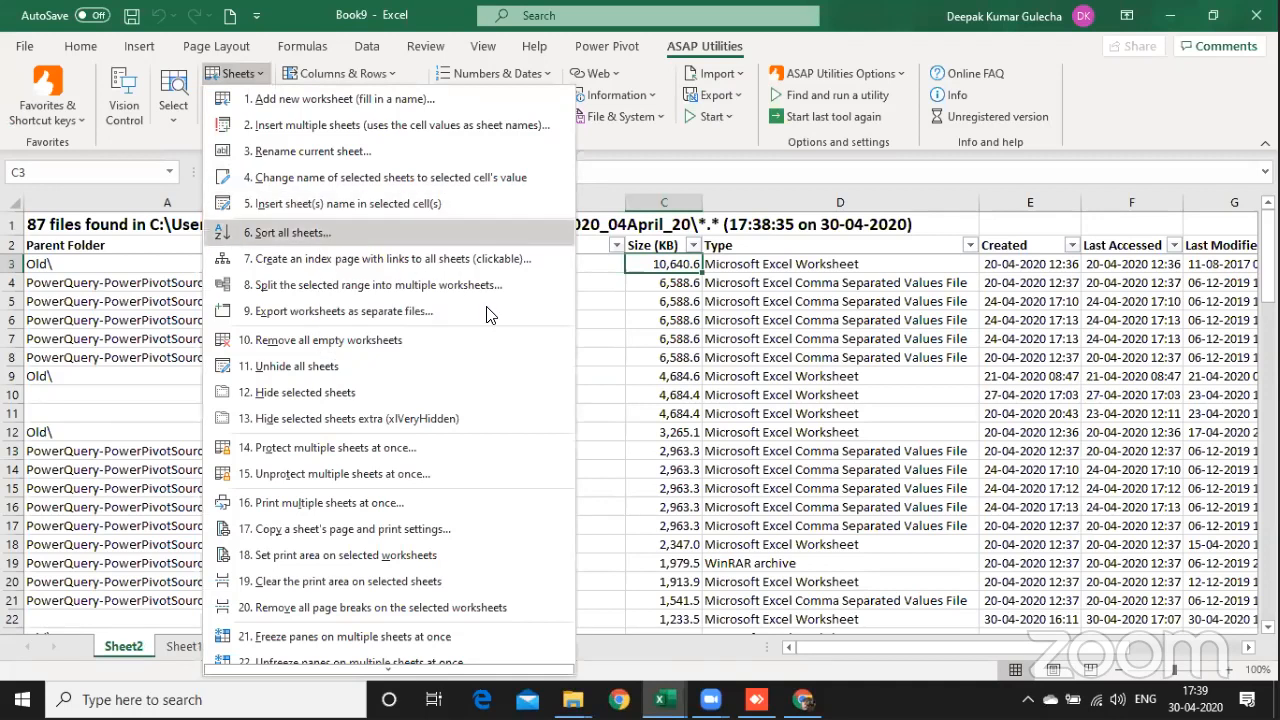
pyautogui.click(688, 416)
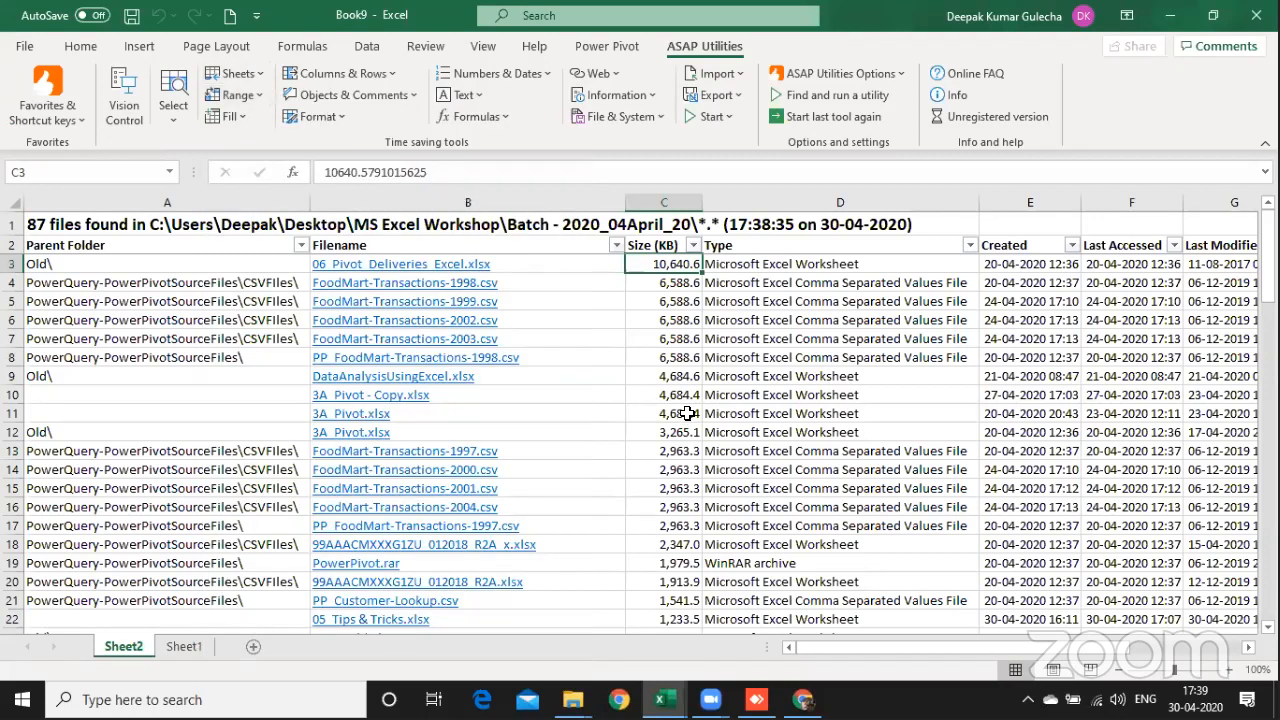
# Step: Examine the file list's columns from Filename across to Folder and name, and the first entries under Parent Folder
pyautogui.press('Right')
pyautogui.press('Left')
pyautogui.press('Left')
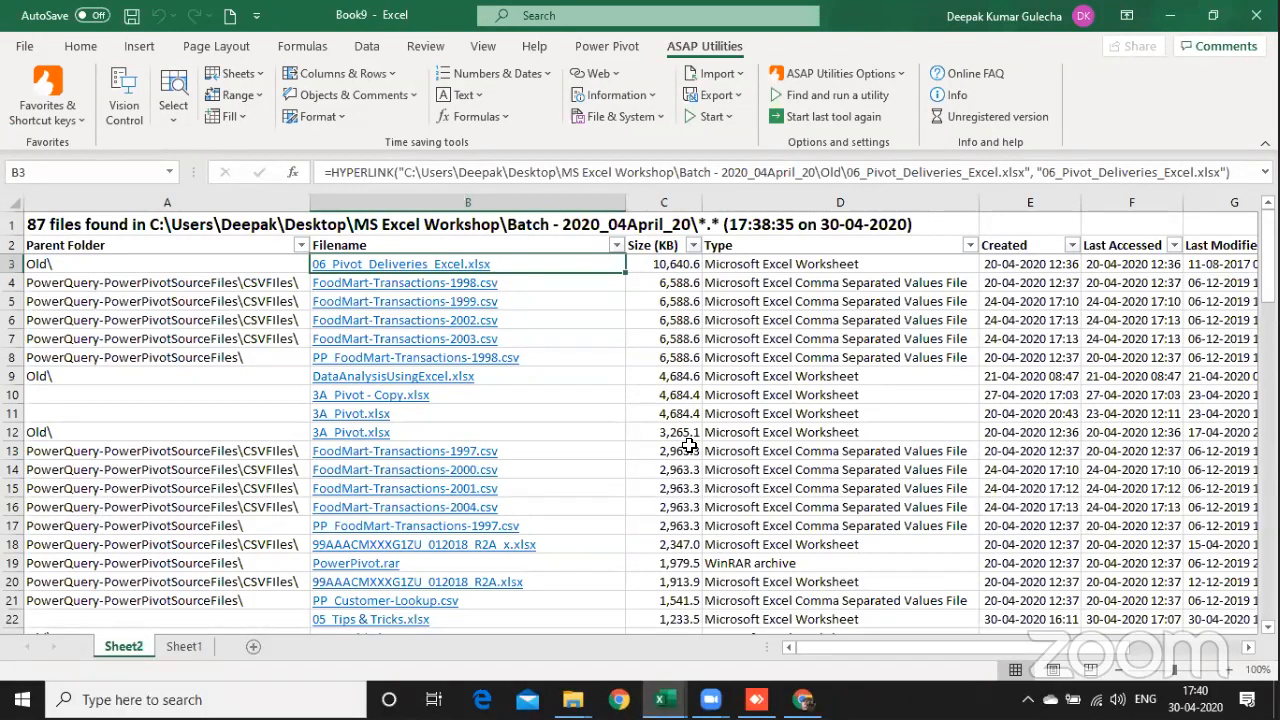
pyautogui.press('Right')
pyautogui.press('Right')
pyautogui.press('Right')
pyautogui.press('Right')
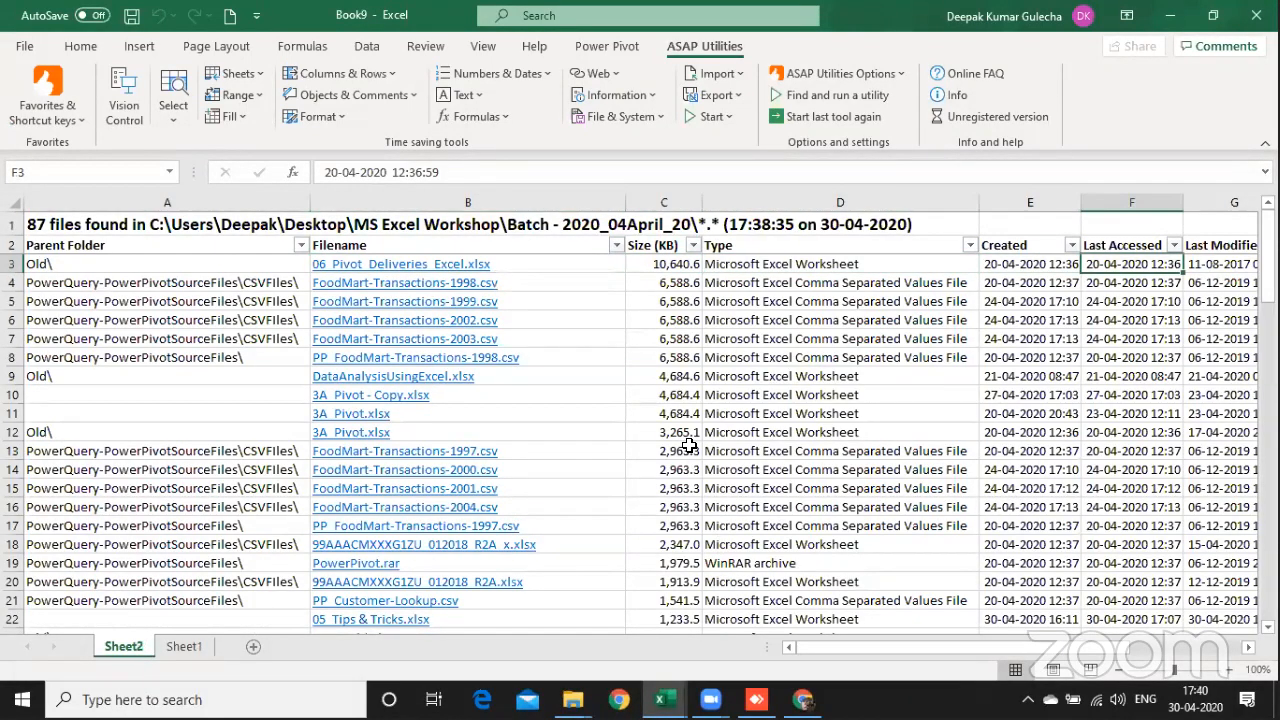
pyautogui.press('Right')
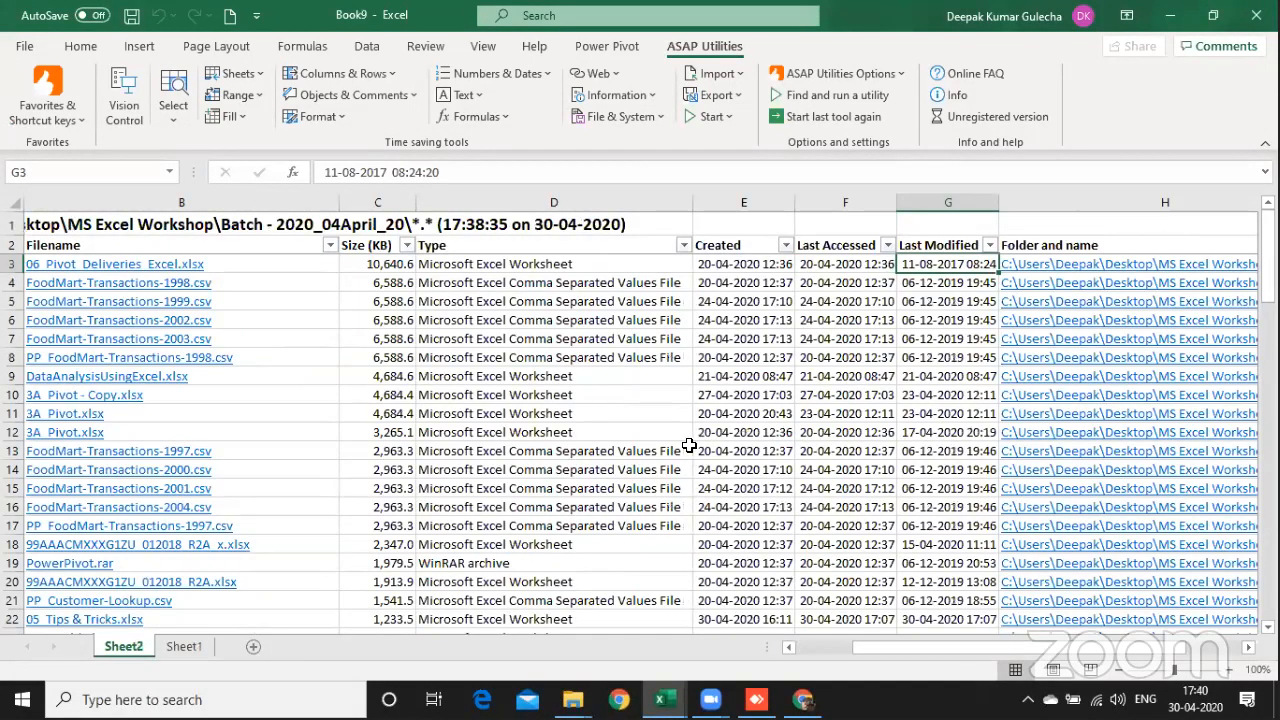
pyautogui.press('Right')
pyautogui.press('Right')
pyautogui.press('Right')
pyautogui.press('Right')
pyautogui.press('Right')
pyautogui.press('Right')
pyautogui.press('Right')
pyautogui.press('Right')
pyautogui.press('Right')
pyautogui.press('Right')
pyautogui.press('Right')
pyautogui.press('Right')
pyautogui.press('Right')
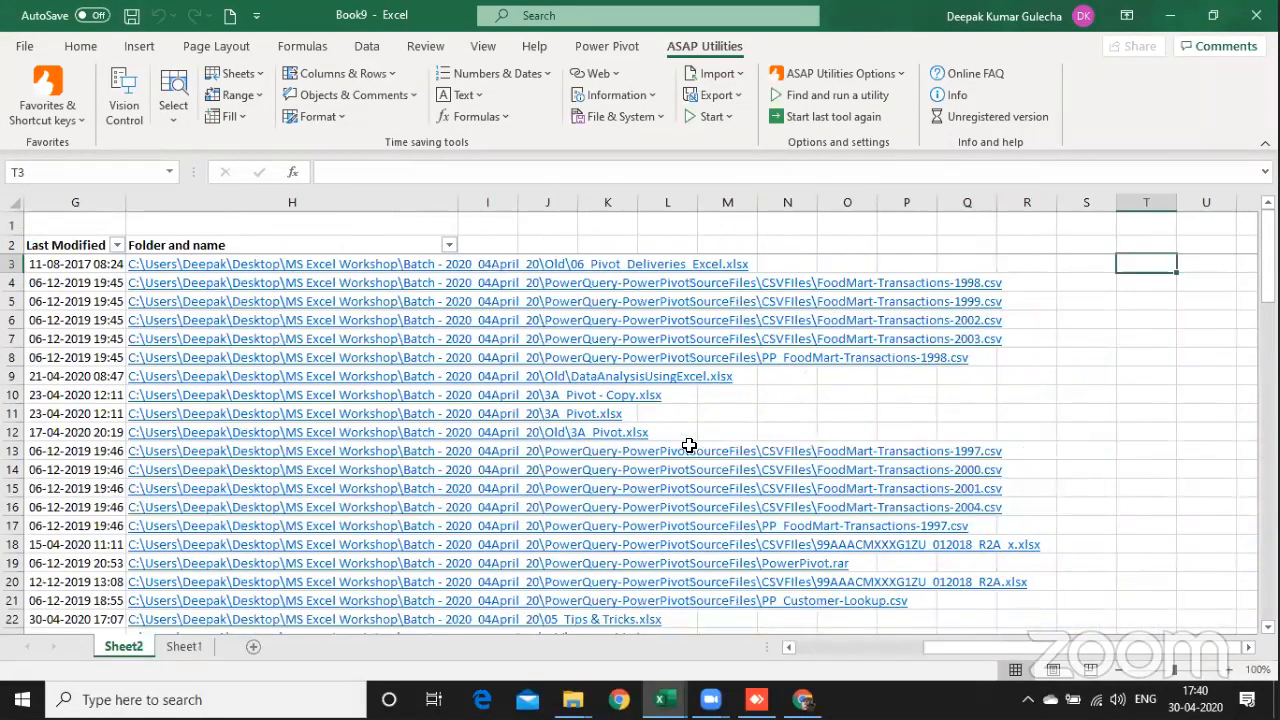
pyautogui.press('Home')
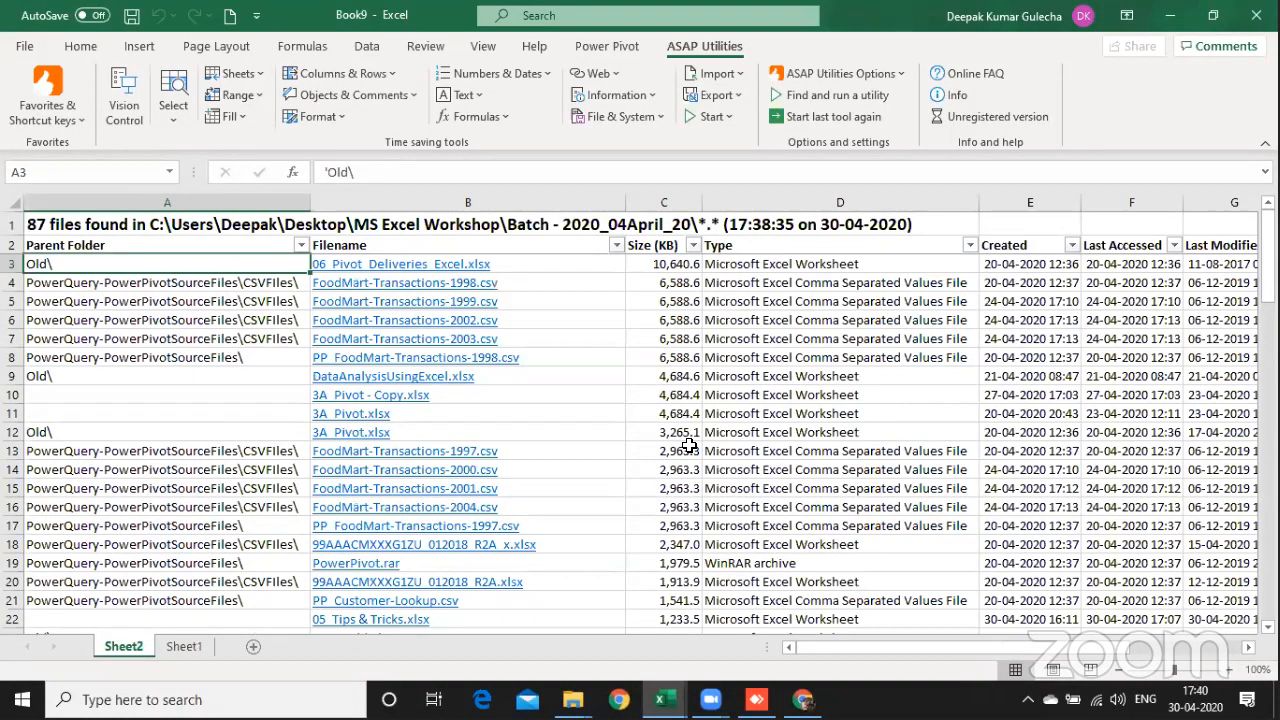
pyautogui.press('Down')
pyautogui.press('Down')
pyautogui.press('Down')
pyautogui.press('Down')
pyautogui.press('Down')
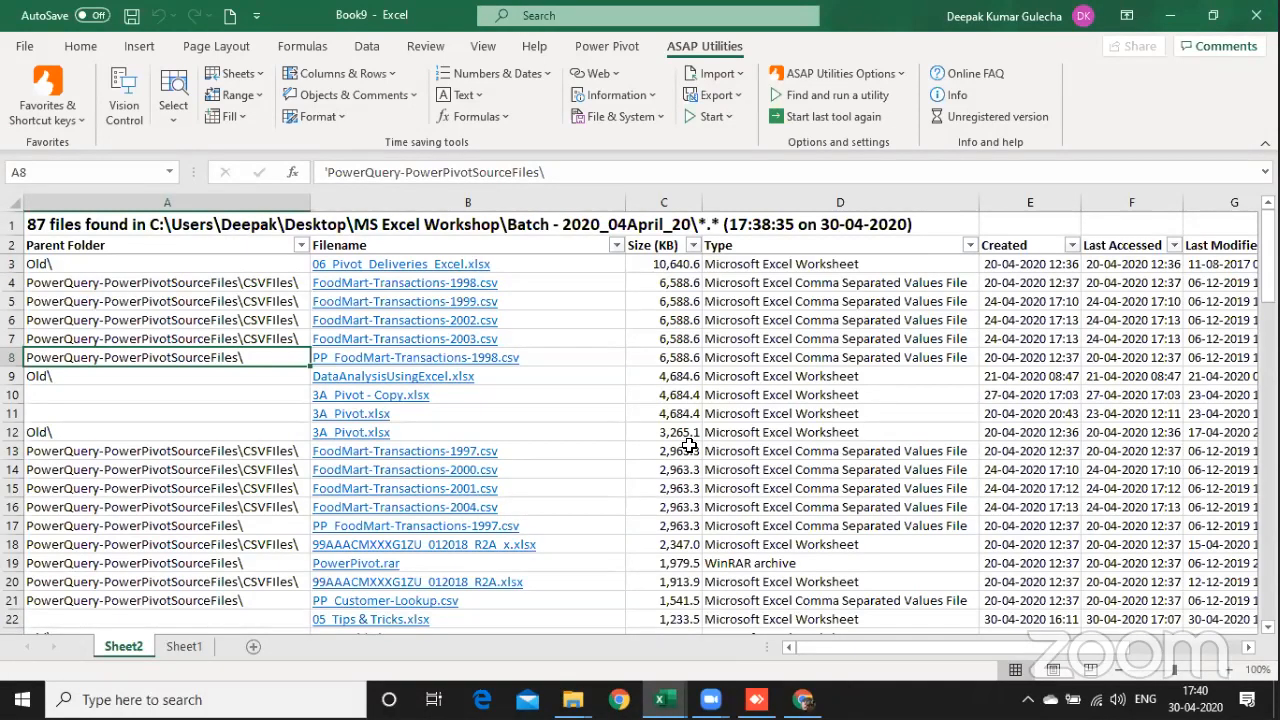
# Step: Switch from the file list back to the 05_Tips & Tricks.xlsx workbook
pyautogui.hotkey('ctrl', 'n')
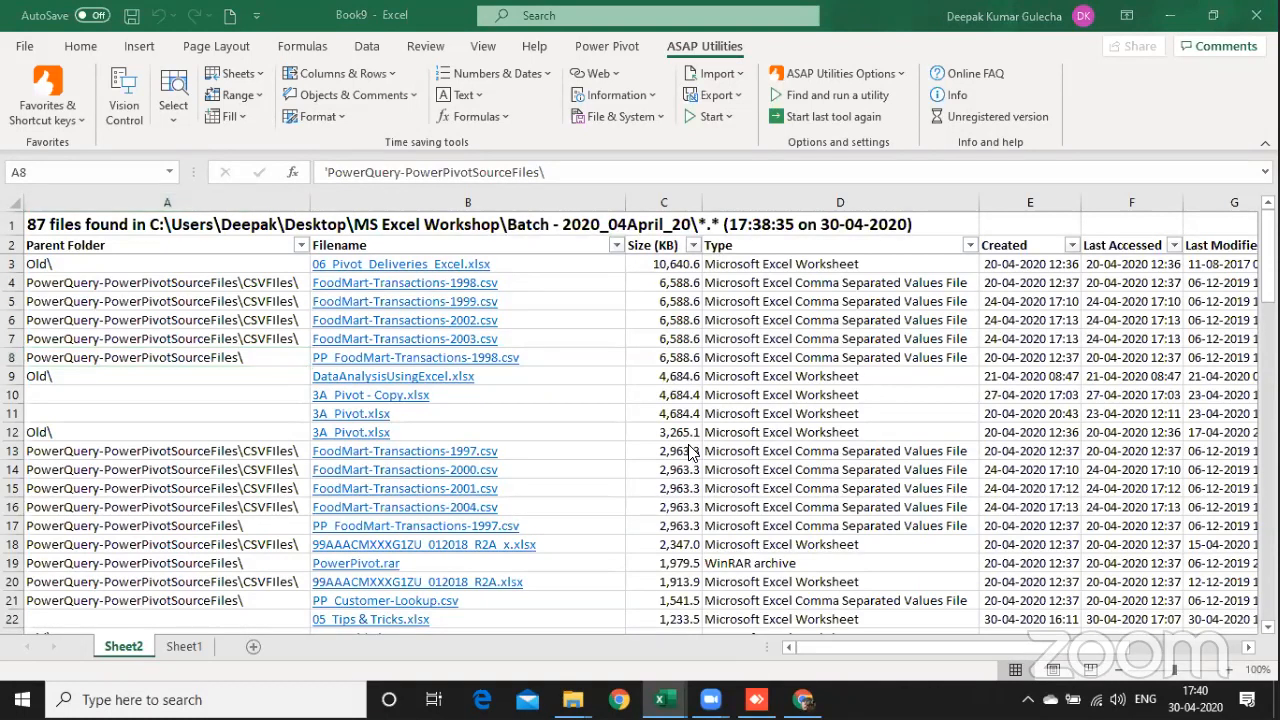
pyautogui.hotkey('alt', 'Tab')
pyautogui.hotkey('alt', 'Tab')
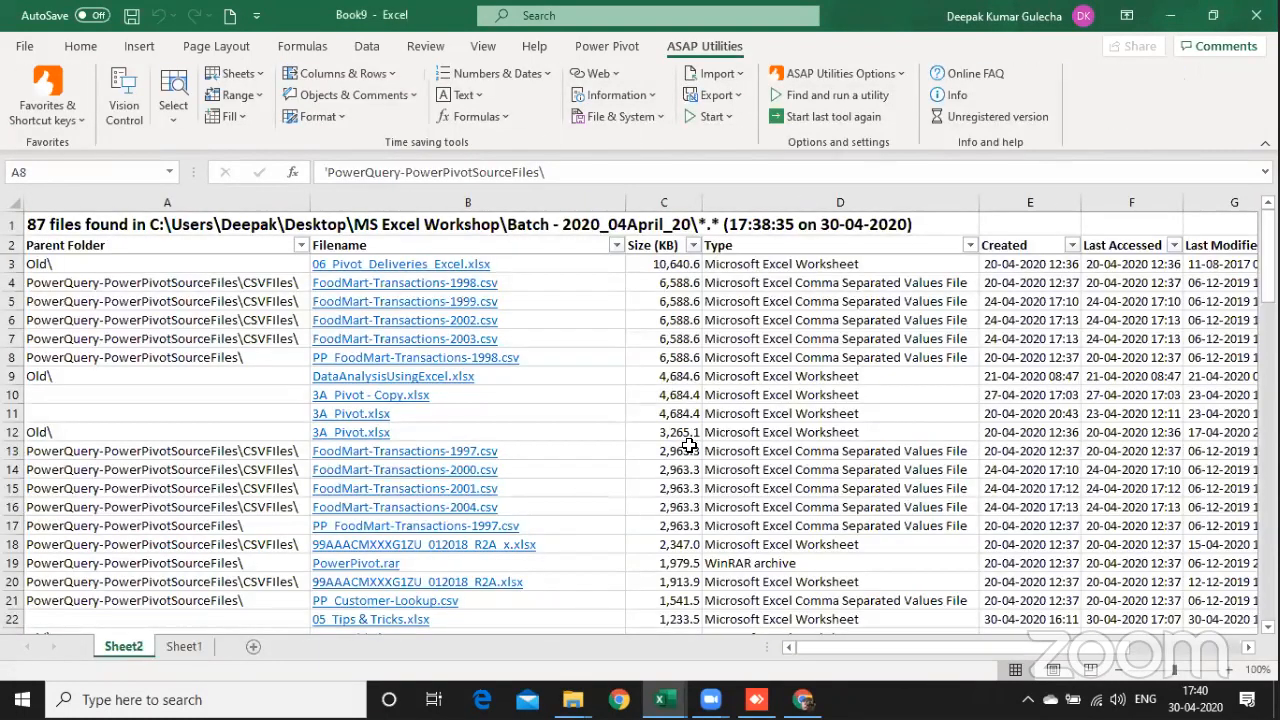
pyautogui.hotkey('alt', 'Tab')
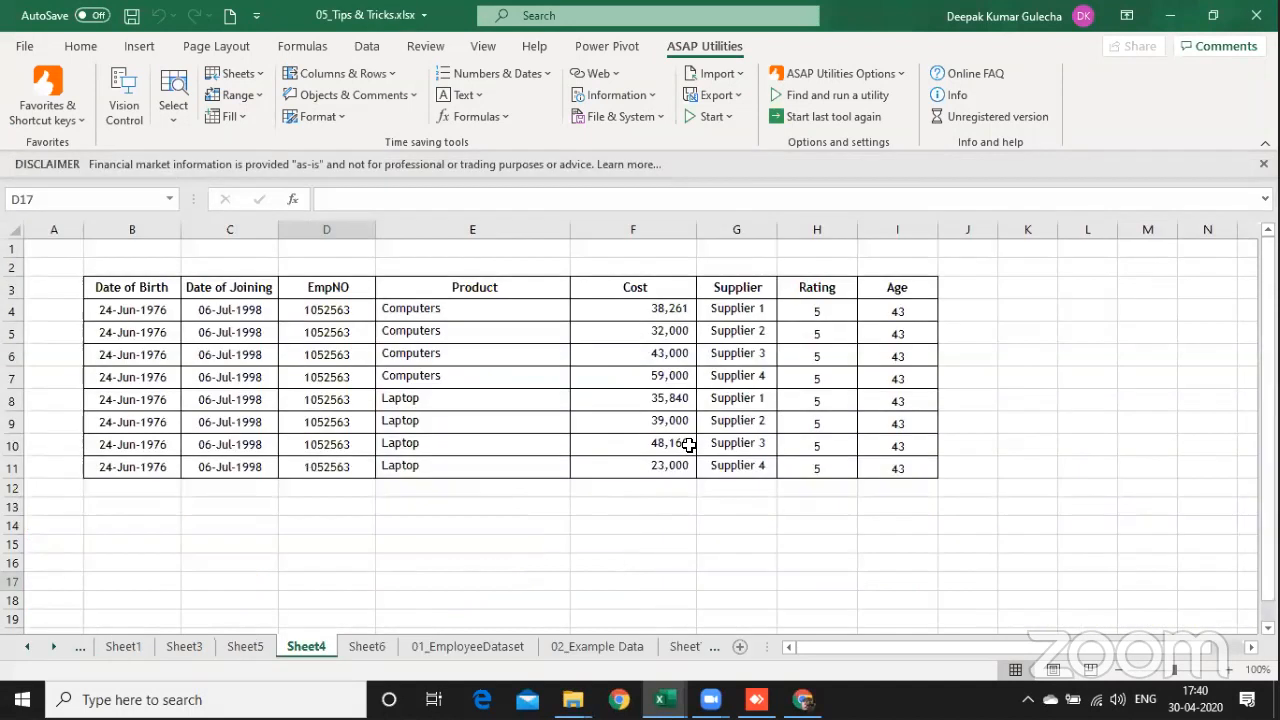
# Step: Group the worksheets from Sheet3 through Sheet6, starting the selection at Sheet3
pyautogui.hotkey('ctrl', 'pageup')
pyautogui.hotkey('ctrl', 'pageup')
pyautogui.hotkey('ctrl', 'pageup')
pyautogui.hotkey('ctrl', 'pagedown')
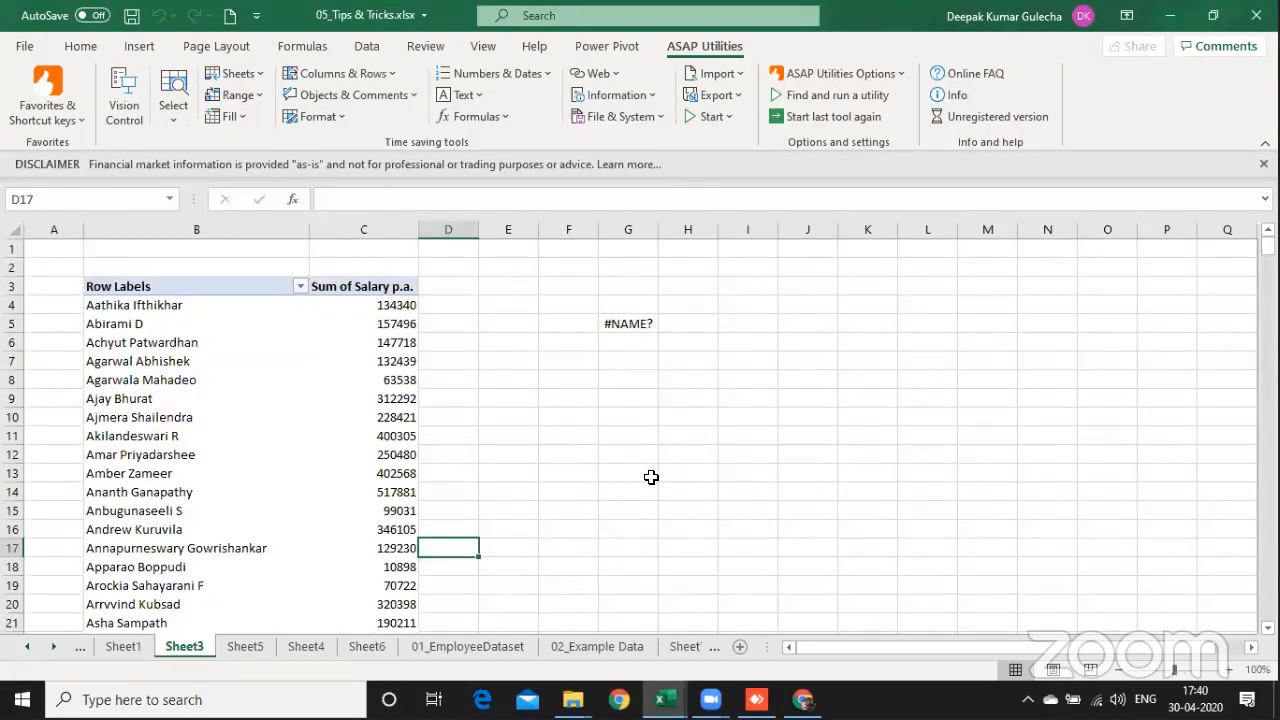
pyautogui.hotkey('shift', 'pagedown')
pyautogui.hotkey('shift', 'pagedown')
pyautogui.hotkey('shift', 'pagedown')
pyautogui.hotkey('ctrl', 'shift', 'pagedown')
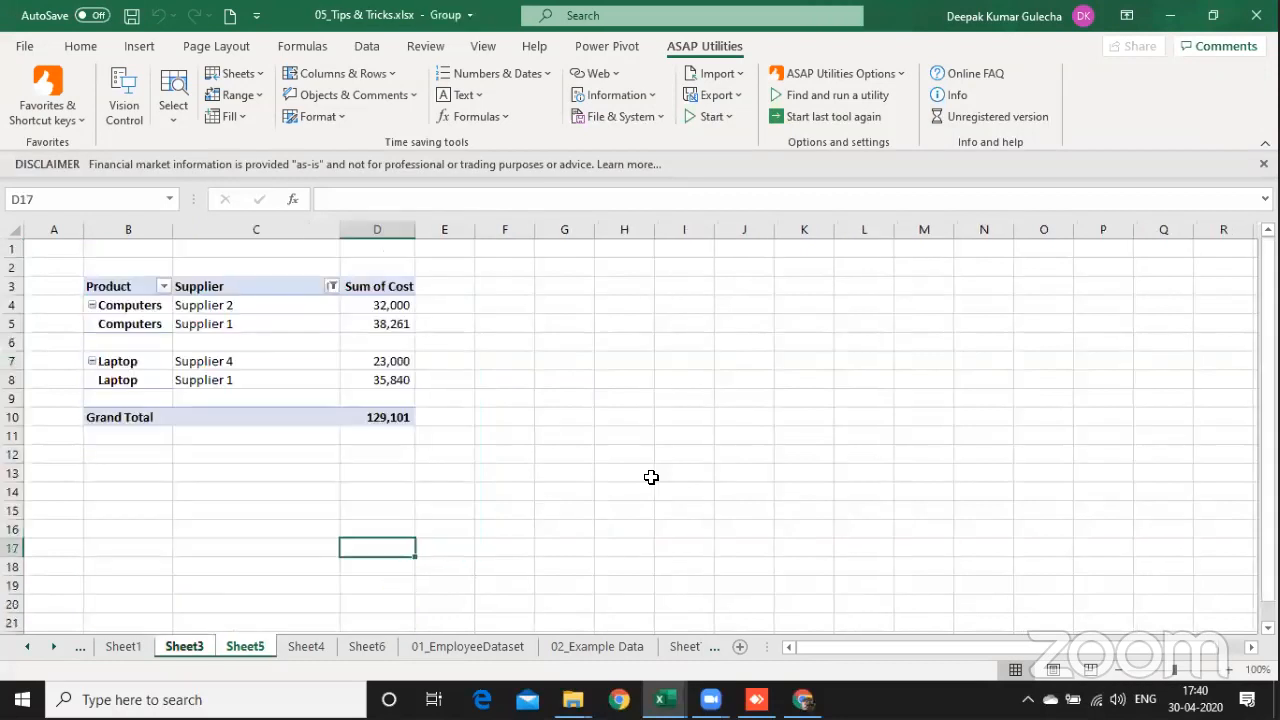
pyautogui.hotkey('ctrl', 'shift', 'pagedown')
pyautogui.hotkey('ctrl', 'shift', 'pagedown')
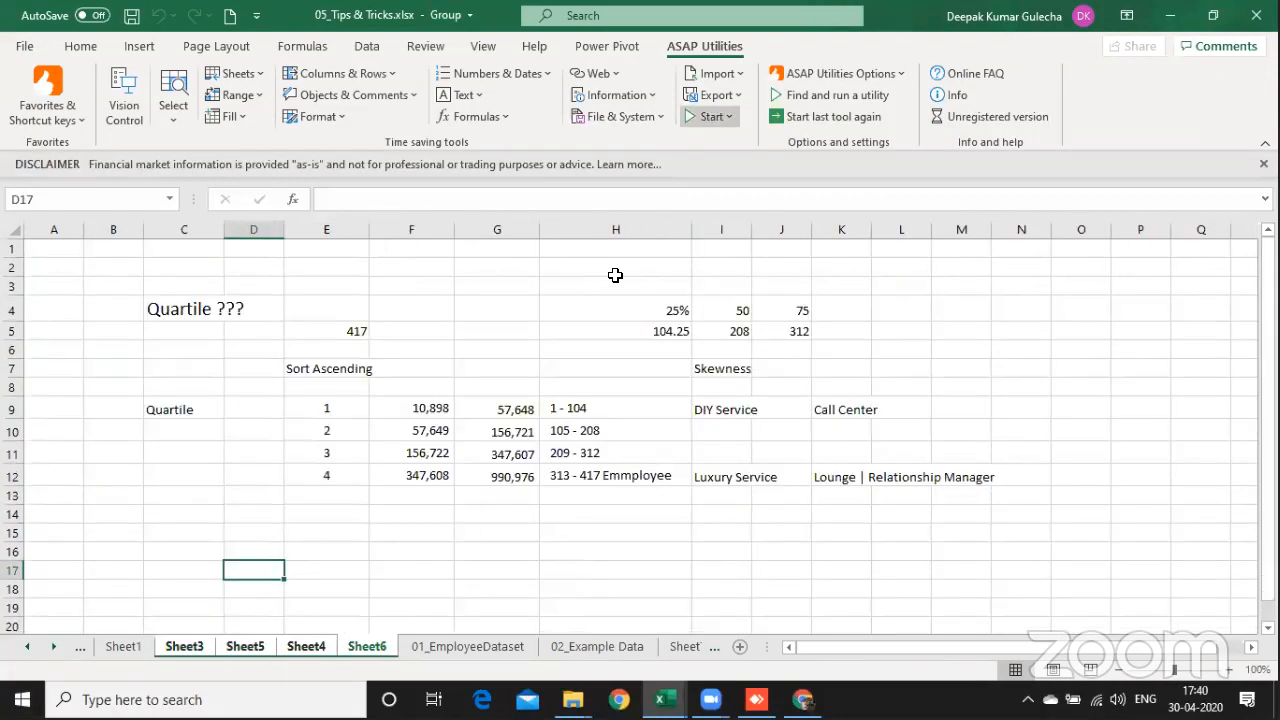
# Step: Start ASAP Utilities' export of worksheets as separate files, selecting only Agenda, 01_EmployeeDataset, 02_Example Data and 03_DataSet_Sales
pyautogui.click(718, 95)
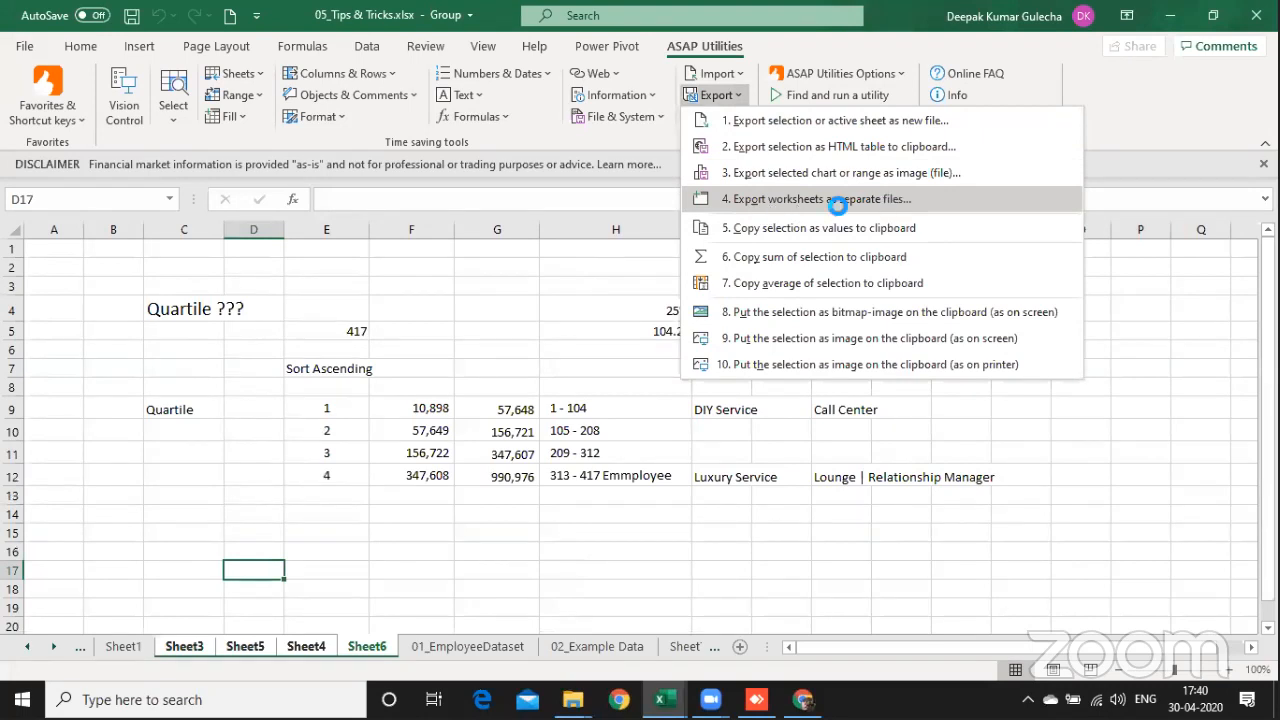
pyautogui.click(838, 204)
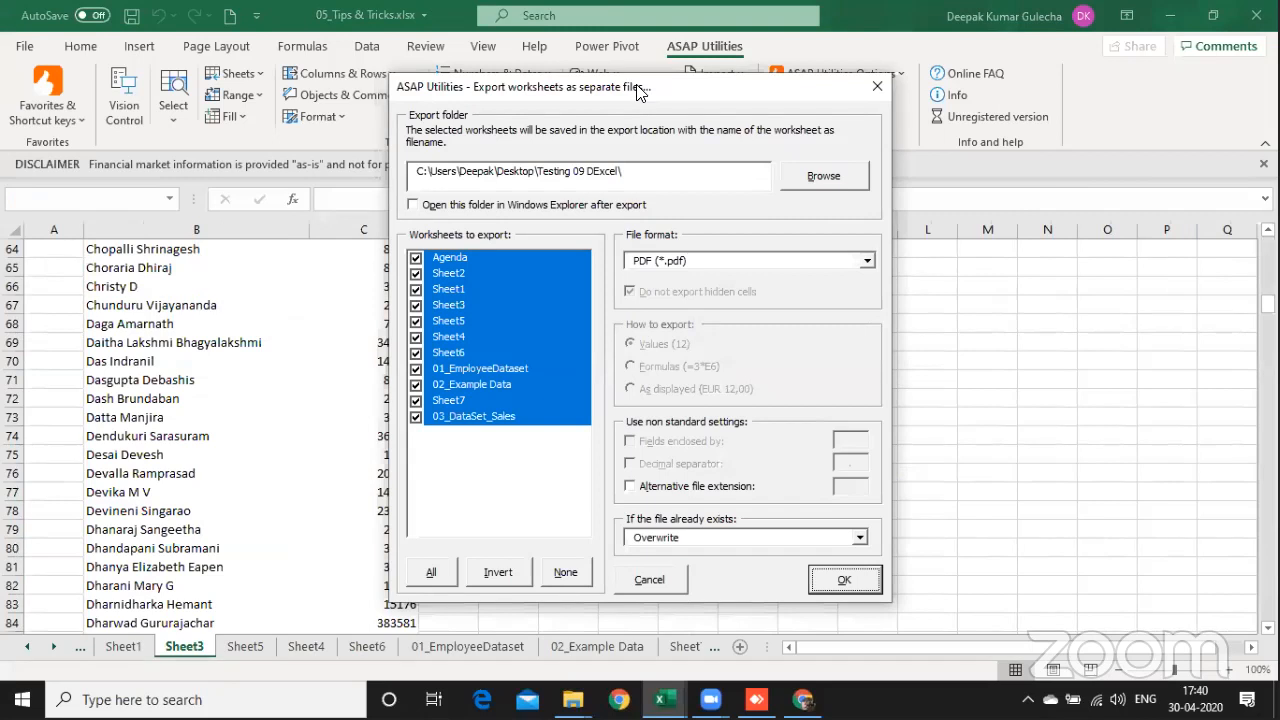
pyautogui.moveTo(641, 100); pyautogui.dragTo(421, 119)
pyautogui.click(341, 594)
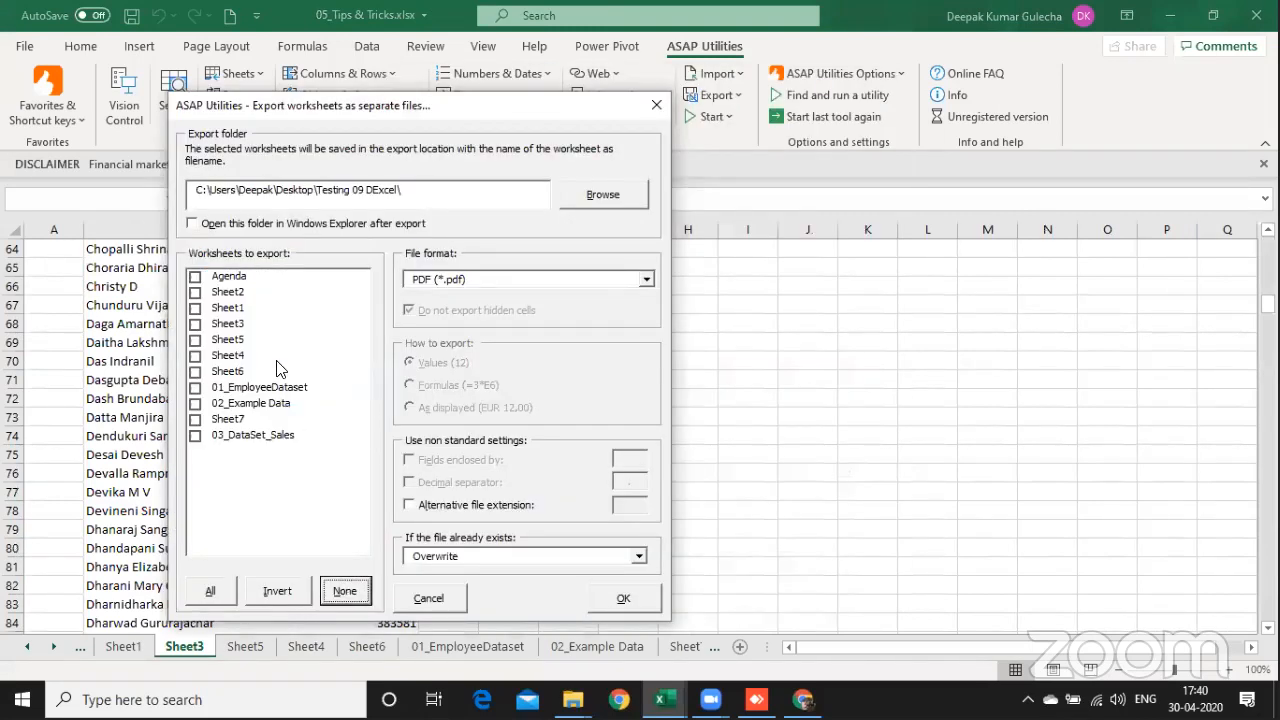
pyautogui.click(195, 288)
pyautogui.click(195, 277)
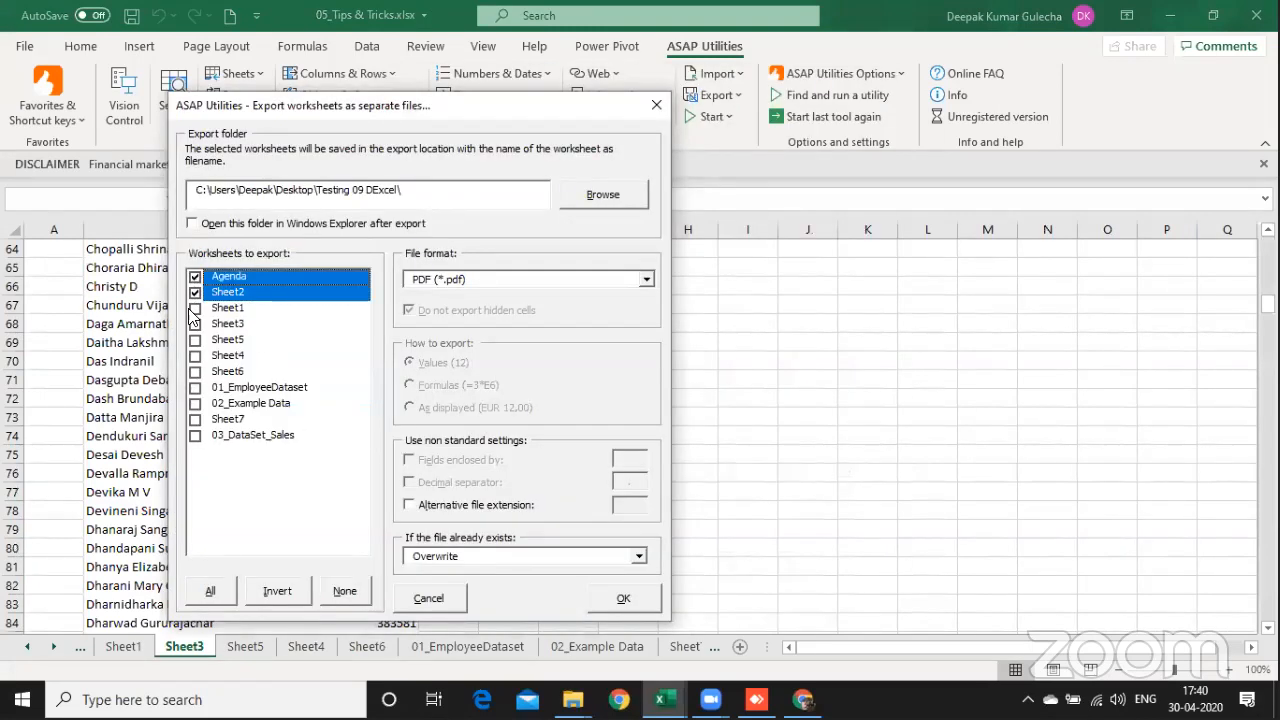
pyautogui.click(195, 292)
pyautogui.click(195, 388)
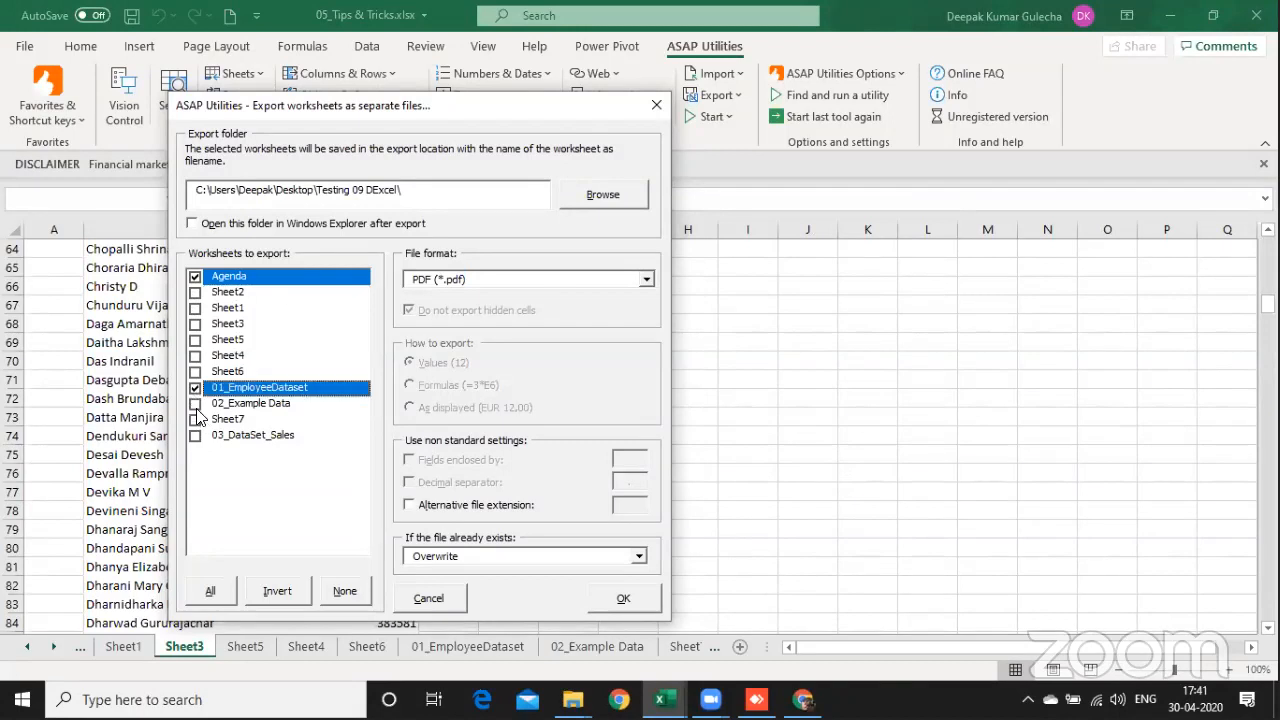
pyautogui.click(195, 403)
pyautogui.click(195, 436)
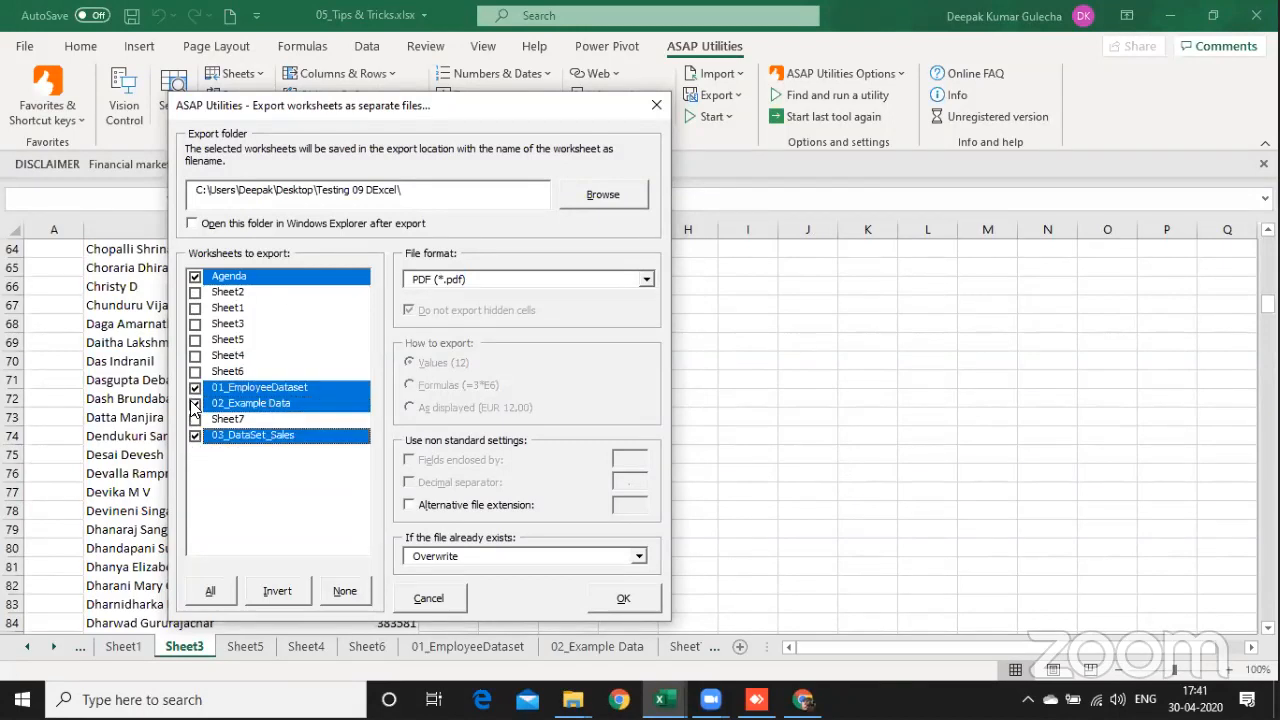
# Step: Check the available export file formats, keeping PDF, and browse for an export folder to Desktop > MS Excel Workshop > Batch - 2020_04April_20
pyautogui.click(497, 276)
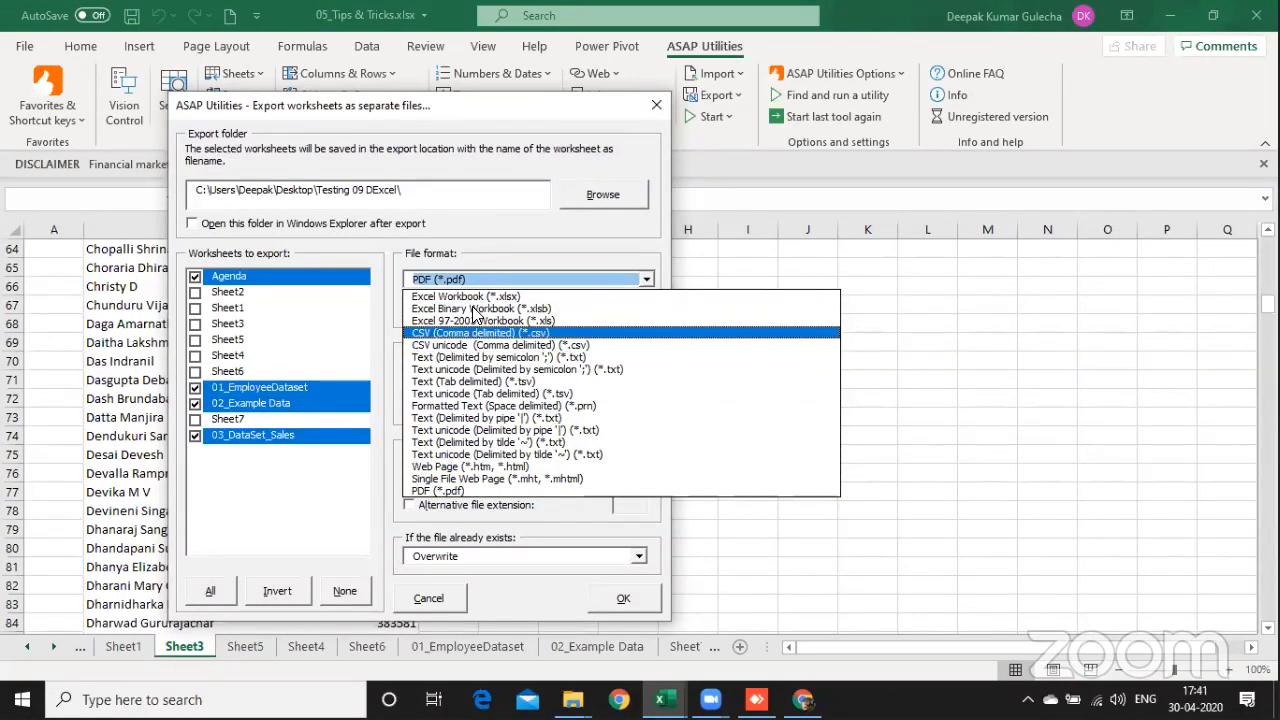
pyautogui.click(340, 190)
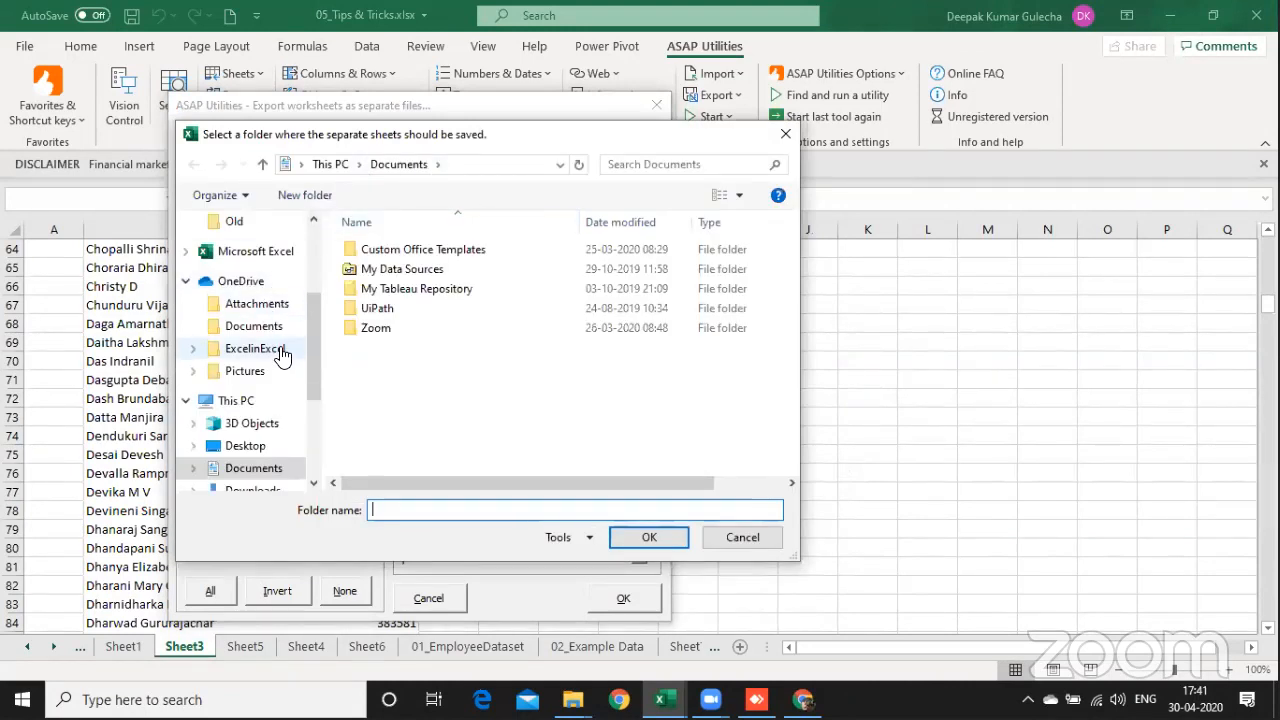
pyautogui.click(314, 245)
pyautogui.click(247, 259)
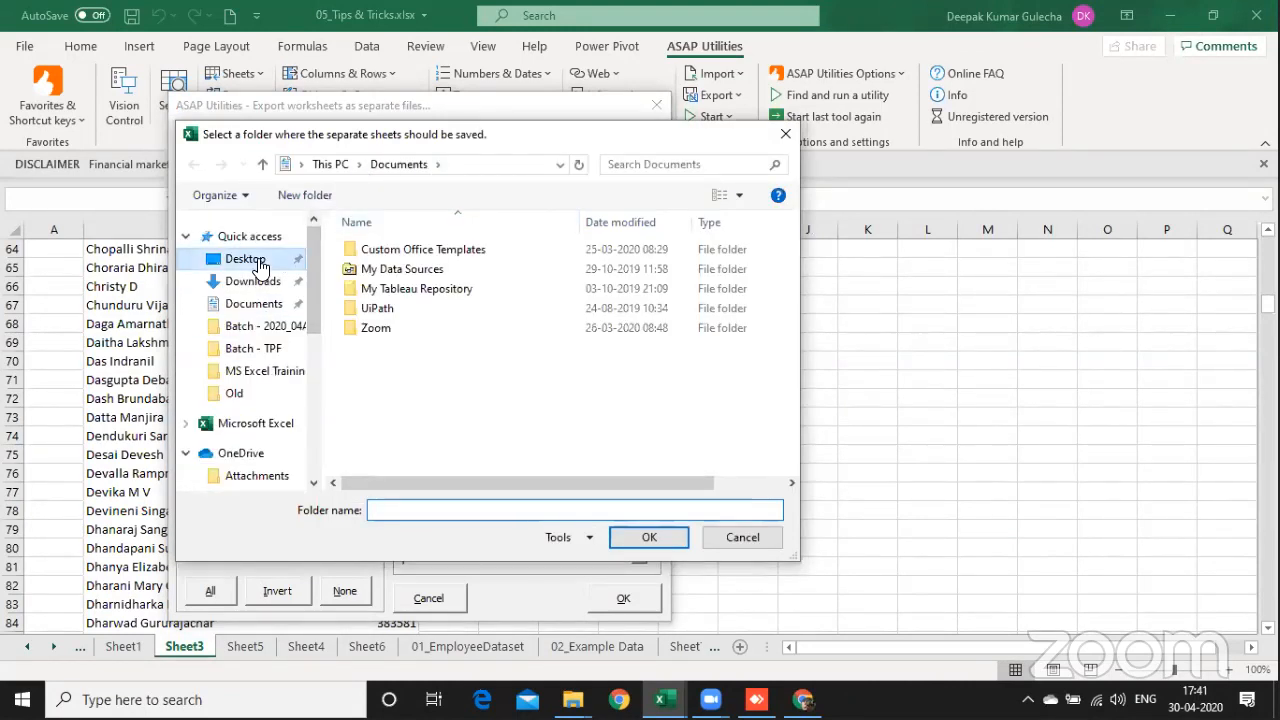
pyautogui.click(405, 350)
pyautogui.click(412, 446)
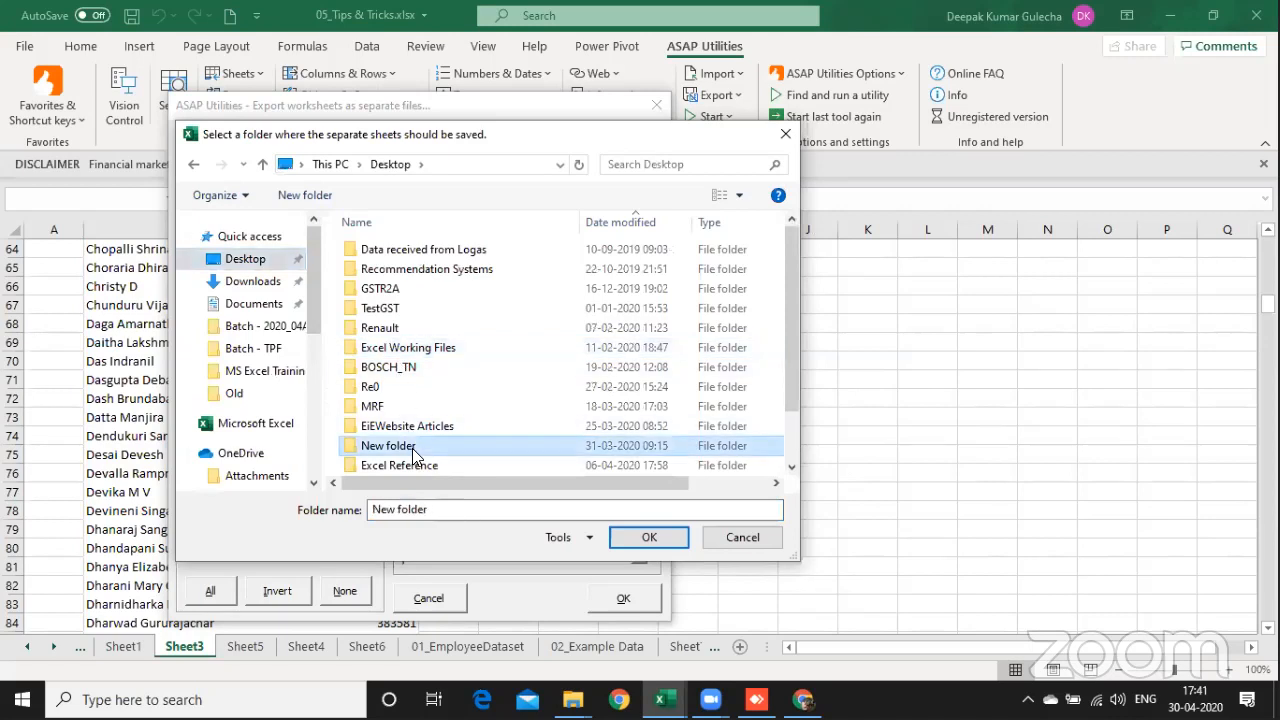
pyautogui.press('Down')
pyautogui.press('Down')
pyautogui.press('Down')
pyautogui.press('Down')
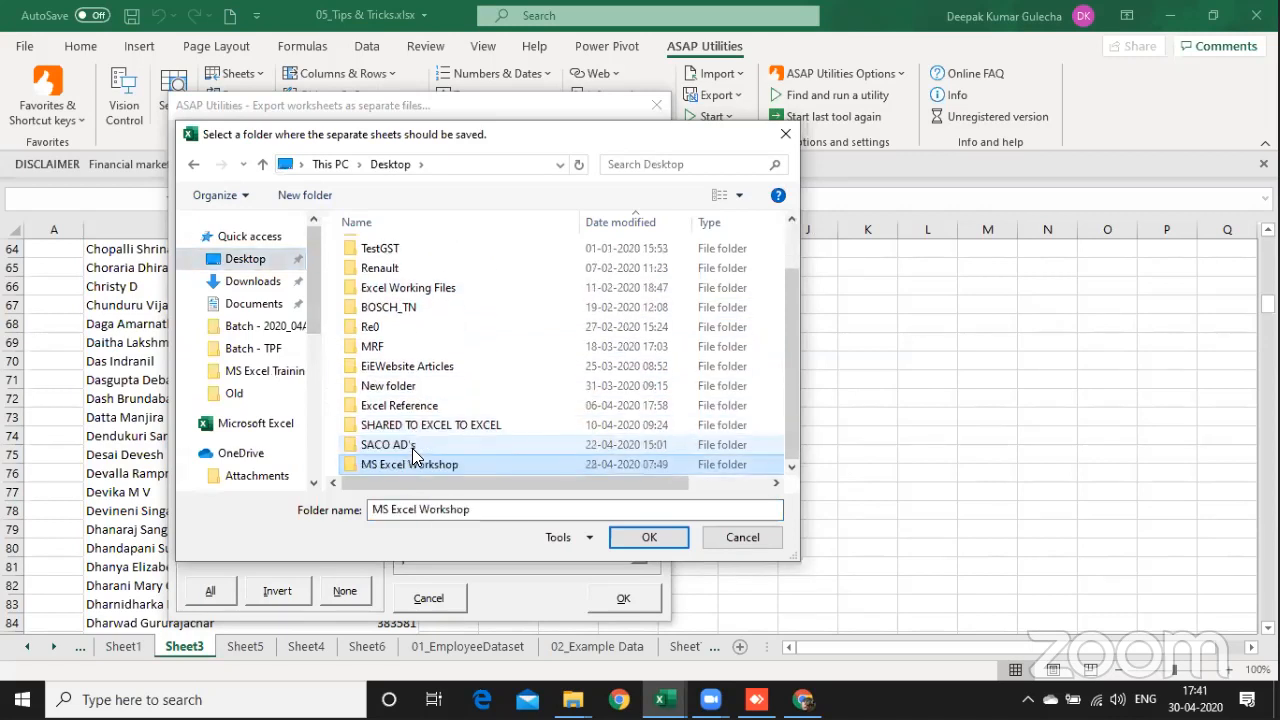
pyautogui.press('Return')
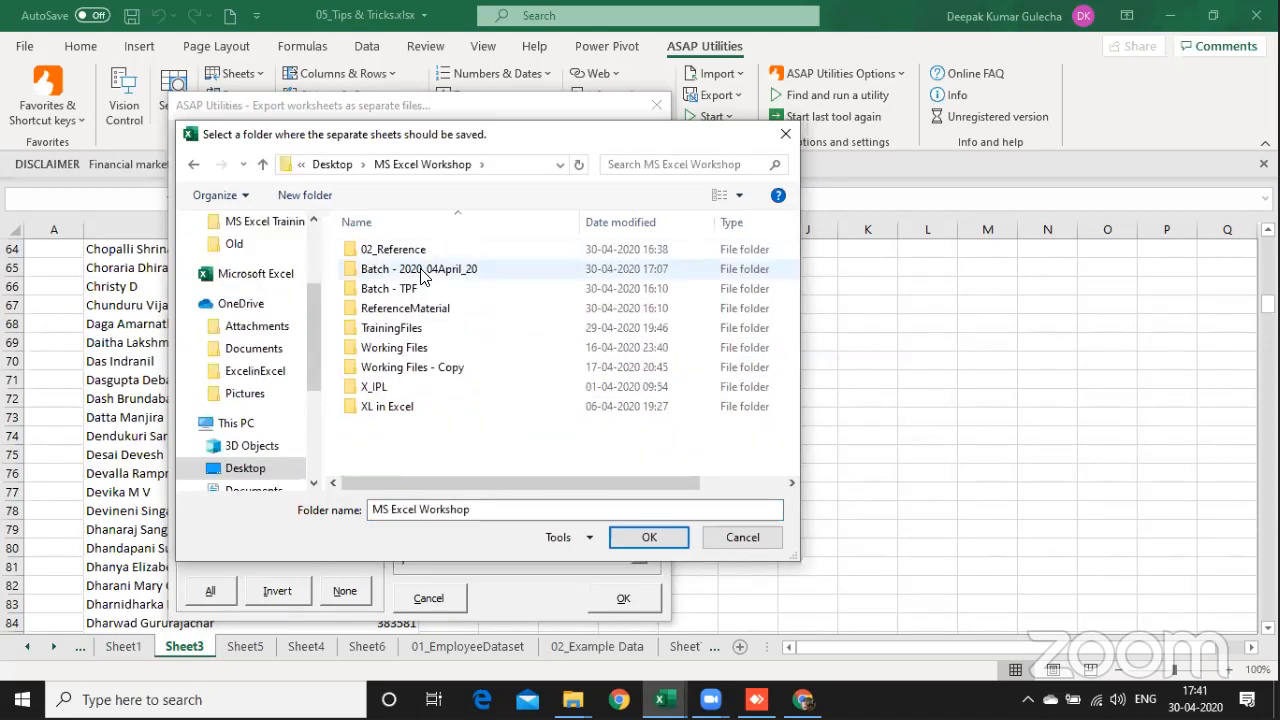
pyautogui.doubleClick(422, 270)
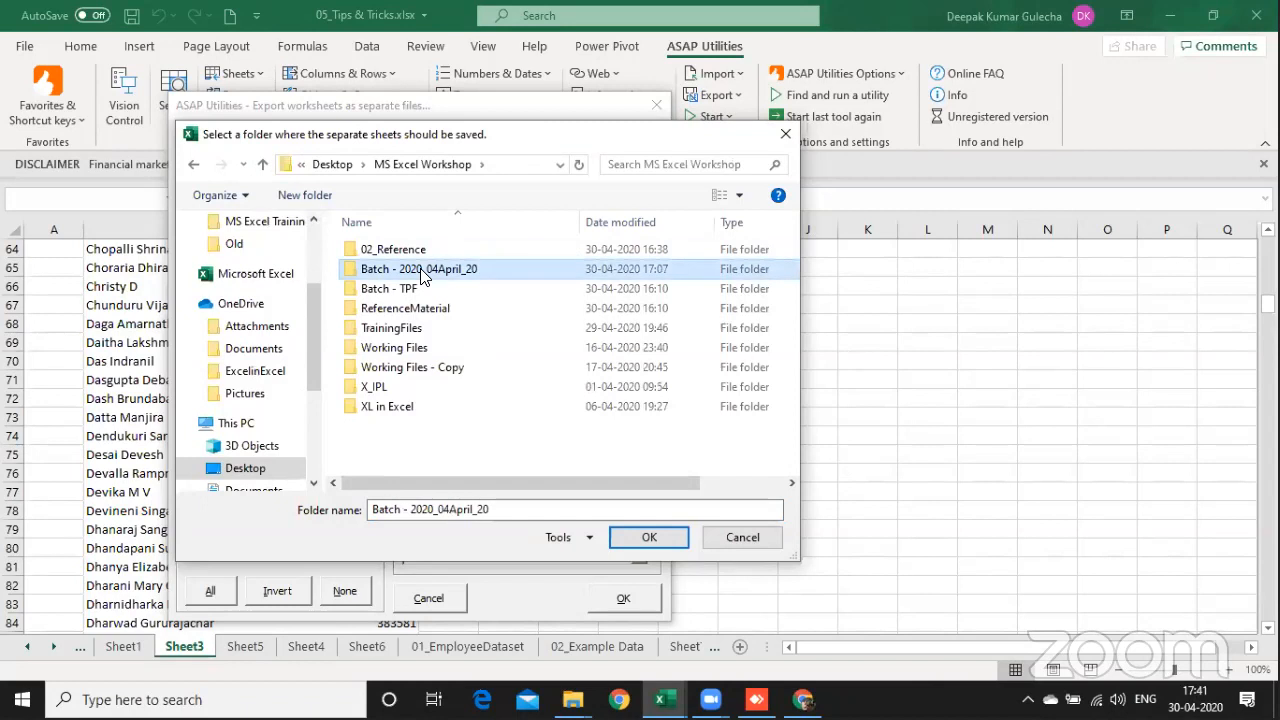
# Step: Create a new folder named Testing_PDF in the batch folder and set it as the export location
pyautogui.click(306, 194)
pyautogui.write('Tes')
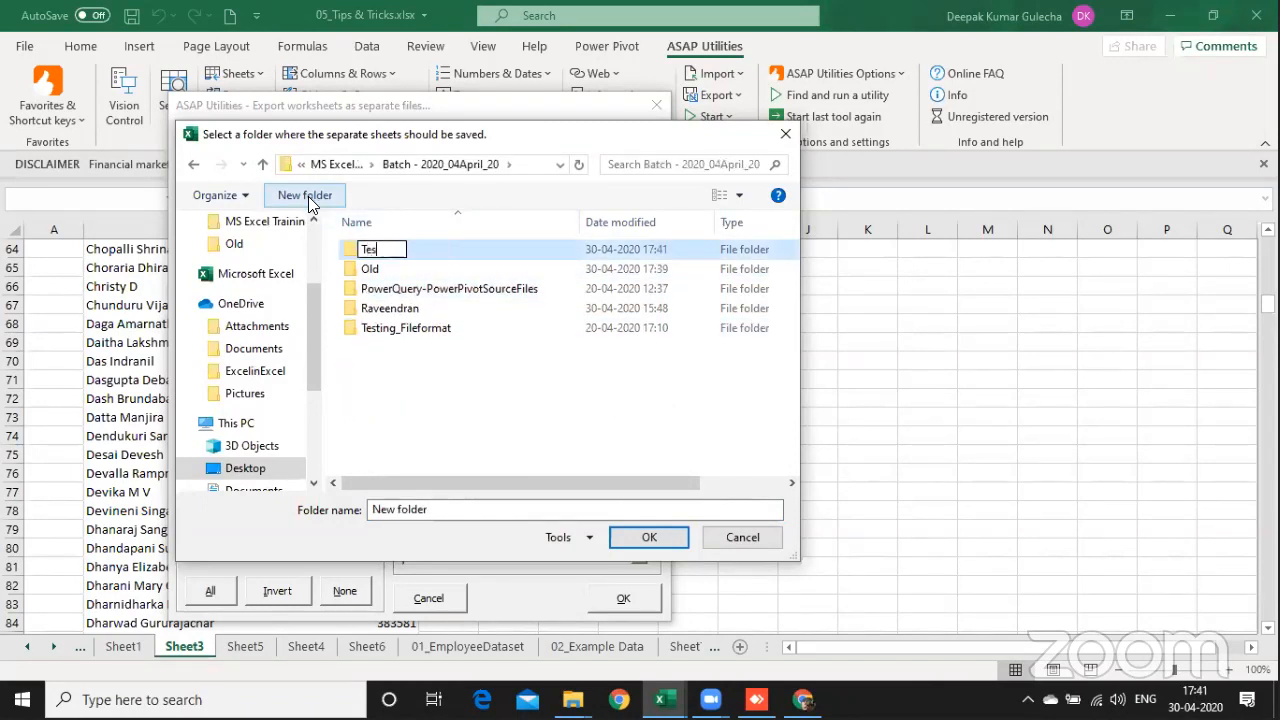
pyautogui.write('ting_')
pyautogui.write('PDF')
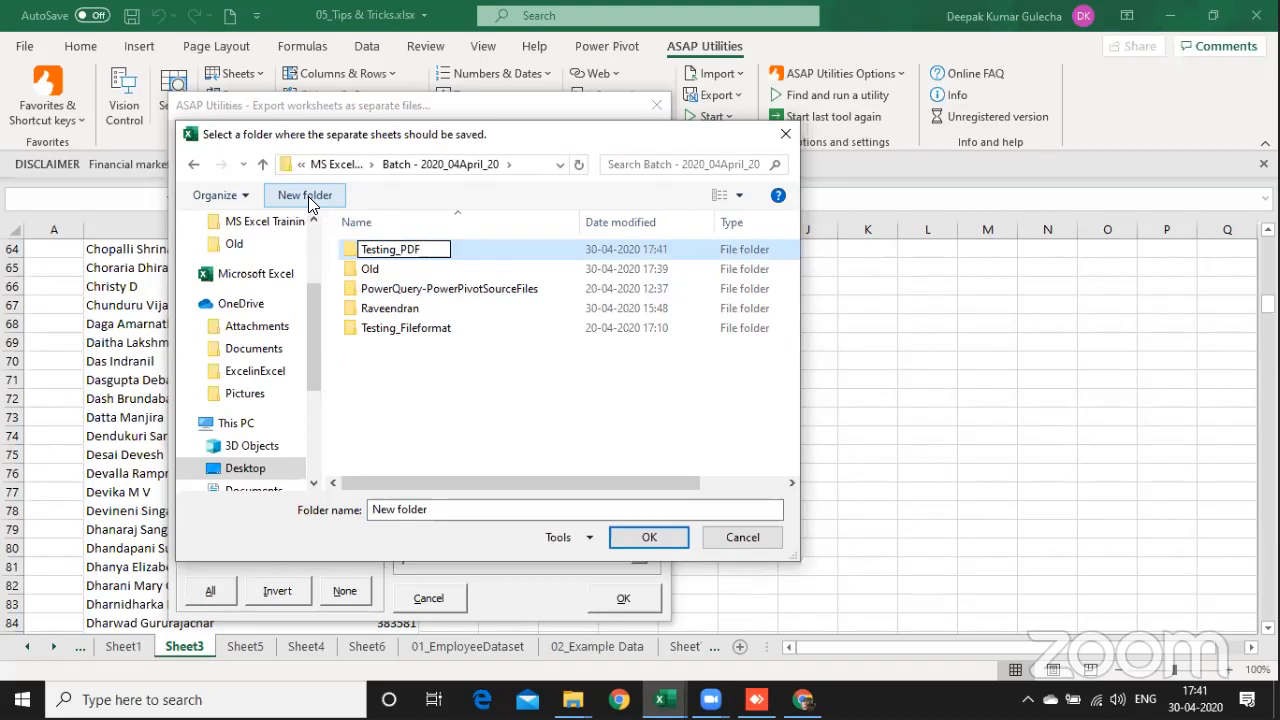
pyautogui.press('Return')
pyautogui.doubleClick(427, 337)
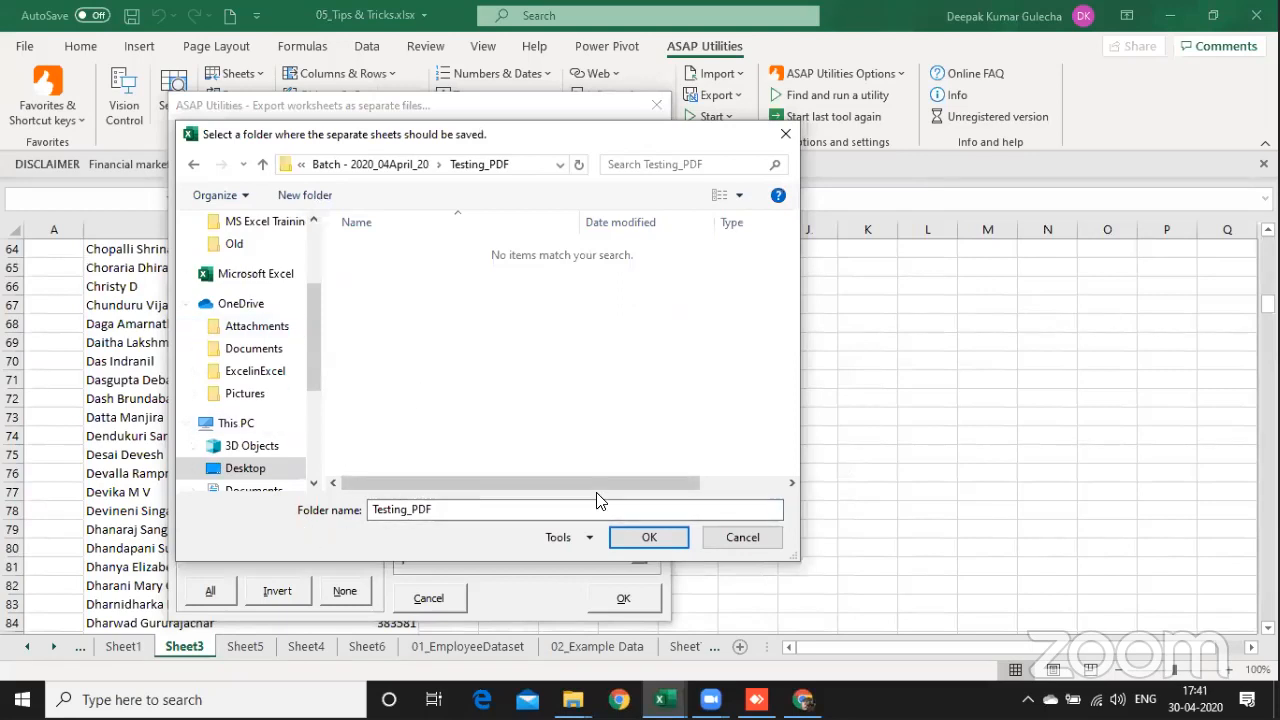
pyautogui.click(649, 537)
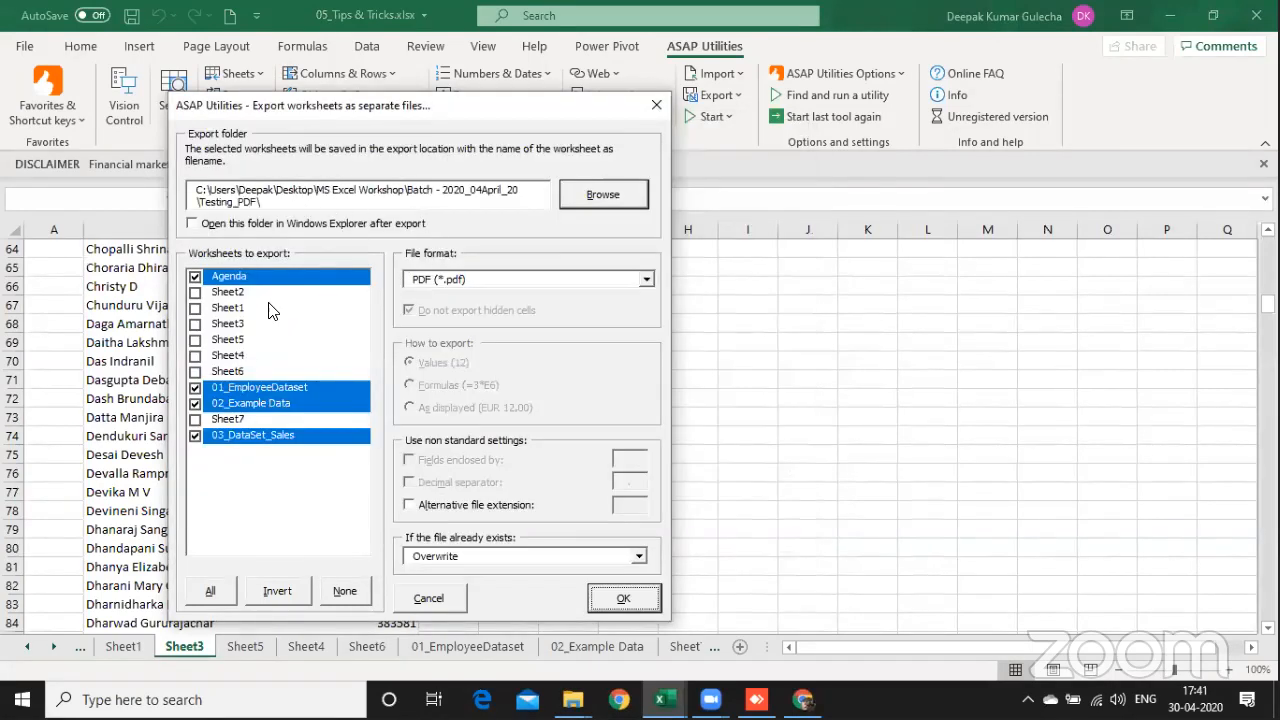
# Step: Add Sheet6 to the worksheets to export and run the PDF export
pyautogui.click(244, 372)
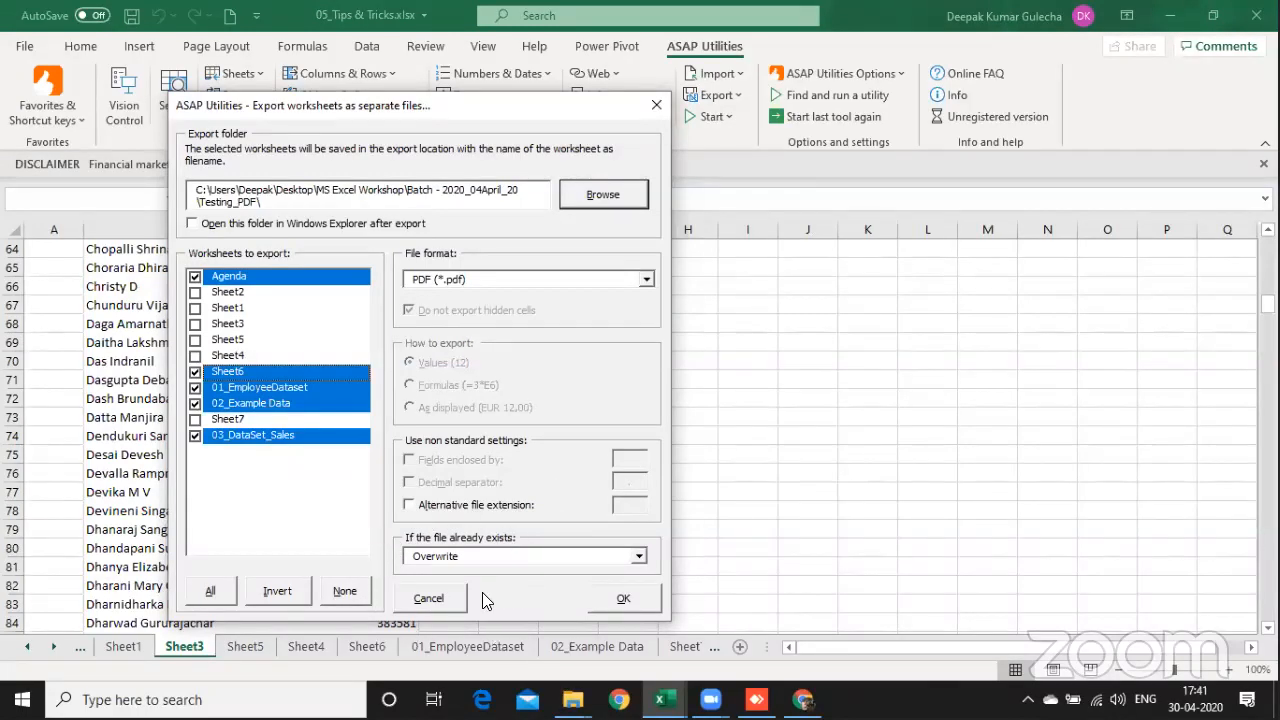
pyautogui.click(630, 598)
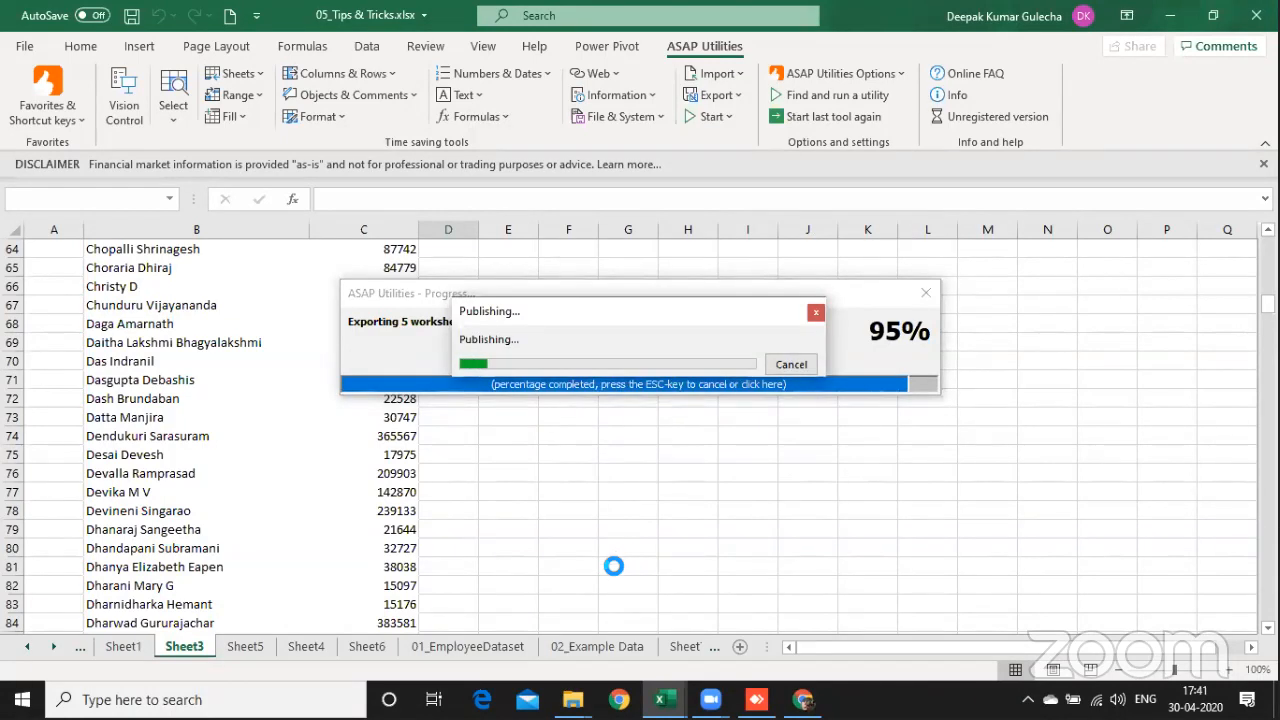
# Step: Switch to File Explorer, open the Testing_PDF folder in Batch - 2020_04April_20 and open 01_EmployeeDataset.pdf
pyautogui.moveTo(572, 699)
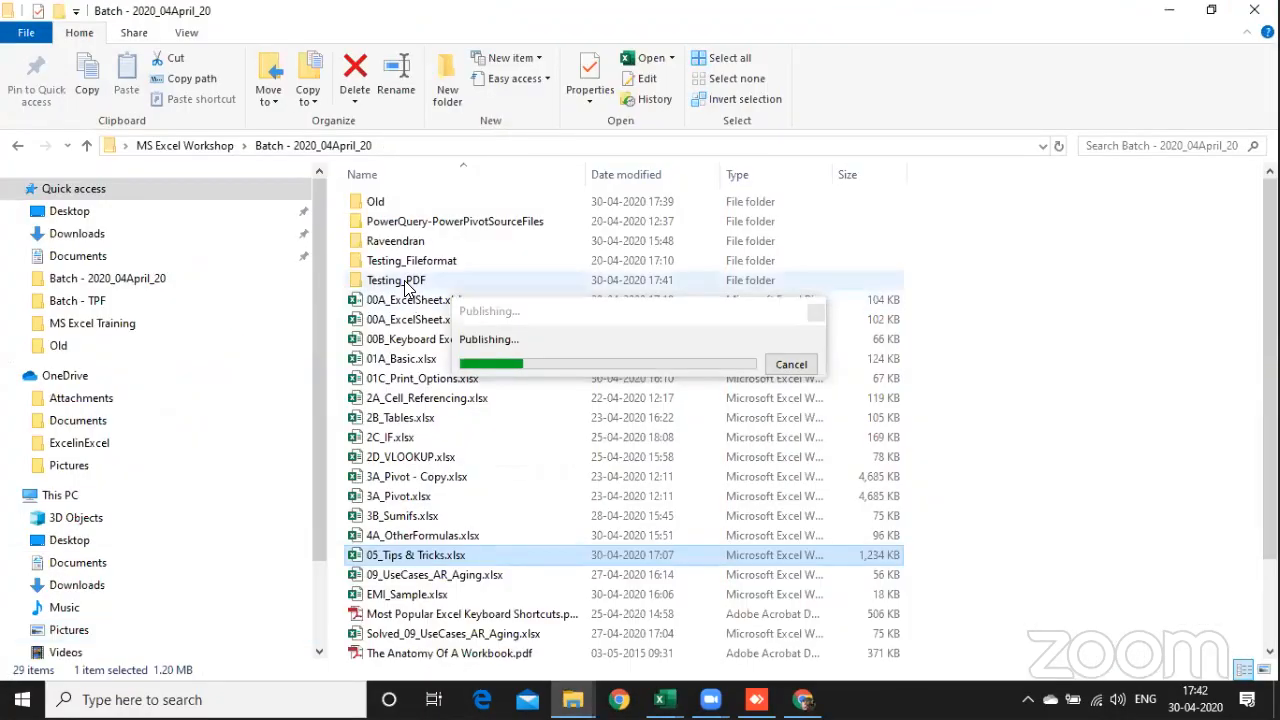
pyautogui.click(405, 282)
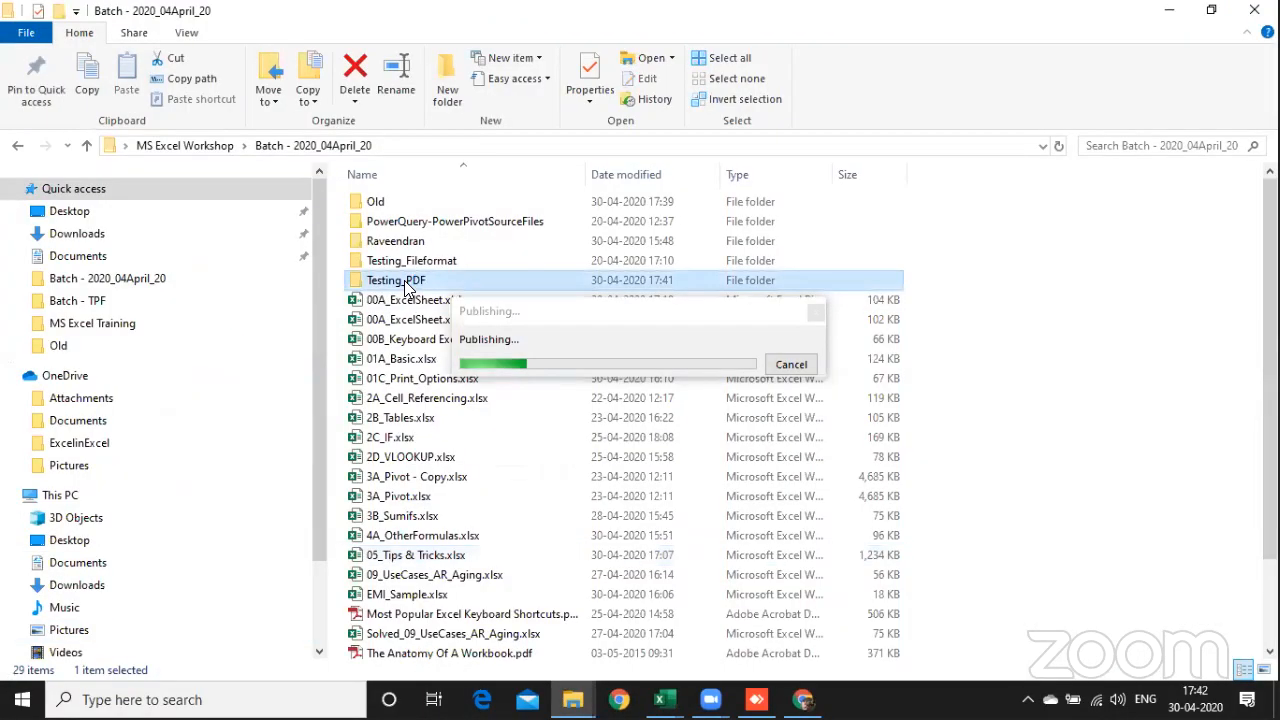
pyautogui.doubleClick(405, 282)
pyautogui.click(436, 204)
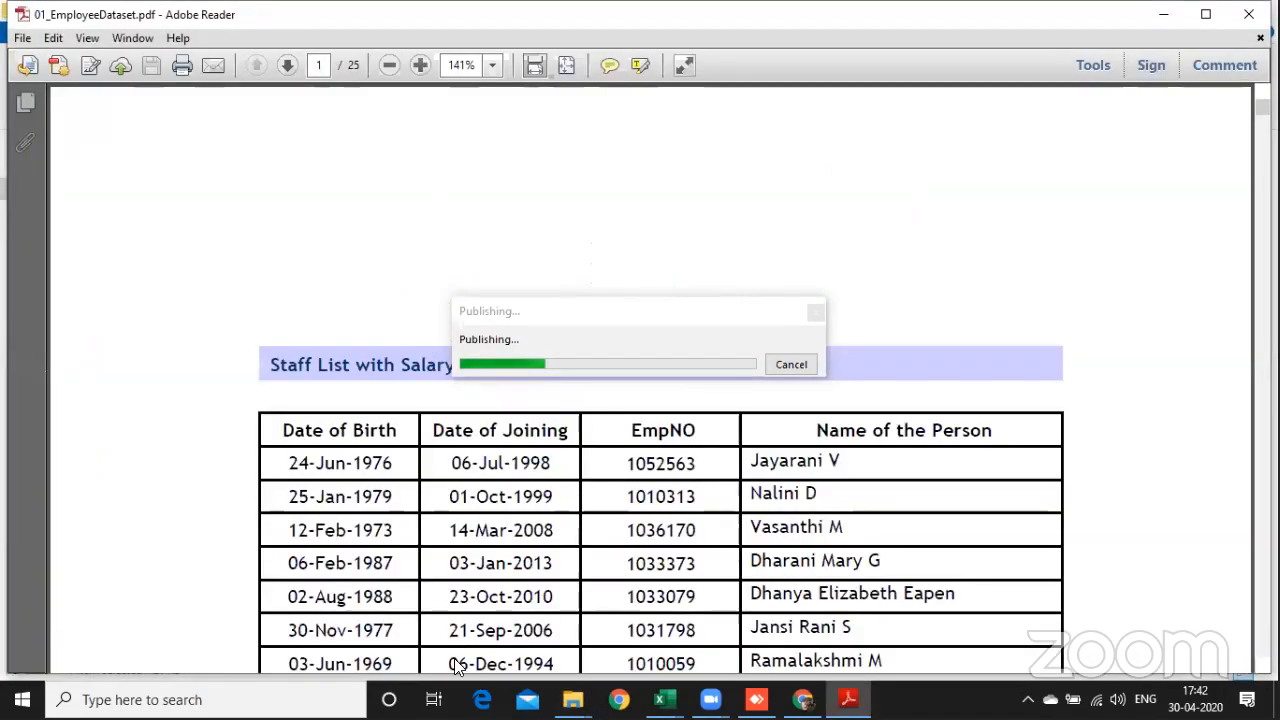
# Step: Look through the pages of the exported employee dataset PDF as far as the salary columns, and close it
pyautogui.scroll(-5, 435, 547)
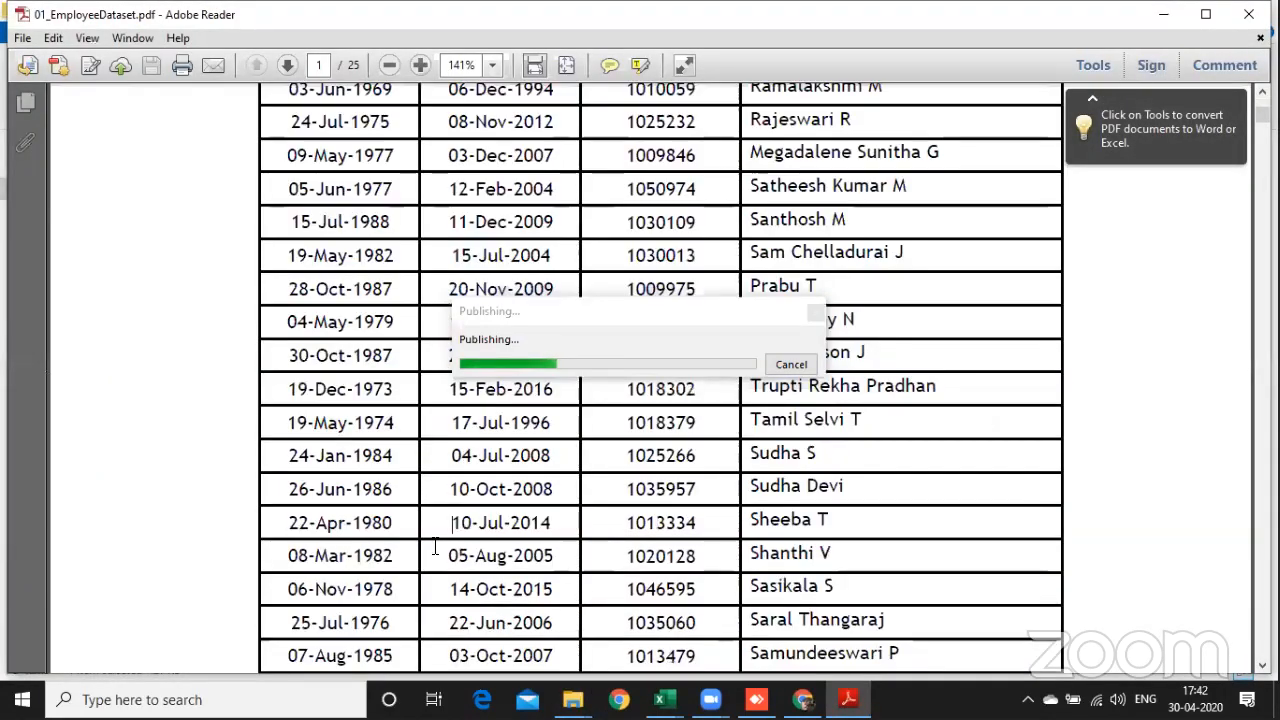
pyautogui.scroll(-20, 435, 547)
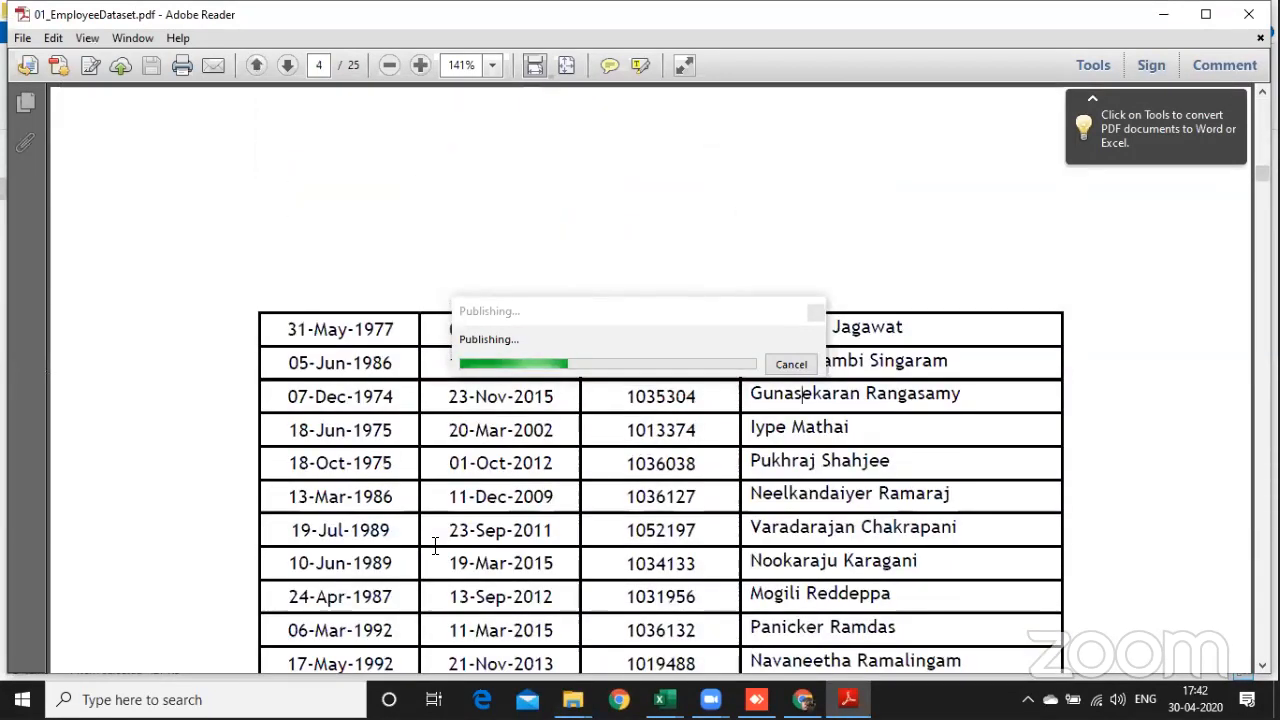
pyautogui.scroll(-15, 435, 547)
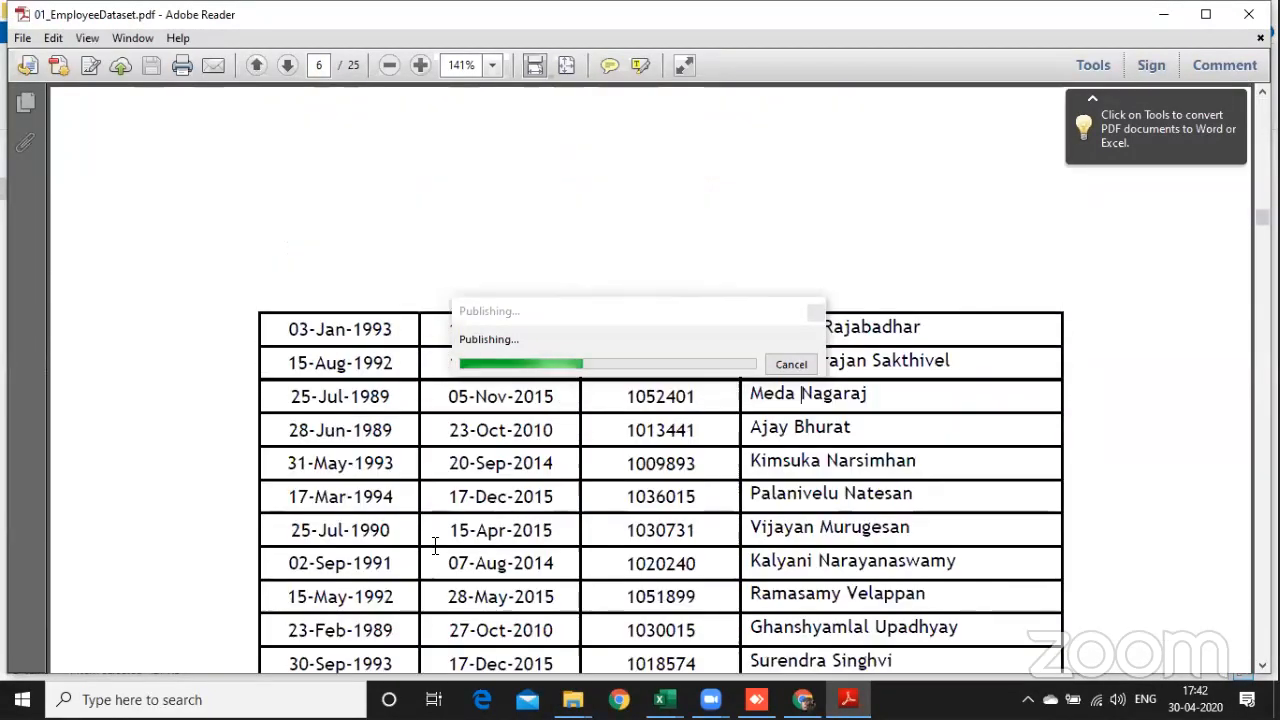
pyautogui.scroll(-8, 435, 547)
pyautogui.scroll(-12, 435, 547)
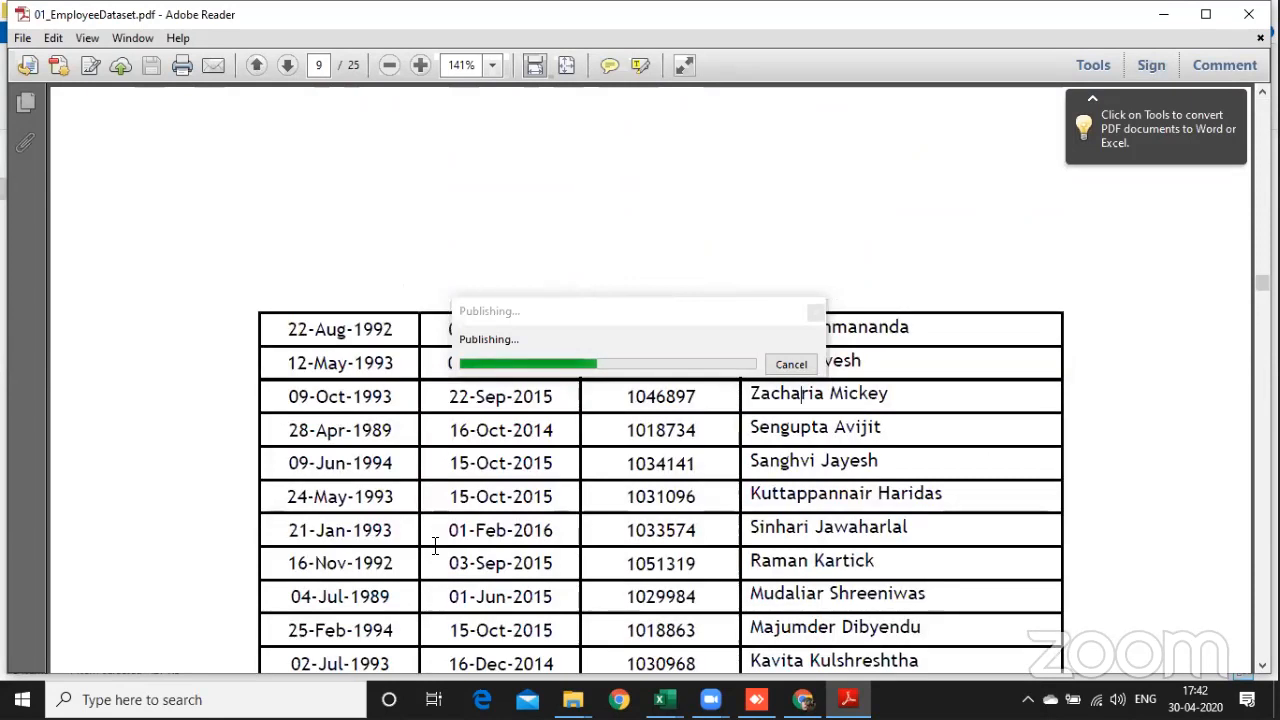
pyautogui.scroll(-10, 435, 547)
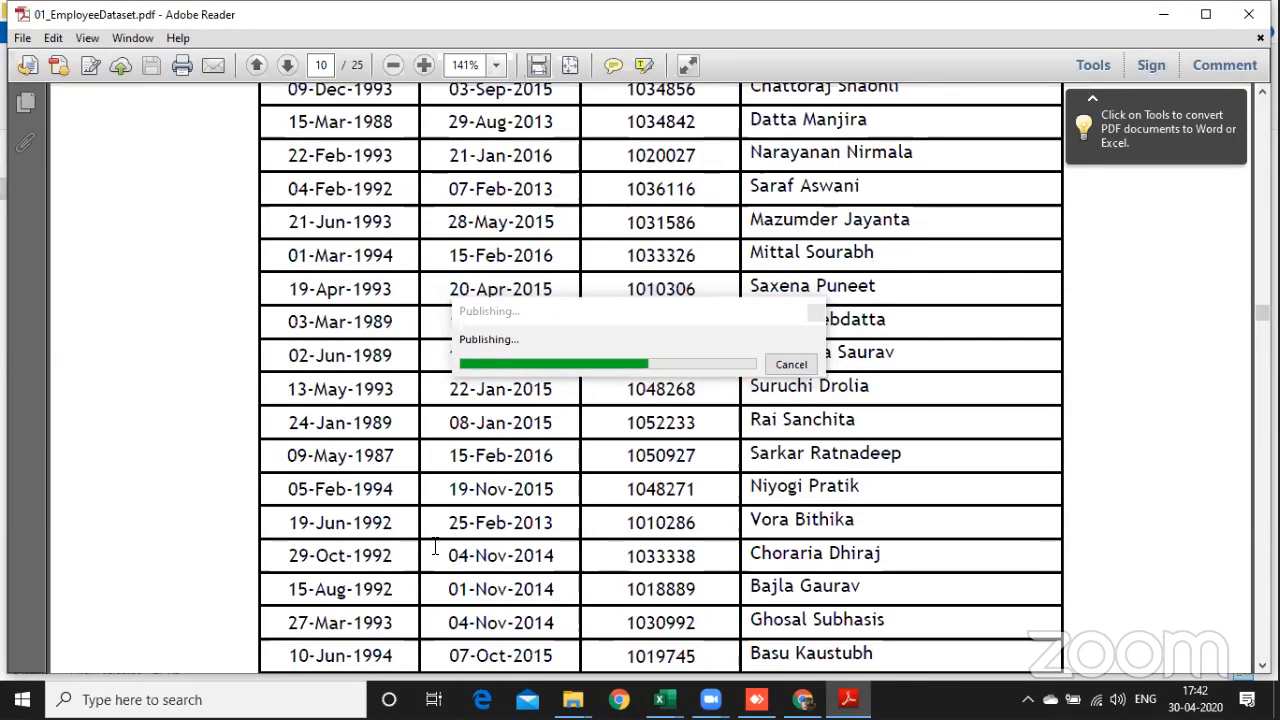
pyautogui.scroll(-10, 435, 547)
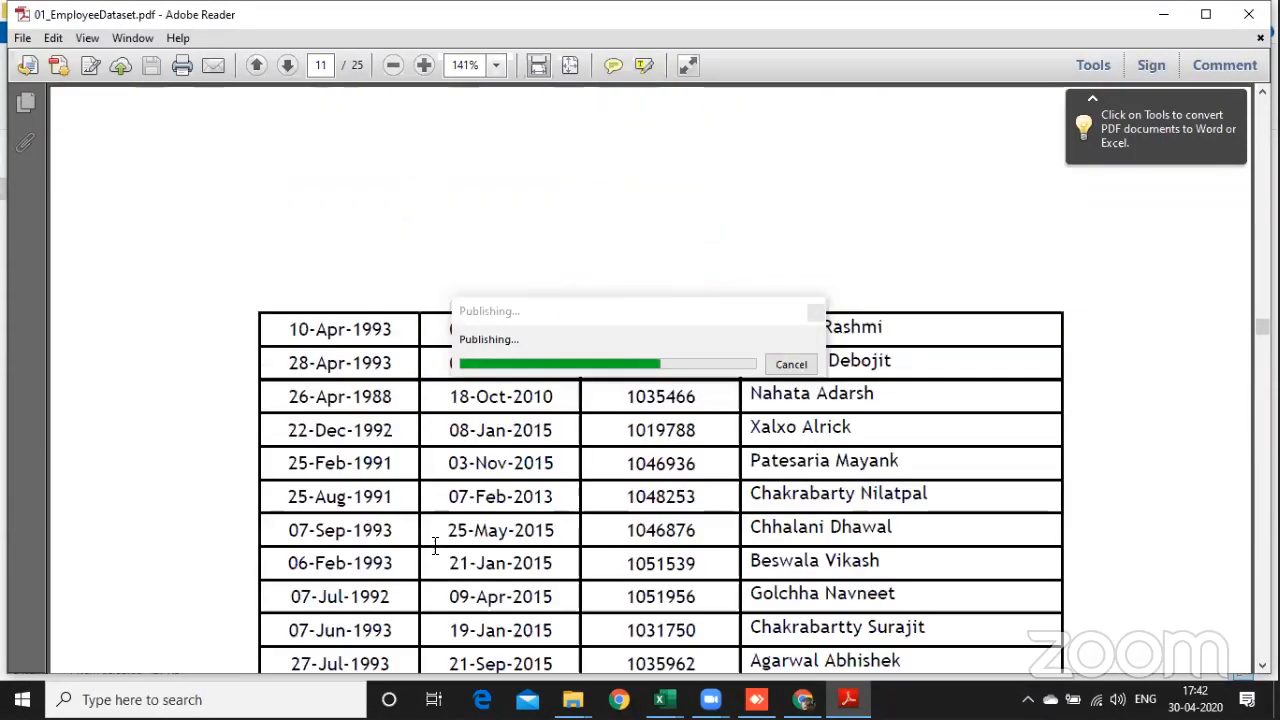
pyautogui.scroll(-5, 435, 547)
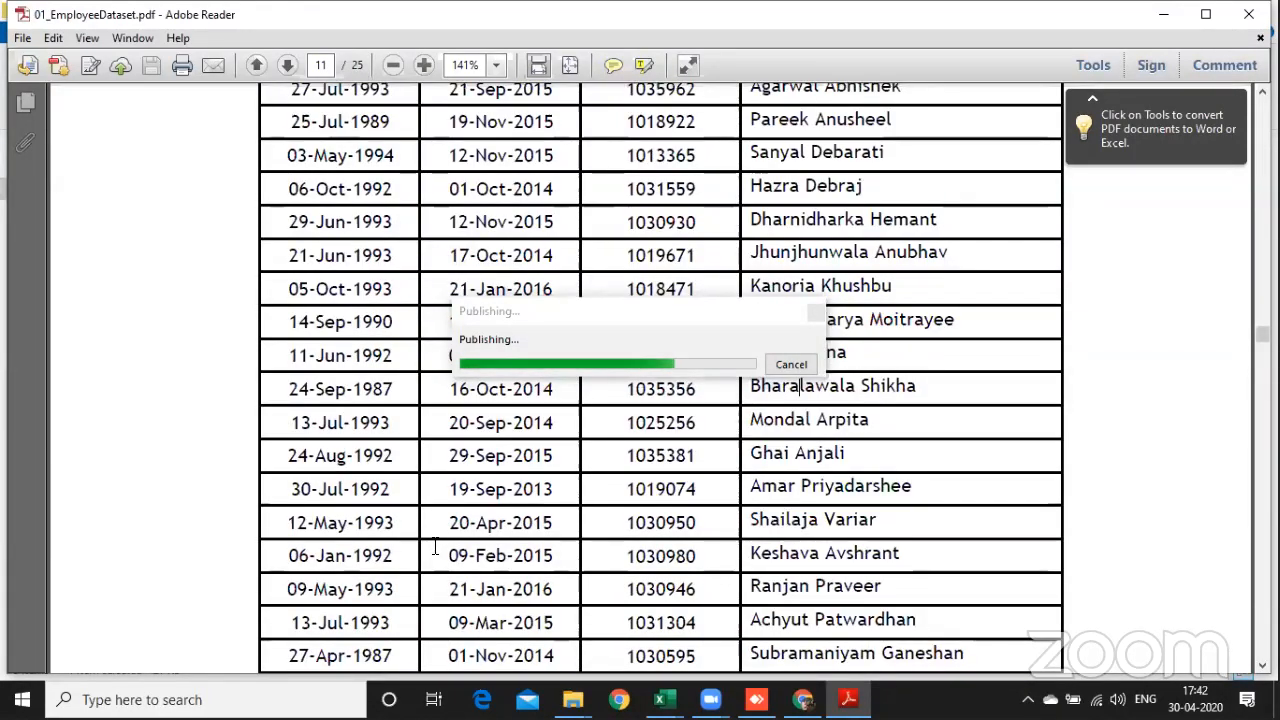
pyautogui.scroll(-15, 435, 547)
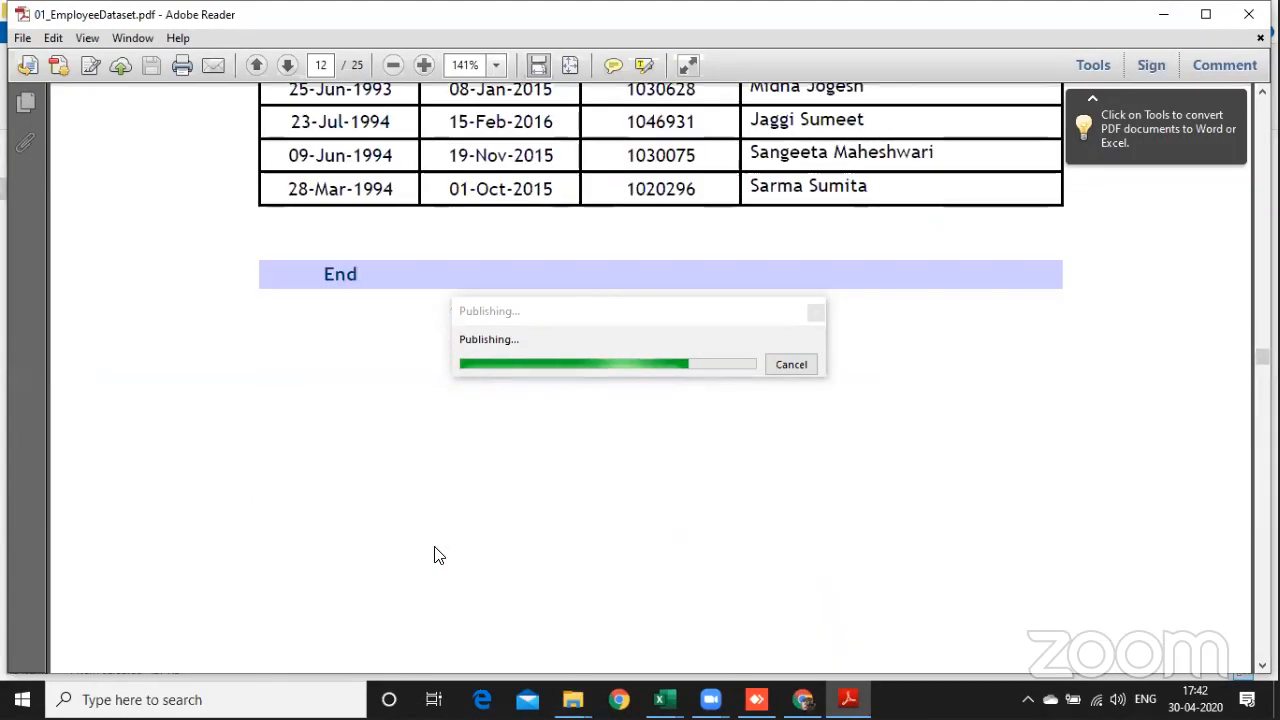
pyautogui.scroll(-10, 435, 555)
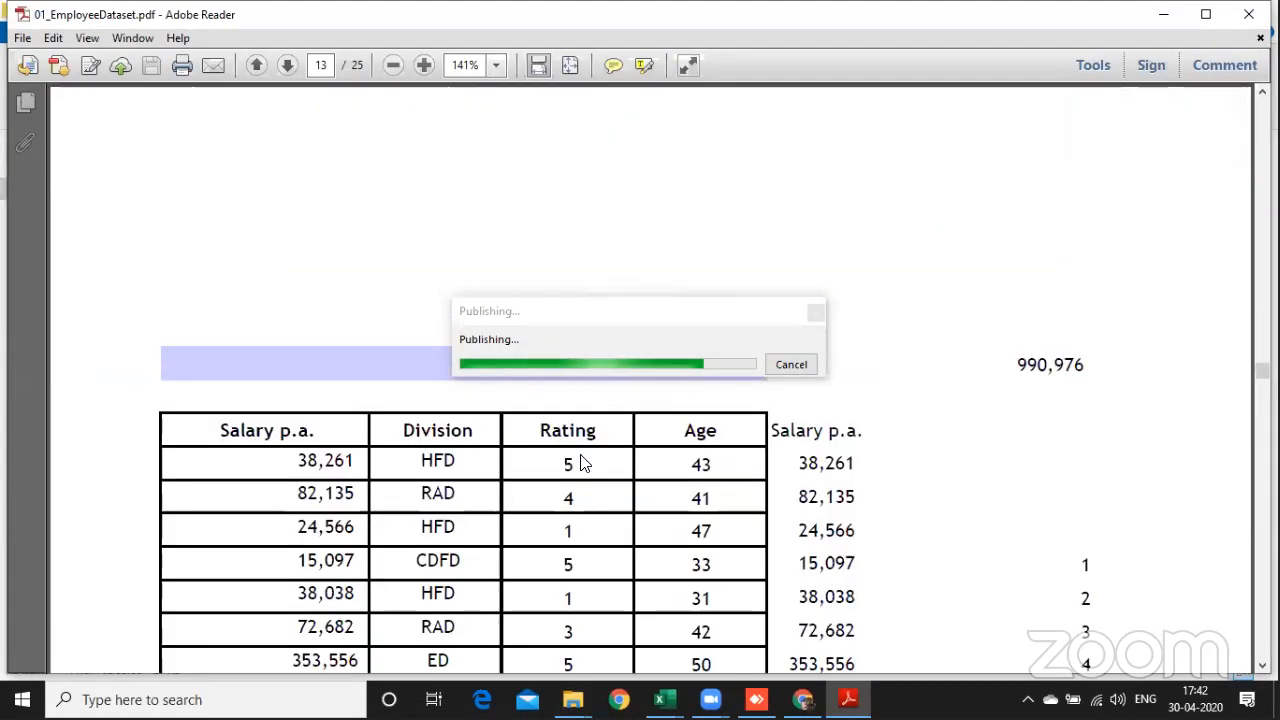
pyautogui.click(1249, 14)
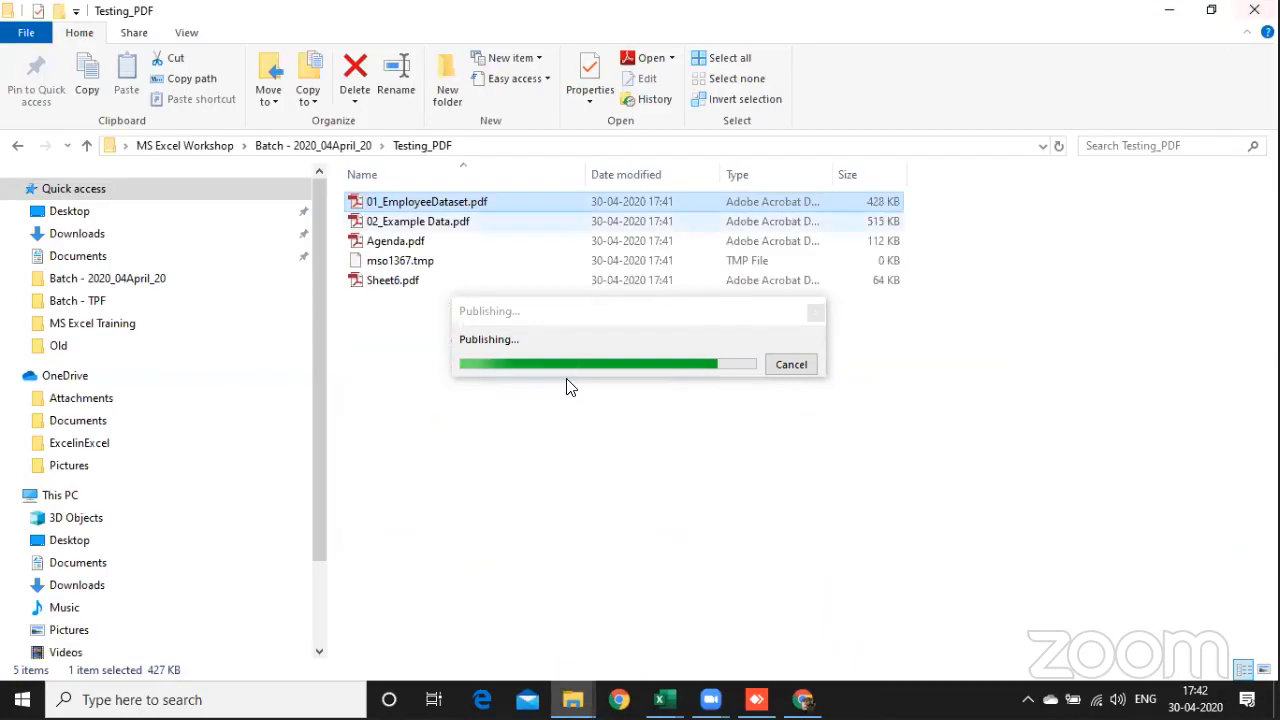
# Step: Open the exported Sheet6.pdf, look through both of its pages and close it
pyautogui.click(387, 280)
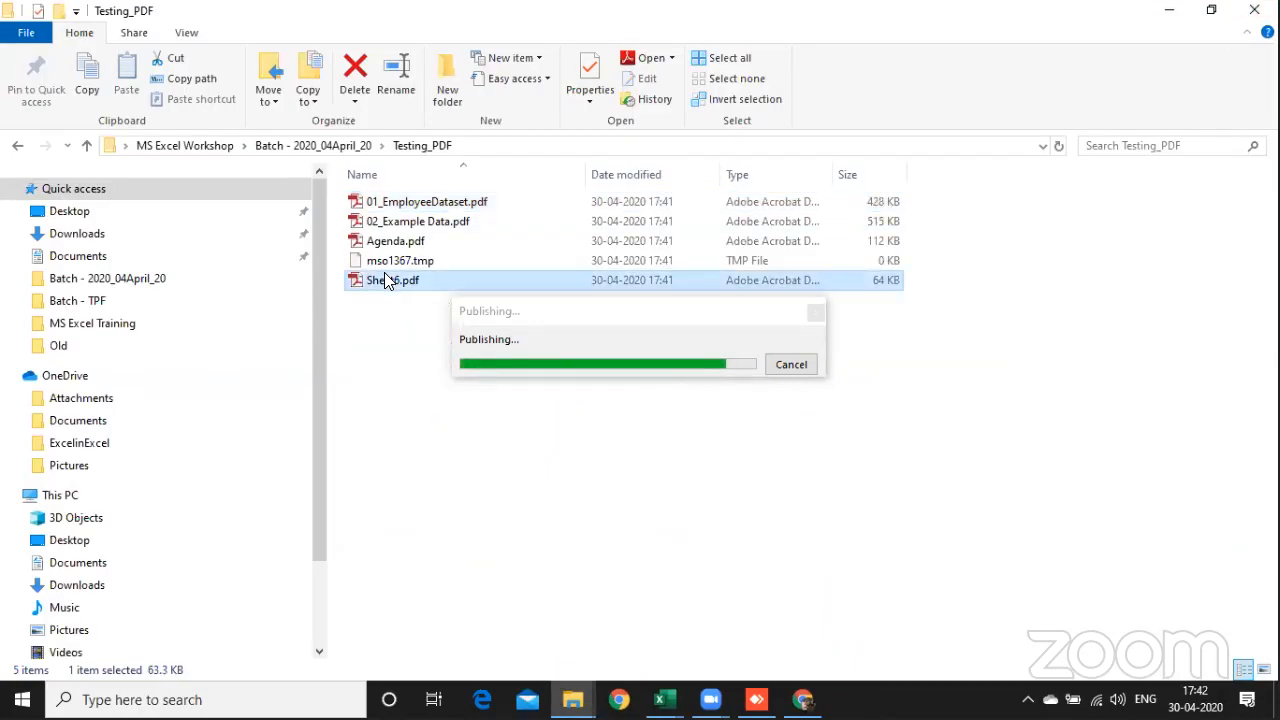
pyautogui.doubleClick(387, 280)
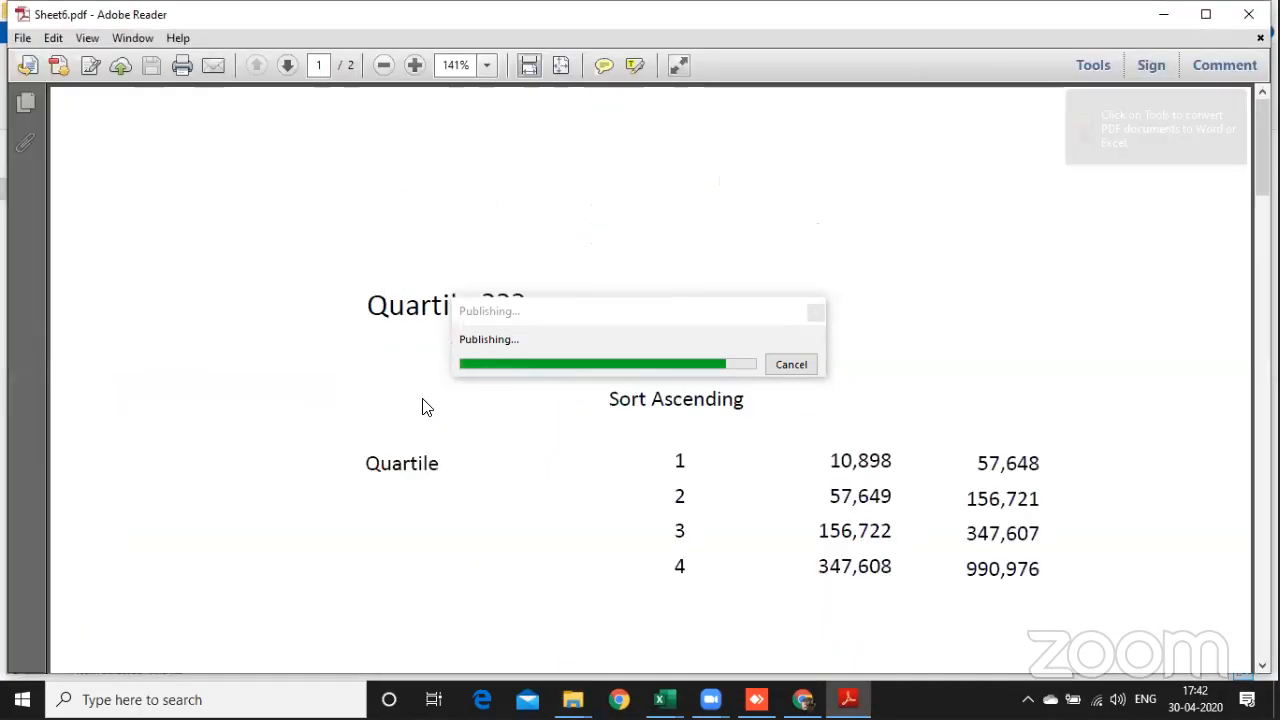
pyautogui.scroll(-10, 437, 452)
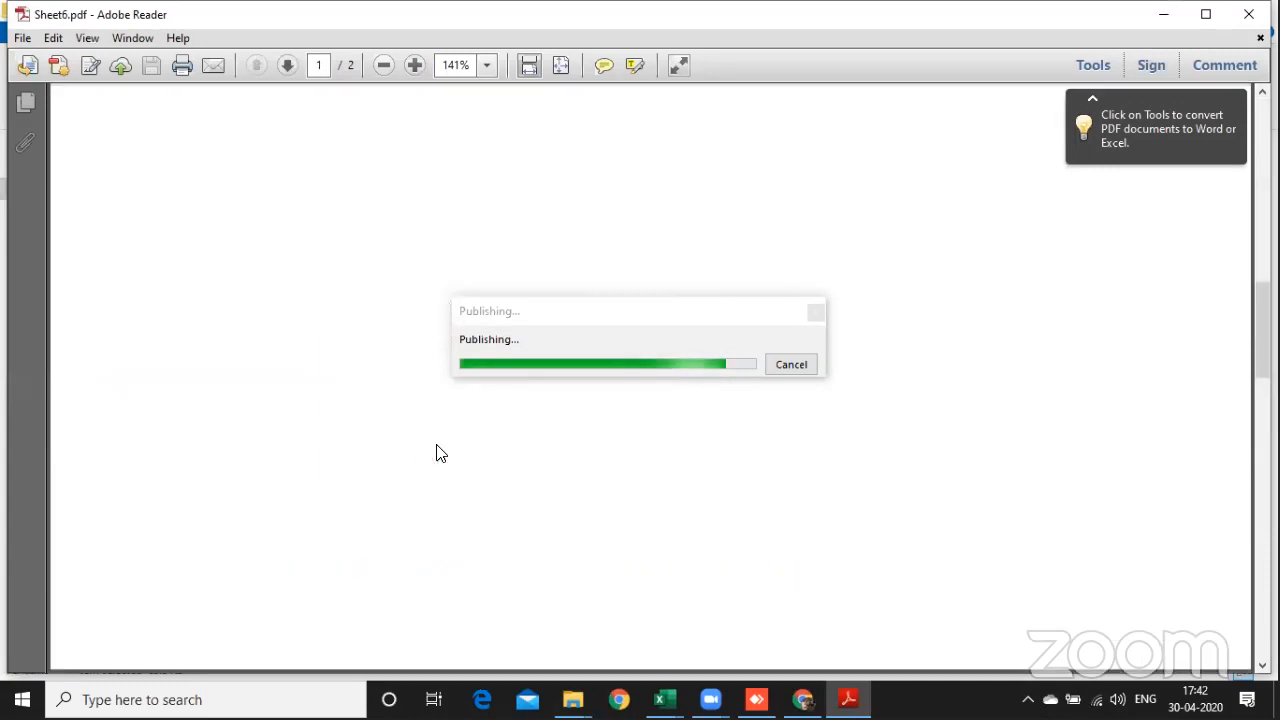
pyautogui.scroll(-5, 437, 452)
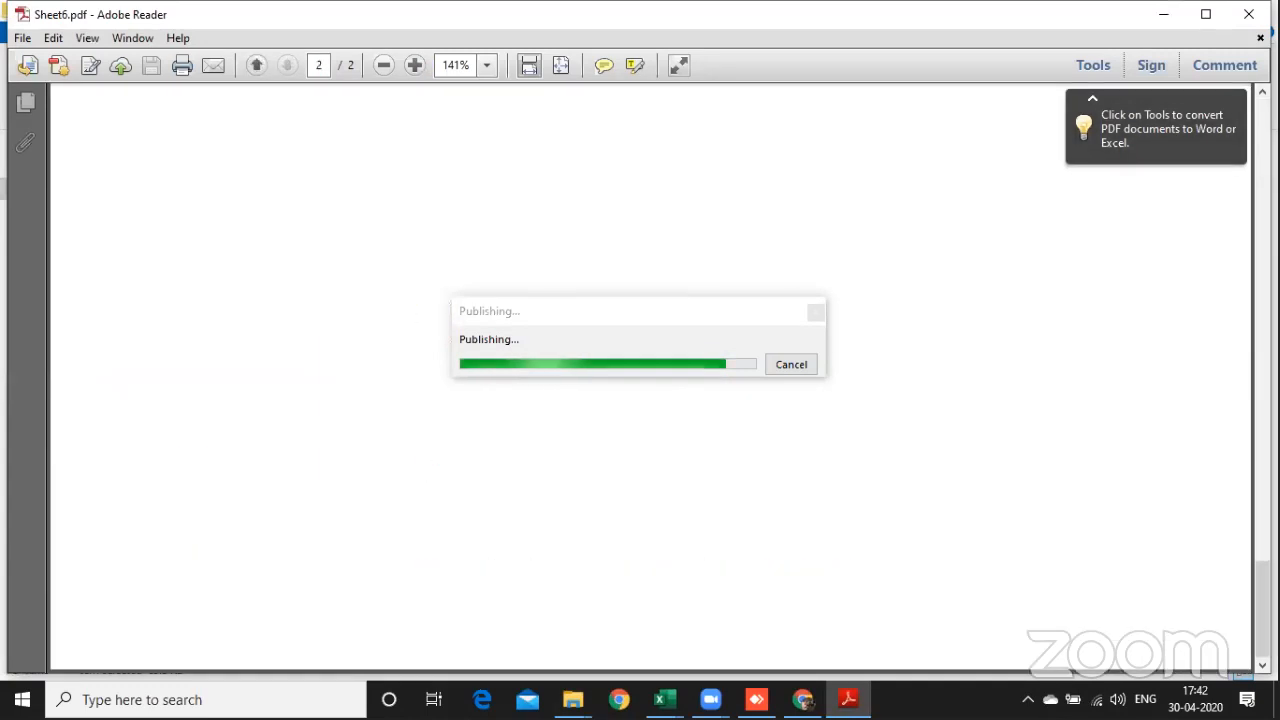
pyautogui.click(1249, 14)
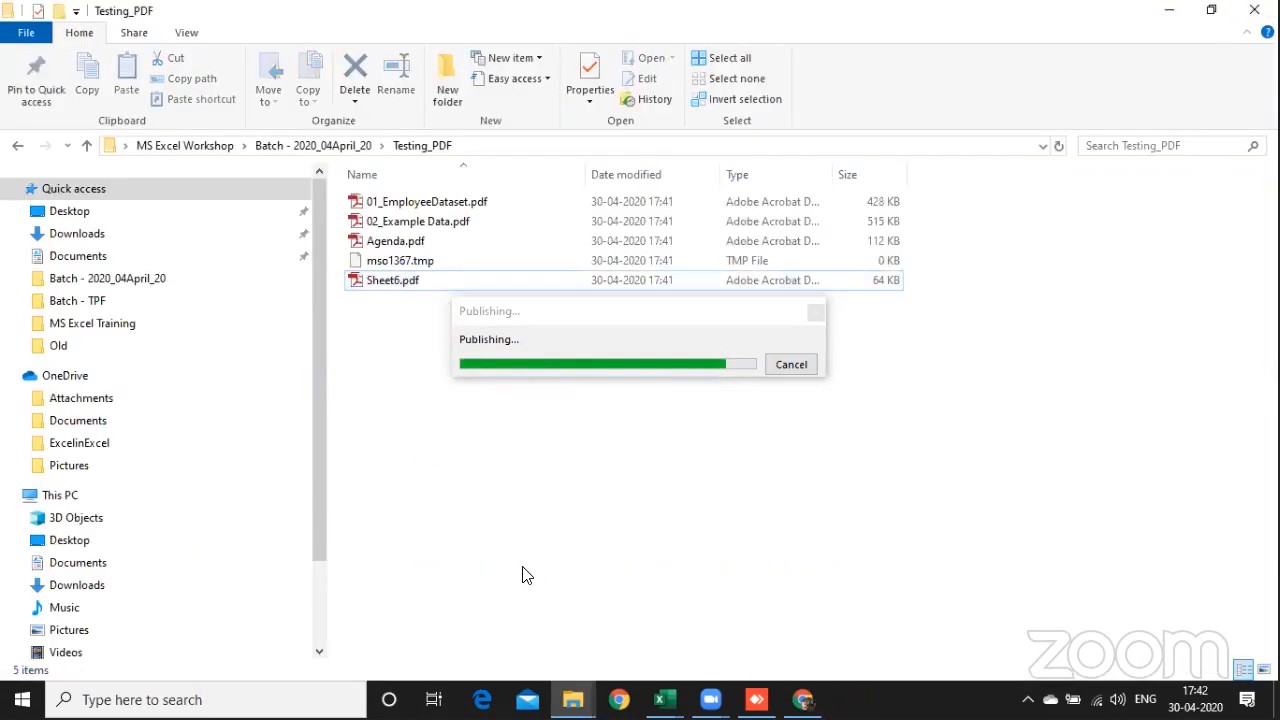
# Step: Return to the 05_Tips & Tricks.xlsx workbook and dismiss the worksheet export message
pyautogui.hotkey('alt', 'Tab')
pyautogui.hotkey('alt', 'Tab')
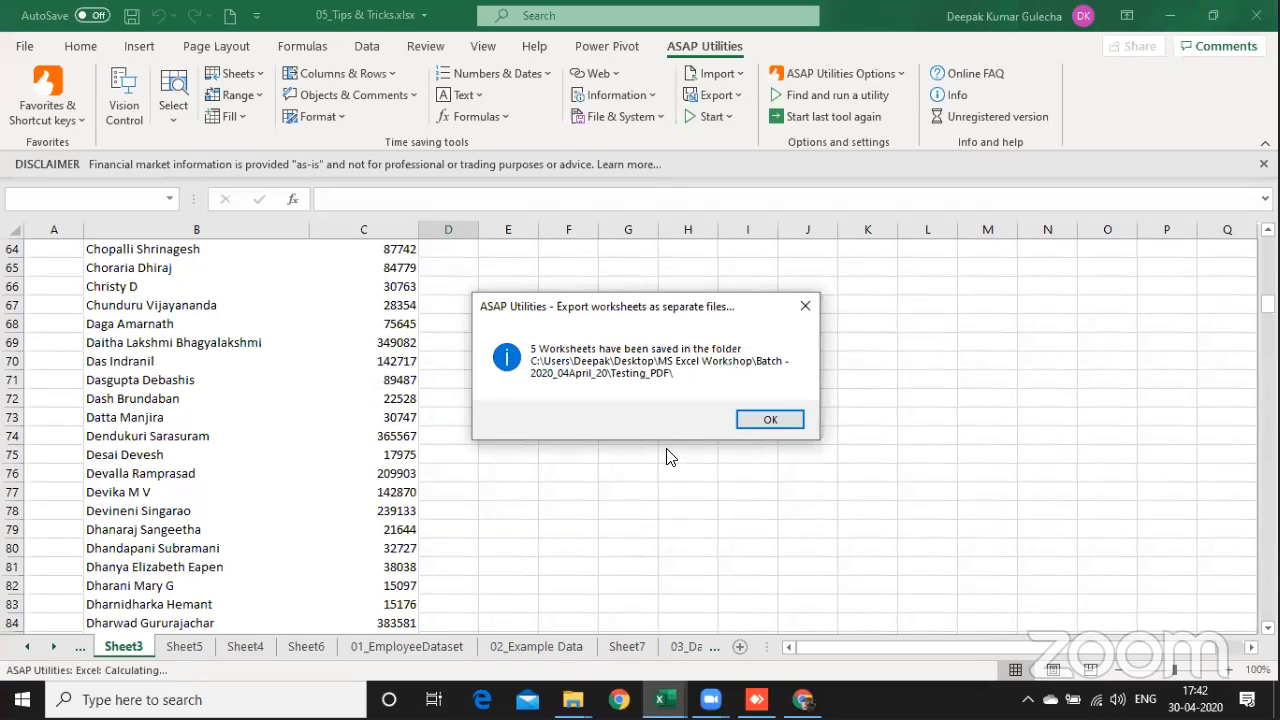
pyautogui.click(768, 419)
pyautogui.click(539, 451)
pyautogui.press('Left')
pyautogui.press('Left')
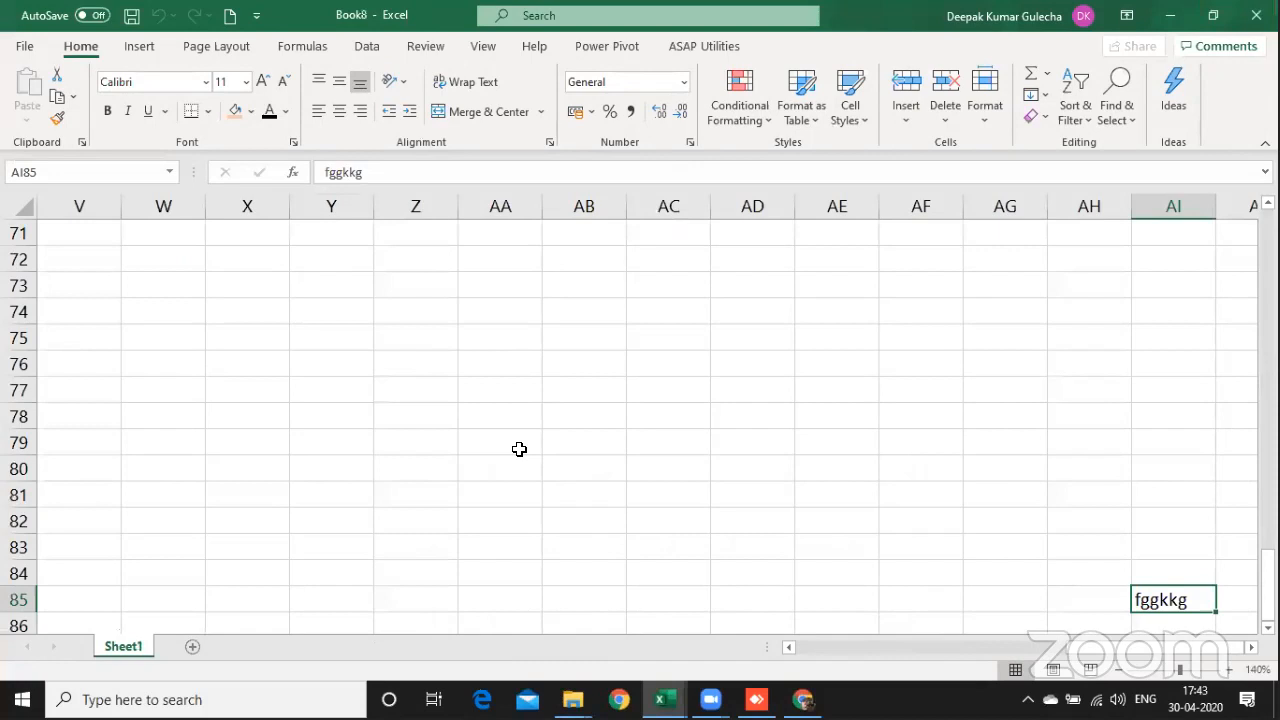
# Step: Go to cell A1 of the Book8 workbook and close the workbook without saving it
pyautogui.hotkey('ctrl', 'Up')
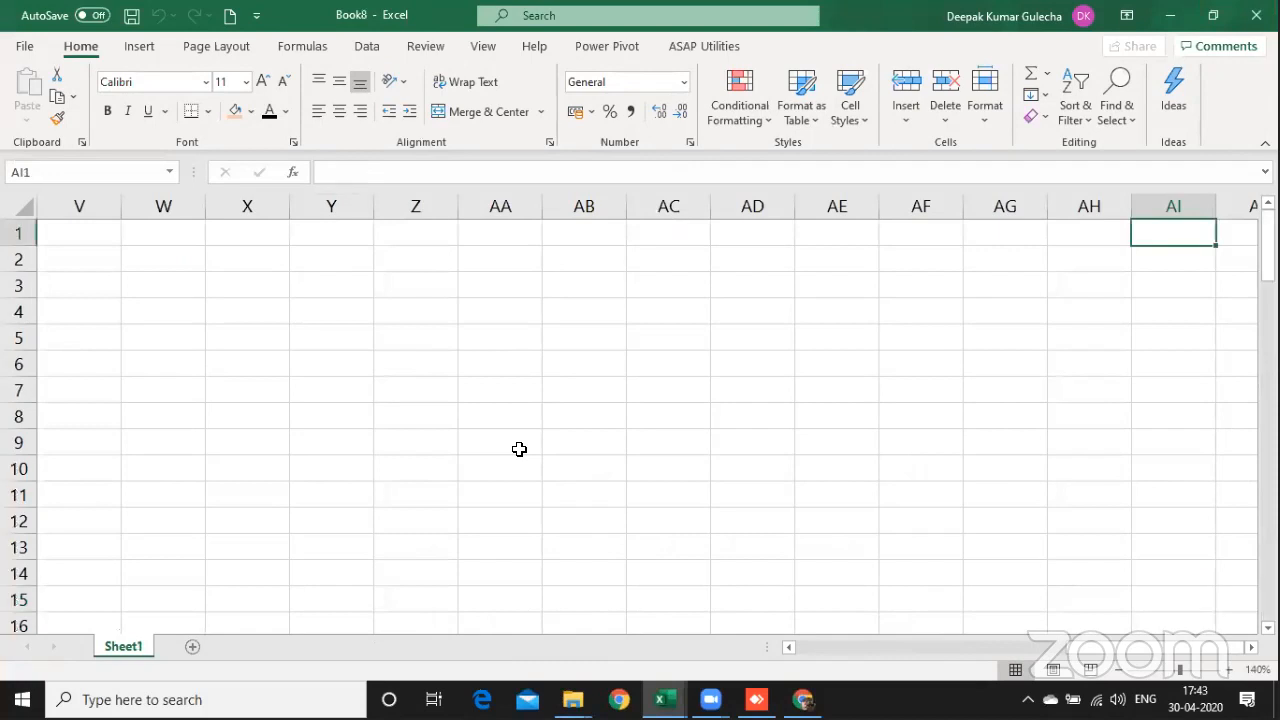
pyautogui.hotkey('ctrl', 'Left')
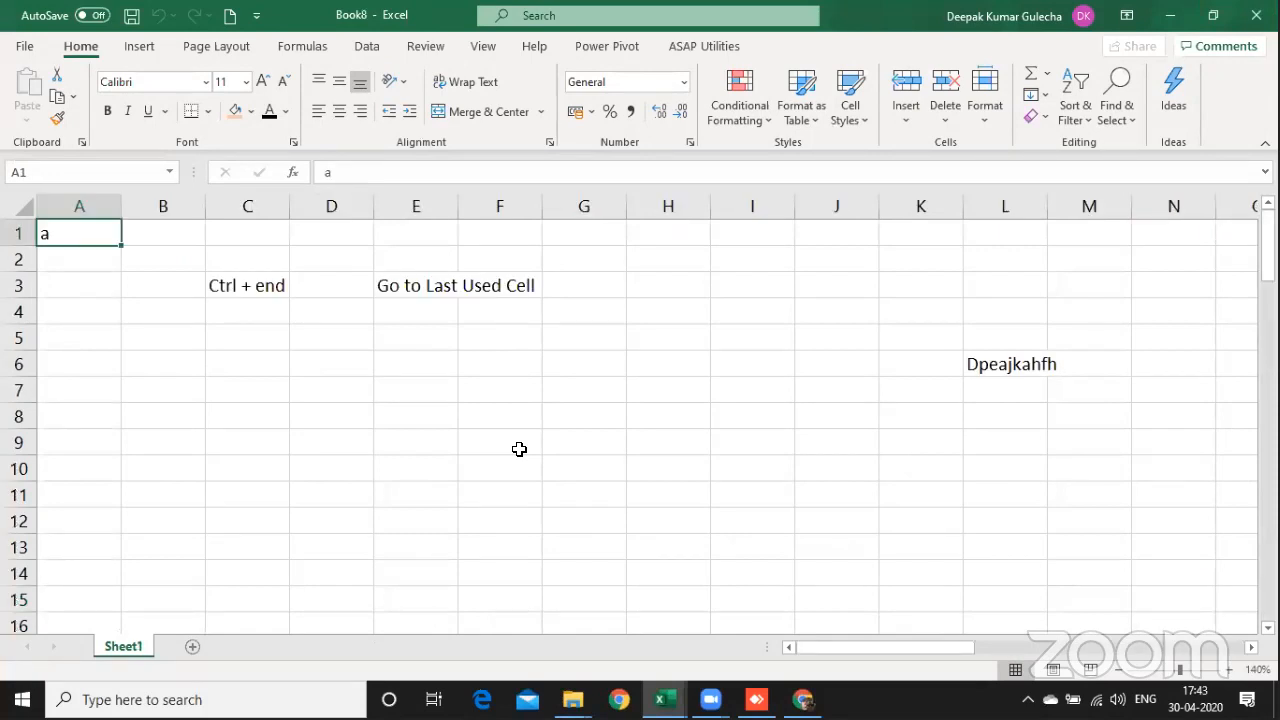
pyautogui.hotkey('alt', 'f')
pyautogui.press('c')
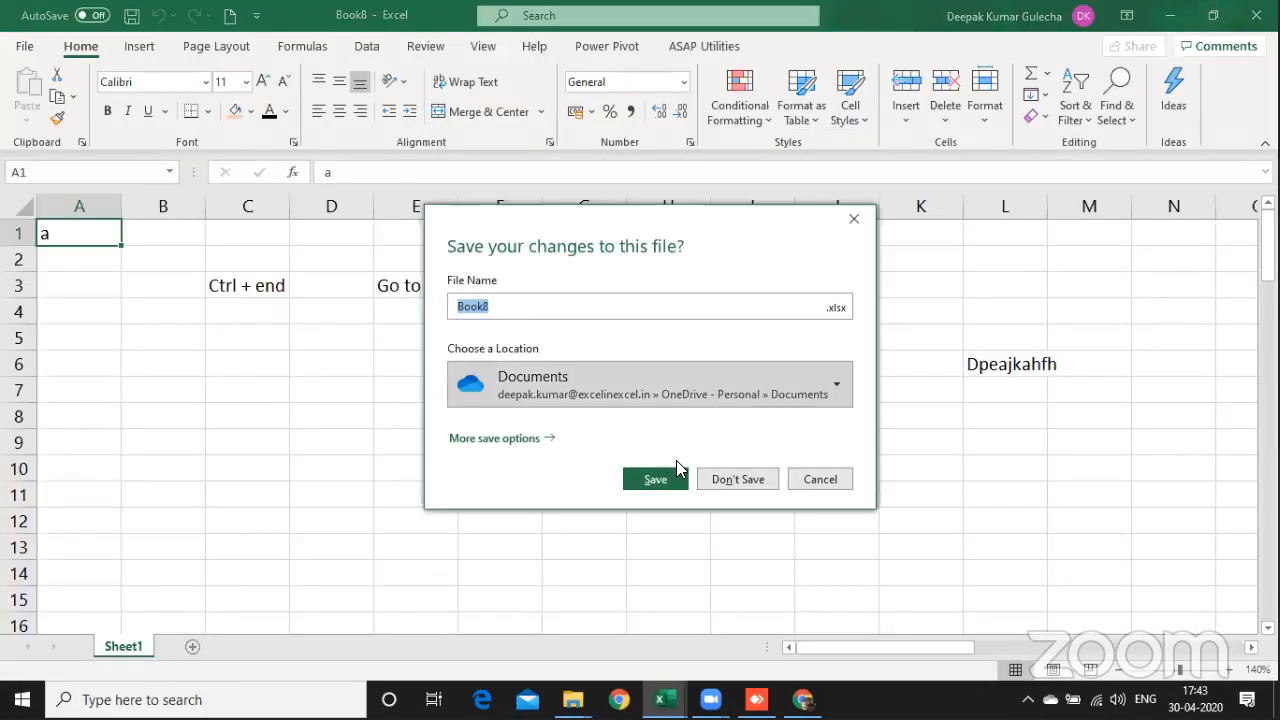
pyautogui.click(738, 479)
# Step: Switch to the 01C_Print.xlsx workbook and select cell E9 in the Sales Dataset
pyautogui.hotkey('alt', 'Tab')
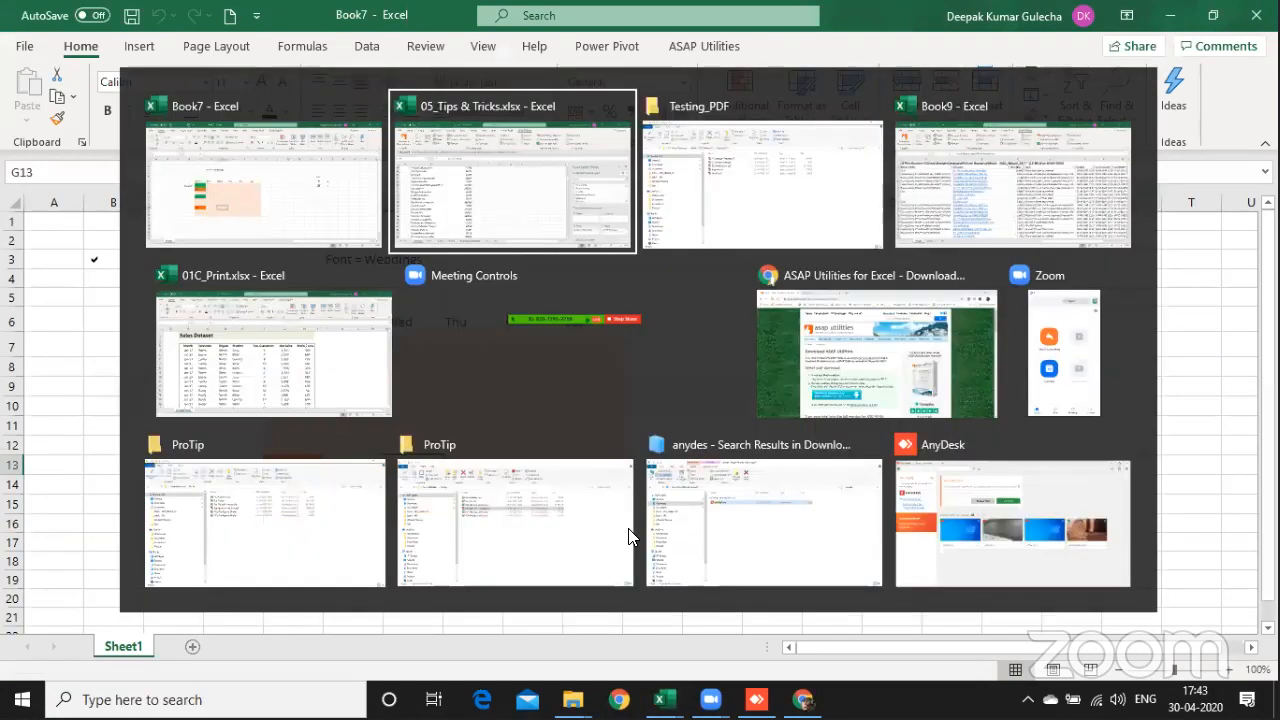
pyautogui.hotkey('alt', 'Tab')
pyautogui.hotkey('alt', 'Tab')
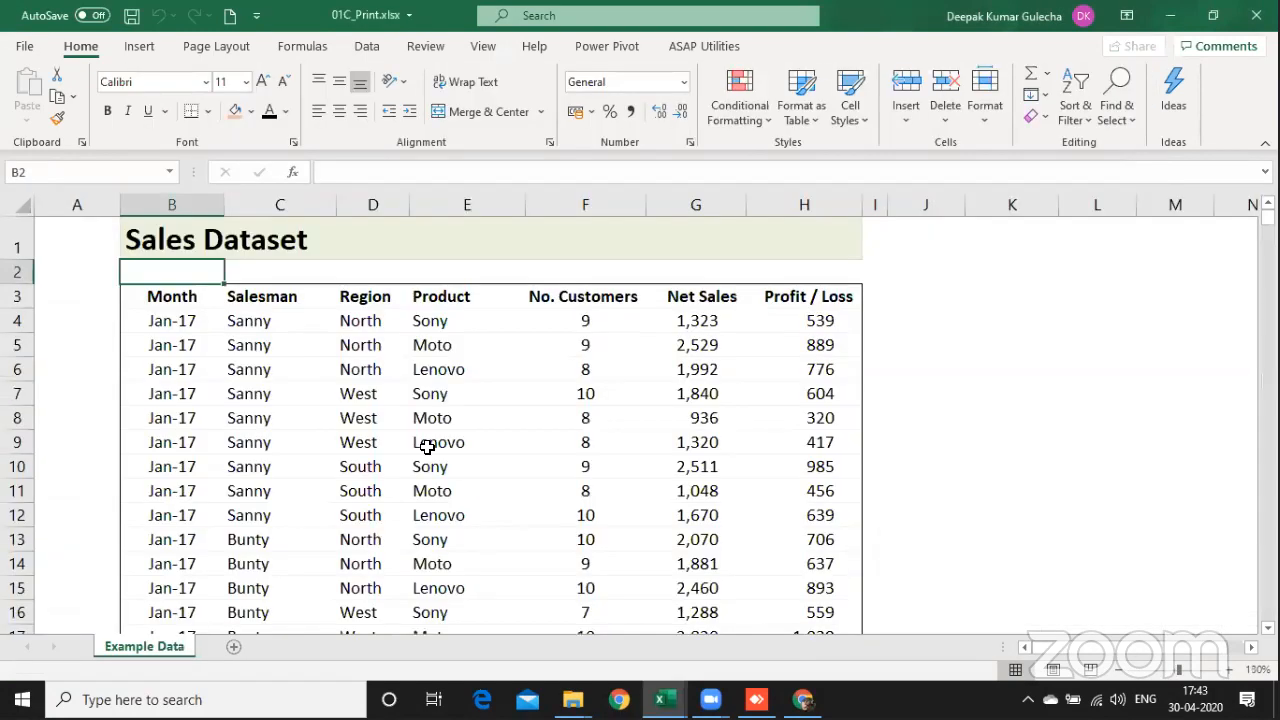
pyautogui.click(427, 446)
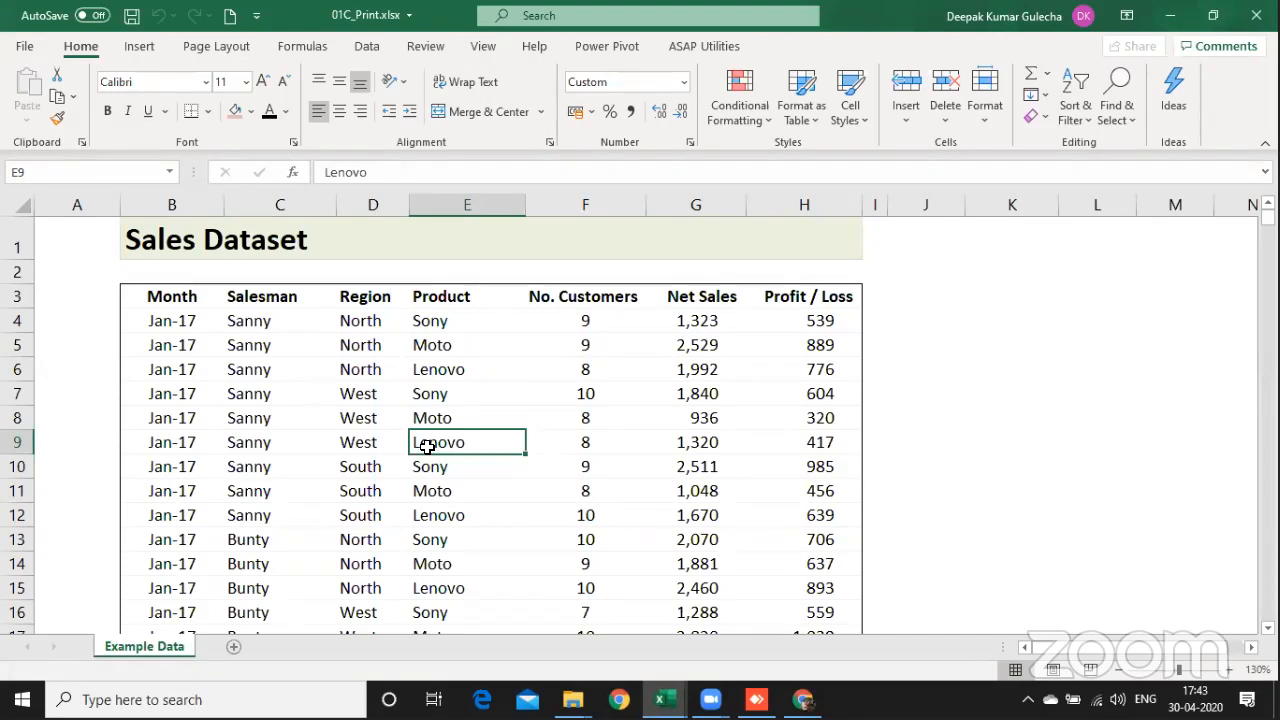
# Step: Examine the first two pages of the Sales Dataset in the print preview and return to the sheet
pyautogui.hotkey('ctrl', 'p')
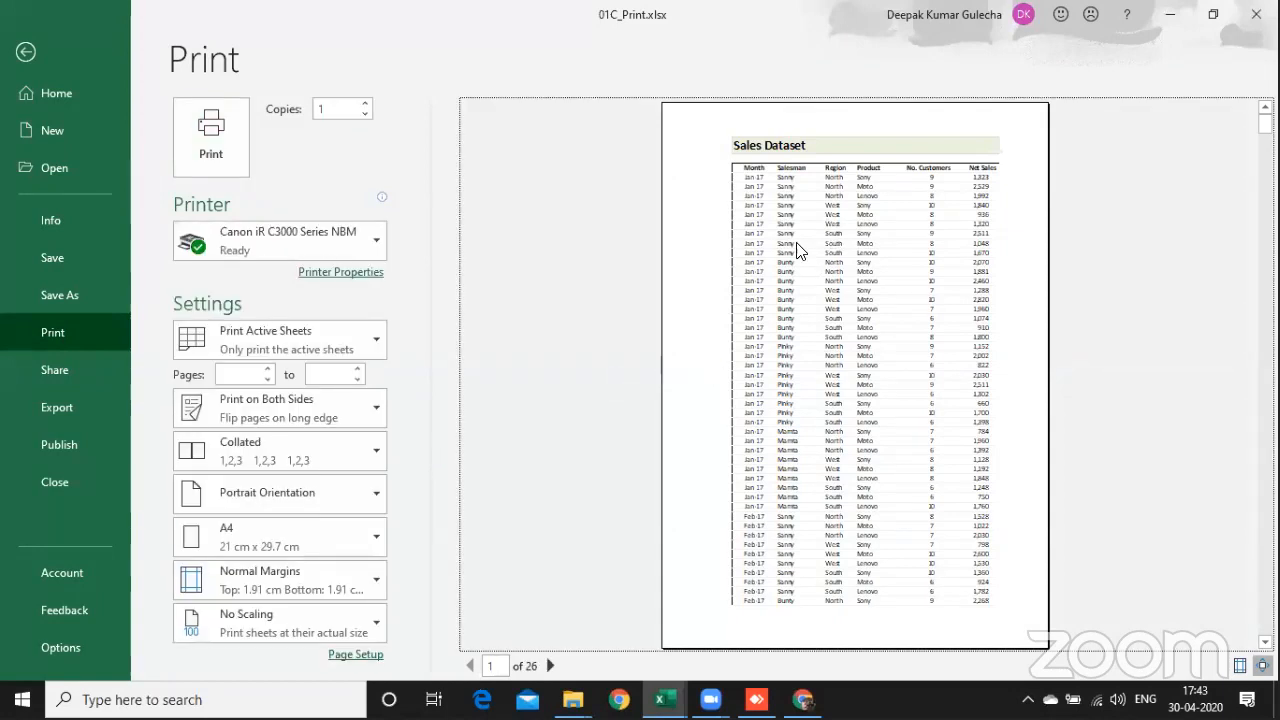
pyautogui.scroll(-1, 795, 252)
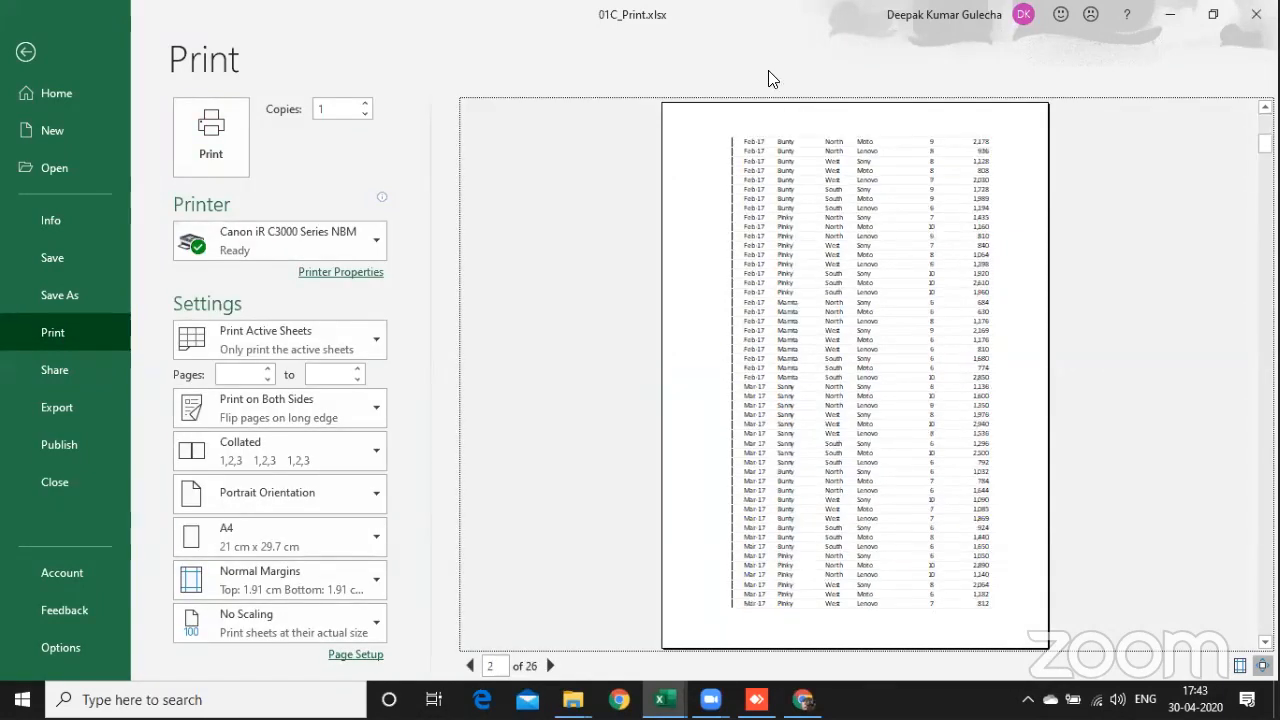
pyautogui.scroll(1, 763, 72)
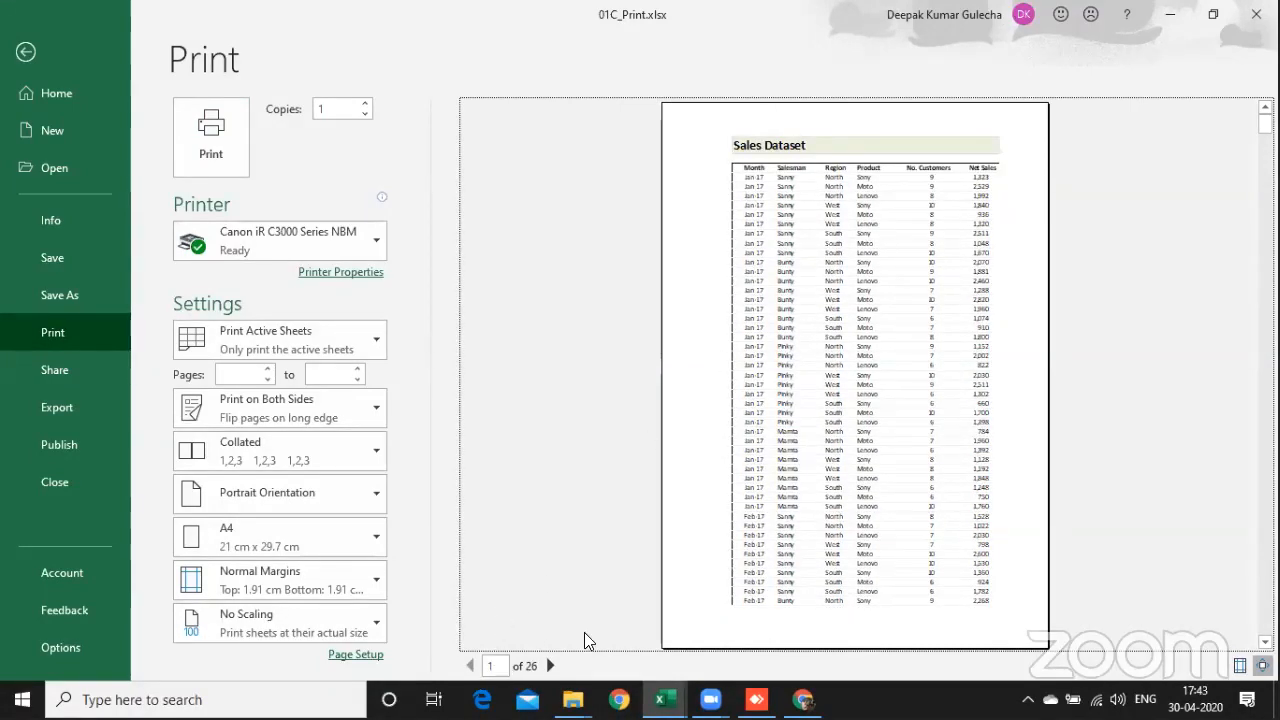
pyautogui.scroll(-1, 584, 632)
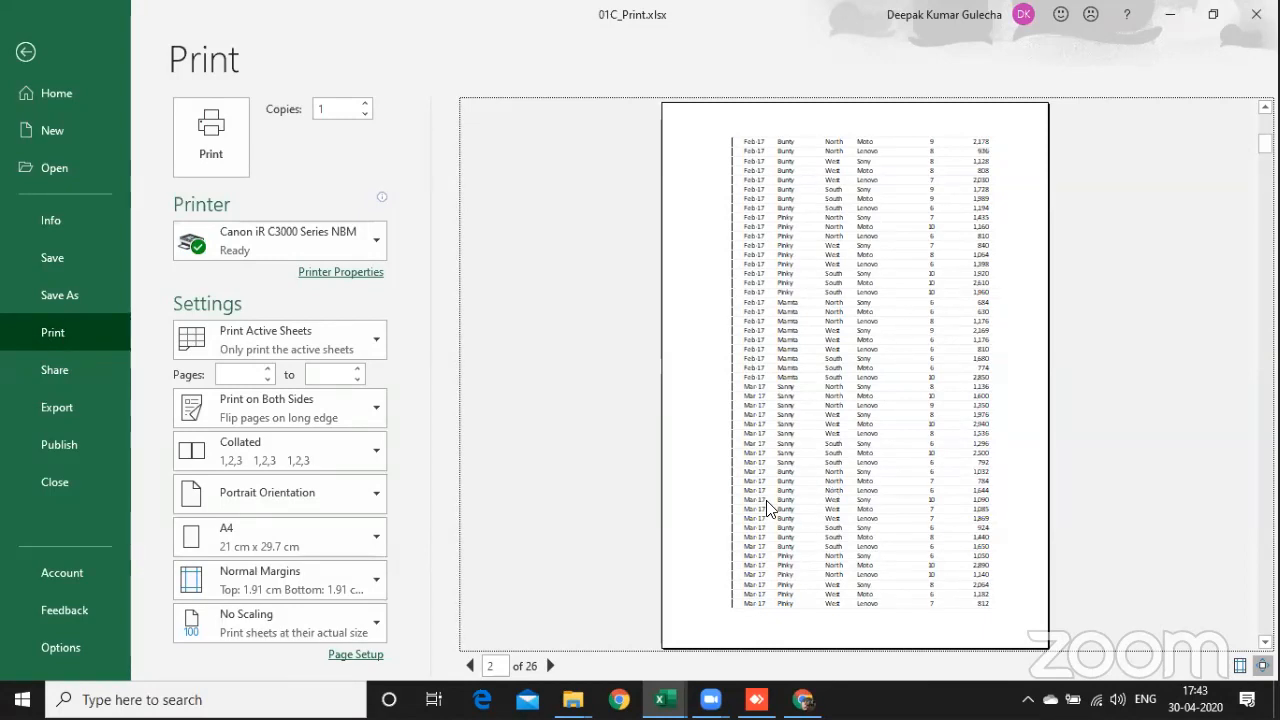
pyautogui.press('Escape')
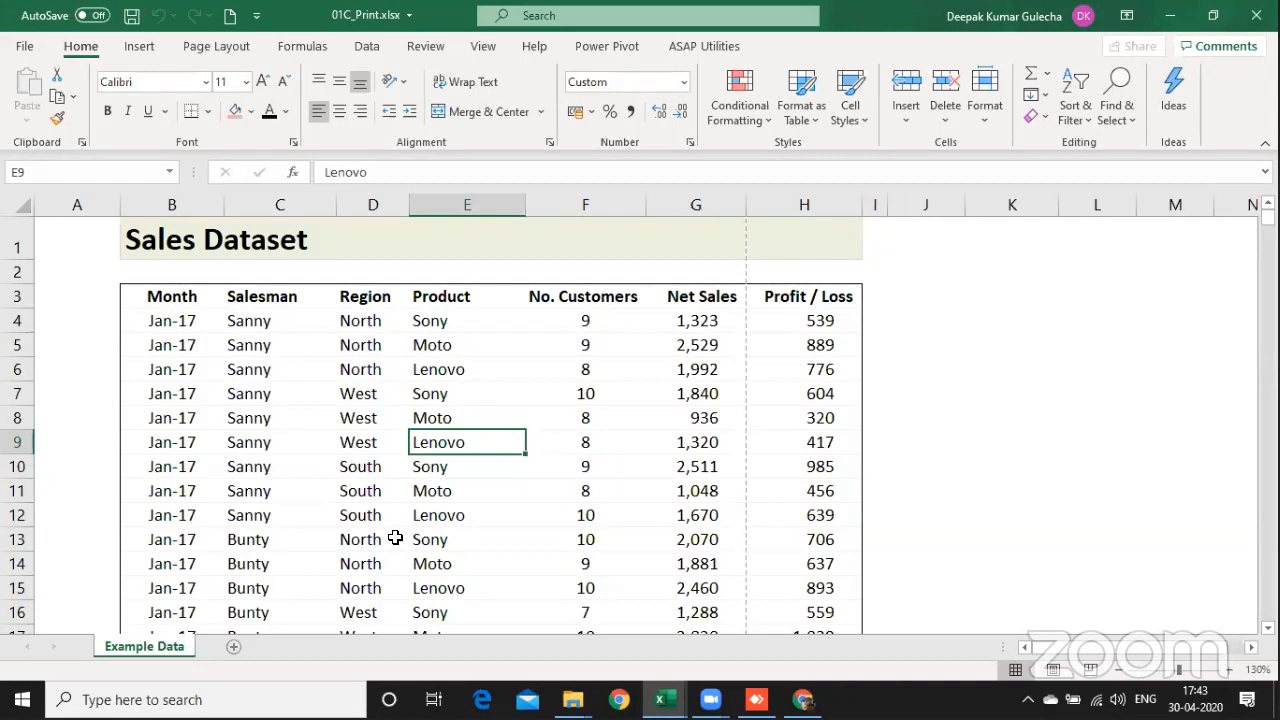
# Step: Insert two blank rows above the table's header row and make column A narrower
pyautogui.hotkey('ctrl', 'Up')
pyautogui.press('Left')
pyautogui.press('Left')
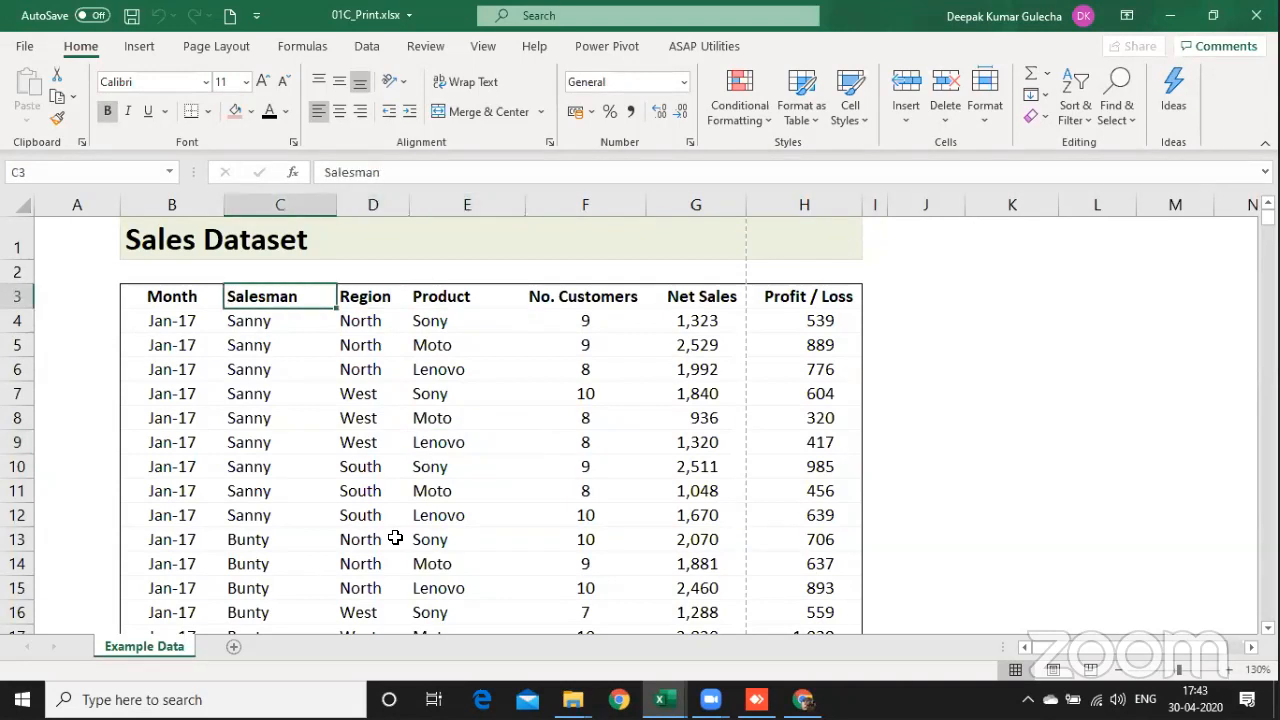
pyautogui.press('Left')
pyautogui.hotkey('alt', 'i')
pyautogui.press('r')
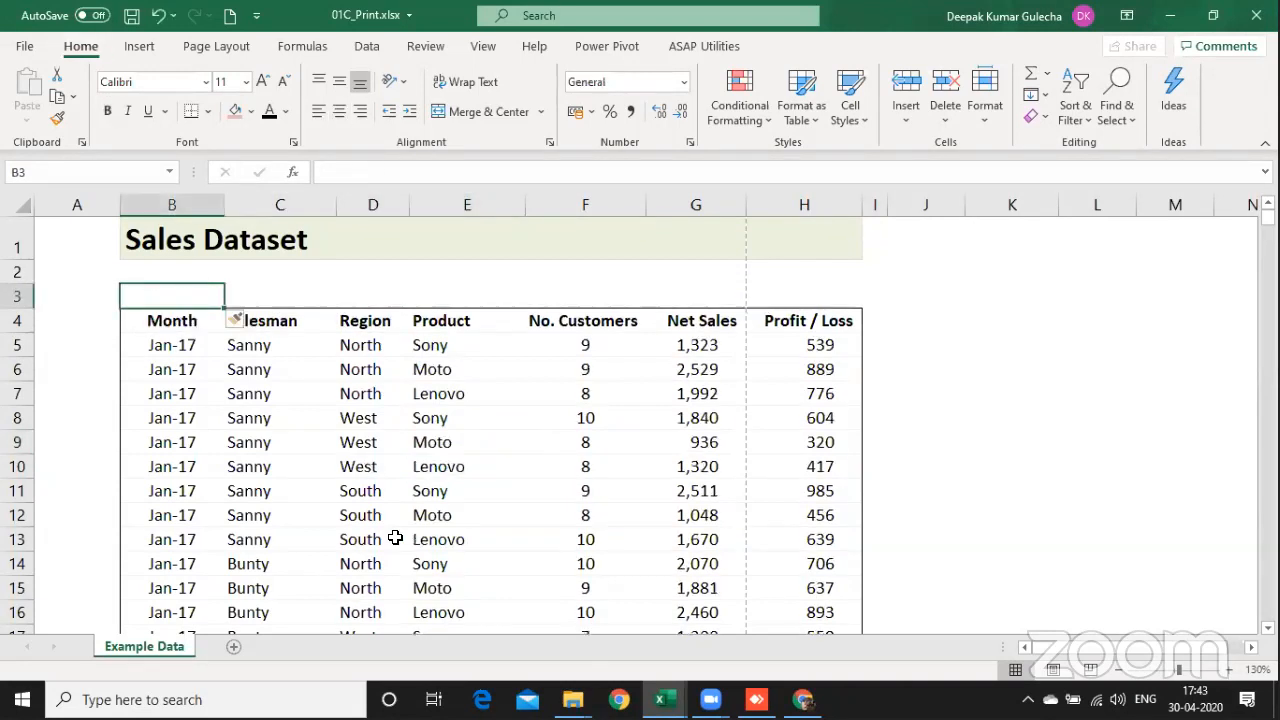
pyautogui.hotkey('alt', 'i')
pyautogui.press('r')
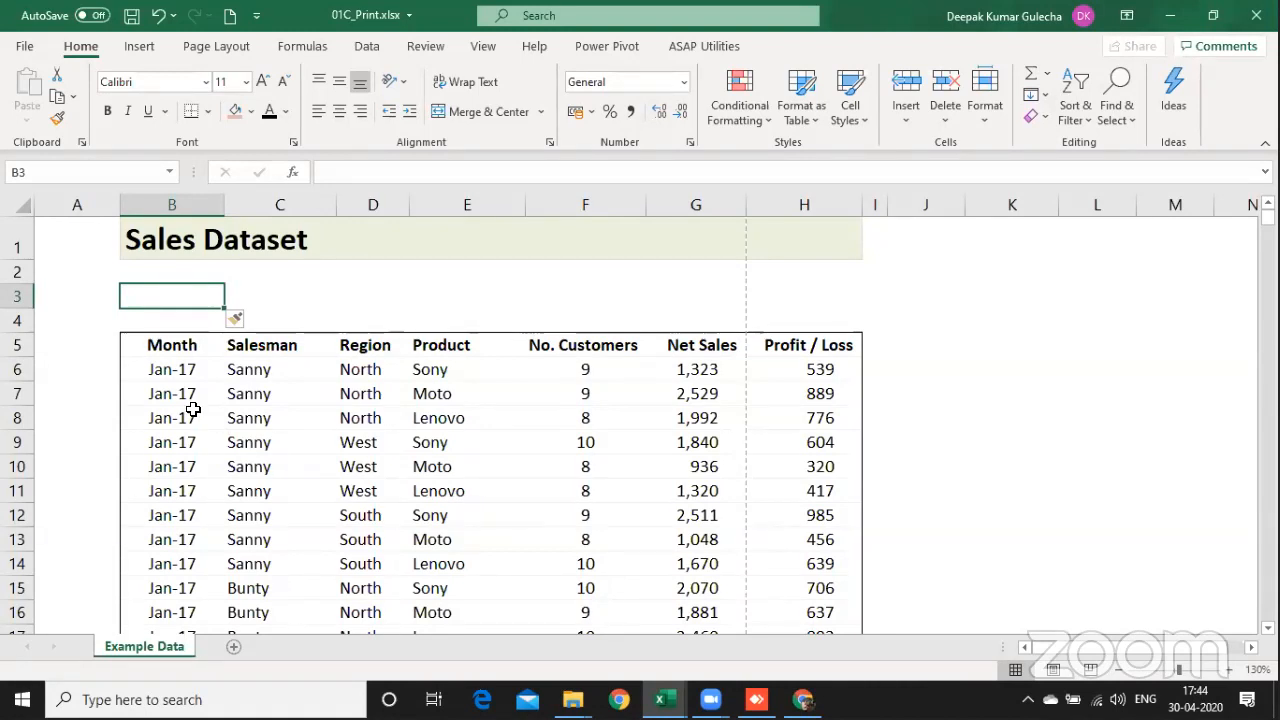
pyautogui.moveTo(118, 205); pyautogui.dragTo(66, 205)
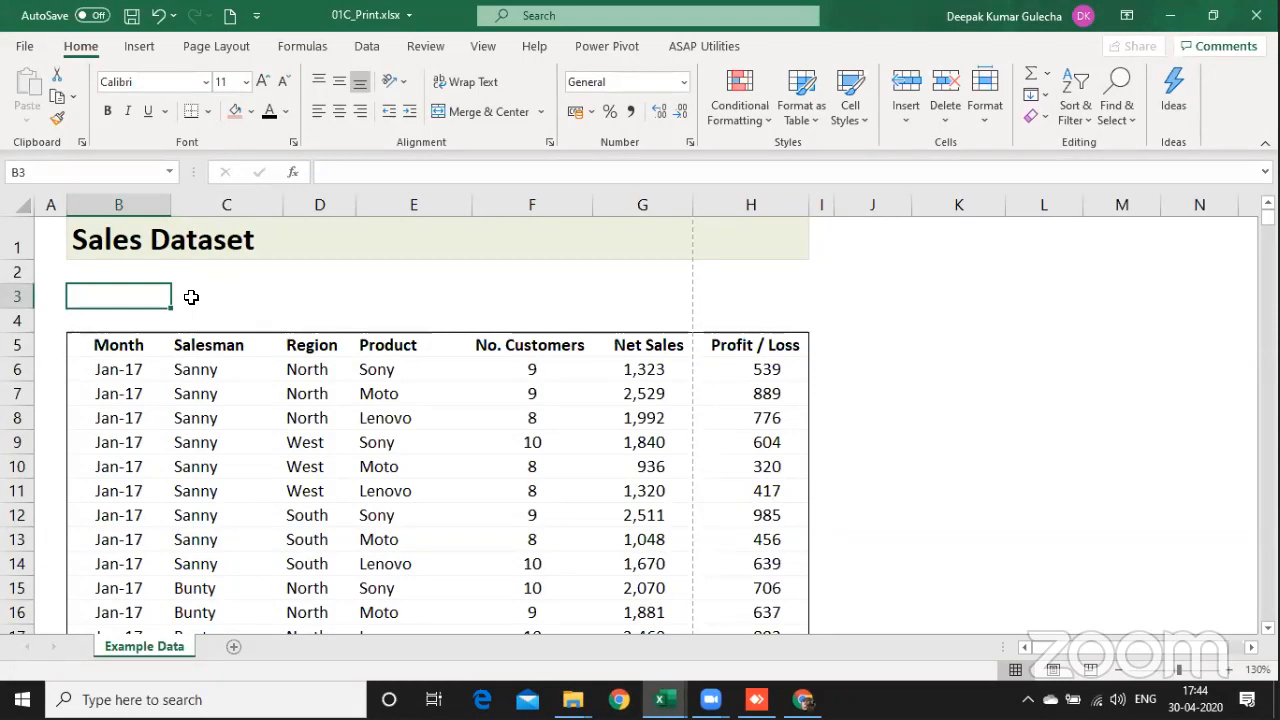
# Step: Enter the formula =CELL("filename") in cell B3 above the table
pyautogui.write('=ce')
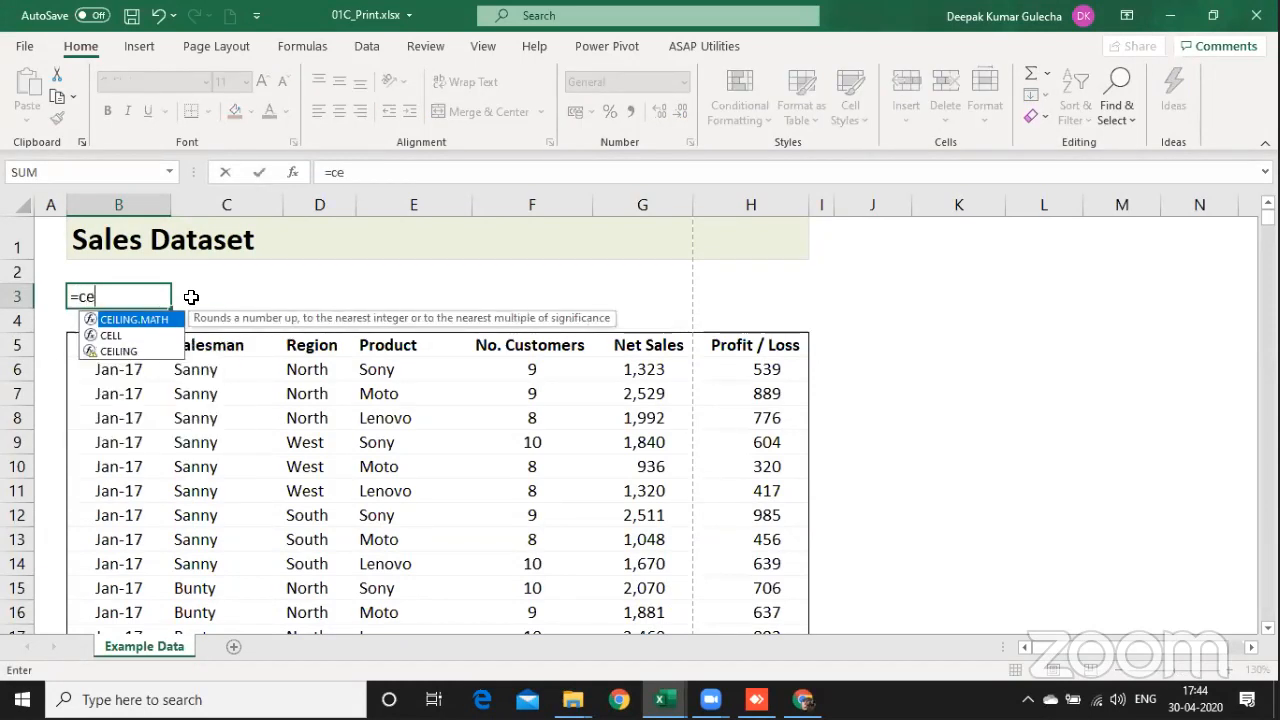
pyautogui.press('Down')
pyautogui.press('Tab')
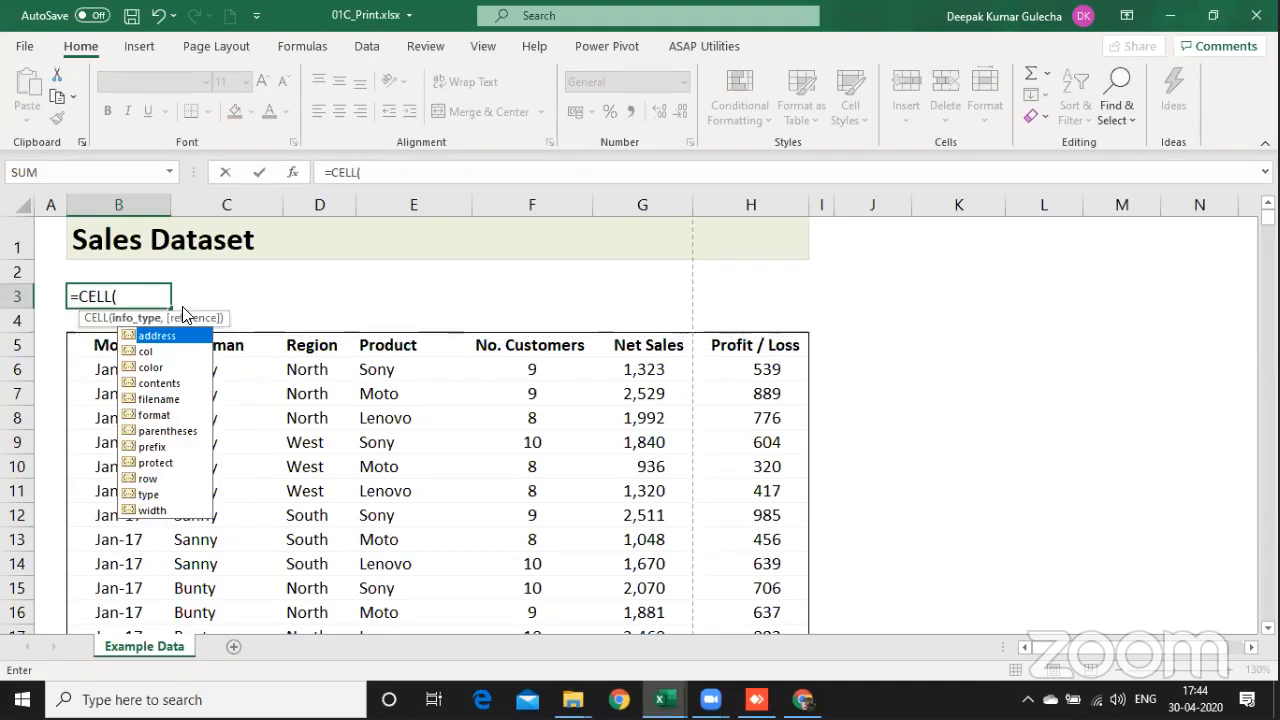
pyautogui.click(166, 399)
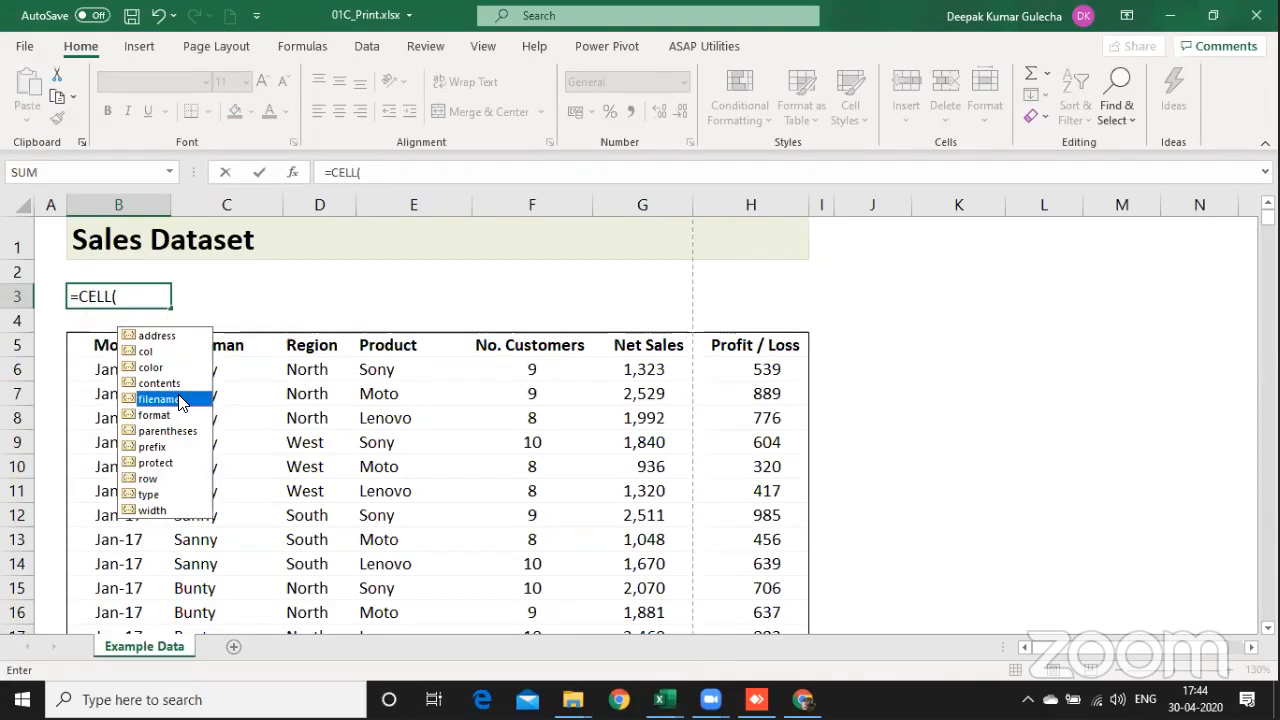
pyautogui.doubleClick(178, 397)
pyautogui.write(')')
pyautogui.press('Return')
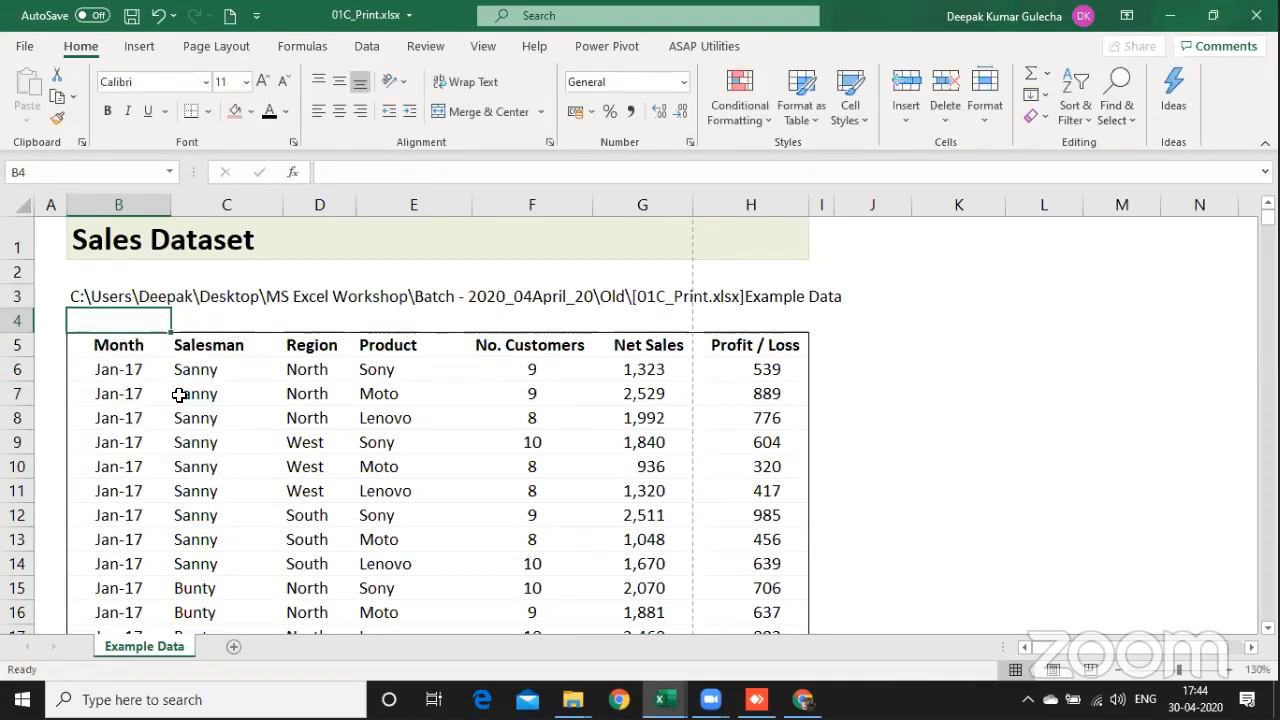
# Step: Reduce the font size of the file path in row 3, from B3 across to column J, to 9
pyautogui.press('Up')
pyautogui.hotkey('shift', 'Right')
pyautogui.hotkey('shift', 'Right')
pyautogui.hotkey('shift', 'Right')
pyautogui.hotkey('shift', 'Right')
pyautogui.hotkey('shift', 'Right')
pyautogui.hotkey('shift', 'Right')
pyautogui.hotkey('shift', 'Right')
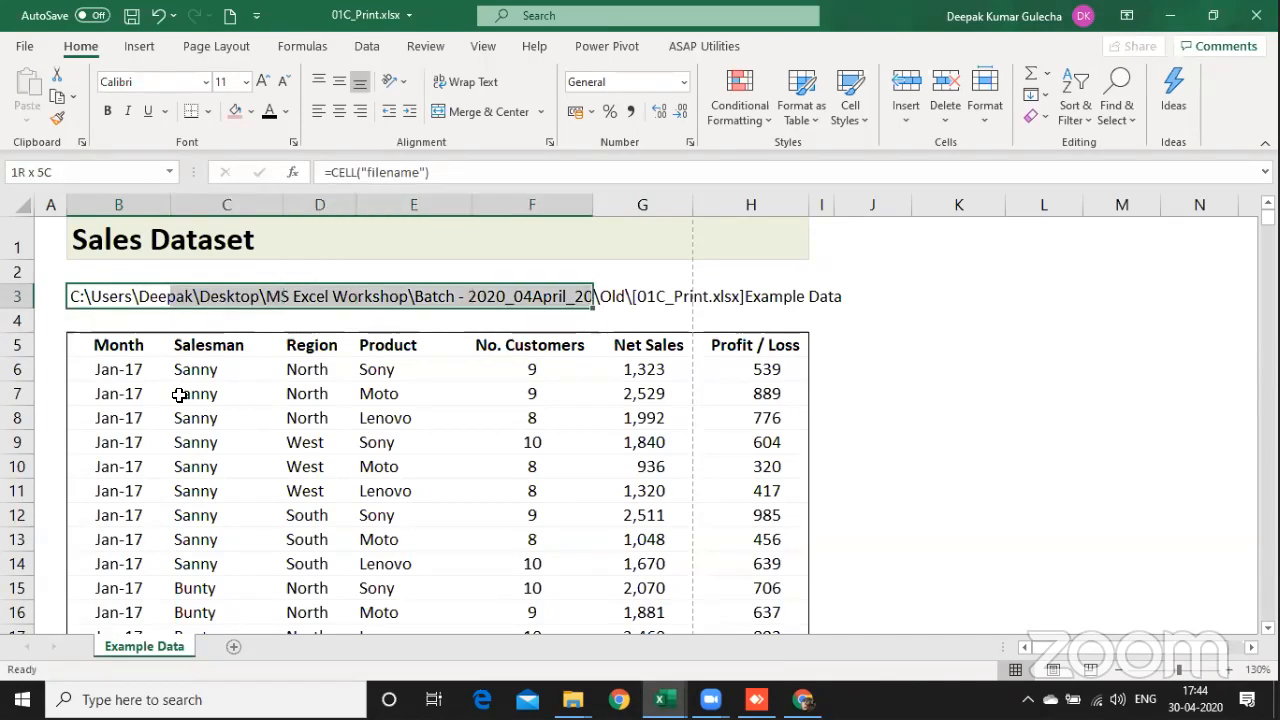
pyautogui.hotkey('shift', 'Right')
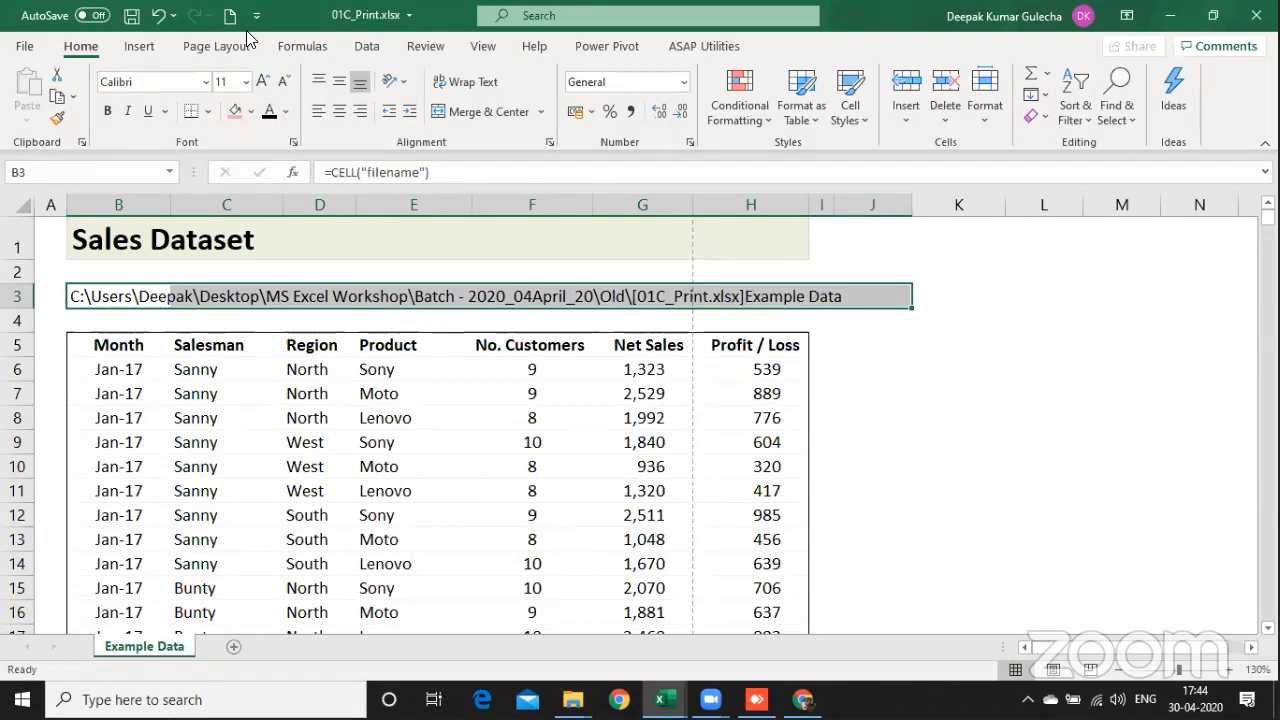
pyautogui.click(284, 82)
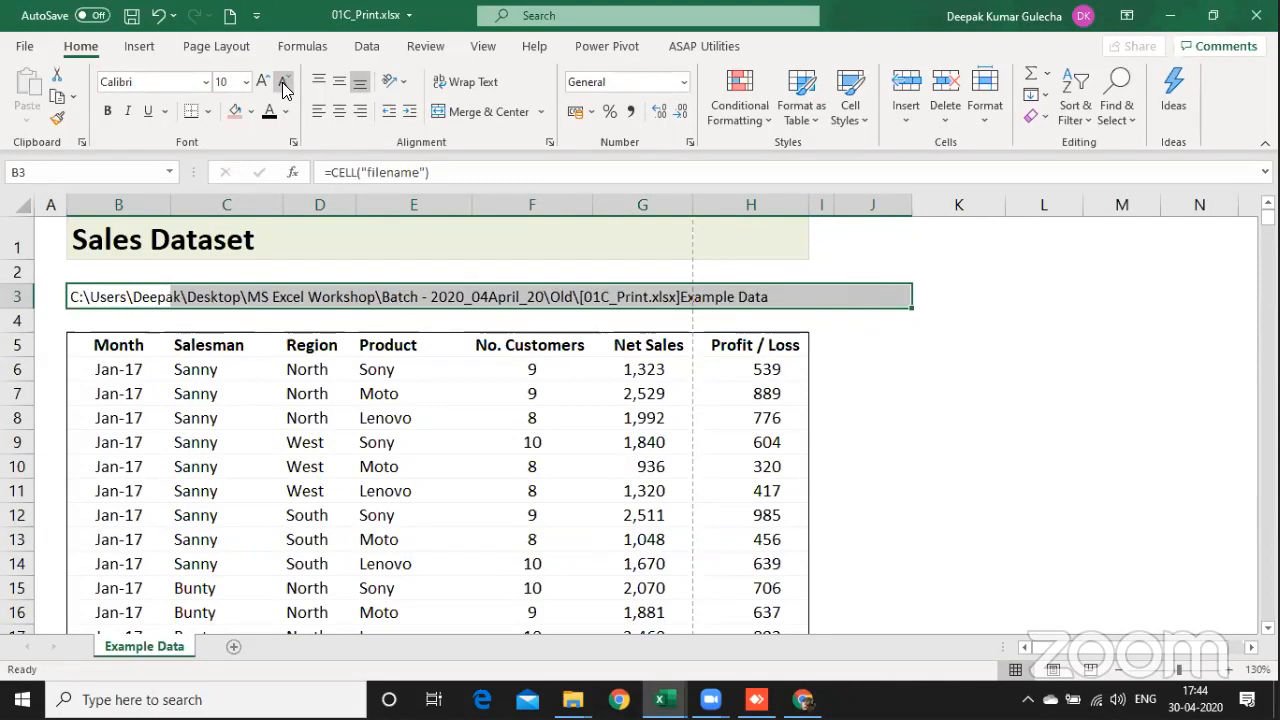
pyautogui.click(284, 88)
pyautogui.click(278, 346)
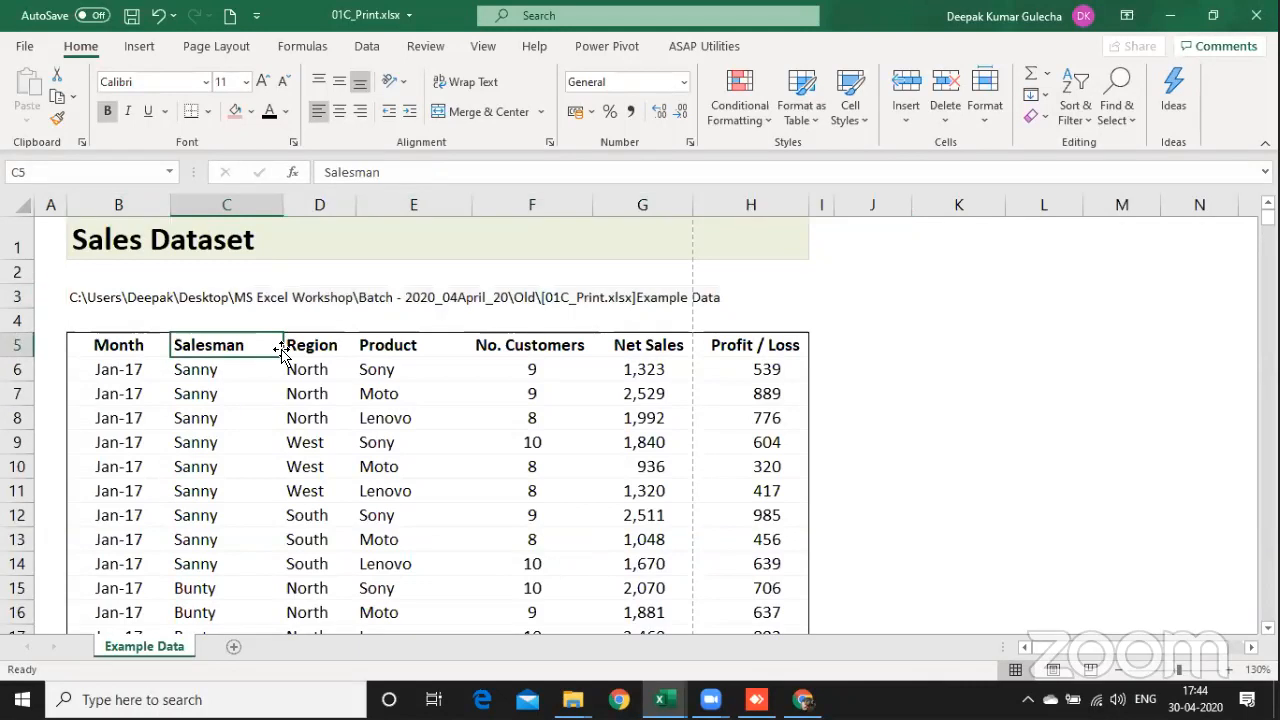
# Step: Examine the CELL formula in B3 and leave it as it is
pyautogui.click(107, 316)
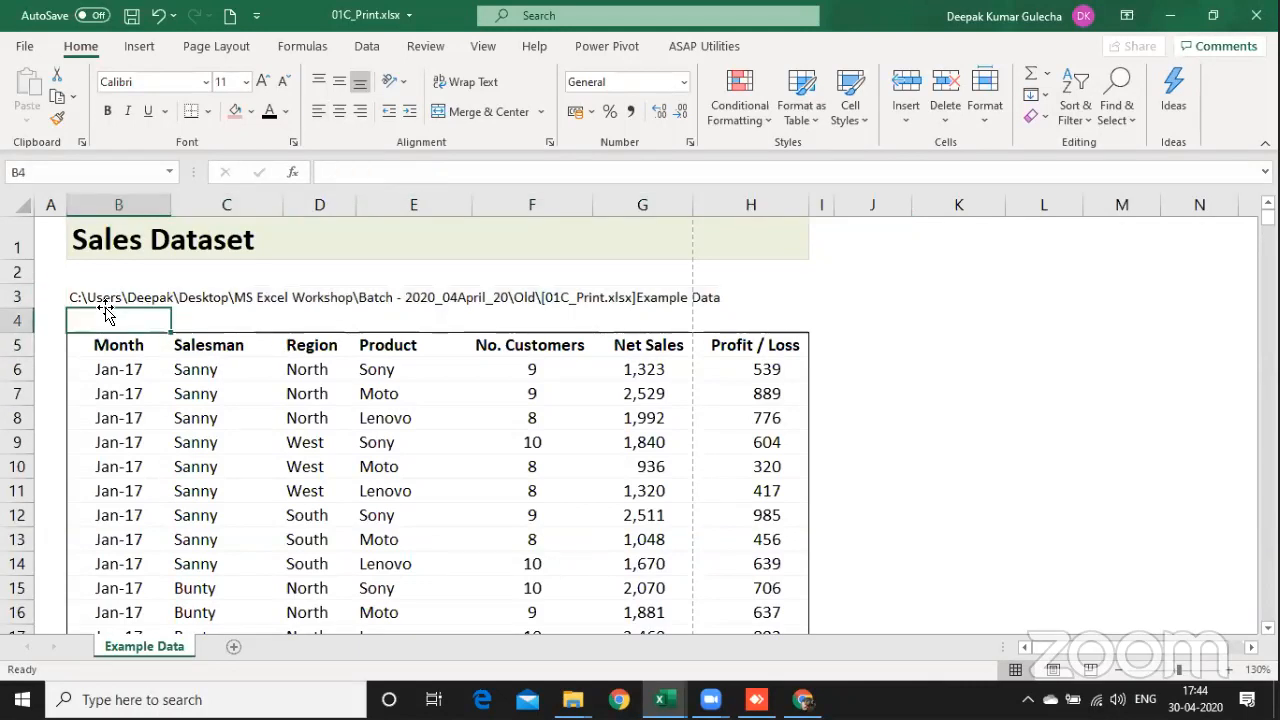
pyautogui.click(107, 302)
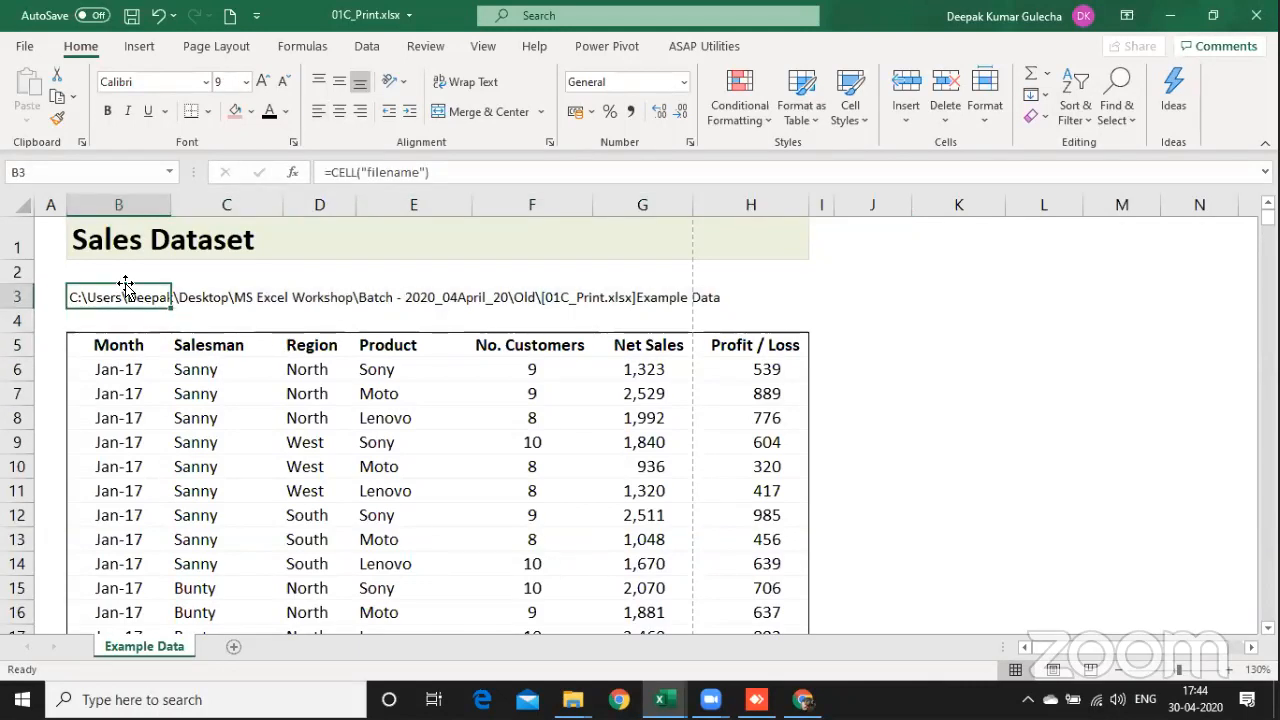
pyautogui.doubleClick(125, 285)
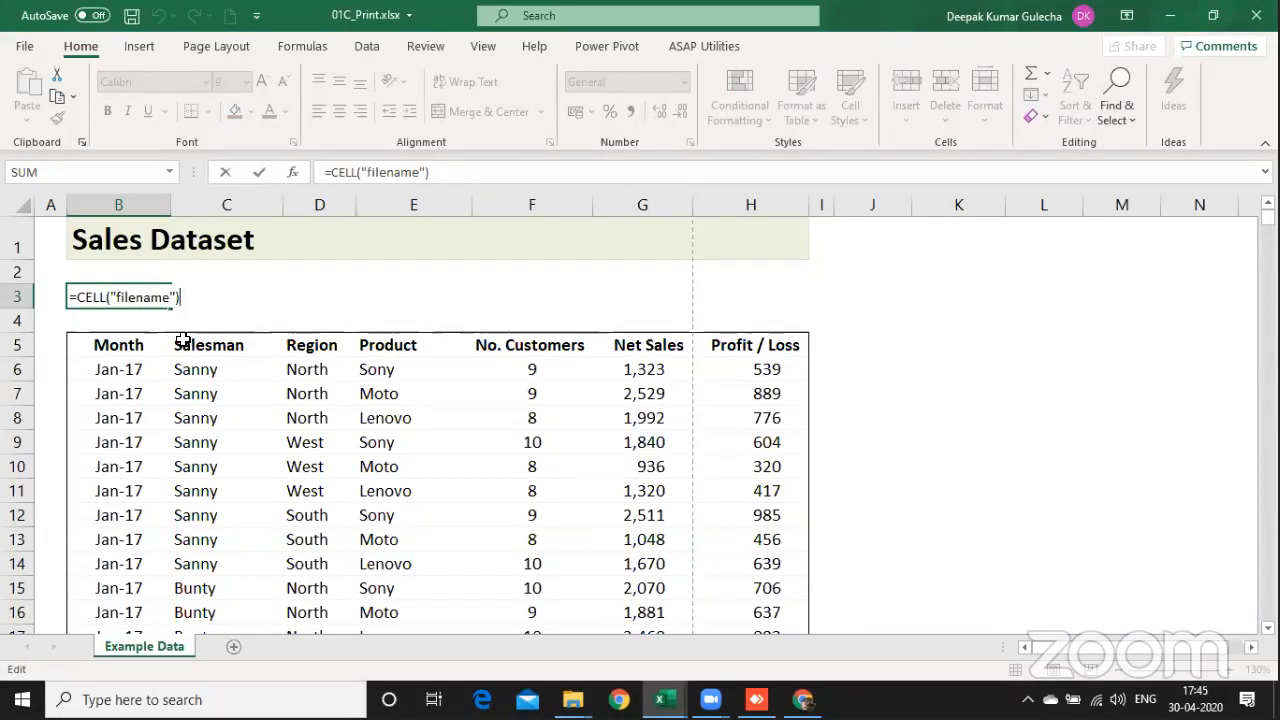
pyautogui.press('Return')
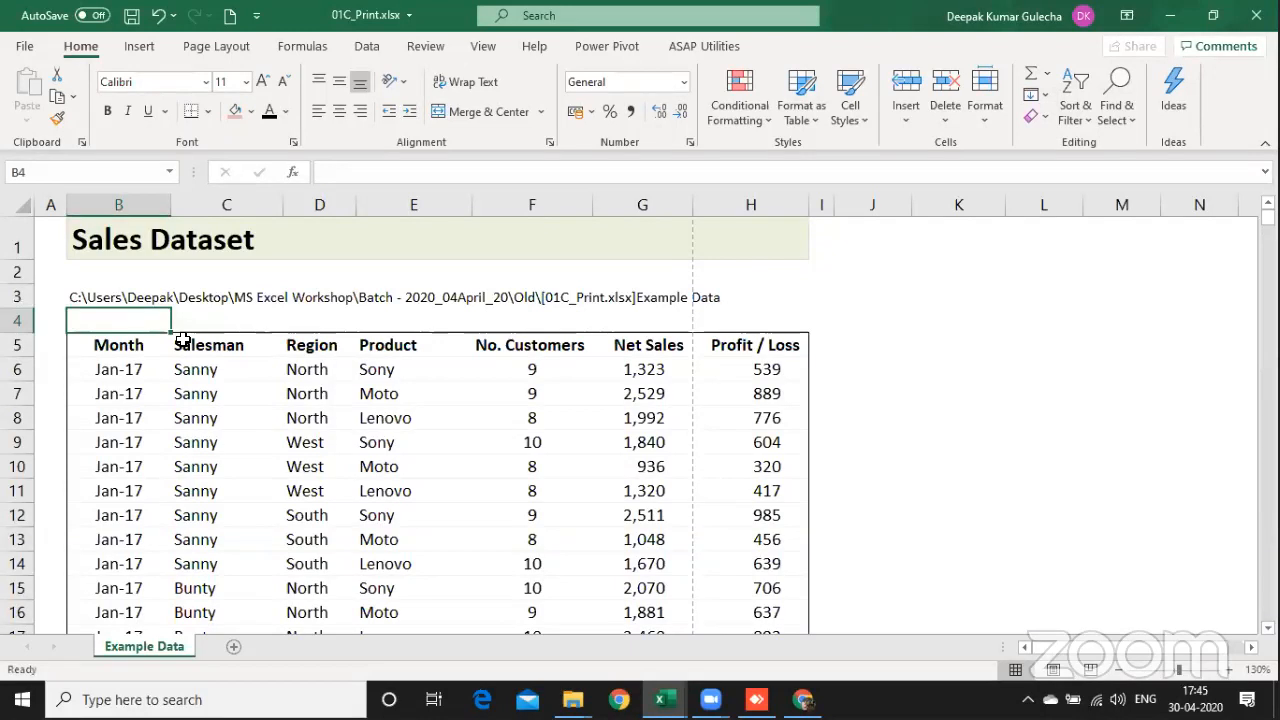
pyautogui.press('Down')
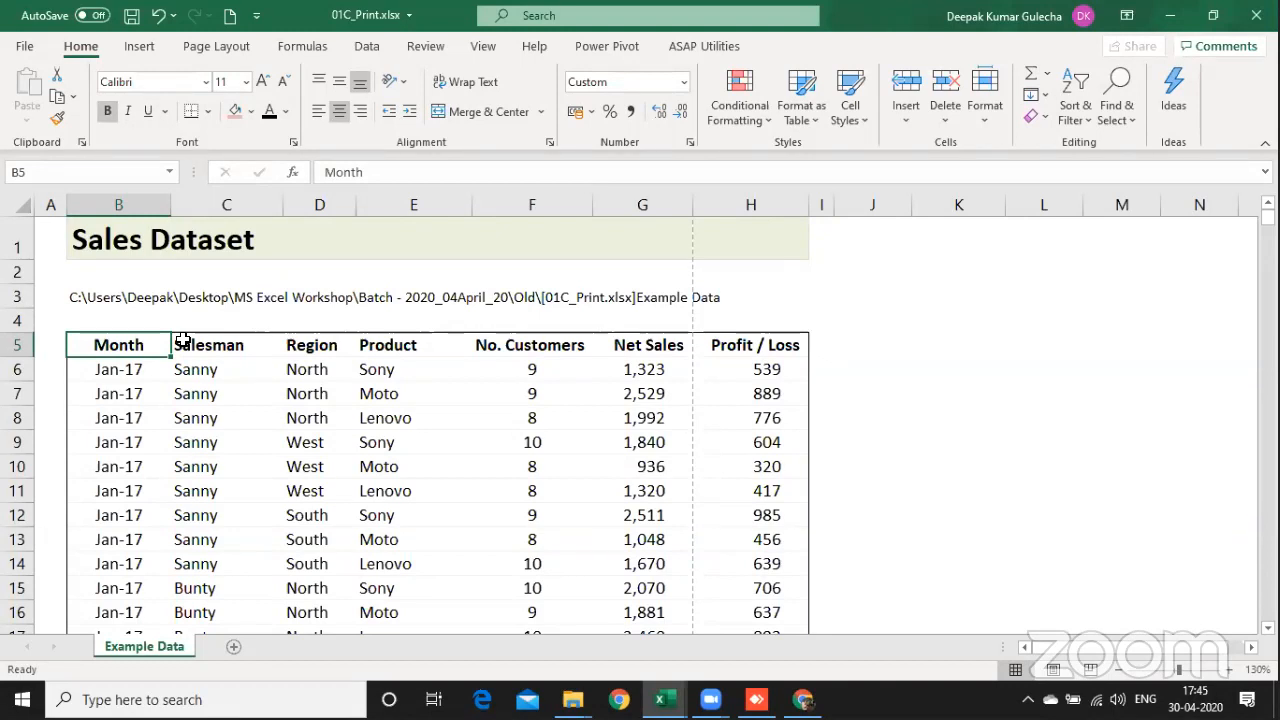
# Step: Try replacing the file path formula in B3 with =CELL(B5)
pyautogui.press('Up')
pyautogui.press('Up')
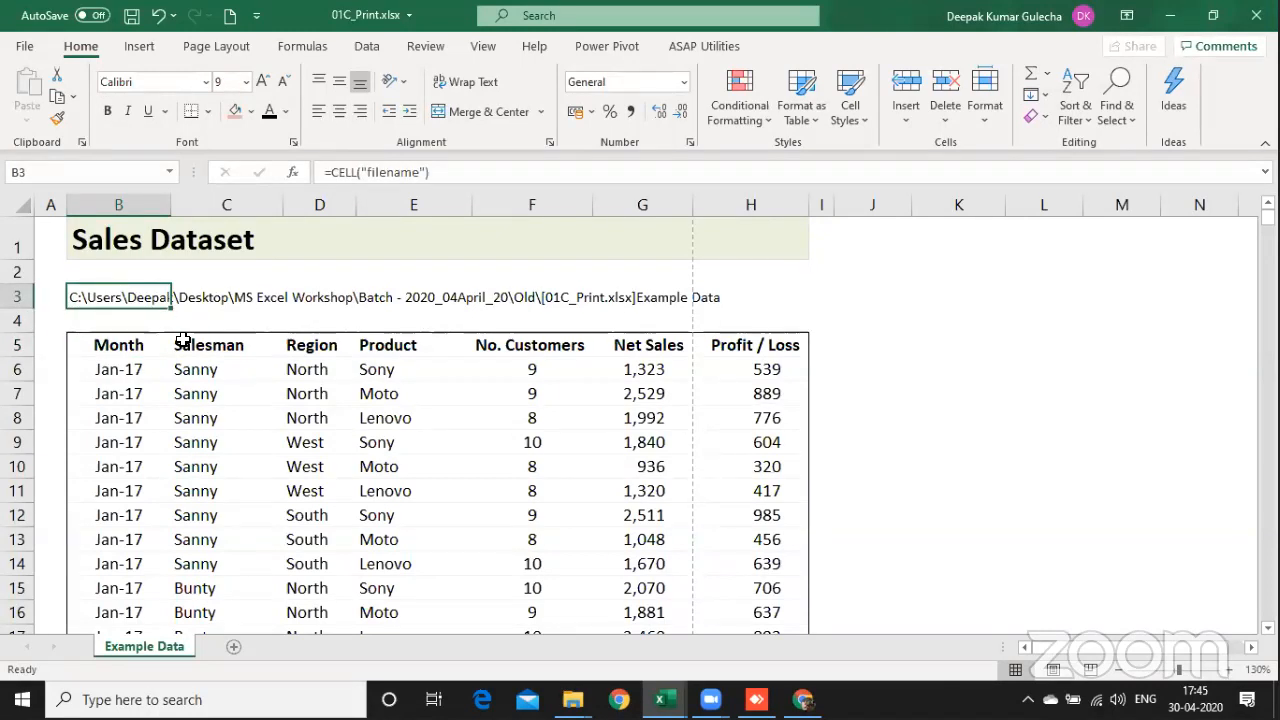
pyautogui.press('F2')
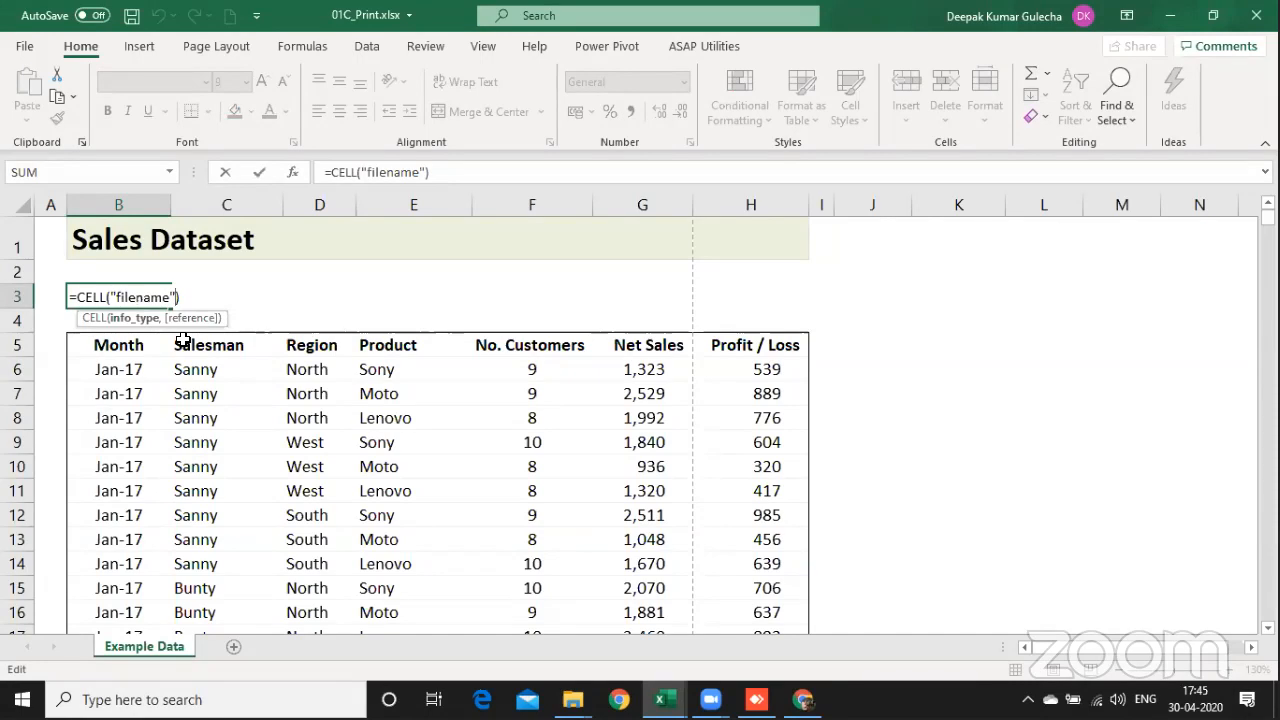
pyautogui.write(',')
pyautogui.press('BackSpace')
pyautogui.press('BackSpace')
pyautogui.press('BackSpace')
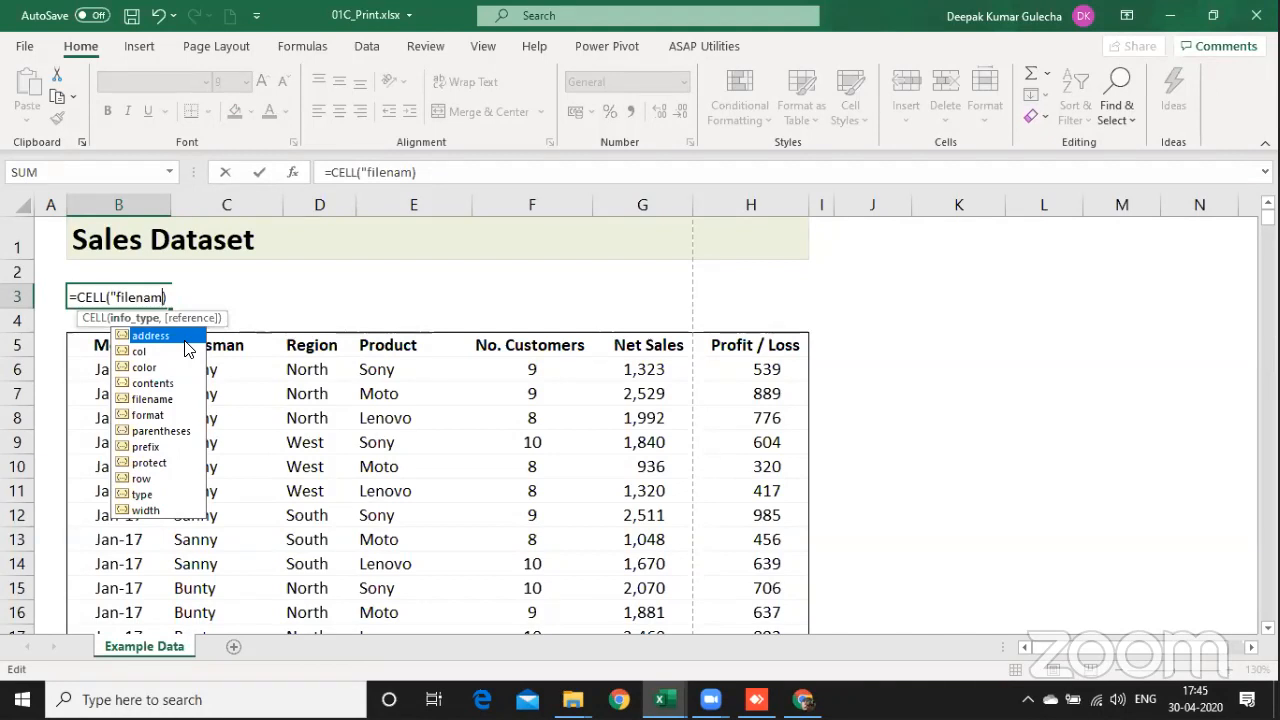
pyautogui.press('BackSpace')
pyautogui.press('BackSpace')
pyautogui.press('BackSpace')
pyautogui.press('BackSpace')
pyautogui.press('BackSpace')
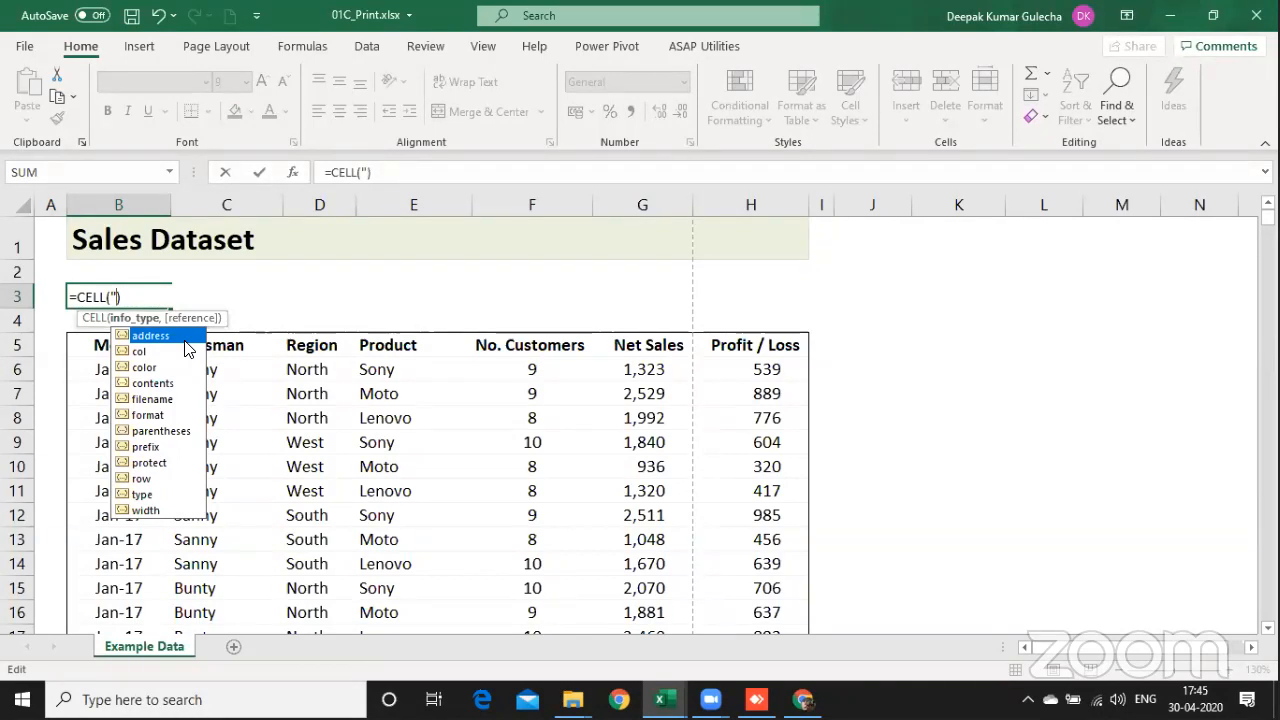
pyautogui.press('BackSpace')
pyautogui.press('Down')
pyautogui.press('Down')
pyautogui.press('Down')
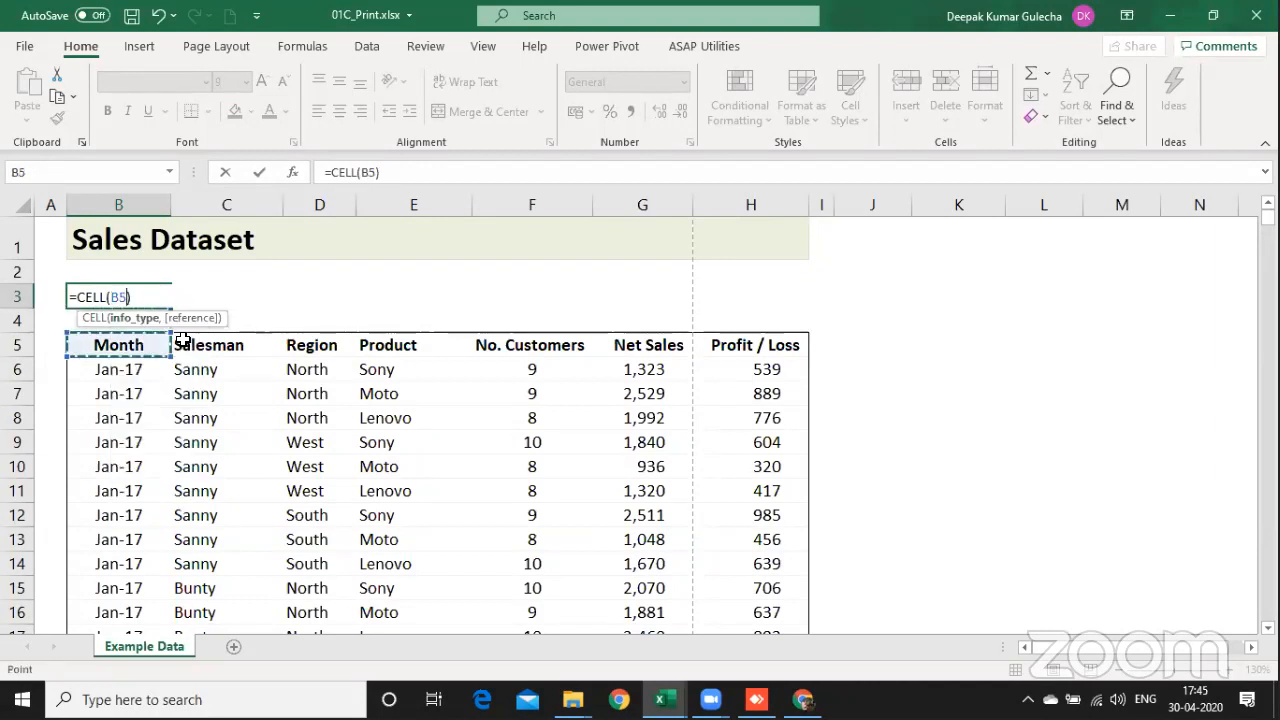
pyautogui.press('Return')
pyautogui.press('Up')
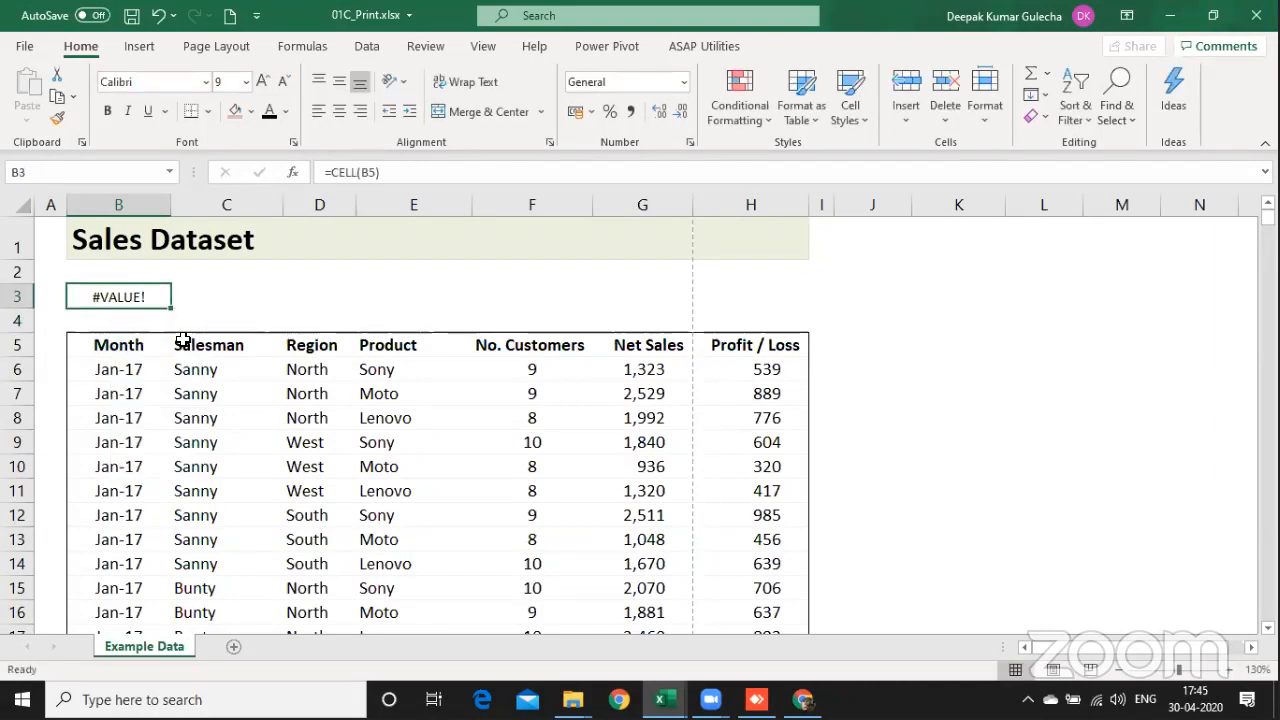
pyautogui.press('Down')
pyautogui.press('Down')
pyautogui.press('Down')
pyautogui.press('Up')
pyautogui.press('Up')
pyautogui.press('Up')
pyautogui.press('F2')
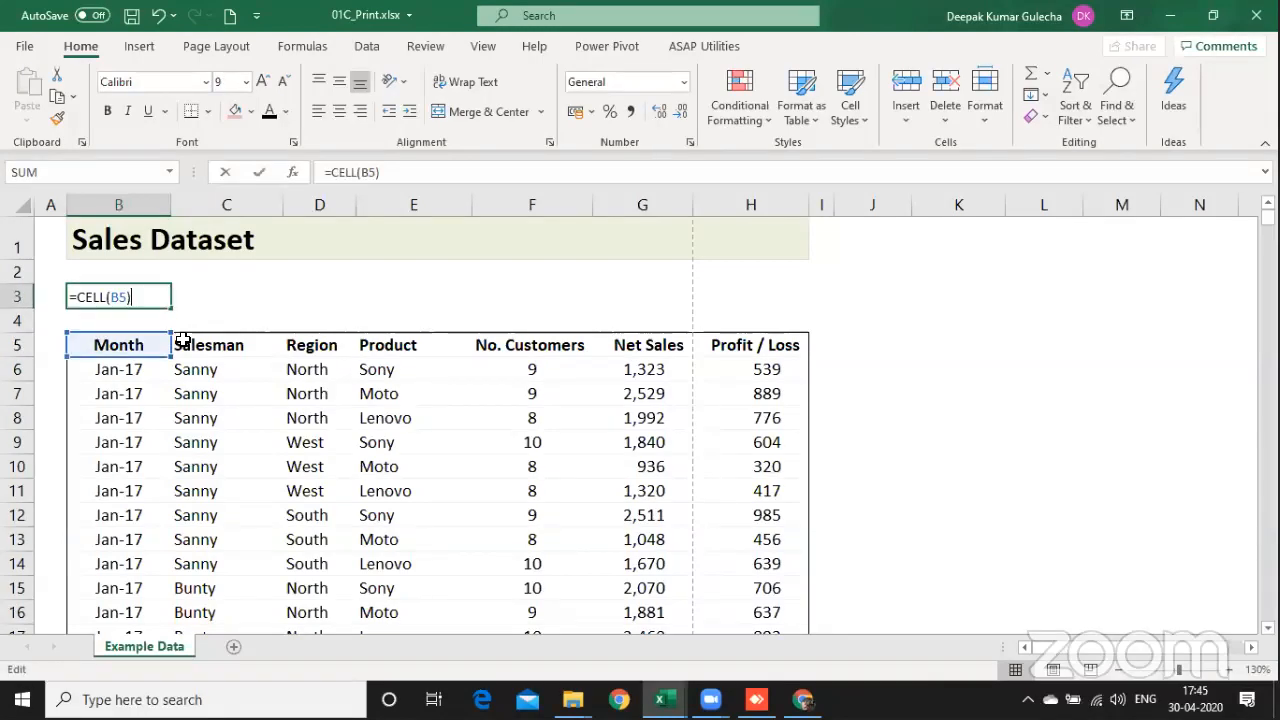
pyautogui.press('Return')
# Step: Fill the Month header cell B5 with light red
pyautogui.press('Down')
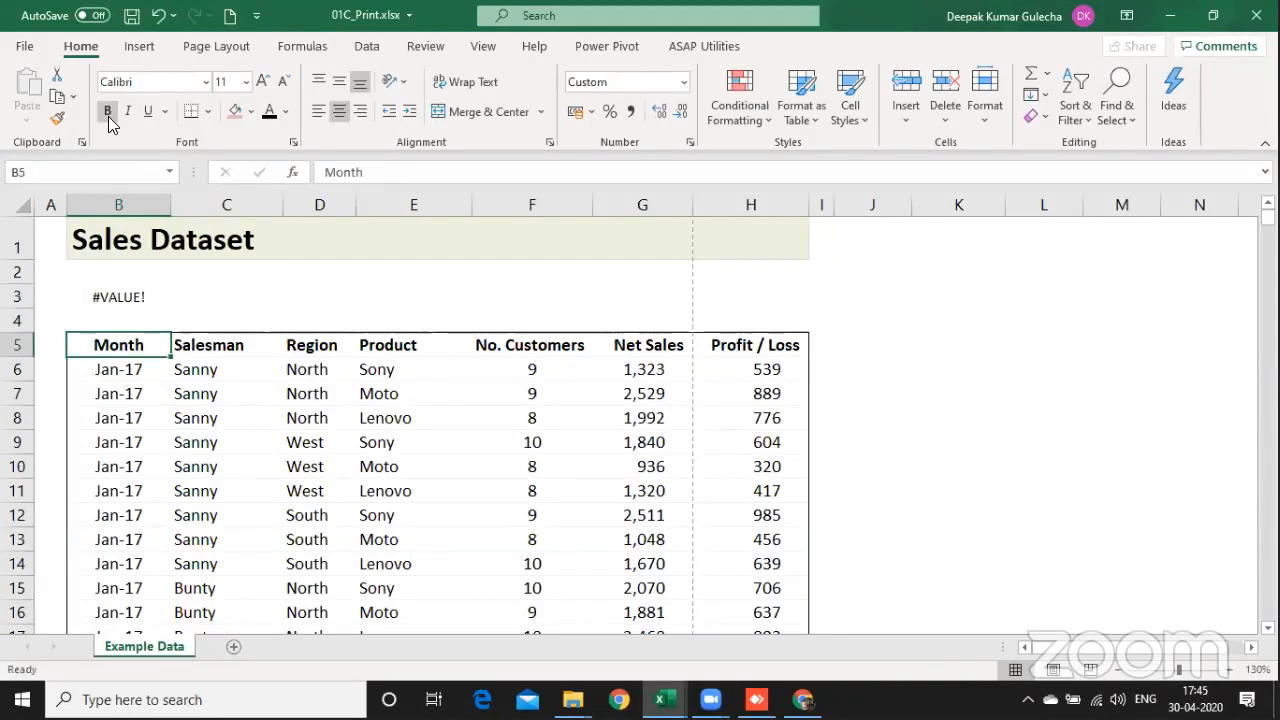
pyautogui.click(236, 116)
pyautogui.press('Up')
pyautogui.press('Up')
pyautogui.press('F2')
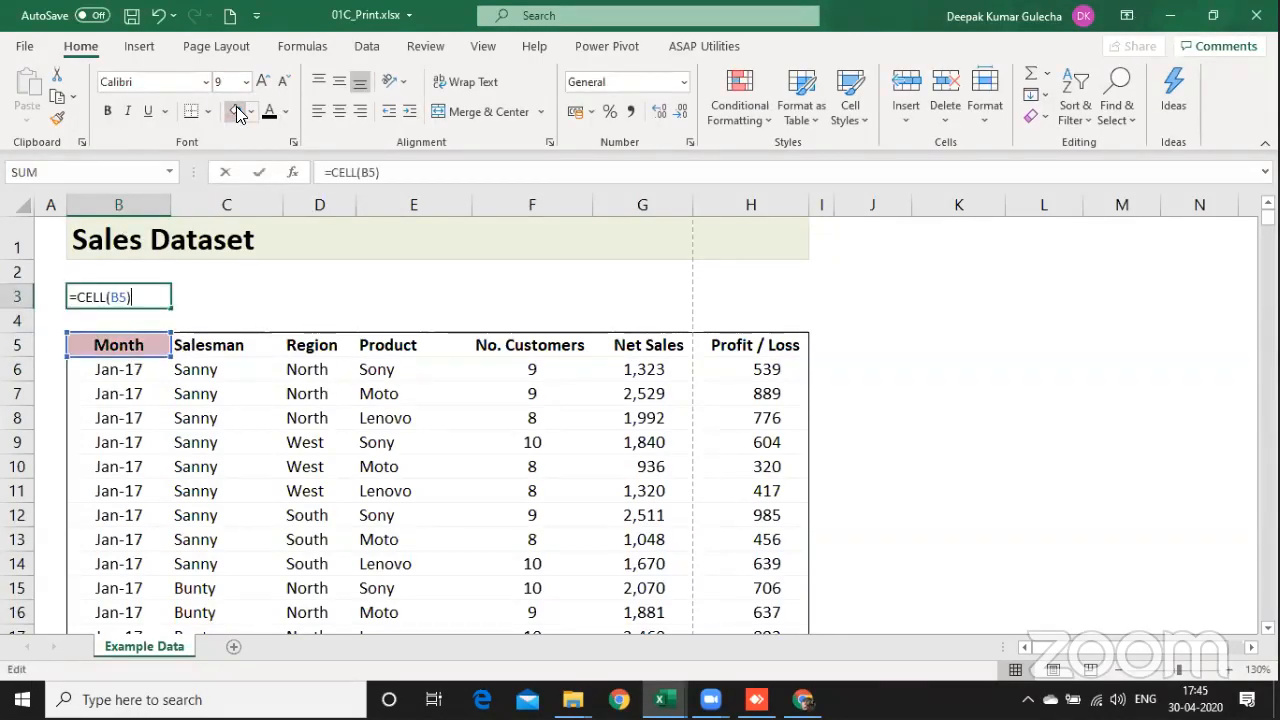
pyautogui.press('Return')
# Step: Re-enter =CELL(B5) in B3, selecting the shaded Month header as its argument again
pyautogui.press('Up')
pyautogui.press('F2')
pyautogui.press('BackSpace')
pyautogui.press('BackSpace')
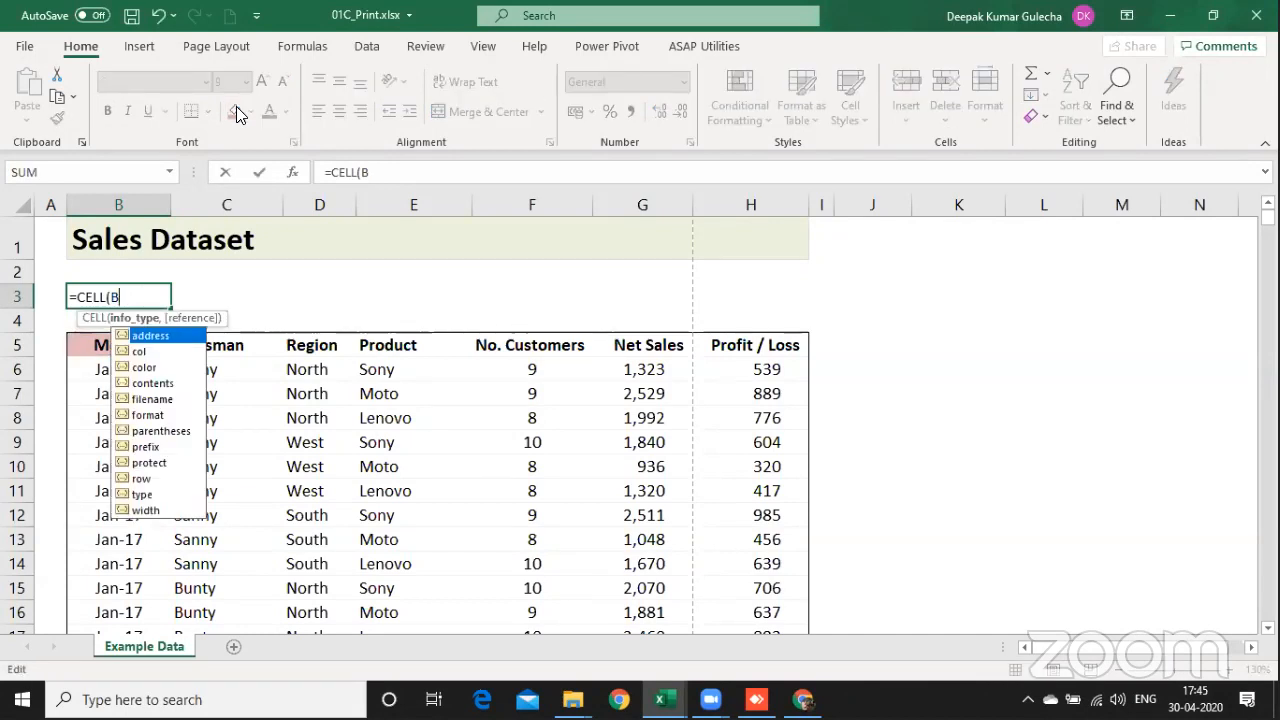
pyautogui.press('BackSpace')
pyautogui.press('Down')
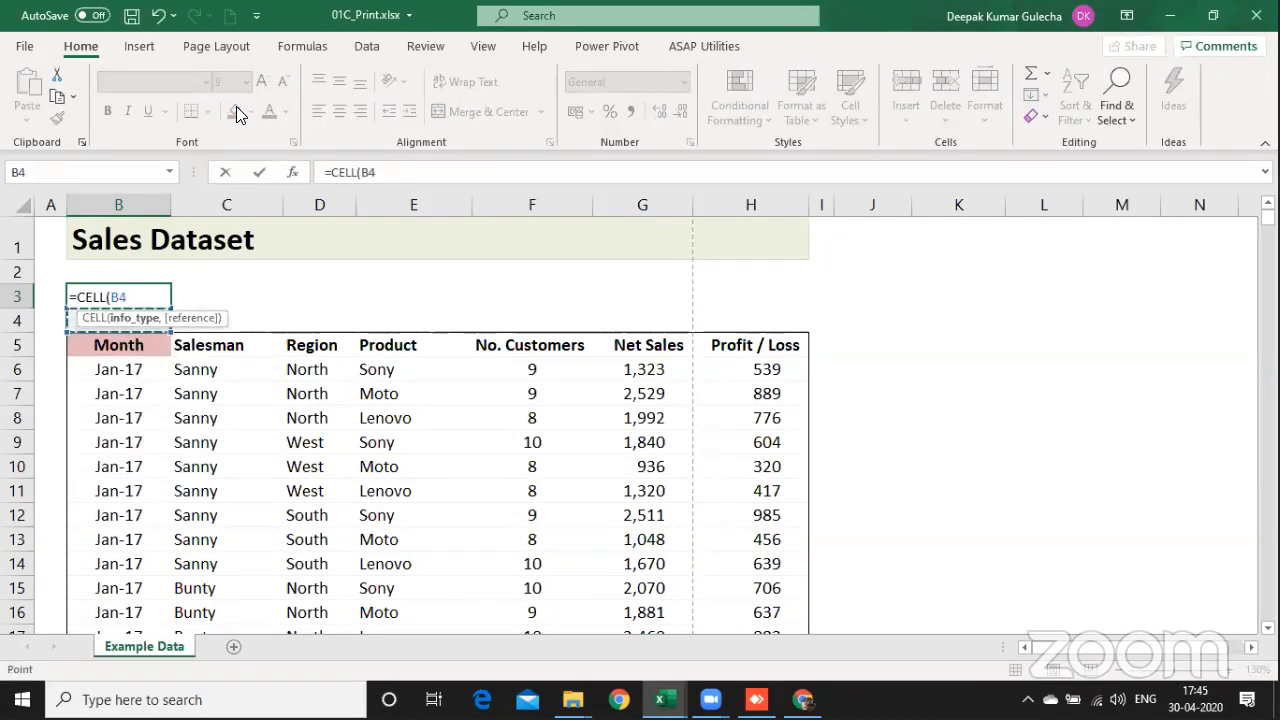
pyautogui.press('Down')
pyautogui.press('Return')
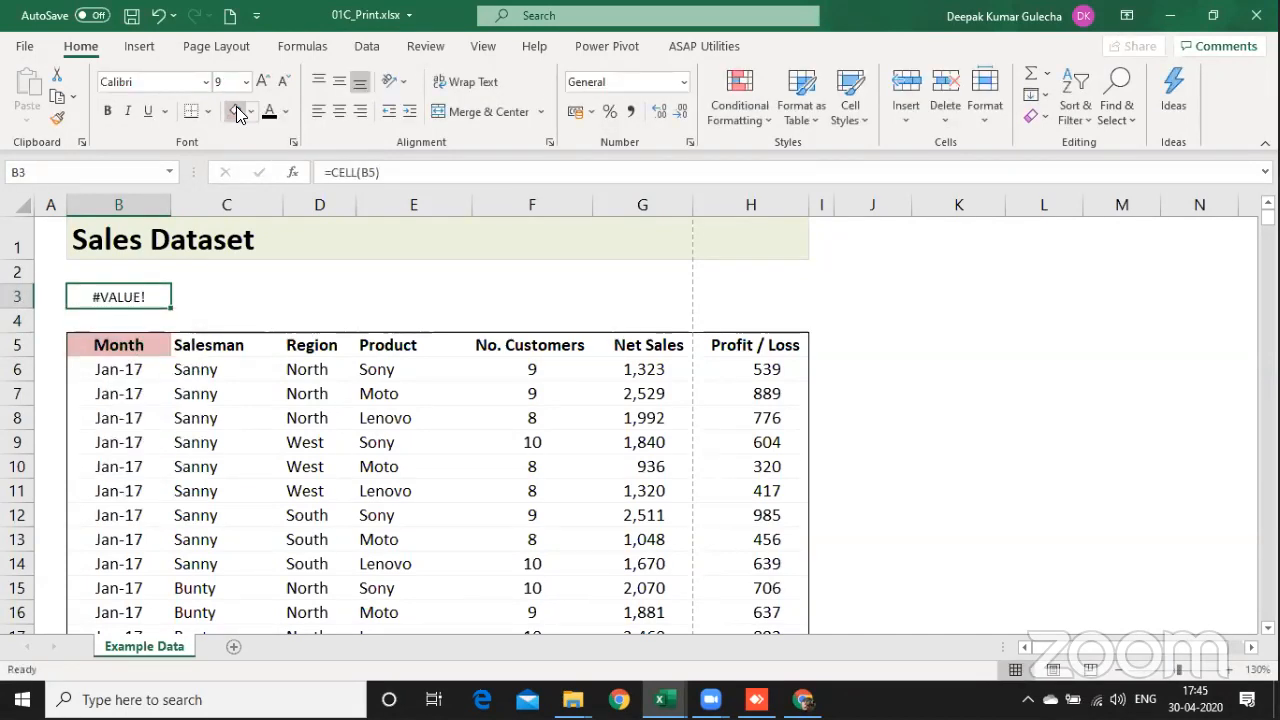
# Step: Try the contents info type in B3 by entering =CELL("contents")
pyautogui.press('F2')
pyautogui.press('BackSpace')
pyautogui.press('BackSpace')
pyautogui.press('BackSpace')
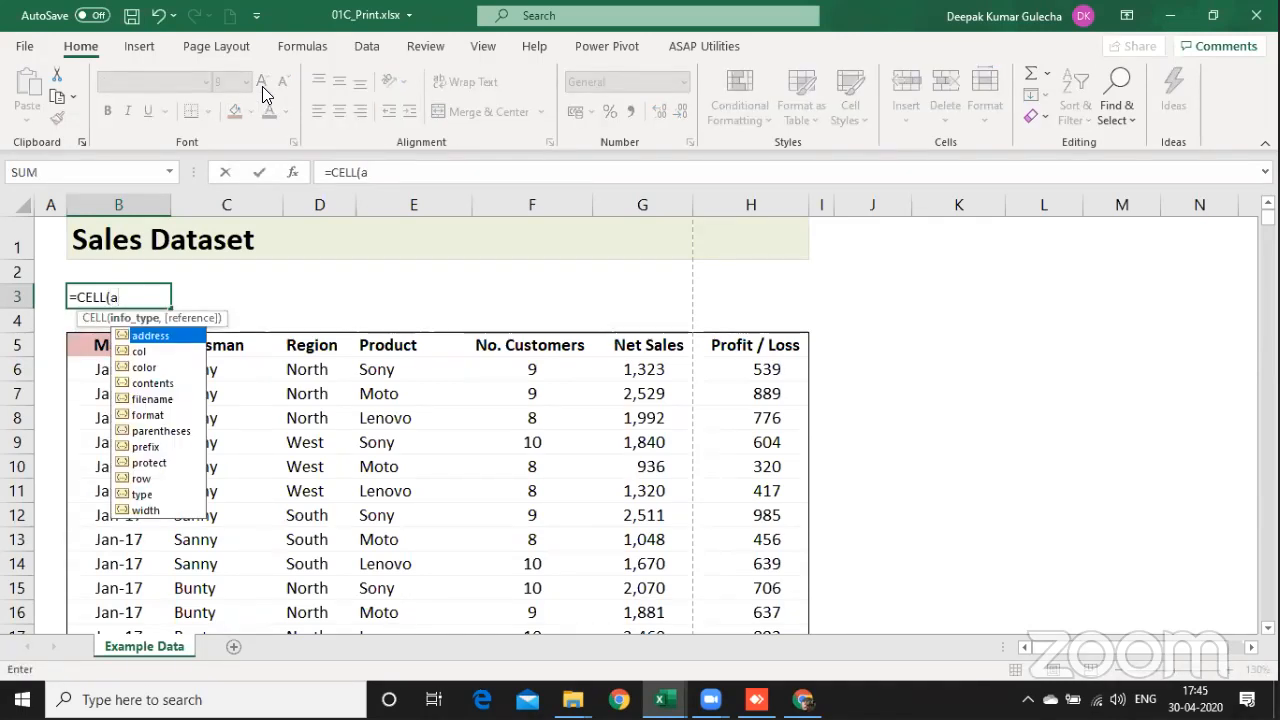
pyautogui.write('a')
pyautogui.press('Down')
pyautogui.press('Down')
pyautogui.press('Down')
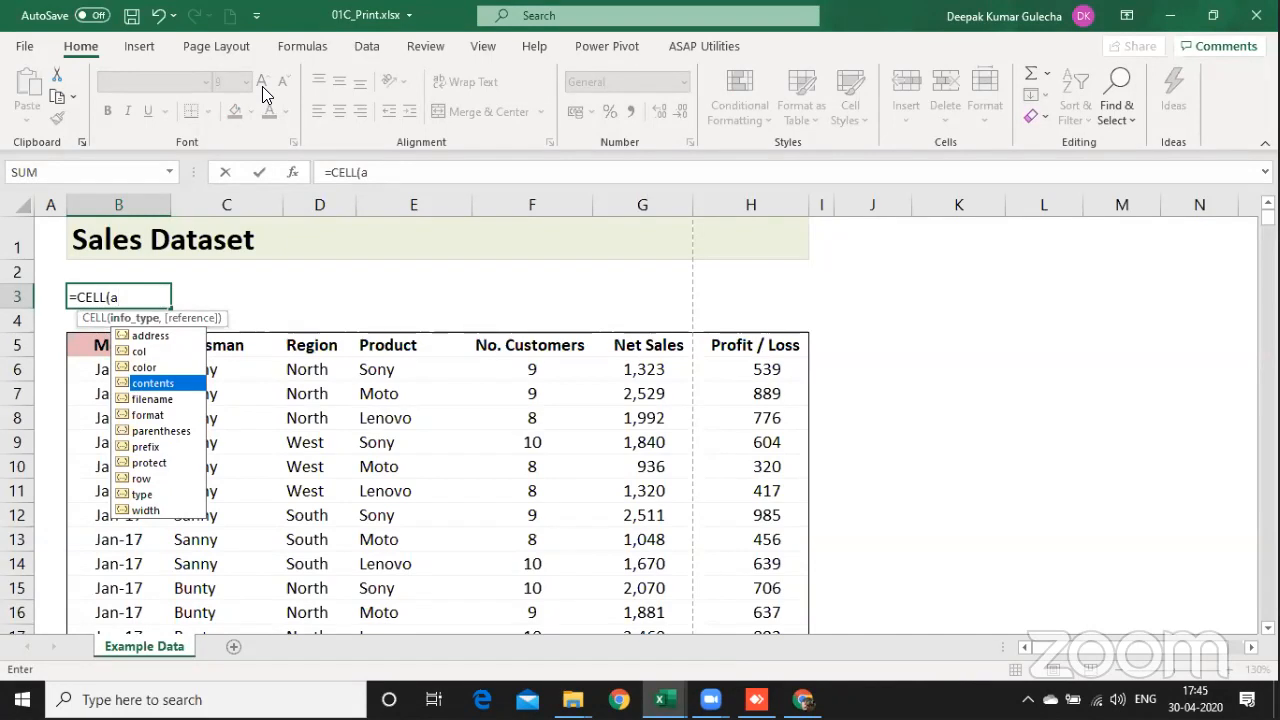
pyautogui.press('Tab')
pyautogui.press('Return')
pyautogui.press('Return')
# Step: Replace the formula in B3 with =CELL("color",B5), so it refers to the shaded Month header
pyautogui.press('F2')
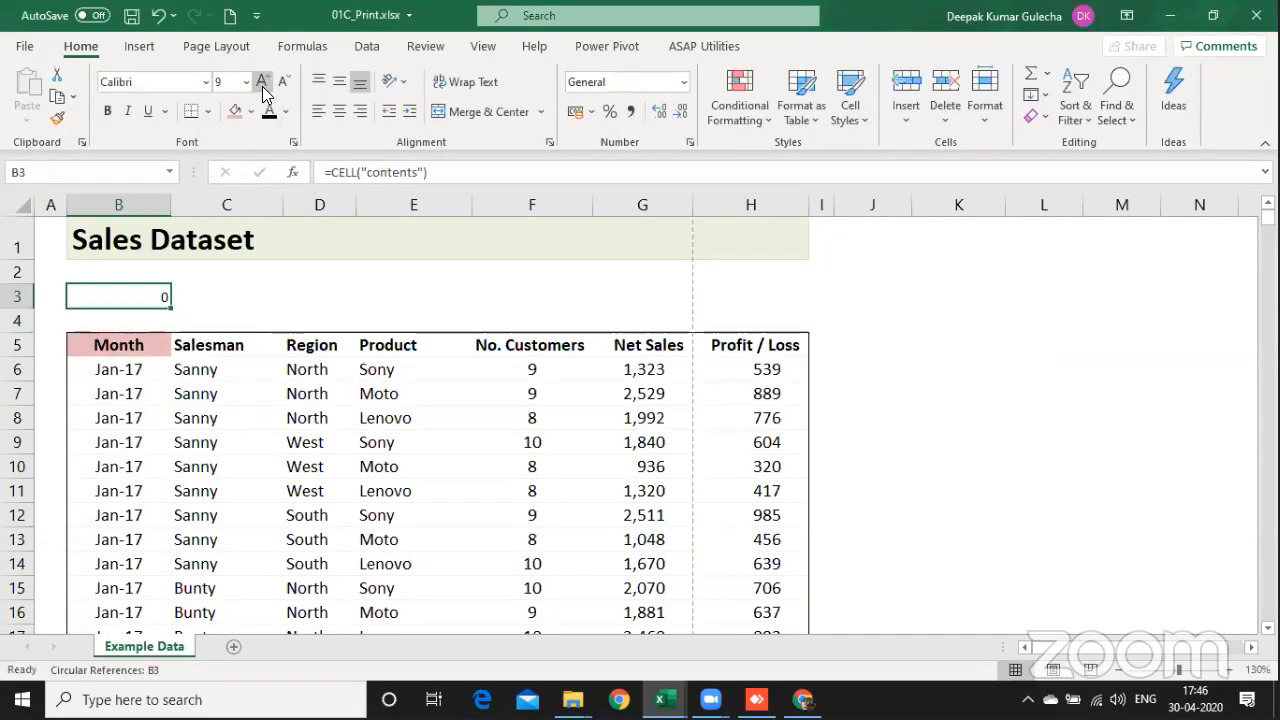
pyautogui.press('Left')
pyautogui.press('BackSpace')
pyautogui.press('BackSpace')
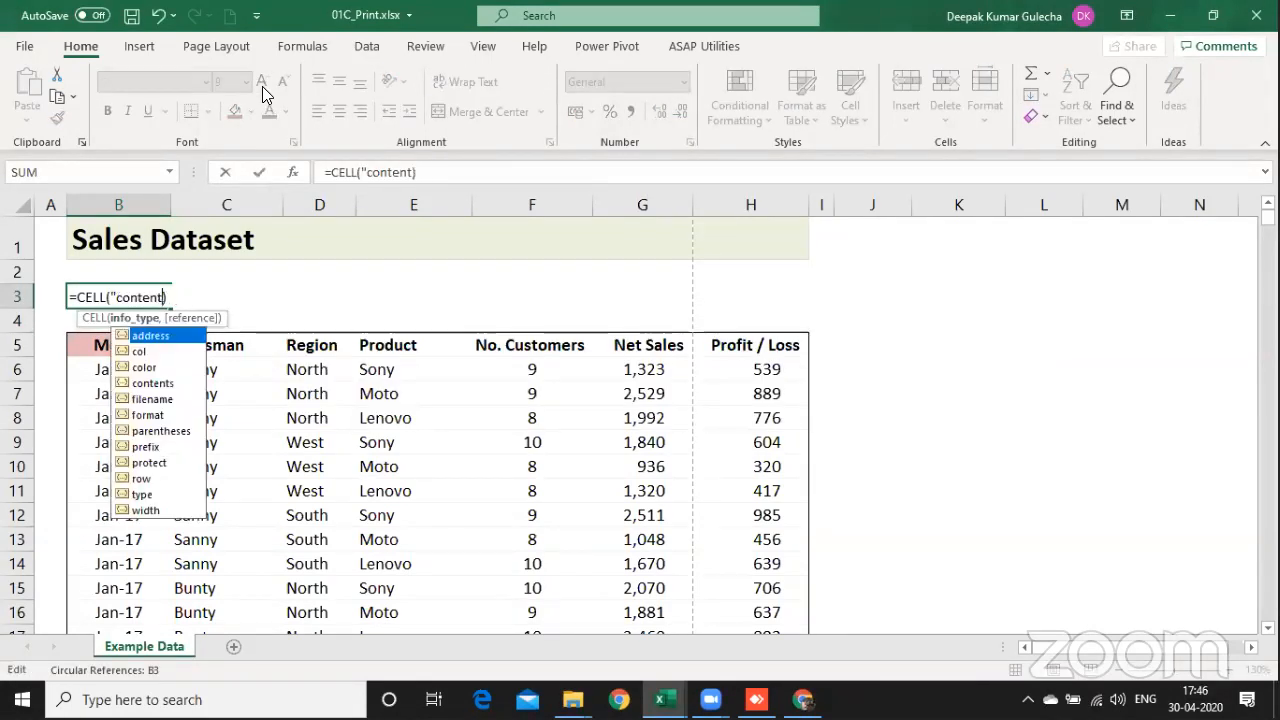
pyautogui.press('BackSpace')
pyautogui.press('BackSpace')
pyautogui.press('BackSpace')
pyautogui.press('BackSpace')
pyautogui.press('BackSpace')
pyautogui.press('BackSpace')
pyautogui.press('BackSpace')
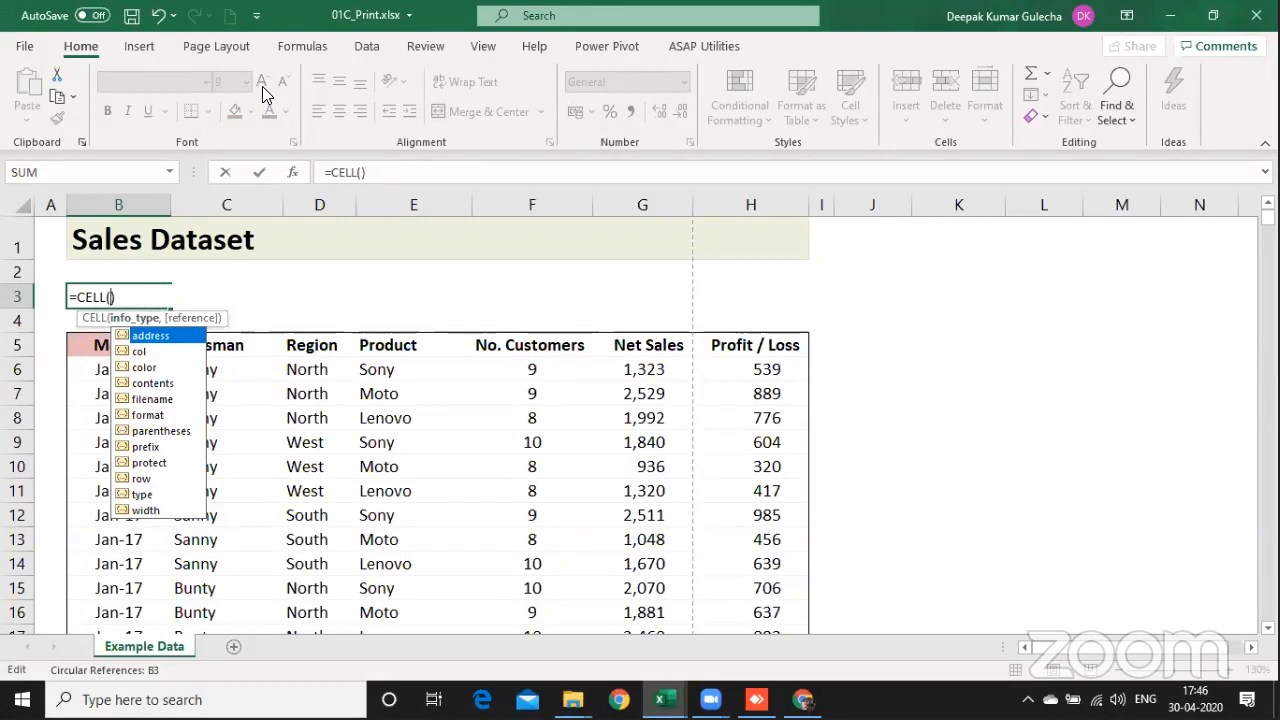
pyautogui.press('Down')
pyautogui.press('Down')
pyautogui.press('Tab')
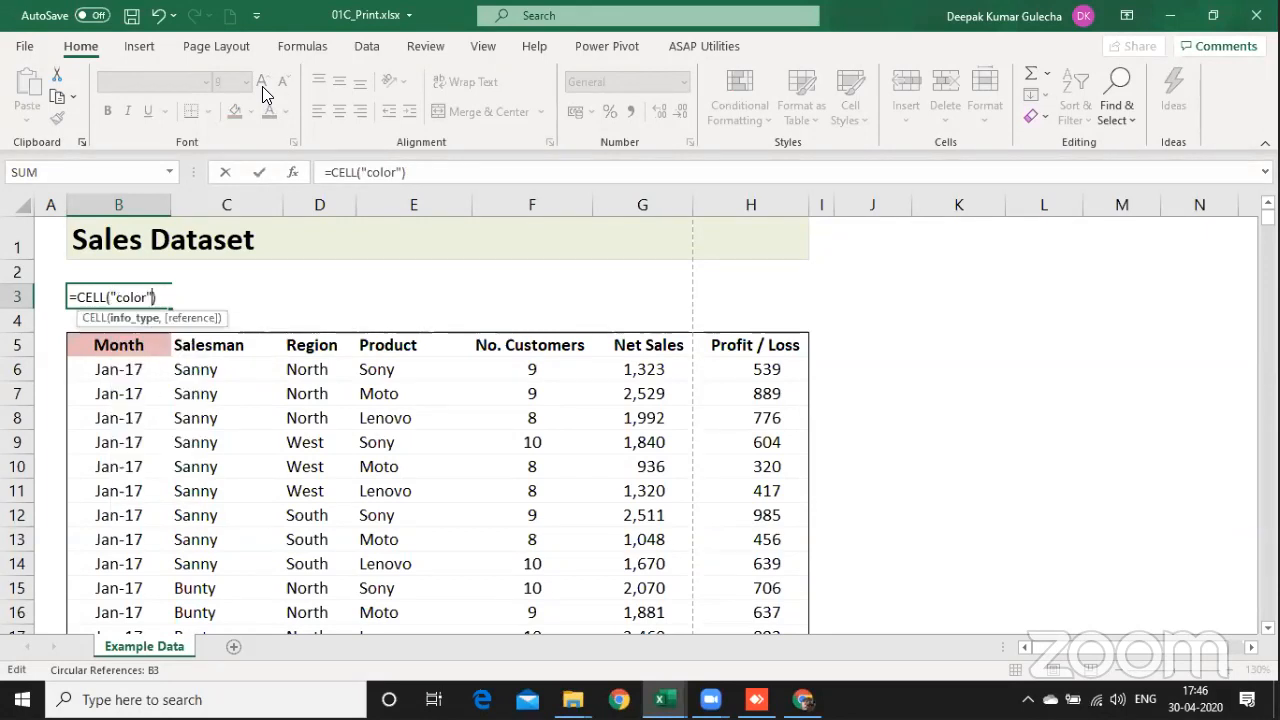
pyautogui.write(',')
pyautogui.press('Down')
pyautogui.press('Down')
pyautogui.press('Return')
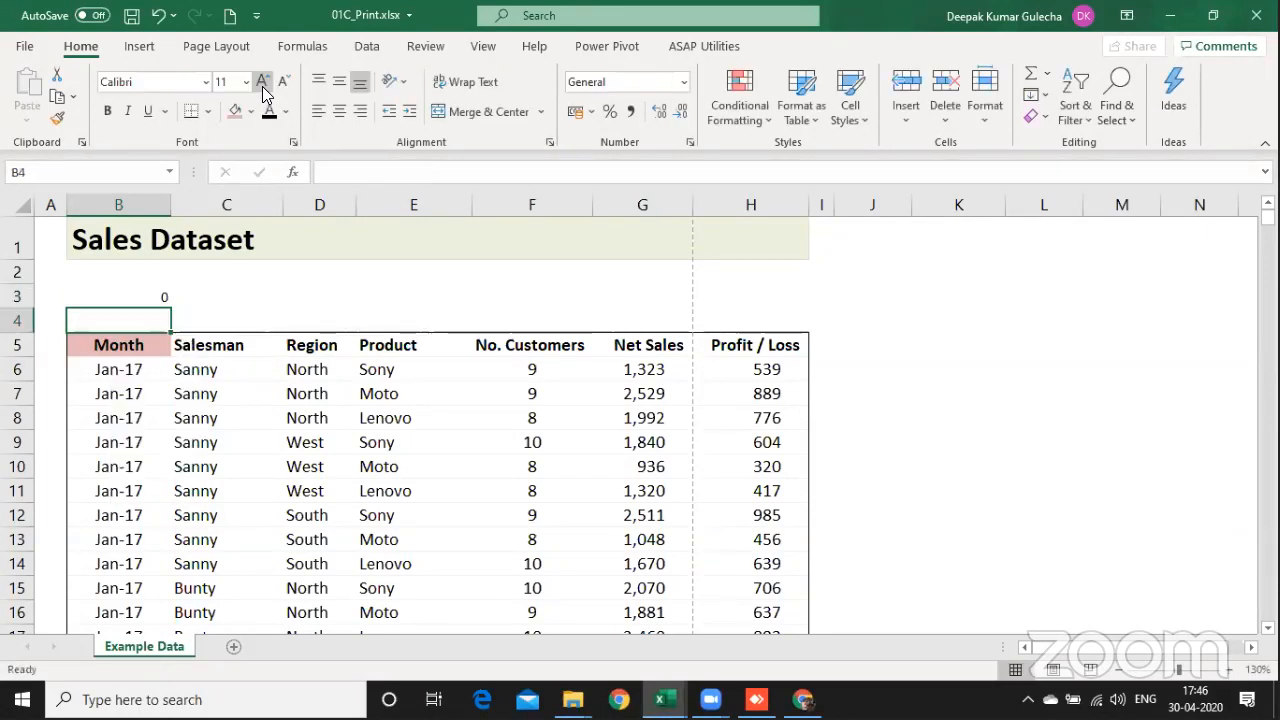
pyautogui.press('Up')
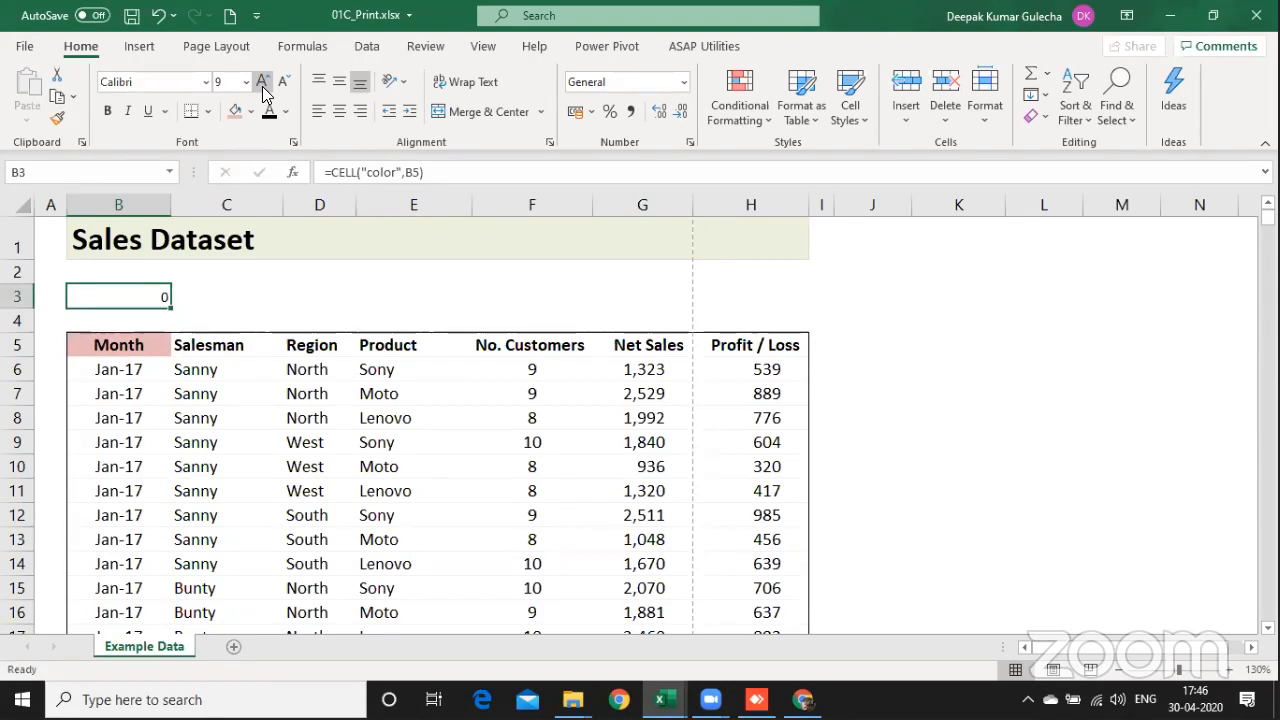
# Step: Try pointing the formula in B3 at an unshaded cell with =CELL("color",B7)
pyautogui.press('F2')
pyautogui.press('BackSpace')
pyautogui.press('BackSpace')
pyautogui.press('BackSpace')
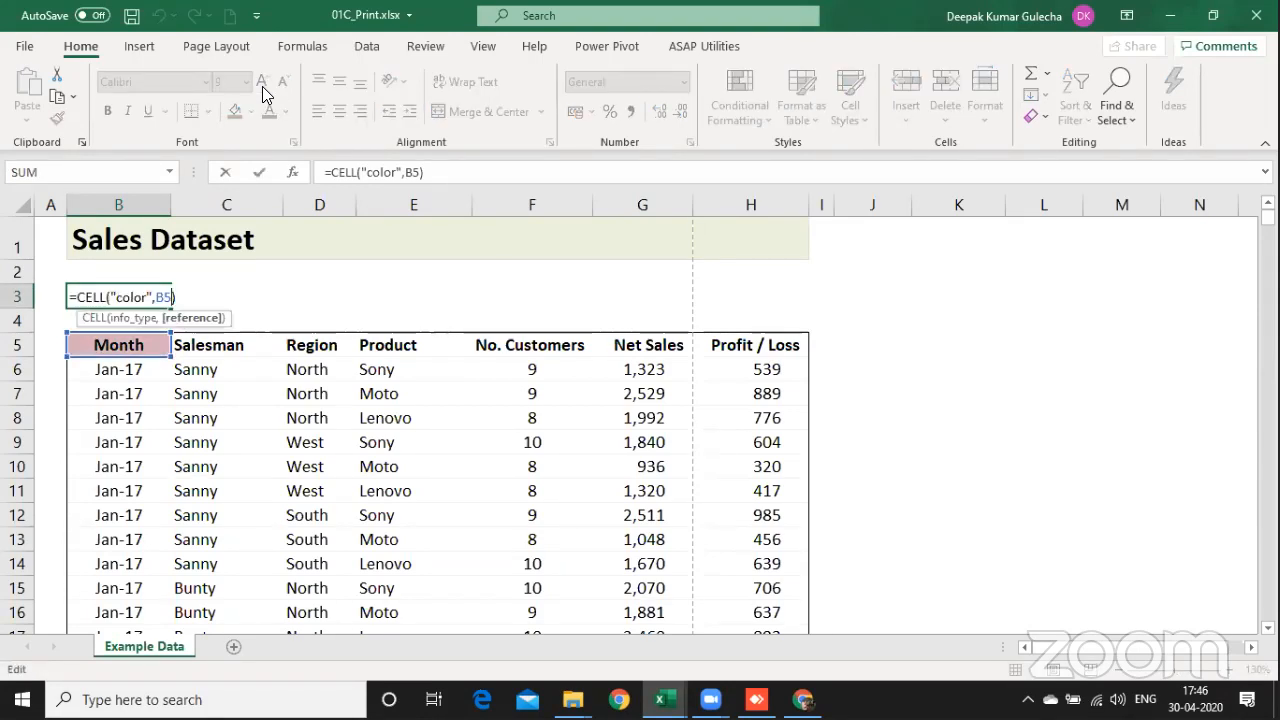
pyautogui.press('F2')
pyautogui.press('Down')
pyautogui.press('Down')
pyautogui.press('Down')
pyautogui.press('Down')
pyautogui.press('Return')
pyautogui.press('Up')
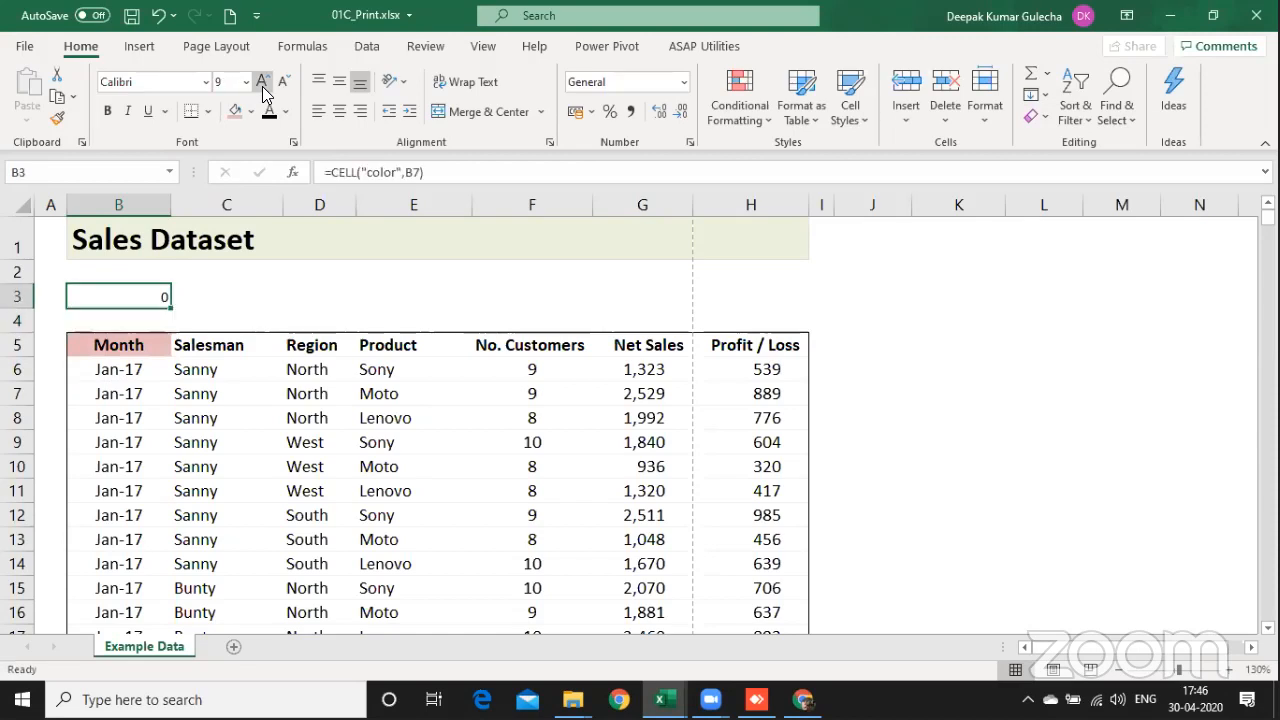
# Step: Format B3 as a number with four decimal places
pyautogui.click(659, 111)
pyautogui.click(659, 111)
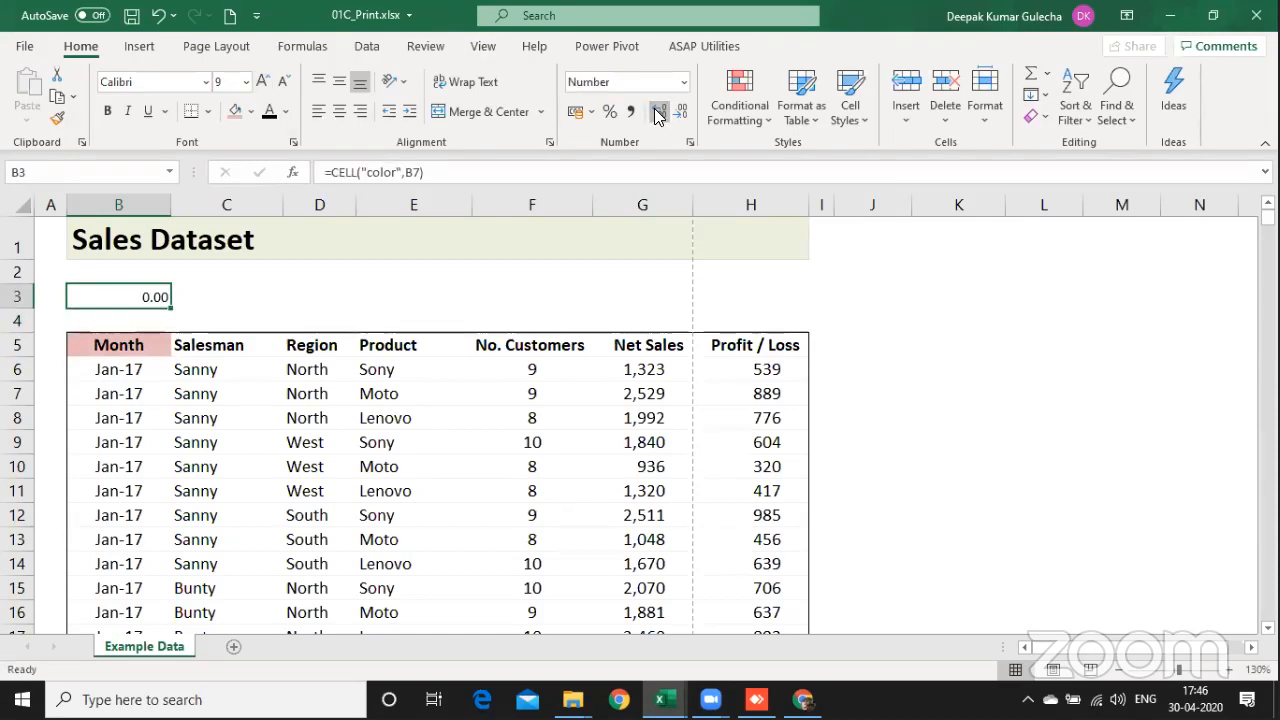
pyautogui.click(659, 111)
pyautogui.click(659, 111)
# Step: Change the reference in B3's color formula to the Month header, giving =CELL("color",B5)
pyautogui.press('F2')
pyautogui.press('BackSpace')
pyautogui.press('BackSpace')
pyautogui.press('BackSpace')
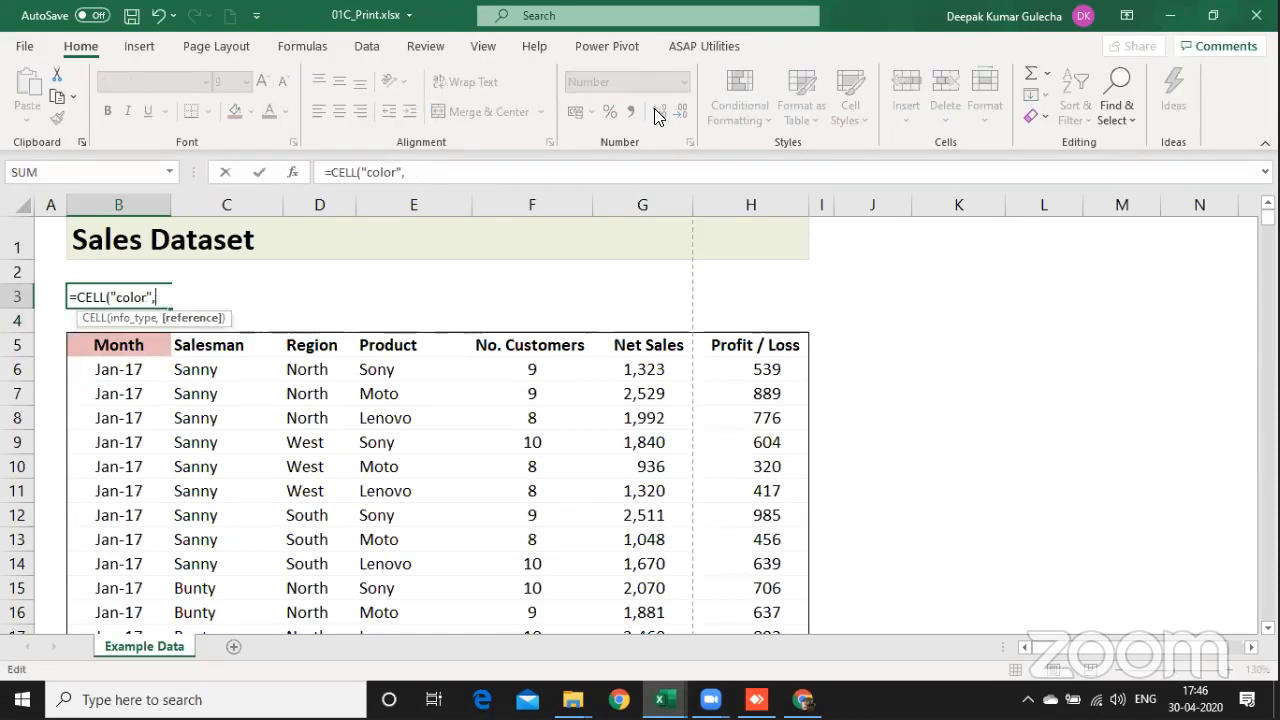
pyautogui.press('Down')
pyautogui.press('Down')
pyautogui.press('Return')
pyautogui.press('Up')
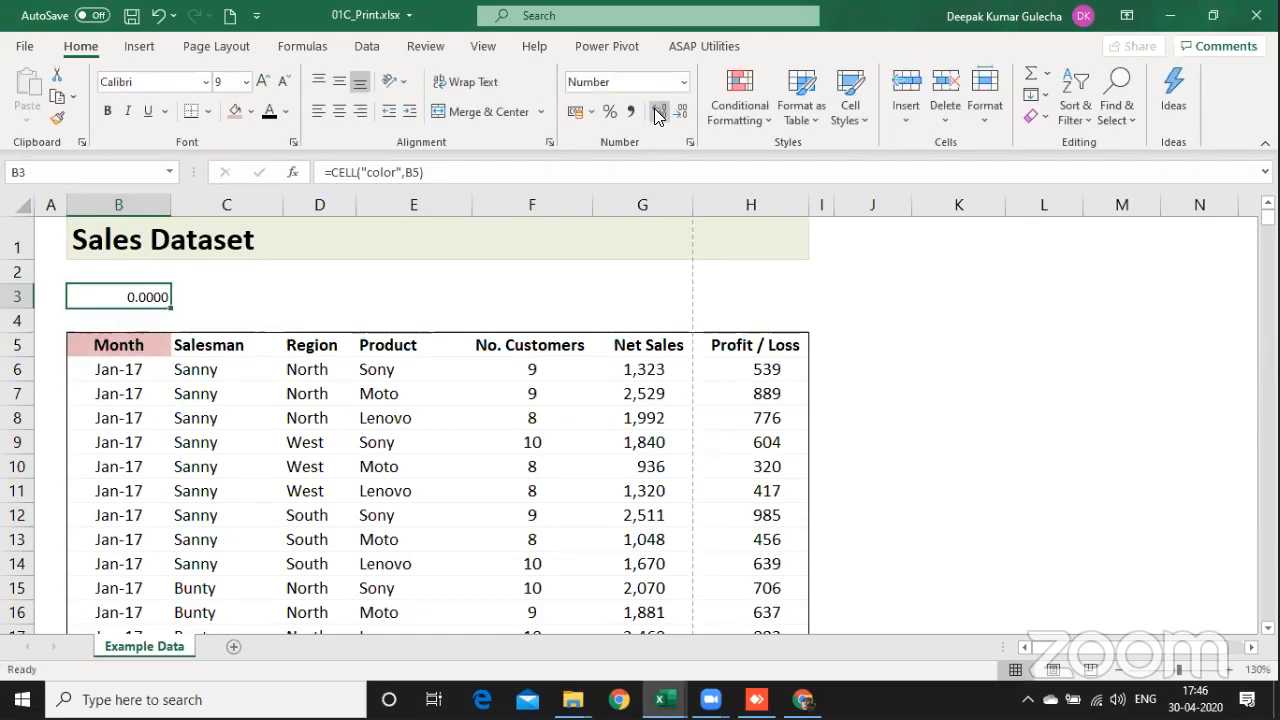
pyautogui.press('Right')
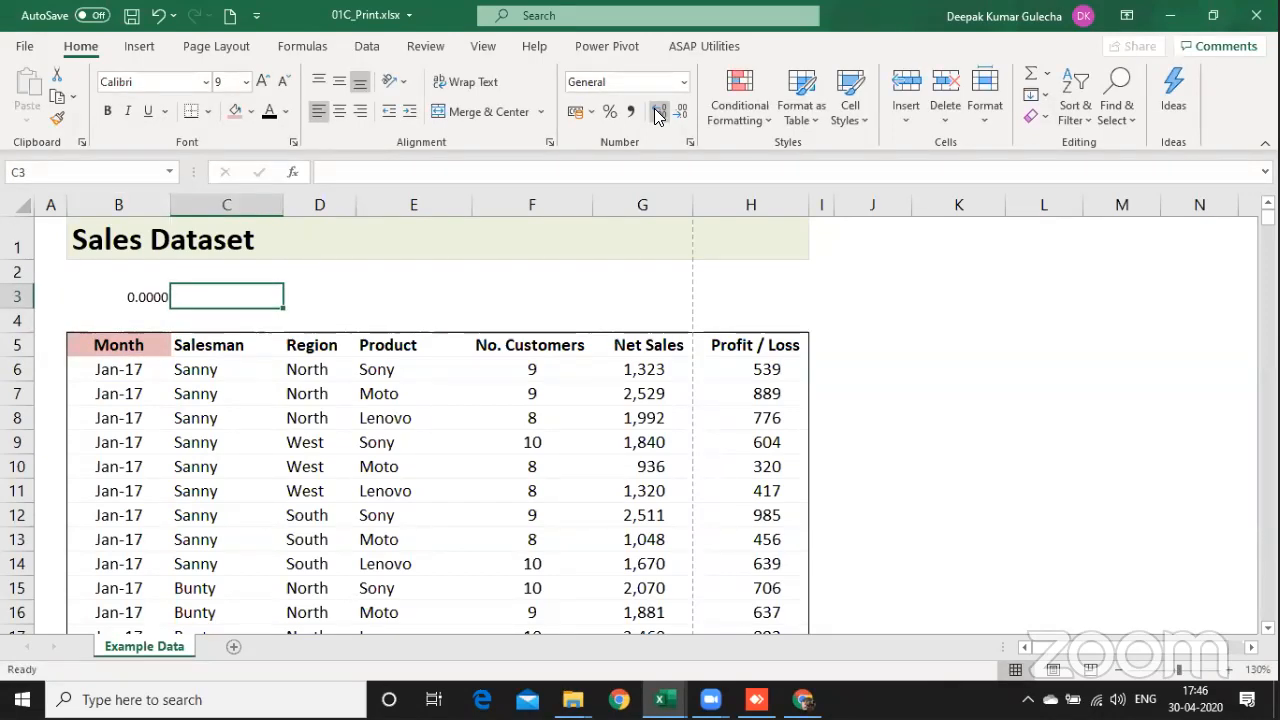
pyautogui.press('Left')
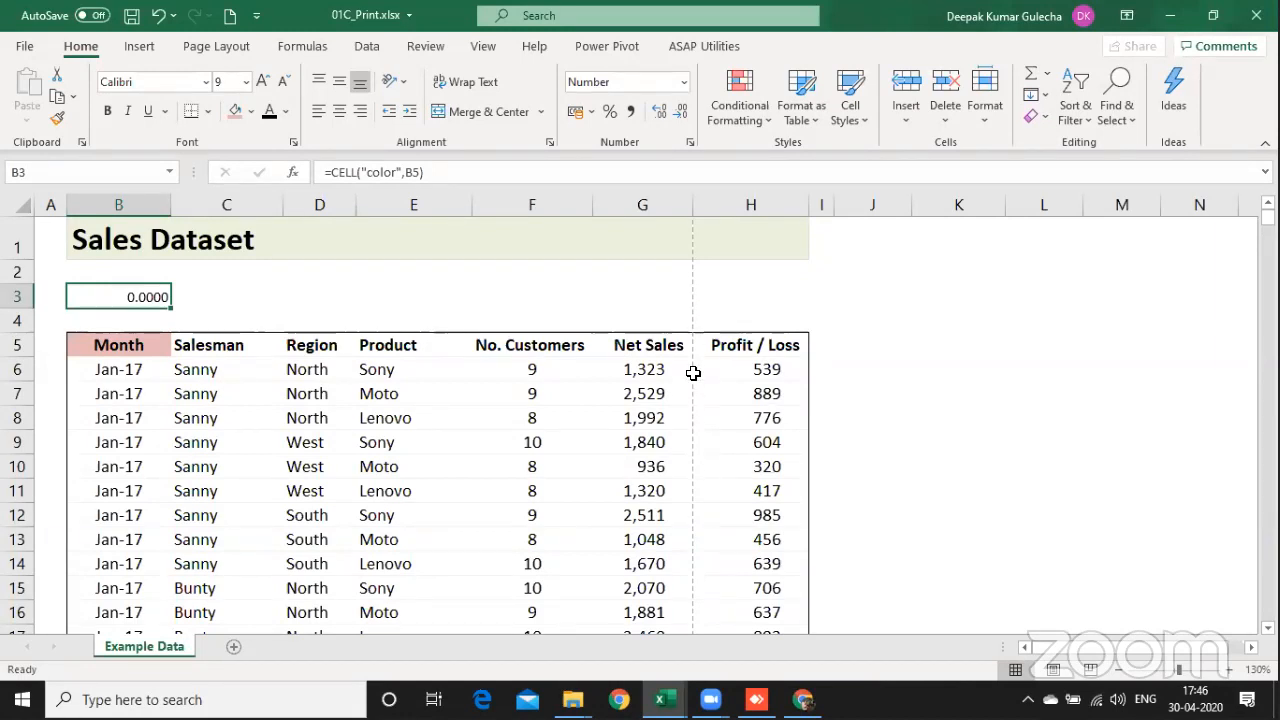
# Step: In Page Break Preview, extend the first page through column I, and check the print preview for the second page
pyautogui.click(1090, 670)
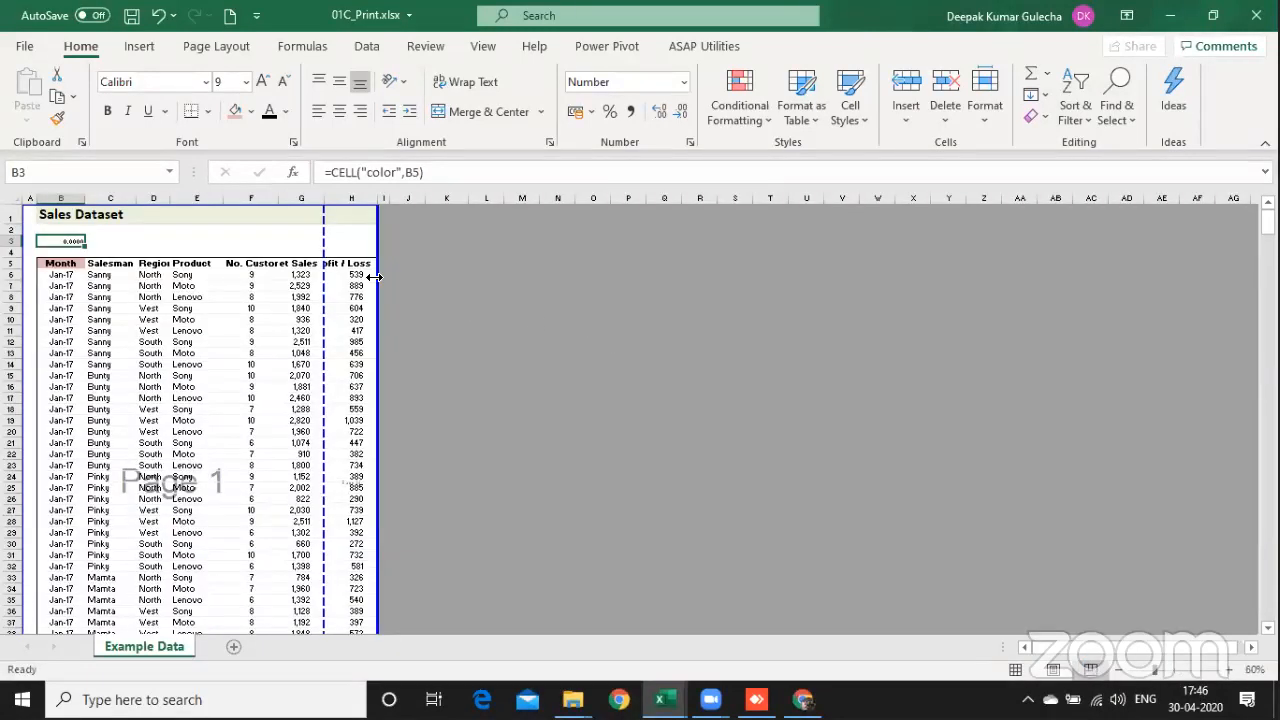
pyautogui.moveTo(390, 235); pyautogui.dragTo(390, 231)
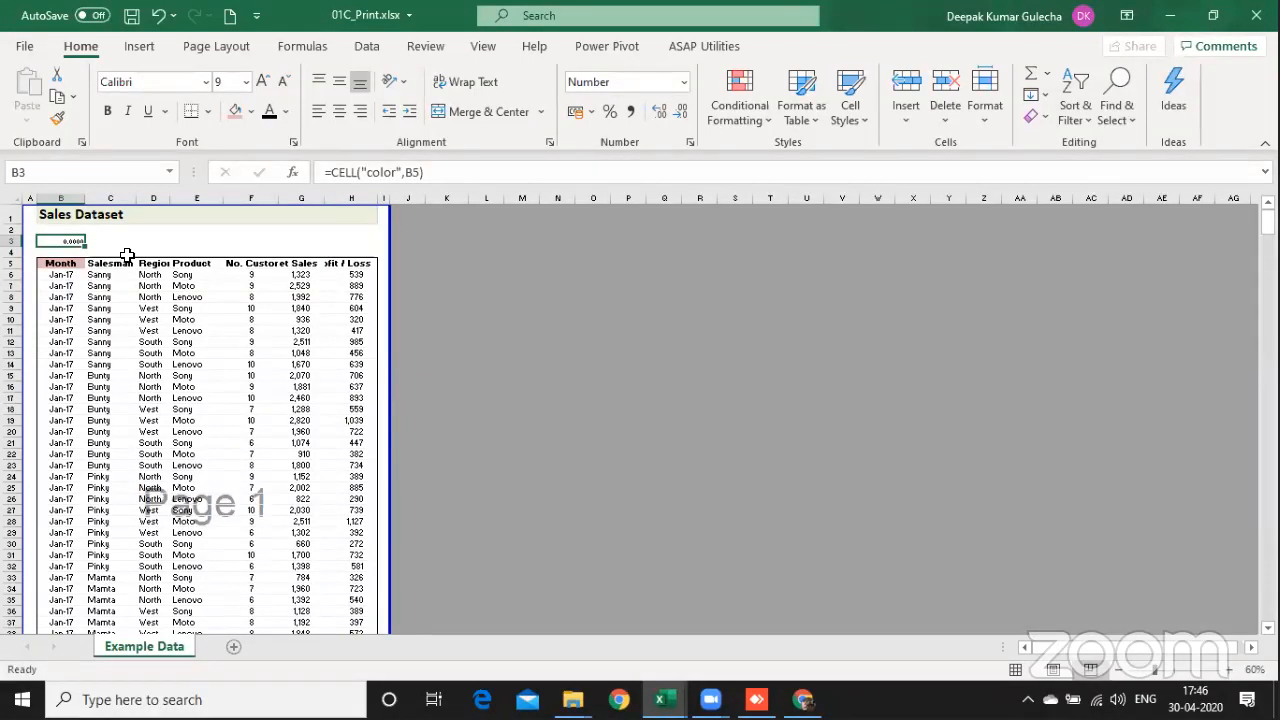
pyautogui.hotkey('ctrl', 'p')
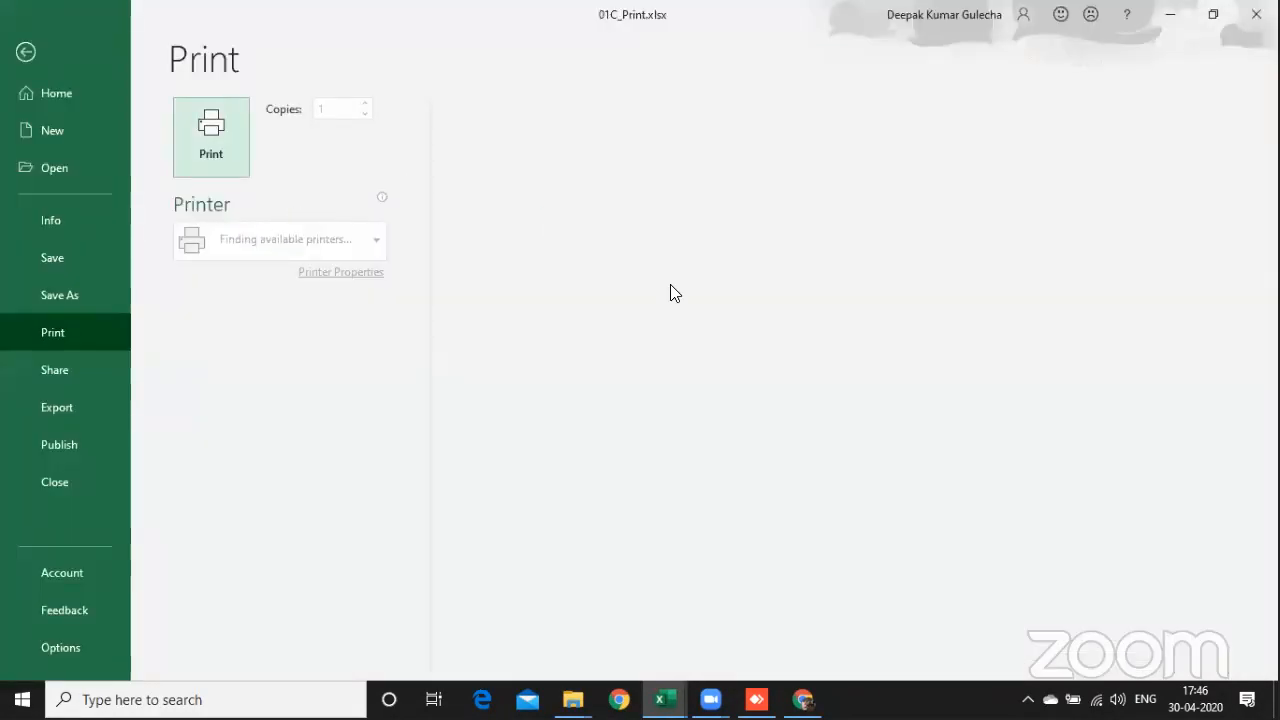
pyautogui.scroll(-1, 746, 272)
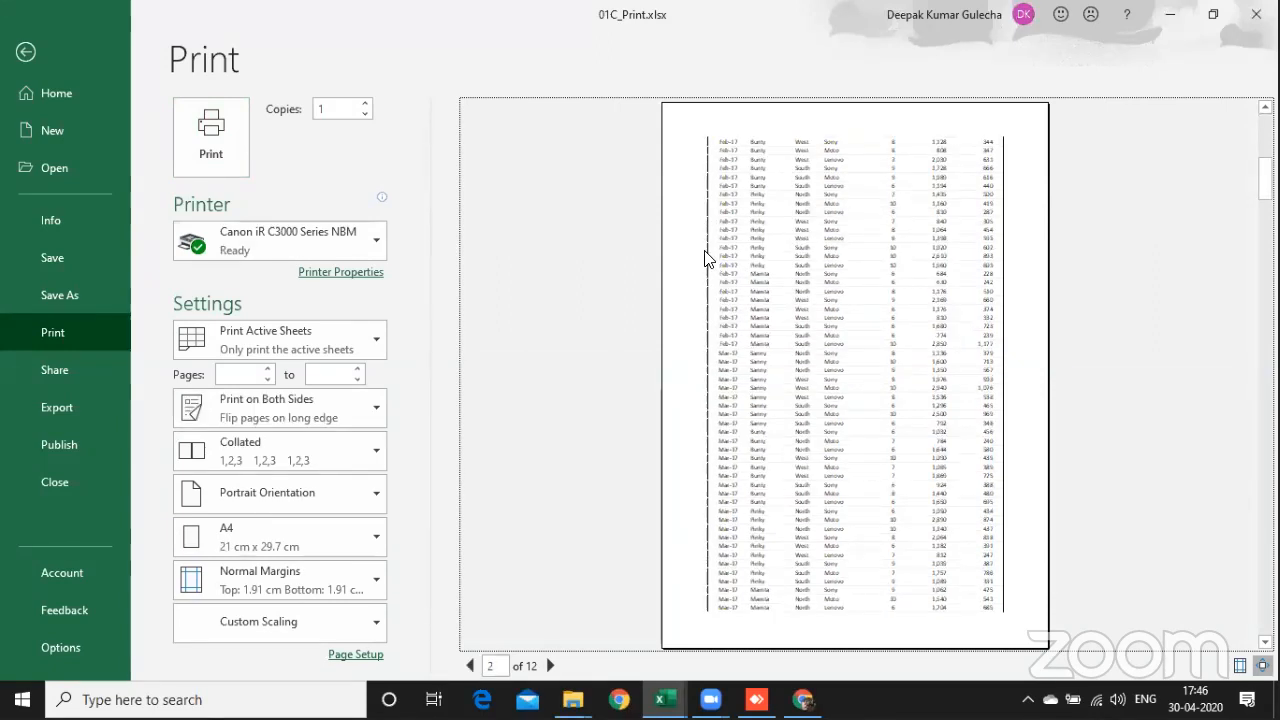
pyautogui.press('Escape')
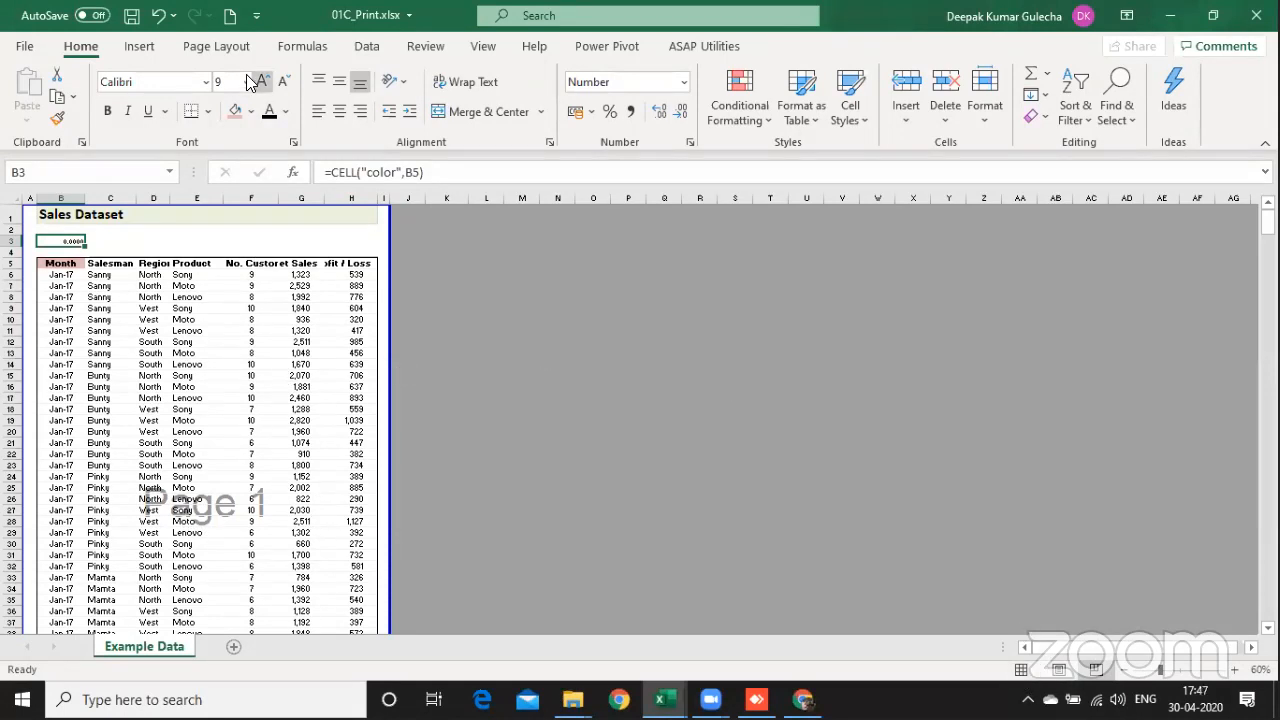
# Step: Set rows 1 to 5 ($1:$5) as the print title rows repeated at the top of every page
pyautogui.click(220, 47)
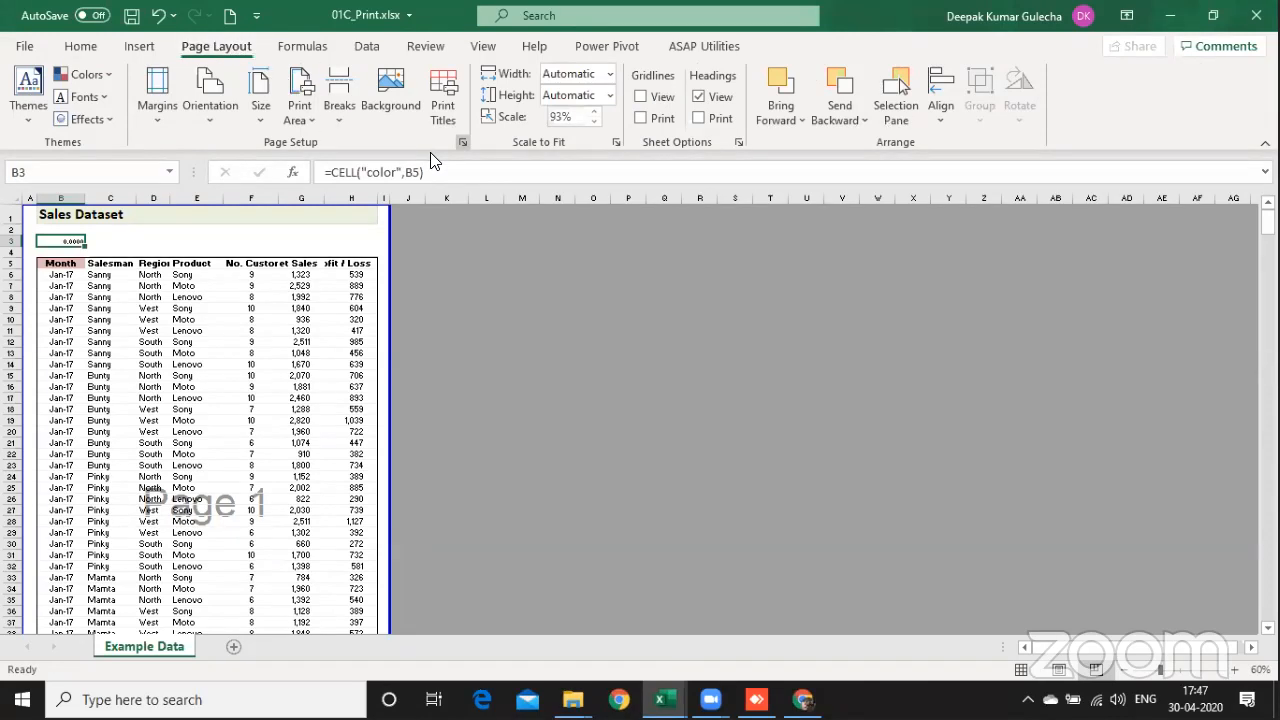
pyautogui.click(463, 142)
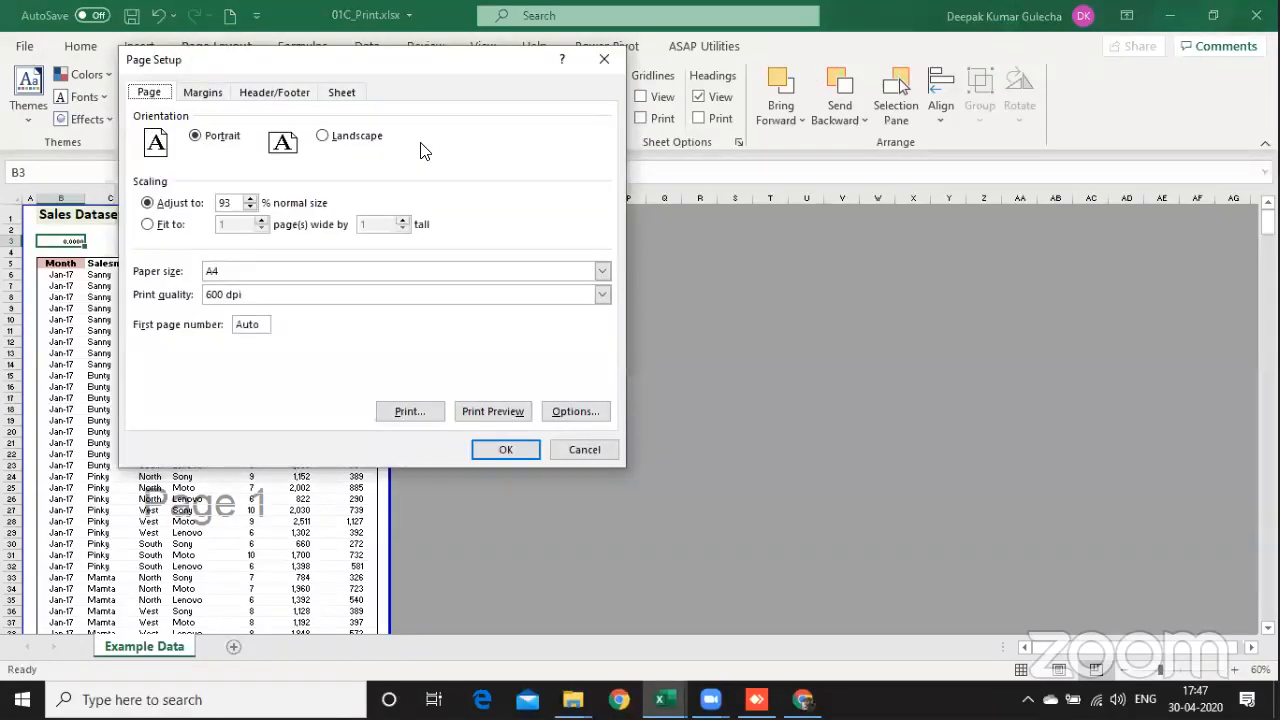
pyautogui.click(338, 93)
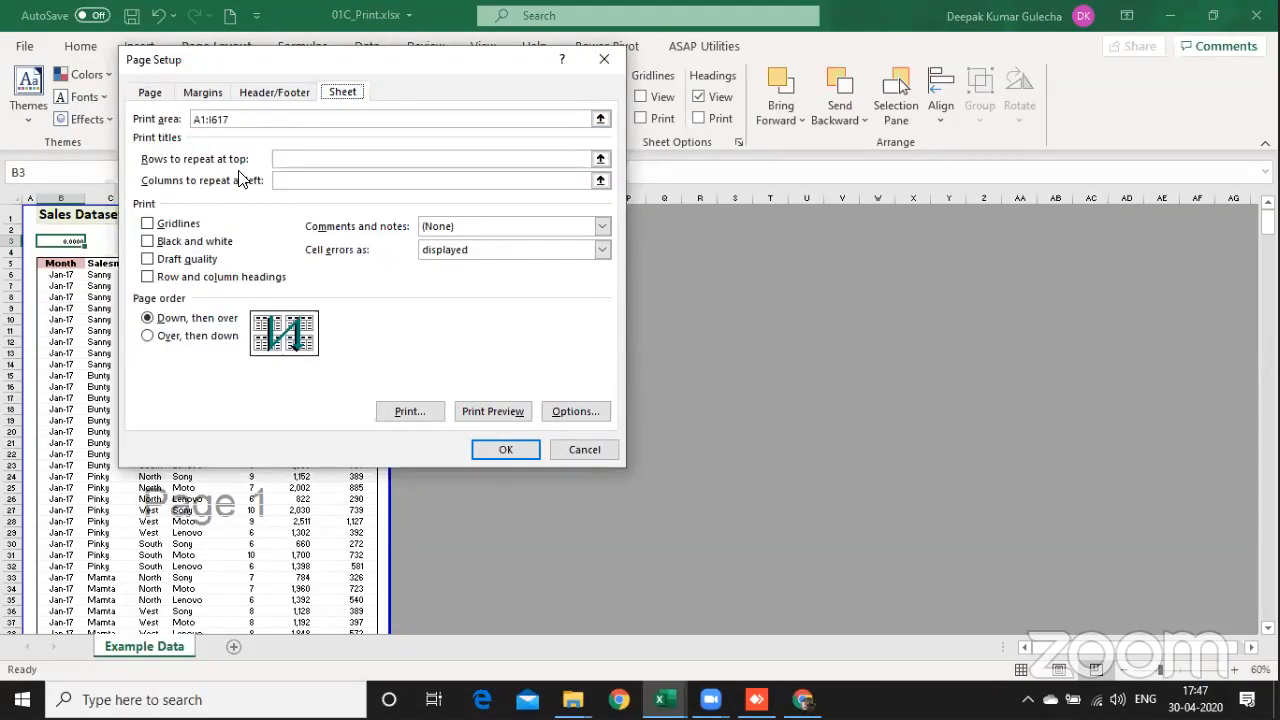
pyautogui.click(310, 160)
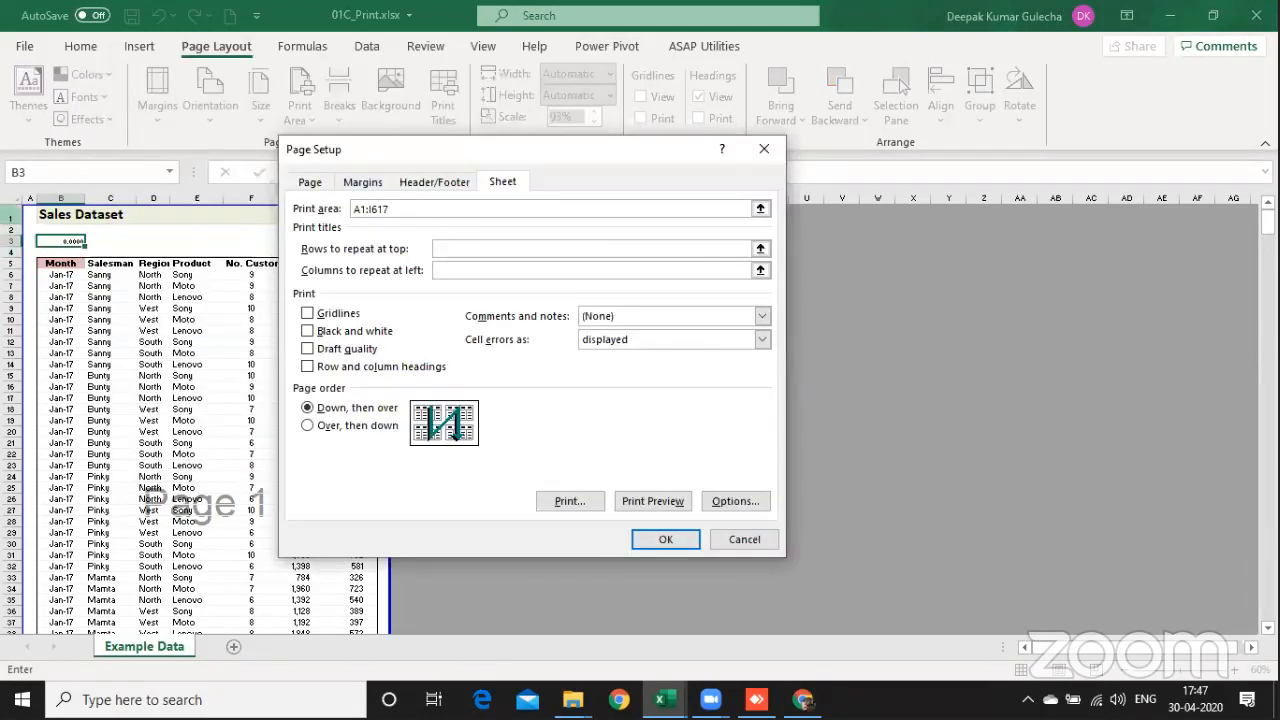
pyautogui.moveTo(12, 217); pyautogui.dragTo(9, 261)
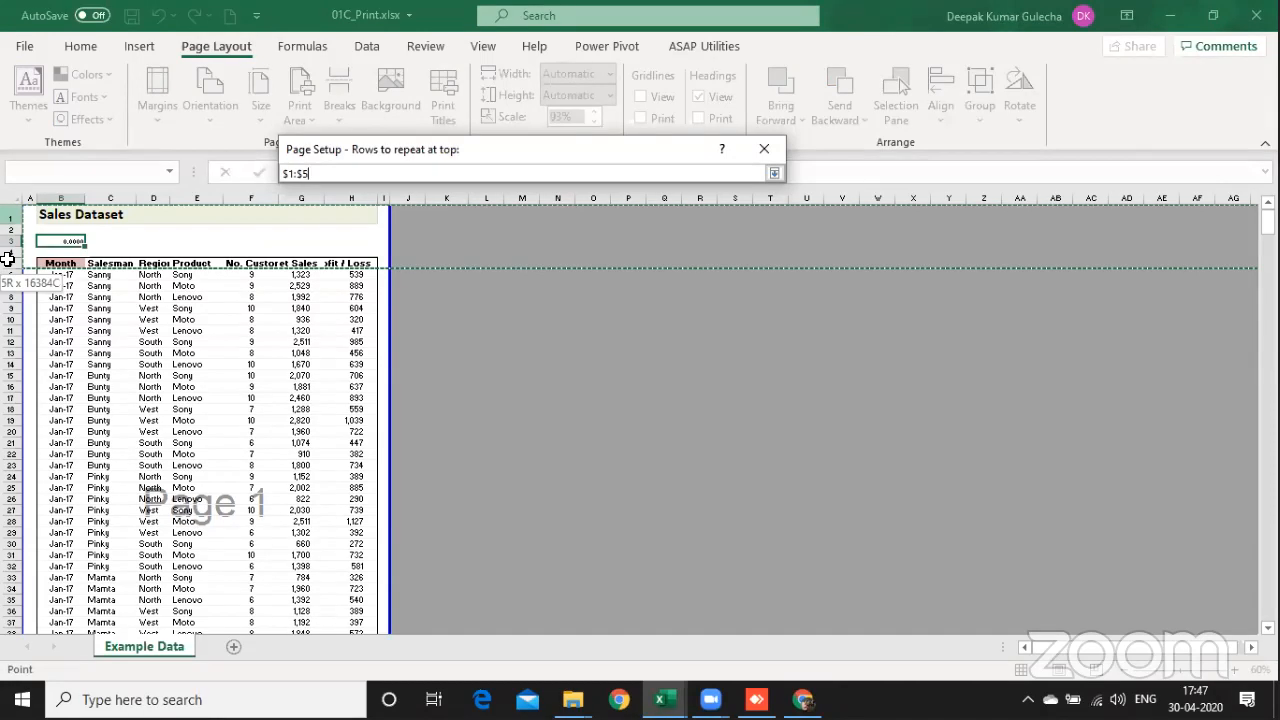
pyautogui.moveTo(7, 259); pyautogui.dragTo(7, 259)
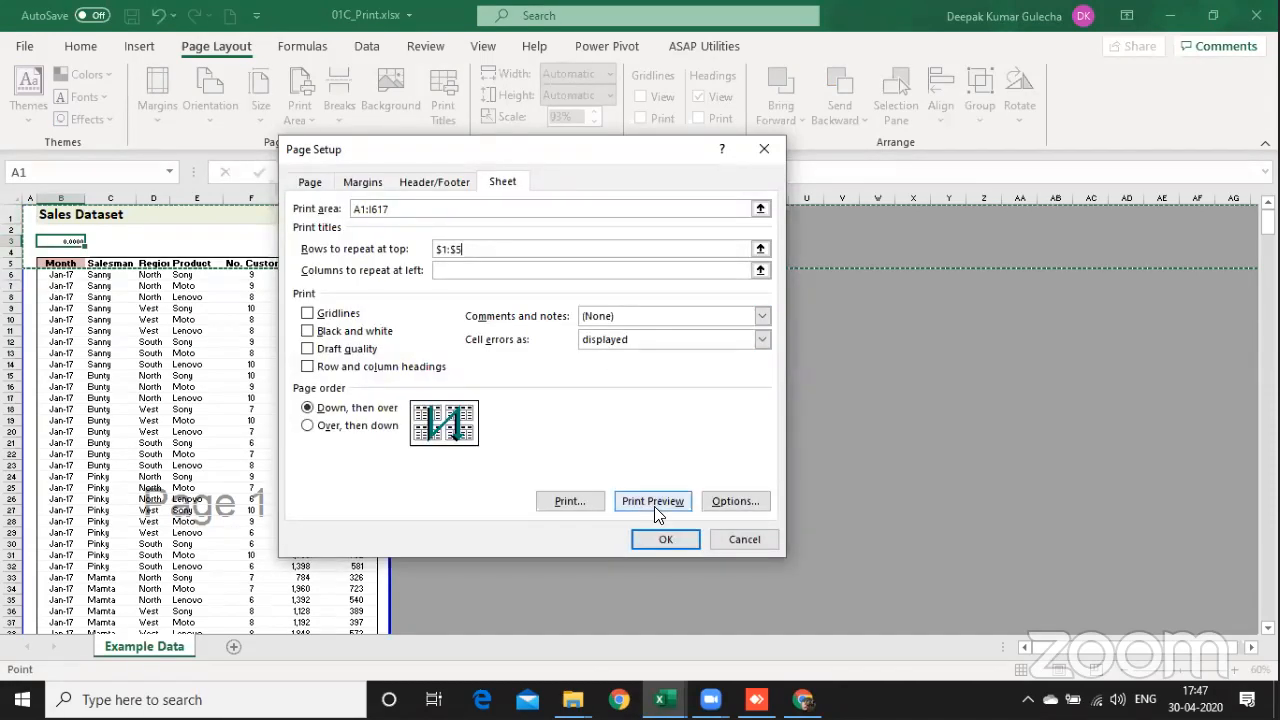
pyautogui.click(666, 539)
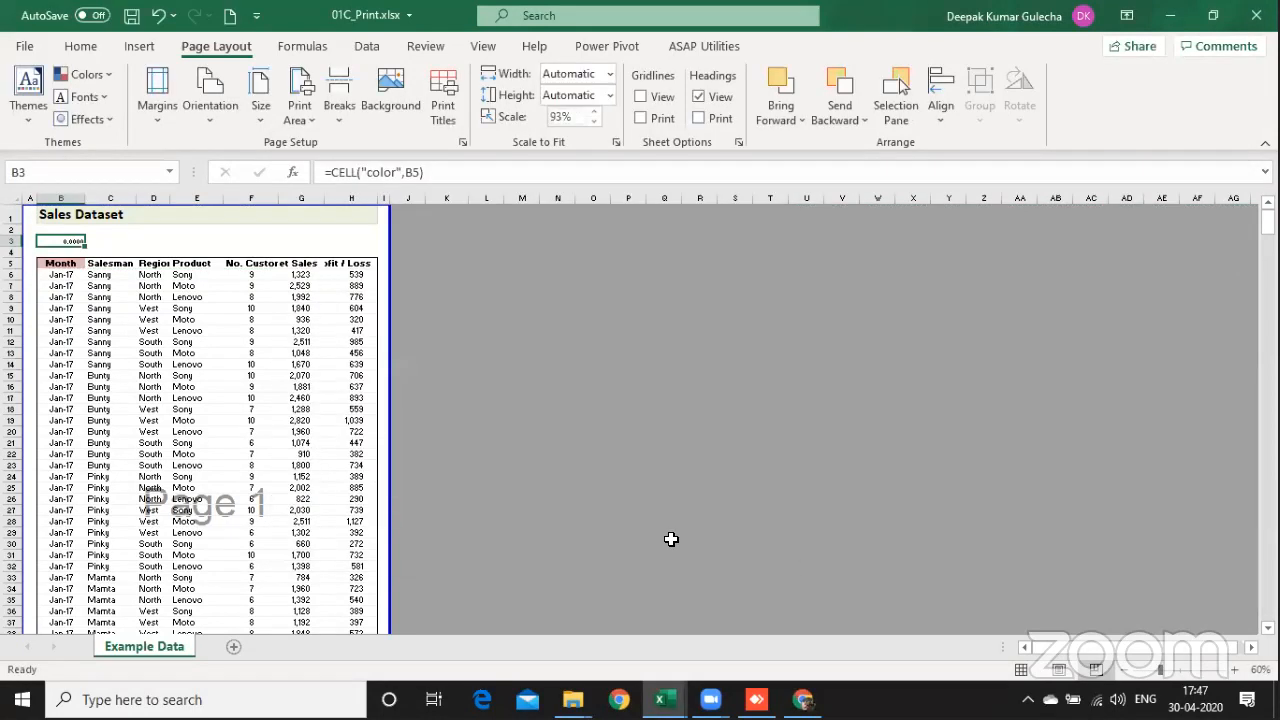
# Step: Replace the formula in B3 with =CELL("filename")
pyautogui.write('=ce')
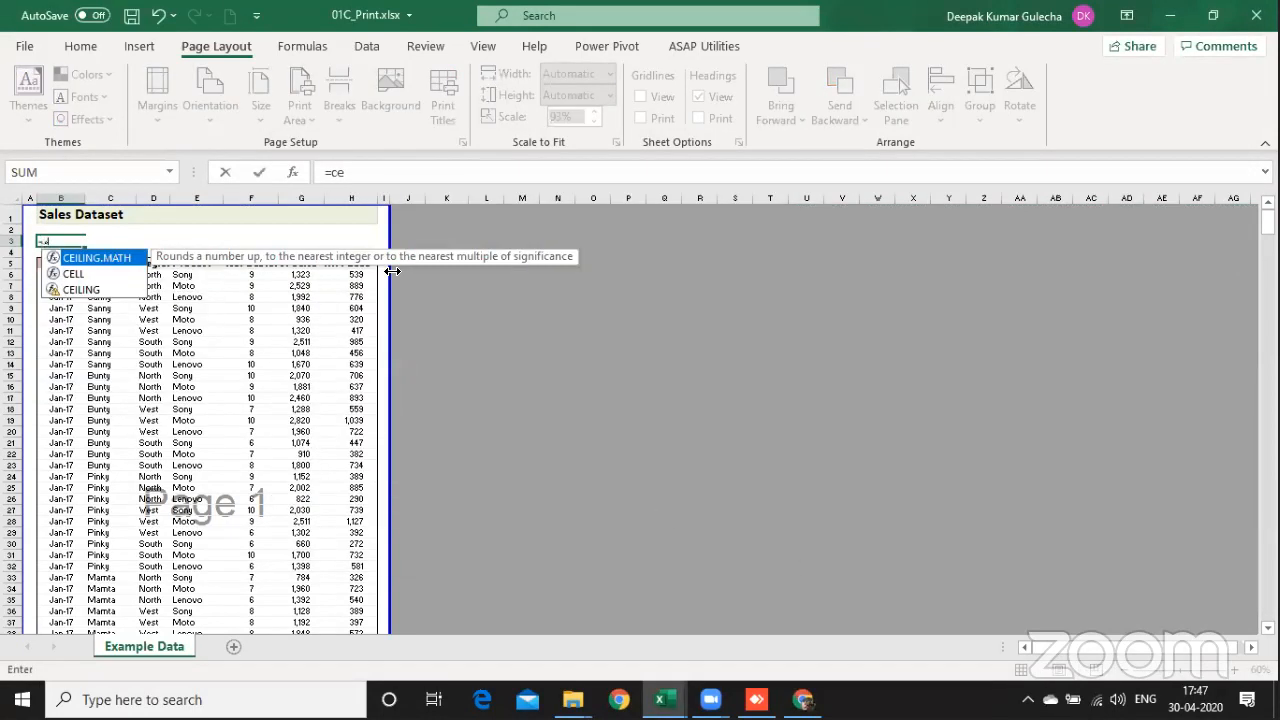
pyautogui.press('Down')
pyautogui.press('Tab')
pyautogui.press('Down')
pyautogui.press('Down')
pyautogui.press('Down')
pyautogui.press('Down')
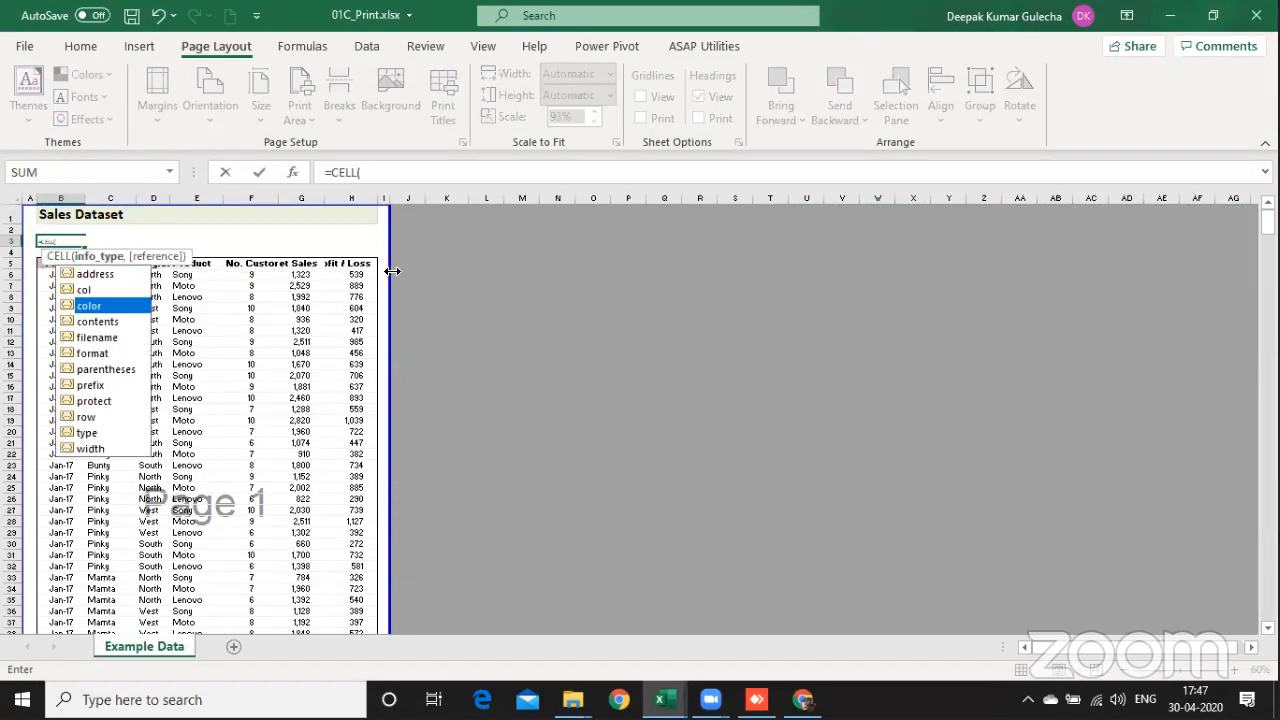
pyautogui.press('Tab')
pyautogui.press('Return')
pyautogui.press('Up')
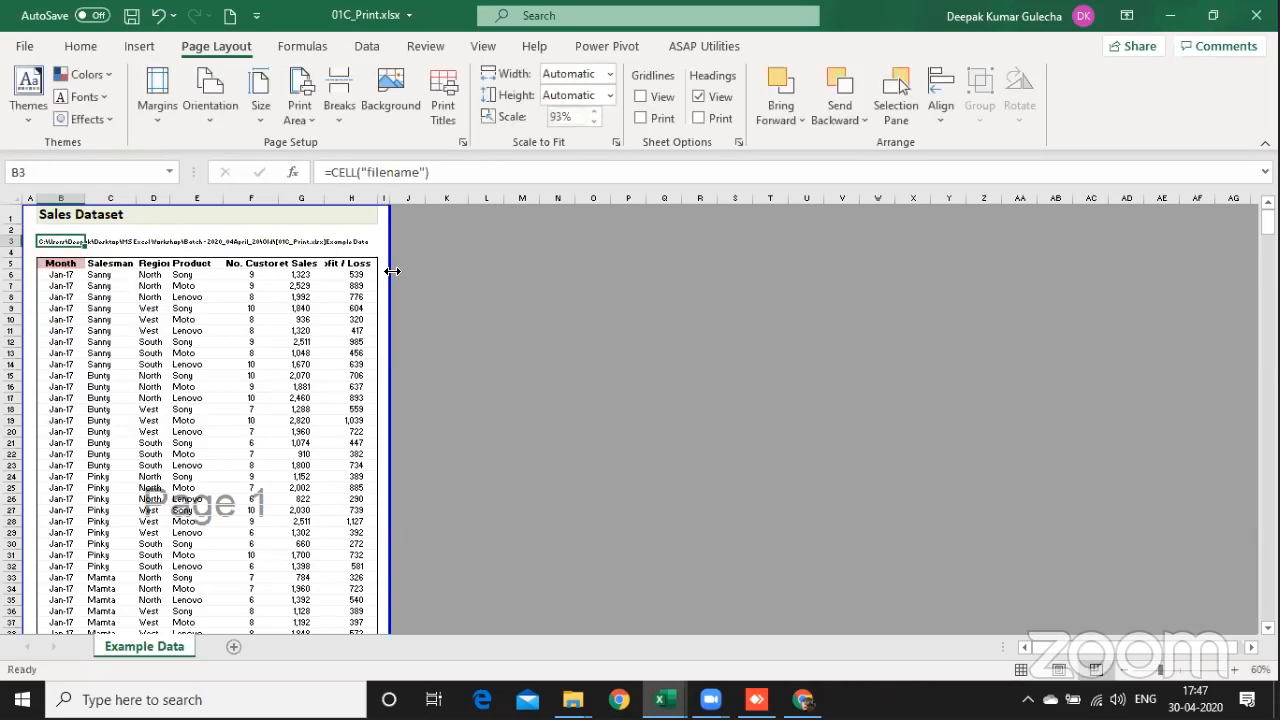
# Step: Check the first pages of the print preview for the repeated title and header rows
pyautogui.hotkey('ctrl', 'p')
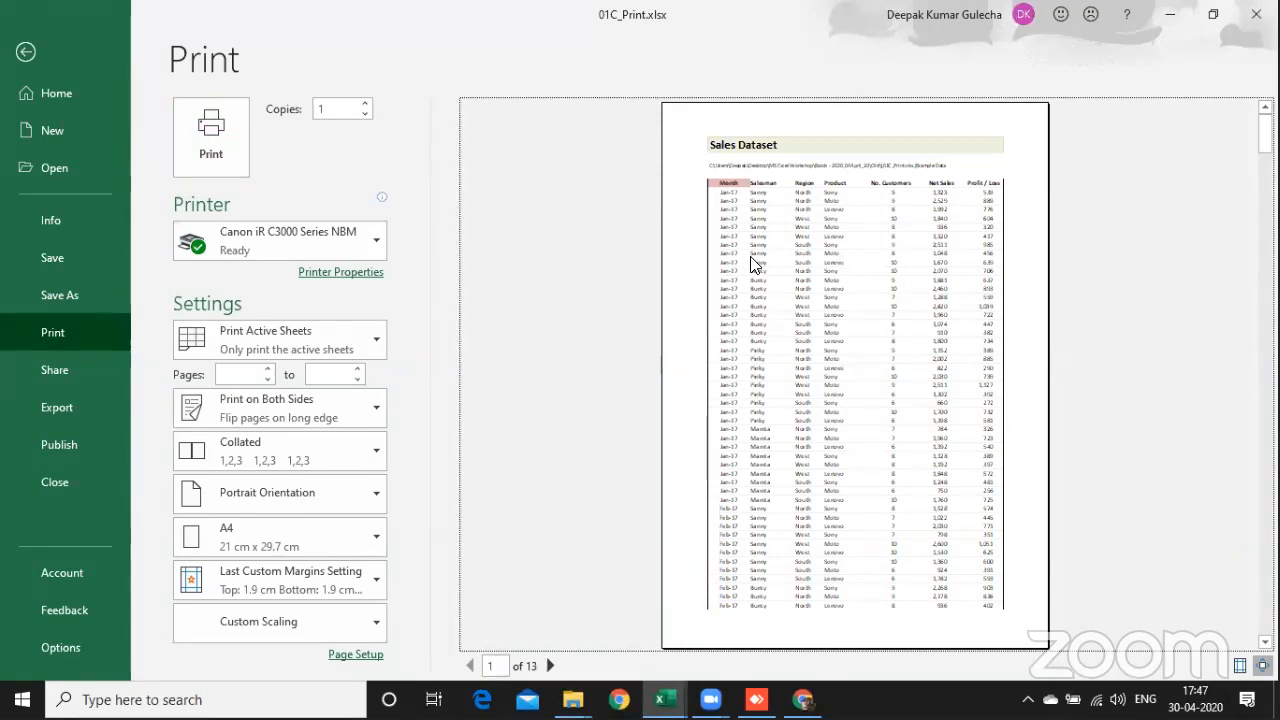
pyautogui.scroll(-1, 755, 265)
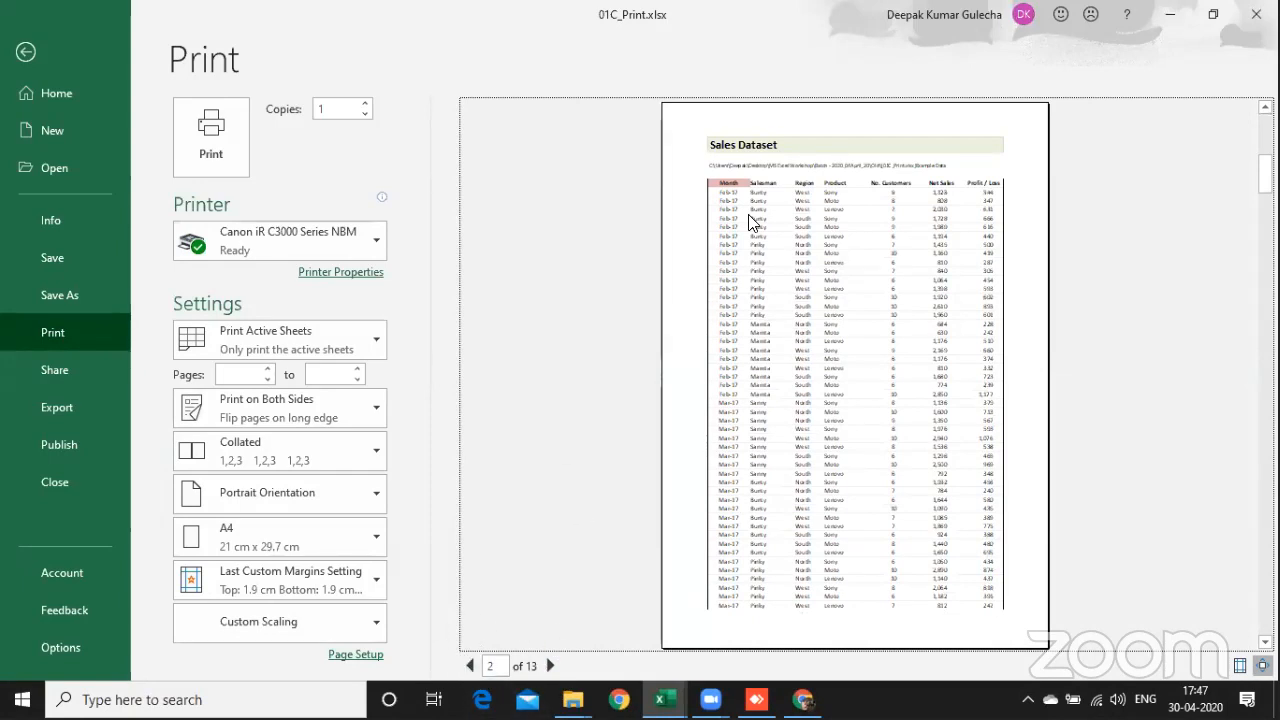
pyautogui.scroll(-1, 668, 305)
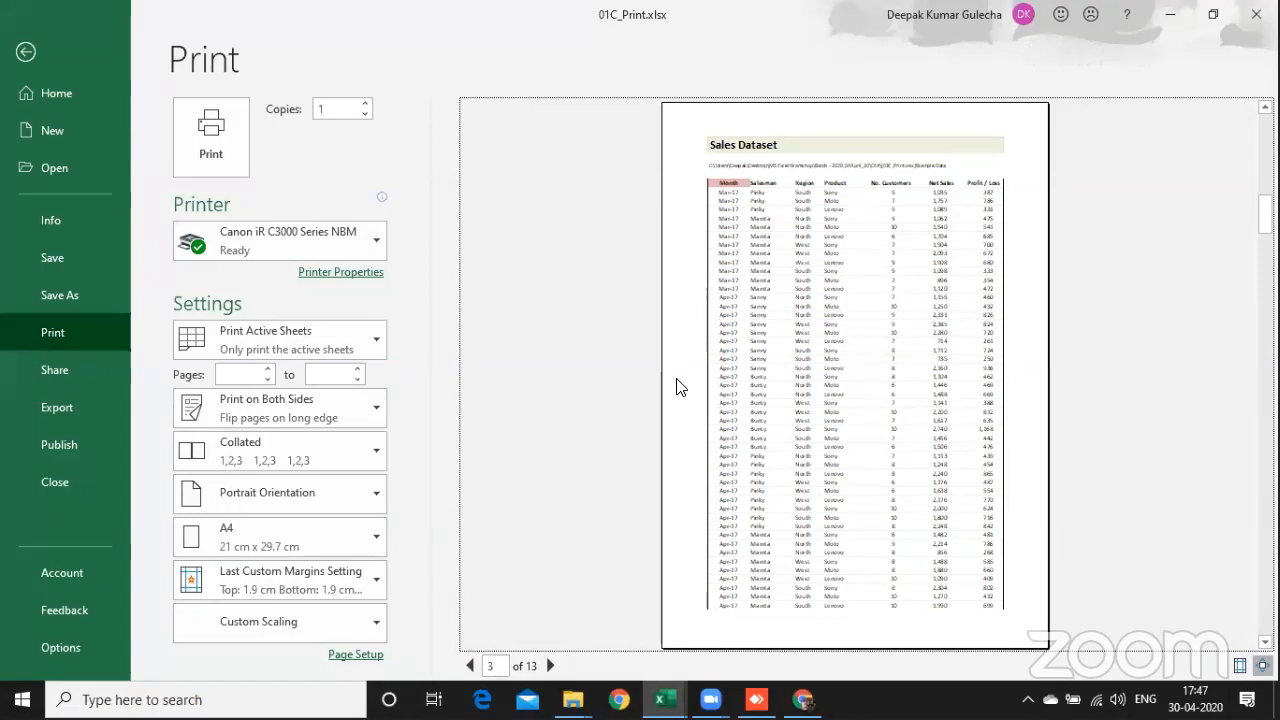
pyautogui.scroll(-2, 677, 387)
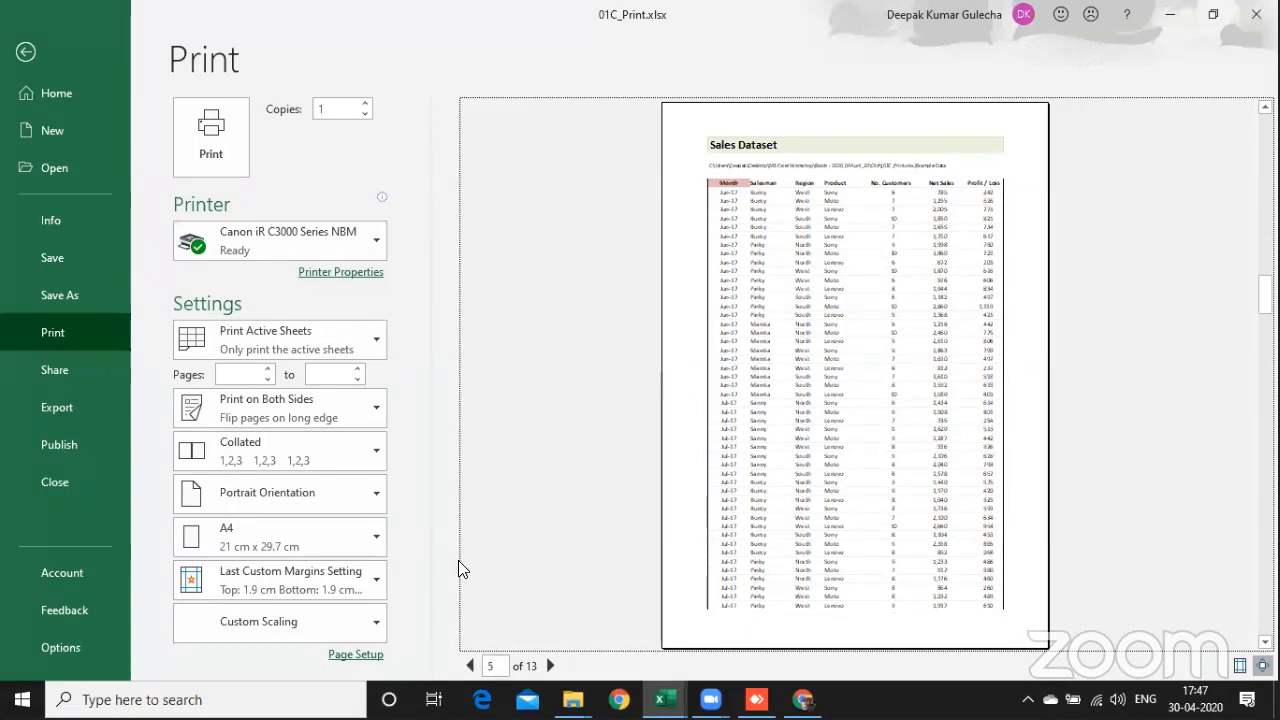
pyautogui.press('Escape')
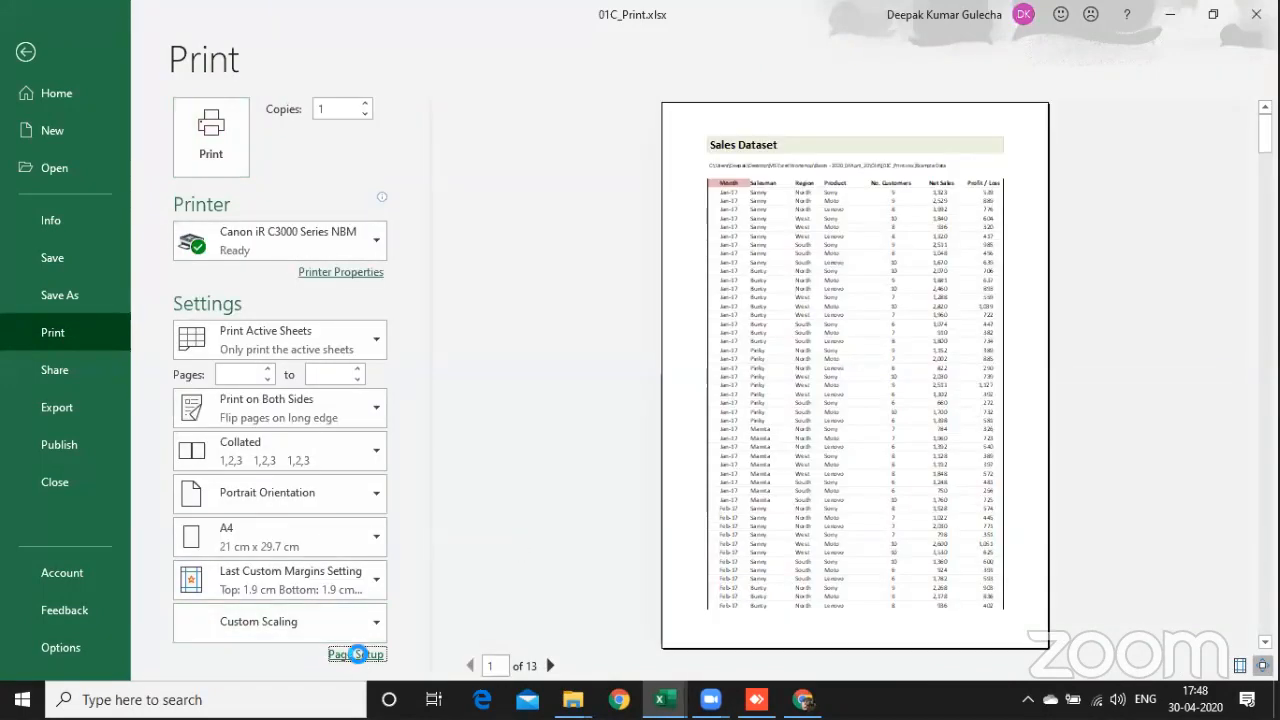
# Step: Open Page Setup from the print preview, examine its print area and print title settings, and return to the worksheet
pyautogui.click(350, 654)
pyautogui.click(501, 183)
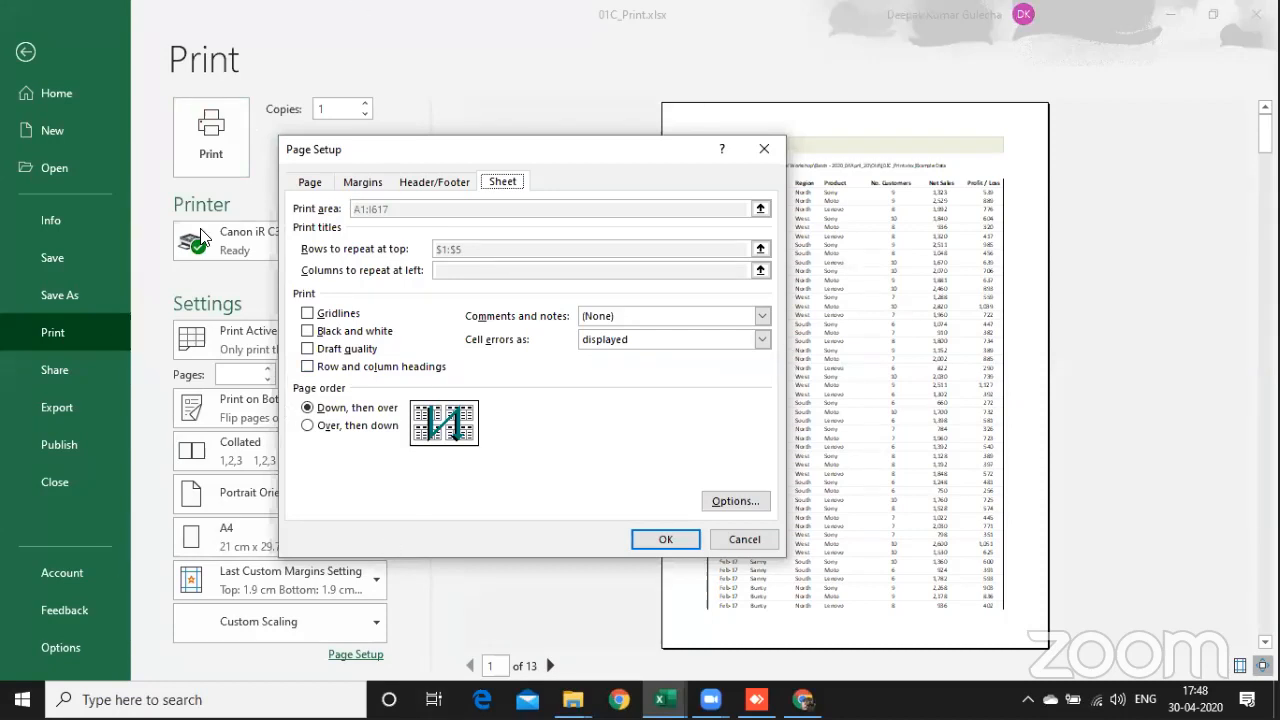
pyautogui.press('Escape')
pyautogui.press('Escape')
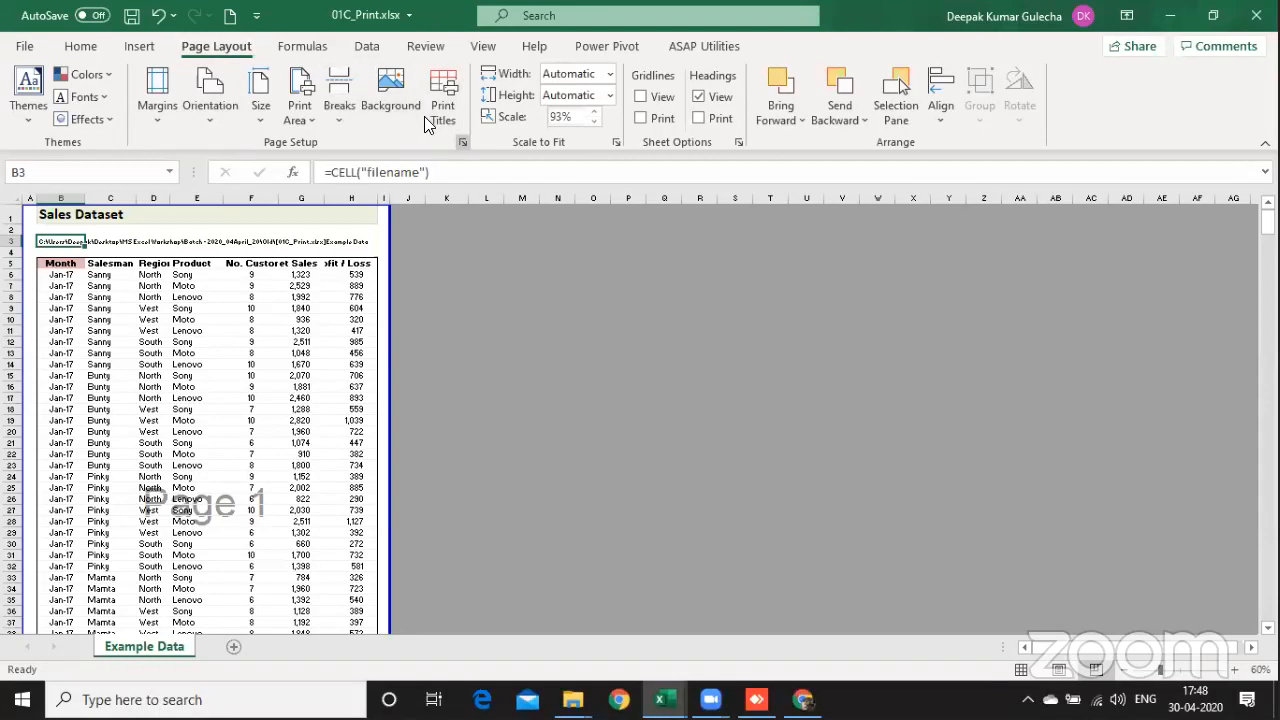
# Step: Review the Page Setup options for the worksheet and change the page orientation to landscape
pyautogui.click(463, 142)
pyautogui.click(504, 183)
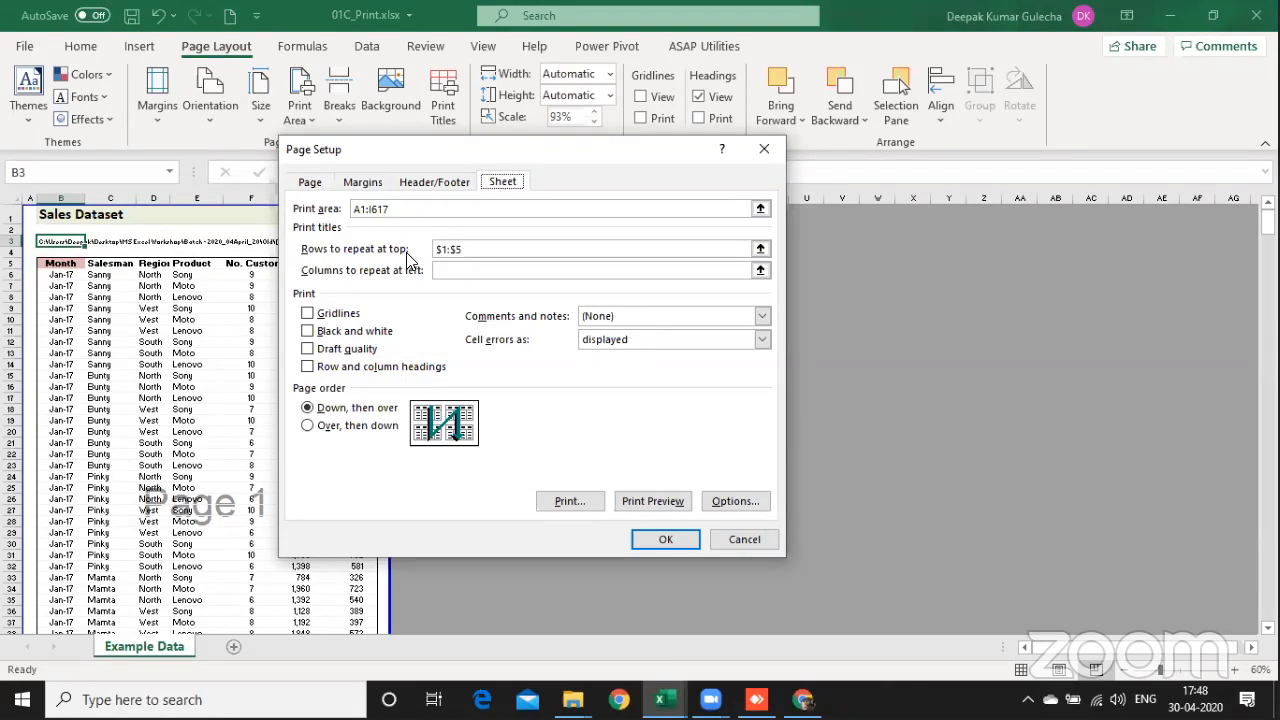
pyautogui.click(444, 189)
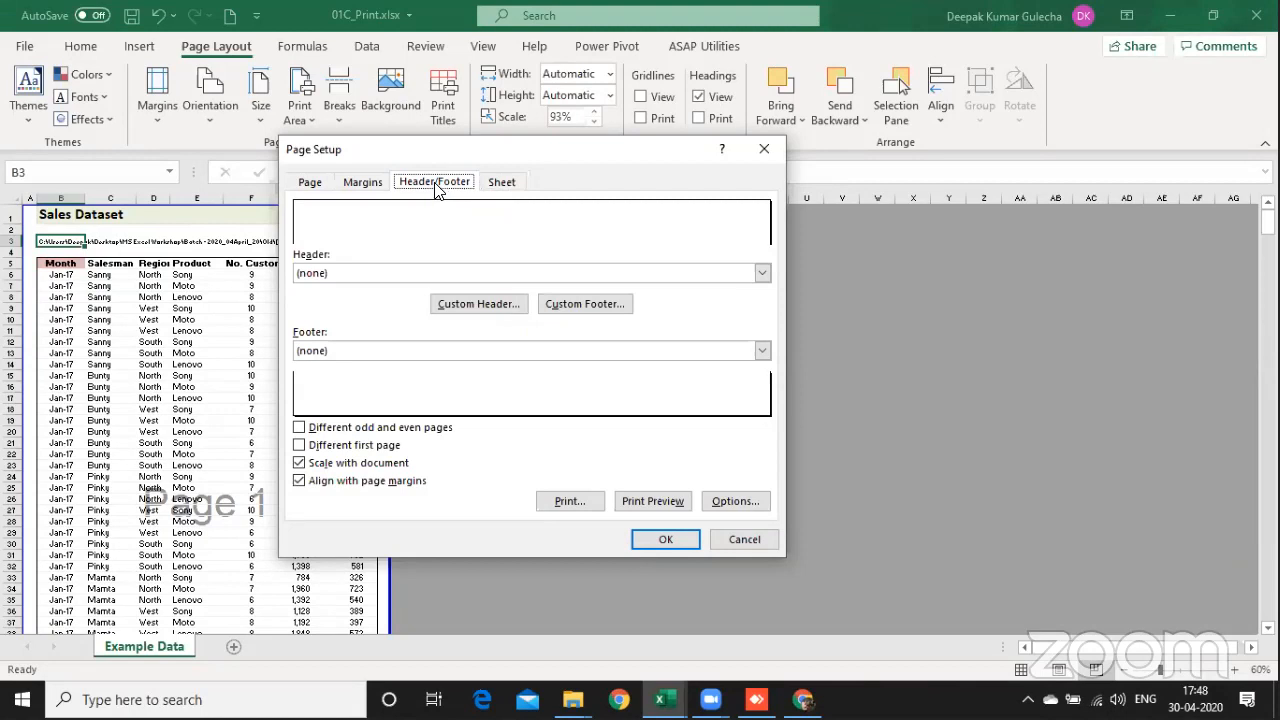
pyautogui.click(360, 182)
pyautogui.click(313, 182)
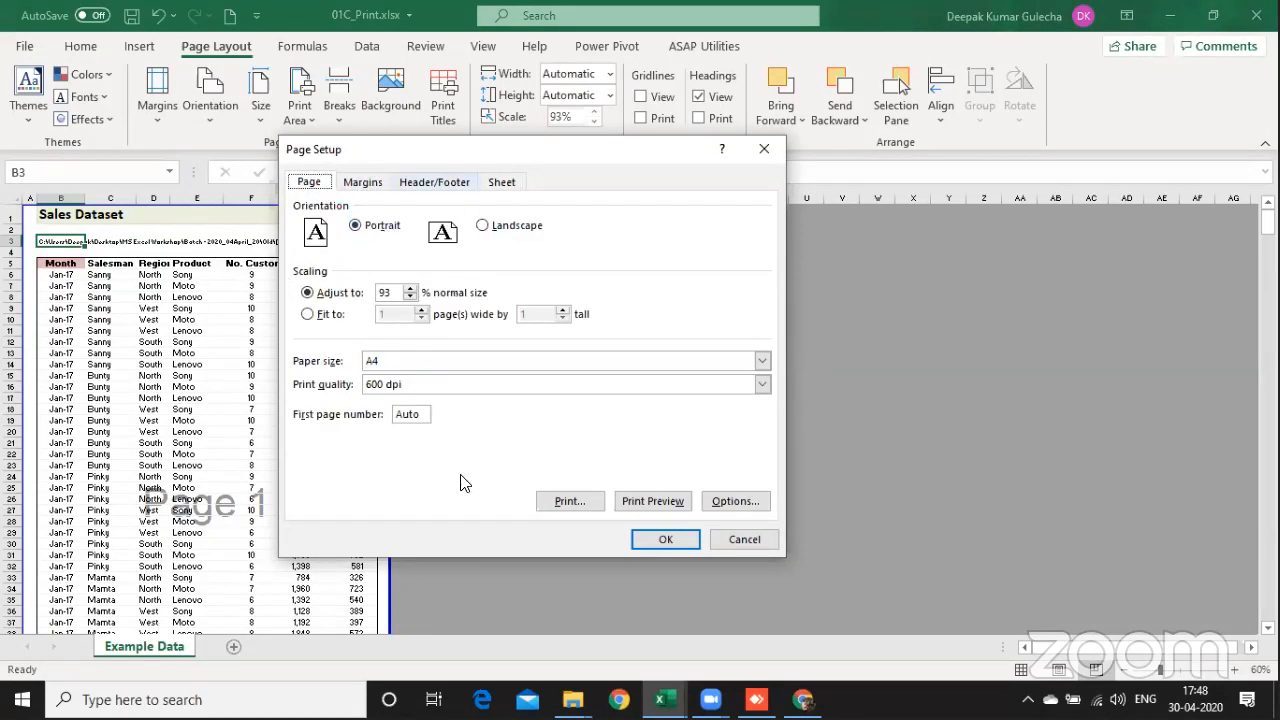
pyautogui.click(503, 230)
# Step: Set the page's top and bottom margins to 1 and the left and right margins to 0.5
pyautogui.click(364, 183)
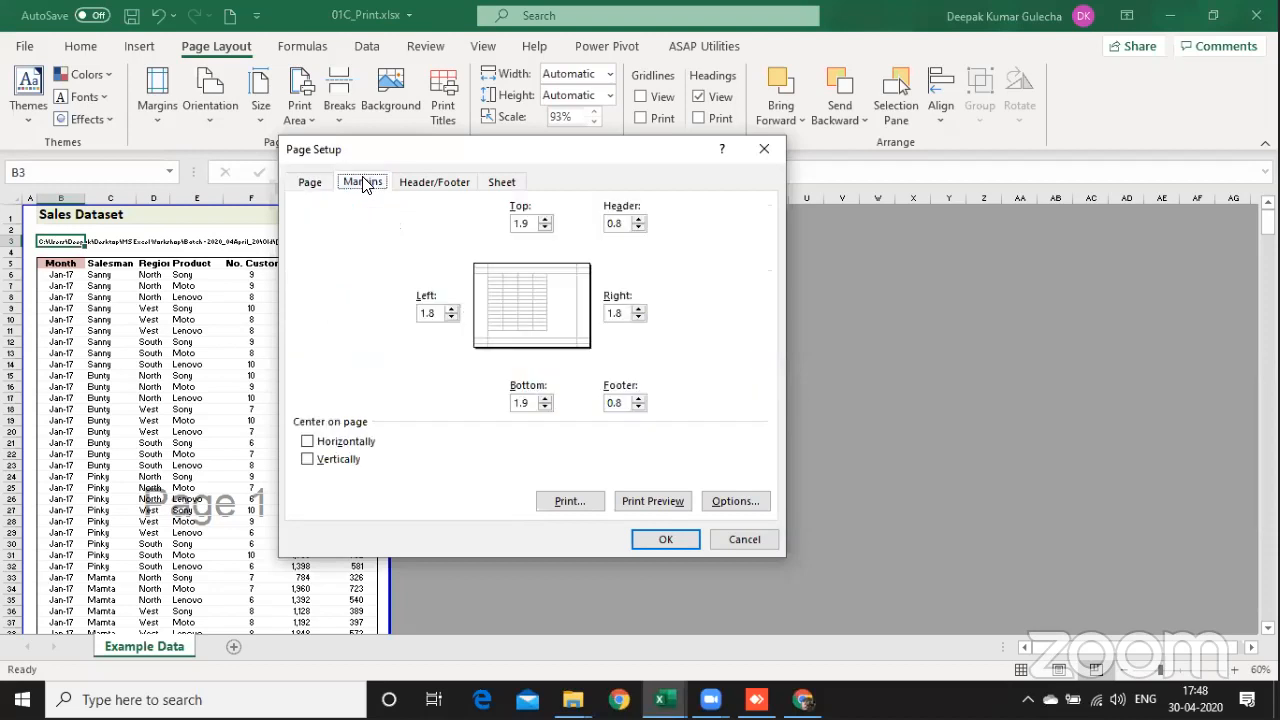
pyautogui.click(530, 224)
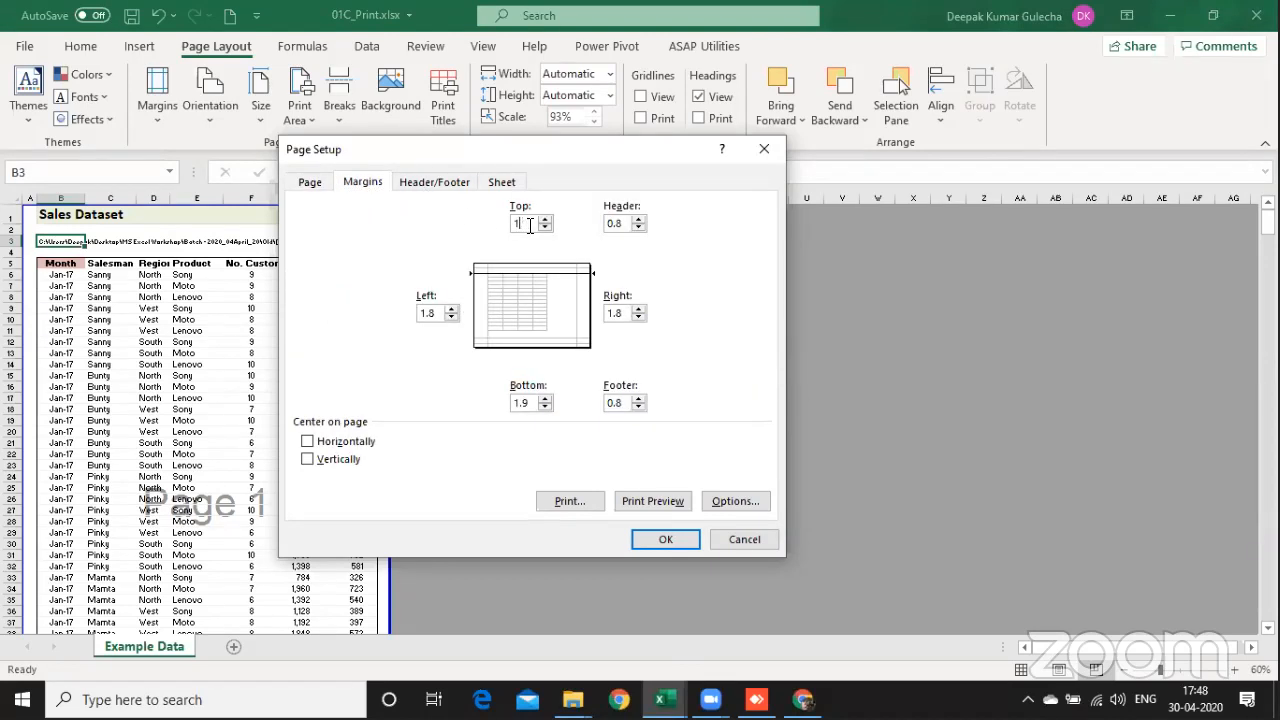
pyautogui.write('1')
pyautogui.doubleClick(536, 402)
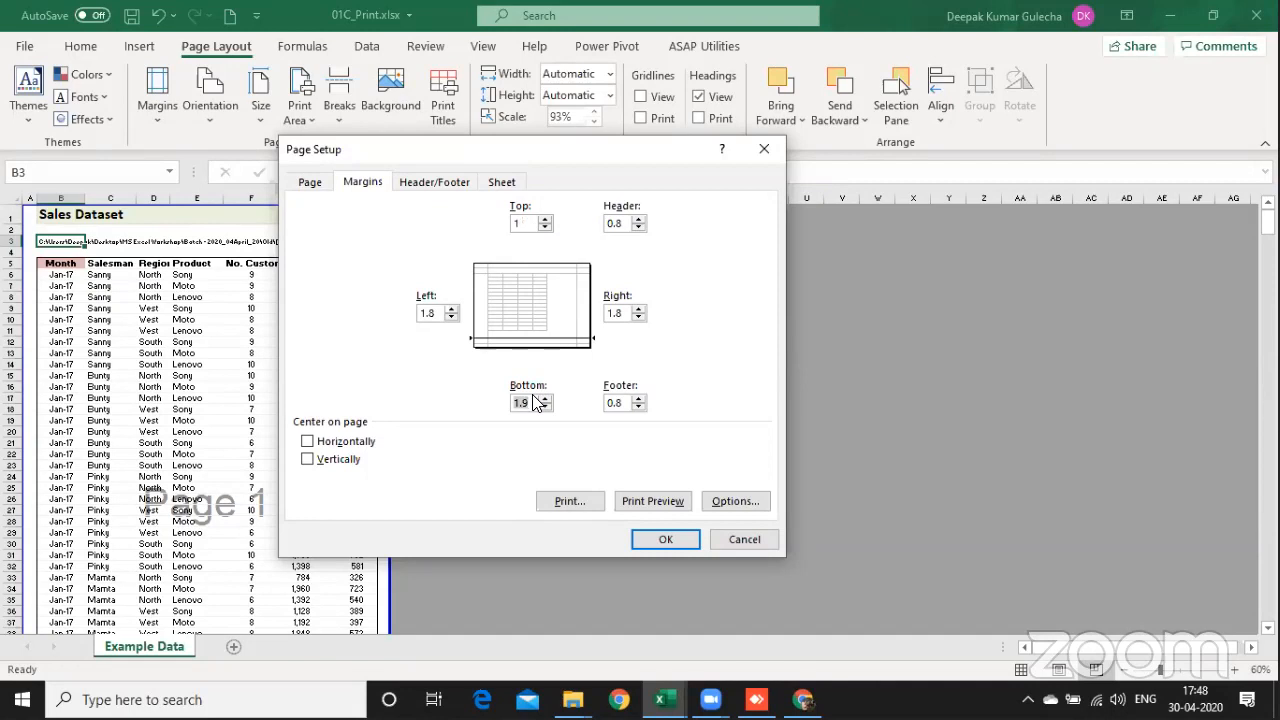
pyautogui.write('1')
pyautogui.doubleClick(430, 314)
pyautogui.write('.5')
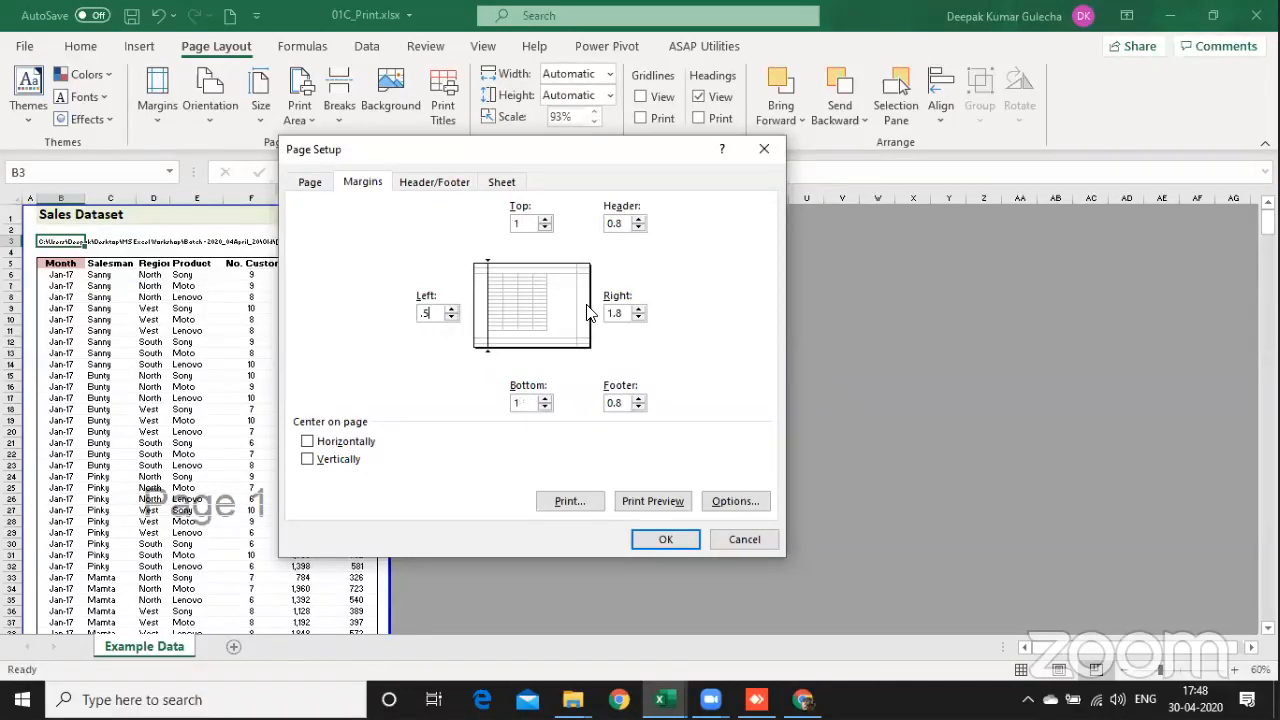
pyautogui.doubleClick(616, 313)
pyautogui.write('.5')
pyautogui.doubleClick(525, 224)
# Step: Center the printout horizontally on the page, trying vertical centering but leaving it switched off
pyautogui.click(357, 447)
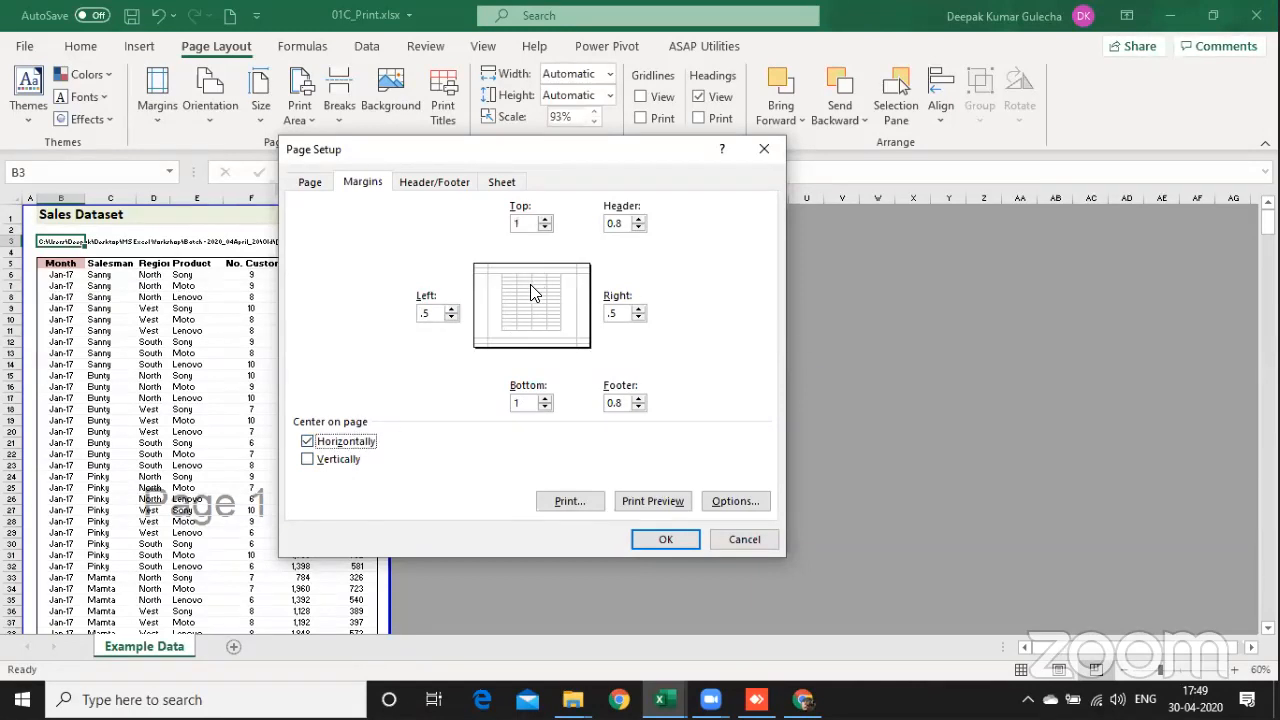
pyautogui.click(345, 445)
pyautogui.click(352, 446)
pyautogui.click(339, 462)
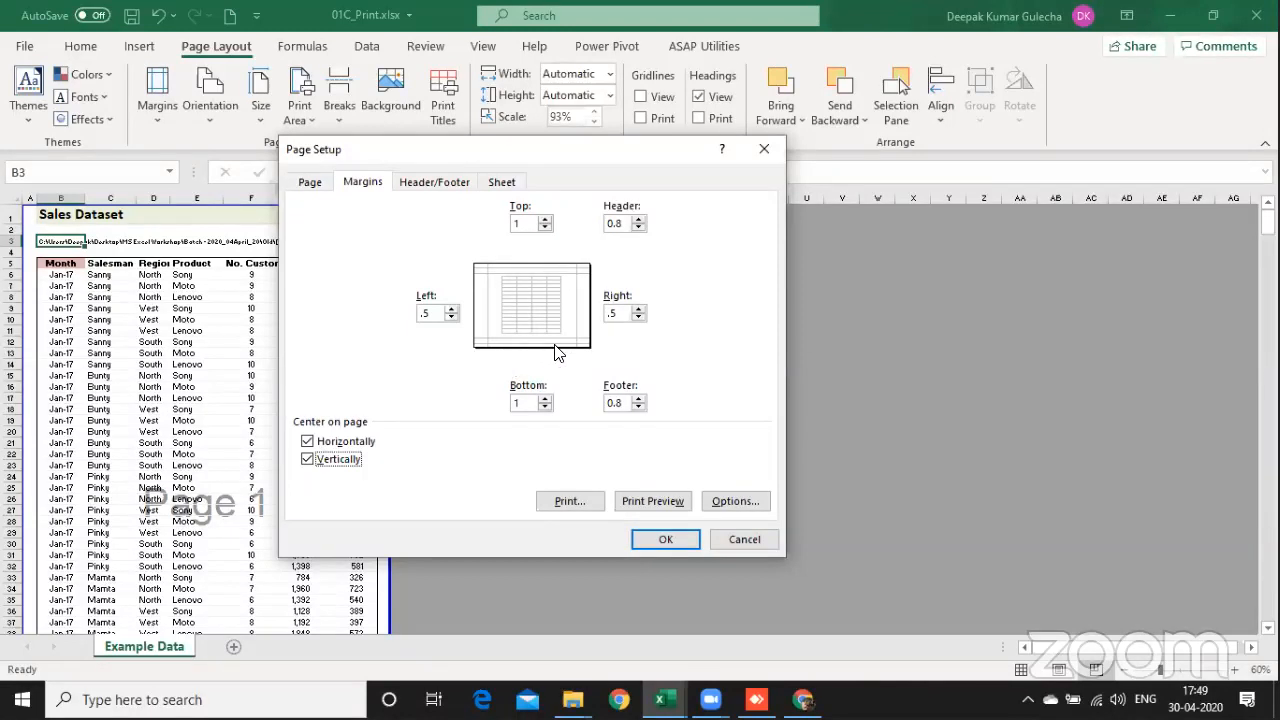
pyautogui.click(330, 466)
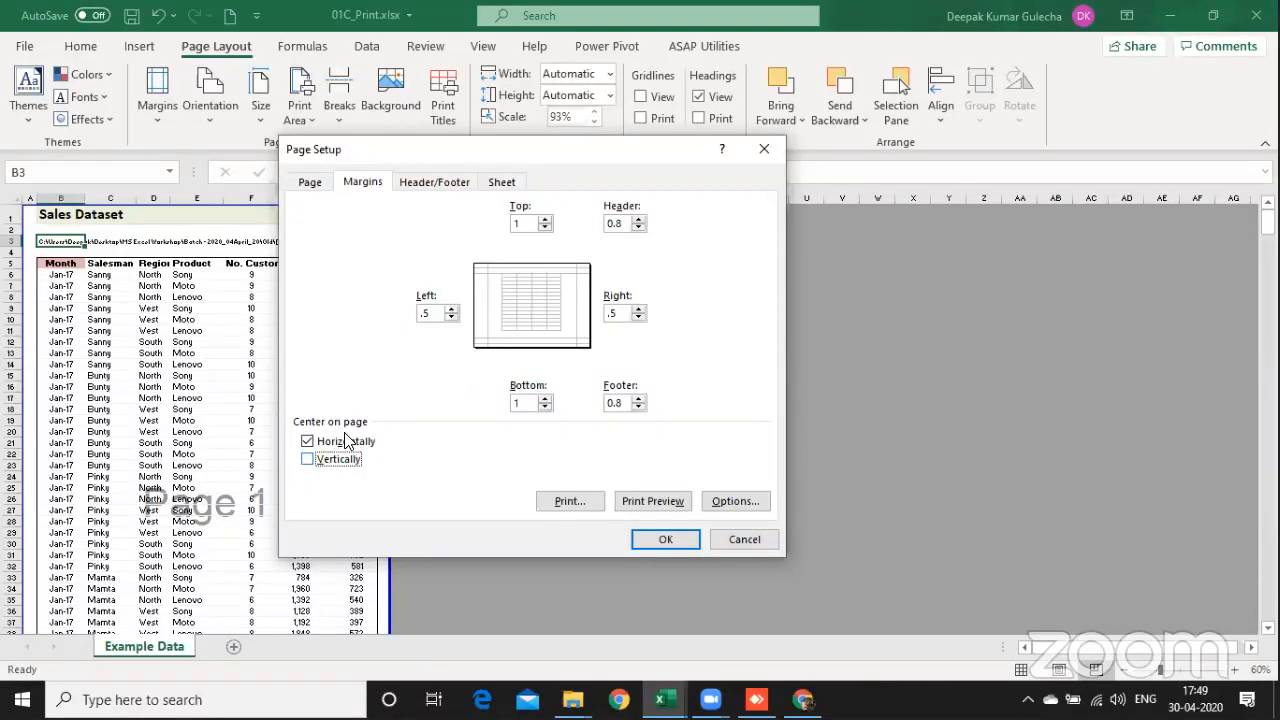
# Step: Create a custom page header with the text LOCKDOWN LEARNING in its center section
pyautogui.click(446, 190)
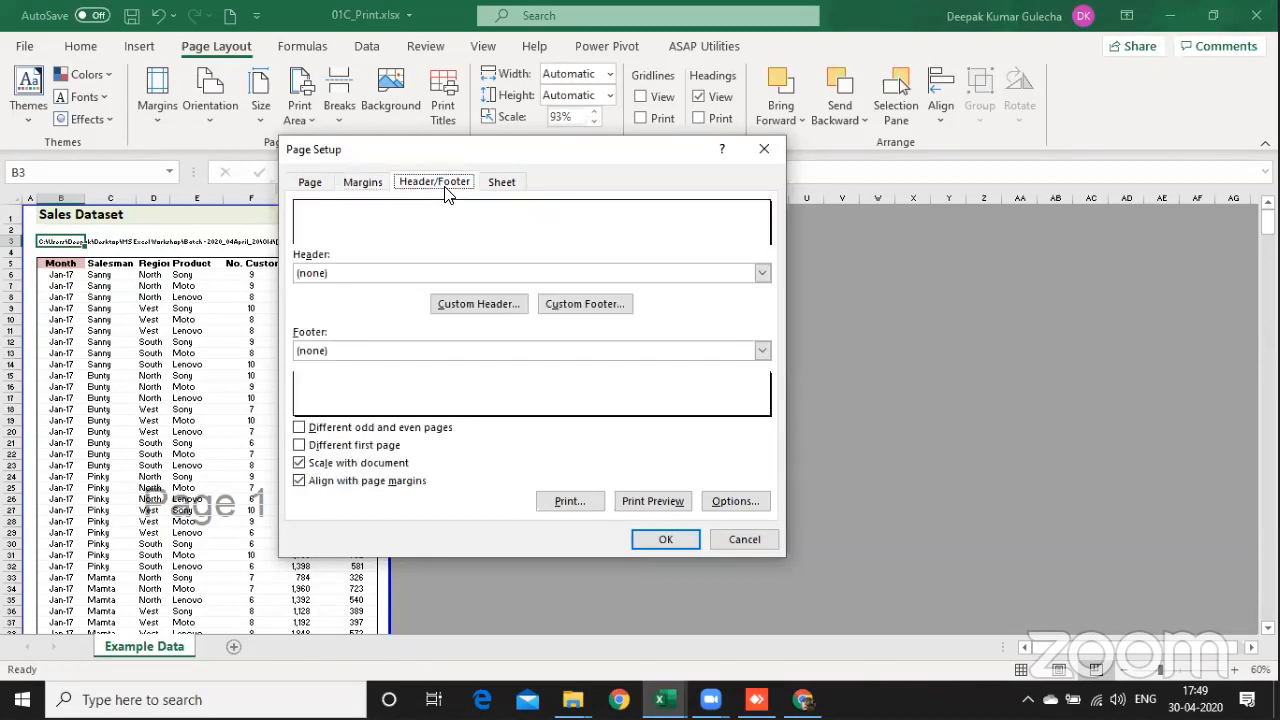
pyautogui.click(480, 304)
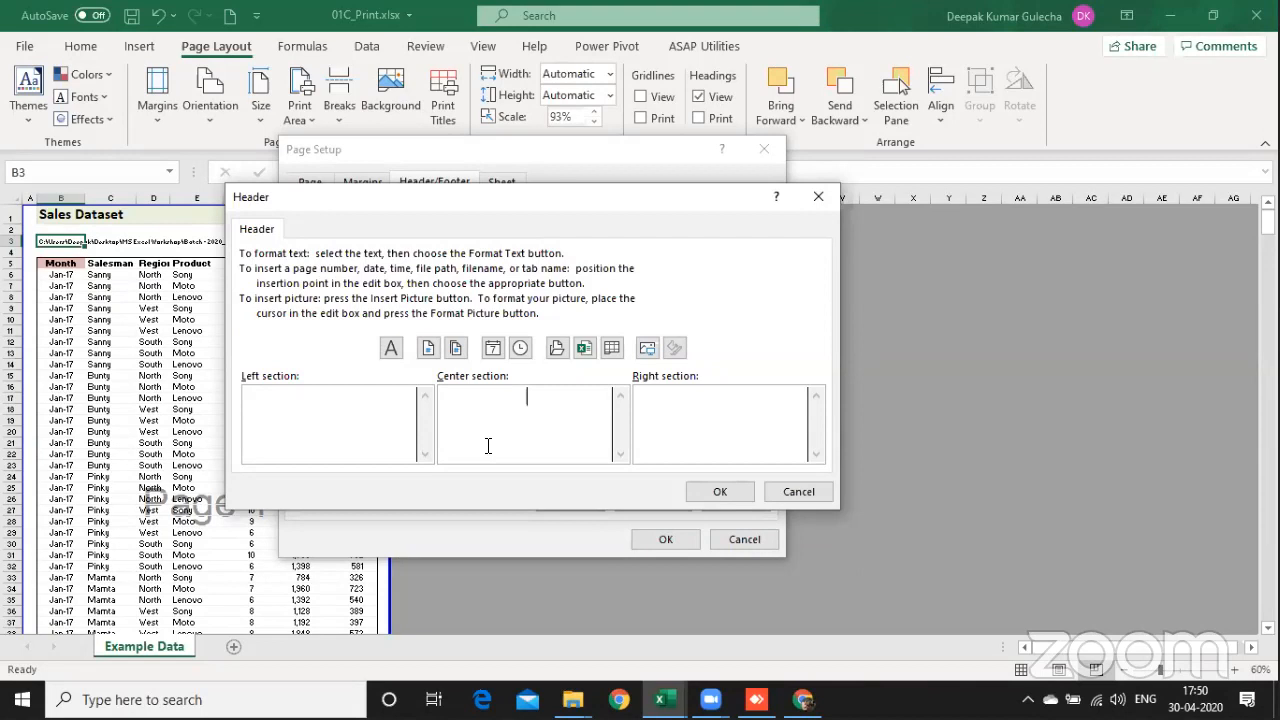
pyautogui.write('LOCKDOWN LEARNING')
# Step: Format the LOCKDOWN LEARNING header text as bold at size 20
pyautogui.hotkey('ctrl', 'a')
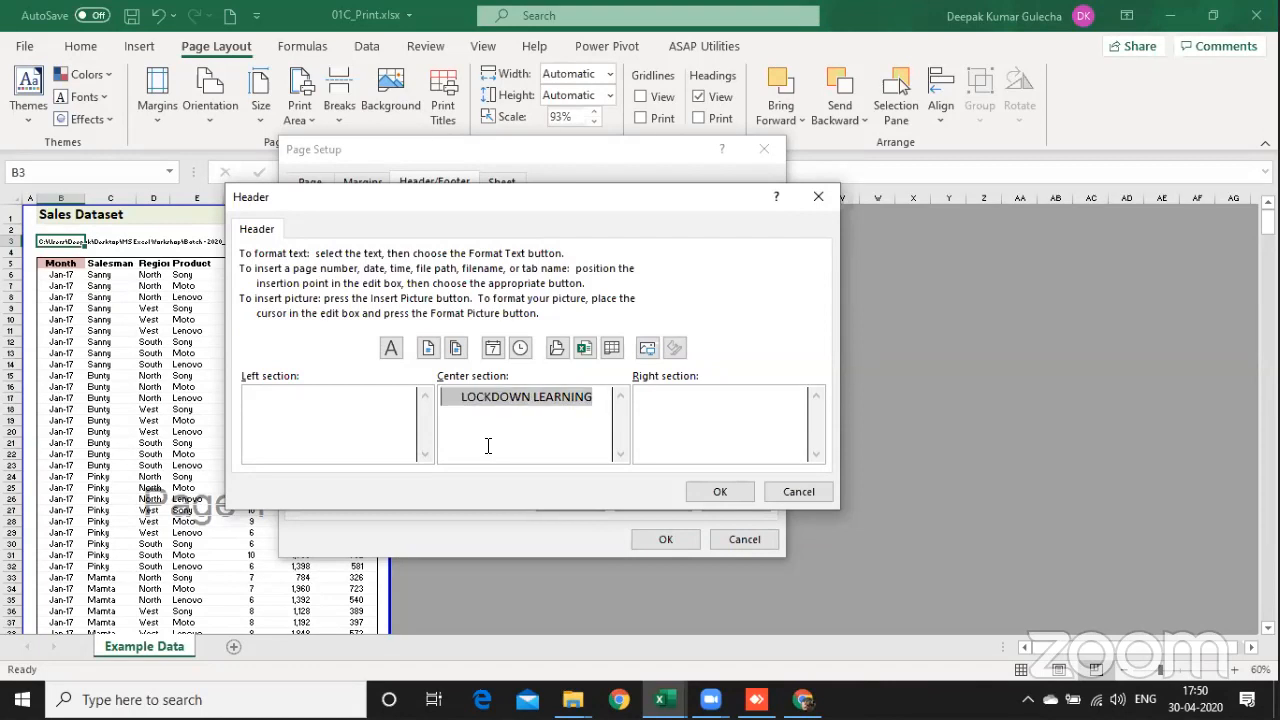
pyautogui.click(392, 347)
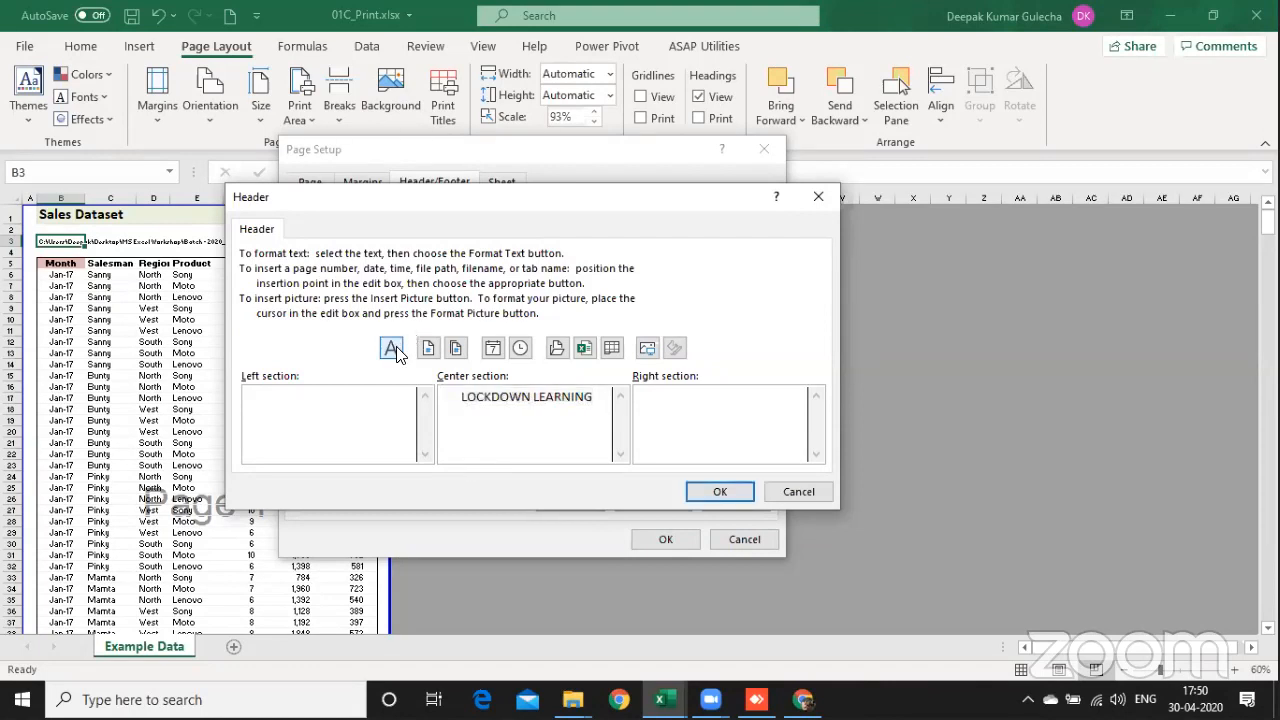
pyautogui.click(518, 279)
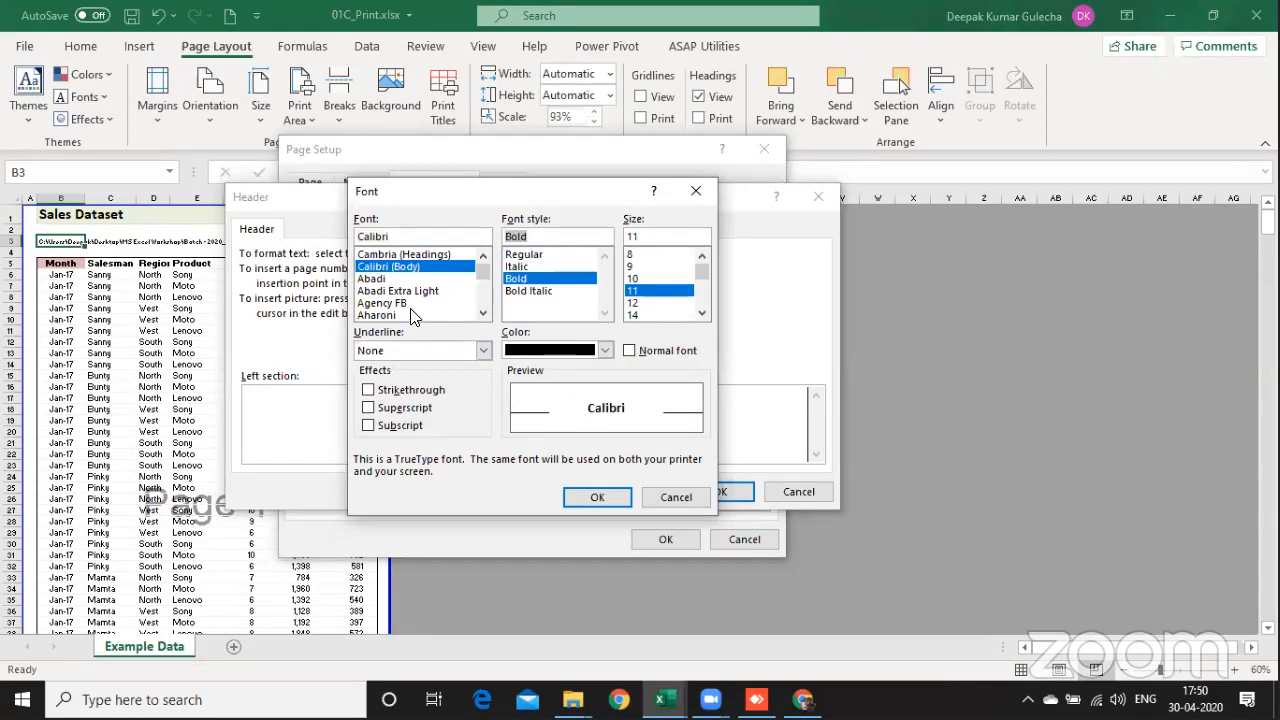
pyautogui.click(704, 298)
pyautogui.click(647, 292)
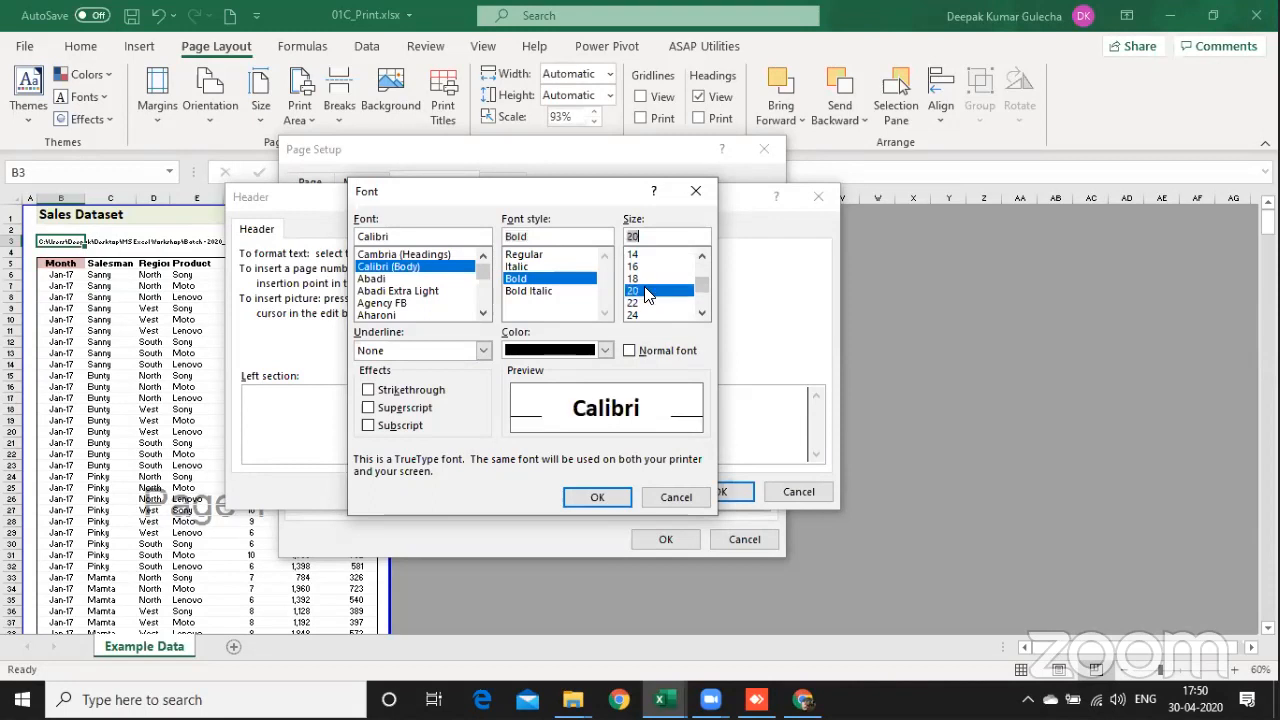
pyautogui.click(596, 497)
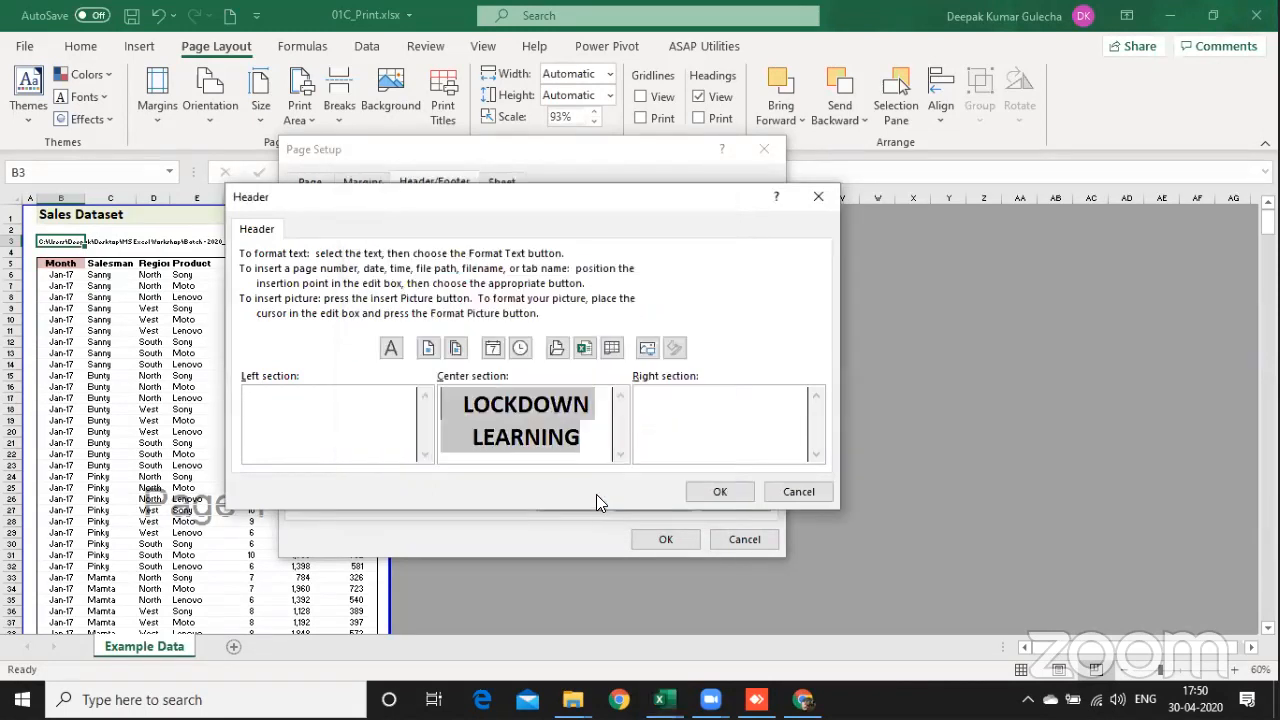
# Step: Apply the custom header and start a custom footer with the file path in its left section
pyautogui.click(718, 494)
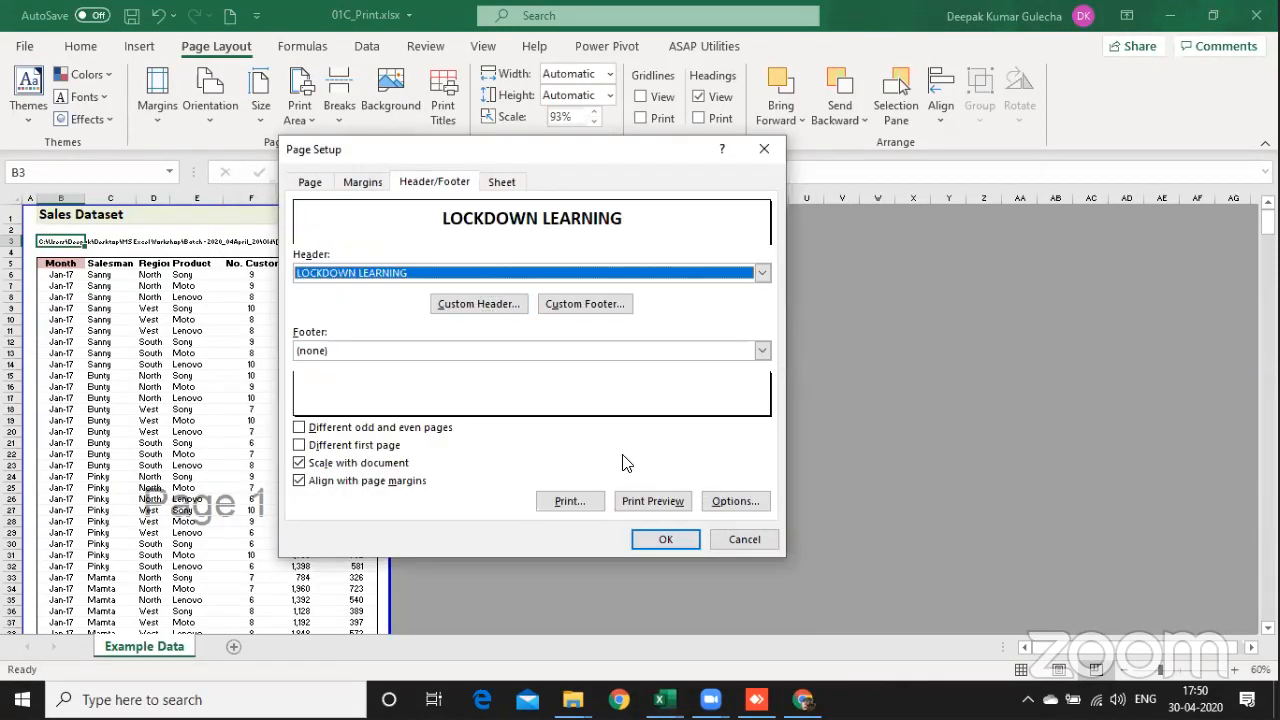
pyautogui.click(588, 308)
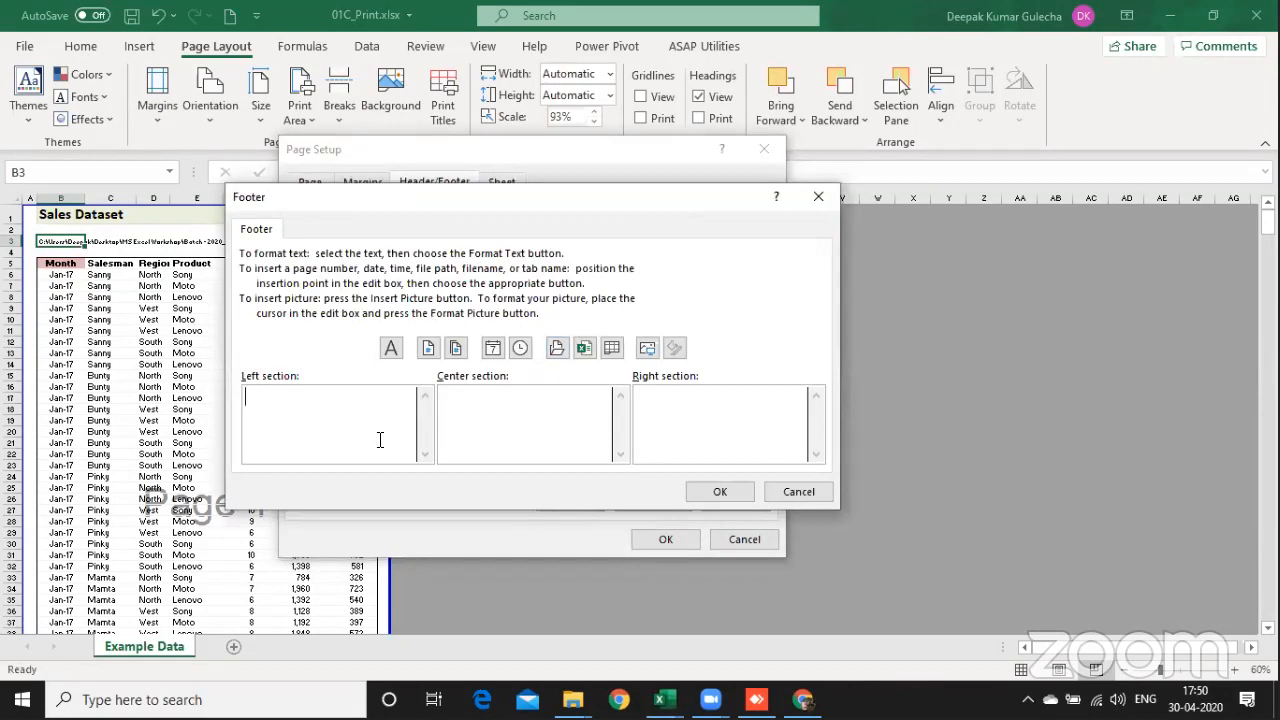
pyautogui.click(557, 349)
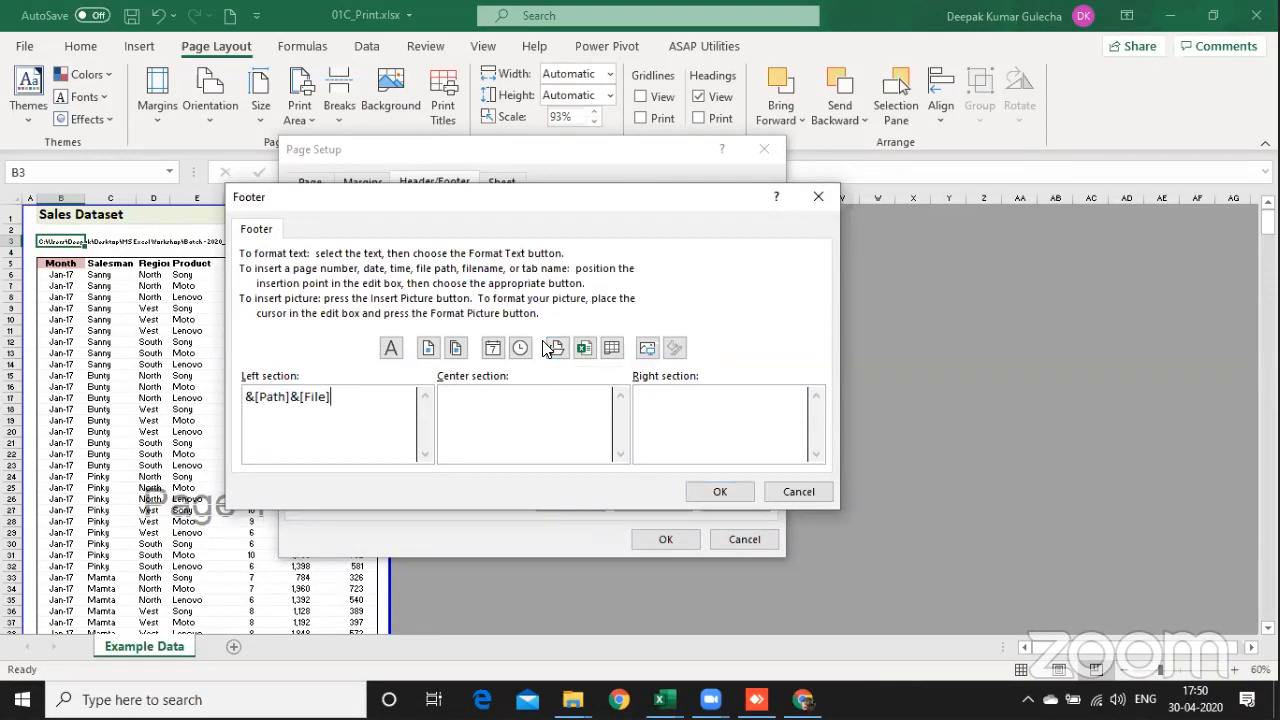
pyautogui.click(428, 350)
pyautogui.press('BackSpace')
pyautogui.press('BackSpace')
pyautogui.press('BackSpace')
pyautogui.press('BackSpace')
pyautogui.press('BackSpace')
pyautogui.press('BackSpace')
pyautogui.press('BackSpace')
pyautogui.click(458, 348)
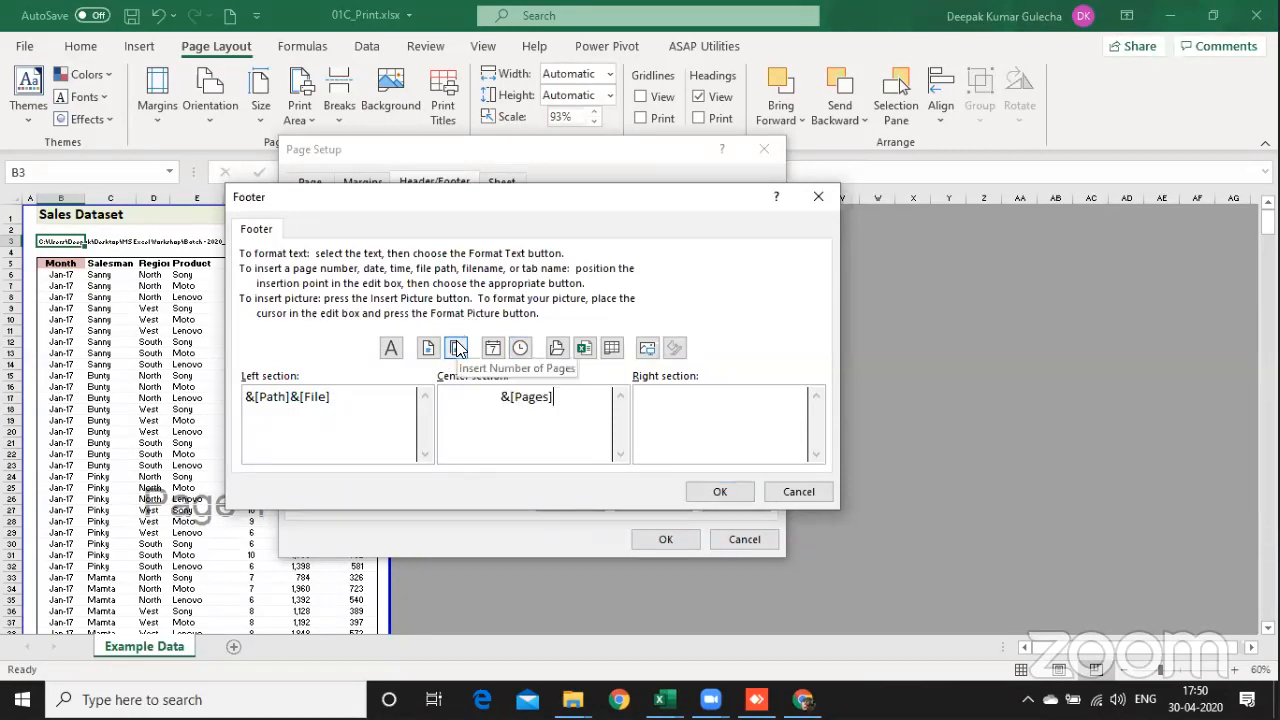
pyautogui.press('BackSpace')
pyautogui.press('BackSpace')
pyautogui.press('BackSpace')
pyautogui.press('BackSpace')
pyautogui.press('BackSpace')
pyautogui.press('BackSpace')
pyautogui.press('BackSpace')
pyautogui.press('BackSpace')
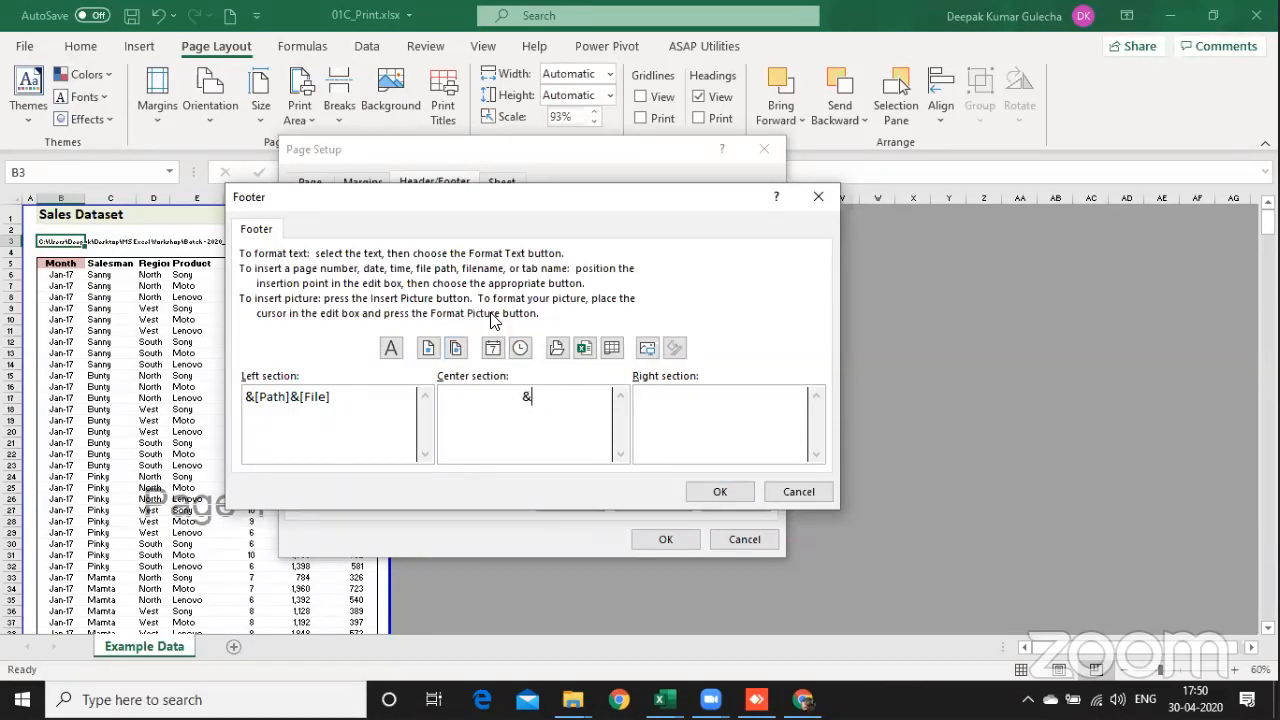
# Step: Insert the page number and the total number of pages, separated by a space, in the footer's right section
pyautogui.click(774, 423)
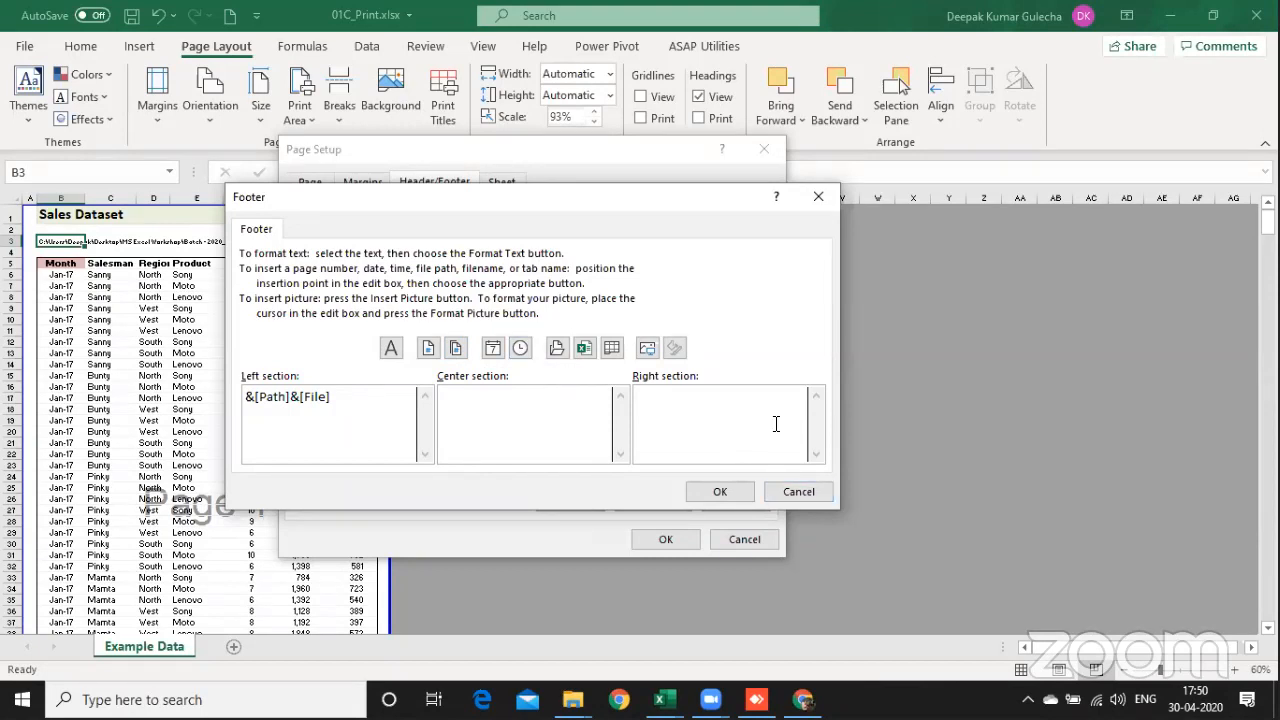
pyautogui.click(430, 350)
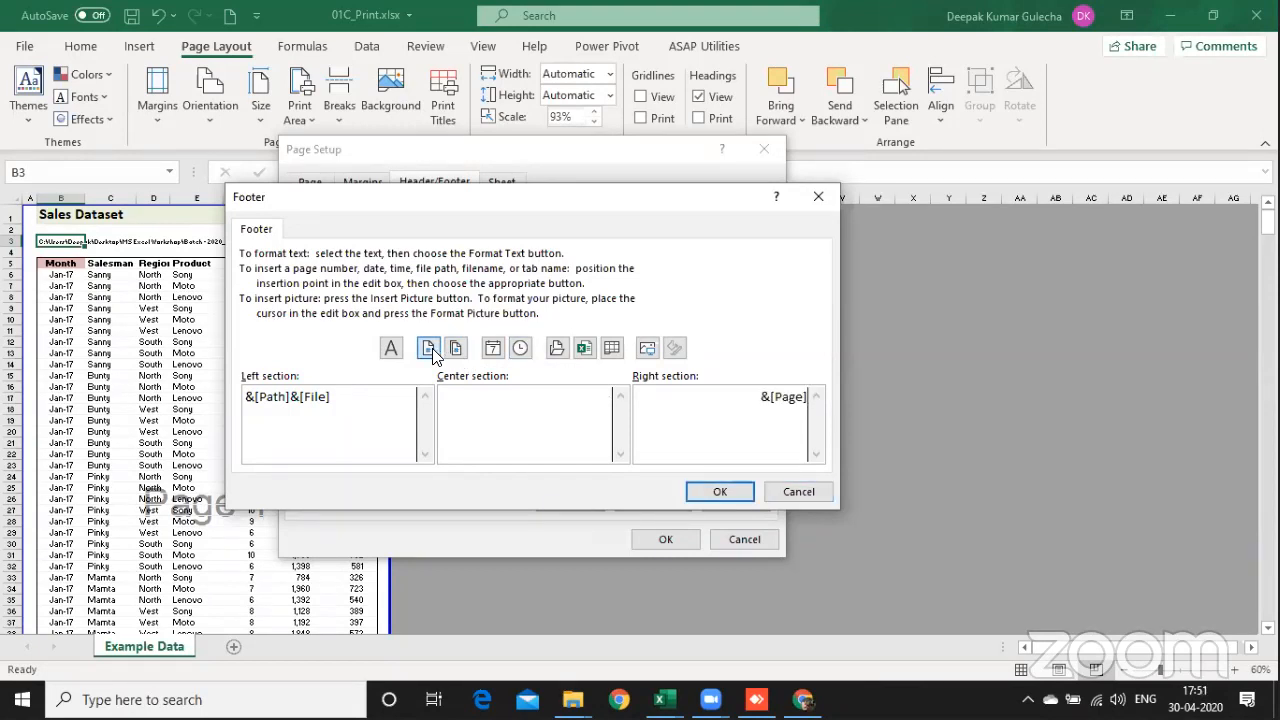
pyautogui.click(429, 349)
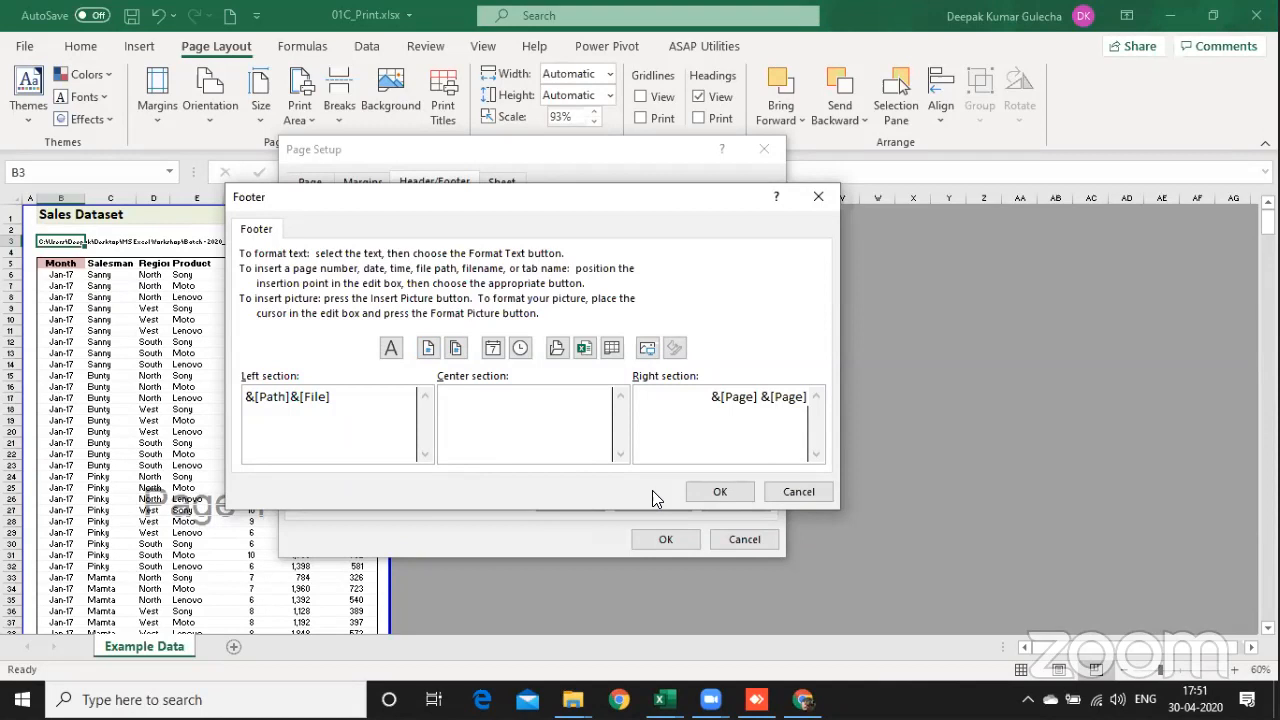
pyautogui.click(456, 348)
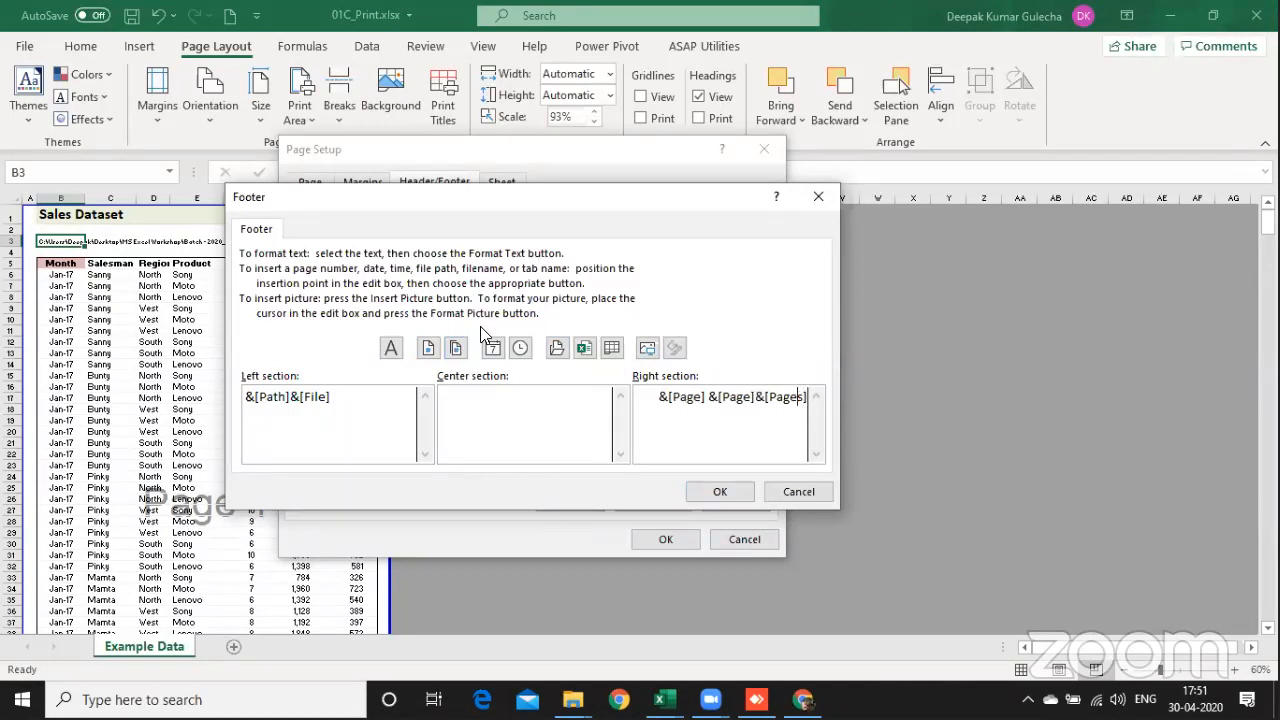
pyautogui.press('BackSpace')
pyautogui.press('BackSpace')
pyautogui.press('BackSpace')
pyautogui.press('BackSpace')
pyautogui.press('BackSpace')
pyautogui.press('BackSpace')
pyautogui.press('BackSpace')
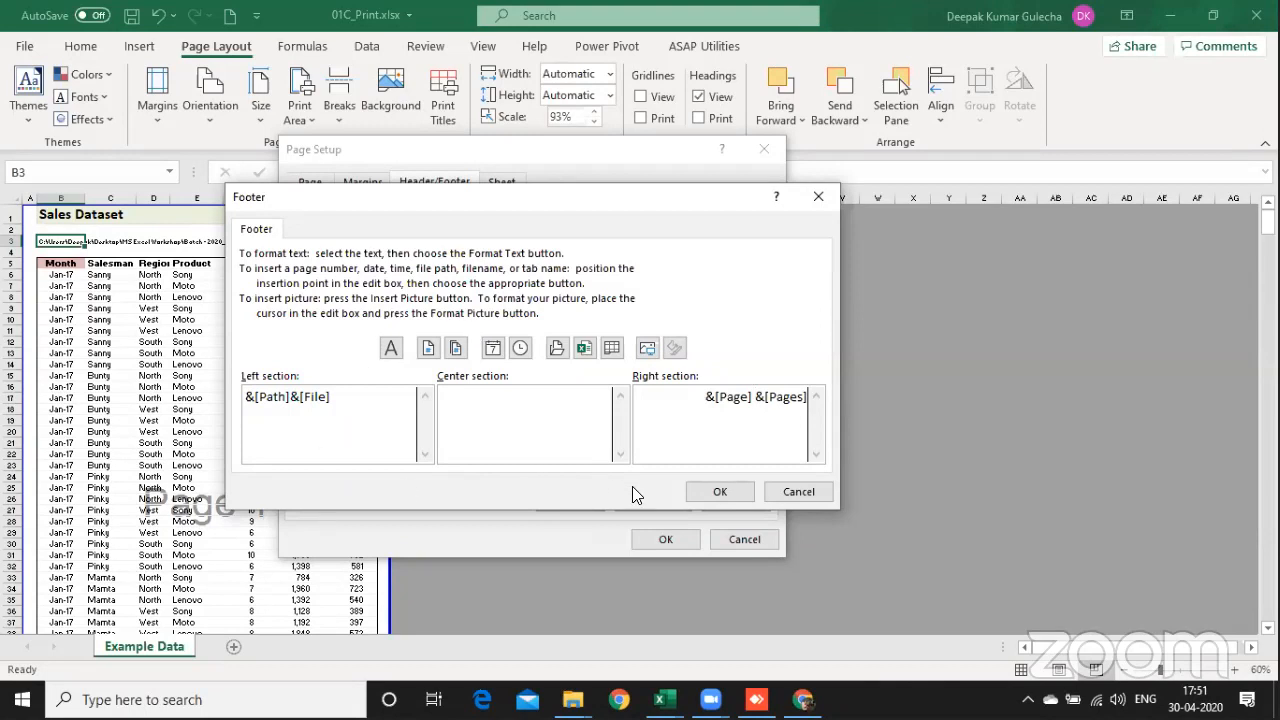
pyautogui.click(718, 492)
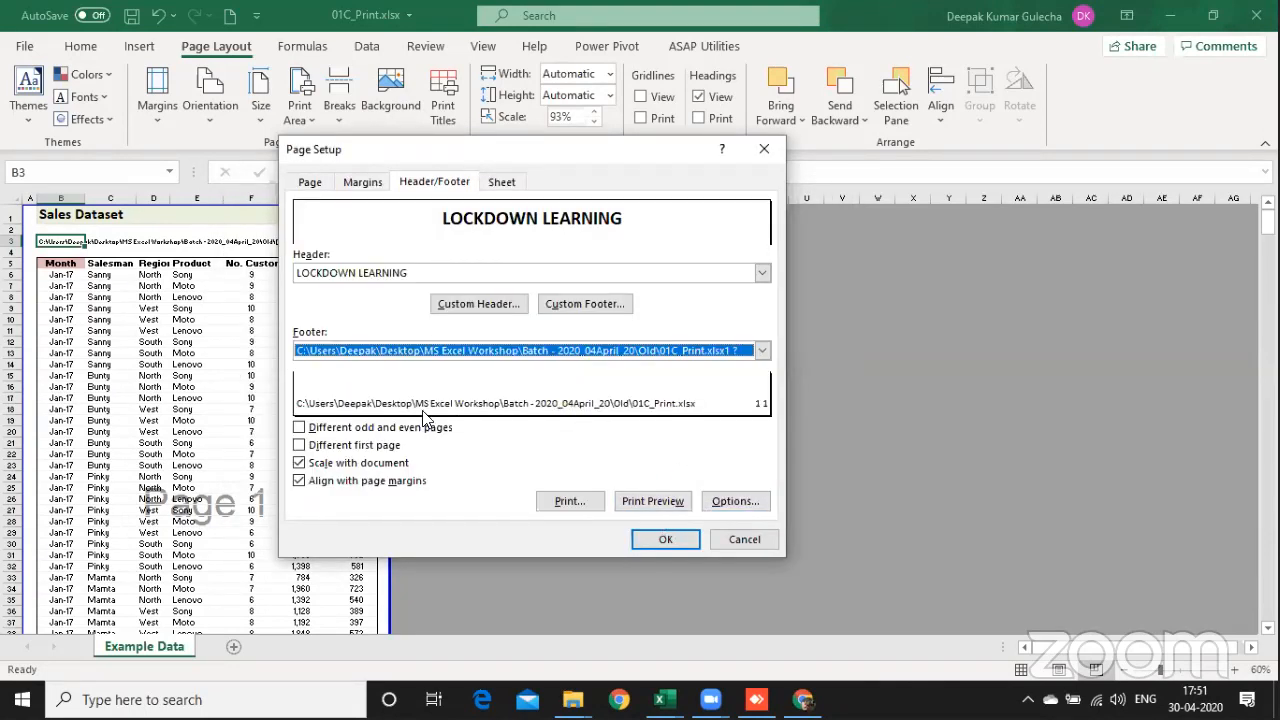
# Step: Preview the printout to check how the header and footer appear on the pages
pyautogui.click(653, 500)
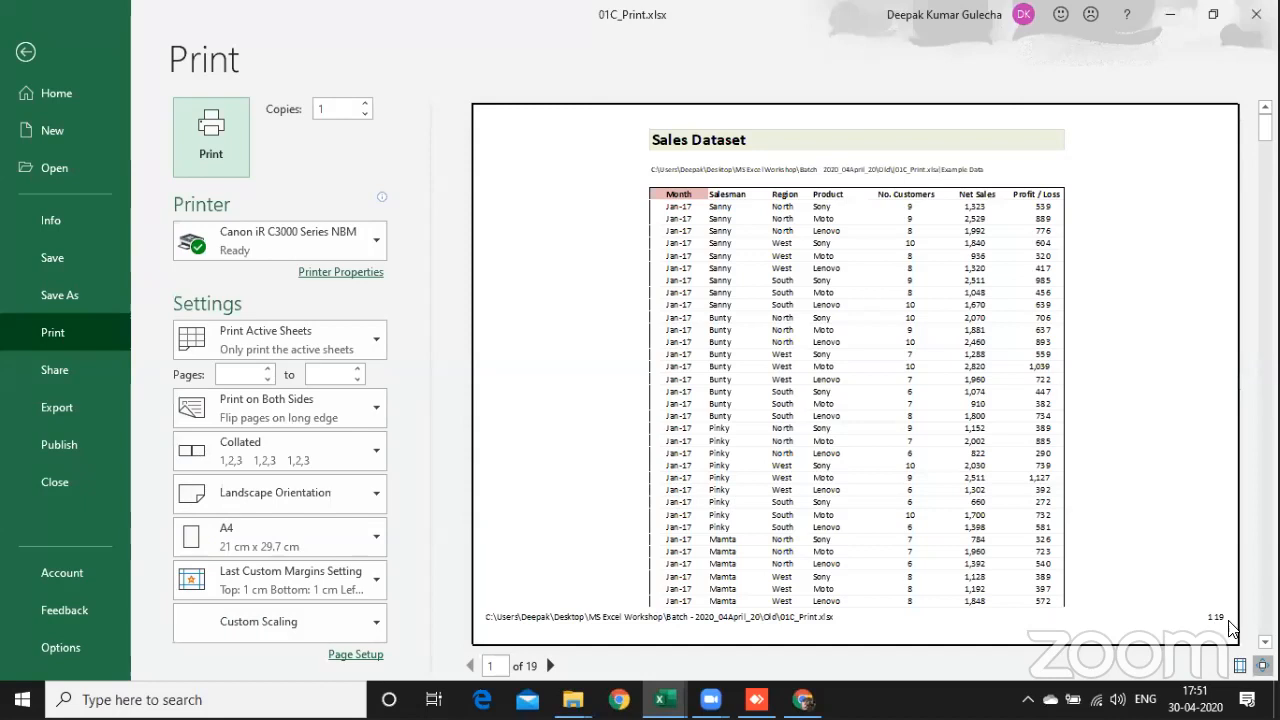
pyautogui.click(1062, 638)
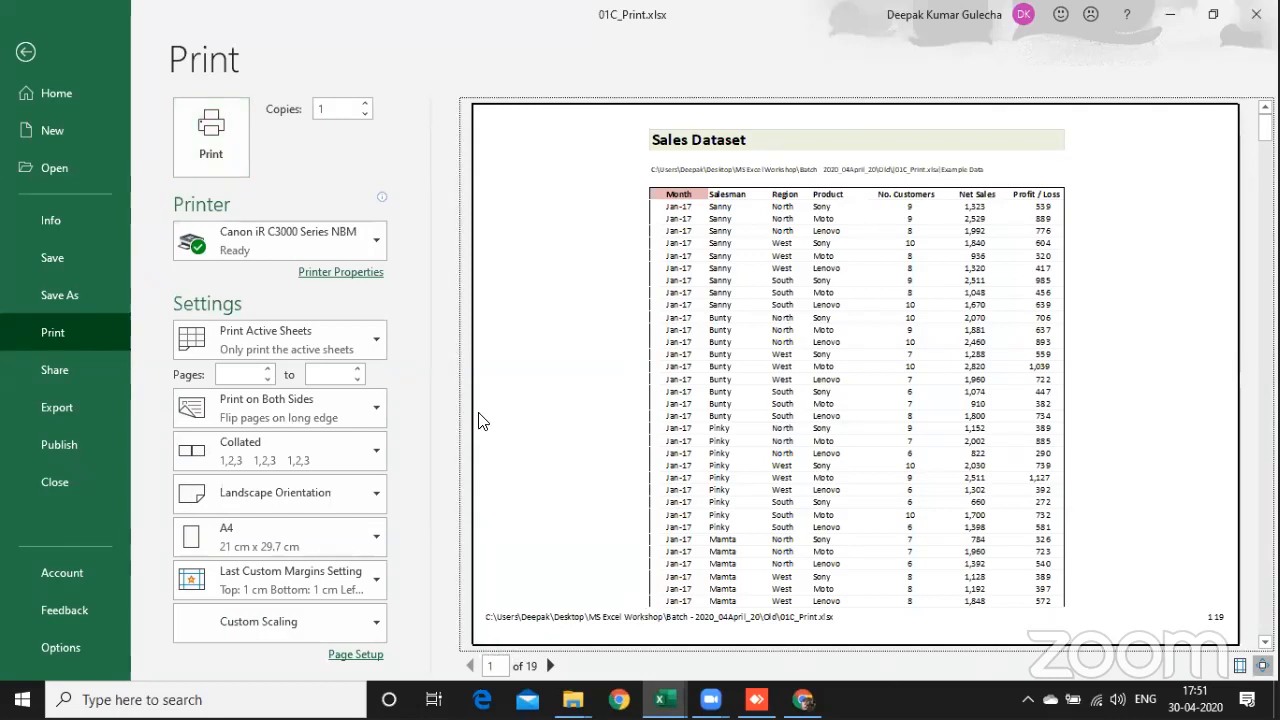
pyautogui.scroll(-2, 604, 296)
# Step: Set the header margin to 2.8 and check the header's placement in the print preview
pyautogui.click(364, 655)
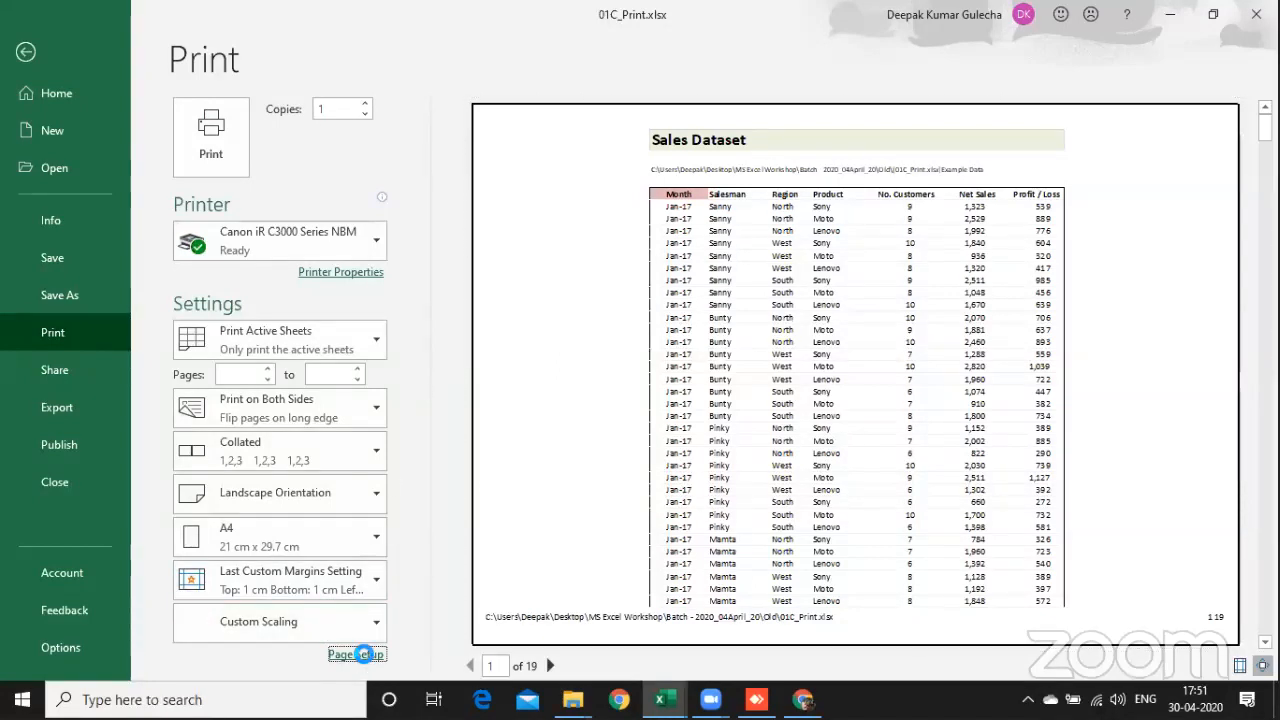
pyautogui.click(374, 184)
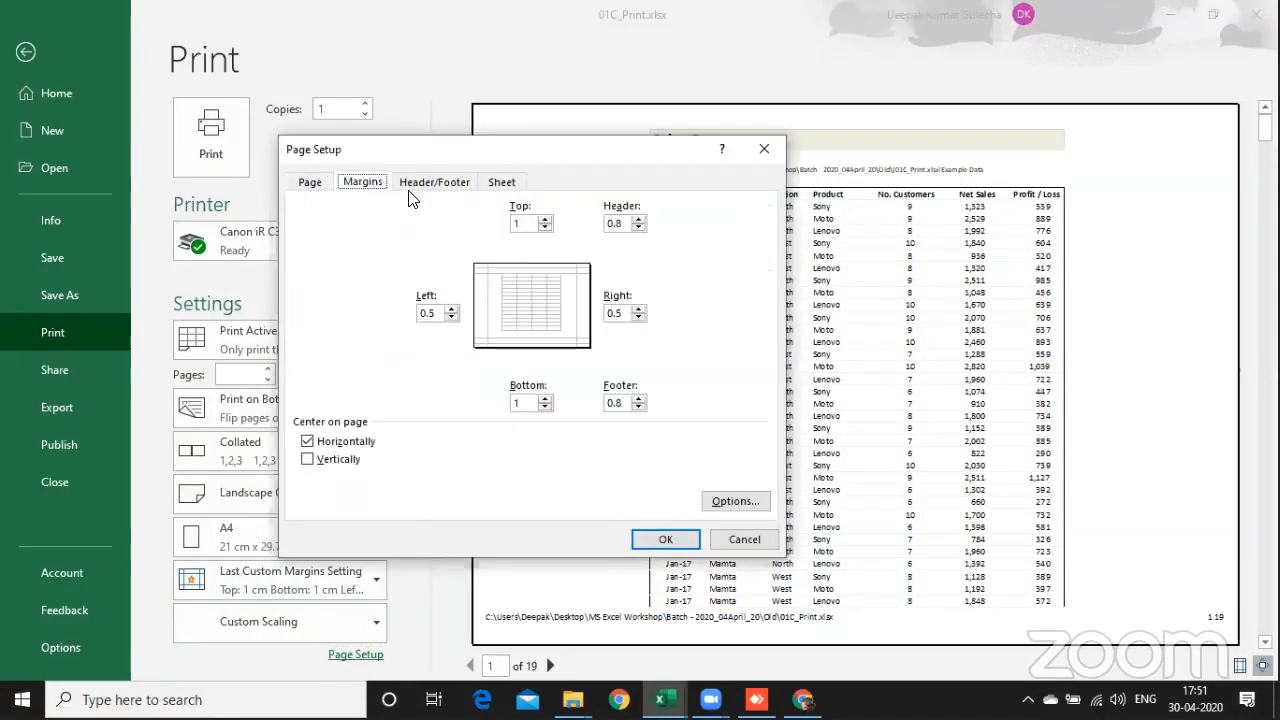
pyautogui.click(638, 219)
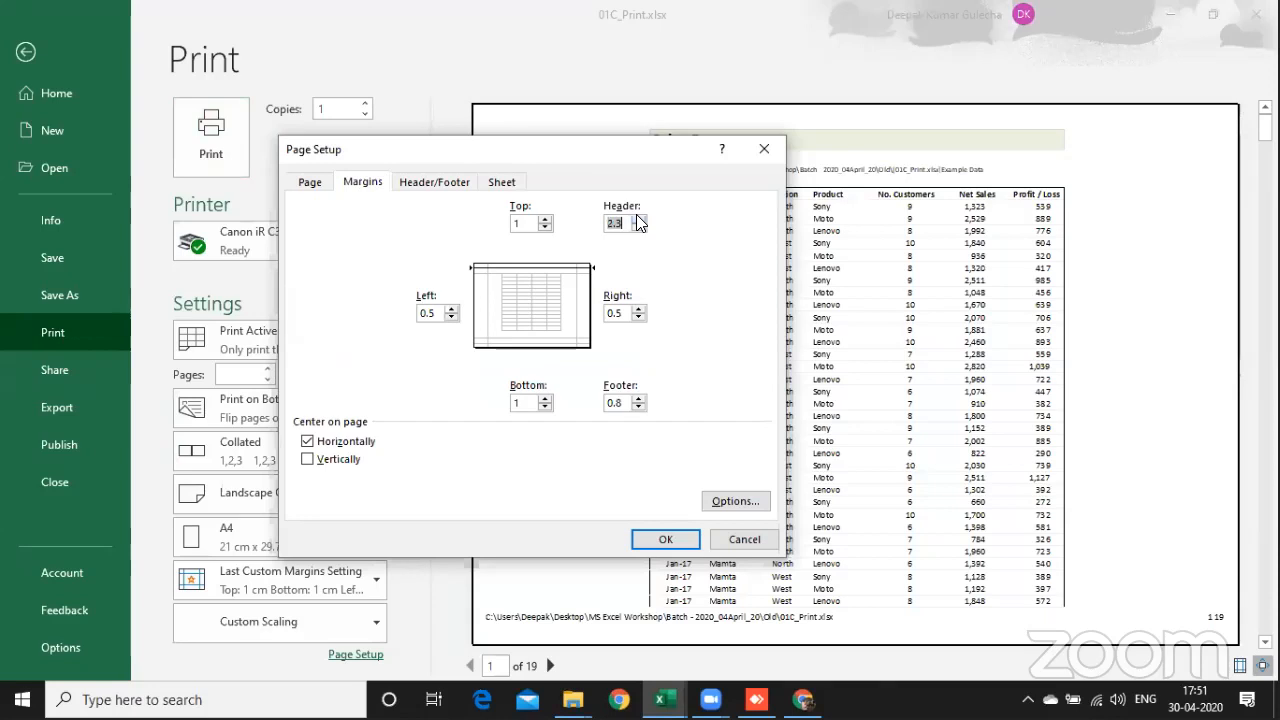
pyautogui.click(666, 540)
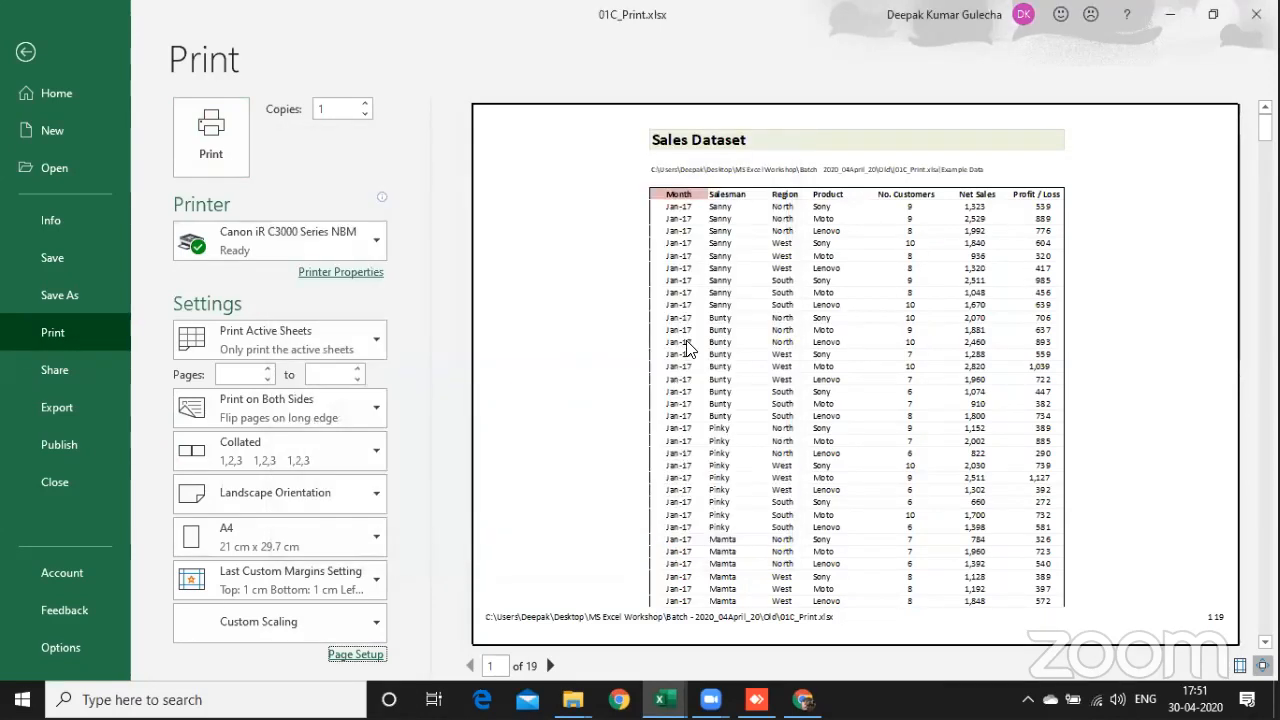
pyautogui.scroll(-5, 600, 320)
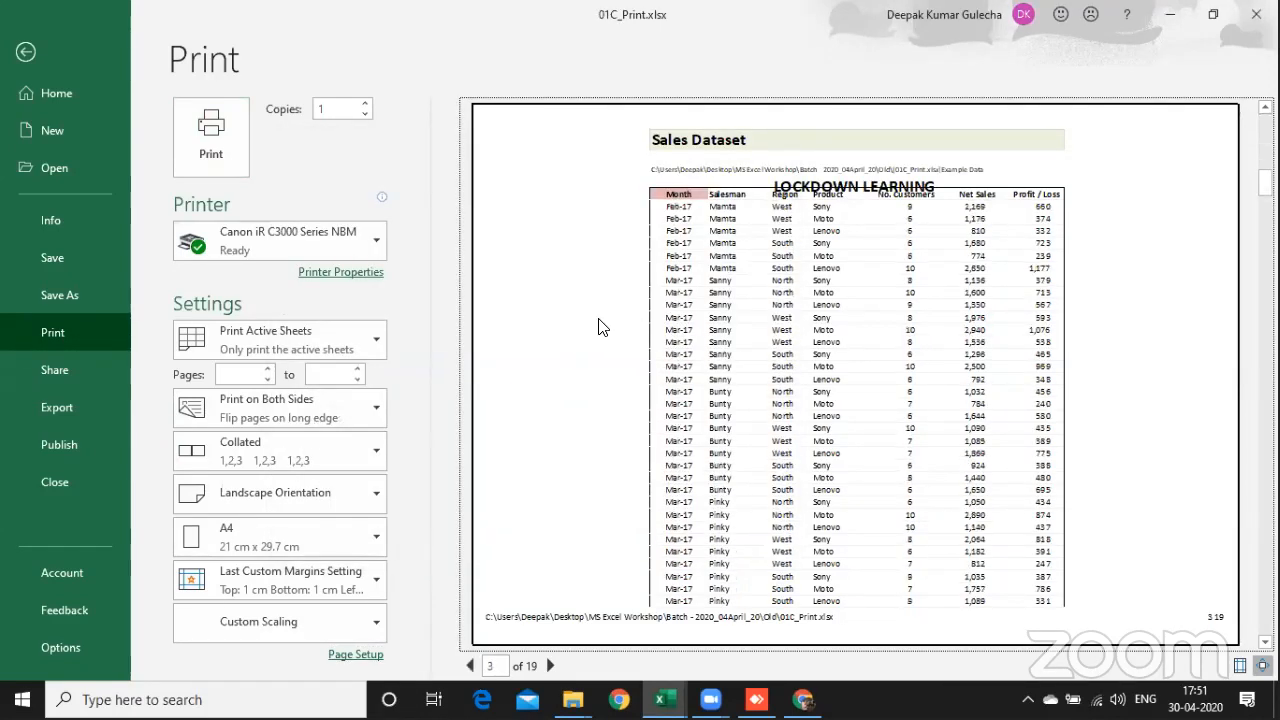
pyautogui.scroll(5, 600, 327)
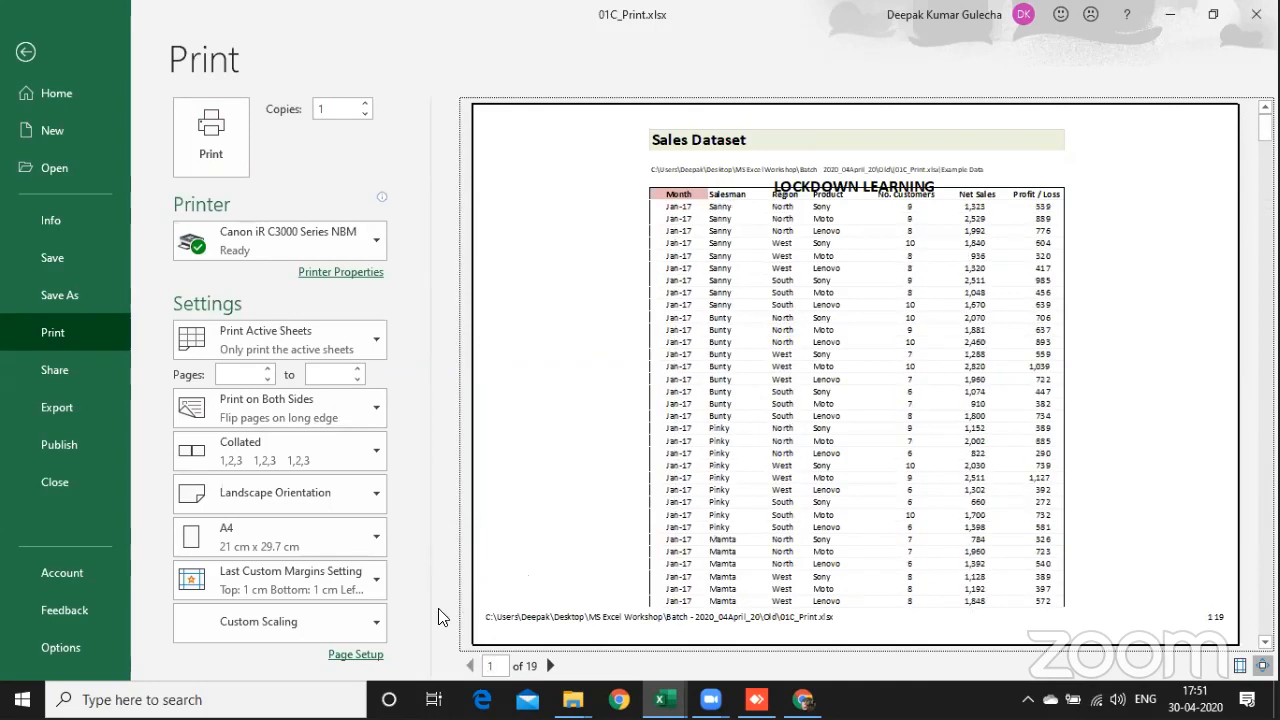
# Step: Set the top margin to 2.5 and reduce the header margin so the header sits above the sales data
pyautogui.click(366, 654)
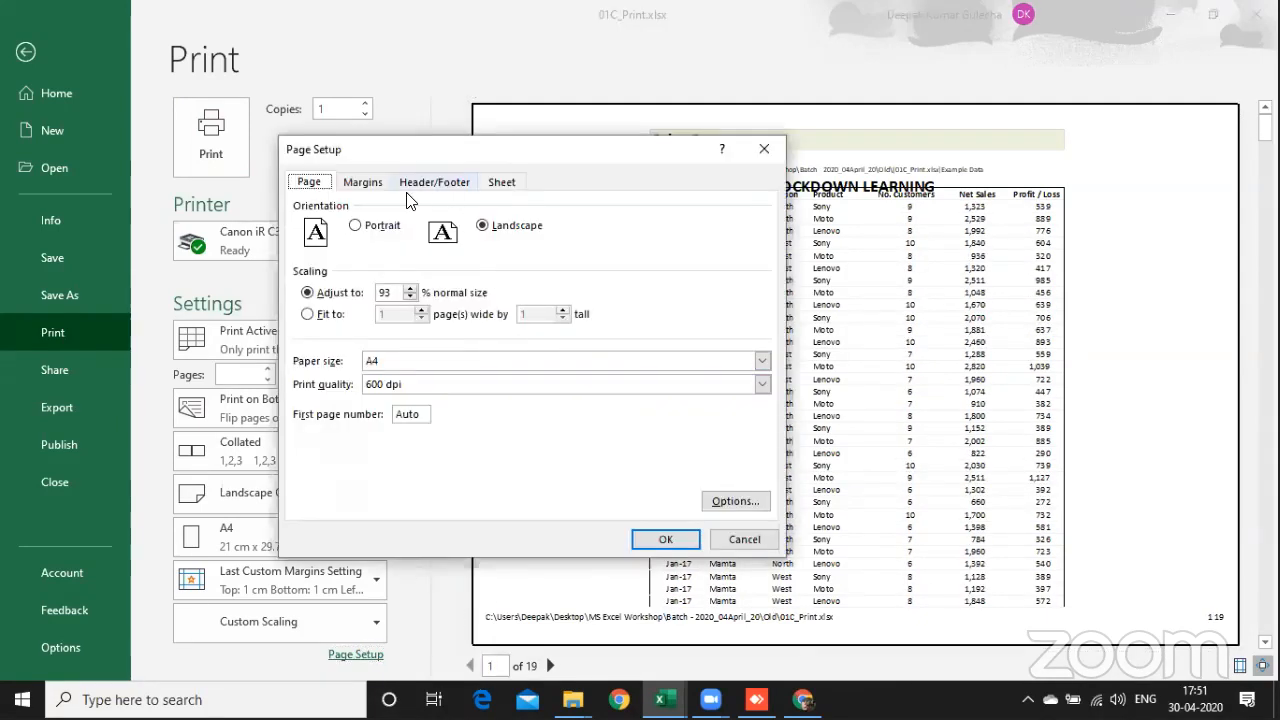
pyautogui.click(430, 182)
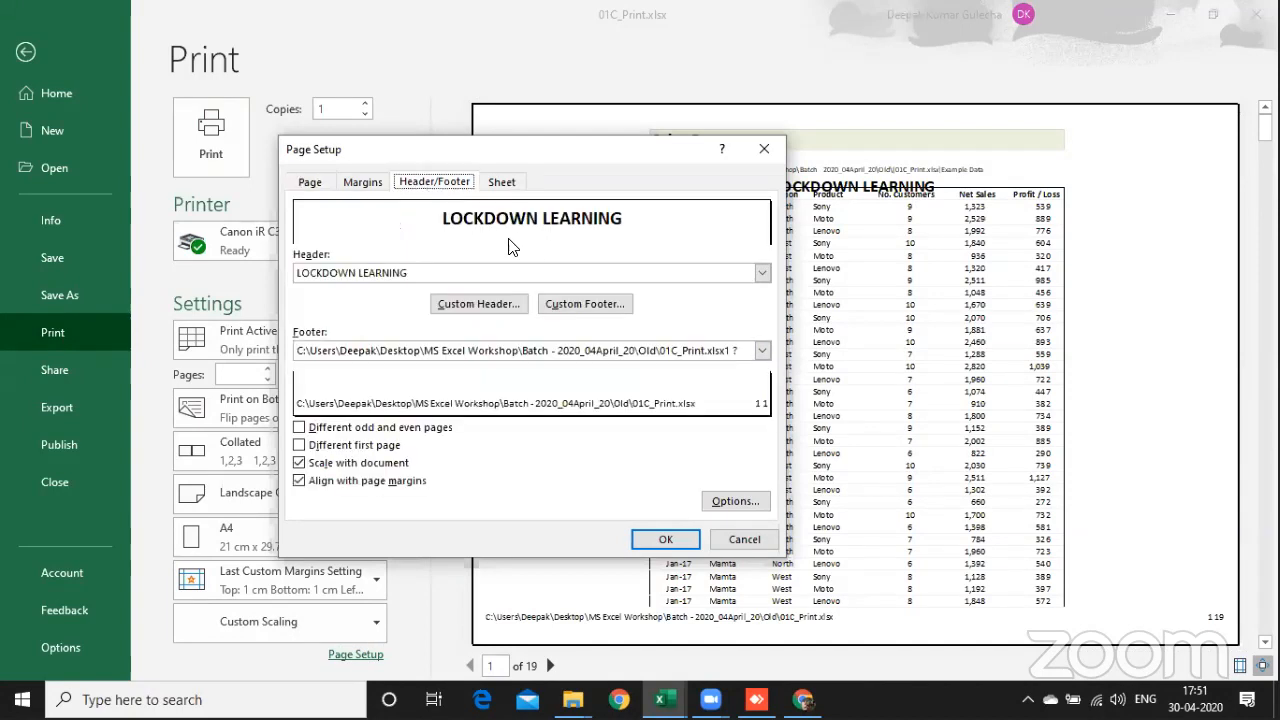
pyautogui.click(377, 184)
pyautogui.click(545, 219)
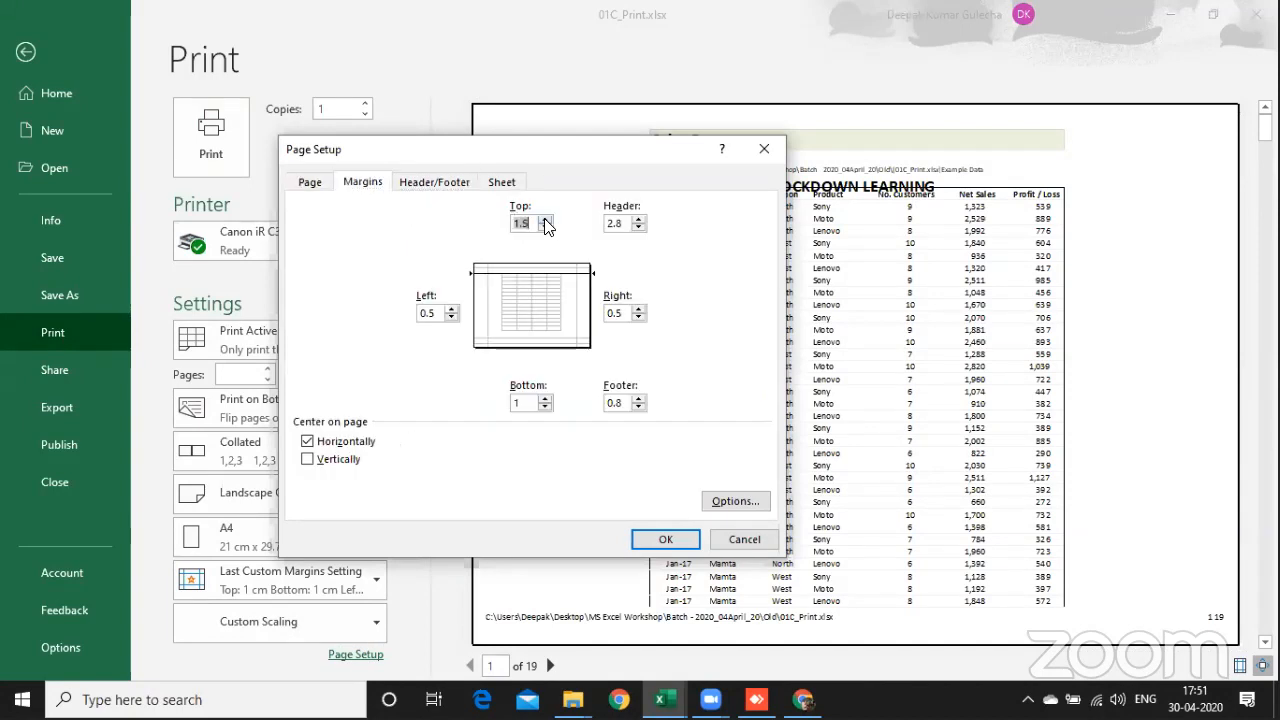
pyautogui.click(545, 219)
pyautogui.click(545, 219)
pyautogui.click(639, 229)
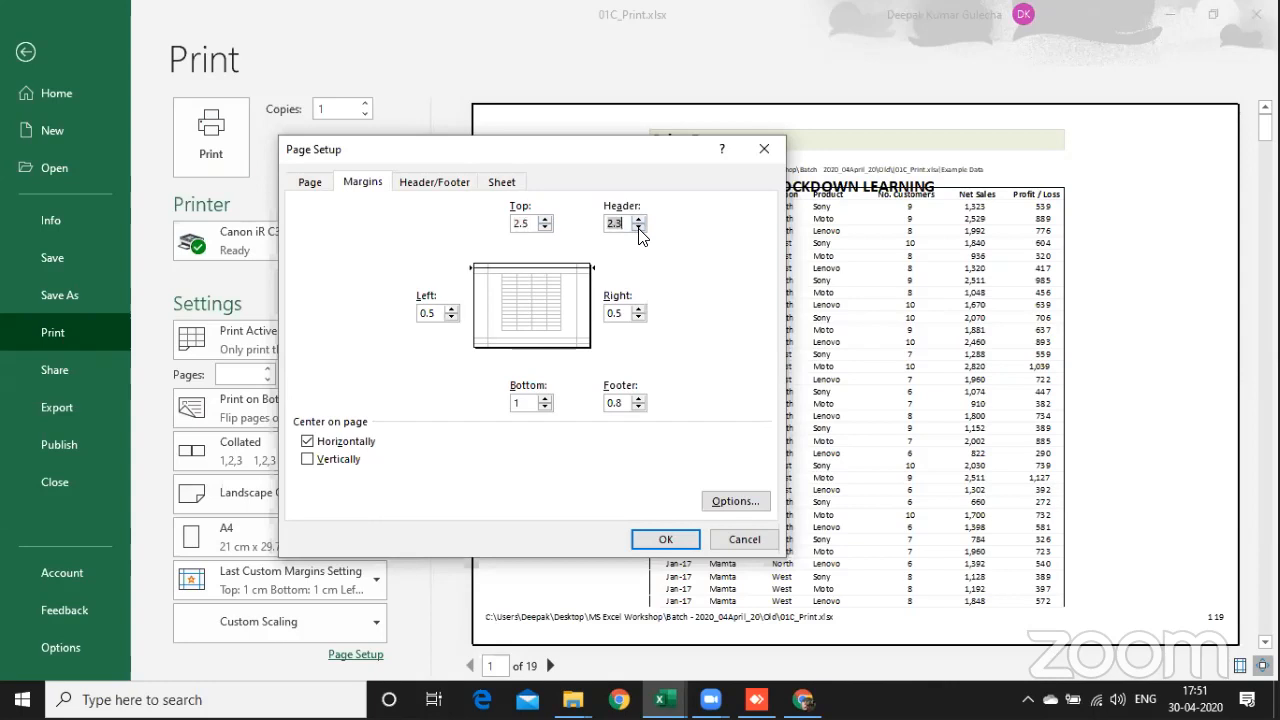
pyautogui.click(639, 229)
pyautogui.click(639, 229)
pyautogui.click(665, 540)
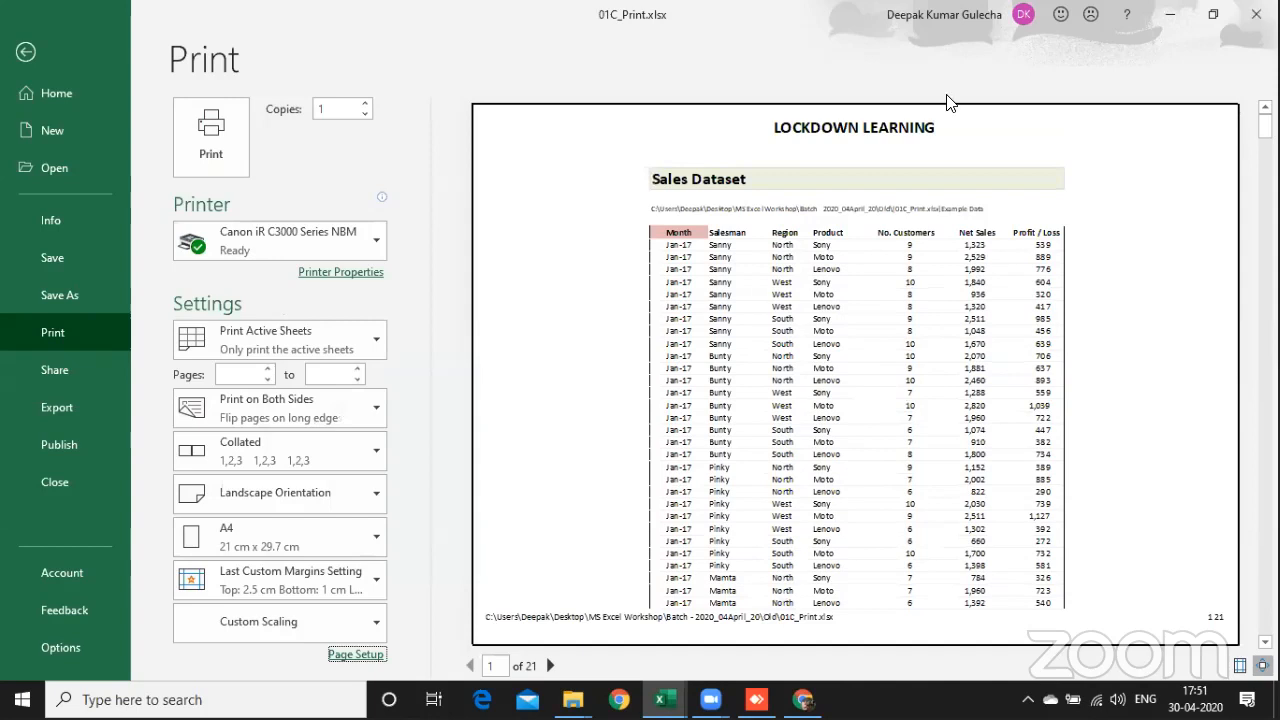
# Step: Page through the print preview to check the header, repeated titles and footer page numbers
pyautogui.click(588, 238)
pyautogui.scroll(-2, 580, 331)
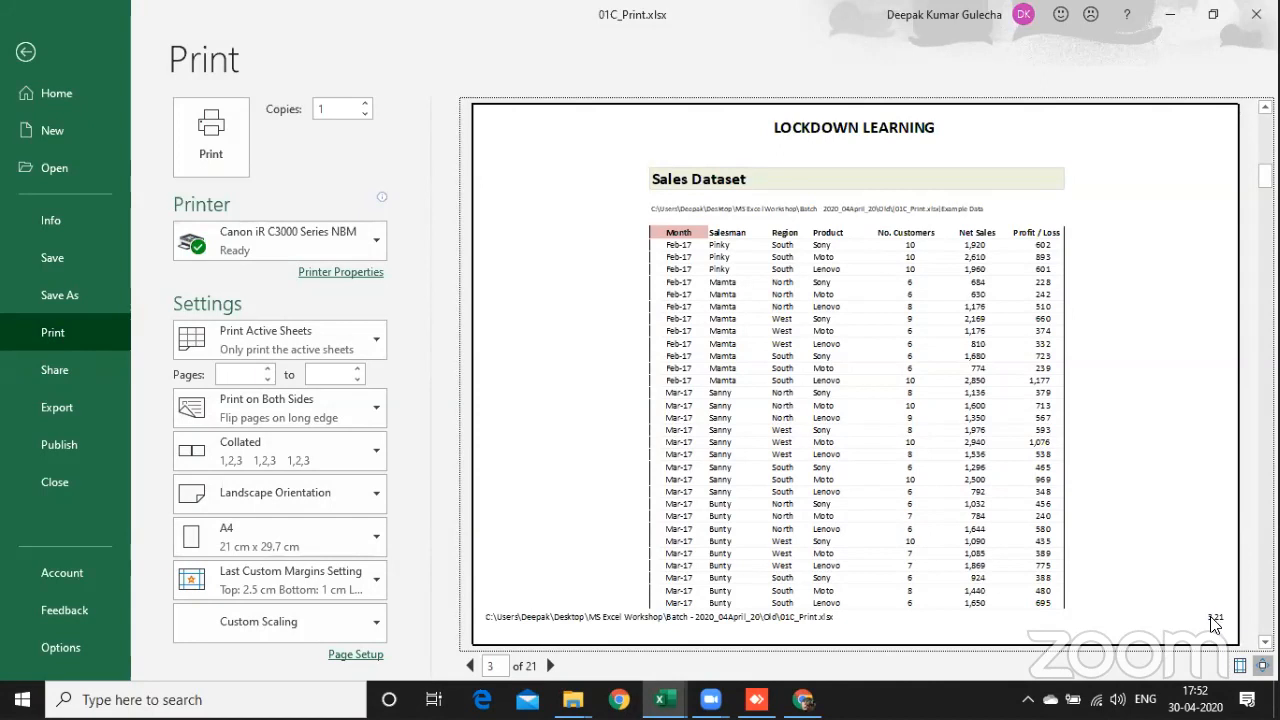
pyautogui.scroll(-1, 897, 645)
pyautogui.scroll(-3, 897, 645)
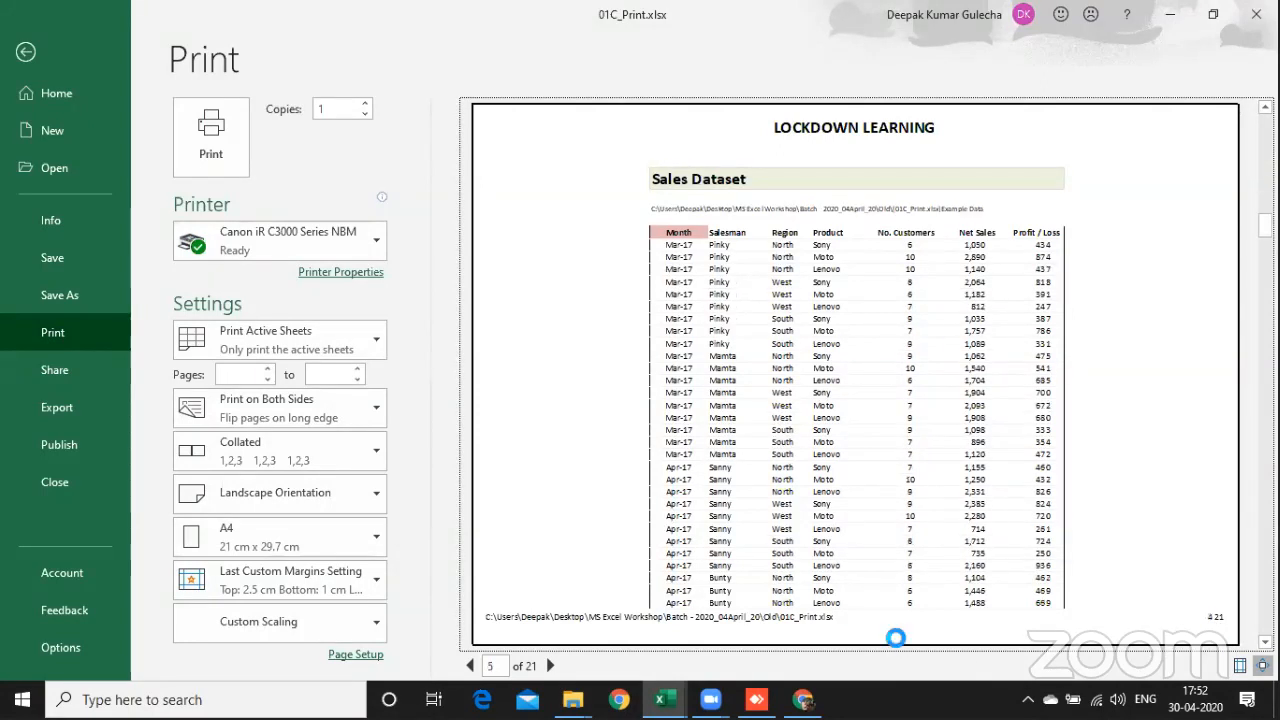
pyautogui.scroll(-1, 897, 645)
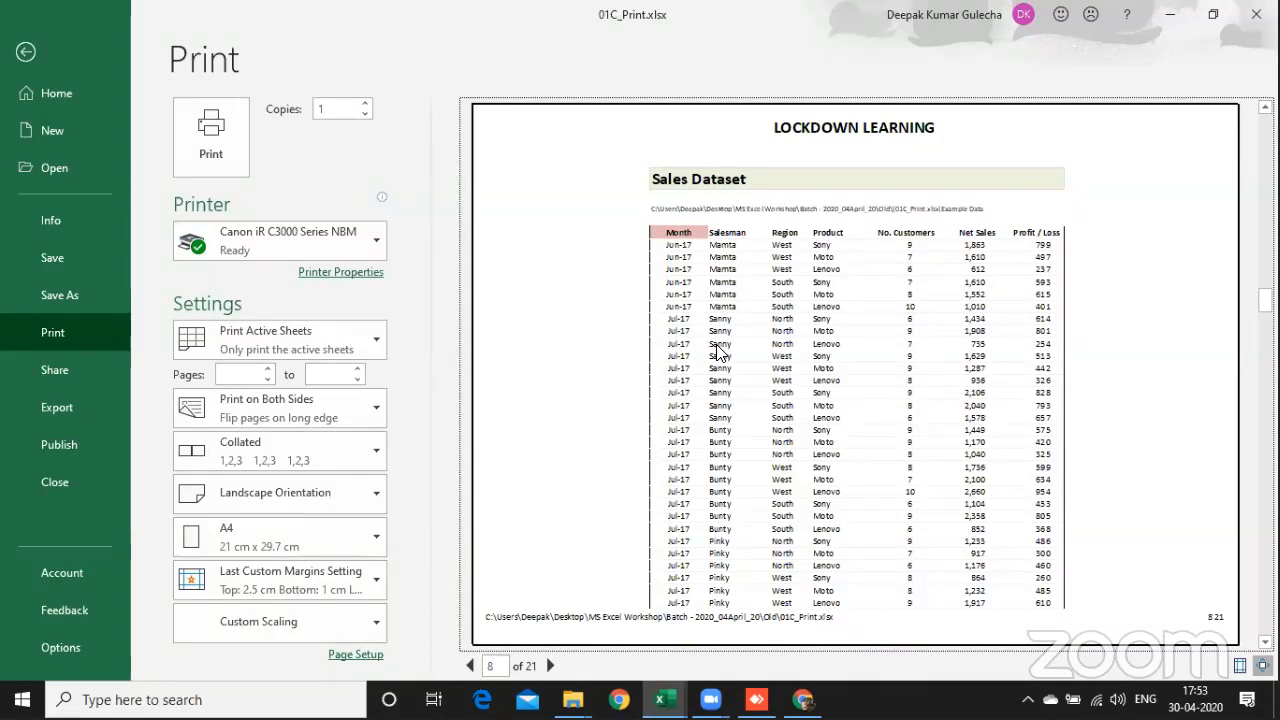
# Step: Leave the print preview and switch to the 05_Tips & Tricks.xlsx workbook
pyautogui.press('Escape')
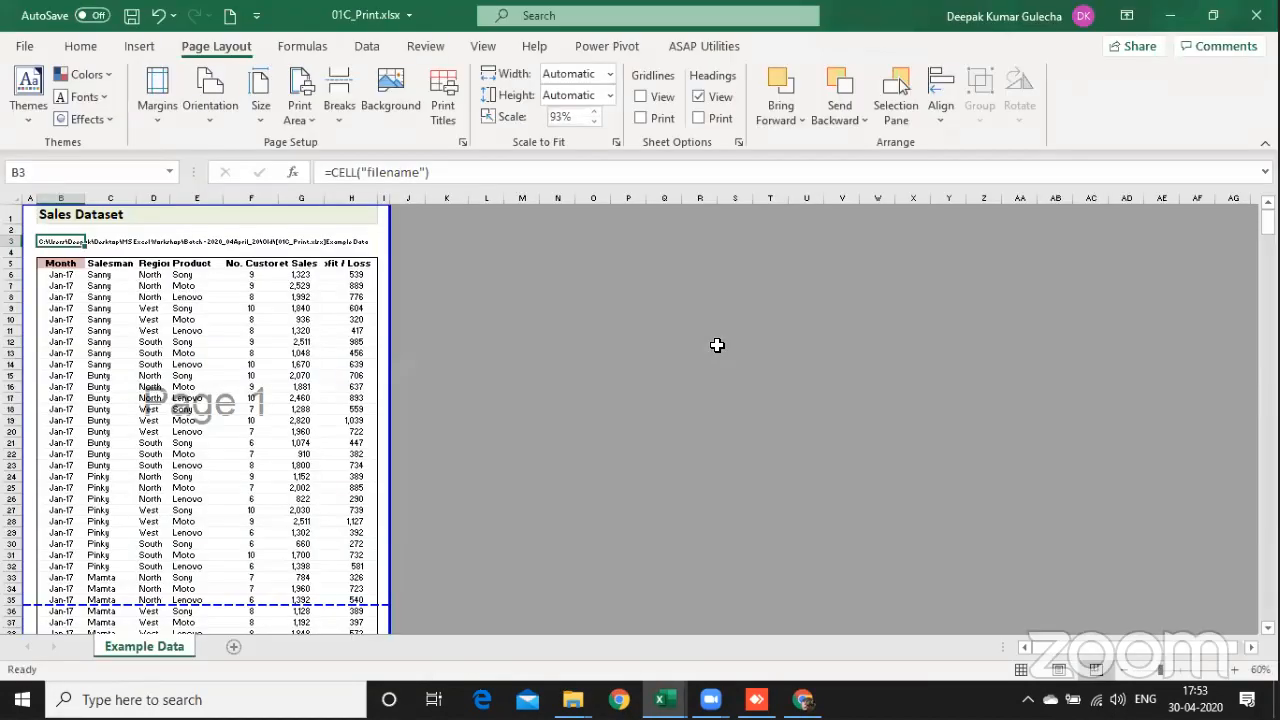
pyautogui.hotkey('alt', 'Tab')
pyautogui.hotkey('alt', 'Tab')
pyautogui.hotkey('alt', 'Tab')
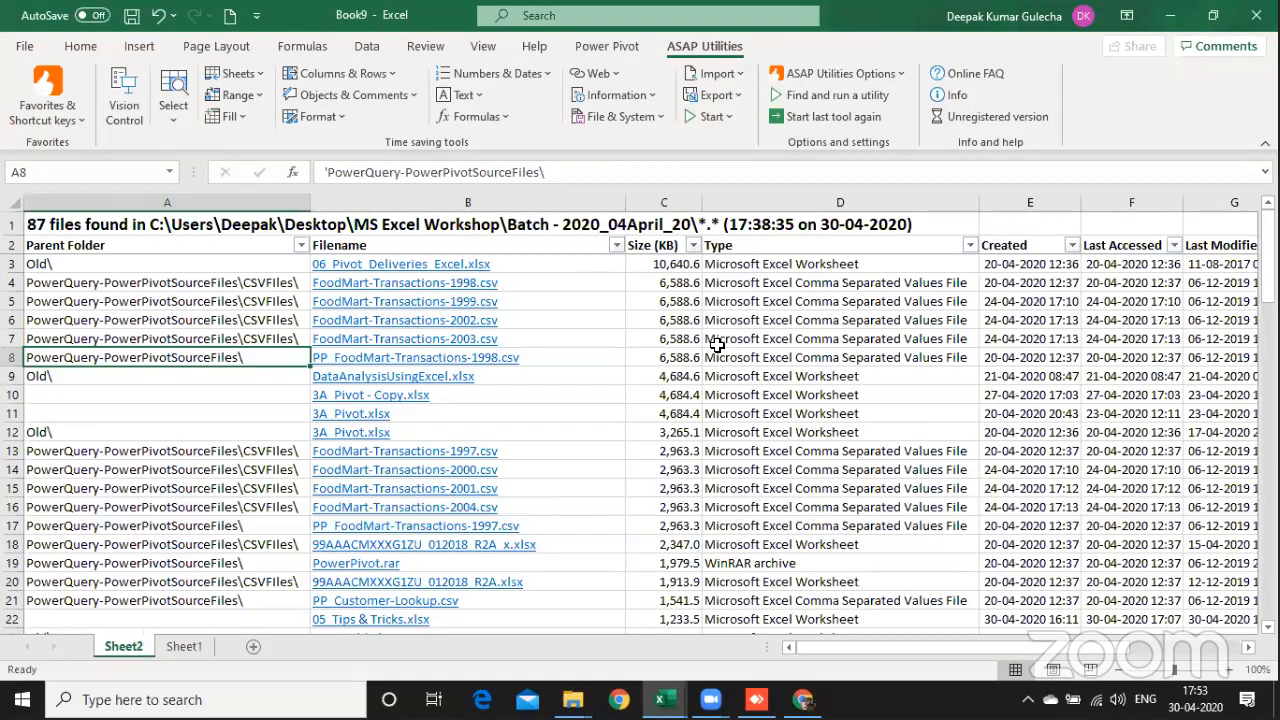
pyautogui.hotkey('alt', 'Tab')
# Step: Clear the #NAME? entry from cell G5 beside the pivot table on Sheet3
pyautogui.hotkey('ctrl', 'Up')
pyautogui.hotkey('ctrl', 'Up')
pyautogui.press('Down')
pyautogui.press('Down')
pyautogui.press('Down')
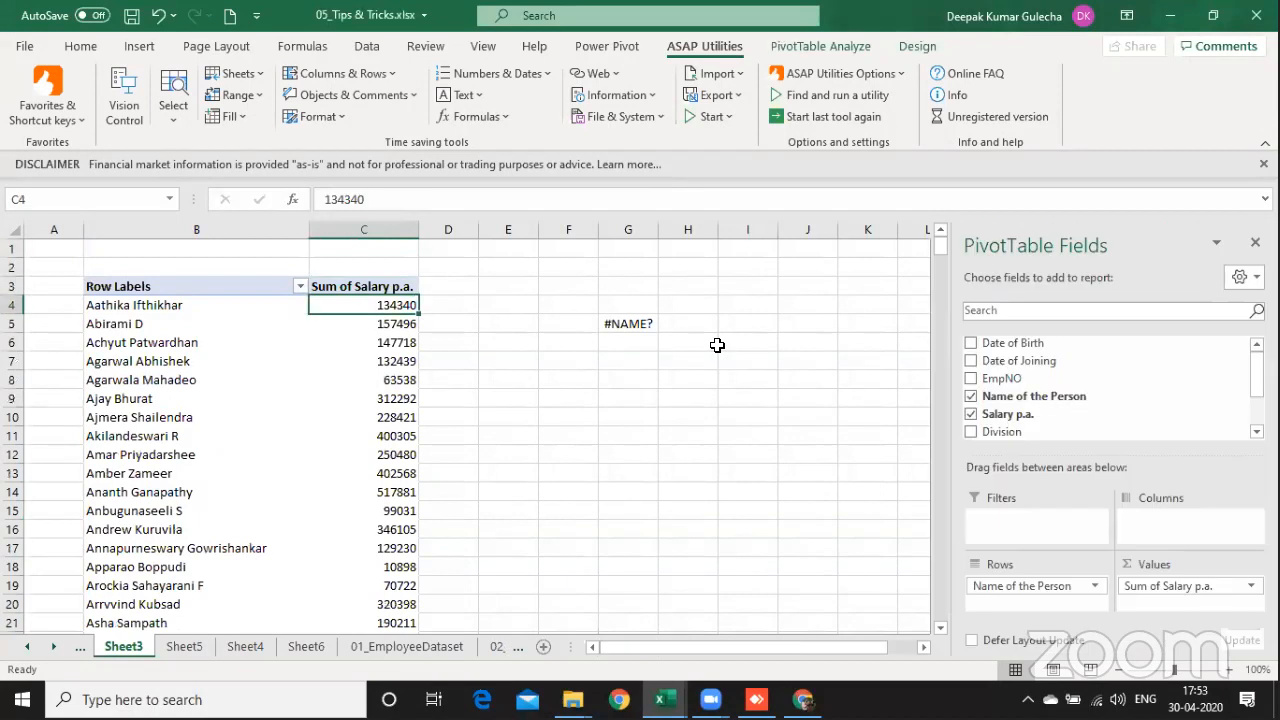
pyautogui.press('Right')
pyautogui.press('Right')
pyautogui.press('Right')
pyautogui.press('Down')
pyautogui.press('Right')
pyautogui.press('Delete')
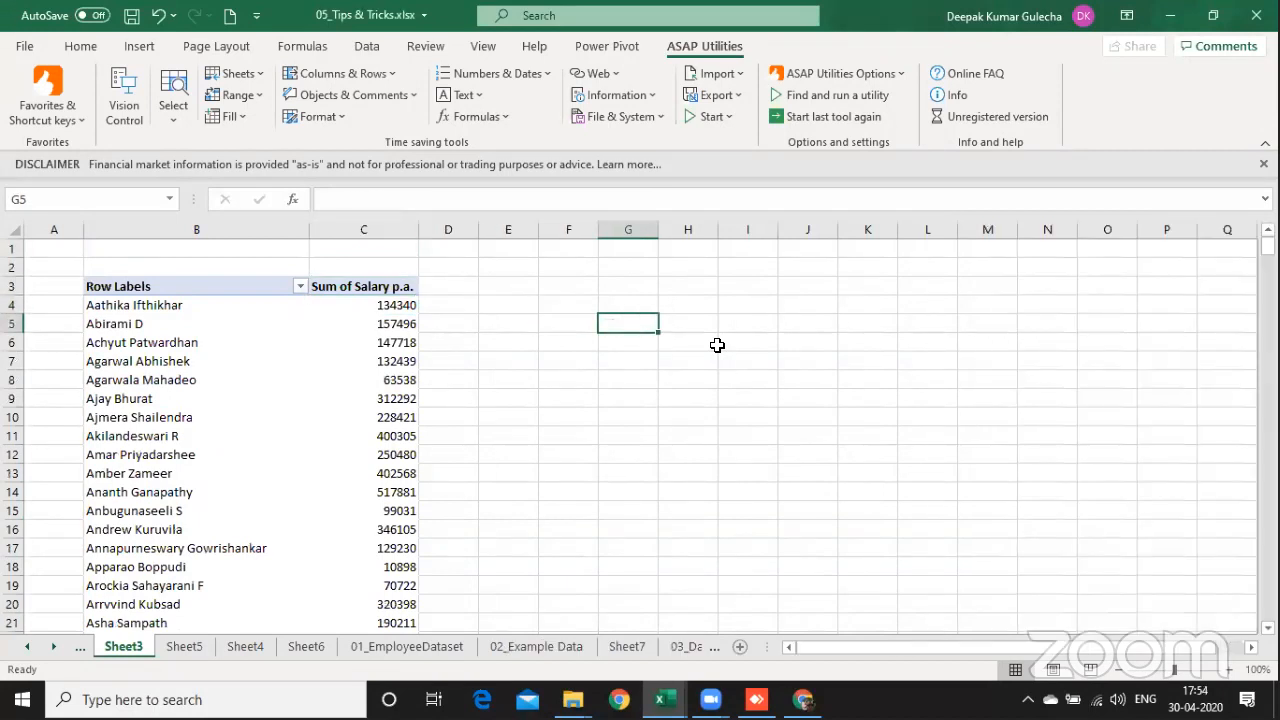
# Step: Add Salary p.a. a second time to the pivot table's Values area and select the whole new column
pyautogui.click(374, 375)
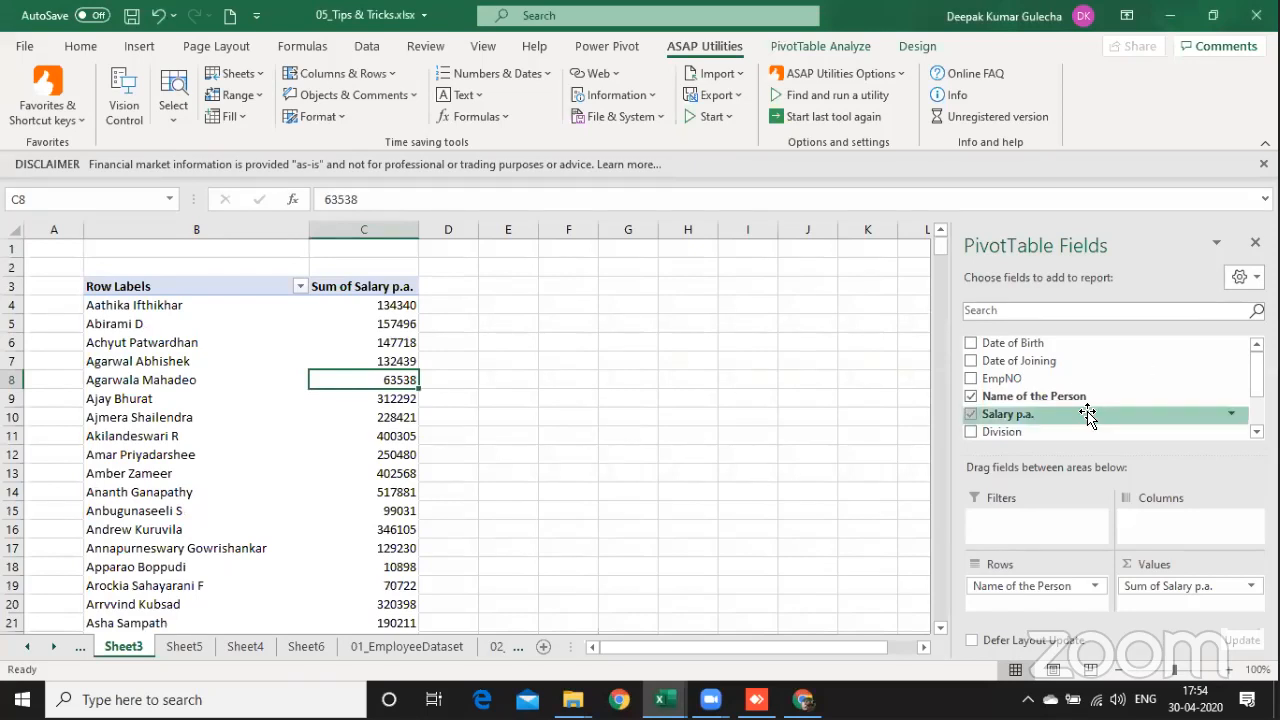
pyautogui.moveTo(1030, 413); pyautogui.dragTo(1178, 612)
pyautogui.click(484, 360)
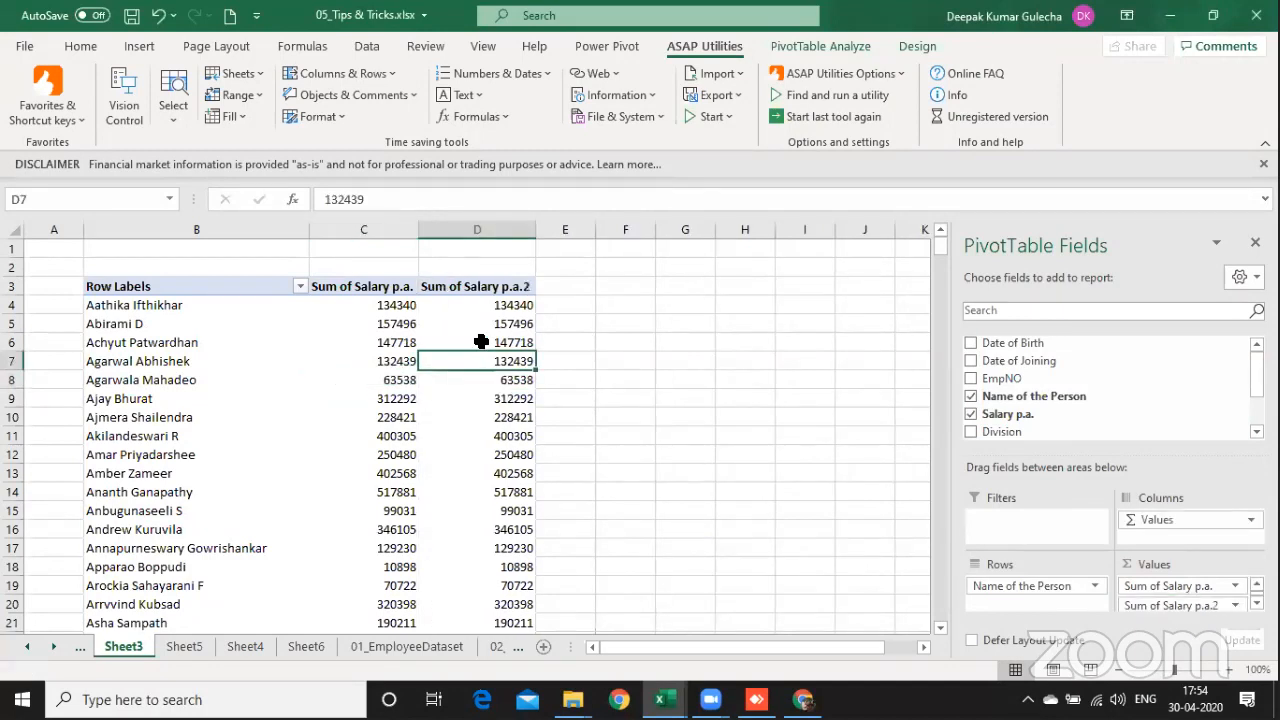
pyautogui.moveTo(481, 351); pyautogui.dragTo(472, 307)
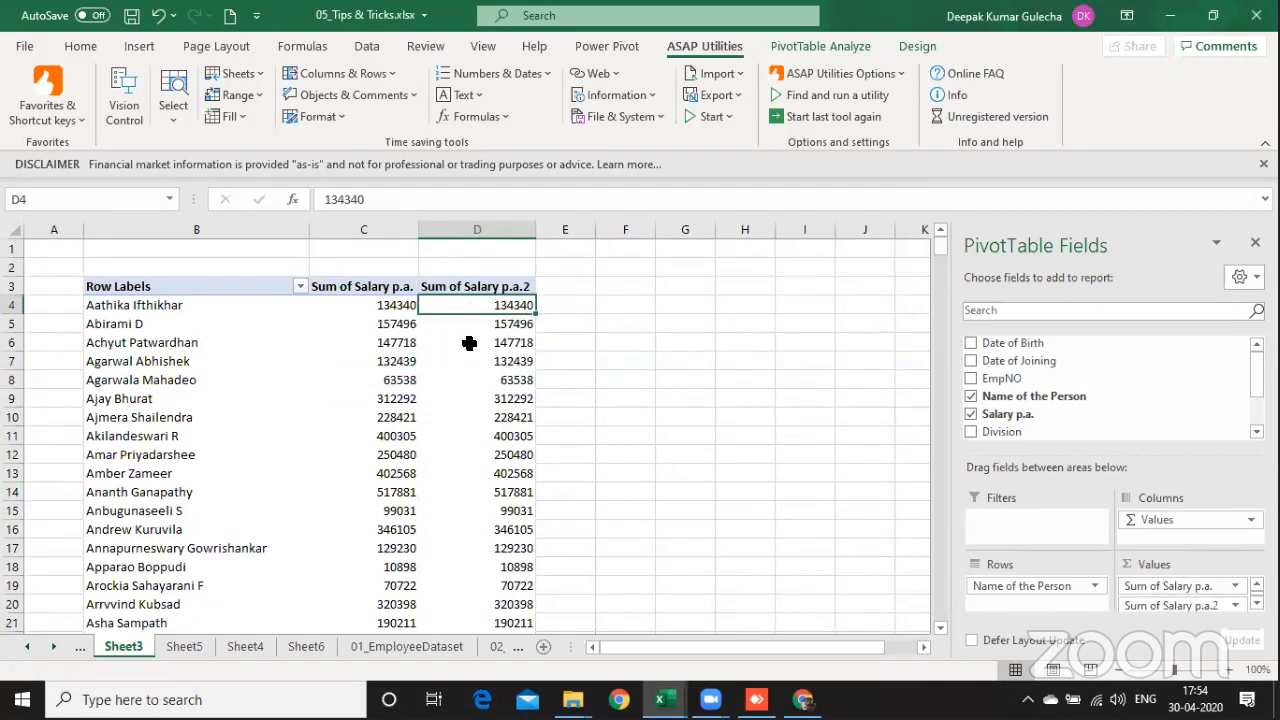
pyautogui.click(476, 273)
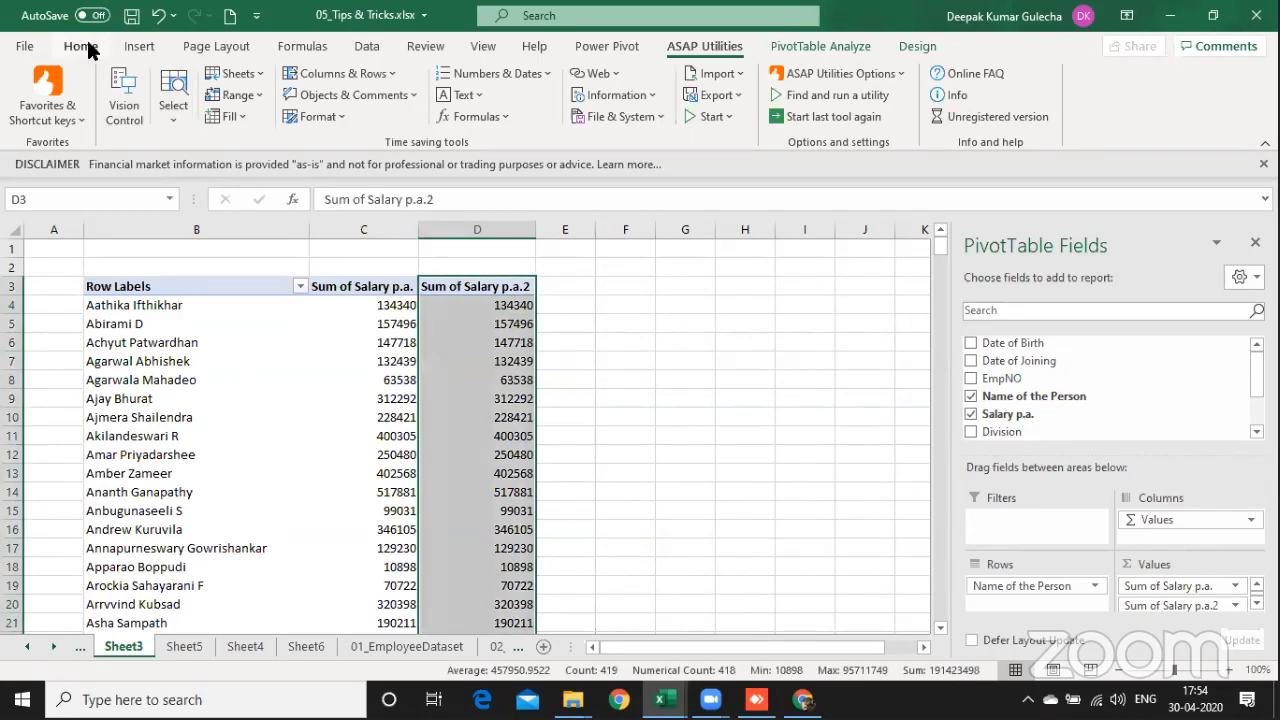
# Step: Try blue solid-fill data bars on the Sum of Salary p.a.2 values for "", and undo that formatting scope
pyautogui.click(86, 45)
pyautogui.click(757, 88)
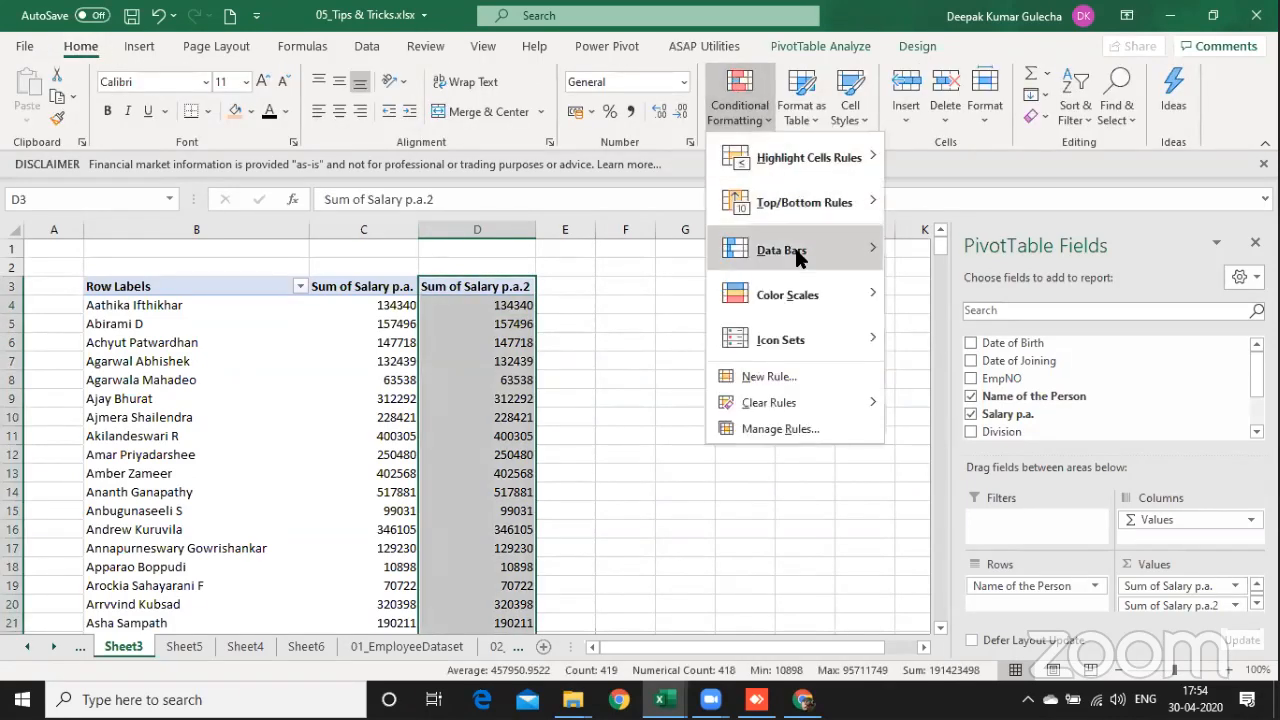
pyautogui.moveTo(797, 257)
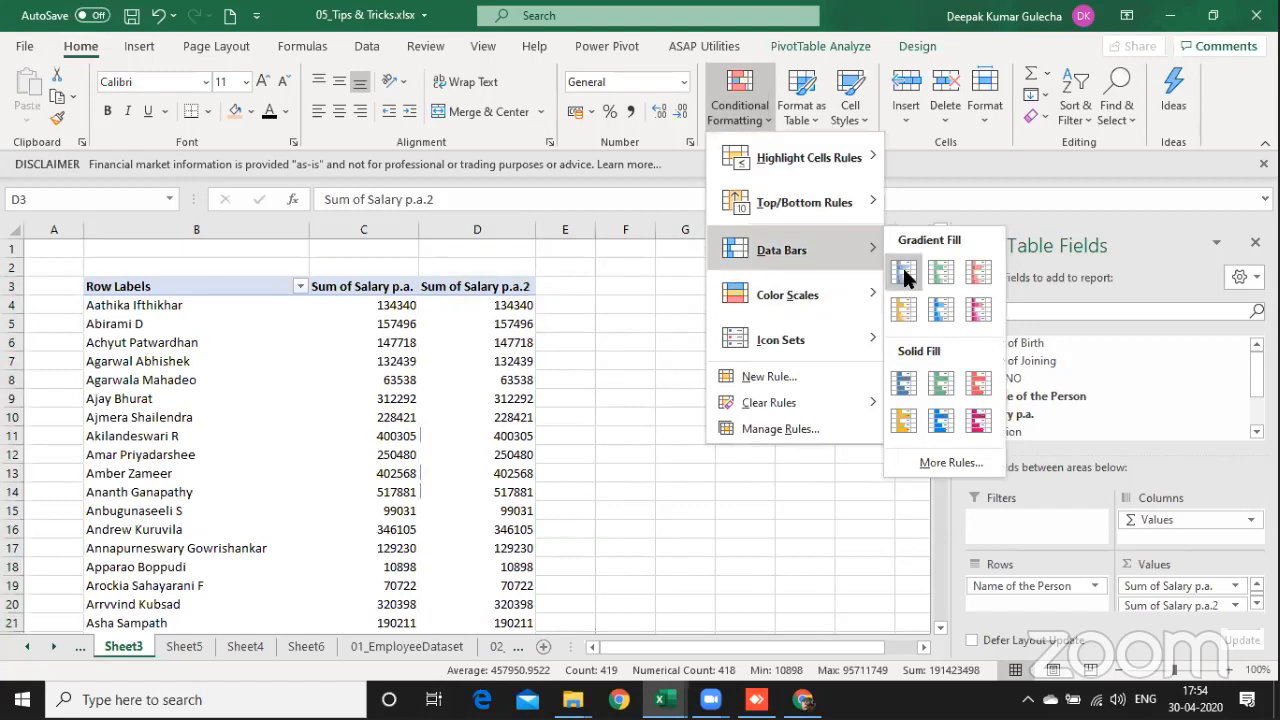
pyautogui.click(906, 383)
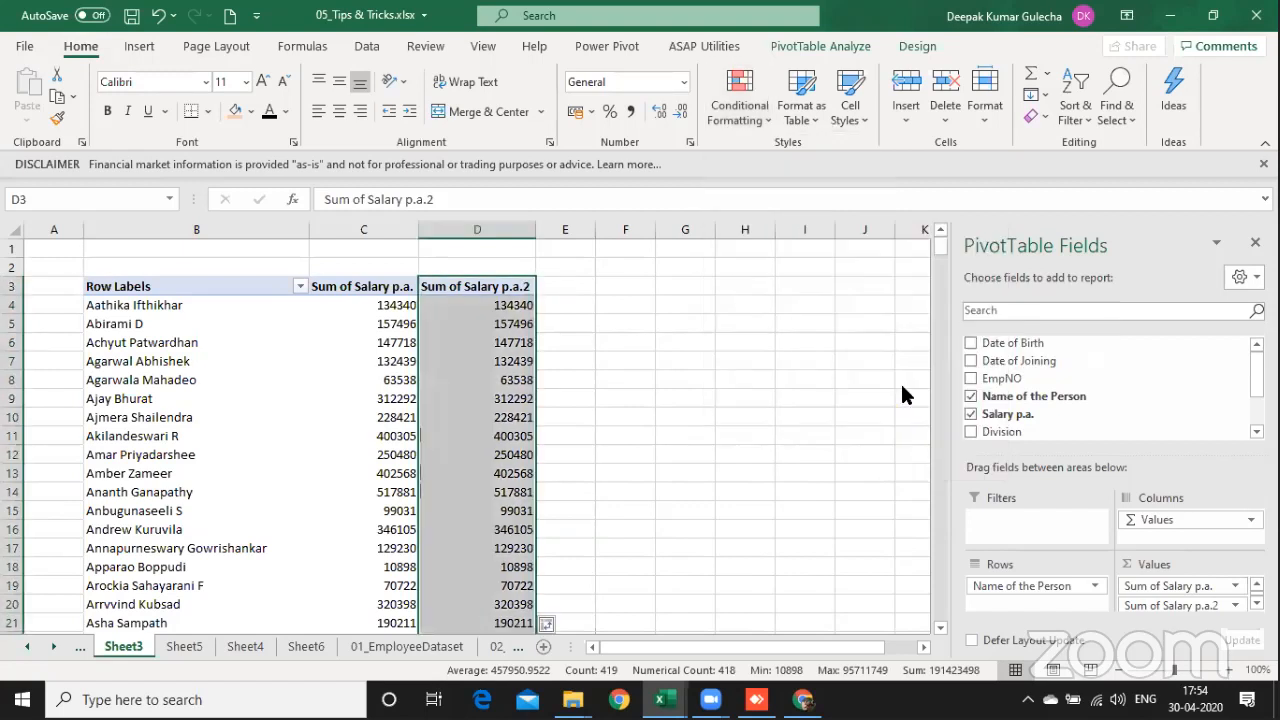
pyautogui.click(552, 623)
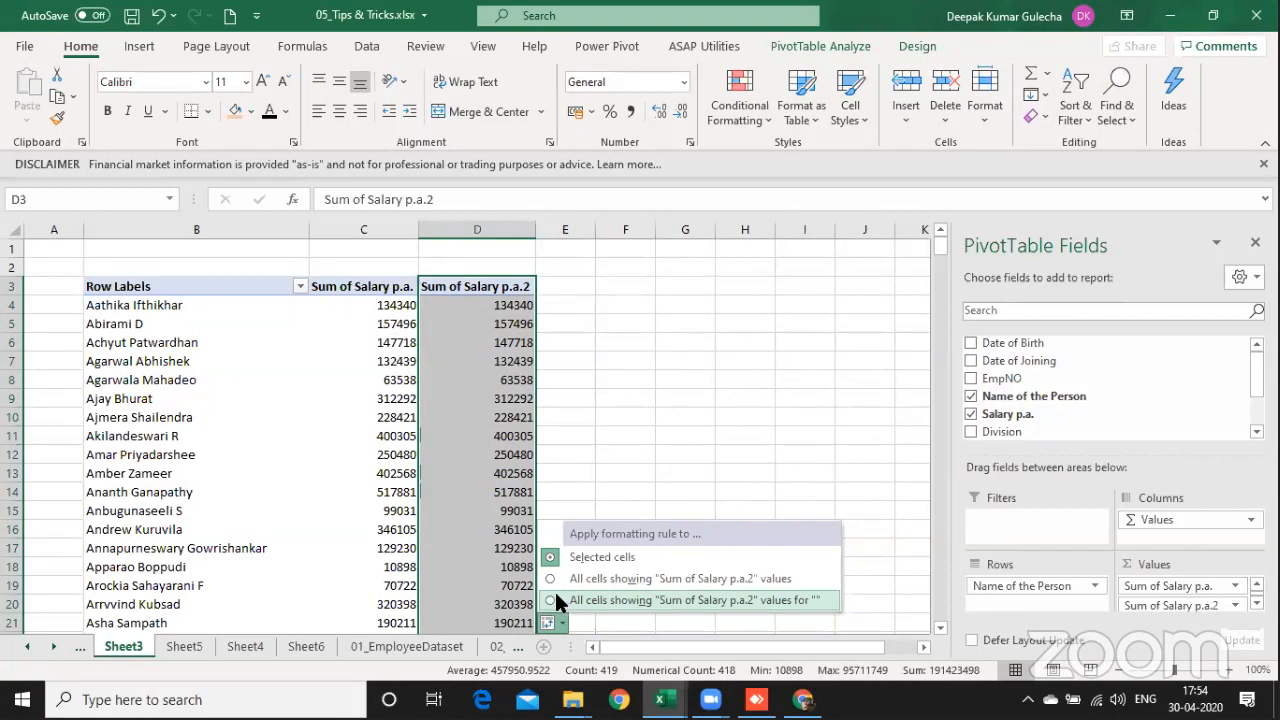
pyautogui.click(551, 599)
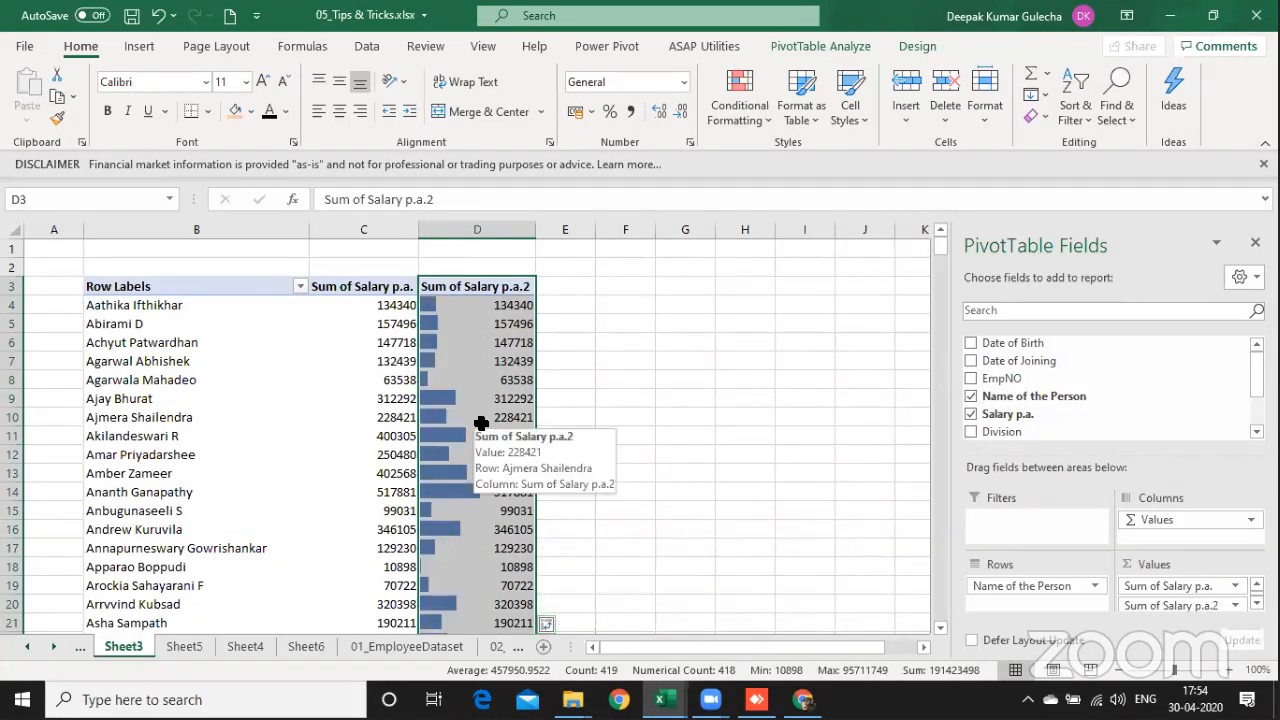
pyautogui.hotkey('ctrl', 'z')
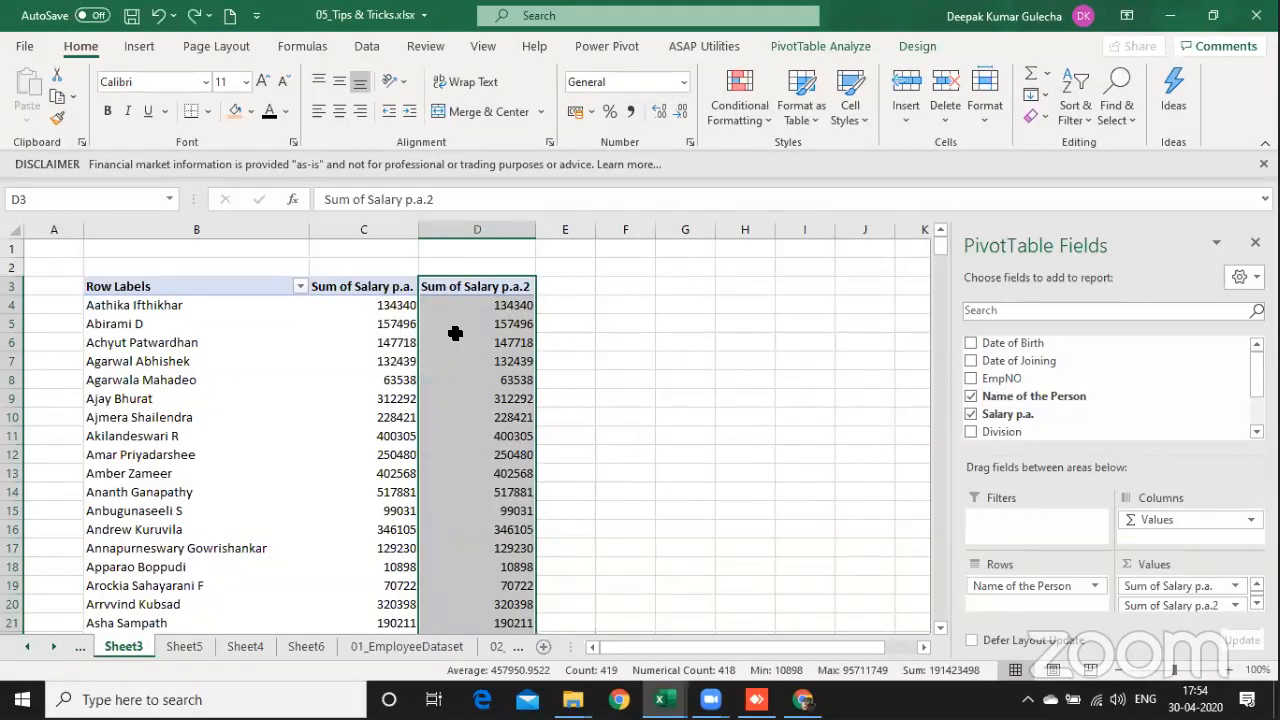
# Step: Apply blue solid-fill data bars to all cells showing "Sum of Salary p.a.2" values for ""
pyautogui.hotkey('alt', 'h')
pyautogui.press('l')
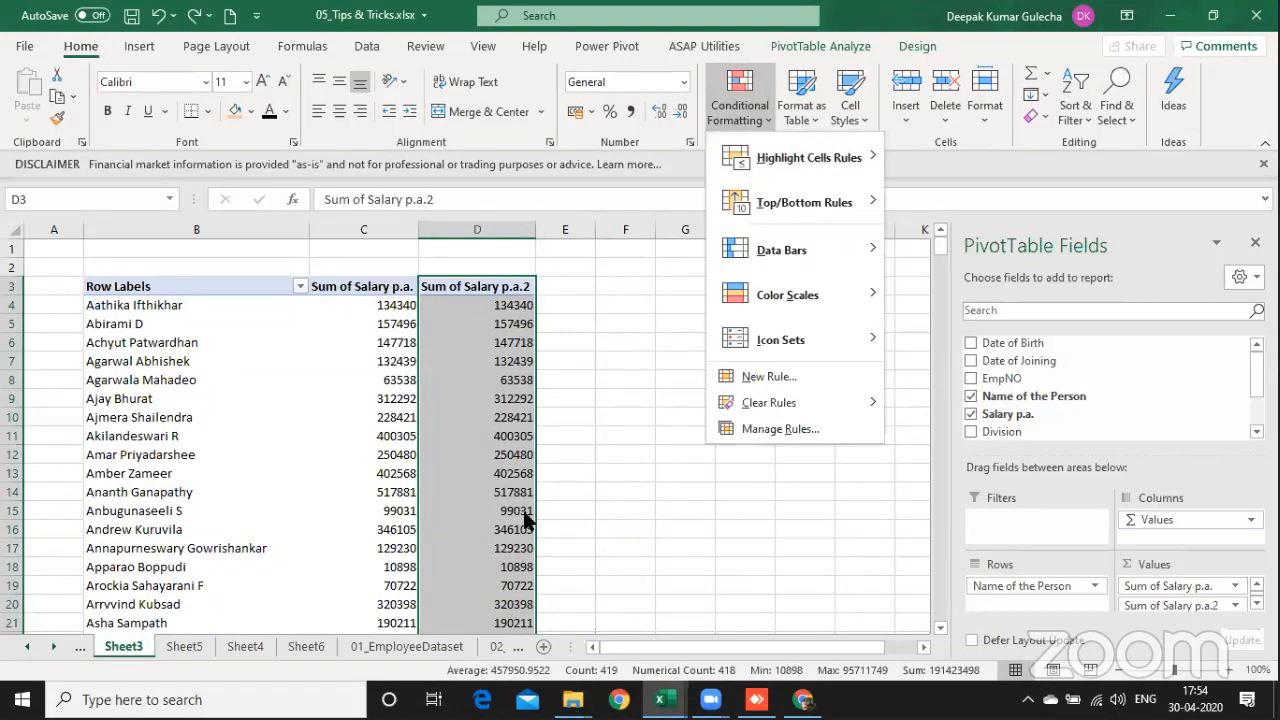
pyautogui.moveTo(828, 245)
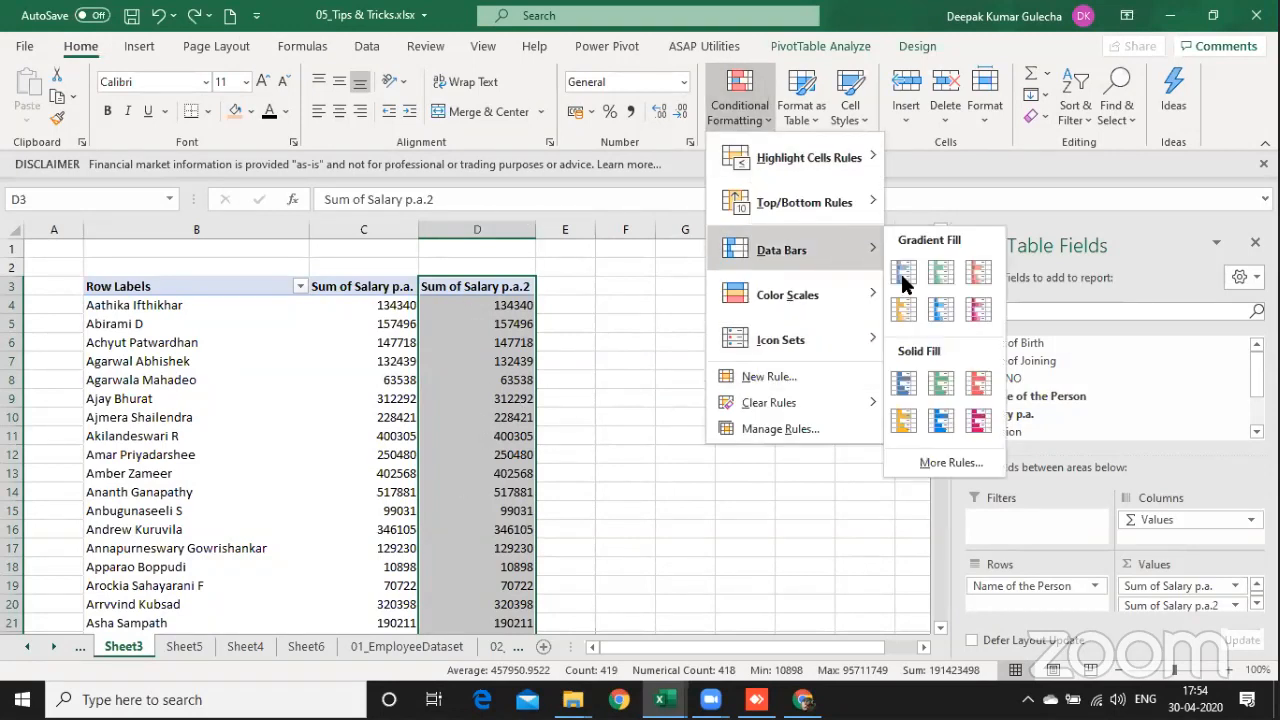
pyautogui.click(905, 385)
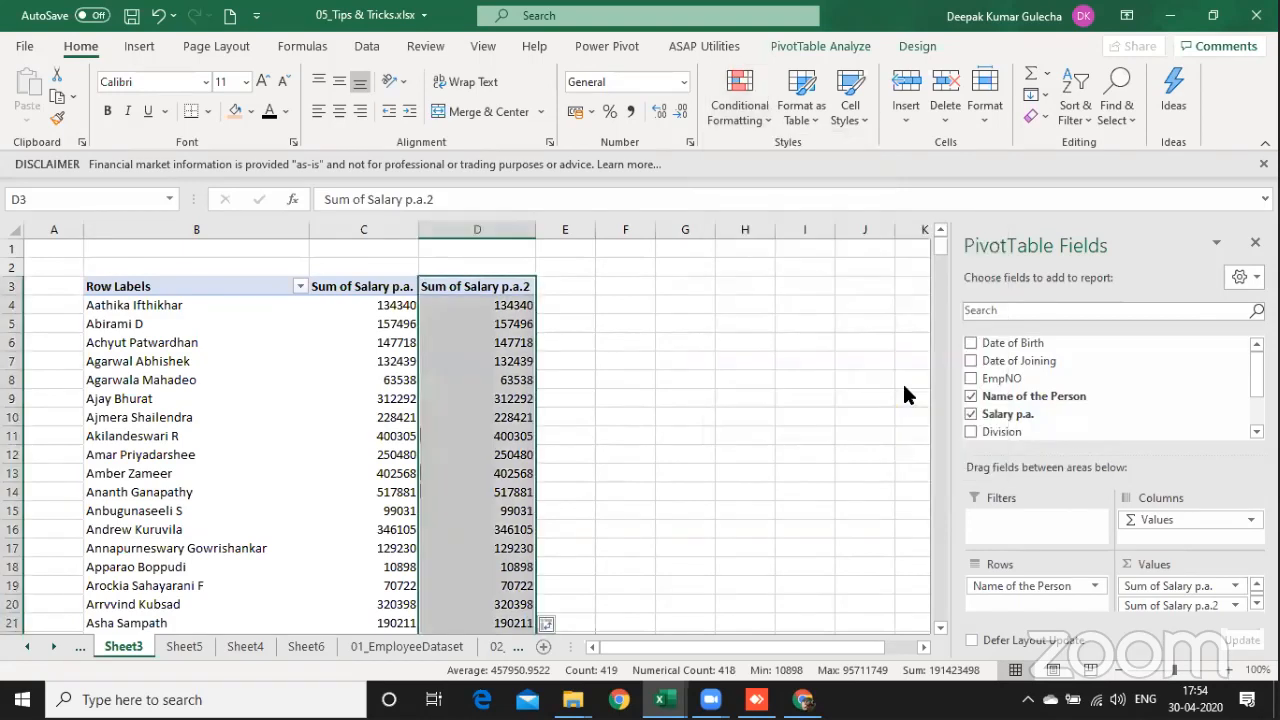
pyautogui.click(561, 622)
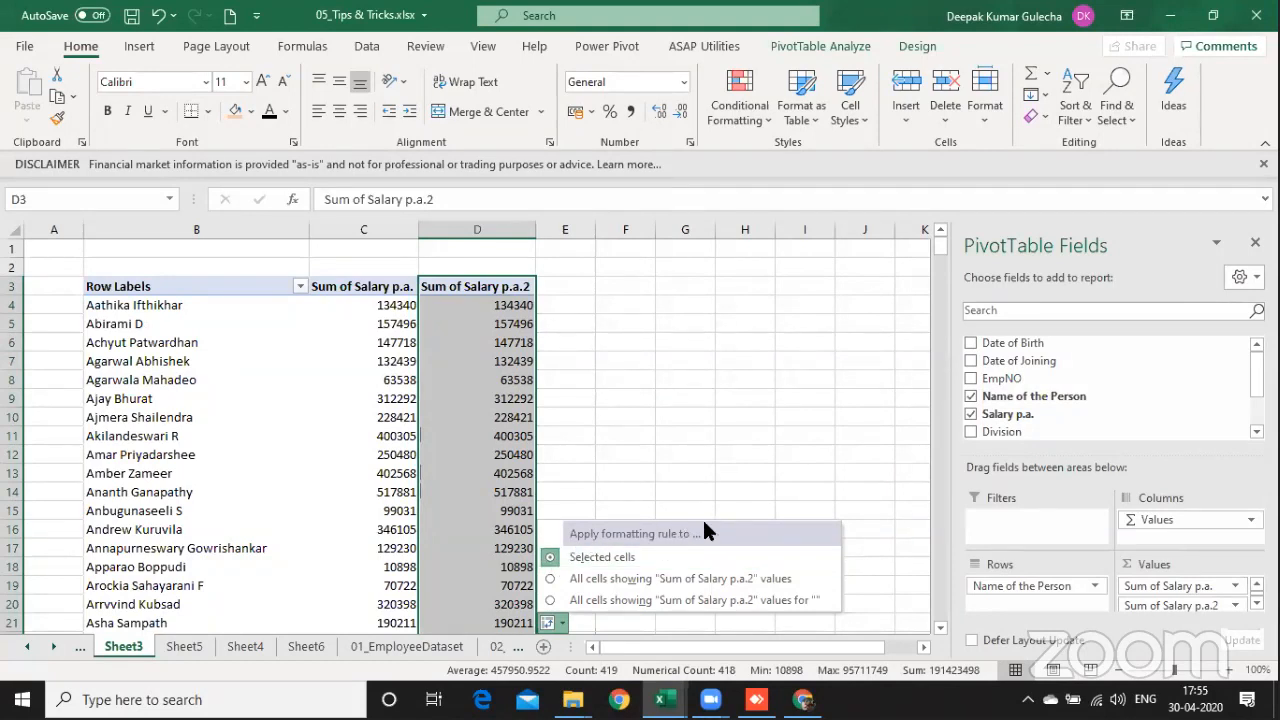
pyautogui.click(550, 601)
pyautogui.click(517, 490)
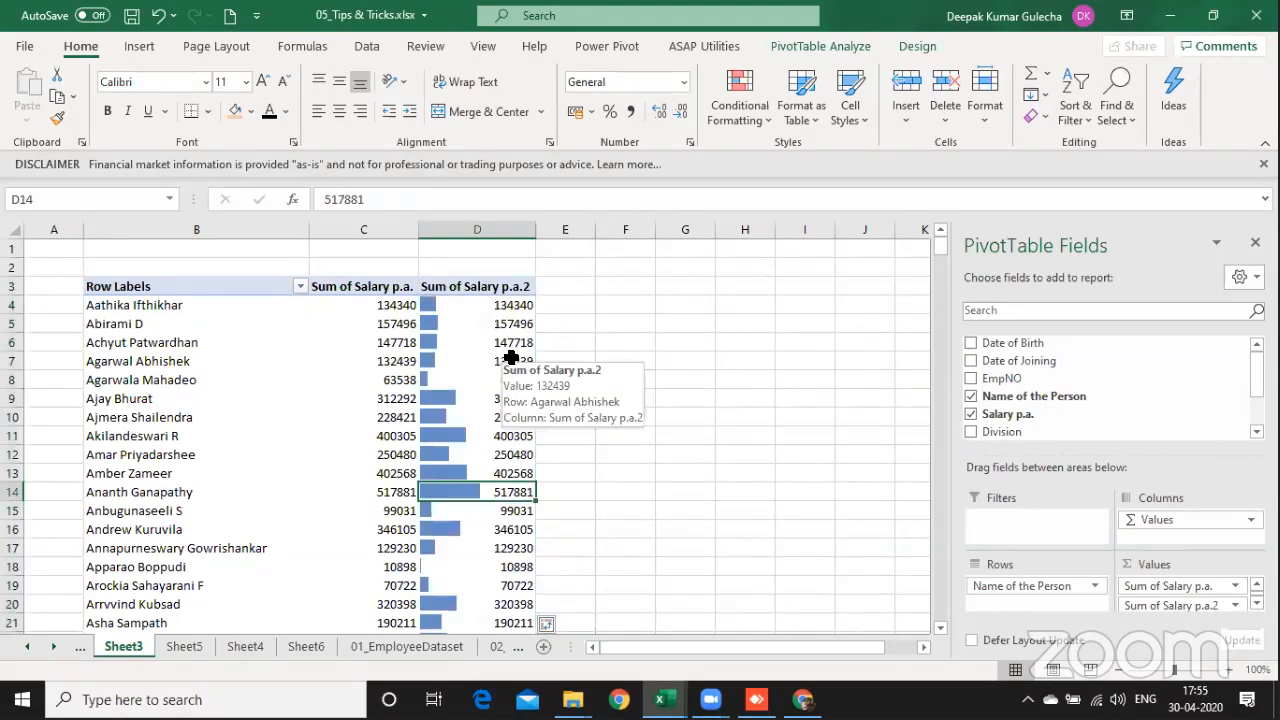
pyautogui.click(555, 622)
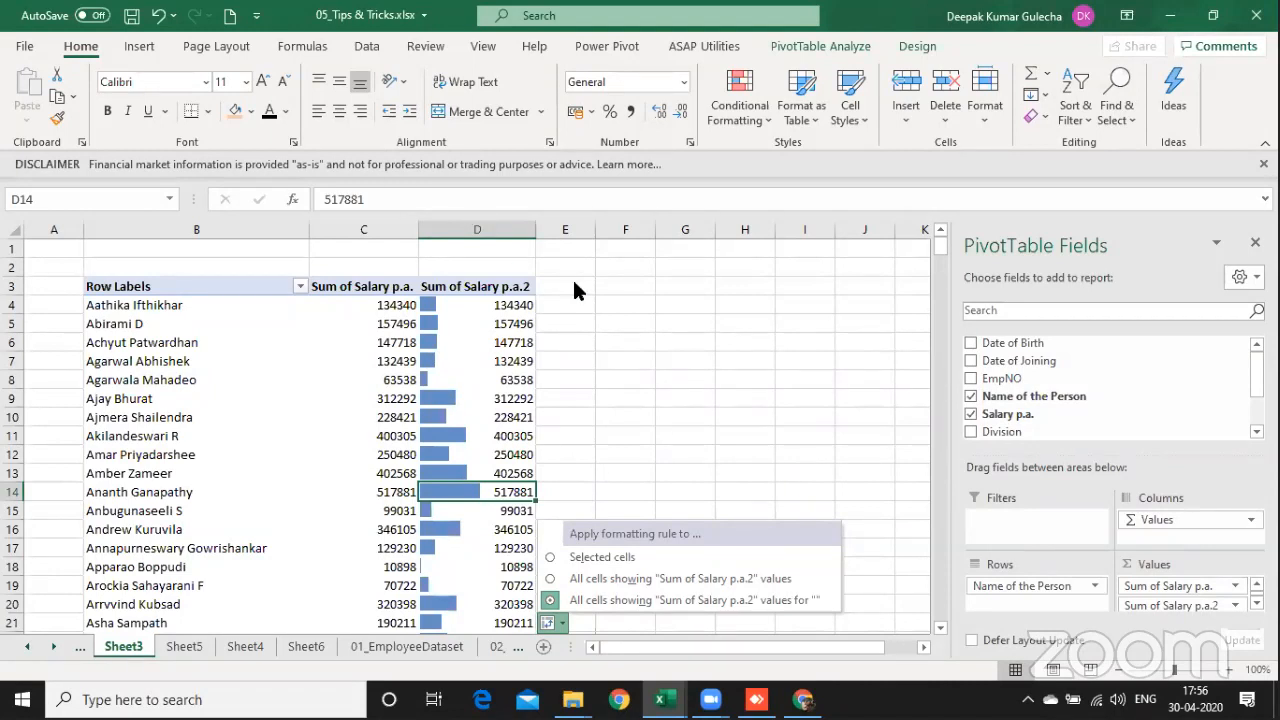
pyautogui.press('Escape')
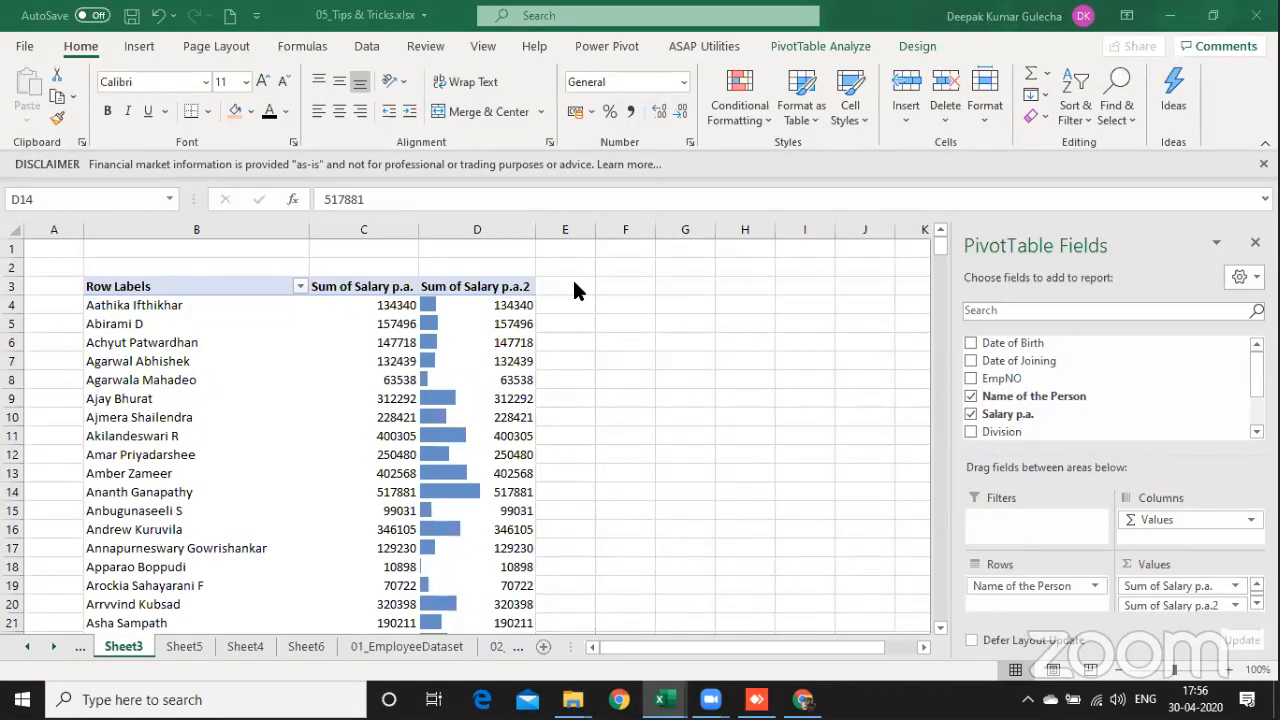
# Step: Copy the first eleven pivot table rows, B4:D14, without the header
pyautogui.click(400, 402)
pyautogui.click(168, 304)
pyautogui.hotkey('shift', 'Down')
pyautogui.hotkey('shift', 'Down')
pyautogui.hotkey('shift', 'Down')
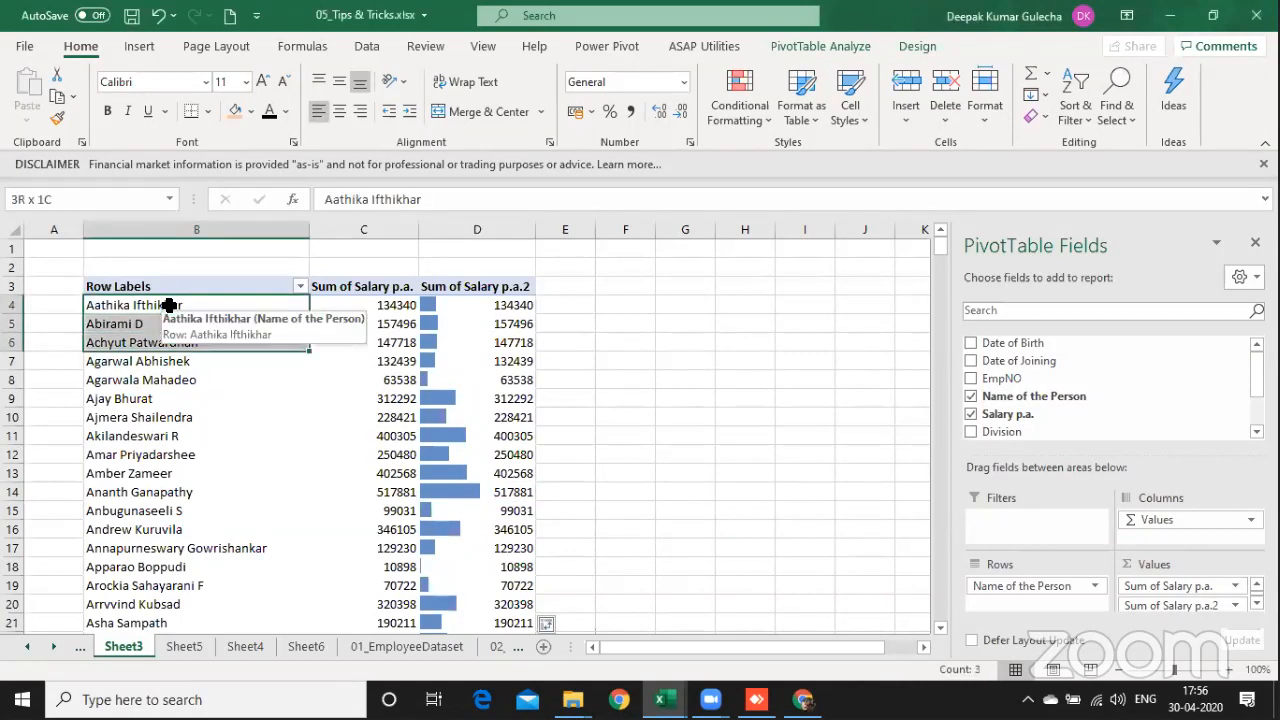
pyautogui.hotkey('shift', 'Down')
pyautogui.hotkey('shift', 'Down')
pyautogui.hotkey('shift', 'Down')
pyautogui.hotkey('shift', 'Down')
pyautogui.hotkey('shift', 'Down')
pyautogui.hotkey('shift', 'Down')
pyautogui.hotkey('shift', 'Down')
pyautogui.hotkey('shift', 'Right')
pyautogui.hotkey('shift', 'Right')
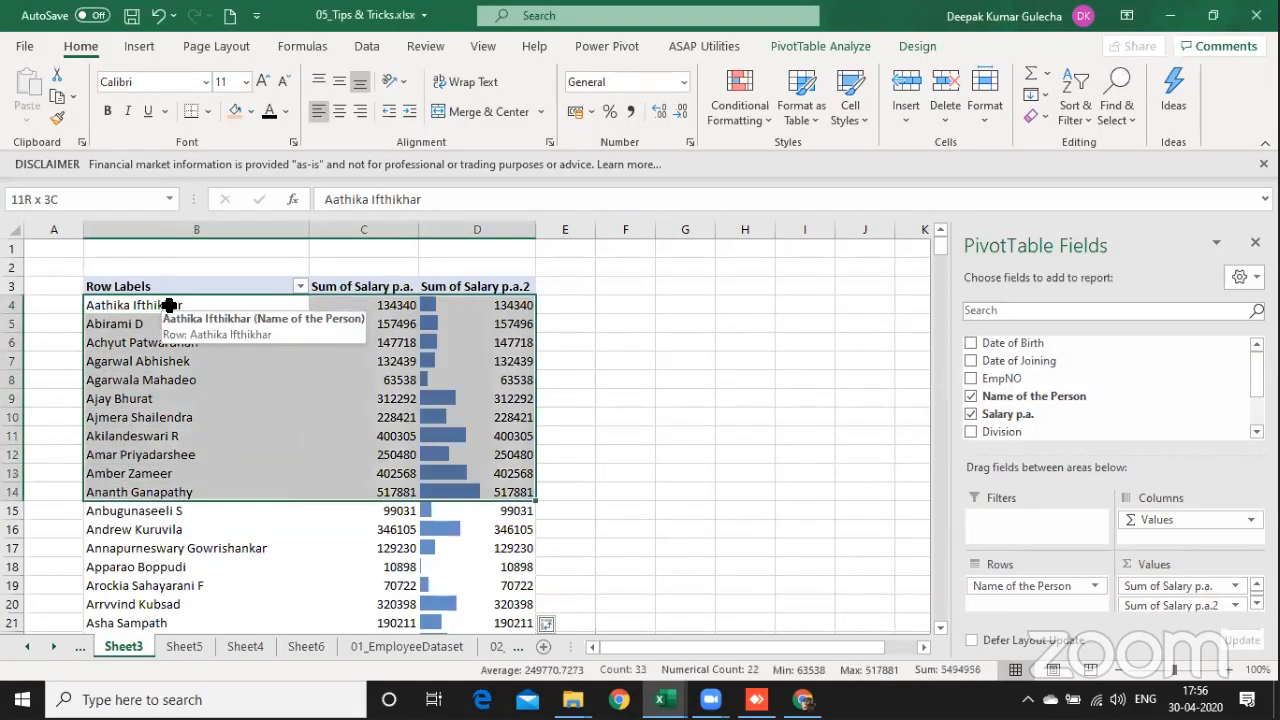
pyautogui.hotkey('ctrl', 'c')
# Step: Insert a new worksheet before Sheet3 and copy the pivot table range B3:D25, including its header row
pyautogui.hotkey('shift', 'F11')
pyautogui.hotkey('ctrl', 'pagedown')
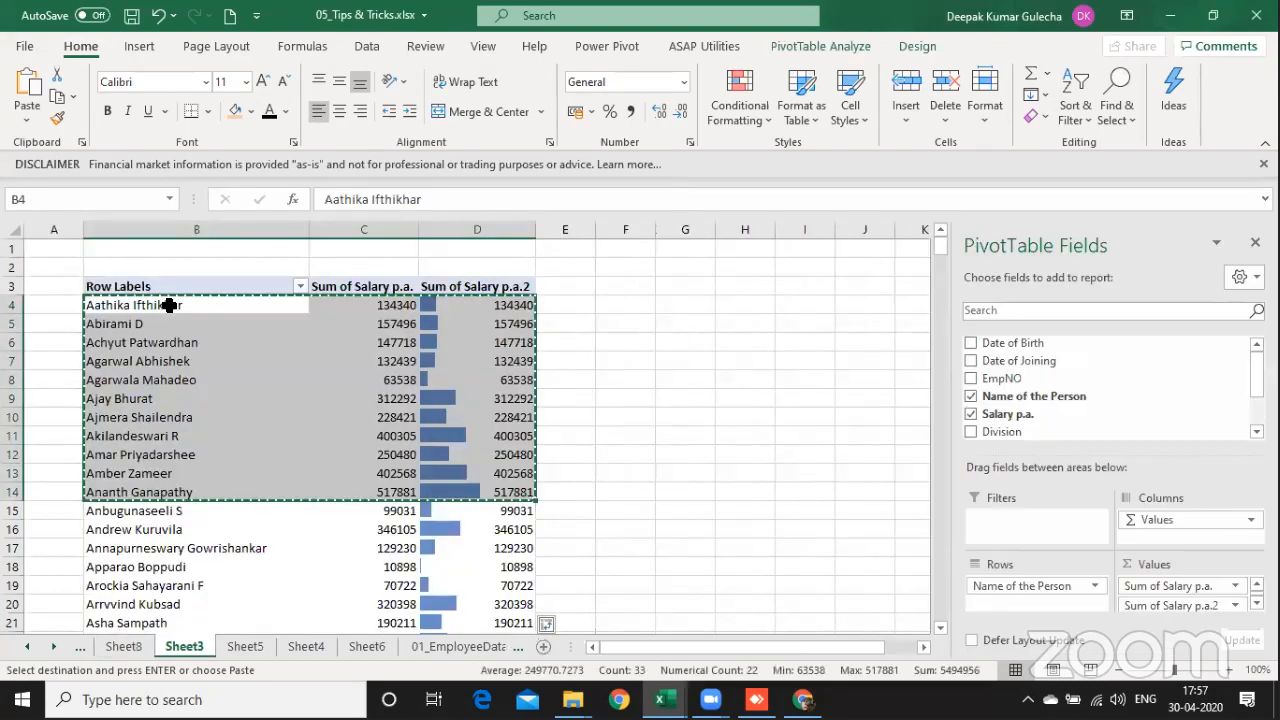
pyautogui.press('Up')
pyautogui.hotkey('shift', 'Down')
pyautogui.hotkey('shift', 'pagedown')
pyautogui.hotkey('shift', 'Right')
pyautogui.hotkey('shift', 'Right')
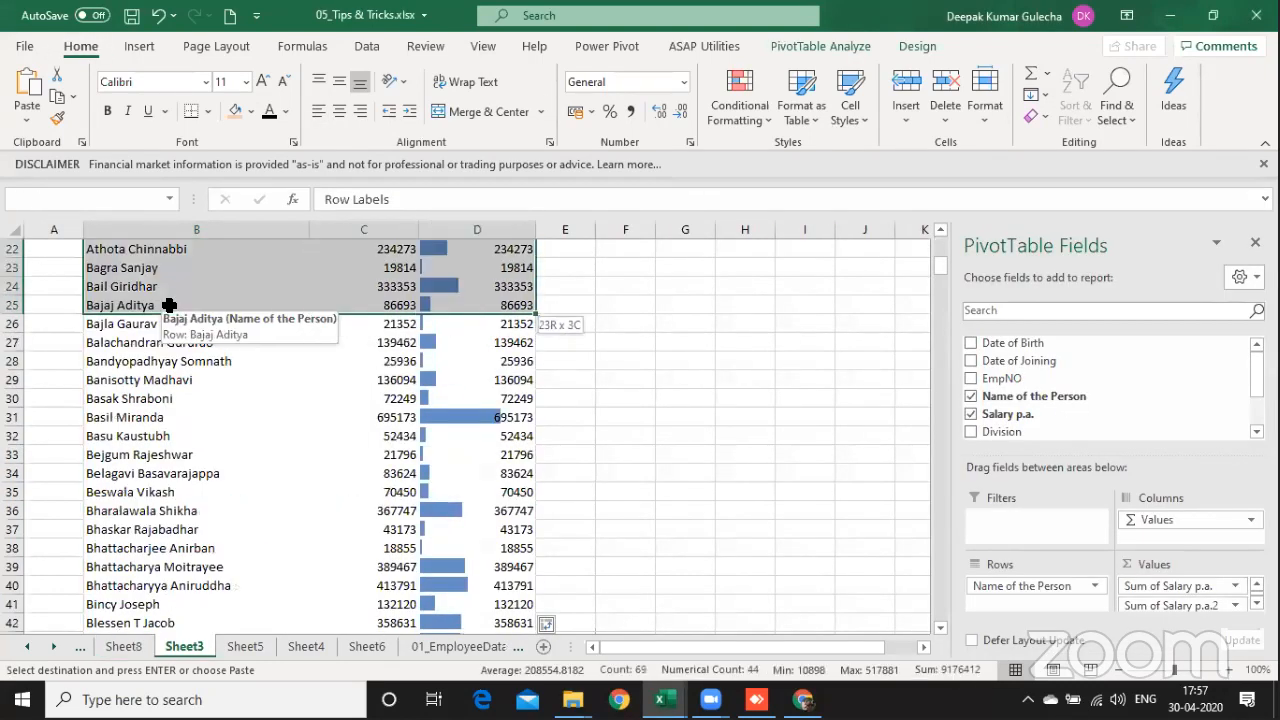
pyautogui.hotkey('ctrl', 'c')
# Step: Paste the copied range's column widths and values into the new sheet starting at cell B2
pyautogui.hotkey('ctrl', 'pageup')
pyautogui.press('Right')
pyautogui.press('Down')
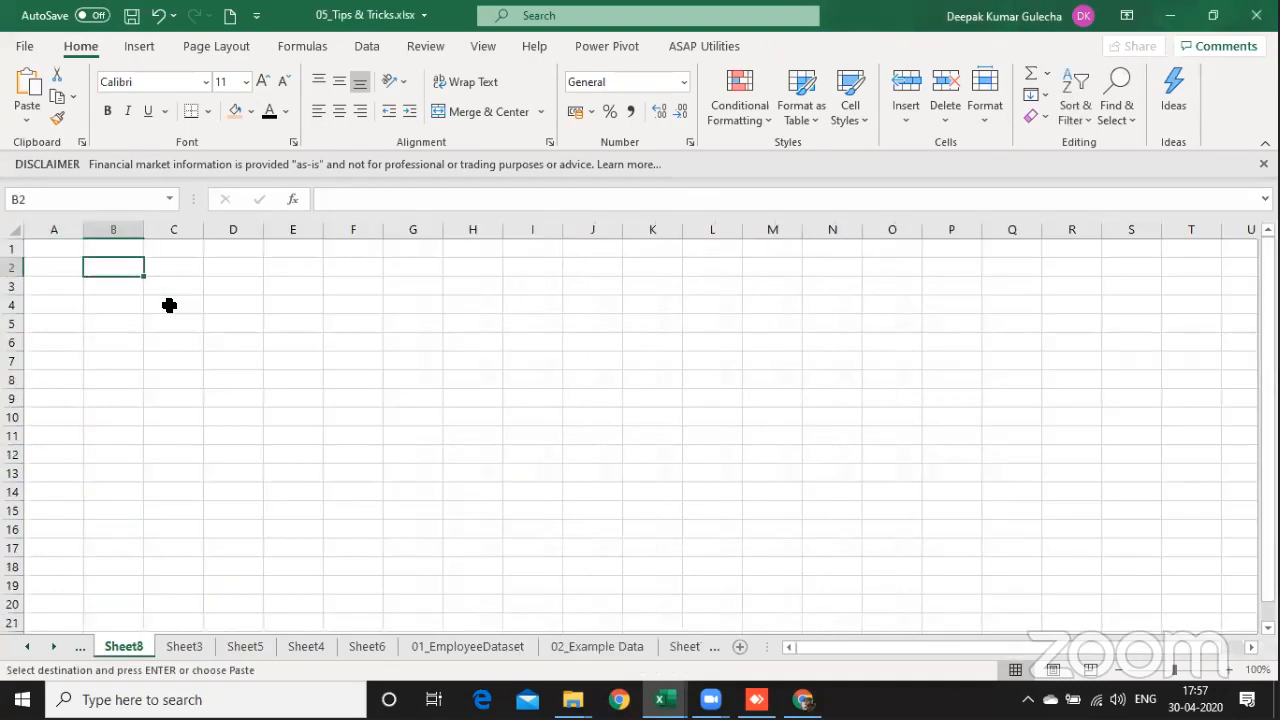
pyautogui.hotkey('ctrl', 'alt', 'v')
pyautogui.press('w')
pyautogui.press('Return')
pyautogui.press('Right')
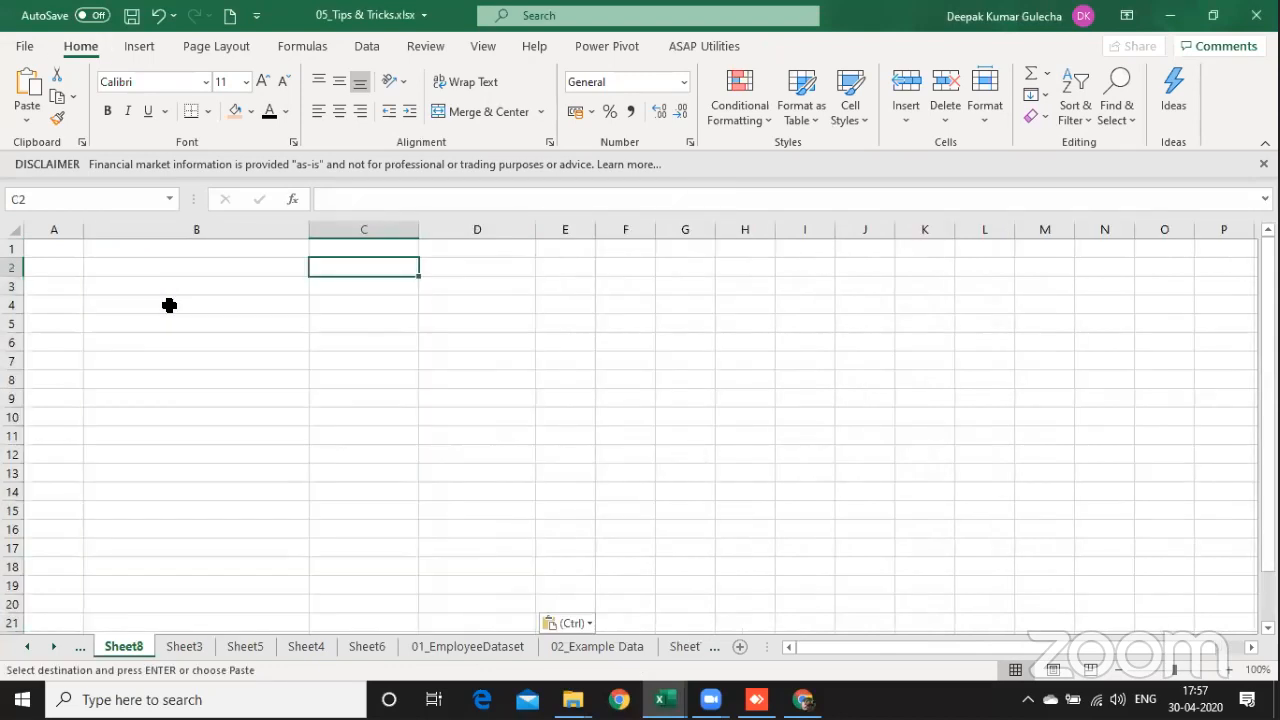
pyautogui.press('Left')
pyautogui.hotkey('ctrl', 'alt', 'v')
pyautogui.press('v')
pyautogui.press('Return')
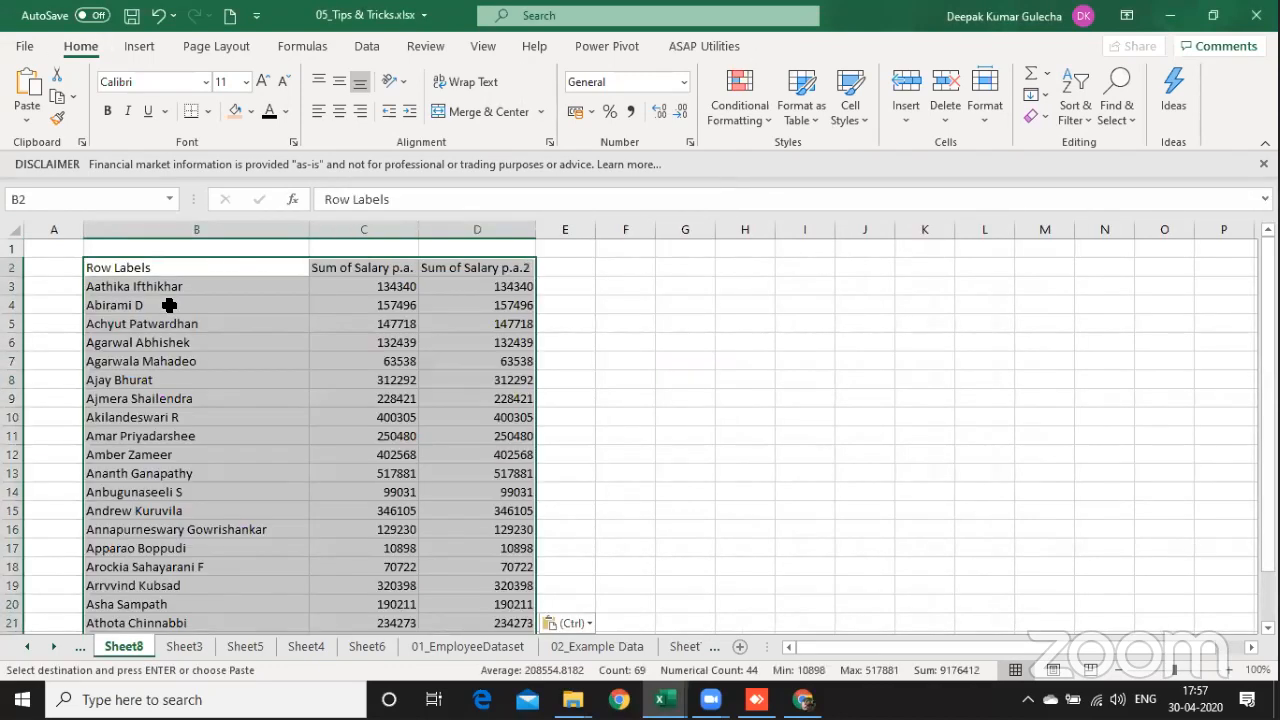
# Step: Enter a lone "+" in cells E3 and E4 beside the pasted table, and clear both cells
pyautogui.press('Right')
pyautogui.press('Right')
pyautogui.press('Right')
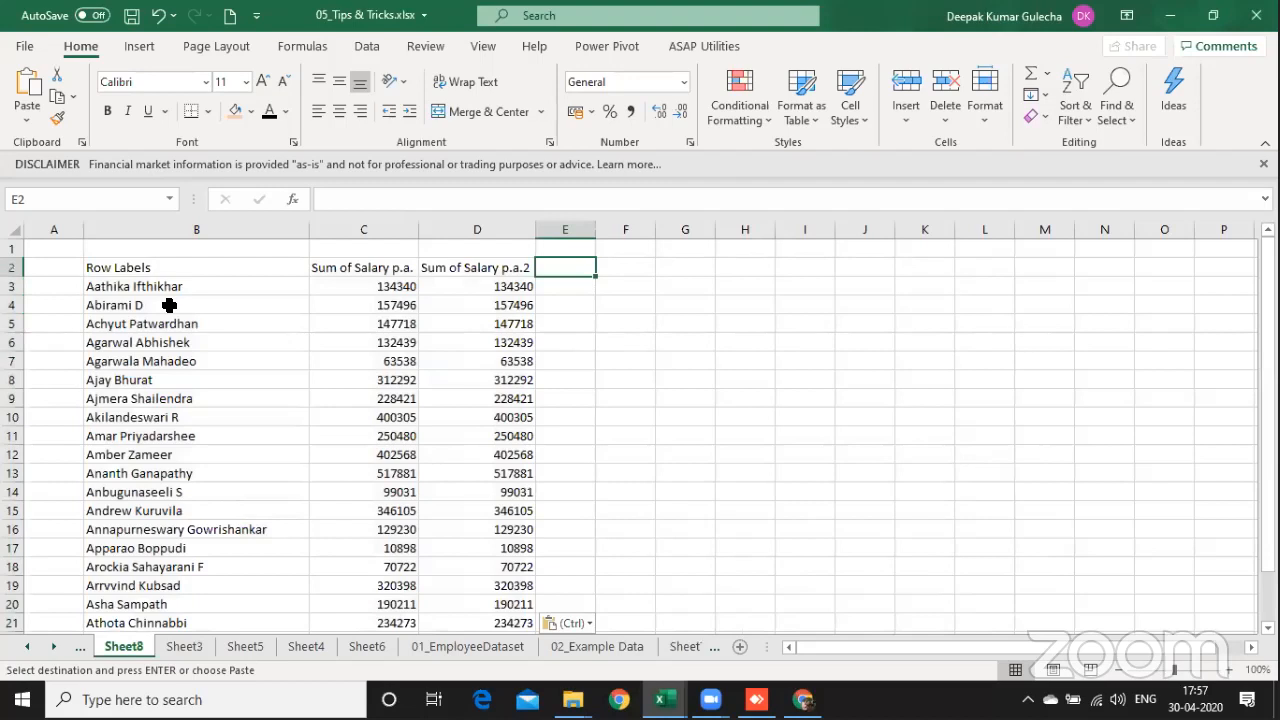
pyautogui.press('Down')
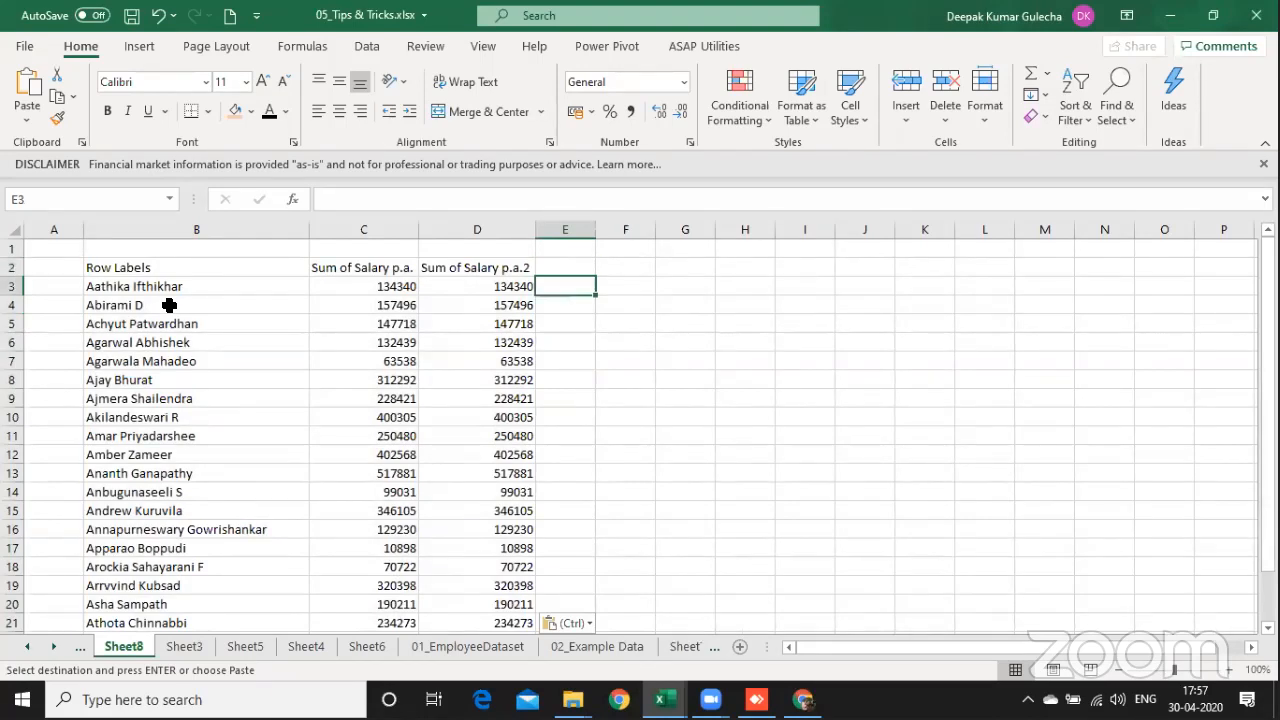
pyautogui.write('=')
pyautogui.press('BackSpace')
pyautogui.write('+')
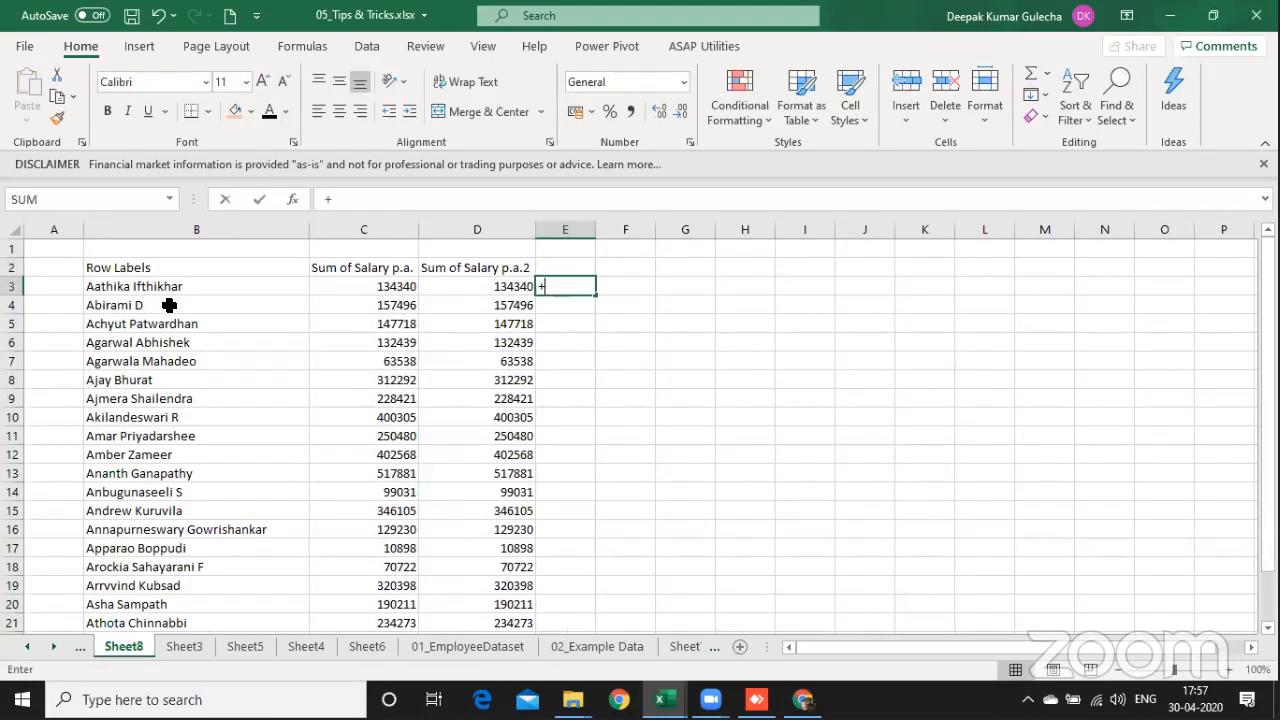
pyautogui.press('Return')
pyautogui.write('+')
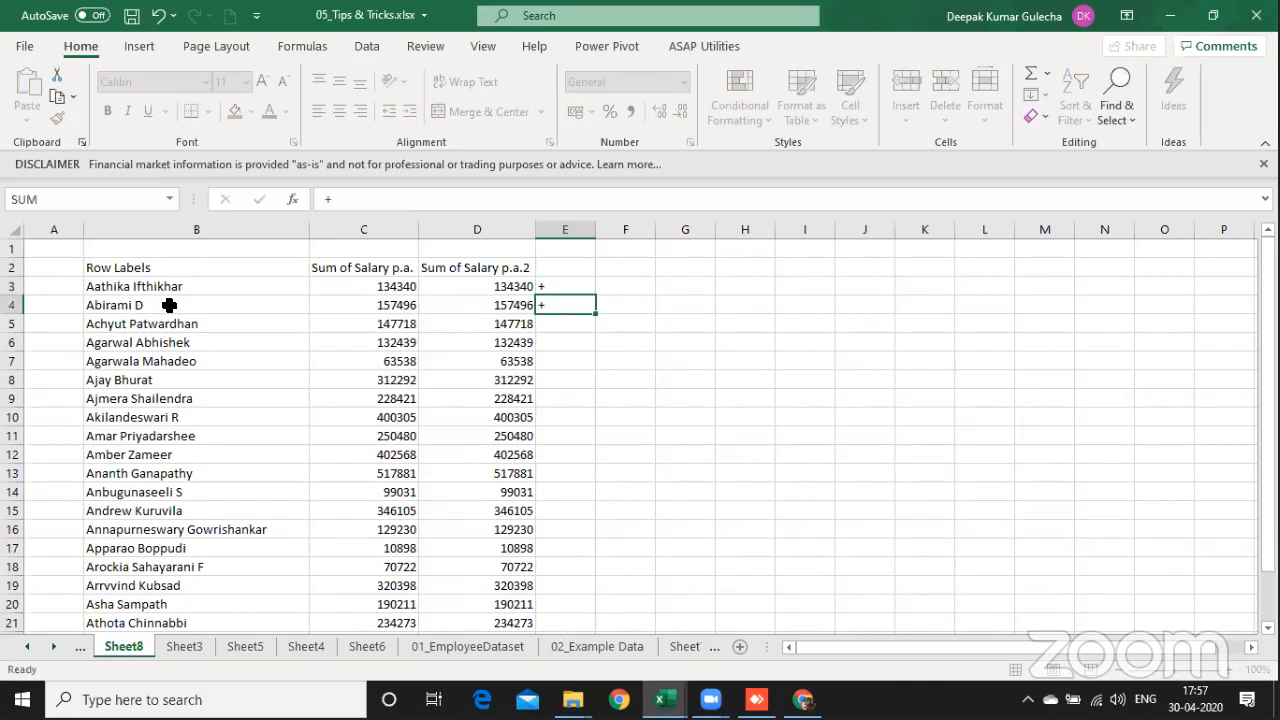
pyautogui.hotkey('shift', 'Return')
pyautogui.press('F2')
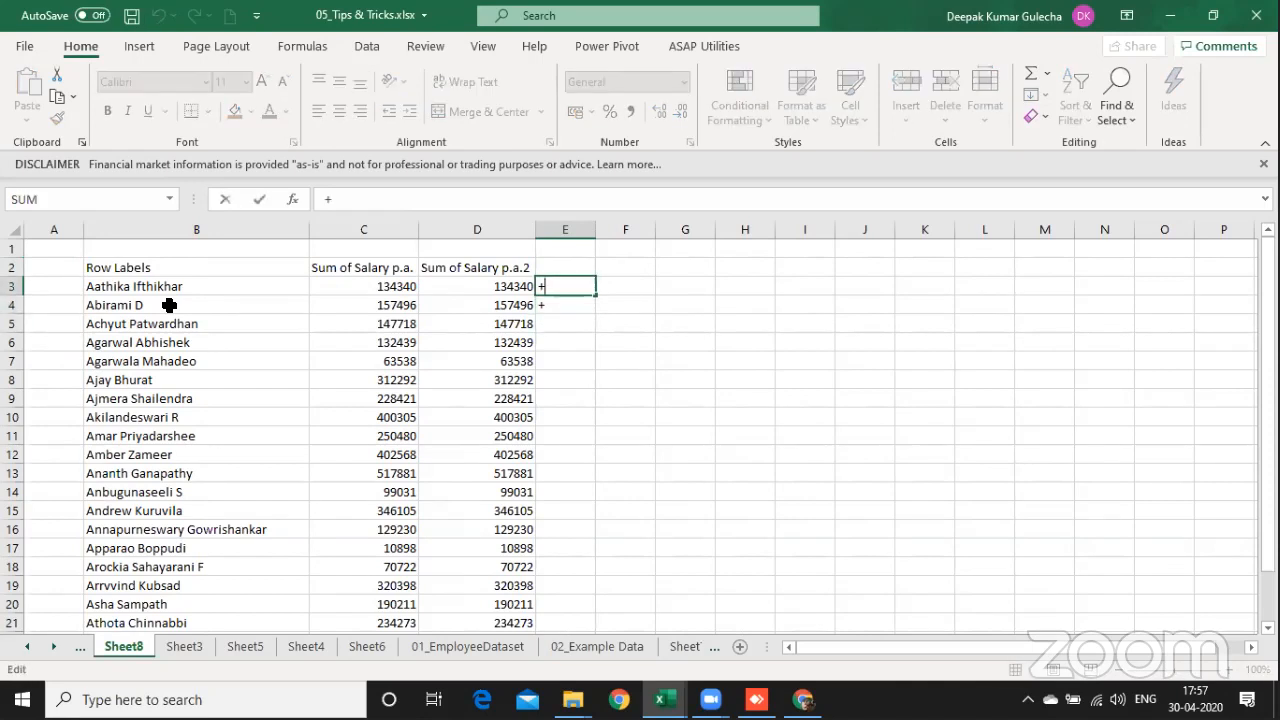
pyautogui.press('Escape')
pyautogui.hotkey('shift', 'Down')
pyautogui.press('Delete')
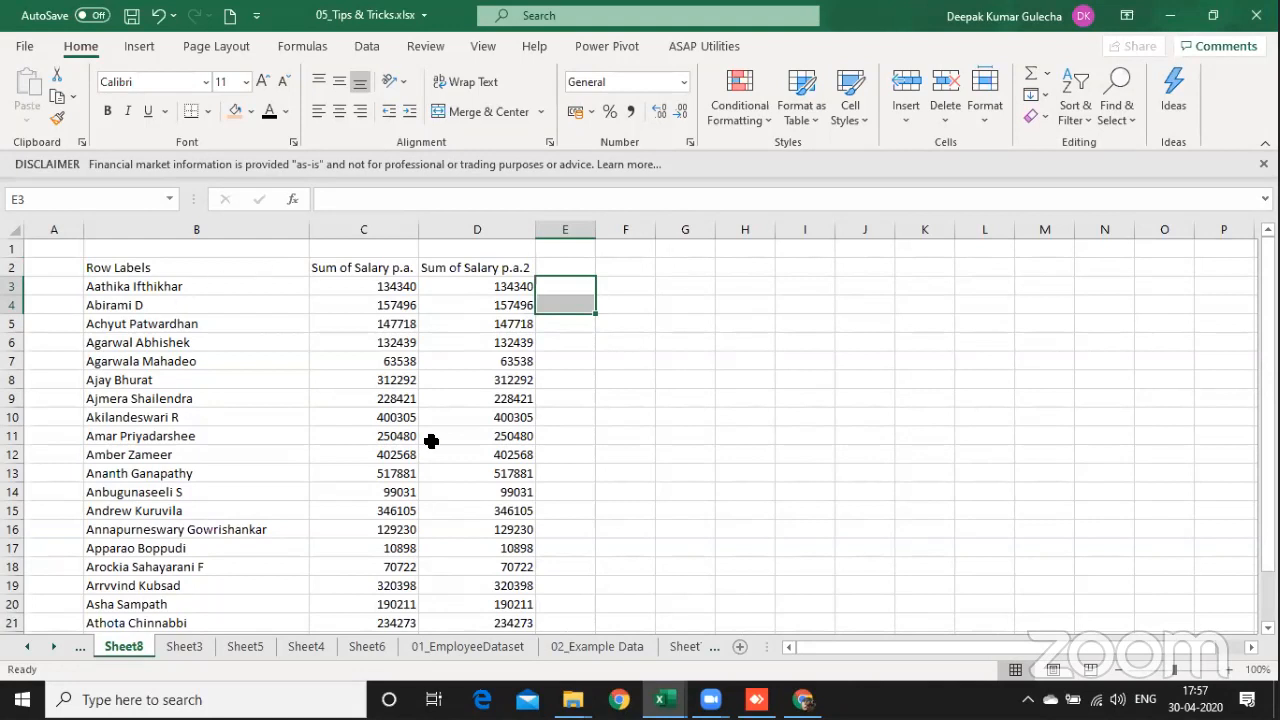
# Step: Enter 1 in cell E3 and the formula =E3+2 in cell E4 beside the pasted table
pyautogui.press('Down')
pyautogui.press('Left')
pyautogui.press('Up')
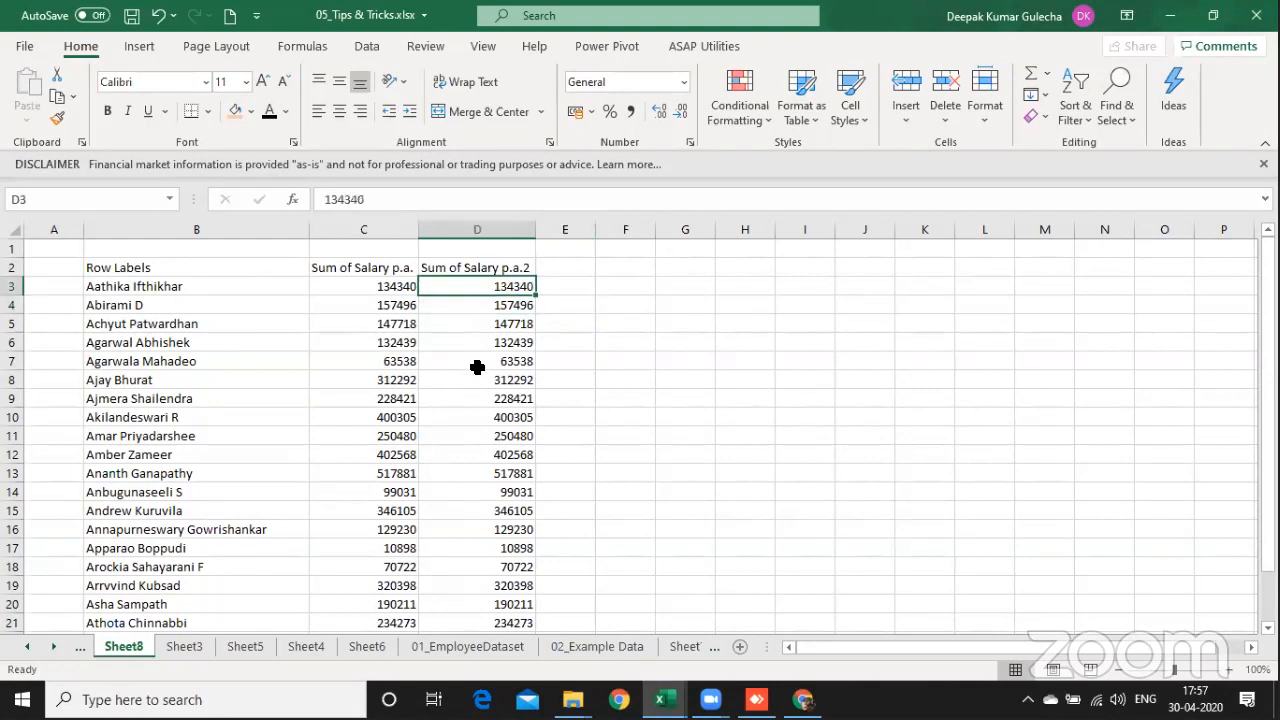
pyautogui.press('Right')
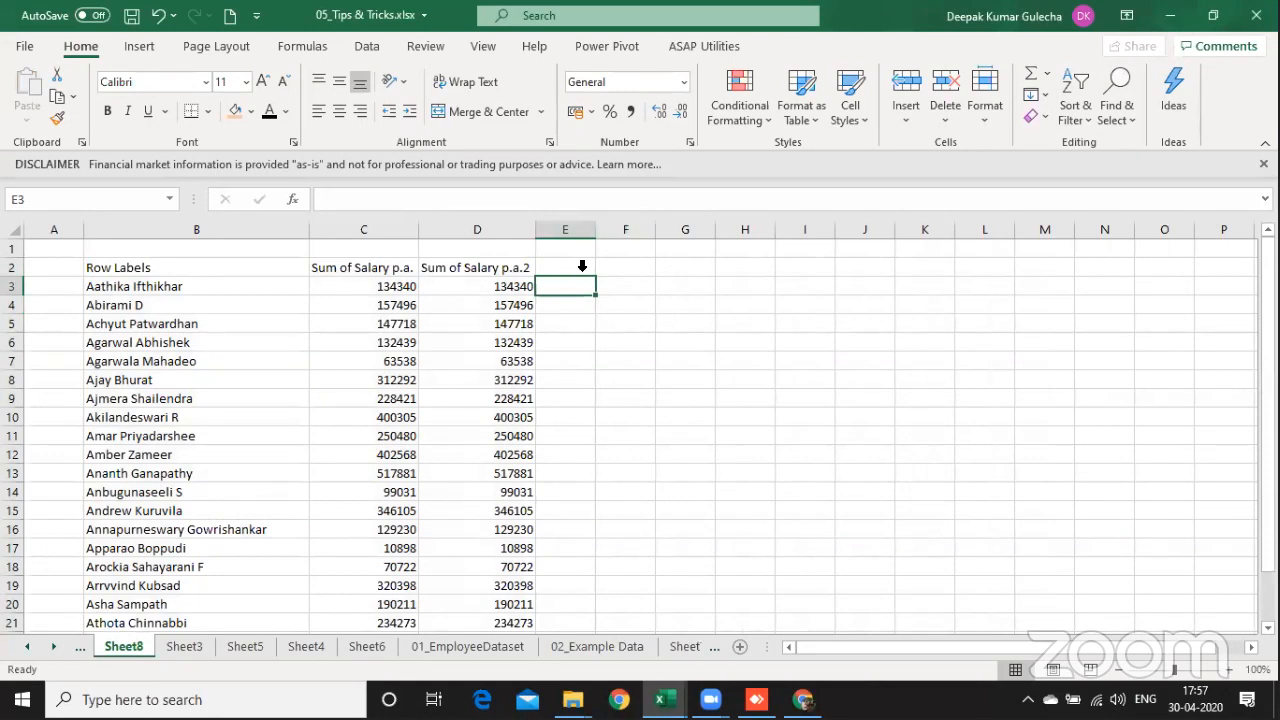
pyautogui.write('1')
pyautogui.press('Return')
pyautogui.write('=')
pyautogui.press('Up')
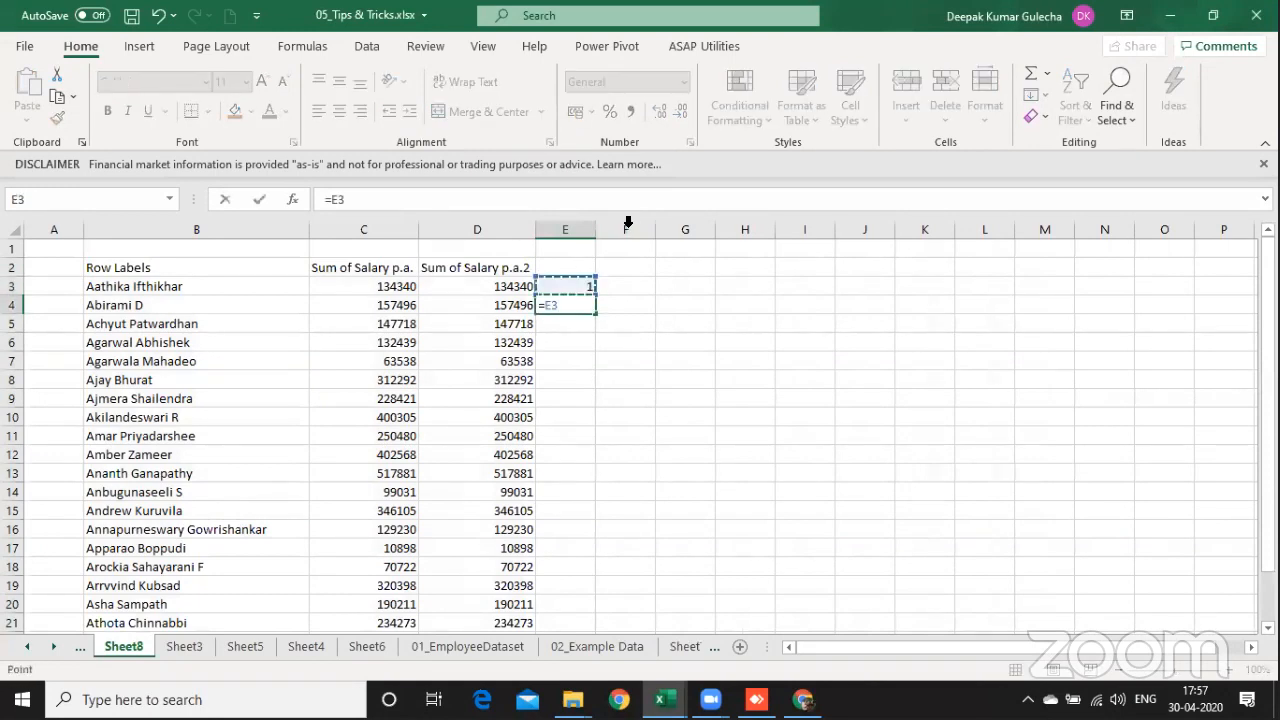
pyautogui.write('+1')
pyautogui.press('Return')
# Step: Fill the E4 formula down column E to row 24, the table's last row
pyautogui.press('Left')
pyautogui.hotkey('ctrl', 'Down')
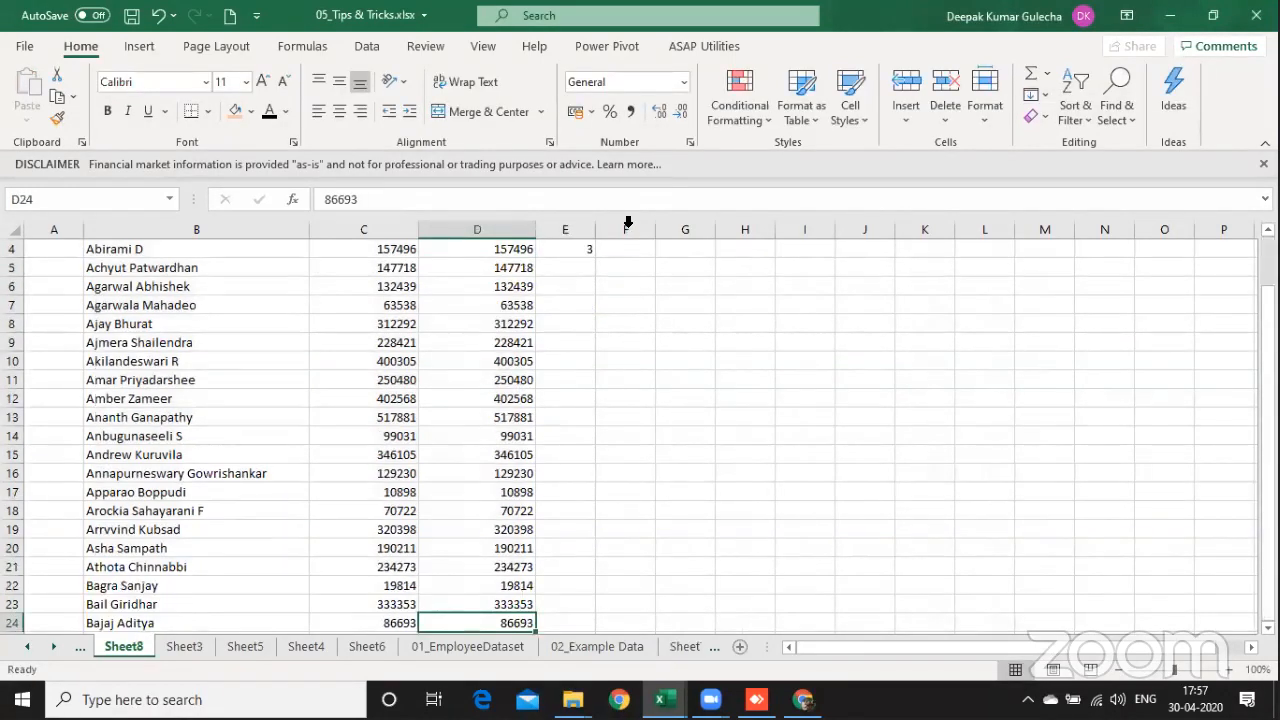
pyautogui.press('Right')
pyautogui.hotkey('ctrl', 'shift', 'Up')
pyautogui.hotkey('ctrl', 'd')
# Step: Replace the number series formulas in E3:E24 with their values
pyautogui.hotkey('ctrl', 'Up')
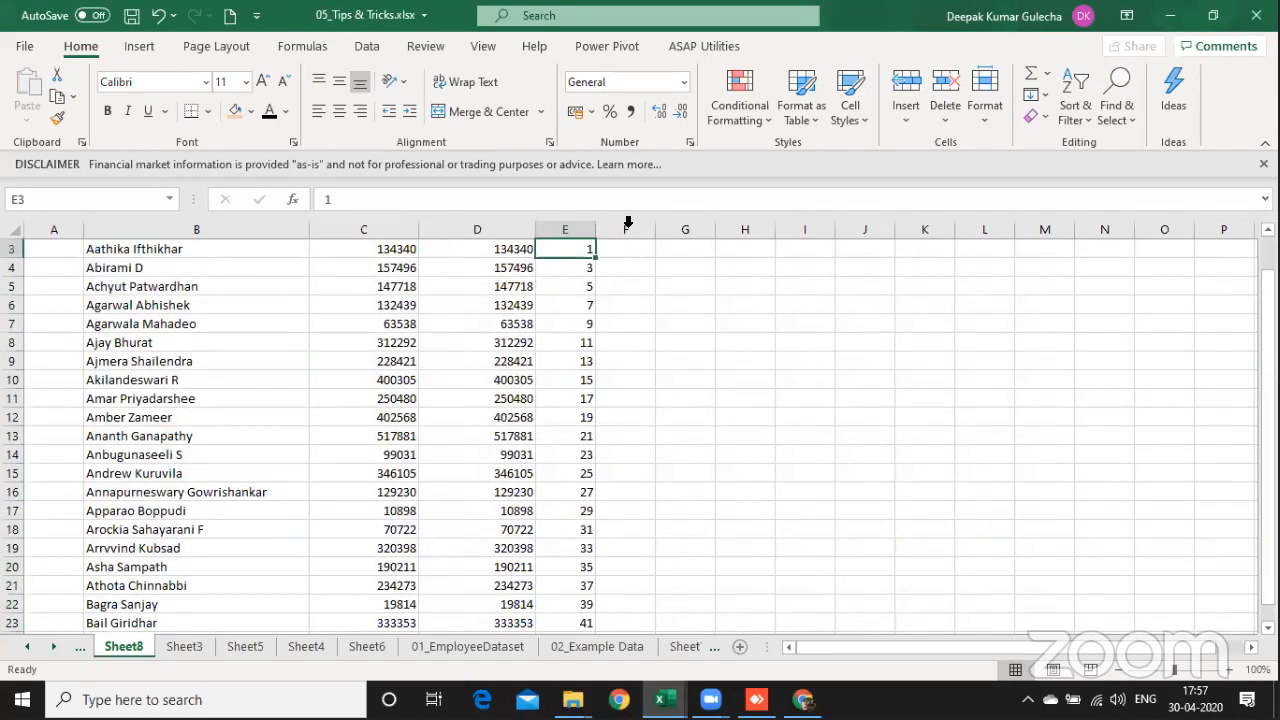
pyautogui.hotkey('ctrl', 'shift', 'Down')
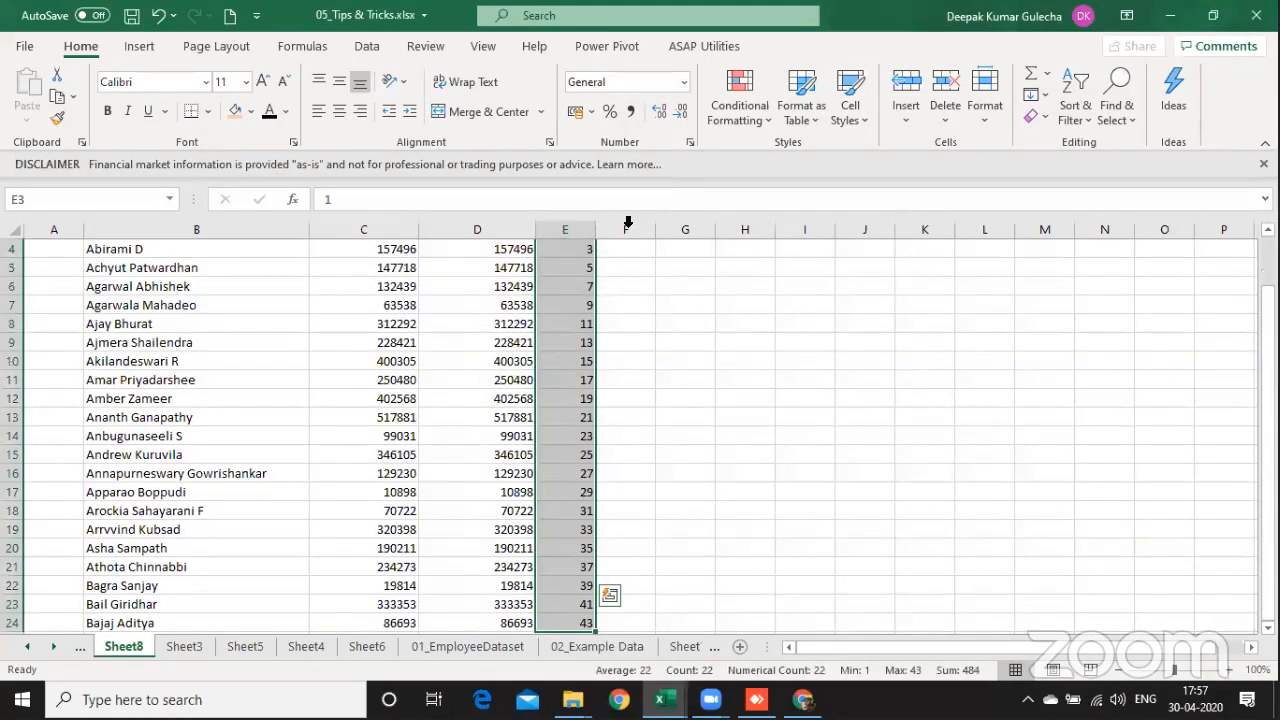
pyautogui.hotkey('ctrl', 'c')
pyautogui.hotkey('ctrl', 'alt', 'v')
pyautogui.press('v')
pyautogui.press('Return')
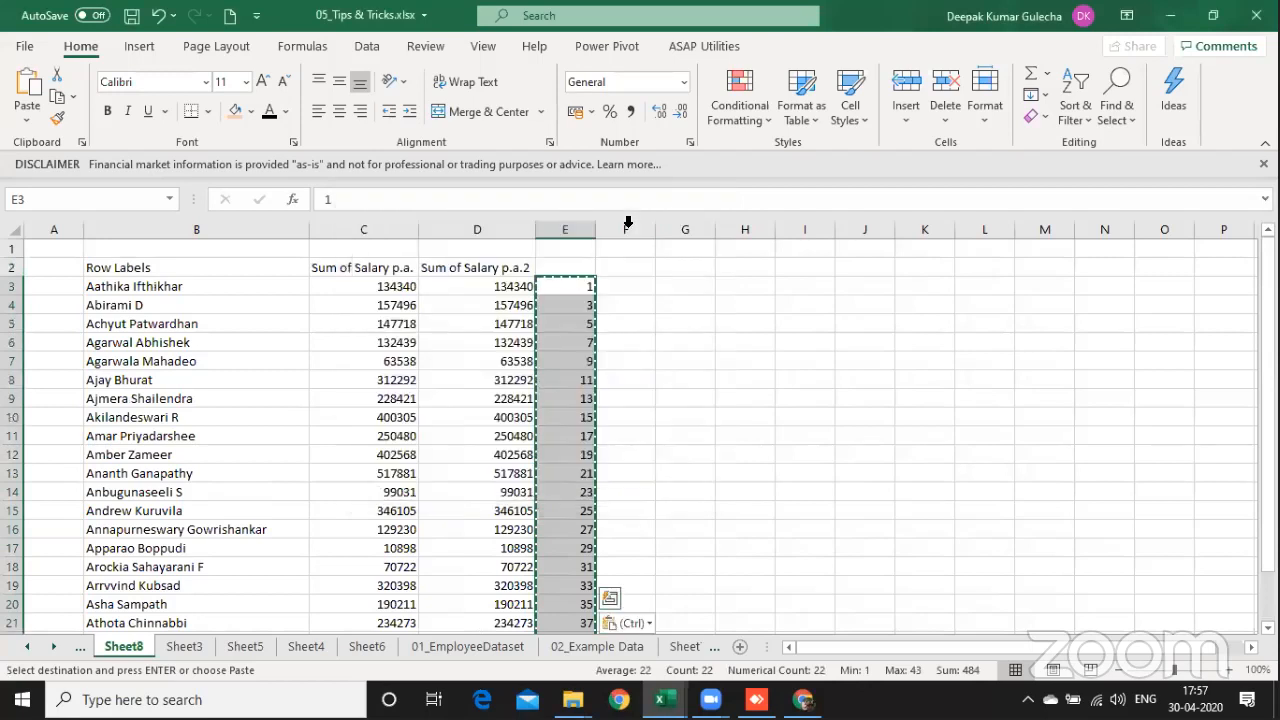
# Step: Paste the copied number series a second time below the table, starting at cell E26
pyautogui.hotkey('ctrl', 'Down')
pyautogui.press('Down')
pyautogui.press('Down')
pyautogui.press('Down')
pyautogui.press('Up')
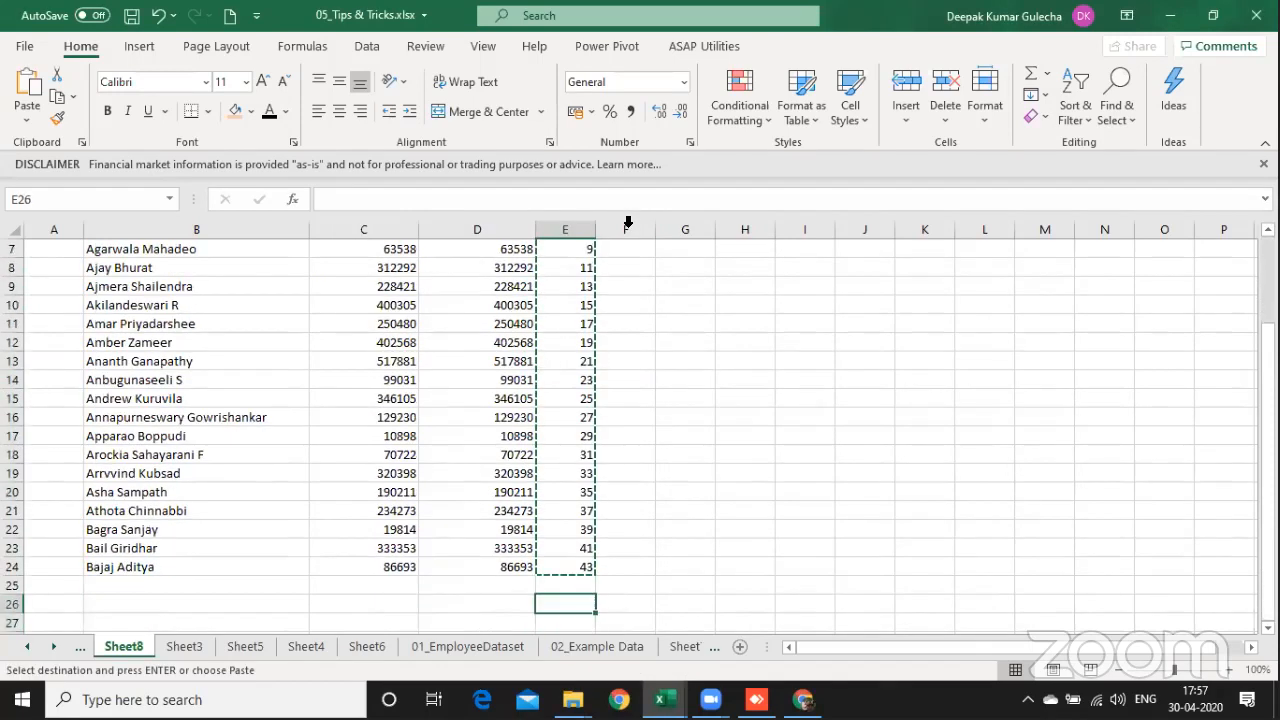
pyautogui.press('Return')
# Step: Overwrite the start of the second series with 2 in E26 and the formula =E26+2 in E27
pyautogui.press('Down')
pyautogui.press('Up')
pyautogui.write('2')
pyautogui.press('Return')
pyautogui.write('=')
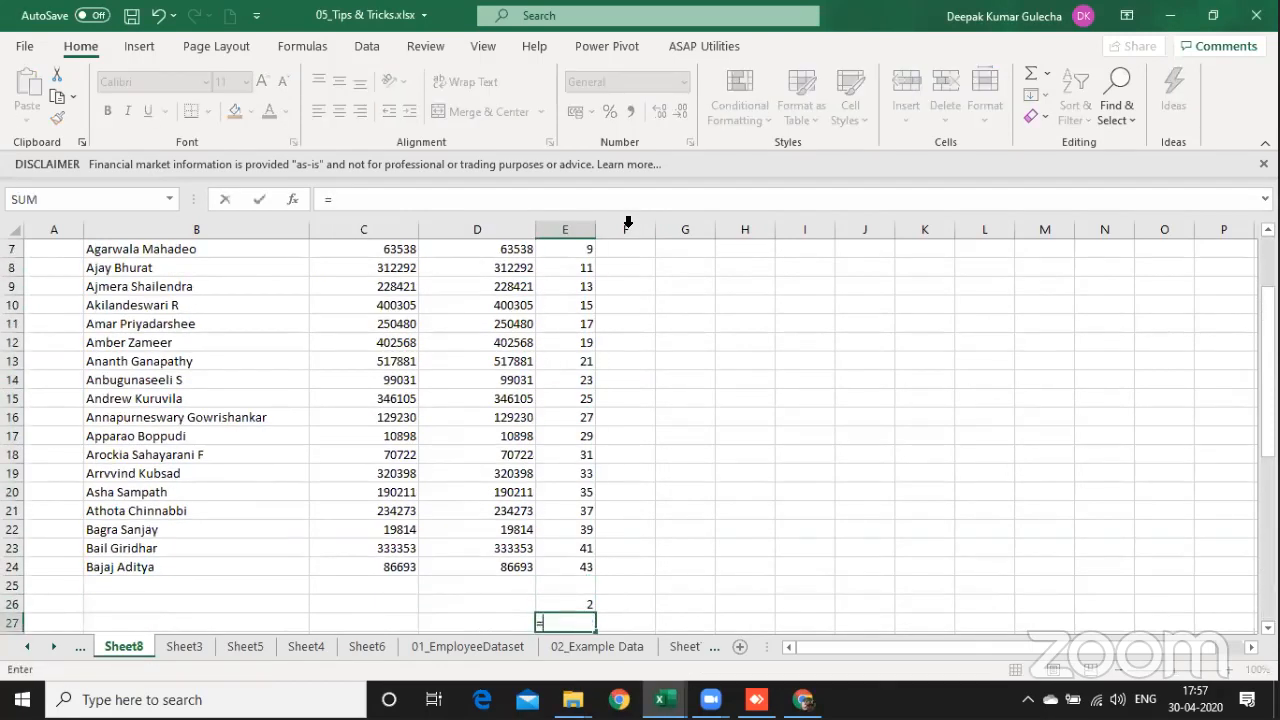
pyautogui.press('Up')
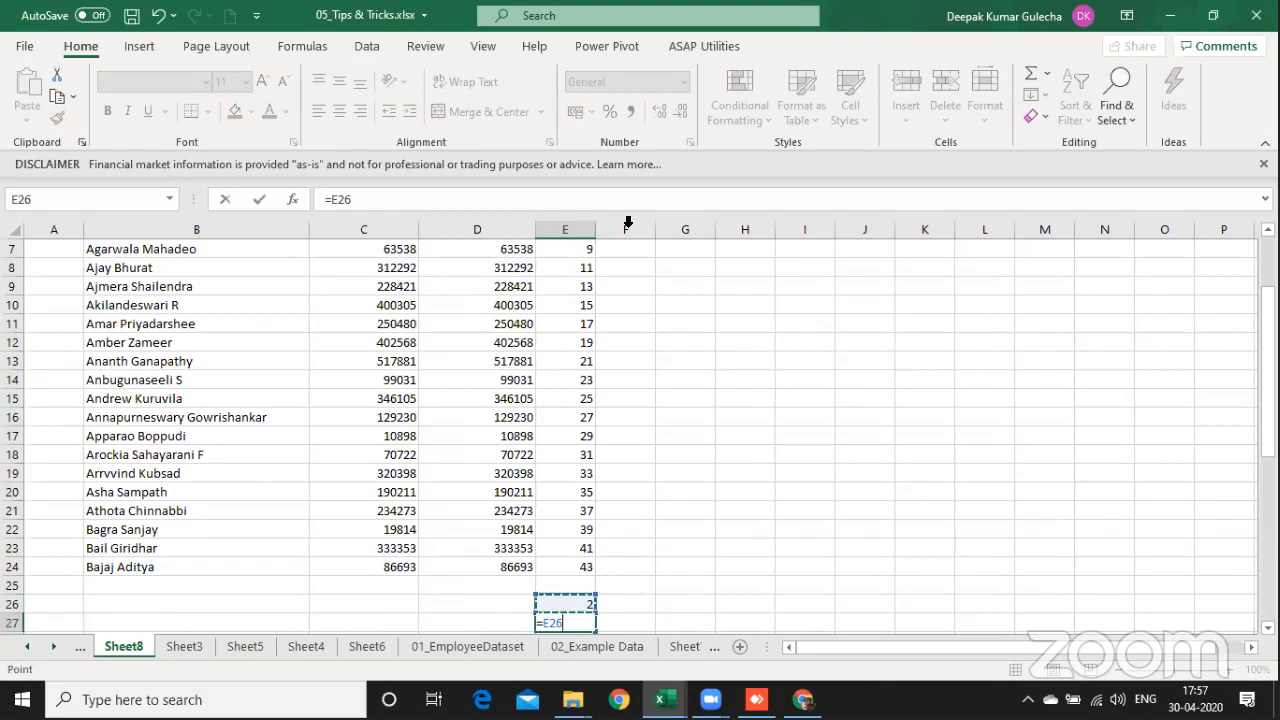
pyautogui.write('+2')
pyautogui.press('Return')
# Step: Fill the E27 formula down through the end of the second series at E47
pyautogui.press('Up')
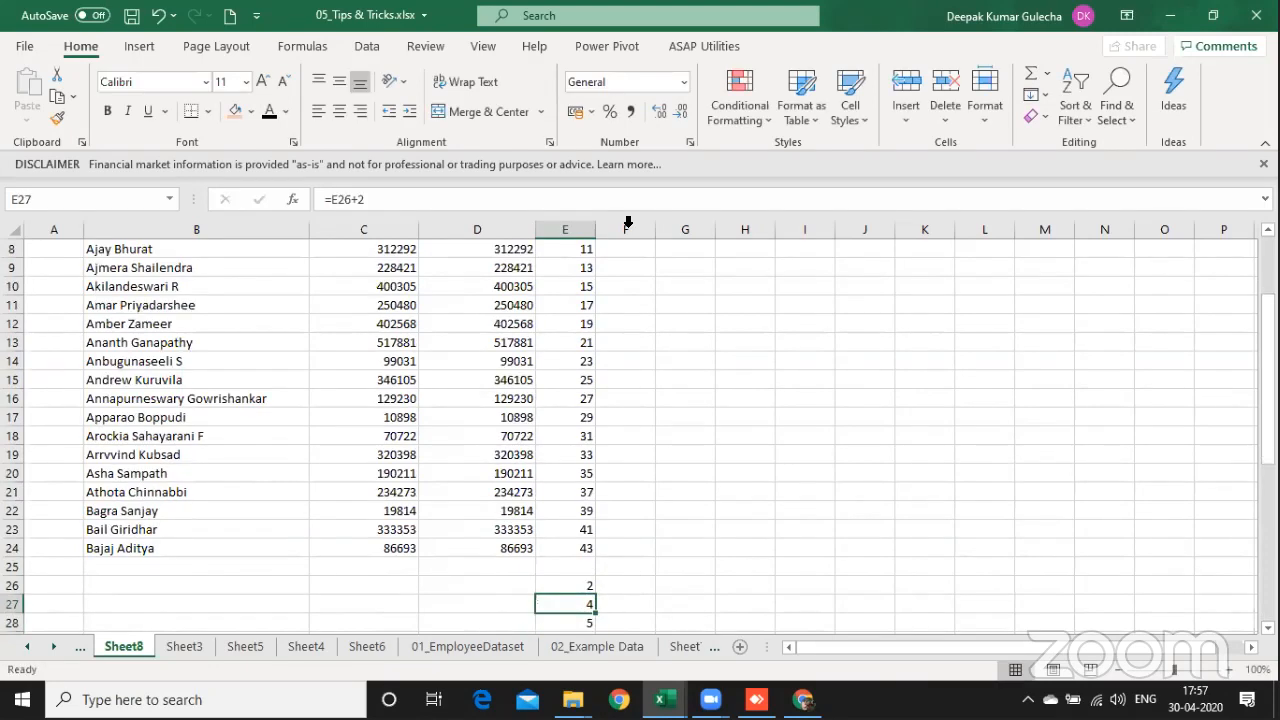
pyautogui.hotkey('ctrl', 'shift', 'Down')
pyautogui.hotkey('ctrl', 'd')
# Step: Replace the second series formulas in E26:E47 with their values
pyautogui.press('Up')
pyautogui.hotkey('ctrl', 'shift', 'Down')
pyautogui.hotkey('ctrl', 'c')
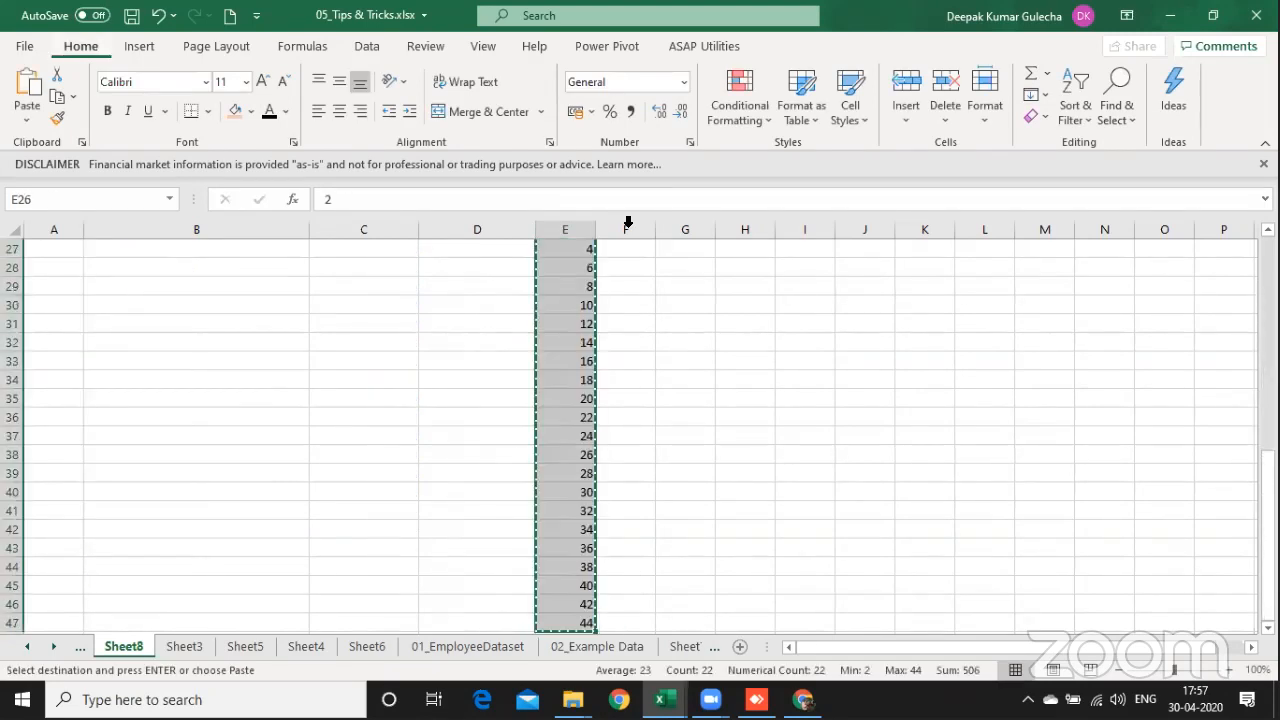
pyautogui.hotkey('ctrl', 'alt', 'v')
pyautogui.press('v')
pyautogui.press('Return')
# Step: Give the number column the header "a" in cell E2
pyautogui.hotkey('ctrl', 'Up')
pyautogui.hotkey('ctrl', 'Up')
pyautogui.press('Up')
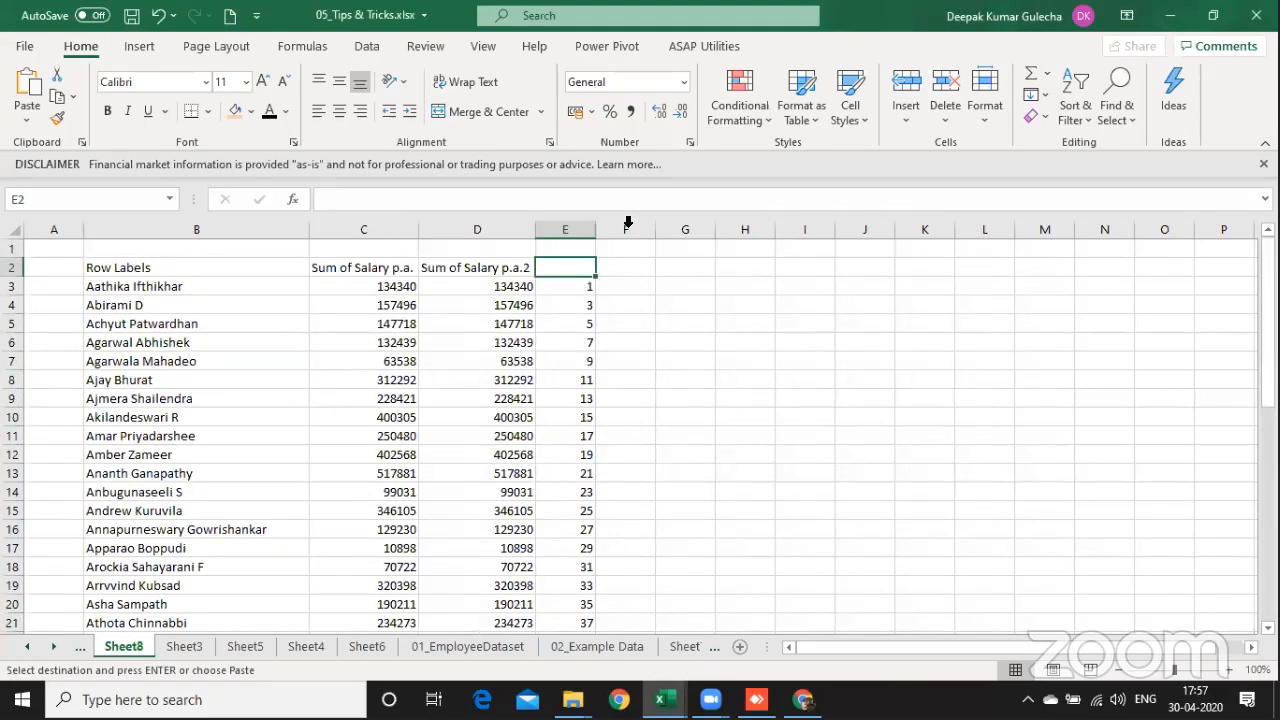
pyautogui.write('a')
pyautogui.hotkey('ctrl', 'Return')
# Step: Sort the table through row 47 by column "a" on cell values, smallest to largest
pyautogui.hotkey('ctrl', 'shift', 'Down')
pyautogui.hotkey('shift', 'Left')
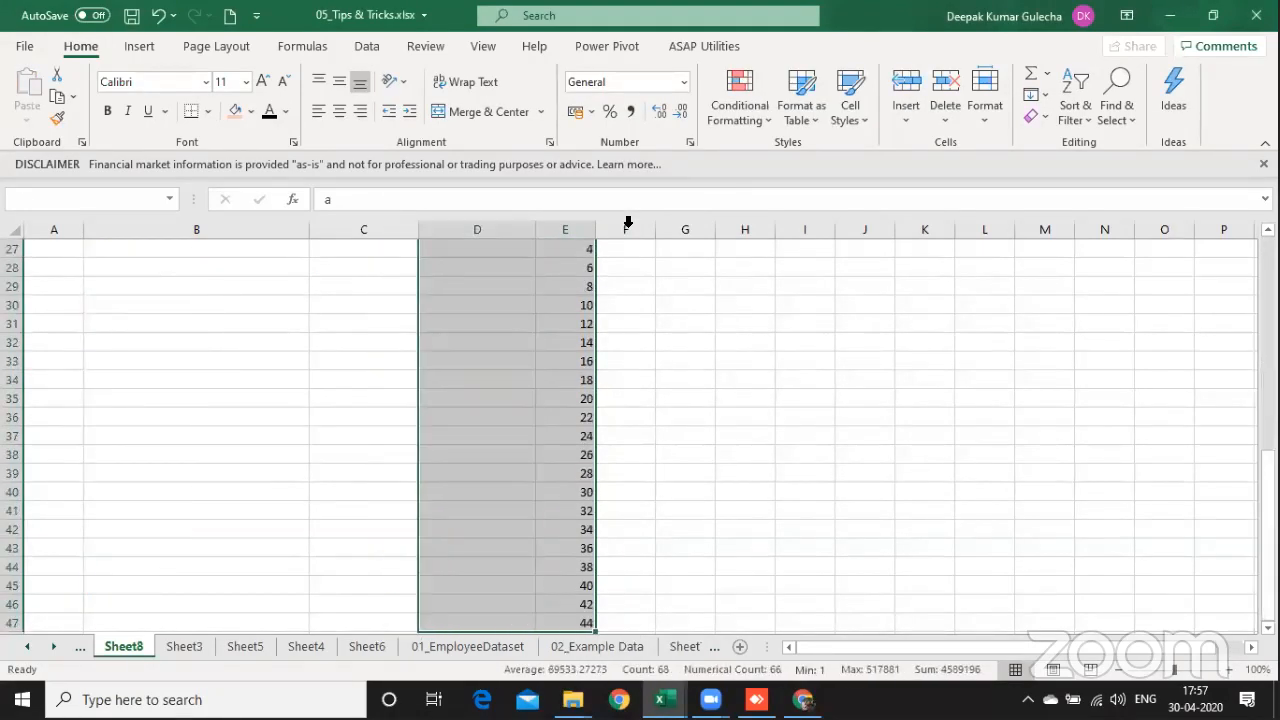
pyautogui.hotkey('shift', 'Left')
pyautogui.hotkey('shift', 'Left')
pyautogui.hotkey('alt', 'a')
pyautogui.press('s')
pyautogui.press('s')
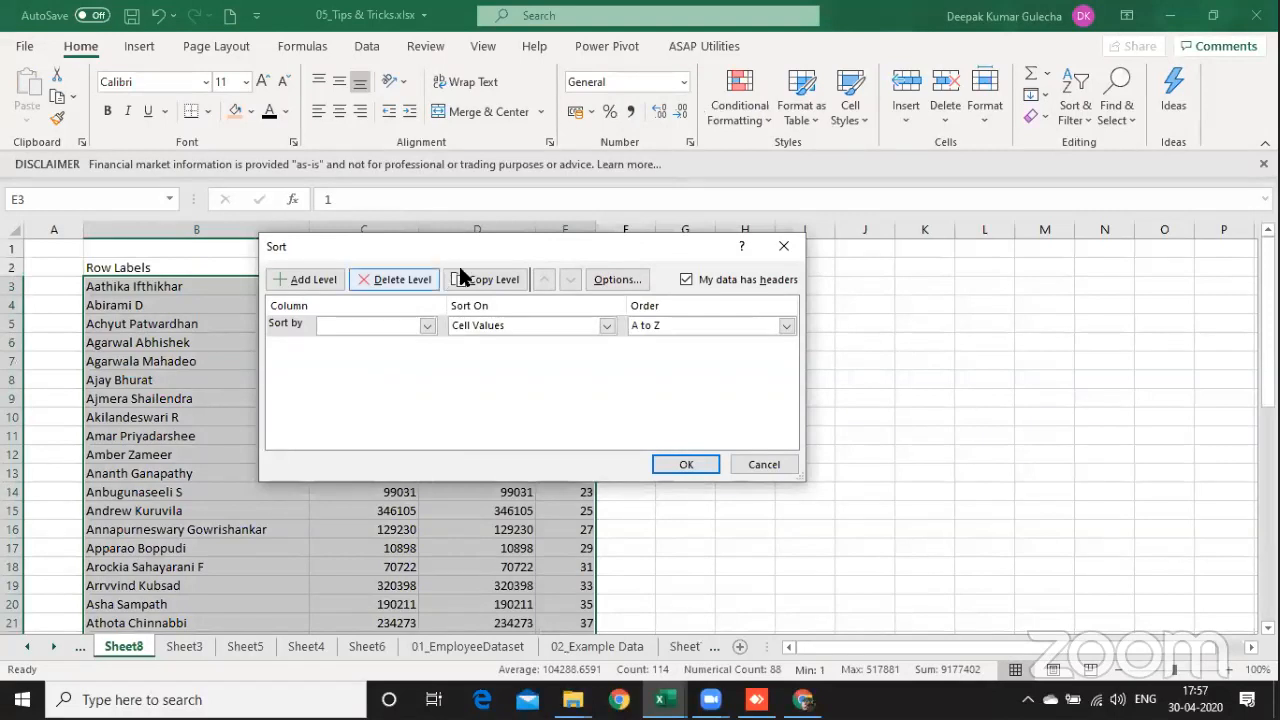
pyautogui.click(418, 328)
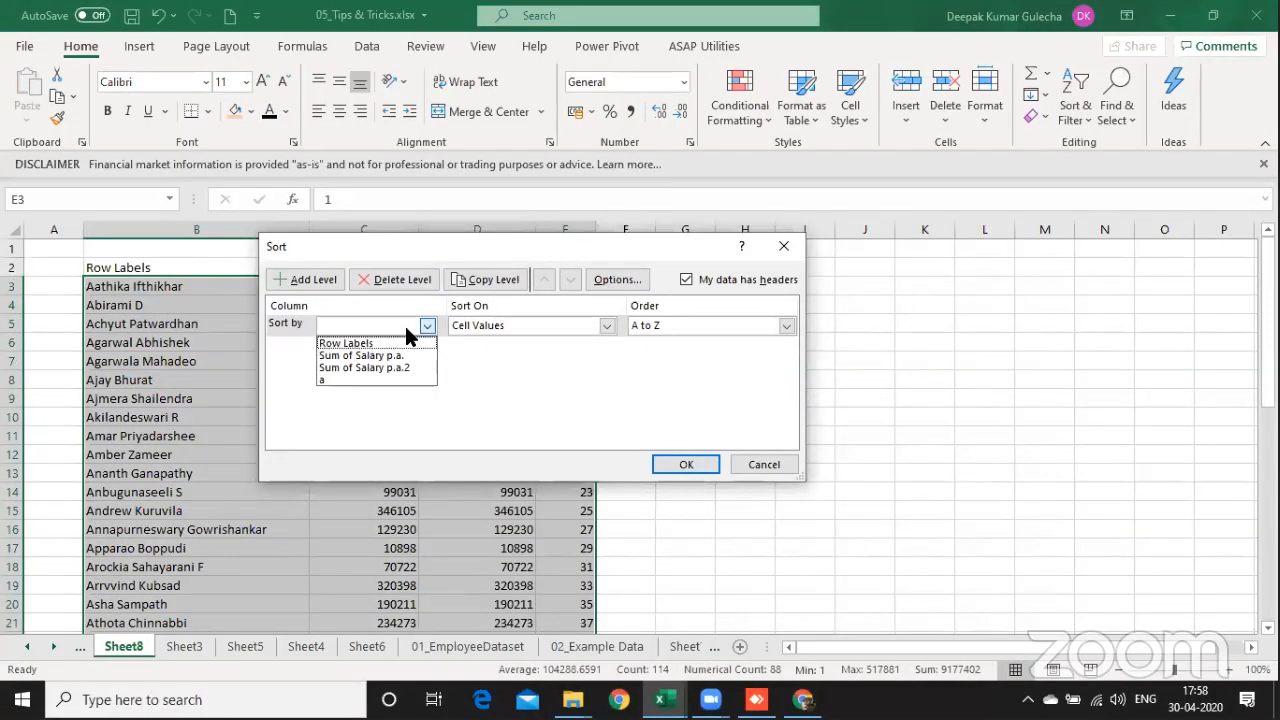
pyautogui.click(405, 380)
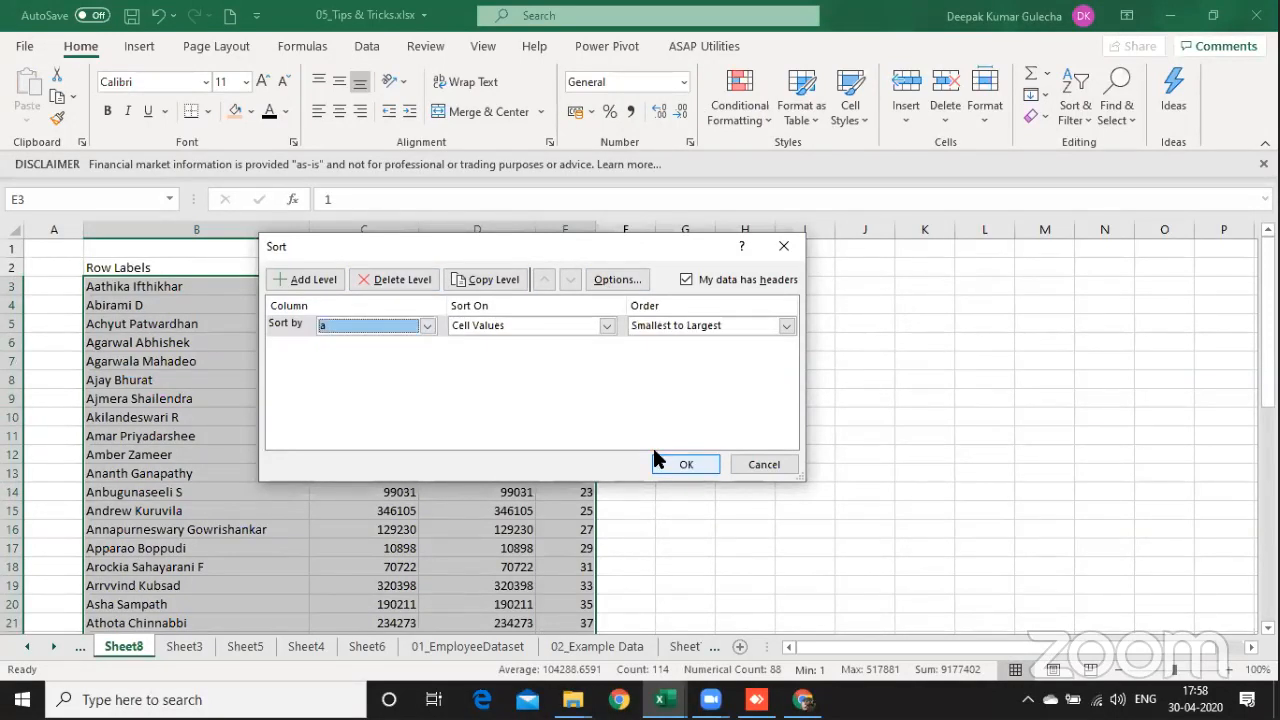
pyautogui.click(686, 464)
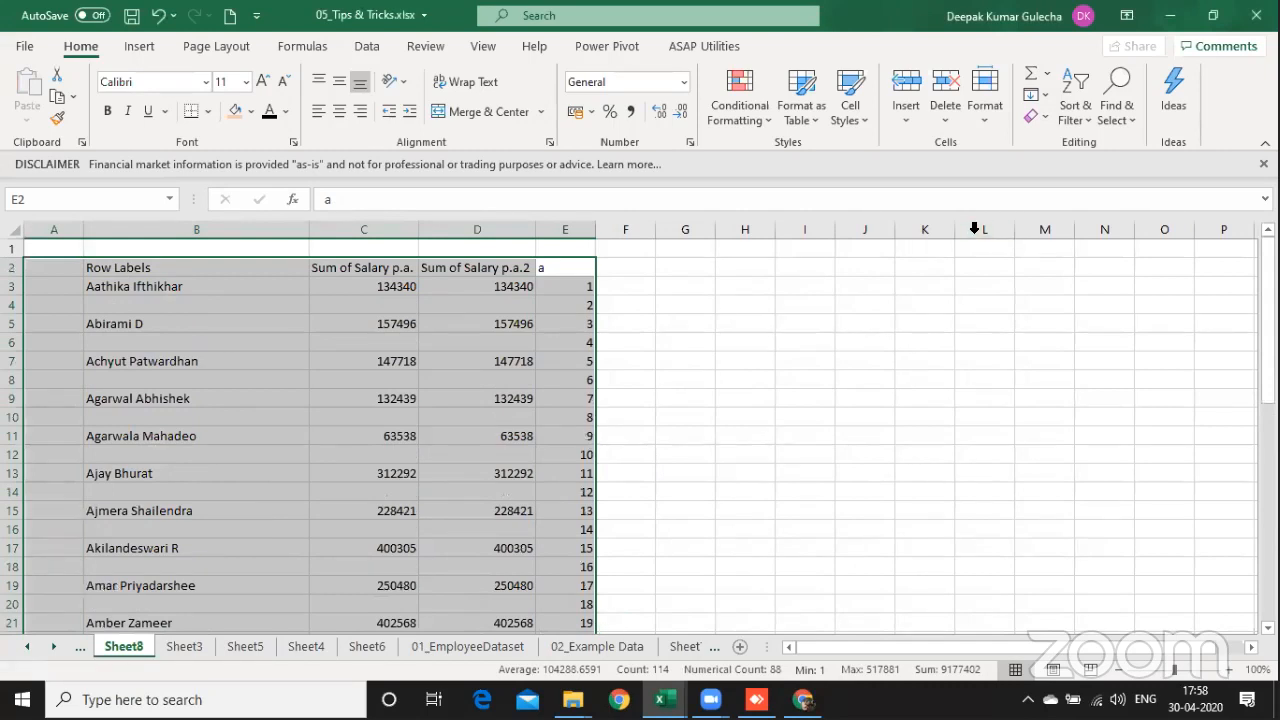
# Step: Insert two blank columns between the second salary column and column "a"
pyautogui.hotkey('alt', 'Tab')
pyautogui.click(595, 292)
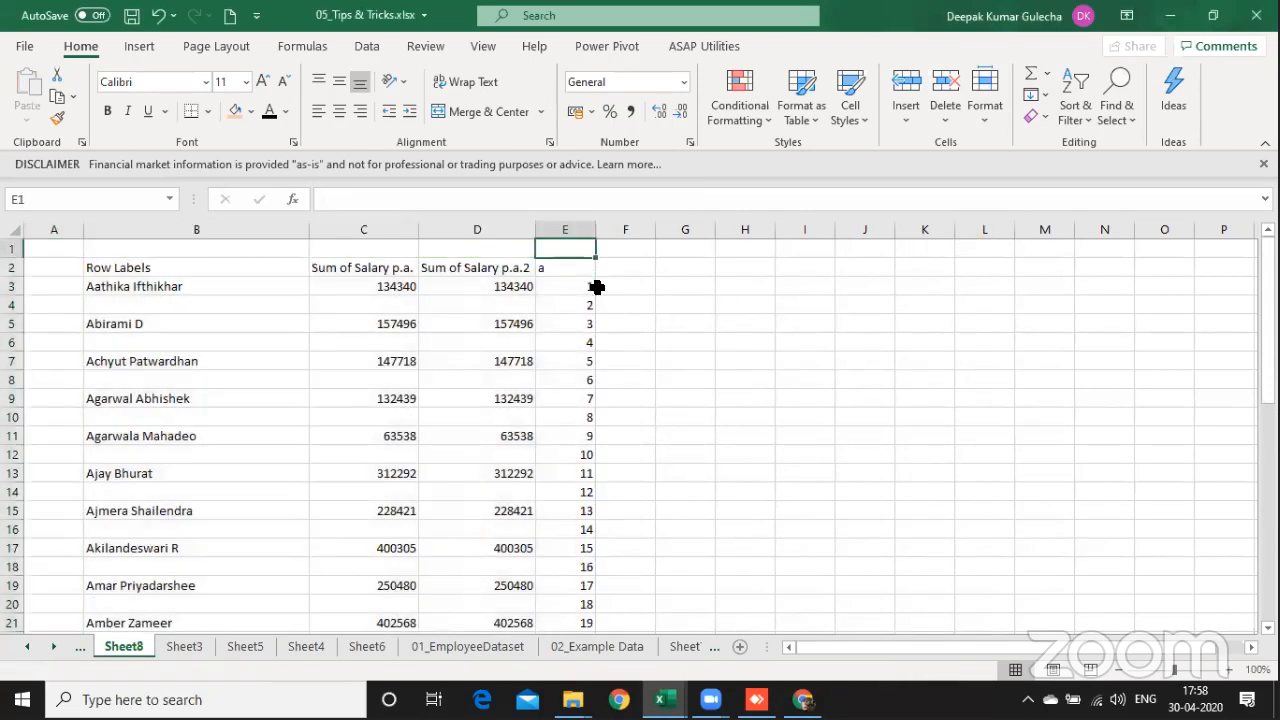
pyautogui.hotkey('ctrl', 'space')
pyautogui.hotkey('ctrl', 'shift', '+')
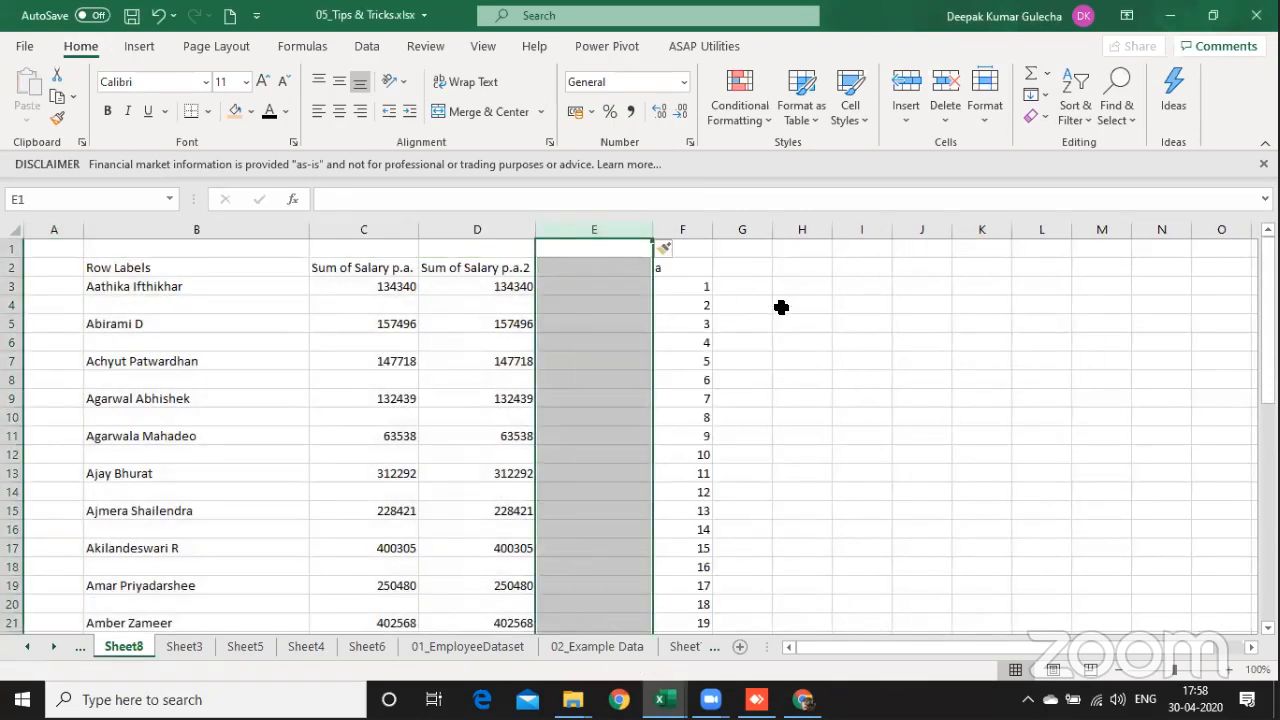
pyautogui.click(877, 291)
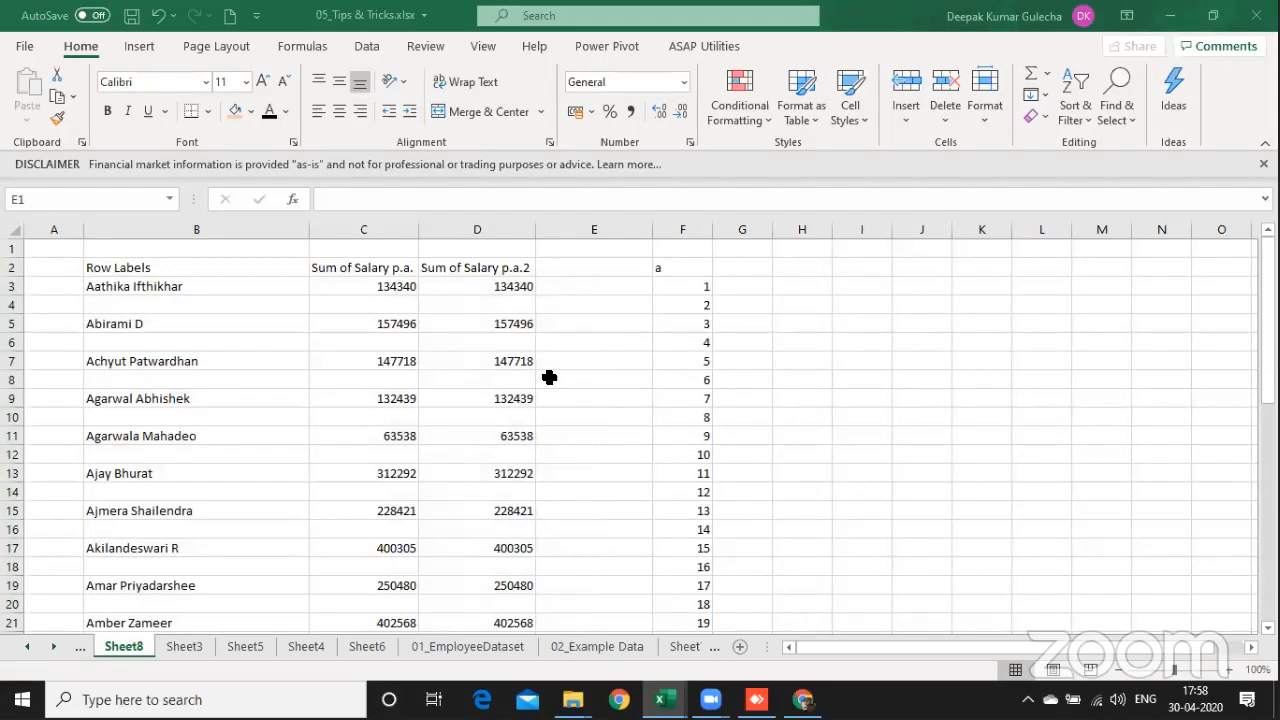
pyautogui.hotkey('ctrl', 'space')
pyautogui.moveTo(248, 310); pyautogui.dragTo(503, 300)
# Step: Enter the formula =COUNTA(B3:D3) in cell E3 to count the filled cells of the row
pyautogui.click(567, 275)
pyautogui.press('Down')
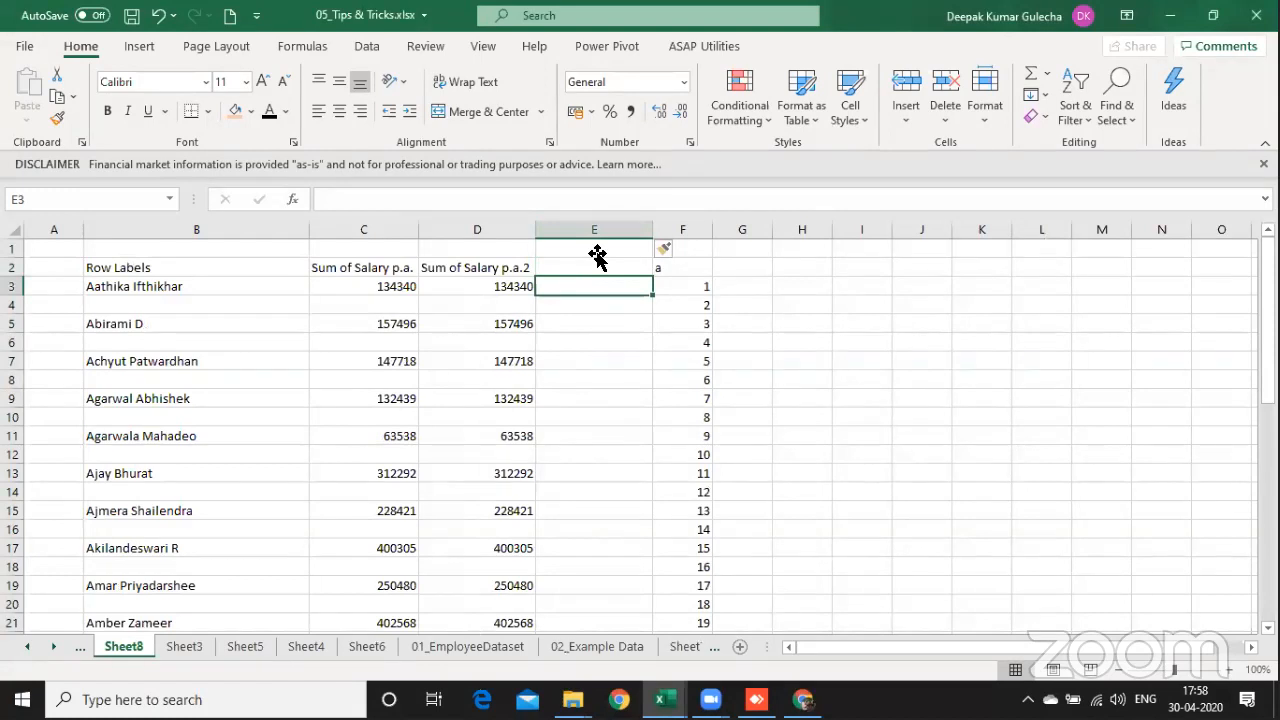
pyautogui.write('=co')
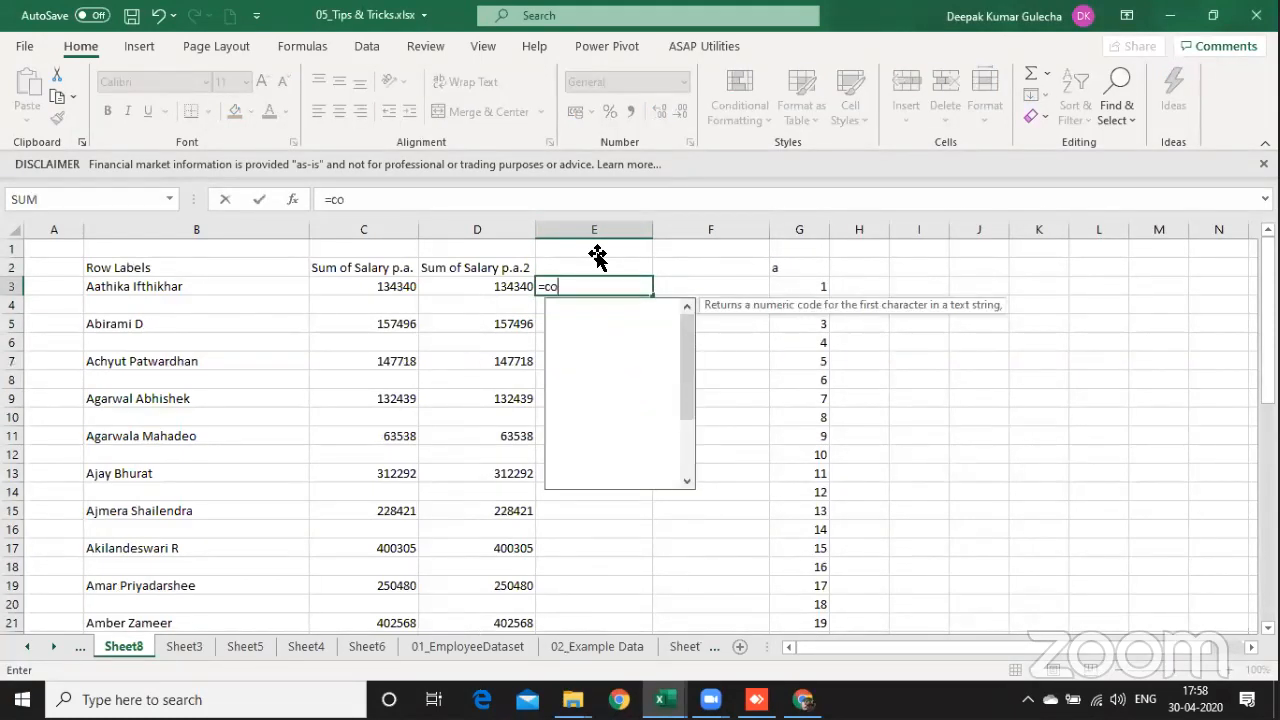
pyautogui.write('un')
pyautogui.press('Down')
pyautogui.press('Tab')
pyautogui.hotkey('shift', 'Left')
pyautogui.hotkey('shift', 'Left')
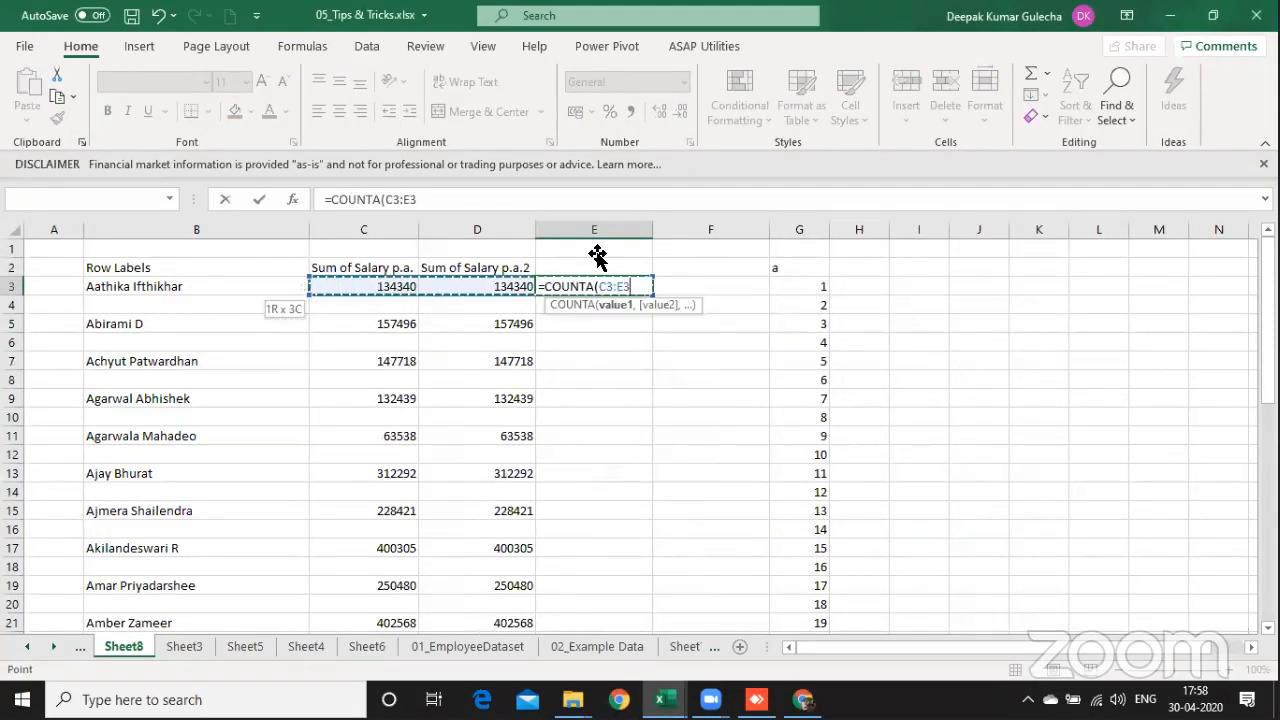
pyautogui.hotkey('shift', 'Left')
pyautogui.hotkey('shift', 'Left')
pyautogui.press('Left')
pyautogui.hotkey('shift', 'Left')
pyautogui.hotkey('shift', 'Left')
pyautogui.hotkey('shift', 'Left')
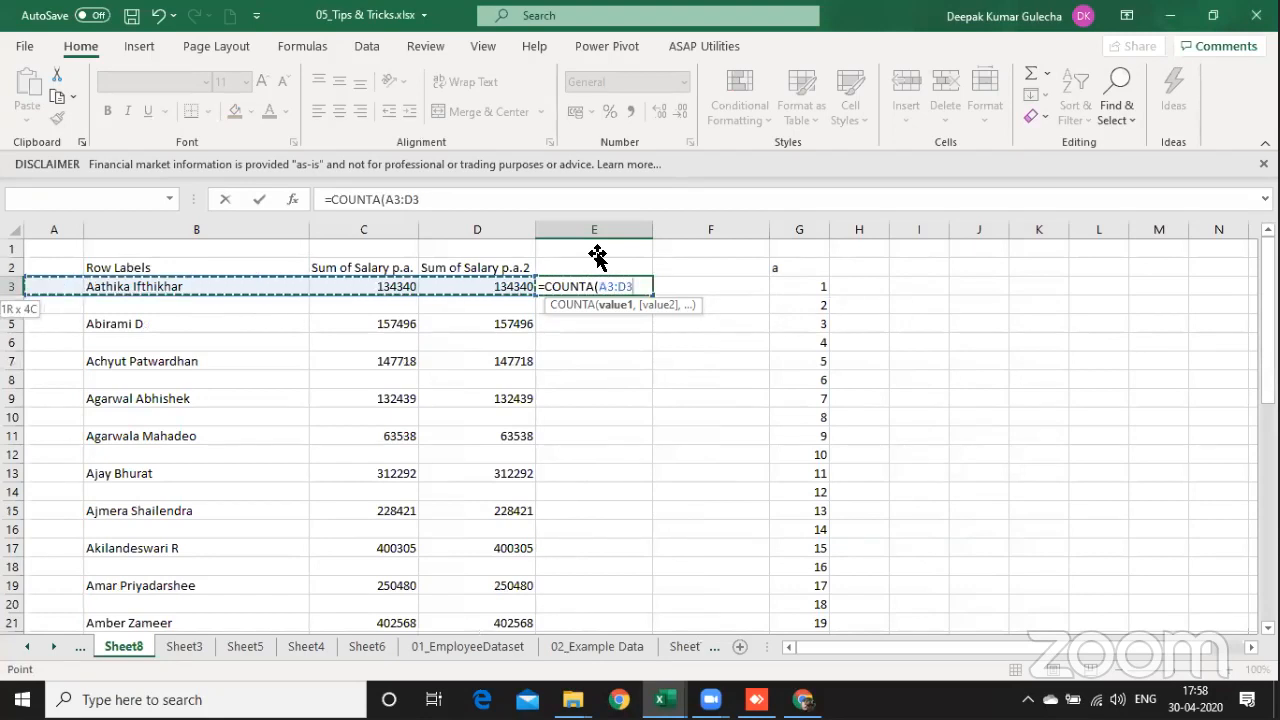
pyautogui.hotkey('shift', 'Right')
pyautogui.hotkey('ctrl', 'Return')
# Step: Fill the COUNTA formula down column E from E3 to E66
pyautogui.hotkey('shift', 'pagedown')
pyautogui.hotkey('shift', 'pagedown')
pyautogui.hotkey('shift', 'pagedown')
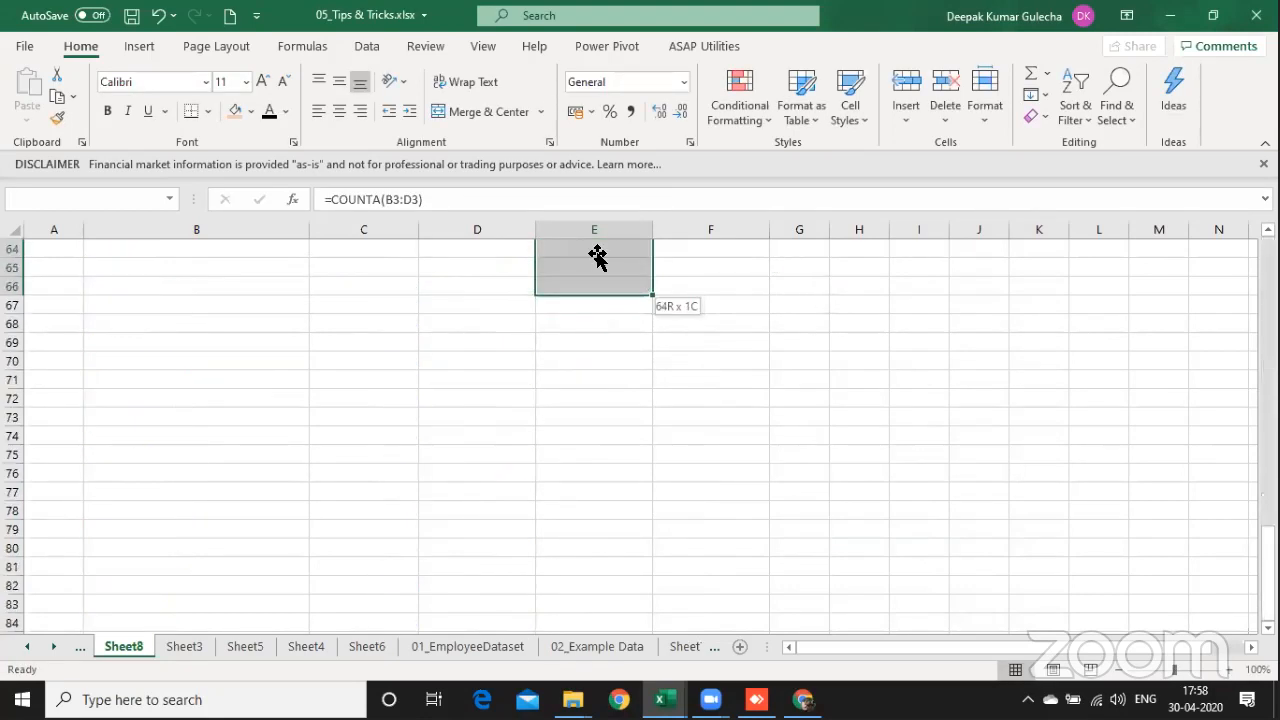
pyautogui.hotkey('ctrl', 'd')
pyautogui.hotkey('ctrl', 'Up')
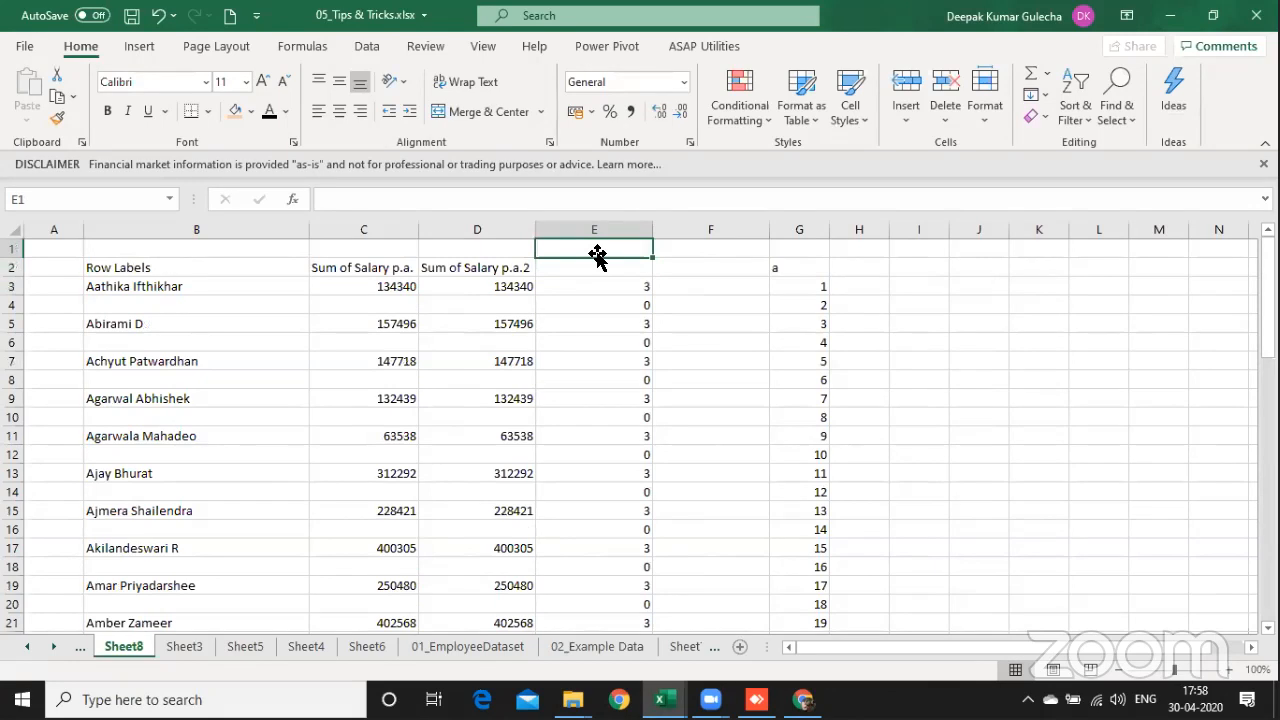
pyautogui.click(645, 304)
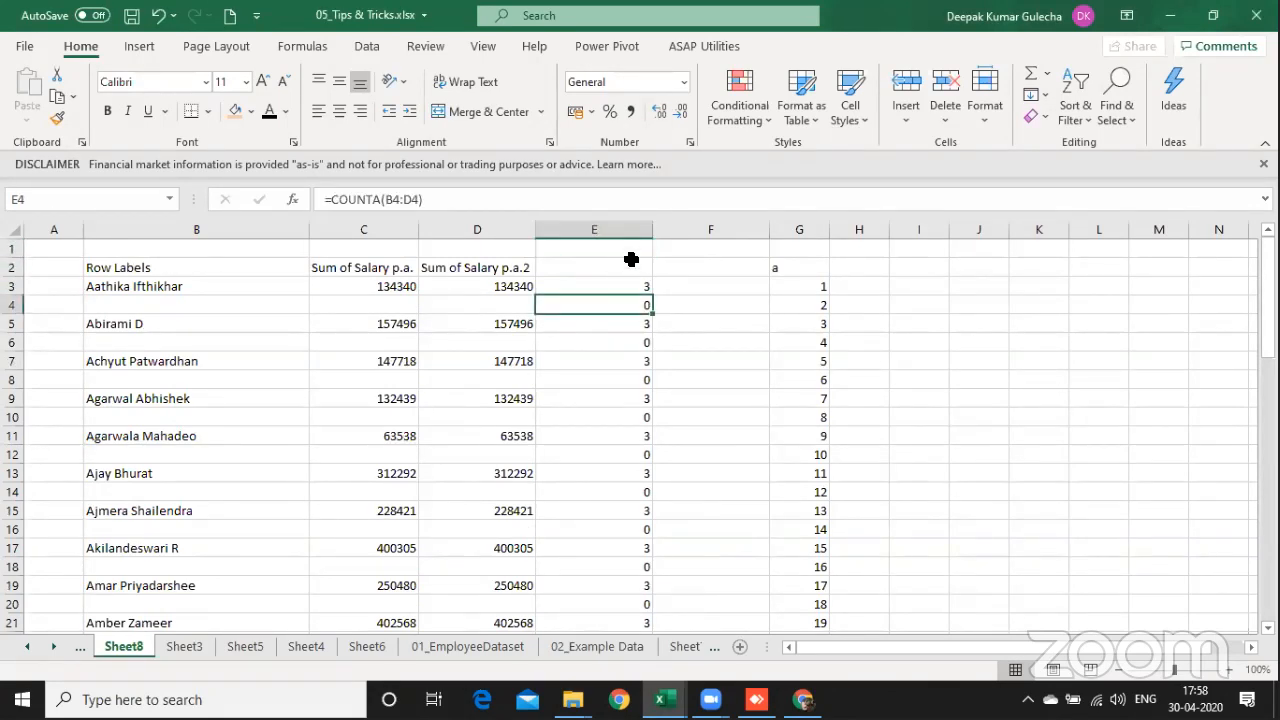
# Step: Add filters to the header row of the table, covering columns B to E down to row 66
pyautogui.click(631, 262)
pyautogui.hotkey('ctrl', 'shift', 'Down')
pyautogui.hotkey('ctrl', 'shift', 'Down')
pyautogui.hotkey('shift', 'Left')
pyautogui.hotkey('shift', 'Left')
pyautogui.hotkey('shift', 'Left')
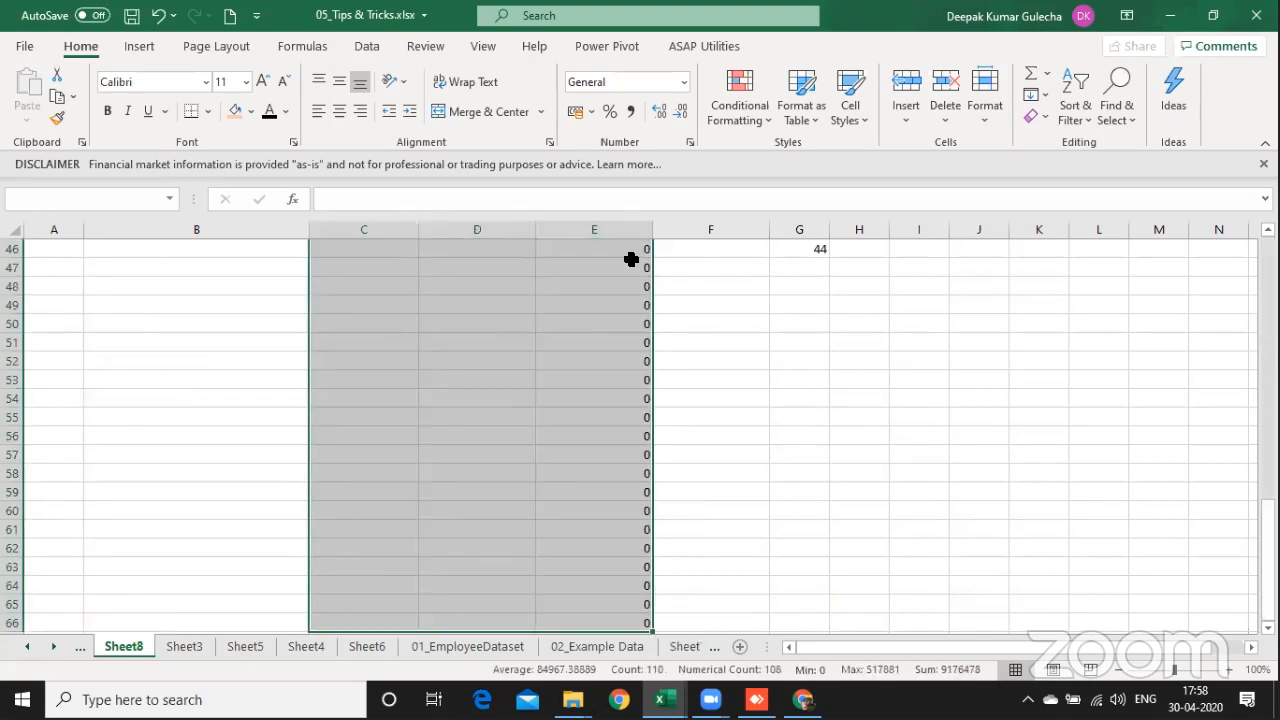
pyautogui.hotkey('ctrl', 'Up')
pyautogui.press('Down')
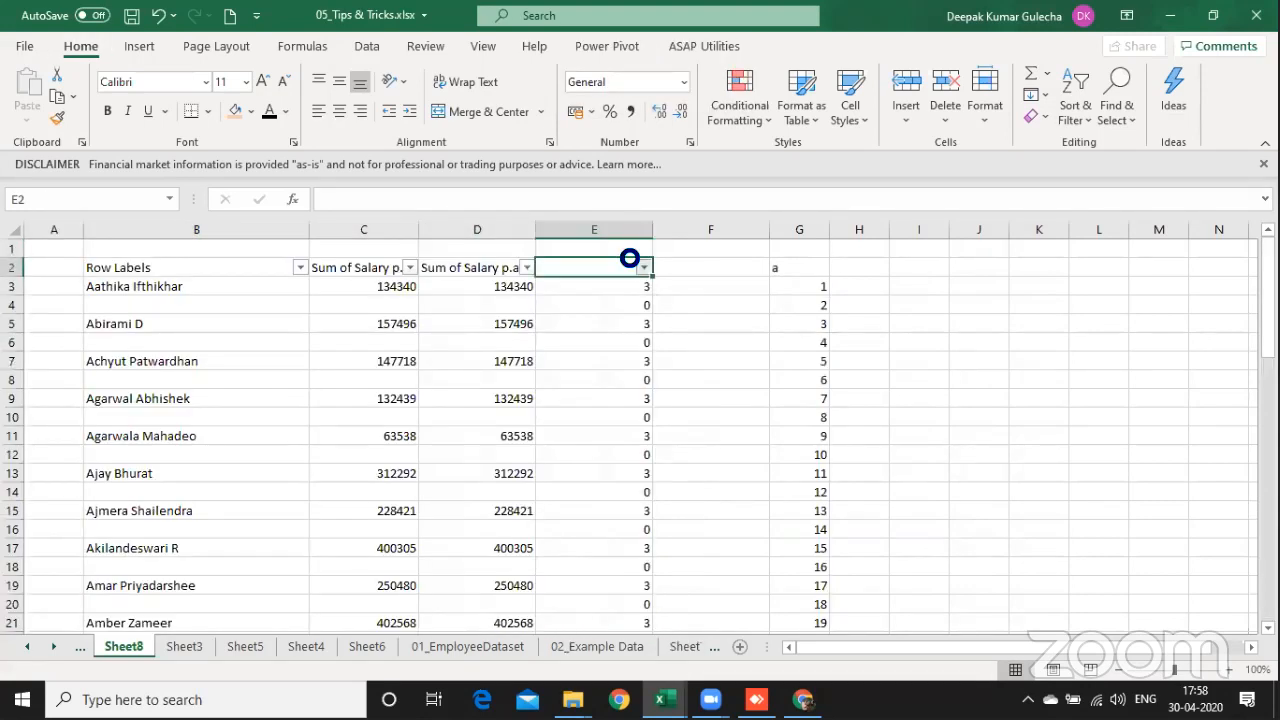
# Step: Filter the COUNTA column E to show only the rows with the value 0
pyautogui.hotkey('alt', 'Down')
pyautogui.press('Down')
pyautogui.press('Down')
pyautogui.press('Down')
pyautogui.press('Down')
pyautogui.press('Down')
pyautogui.press('Down')
pyautogui.press('Down')
pyautogui.press('Down')
pyautogui.press('Down')
pyautogui.press('Down')
pyautogui.press('space')
pyautogui.press('Return')
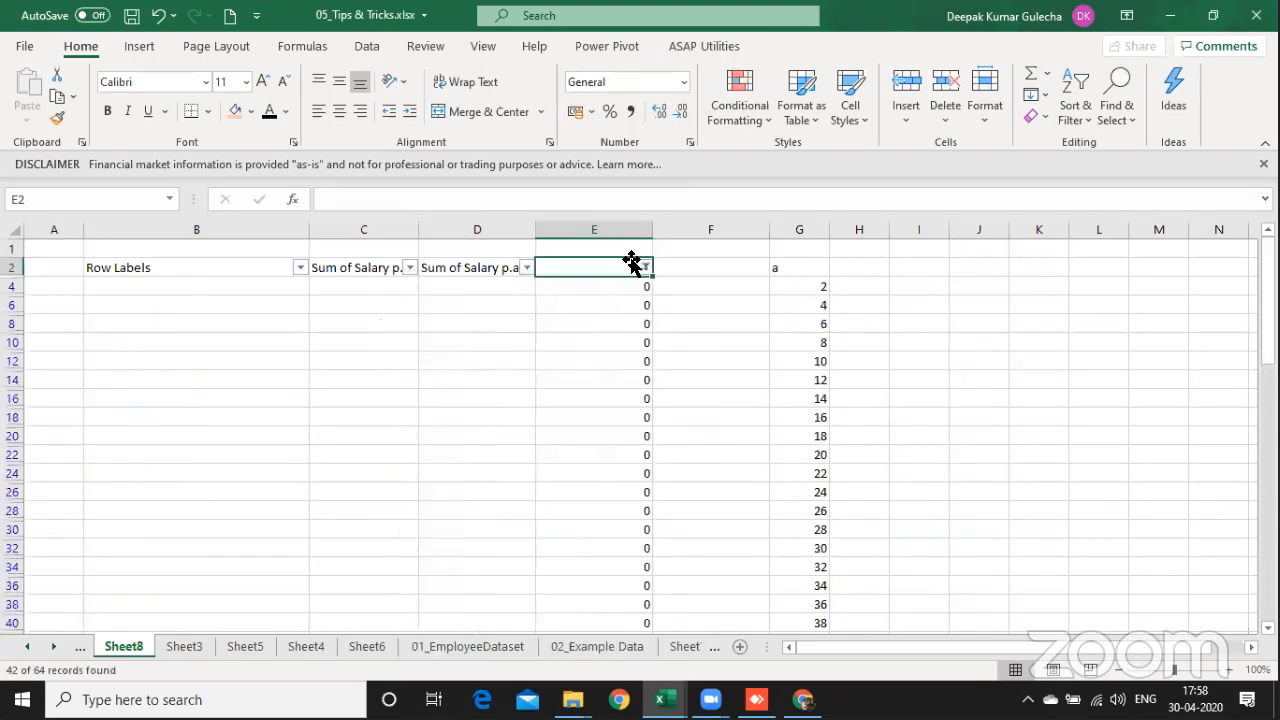
# Step: Select only the visible cells from E4 to E16 in the filtered COUNTA column and delete their entire sheet rows
pyautogui.press('Down')
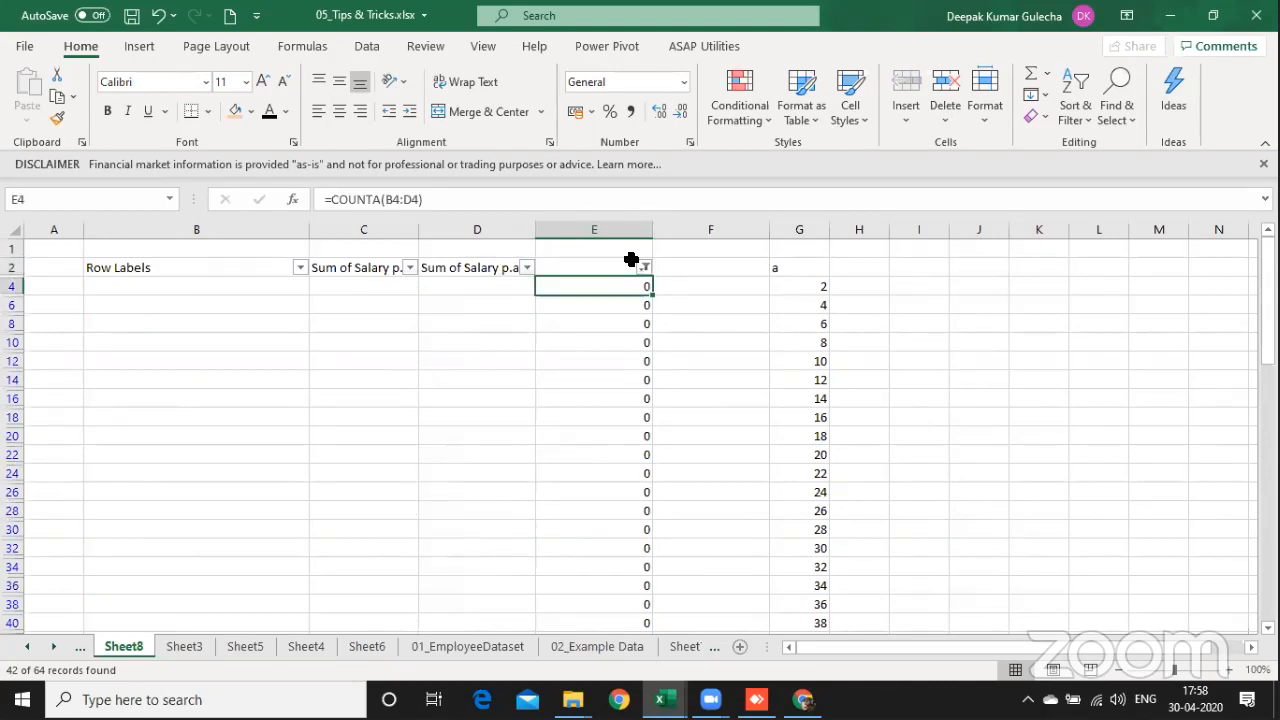
pyautogui.hotkey('shift', 'Down')
pyautogui.hotkey('shift', 'Down')
pyautogui.hotkey('shift', 'Down')
pyautogui.hotkey('shift', 'Down')
pyautogui.hotkey('shift', 'Down')
pyautogui.hotkey('shift', 'Down')
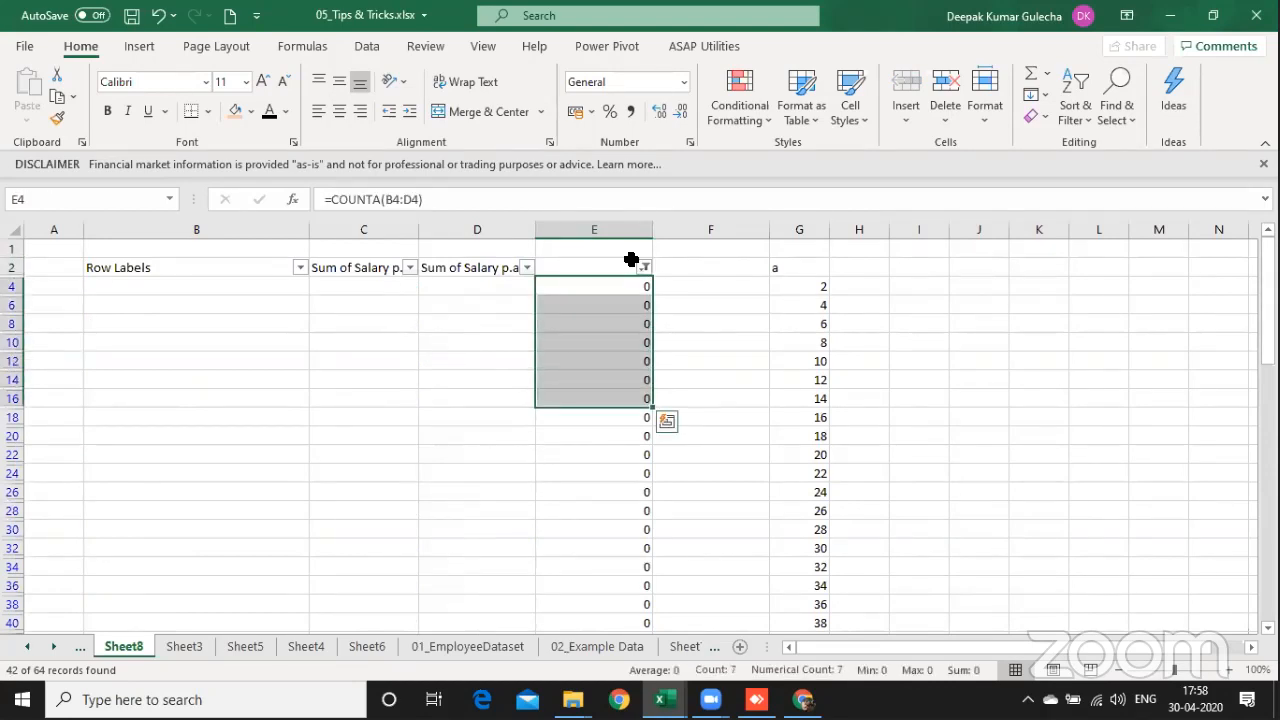
pyautogui.hotkey('alt', ';')
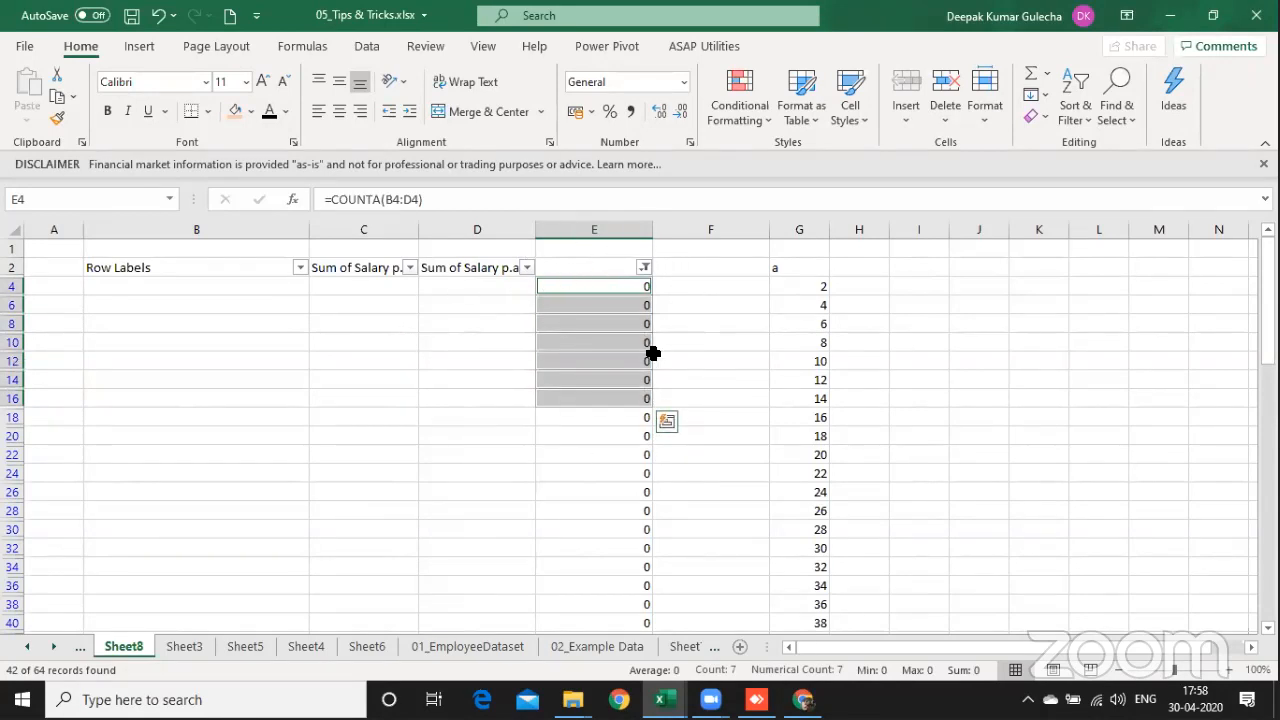
pyautogui.hotkey('ctrl', '-')
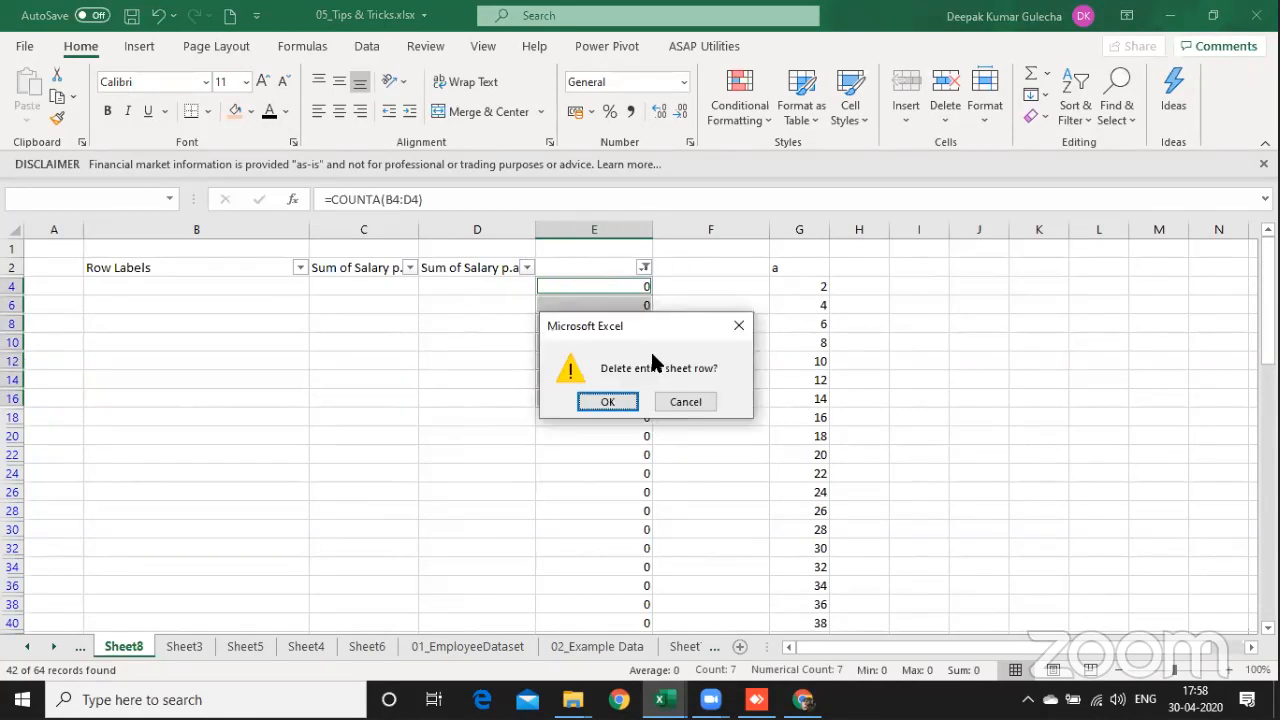
pyautogui.click(624, 400)
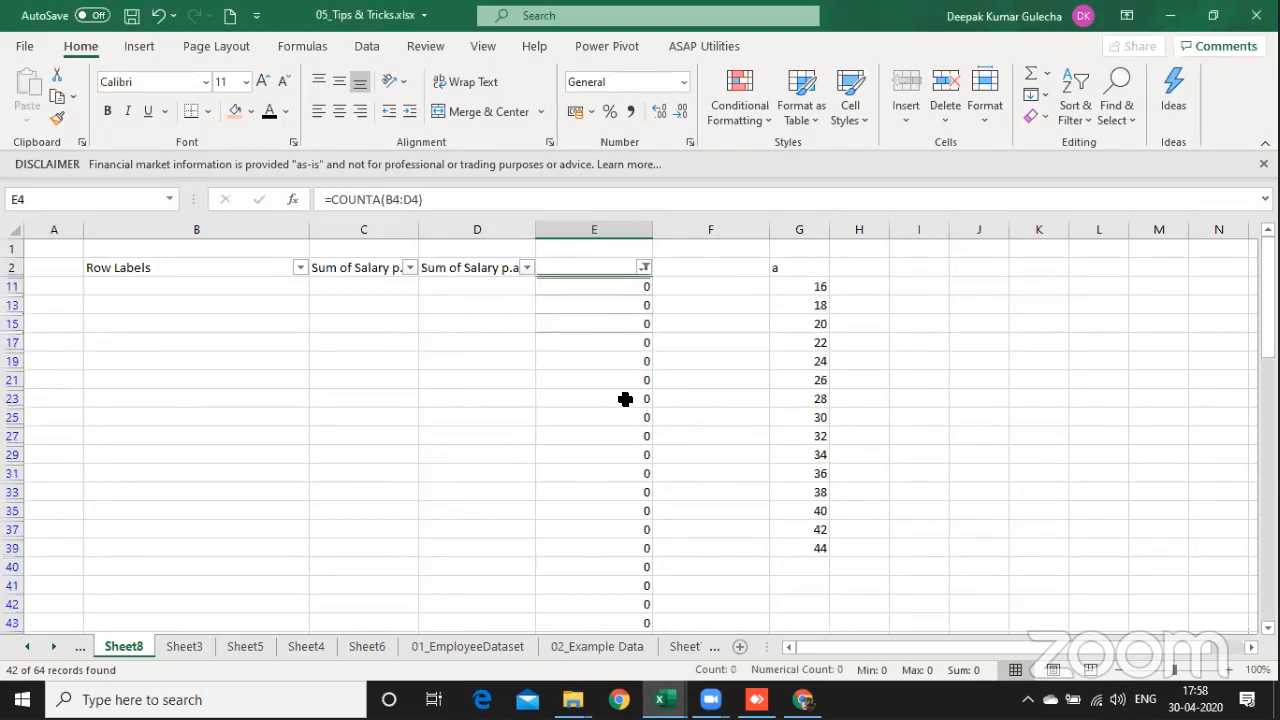
# Step: Clear the filter on the COUNTA column so that all rows of the table are shown
pyautogui.hotkey('alt', 'a')
pyautogui.press('c')
pyautogui.press('Down')
pyautogui.press('Down')
pyautogui.press('Left')
pyautogui.press('Up')
pyautogui.press('Up')
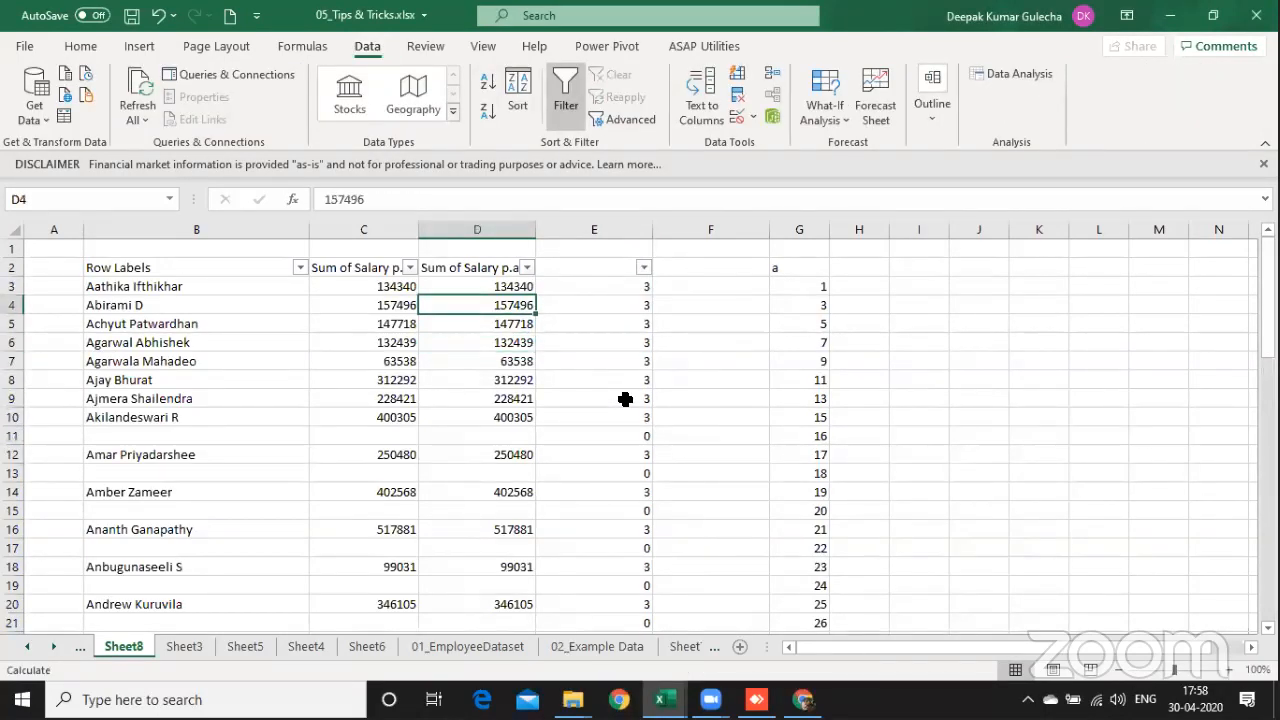
pyautogui.press('Up')
pyautogui.hotkey('ctrl', 'shift', 'Down')
pyautogui.hotkey('ctrl', 'v')
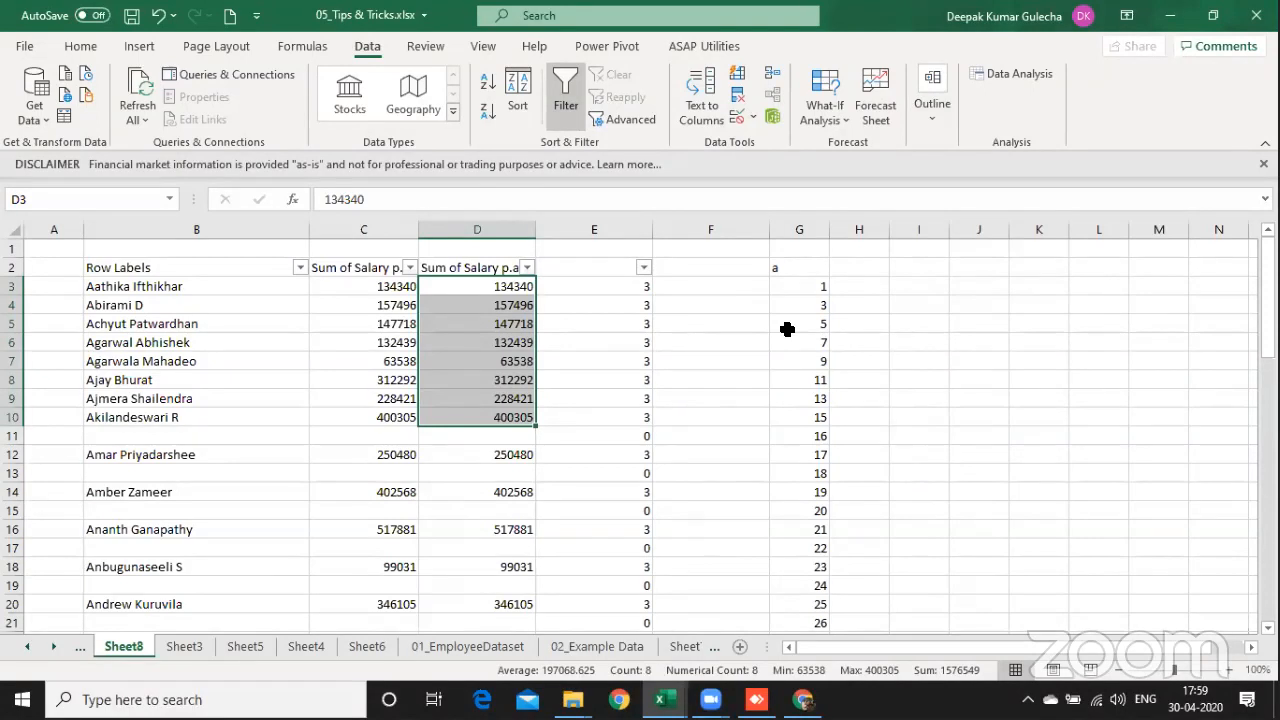
pyautogui.hotkey('alt', 'Tab')
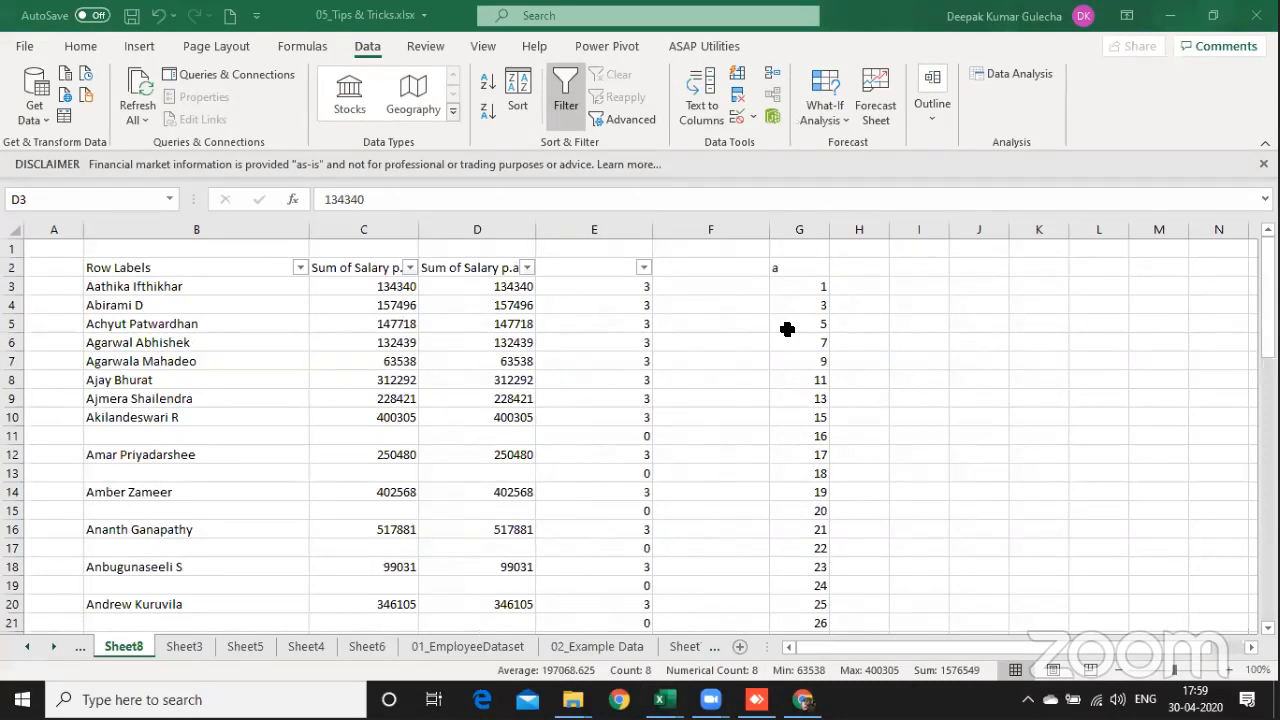
pyautogui.click(323, 317)
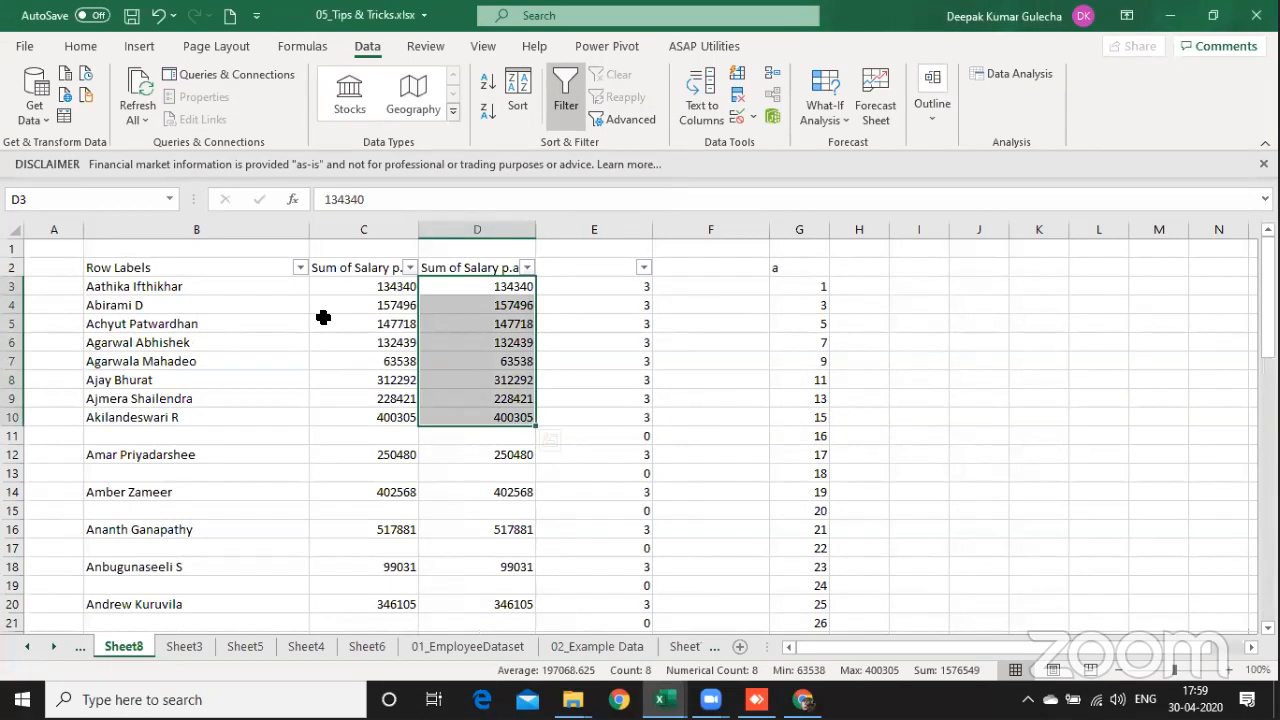
pyautogui.rightClick(124, 648)
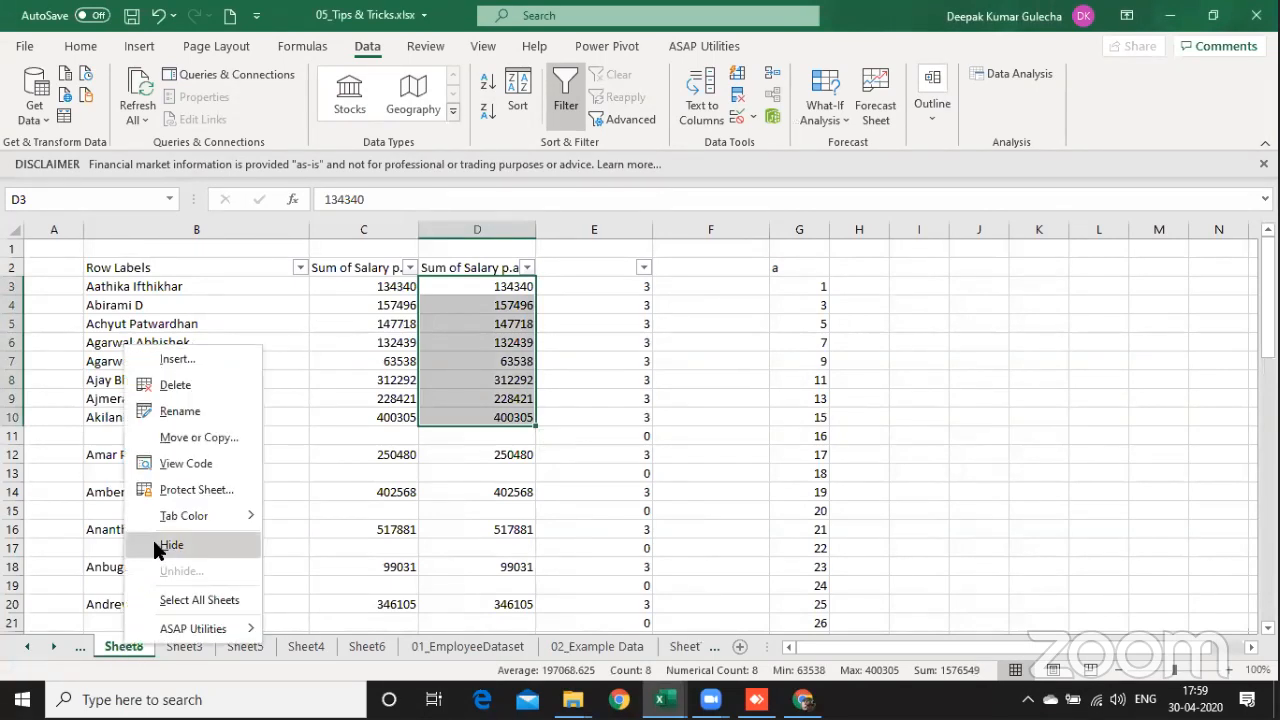
pyautogui.click(192, 357)
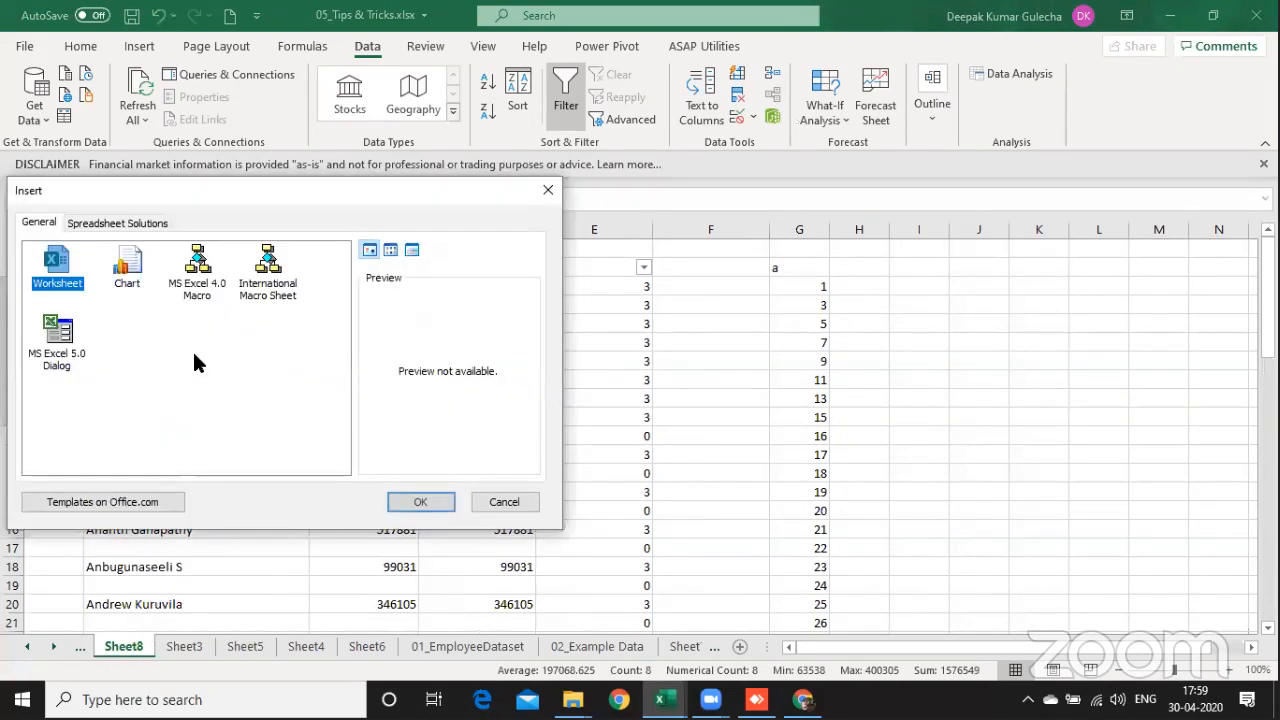
pyautogui.press('Escape')
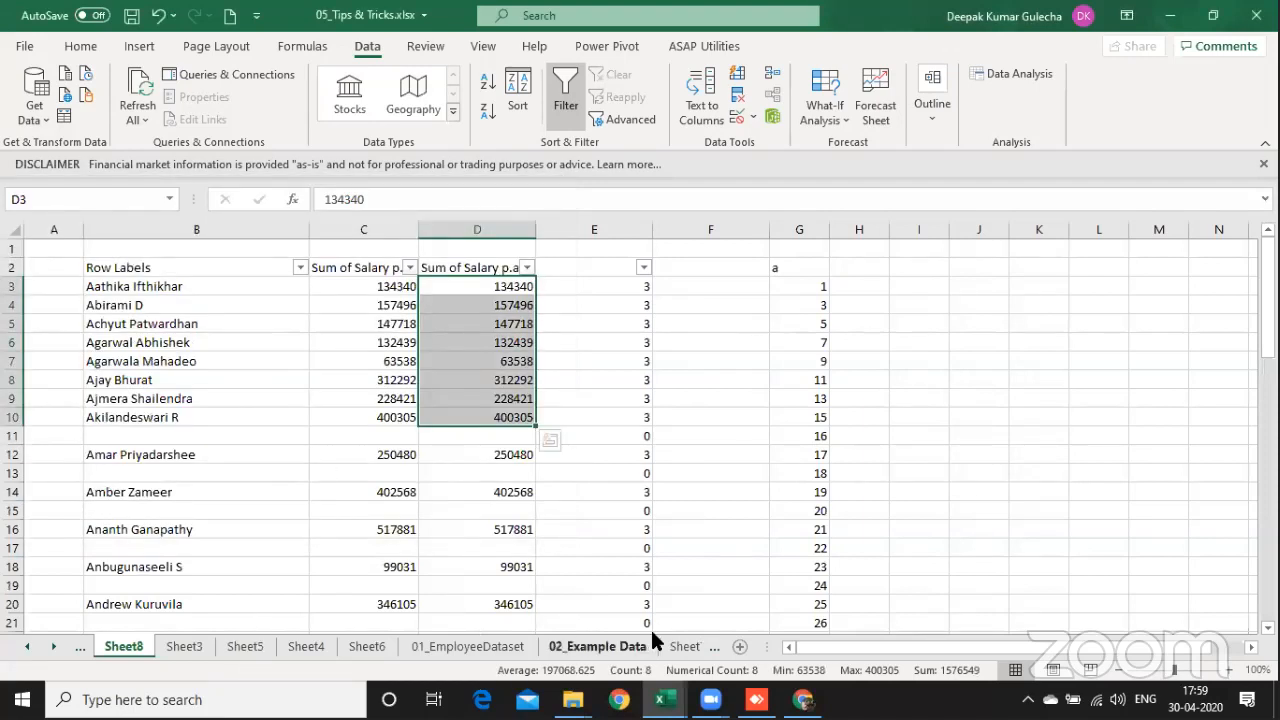
# Step: Add a new blank worksheet after Sheet8 and select cell D3
pyautogui.click(743, 648)
pyautogui.click(256, 299)
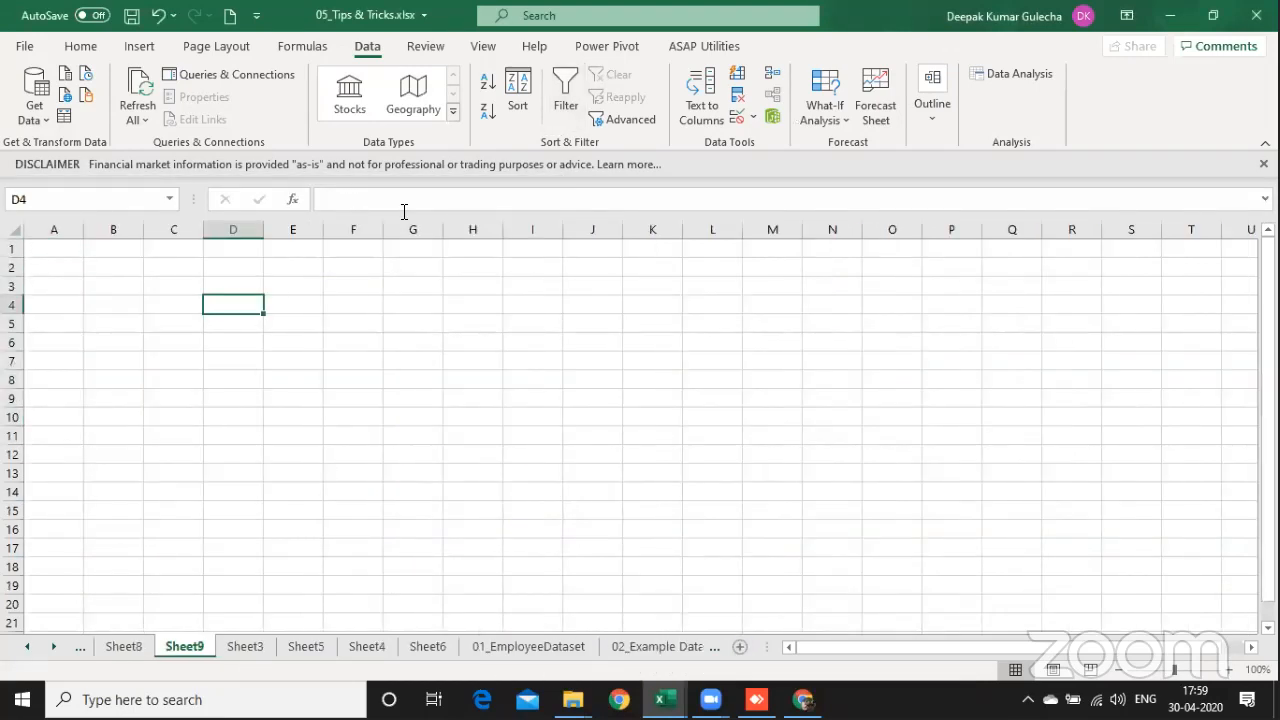
pyautogui.press('Up')
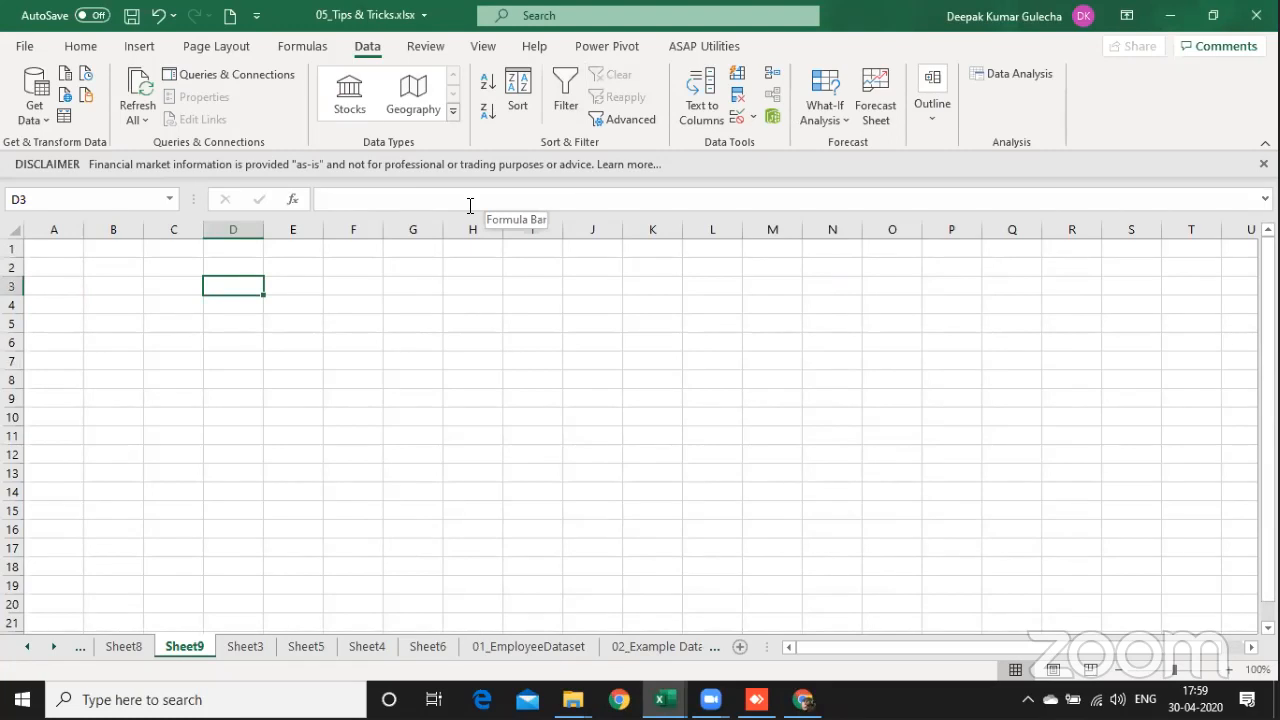
pyautogui.hotkey('ctrl', 'pagedown')
pyautogui.hotkey('ctrl', 'pagedown')
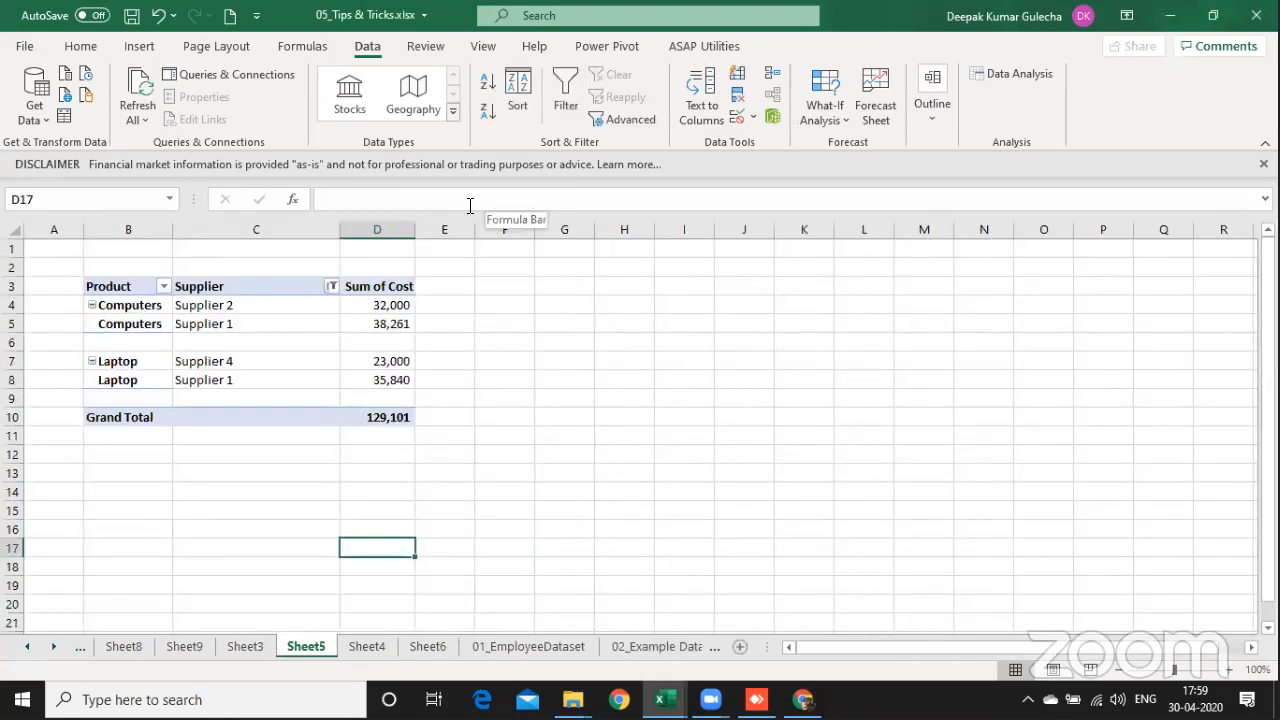
pyautogui.hotkey('ctrl', 'pageup')
pyautogui.hotkey('ctrl', 'pageup')
pyautogui.hotkey('ctrl', 'pagedown')
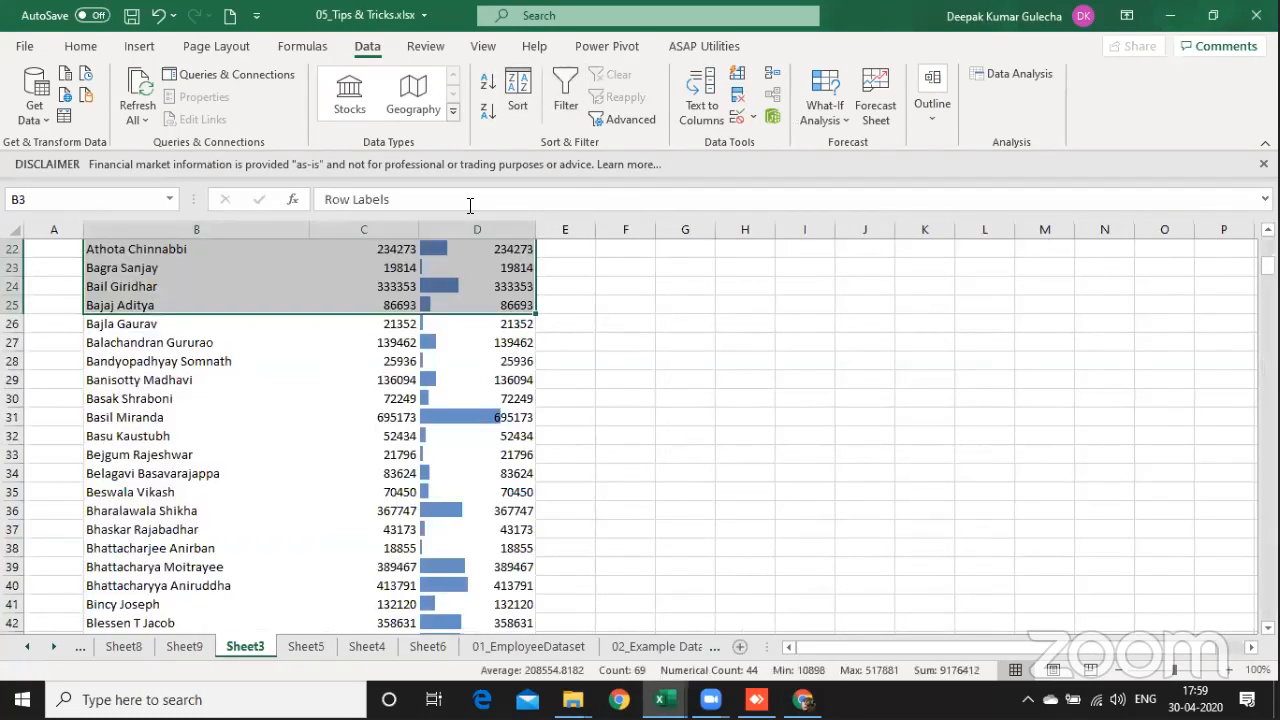
pyautogui.hotkey('ctrl', 'pageup')
# Step: Enter the headers City in cell D3 and EmployeE Name in cell E3 of the new sheet
pyautogui.write('City')
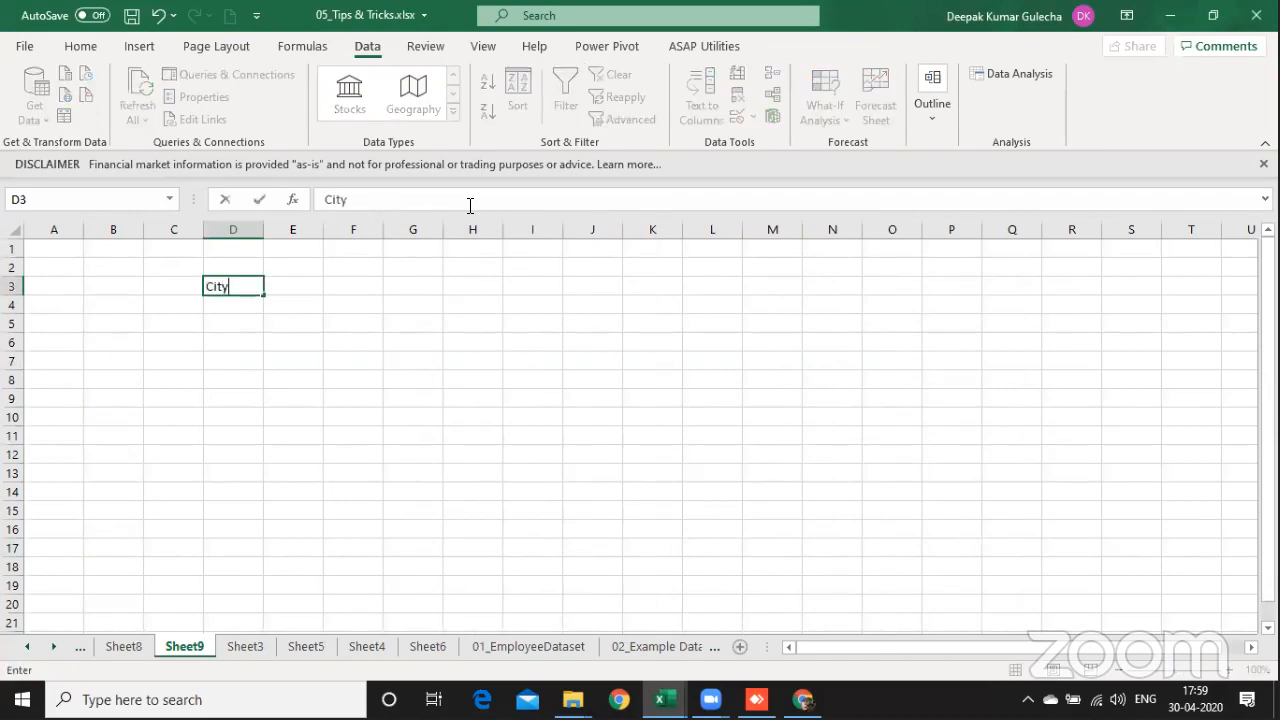
pyautogui.press('Tab')
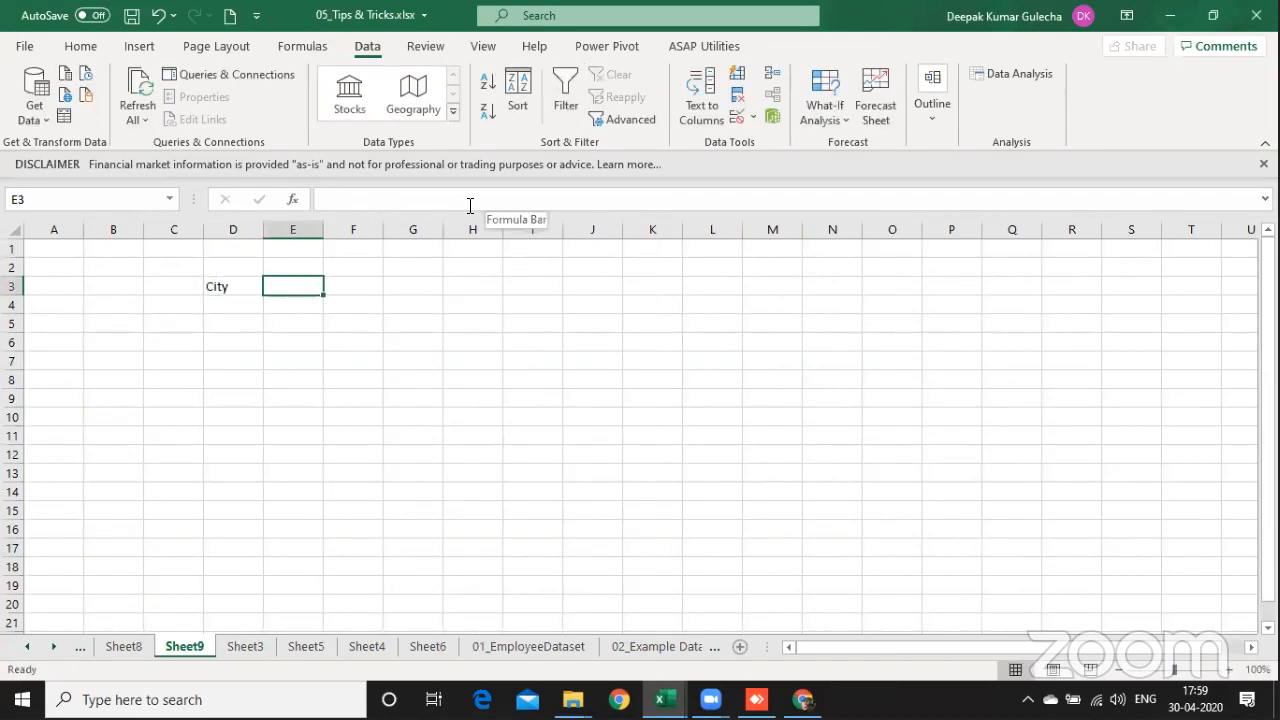
pyautogui.write('Employe')
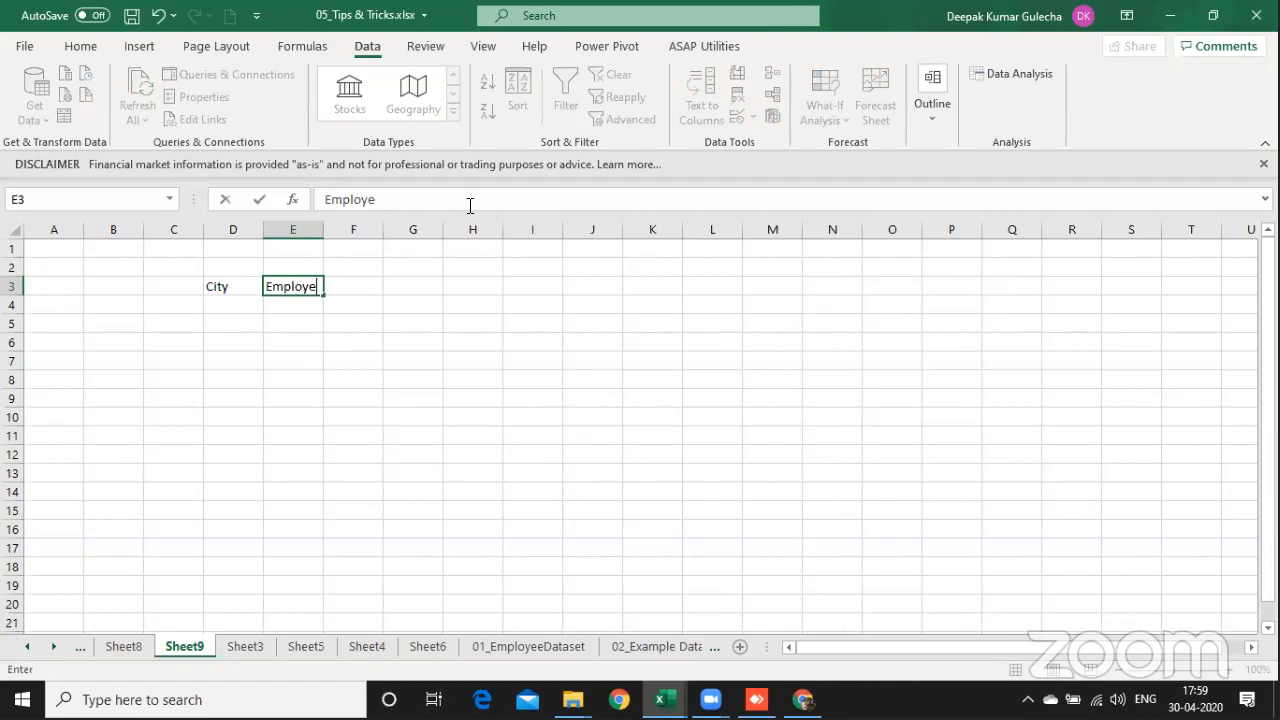
pyautogui.press('Return')
pyautogui.press('Right')
pyautogui.press('Up')
pyautogui.press('F2')
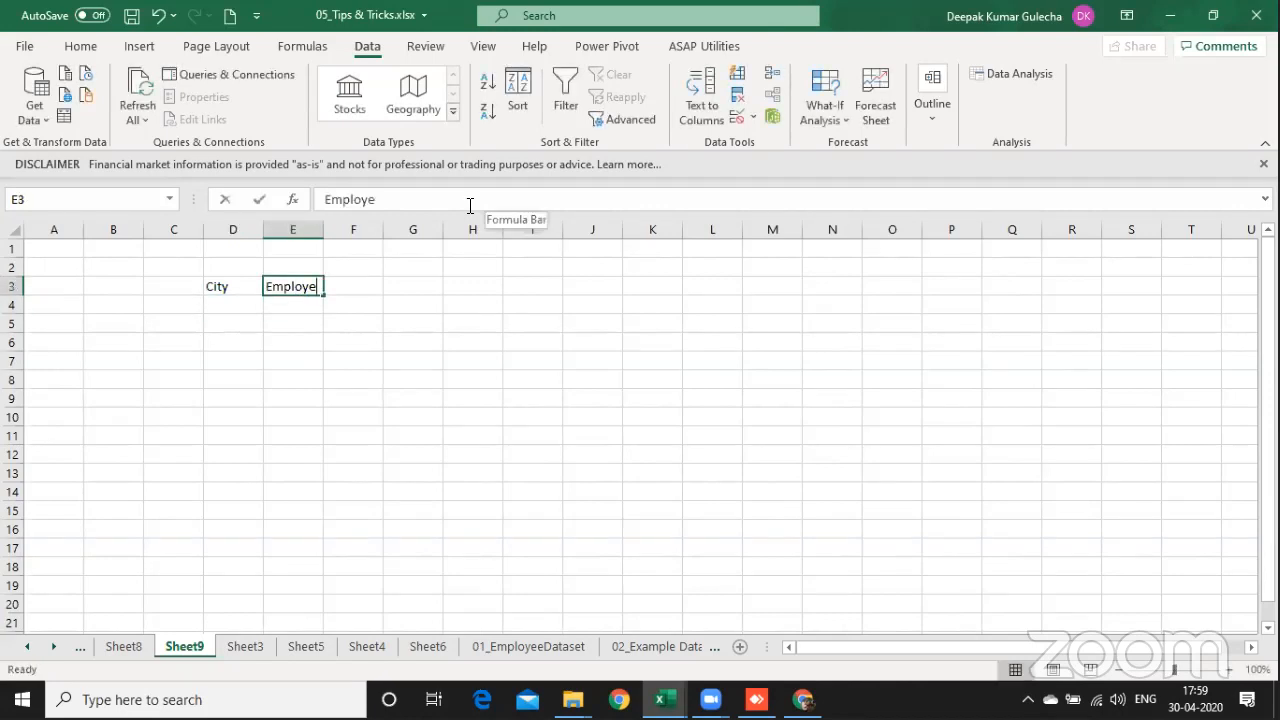
pyautogui.write('E Name')
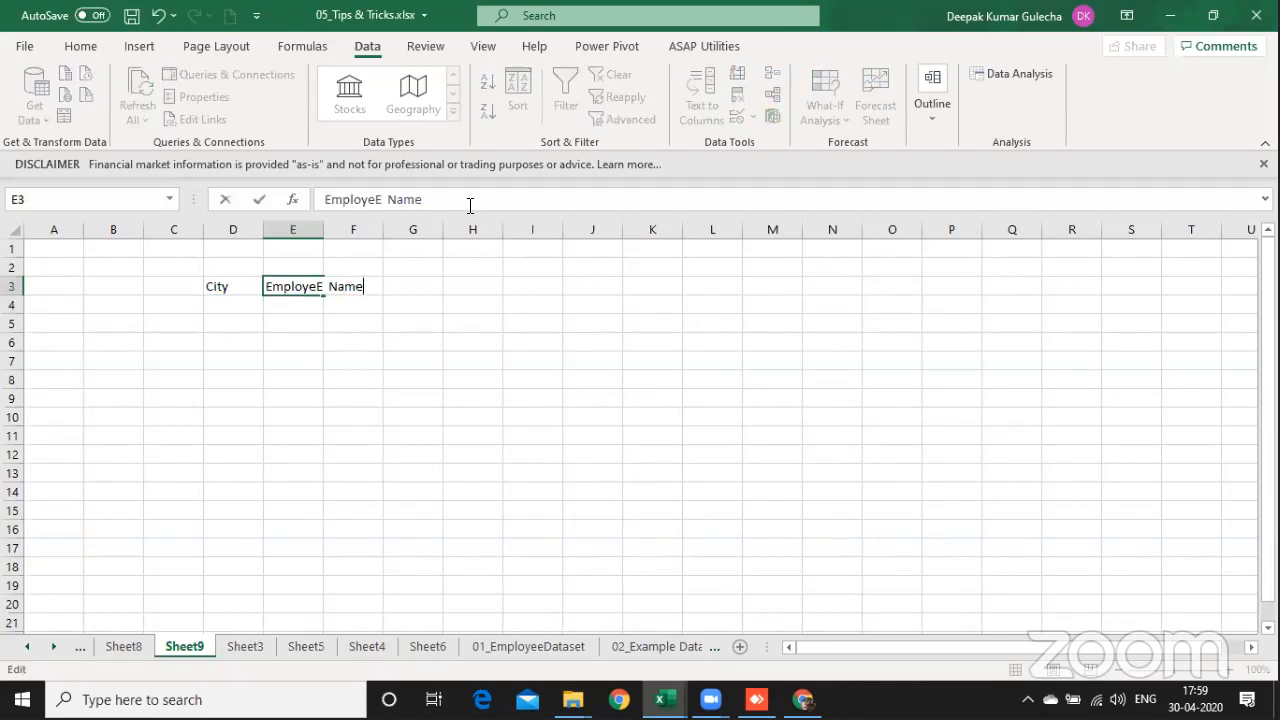
pyautogui.press('Return')
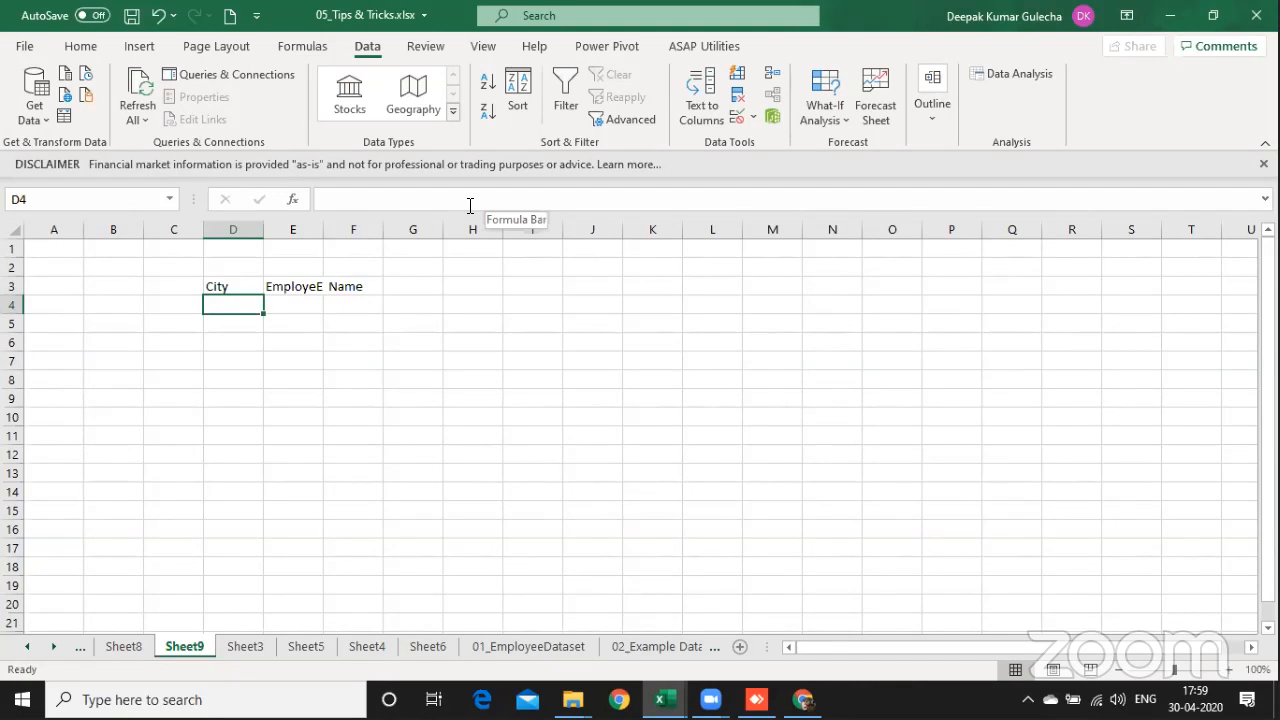
# Step: Enter the city Bengularu in cell D4 and widen column D to fit it
pyautogui.write('CH')
pyautogui.press('BackSpace')
pyautogui.press('BackSpace')
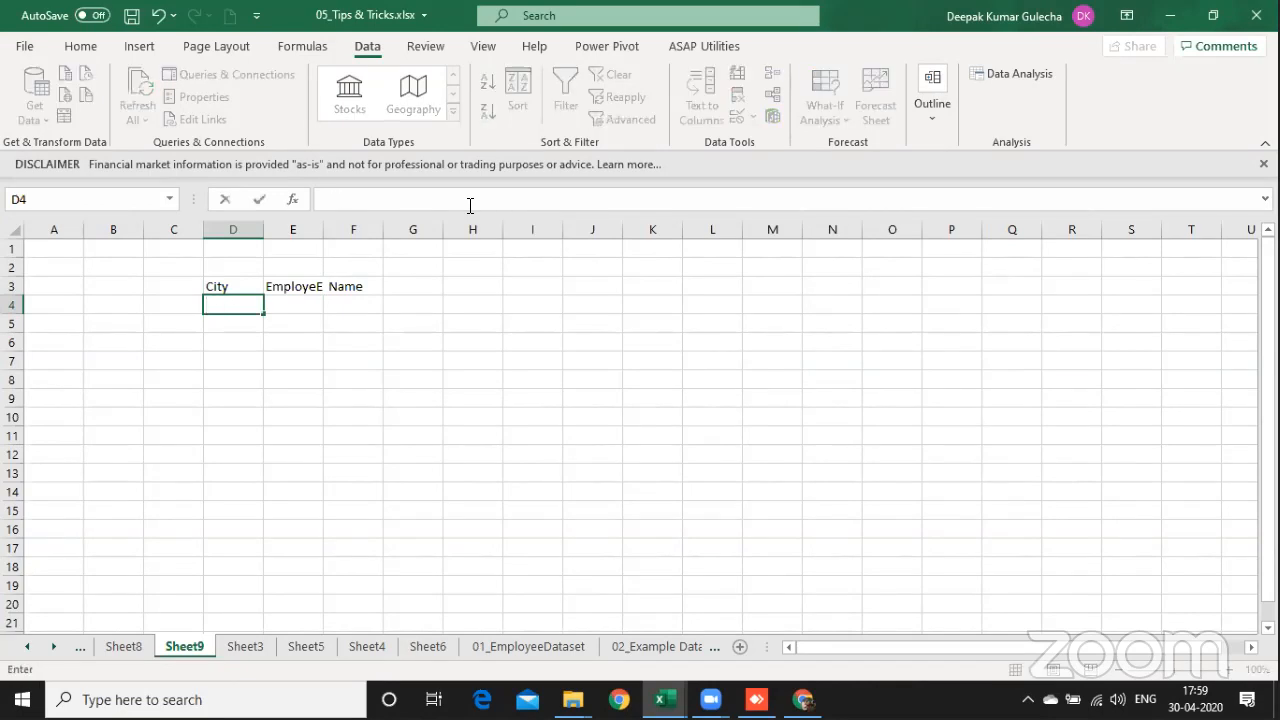
pyautogui.write('Bengularu')
pyautogui.press('Return')
pyautogui.press('Up')
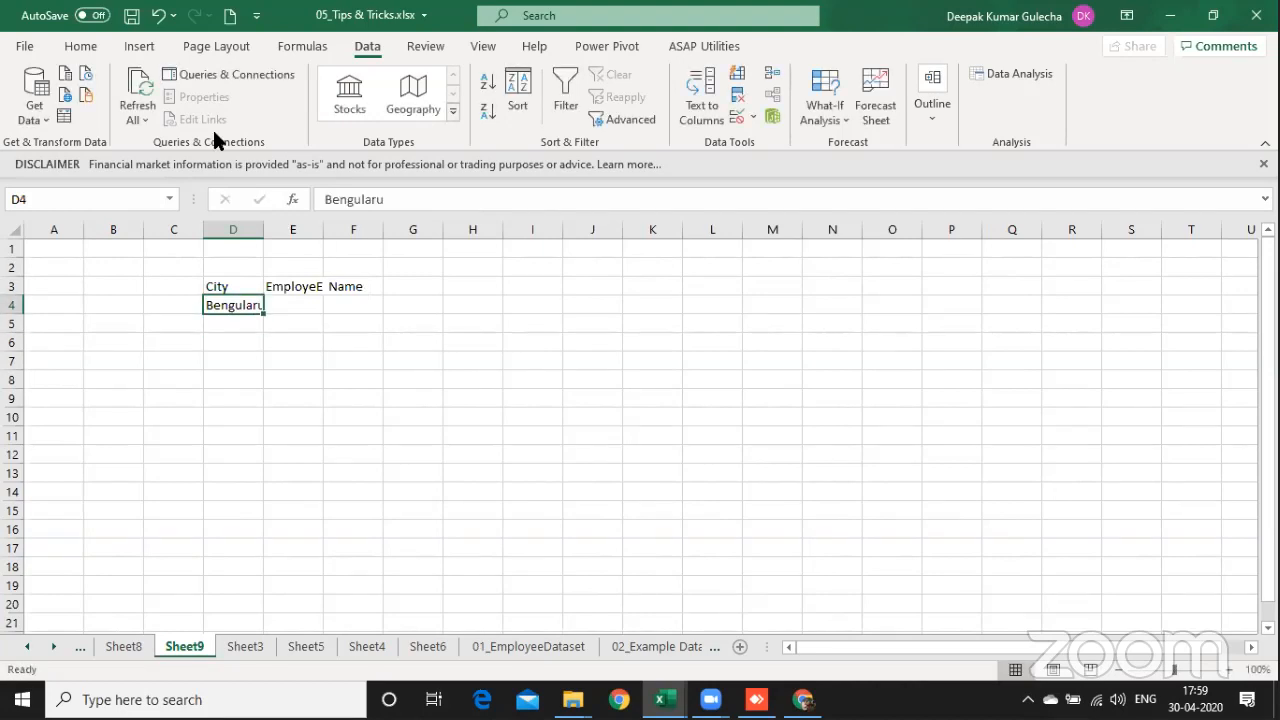
pyautogui.moveTo(263, 224); pyautogui.dragTo(313, 225)
# Step: Fill cells E4 to E11 with the sample employee names A, B, C, D, E, F, G and H
pyautogui.press('Right')
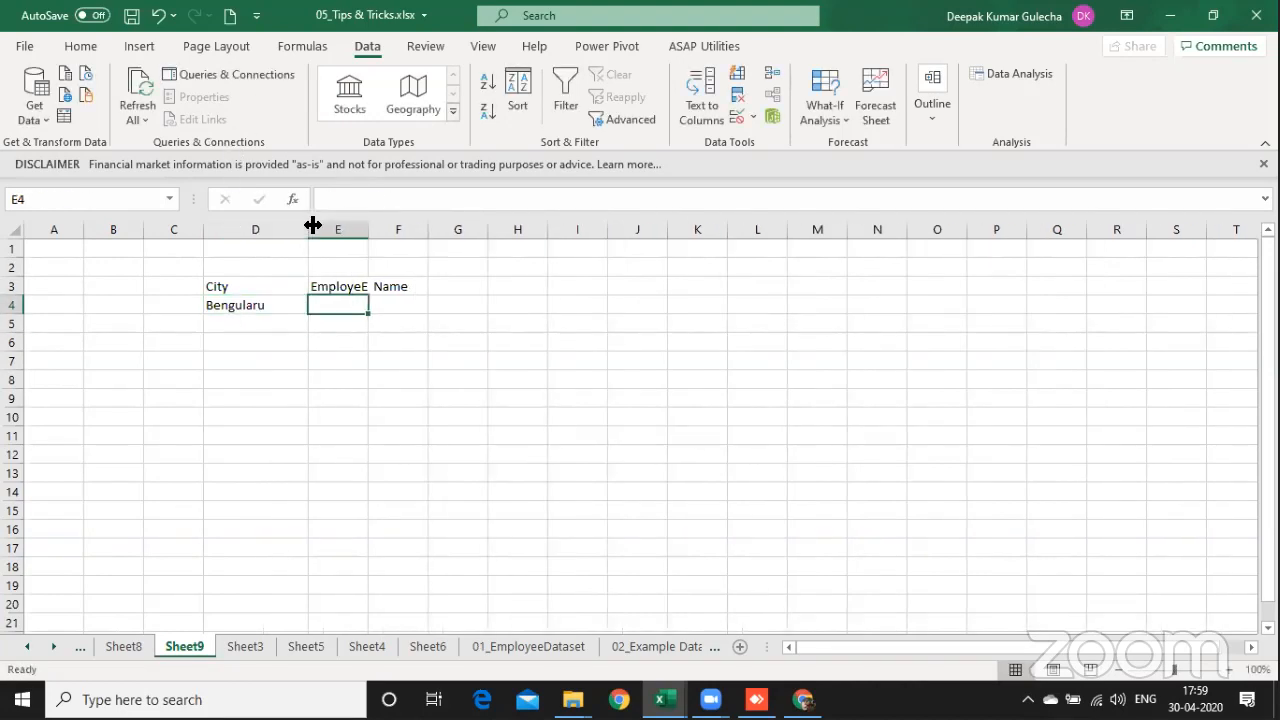
pyautogui.write('A')
pyautogui.press('Return')
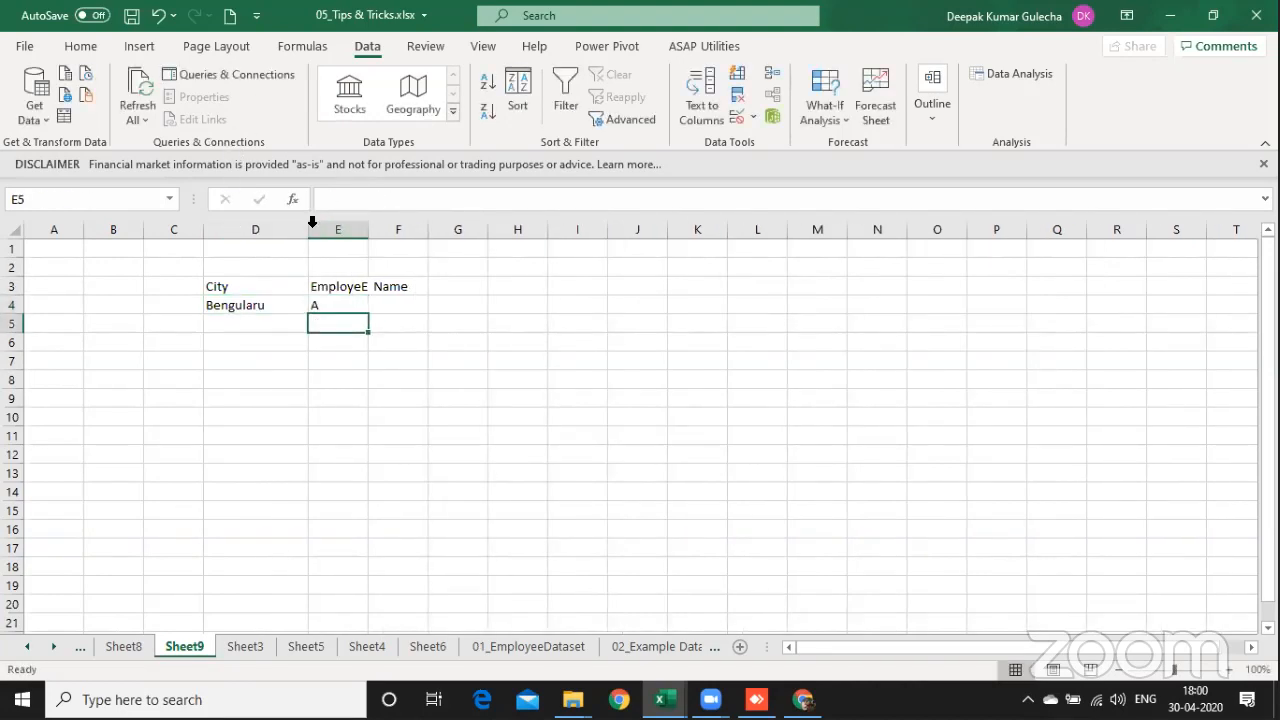
pyautogui.write('B')
pyautogui.press('Return')
pyautogui.write('C')
pyautogui.press('Return')
pyautogui.write('D')
pyautogui.press('Return')
pyautogui.write('E')
pyautogui.press('Return')
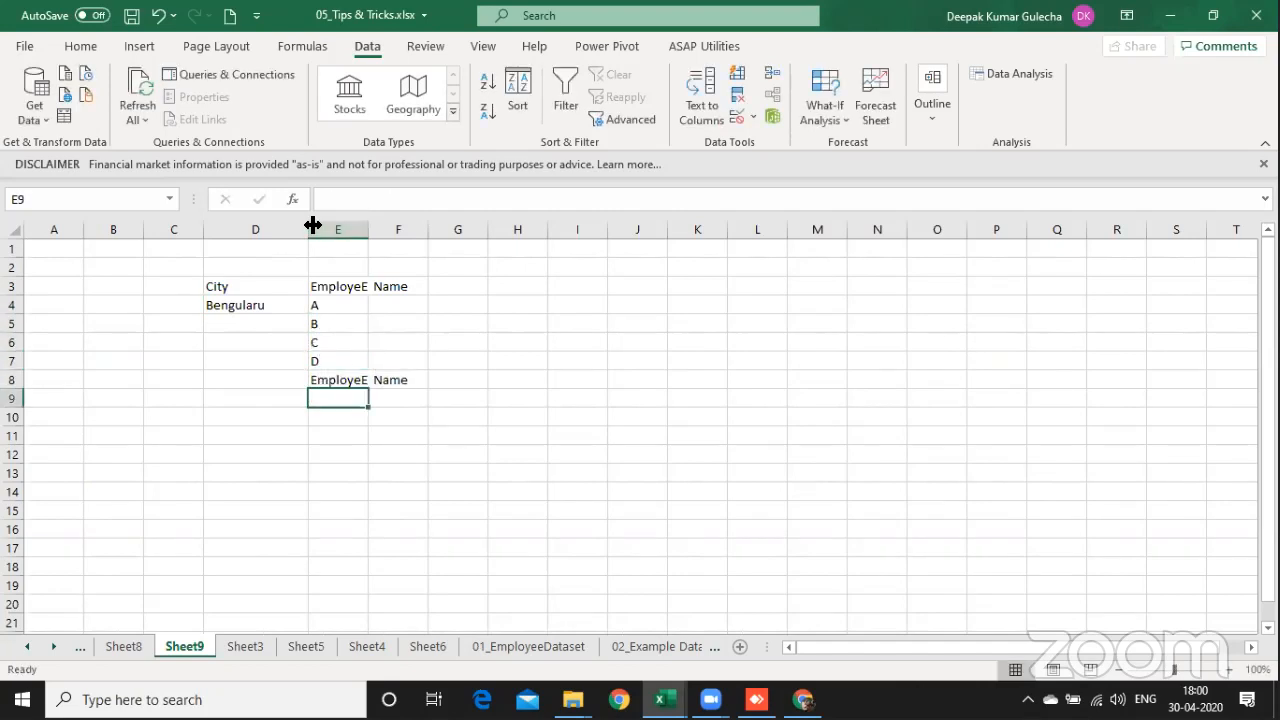
pyautogui.press('Up')
pyautogui.press('Delete')
pyautogui.press('Return')
pyautogui.write('F')
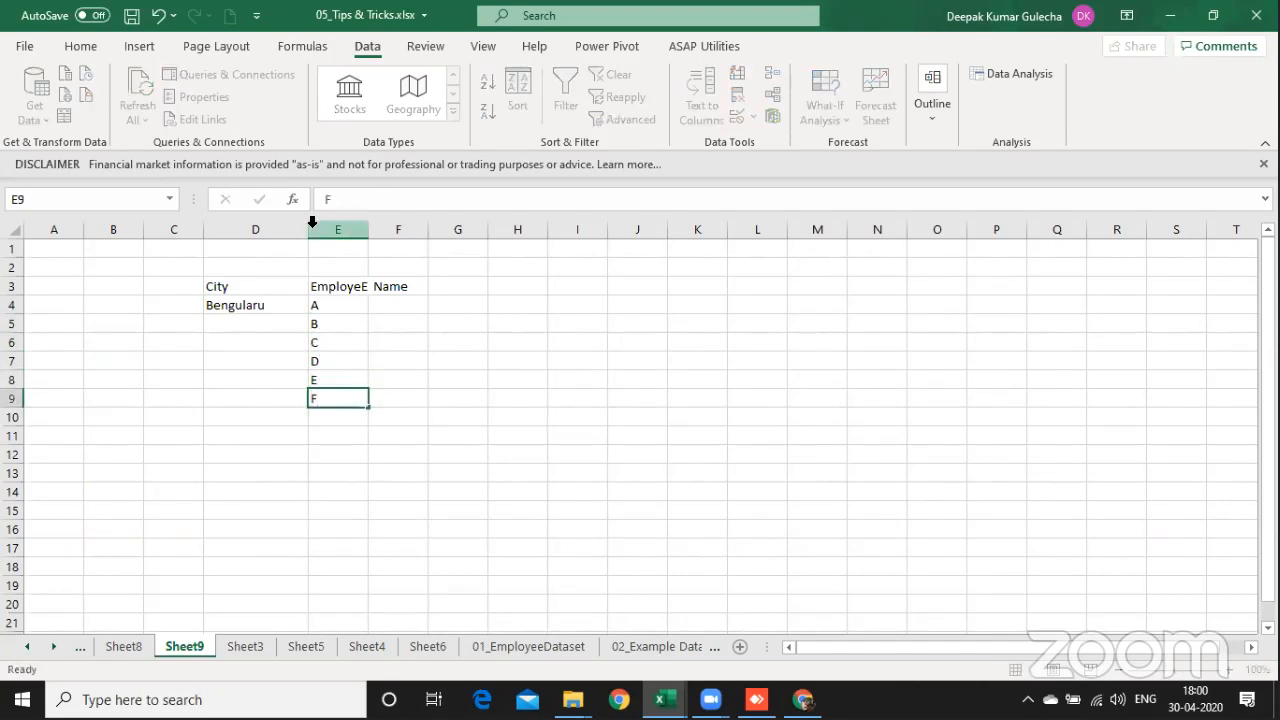
pyautogui.press('Return')
pyautogui.write('G')
pyautogui.press('Return')
pyautogui.press('BackSpace')
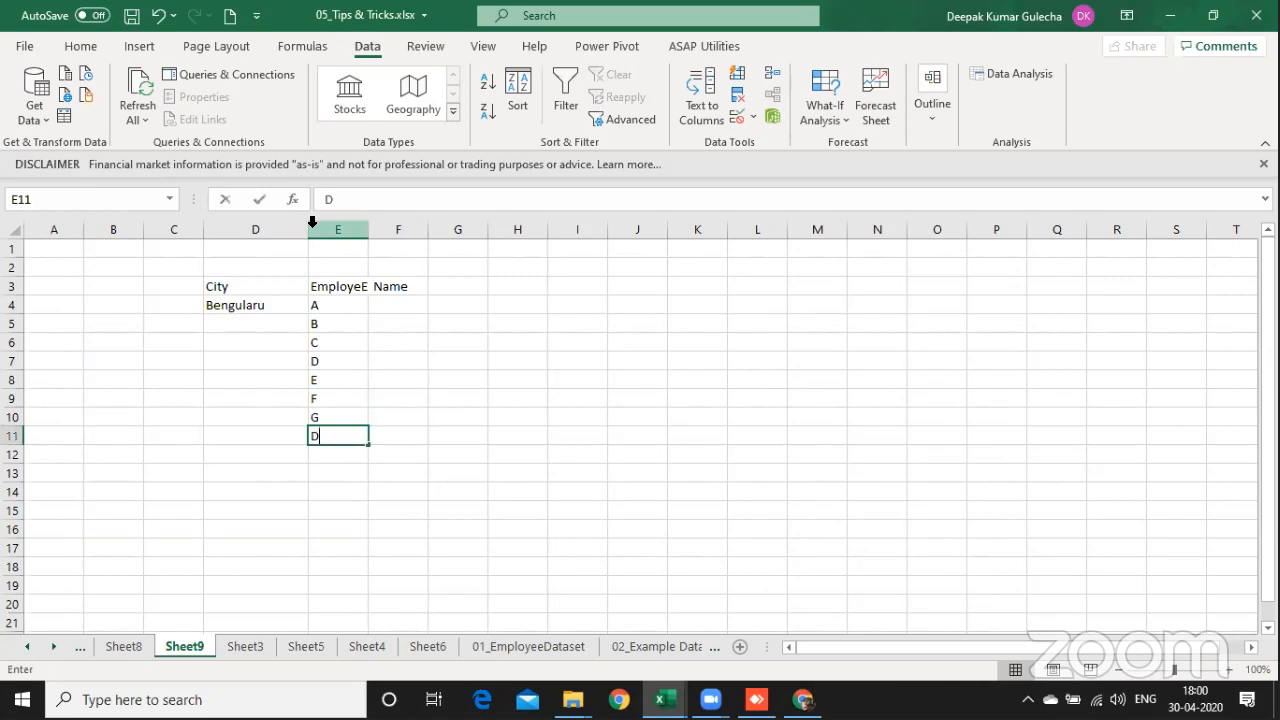
pyautogui.write('H')
pyautogui.press('Return')
# Step: Enter the second city Chennai in cell D13, leaving row 12 blank
pyautogui.press('Left')
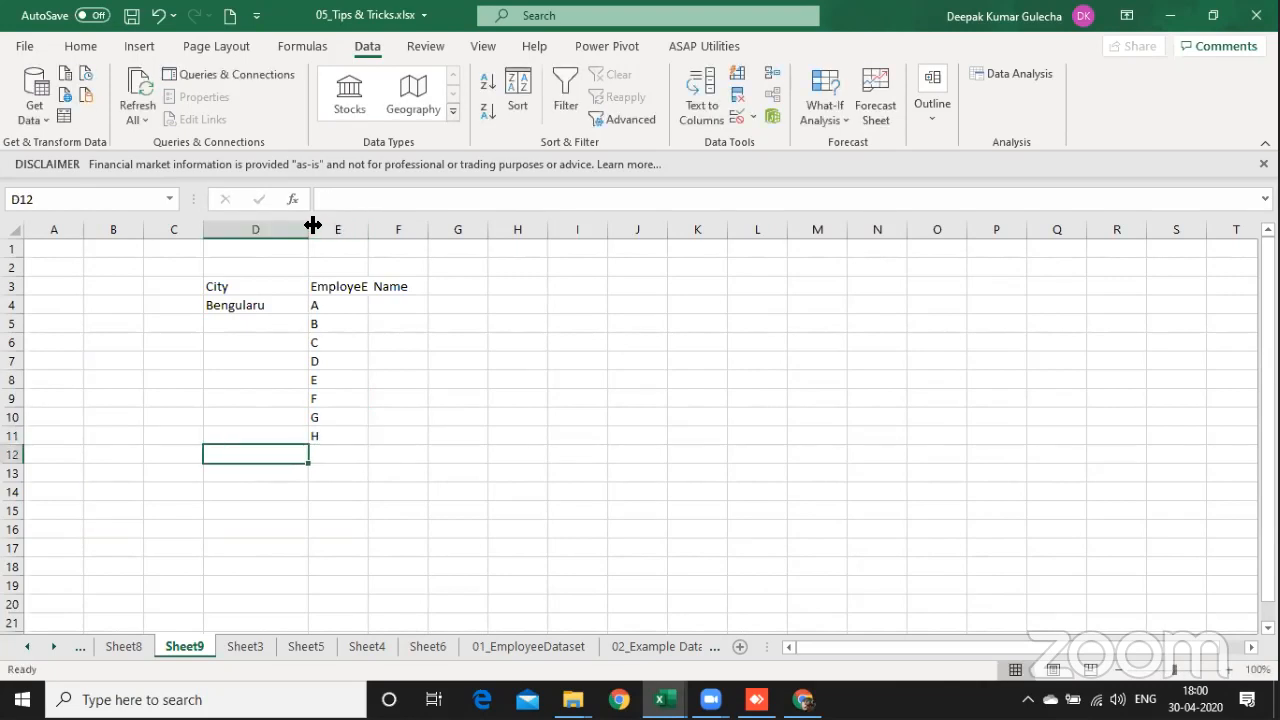
pyautogui.press('Down')
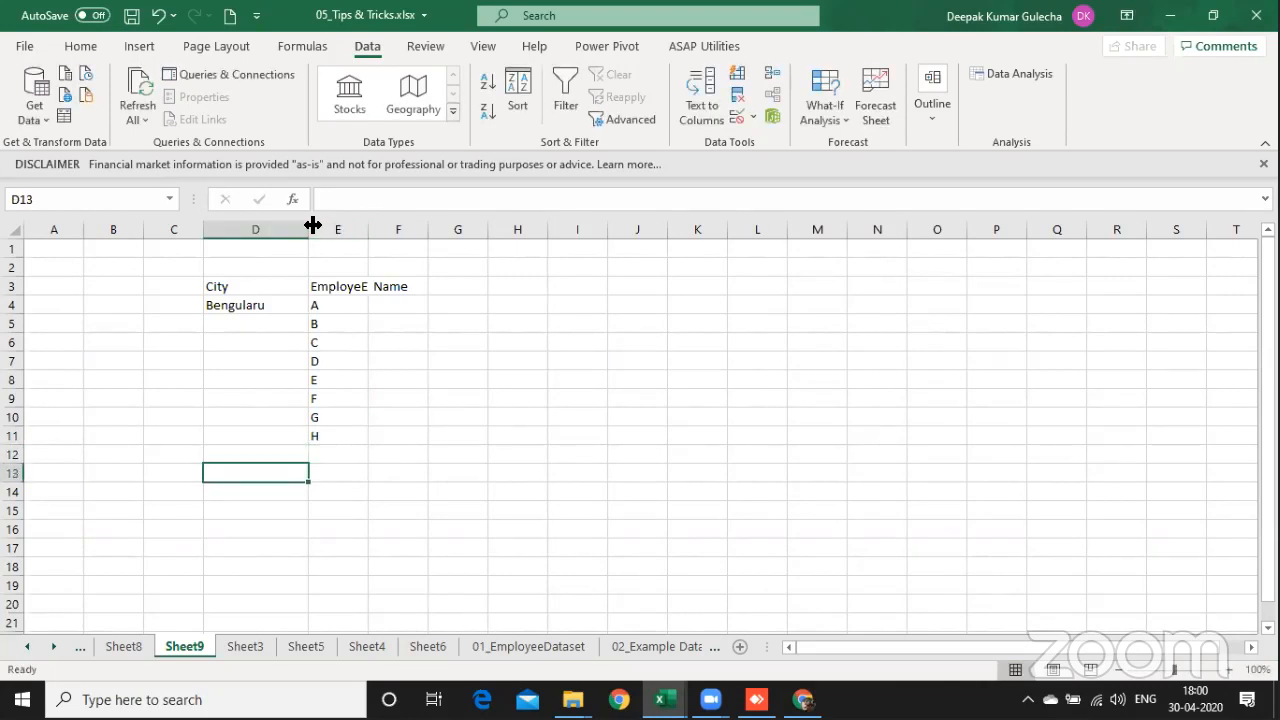
pyautogui.write('Chennai')
pyautogui.press('Return')
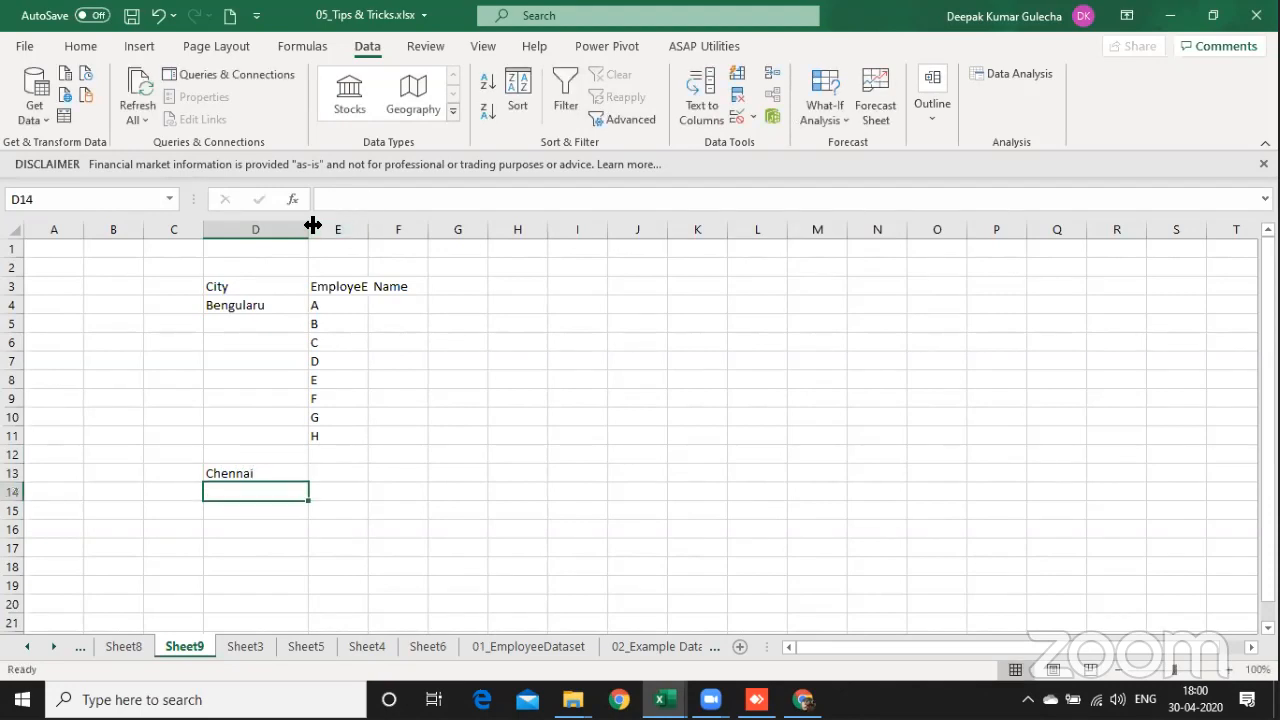
# Step: Enter the sample employee values ER in cell E13 and 212 in cell E14 for Chennai
pyautogui.press('Right')
pyautogui.press('Up')
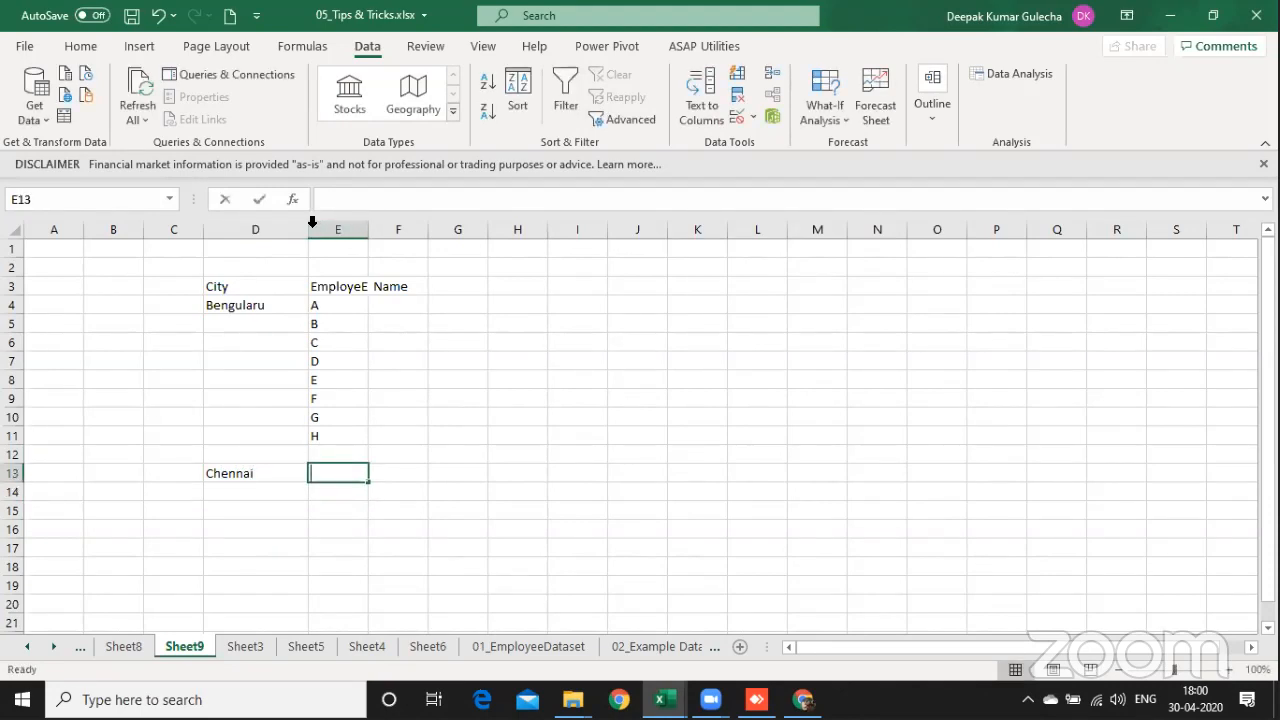
pyautogui.write('E')
pyautogui.press('Return')
pyautogui.press('Up')
pyautogui.write('ER')
pyautogui.press('Return')
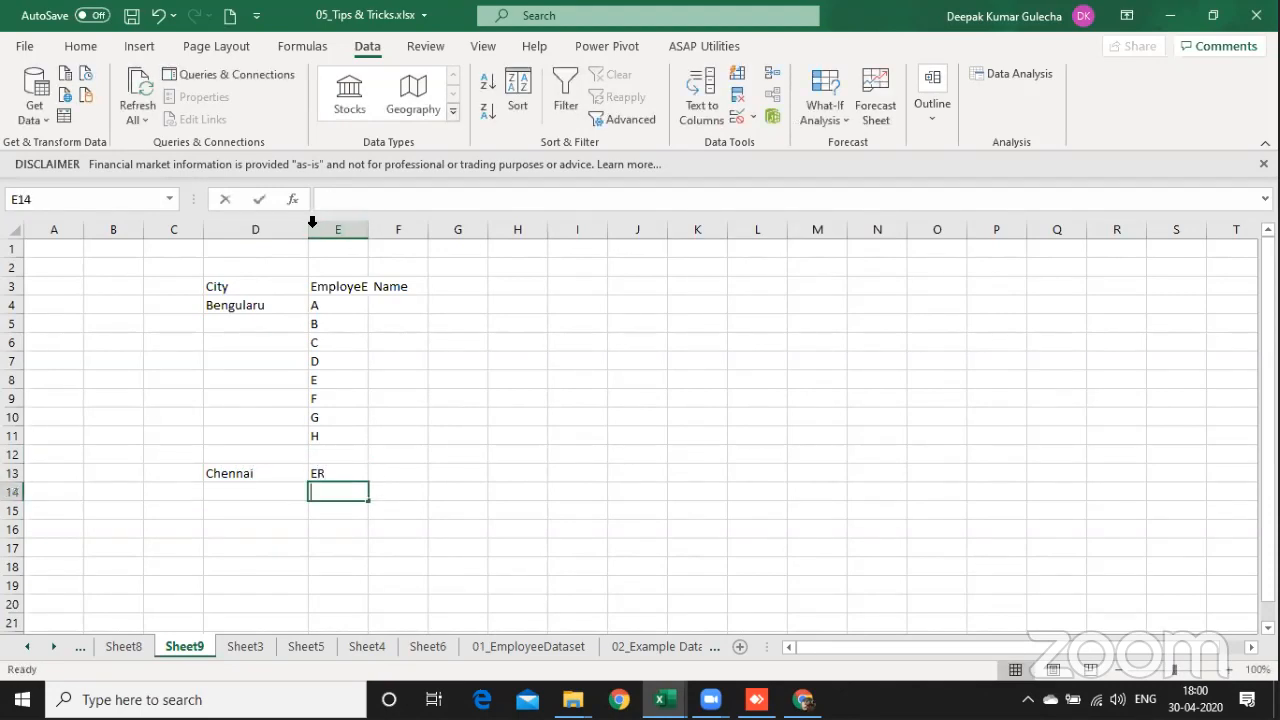
pyautogui.write('212')
pyautogui.press('Return')
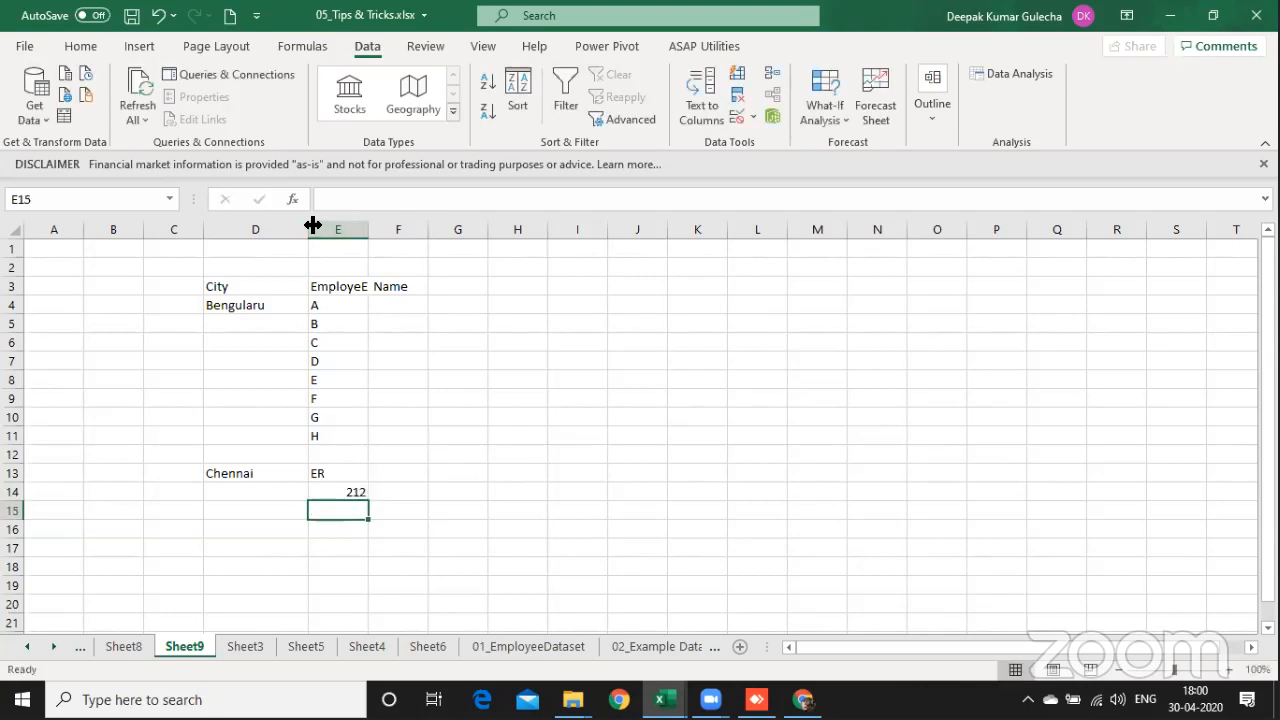
# Step: Replace the value in cell E14 with HG and fill E15 to E18 with the sample names ASJ, PO, IO and KJ
pyautogui.press('Up')
pyautogui.write('HG')
pyautogui.press('Return')
pyautogui.write('ASJ')
pyautogui.press('Return')
pyautogui.write('PO')
pyautogui.press('Return')
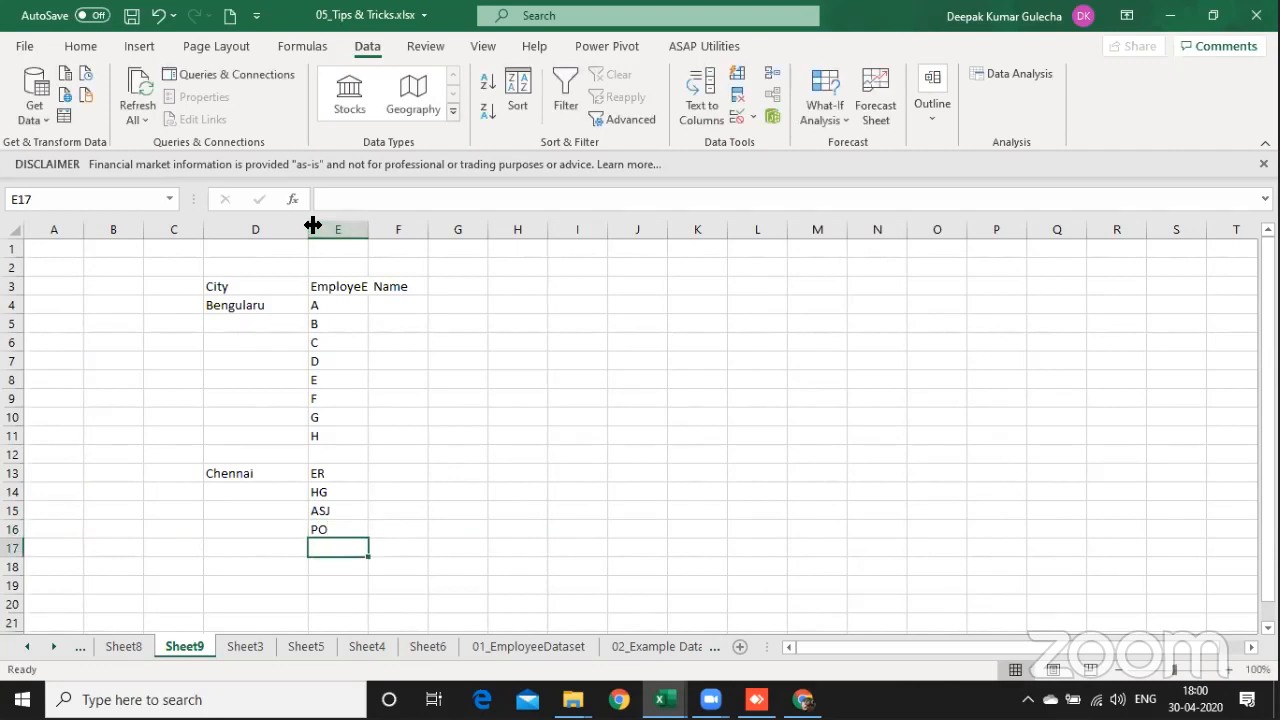
pyautogui.write('IO')
pyautogui.press('Return')
pyautogui.write('KJ')
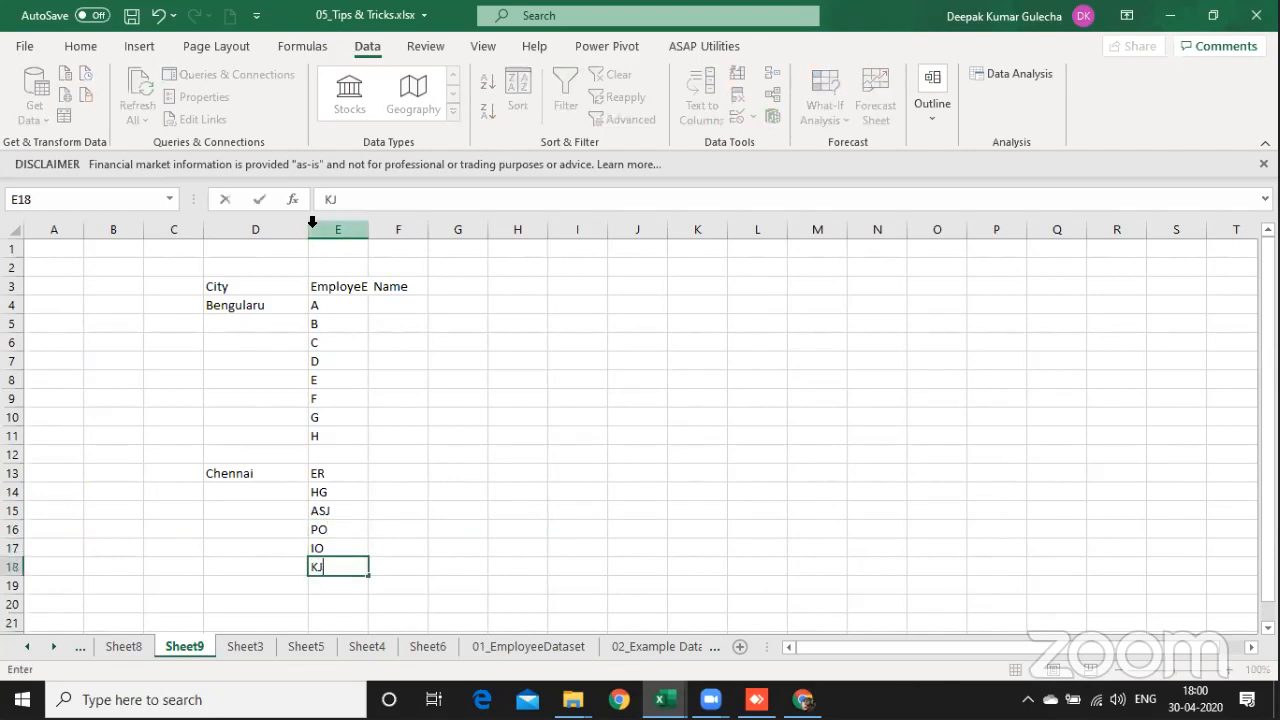
pyautogui.press('Return')
pyautogui.press('Right')
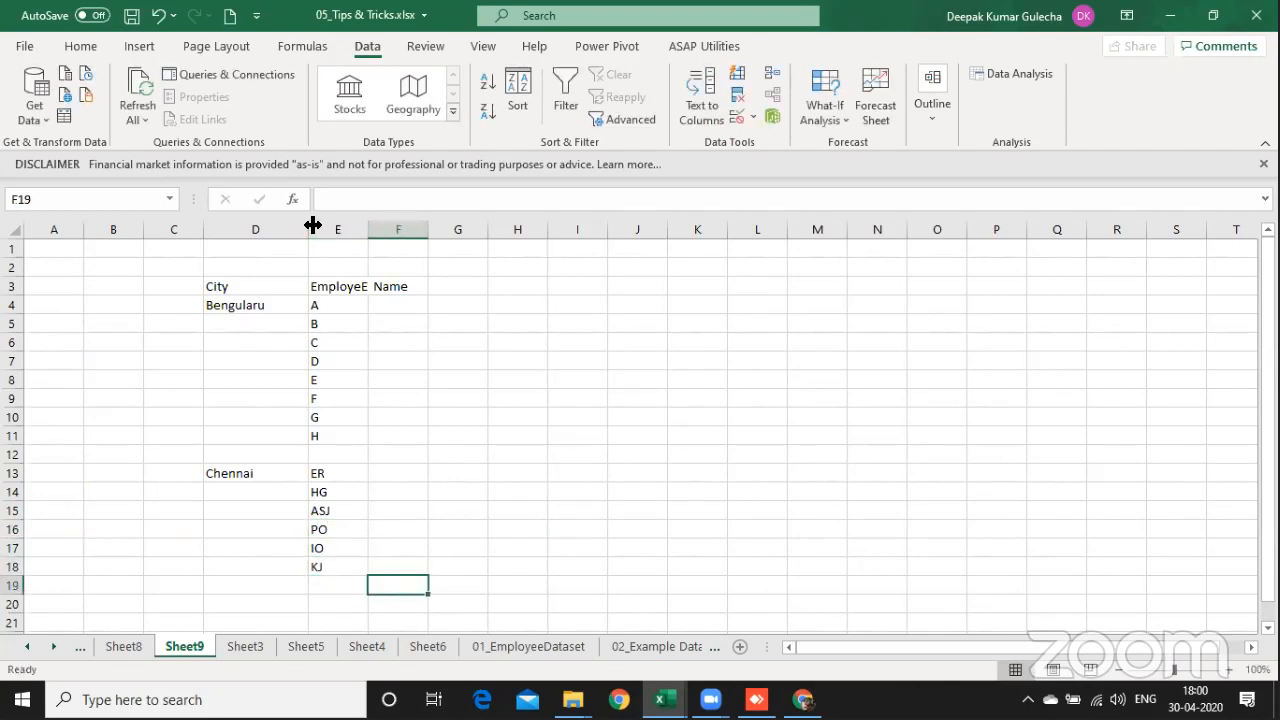
# Step: Select the city range D4 to D18 to examine its blank cells
pyautogui.click(800, 110)
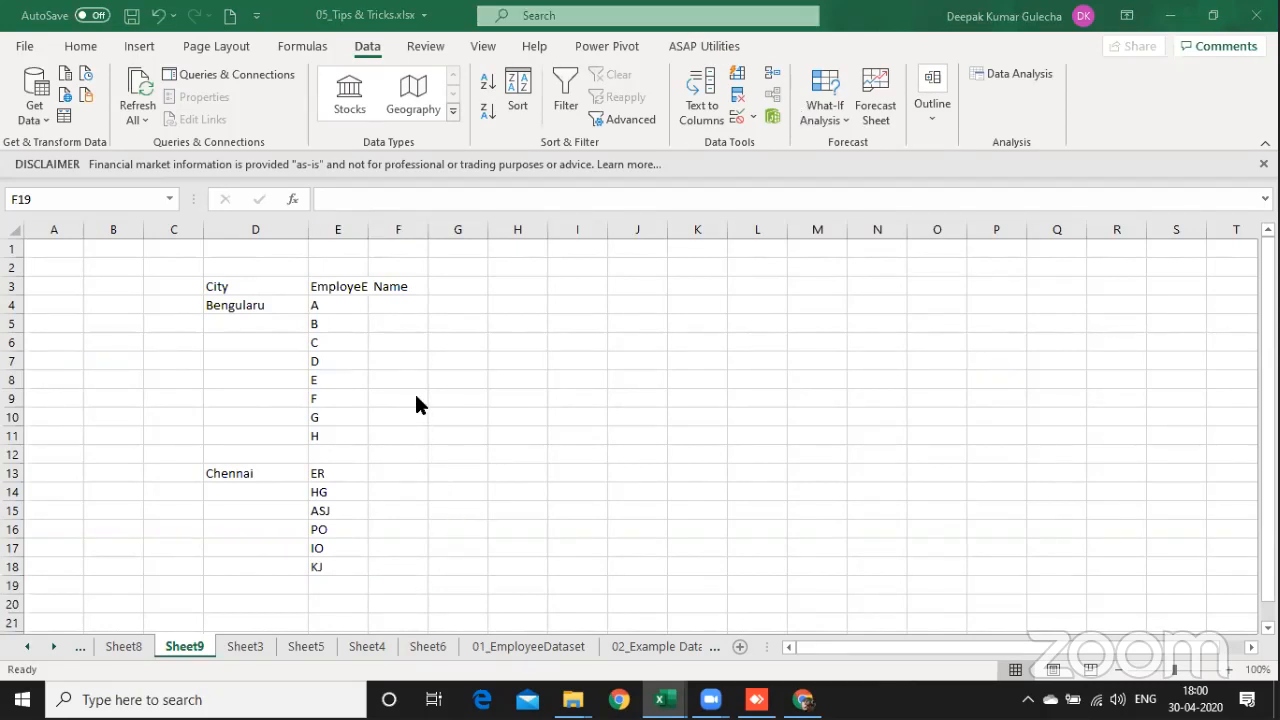
pyautogui.click(238, 312)
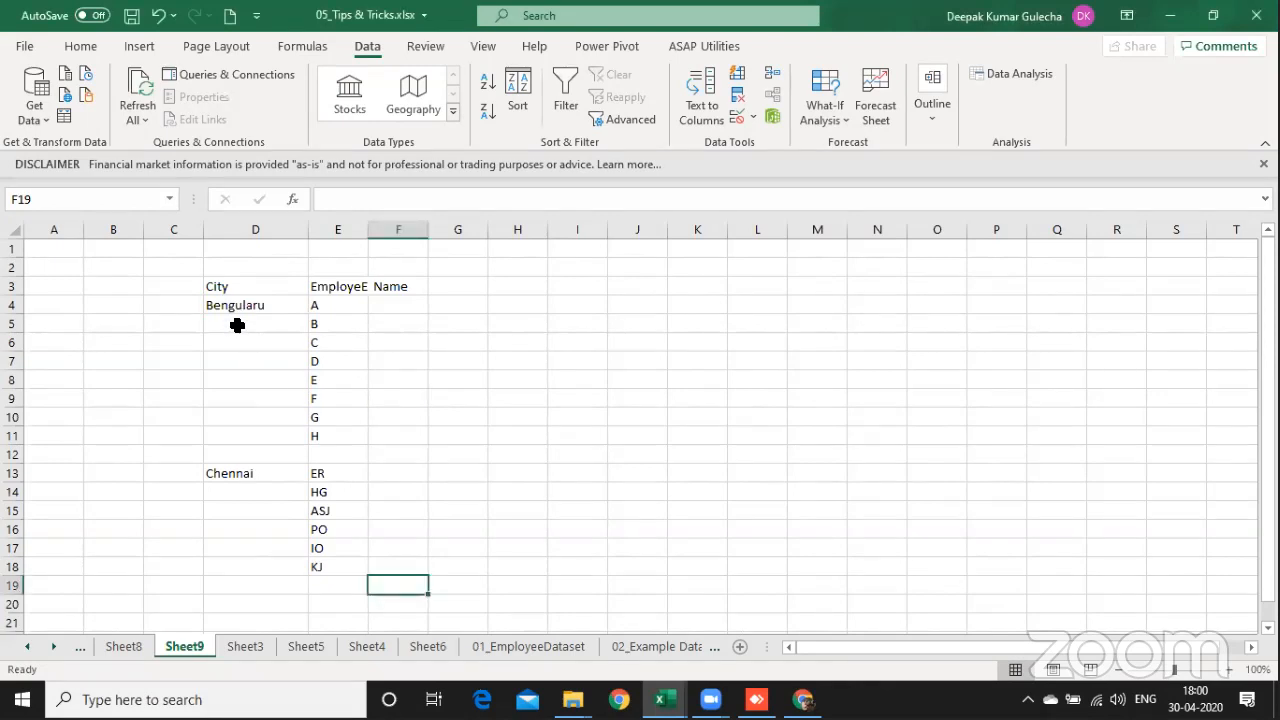
pyautogui.moveTo(236, 302); pyautogui.dragTo(227, 575)
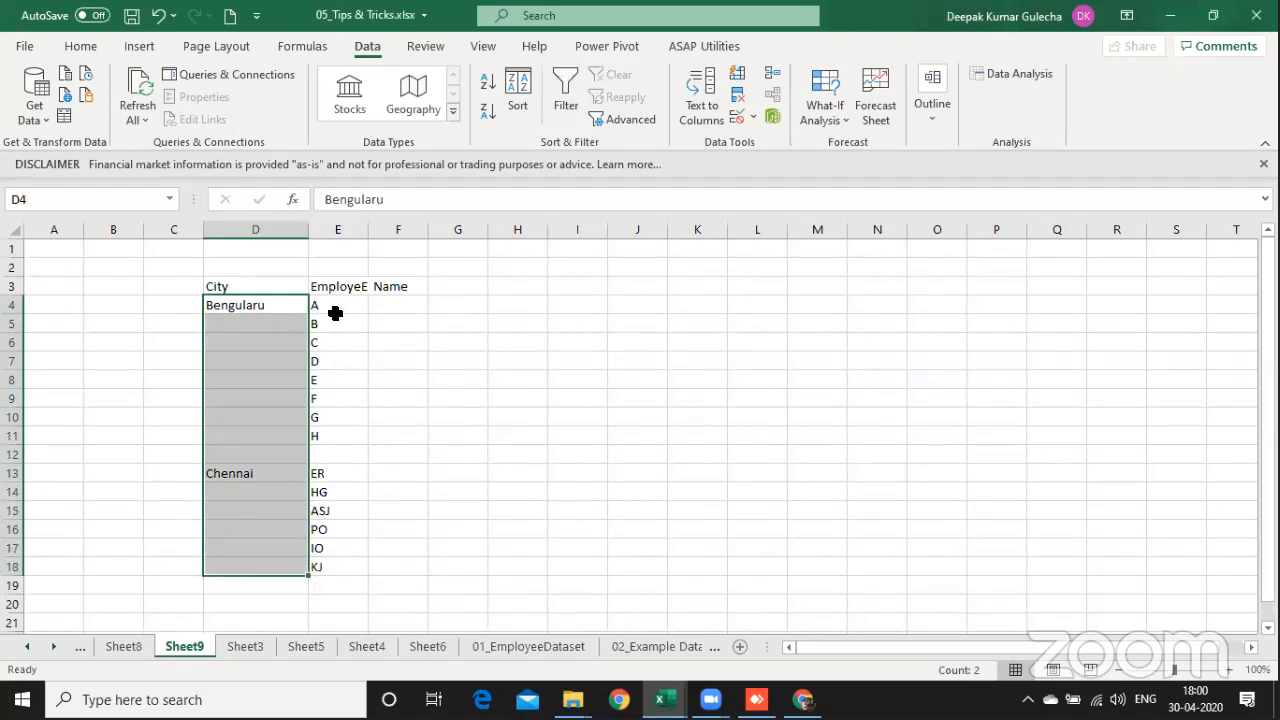
# Step: Enter the formula =IF(D4="",G3,D4) in cell G4 so blank city cells take the value above
pyautogui.click(470, 306)
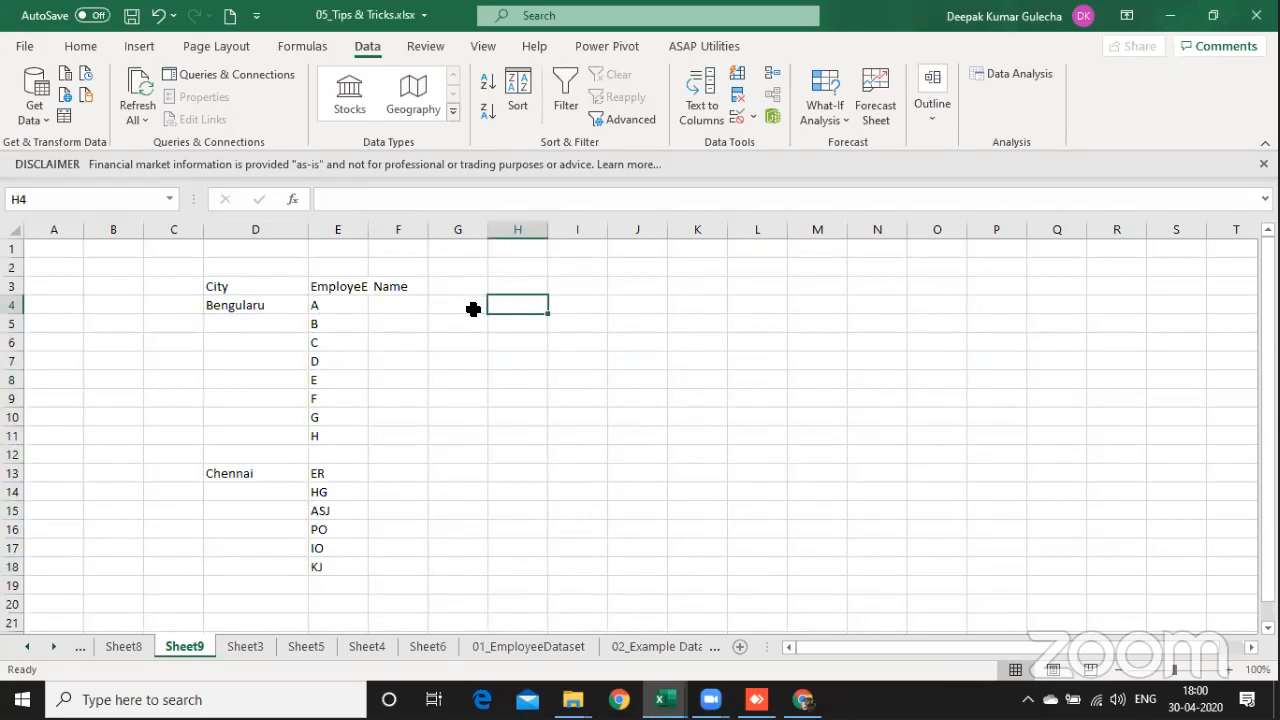
pyautogui.write('=')
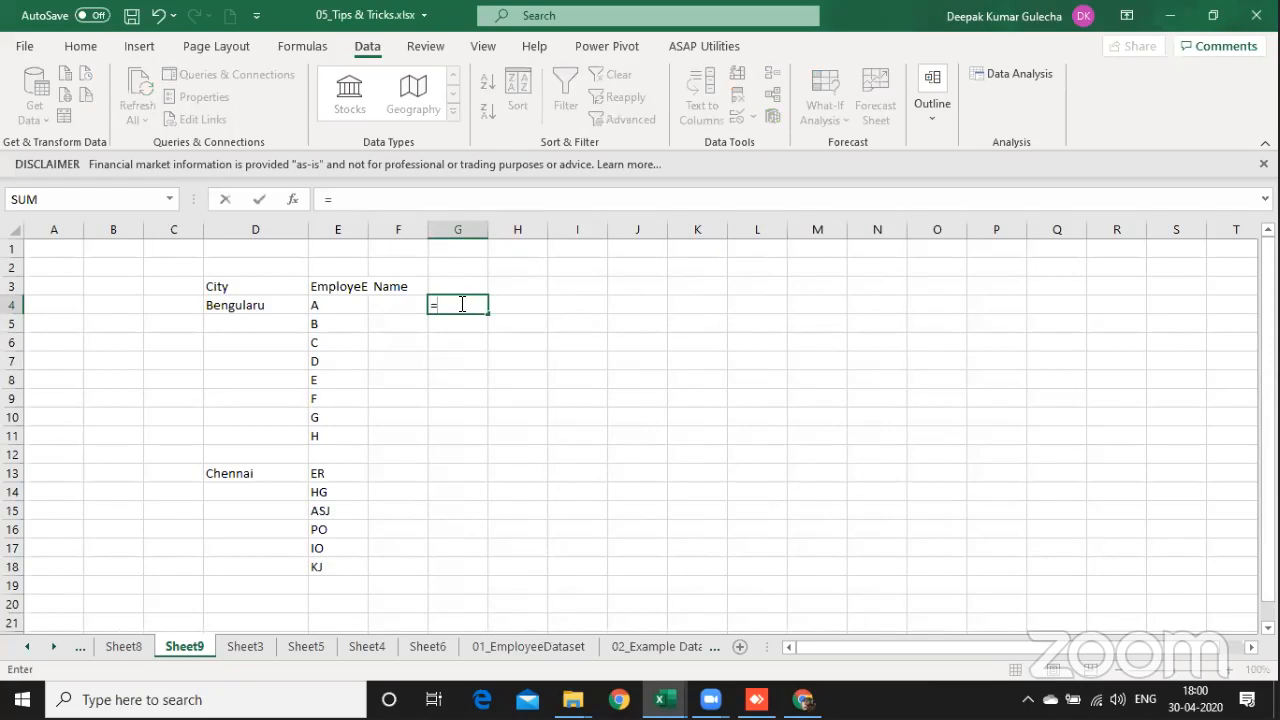
pyautogui.write('if(')
pyautogui.press('Left')
pyautogui.press('Left')
pyautogui.press('Left')
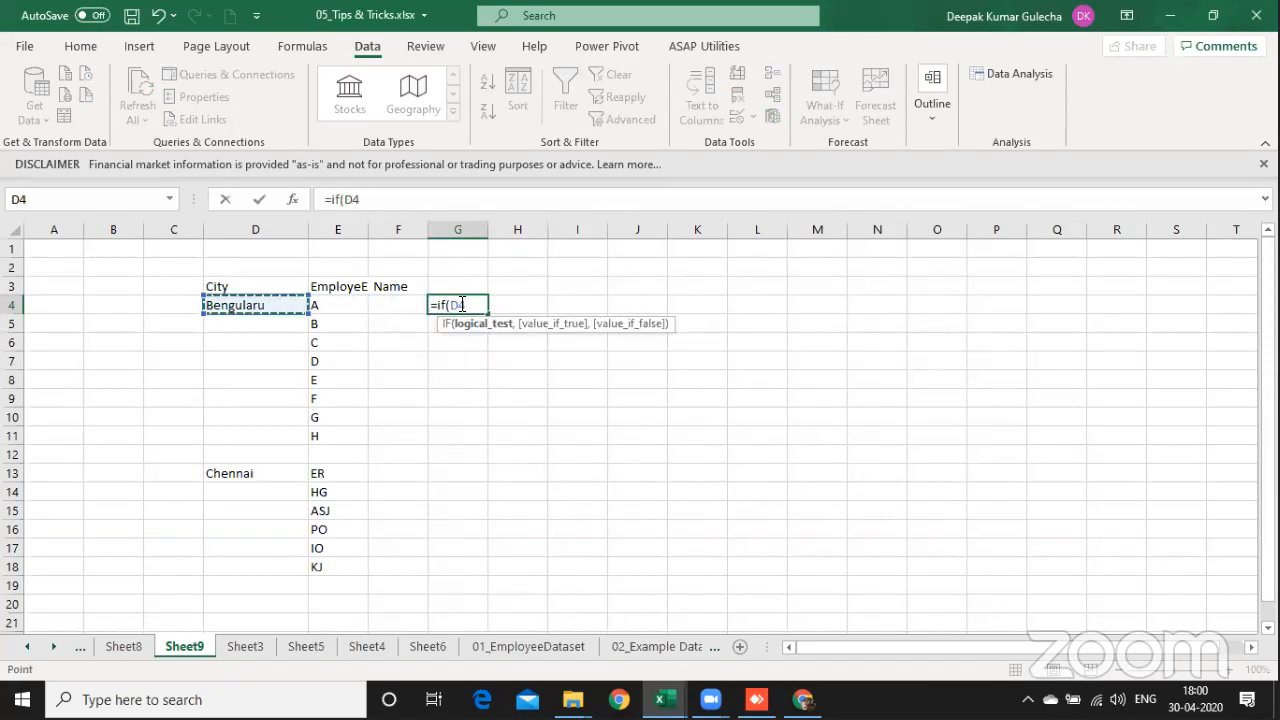
pyautogui.write('="",')
pyautogui.press('Up')
pyautogui.write(',')
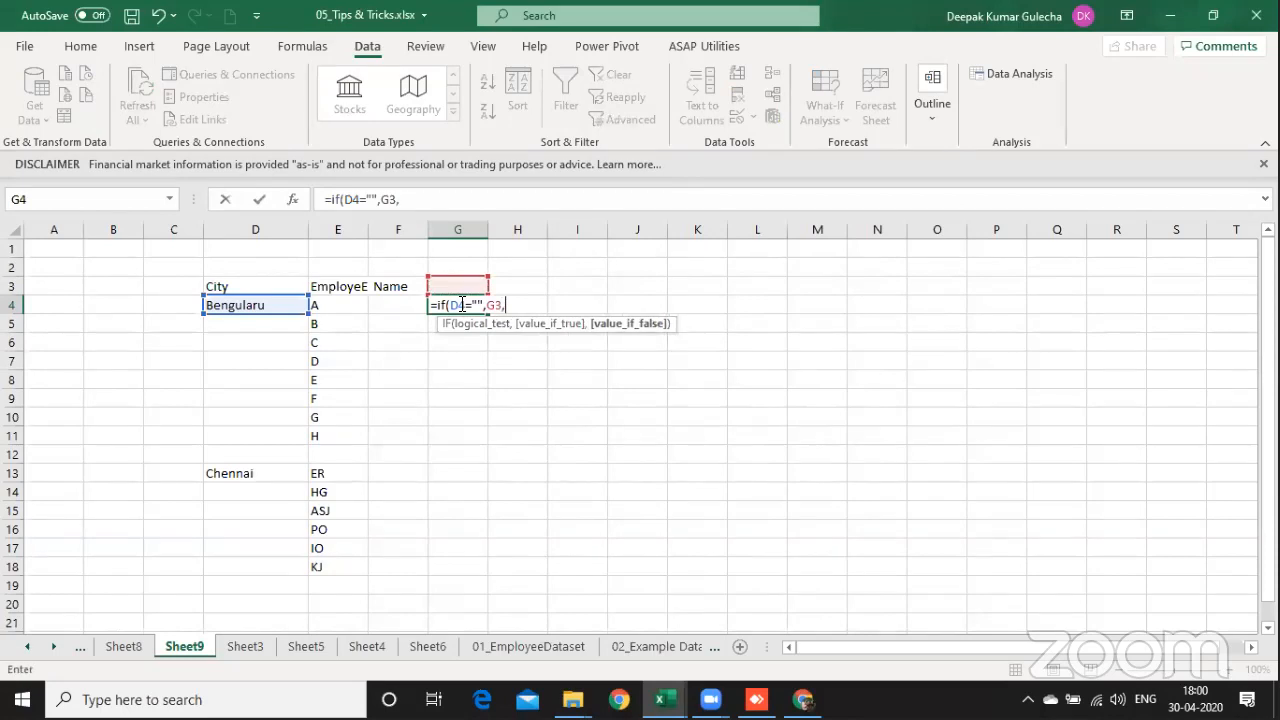
pyautogui.press('Left')
pyautogui.press('Left')
pyautogui.press('Left')
pyautogui.press('Return')
# Step: Fill the IF formula from G4 down to G11 for the first city's employees
pyautogui.click(458, 304)
pyautogui.hotkey('shift', 'Down')
pyautogui.hotkey('shift', 'Down')
pyautogui.hotkey('shift', 'Down')
pyautogui.hotkey('shift', 'Down')
pyautogui.hotkey('shift', 'Down')
pyautogui.hotkey('shift', 'Down')
pyautogui.hotkey('shift', 'Down')
pyautogui.hotkey('shift', 'Down')
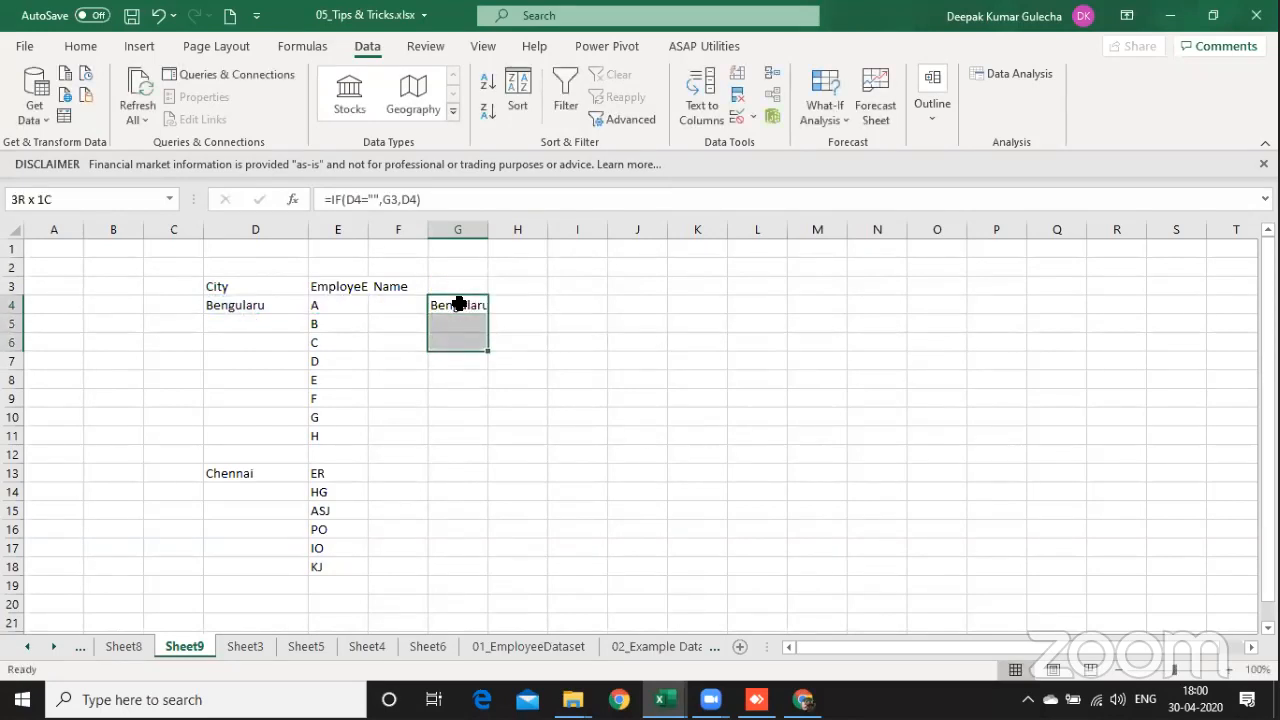
pyautogui.hotkey('shift', 'Up')
pyautogui.hotkey('ctrl', 'd')
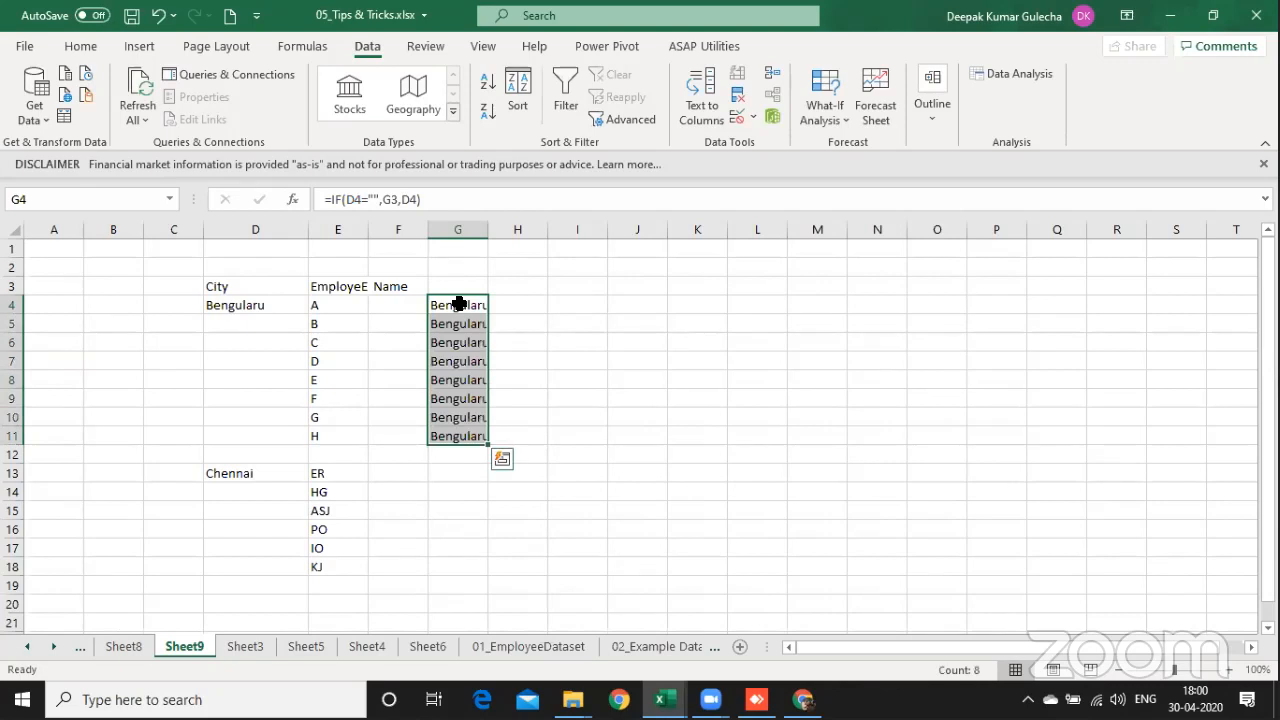
pyautogui.press('Right')
pyautogui.write('=')
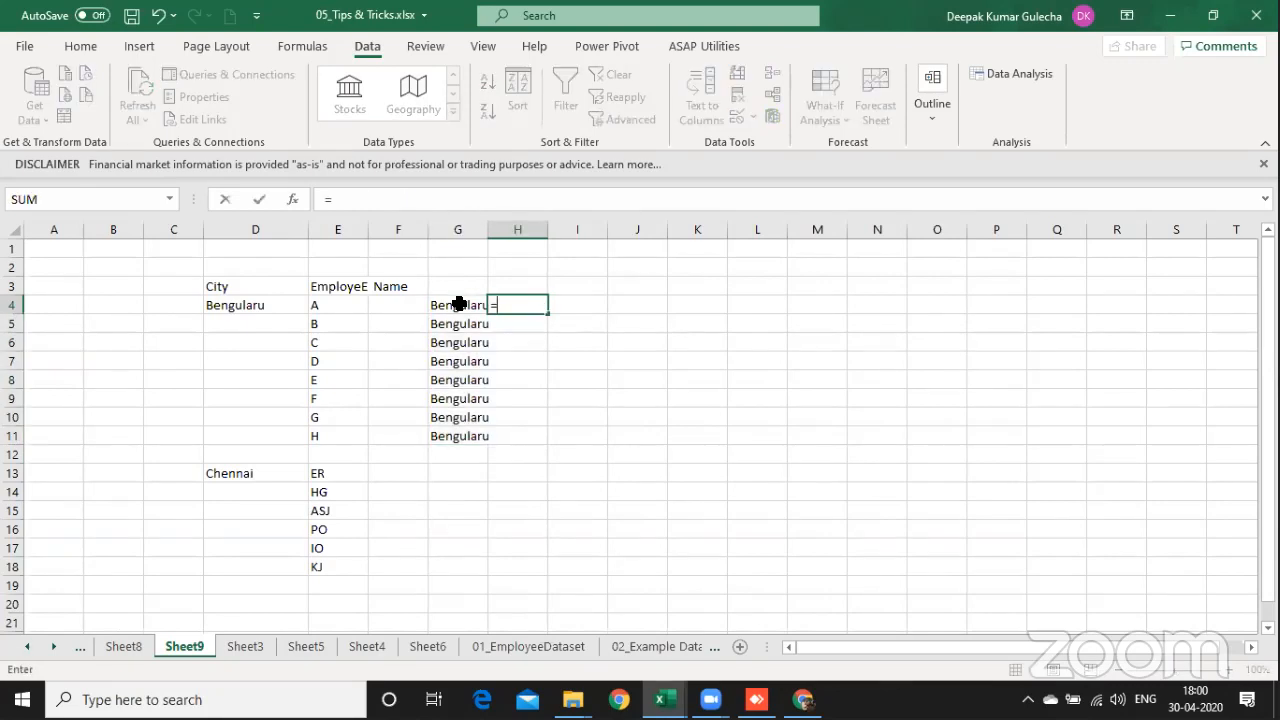
pyautogui.write('fo')
pyautogui.press('Right')
pyautogui.press('Left')
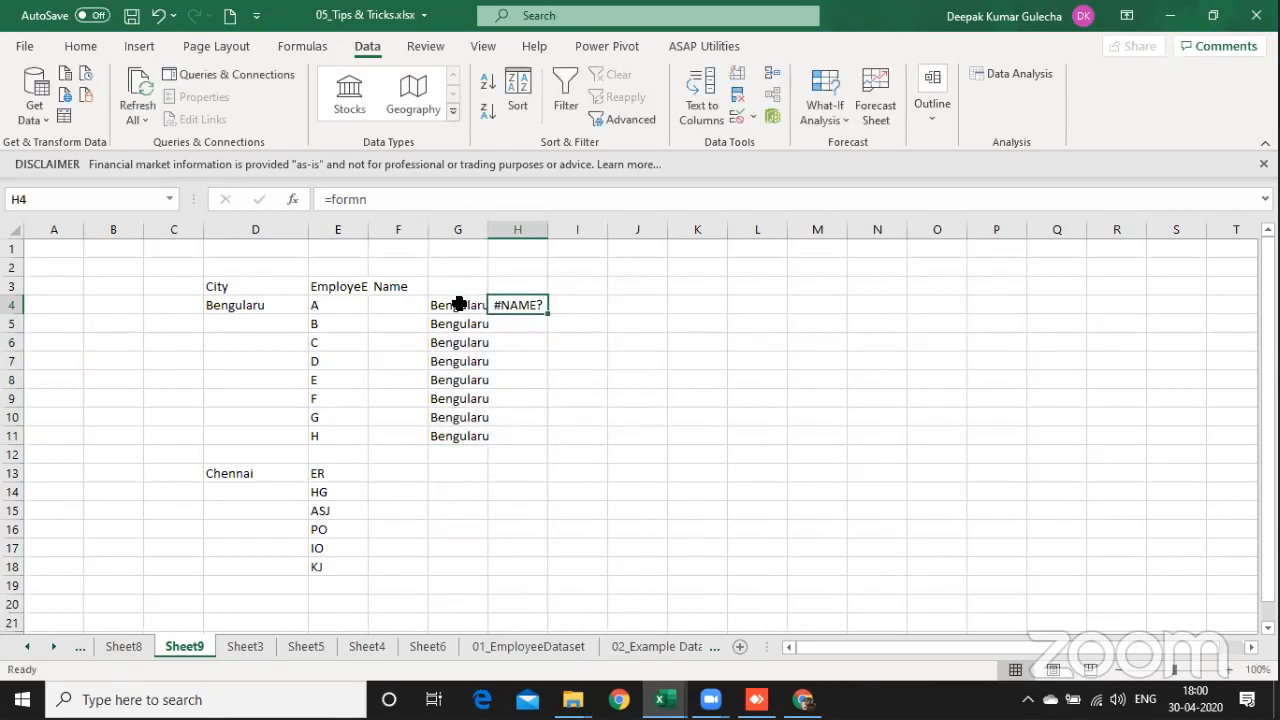
# Step: Display the formula of G4 in cell H4 using FORMULATEXT, and widen column G to fit the city names
pyautogui.write('=form')
pyautogui.press('Tab')
pyautogui.click(458, 304)
pyautogui.press('Return')
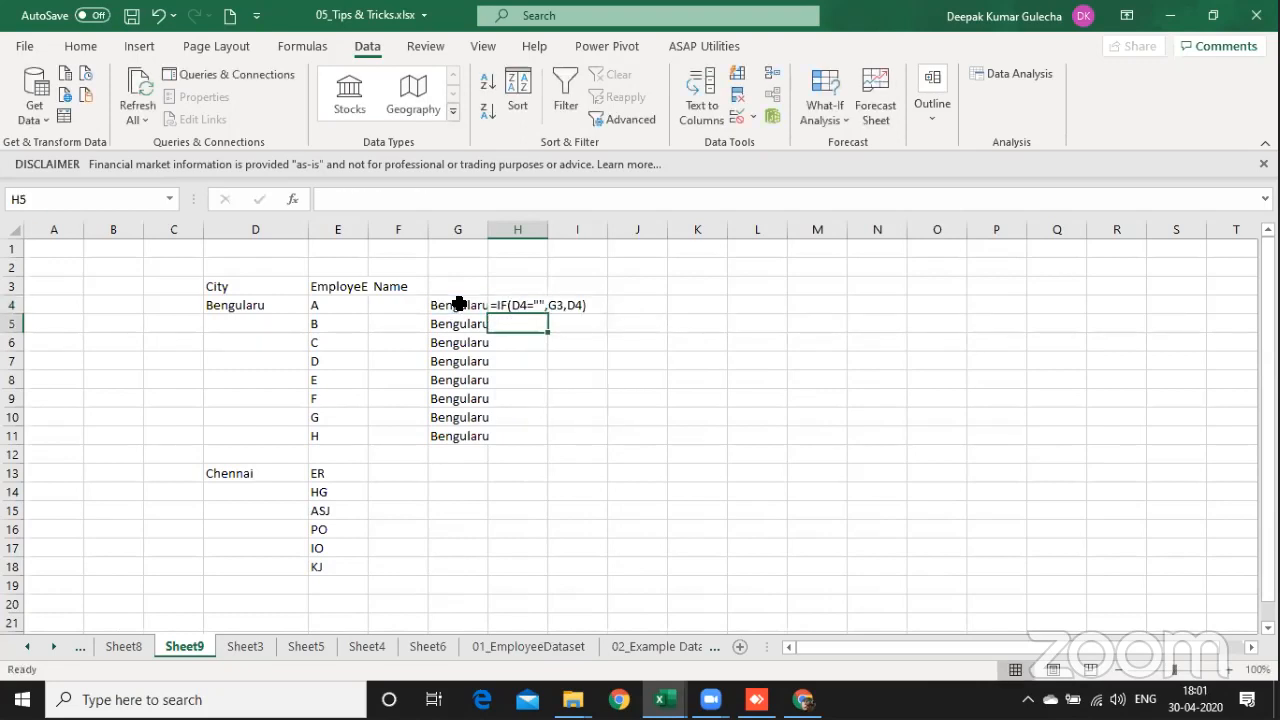
pyautogui.moveTo(489, 229); pyautogui.dragTo(527, 228)
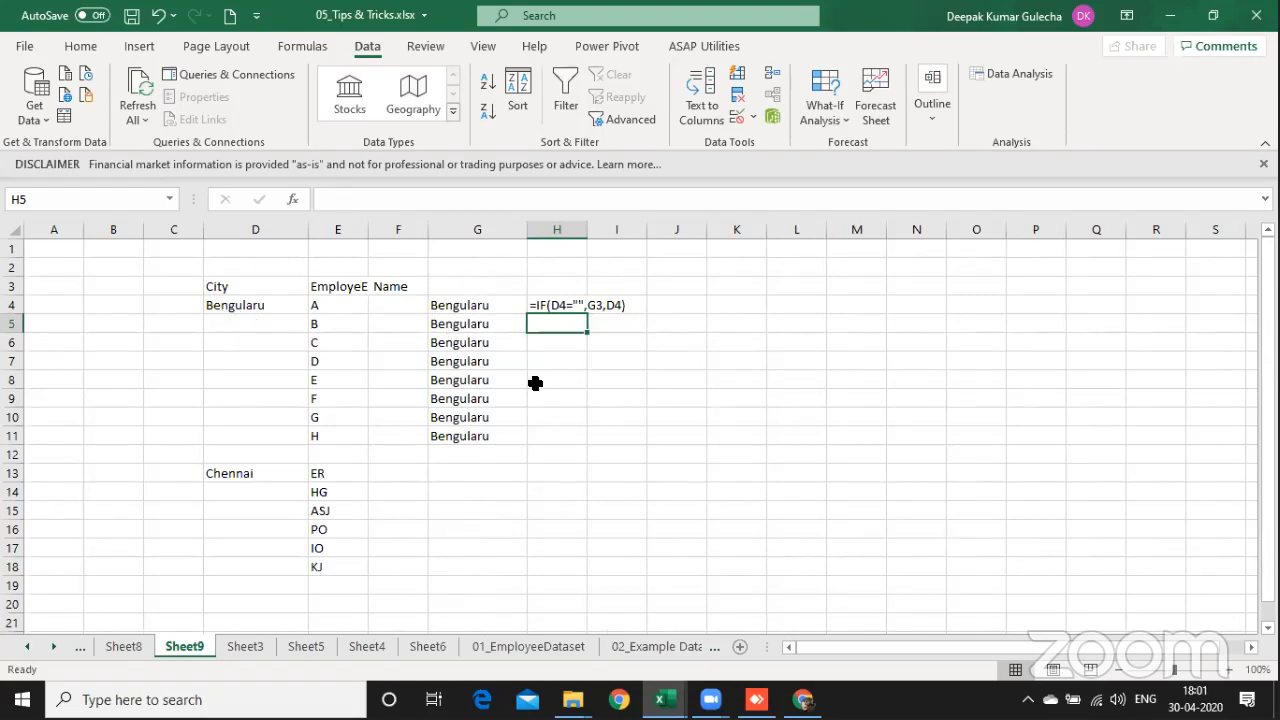
# Step: Fill the FORMULATEXT formula from H4 down to H11
pyautogui.press('Up')
pyautogui.press('Left')
pyautogui.hotkey('ctrl', 'Down')
pyautogui.press('Right')
pyautogui.hotkey('ctrl', 'shift', 'Up')
pyautogui.hotkey('ctrl', 'd')
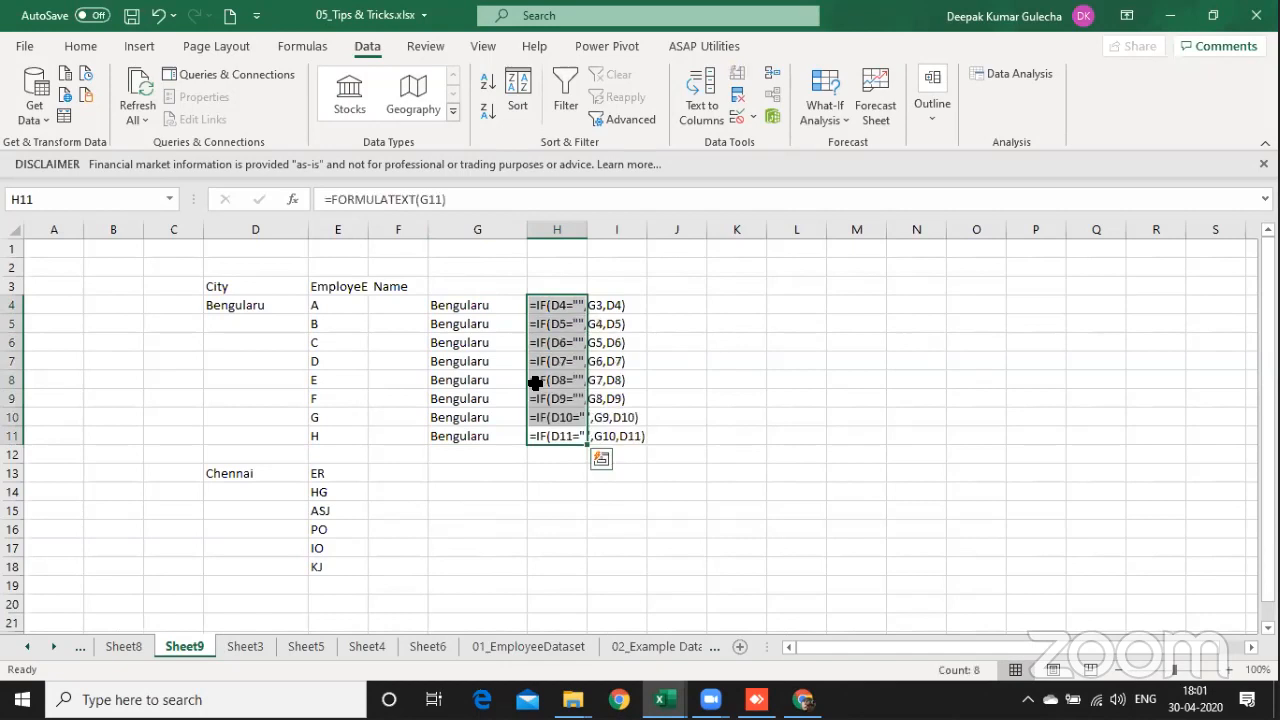
# Step: Copy the formulas in G11:H11 to G13:H13, skipping the blank row 12
pyautogui.press('Left')
pyautogui.hotkey('shift', 'Right')
pyautogui.hotkey('ctrl', 'c')
pyautogui.press('Down')
pyautogui.press('Down')
pyautogui.hotkey('ctrl', 'v')
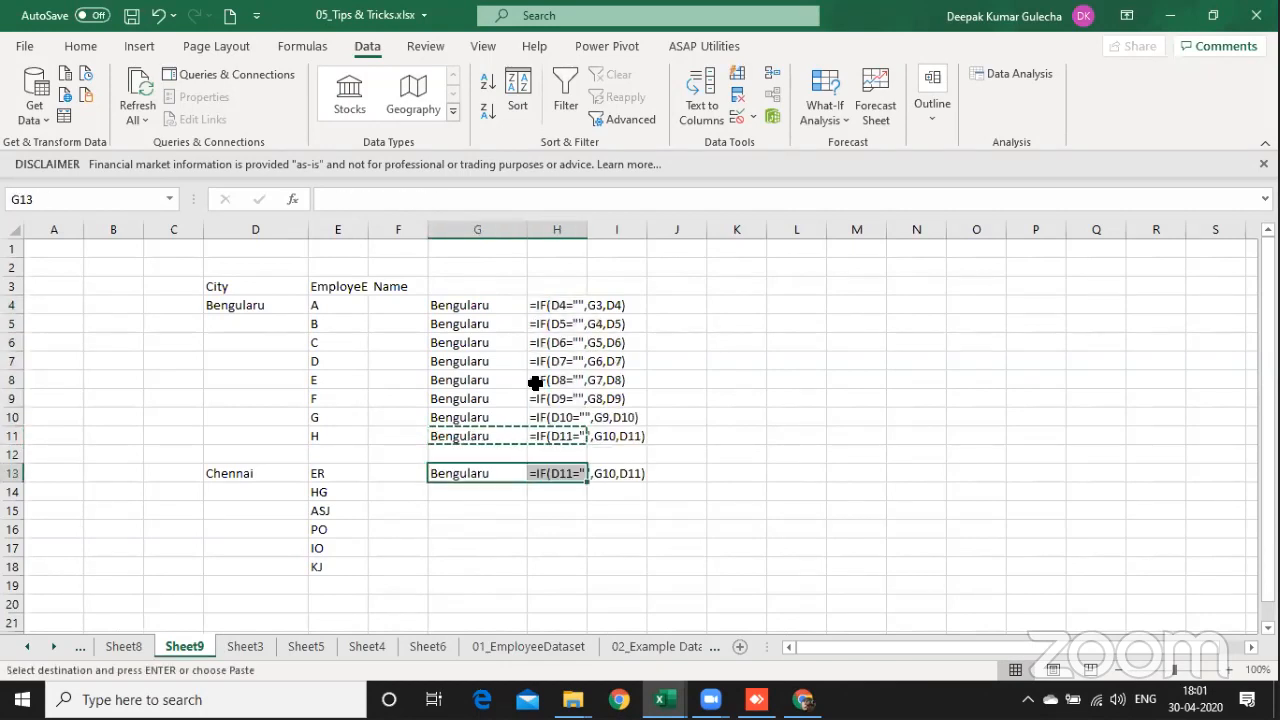
# Step: Fill the formulas in G13:H13 down to row 18 for the Chennai employees
pyautogui.hotkey('shift', 'Down')
pyautogui.hotkey('shift', 'Down')
pyautogui.hotkey('shift', 'Down')
pyautogui.hotkey('shift', 'Down')
pyautogui.hotkey('shift', 'Down')
pyautogui.hotkey('ctrl', 'd')
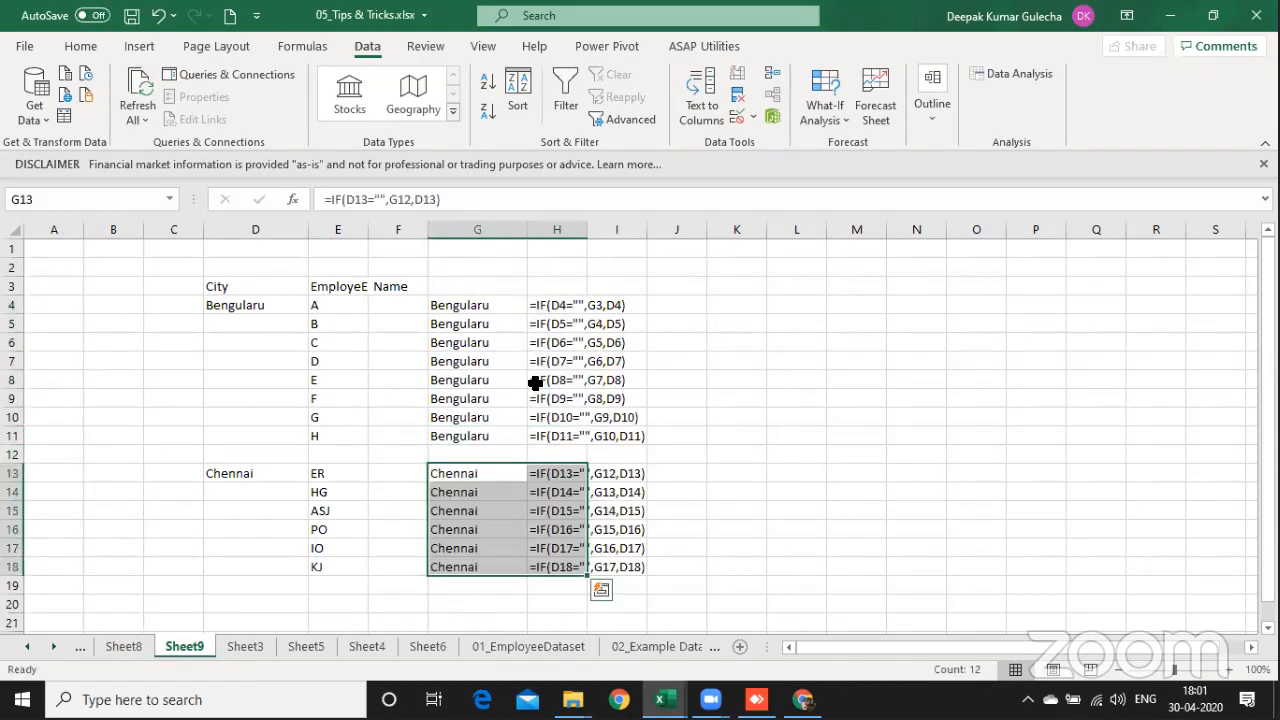
# Step: Delete the entire blank row 12 between the two city groups
pyautogui.press('Up')
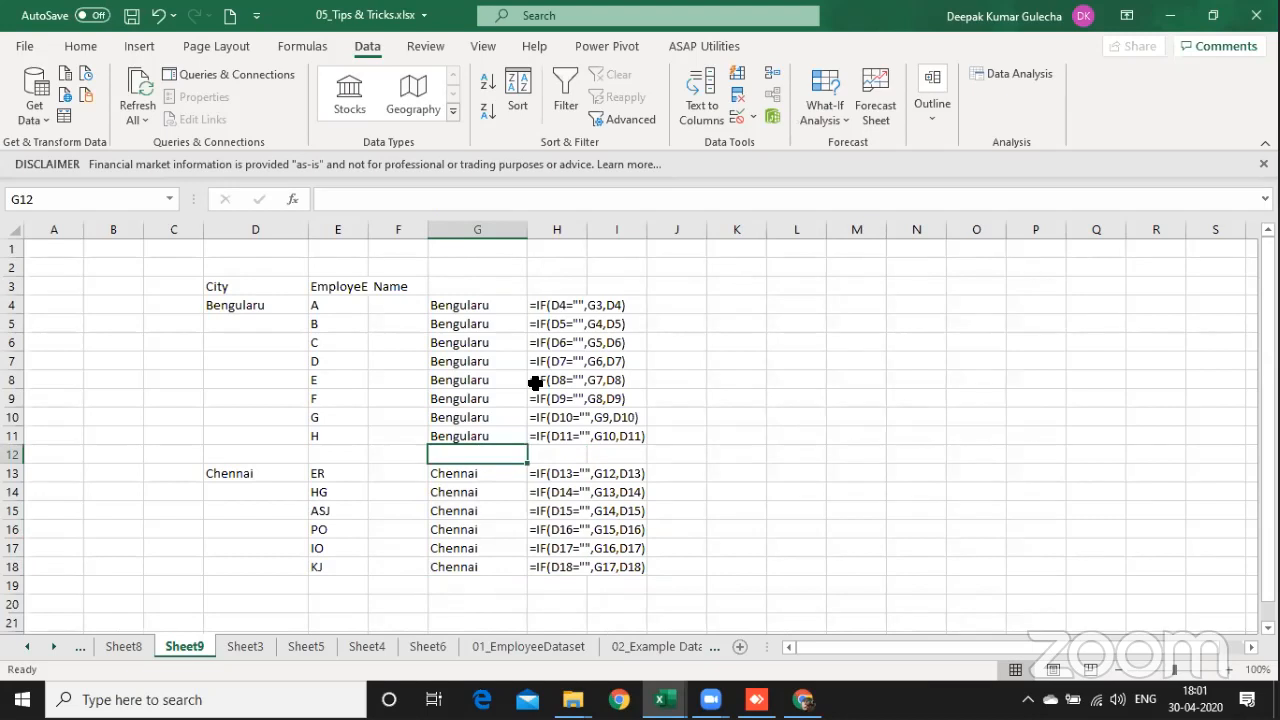
pyautogui.hotkey('shift', 'space')
pyautogui.hotkey('ctrl', '-')
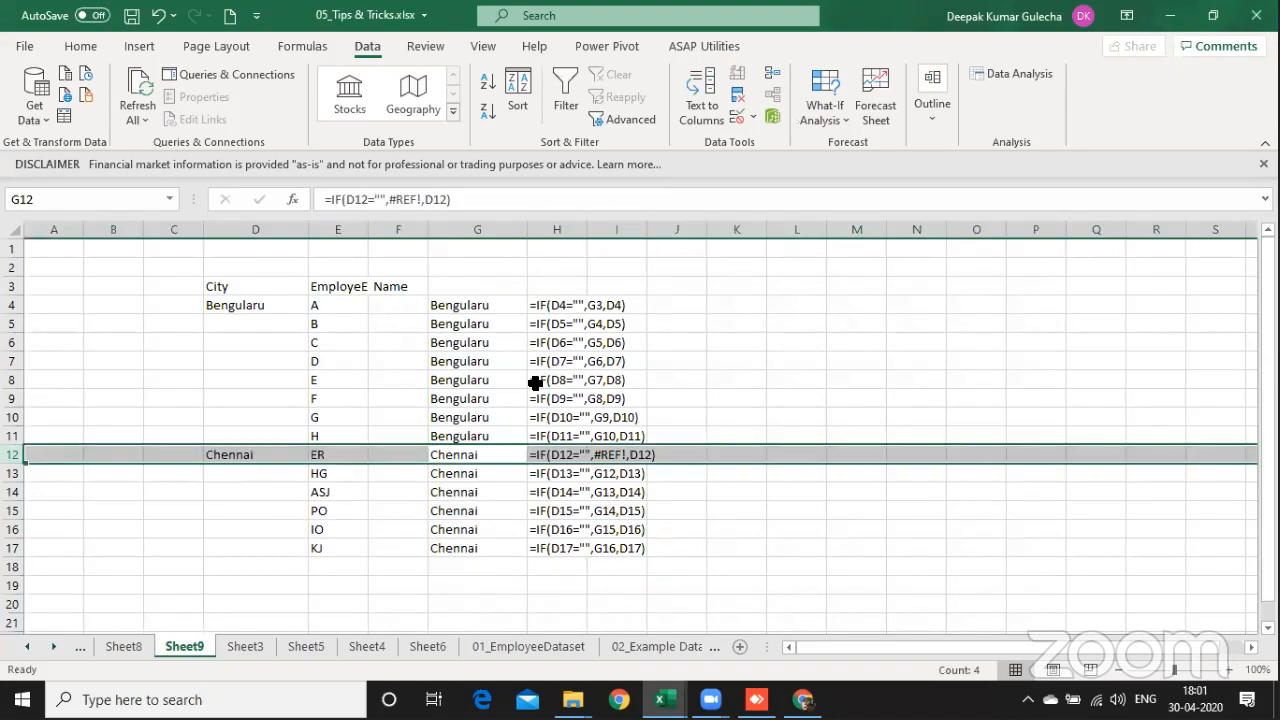
# Step: Fill the IF formula from G11 down into G12 to repair its broken reference
pyautogui.press('Right')
pyautogui.press('Left')
pyautogui.hotkey('ctrl', 'd')
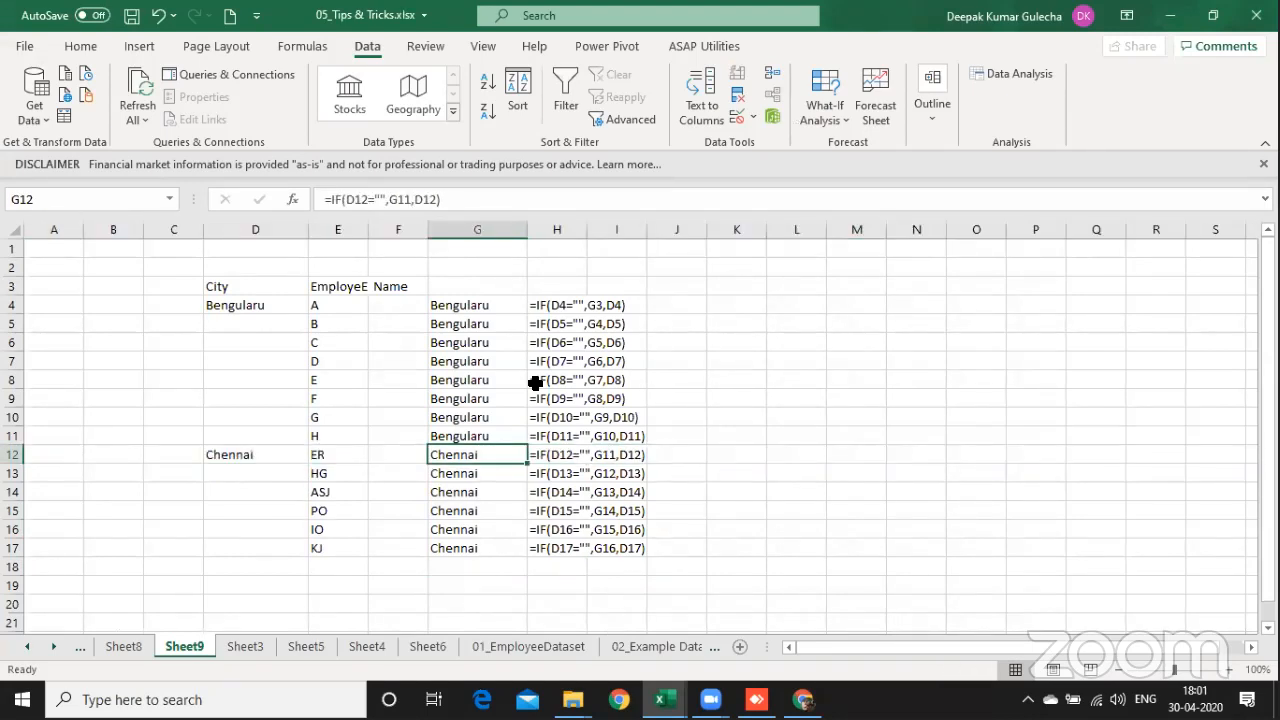
pyautogui.press('Up')
pyautogui.press('Up')
pyautogui.press('Up')
pyautogui.press('Up')
pyautogui.press('Up')
pyautogui.press('Up')
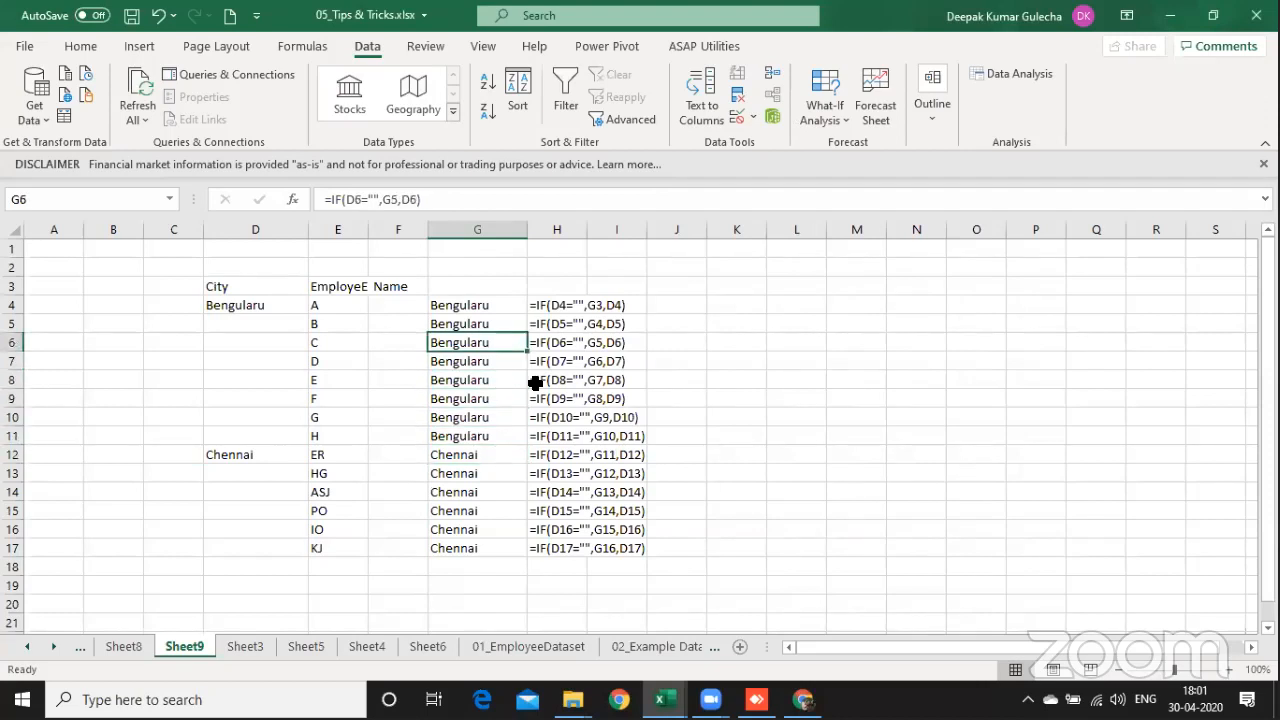
pyautogui.click(1225, 387)
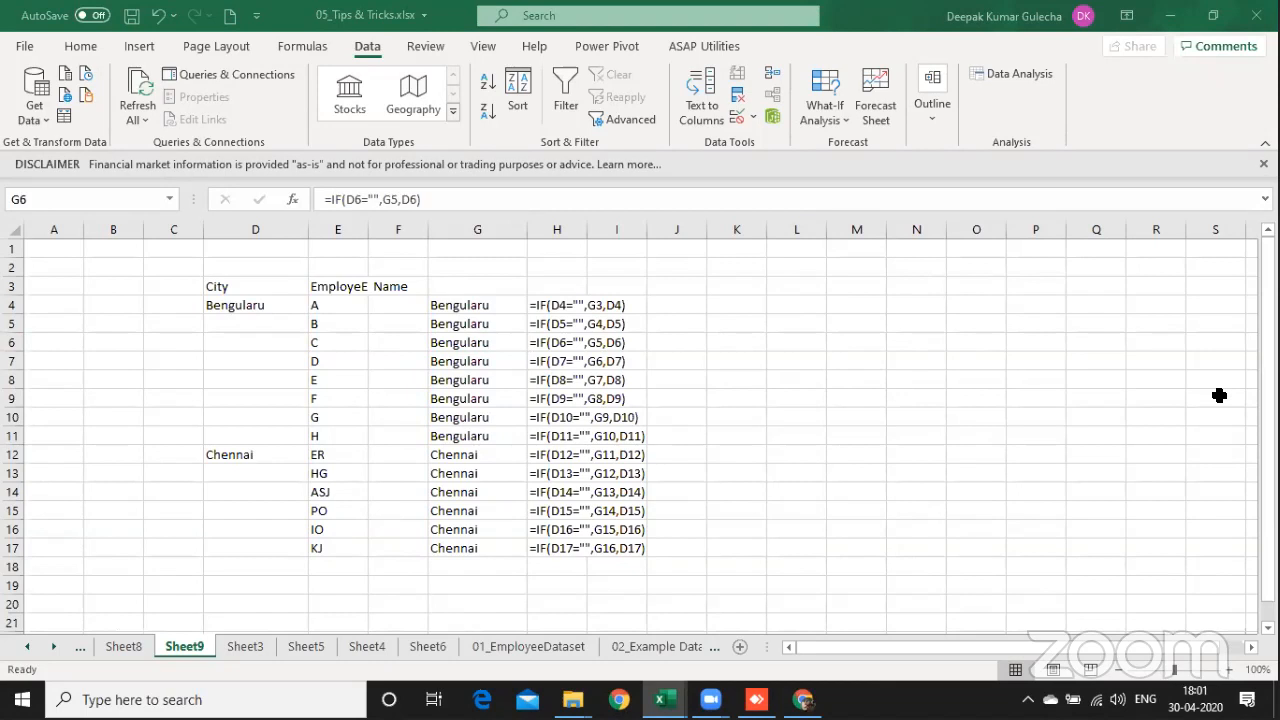